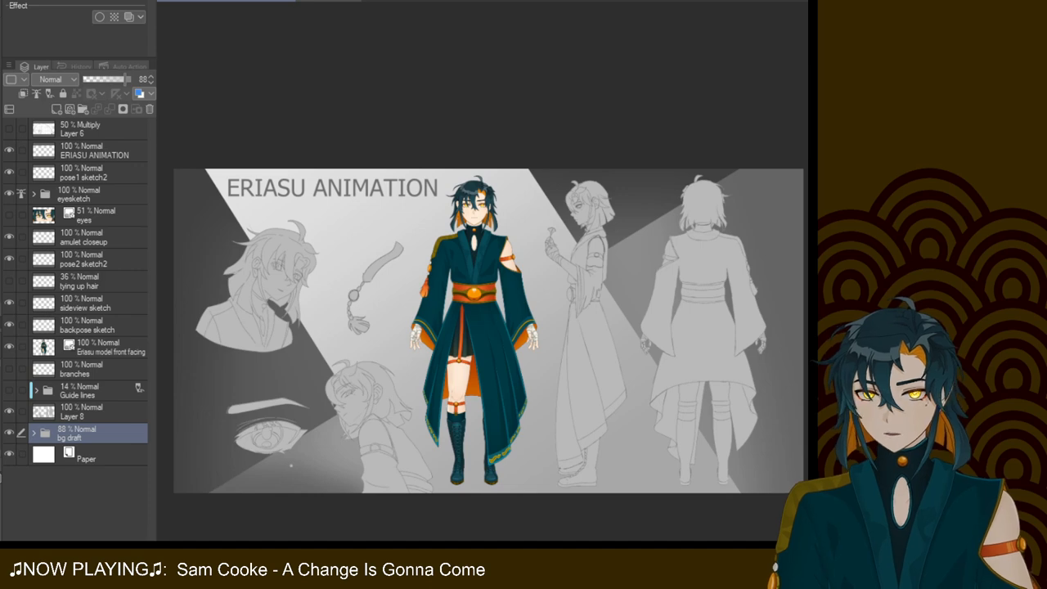
# Look over the character sheet's title, pose sketches, amulet sketch and coloured front view
pyautogui.moveTo(291, 466); pyautogui.dragTo(287, 451)
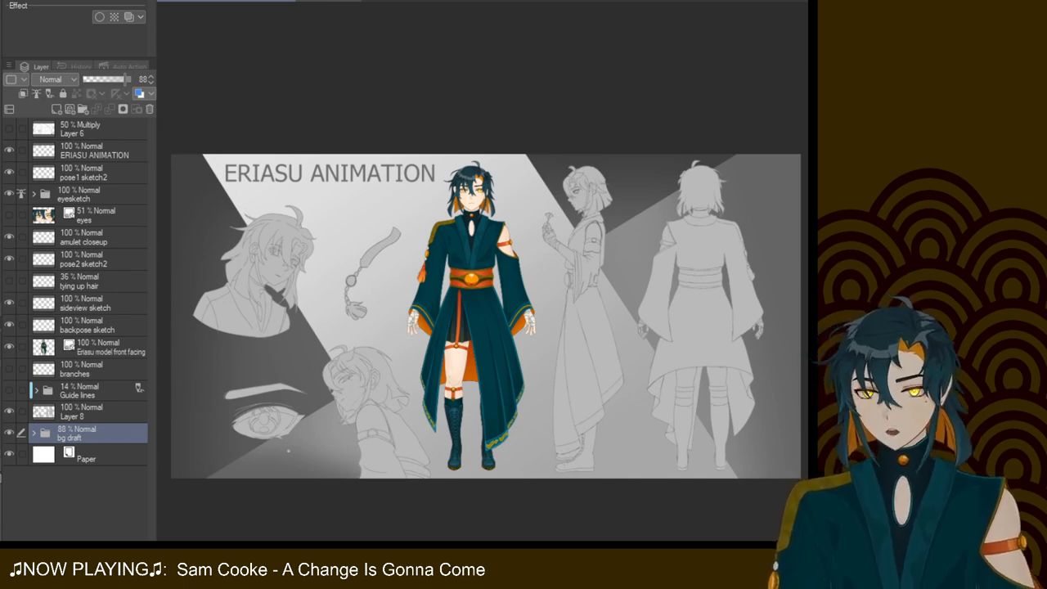
pyautogui.moveTo(288, 449); pyautogui.dragTo(292, 444)
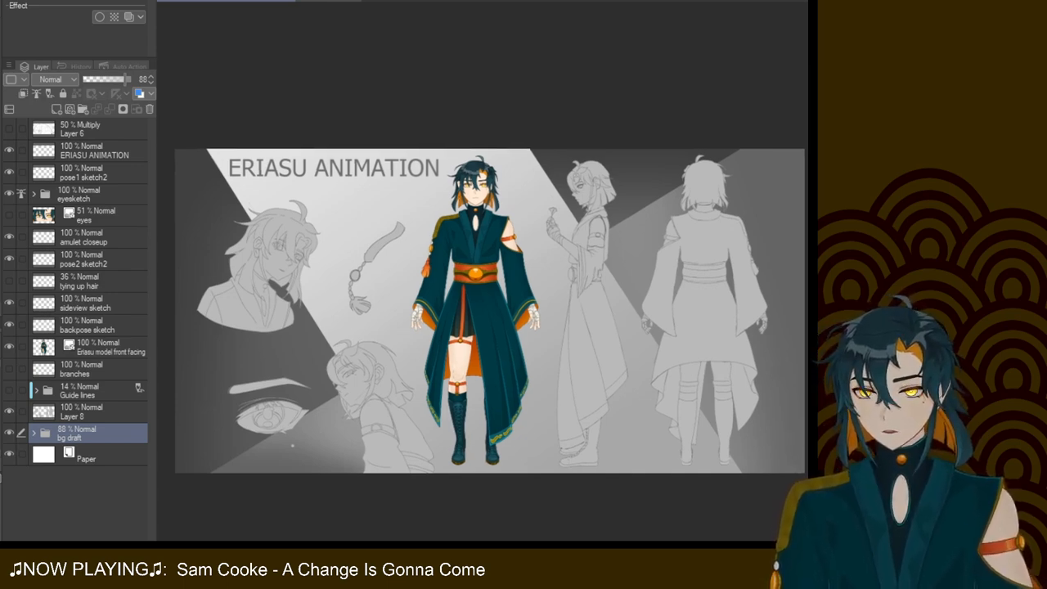
pyautogui.scroll(2, 486, 275)
pyautogui.moveTo(483, 311); pyautogui.dragTo(470, 353)
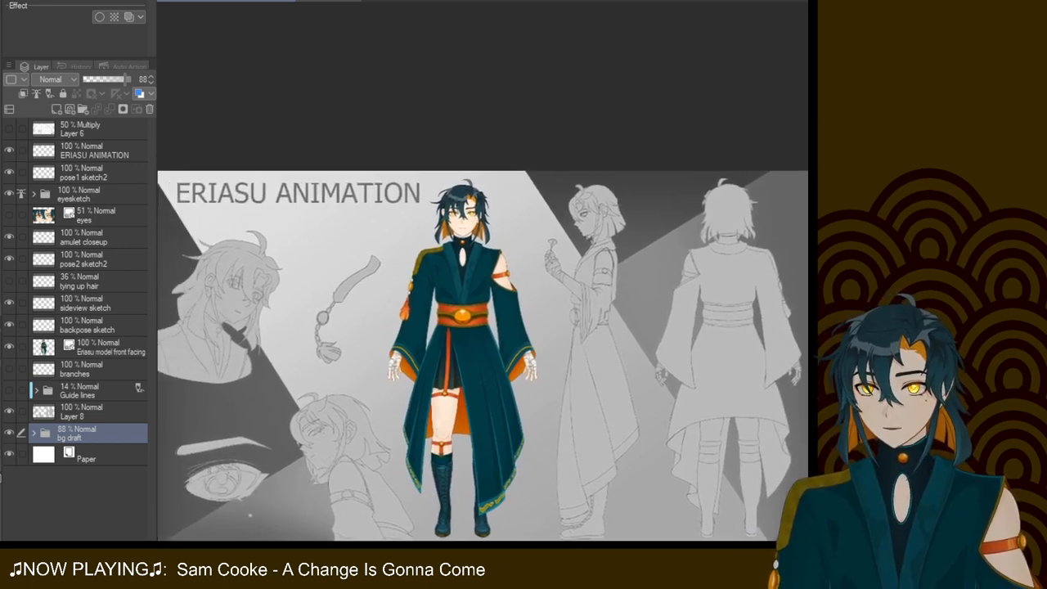
pyautogui.scroll(5, 482, 310)
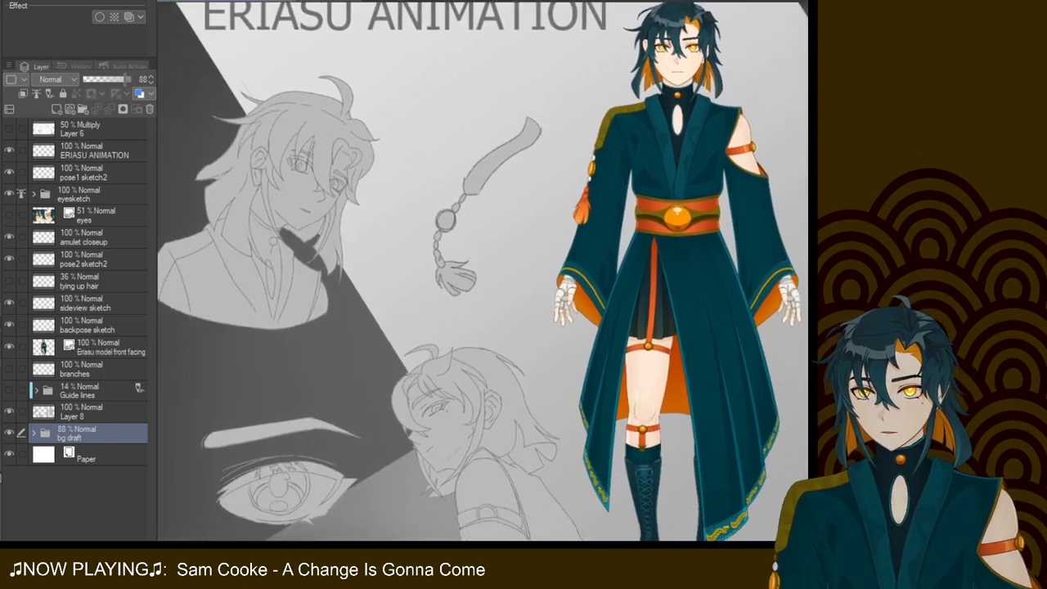
pyautogui.moveTo(320, 540); pyautogui.dragTo(86, 588)
pyautogui.moveTo(431, 329); pyautogui.dragTo(769, 429)
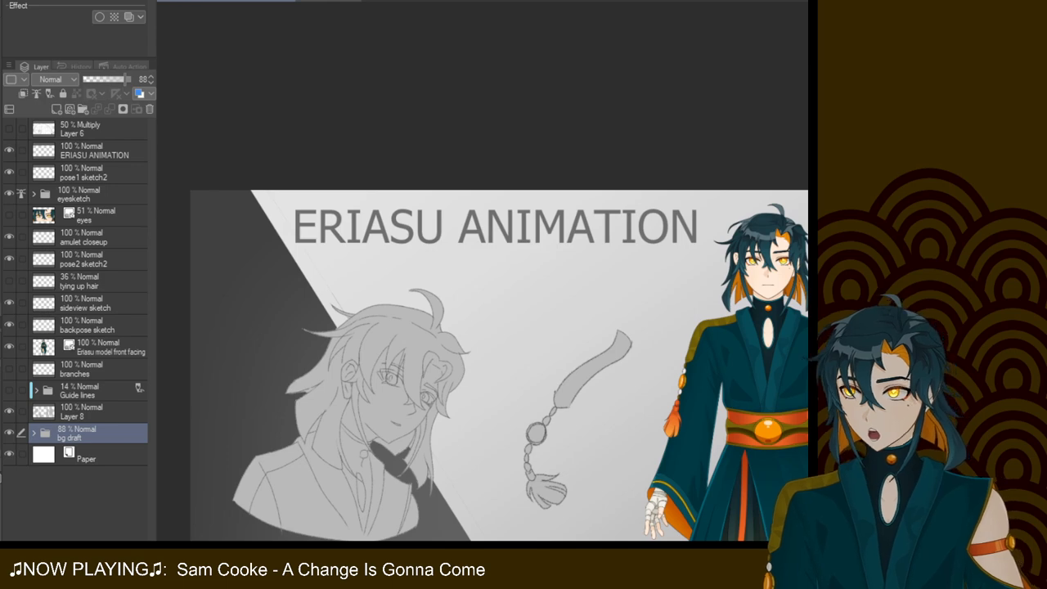
pyautogui.click(94, 151)
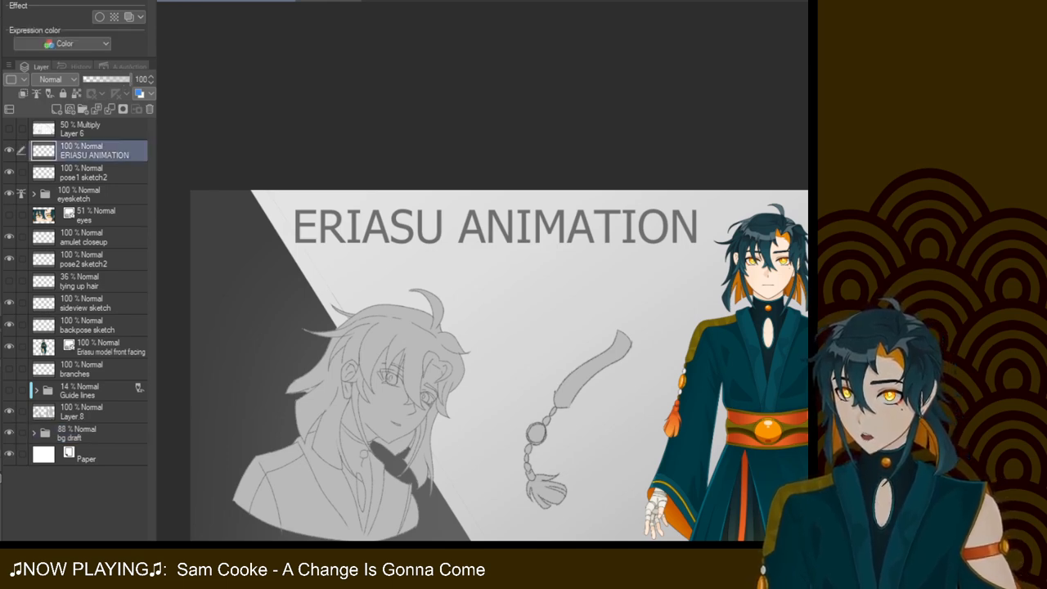
pyautogui.moveTo(573, 261); pyautogui.dragTo(401, 82)
pyautogui.hotkey('ctrl', '-')
pyautogui.hotkey('ctrl', '-')
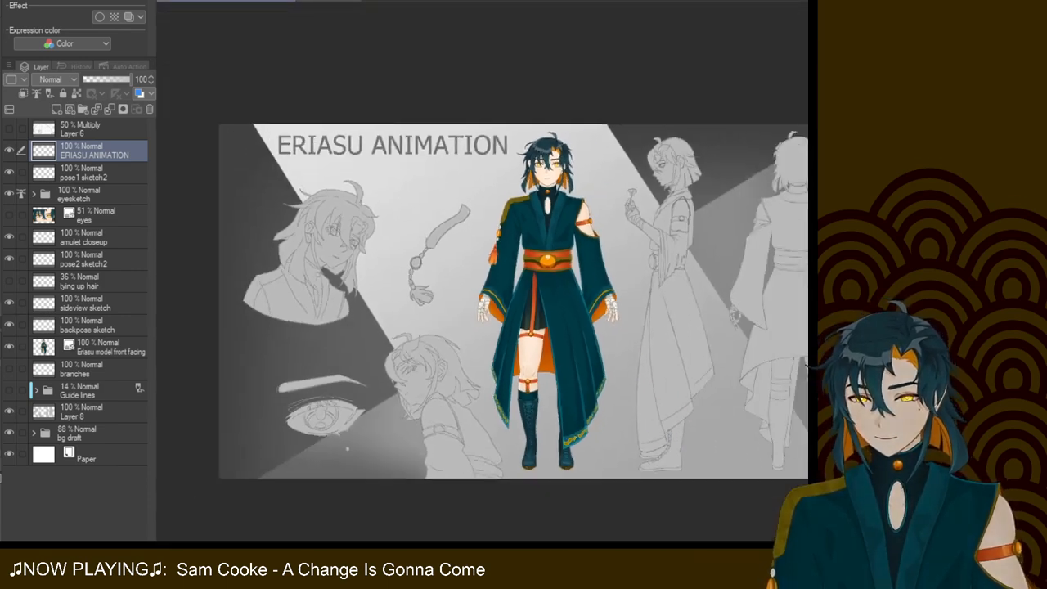
pyautogui.moveTo(503, 279)
pyautogui.mouseDown()
pyautogui.moveTo(462, 271)
pyautogui.moveTo(473, 283)
pyautogui.mouseUp()
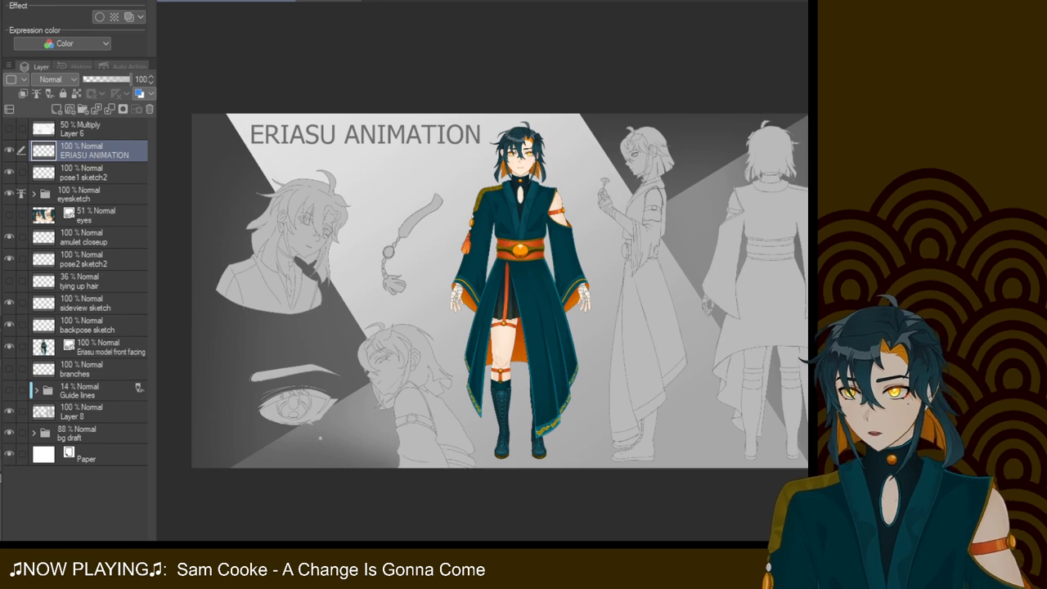
# Toggle the pose1 sketch2 and backpose sketch layers off and on to check what they contain
pyautogui.click(94, 173)
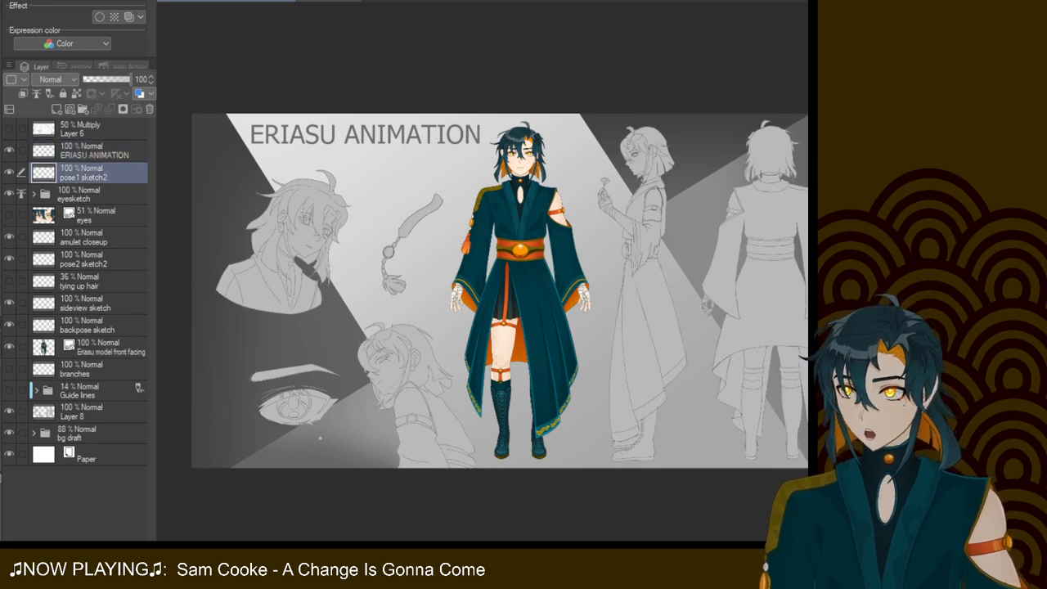
pyautogui.click(9, 172)
pyautogui.click(9, 172)
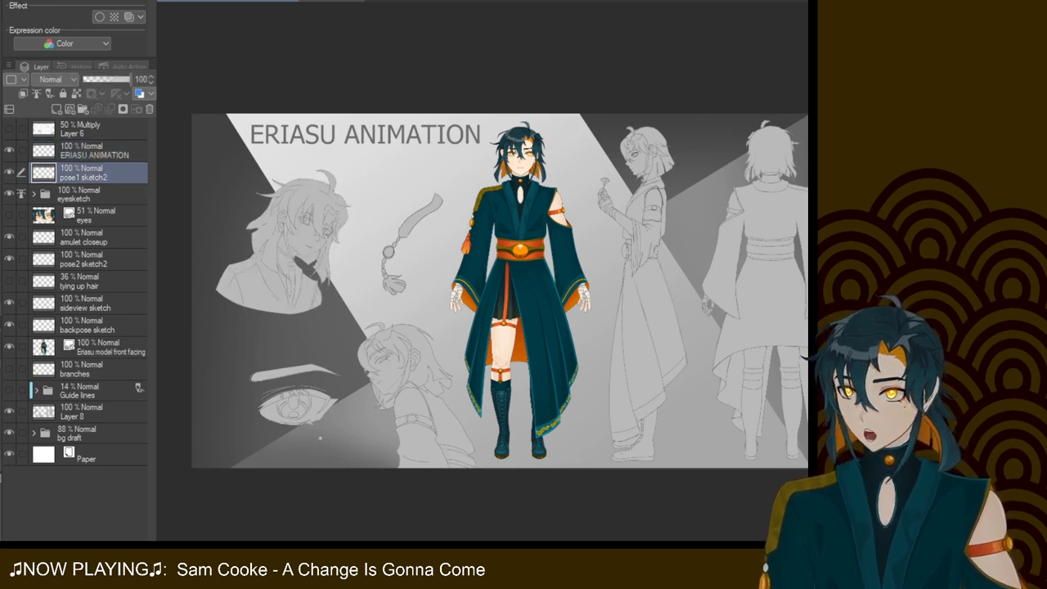
pyautogui.click(9, 324)
pyautogui.click(9, 325)
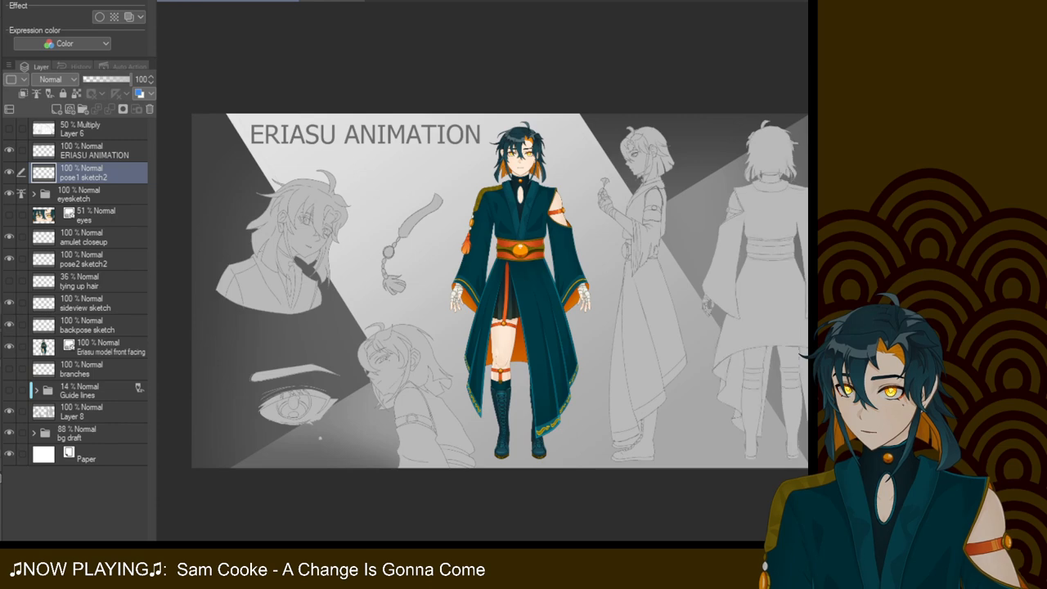
# Make the amulet closeup layer active and hide Layer 8 and the bg draft folder
pyautogui.click(90, 237)
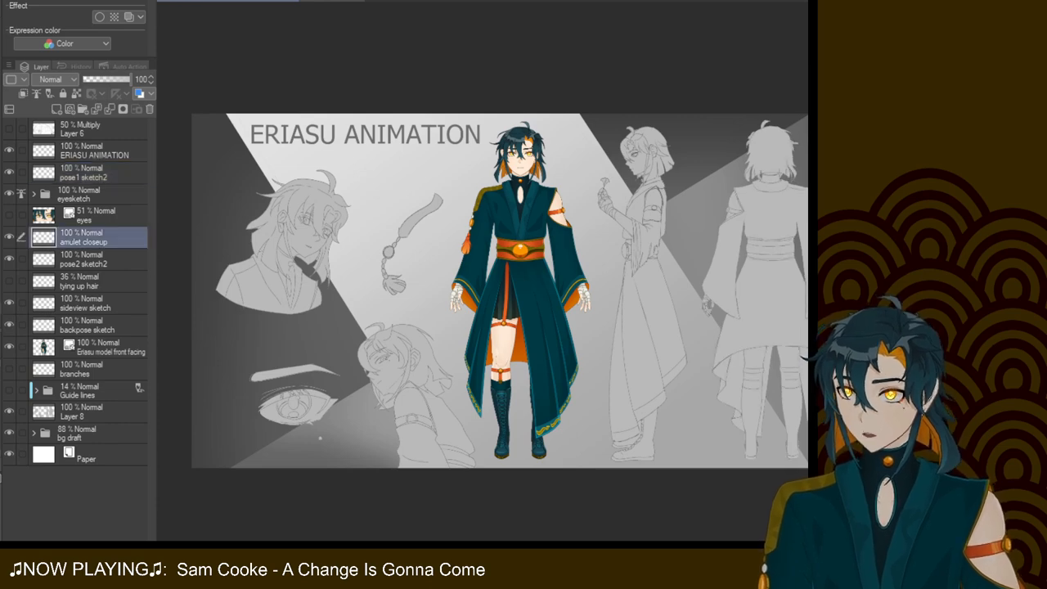
pyautogui.moveTo(655, 287)
pyautogui.mouseDown()
pyautogui.moveTo(648, 245)
pyautogui.moveTo(654, 286)
pyautogui.mouseUp()
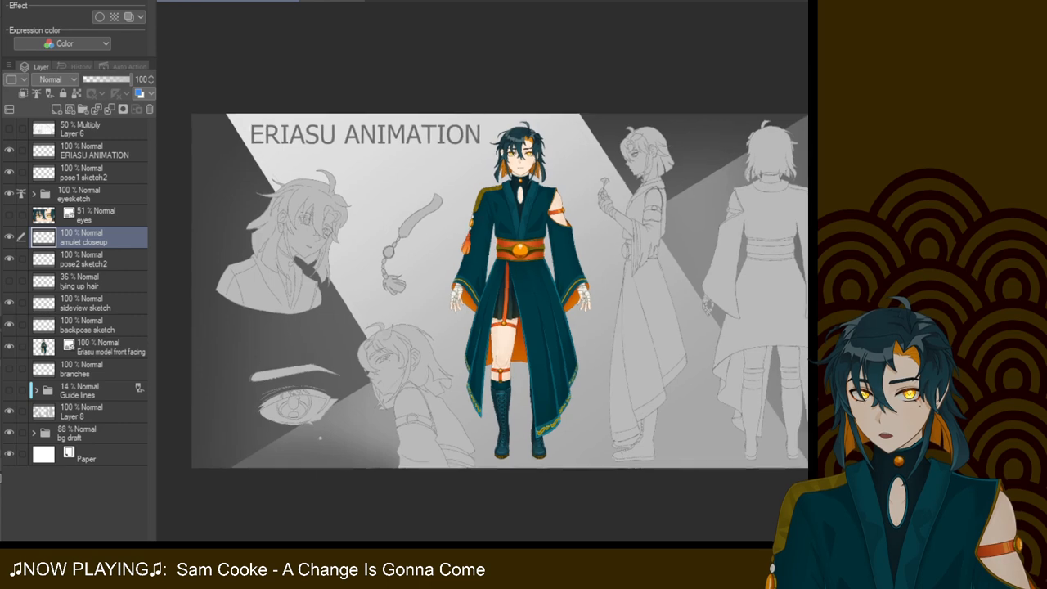
pyautogui.moveTo(491, 287); pyautogui.dragTo(548, 344)
pyautogui.scroll(5, 476, 291)
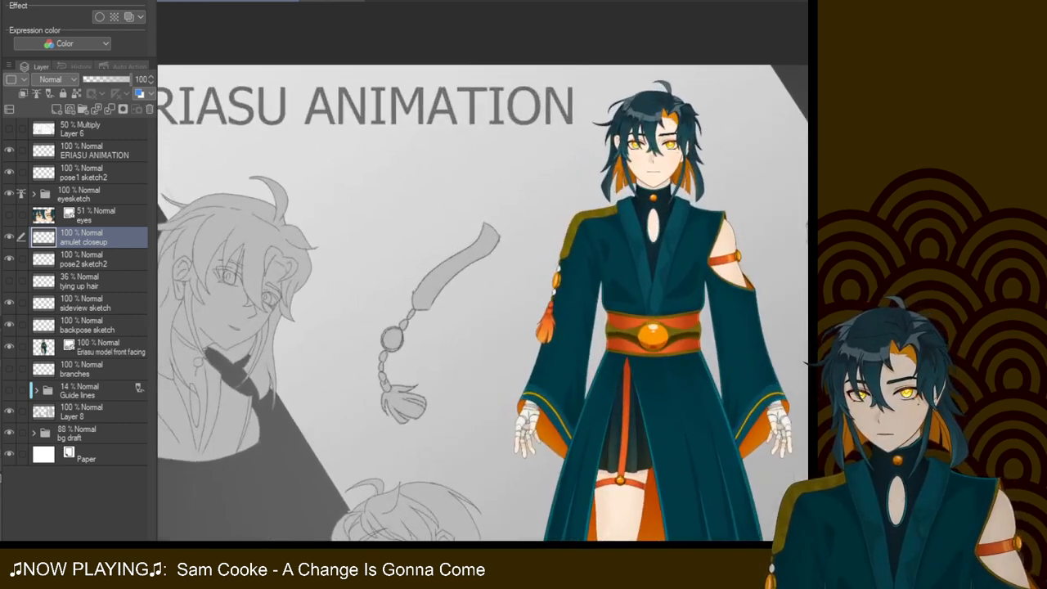
pyautogui.moveTo(638, 324); pyautogui.dragTo(638, 279)
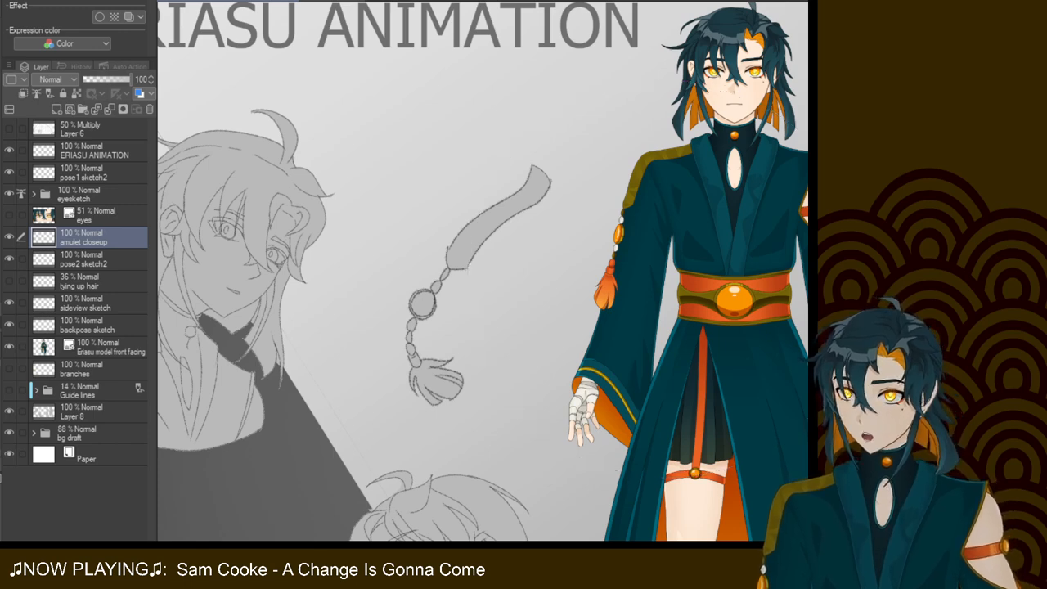
pyautogui.click(9, 431)
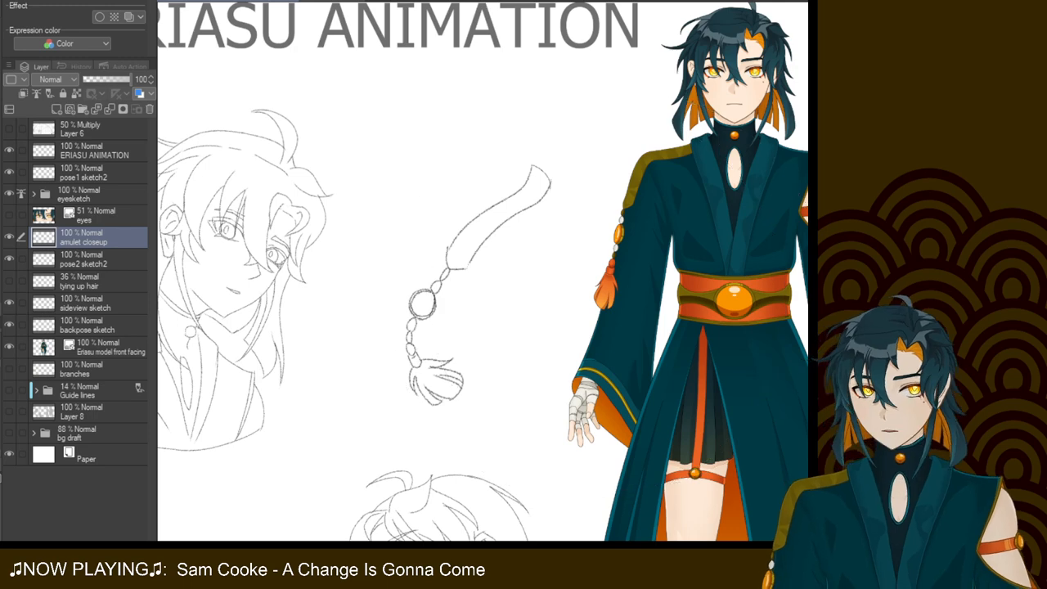
pyautogui.scroll(-3, 482, 270)
pyautogui.scroll(3, 483, 271)
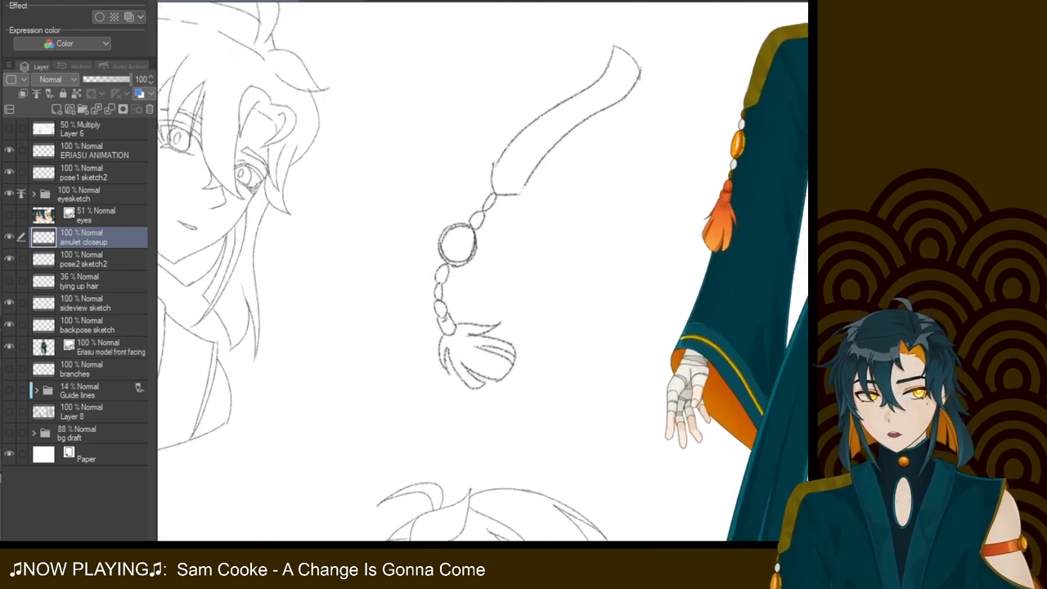
pyautogui.moveTo(654, 148); pyautogui.dragTo(291, 445)
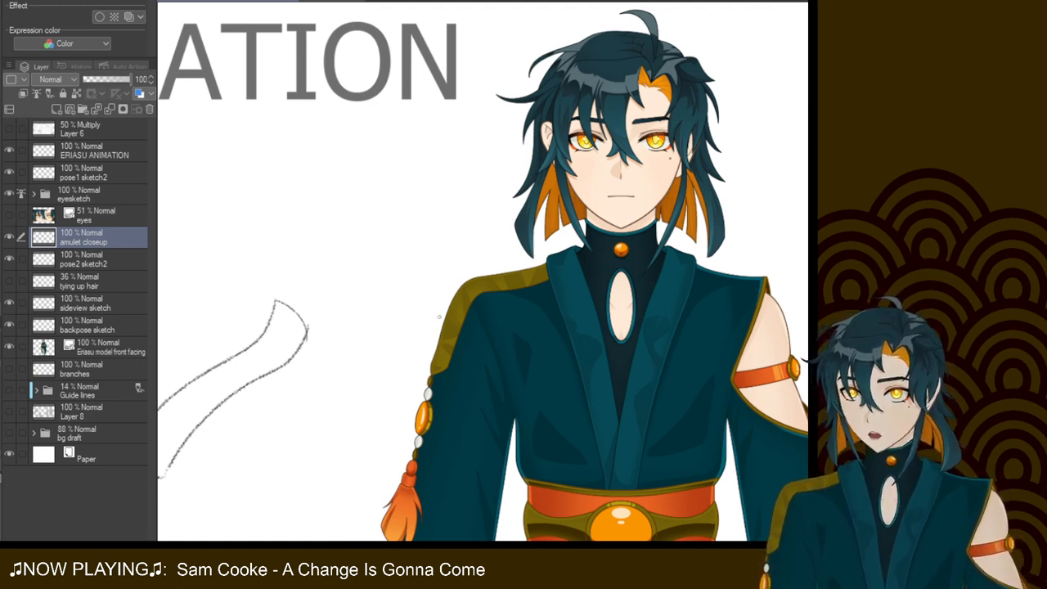
pyautogui.moveTo(491, 287); pyautogui.dragTo(464, 319)
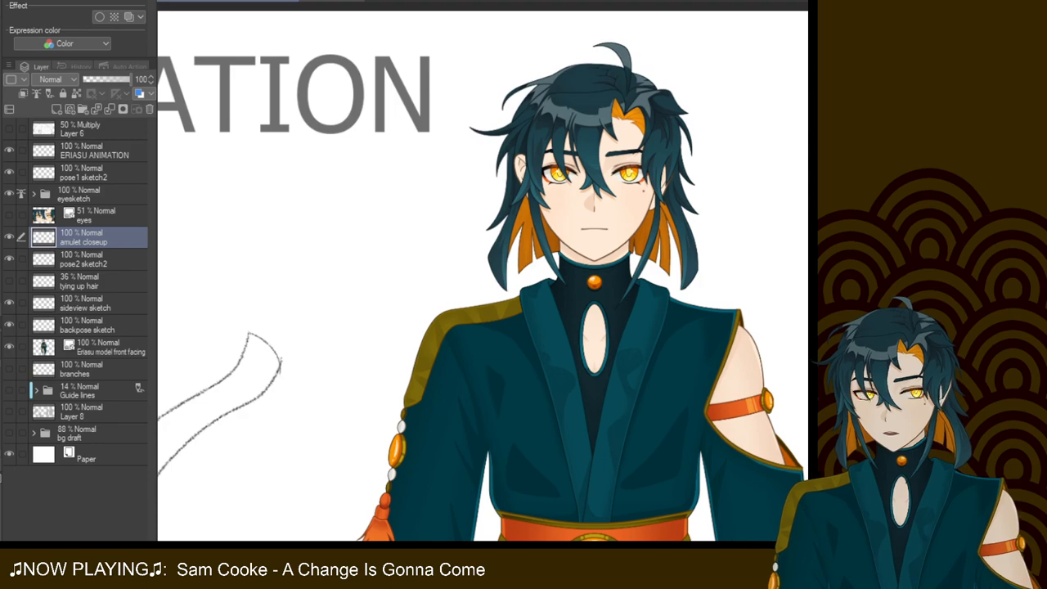
pyautogui.scroll(5, 483, 278)
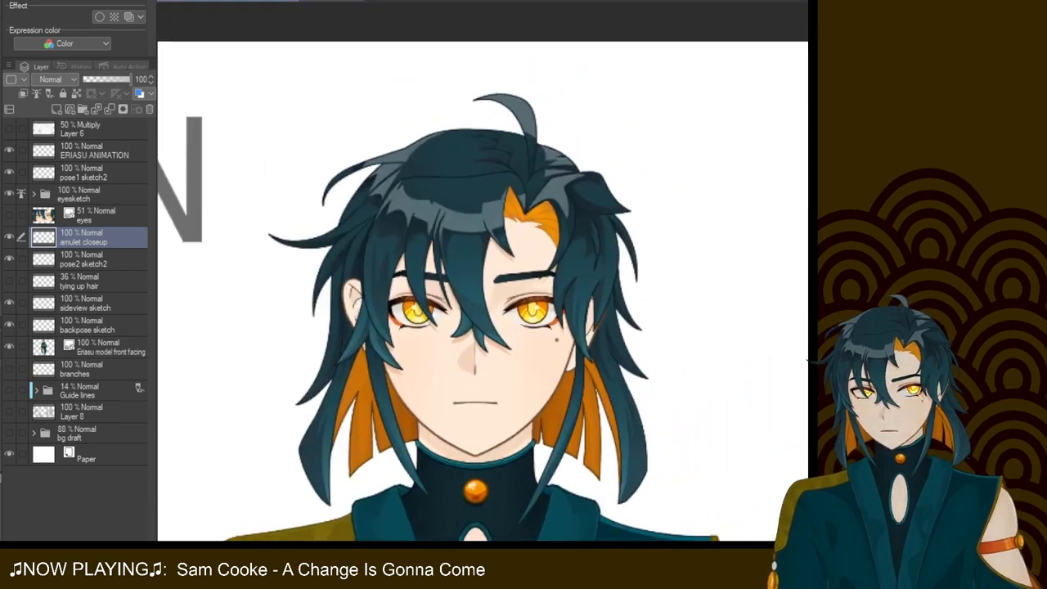
pyautogui.moveTo(458, 491); pyautogui.dragTo(554, 396)
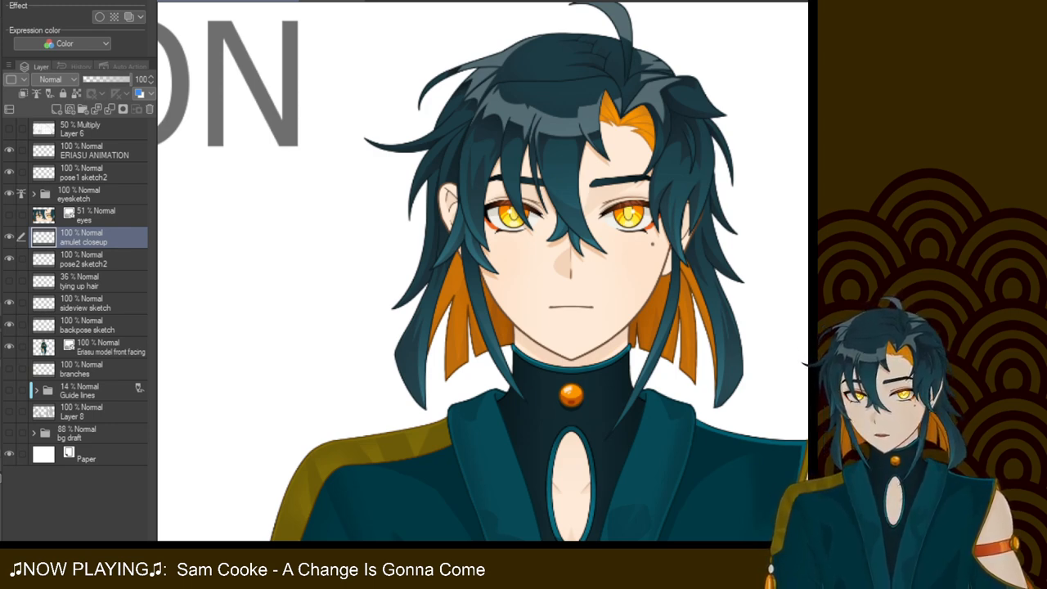
pyautogui.moveTo(313, 319); pyautogui.dragTo(304, 409)
pyautogui.hotkey('ctrl', 'z')
pyautogui.moveTo(353, 309); pyautogui.dragTo(351, 443)
pyautogui.hotkey('ctrl', 'z')
pyautogui.moveTo(366, 260); pyautogui.dragTo(340, 385)
pyautogui.hotkey('ctrl', 'z')
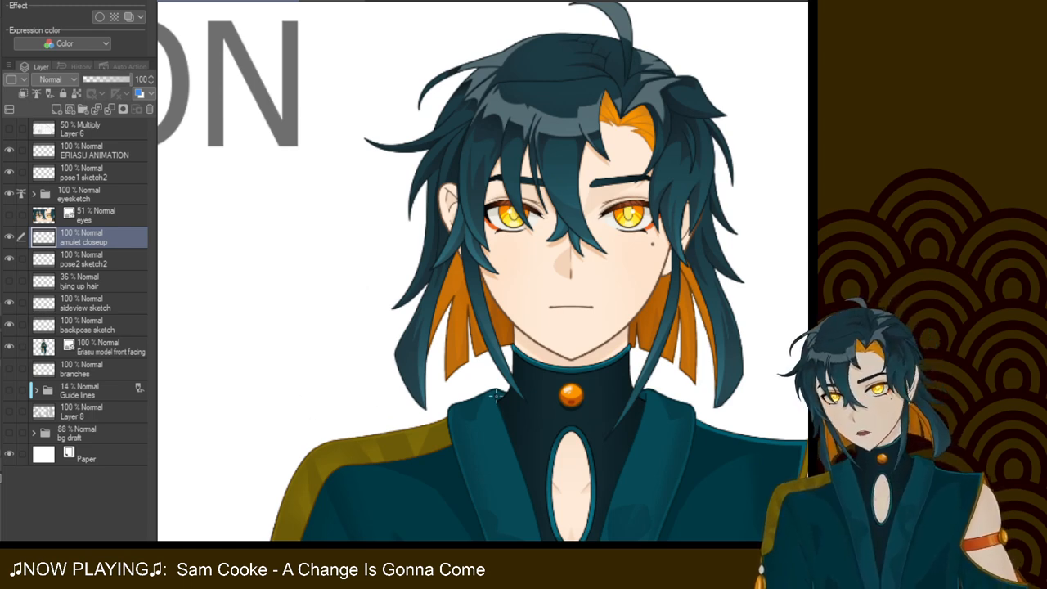
# Reduce the amulet closeup layer's opacity to 35%
pyautogui.moveTo(245, 458)
pyautogui.mouseDown()
pyautogui.moveTo(277, 448)
pyautogui.moveTo(751, 513)
pyautogui.moveTo(696, 16)
pyautogui.mouseUp()
pyautogui.moveTo(392, 278)
pyautogui.mouseDown()
pyautogui.moveTo(561, 299)
pyautogui.moveTo(582, 278)
pyautogui.mouseUp()
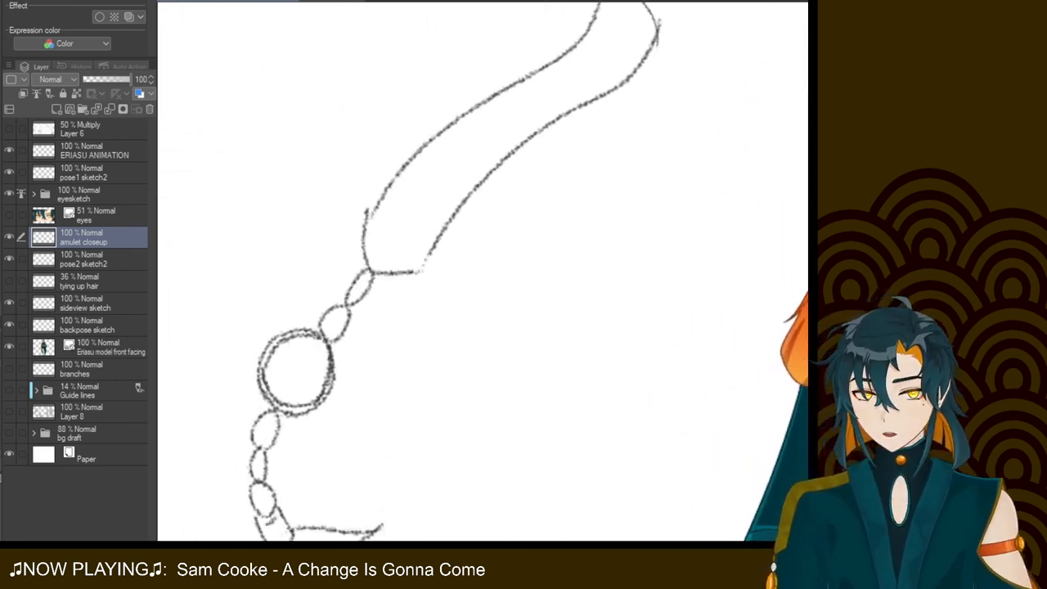
pyautogui.scroll(-3, 498, 260)
pyautogui.moveTo(483, 271); pyautogui.dragTo(494, 236)
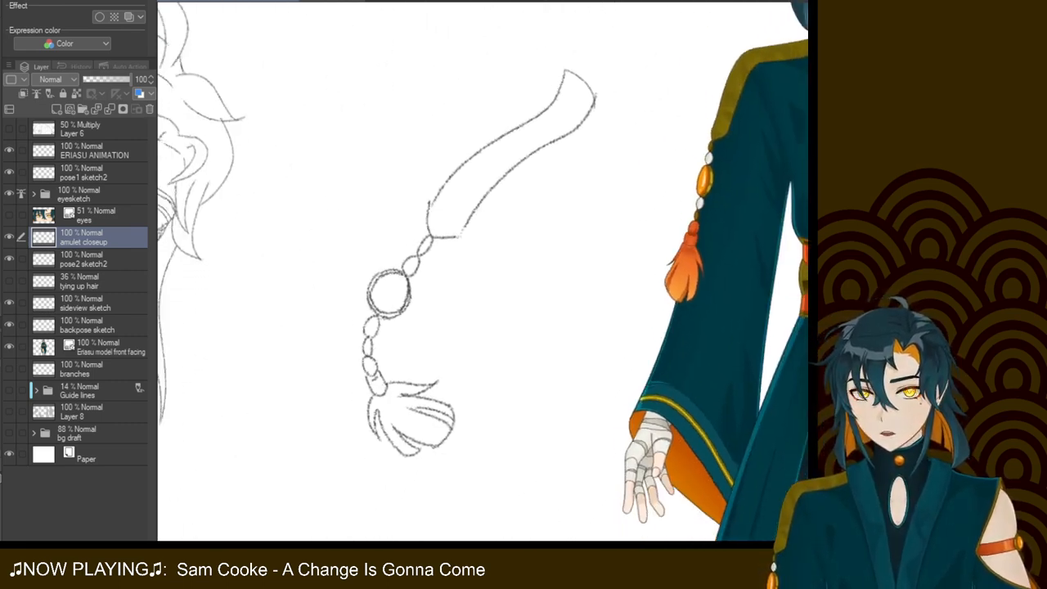
pyautogui.moveTo(130, 78); pyautogui.dragTo(99, 79)
# Add a new layer named "amulet lineart" directly above the amulet closeup sketch
pyautogui.hotkey('ctrl', 'shift', 'n')
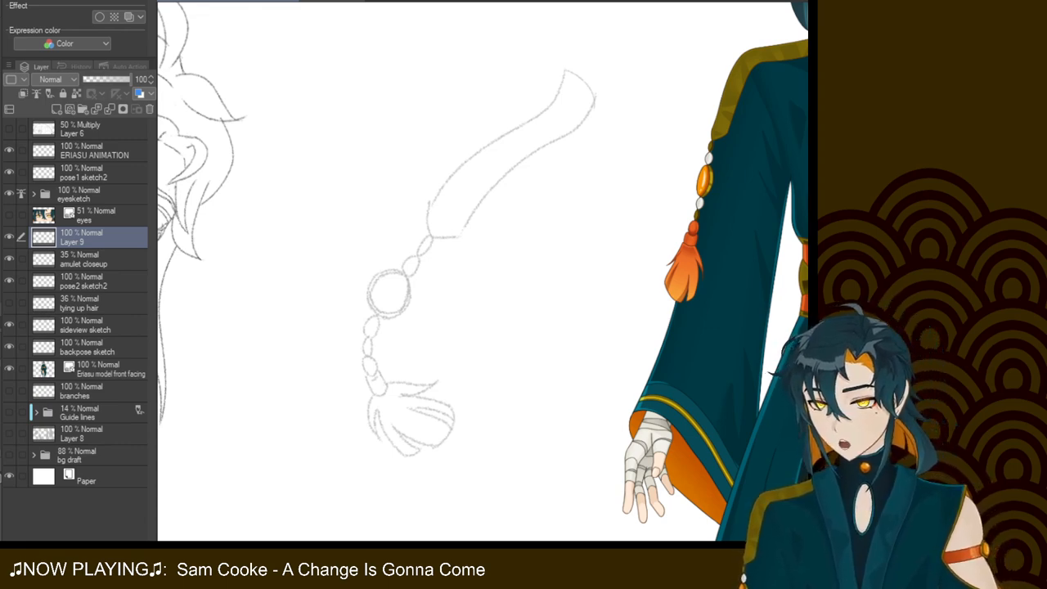
pyautogui.write('amulet lineart')
pyautogui.press('Return')
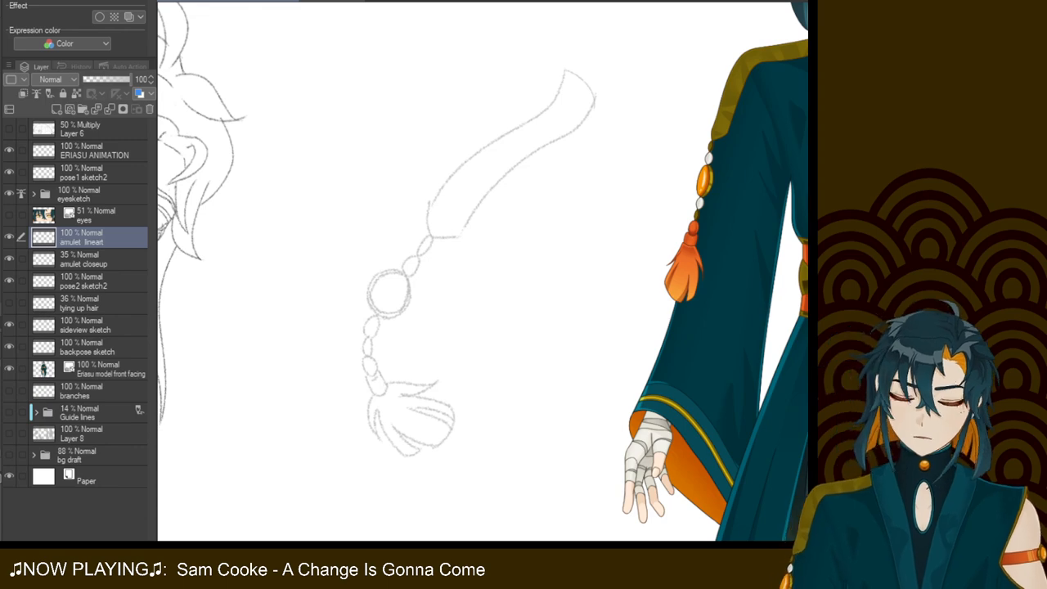
pyautogui.moveTo(479, 194); pyautogui.dragTo(406, 270)
pyautogui.hotkey('ctrl', 'z')
pyautogui.moveTo(454, 241); pyautogui.dragTo(577, 153)
pyautogui.hotkey('ctrl', 'z')
pyautogui.moveTo(451, 245); pyautogui.dragTo(594, 131)
pyautogui.hotkey('ctrl', 'z')
# Ink the lower edge of the amulet's ribbon as one smooth S-curve over the sketch, redoing the stroke until it flows cleanly
pyautogui.moveTo(572, 201); pyautogui.dragTo(566, 176)
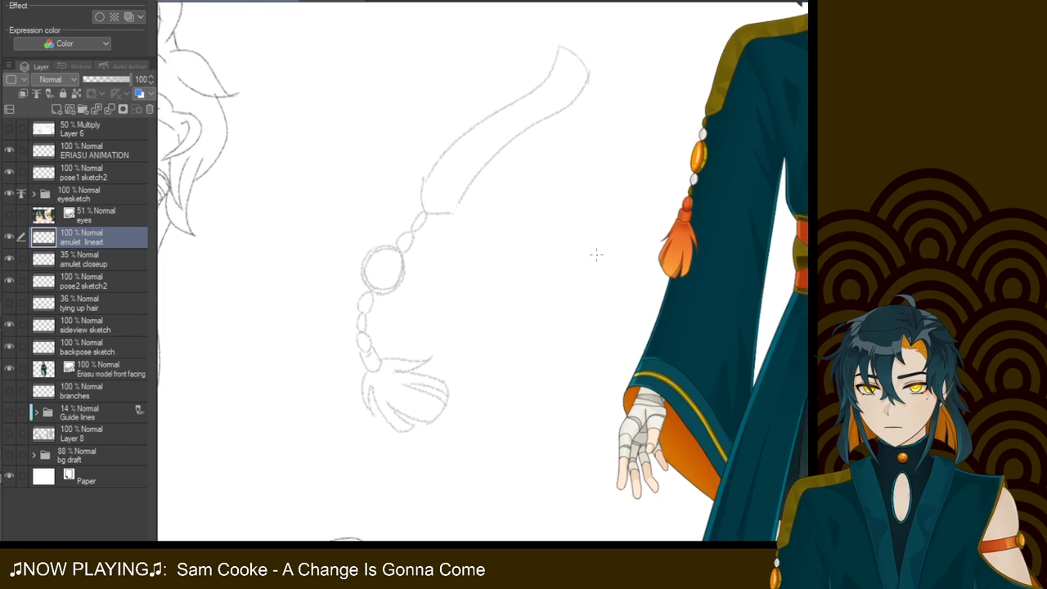
pyautogui.moveTo(590, 74); pyautogui.dragTo(527, 129)
pyautogui.hotkey('ctrl', 'z')
pyautogui.moveTo(589, 78); pyautogui.dragTo(424, 215)
pyautogui.hotkey('ctrl', 'z')
pyautogui.moveTo(589, 79); pyautogui.dragTo(434, 214)
pyautogui.hotkey('ctrl', 'z')
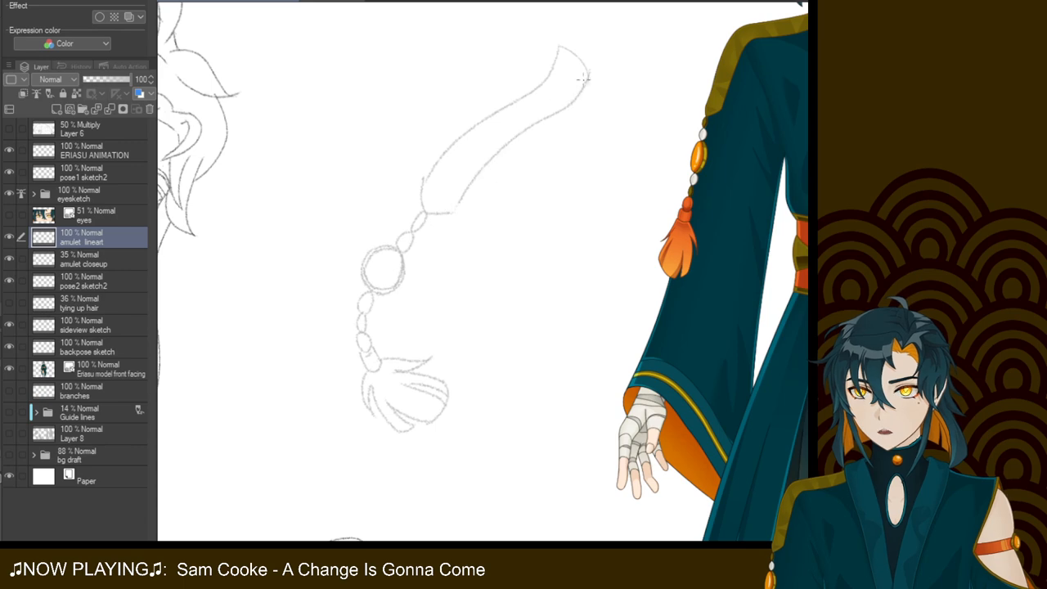
pyautogui.moveTo(591, 75); pyautogui.dragTo(417, 236)
pyautogui.hotkey('ctrl', 'z')
pyautogui.moveTo(592, 74); pyautogui.dragTo(433, 229)
pyautogui.hotkey('ctrl', 'z')
pyautogui.moveTo(594, 72)
pyautogui.mouseDown()
pyautogui.moveTo(455, 196)
pyautogui.moveTo(435, 235)
pyautogui.mouseUp()
pyautogui.hotkey('ctrl', 'z')
pyautogui.moveTo(592, 74)
pyautogui.mouseDown()
pyautogui.moveTo(436, 230)
pyautogui.moveTo(604, 78)
pyautogui.moveTo(435, 227)
pyautogui.mouseUp()
pyautogui.hotkey('ctrl', 'z')
pyautogui.hotkey('ctrl', 'z')
pyautogui.hotkey('ctrl', 'z')
pyautogui.moveTo(589, 78)
pyautogui.mouseDown()
pyautogui.moveTo(509, 148)
pyautogui.moveTo(458, 219)
pyautogui.mouseUp()
pyautogui.hotkey('ctrl', 'z')
pyautogui.moveTo(589, 76); pyautogui.dragTo(448, 209)
pyautogui.hotkey('ctrl', 'z')
pyautogui.moveTo(589, 74); pyautogui.dragTo(447, 244)
# Try to ink the ribbon's upper edge over the sketch, from its tip down to the beads
pyautogui.moveTo(563, 50); pyautogui.dragTo(409, 211)
pyautogui.hotkey('ctrl', 'z')
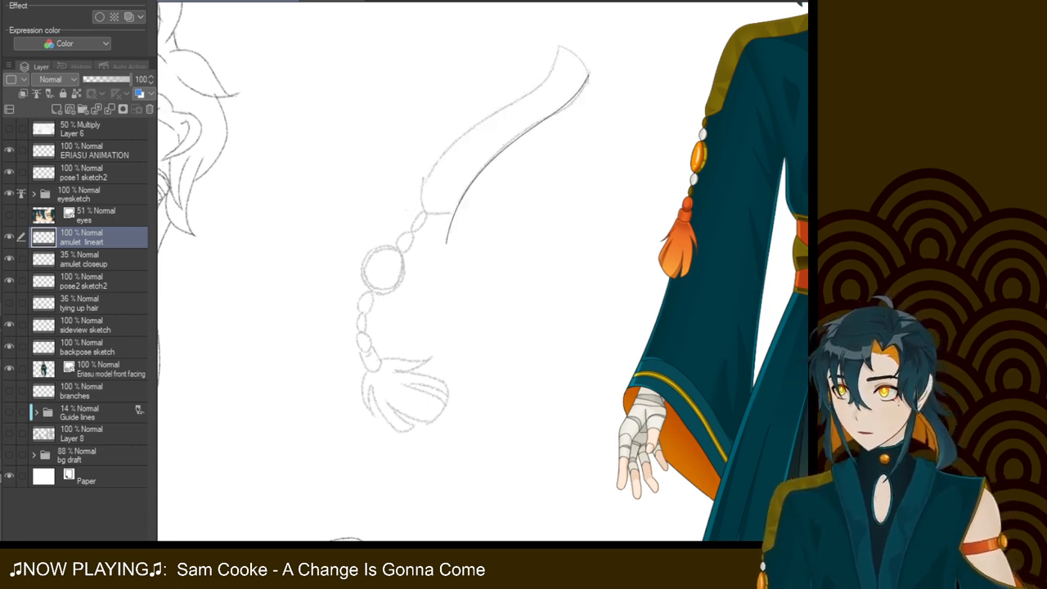
pyautogui.moveTo(456, 282)
pyautogui.mouseDown()
pyautogui.moveTo(432, 167)
pyautogui.moveTo(622, 118)
pyautogui.mouseUp()
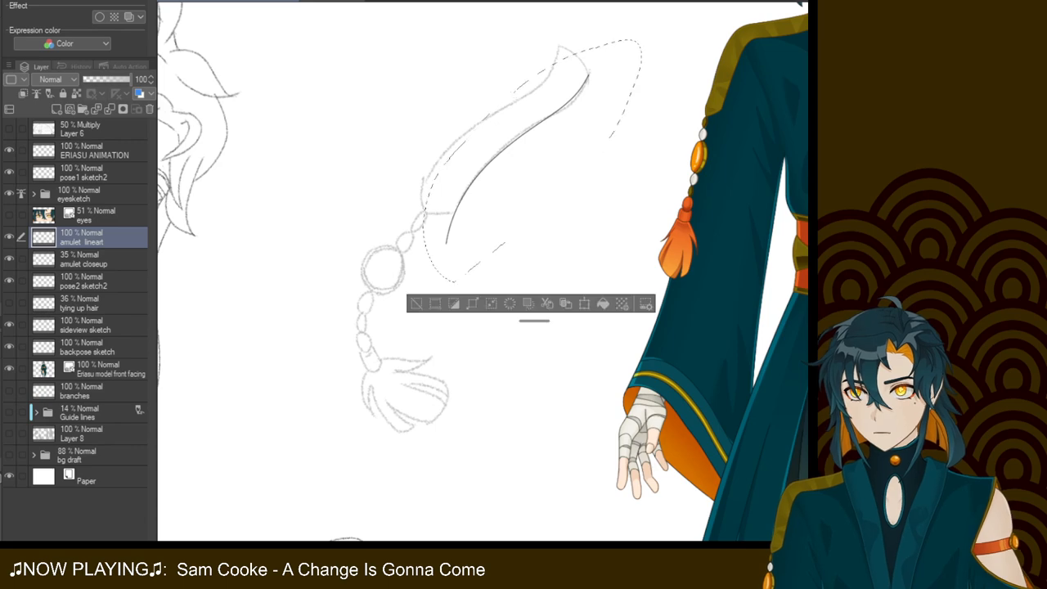
pyautogui.hotkey('ctrl', 'd')
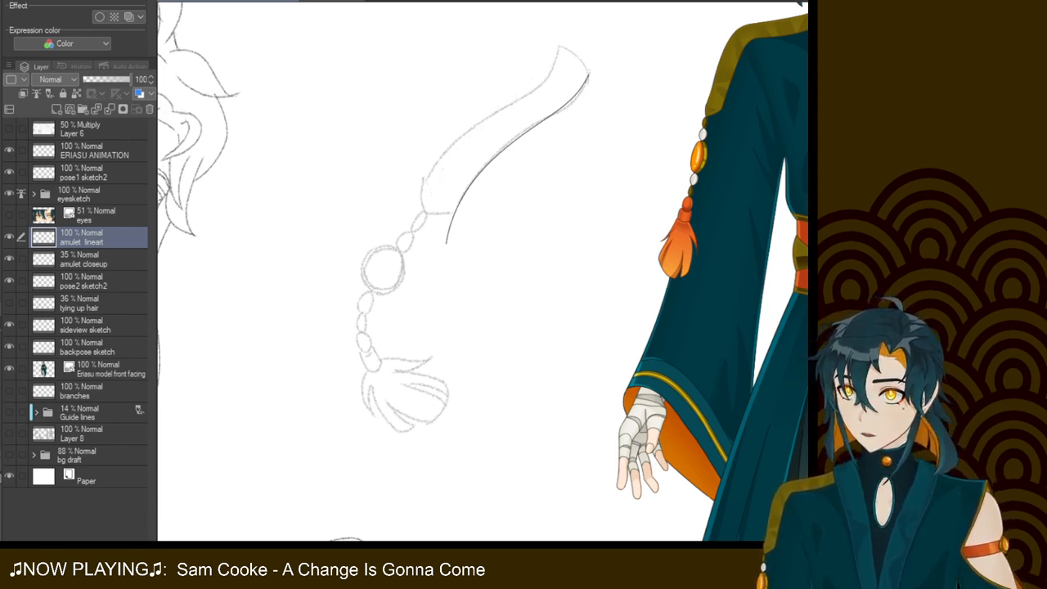
pyautogui.moveTo(424, 202)
pyautogui.mouseDown()
pyautogui.moveTo(531, 104)
pyautogui.moveTo(566, 59)
pyautogui.mouseUp()
pyautogui.hotkey('ctrl', 'z')
pyautogui.moveTo(557, 81); pyautogui.dragTo(419, 191)
pyautogui.hotkey('ctrl', 'z')
pyautogui.moveTo(564, 50); pyautogui.dragTo(396, 218)
pyautogui.hotkey('ctrl', 'z')
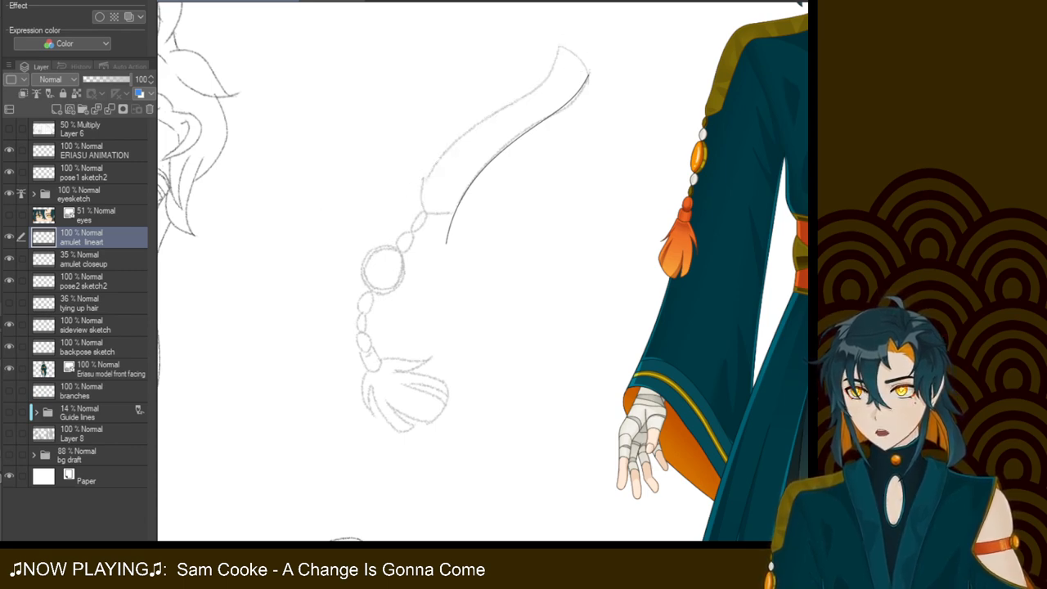
# Hide the amulet closeup sketch and ink the ribbon's upper edge as one smooth S-curve following the lower edge, redoing the stroke until it flows cleanly
pyautogui.click(9, 259)
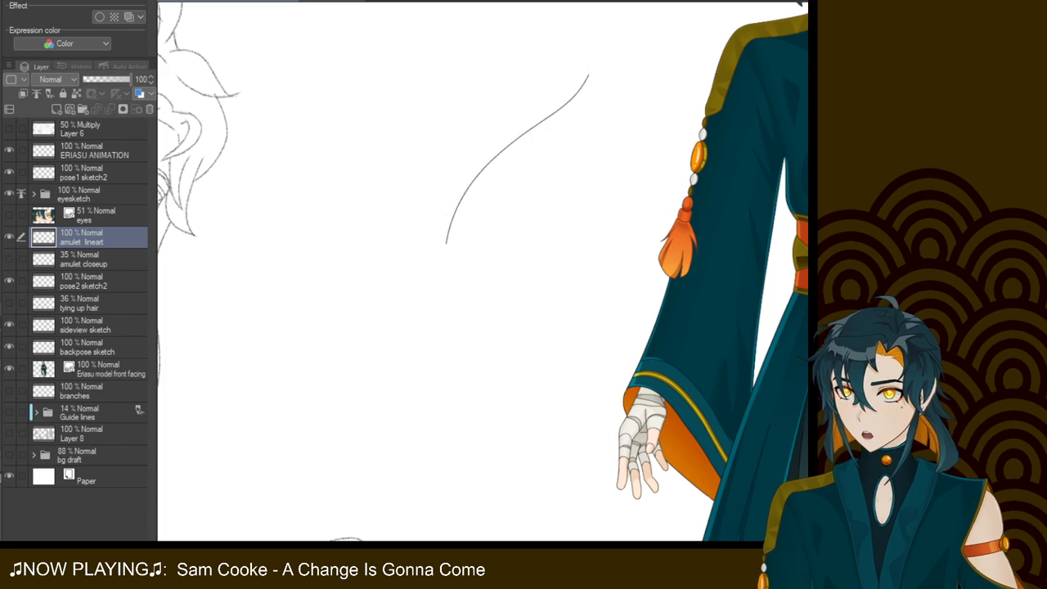
pyautogui.moveTo(571, 67); pyautogui.dragTo(381, 207)
pyautogui.hotkey('ctrl', 'z')
pyautogui.moveTo(563, 65)
pyautogui.mouseDown()
pyautogui.moveTo(503, 115)
pyautogui.moveTo(430, 217)
pyautogui.mouseUp()
pyautogui.hotkey('ctrl', 'z')
pyautogui.moveTo(564, 72); pyautogui.dragTo(384, 235)
pyautogui.hotkey('ctrl', 'z')
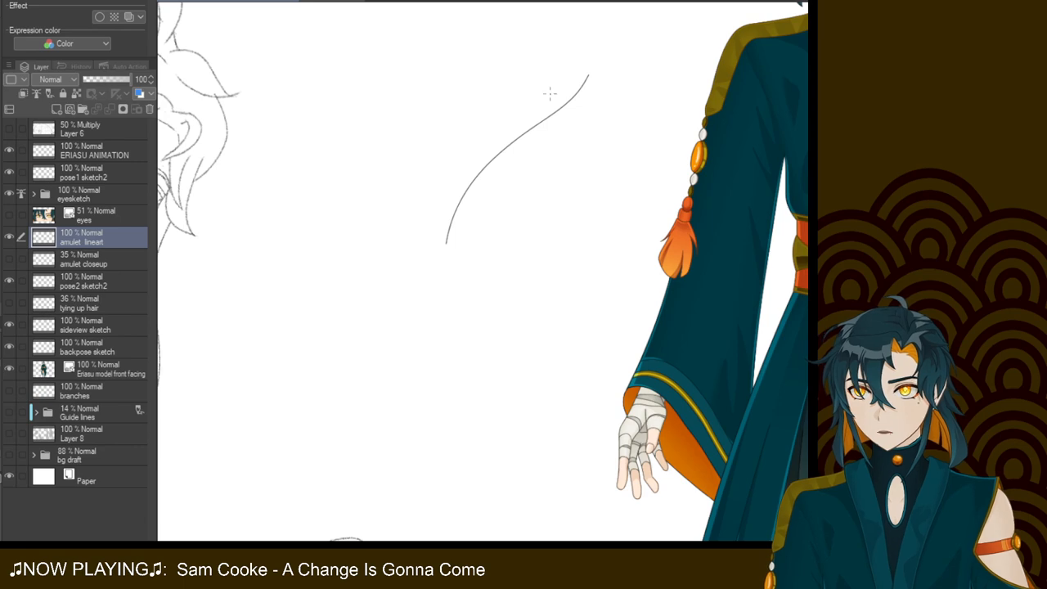
pyautogui.moveTo(588, 90); pyautogui.dragTo(434, 191)
pyautogui.hotkey('ctrl', 'z')
pyautogui.moveTo(602, 82); pyautogui.dragTo(412, 221)
pyautogui.hotkey('ctrl', 'z')
pyautogui.moveTo(572, 75)
pyautogui.mouseDown()
pyautogui.moveTo(470, 147)
pyautogui.moveTo(419, 206)
pyautogui.mouseUp()
pyautogui.hotkey('ctrl', 'z')
pyautogui.moveTo(565, 77); pyautogui.dragTo(372, 239)
pyautogui.hotkey('ctrl', 'z')
pyautogui.moveTo(569, 69)
pyautogui.mouseDown()
pyautogui.moveTo(440, 160)
pyautogui.moveTo(387, 263)
pyautogui.mouseUp()
pyautogui.hotkey('ctrl', 'z')
# Try to ink the short slanted edge from the end of the ribbon's upper line down toward the beads
pyautogui.moveTo(387, 226); pyautogui.dragTo(400, 271)
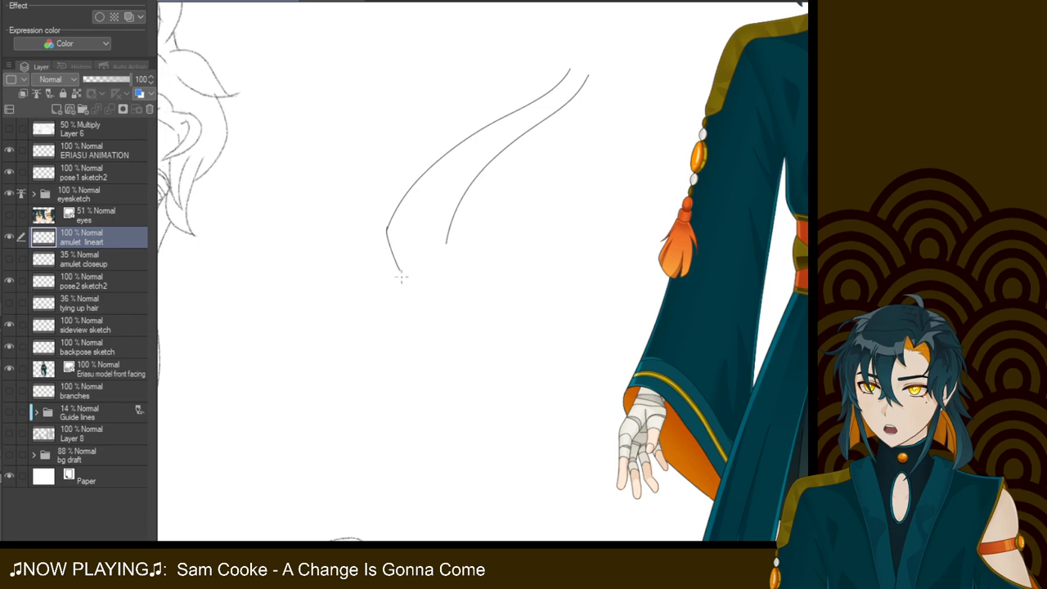
pyautogui.hotkey('ctrl', 'z')
pyautogui.moveTo(387, 226); pyautogui.dragTo(391, 265)
pyautogui.hotkey('ctrl', 'z')
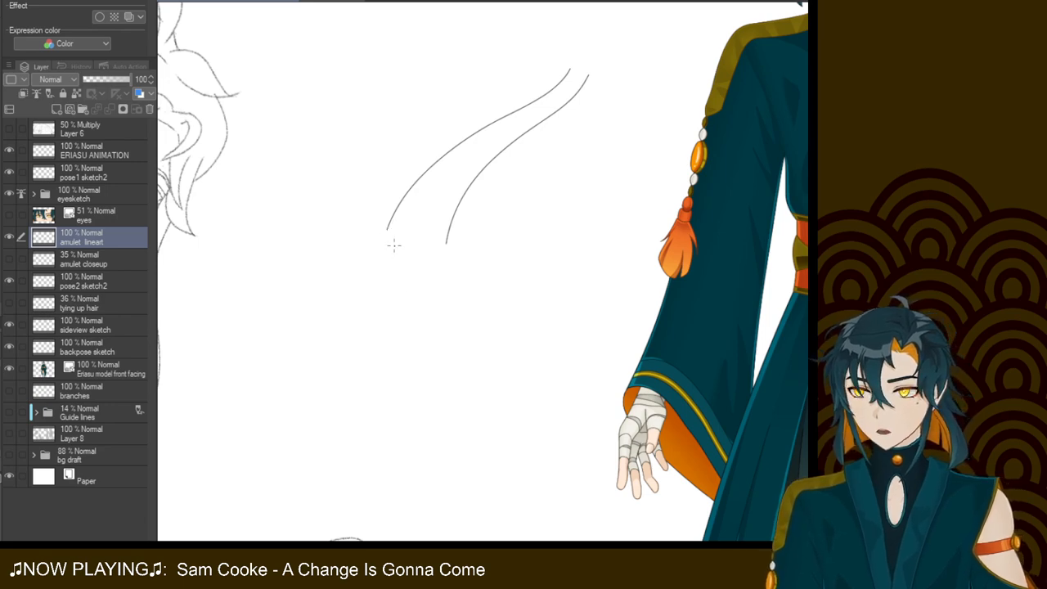
pyautogui.moveTo(387, 227); pyautogui.dragTo(400, 266)
pyautogui.hotkey('ctrl', 'z')
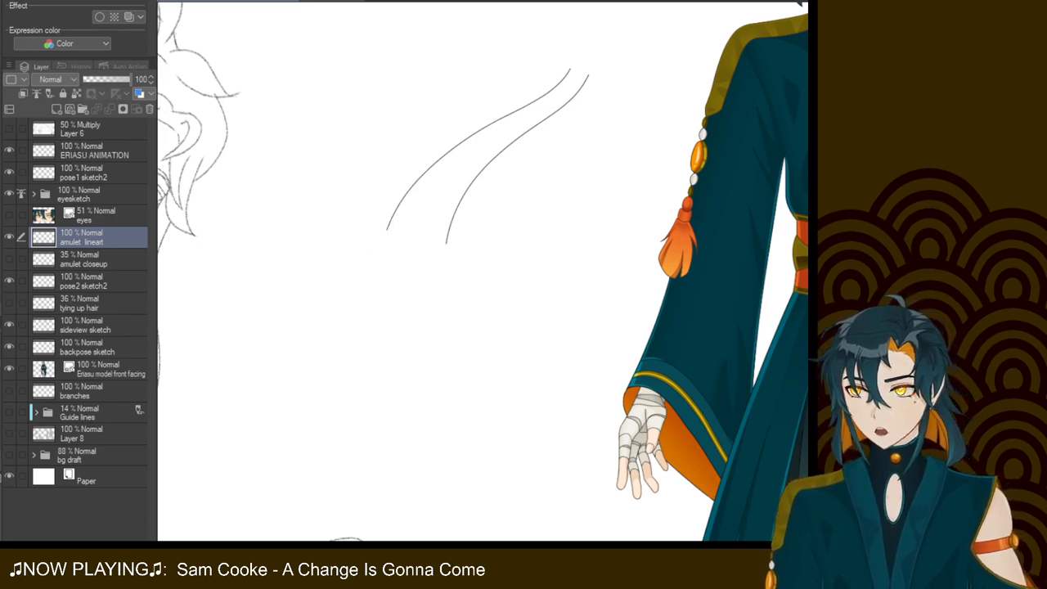
# Show the amulet closeup sketch again and move the inked ribbon lines up and to the right so they align better with it
pyautogui.click(9, 259)
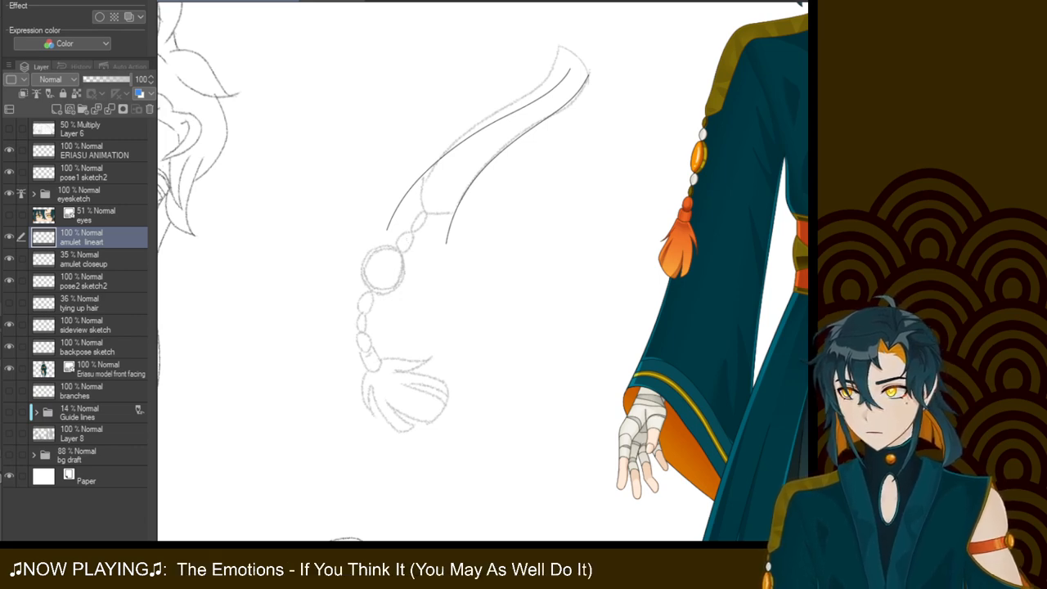
pyautogui.hotkey('ctrl', 't')
pyautogui.moveTo(487, 156); pyautogui.dragTo(504, 127)
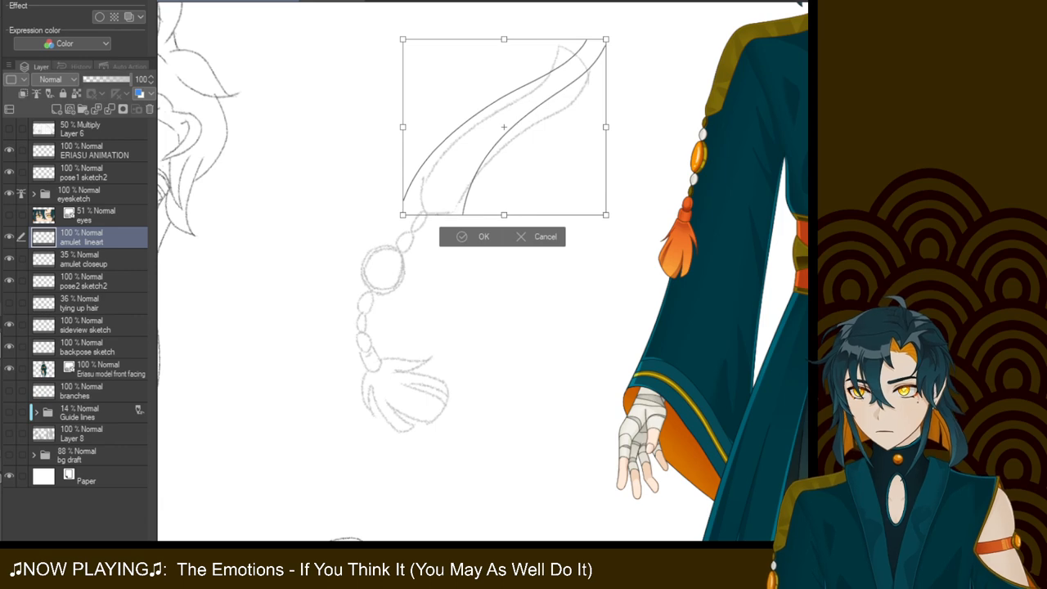
pyautogui.click(476, 236)
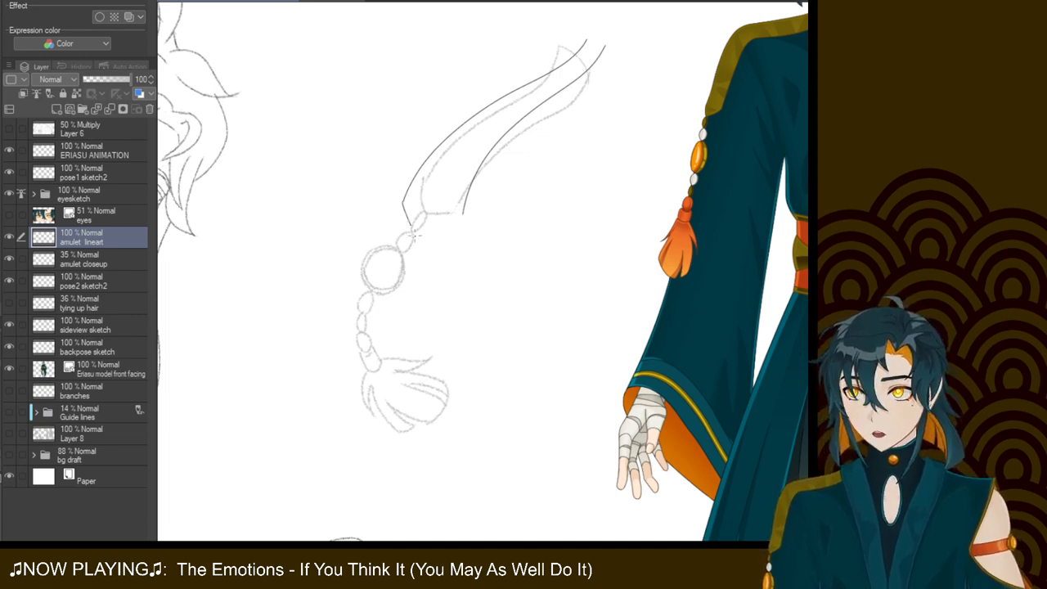
# Ink the ribbon's pointed lower end with two short slanted edges that meet at a tip above the beads
pyautogui.scroll(5, 437, 272)
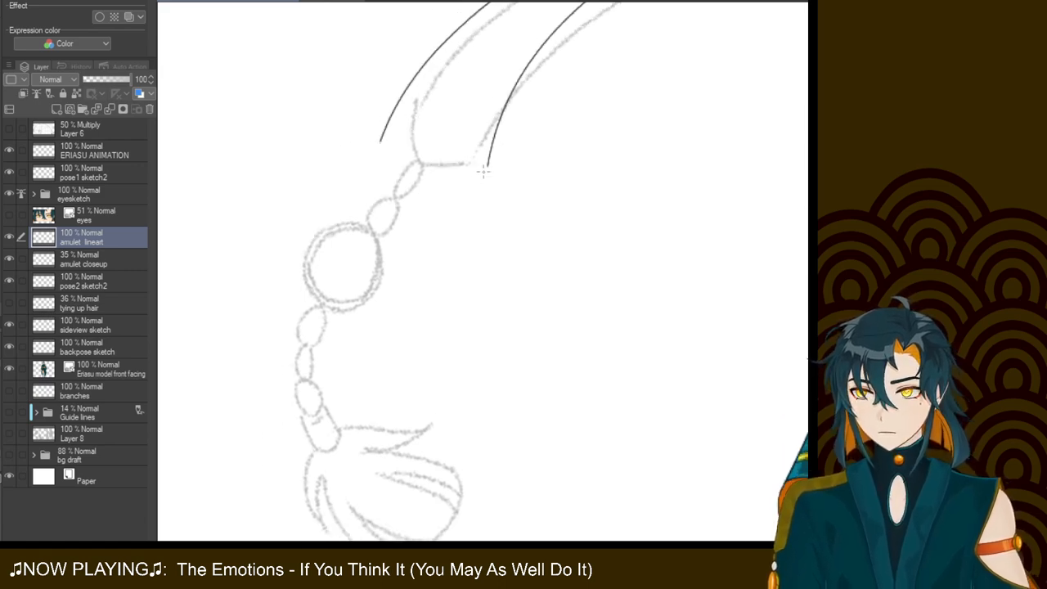
pyautogui.moveTo(488, 164); pyautogui.dragTo(418, 179)
pyautogui.hotkey('ctrl', 'z')
pyautogui.moveTo(488, 165); pyautogui.dragTo(413, 198)
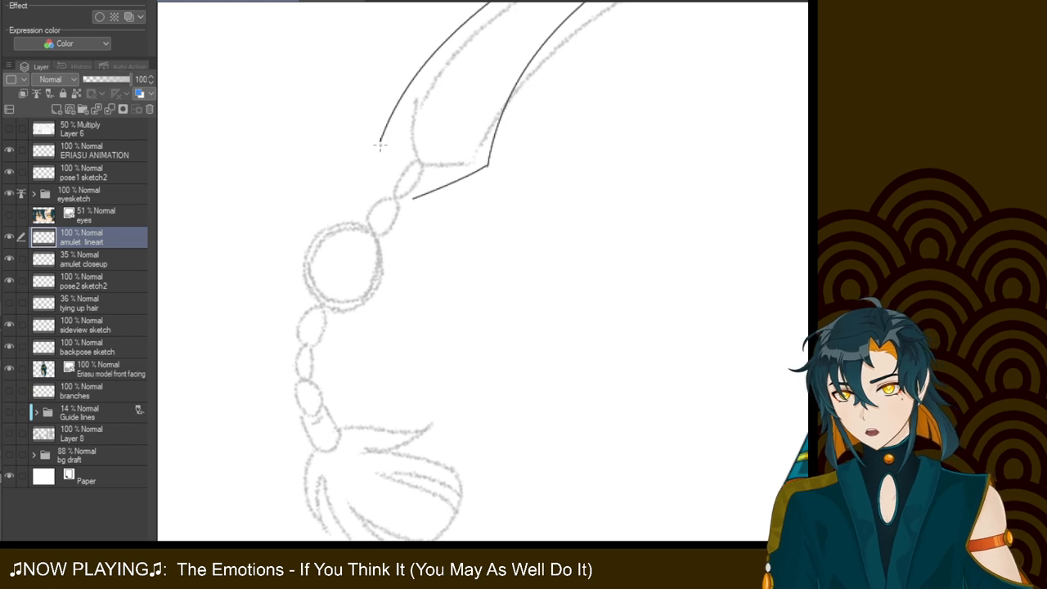
pyautogui.moveTo(380, 141); pyautogui.dragTo(411, 189)
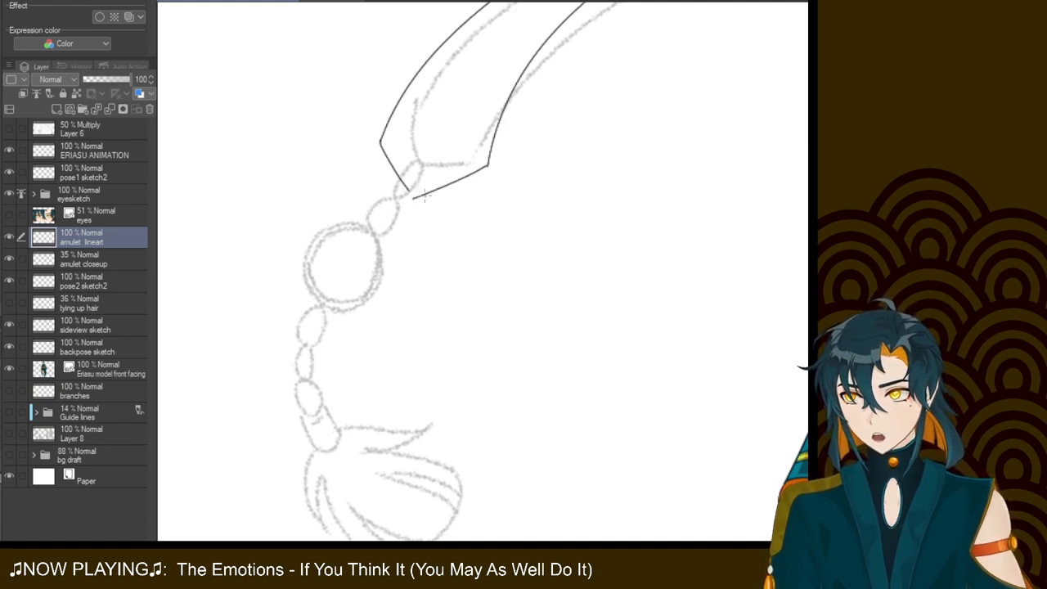
pyautogui.moveTo(411, 188); pyautogui.dragTo(475, 174)
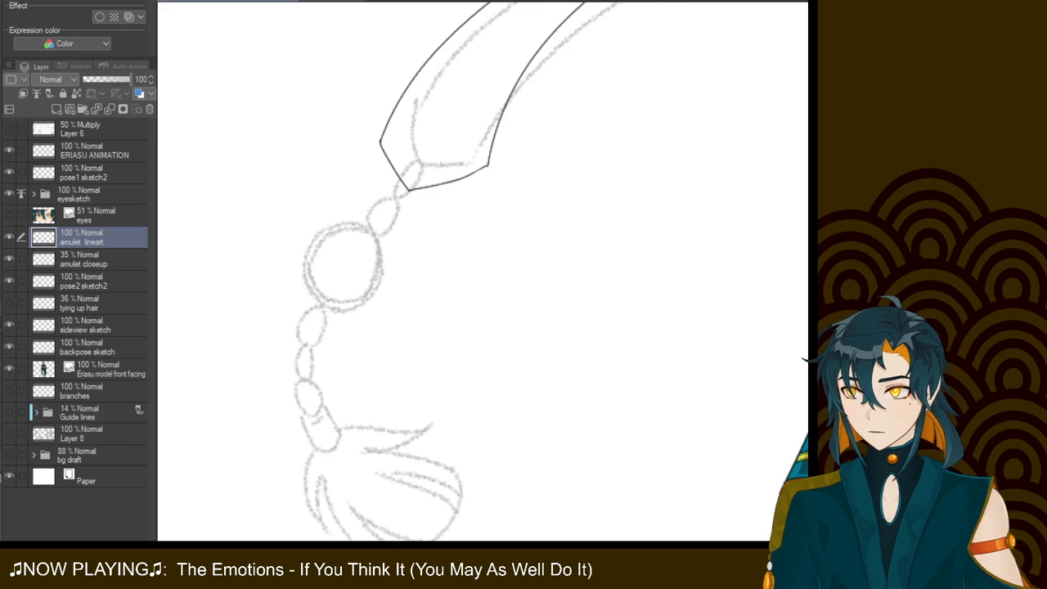
# Shift the amulet closeup sketch slightly down and left so its top bead meets the inked ribbon tip
pyautogui.click(96, 259)
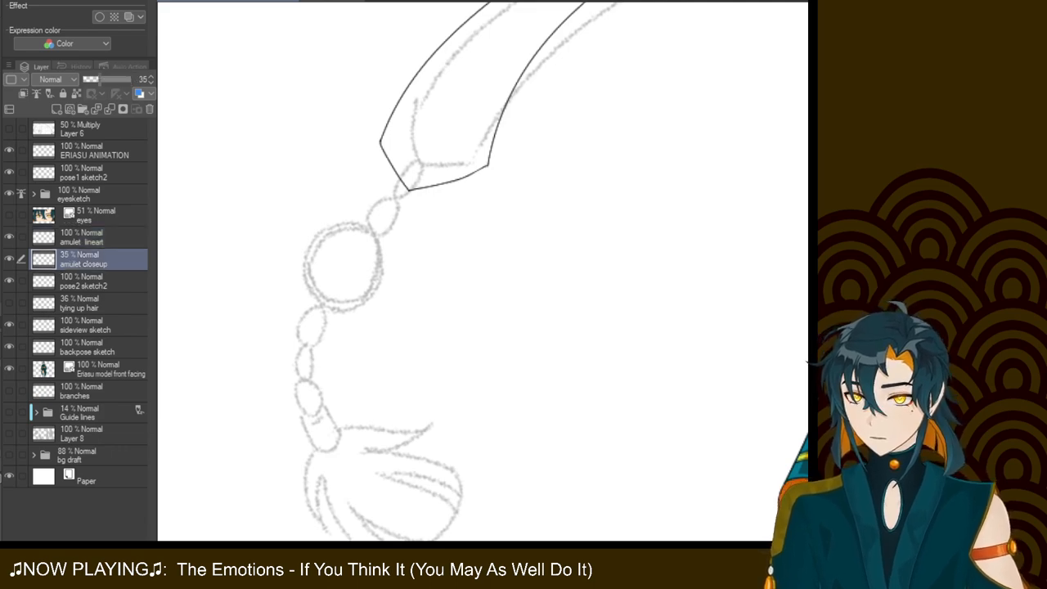
pyautogui.hotkey('ctrl', 't')
pyautogui.press('Left')
pyautogui.press('Return')
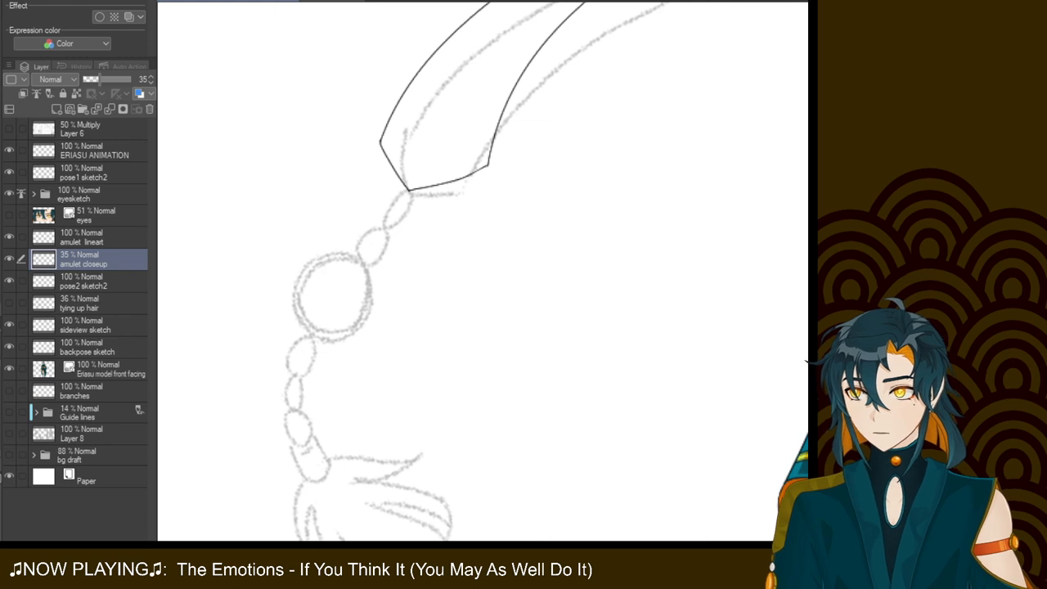
# On the amulet lineart layer, ink the small oval bead directly below the ribbon tip with two curved strokes
pyautogui.click(96, 238)
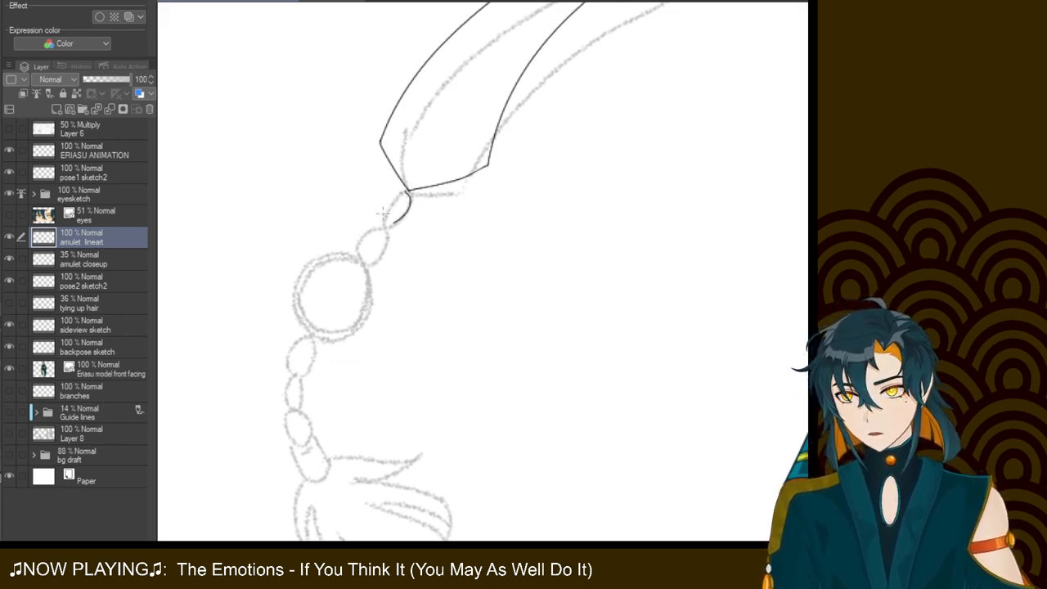
pyautogui.moveTo(409, 194); pyautogui.dragTo(386, 227)
pyautogui.hotkey('ctrl', 'z')
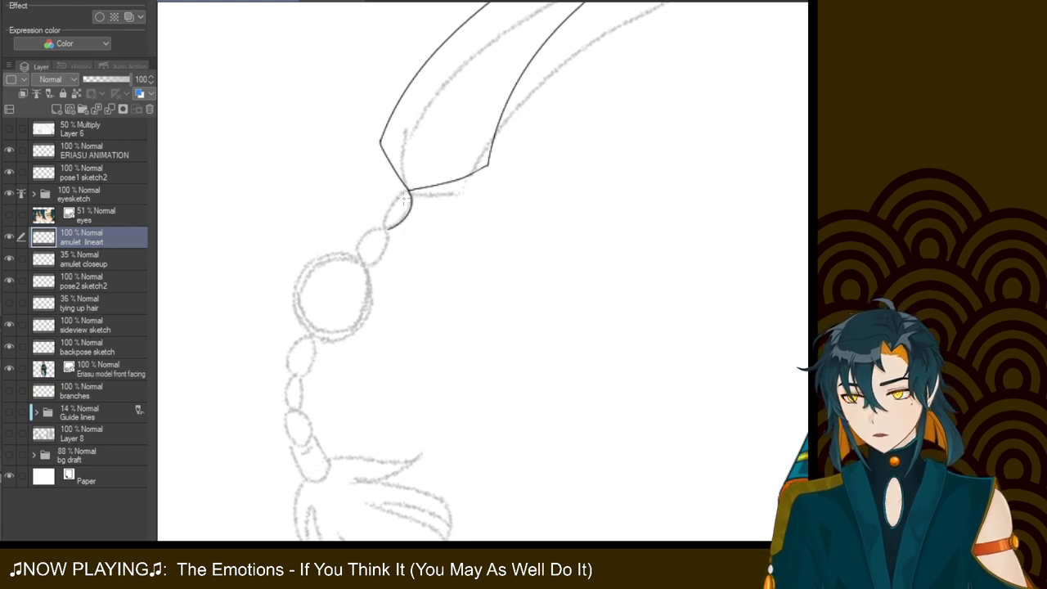
pyautogui.moveTo(406, 194); pyautogui.dragTo(384, 224)
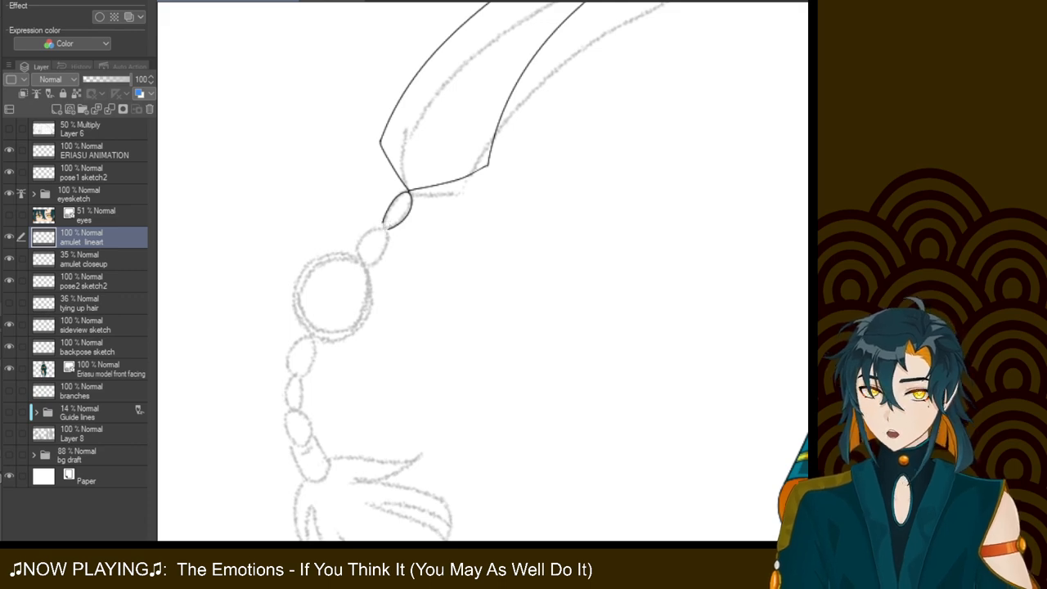
# Ink the second, rounder bead between the first bead and the large round one, redoing strokes until the outline is clean
pyautogui.scroll(-10, 482, 273)
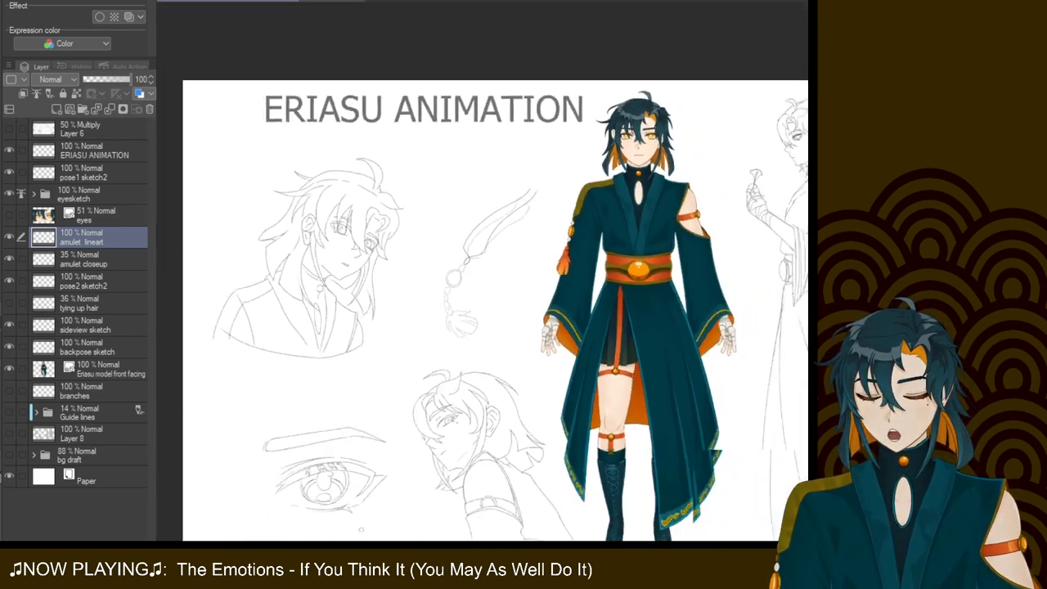
pyautogui.moveTo(540, 294)
pyautogui.mouseDown()
pyautogui.moveTo(336, 274)
pyautogui.moveTo(390, 264)
pyautogui.mouseUp()
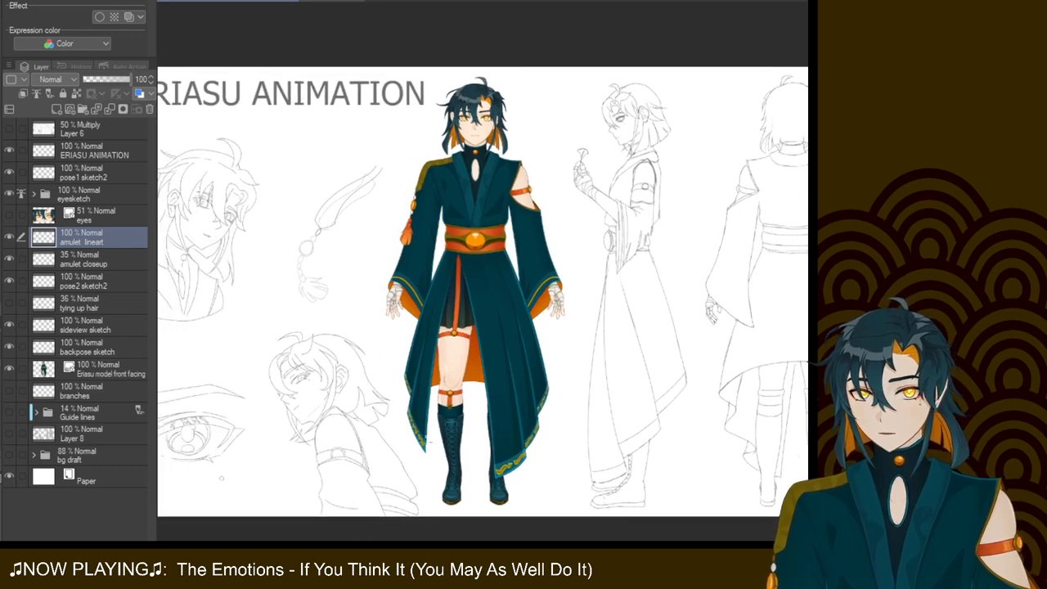
pyautogui.moveTo(390, 264)
pyautogui.mouseDown()
pyautogui.moveTo(266, 264)
pyautogui.moveTo(533, 325)
pyautogui.mouseUp()
pyautogui.scroll(8, 480, 276)
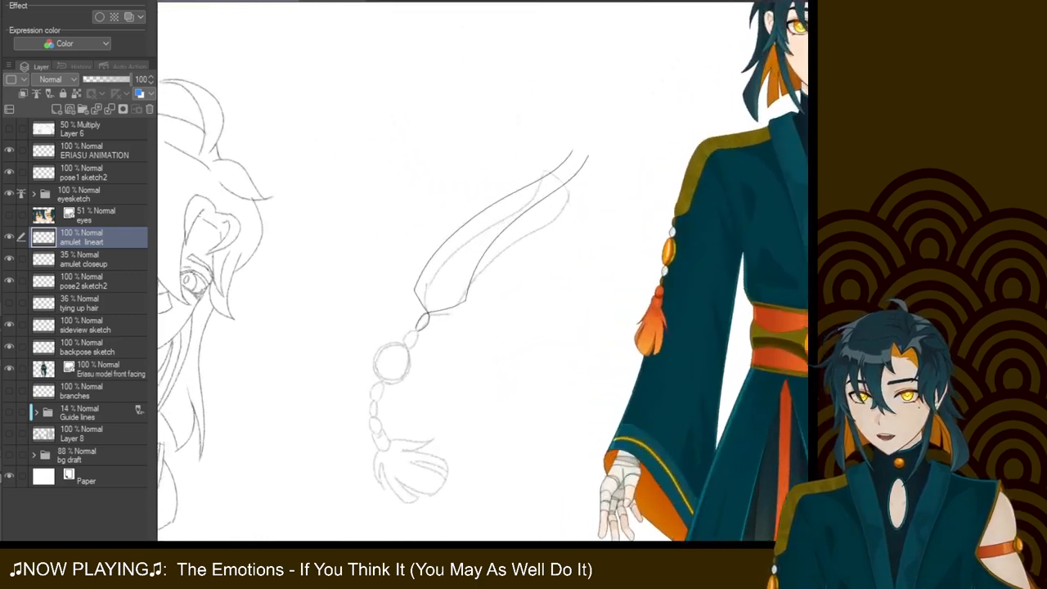
pyautogui.moveTo(383, 409); pyautogui.dragTo(433, 222)
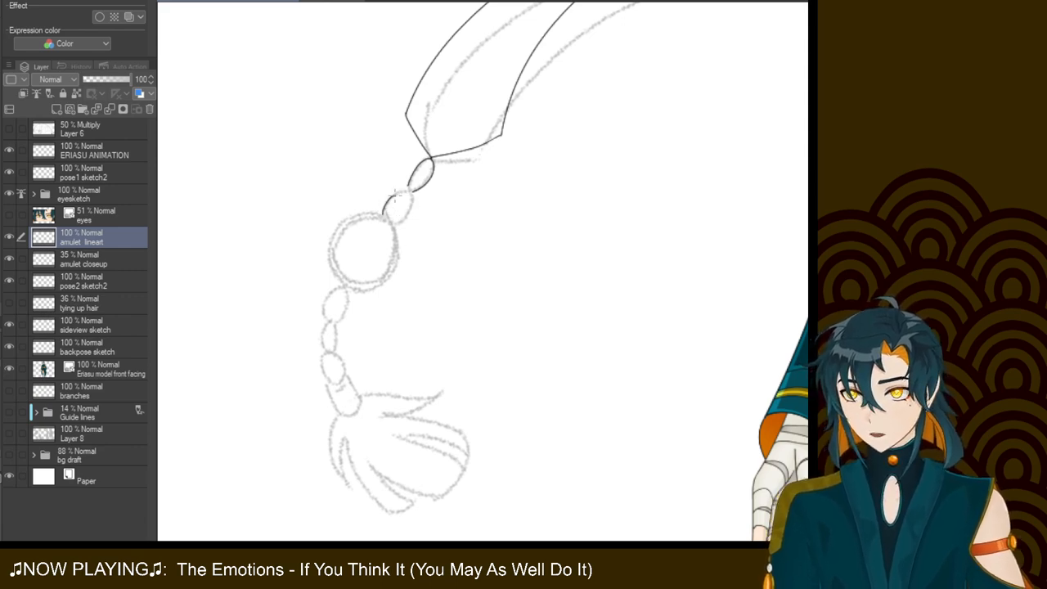
pyautogui.moveTo(386, 214)
pyautogui.mouseDown()
pyautogui.moveTo(407, 193)
pyautogui.moveTo(414, 224)
pyautogui.moveTo(405, 190)
pyautogui.moveTo(414, 216)
pyautogui.mouseUp()
pyautogui.hotkey('ctrl', 'z')
pyautogui.hotkey('ctrl', 'z')
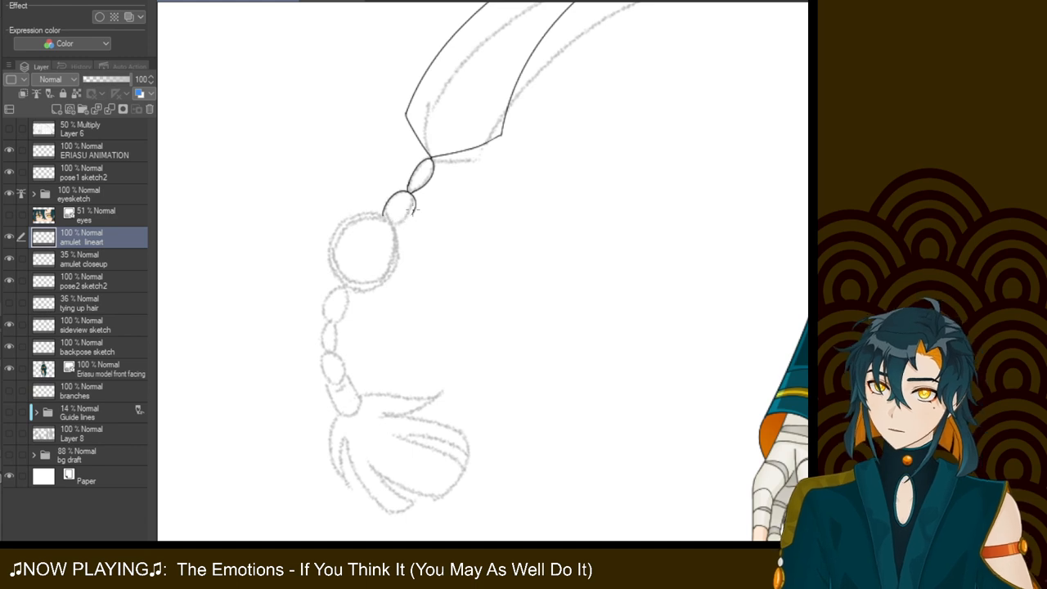
pyautogui.moveTo(413, 209)
pyautogui.mouseDown()
pyautogui.moveTo(389, 221)
pyautogui.moveTo(383, 280)
pyautogui.mouseUp()
pyautogui.hotkey('ctrl', 'z')
pyautogui.hotkey('ctrl', 'z')
pyautogui.hotkey('ctrl', 'z')
# Try to ink the outline of the large round bead freehand over the sketch
pyautogui.moveTo(396, 216); pyautogui.dragTo(379, 278)
pyautogui.hotkey('ctrl', 'z')
pyautogui.moveTo(386, 219); pyautogui.dragTo(374, 290)
pyautogui.hotkey('ctrl', 'z')
pyautogui.moveTo(387, 215); pyautogui.dragTo(375, 290)
pyautogui.hotkey('ctrl', 'z')
pyautogui.moveTo(388, 216); pyautogui.dragTo(375, 290)
pyautogui.hotkey('ctrl', 'z')
pyautogui.moveTo(396, 217); pyautogui.dragTo(336, 288)
pyautogui.hotkey('ctrl', 'z')
pyautogui.moveTo(396, 218)
pyautogui.mouseDown()
pyautogui.moveTo(365, 291)
pyautogui.moveTo(350, 288)
pyautogui.moveTo(391, 257)
pyautogui.moveTo(337, 282)
pyautogui.mouseUp()
pyautogui.hotkey('ctrl', 'z')
pyautogui.hotkey('ctrl', 'z')
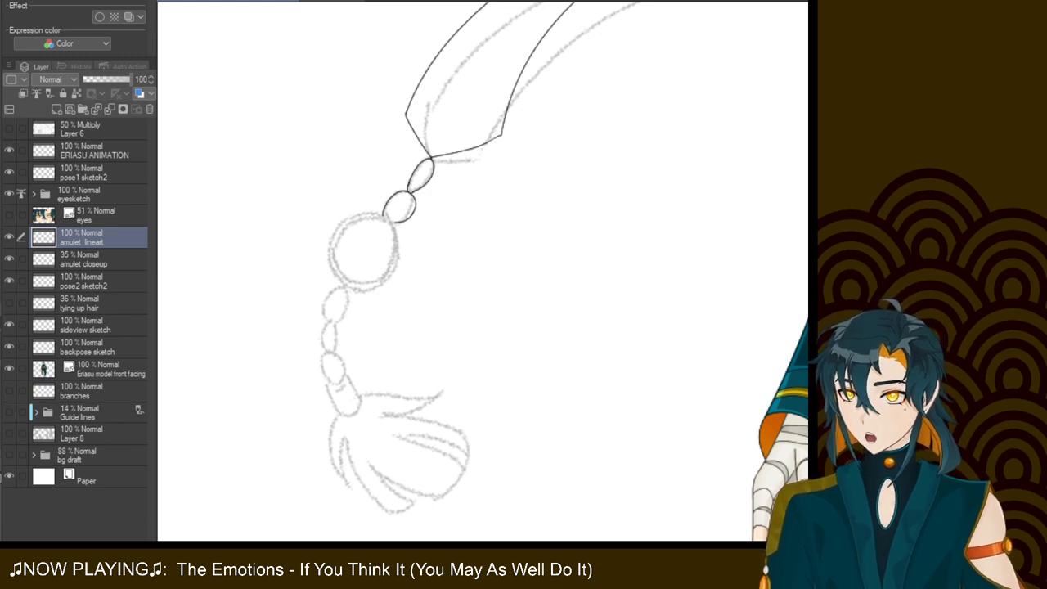
# Draw a clean ellipse for the large round bead, then select, enlarge and position it over the sketched circle and deselect
pyautogui.moveTo(341, 224); pyautogui.dragTo(406, 291)
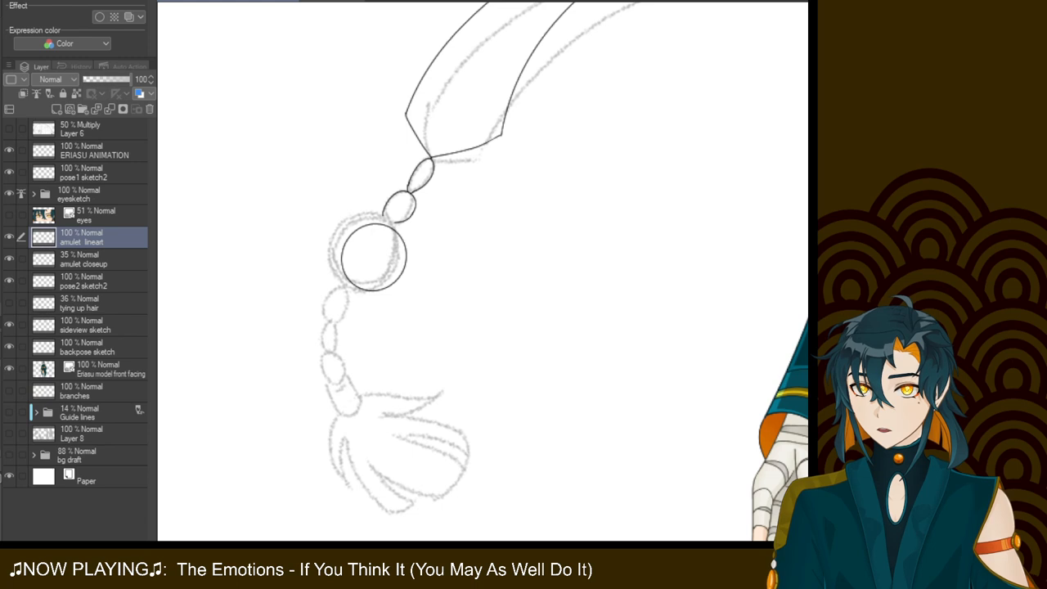
pyautogui.moveTo(330, 264); pyautogui.dragTo(337, 299)
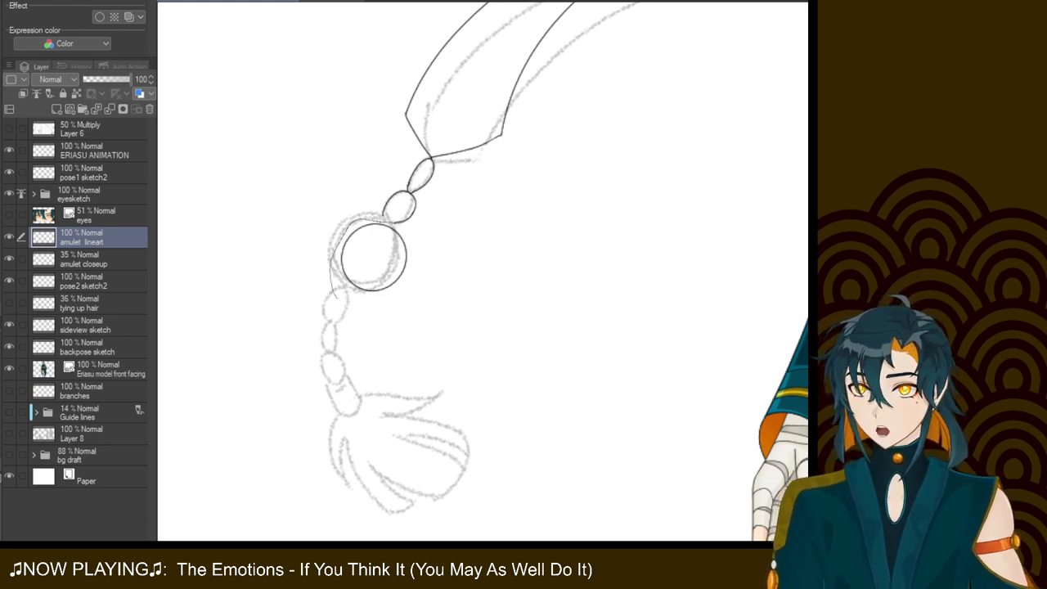
pyautogui.moveTo(363, 313); pyautogui.dragTo(350, 309)
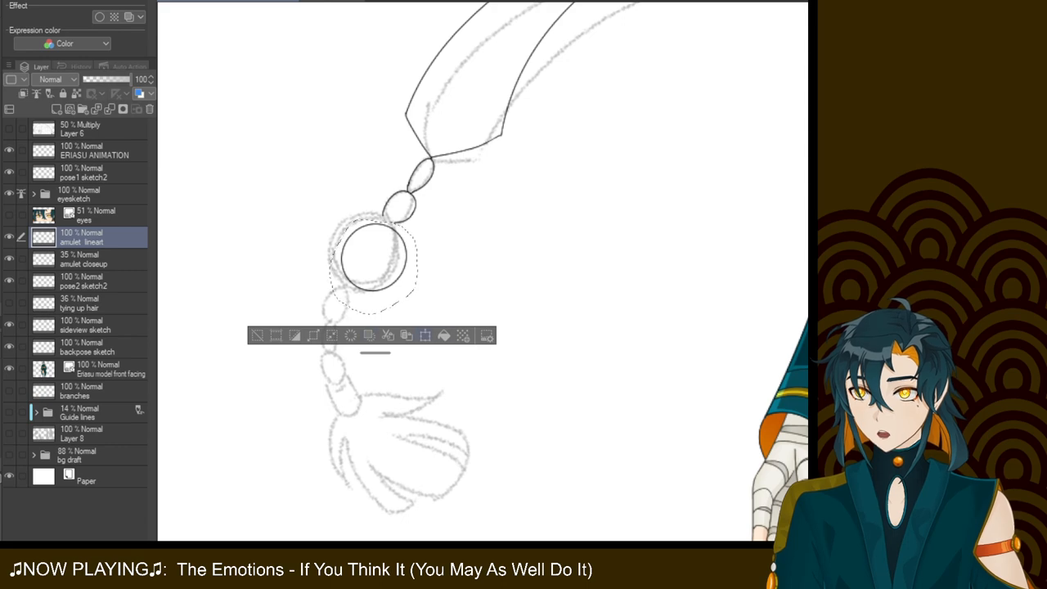
pyautogui.click(425, 335)
pyautogui.moveTo(373, 267); pyautogui.dragTo(367, 261)
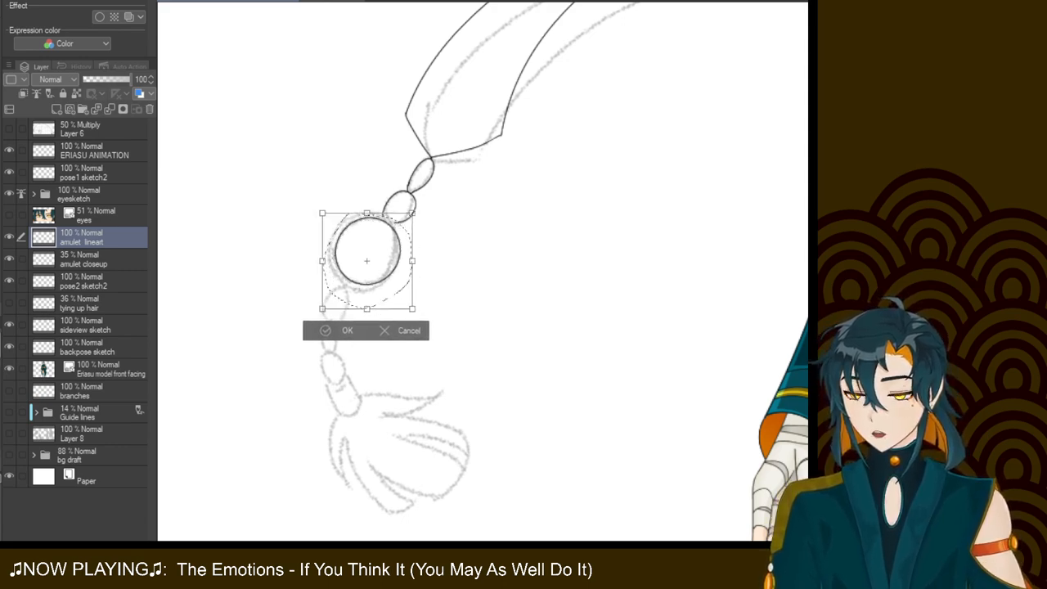
pyautogui.moveTo(323, 309); pyautogui.dragTo(314, 318)
pyautogui.moveTo(363, 265); pyautogui.dragTo(368, 263)
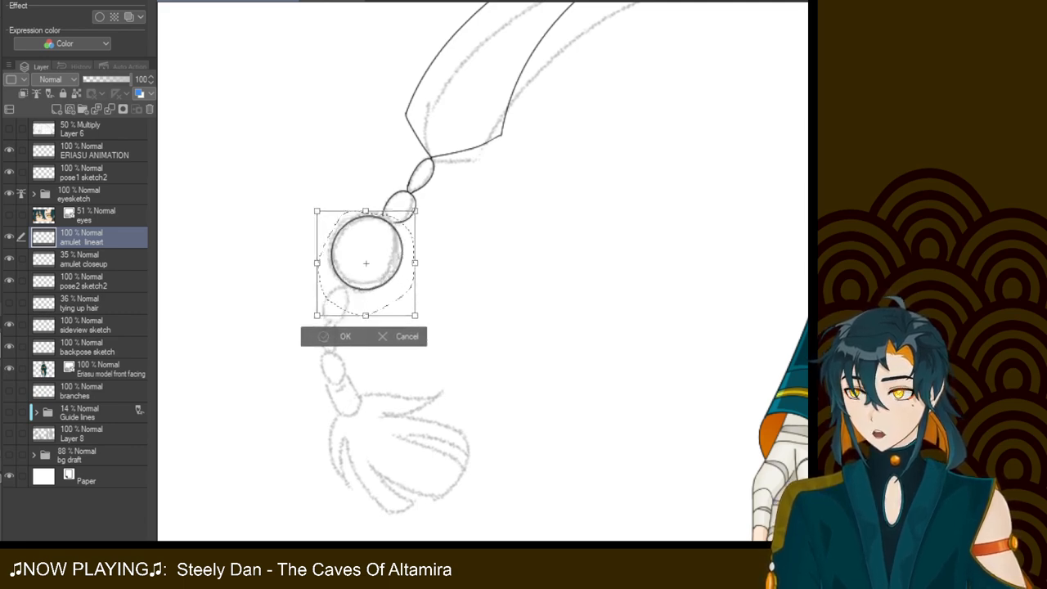
pyautogui.press('Return')
pyautogui.hotkey('ctrl', 'd')
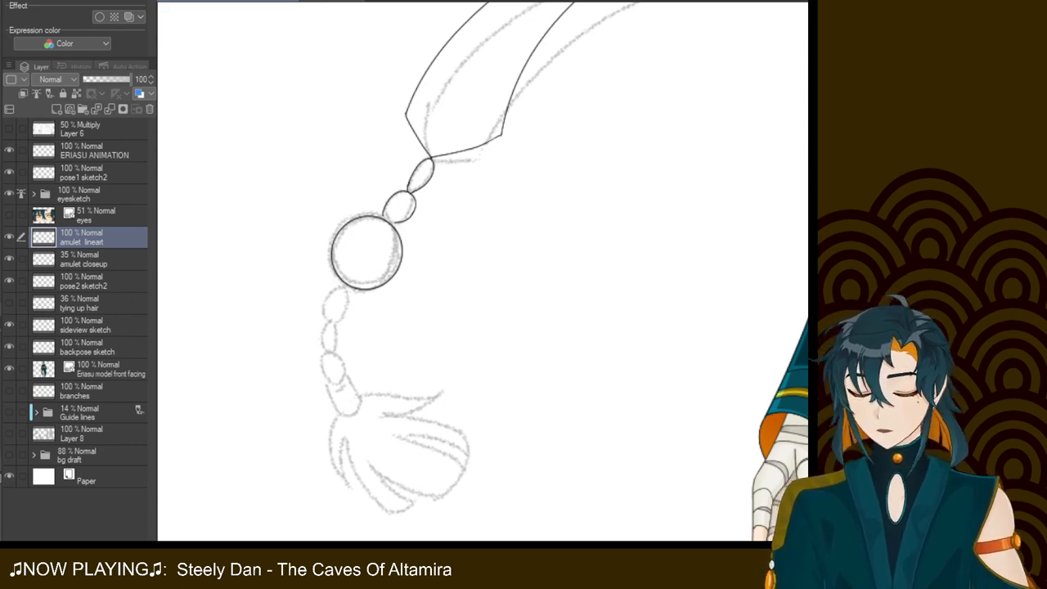
# Close the small gaps where the second bead's outline meets the large round bead
pyautogui.scroll(3, 488, 273)
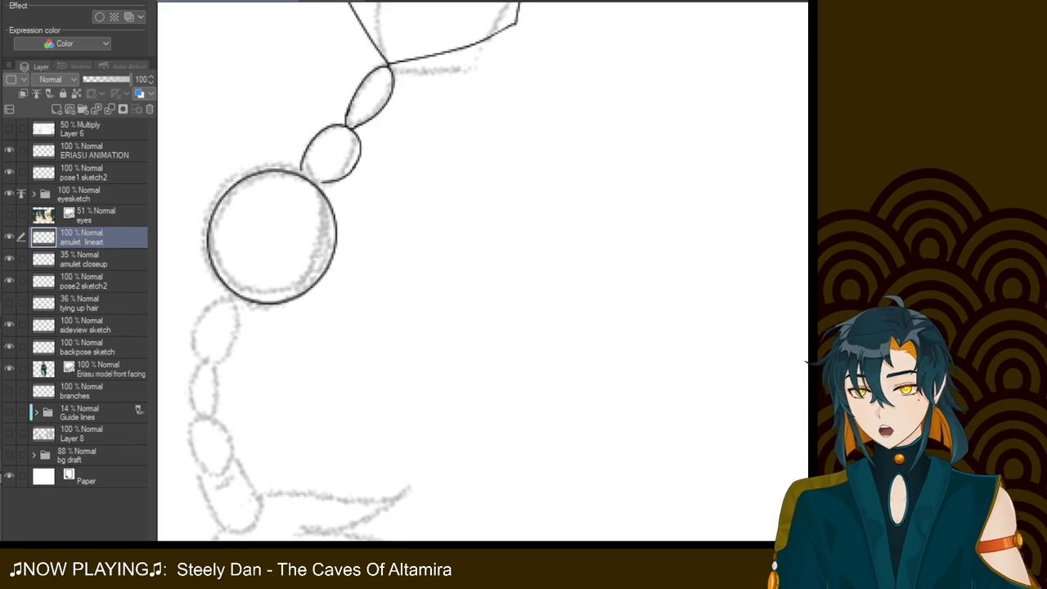
pyautogui.moveTo(426, 229); pyautogui.dragTo(512, 247)
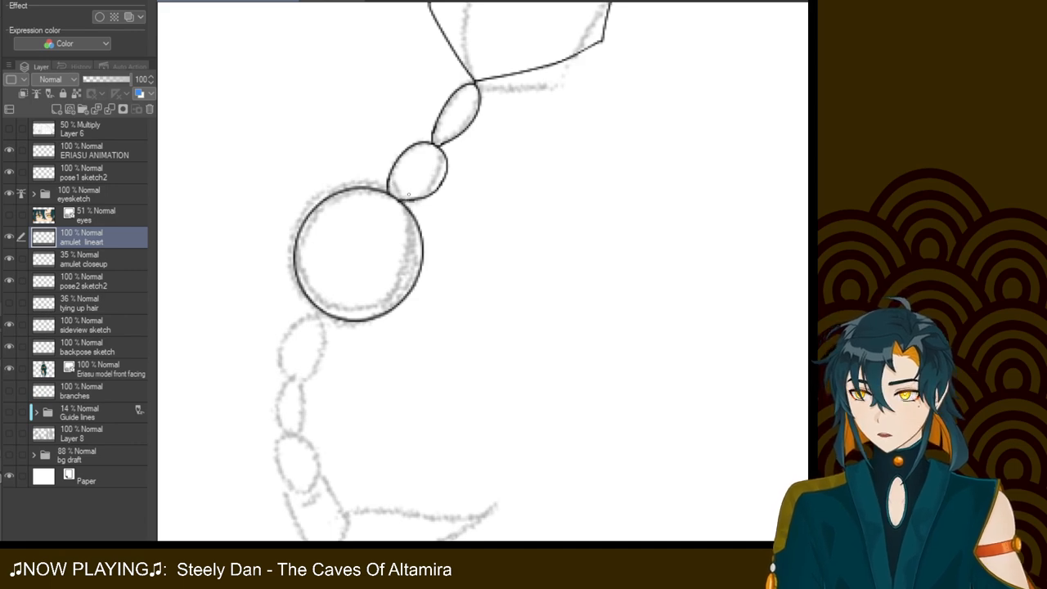
pyautogui.scroll(-5, 476, 273)
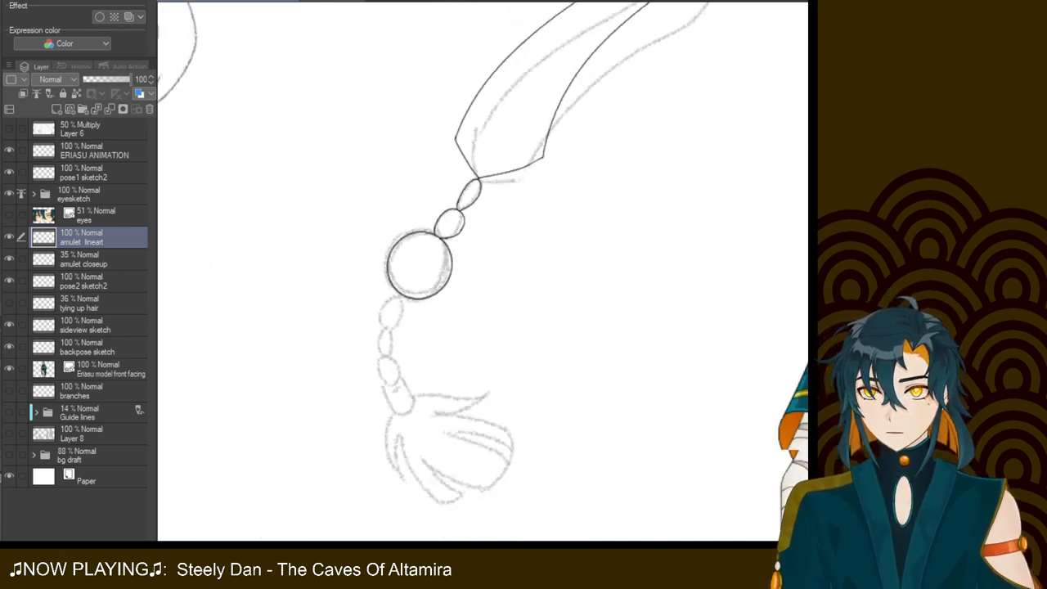
# Examine the beads and tassel of the amulet on the coloured model's sleeve as reference for the lower part
pyautogui.scroll(3, 476, 272)
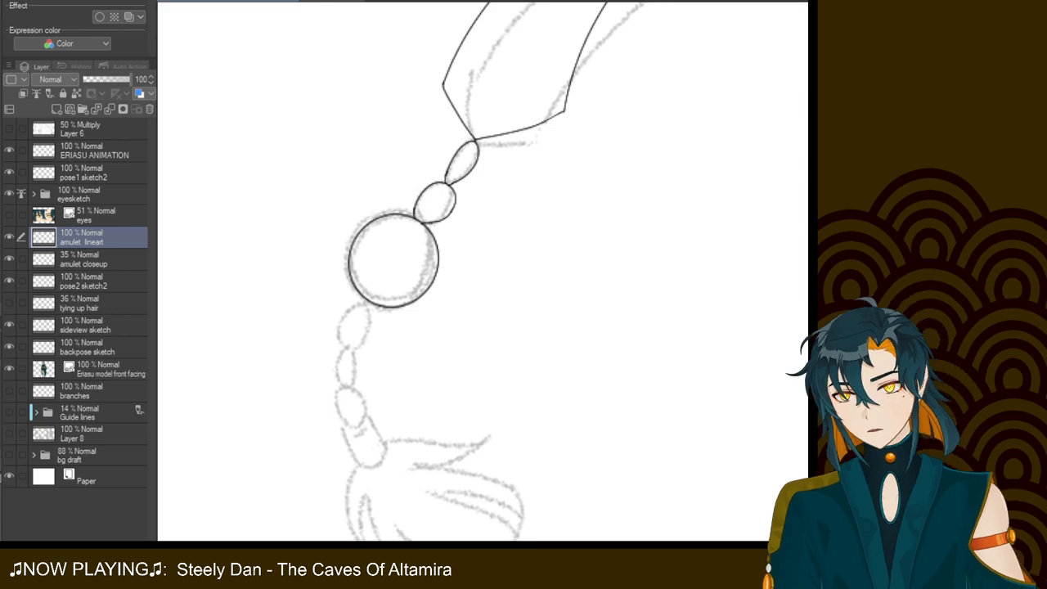
pyautogui.moveTo(670, 163); pyautogui.dragTo(172, 476)
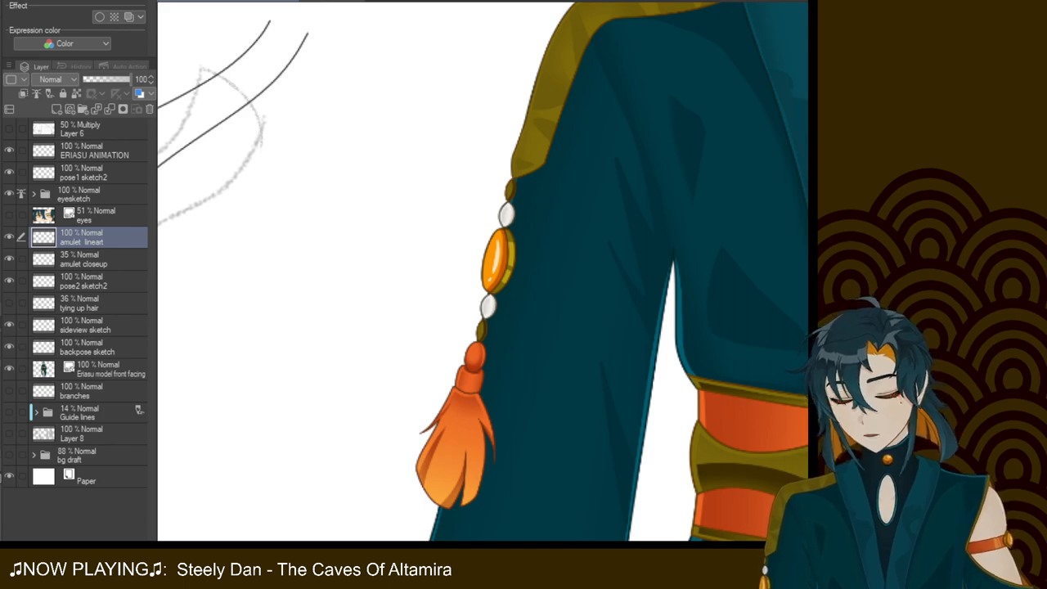
pyautogui.moveTo(172, 476); pyautogui.dragTo(714, 152)
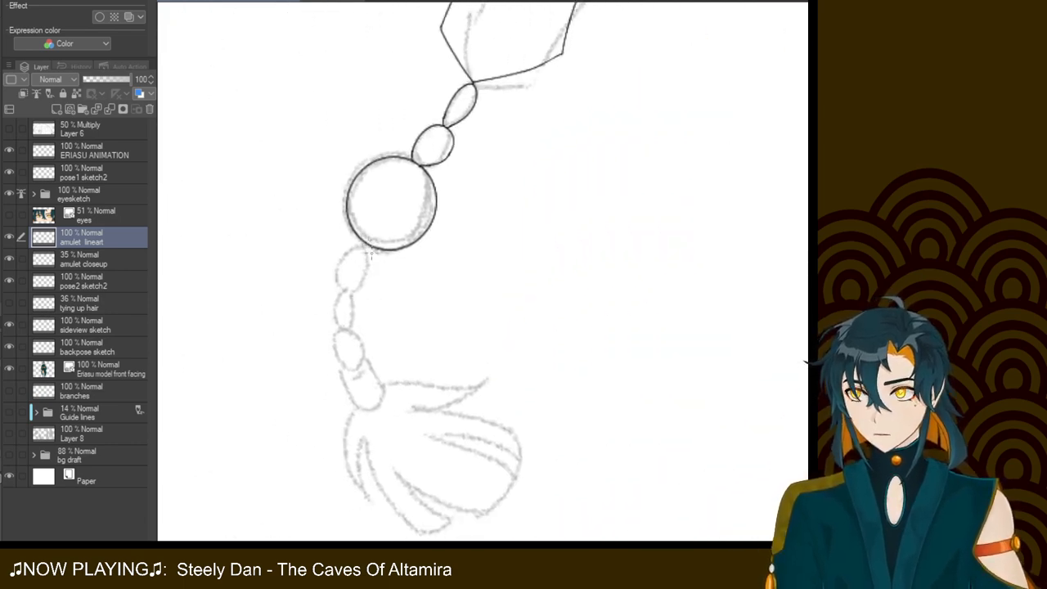
# Ink the outline of the oval bead directly below the large round bead, following the sketch
pyautogui.moveTo(367, 246); pyautogui.dragTo(356, 286)
pyautogui.moveTo(365, 244)
pyautogui.mouseDown()
pyautogui.moveTo(344, 260)
pyautogui.moveTo(350, 286)
pyautogui.mouseUp()
pyautogui.hotkey('ctrl', 'z')
pyautogui.moveTo(360, 241); pyautogui.dragTo(336, 286)
pyautogui.hotkey('ctrl', 'z')
pyautogui.moveTo(361, 242)
pyautogui.mouseDown()
pyautogui.moveTo(347, 248)
pyautogui.moveTo(334, 283)
pyautogui.mouseUp()
pyautogui.moveTo(364, 242); pyautogui.dragTo(351, 243)
# Ink both curved sides of the narrow bead hanging beneath the oval bead
pyautogui.moveTo(333, 279)
pyautogui.mouseDown()
pyautogui.moveTo(359, 282)
pyautogui.moveTo(345, 278)
pyautogui.moveTo(350, 293)
pyautogui.moveTo(368, 278)
pyautogui.moveTo(360, 273)
pyautogui.moveTo(350, 291)
pyautogui.moveTo(369, 278)
pyautogui.moveTo(361, 273)
pyautogui.moveTo(336, 326)
pyautogui.mouseUp()
pyautogui.moveTo(343, 287); pyautogui.dragTo(355, 325)
pyautogui.hotkey('ctrl', 'z')
pyautogui.moveTo(345, 285); pyautogui.dragTo(351, 324)
pyautogui.hotkey('ctrl', 'z')
pyautogui.moveTo(345, 286); pyautogui.dragTo(352, 325)
pyautogui.hotkey('ctrl', 'z')
pyautogui.moveTo(345, 285)
pyautogui.mouseDown()
pyautogui.moveTo(352, 325)
pyautogui.moveTo(340, 331)
pyautogui.moveTo(351, 333)
pyautogui.mouseUp()
pyautogui.hotkey('ctrl', 'z')
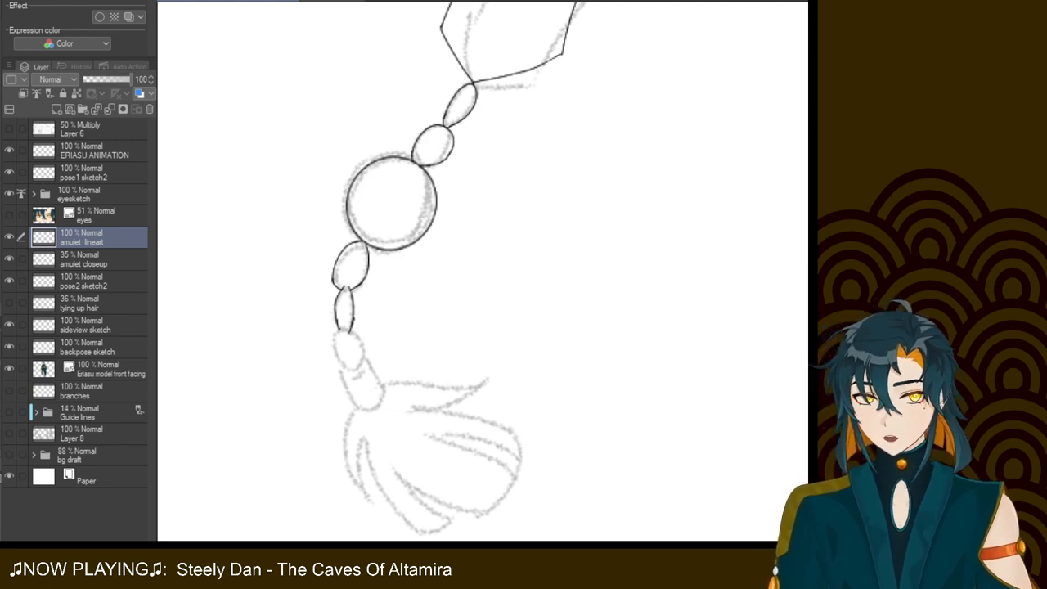
# Try to ink the outline of the third bead below the large round bead, beginning with its left edge
pyautogui.scroll(4, 482, 272)
pyautogui.moveTo(361, 334)
pyautogui.mouseDown()
pyautogui.moveTo(378, 299)
pyautogui.moveTo(481, 212)
pyautogui.moveTo(499, 145)
pyautogui.mouseUp()
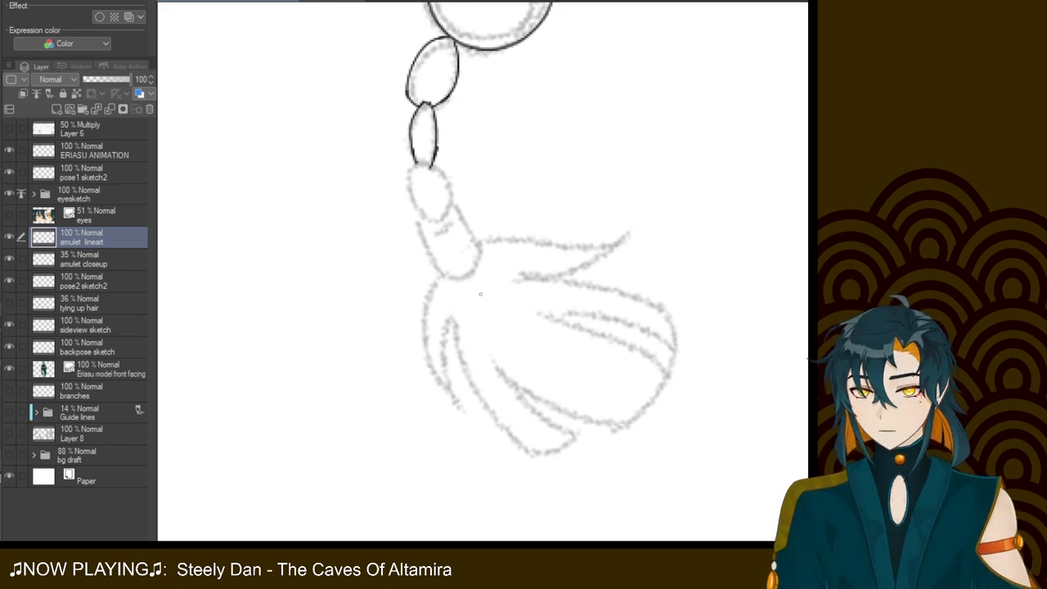
pyautogui.moveTo(418, 159); pyautogui.dragTo(401, 198)
pyautogui.hotkey('ctrl', 'z')
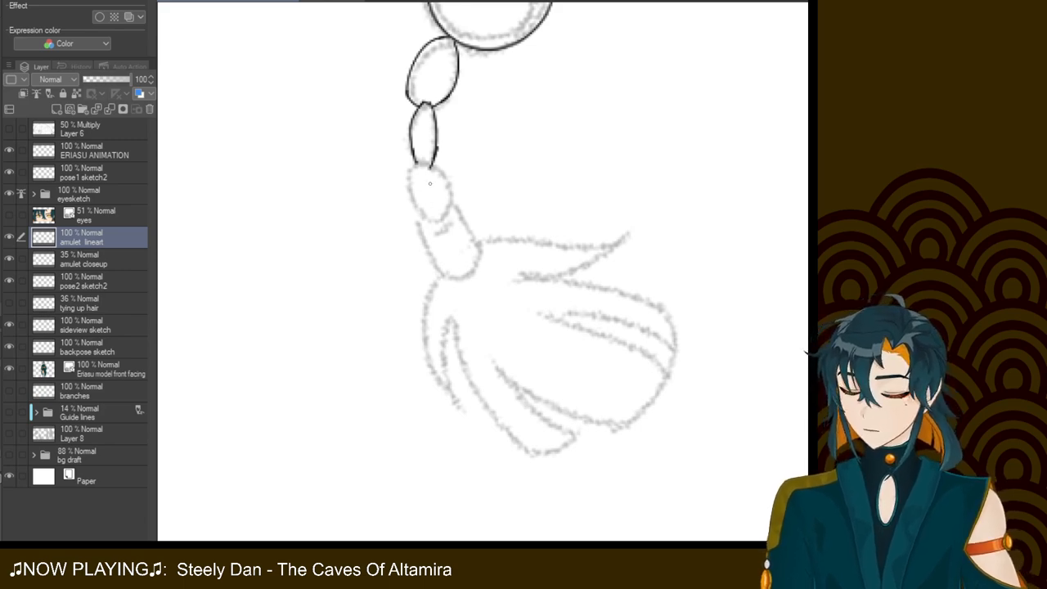
pyautogui.moveTo(414, 163); pyautogui.dragTo(426, 218)
pyautogui.hotkey('ctrl', 'z')
pyautogui.moveTo(414, 163); pyautogui.dragTo(409, 219)
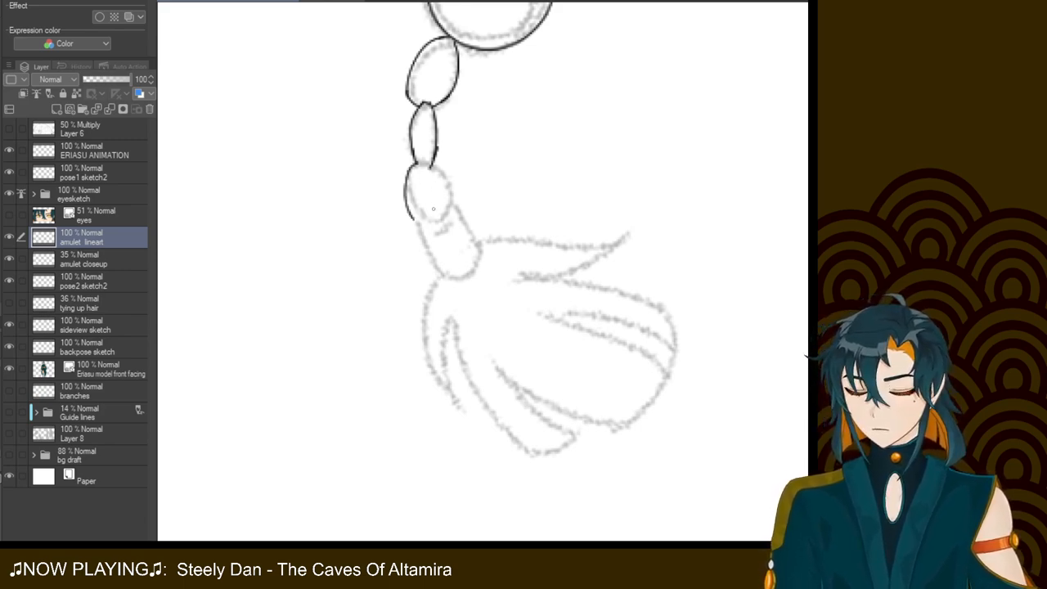
pyautogui.moveTo(414, 163); pyautogui.dragTo(442, 202)
pyautogui.hotkey('ctrl', 'z')
pyautogui.moveTo(414, 162)
pyautogui.mouseDown()
pyautogui.moveTo(445, 188)
pyautogui.moveTo(445, 201)
pyautogui.mouseUp()
pyautogui.hotkey('ctrl', 'z')
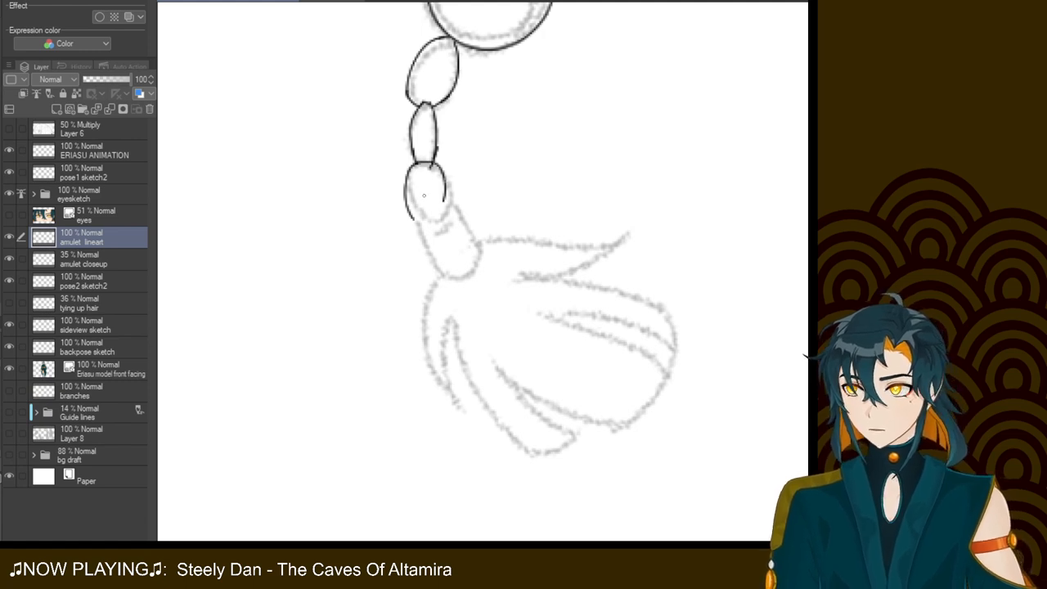
pyautogui.hotkey('ctrl', 'z')
pyautogui.moveTo(414, 163)
pyautogui.mouseDown()
pyautogui.moveTo(447, 203)
pyautogui.moveTo(435, 219)
pyautogui.moveTo(449, 204)
pyautogui.moveTo(413, 221)
pyautogui.moveTo(447, 204)
pyautogui.mouseUp()
pyautogui.hotkey('ctrl', 'z')
pyautogui.hotkey('ctrl', 'z')
pyautogui.hotkey('ctrl', 'z')
pyautogui.hotkey('ctrl', 'z')
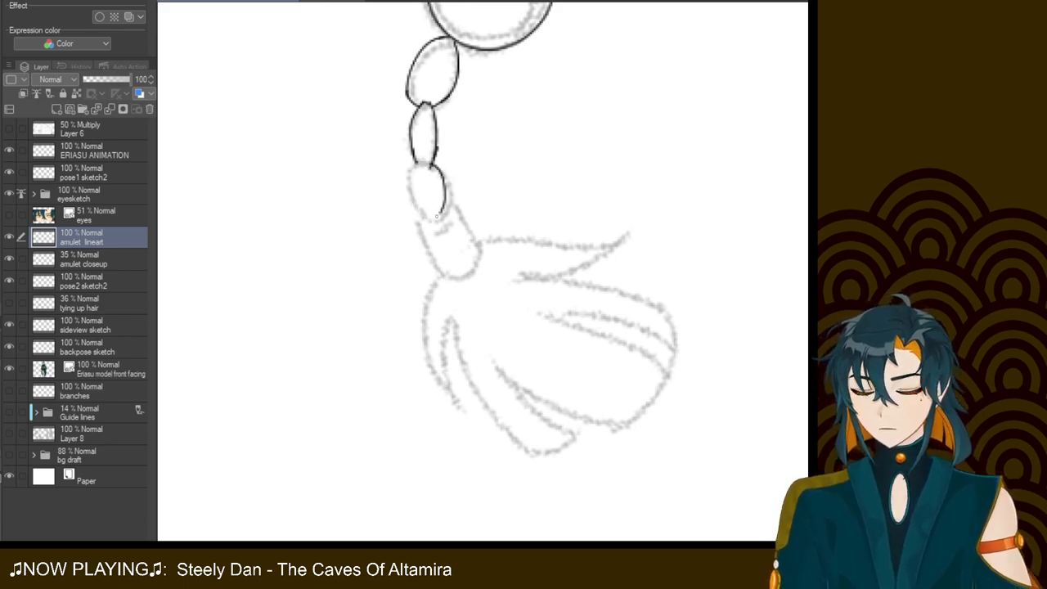
# Ink the curved right edge of the third bead below the large round bead
pyautogui.moveTo(442, 170); pyautogui.dragTo(449, 210)
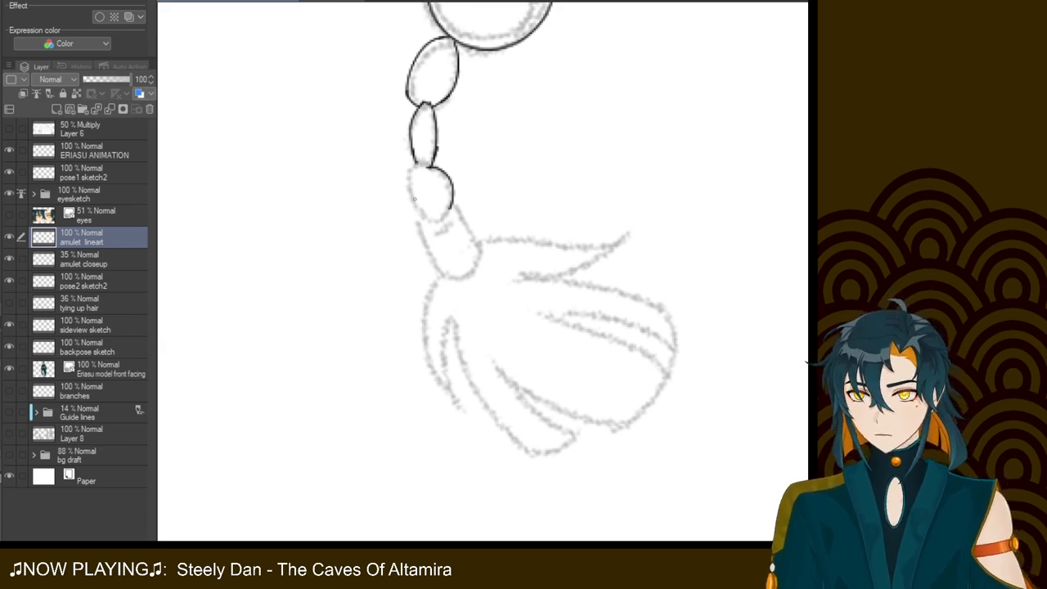
pyautogui.hotkey('ctrl', 'z')
pyautogui.moveTo(437, 166); pyautogui.dragTo(446, 216)
pyautogui.moveTo(429, 166); pyautogui.dragTo(418, 209)
pyautogui.hotkey('ctrl', 'z')
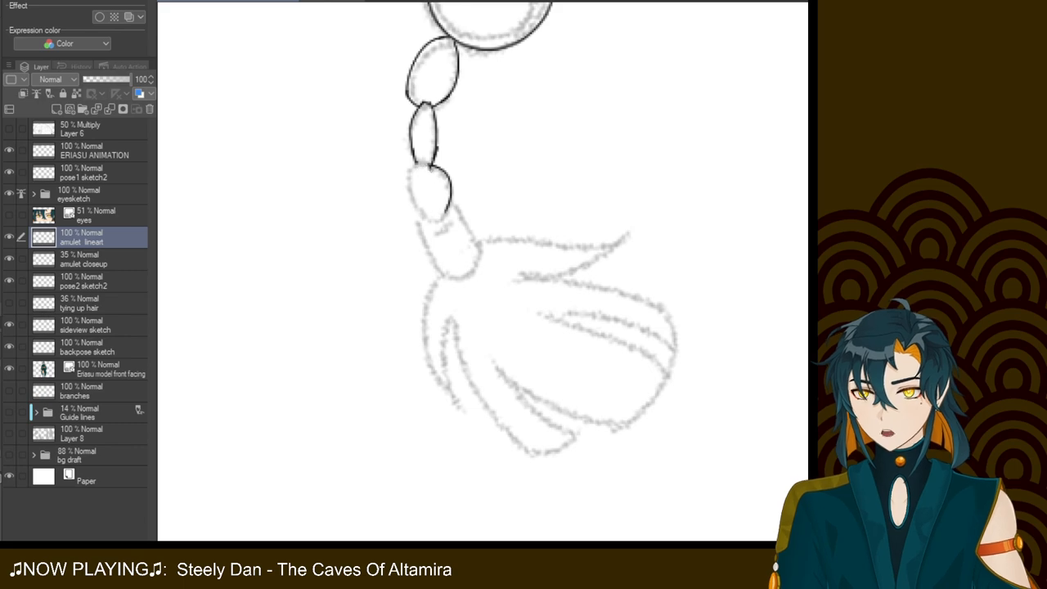
# Try several curves for the third bead's left edge
pyautogui.moveTo(417, 166); pyautogui.dragTo(413, 210)
pyautogui.hotkey('ctrl', 'z')
pyautogui.moveTo(417, 163); pyautogui.dragTo(409, 211)
pyautogui.hotkey('ctrl', 'z')
pyautogui.moveTo(417, 164); pyautogui.dragTo(411, 200)
pyautogui.hotkey('ctrl', 'z')
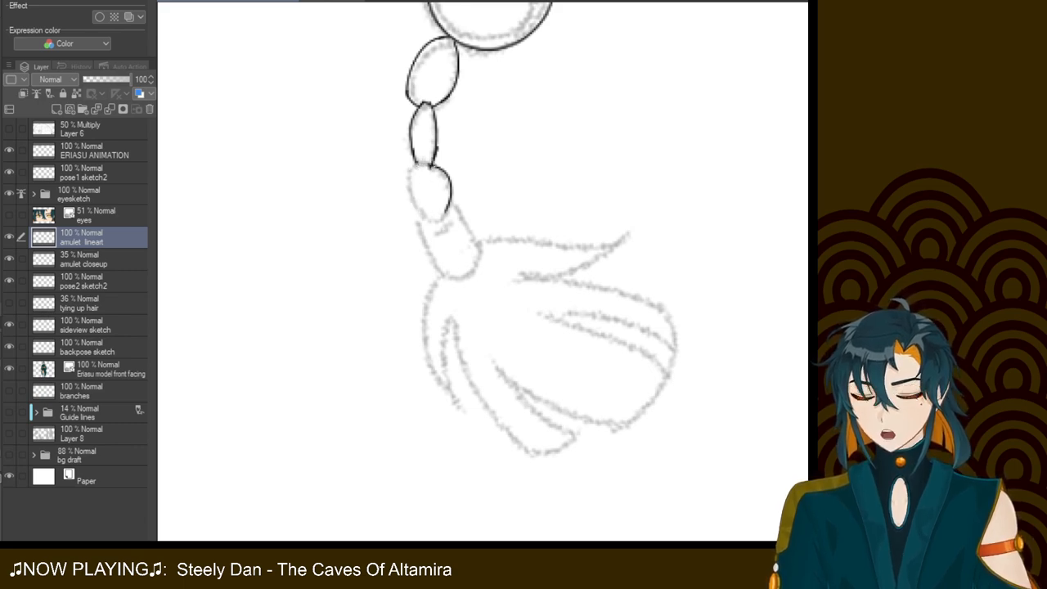
pyautogui.moveTo(417, 165); pyautogui.dragTo(409, 208)
pyautogui.hotkey('ctrl', 'z')
pyautogui.moveTo(417, 164); pyautogui.dragTo(411, 200)
pyautogui.hotkey('ctrl', 'z')
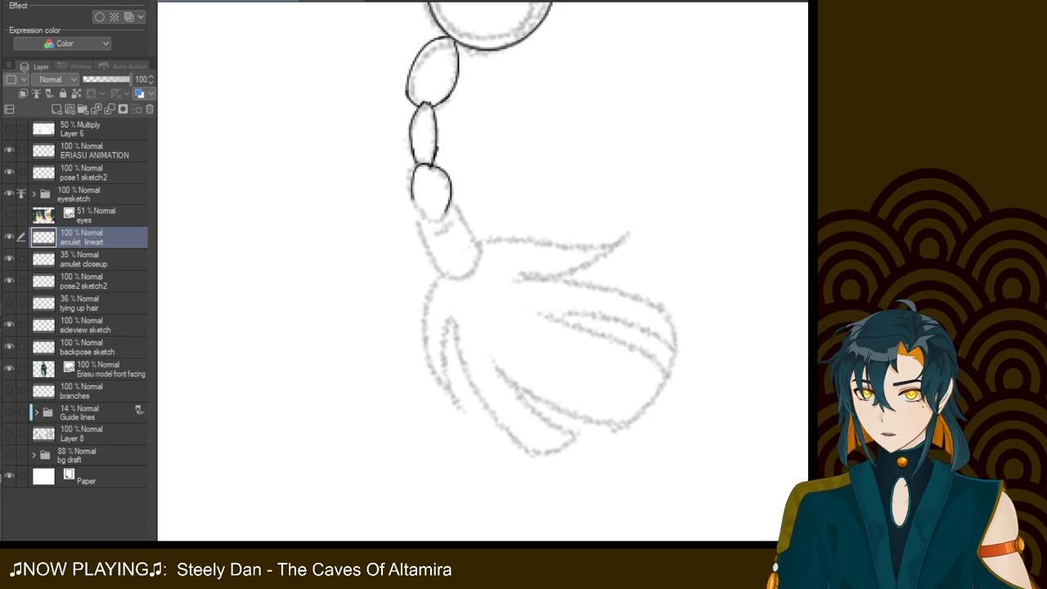
# Close the third bead's outline with its left and lower curves and clean up its join with the narrow bead
pyautogui.hotkey('ctrl', 'z')
pyautogui.moveTo(417, 163)
pyautogui.mouseDown()
pyautogui.moveTo(412, 196)
pyautogui.moveTo(405, 191)
pyautogui.moveTo(414, 167)
pyautogui.moveTo(406, 190)
pyautogui.moveTo(430, 222)
pyautogui.mouseUp()
pyautogui.hotkey('ctrl', 'z')
pyautogui.hotkey('ctrl', 'z')
pyautogui.hotkey('ctrl', 'z')
pyautogui.hotkey('ctrl', 'z')
pyautogui.hotkey('ctrl', 'z')
pyautogui.hotkey('ctrl', 'z')
pyautogui.hotkey('ctrl', 'z')
pyautogui.hotkey('ctrl', 'z')
pyautogui.hotkey('ctrl', 'z')
pyautogui.moveTo(410, 191)
pyautogui.mouseDown()
pyautogui.moveTo(428, 221)
pyautogui.moveTo(452, 212)
pyautogui.moveTo(438, 218)
pyautogui.moveTo(450, 196)
pyautogui.moveTo(436, 219)
pyautogui.moveTo(448, 205)
pyautogui.mouseUp()
pyautogui.hotkey('ctrl', 'z')
pyautogui.hotkey('ctrl', 'z')
pyautogui.hotkey('ctrl', 'z')
pyautogui.hotkey('ctrl', 'z')
pyautogui.hotkey('ctrl', 'z')
pyautogui.hotkey('ctrl', 'z')
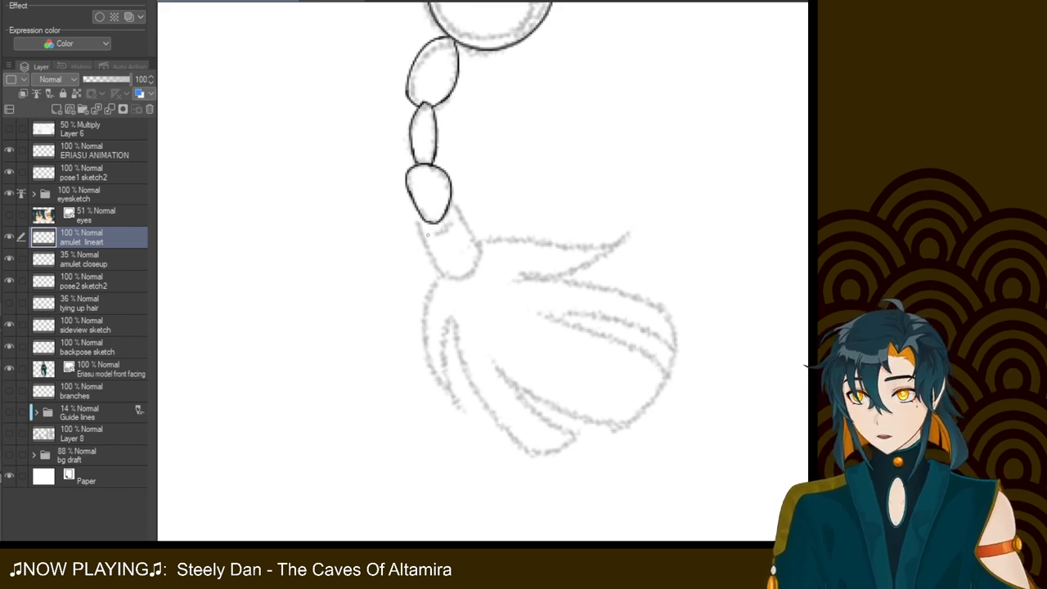
# Ink the left side of the tassel's cap below the last bead
pyautogui.moveTo(419, 217); pyautogui.dragTo(441, 276)
pyautogui.moveTo(447, 203); pyautogui.dragTo(481, 251)
pyautogui.hotkey('ctrl', 'z')
pyautogui.hotkey('ctrl', 'z')
pyautogui.hotkey('ctrl', 'z')
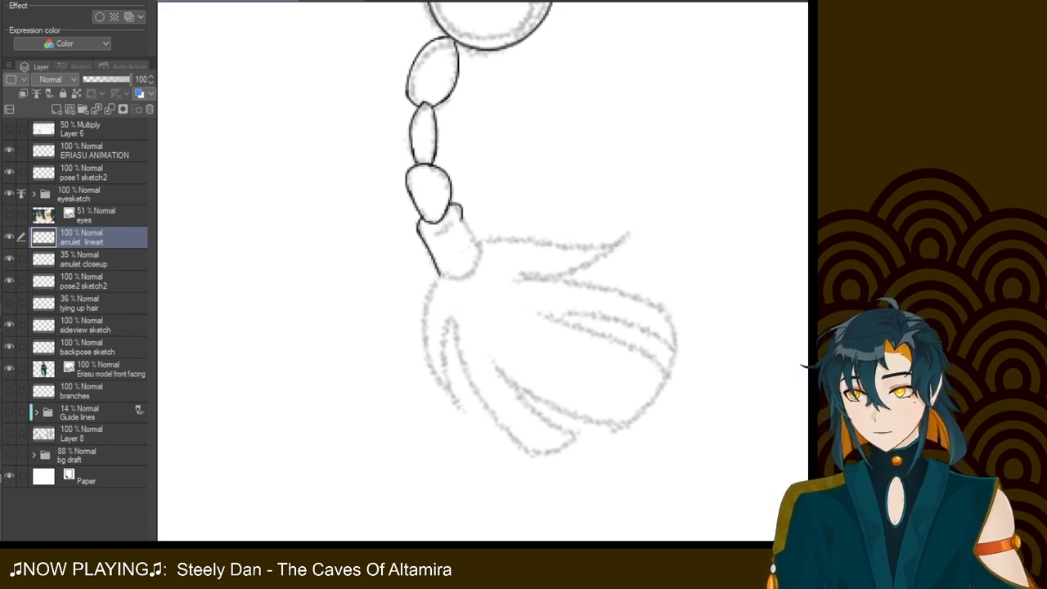
pyautogui.hotkey('ctrl', 'z')
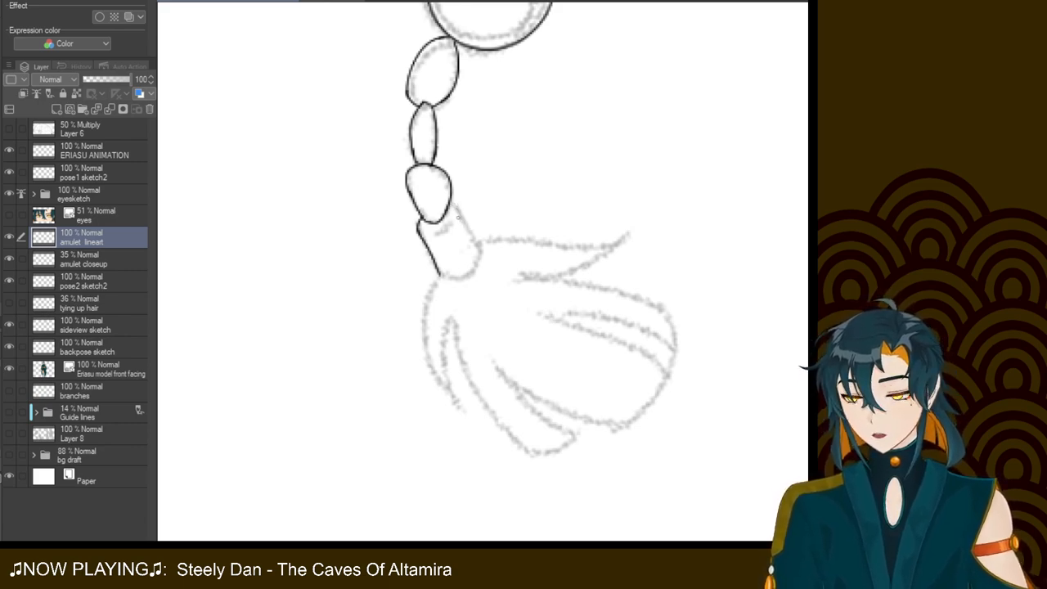
# Ink the right side and rounded lower edge of the tassel's cap, and add a short curved crease inside it
pyautogui.moveTo(452, 202); pyautogui.dragTo(461, 221)
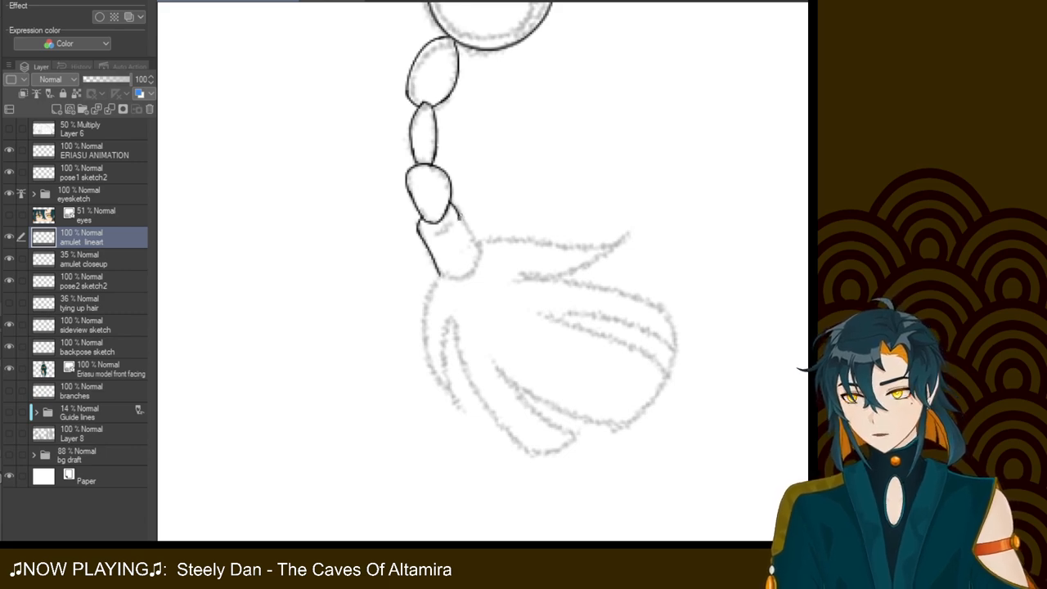
pyautogui.moveTo(452, 202); pyautogui.dragTo(475, 252)
pyautogui.hotkey('ctrl', 'z')
pyautogui.hotkey('ctrl', 'z')
pyautogui.moveTo(449, 204); pyautogui.dragTo(476, 246)
pyautogui.hotkey('ctrl', 'z')
pyautogui.hotkey('ctrl', 'z')
pyautogui.moveTo(450, 204)
pyautogui.mouseDown()
pyautogui.moveTo(479, 260)
pyautogui.moveTo(449, 288)
pyautogui.moveTo(450, 273)
pyautogui.moveTo(483, 258)
pyautogui.moveTo(445, 278)
pyautogui.mouseUp()
pyautogui.hotkey('ctrl', 'z')
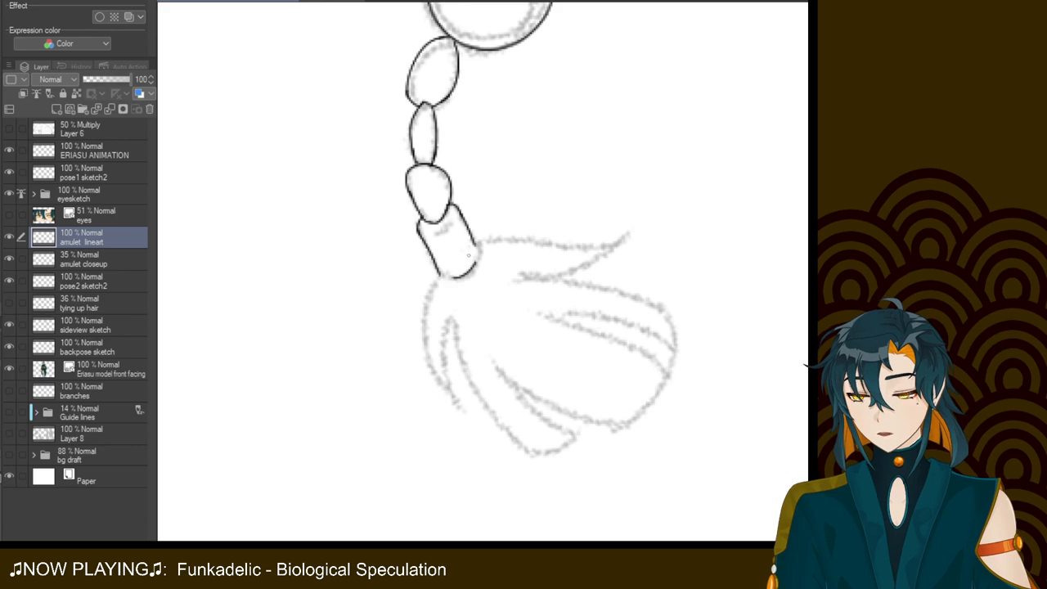
pyautogui.moveTo(438, 232); pyautogui.dragTo(455, 220)
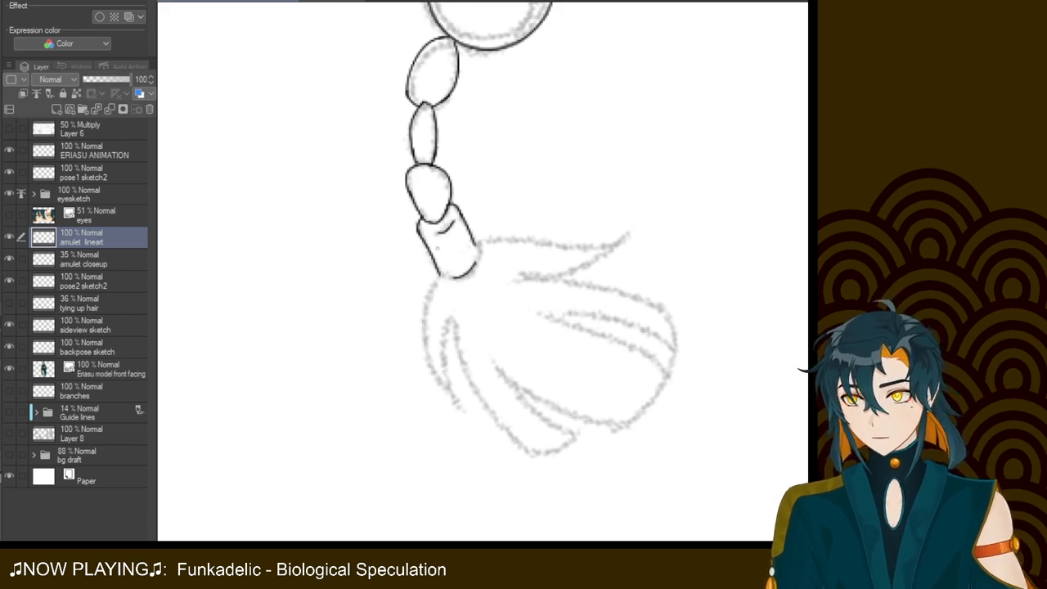
# Ink the tassel's leftmost strand as two curves running from beneath the cap to a pointed tip
pyautogui.moveTo(438, 274); pyautogui.dragTo(427, 356)
pyautogui.hotkey('ctrl', 'z')
pyautogui.moveTo(438, 273); pyautogui.dragTo(440, 394)
pyautogui.hotkey('ctrl', 'z')
pyautogui.moveTo(447, 273); pyautogui.dragTo(446, 378)
pyautogui.hotkey('ctrl', 'z')
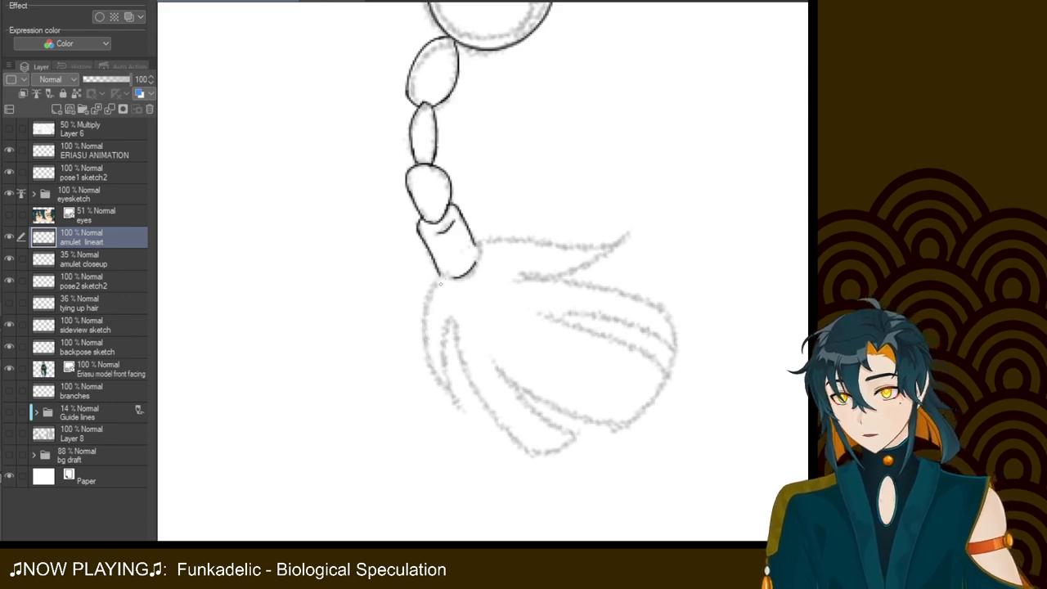
pyautogui.moveTo(438, 275)
pyautogui.mouseDown()
pyautogui.moveTo(445, 402)
pyautogui.moveTo(456, 314)
pyautogui.mouseUp()
pyautogui.hotkey('ctrl', 'z')
pyautogui.moveTo(443, 402)
pyautogui.mouseDown()
pyautogui.moveTo(455, 316)
pyautogui.moveTo(528, 462)
pyautogui.mouseUp()
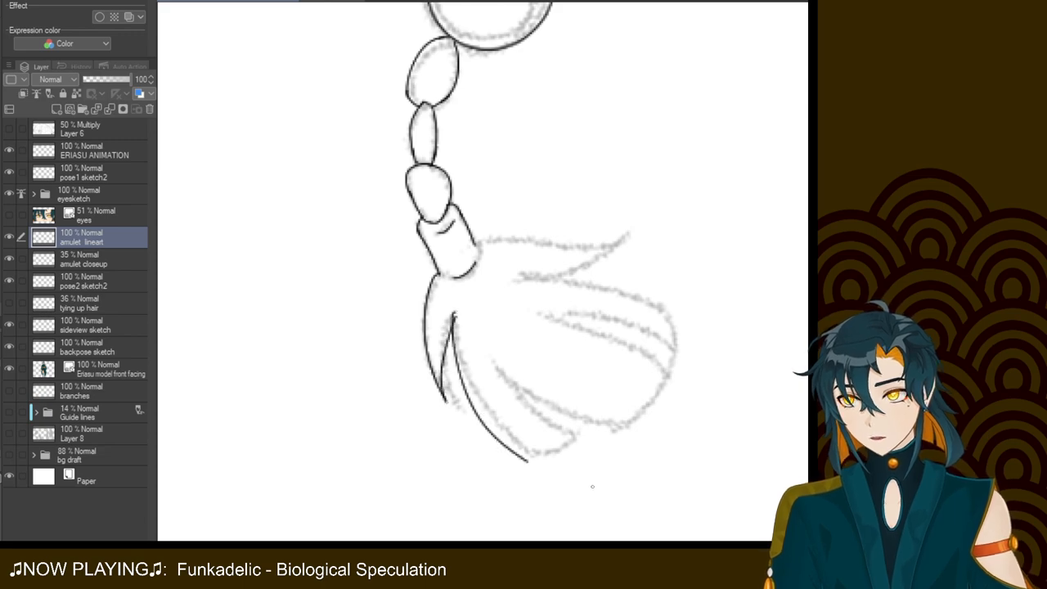
# Ink the long outer curve of the tassel's second strand and the short edge at its lower end
pyautogui.hotkey('ctrl', 'z')
pyautogui.moveTo(454, 317); pyautogui.dragTo(533, 443)
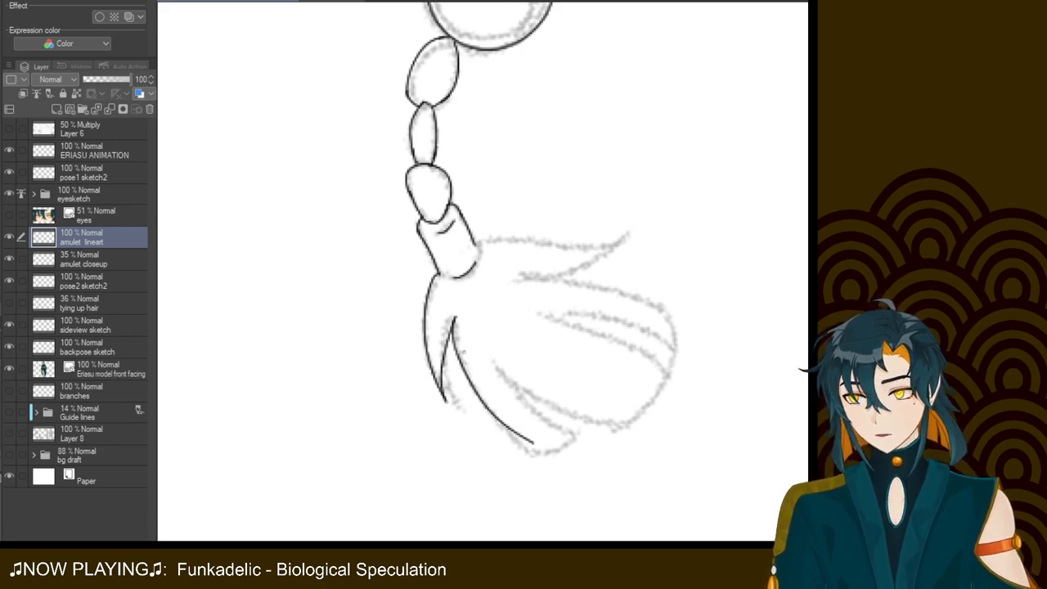
pyautogui.hotkey('ctrl', 'z')
pyautogui.moveTo(454, 319)
pyautogui.mouseDown()
pyautogui.moveTo(458, 367)
pyautogui.moveTo(530, 442)
pyautogui.mouseUp()
pyautogui.hotkey('ctrl', 'z')
pyautogui.moveTo(456, 317)
pyautogui.mouseDown()
pyautogui.moveTo(459, 377)
pyautogui.moveTo(511, 445)
pyautogui.mouseUp()
pyautogui.hotkey('ctrl', 'z')
pyautogui.moveTo(453, 315)
pyautogui.mouseDown()
pyautogui.moveTo(479, 409)
pyautogui.moveTo(537, 456)
pyautogui.mouseUp()
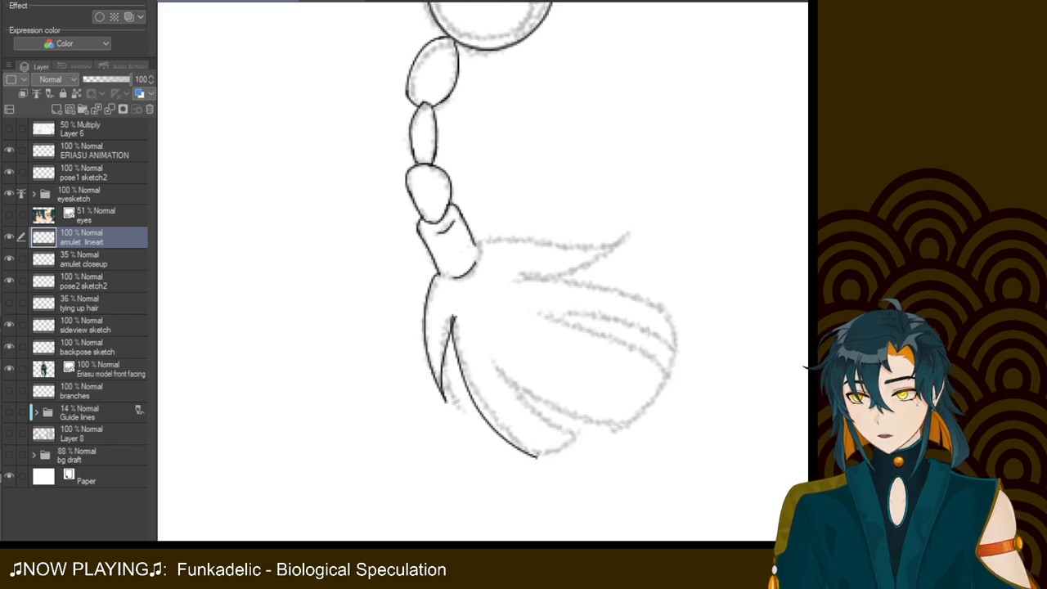
pyautogui.moveTo(535, 457); pyautogui.dragTo(576, 438)
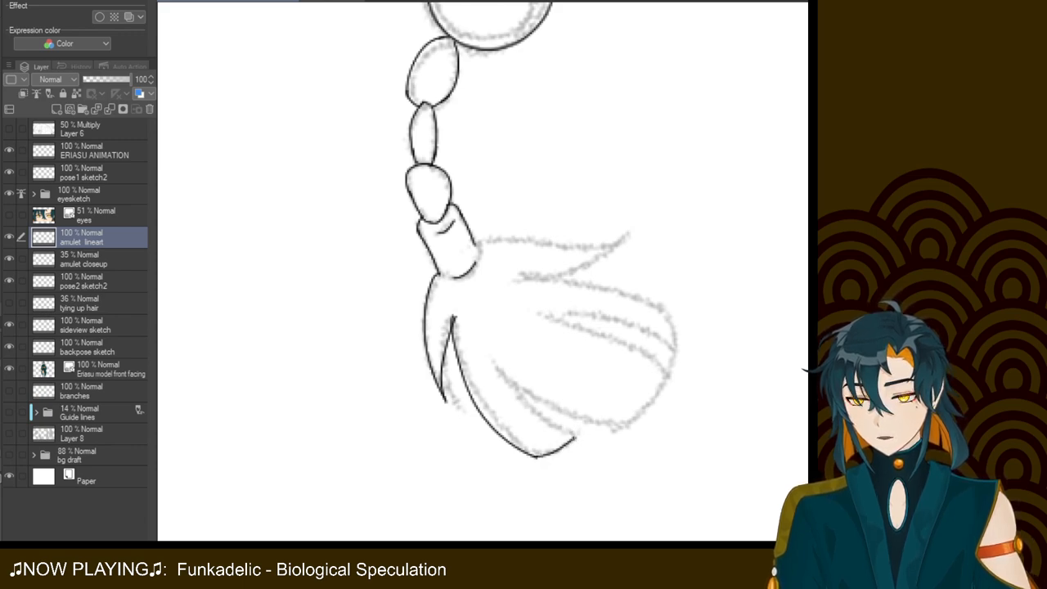
# Ink the inner edge of the tassel's second strand, curving down to meet its lower tip
pyautogui.moveTo(496, 370); pyautogui.dragTo(574, 438)
pyautogui.hotkey('ctrl', 'z')
pyautogui.moveTo(506, 374); pyautogui.dragTo(573, 439)
pyautogui.hotkey('ctrl', 'z')
pyautogui.moveTo(505, 364)
pyautogui.mouseDown()
pyautogui.moveTo(543, 417)
pyautogui.moveTo(576, 426)
pyautogui.mouseUp()
pyautogui.hotkey('ctrl', 'z')
pyautogui.moveTo(508, 376); pyautogui.dragTo(572, 435)
pyautogui.hotkey('ctrl', 'z')
pyautogui.moveTo(503, 371); pyautogui.dragTo(574, 436)
pyautogui.hotkey('ctrl', 'z')
pyautogui.moveTo(512, 379); pyautogui.dragTo(578, 438)
pyautogui.hotkey('ctrl', 'z')
pyautogui.moveTo(517, 376); pyautogui.dragTo(577, 438)
pyautogui.hotkey('ctrl', 'z')
pyautogui.moveTo(496, 375); pyautogui.dragTo(576, 440)
pyautogui.hotkey('ctrl', 'z')
pyautogui.moveTo(499, 363)
pyautogui.mouseDown()
pyautogui.moveTo(532, 413)
pyautogui.moveTo(578, 437)
pyautogui.mouseUp()
pyautogui.hotkey('ctrl', 'z')
pyautogui.moveTo(504, 373); pyautogui.dragTo(573, 439)
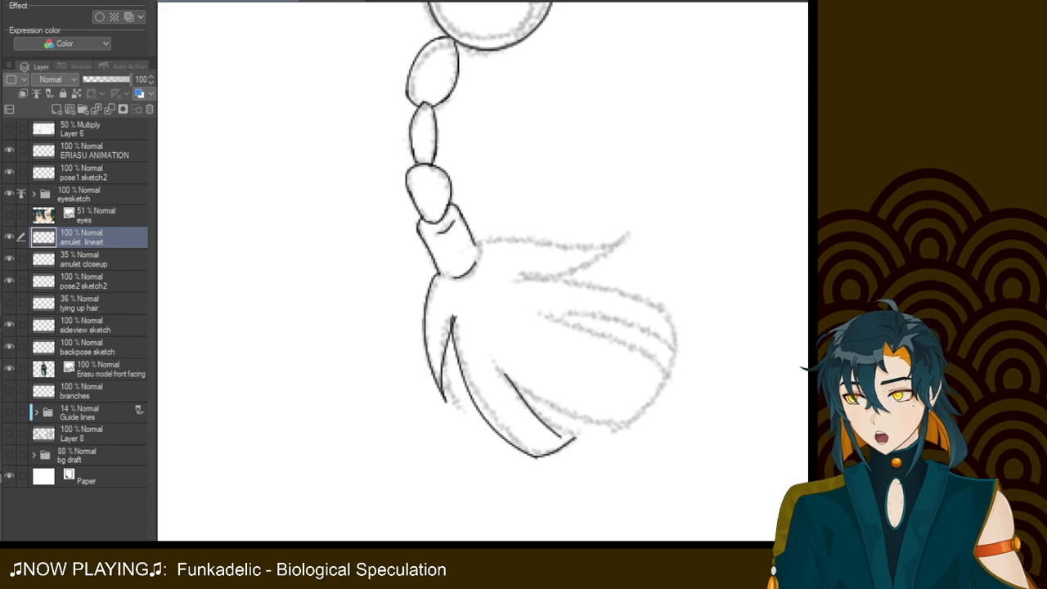
pyautogui.hotkey('ctrl', 'z')
pyautogui.moveTo(494, 360); pyautogui.dragTo(571, 434)
pyautogui.hotkey('ctrl', 'z')
# Ink the lower edge of the tassel's large middle section, starting at the second strand's inner edge
pyautogui.moveTo(520, 388)
pyautogui.mouseDown()
pyautogui.moveTo(575, 438)
pyautogui.moveTo(517, 385)
pyautogui.moveTo(573, 418)
pyautogui.moveTo(616, 423)
pyautogui.moveTo(654, 374)
pyautogui.mouseUp()
pyautogui.hotkey('ctrl', 'z')
pyautogui.hotkey('ctrl', 'z')
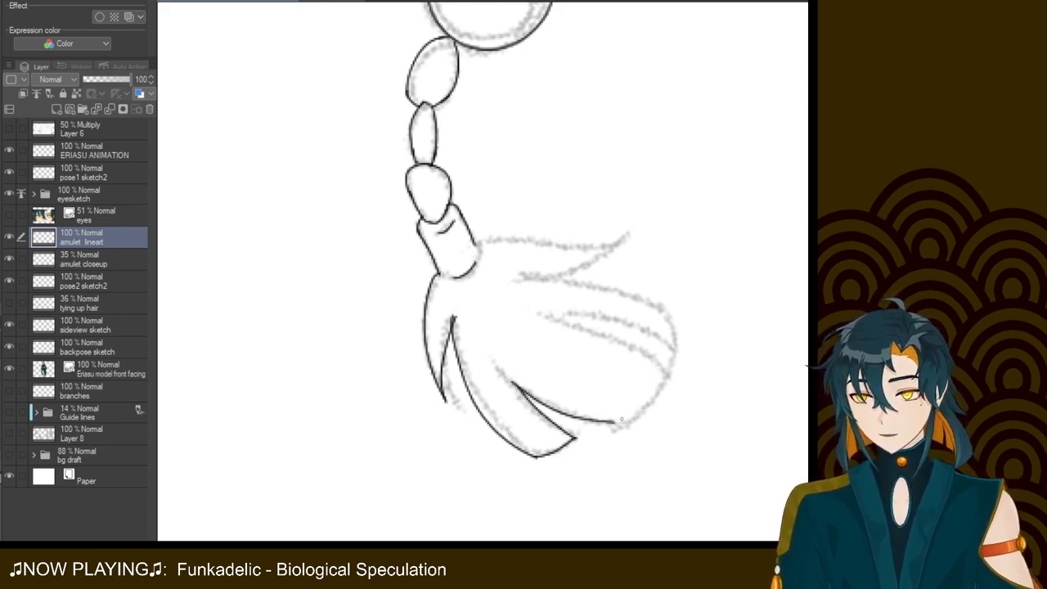
# Ink the rounded right end of the tassel's large middle section, joining it to the lower edge
pyautogui.moveTo(615, 422); pyautogui.dragTo(672, 371)
pyautogui.hotkey('ctrl', 'z')
pyautogui.moveTo(661, 301)
pyautogui.mouseDown()
pyautogui.moveTo(672, 362)
pyautogui.moveTo(657, 404)
pyautogui.mouseUp()
pyautogui.hotkey('ctrl', 'z')
pyautogui.moveTo(663, 305)
pyautogui.mouseDown()
pyautogui.moveTo(675, 382)
pyautogui.moveTo(643, 417)
pyautogui.mouseUp()
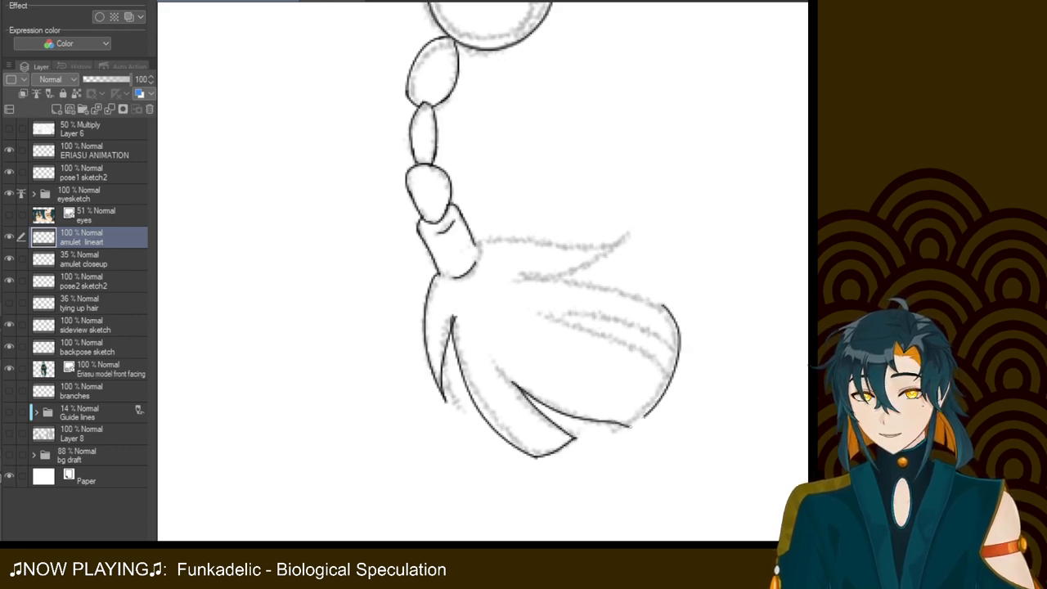
pyautogui.moveTo(613, 425); pyautogui.dragTo(651, 416)
pyautogui.hotkey('ctrl', 'z')
pyautogui.hotkey('ctrl', 'z')
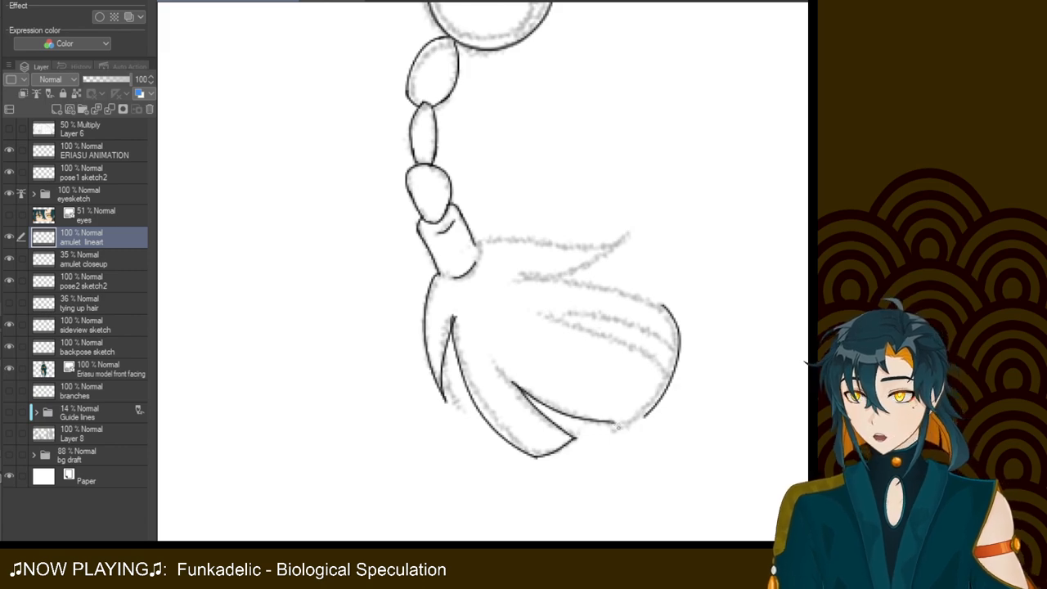
pyautogui.hotkey('ctrl', 'z')
pyautogui.moveTo(664, 305); pyautogui.dragTo(640, 422)
pyautogui.hotkey('ctrl', 'z')
pyautogui.moveTo(659, 305); pyautogui.dragTo(633, 423)
pyautogui.hotkey('ctrl', 'z')
pyautogui.moveTo(662, 305); pyautogui.dragTo(632, 429)
pyautogui.hotkey('ctrl', 'z')
pyautogui.moveTo(658, 296)
pyautogui.mouseDown()
pyautogui.moveTo(623, 419)
pyautogui.moveTo(633, 410)
pyautogui.mouseUp()
pyautogui.hotkey('ctrl', 'z')
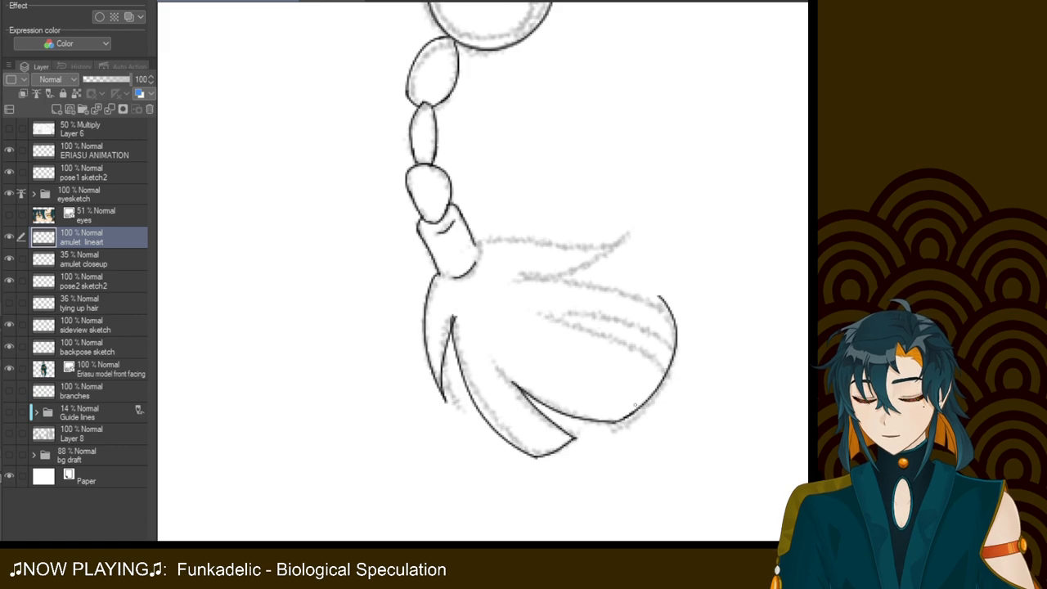
# Ink the upper edge of the tassel's large middle section from its rounded end back toward the cap
pyautogui.moveTo(660, 296); pyautogui.dragTo(564, 299)
pyautogui.hotkey('ctrl', 'z')
pyautogui.moveTo(659, 296); pyautogui.dragTo(542, 286)
pyautogui.hotkey('ctrl', 'z')
pyautogui.hotkey('ctrl', 'z')
pyautogui.moveTo(661, 298); pyautogui.dragTo(531, 290)
pyautogui.hotkey('ctrl', 'z')
pyautogui.hotkey('ctrl', 'z')
pyautogui.moveTo(661, 298)
pyautogui.mouseDown()
pyautogui.moveTo(536, 278)
pyautogui.moveTo(629, 244)
pyautogui.mouseUp()
pyautogui.hotkey('ctrl', 'z')
# Ink the lower curve of the tassel's pointed upper strand from its tip to the middle section's upper edge
pyautogui.moveTo(540, 281); pyautogui.dragTo(630, 233)
pyautogui.hotkey('ctrl', 'z')
pyautogui.moveTo(540, 278); pyautogui.dragTo(629, 233)
pyautogui.hotkey('ctrl', 'z')
pyautogui.moveTo(559, 273)
pyautogui.mouseDown()
pyautogui.moveTo(631, 233)
pyautogui.moveTo(572, 276)
pyautogui.mouseUp()
pyautogui.hotkey('ctrl', 'z')
pyautogui.hotkey('ctrl', 'z')
pyautogui.moveTo(631, 231); pyautogui.dragTo(531, 276)
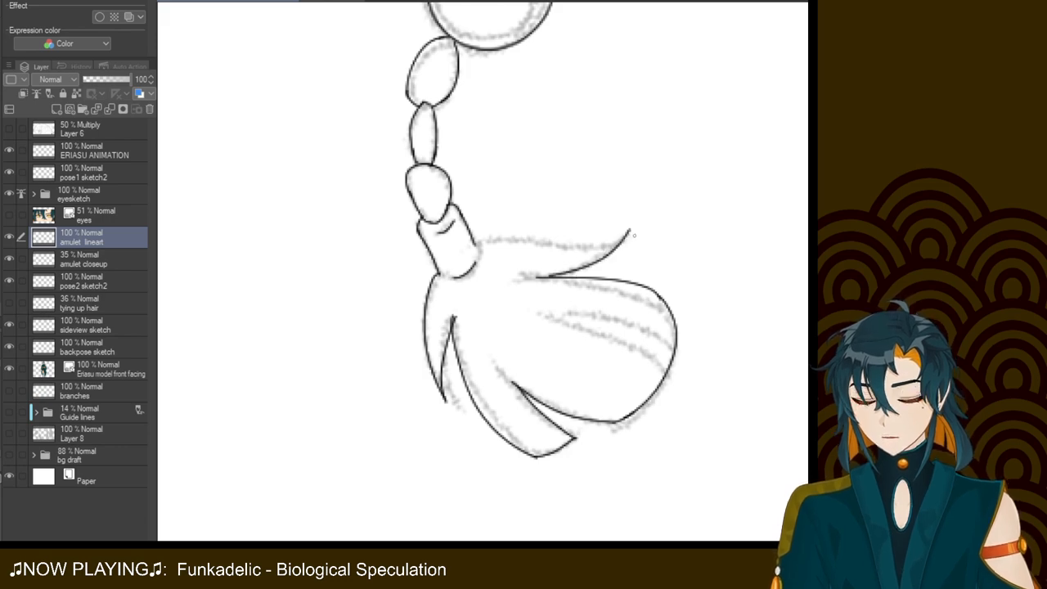
# Ink the upper edge of the tassel's pointed upper strand from its tip back to the cap
pyautogui.moveTo(629, 232); pyautogui.dragTo(521, 247)
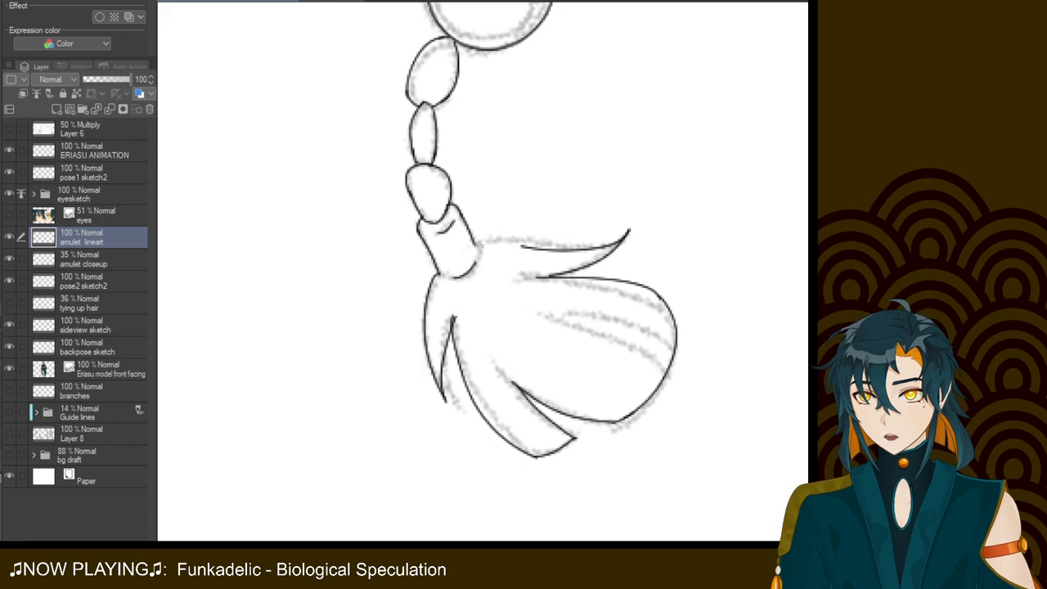
pyautogui.moveTo(472, 248); pyautogui.dragTo(563, 246)
pyautogui.hotkey('ctrl', 'z')
pyautogui.hotkey('ctrl', 'z')
pyautogui.hotkey('ctrl', 'z')
pyautogui.hotkey('ctrl', 'z')
pyautogui.moveTo(472, 242); pyautogui.dragTo(524, 243)
pyautogui.hotkey('ctrl', 'z')
pyautogui.hotkey('ctrl', 'z')
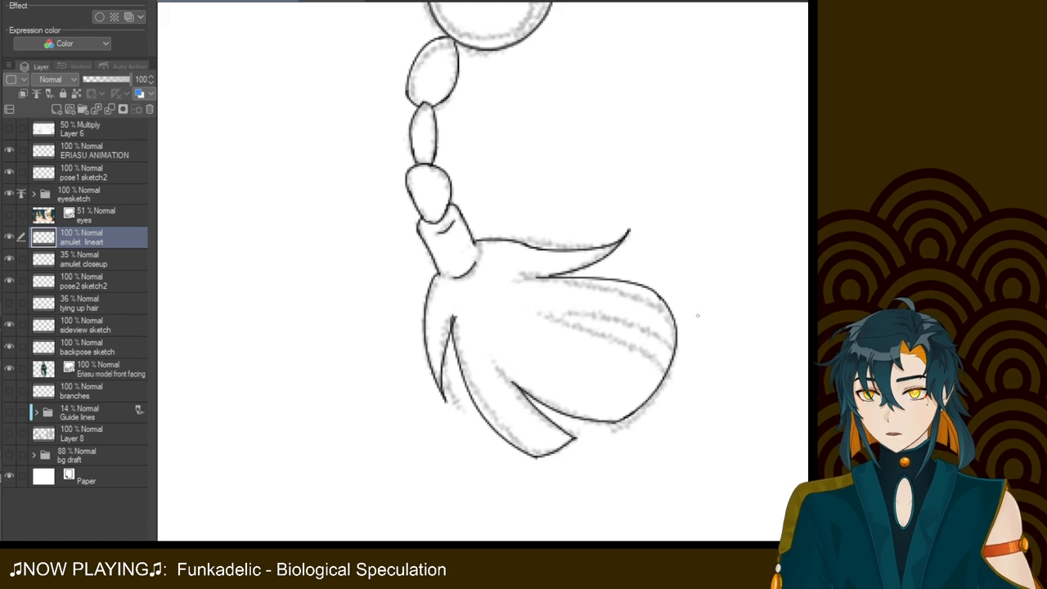
# Ink the upper inner fold line of the tassel's large middle section, curving from its rounded end toward the cap
pyautogui.moveTo(794, 325); pyautogui.dragTo(673, 272)
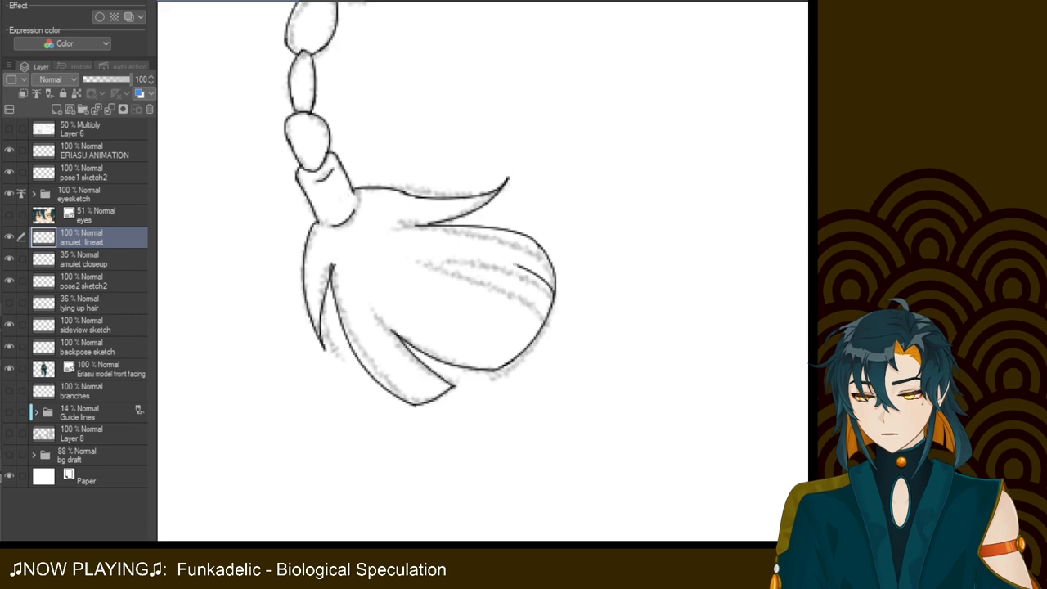
pyautogui.moveTo(555, 304)
pyautogui.mouseDown()
pyautogui.moveTo(502, 261)
pyautogui.moveTo(429, 255)
pyautogui.mouseUp()
pyautogui.hotkey('ctrl', 'z')
pyautogui.moveTo(554, 302); pyautogui.dragTo(447, 264)
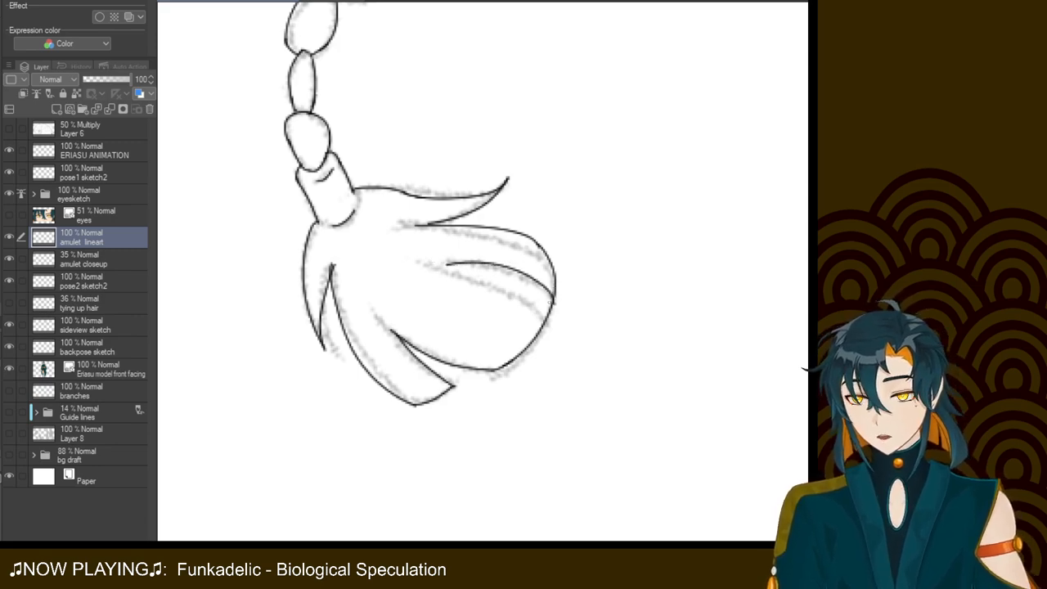
pyautogui.moveTo(544, 322); pyautogui.dragTo(413, 265)
pyautogui.hotkey('ctrl', 'z')
pyautogui.hotkey('ctrl', 'z')
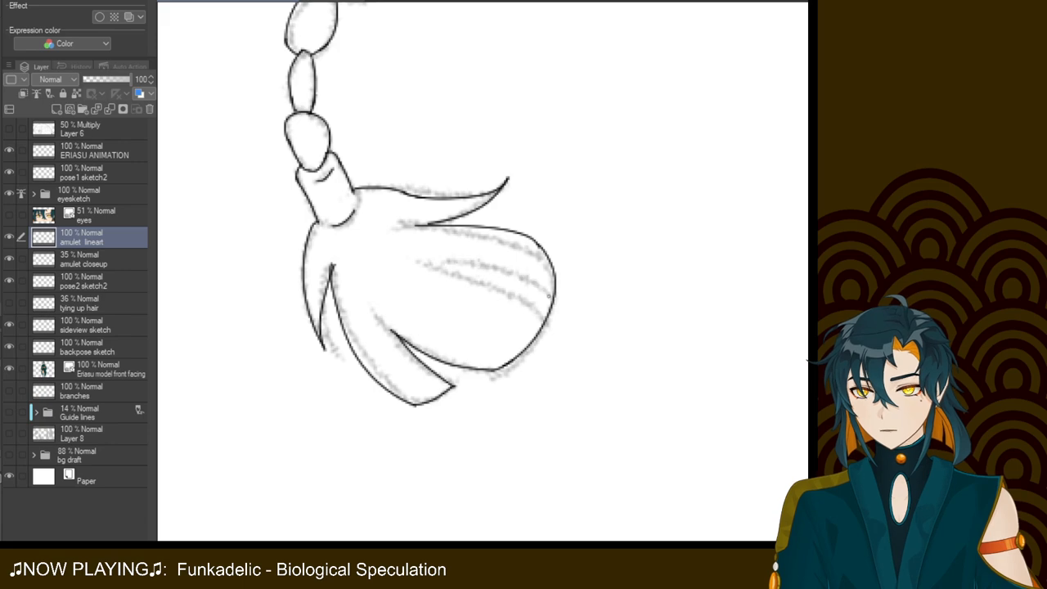
pyautogui.moveTo(553, 305); pyautogui.dragTo(392, 256)
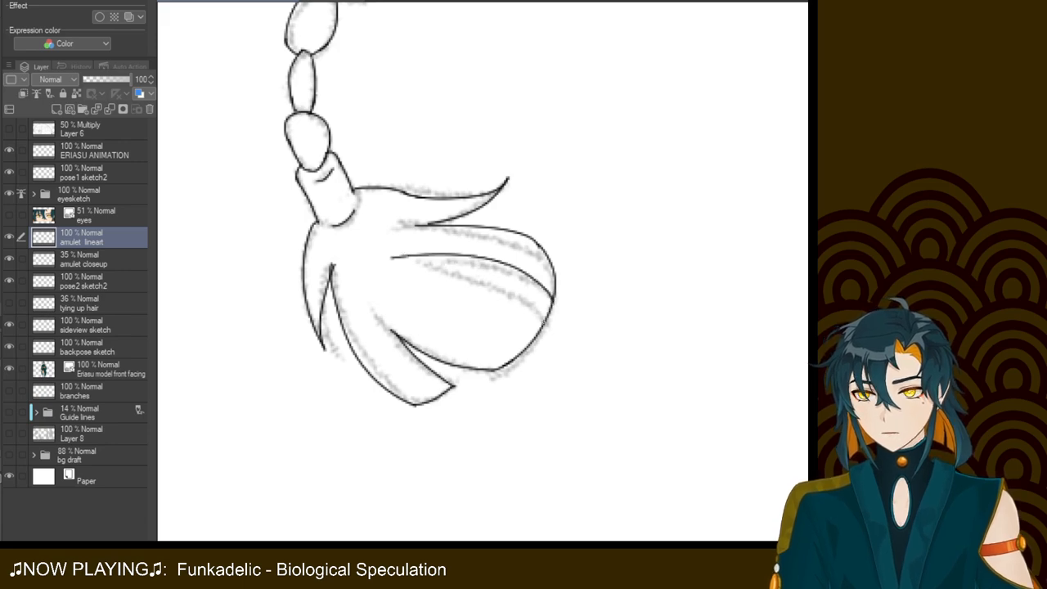
# Ink the lower inner fold line of the tassel's middle section, meeting the upper fold line in a point near the cap
pyautogui.hotkey('ctrl', 'z')
pyautogui.moveTo(550, 298)
pyautogui.mouseDown()
pyautogui.moveTo(398, 255)
pyautogui.moveTo(526, 308)
pyautogui.mouseUp()
pyautogui.hotkey('ctrl', 'z')
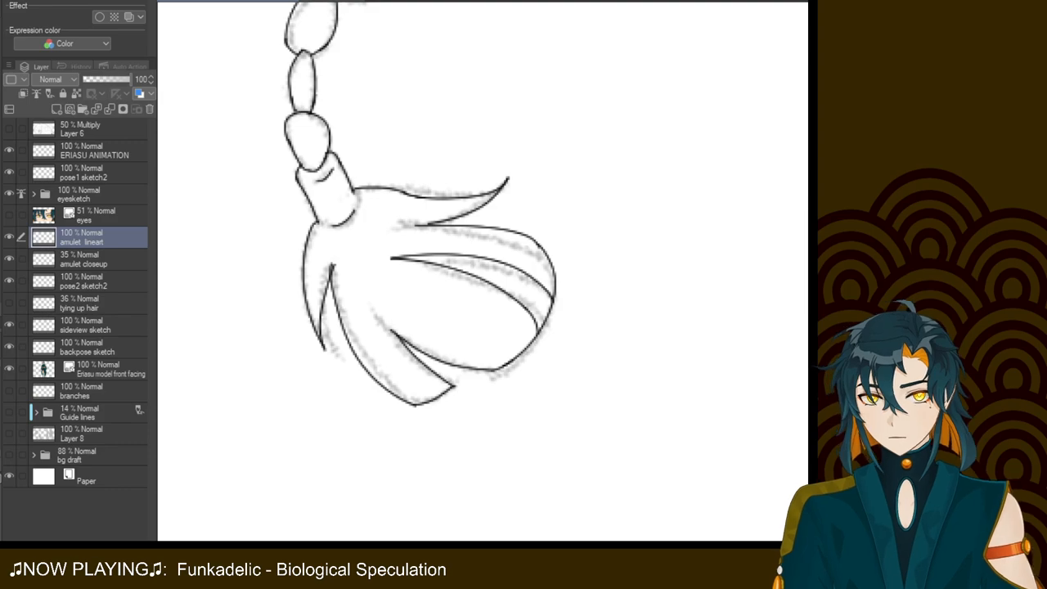
# Ink a small curved notch joining the two fold lines at the rounded end of the tassel's middle section
pyautogui.scroll(-10, 488, 268)
pyautogui.scroll(10, 474, 278)
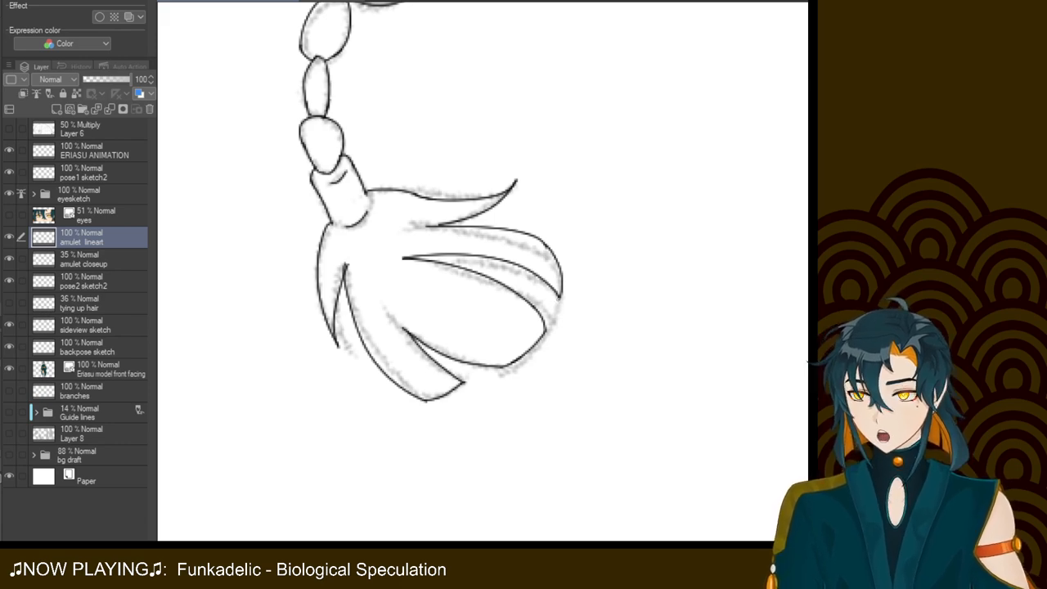
pyautogui.moveTo(553, 302)
pyautogui.mouseDown()
pyautogui.moveTo(534, 308)
pyautogui.moveTo(540, 317)
pyautogui.moveTo(560, 297)
pyautogui.moveTo(540, 315)
pyautogui.mouseUp()
pyautogui.hotkey('ctrl', 'z')
pyautogui.hotkey('ctrl', 'z')
pyautogui.hotkey('ctrl', 'z')
pyautogui.hotkey('ctrl', 'z')
pyautogui.hotkey('ctrl', 'z')
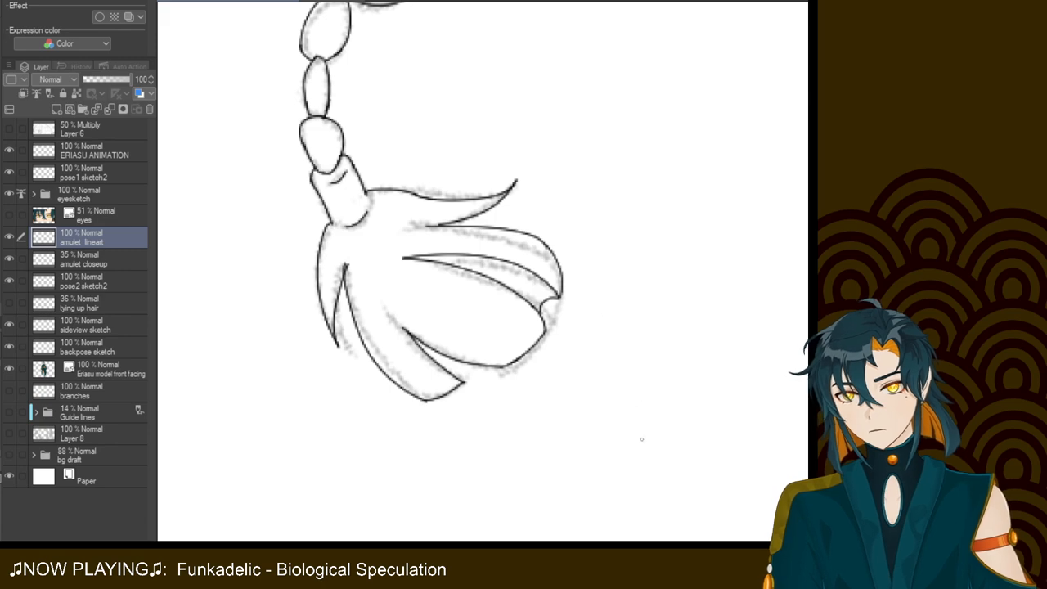
# Try to touch up the tip of the tassel's second lower strand with a short stroke
pyautogui.moveTo(459, 371); pyautogui.dragTo(465, 381)
pyautogui.hotkey('ctrl', 'z')
pyautogui.hotkey('ctrl', 'z')
pyautogui.hotkey('ctrl', 'z')
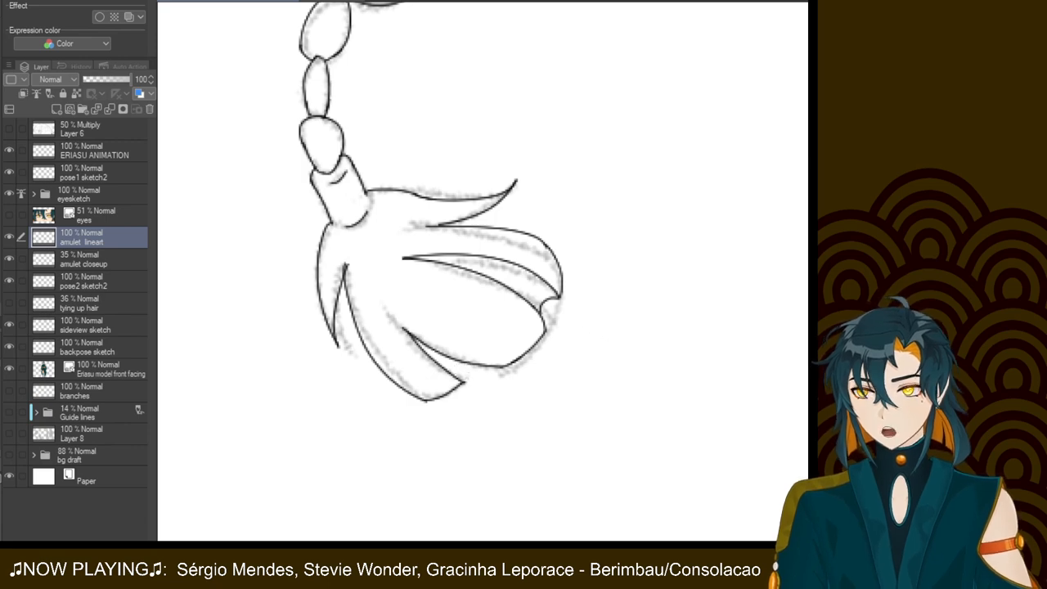
pyautogui.hotkey('ctrl', 'z')
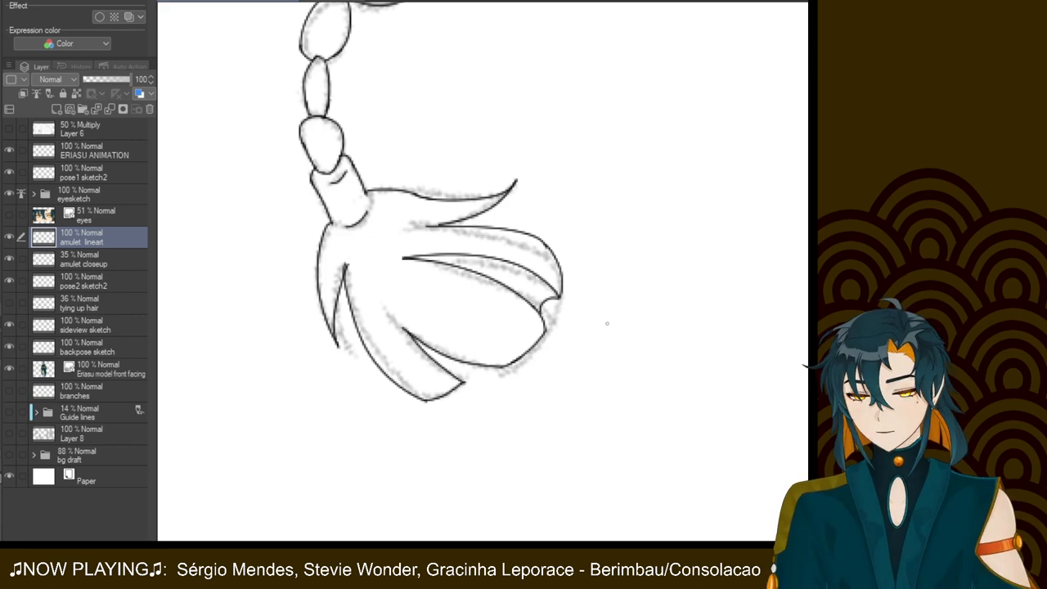
# Examine the whole inked amulet from ribbon to tassel, and return to a close view of the large round bead
pyautogui.hotkey('ctrl', '-')
pyautogui.hotkey('ctrl', '-')
pyautogui.hotkey('ctrl', '-')
pyautogui.hotkey('ctrl', '-')
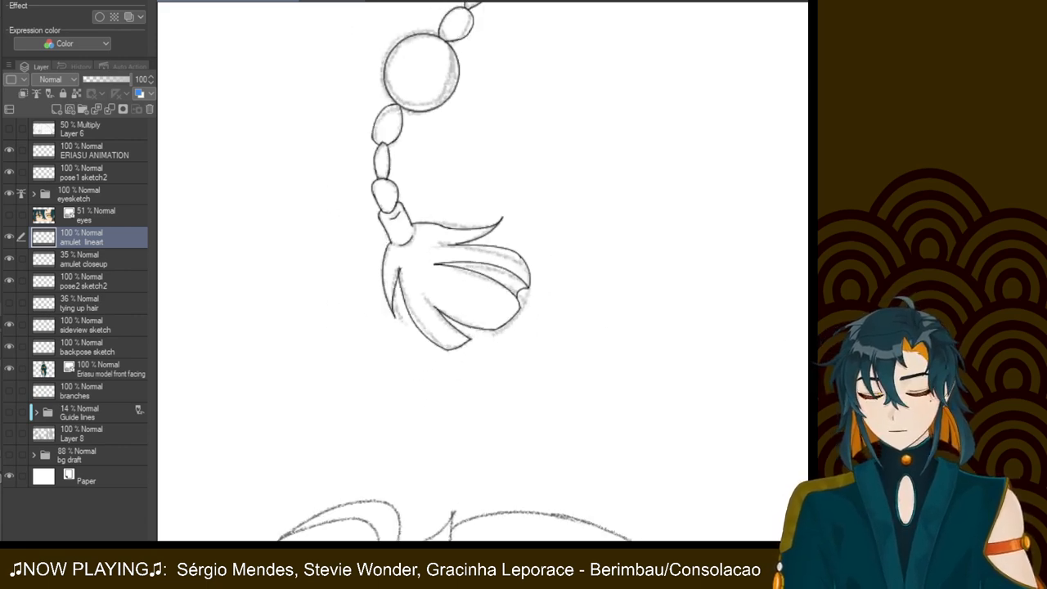
pyautogui.hotkey('ctrl', '+')
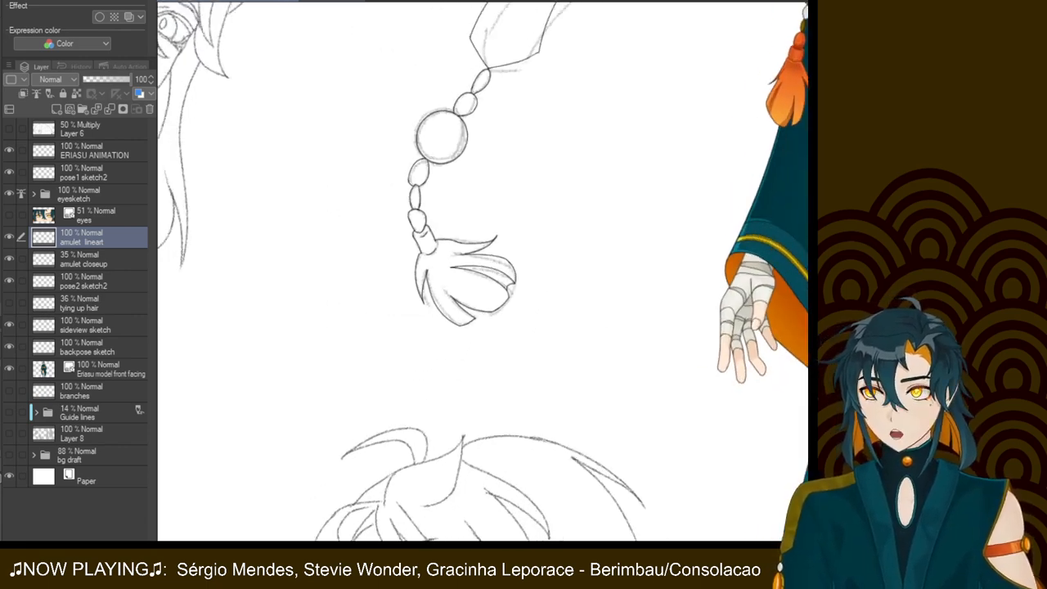
pyautogui.moveTo(483, 188)
pyautogui.mouseDown()
pyautogui.moveTo(461, 383)
pyautogui.moveTo(512, 323)
pyautogui.mouseUp()
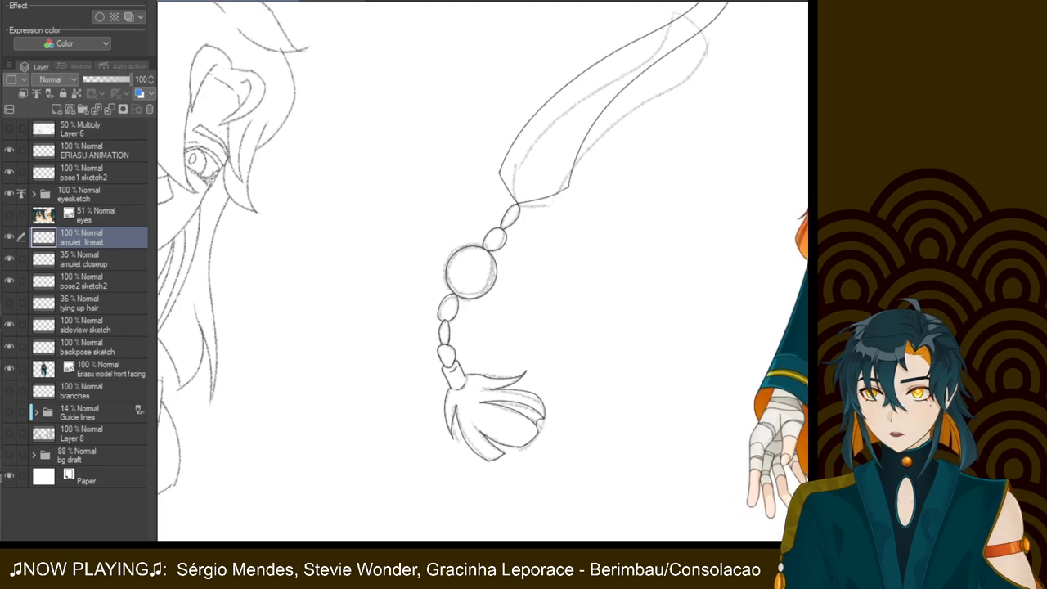
pyautogui.hotkey('ctrl', '+')
pyautogui.hotkey('ctrl', '+')
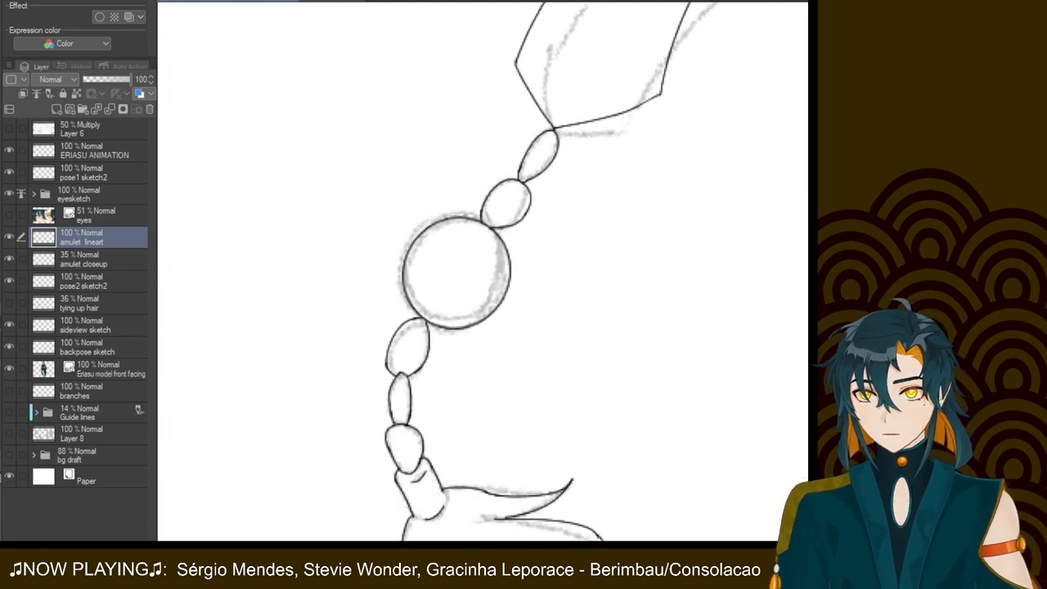
# Try to ink an outer rim arc along the upper-left side of the large round bead
pyautogui.moveTo(402, 262); pyautogui.dragTo(415, 319)
pyautogui.hotkey('ctrl', 'z')
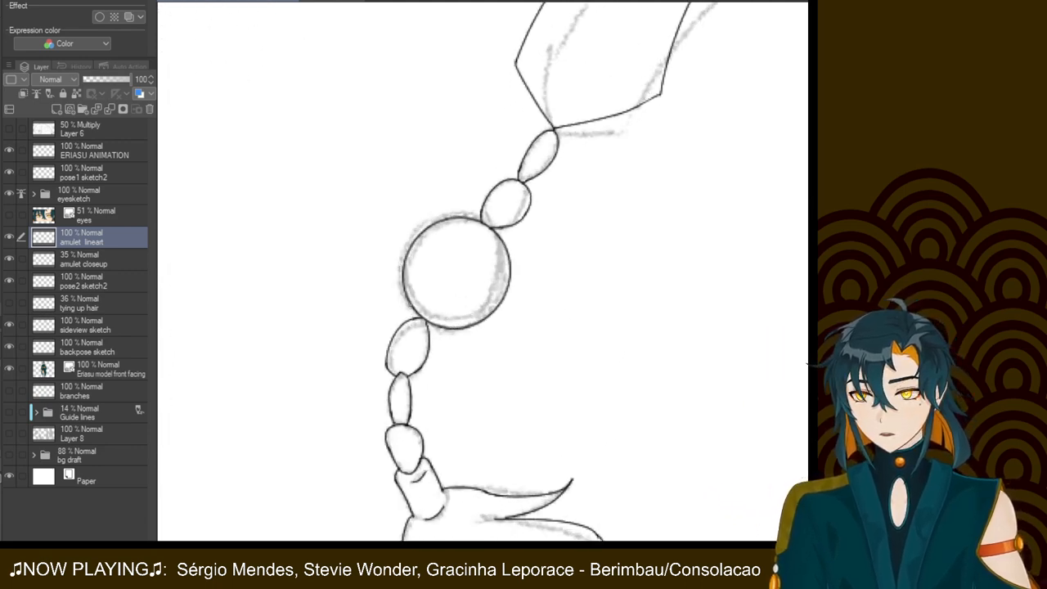
pyautogui.moveTo(404, 255); pyautogui.dragTo(415, 319)
pyautogui.hotkey('ctrl', 'z')
pyautogui.moveTo(402, 256)
pyautogui.mouseDown()
pyautogui.moveTo(409, 325)
pyautogui.moveTo(419, 222)
pyautogui.mouseUp()
pyautogui.hotkey('ctrl', 'z')
pyautogui.hotkey('ctrl', 'z')
pyautogui.moveTo(392, 280); pyautogui.dragTo(430, 216)
pyautogui.hotkey('ctrl', 'z')
pyautogui.moveTo(392, 286); pyautogui.dragTo(427, 215)
pyautogui.hotkey('ctrl', 'z')
pyautogui.moveTo(393, 285); pyautogui.dragTo(446, 205)
pyautogui.hotkey('ctrl', 'z')
pyautogui.moveTo(394, 292); pyautogui.dragTo(423, 218)
pyautogui.hotkey('ctrl', 'z')
# Ink the left arc of the large bead's outer rim, starting at the small bead below it and curving upward
pyautogui.moveTo(410, 319); pyautogui.dragTo(416, 219)
pyautogui.hotkey('ctrl', 'z')
pyautogui.moveTo(409, 319); pyautogui.dragTo(401, 239)
pyautogui.hotkey('ctrl', 'z')
pyautogui.moveTo(410, 321); pyautogui.dragTo(403, 233)
pyautogui.hotkey('ctrl', 'z')
pyautogui.moveTo(409, 320)
pyautogui.mouseDown()
pyautogui.moveTo(397, 313)
pyautogui.moveTo(397, 248)
pyautogui.mouseUp()
pyautogui.hotkey('ctrl', 'z')
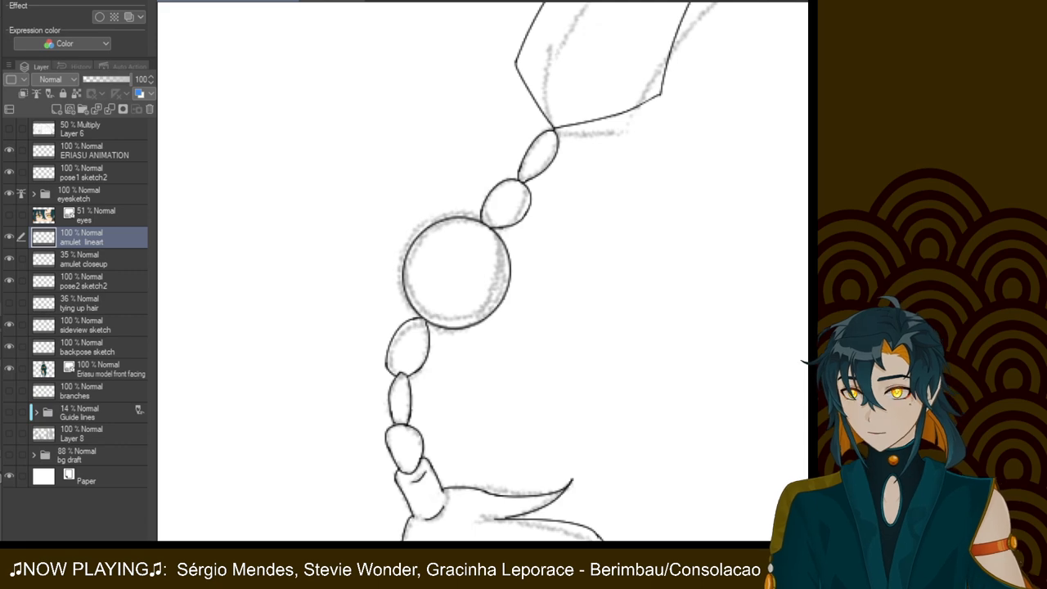
pyautogui.moveTo(410, 318); pyautogui.dragTo(404, 241)
pyautogui.hotkey('ctrl', 'z')
pyautogui.moveTo(402, 314)
pyautogui.mouseDown()
pyautogui.moveTo(407, 243)
pyautogui.moveTo(400, 294)
pyautogui.mouseUp()
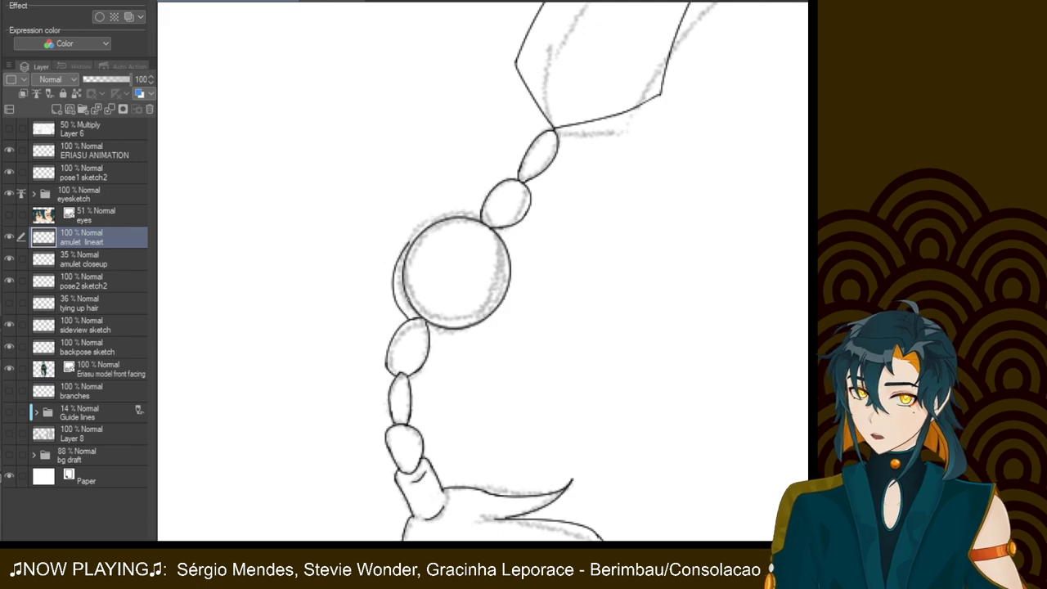
pyautogui.hotkey('ctrl', 'z')
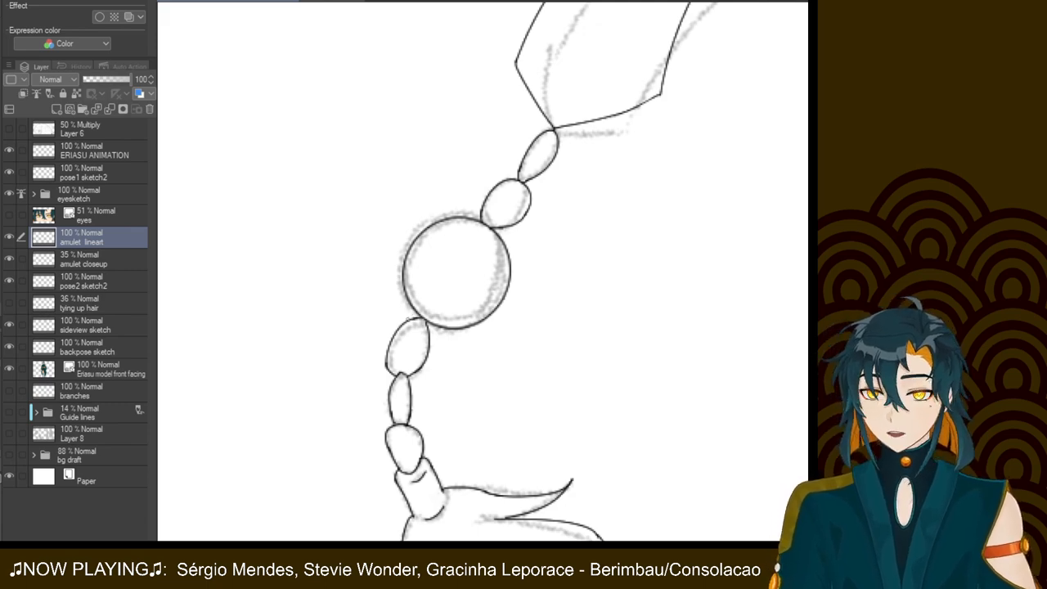
pyautogui.moveTo(409, 319); pyautogui.dragTo(404, 247)
pyautogui.hotkey('ctrl', 'z')
pyautogui.moveTo(402, 314); pyautogui.dragTo(394, 246)
pyautogui.hotkey('ctrl', 'z')
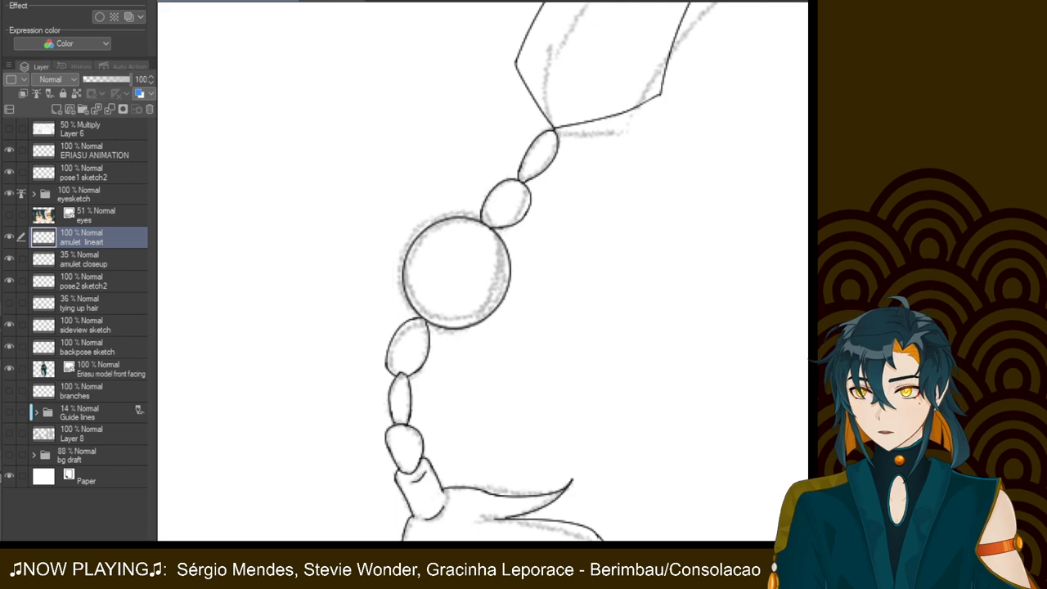
pyautogui.moveTo(399, 315); pyautogui.dragTo(402, 235)
pyautogui.hotkey('ctrl', 'z')
pyautogui.moveTo(397, 316); pyautogui.dragTo(402, 235)
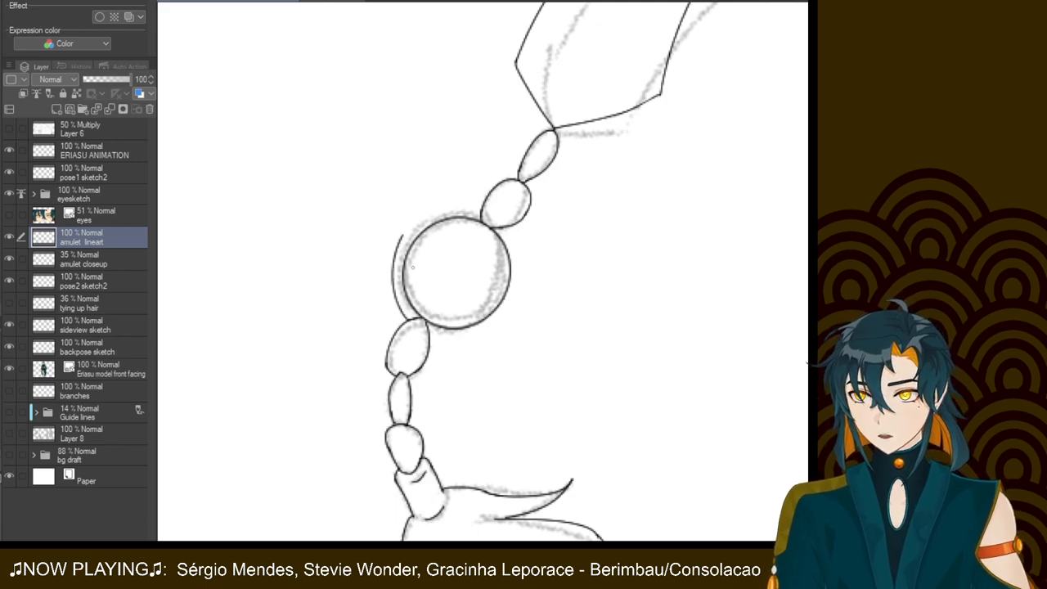
pyautogui.hotkey('ctrl', 'z')
pyautogui.moveTo(399, 315); pyautogui.dragTo(402, 237)
pyautogui.hotkey('ctrl', 'z')
pyautogui.moveTo(396, 319); pyautogui.dragTo(403, 242)
pyautogui.hotkey('ctrl', 'z')
pyautogui.moveTo(400, 321); pyautogui.dragTo(402, 232)
pyautogui.hotkey('ctrl', 'z')
pyautogui.moveTo(400, 322); pyautogui.dragTo(405, 232)
pyautogui.hotkey('ctrl', 'z')
# Try to continue the large bead's outer rim from its left arc over the top
pyautogui.moveTo(410, 321)
pyautogui.mouseDown()
pyautogui.moveTo(410, 220)
pyautogui.moveTo(459, 206)
pyautogui.mouseUp()
pyautogui.hotkey('ctrl', 'z')
pyautogui.moveTo(401, 236); pyautogui.dragTo(459, 208)
pyautogui.hotkey('ctrl', 'z')
pyautogui.moveTo(404, 229); pyautogui.dragTo(463, 207)
pyautogui.hotkey('ctrl', 'z')
pyautogui.hotkey('ctrl', 'z')
pyautogui.hotkey('ctrl', 'z')
pyautogui.hotkey('ctrl', 'z')
pyautogui.hotkey('ctrl', 'z')
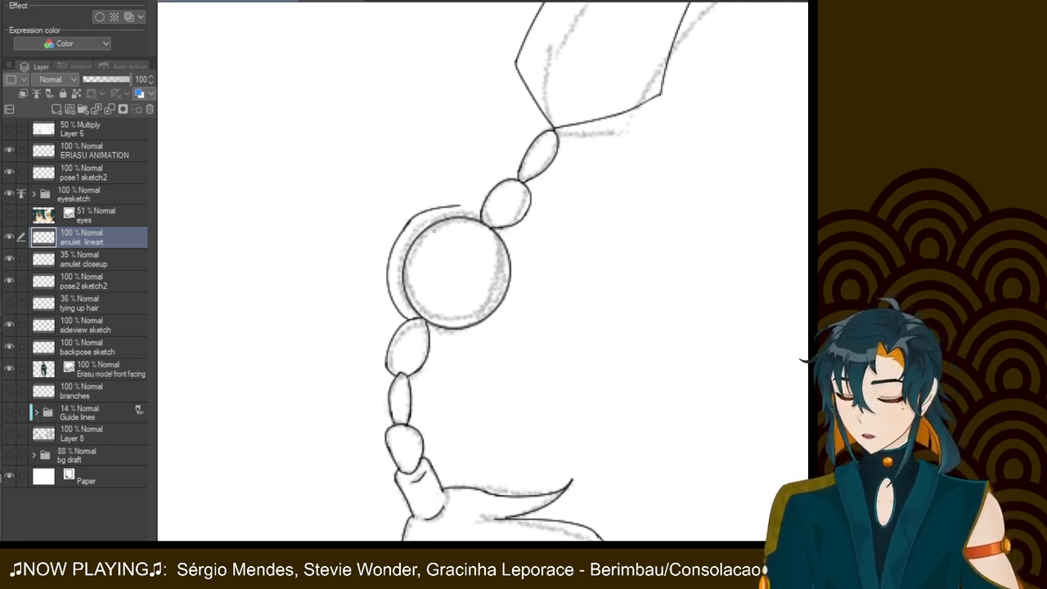
pyautogui.hotkey('ctrl', 'z')
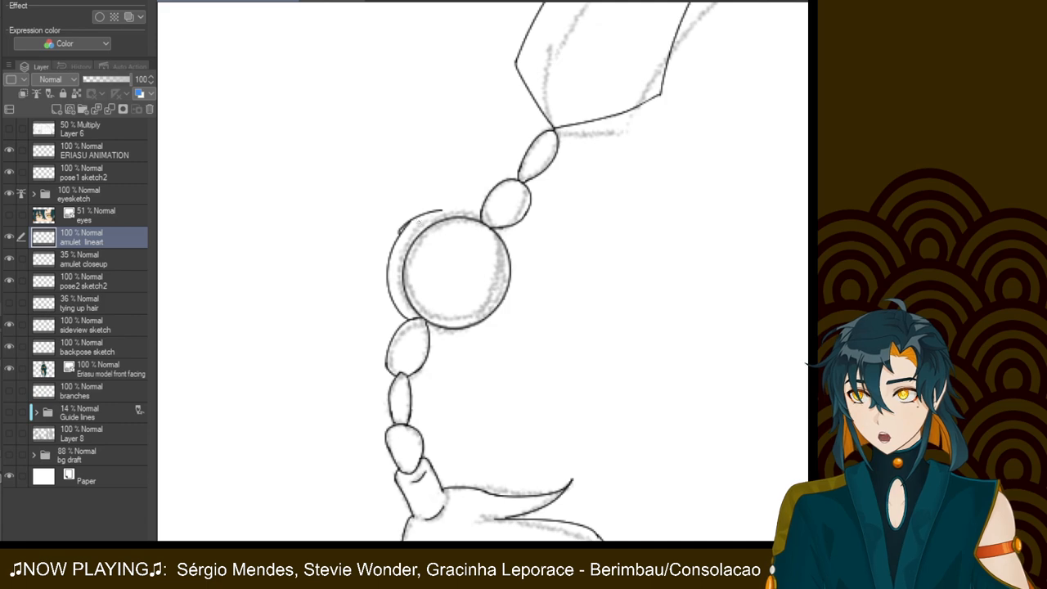
pyautogui.moveTo(410, 222); pyautogui.dragTo(449, 210)
pyautogui.hotkey('ctrl', 'z')
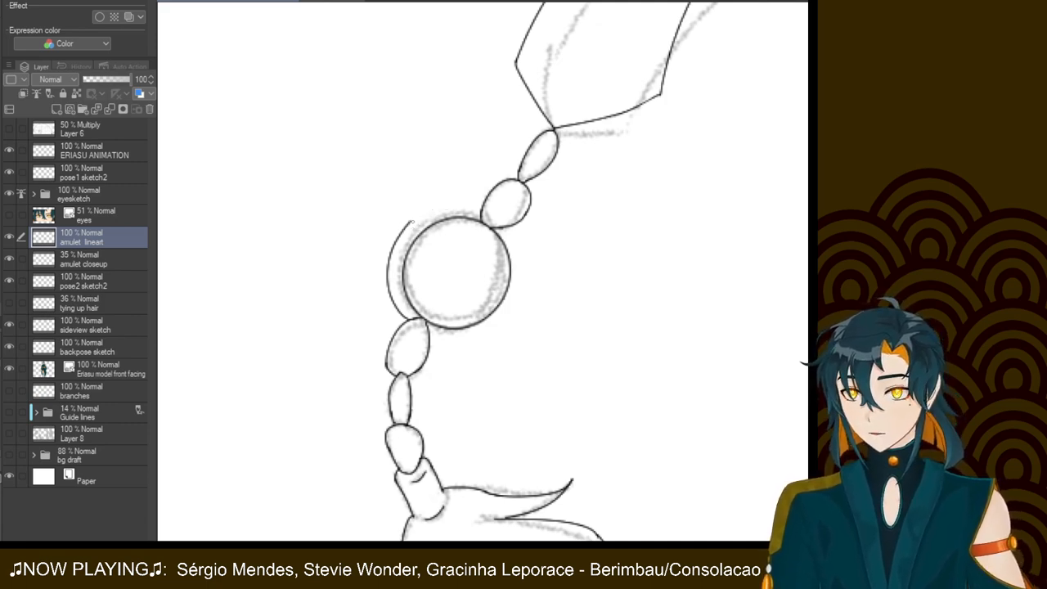
# Try to ink the top of the rim from the small bead above back toward the left arc
pyautogui.moveTo(441, 210)
pyautogui.mouseDown()
pyautogui.moveTo(481, 208)
pyautogui.moveTo(422, 221)
pyautogui.mouseUp()
pyautogui.hotkey('ctrl', 'z')
pyautogui.hotkey('ctrl', 'z')
pyautogui.hotkey('ctrl', 'z')
pyautogui.hotkey('ctrl', 'z')
pyautogui.hotkey('ctrl', 'z')
pyautogui.hotkey('ctrl', 'z')
pyautogui.hotkey('ctrl', 'z')
pyautogui.hotkey('ctrl', 'z')
pyautogui.hotkey('ctrl', 'z')
pyautogui.hotkey('ctrl', 'z')
pyautogui.moveTo(482, 210)
pyautogui.mouseDown()
pyautogui.moveTo(433, 208)
pyautogui.moveTo(420, 221)
pyautogui.mouseUp()
pyautogui.hotkey('ctrl', 'z')
pyautogui.moveTo(482, 209)
pyautogui.mouseDown()
pyautogui.moveTo(454, 207)
pyautogui.moveTo(481, 208)
pyautogui.mouseUp()
pyautogui.hotkey('ctrl', 'z')
pyautogui.hotkey('ctrl', 'z')
# Ink the rim's top arc from the end of its left arc to just above the large bead
pyautogui.moveTo(407, 220); pyautogui.dragTo(481, 214)
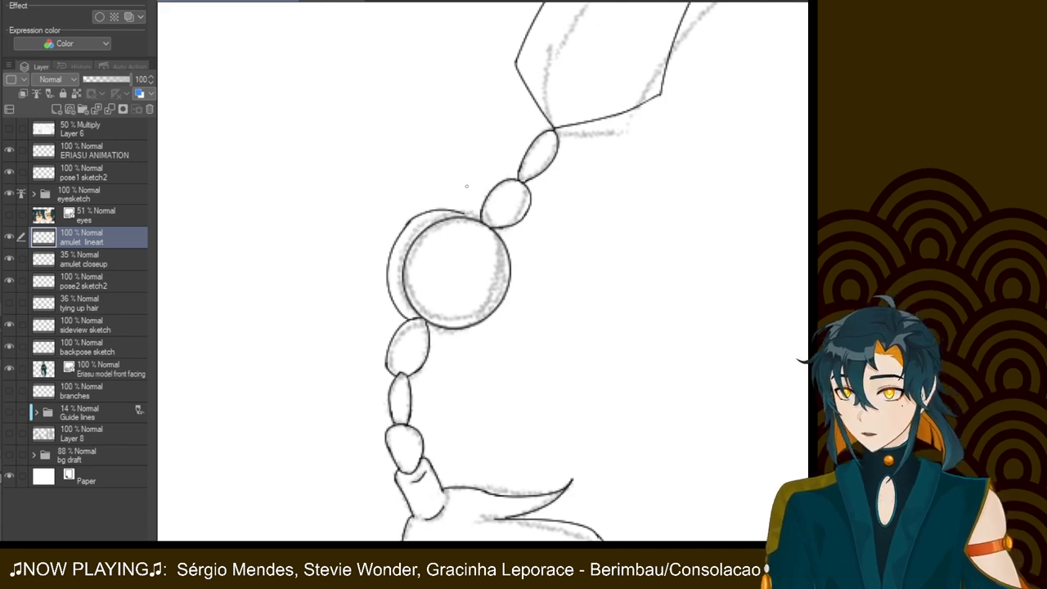
pyautogui.hotkey('ctrl', 'z')
pyautogui.moveTo(407, 221); pyautogui.dragTo(481, 211)
pyautogui.hotkey('ctrl', 'z')
pyautogui.moveTo(412, 219); pyautogui.dragTo(481, 210)
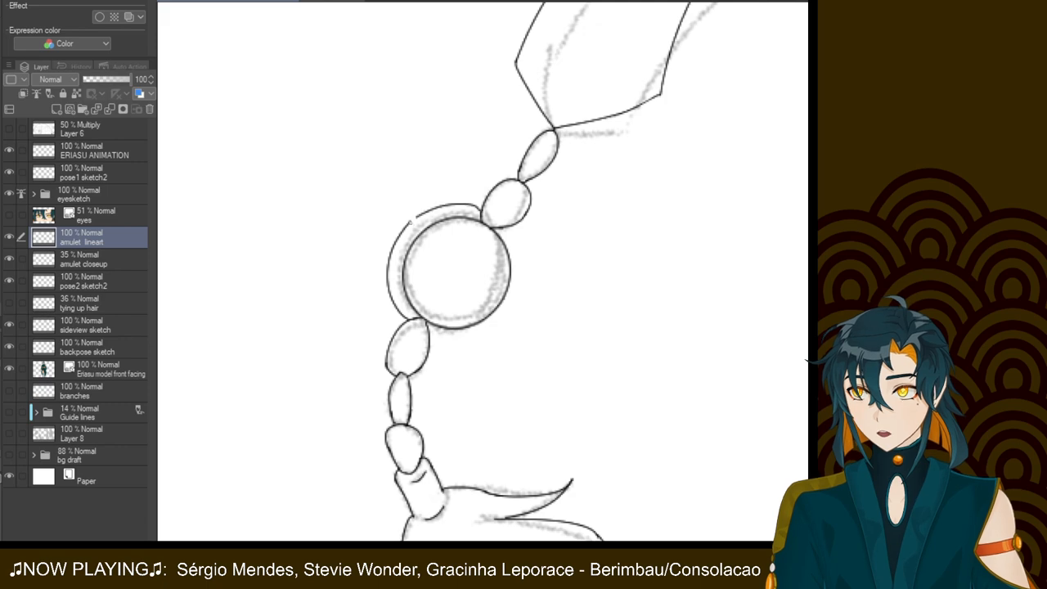
pyautogui.hotkey('ctrl', 'z')
pyautogui.moveTo(418, 217); pyautogui.dragTo(482, 209)
pyautogui.hotkey('ctrl', 'z')
pyautogui.moveTo(419, 219); pyautogui.dragTo(482, 208)
pyautogui.hotkey('ctrl', 'z')
pyautogui.moveTo(404, 225); pyautogui.dragTo(474, 205)
pyautogui.hotkey('ctrl', 'z')
pyautogui.moveTo(404, 224); pyautogui.dragTo(483, 210)
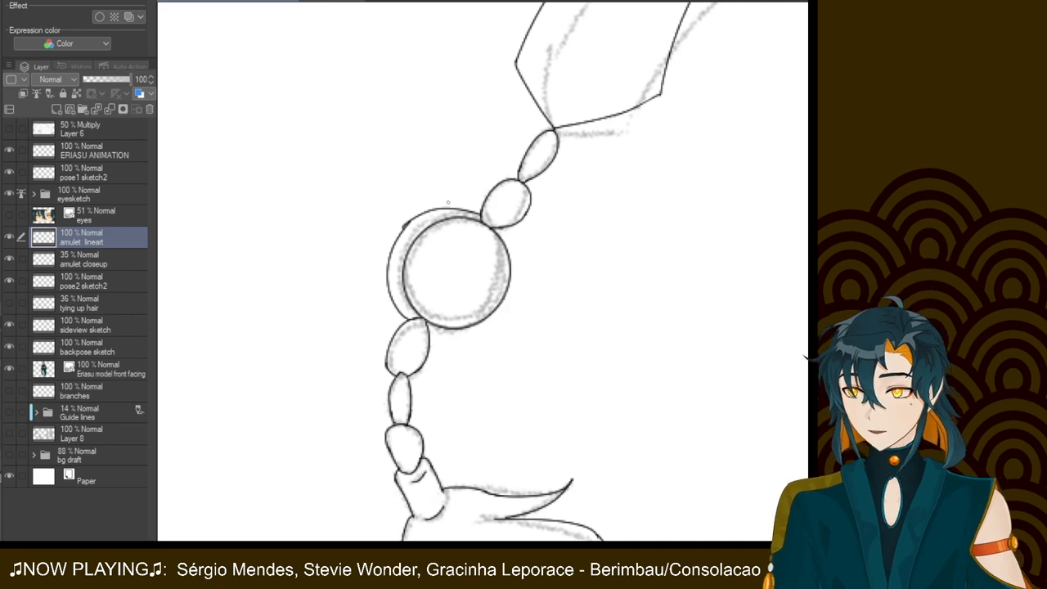
pyautogui.hotkey('ctrl', 'z')
pyautogui.moveTo(404, 223); pyautogui.dragTo(481, 211)
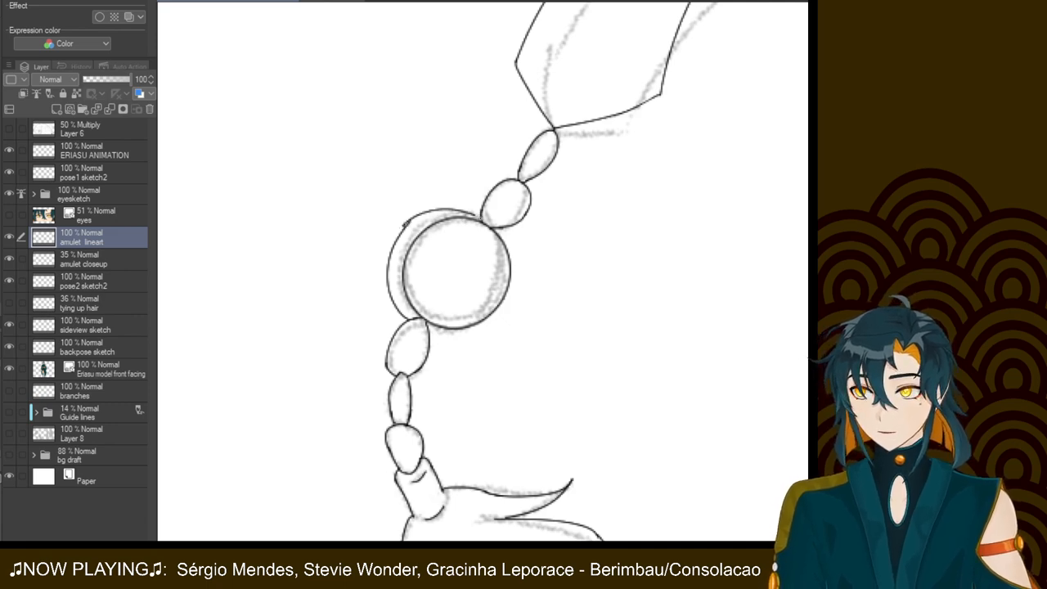
pyautogui.hotkey('ctrl', 'z')
pyautogui.moveTo(404, 224)
pyautogui.mouseDown()
pyautogui.moveTo(482, 210)
pyautogui.moveTo(403, 225)
pyautogui.moveTo(465, 207)
pyautogui.mouseUp()
pyautogui.hotkey('ctrl', 'z')
pyautogui.hotkey('ctrl', 'z')
pyautogui.hotkey('ctrl', 'z')
pyautogui.hotkey('ctrl', 'z')
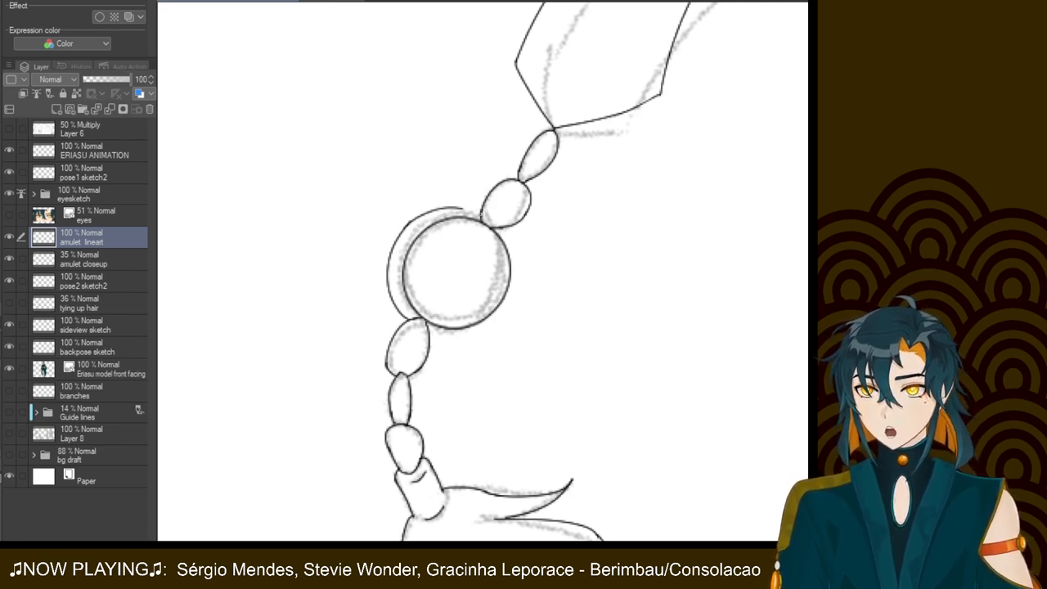
# Close the remaining gap between the rim's top arc and the small bead above the large one
pyautogui.moveTo(460, 208); pyautogui.dragTo(483, 218)
pyautogui.hotkey('ctrl', 'z')
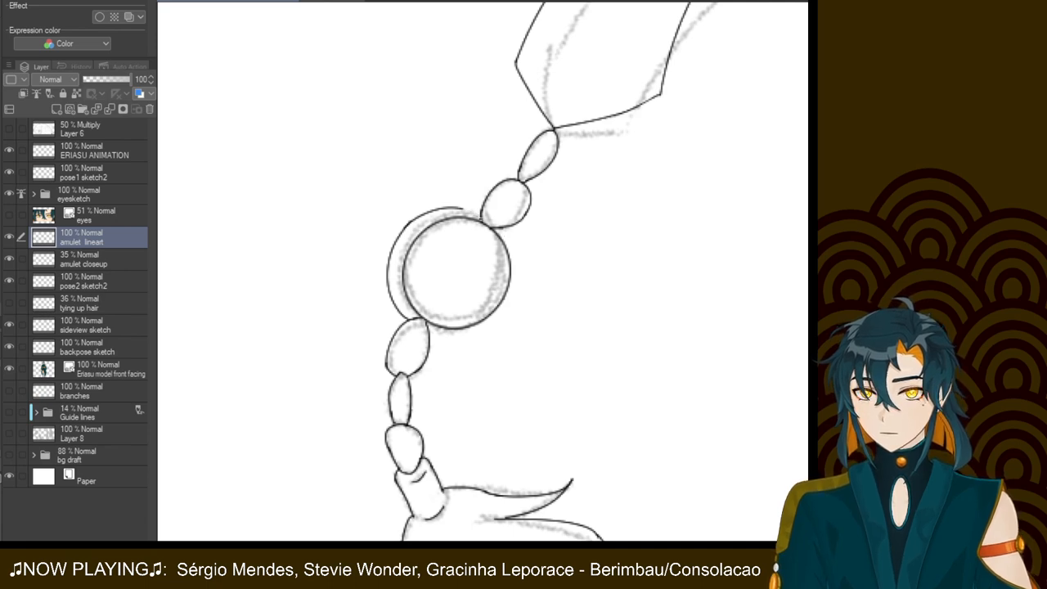
pyautogui.moveTo(458, 207); pyautogui.dragTo(483, 217)
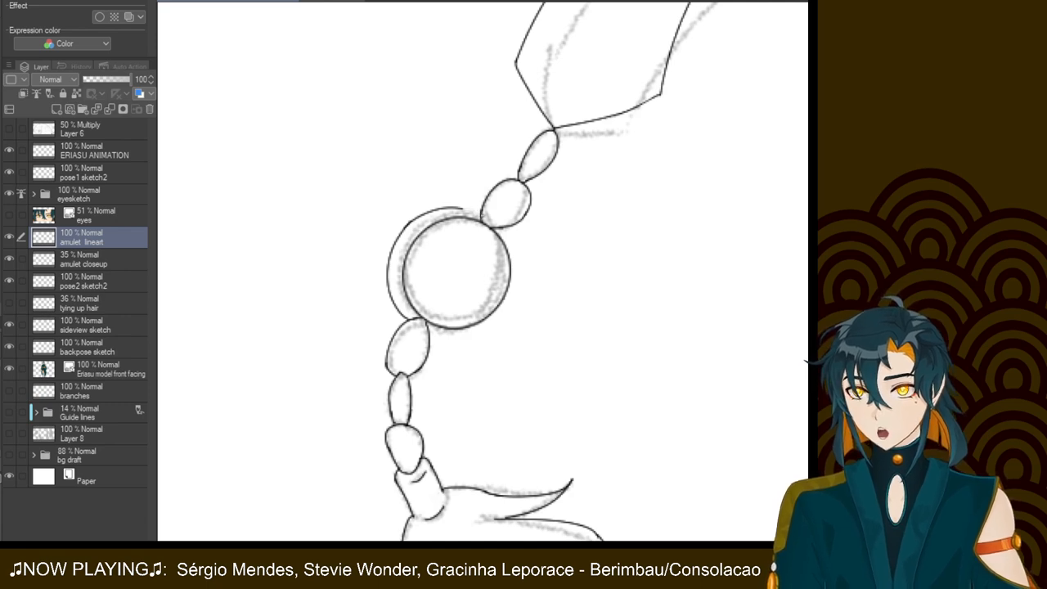
# Try to ink the rim's right arc from the small bead above down the large bead's right side
pyautogui.moveTo(500, 229); pyautogui.dragTo(508, 290)
pyautogui.hotkey('ctrl', 'z')
pyautogui.moveTo(501, 229); pyautogui.dragTo(504, 314)
pyautogui.hotkey('ctrl', 'z')
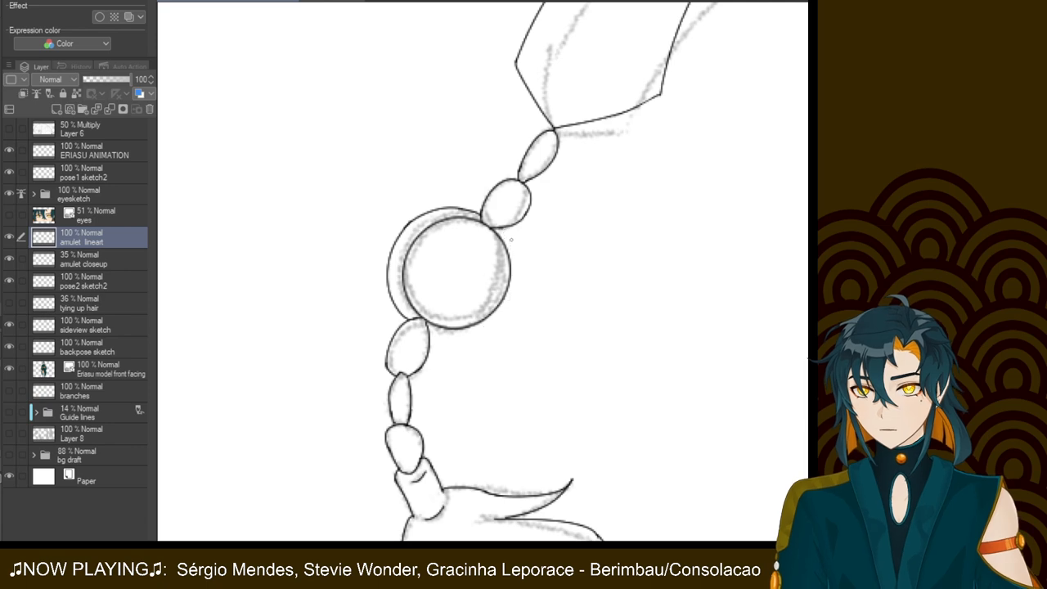
pyautogui.moveTo(502, 227); pyautogui.dragTo(513, 302)
pyautogui.hotkey('ctrl', 'z')
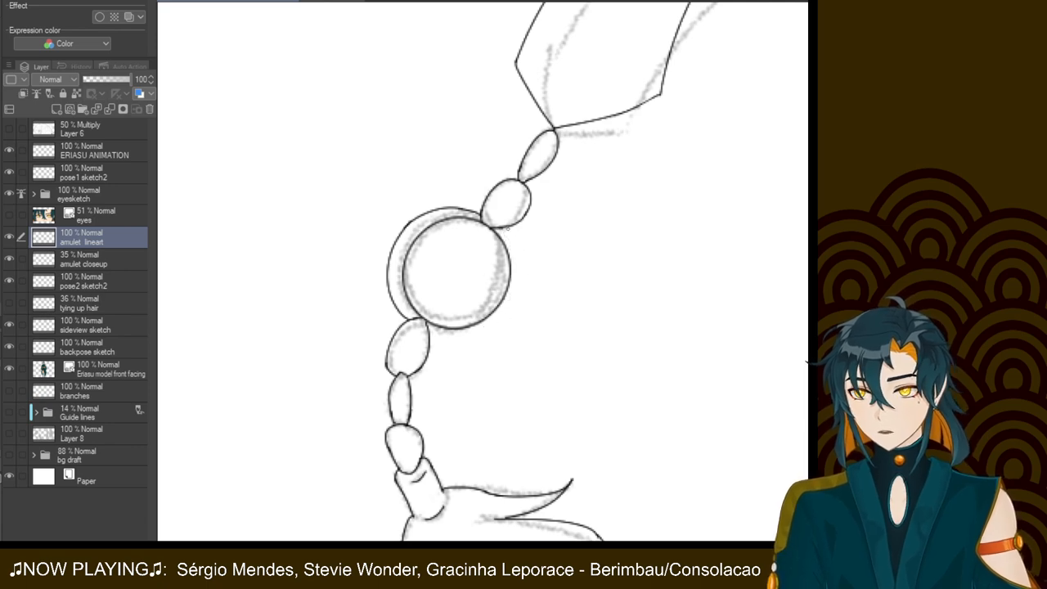
pyautogui.moveTo(505, 234); pyautogui.dragTo(514, 303)
pyautogui.hotkey('ctrl', 'z')
pyautogui.moveTo(507, 236); pyautogui.dragTo(508, 328)
pyautogui.hotkey('ctrl', 'z')
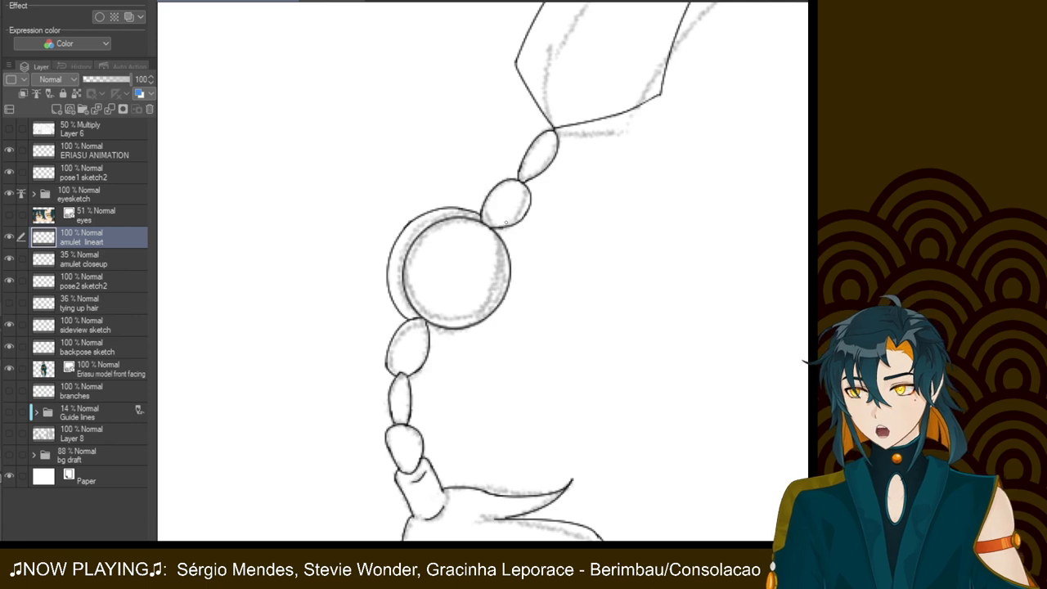
pyautogui.moveTo(508, 236); pyautogui.dragTo(511, 314)
pyautogui.hotkey('ctrl', 'z')
# Try to ink the rim's lower right arc starting beside the middle of the large bead's right edge
pyautogui.moveTo(510, 264); pyautogui.dragTo(515, 320)
pyautogui.hotkey('ctrl', 'z')
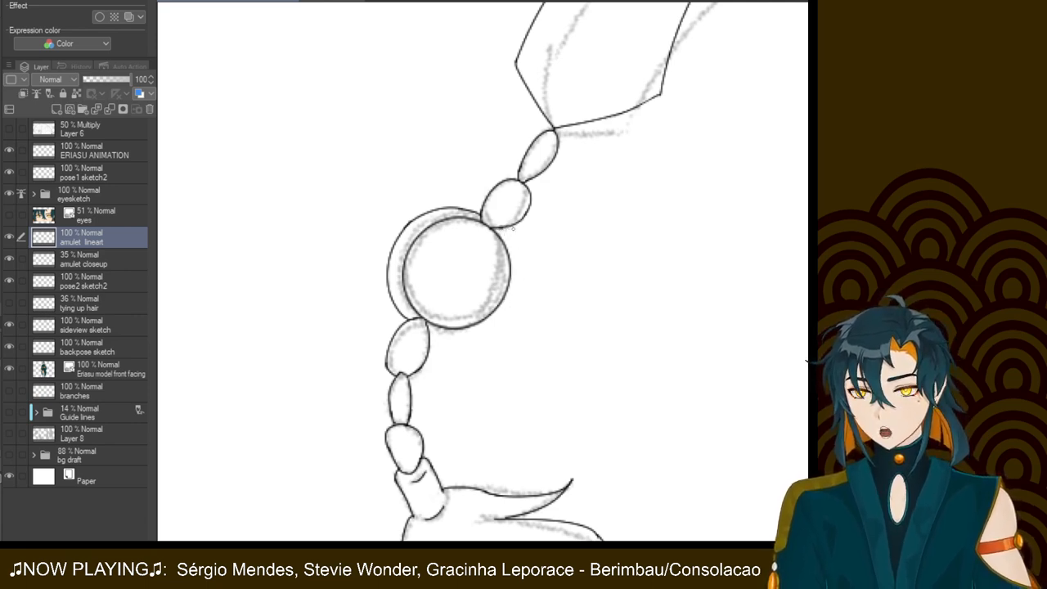
pyautogui.moveTo(508, 263); pyautogui.dragTo(515, 328)
pyautogui.hotkey('ctrl', 'z')
pyautogui.moveTo(510, 263); pyautogui.dragTo(516, 323)
pyautogui.hotkey('ctrl', 'z')
pyautogui.moveTo(509, 264); pyautogui.dragTo(514, 349)
pyautogui.hotkey('ctrl', 'z')
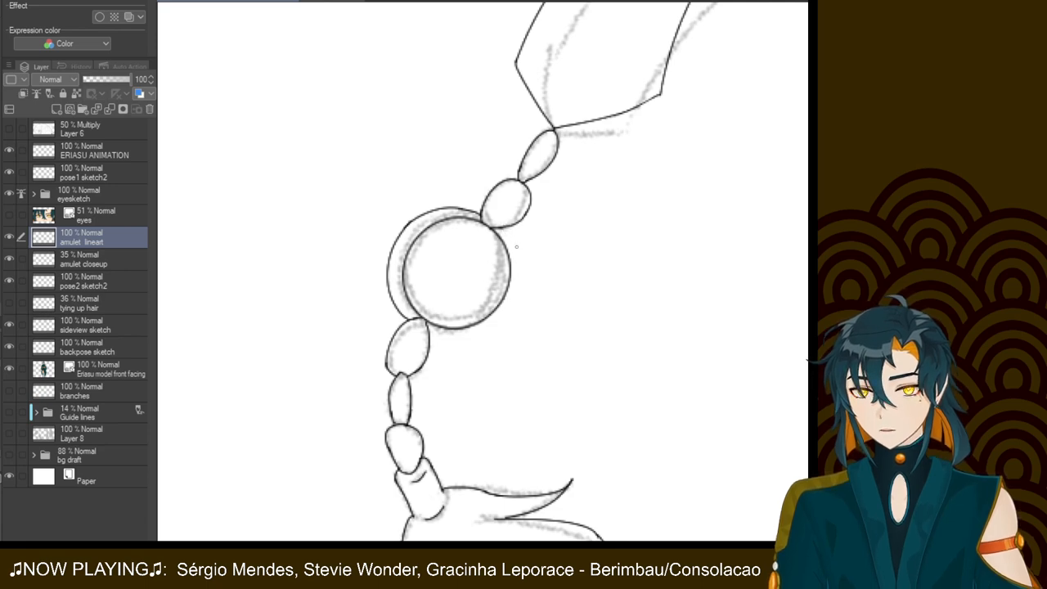
pyautogui.moveTo(512, 263); pyautogui.dragTo(496, 330)
pyautogui.hotkey('ctrl', 'z')
pyautogui.moveTo(512, 264); pyautogui.dragTo(506, 325)
pyautogui.hotkey('ctrl', 'z')
# Try to ink the rim's whole right side in one long sweep from the upper small bead to the lower right
pyautogui.moveTo(514, 237); pyautogui.dragTo(498, 335)
pyautogui.hotkey('ctrl', 'z')
pyautogui.moveTo(514, 237); pyautogui.dragTo(502, 337)
pyautogui.hotkey('ctrl', 'z')
pyautogui.moveTo(509, 237); pyautogui.dragTo(503, 336)
pyautogui.hotkey('ctrl', 'z')
pyautogui.moveTo(512, 232); pyautogui.dragTo(514, 320)
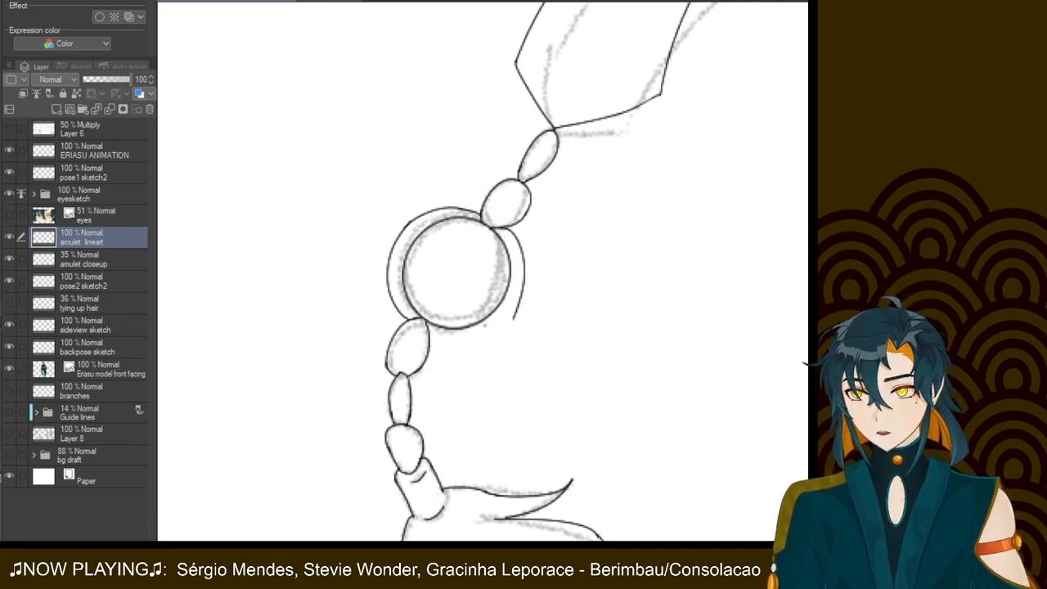
pyautogui.hotkey('ctrl', 'z')
pyautogui.moveTo(496, 230); pyautogui.dragTo(500, 327)
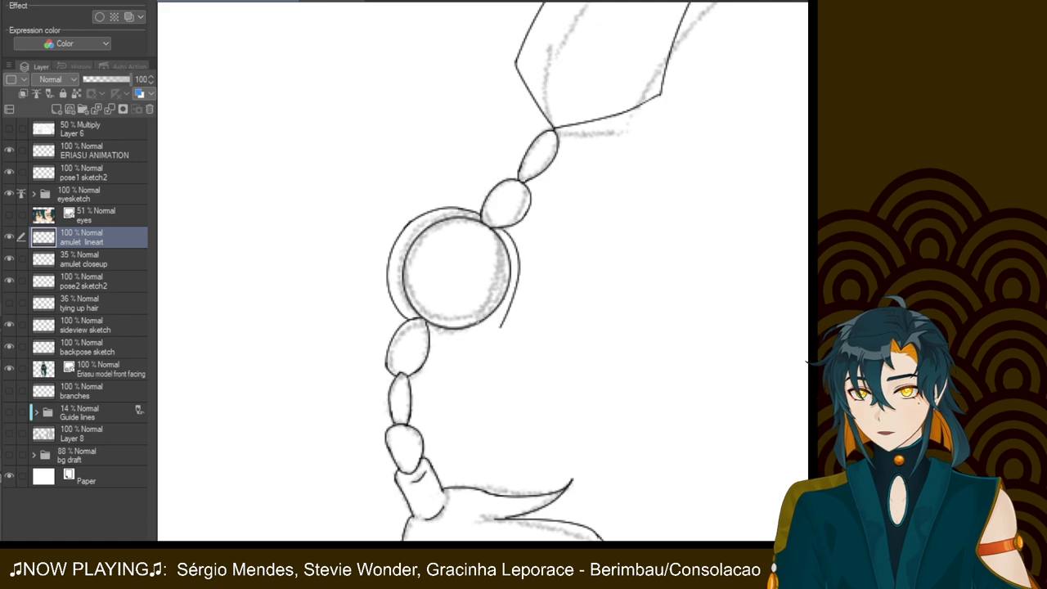
pyautogui.hotkey('ctrl', 'z')
pyautogui.moveTo(506, 228); pyautogui.dragTo(499, 344)
pyautogui.hotkey('ctrl', 'z')
pyautogui.moveTo(501, 227); pyautogui.dragTo(509, 309)
pyautogui.hotkey('ctrl', 'z')
pyautogui.moveTo(502, 229); pyautogui.dragTo(508, 315)
pyautogui.hotkey('ctrl', 'z')
# Try to ink the rim's bottom arc from the small bead below the large one around to the lower right
pyautogui.moveTo(429, 330)
pyautogui.mouseDown()
pyautogui.moveTo(455, 340)
pyautogui.moveTo(519, 319)
pyautogui.mouseUp()
pyautogui.hotkey('ctrl', 'z')
pyautogui.moveTo(430, 331); pyautogui.dragTo(515, 307)
pyautogui.hotkey('ctrl', 'z')
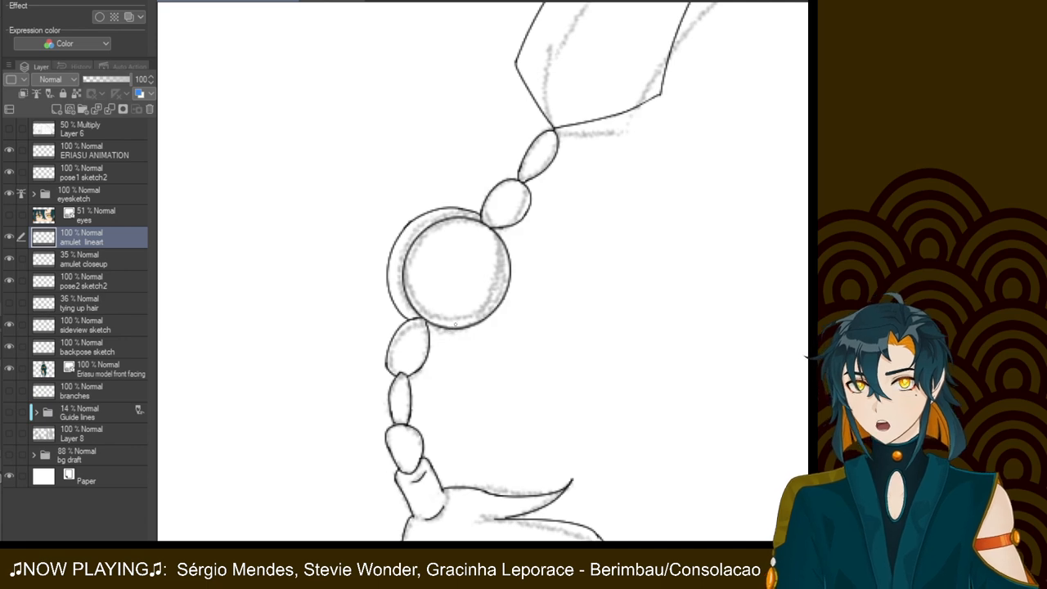
pyautogui.moveTo(428, 332); pyautogui.dragTo(488, 336)
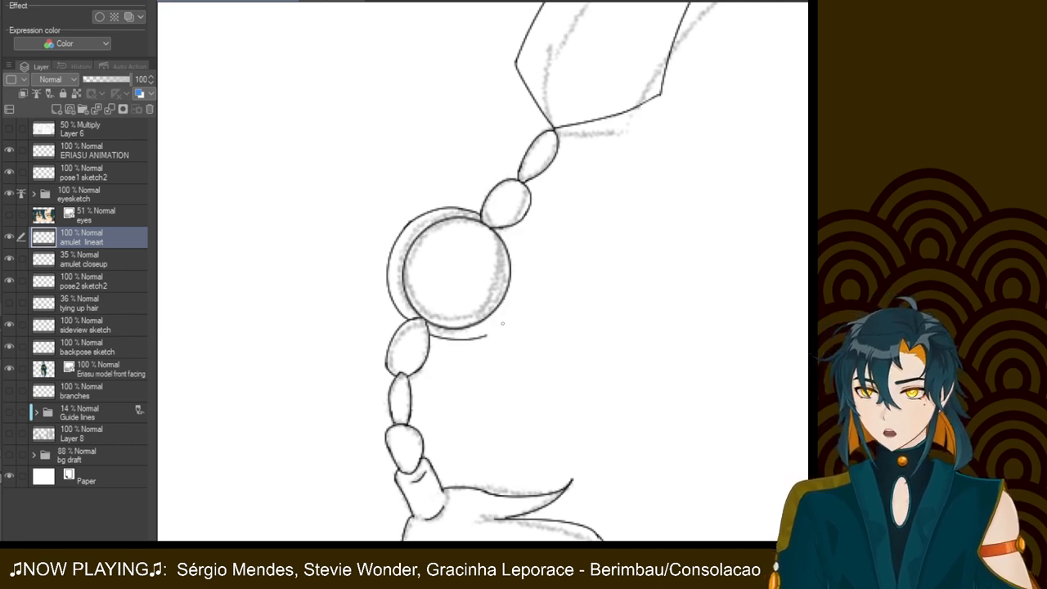
pyautogui.hotkey('ctrl', 'z')
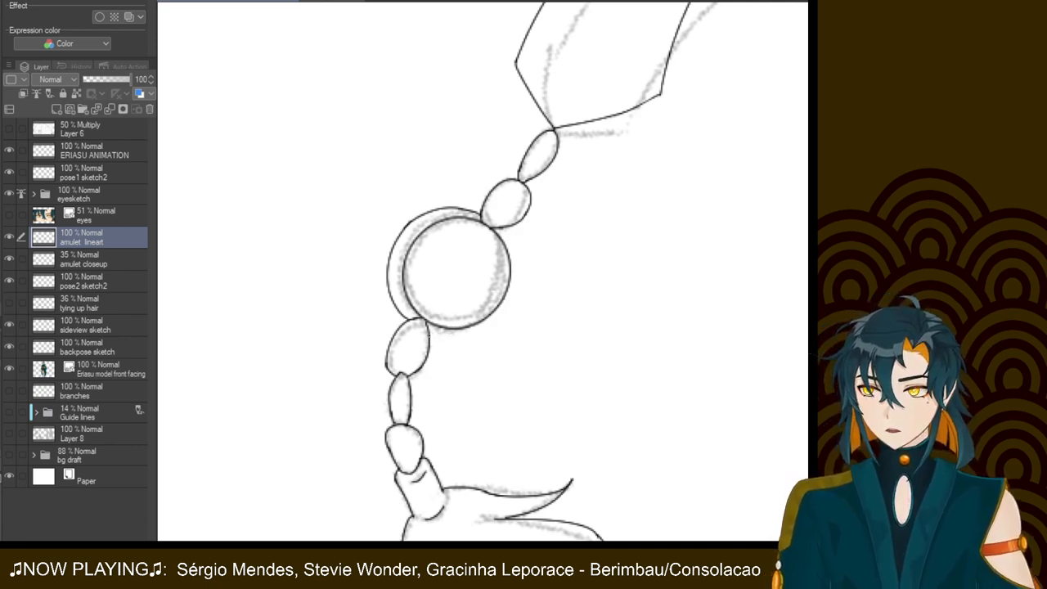
pyautogui.moveTo(429, 333)
pyautogui.mouseDown()
pyautogui.moveTo(459, 337)
pyautogui.moveTo(471, 305)
pyautogui.moveTo(458, 341)
pyautogui.moveTo(481, 315)
pyautogui.moveTo(482, 329)
pyautogui.moveTo(447, 338)
pyautogui.moveTo(514, 321)
pyautogui.mouseUp()
pyautogui.hotkey('ctrl', 'z')
pyautogui.hotkey('ctrl', 'z')
pyautogui.hotkey('ctrl', 'z')
pyautogui.moveTo(428, 340); pyautogui.dragTo(515, 303)
pyautogui.hotkey('ctrl', 'z')
# Ink a short upper right arc of the rim close to the large bead, starting at the small bead above
pyautogui.moveTo(502, 228); pyautogui.dragTo(511, 310)
pyautogui.hotkey('ctrl', 'z')
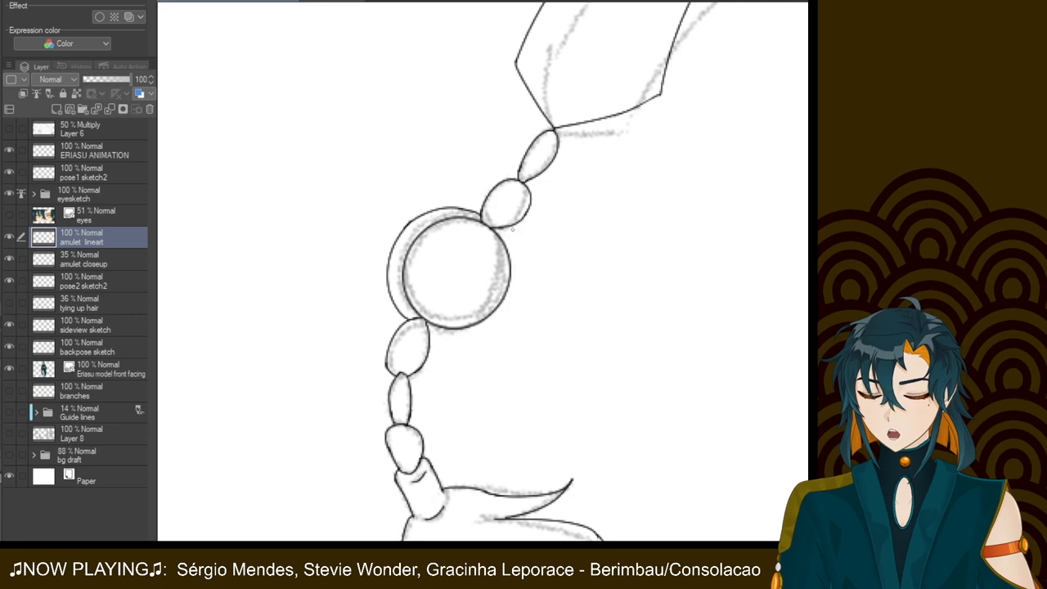
pyautogui.moveTo(502, 230); pyautogui.dragTo(512, 299)
pyautogui.hotkey('ctrl', 'z')
pyautogui.moveTo(502, 224); pyautogui.dragTo(516, 301)
pyautogui.hotkey('ctrl', 'z')
pyautogui.moveTo(502, 230); pyautogui.dragTo(516, 305)
pyautogui.hotkey('ctrl', 'z')
pyautogui.moveTo(500, 226)
pyautogui.mouseDown()
pyautogui.moveTo(517, 299)
pyautogui.moveTo(490, 334)
pyautogui.mouseUp()
pyautogui.hotkey('ctrl', 'z')
# Try to continue the rim's short right arc around the large bead's lower right toward its bottom
pyautogui.moveTo(517, 291); pyautogui.dragTo(475, 345)
pyautogui.hotkey('ctrl', 'z')
pyautogui.moveTo(509, 314); pyautogui.dragTo(462, 342)
pyautogui.hotkey('ctrl', 'z')
pyautogui.moveTo(514, 314); pyautogui.dragTo(467, 344)
pyautogui.hotkey('ctrl', 'z')
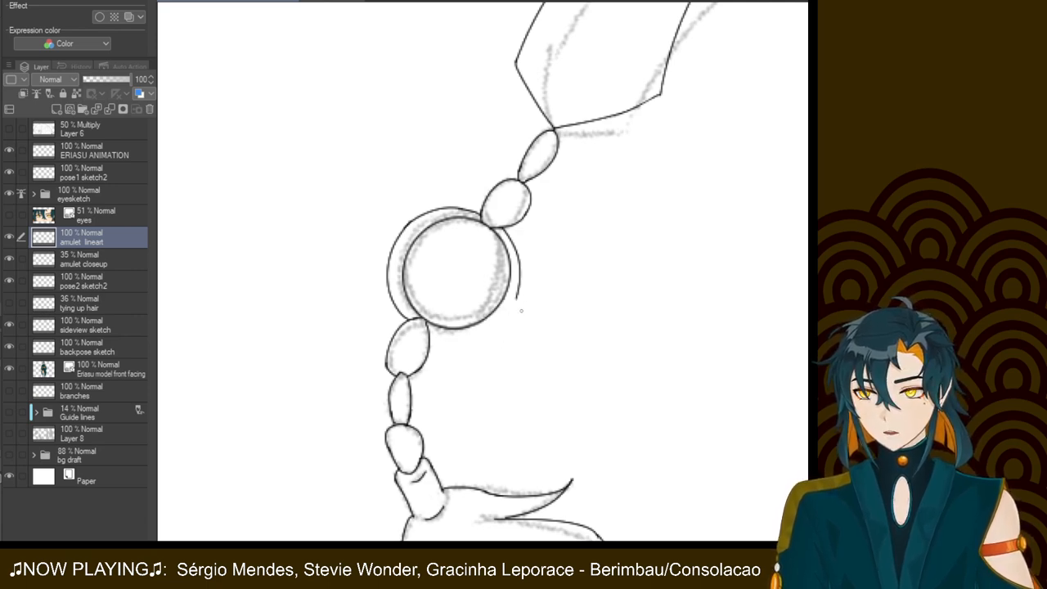
pyautogui.moveTo(516, 298); pyautogui.dragTo(466, 343)
pyautogui.hotkey('ctrl', 'z')
pyautogui.moveTo(516, 297); pyautogui.dragTo(471, 342)
pyautogui.hotkey('ctrl', 'z')
pyautogui.moveTo(516, 300); pyautogui.dragTo(464, 344)
pyautogui.hotkey('ctrl', 'z')
pyautogui.moveTo(516, 299); pyautogui.dragTo(463, 335)
pyautogui.hotkey('ctrl', 'z')
pyautogui.moveTo(516, 300); pyautogui.dragTo(455, 347)
pyautogui.hotkey('ctrl', 'z')
pyautogui.moveTo(516, 299)
pyautogui.mouseDown()
pyautogui.moveTo(428, 329)
pyautogui.moveTo(504, 330)
pyautogui.mouseUp()
pyautogui.hotkey('ctrl', 'z')
pyautogui.hotkey('ctrl', 'z')
# Try to ink a tight bottom arc of the rim and link it to the end of the right arc
pyautogui.moveTo(427, 330); pyautogui.dragTo(500, 315)
pyautogui.hotkey('ctrl', 'z')
pyautogui.moveTo(429, 328); pyautogui.dragTo(490, 329)
pyautogui.moveTo(517, 293)
pyautogui.mouseDown()
pyautogui.moveTo(478, 334)
pyautogui.moveTo(516, 306)
pyautogui.moveTo(485, 331)
pyautogui.moveTo(497, 337)
pyautogui.mouseUp()
pyautogui.hotkey('ctrl', 'z')
pyautogui.hotkey('ctrl', 'z')
pyautogui.hotkey('ctrl', 'z')
pyautogui.hotkey('ctrl', 'z')
# Ink a wider bottom arc of the rim from the lower small bead to the lower right, and remove the short right arc
pyautogui.moveTo(429, 342); pyautogui.dragTo(504, 327)
pyautogui.hotkey('ctrl', 'z')
pyautogui.moveTo(429, 339); pyautogui.dragTo(502, 329)
pyautogui.hotkey('ctrl', 'z')
pyautogui.moveTo(427, 341); pyautogui.dragTo(510, 320)
pyautogui.hotkey('ctrl', 'z')
pyautogui.moveTo(427, 342); pyautogui.dragTo(514, 316)
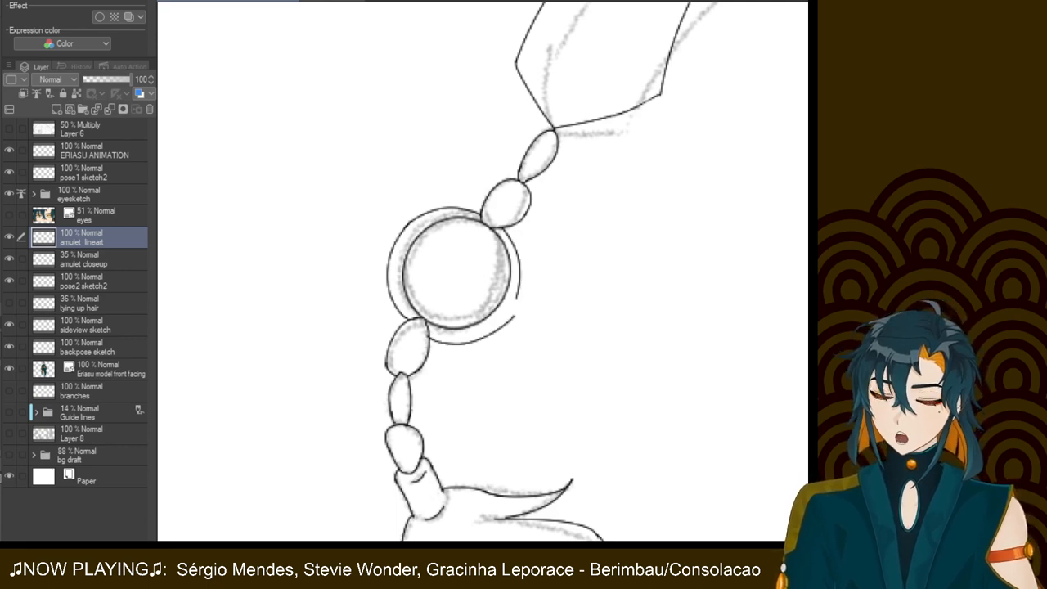
pyautogui.hotkey('ctrl', 'z')
pyautogui.hotkey('ctrl', 'z')
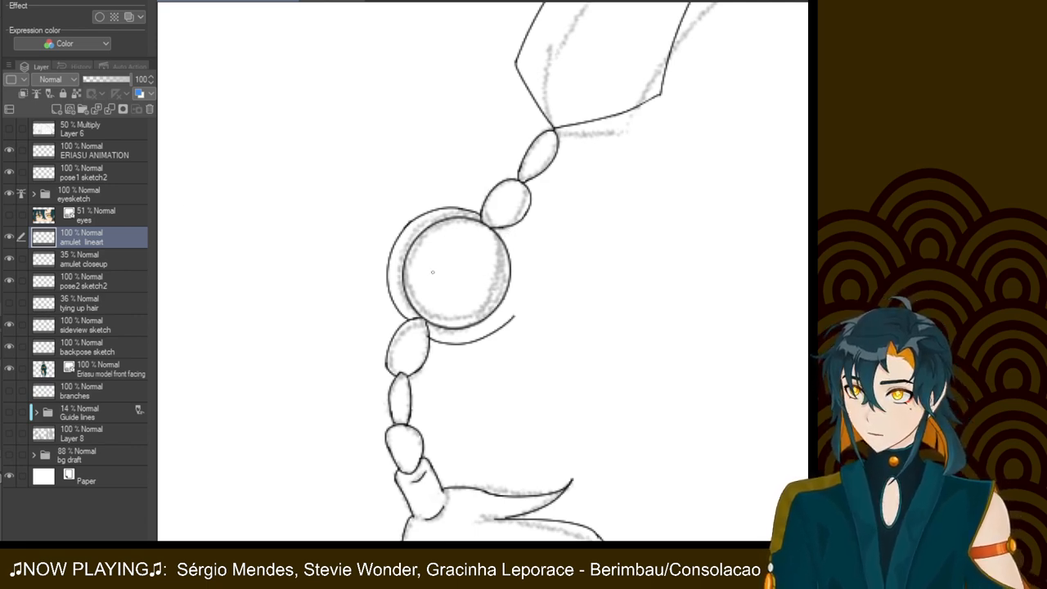
# Try to join the small bead above to the end of the rim's bottom arc with one right-side stroke
pyautogui.moveTo(507, 227); pyautogui.dragTo(513, 317)
pyautogui.hotkey('ctrl', 'z')
pyautogui.moveTo(507, 226); pyautogui.dragTo(514, 318)
pyautogui.hotkey('ctrl', 'z')
pyautogui.moveTo(508, 227)
pyautogui.mouseDown()
pyautogui.moveTo(520, 313)
pyautogui.moveTo(509, 324)
pyautogui.mouseUp()
pyautogui.hotkey('ctrl', 'z')
pyautogui.hotkey('ctrl', 'z')
pyautogui.hotkey('ctrl', 'z')
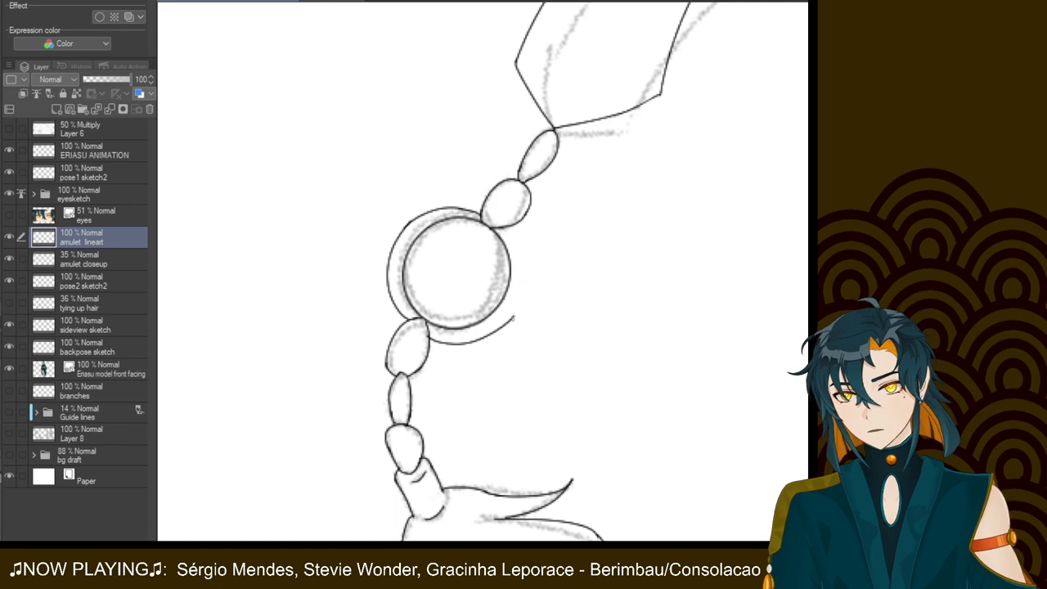
# Ink the rim's right arc from beside the large bead's upper right down to the end of the bottom arc
pyautogui.moveTo(529, 272); pyautogui.dragTo(514, 321)
pyautogui.hotkey('ctrl', 'z')
pyautogui.moveTo(524, 257); pyautogui.dragTo(509, 321)
pyautogui.hotkey('ctrl', 'z')
pyautogui.moveTo(524, 244); pyautogui.dragTo(513, 321)
pyautogui.hotkey('ctrl', 'z')
pyautogui.moveTo(524, 247); pyautogui.dragTo(514, 322)
pyautogui.hotkey('ctrl', 'z')
pyautogui.moveTo(523, 263); pyautogui.dragTo(515, 320)
pyautogui.hotkey('ctrl', 'z')
pyautogui.moveTo(525, 249); pyautogui.dragTo(515, 317)
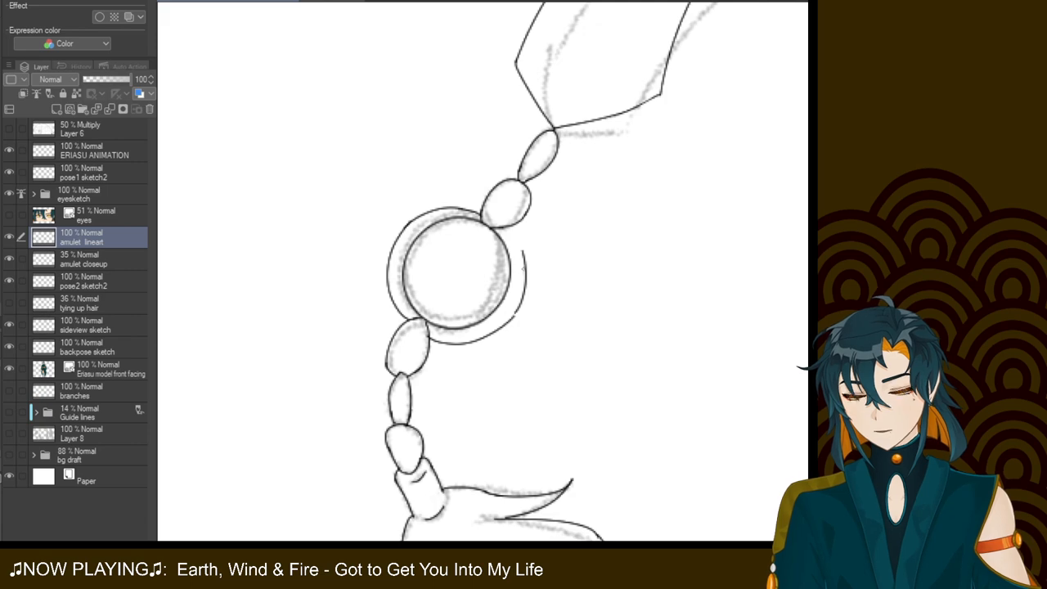
pyautogui.hotkey('ctrl', 'z')
pyautogui.moveTo(524, 247); pyautogui.dragTo(512, 320)
pyautogui.hotkey('ctrl', 'z')
pyautogui.moveTo(524, 245); pyautogui.dragTo(514, 323)
pyautogui.hotkey('ctrl', 'z')
pyautogui.hotkey('ctrl', 'z')
pyautogui.hotkey('ctrl', 'z')
pyautogui.moveTo(521, 257); pyautogui.dragTo(513, 321)
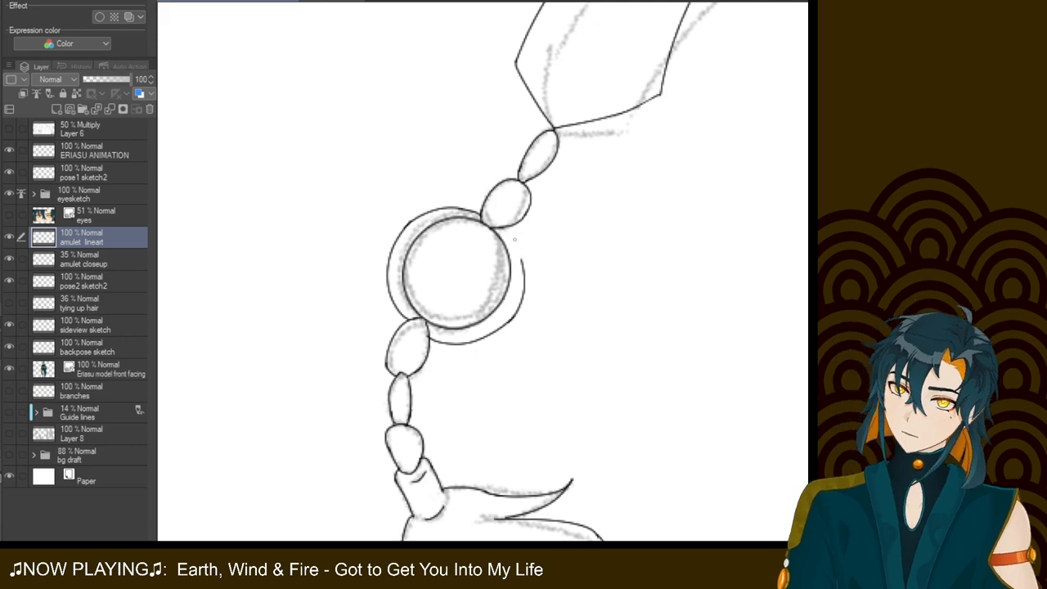
pyautogui.hotkey('ctrl', 'z')
pyautogui.moveTo(522, 246); pyautogui.dragTo(513, 318)
# Try to close the gap between the small bead above and the upper end of the rim's right arc
pyautogui.moveTo(502, 231); pyautogui.dragTo(527, 263)
pyautogui.hotkey('ctrl', 'z')
pyautogui.moveTo(501, 230); pyautogui.dragTo(525, 262)
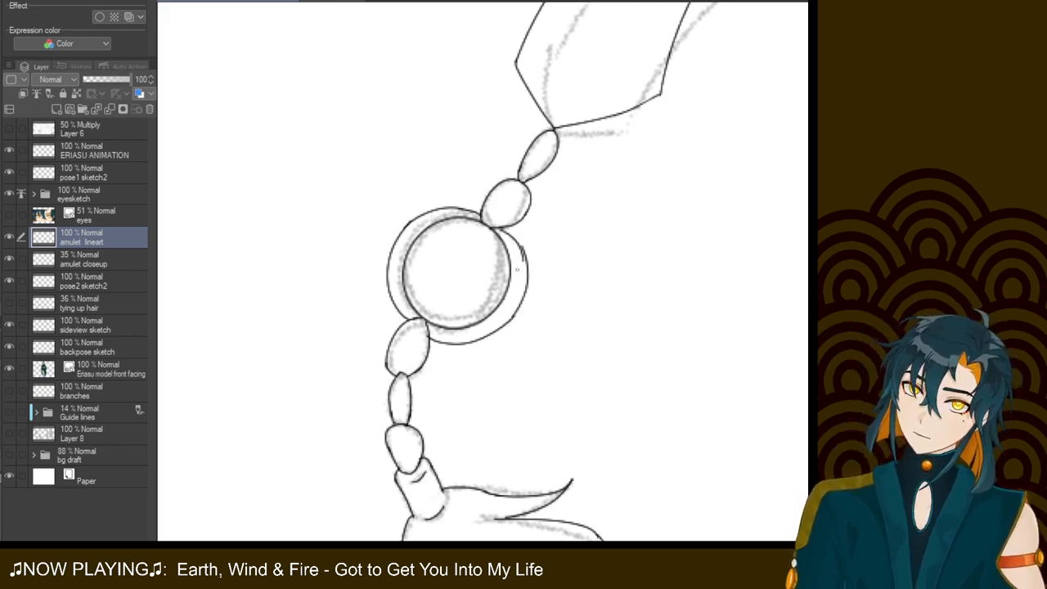
pyautogui.hotkey('ctrl', 'z')
pyautogui.moveTo(504, 226); pyautogui.dragTo(527, 264)
pyautogui.hotkey('ctrl', 'z')
pyautogui.hotkey('ctrl', 'z')
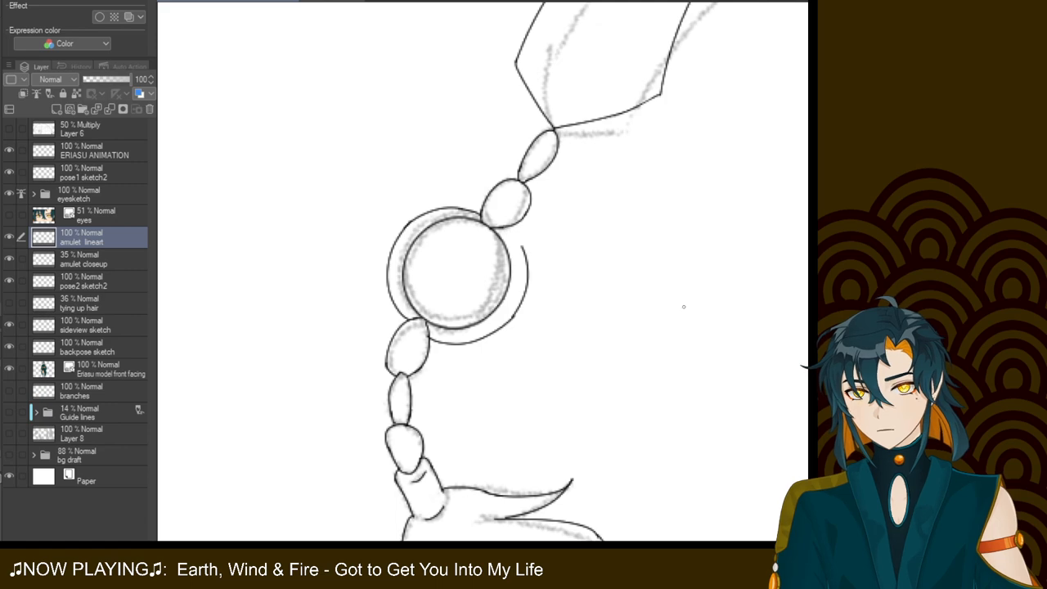
# Lasso the rim's left and top arc and move it slightly right and down, closer to the large bead
pyautogui.moveTo(790, 139)
pyautogui.mouseDown()
pyautogui.moveTo(483, 167)
pyautogui.moveTo(209, 323)
pyautogui.moveTo(162, 382)
pyautogui.moveTo(801, 245)
pyautogui.moveTo(556, 245)
pyautogui.moveTo(162, 523)
pyautogui.moveTo(234, 468)
pyautogui.moveTo(802, 131)
pyautogui.moveTo(246, 278)
pyautogui.moveTo(732, 102)
pyautogui.moveTo(732, 86)
pyautogui.mouseUp()
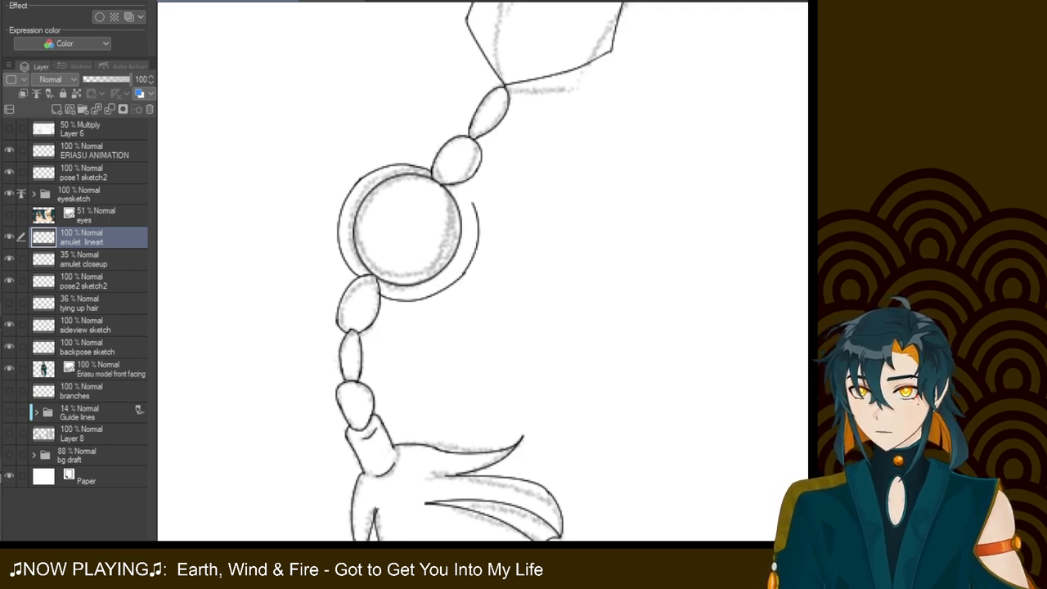
pyautogui.moveTo(354, 259); pyautogui.dragTo(352, 218)
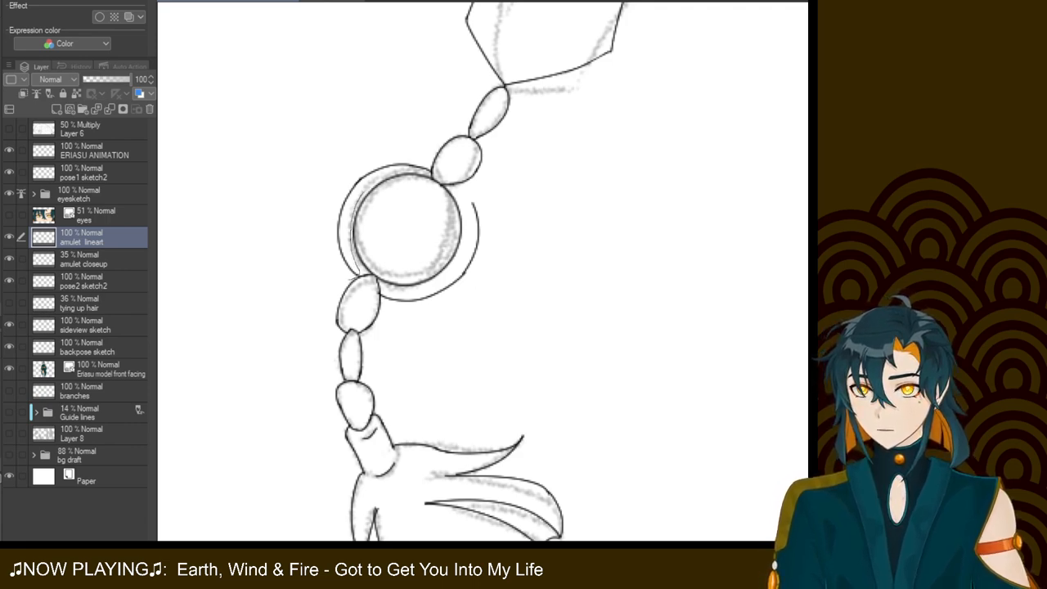
pyautogui.moveTo(430, 159)
pyautogui.mouseDown()
pyautogui.moveTo(350, 180)
pyautogui.moveTo(326, 244)
pyautogui.moveTo(350, 276)
pyautogui.mouseUp()
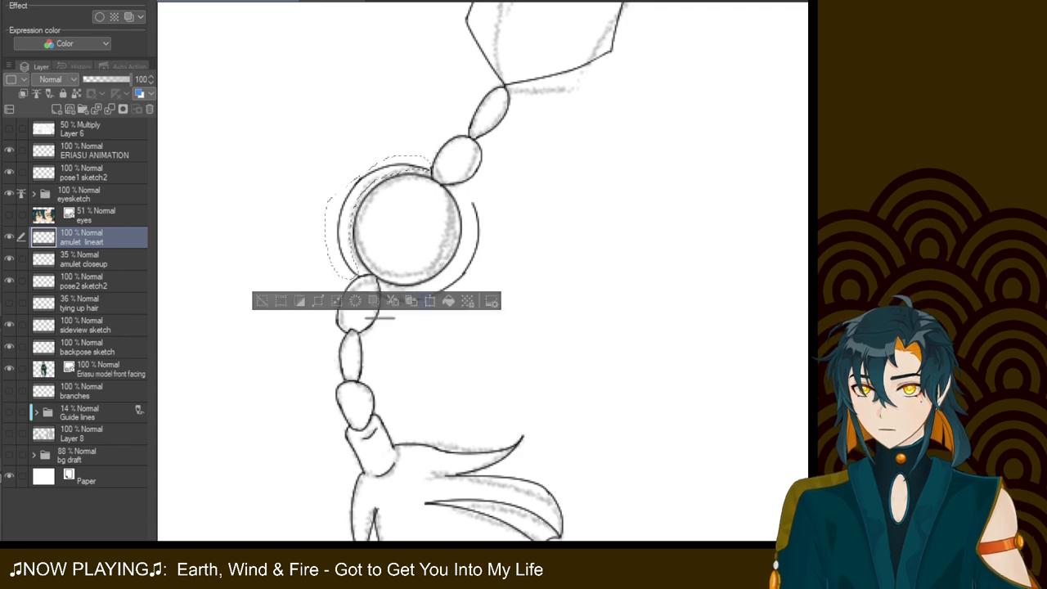
pyautogui.click(430, 301)
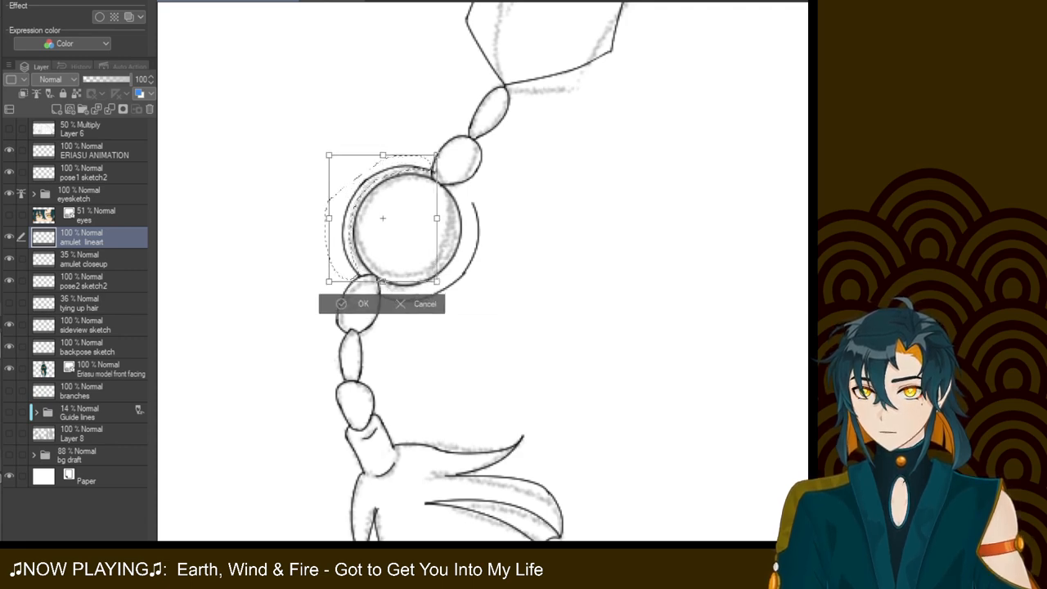
pyautogui.press('Right')
pyautogui.press('Right')
pyautogui.press('Down')
pyautogui.press('Down')
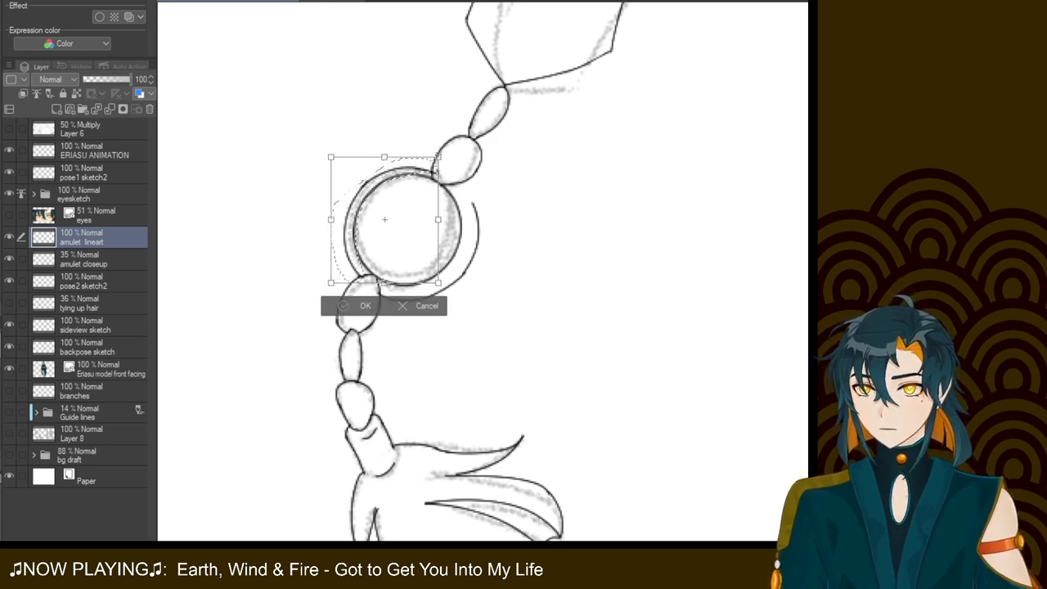
pyautogui.press('Return')
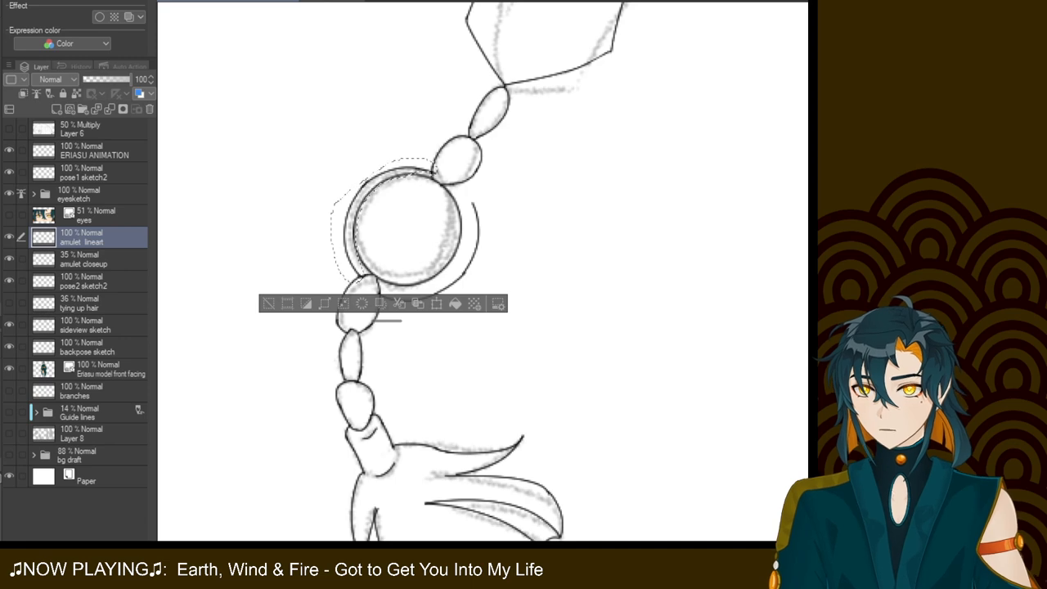
pyautogui.hotkey('ctrl', 'd')
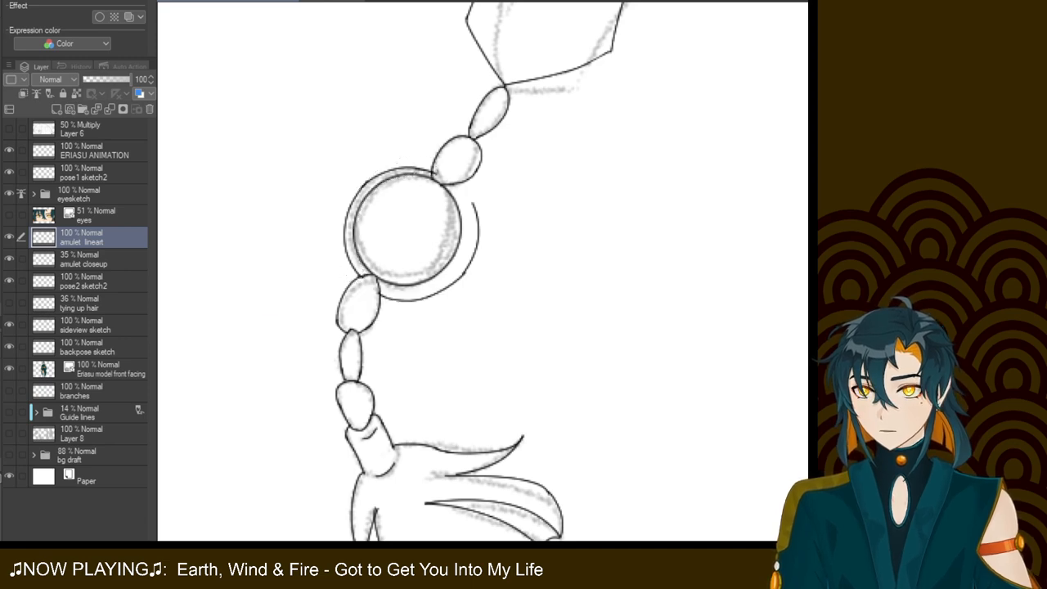
# Lasso the rim's bottom and right arc and move it slightly up, closer to the large bead
pyautogui.moveTo(382, 296)
pyautogui.mouseDown()
pyautogui.moveTo(436, 283)
pyautogui.moveTo(459, 261)
pyautogui.moveTo(466, 231)
pyautogui.mouseUp()
pyautogui.moveTo(469, 195)
pyautogui.mouseDown()
pyautogui.moveTo(495, 266)
pyautogui.moveTo(433, 328)
pyautogui.moveTo(385, 304)
pyautogui.mouseUp()
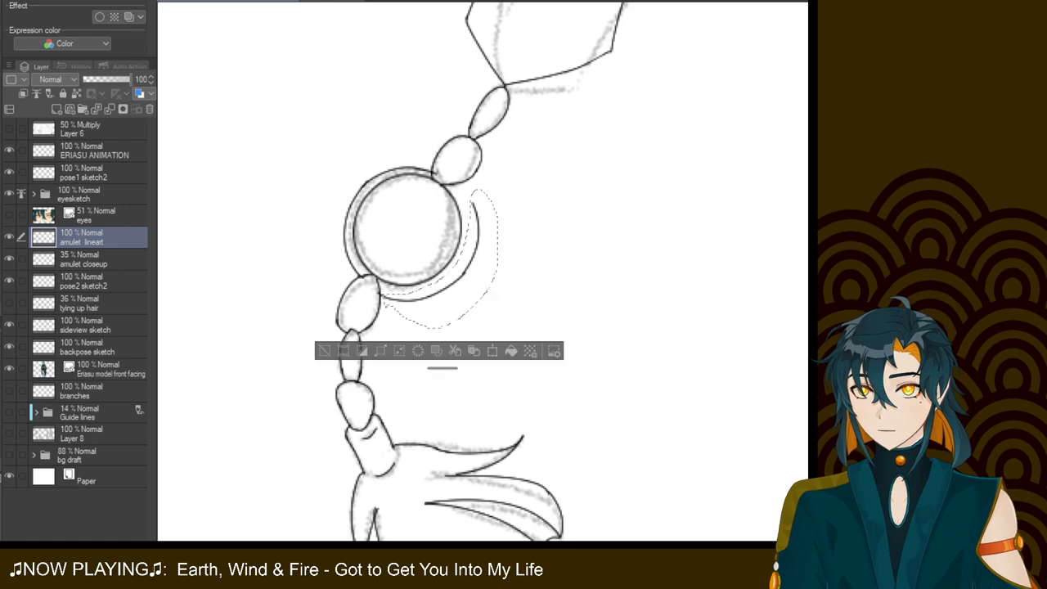
pyautogui.hotkey('ctrl', 't')
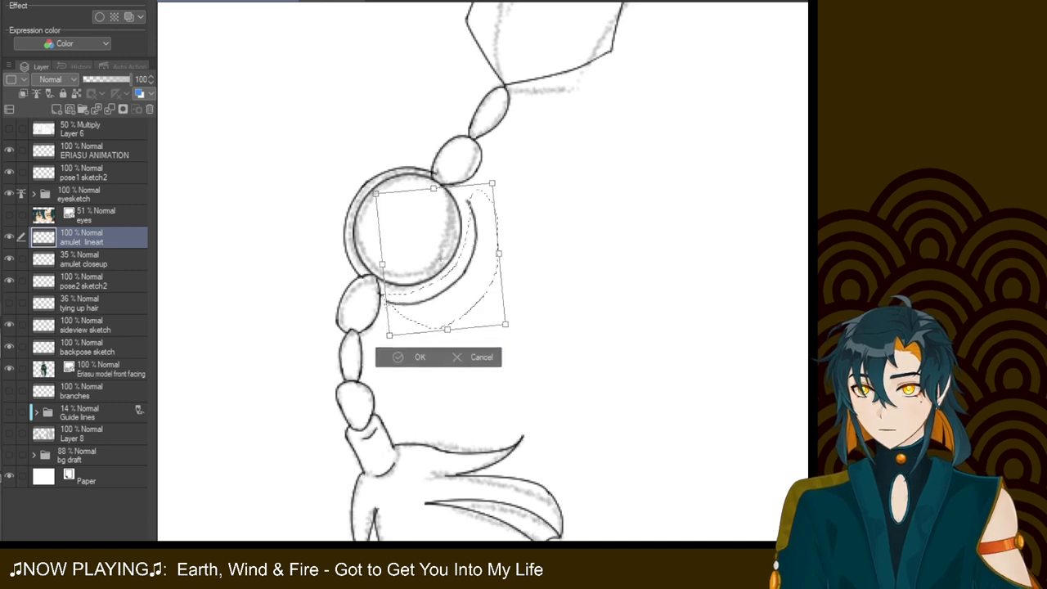
pyautogui.moveTo(440, 259); pyautogui.dragTo(439, 251)
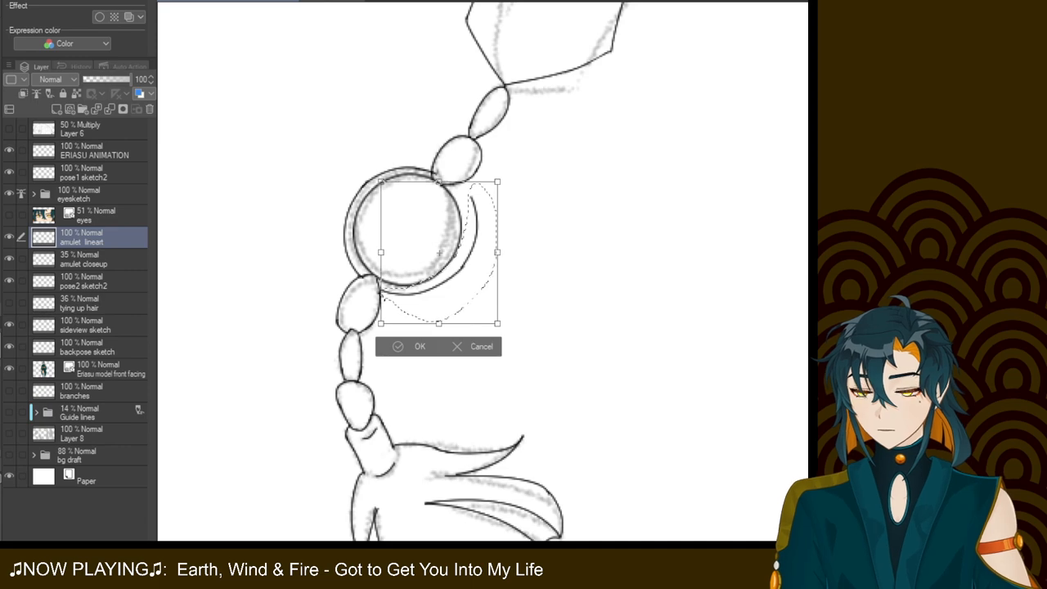
pyautogui.press('Return')
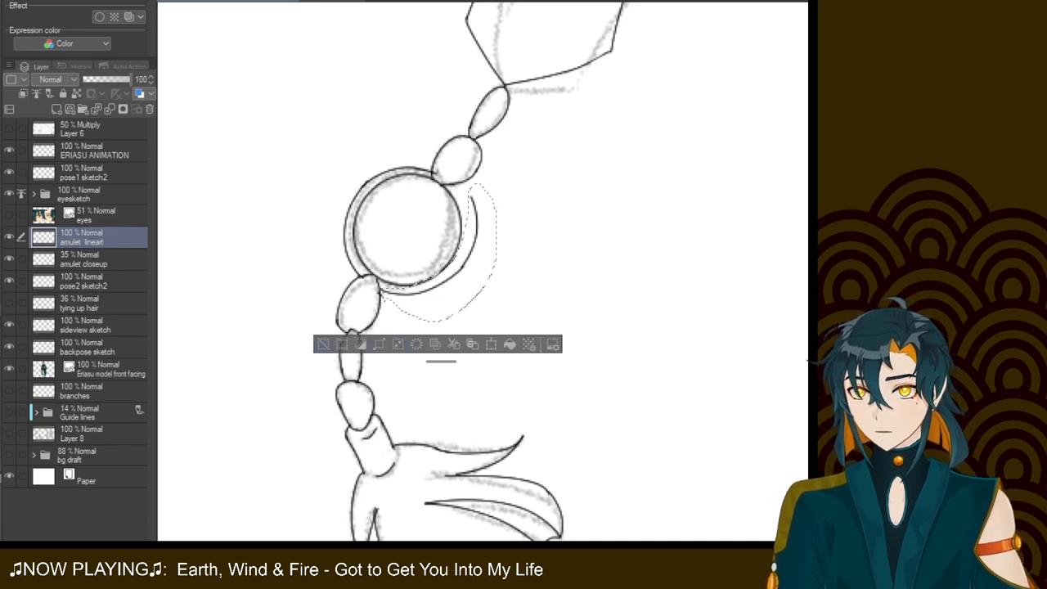
pyautogui.hotkey('ctrl', 'd')
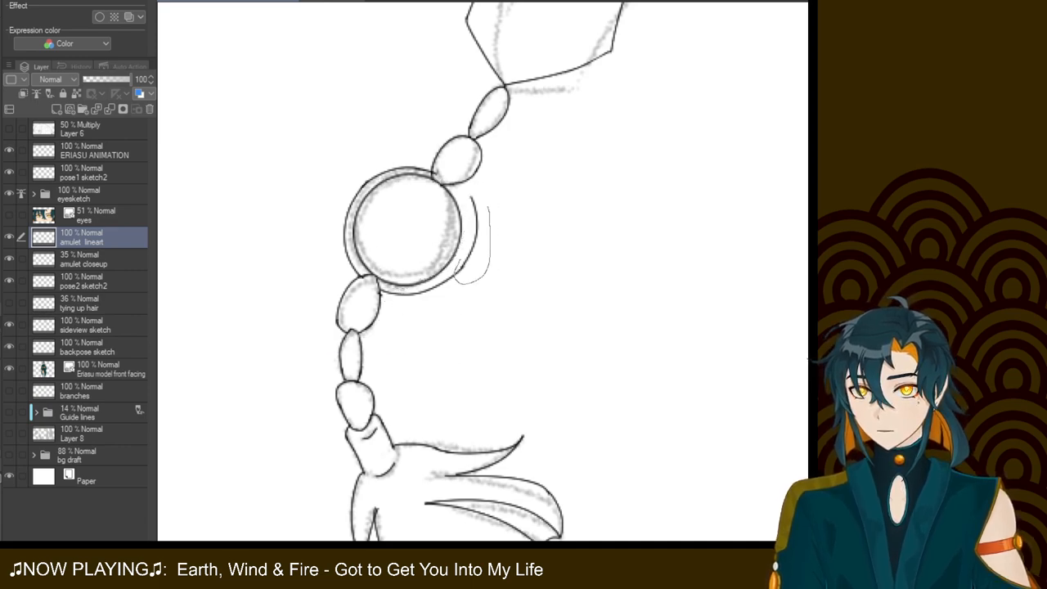
# Move the upper right portion of the rim's arc inward to even its width, and touch up the top outline of the small bead below
pyautogui.moveTo(460, 261); pyautogui.dragTo(462, 197)
pyautogui.hotkey('ctrl', 't')
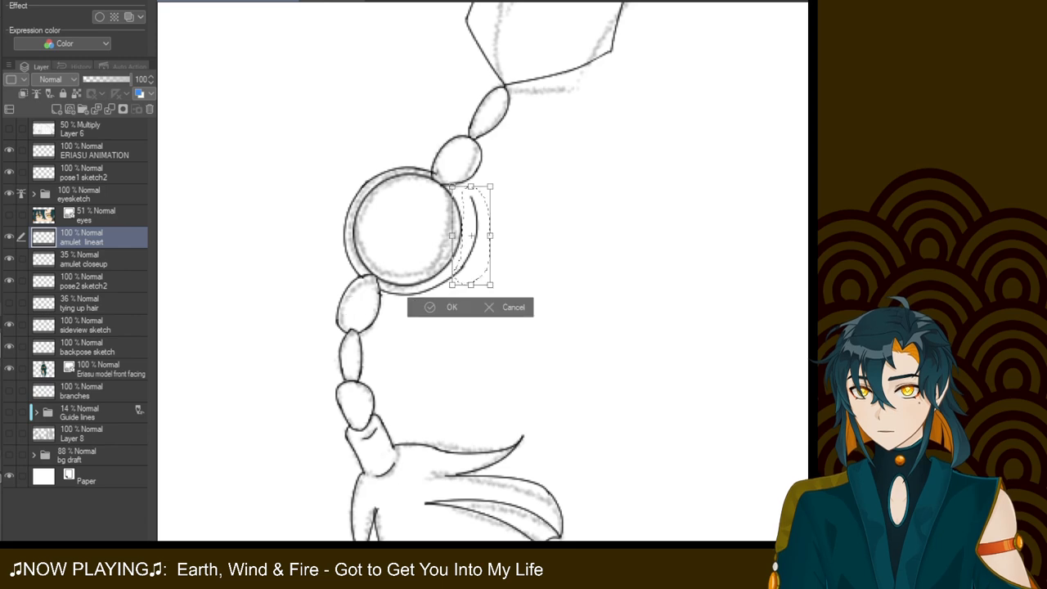
pyautogui.moveTo(471, 232); pyautogui.dragTo(466, 234)
pyautogui.press('Return')
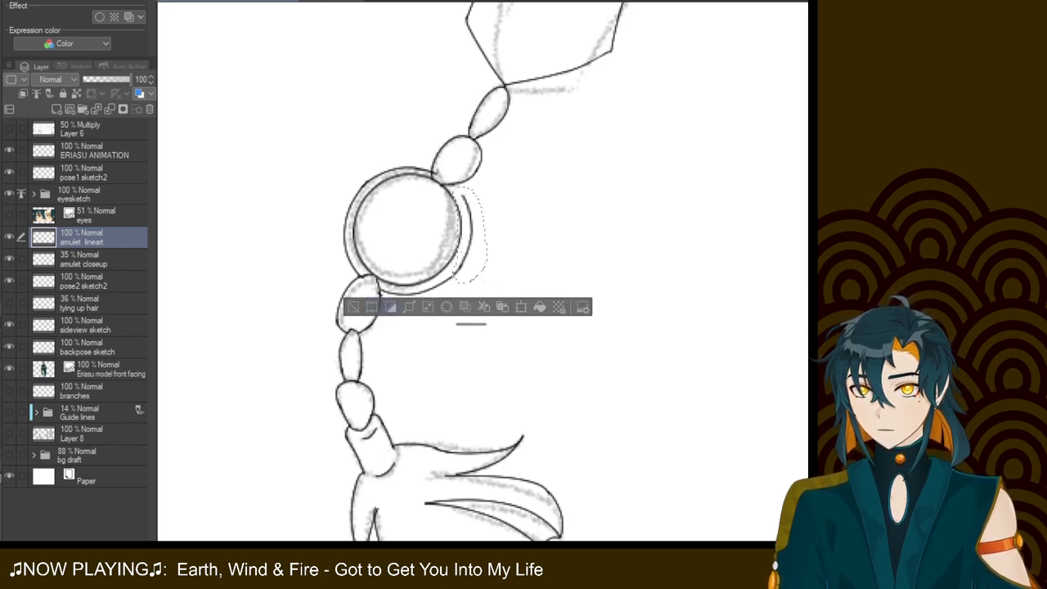
pyautogui.hotkey('ctrl', 'd')
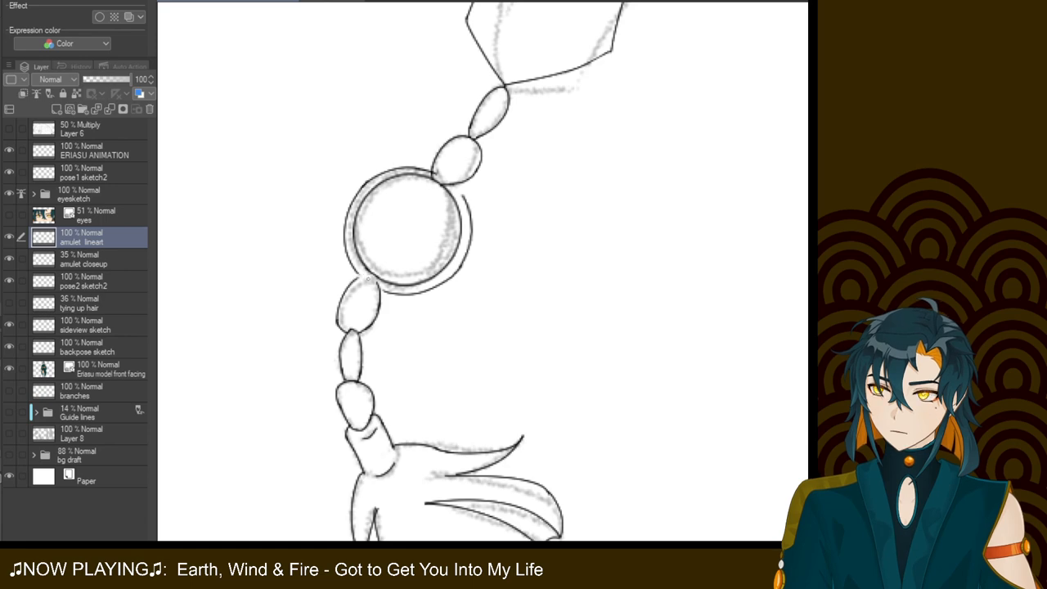
pyautogui.moveTo(366, 278); pyautogui.dragTo(351, 283)
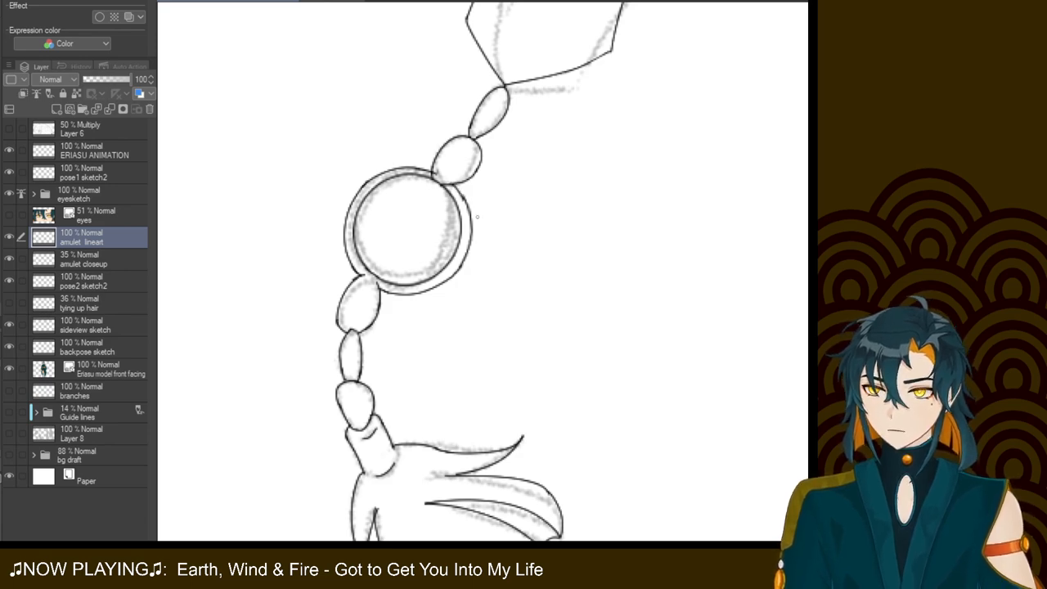
# Clean up the large bead's rim line where it meets the small bead above it
pyautogui.moveTo(453, 185); pyautogui.dragTo(467, 203)
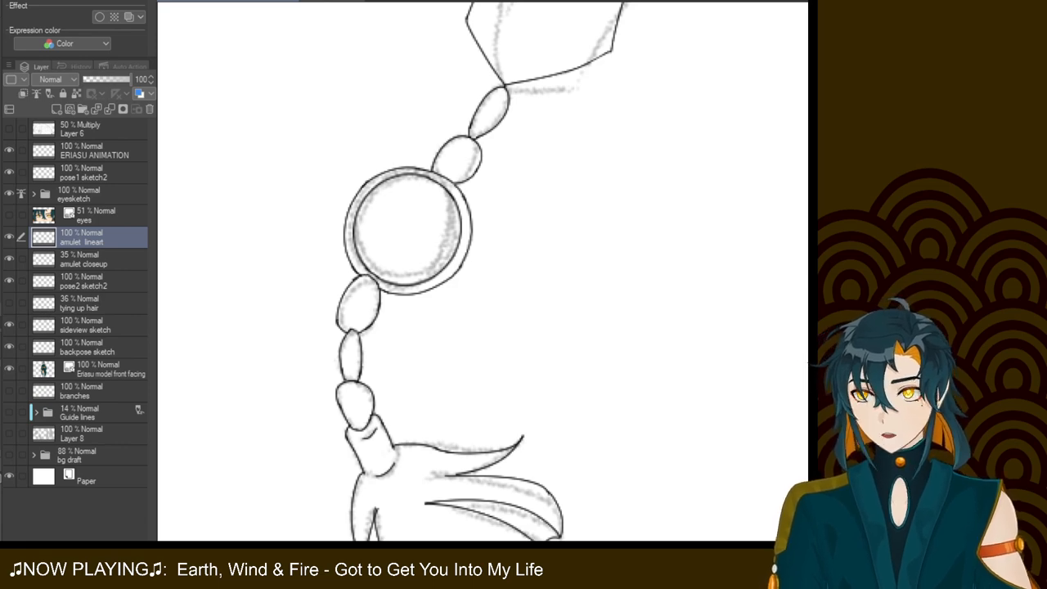
pyautogui.hotkey('ctrl', '-')
pyautogui.hotkey('ctrl', '-')
pyautogui.hotkey('ctrl', '-')
pyautogui.hotkey('ctrl', '-')
pyautogui.hotkey('ctrl', '-')
pyautogui.hotkey('ctrl', '-')
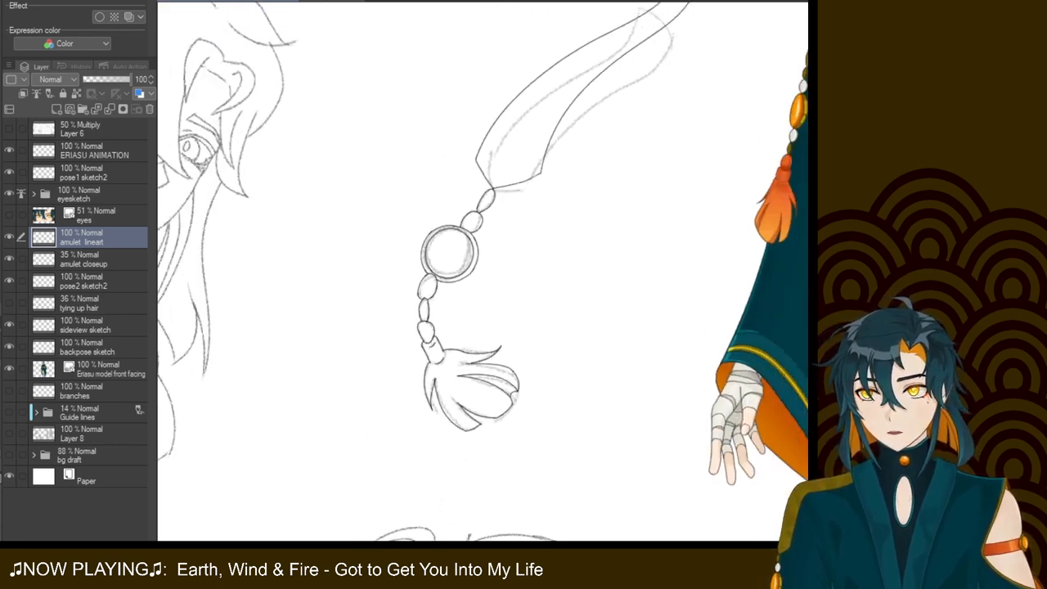
# Check the amulet's line art against the character reference and hide the amulet closeup sketch layer
pyautogui.hotkey('ctrl', '+')
pyautogui.hotkey('ctrl', '+')
pyautogui.hotkey('ctrl', '+')
pyautogui.hotkey('ctrl', '+')
pyautogui.hotkey('ctrl', '+')
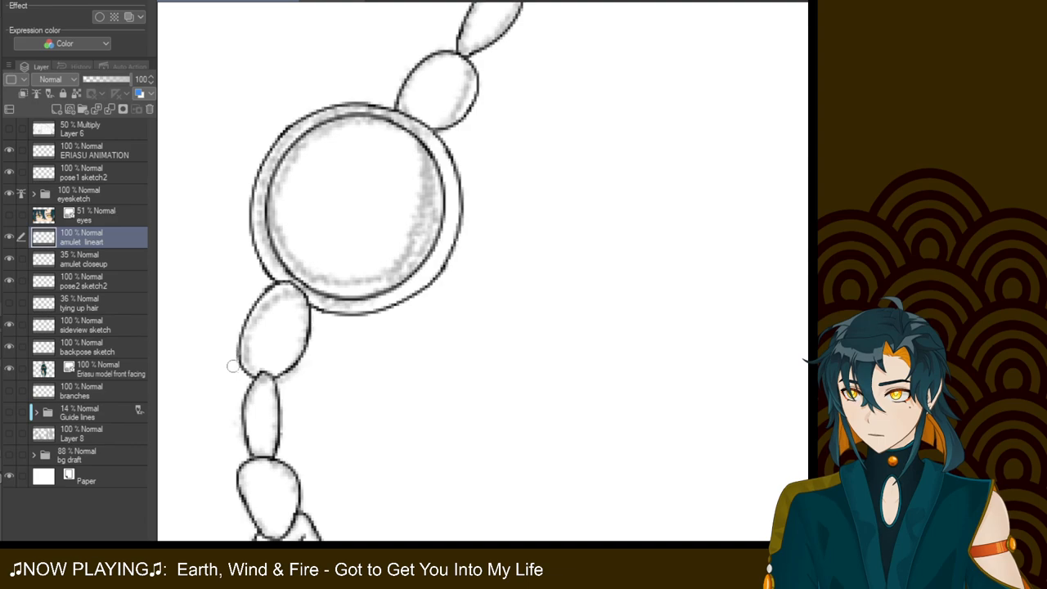
pyautogui.scroll(-10, 484, 273)
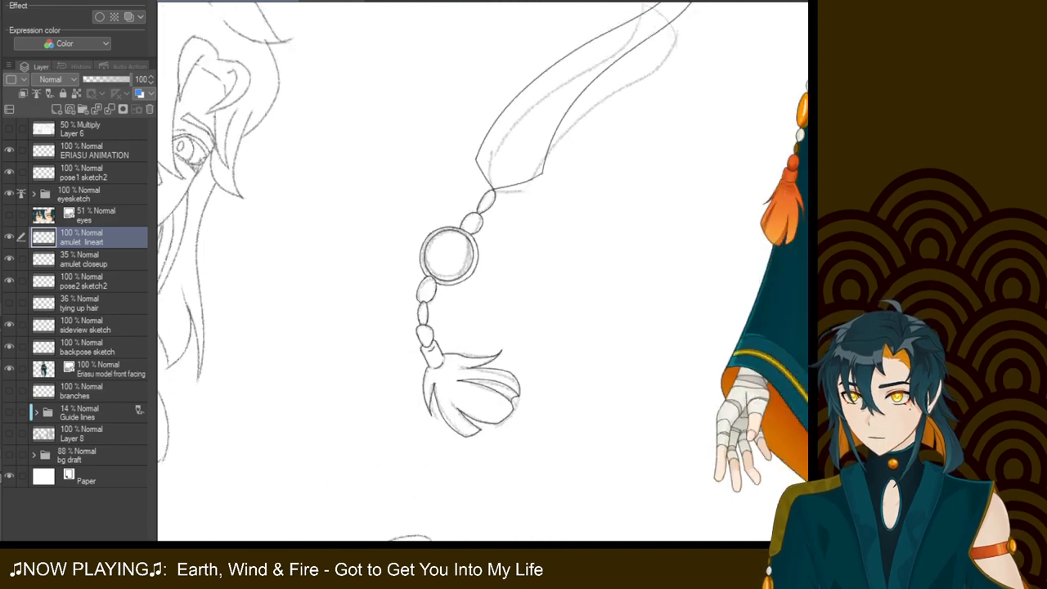
pyautogui.scroll(-6, 449, 254)
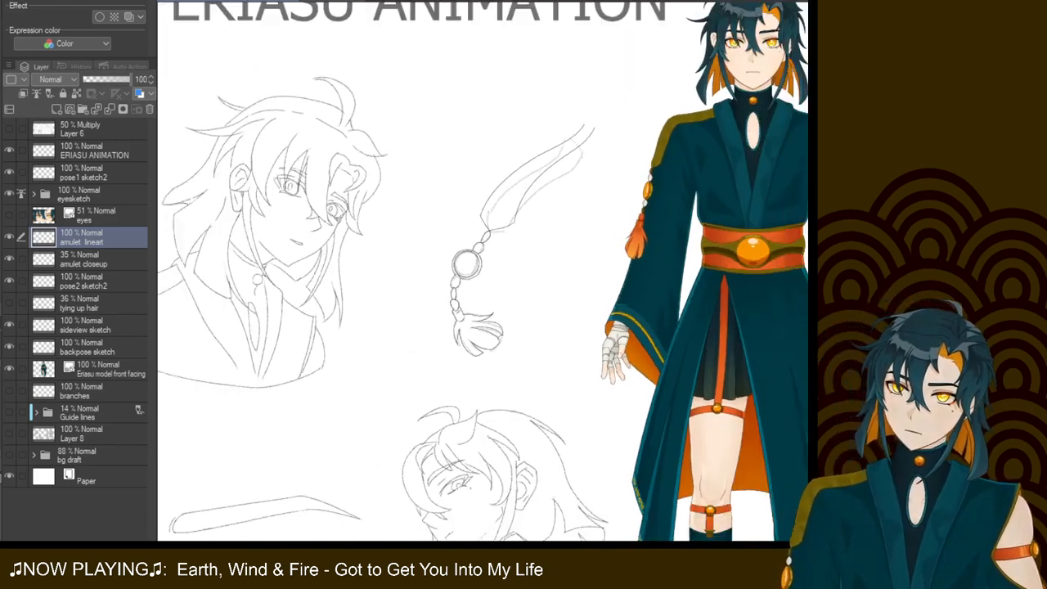
pyautogui.scroll(3, 448, 254)
pyautogui.scroll(2, 486, 276)
pyautogui.scroll(1, 455, 257)
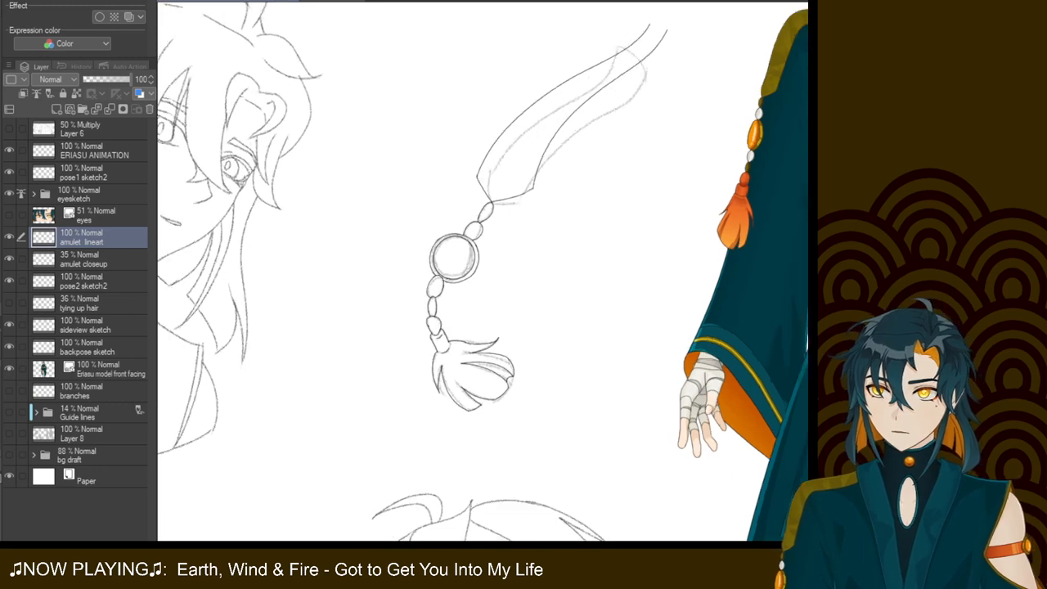
pyautogui.click(9, 259)
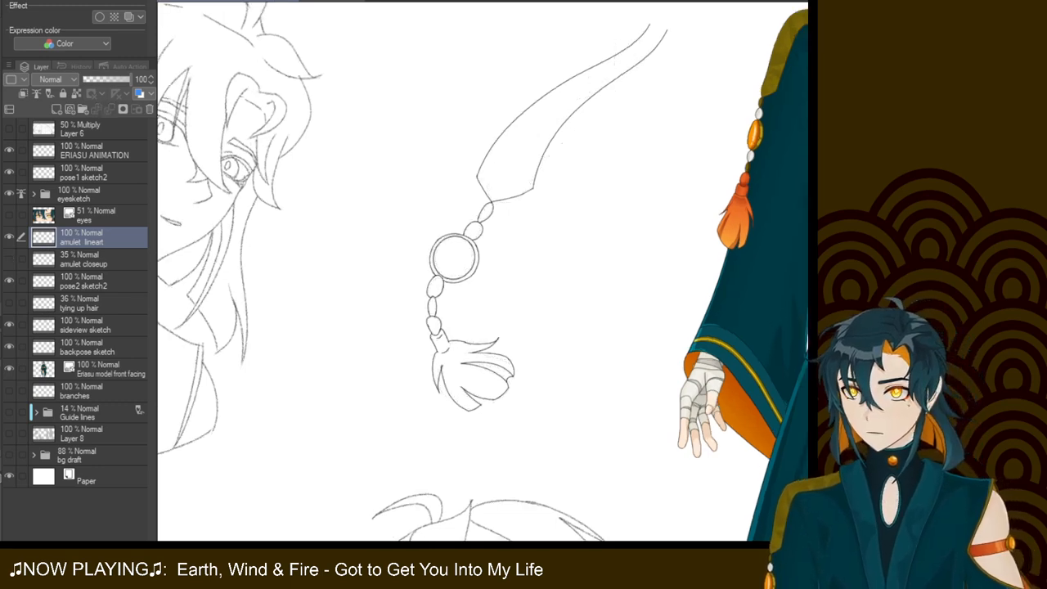
# Try to close the ribbon's open upper end with a short line between its two side lines
pyautogui.moveTo(454, 258)
pyautogui.mouseDown()
pyautogui.moveTo(281, 433)
pyautogui.moveTo(335, 454)
pyautogui.mouseUp()
pyautogui.hotkey('ctrl', '+')
pyautogui.hotkey('ctrl', '+')
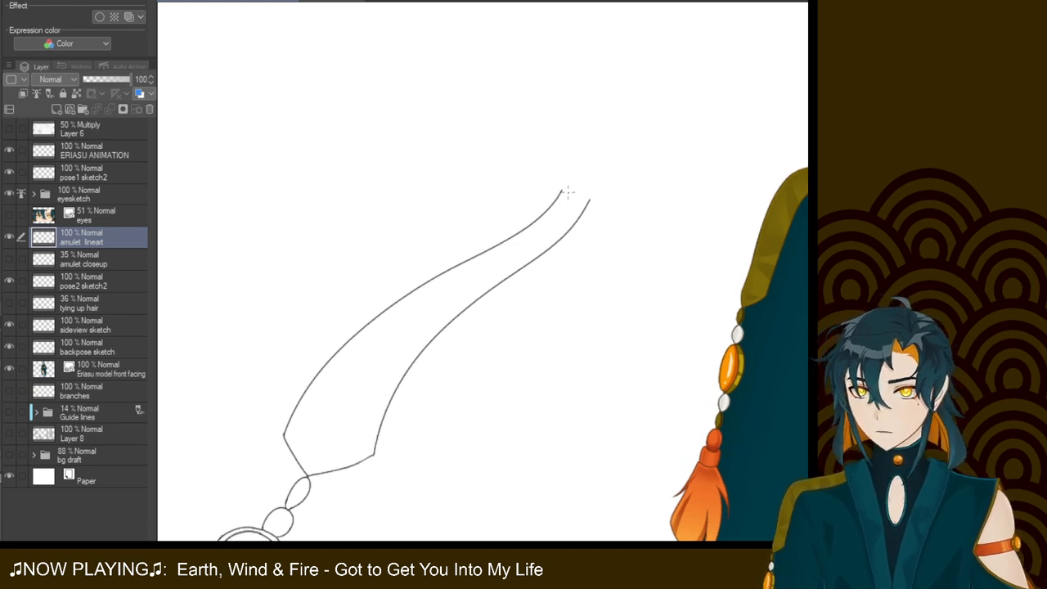
pyautogui.moveTo(561, 190); pyautogui.dragTo(589, 200)
pyautogui.hotkey('ctrl', 'z')
pyautogui.hotkey('ctrl', 'z')
pyautogui.hotkey('ctrl', 'z')
# Close the ribbon's upper end with a short wavy edge that joins both side lines at rounded corners
pyautogui.hotkey('ctrl', '+')
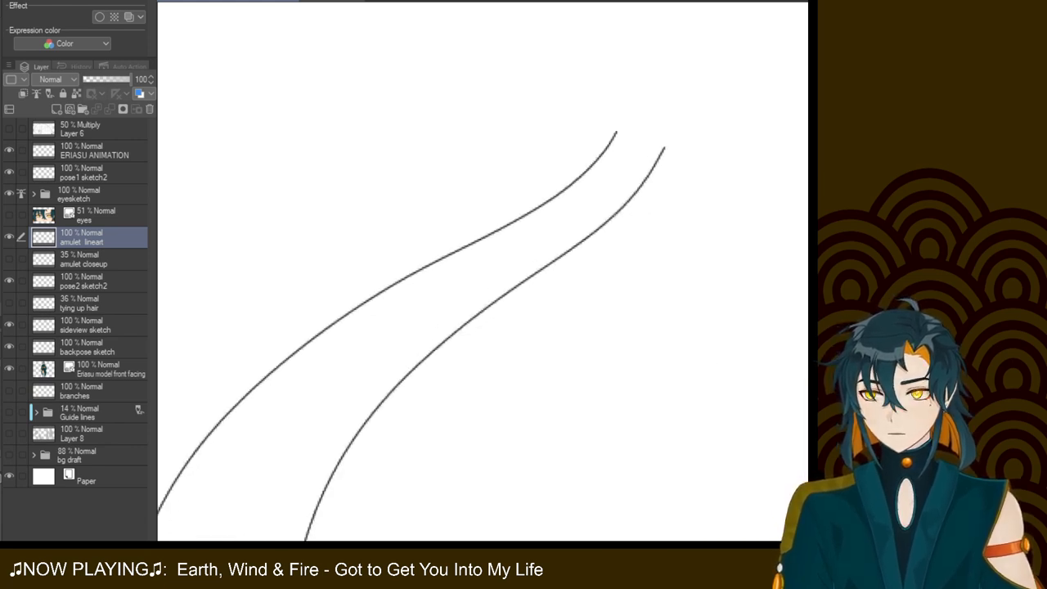
pyautogui.moveTo(491, 131); pyautogui.dragTo(424, 146)
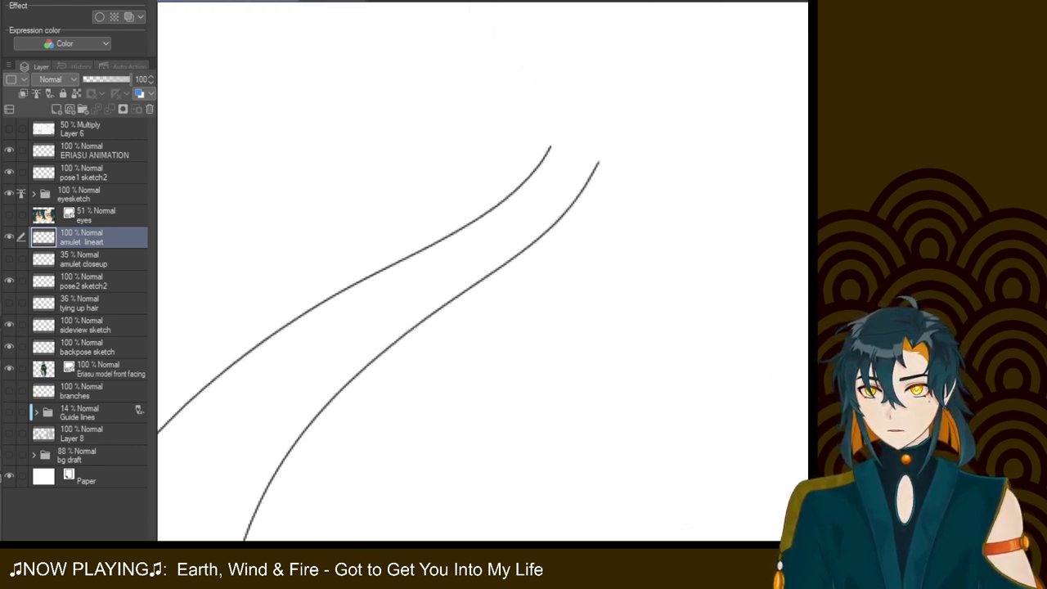
pyautogui.moveTo(549, 148); pyautogui.dragTo(601, 163)
pyautogui.hotkey('ctrl', 'z')
pyautogui.hotkey('ctrl', 'z')
pyautogui.hotkey('ctrl', 'z')
pyautogui.hotkey('ctrl', 'z')
pyautogui.hotkey('ctrl', 'z')
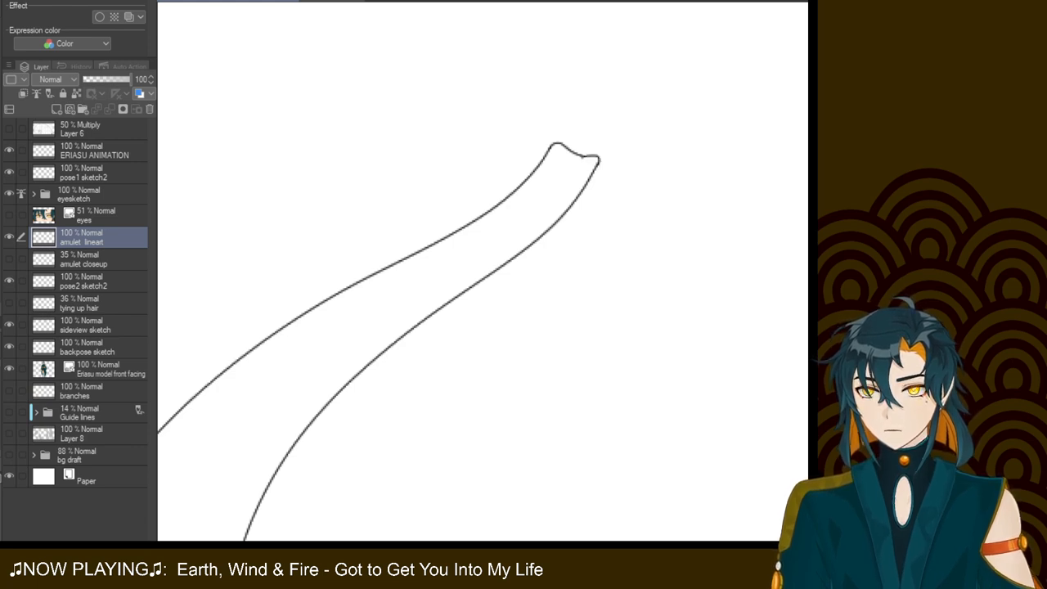
# Try to draw a parallel thickness line just outside the lower left edge of the ribbon's pointed tip
pyautogui.scroll(-6, 480, 283)
pyautogui.scroll(-4, 479, 284)
pyautogui.moveTo(479, 283)
pyautogui.mouseDown()
pyautogui.moveTo(539, 179)
pyautogui.moveTo(526, 196)
pyautogui.moveTo(540, 204)
pyautogui.mouseUp()
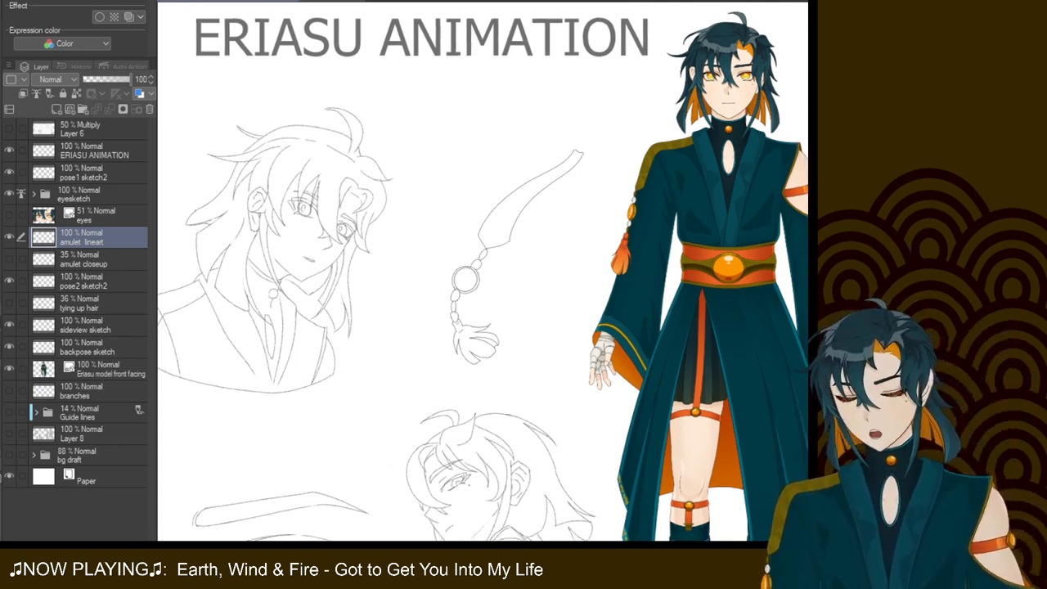
pyautogui.scroll(6, 489, 262)
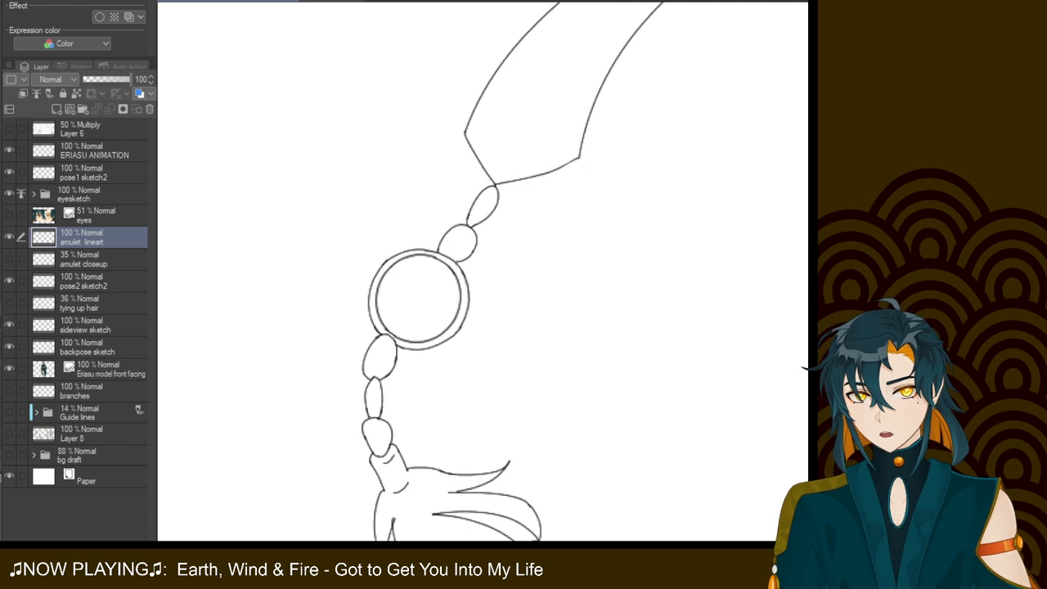
pyautogui.moveTo(880, 113); pyautogui.dragTo(800, 249)
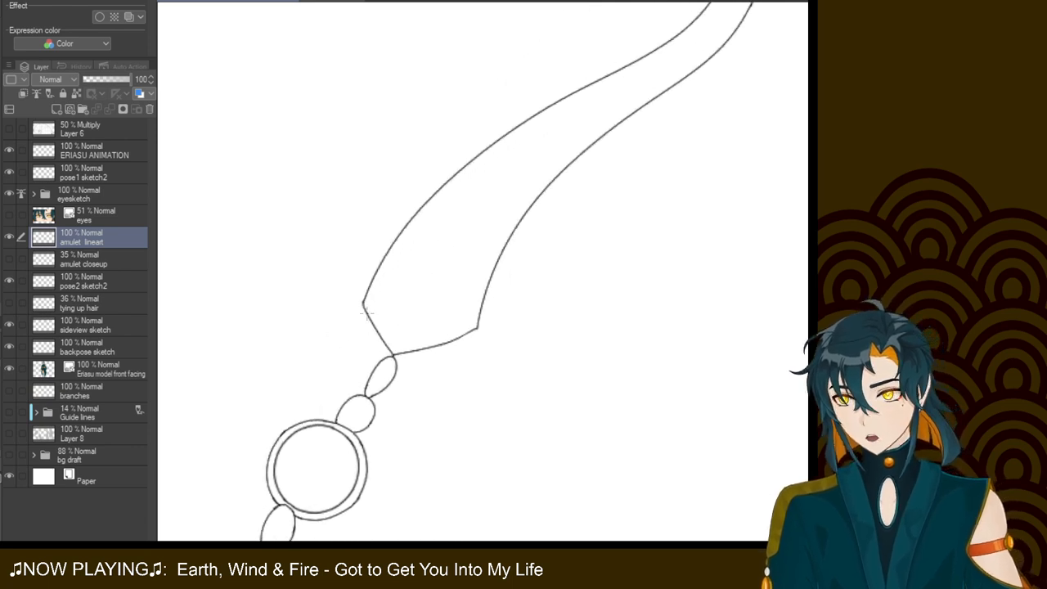
pyautogui.moveTo(362, 305); pyautogui.dragTo(381, 347)
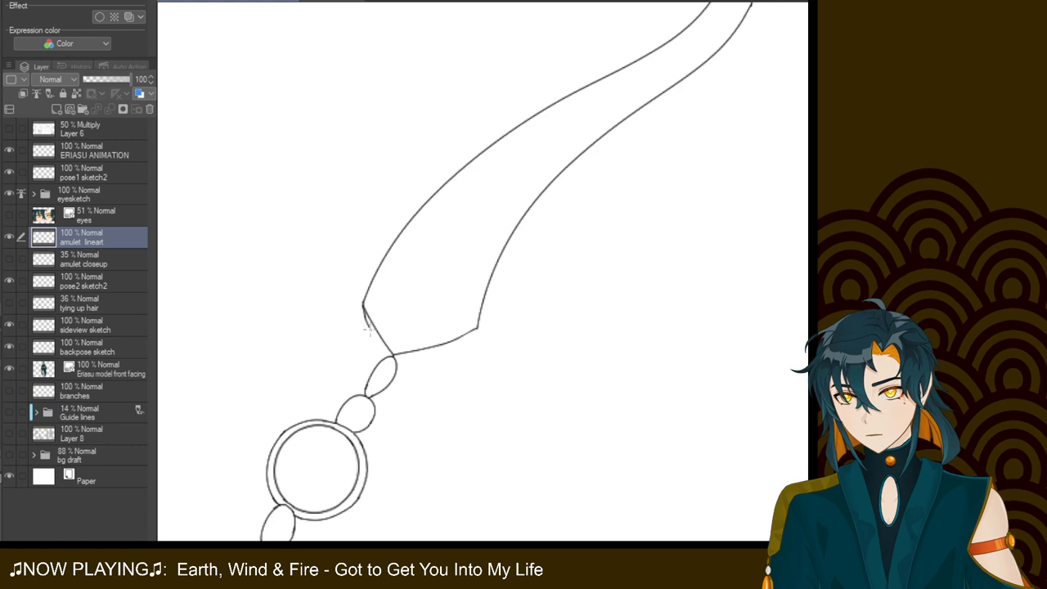
pyautogui.moveTo(365, 316); pyautogui.dragTo(388, 354)
pyautogui.hotkey('ctrl', 'z')
pyautogui.moveTo(364, 306); pyautogui.dragTo(384, 352)
pyautogui.hotkey('ctrl', 'z')
pyautogui.moveTo(363, 306)
pyautogui.mouseDown()
pyautogui.moveTo(383, 351)
pyautogui.moveTo(381, 343)
pyautogui.mouseUp()
pyautogui.hotkey('ctrl', 'z')
pyautogui.moveTo(363, 307); pyautogui.dragTo(390, 355)
pyautogui.hotkey('ctrl', 'z')
pyautogui.moveTo(364, 307); pyautogui.dragTo(389, 352)
pyautogui.hotkey('ctrl', 'z')
pyautogui.moveTo(364, 310); pyautogui.dragTo(390, 358)
pyautogui.hotkey('ctrl', 'z')
# Draw thin thickness lines just outside the lower left and lower right edges of the ribbon's pointed tip
pyautogui.moveTo(365, 309); pyautogui.dragTo(392, 357)
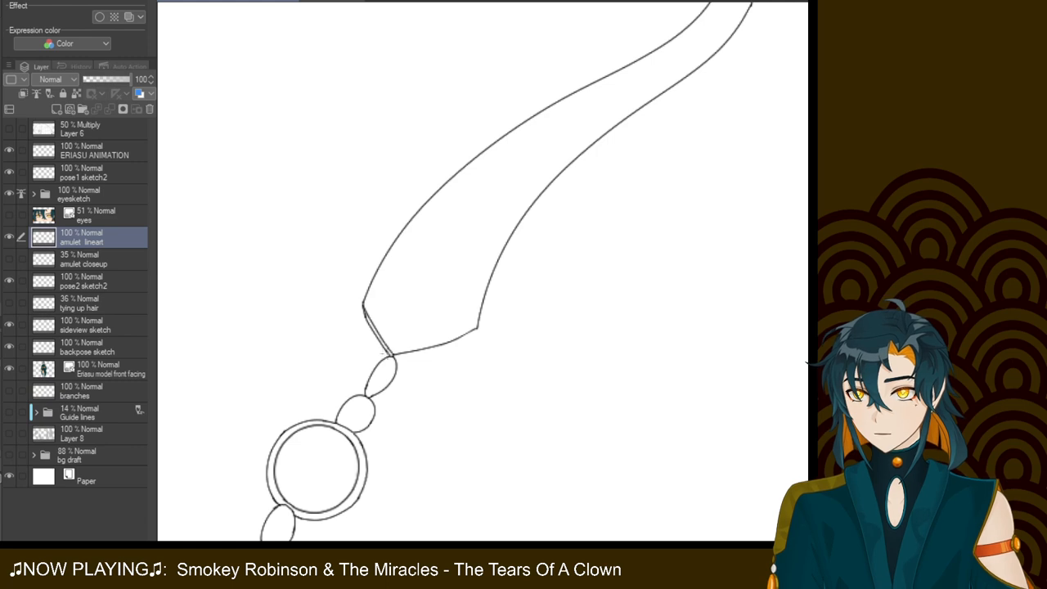
pyautogui.moveTo(394, 355)
pyautogui.mouseDown()
pyautogui.moveTo(447, 342)
pyautogui.moveTo(381, 355)
pyautogui.mouseUp()
pyautogui.hotkey('ctrl', 'z')
pyautogui.hotkey('ctrl', 'z')
pyautogui.moveTo(476, 337); pyautogui.dragTo(399, 357)
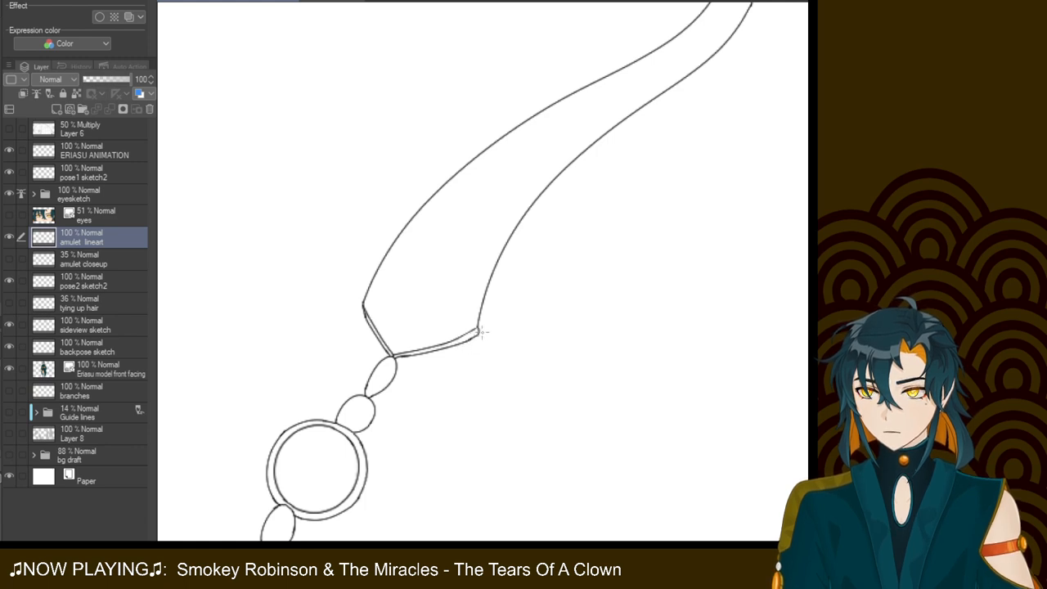
# Draw a parallel thickness line from the ribbon's lower right corner up the lower part of its right side
pyautogui.moveTo(480, 329); pyautogui.dragTo(510, 241)
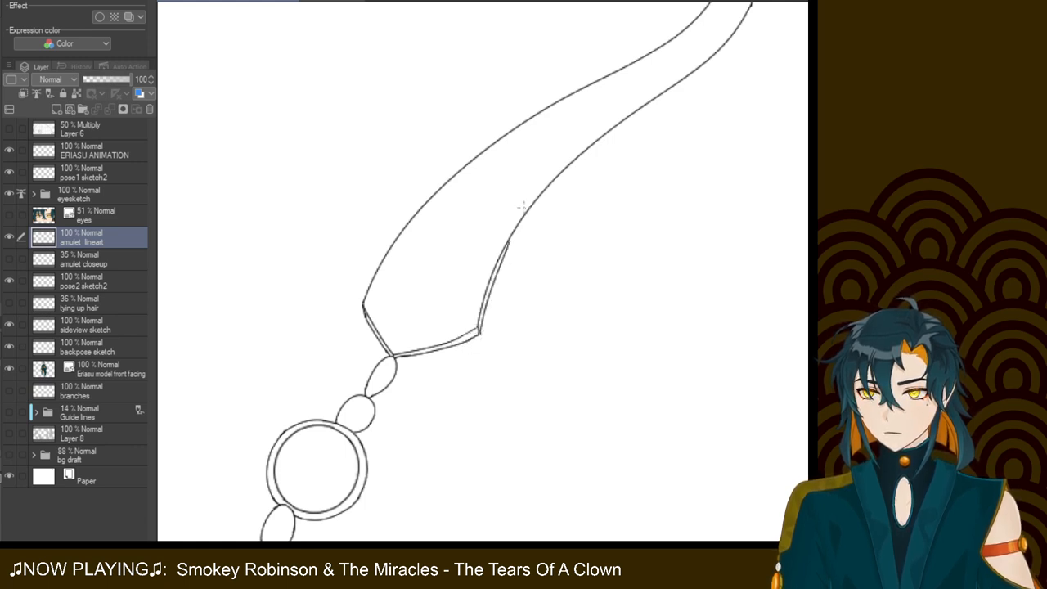
pyautogui.hotkey('ctrl', 'z')
pyautogui.moveTo(480, 330); pyautogui.dragTo(511, 246)
pyautogui.hotkey('ctrl', 'z')
pyautogui.moveTo(480, 330)
pyautogui.mouseDown()
pyautogui.moveTo(495, 269)
pyautogui.moveTo(509, 243)
pyautogui.mouseUp()
pyautogui.hotkey('ctrl', 'z')
pyautogui.moveTo(480, 330); pyautogui.dragTo(519, 239)
pyautogui.hotkey('ctrl', 'z')
pyautogui.moveTo(480, 330); pyautogui.dragTo(521, 232)
pyautogui.hotkey('ctrl', 'z')
pyautogui.moveTo(479, 330)
pyautogui.mouseDown()
pyautogui.moveTo(495, 275)
pyautogui.moveTo(529, 210)
pyautogui.mouseUp()
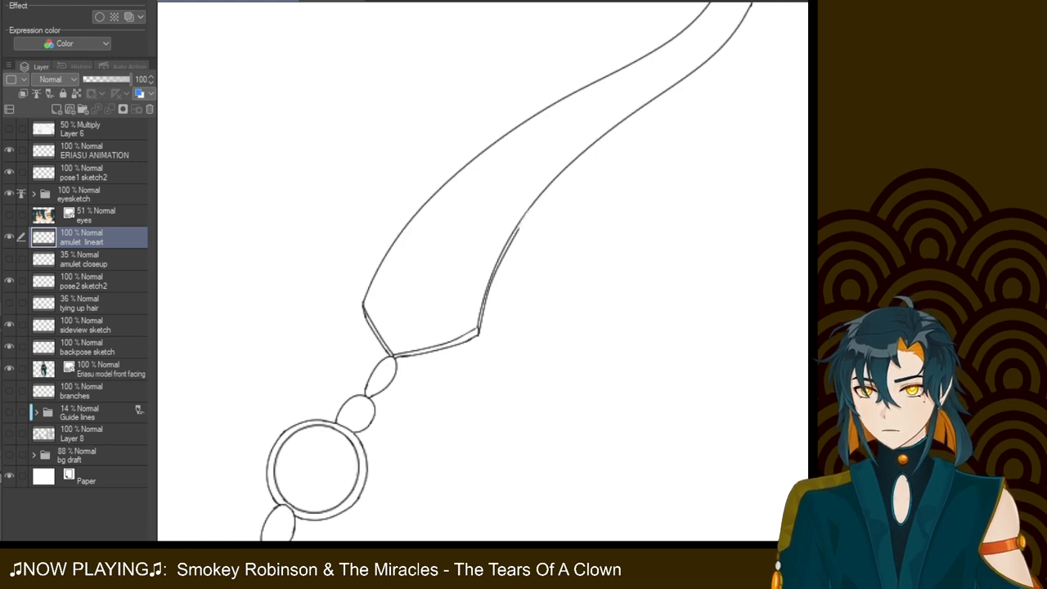
# Try to extend the right side's thickness line from its upper end to about the middle of the ribbon
pyautogui.moveTo(524, 246)
pyautogui.mouseDown()
pyautogui.moveTo(523, 270)
pyautogui.moveTo(399, 303)
pyautogui.mouseUp()
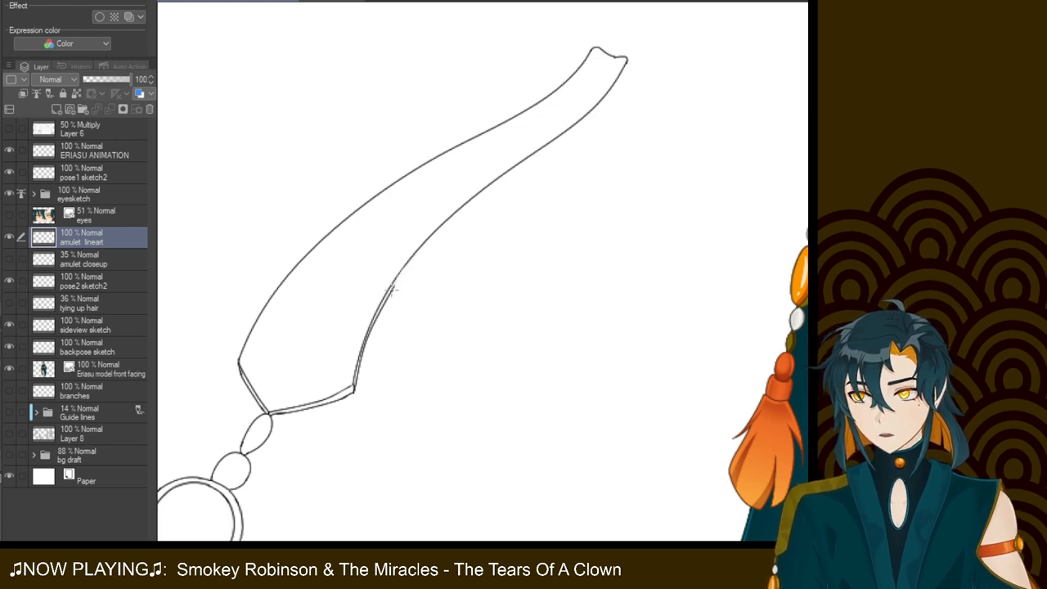
pyautogui.moveTo(391, 292); pyautogui.dragTo(494, 193)
pyautogui.hotkey('ctrl', 'z')
pyautogui.moveTo(388, 296); pyautogui.dragTo(490, 199)
pyautogui.hotkey('ctrl', 'z')
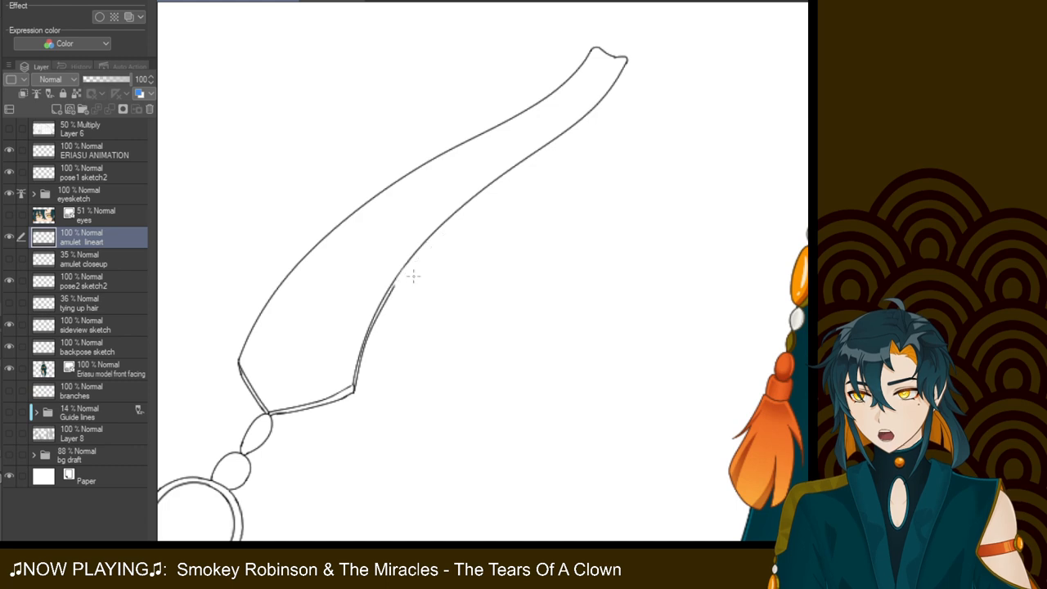
pyautogui.moveTo(394, 289); pyautogui.dragTo(491, 199)
pyautogui.hotkey('ctrl', 'z')
pyautogui.moveTo(391, 290); pyautogui.dragTo(490, 204)
pyautogui.hotkey('ctrl', 'z')
pyautogui.moveTo(391, 291); pyautogui.dragTo(490, 199)
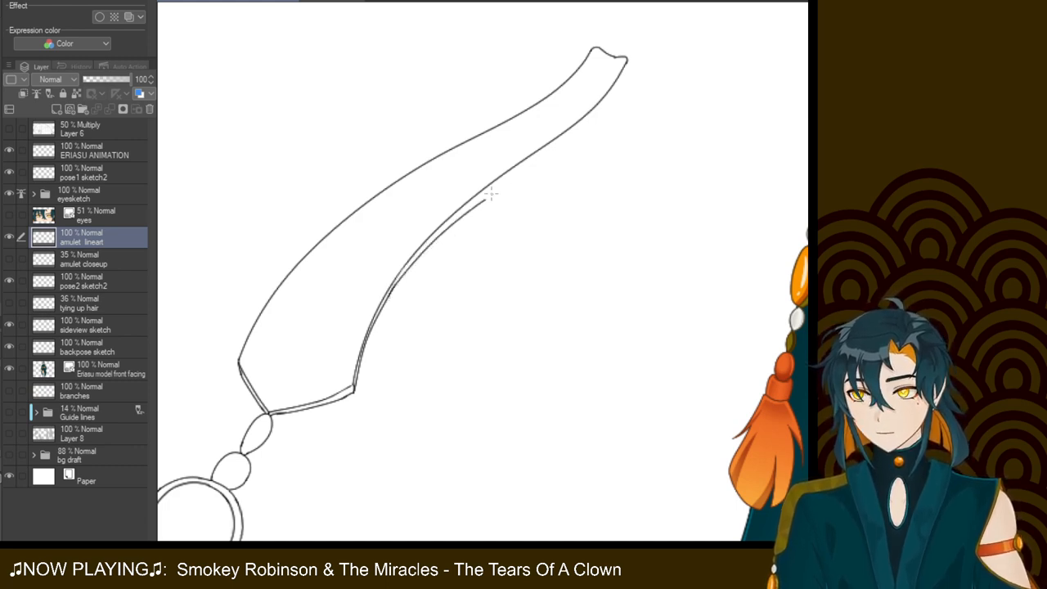
pyautogui.hotkey('ctrl', 'z')
pyautogui.moveTo(394, 291); pyautogui.dragTo(487, 199)
pyautogui.hotkey('ctrl', 'z')
pyautogui.moveTo(391, 293); pyautogui.dragTo(491, 194)
pyautogui.hotkey('ctrl', 'z')
pyautogui.moveTo(391, 293); pyautogui.dragTo(501, 186)
pyautogui.hotkey('ctrl', 'z')
pyautogui.moveTo(391, 291); pyautogui.dragTo(498, 186)
pyautogui.hotkey('ctrl', 'z')
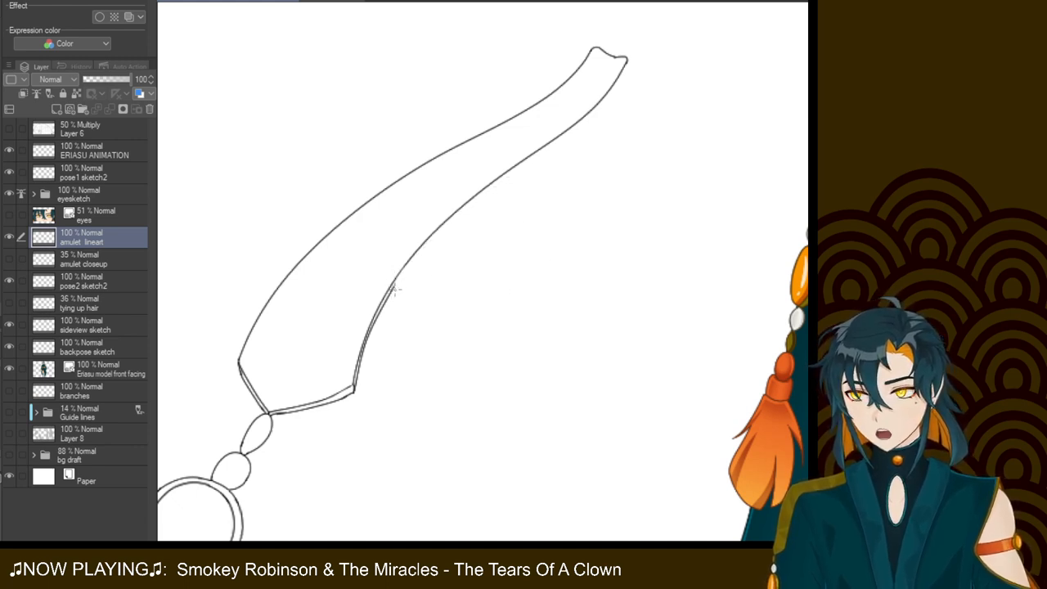
# Retry the thickness line along the ribbon's middle right side with longer strokes and different starting points
pyautogui.moveTo(393, 291); pyautogui.dragTo(503, 192)
pyautogui.hotkey('ctrl', 'z')
pyautogui.hotkey('ctrl', 'y')
pyautogui.hotkey('ctrl', 'z')
pyautogui.moveTo(393, 288); pyautogui.dragTo(509, 182)
pyautogui.hotkey('ctrl', 'z')
pyautogui.moveTo(390, 287); pyautogui.dragTo(512, 168)
pyautogui.hotkey('ctrl', 'z')
pyautogui.moveTo(551, 135); pyautogui.dragTo(393, 287)
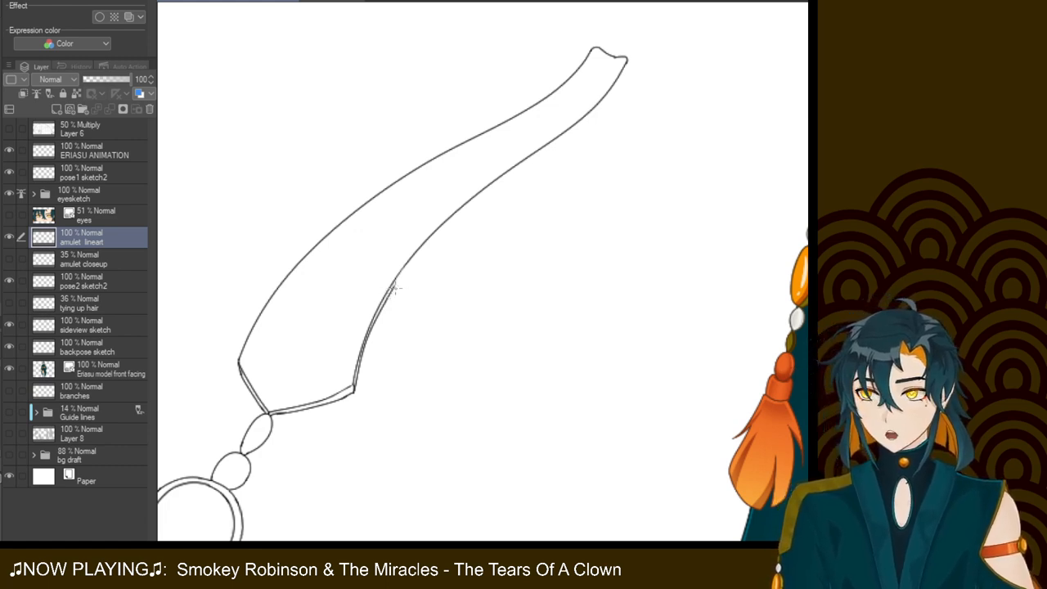
pyautogui.moveTo(417, 260); pyautogui.dragTo(481, 208)
pyautogui.hotkey('ctrl', 'z')
pyautogui.moveTo(399, 275); pyautogui.dragTo(499, 195)
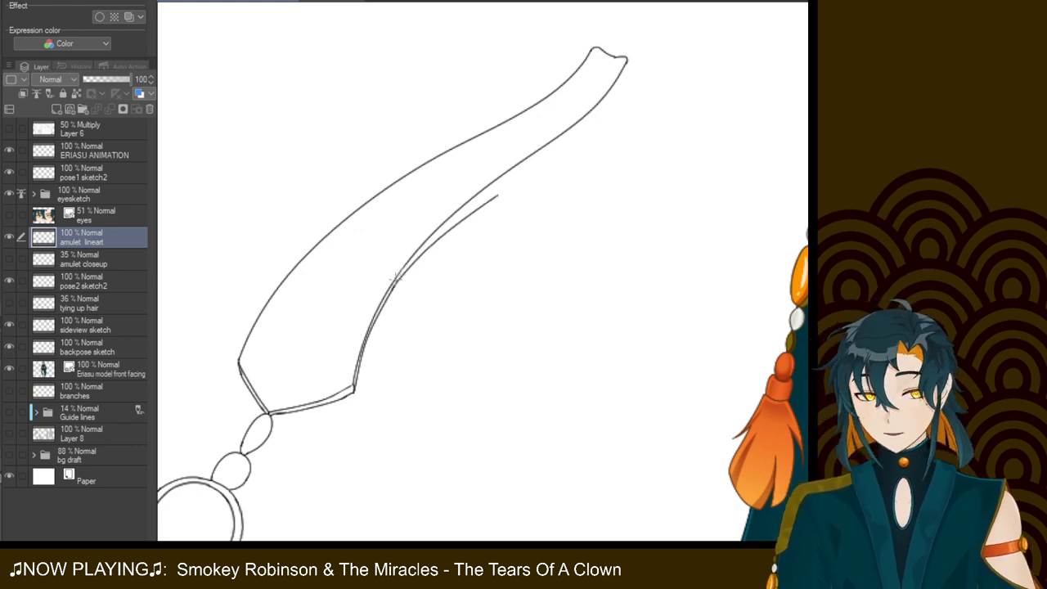
pyautogui.hotkey('ctrl', 'z')
pyautogui.moveTo(404, 273); pyautogui.dragTo(515, 177)
pyautogui.hotkey('ctrl', 'z')
pyautogui.moveTo(393, 291); pyautogui.dragTo(504, 185)
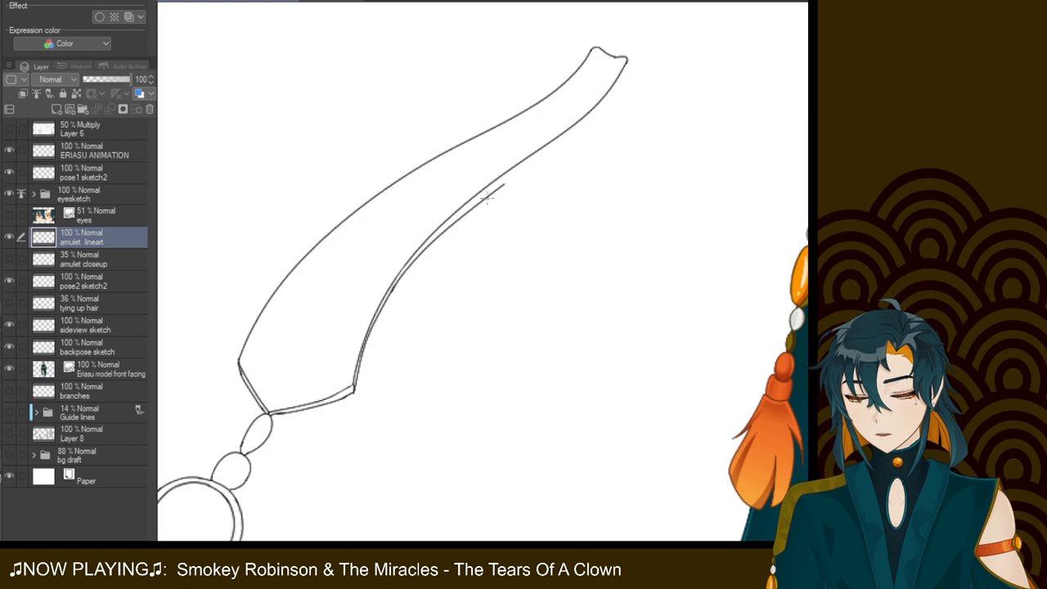
pyautogui.hotkey('ctrl', 'z')
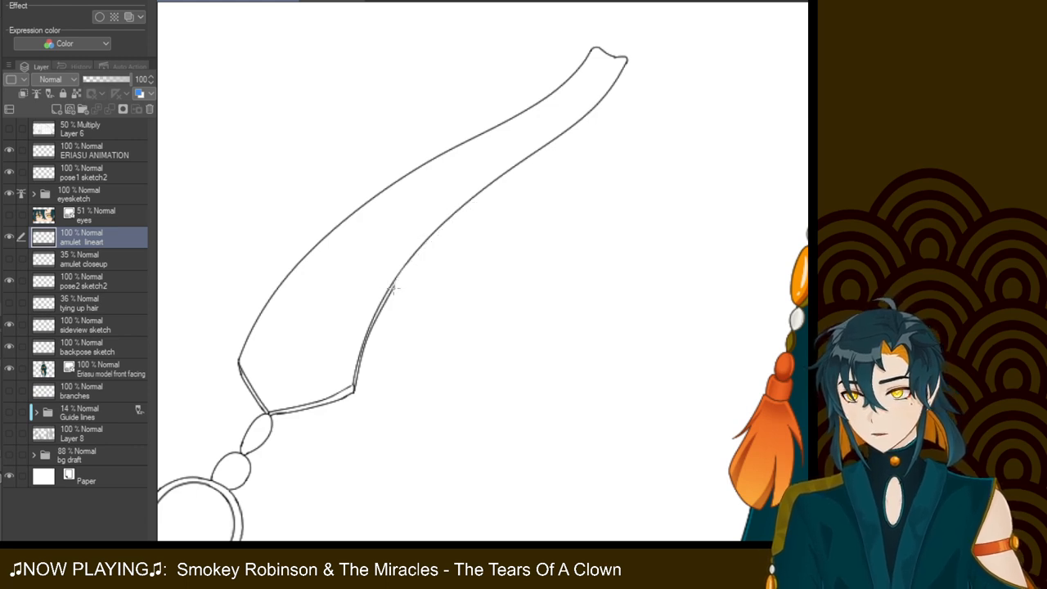
# Extend the thickness line up the ribbon's right side with one long stroke and trim back its upper part
pyautogui.moveTo(392, 288); pyautogui.dragTo(607, 106)
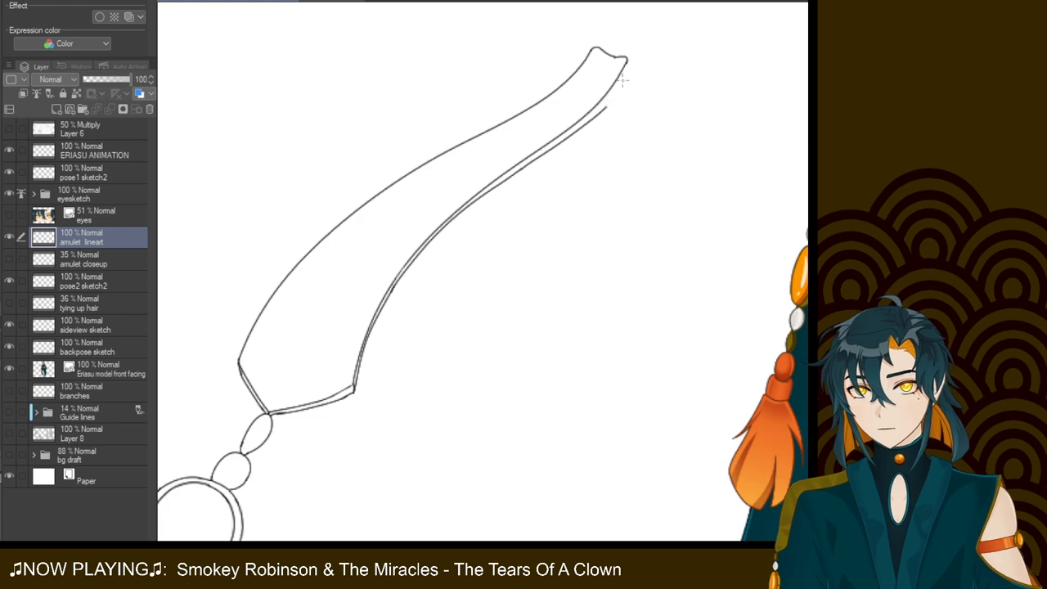
pyautogui.moveTo(793, 68); pyautogui.dragTo(714, 195)
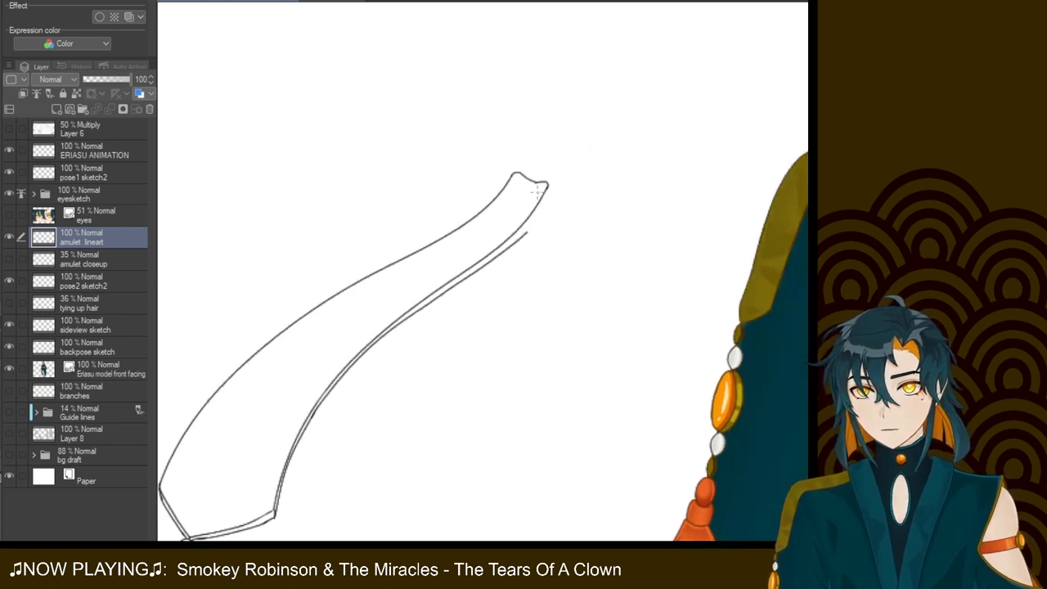
pyautogui.hotkey('ctrl', 'z')
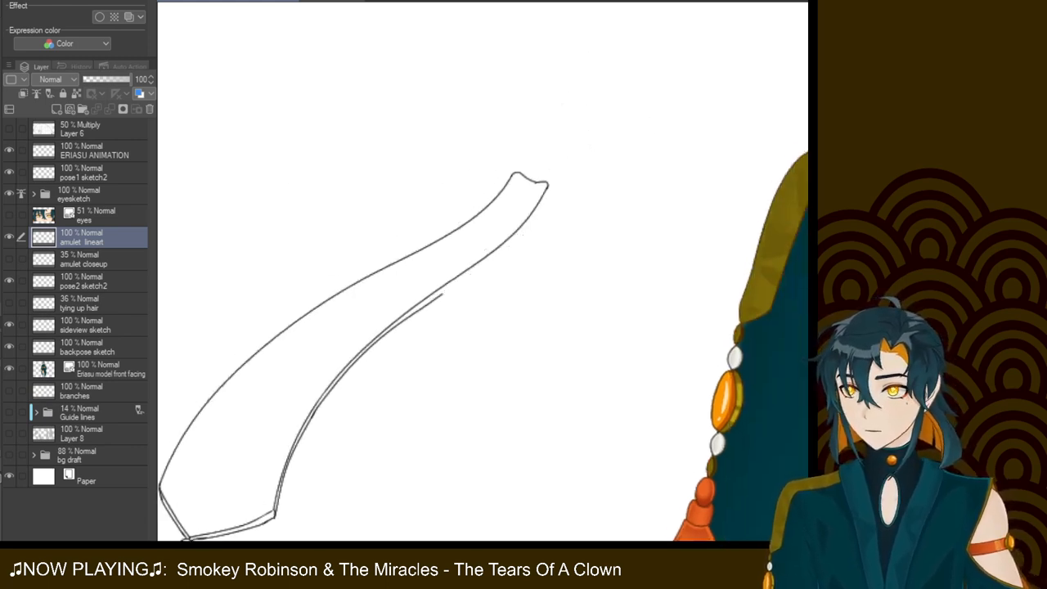
pyautogui.hotkey('ctrl', 'z')
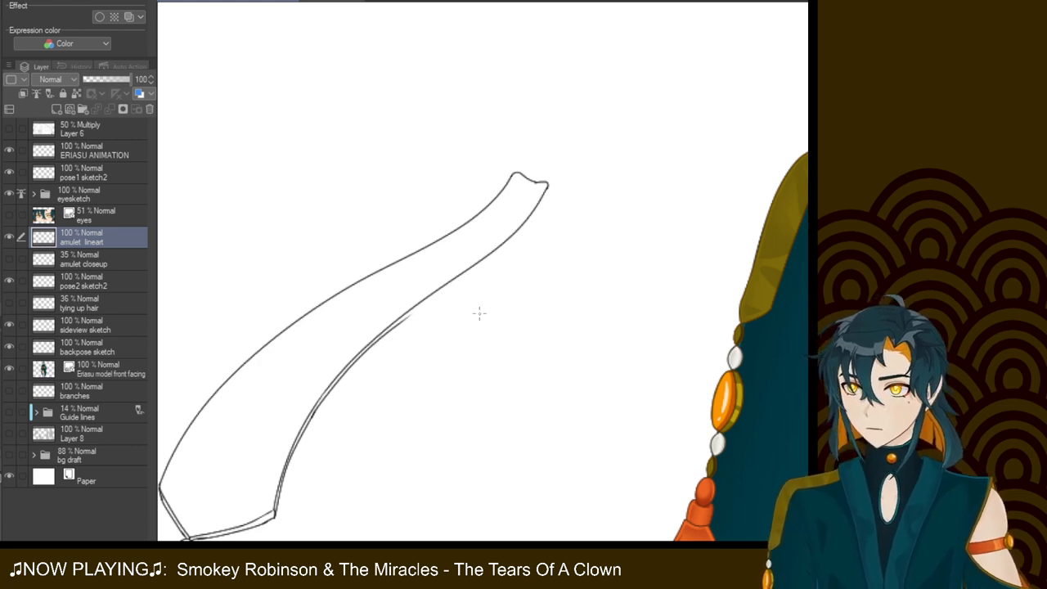
# Try to continue the thickness line past mid-ribbon with strokes drawn down toward its existing end
pyautogui.moveTo(443, 292)
pyautogui.mouseDown()
pyautogui.moveTo(386, 326)
pyautogui.moveTo(465, 283)
pyautogui.moveTo(423, 302)
pyautogui.mouseUp()
pyautogui.hotkey('ctrl', 'z')
pyautogui.hotkey('ctrl', 'z')
pyautogui.hotkey('ctrl', 'z')
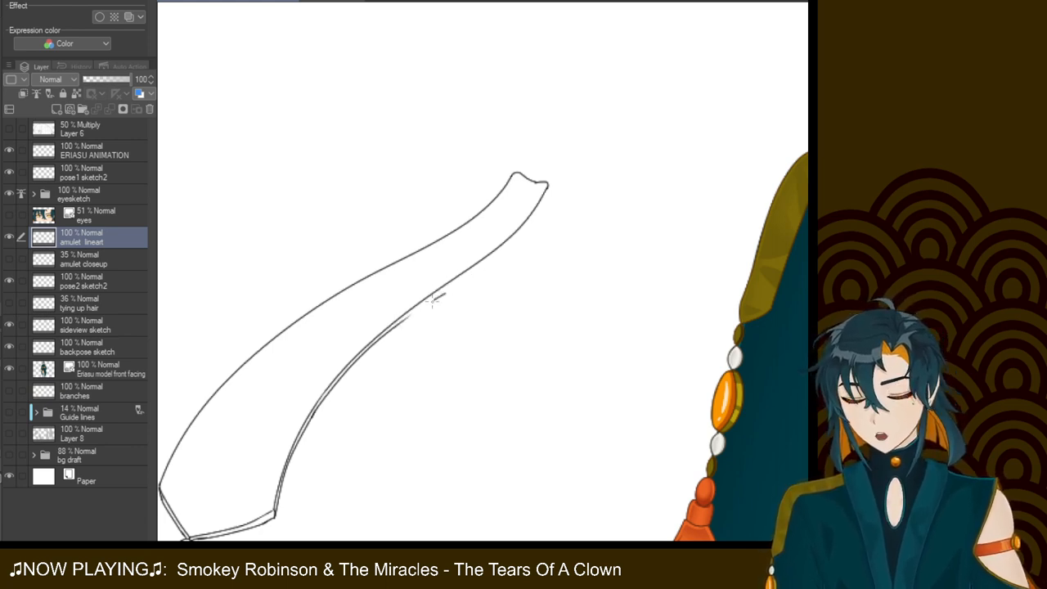
pyautogui.moveTo(472, 279); pyautogui.dragTo(380, 343)
pyautogui.hotkey('ctrl', 'z')
pyautogui.hotkey('ctrl', 'z')
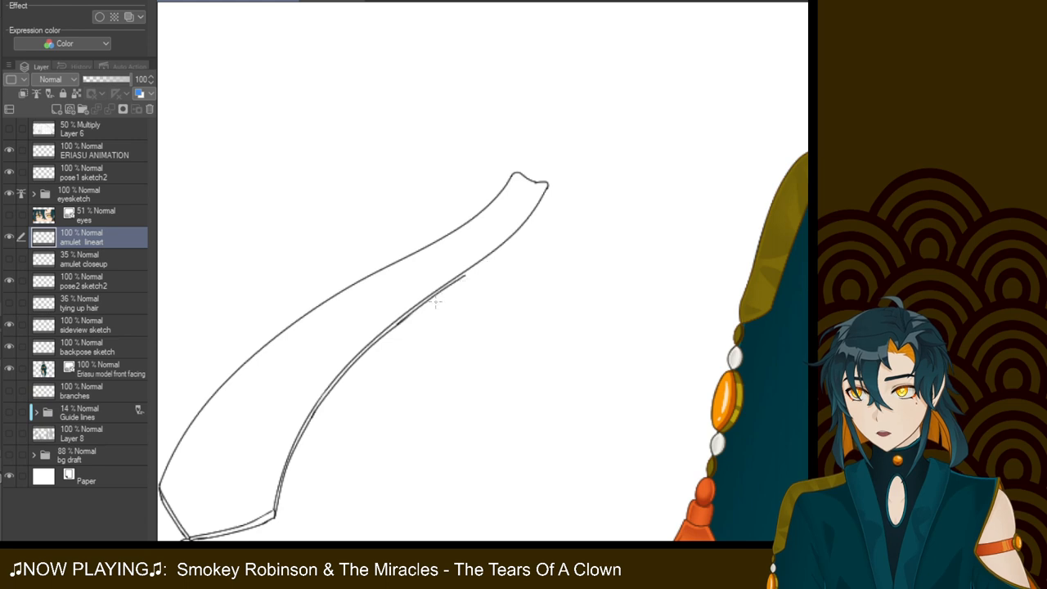
# Try more short downward strokes to carry the thickness line along the outside of the ribbon's middle right edge
pyautogui.moveTo(455, 283); pyautogui.dragTo(409, 310)
pyautogui.moveTo(457, 283); pyautogui.dragTo(411, 308)
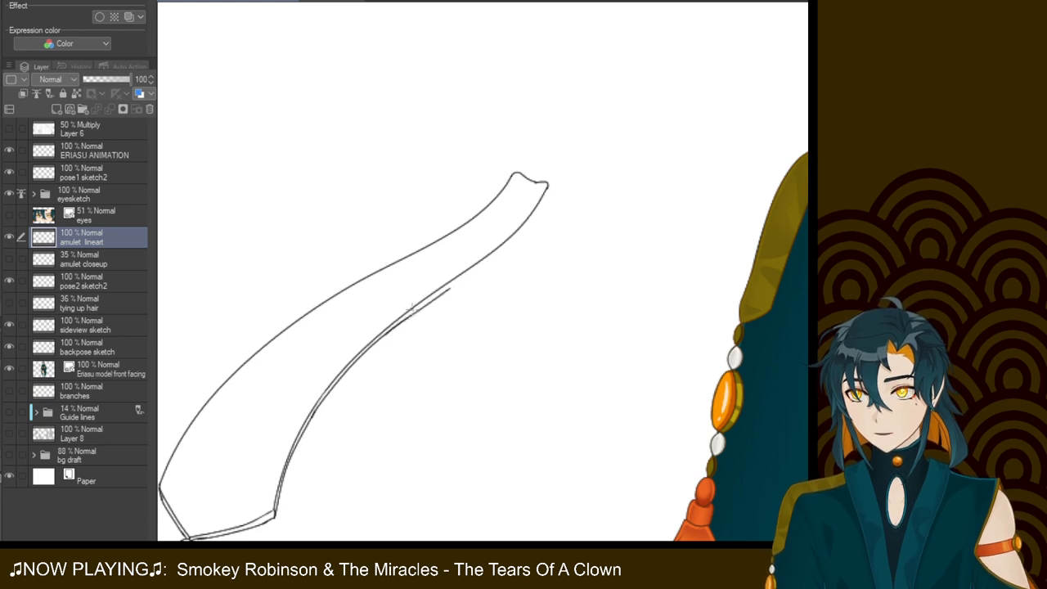
pyautogui.hotkey('ctrl', 'z')
pyautogui.moveTo(458, 282); pyautogui.dragTo(381, 333)
pyautogui.hotkey('ctrl', 'z')
pyautogui.moveTo(454, 288); pyautogui.dragTo(392, 337)
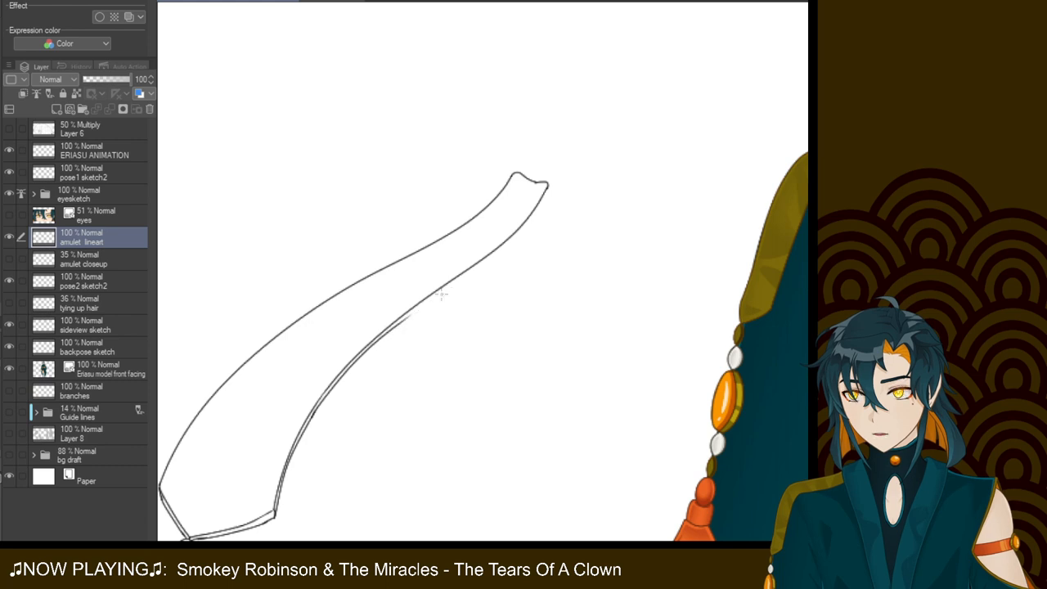
pyautogui.hotkey('ctrl', 'z')
pyautogui.moveTo(452, 286); pyautogui.dragTo(427, 304)
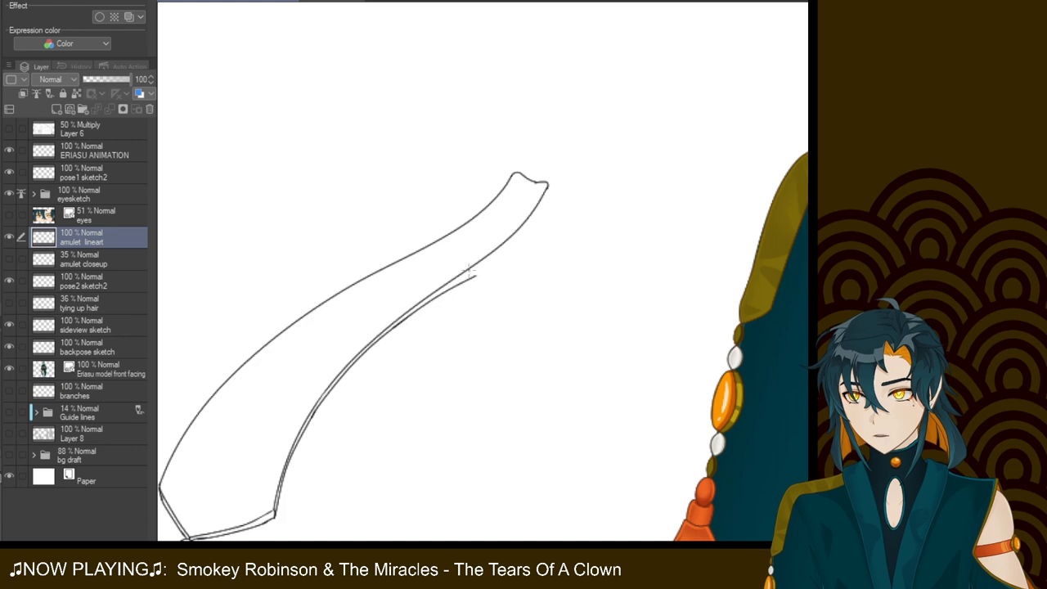
# Extend the thickness line up the ribbon's right side past its middle with an upward stroke from its existing end
pyautogui.moveTo(401, 323); pyautogui.dragTo(479, 258)
pyautogui.hotkey('ctrl', 'z')
pyautogui.moveTo(402, 324); pyautogui.dragTo(468, 274)
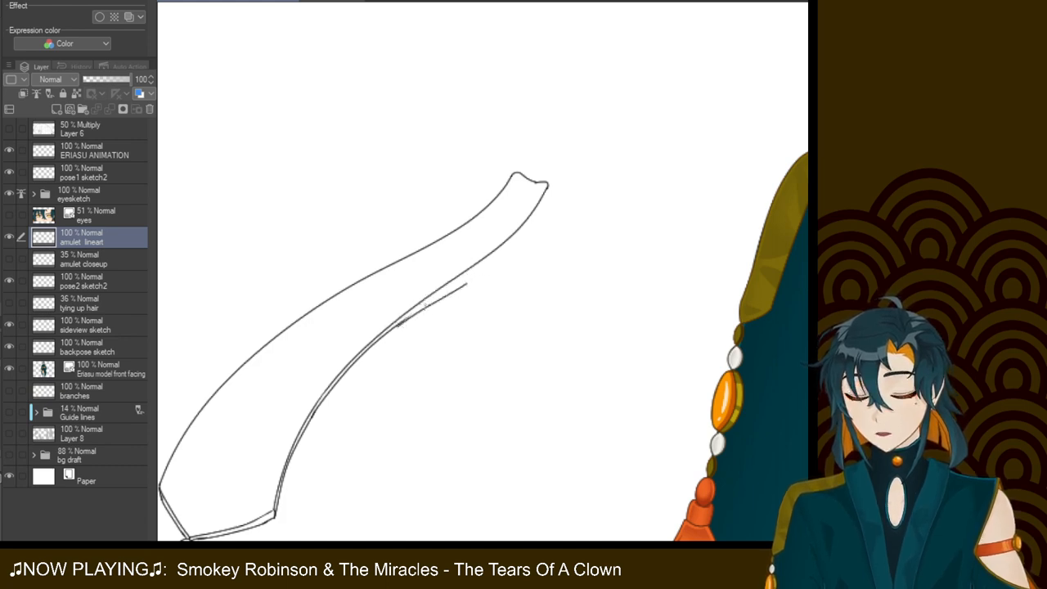
pyautogui.hotkey('ctrl', 'z')
pyautogui.moveTo(399, 324); pyautogui.dragTo(467, 282)
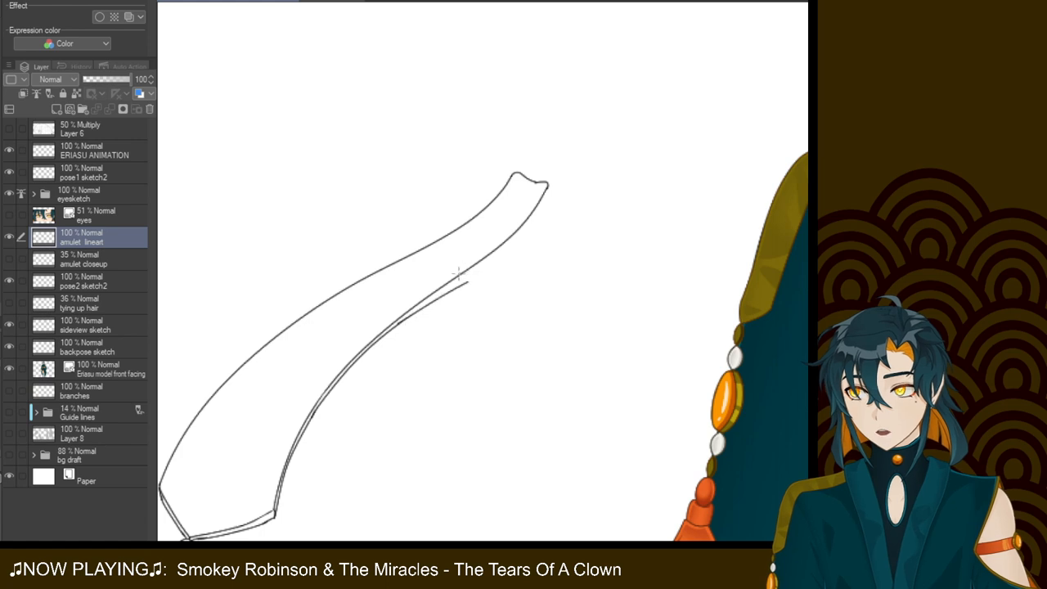
pyautogui.hotkey('ctrl', 'z')
pyautogui.moveTo(396, 327); pyautogui.dragTo(475, 272)
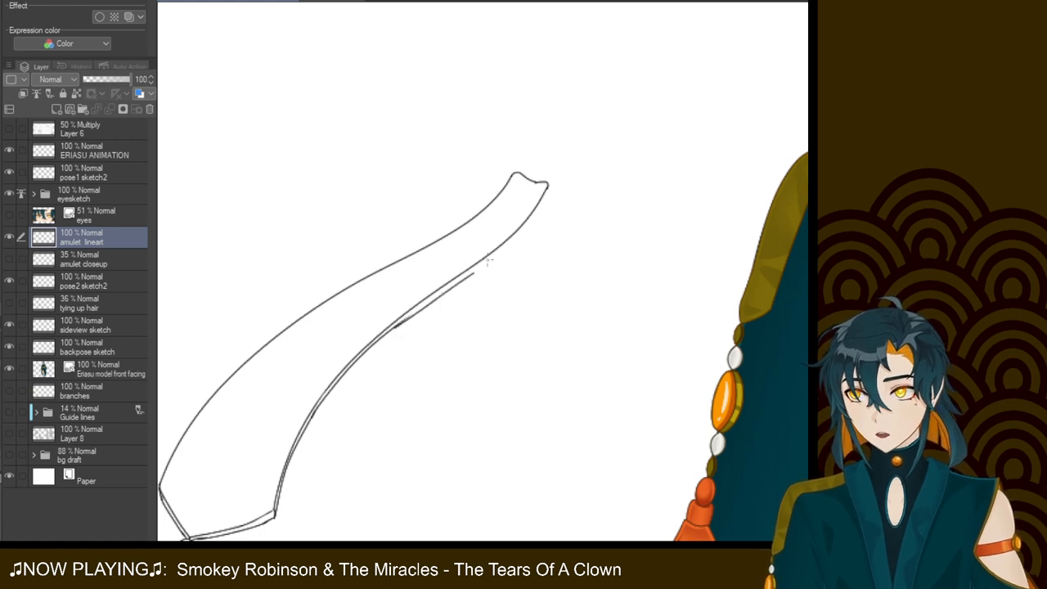
pyautogui.hotkey('ctrl', 'z')
pyautogui.moveTo(396, 328); pyautogui.dragTo(490, 253)
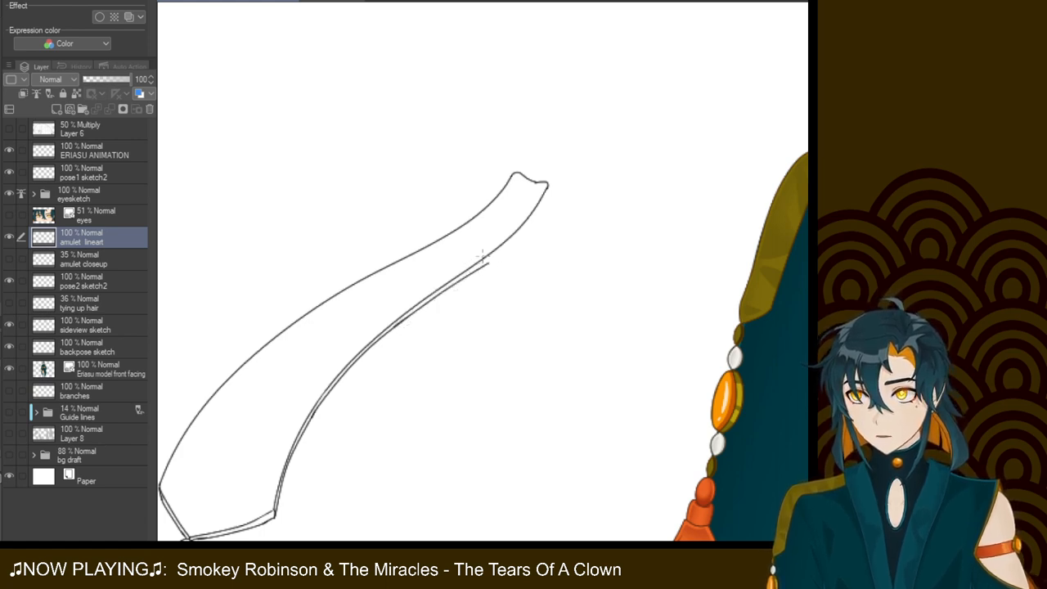
# Draw the thickness line down from the corner of the ribbon's upper end, redoing the stroke until it follows the right edge
pyautogui.moveTo(548, 188); pyautogui.dragTo(490, 263)
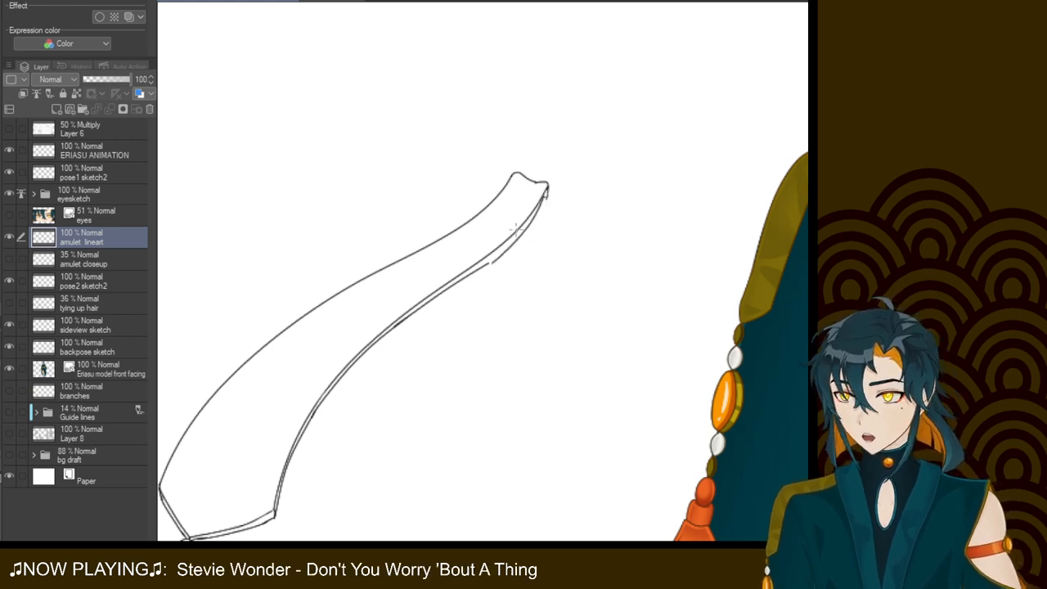
pyautogui.hotkey('ctrl', 'z')
pyautogui.moveTo(548, 189); pyautogui.dragTo(501, 254)
pyautogui.hotkey('ctrl', 'z')
pyautogui.moveTo(548, 186); pyautogui.dragTo(502, 256)
pyautogui.hotkey('ctrl', 'z')
pyautogui.moveTo(548, 188); pyautogui.dragTo(495, 259)
pyautogui.hotkey('ctrl', 'z')
pyautogui.moveTo(548, 188); pyautogui.dragTo(496, 258)
pyautogui.hotkey('ctrl', 'z')
pyautogui.moveTo(546, 189); pyautogui.dragTo(510, 228)
pyautogui.hotkey('ctrl', 'z')
pyautogui.moveTo(549, 191); pyautogui.dragTo(490, 260)
pyautogui.hotkey('ctrl', 'z')
pyautogui.moveTo(546, 190)
pyautogui.mouseDown()
pyautogui.moveTo(484, 251)
pyautogui.moveTo(517, 219)
pyautogui.moveTo(503, 254)
pyautogui.moveTo(448, 289)
pyautogui.mouseUp()
pyautogui.hotkey('ctrl', 'z')
# Bridge the gap between the upper and lower parts of the ribbon's thickness line with one overlapping stroke
pyautogui.moveTo(502, 249); pyautogui.dragTo(446, 291)
pyautogui.hotkey('ctrl', 'z')
pyautogui.moveTo(500, 251); pyautogui.dragTo(446, 290)
pyautogui.hotkey('ctrl', 'z')
pyautogui.moveTo(500, 251); pyautogui.dragTo(437, 296)
pyautogui.hotkey('ctrl', 'z')
pyautogui.moveTo(501, 251); pyautogui.dragTo(445, 291)
pyautogui.hotkey('ctrl', 'z')
pyautogui.moveTo(496, 251); pyautogui.dragTo(427, 307)
pyautogui.hotkey('ctrl', 'z')
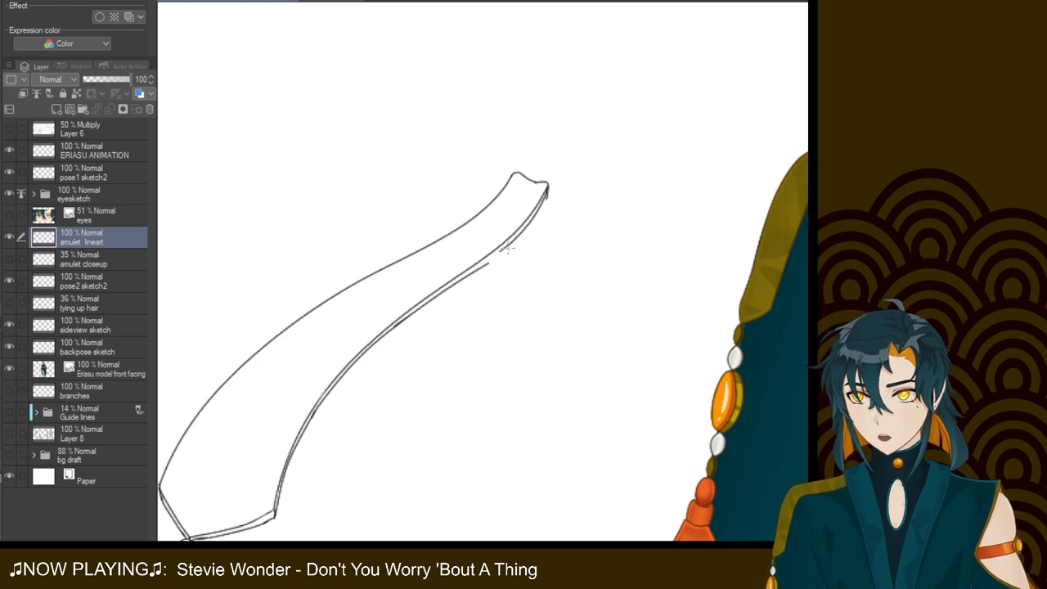
pyautogui.moveTo(501, 252); pyautogui.dragTo(446, 288)
pyautogui.hotkey('ctrl', 'z')
pyautogui.moveTo(501, 250); pyautogui.dragTo(445, 290)
pyautogui.hotkey('ctrl', 'z')
pyautogui.moveTo(501, 252); pyautogui.dragTo(448, 293)
pyautogui.hotkey('ctrl', 'z')
pyautogui.moveTo(500, 250); pyautogui.dragTo(452, 287)
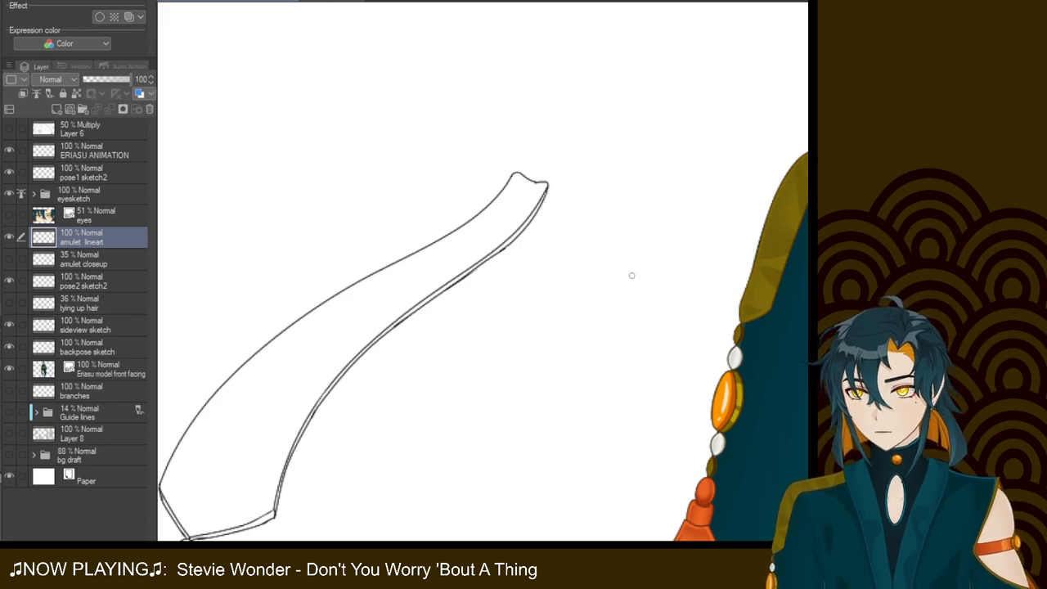
# Try a thickness stroke along the lower right edge of the amulet's large round bead
pyautogui.hotkey('ctrl', '-')
pyautogui.hotkey('ctrl', '-')
pyautogui.hotkey('ctrl', '-')
pyautogui.hotkey('ctrl', '-')
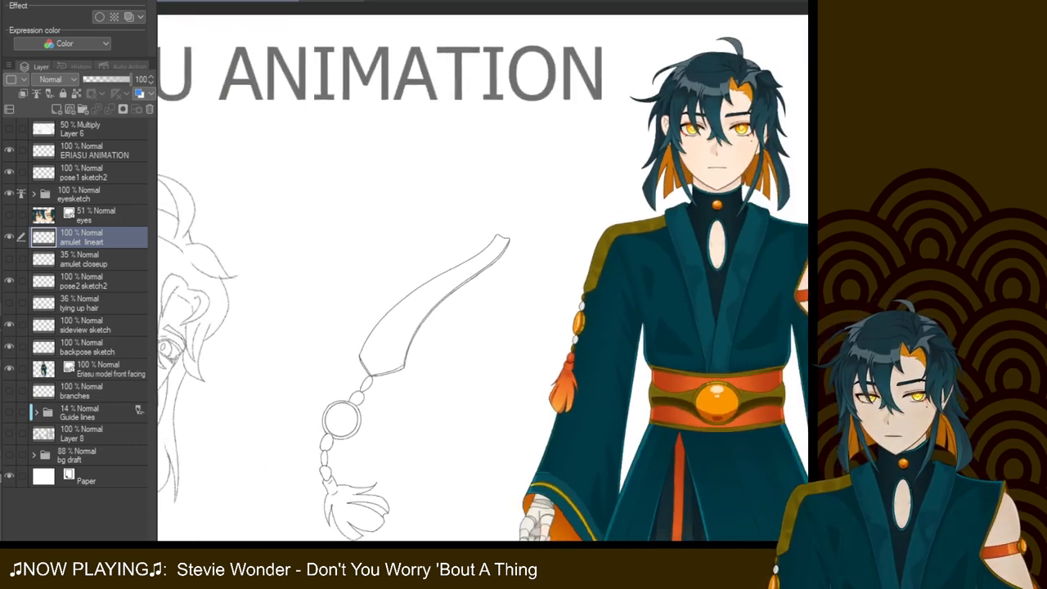
pyautogui.hotkey('ctrl', '+')
pyautogui.hotkey('ctrl', '+')
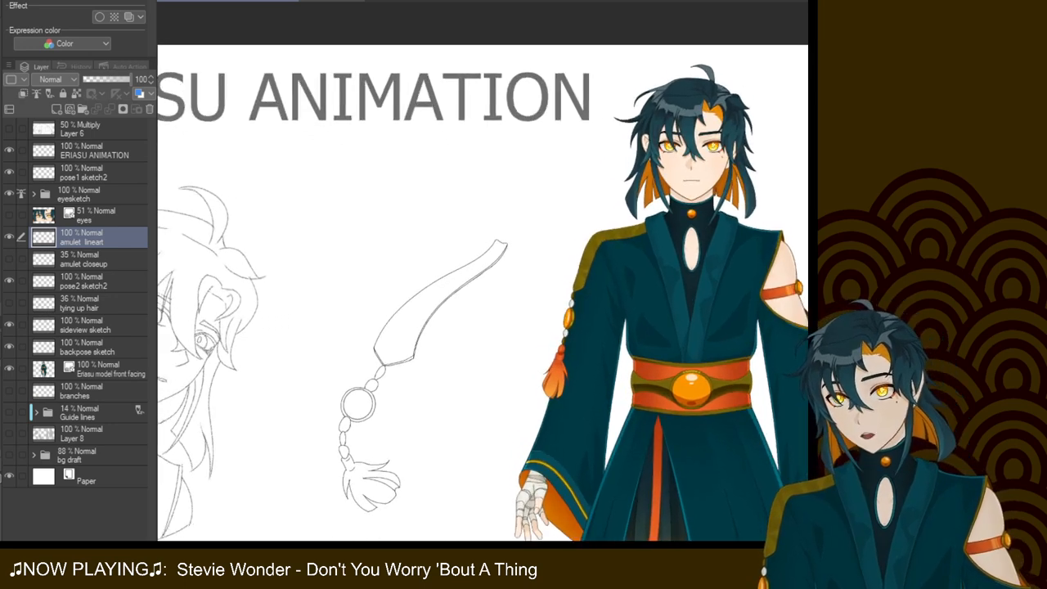
pyautogui.hotkey('ctrl', '+')
pyautogui.hotkey('ctrl', '+')
pyautogui.hotkey('ctrl', '+')
pyautogui.moveTo(392, 393); pyautogui.dragTo(571, 143)
pyautogui.hotkey('ctrl', '+')
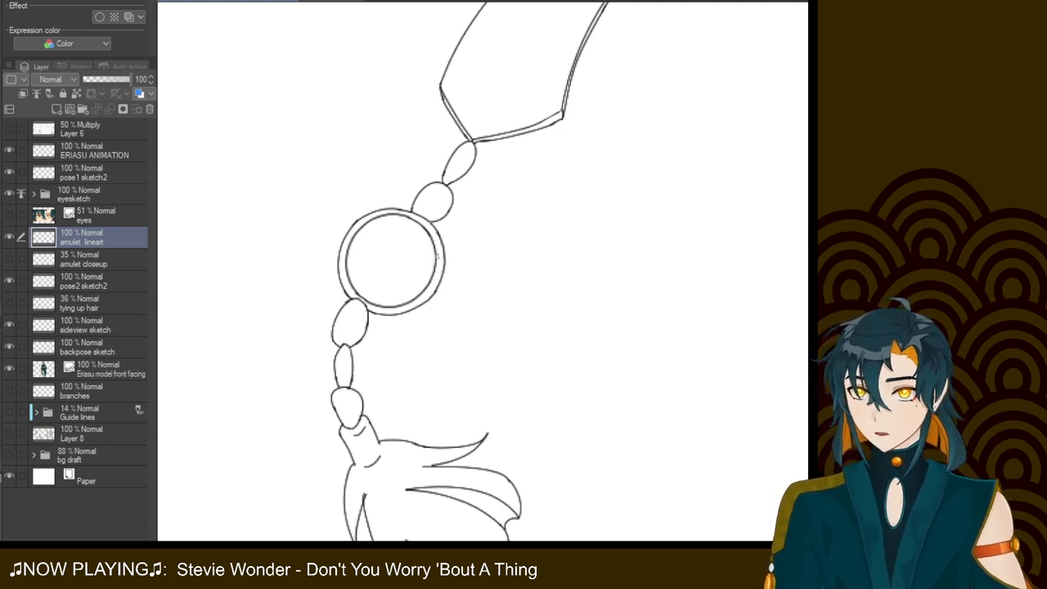
pyautogui.moveTo(446, 244); pyautogui.dragTo(436, 303)
pyautogui.hotkey('ctrl', 'z')
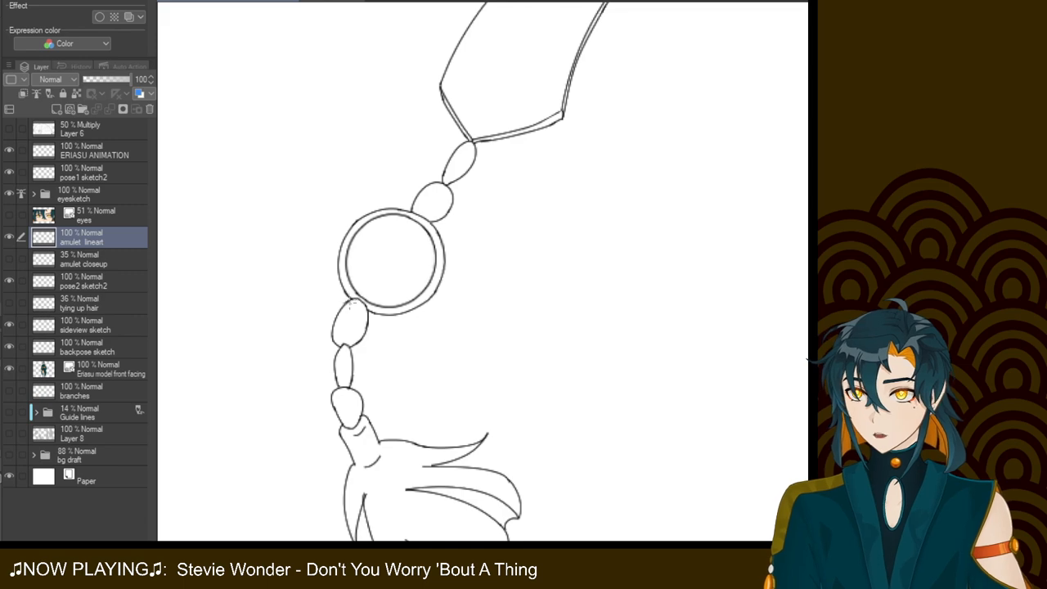
# Try a thickness line up the left edge of the round bead, starting from the oval bead below it
pyautogui.moveTo(339, 264)
pyautogui.mouseDown()
pyautogui.moveTo(342, 298)
pyautogui.moveTo(339, 255)
pyautogui.mouseUp()
pyautogui.hotkey('ctrl', 'z')
pyautogui.hotkey('ctrl', 'z')
pyautogui.hotkey('ctrl', 'z')
pyautogui.moveTo(350, 302); pyautogui.dragTo(341, 254)
pyautogui.hotkey('ctrl', 'z')
pyautogui.moveTo(350, 304)
pyautogui.mouseDown()
pyautogui.moveTo(337, 290)
pyautogui.moveTo(342, 244)
pyautogui.mouseUp()
pyautogui.hotkey('ctrl', 'z')
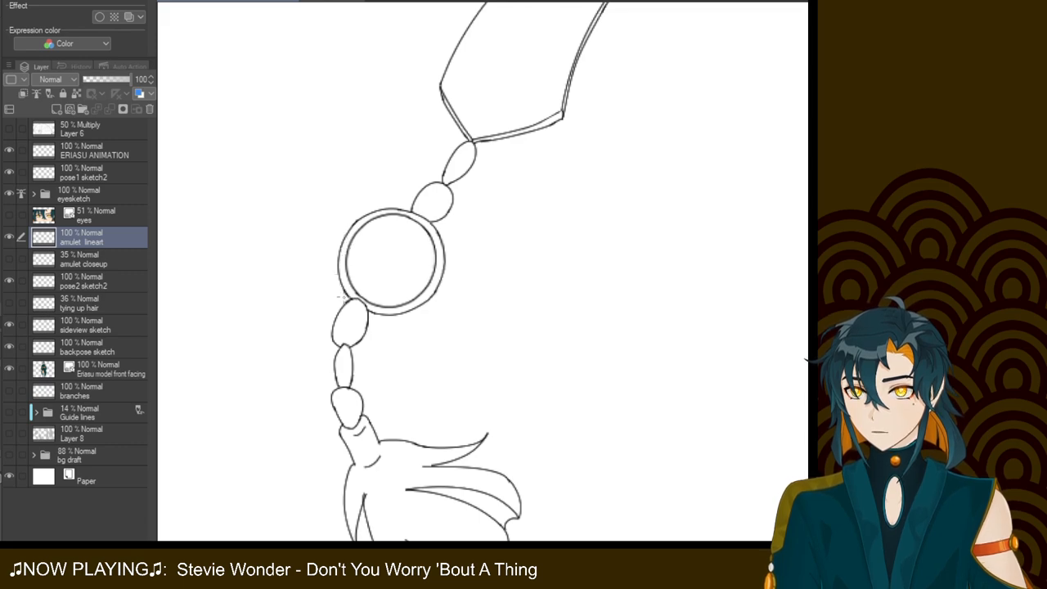
pyautogui.moveTo(350, 304); pyautogui.dragTo(360, 226)
pyautogui.hotkey('ctrl', 'z')
pyautogui.moveTo(349, 305)
pyautogui.mouseDown()
pyautogui.moveTo(339, 245)
pyautogui.moveTo(360, 223)
pyautogui.moveTo(335, 266)
pyautogui.moveTo(338, 309)
pyautogui.moveTo(340, 263)
pyautogui.mouseUp()
pyautogui.hotkey('ctrl', 'z')
pyautogui.hotkey('ctrl', 'z')
pyautogui.hotkey('ctrl', 'z')
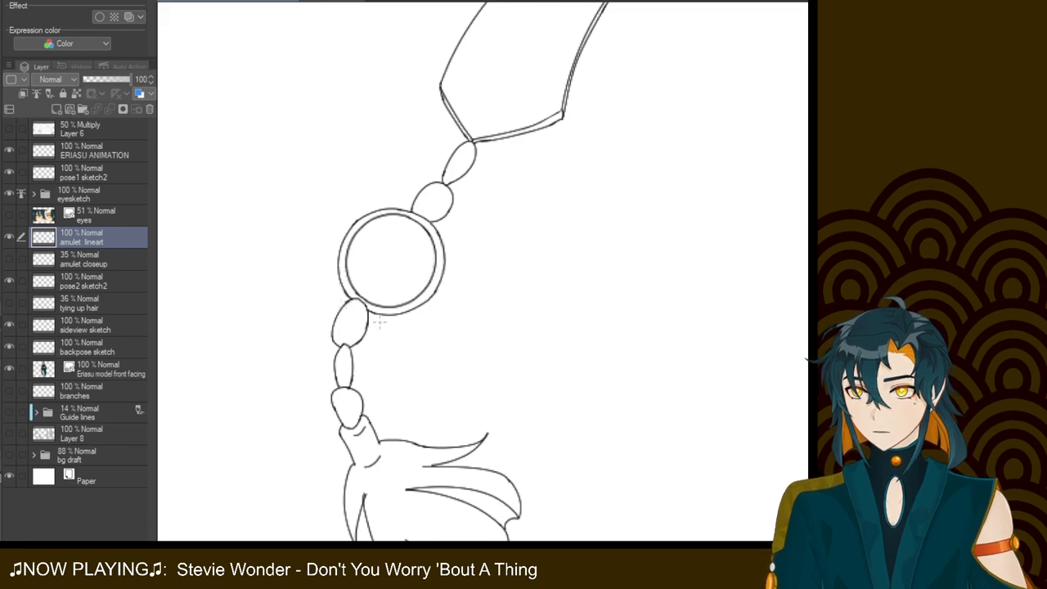
# Draw a thickness line outside the round bead's right edge, from the bead above it around to its lower right
pyautogui.moveTo(432, 232); pyautogui.dragTo(448, 278)
pyautogui.hotkey('ctrl', 'z')
pyautogui.moveTo(434, 221)
pyautogui.mouseDown()
pyautogui.moveTo(445, 233)
pyautogui.moveTo(438, 287)
pyautogui.moveTo(420, 308)
pyautogui.mouseUp()
pyautogui.hotkey('ctrl', 'z')
pyautogui.hotkey('ctrl', 'z')
pyautogui.moveTo(447, 275); pyautogui.dragTo(431, 308)
pyautogui.hotkey('ctrl', 'z')
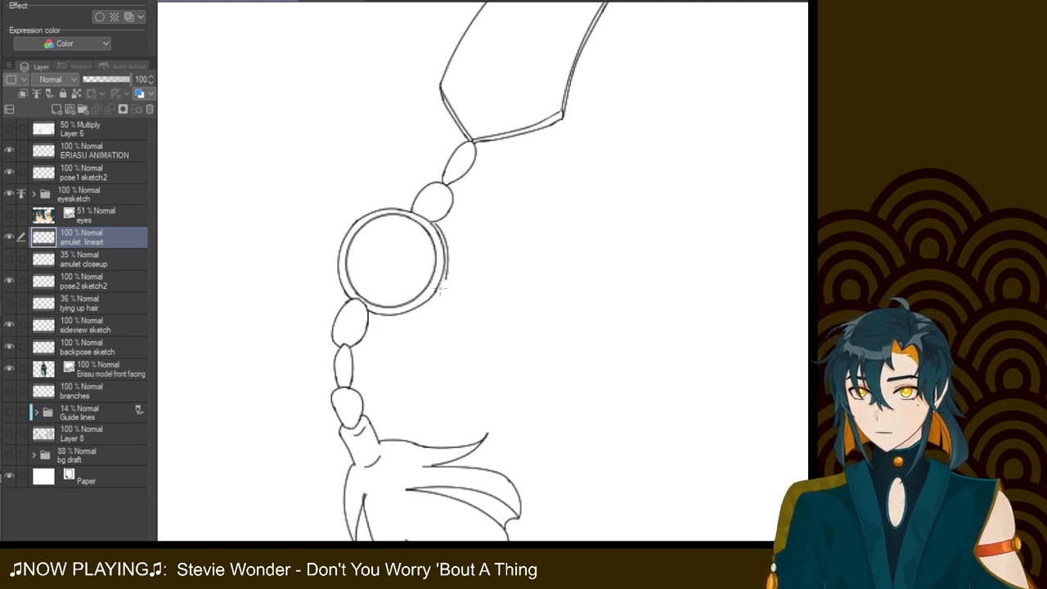
pyautogui.moveTo(447, 270)
pyautogui.mouseDown()
pyautogui.moveTo(440, 296)
pyautogui.moveTo(393, 320)
pyautogui.moveTo(367, 317)
pyautogui.moveTo(420, 313)
pyautogui.moveTo(368, 314)
pyautogui.moveTo(412, 307)
pyautogui.mouseUp()
pyautogui.hotkey('ctrl', 'z')
pyautogui.hotkey('ctrl', 'z')
pyautogui.hotkey('ctrl', 'z')
pyautogui.hotkey('ctrl', 'z')
pyautogui.hotkey('ctrl', 'z')
pyautogui.hotkey('ctrl', 'z')
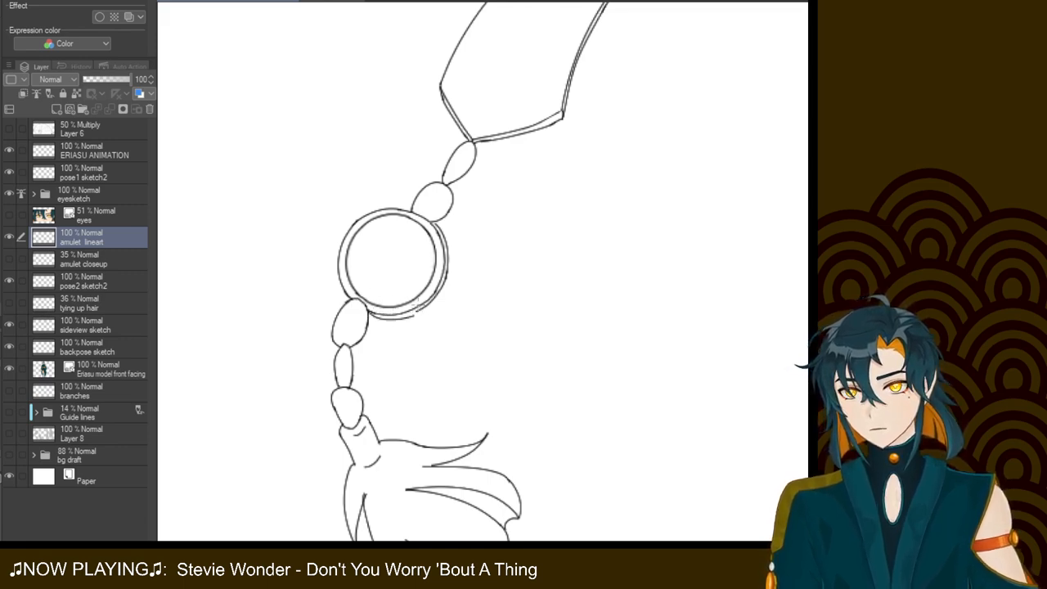
# Close the round bead's thickness line with a curve along its underside, ending at the oval bead below
pyautogui.moveTo(418, 313); pyautogui.dragTo(370, 310)
pyautogui.hotkey('ctrl', 'z')
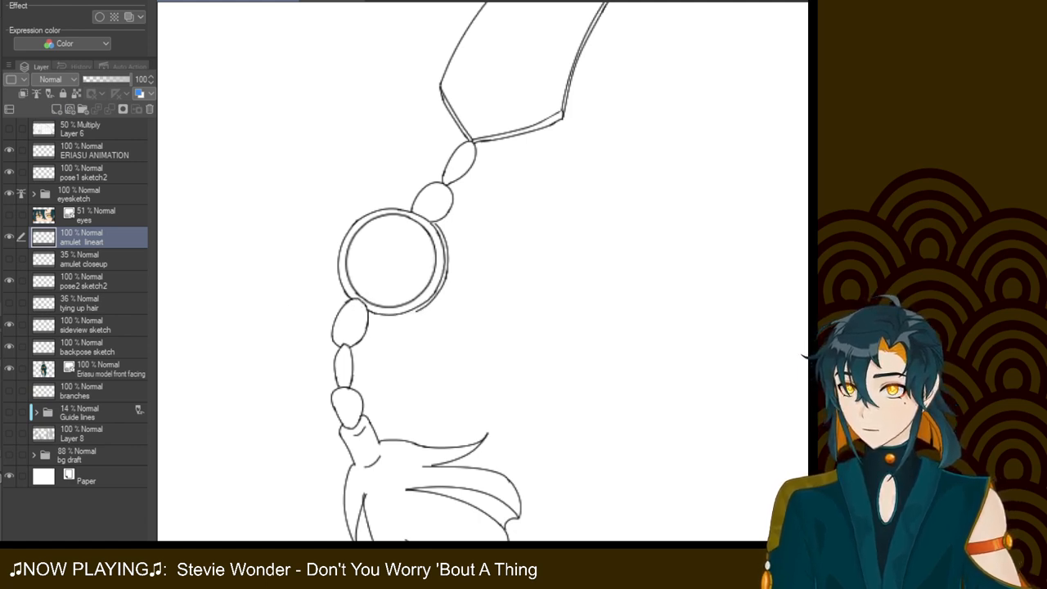
pyautogui.moveTo(417, 312); pyautogui.dragTo(368, 313)
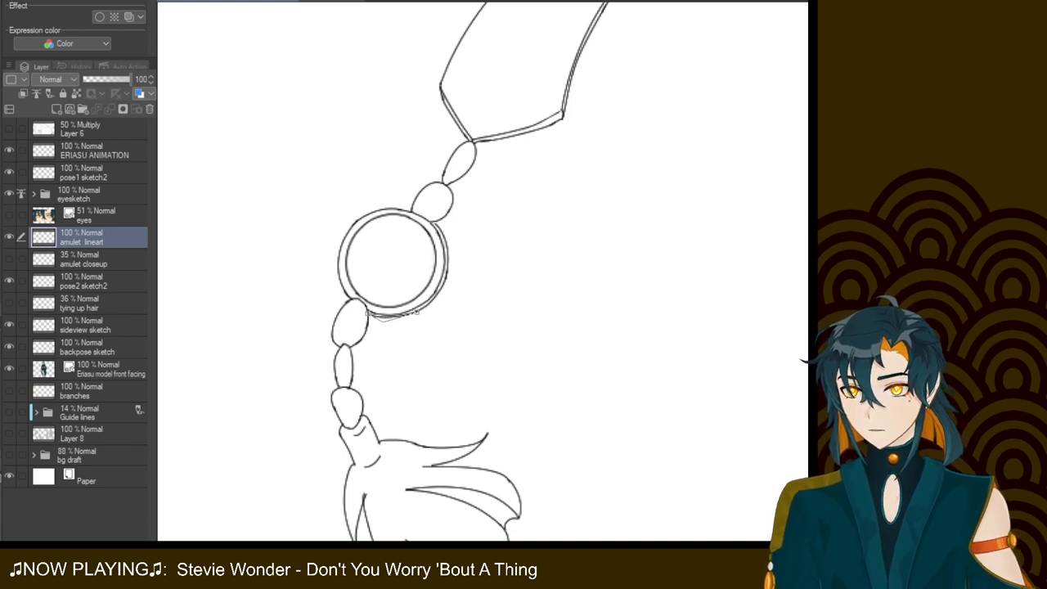
pyautogui.click(393, 318)
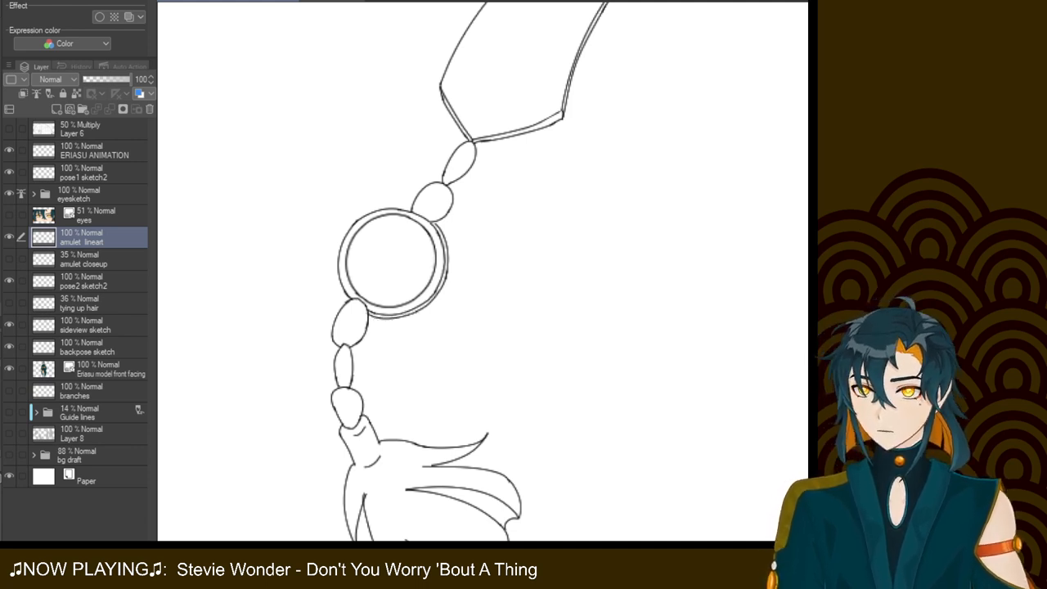
pyautogui.hotkey('ctrl', 'z')
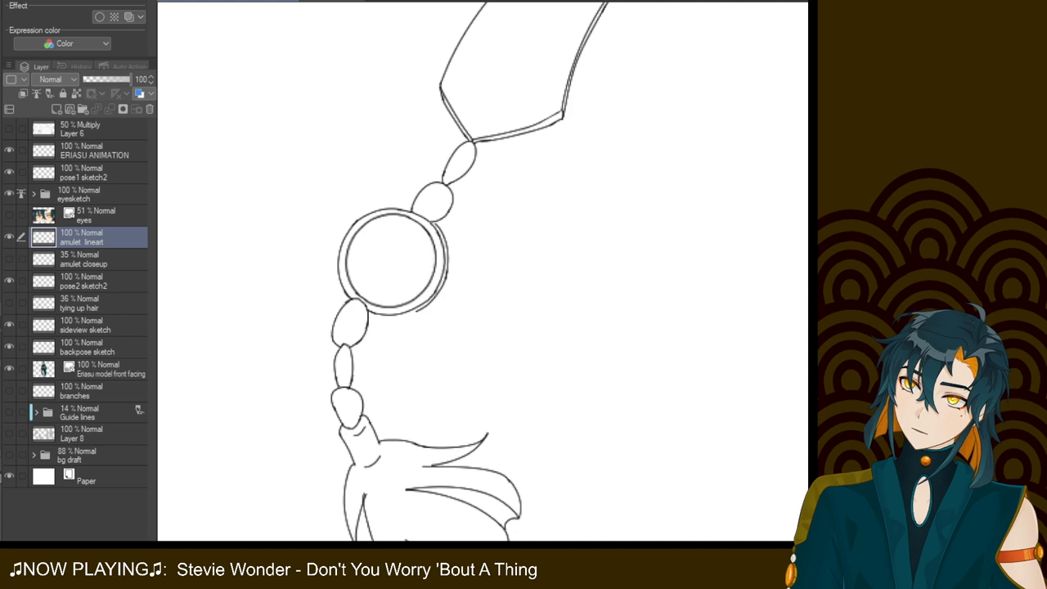
pyautogui.click(392, 318)
pyautogui.hotkey('ctrl', 'z')
pyautogui.moveTo(418, 311); pyautogui.dragTo(369, 313)
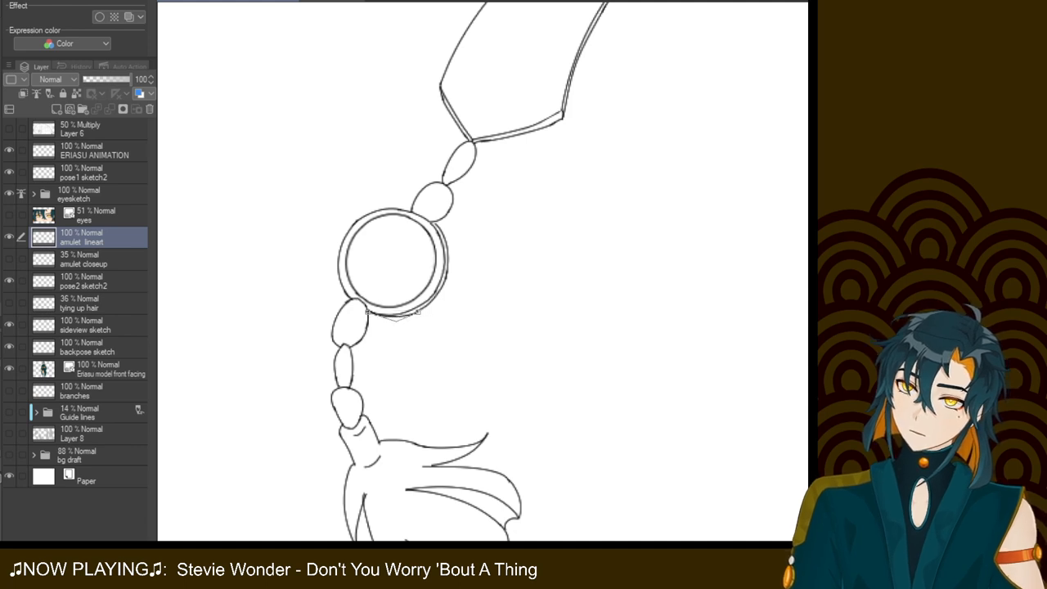
pyautogui.click(393, 319)
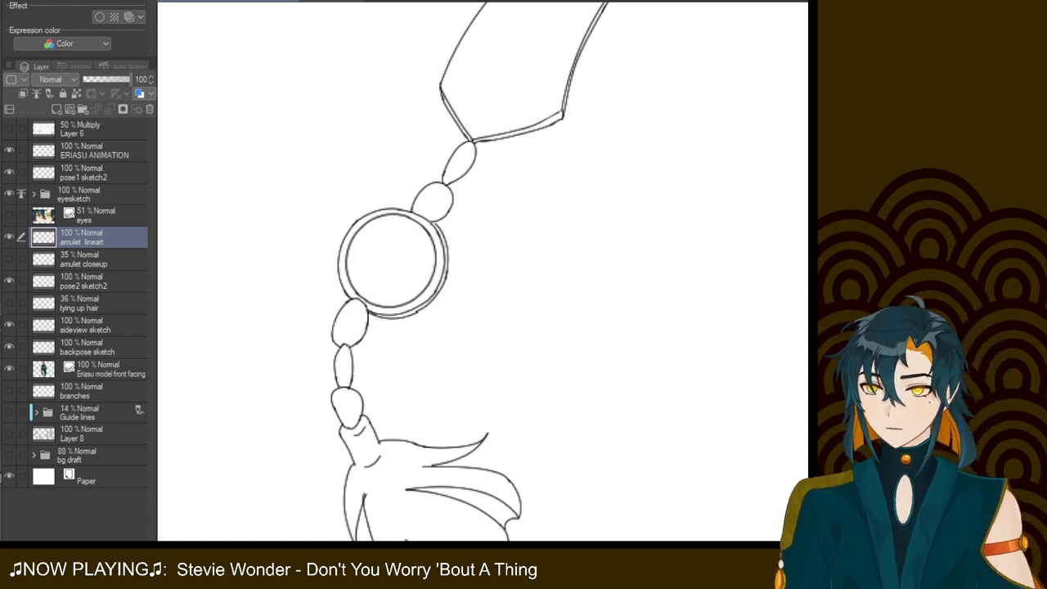
pyautogui.moveTo(417, 312); pyautogui.dragTo(368, 311)
pyautogui.click(392, 320)
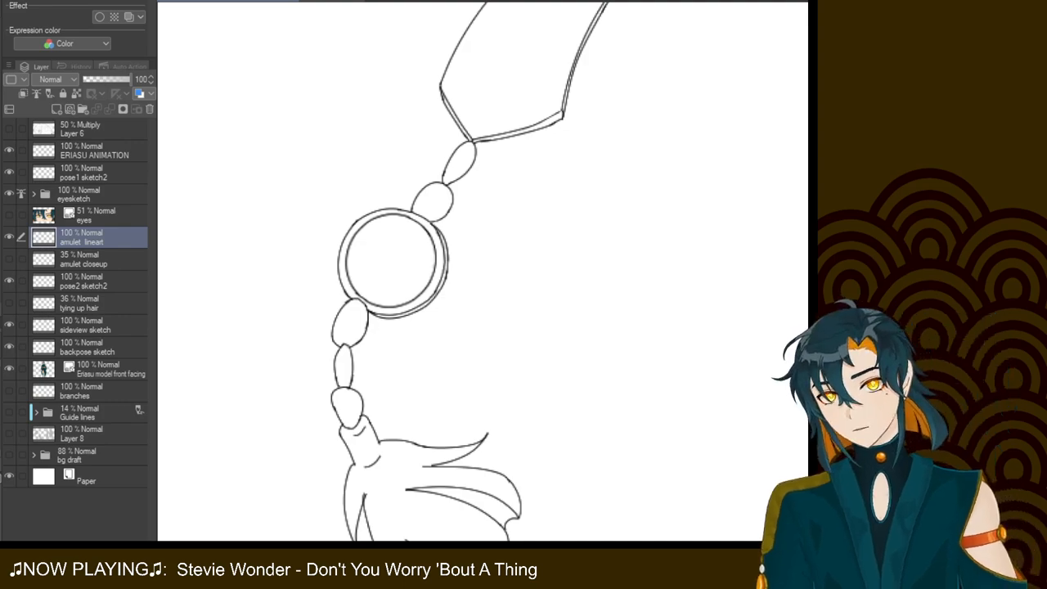
# Lower the opacity of the eyesketch folder to 40% so the eye sketch can serve as a tracing guide
pyautogui.scroll(-10, 483, 270)
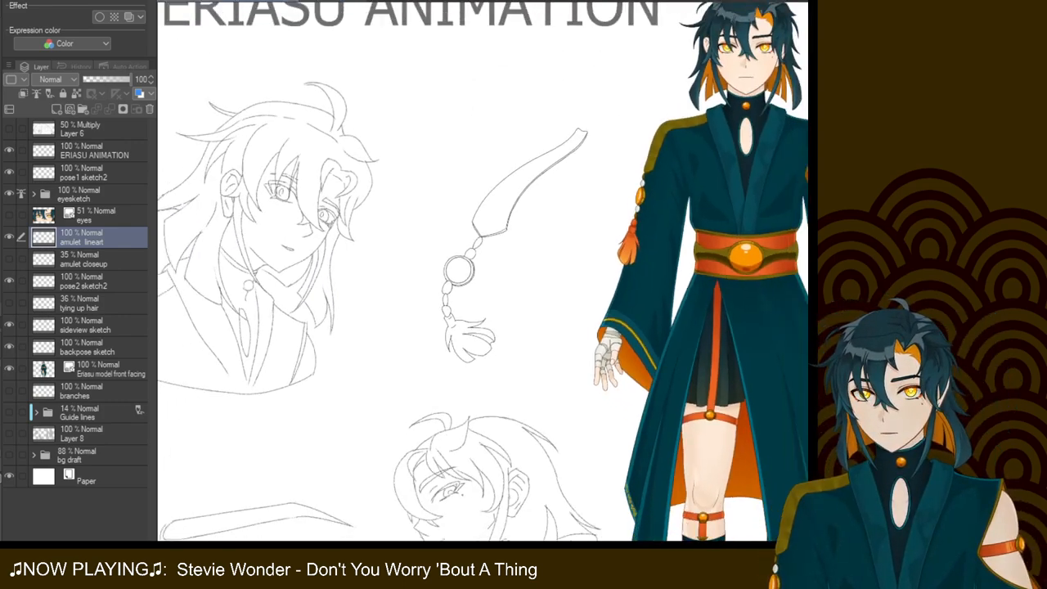
pyautogui.scroll(10, 491, 270)
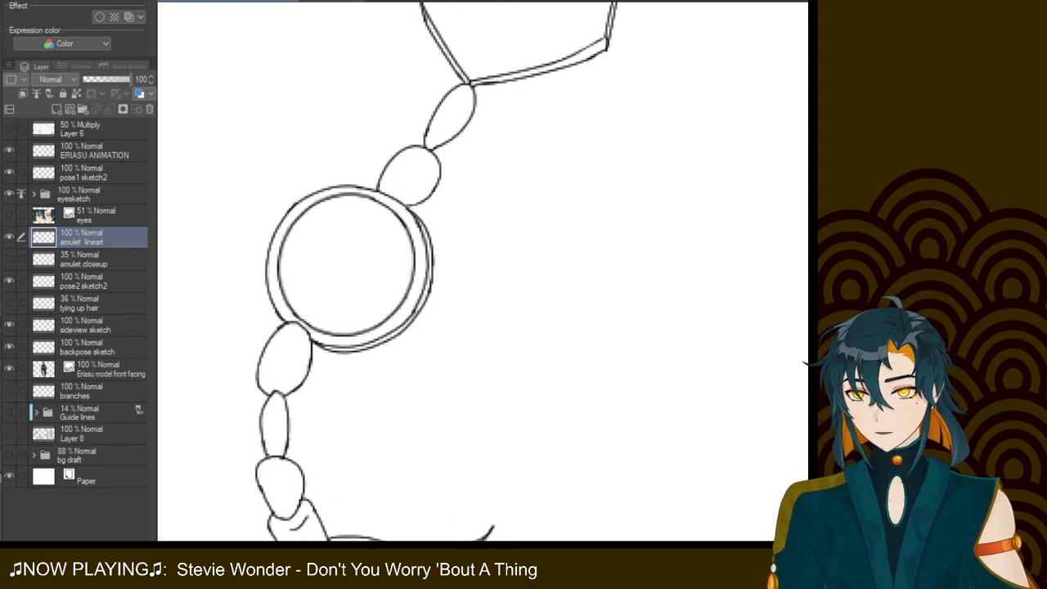
pyautogui.scroll(-8, 483, 270)
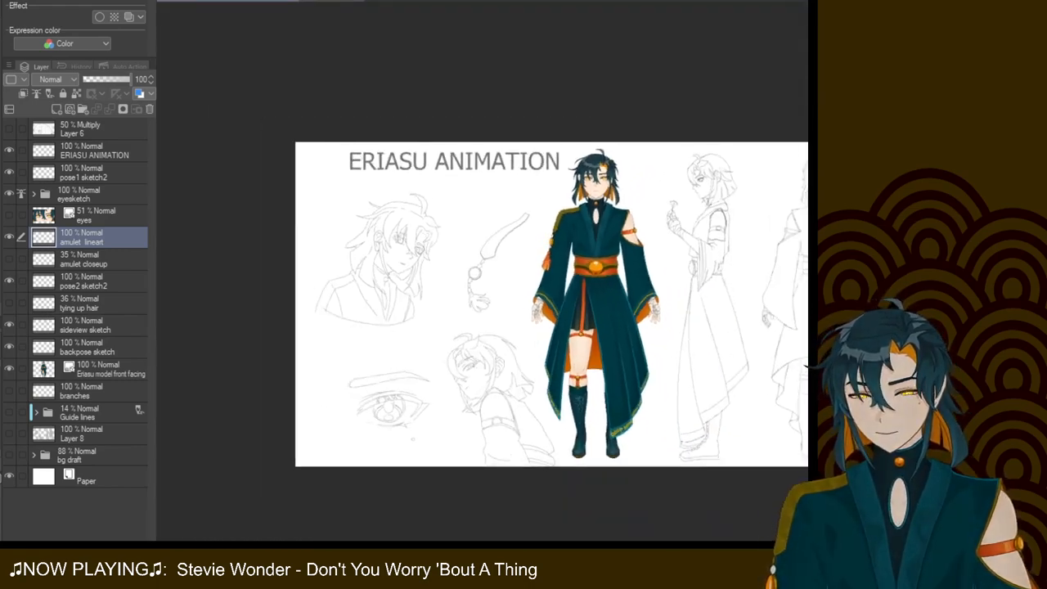
pyautogui.scroll(4, 482, 270)
pyautogui.scroll(-2, 483, 270)
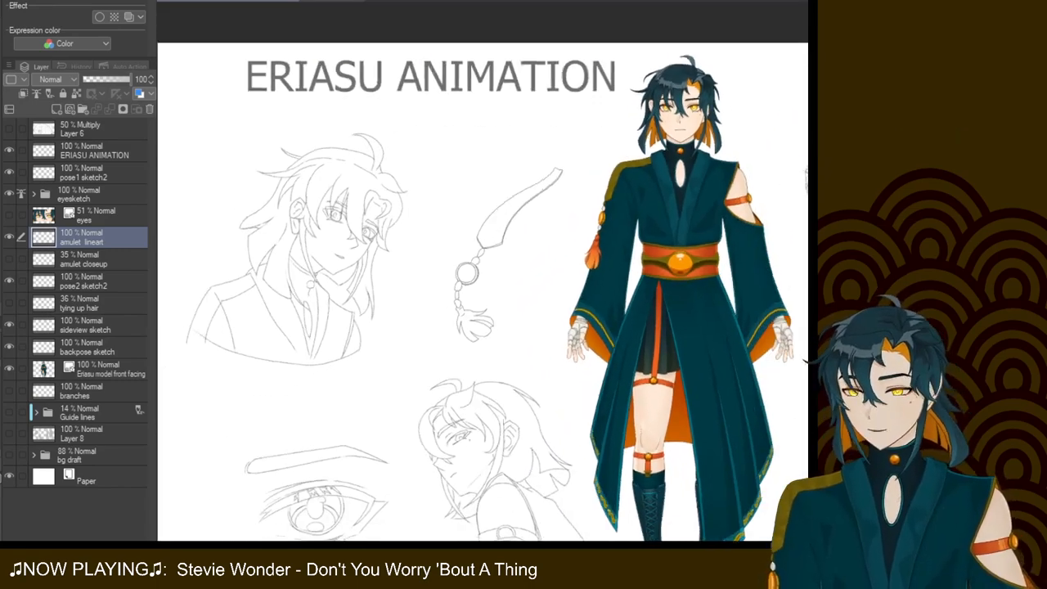
pyautogui.moveTo(355, 535); pyautogui.dragTo(462, 368)
pyautogui.scroll(3, 461, 369)
pyautogui.moveTo(438, 470); pyautogui.dragTo(491, 417)
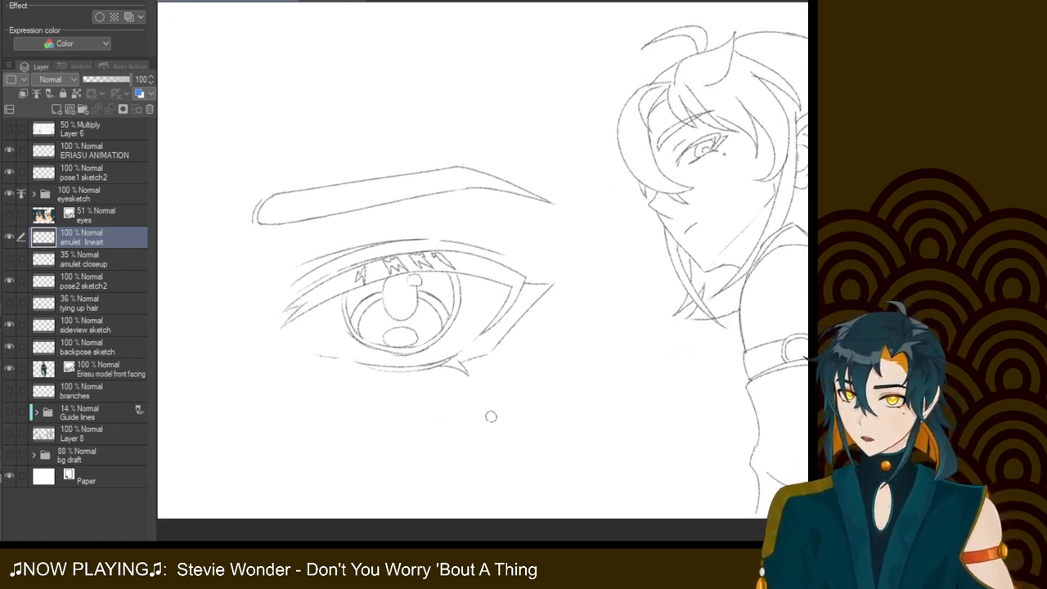
pyautogui.click(88, 194)
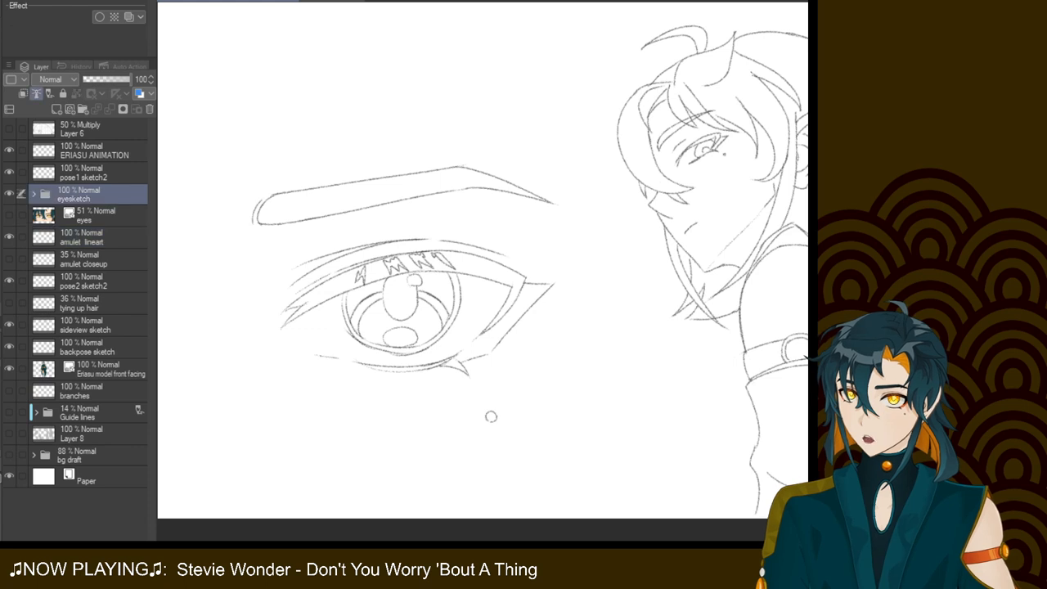
pyautogui.click(103, 80)
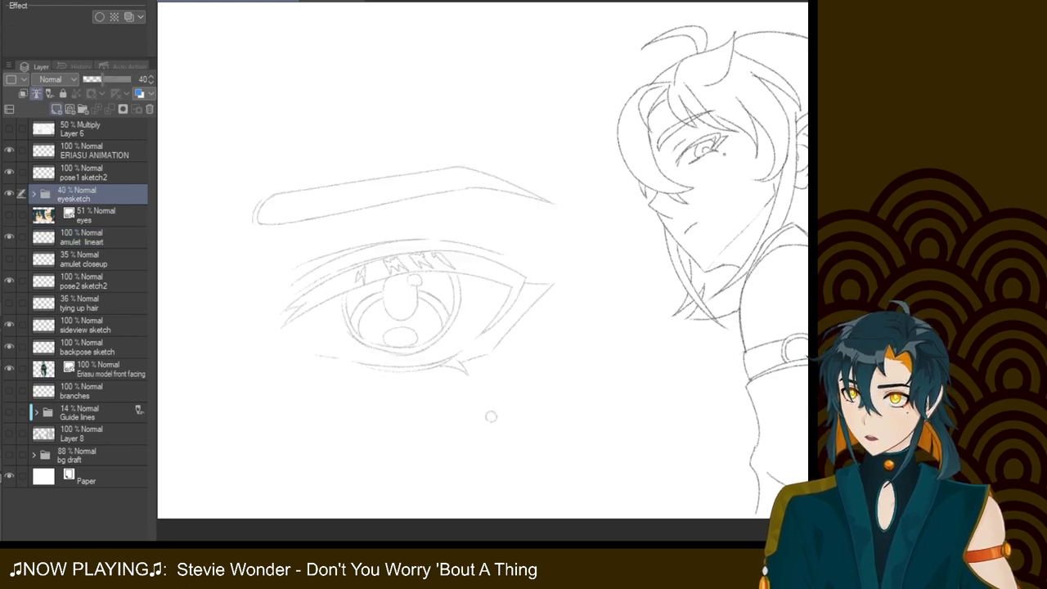
# Add a layer above the eyesketch folder, and replace it with a new vector layer
pyautogui.click(56, 109)
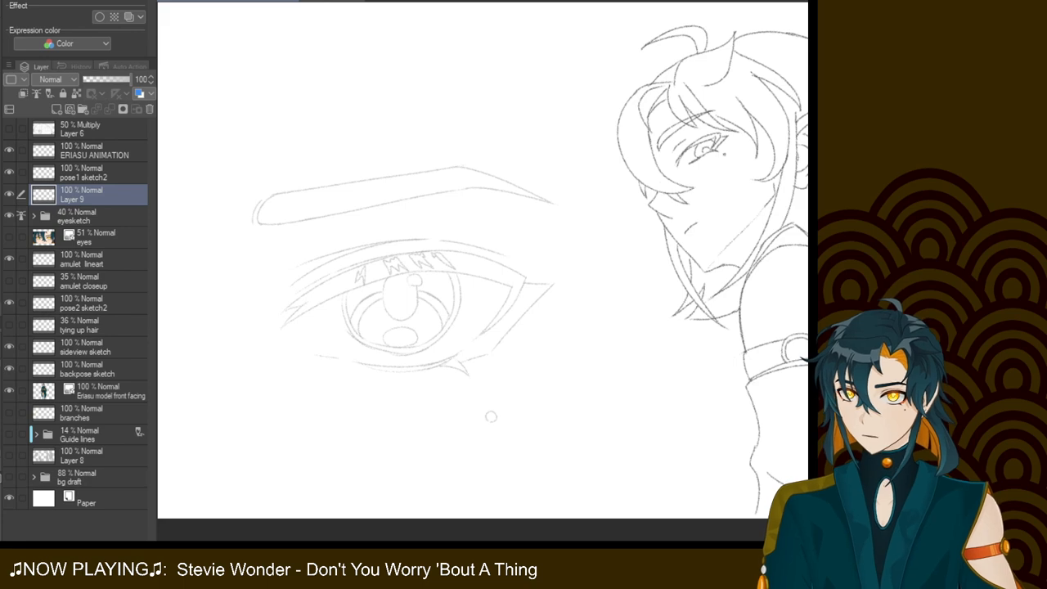
pyautogui.press('Delete')
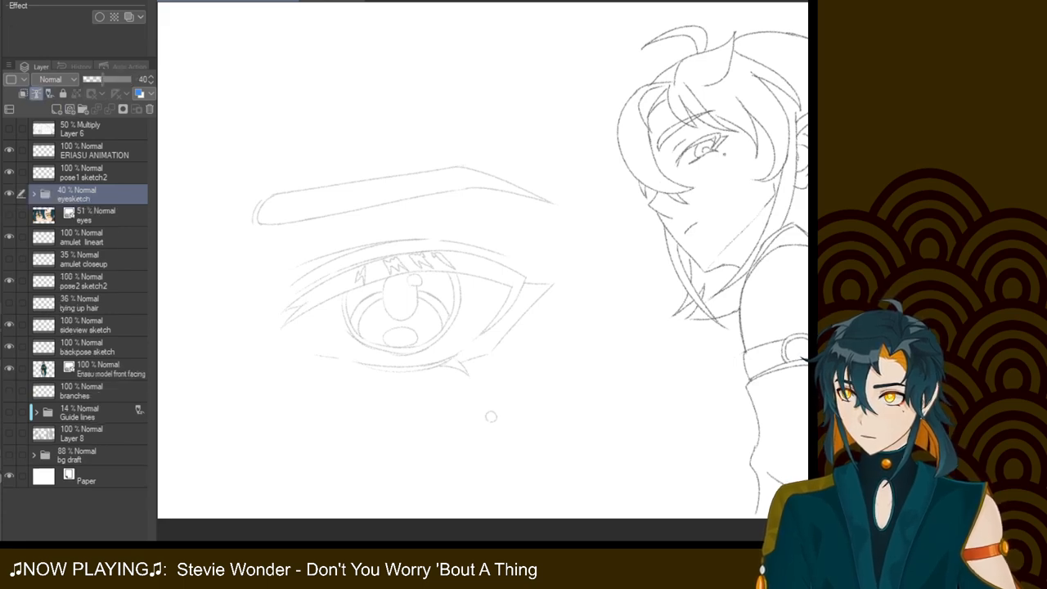
pyautogui.hotkey('ctrl', 'z')
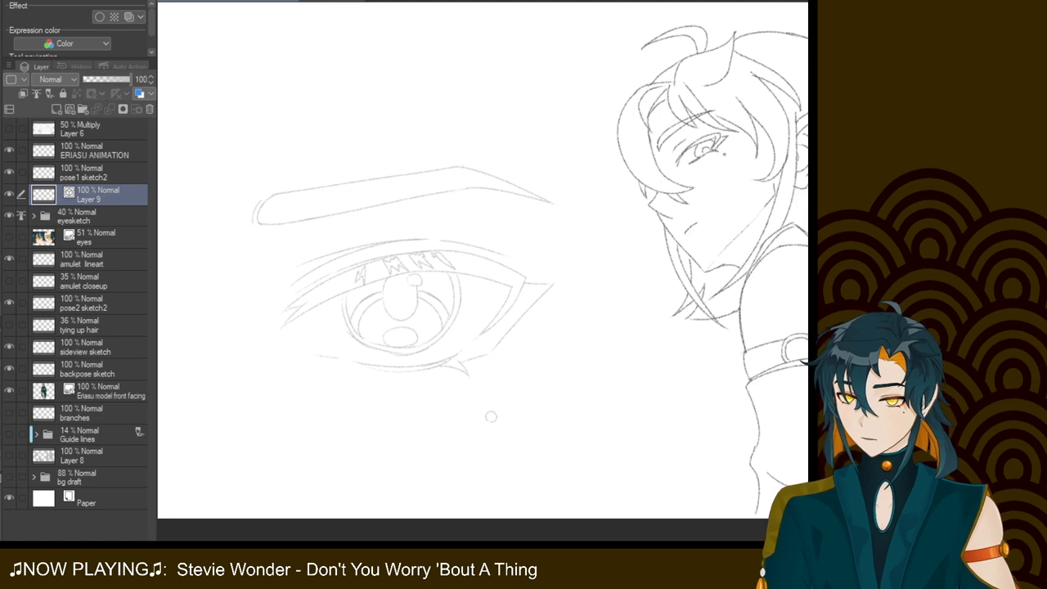
# Rename the new vector layer as eye
pyautogui.write('eye')
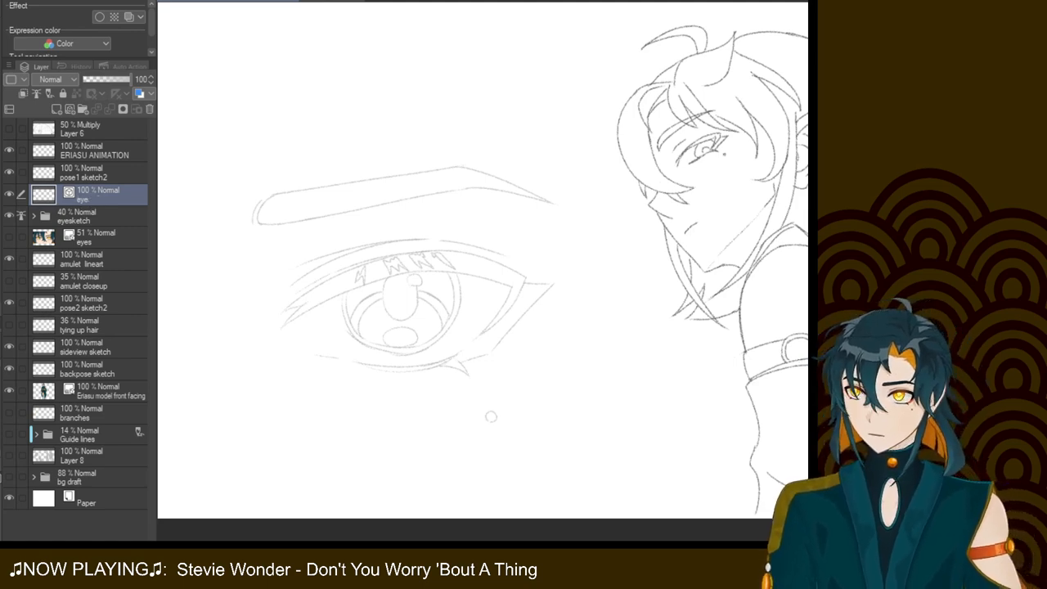
pyautogui.moveTo(491, 416)
pyautogui.mouseDown()
pyautogui.moveTo(507, 421)
pyautogui.moveTo(517, 406)
pyautogui.mouseUp()
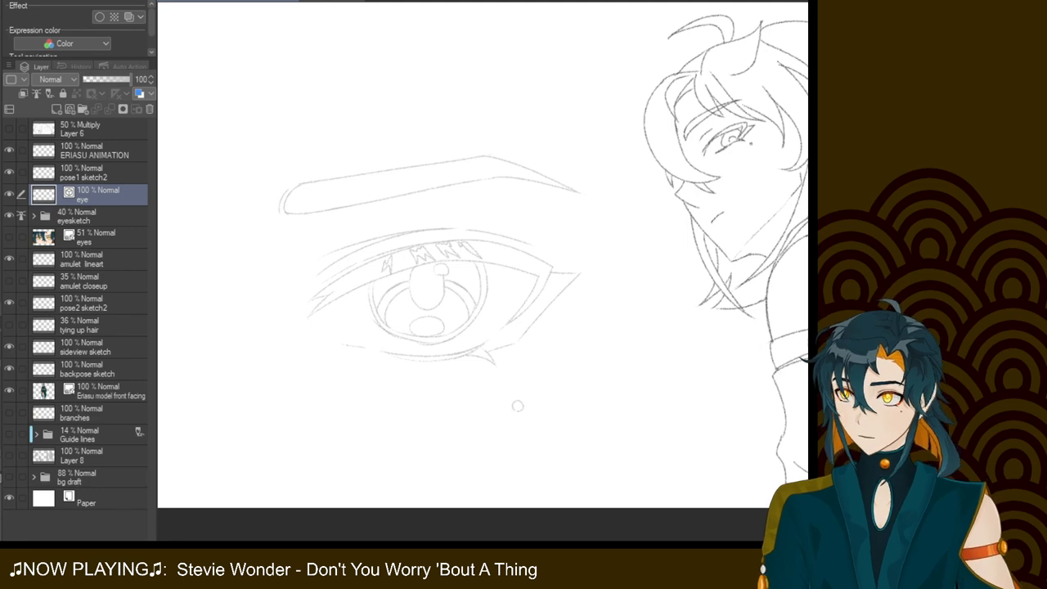
pyautogui.moveTo(309, 304)
pyautogui.mouseDown()
pyautogui.moveTo(333, 291)
pyautogui.moveTo(550, 267)
pyautogui.mouseUp()
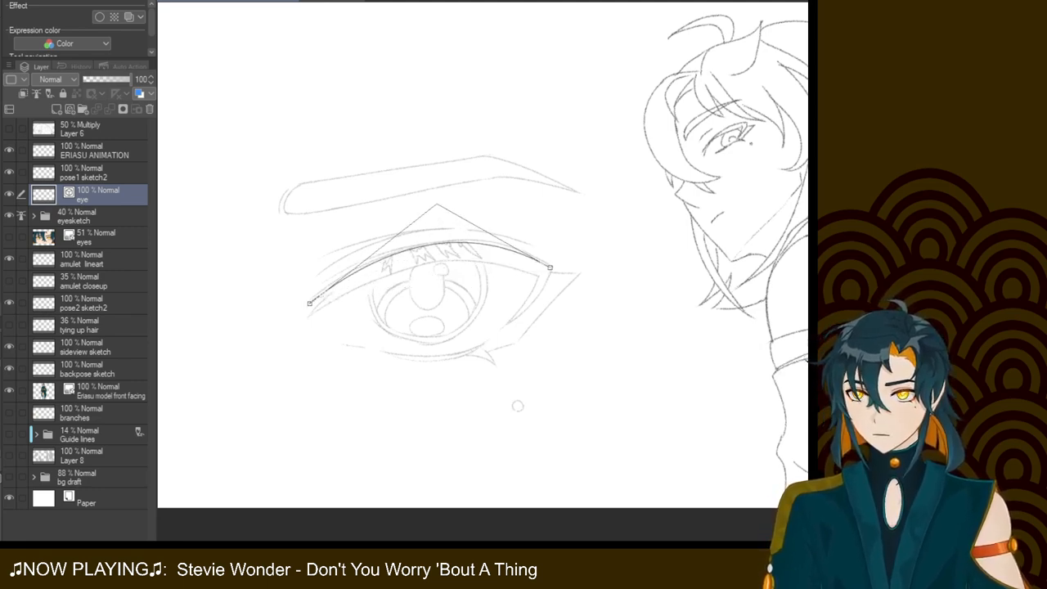
pyautogui.click(435, 203)
pyautogui.hotkey('ctrl', 'z')
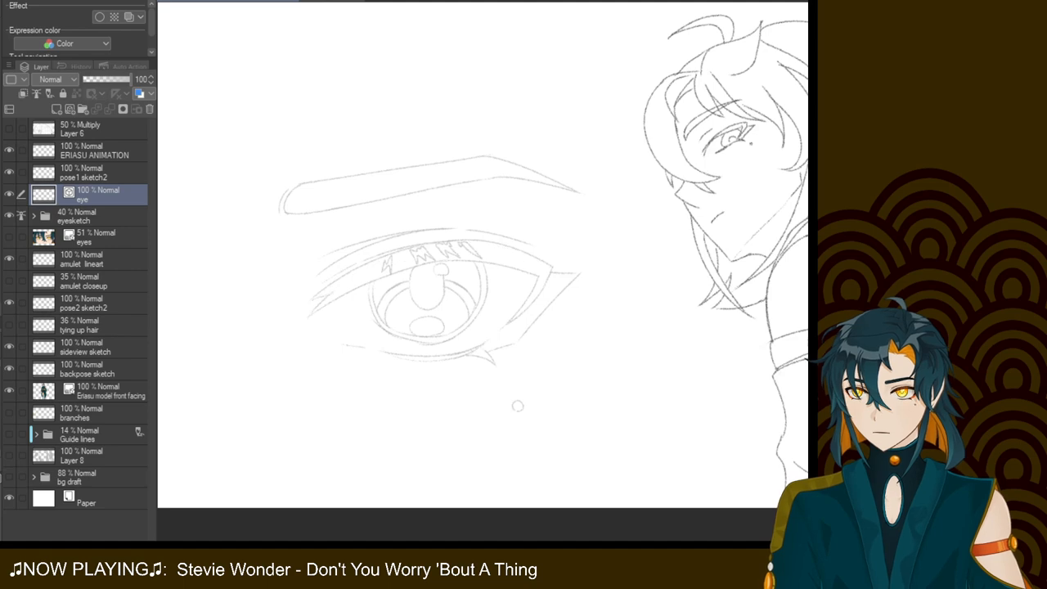
# Trace the upper lash band's lower edge with two joined curves, from its left tip over the iris to the inner right corner
pyautogui.hotkey('ctrl', '+')
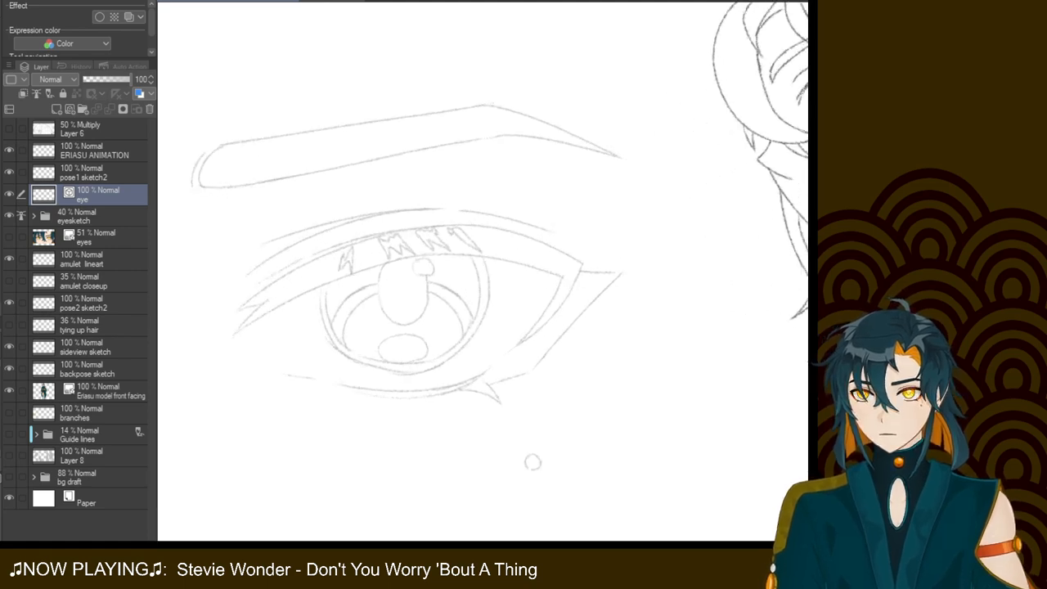
pyautogui.moveTo(533, 462); pyautogui.dragTo(565, 462)
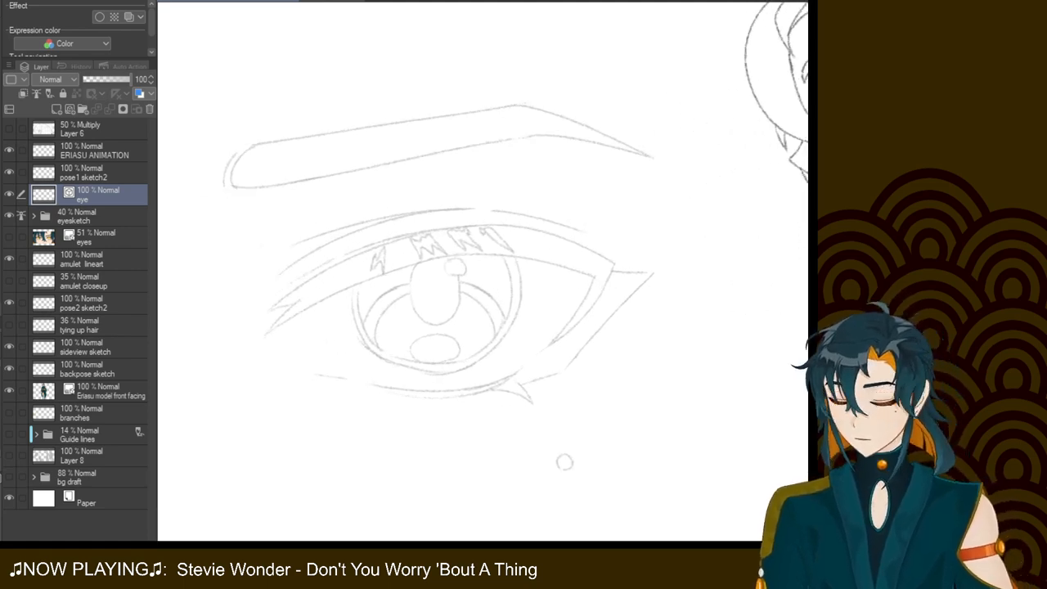
pyautogui.moveTo(263, 337); pyautogui.dragTo(504, 256)
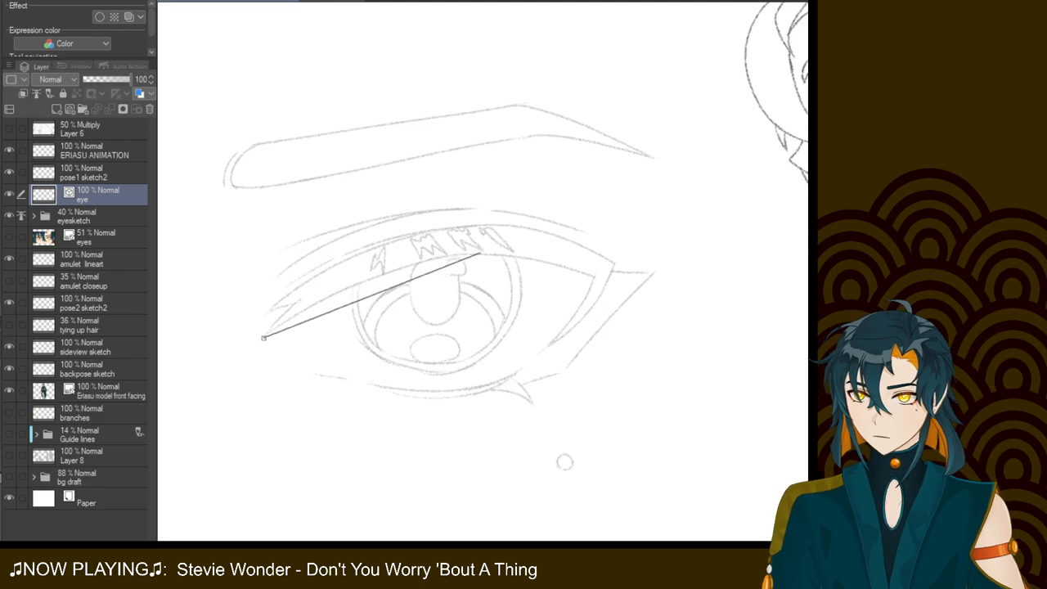
pyautogui.click(410, 245)
pyautogui.moveTo(503, 256); pyautogui.dragTo(595, 277)
pyautogui.click(556, 260)
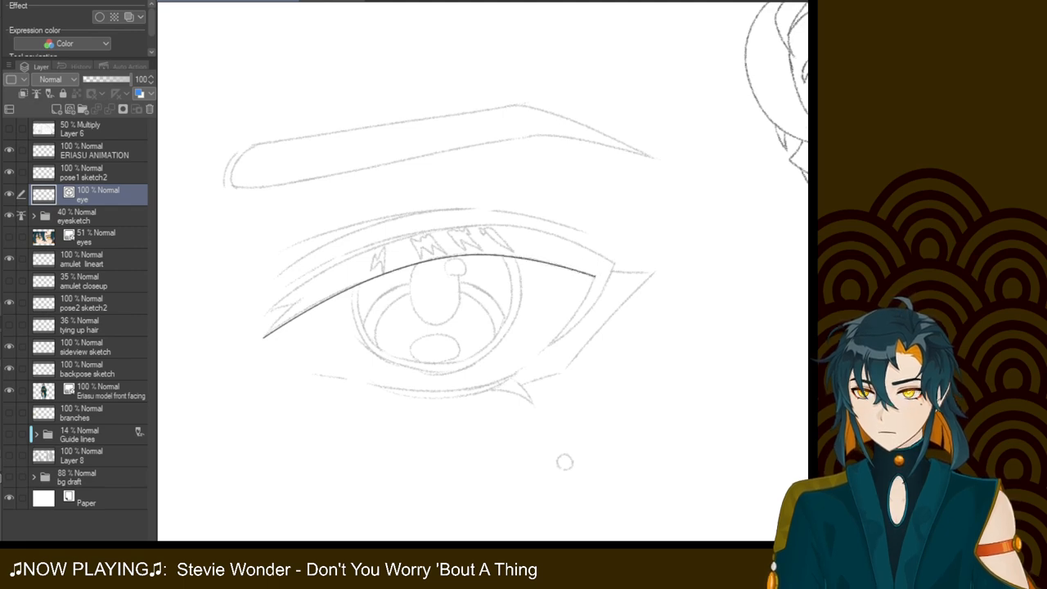
# Outline the lash band's downward spike at the right corner with an inner and an outer curve meeting in a point
pyautogui.moveTo(596, 276); pyautogui.dragTo(540, 352)
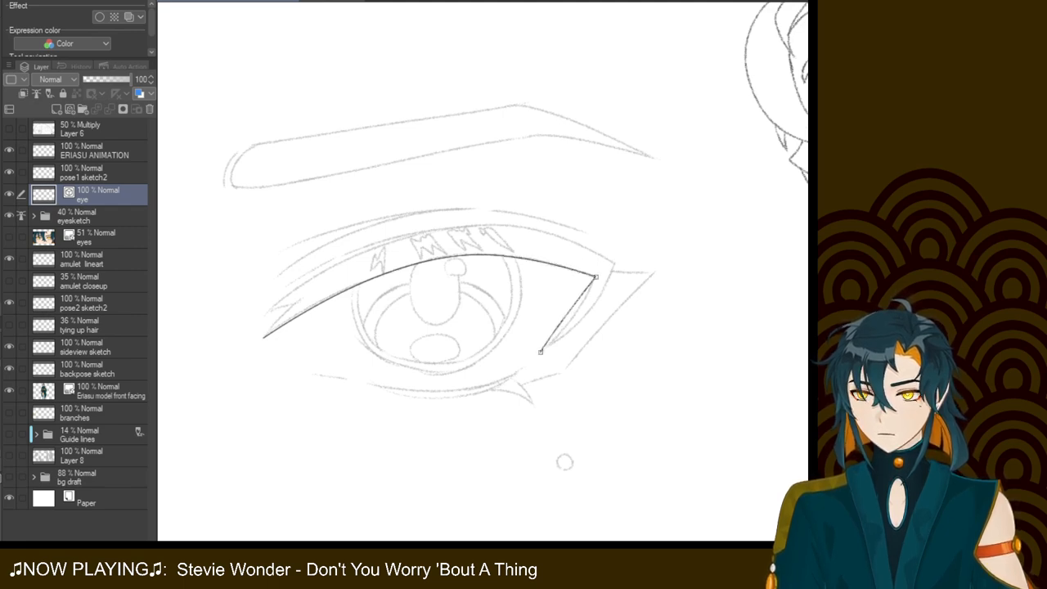
pyautogui.click(568, 315)
pyautogui.moveTo(616, 263); pyautogui.dragTo(540, 352)
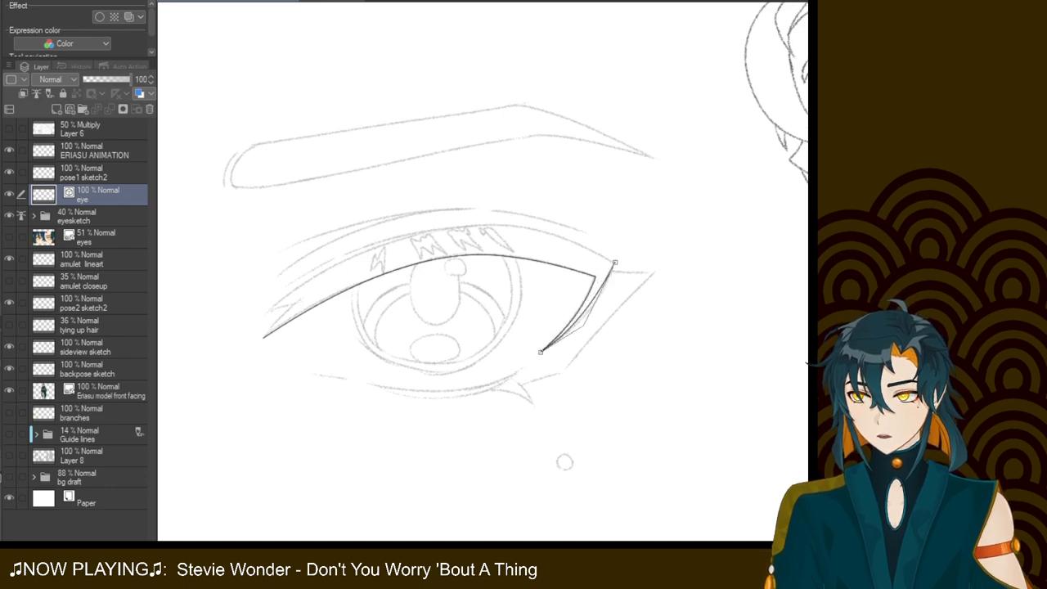
pyautogui.click(590, 315)
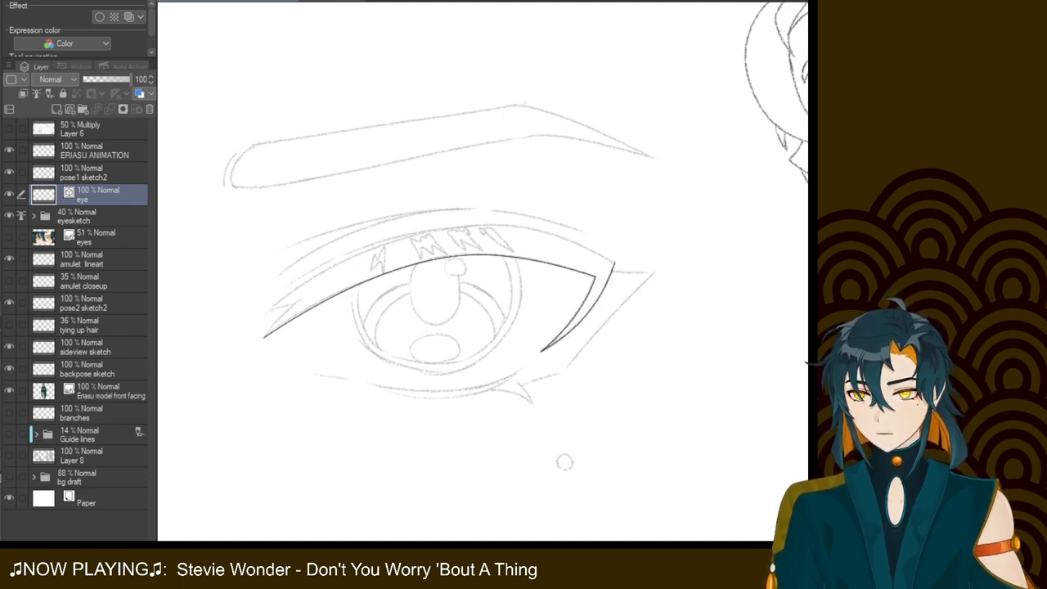
# Trace the upper lash band's upper edge with two joined curves, from the right corner to the upper left tip
pyautogui.moveTo(615, 263); pyautogui.dragTo(385, 243)
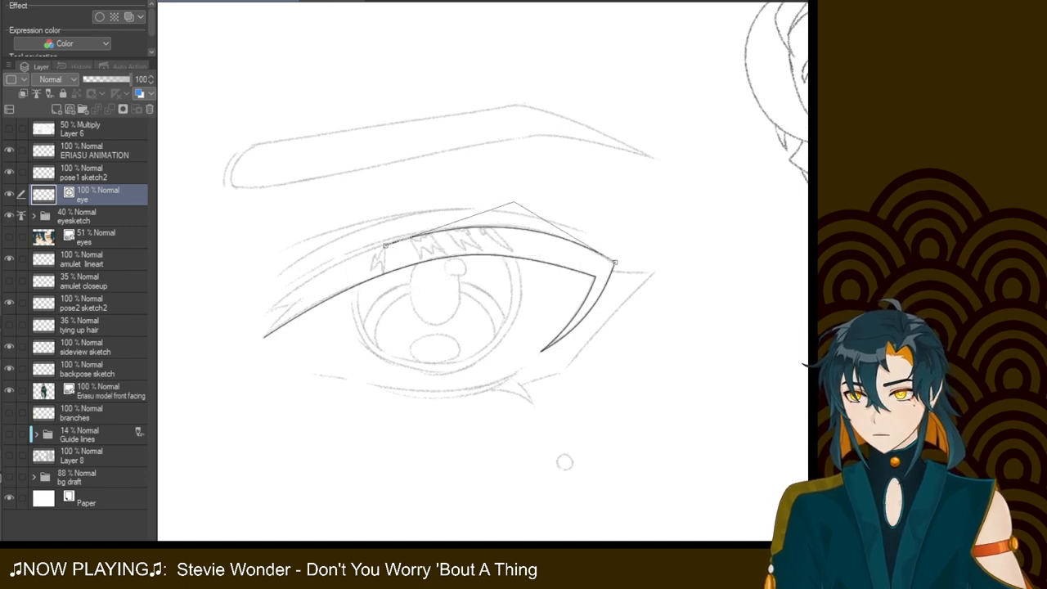
pyautogui.click(511, 200)
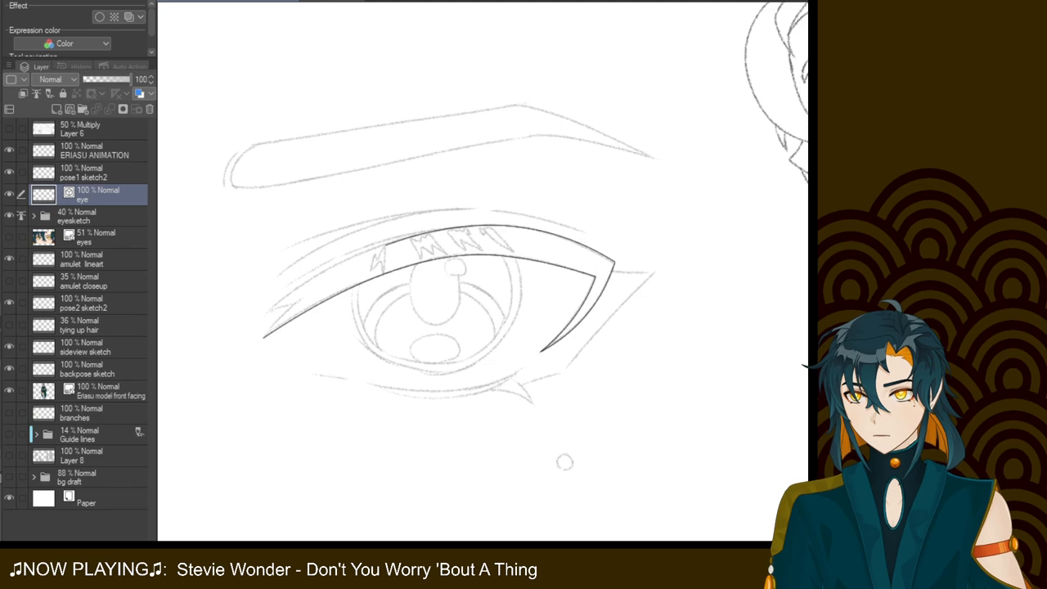
pyautogui.moveTo(384, 244); pyautogui.dragTo(270, 311)
pyautogui.click(315, 265)
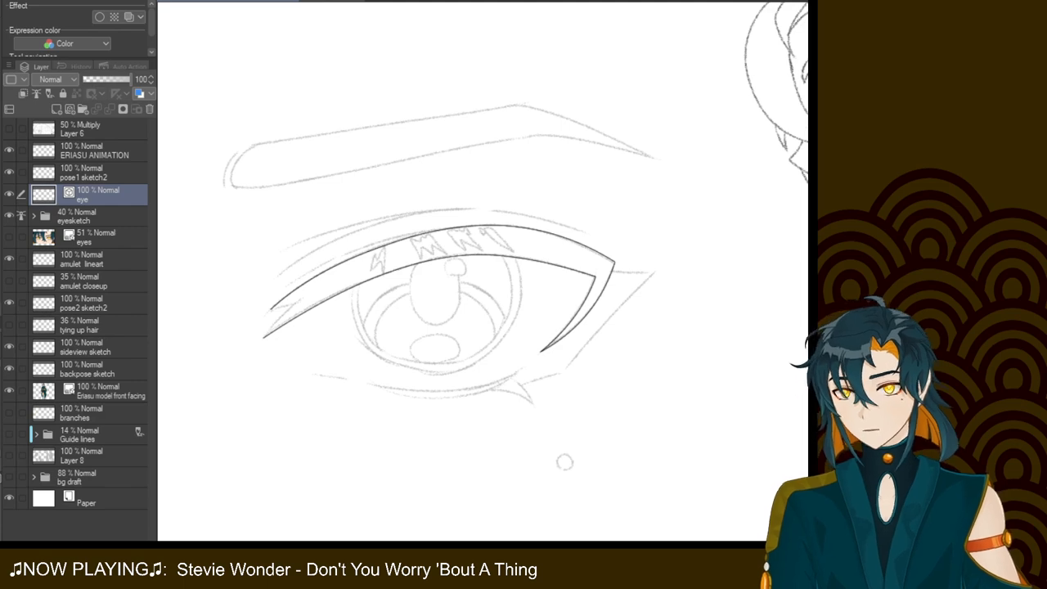
# Close the lash band's left end with a V-shaped notch joining its lower and upper tips
pyautogui.moveTo(263, 338); pyautogui.dragTo(301, 300)
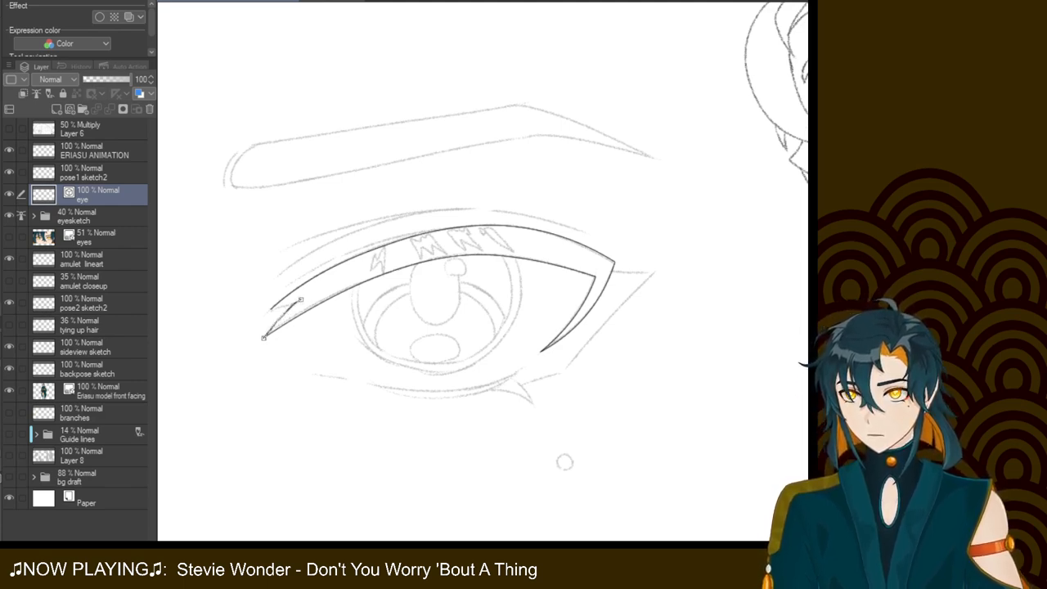
pyautogui.click(285, 314)
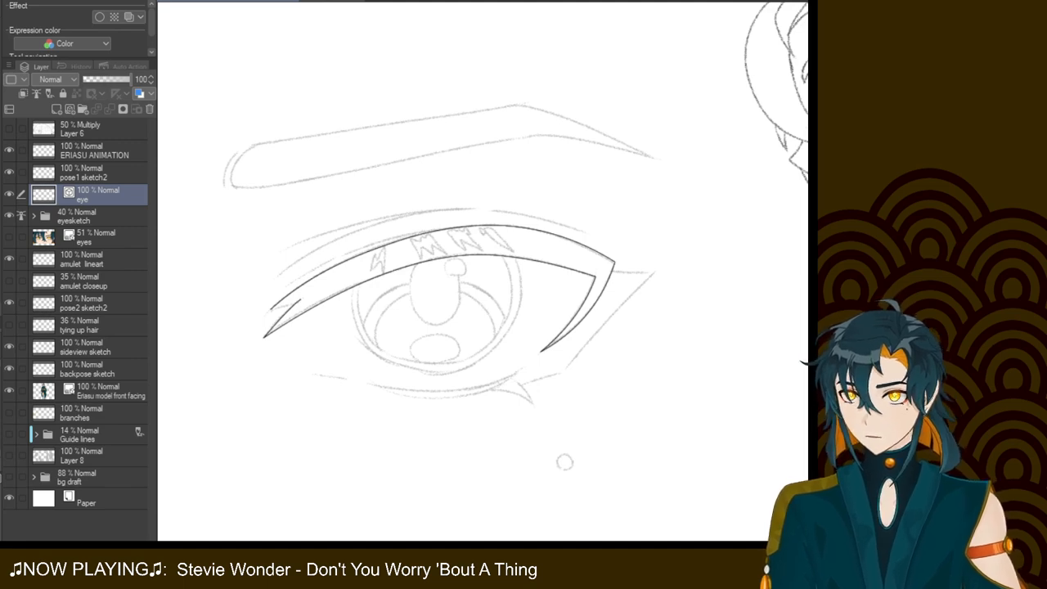
pyautogui.moveTo(777, 57); pyautogui.dragTo(422, 336)
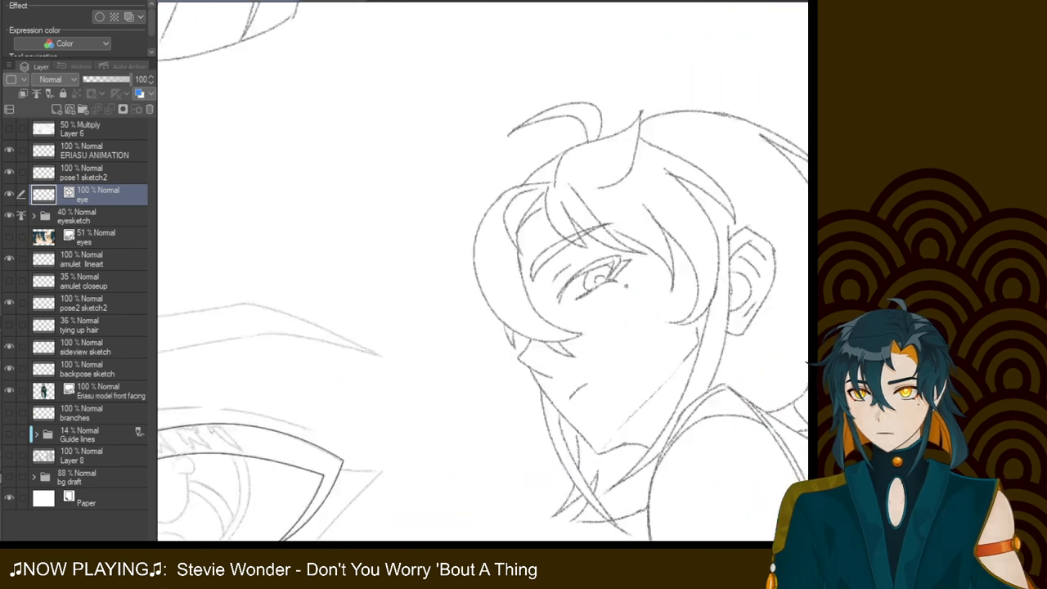
pyautogui.moveTo(540, 441); pyautogui.dragTo(571, 444)
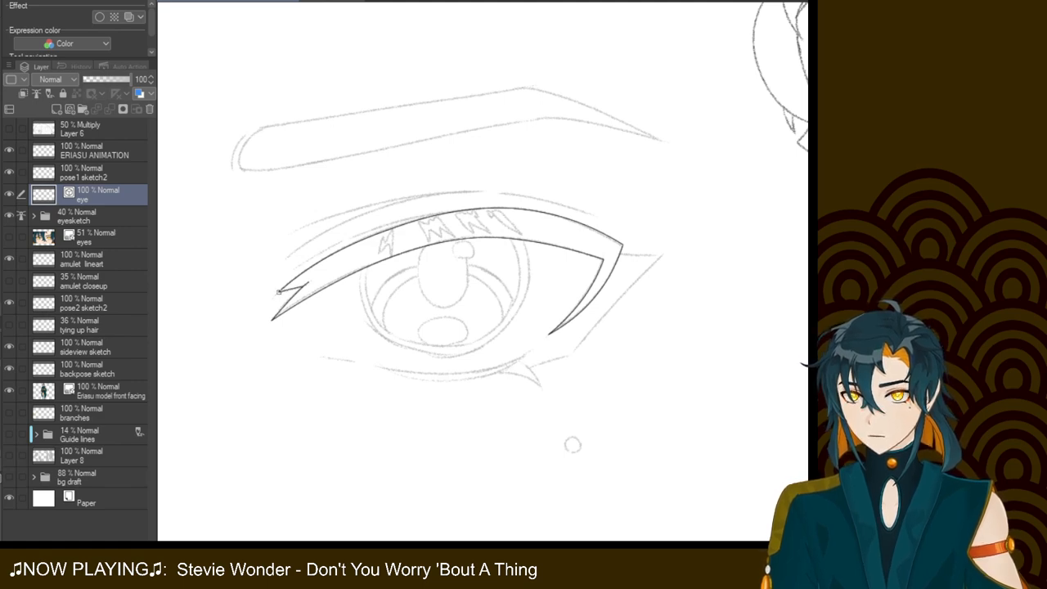
pyautogui.moveTo(304, 285); pyautogui.dragTo(278, 291)
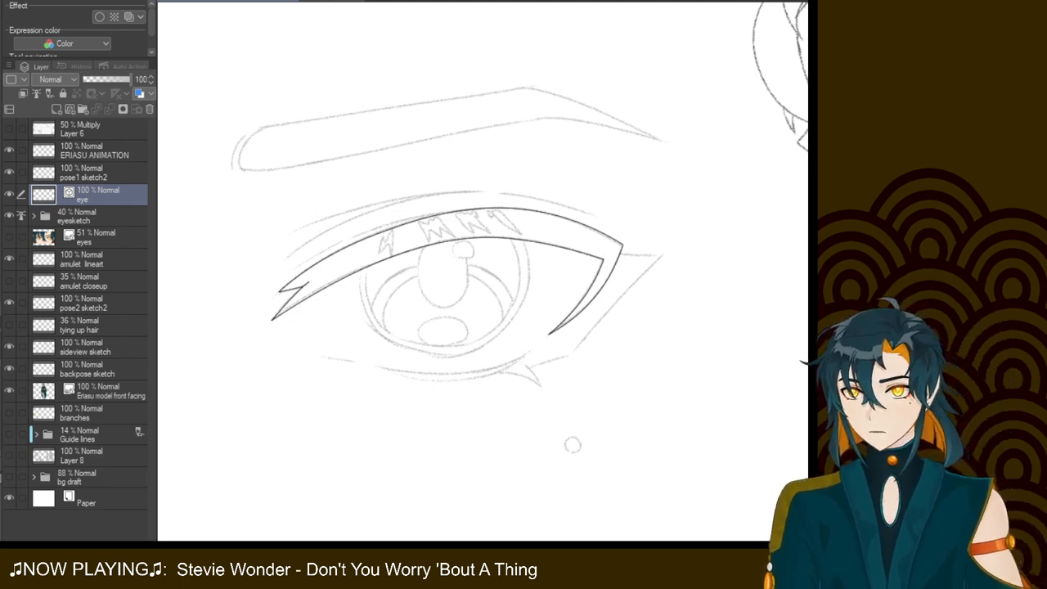
# Trace the eyelid lines above the lash band: three curves over its left half and one short curve over its right side
pyautogui.moveTo(297, 266); pyautogui.dragTo(452, 212)
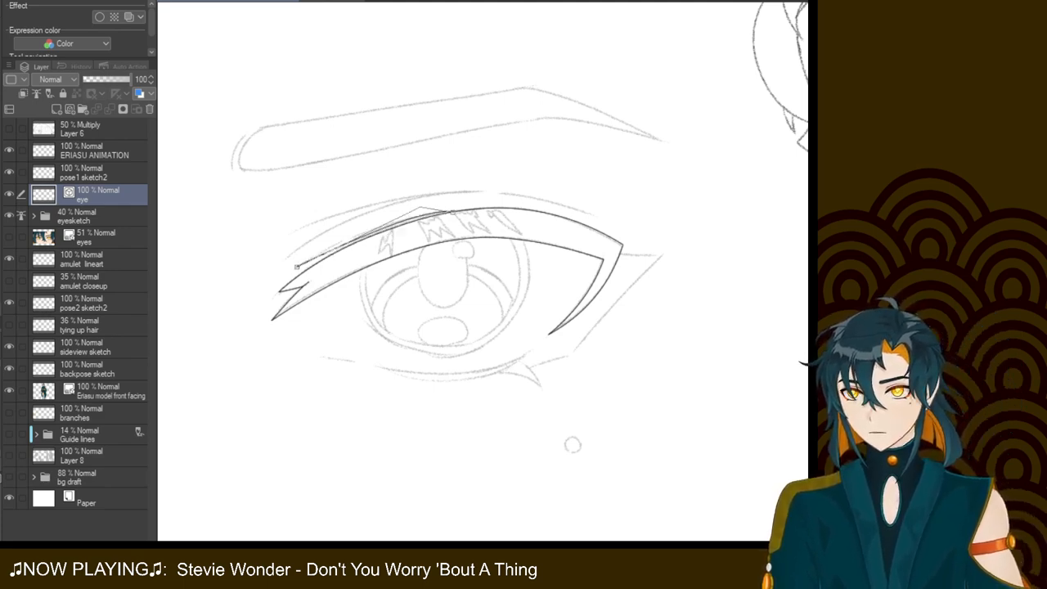
pyautogui.click(379, 218)
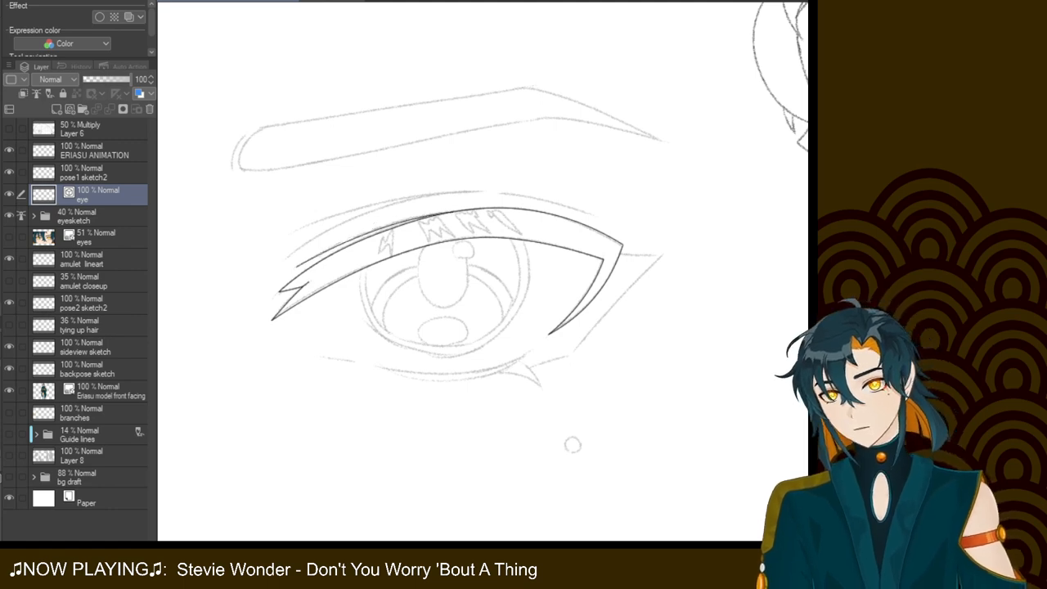
pyautogui.moveTo(288, 258); pyautogui.dragTo(476, 190)
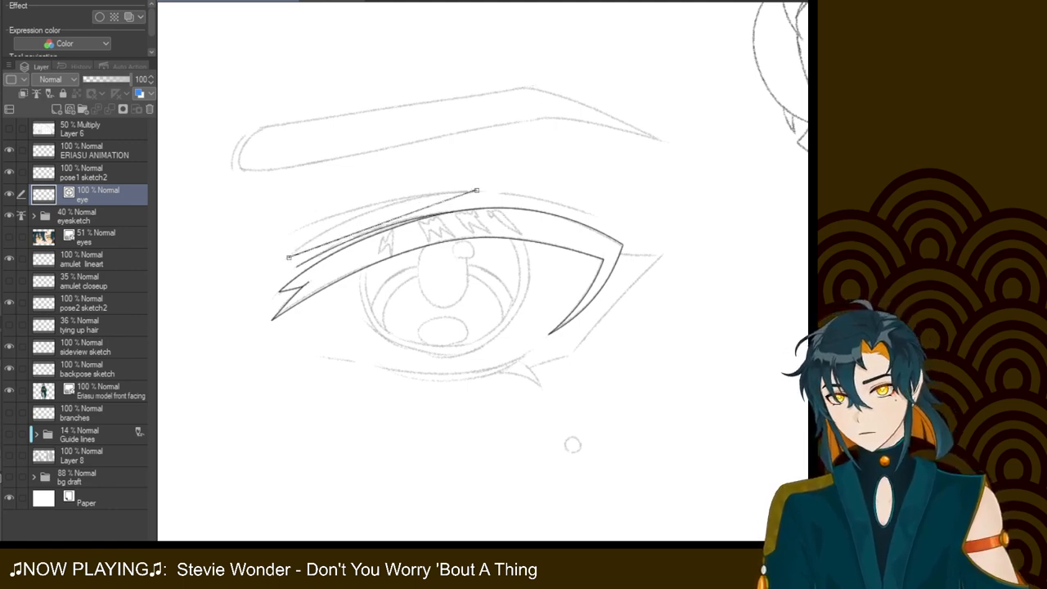
pyautogui.click(376, 208)
pyautogui.moveTo(301, 228); pyautogui.dragTo(465, 191)
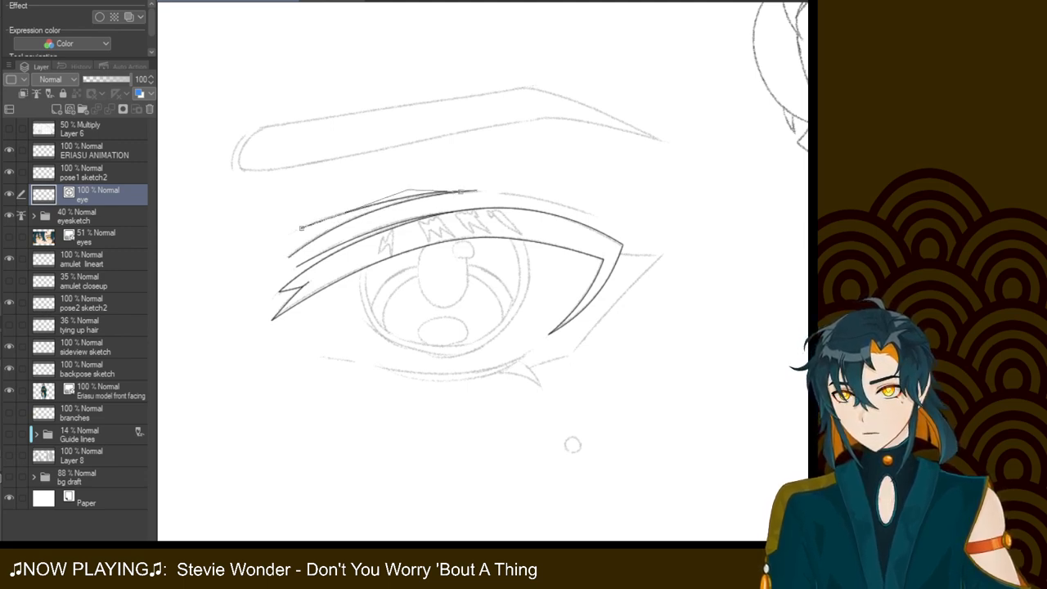
pyautogui.click(388, 196)
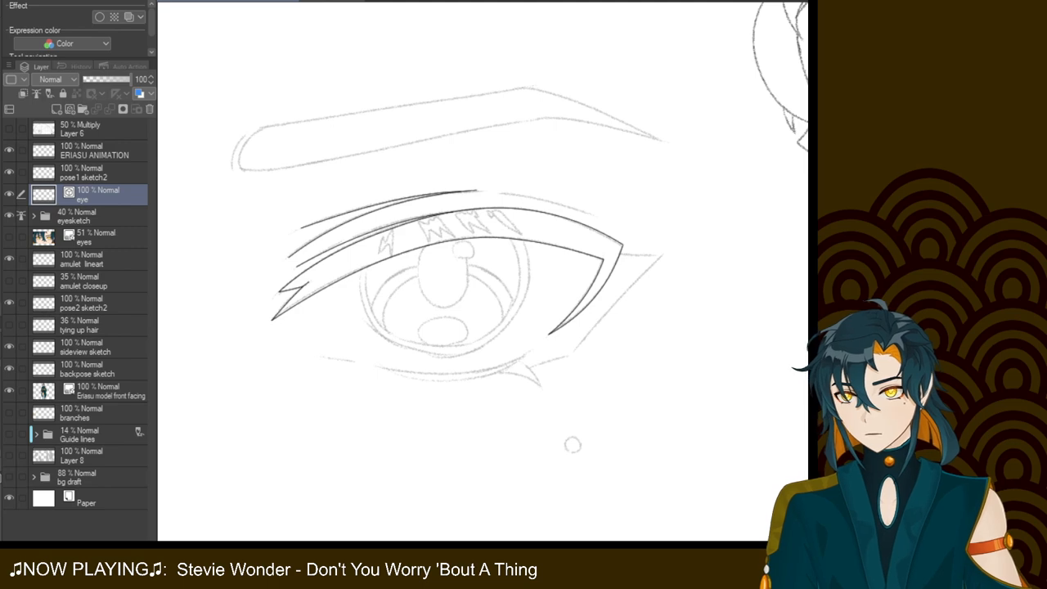
pyautogui.moveTo(499, 195); pyautogui.dragTo(599, 216)
pyautogui.click(545, 197)
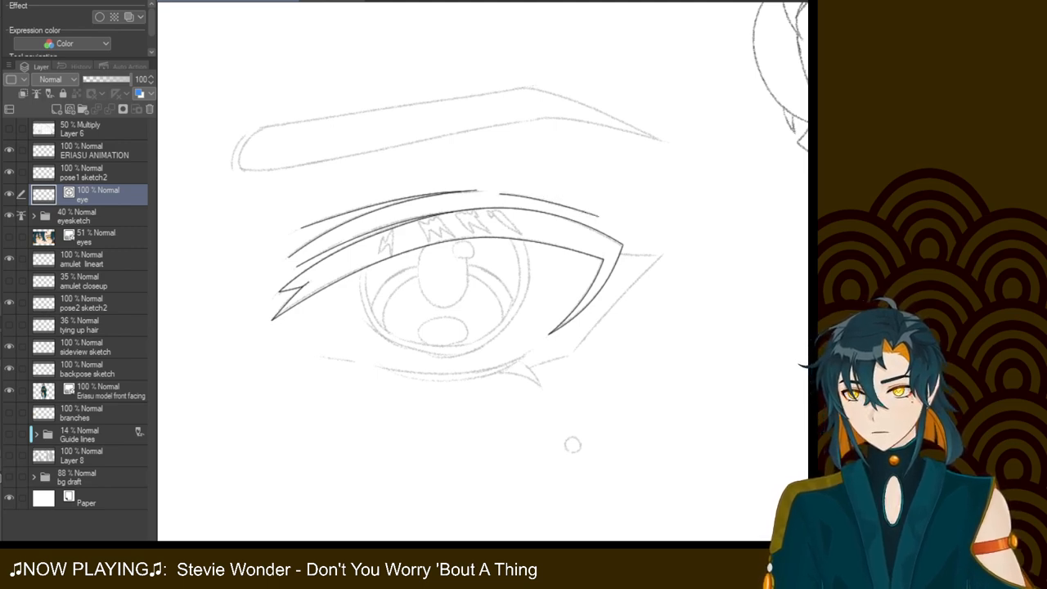
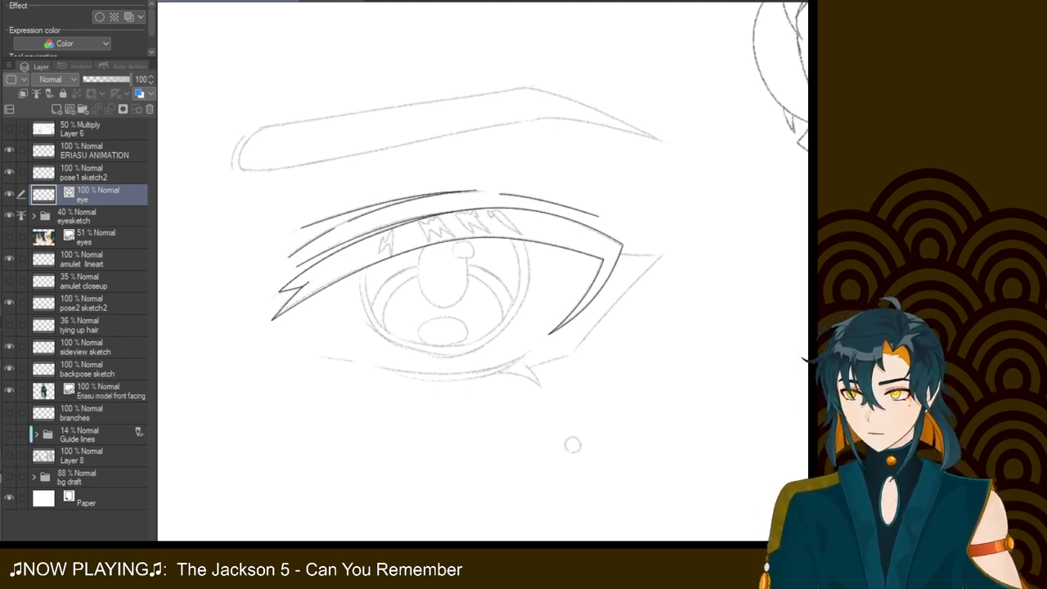
# Outline the lower lash line with two curves, add its small pointed lash at the right, and trace the short separate dash at the left
pyautogui.moveTo(527, 354); pyautogui.dragTo(378, 366)
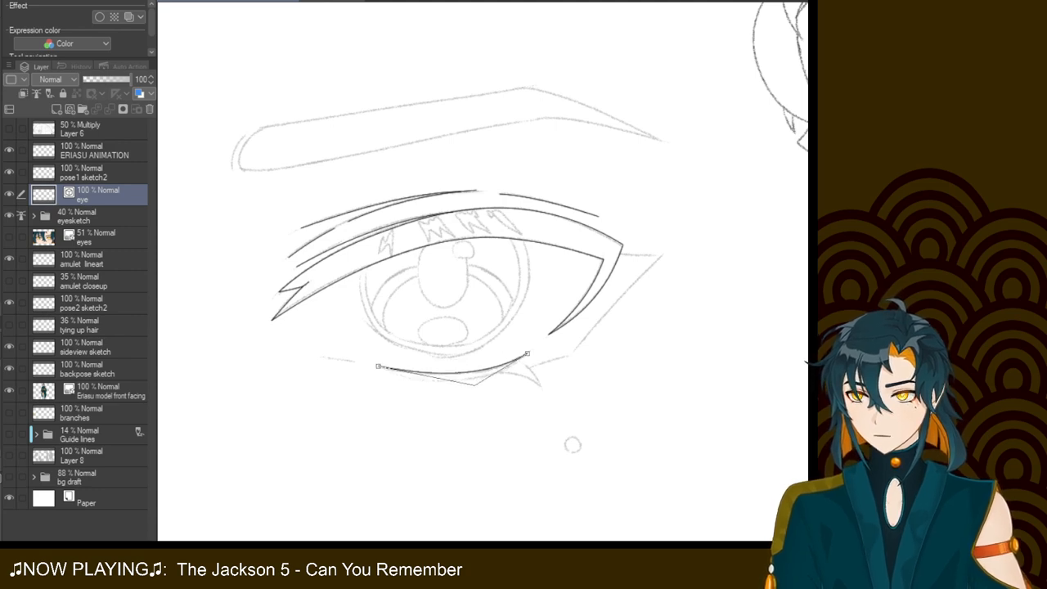
pyautogui.moveTo(378, 365); pyautogui.dragTo(526, 356)
pyautogui.click(466, 398)
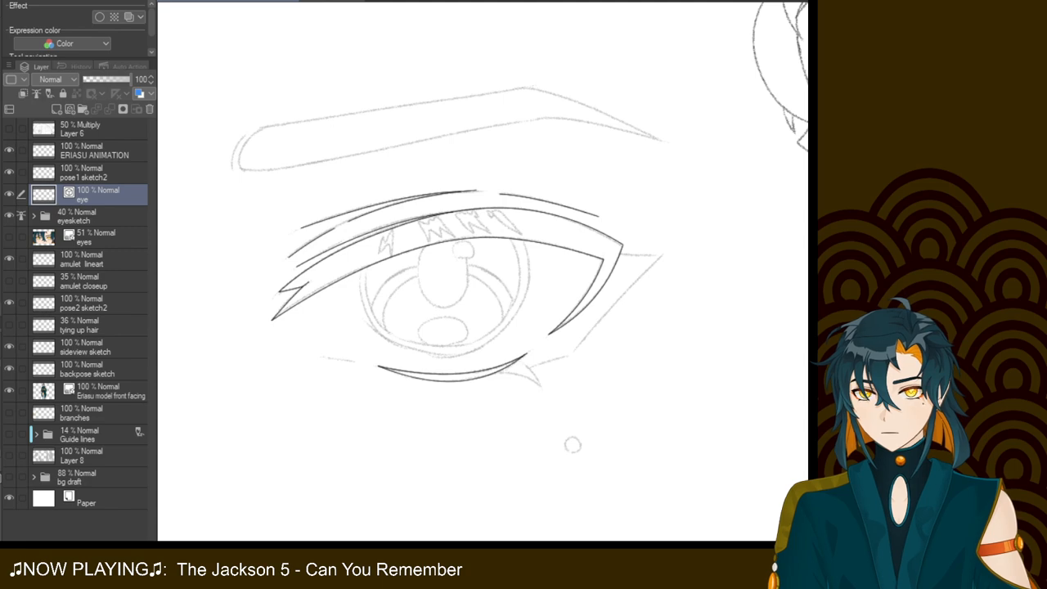
pyautogui.moveTo(496, 372); pyautogui.dragTo(540, 387)
pyautogui.click(572, 445)
pyautogui.click(572, 444)
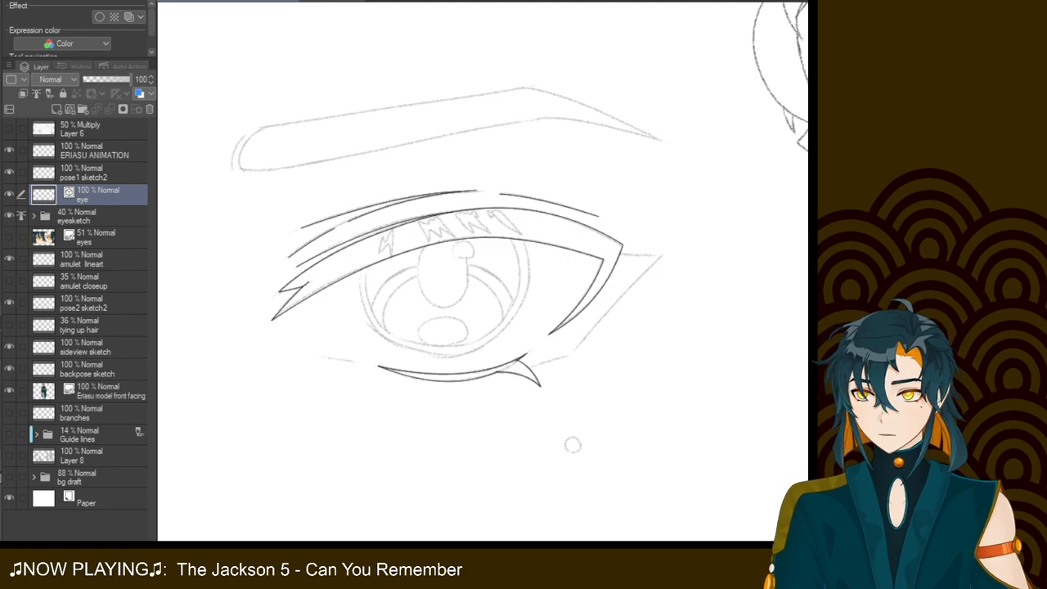
pyautogui.moveTo(323, 358); pyautogui.dragTo(354, 358)
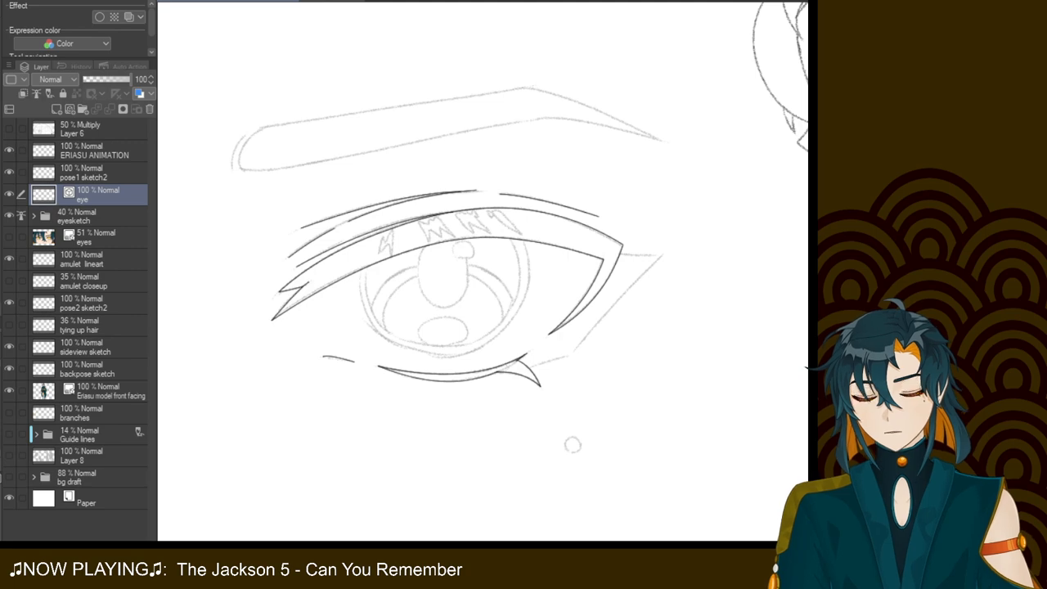
# Outline the pointed shape beyond the eye's right corner, with a horizontal top line and a slanted edge down toward the lower lash
pyautogui.moveTo(619, 255); pyautogui.dragTo(662, 254)
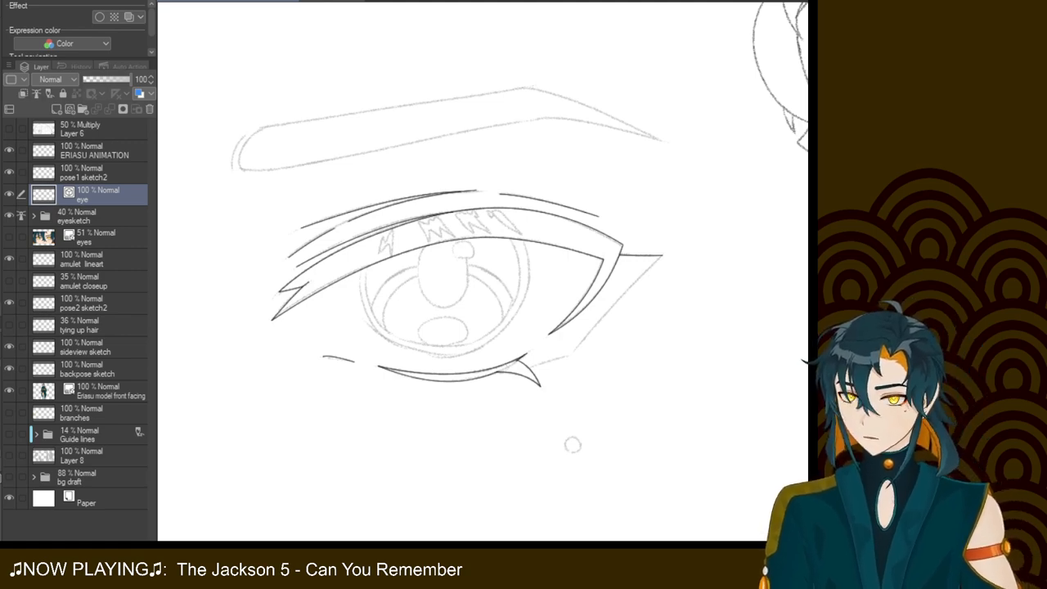
pyautogui.moveTo(662, 255)
pyautogui.mouseDown()
pyautogui.moveTo(588, 344)
pyautogui.moveTo(528, 367)
pyautogui.mouseUp()
pyautogui.click(603, 315)
pyautogui.hotkey('ctrl', 'z')
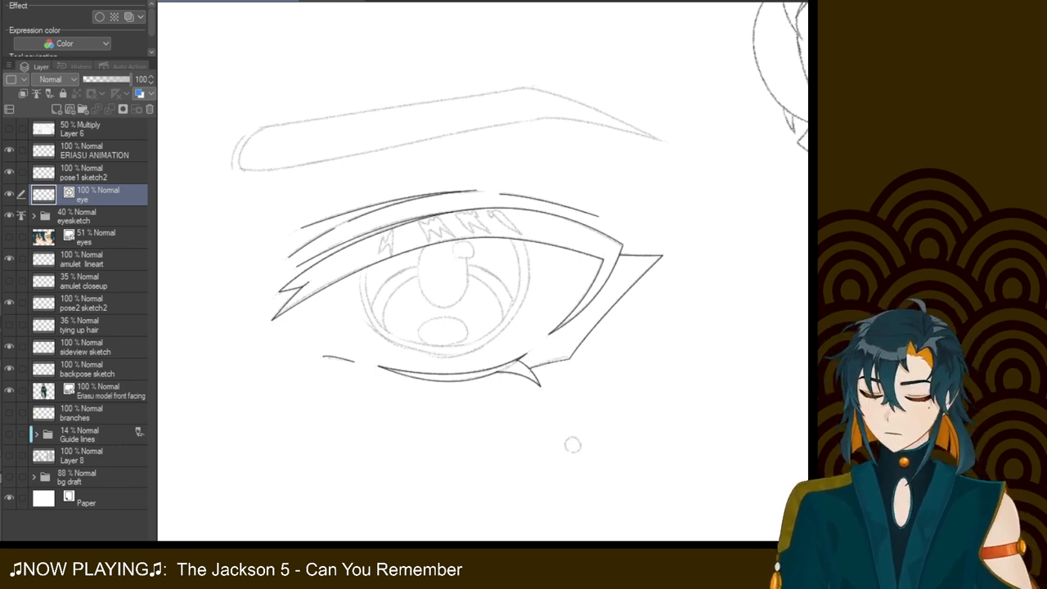
# Trace the eyebrow's rounded left end and its upper edge up to the peak of the arch
pyautogui.moveTo(243, 169); pyautogui.dragTo(268, 127)
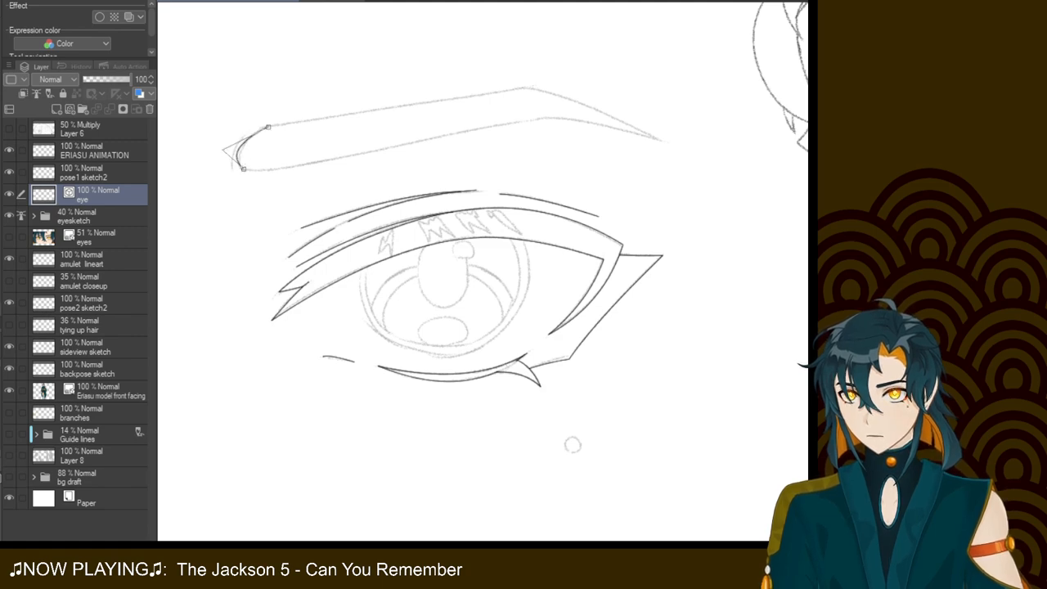
pyautogui.click(227, 151)
pyautogui.moveTo(268, 127); pyautogui.dragTo(524, 87)
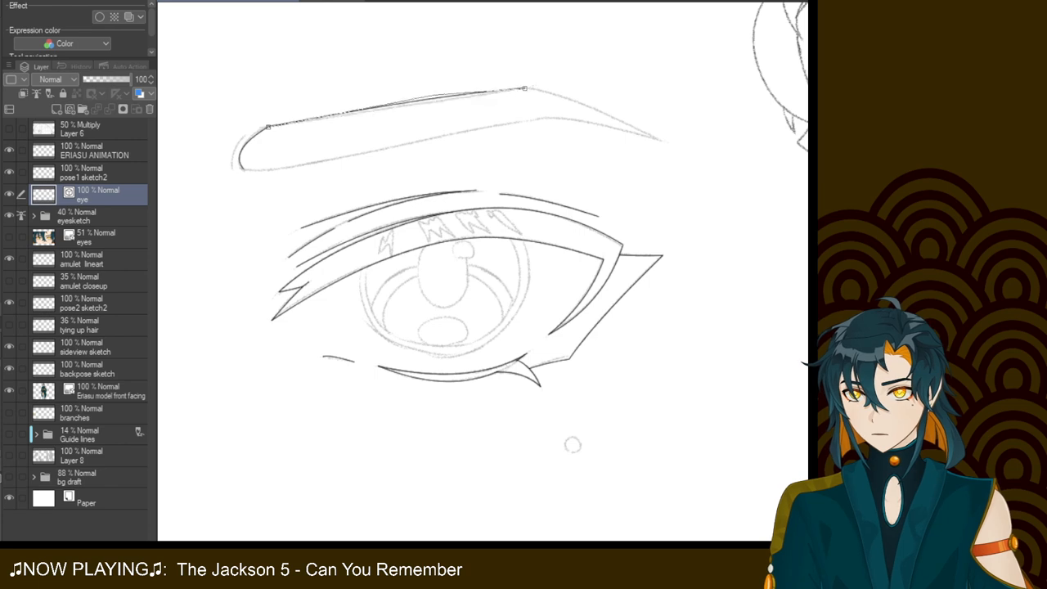
pyautogui.click(384, 108)
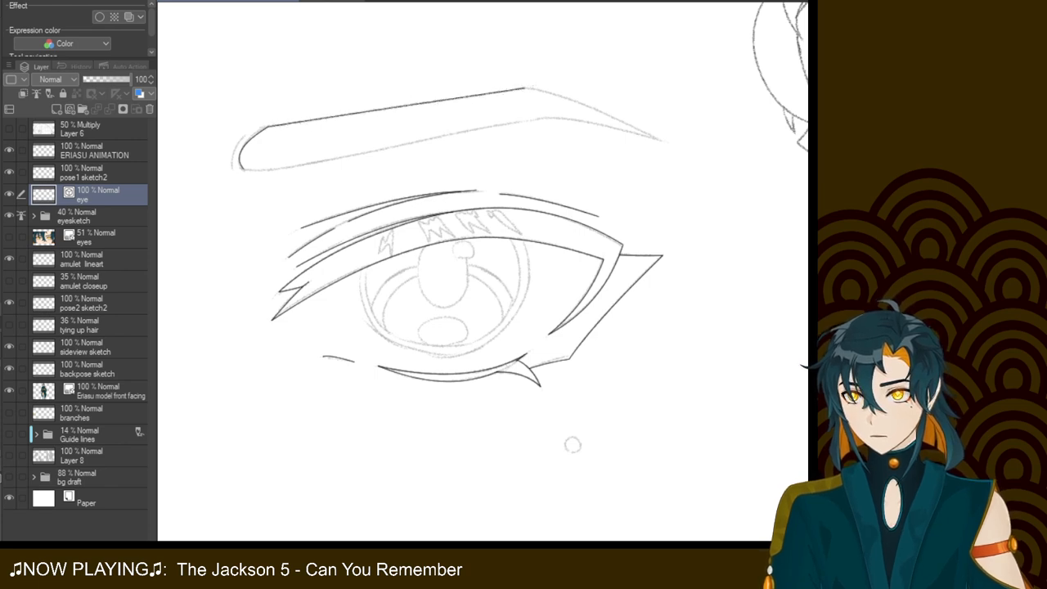
# Complete the eyebrow outline with its tapering tail and lower edge, and add the short separate curve outside its left end
pyautogui.moveTo(524, 88); pyautogui.dragTo(661, 143)
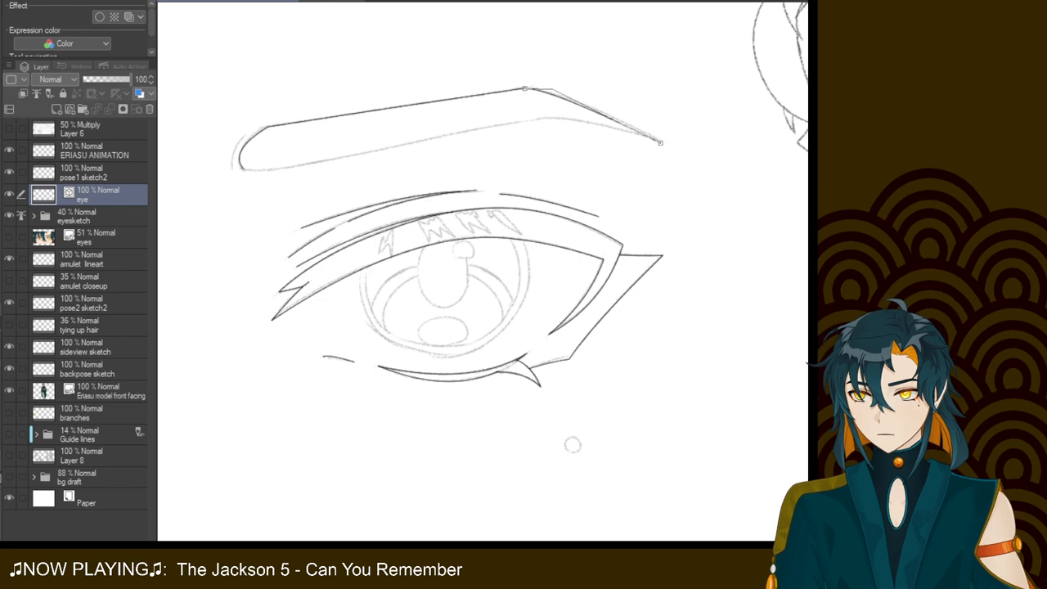
pyautogui.click(559, 91)
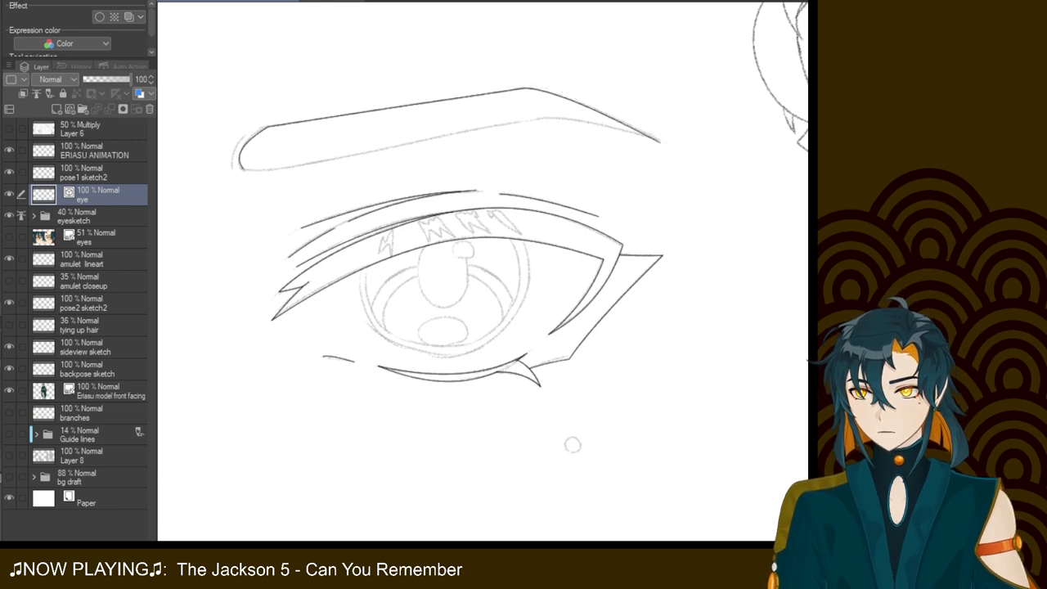
pyautogui.moveTo(242, 169); pyautogui.dragTo(556, 117)
pyautogui.click(283, 175)
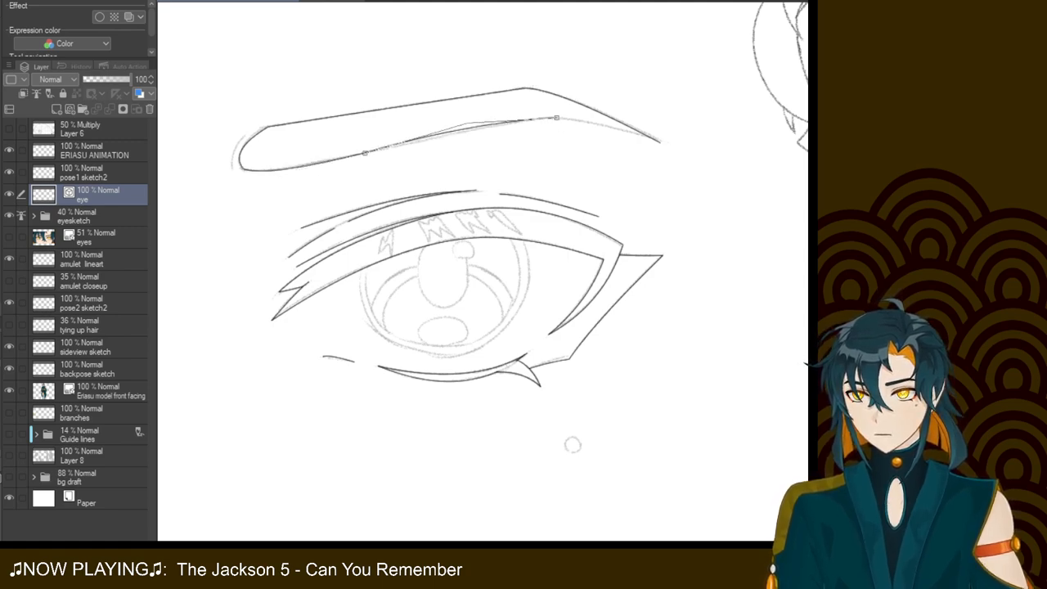
pyautogui.click(485, 127)
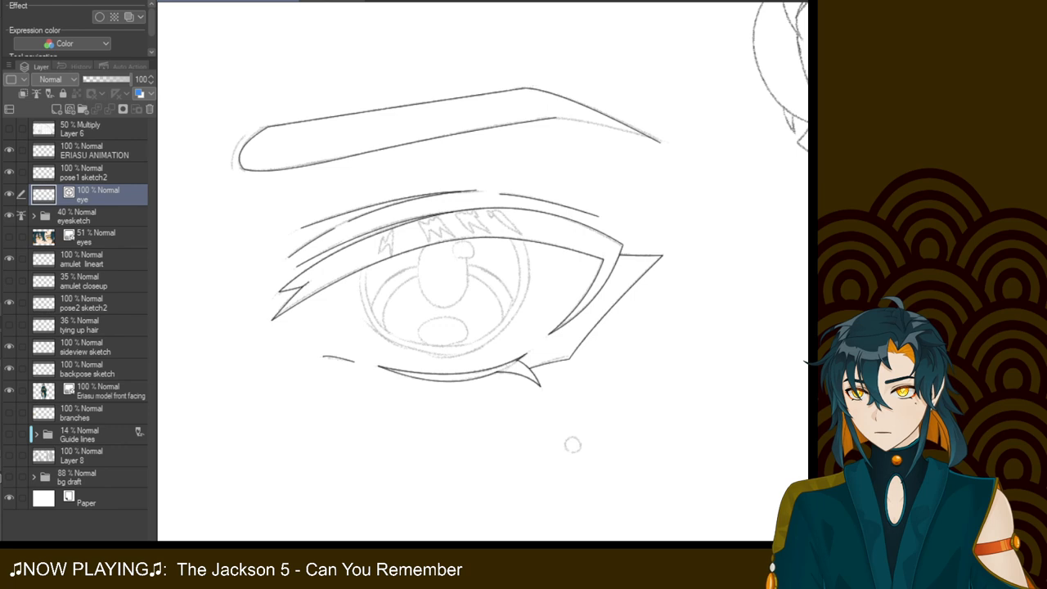
pyautogui.moveTo(556, 118); pyautogui.dragTo(661, 142)
pyautogui.click(661, 143)
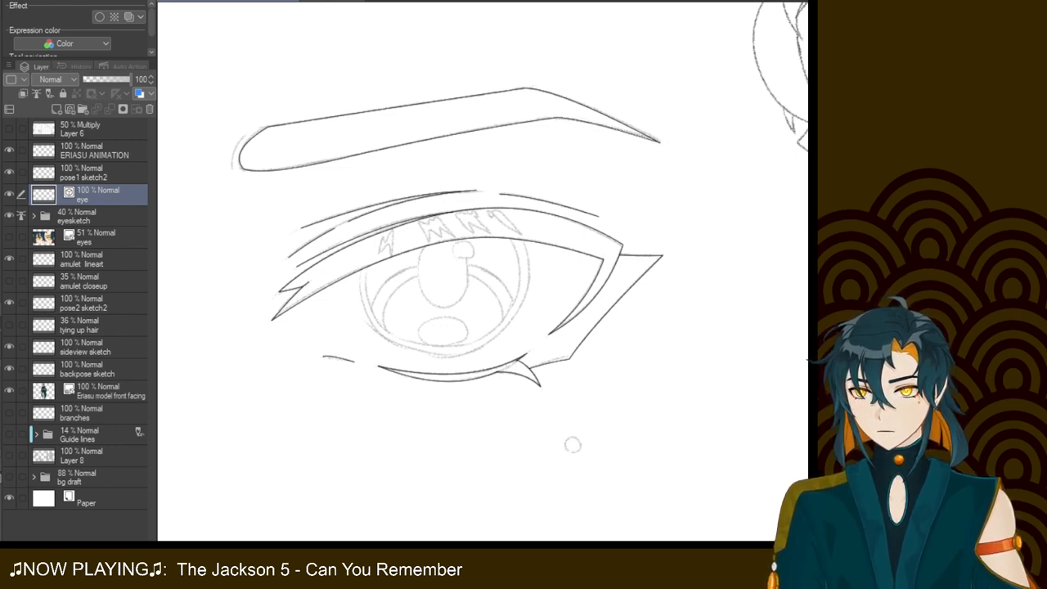
pyautogui.moveTo(234, 170); pyautogui.dragTo(245, 137)
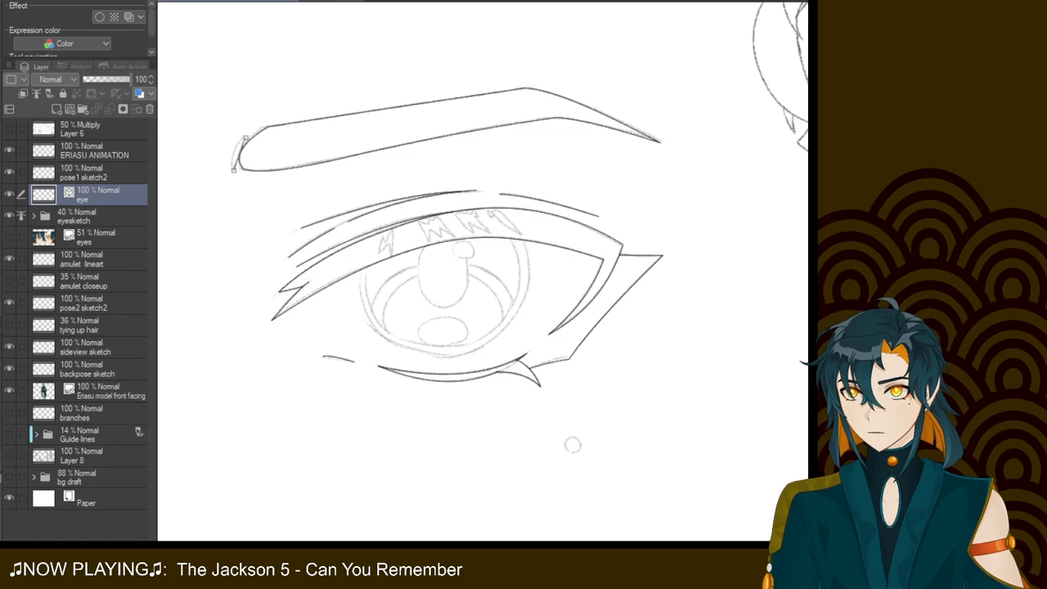
pyautogui.click(232, 151)
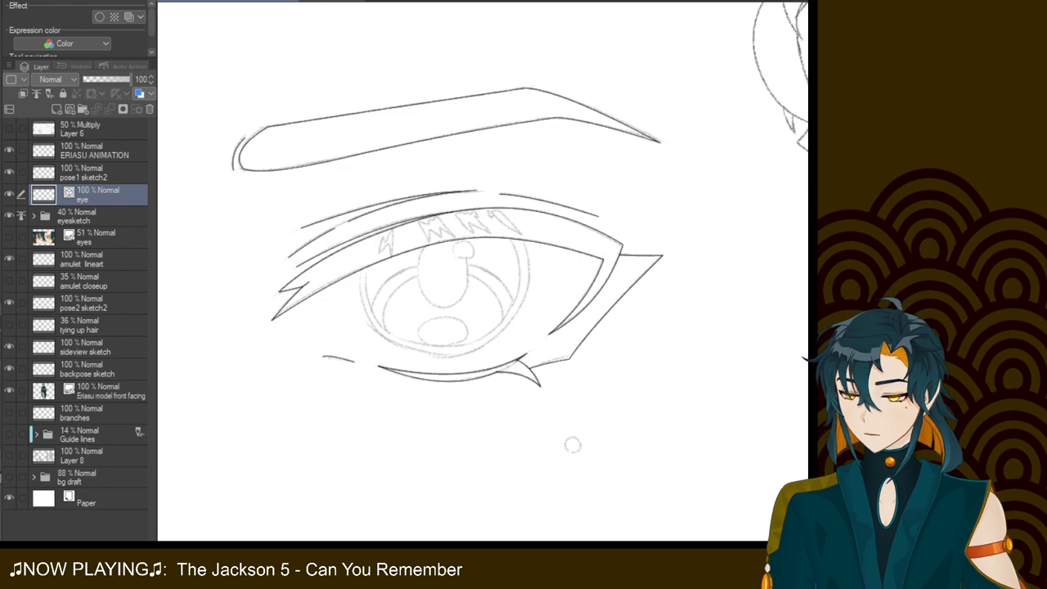
# Lower the eyesketch folder's opacity to 22% and add a new vector layer above the eye layer
pyautogui.click(90, 216)
pyautogui.moveTo(102, 78); pyautogui.dragTo(94, 78)
pyautogui.hotkey('alt', ']')
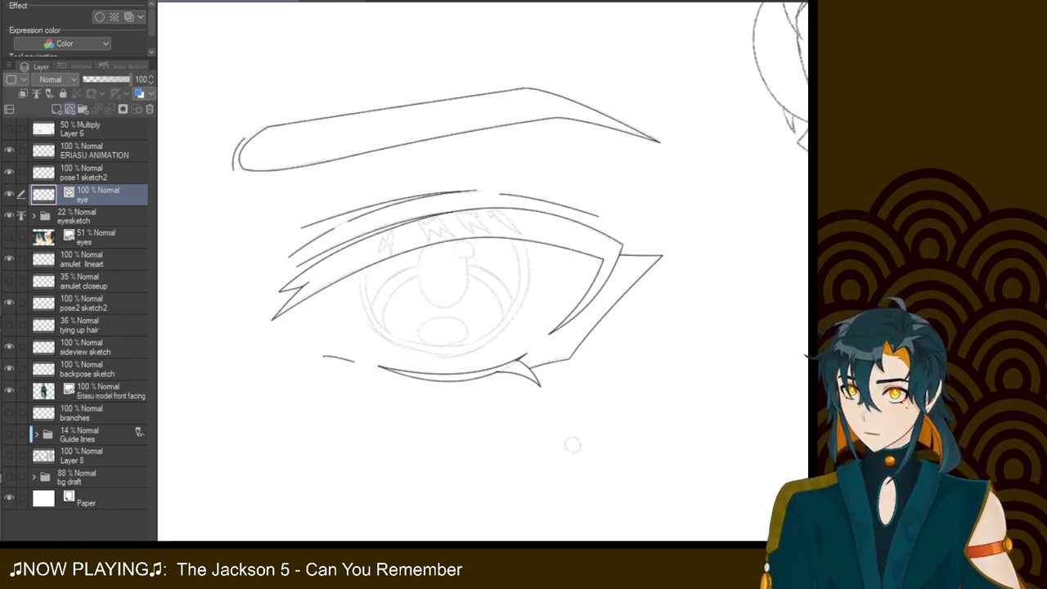
pyautogui.hotkey('ctrl', 'shift', 'n')
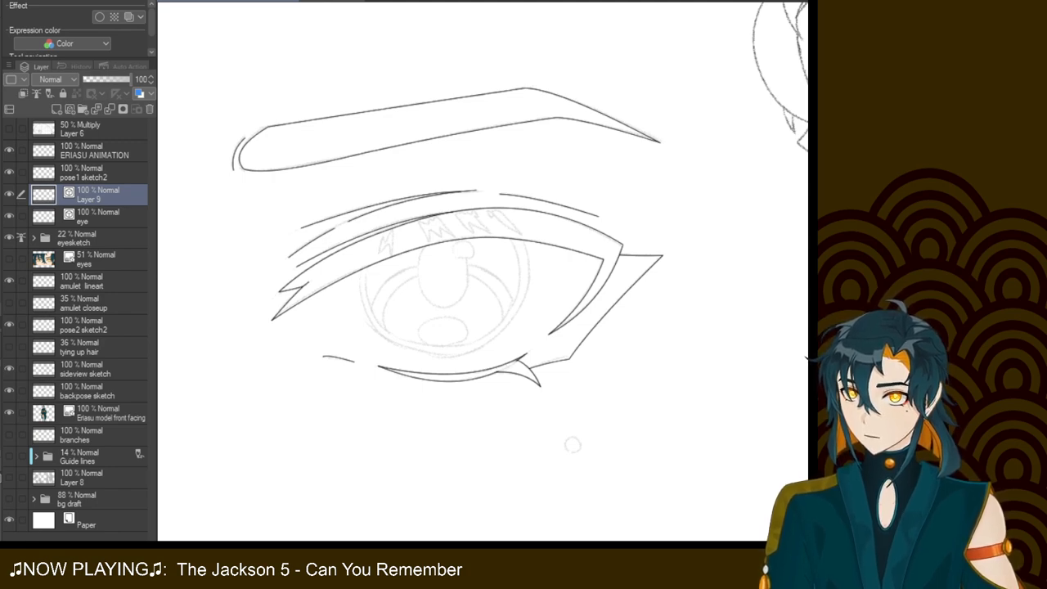
# Draw a circle about as wide as the sketched iris and move it over the iris sketch
pyautogui.moveTo(533, 330)
pyautogui.mouseDown()
pyautogui.moveTo(491, 336)
pyautogui.moveTo(350, 214)
pyautogui.moveTo(490, 151)
pyautogui.moveTo(536, 304)
pyautogui.mouseUp()
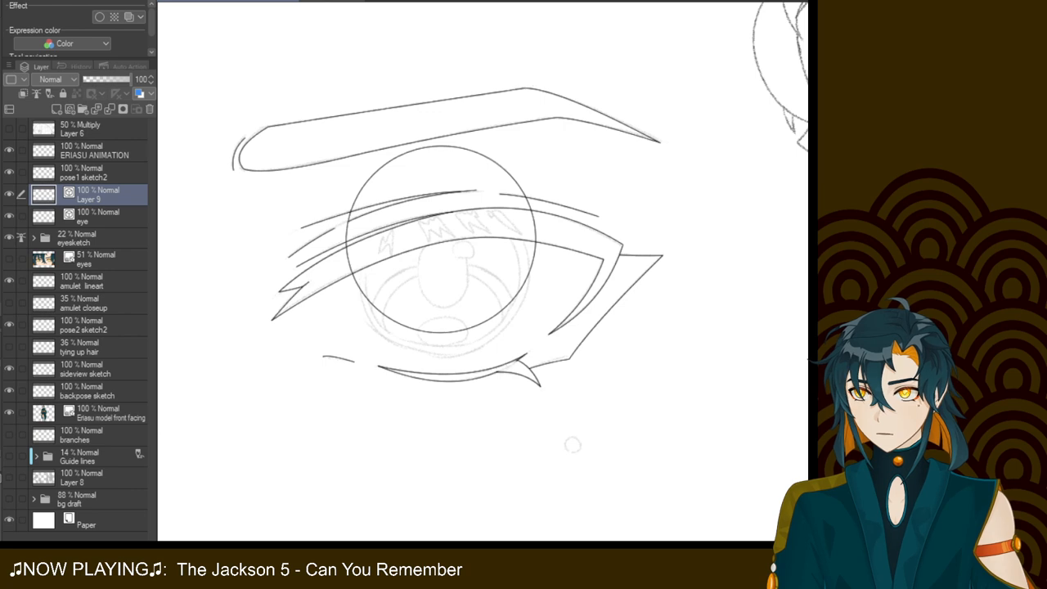
pyautogui.hotkey('ctrl', 't')
pyautogui.moveTo(440, 239); pyautogui.dragTo(444, 262)
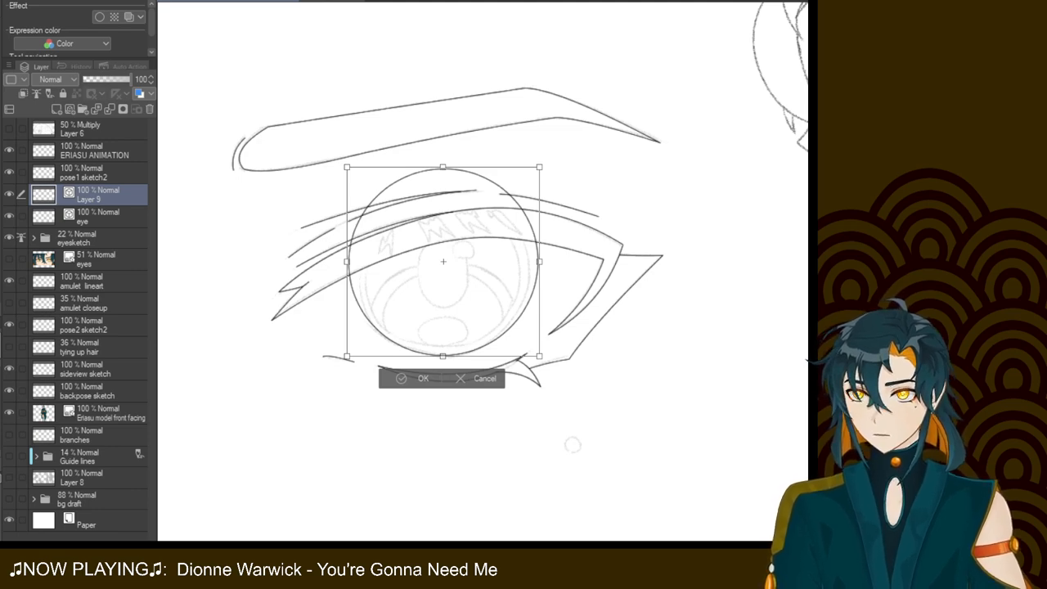
pyautogui.press('Up')
pyautogui.press('Up')
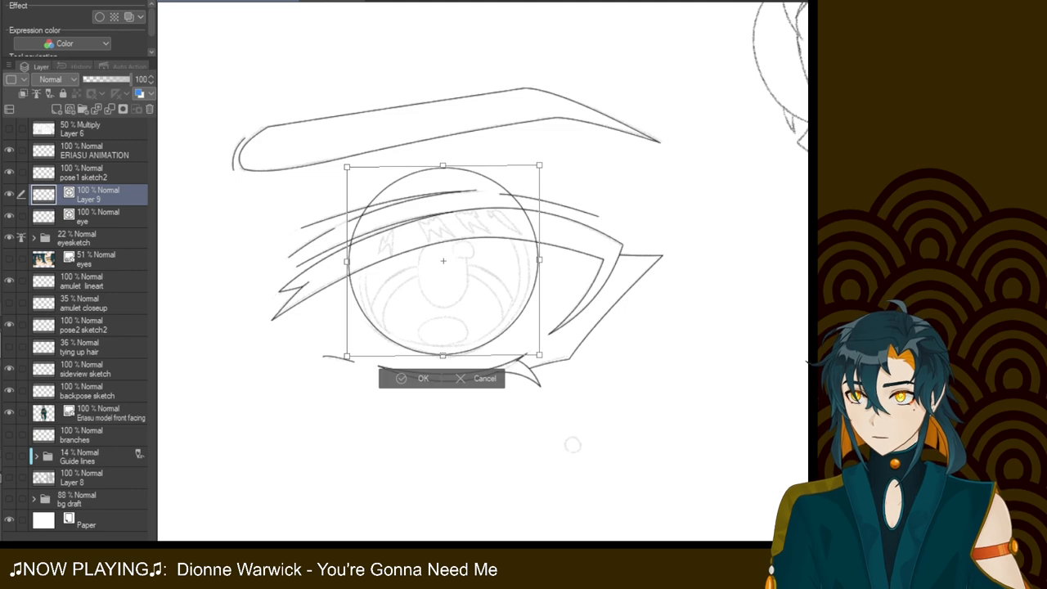
# Narrow and distort the circle's sides and corners to fit the sketched outer iris outline
pyautogui.moveTo(539, 260); pyautogui.dragTo(533, 261)
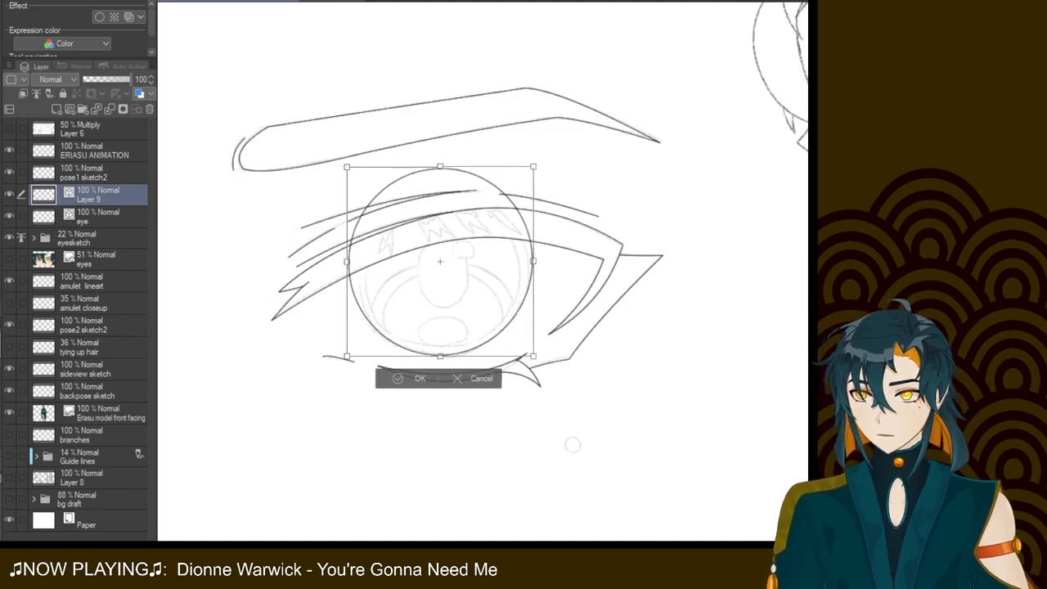
pyautogui.moveTo(347, 261); pyautogui.dragTo(351, 266)
pyautogui.moveTo(534, 356); pyautogui.dragTo(535, 357)
pyautogui.moveTo(351, 360); pyautogui.dragTo(347, 358)
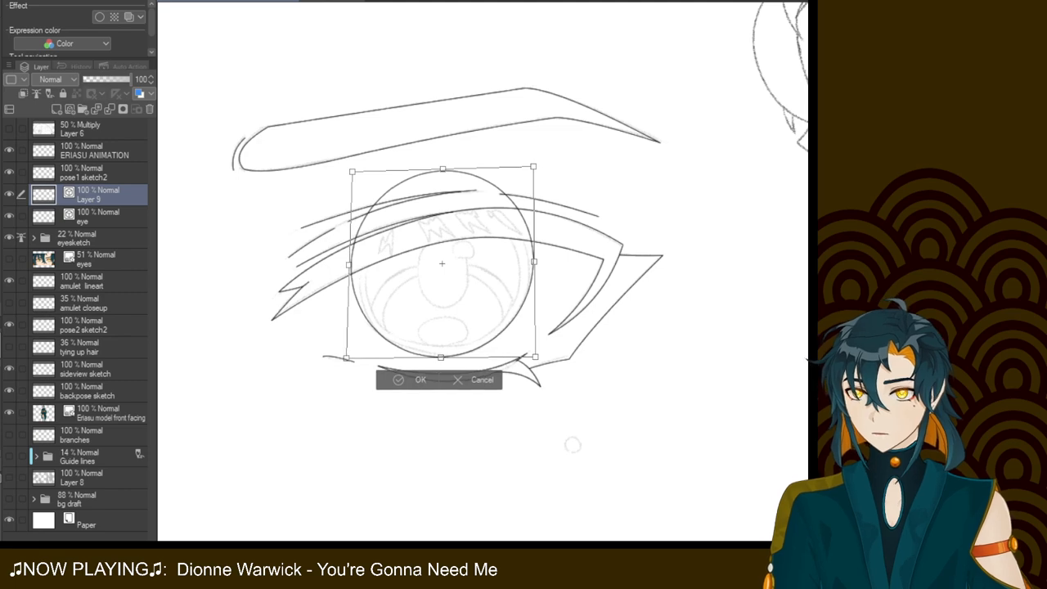
pyautogui.moveTo(534, 167); pyautogui.dragTo(529, 173)
pyautogui.moveTo(352, 172); pyautogui.dragTo(363, 179)
pyautogui.moveTo(534, 356); pyautogui.dragTo(538, 361)
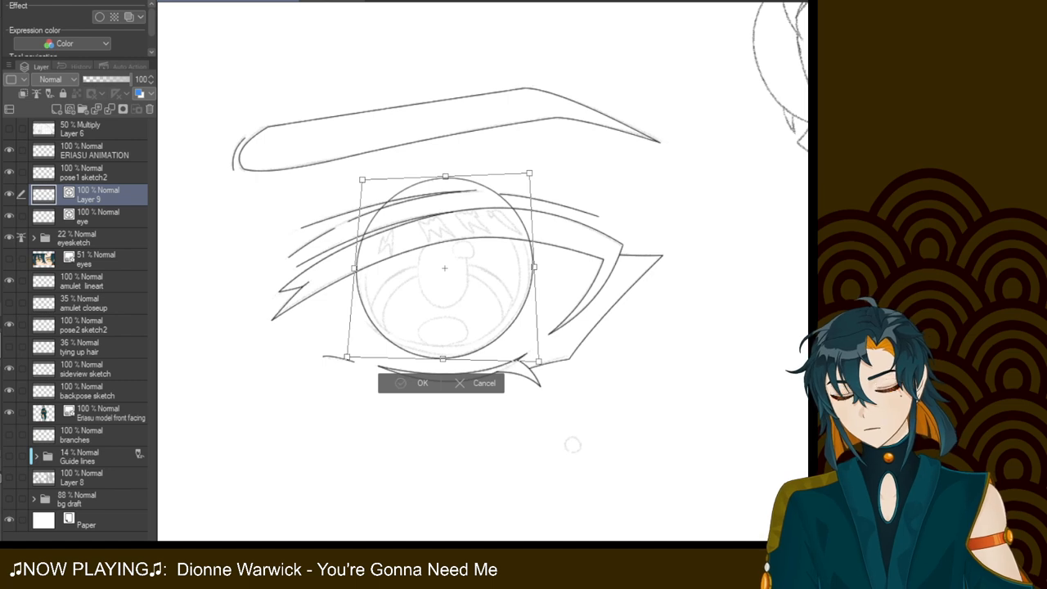
pyautogui.press('Return')
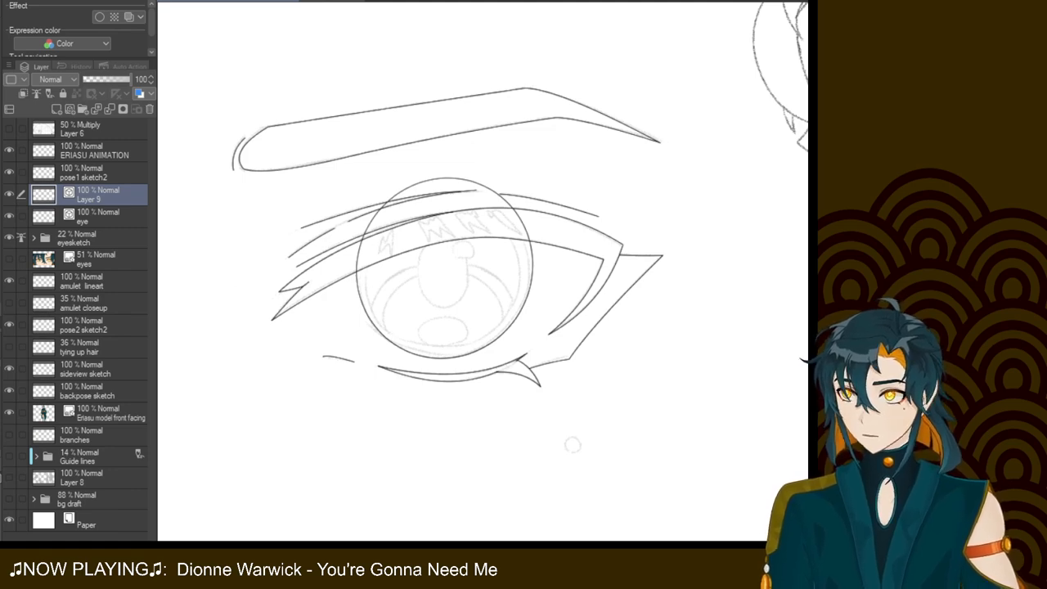
# Erase the parts of the iris circle that extend above the upper lash band's lower edge
pyautogui.click(359, 252)
pyautogui.click(369, 223)
pyautogui.click(390, 202)
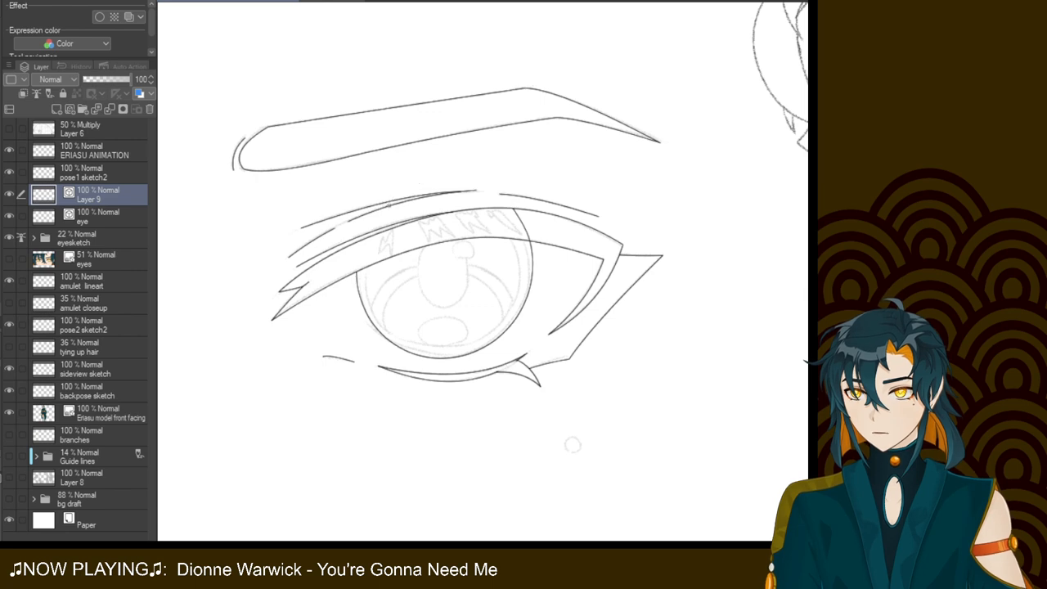
pyautogui.click(524, 222)
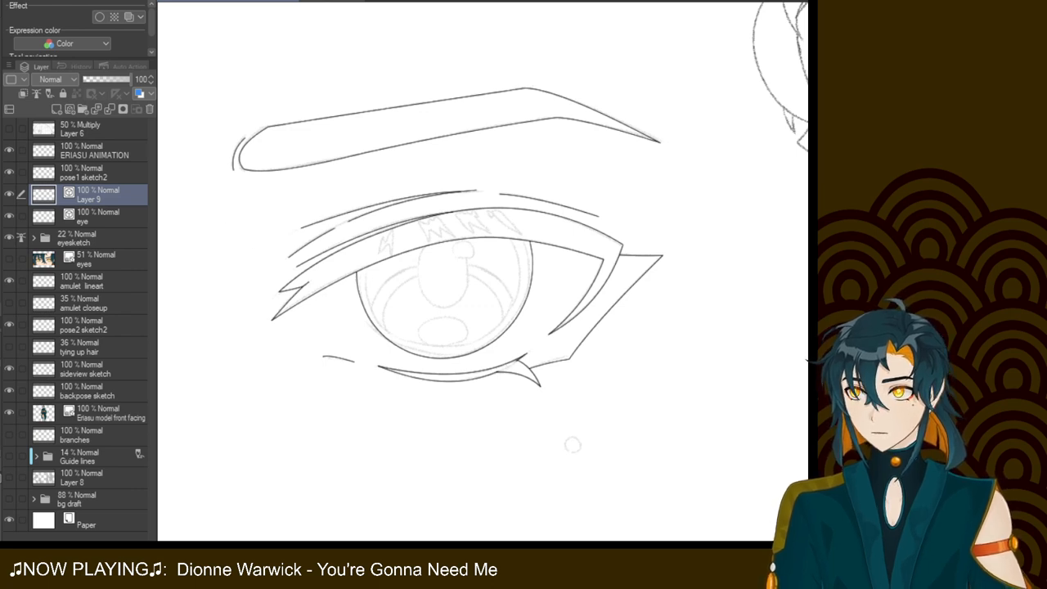
# Duplicate the iris outline layer, shift the copy slightly up and taper it inward to form the inner iris line
pyautogui.hotkey('ctrl', 'j')
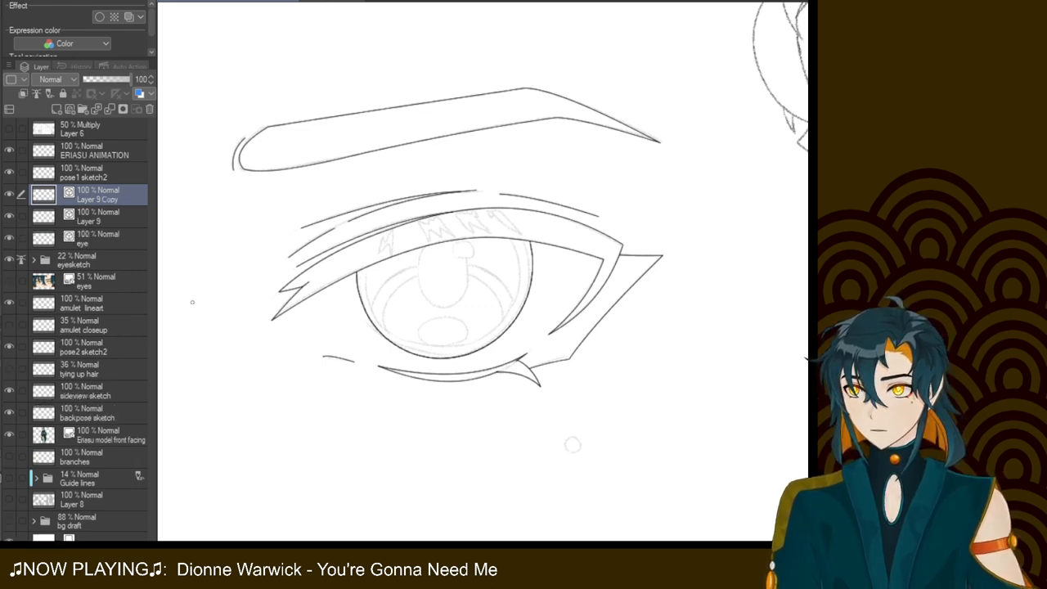
pyautogui.hotkey('ctrl', 't')
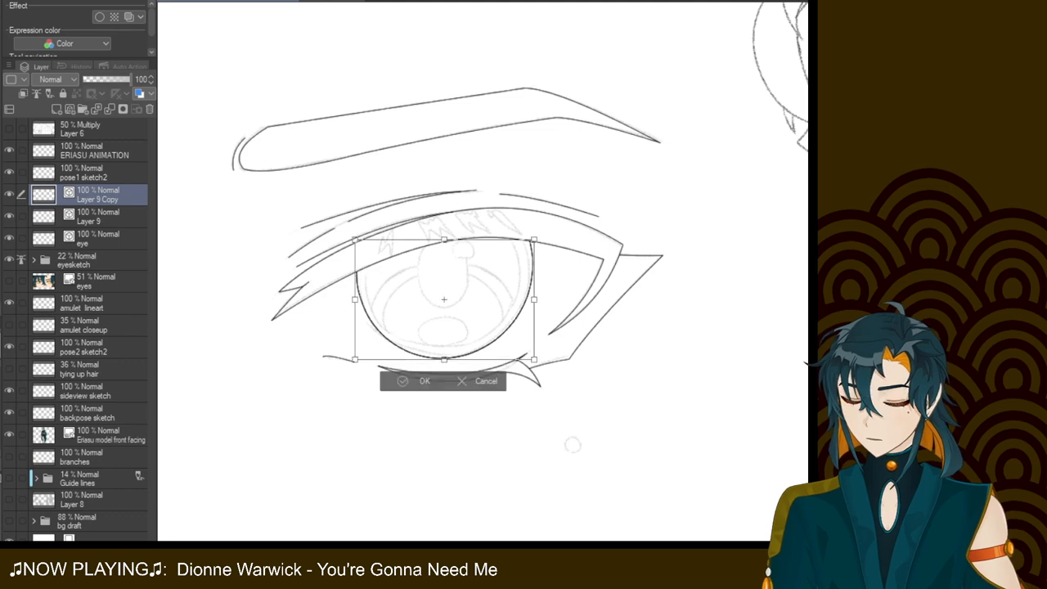
pyautogui.moveTo(444, 299); pyautogui.dragTo(446, 291)
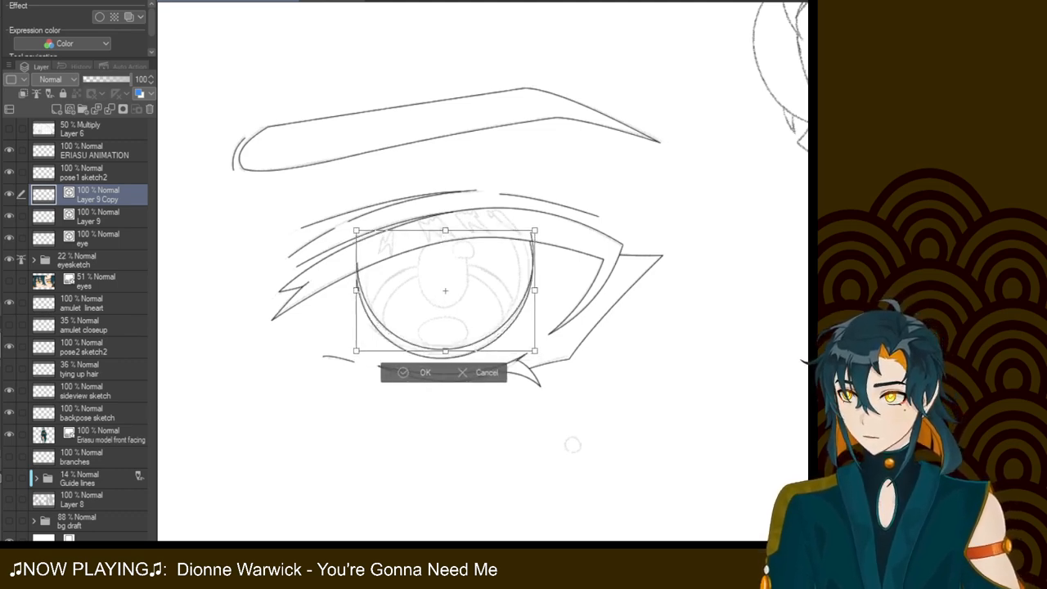
pyautogui.moveTo(356, 231); pyautogui.dragTo(362, 229)
pyautogui.moveTo(534, 231); pyautogui.dragTo(517, 231)
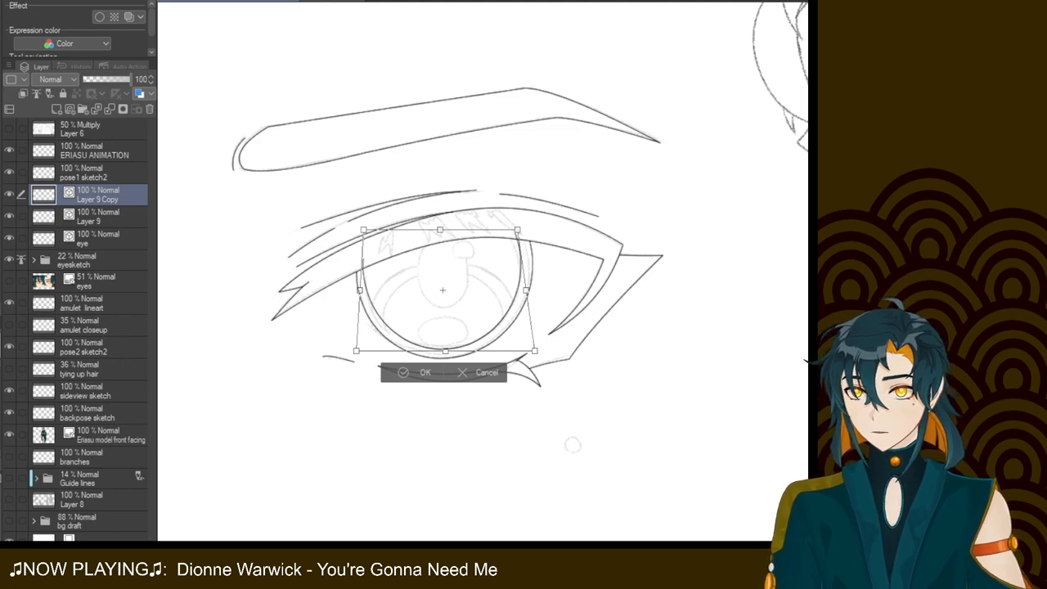
pyautogui.moveTo(364, 230); pyautogui.dragTo(367, 229)
pyautogui.click(404, 372)
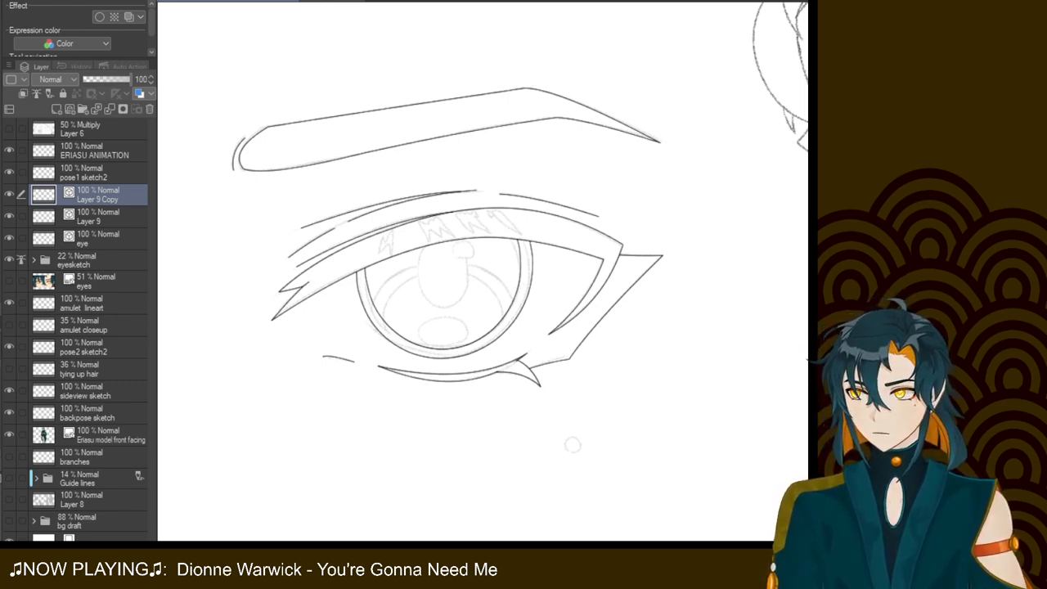
# Merge both iris outline layers down into the eye layer and add a new vector layer above it
pyautogui.hotkey('ctrl', 'z')
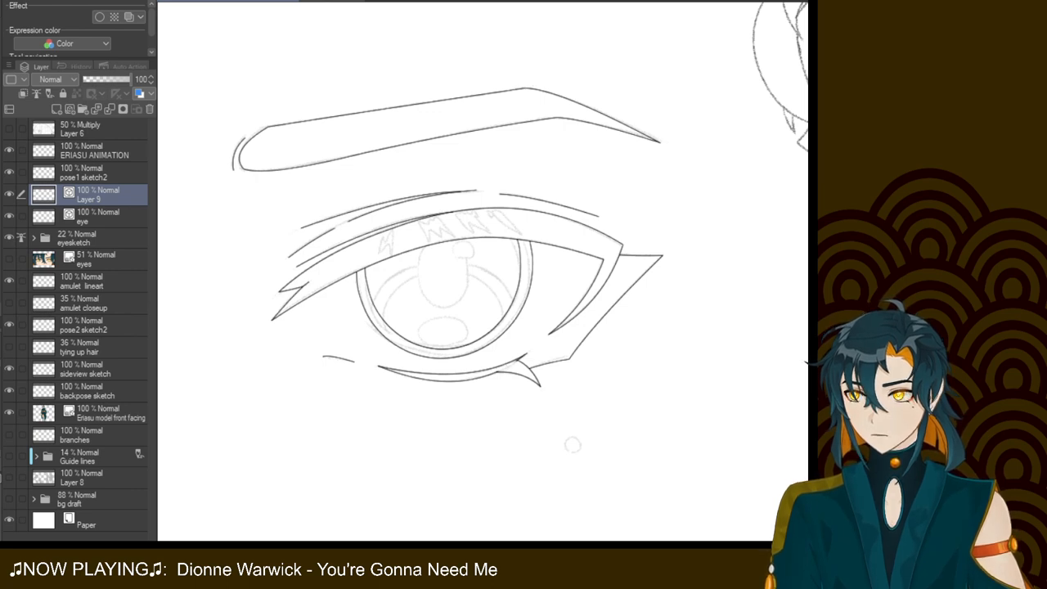
pyautogui.hotkey('ctrl', 'z')
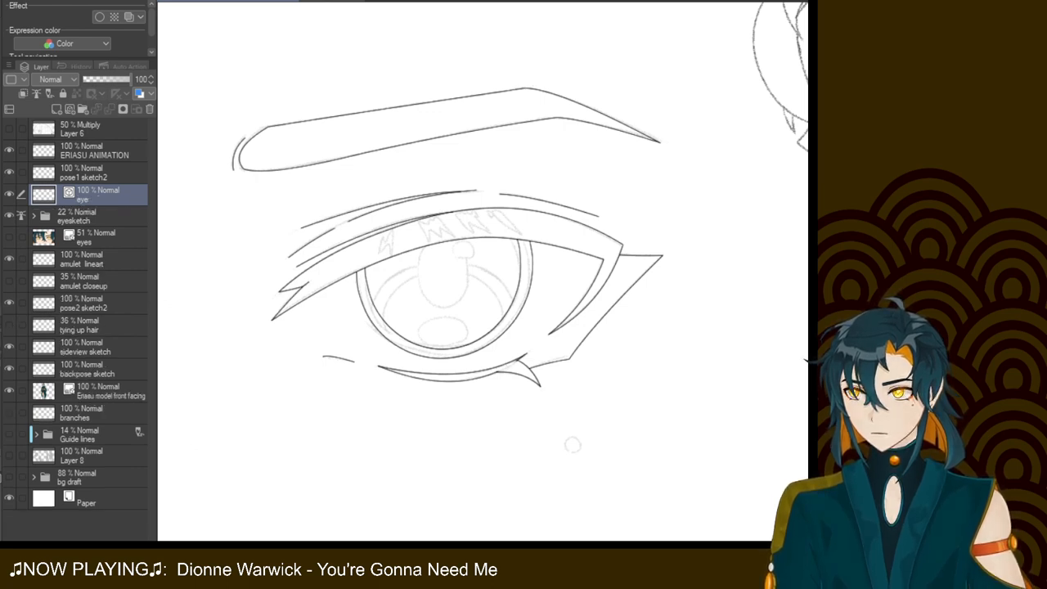
pyautogui.hotkey('ctrl', 'y')
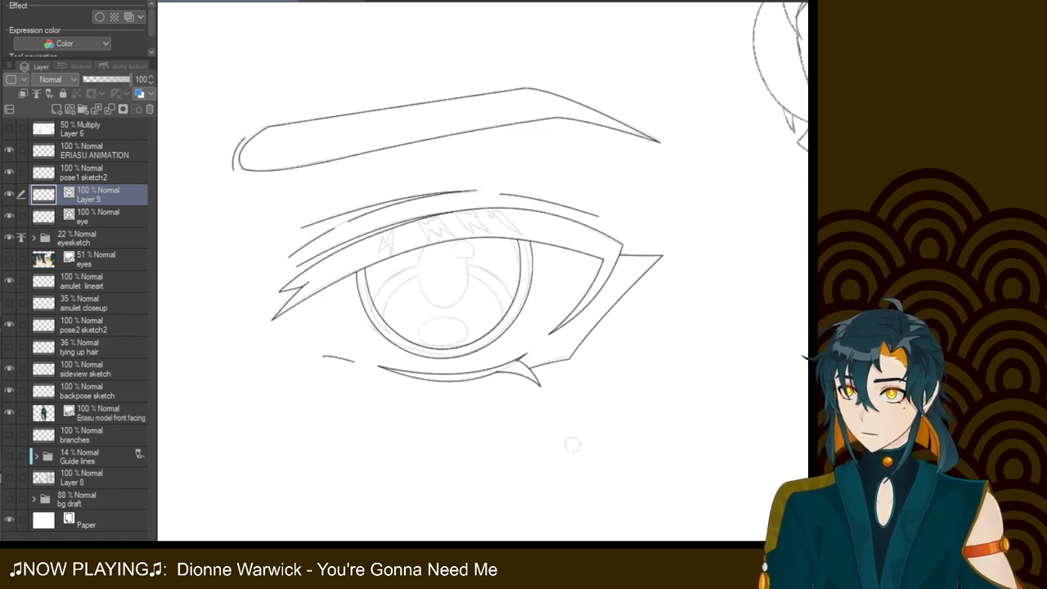
# Draw an ellipse across the lower iris, stretch it taller along the sketched arc, and erase all but its upper arc
pyautogui.moveTo(520, 339); pyautogui.dragTo(368, 265)
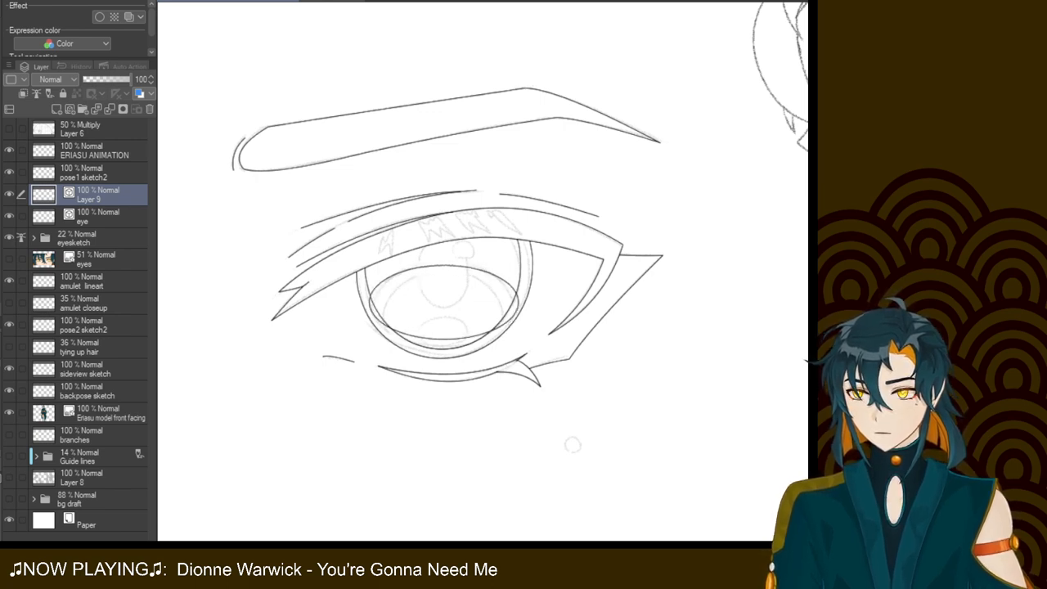
pyautogui.hotkey('ctrl', 't')
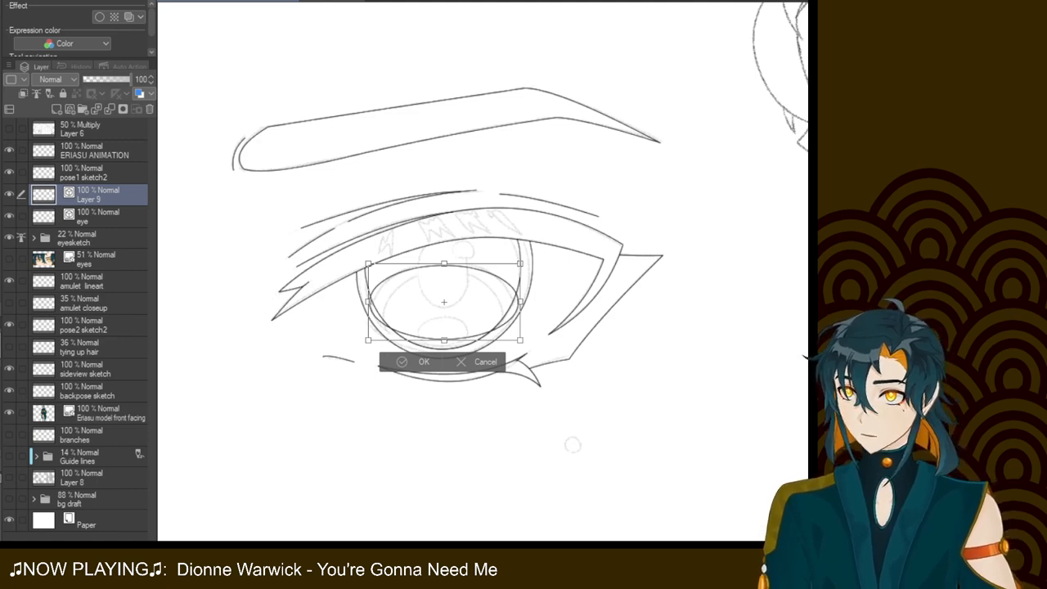
pyautogui.moveTo(519, 339); pyautogui.dragTo(521, 366)
pyautogui.moveTo(443, 263); pyautogui.dragTo(443, 260)
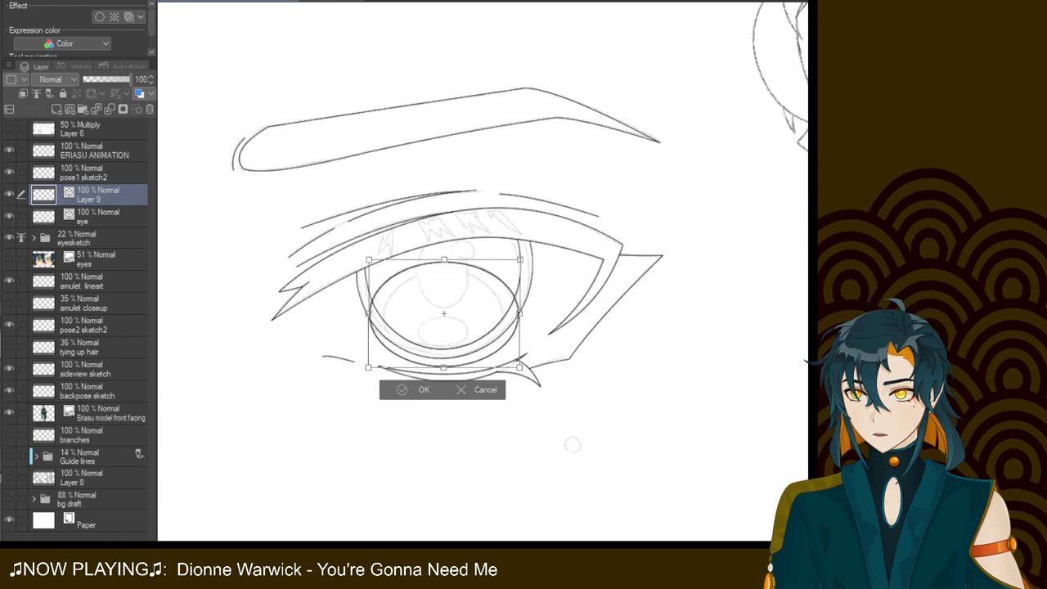
pyautogui.press('Return')
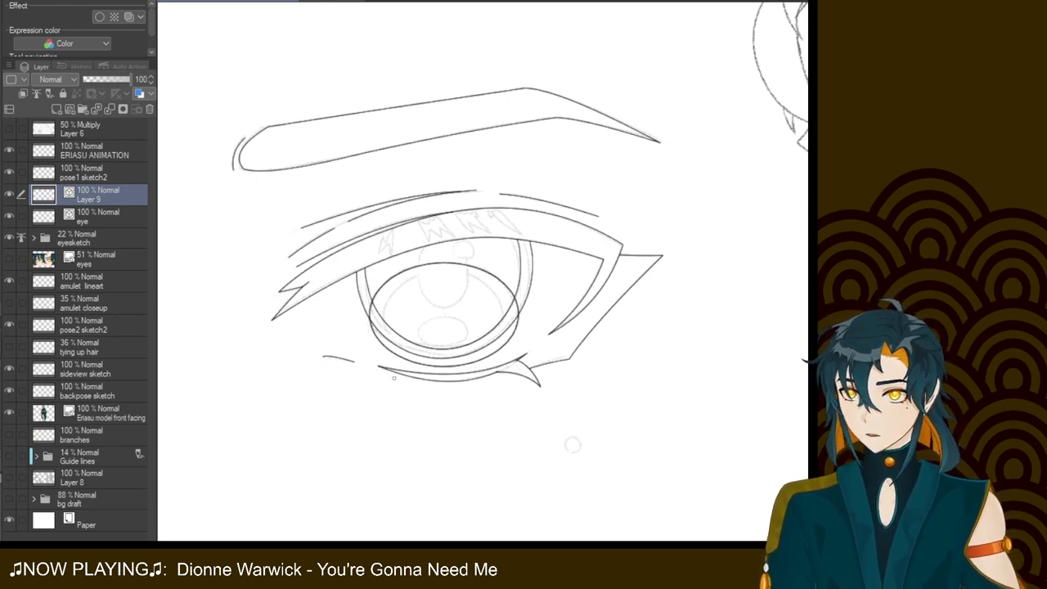
pyautogui.moveTo(383, 282); pyautogui.dragTo(380, 323)
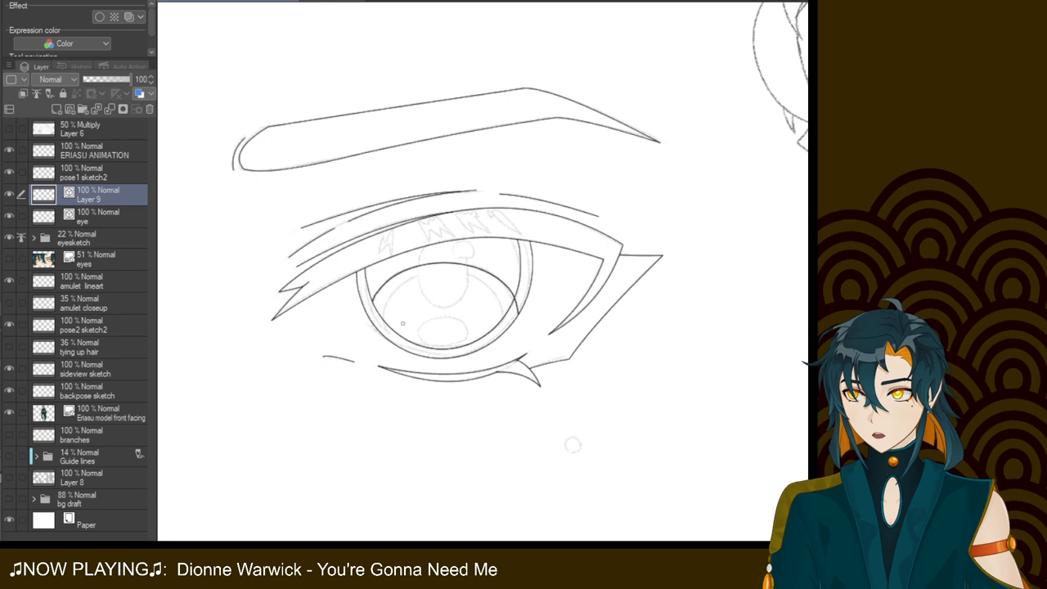
pyautogui.moveTo(501, 280); pyautogui.dragTo(516, 314)
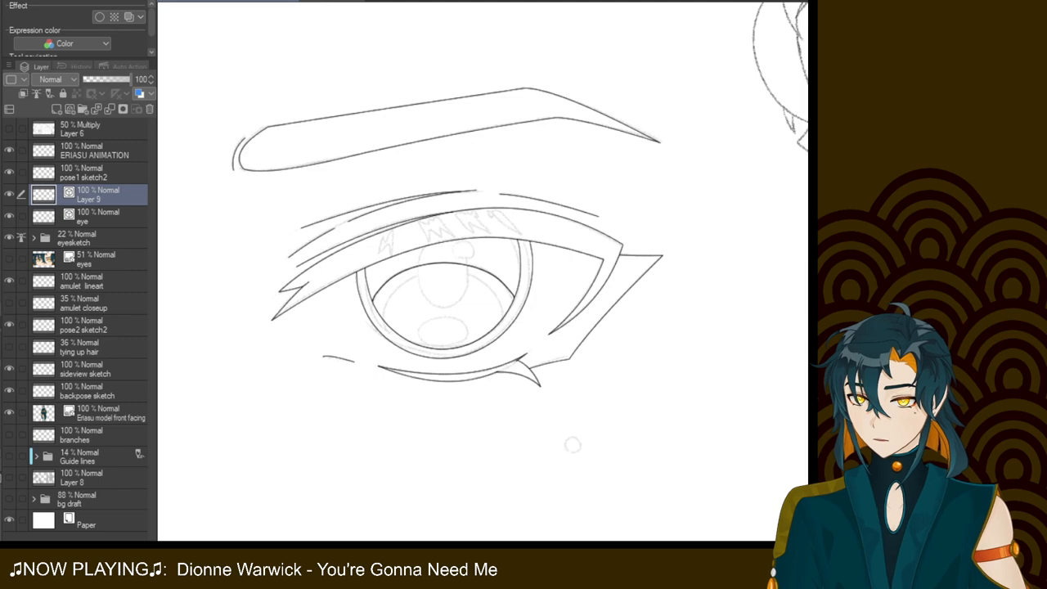
# Duplicate the iris arc's layer and nudge the copy down below the original arc
pyautogui.hotkey('ctrl', 'j')
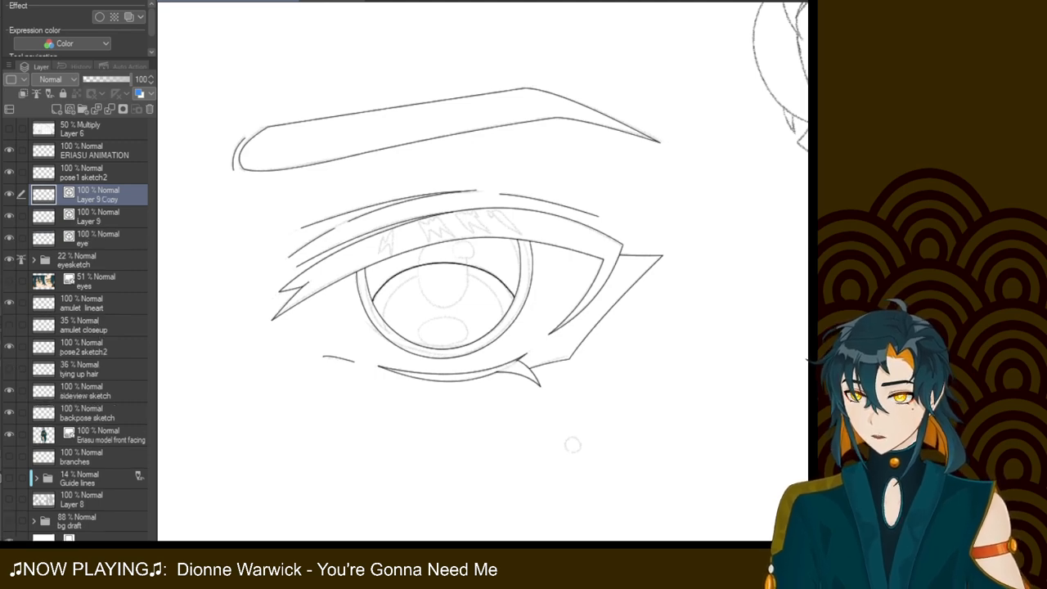
pyautogui.hotkey('ctrl', 't')
pyautogui.press('Down')
pyautogui.press('Down')
pyautogui.press('Down')
pyautogui.press('Down')
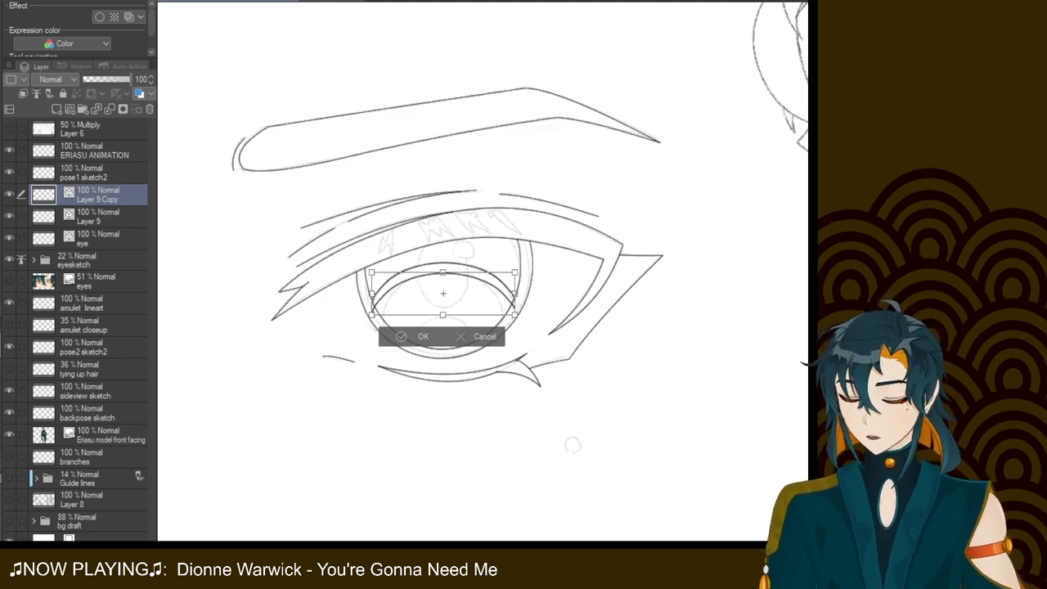
# Reshape the copied iris arc by pulling its corners so its lower ends taper inward to fit inside the inner iris line
pyautogui.moveTo(515, 294); pyautogui.dragTo(503, 321)
pyautogui.hotkey('ctrl', 'z')
pyautogui.moveTo(514, 273); pyautogui.dragTo(516, 269)
pyautogui.moveTo(371, 318); pyautogui.dragTo(379, 328)
pyautogui.moveTo(371, 272); pyautogui.dragTo(358, 270)
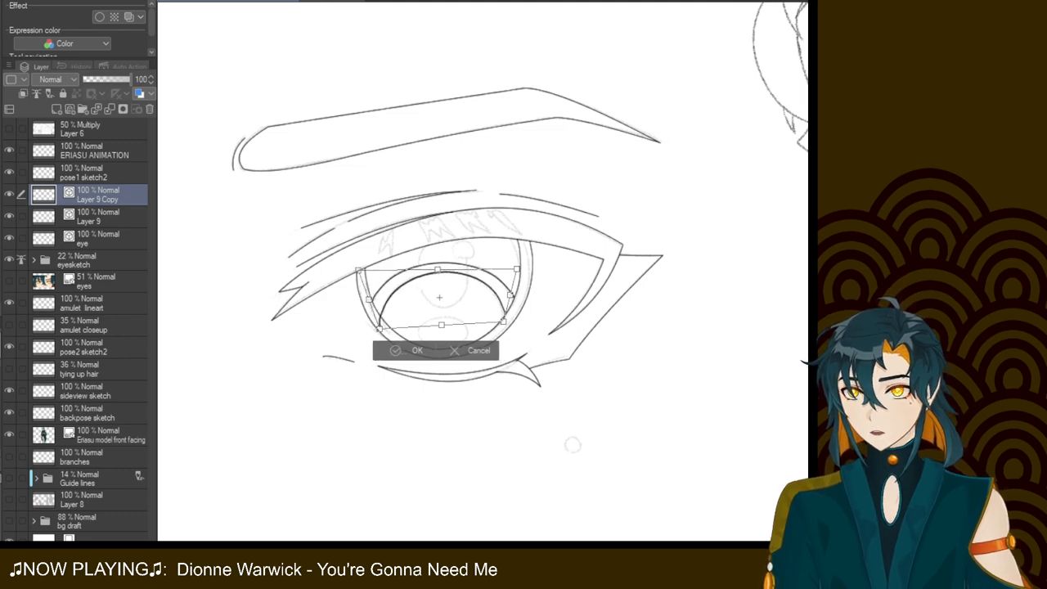
pyautogui.moveTo(516, 268); pyautogui.dragTo(515, 272)
pyautogui.press('Return')
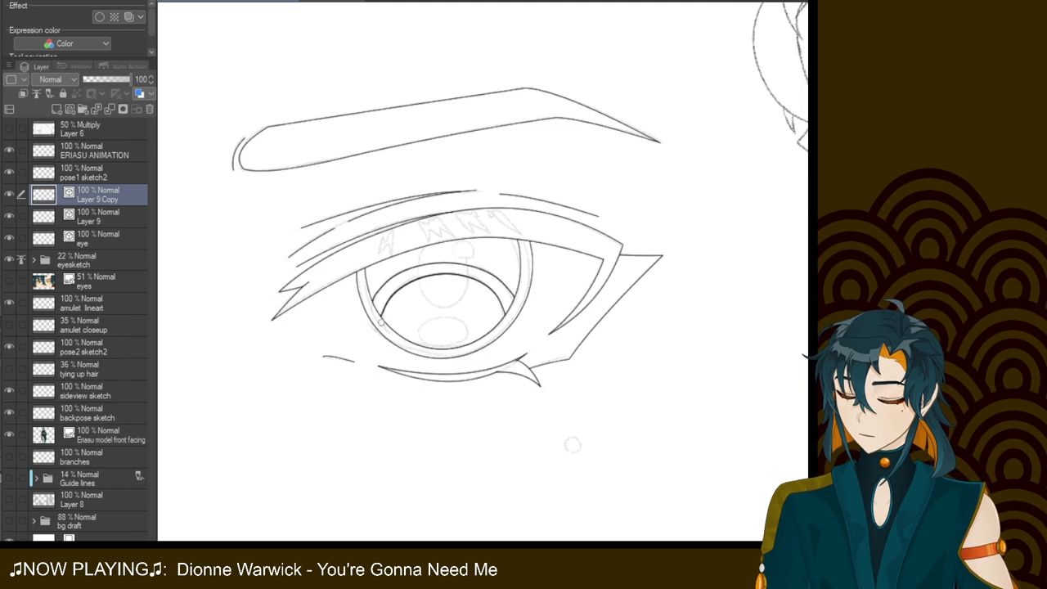
pyautogui.moveTo(422, 275)
pyautogui.mouseDown()
pyautogui.moveTo(499, 319)
pyautogui.moveTo(479, 261)
pyautogui.moveTo(418, 250)
pyautogui.moveTo(402, 274)
pyautogui.mouseUp()
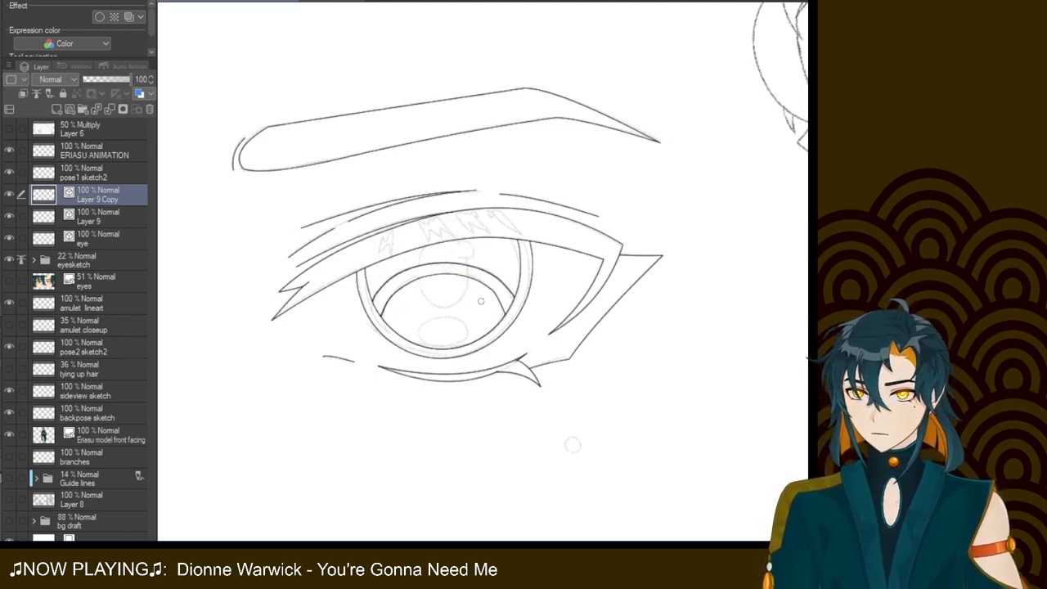
pyautogui.moveTo(585, 204)
pyautogui.mouseDown()
pyautogui.moveTo(442, 376)
pyautogui.moveTo(475, 251)
pyautogui.moveTo(335, 288)
pyautogui.moveTo(426, 366)
pyautogui.moveTo(533, 292)
pyautogui.moveTo(503, 315)
pyautogui.moveTo(430, 294)
pyautogui.moveTo(507, 253)
pyautogui.moveTo(483, 279)
pyautogui.mouseUp()
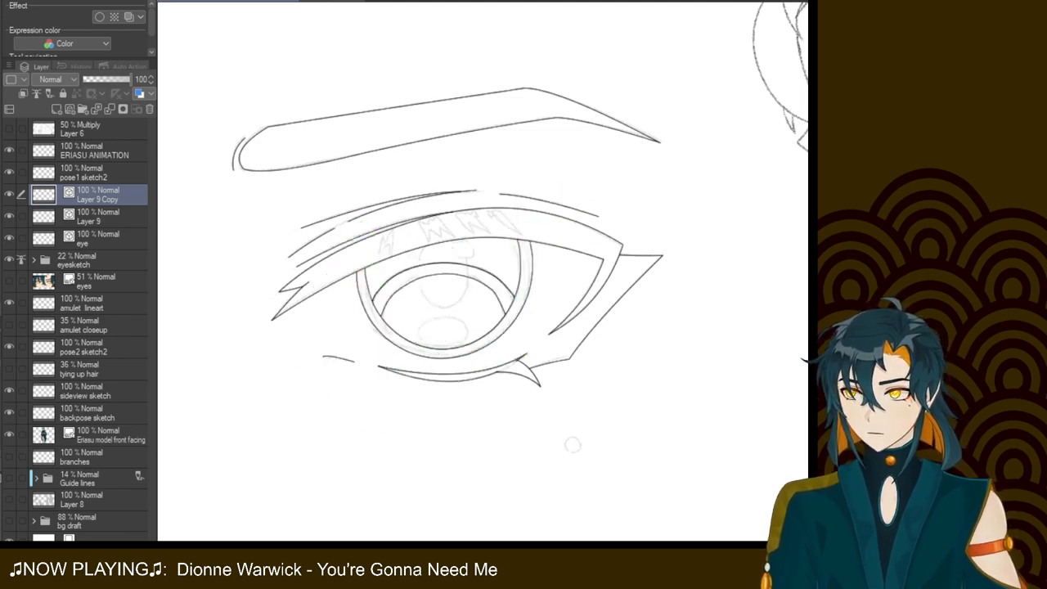
pyautogui.hotkey('alt', '[')
pyautogui.moveTo(570, 213)
pyautogui.mouseDown()
pyautogui.moveTo(446, 374)
pyautogui.moveTo(396, 294)
pyautogui.moveTo(338, 328)
pyautogui.mouseUp()
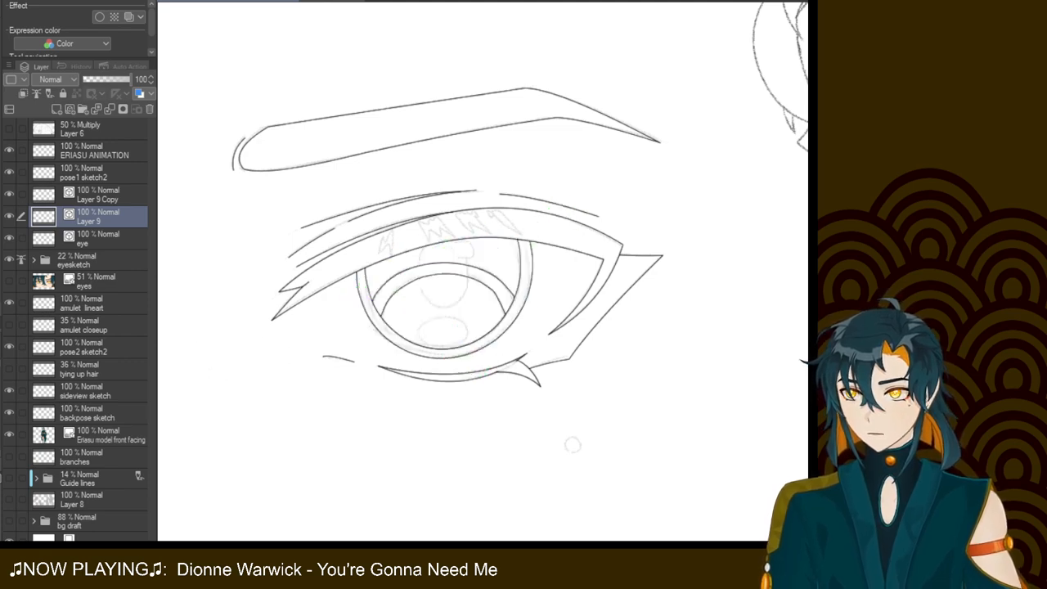
pyautogui.hotkey('alt', '[')
pyautogui.moveTo(640, 223)
pyautogui.mouseDown()
pyautogui.moveTo(515, 321)
pyautogui.moveTo(372, 380)
pyautogui.moveTo(327, 327)
pyautogui.moveTo(323, 246)
pyautogui.mouseUp()
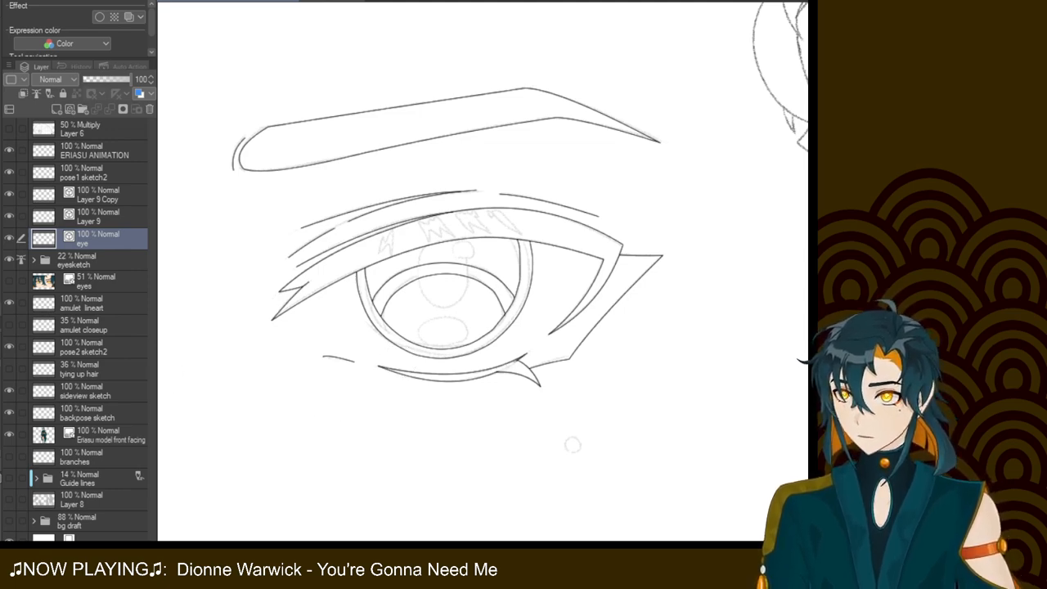
# Merge both iris arc layers down into the eye layer and add a new vector layer above it
pyautogui.hotkey('alt', ']')
pyautogui.hotkey('alt', ']')
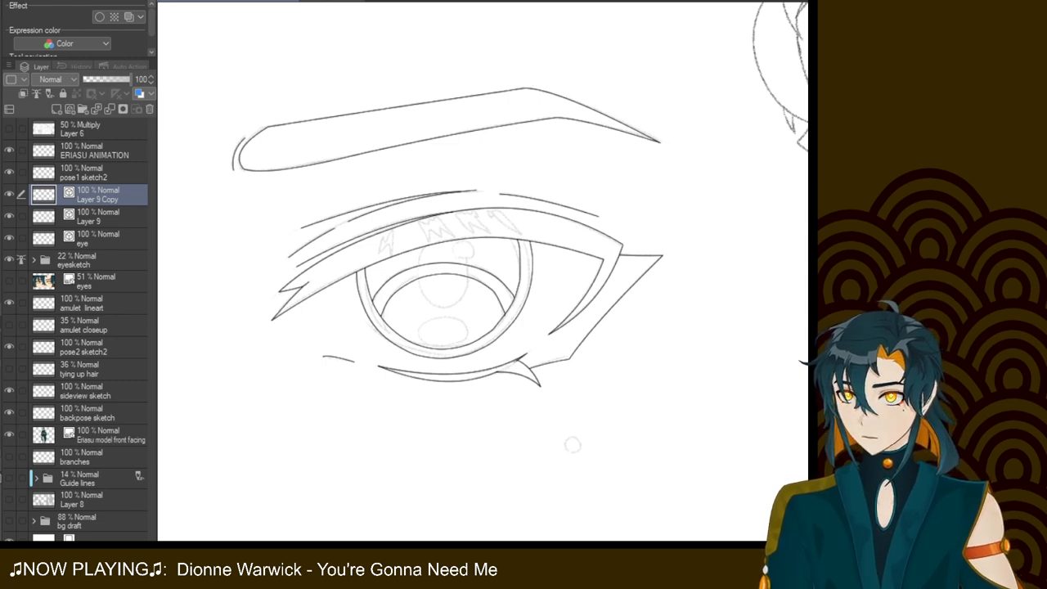
pyautogui.press('Delete')
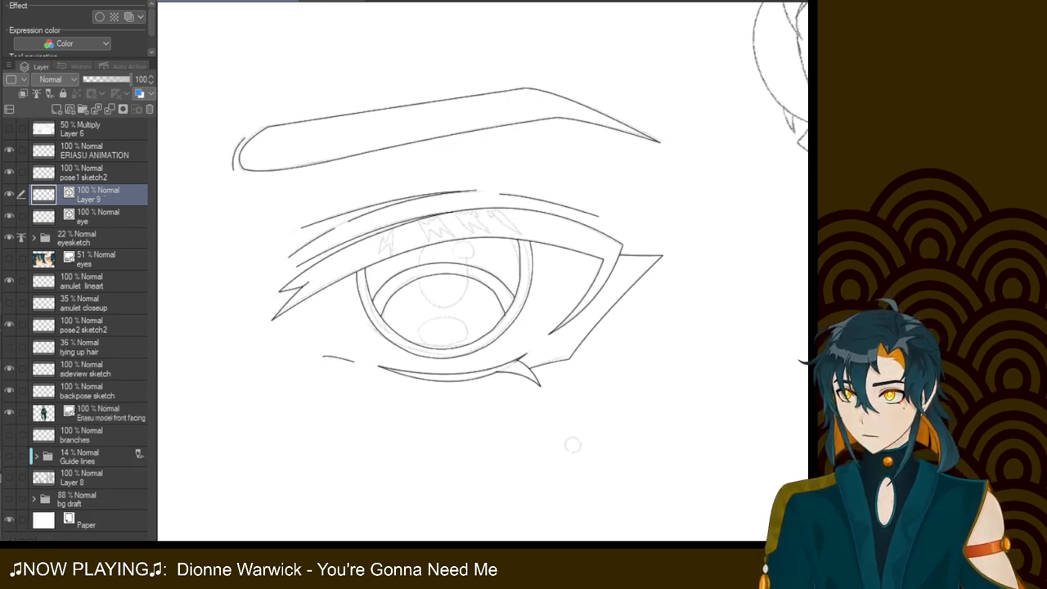
pyautogui.hotkey('ctrl', 'e')
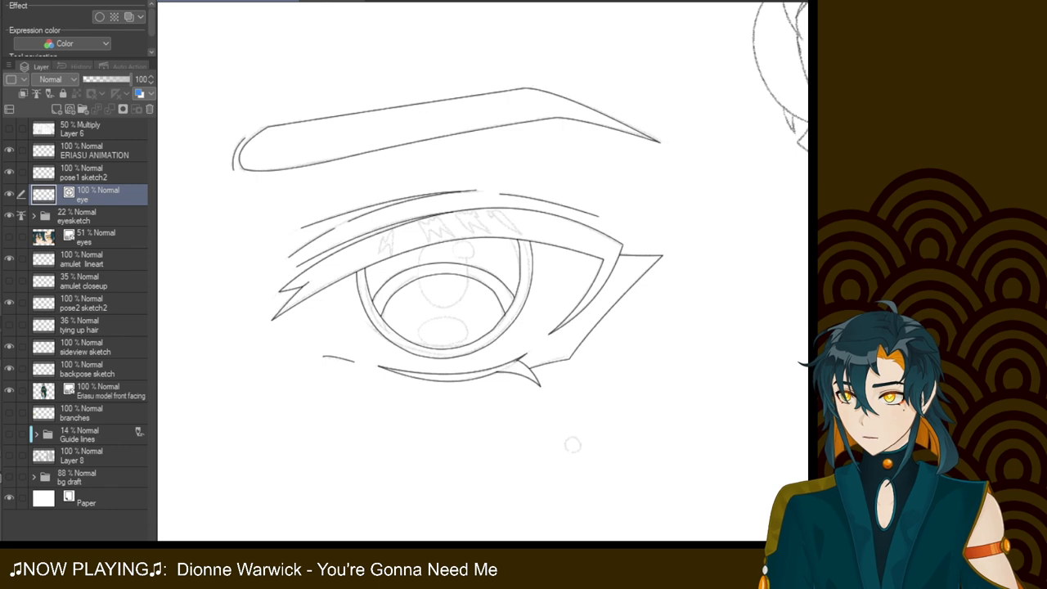
pyautogui.hotkey('ctrl', 'z')
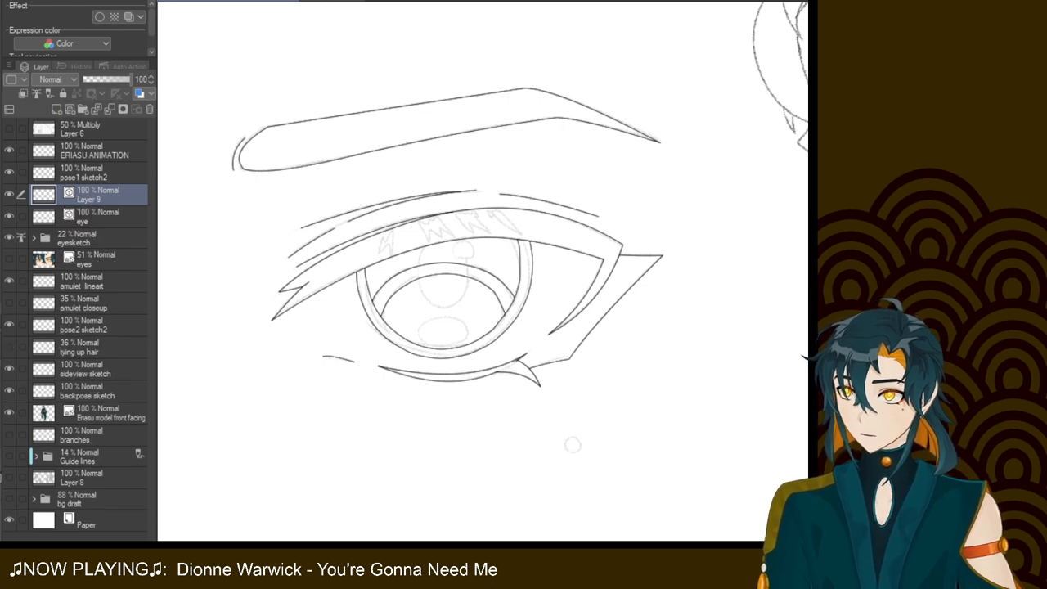
# Draw a small horizontal ellipse over the sketched highlight in the lower iris and narrow it slightly with a transform
pyautogui.moveTo(415, 316); pyautogui.dragTo(468, 346)
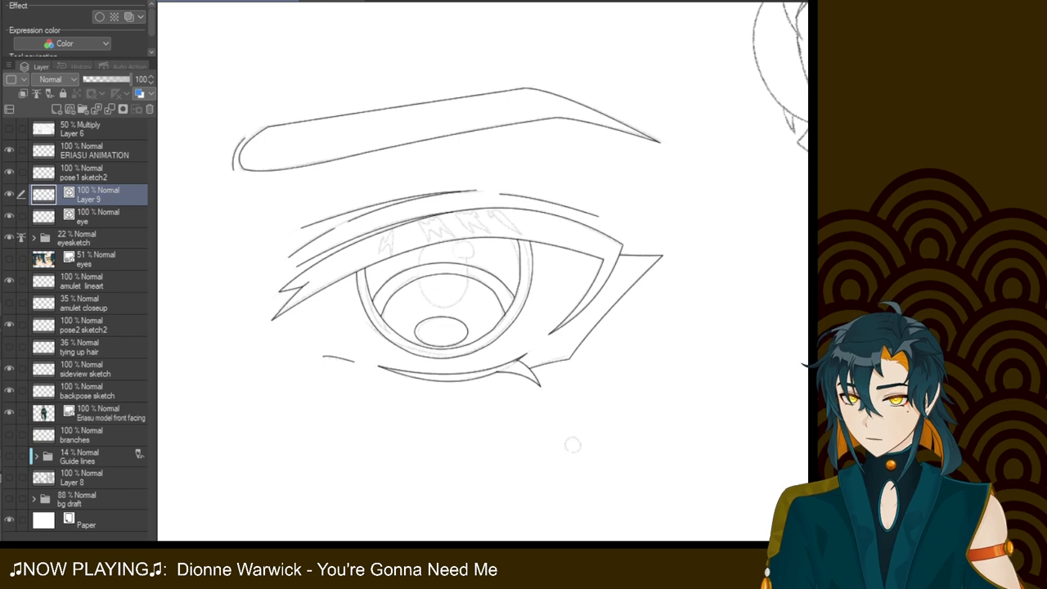
pyautogui.hotkey('ctrl', 't')
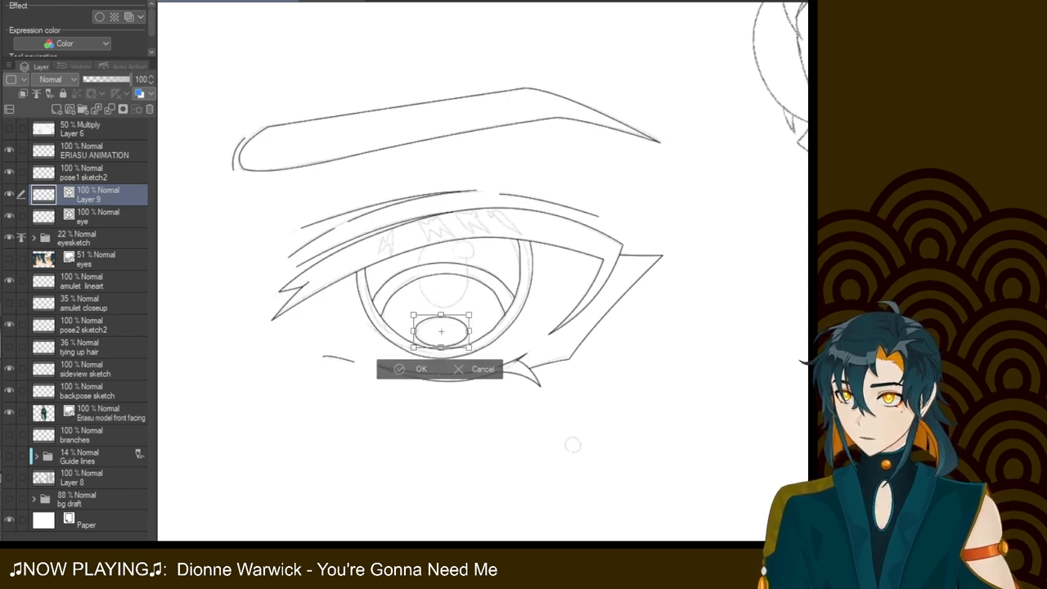
pyautogui.moveTo(413, 331); pyautogui.dragTo(417, 333)
pyautogui.press('Return')
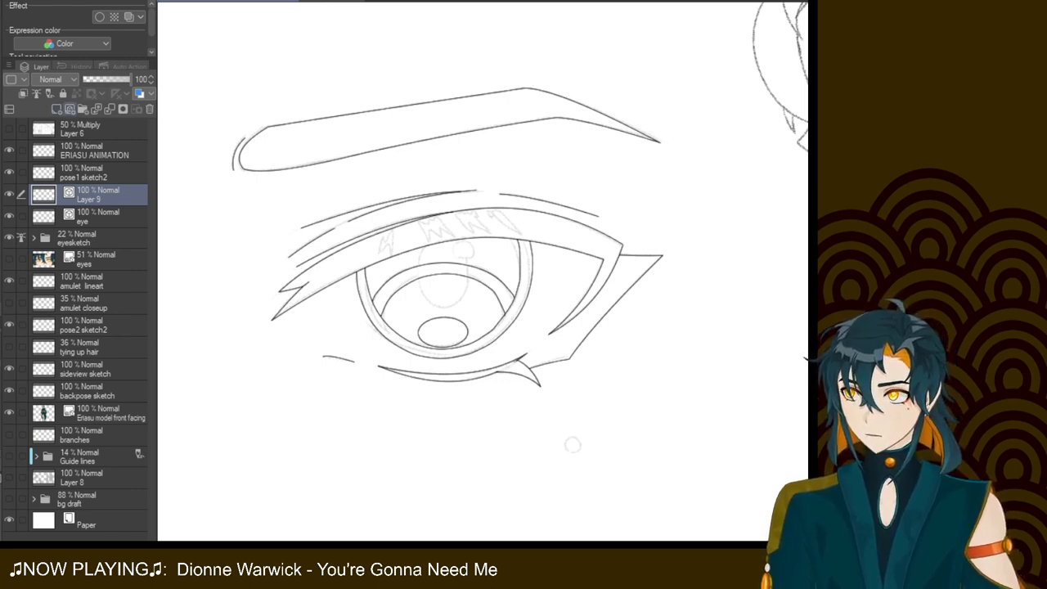
# Draw the upright pupil ellipse on another new vector layer and erase the iris arcs crossing inside it on the eye layer
pyautogui.hotkey('ctrl', 'shift', 'n')
pyautogui.moveTo(470, 307); pyautogui.dragTo(417, 234)
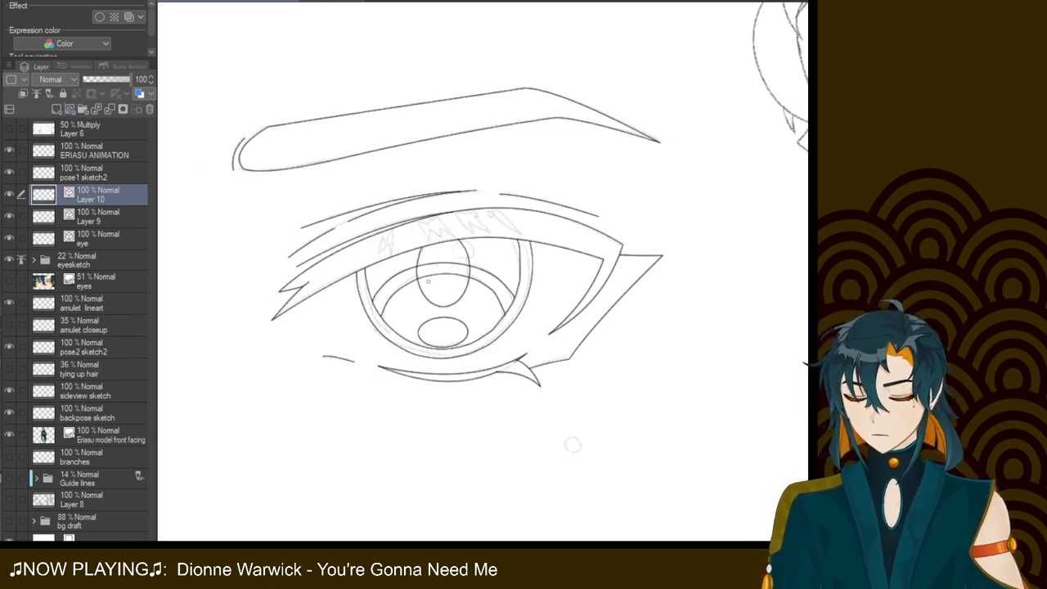
pyautogui.click(100, 239)
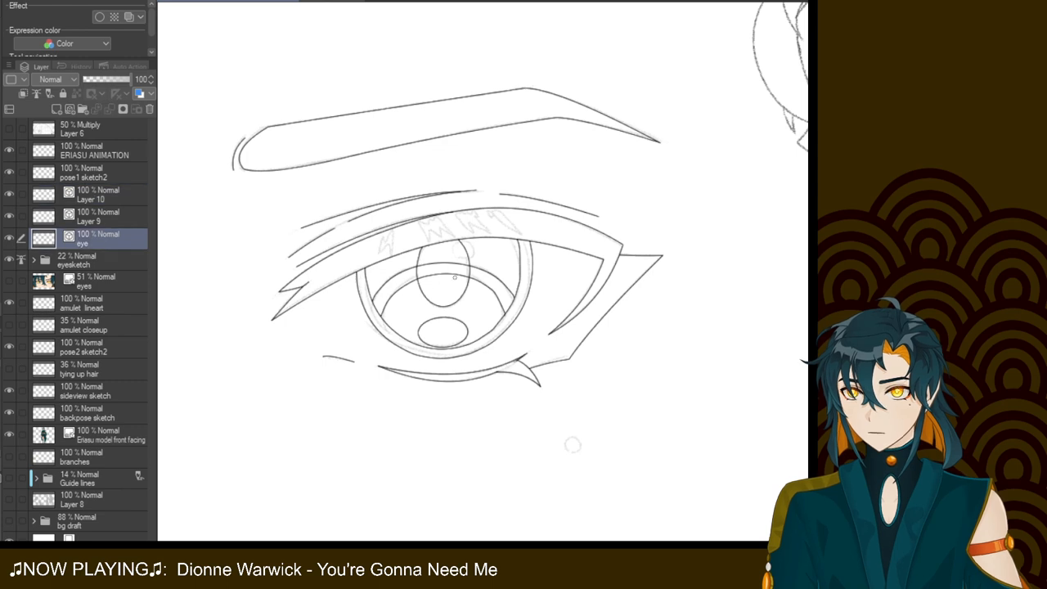
pyautogui.moveTo(445, 257); pyautogui.dragTo(445, 277)
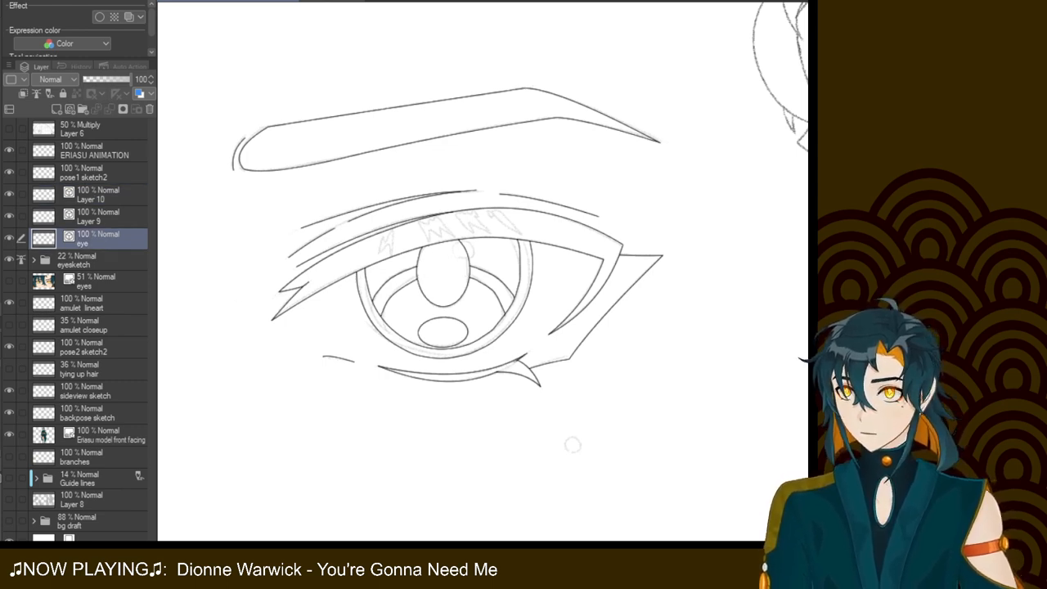
# Merge the pupil and lower highlight layers into the eye layer and create a fresh vector layer above it
pyautogui.click(98, 194)
pyautogui.keyDown('ctrl'); pyautogui.click(99, 216); pyautogui.keyUp('ctrl')
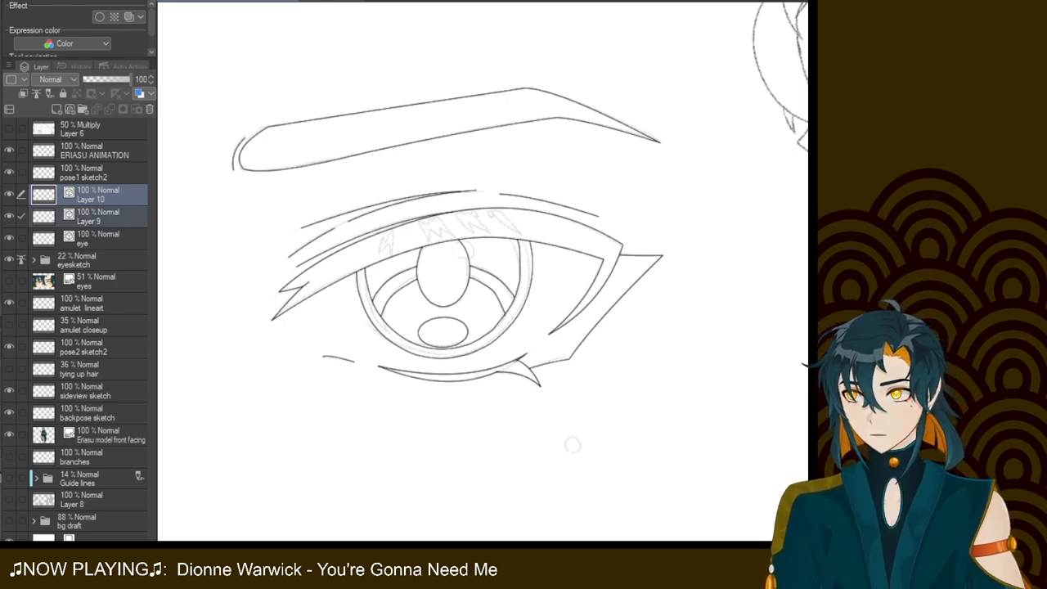
pyautogui.hotkey('shift', 'alt', 'e')
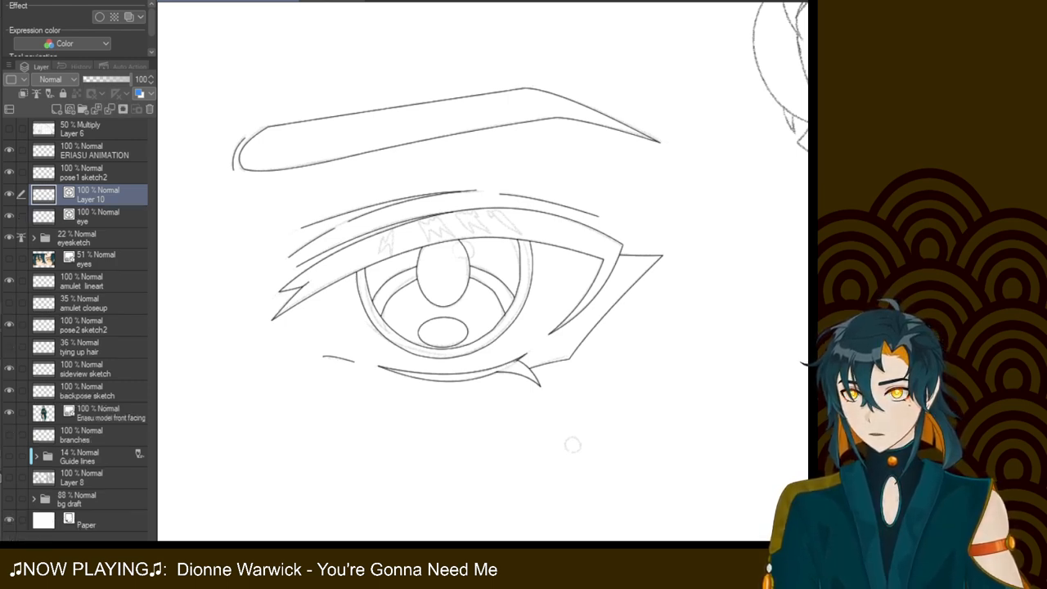
pyautogui.hotkey('ctrl', 'e')
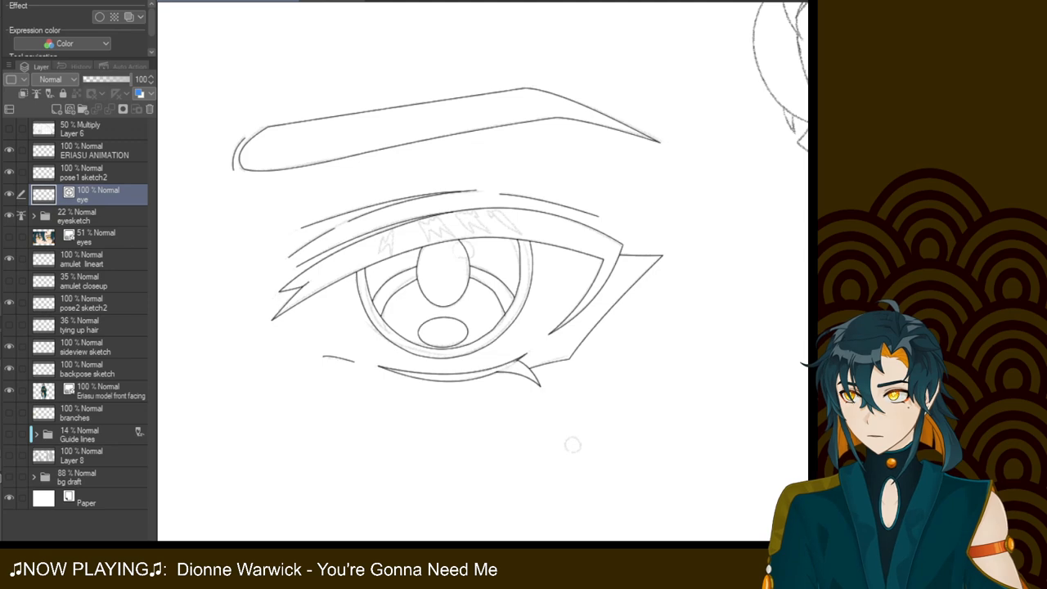
pyautogui.click(69, 109)
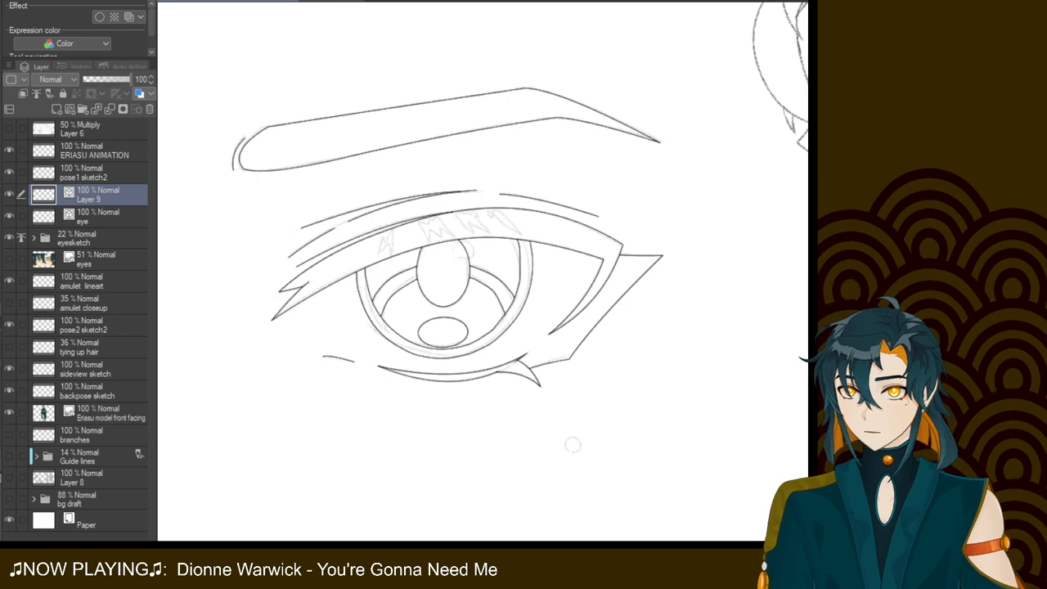
# Trace the small round highlight overlapping the pupil's upper right edge freehand, undoing strokes that miss the sketch
pyautogui.moveTo(477, 249)
pyautogui.mouseDown()
pyautogui.moveTo(468, 261)
pyautogui.moveTo(456, 241)
pyautogui.moveTo(475, 244)
pyautogui.moveTo(455, 260)
pyautogui.mouseUp()
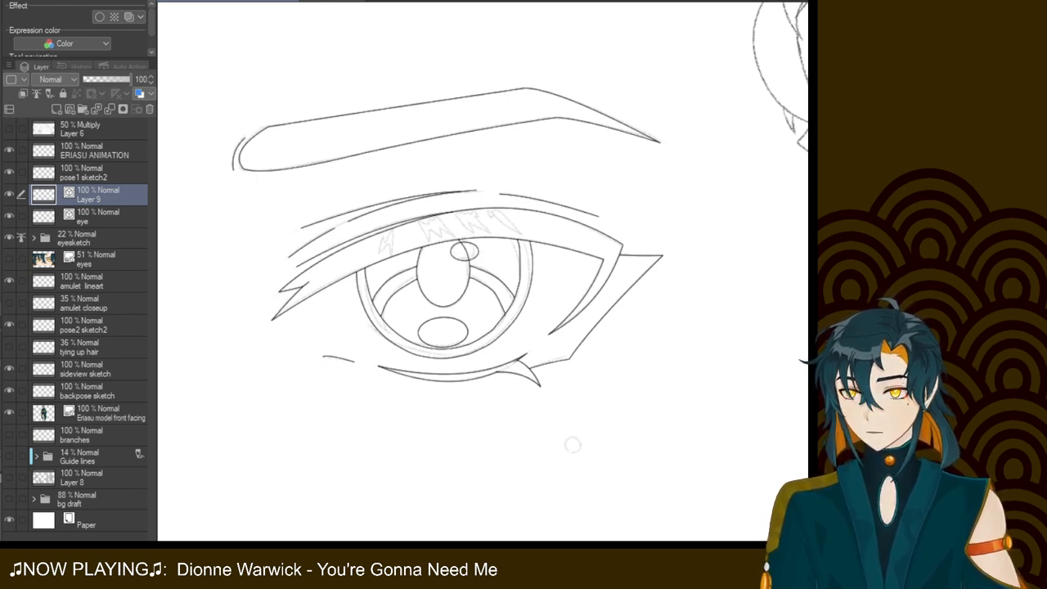
pyautogui.hotkey('ctrl', 'z')
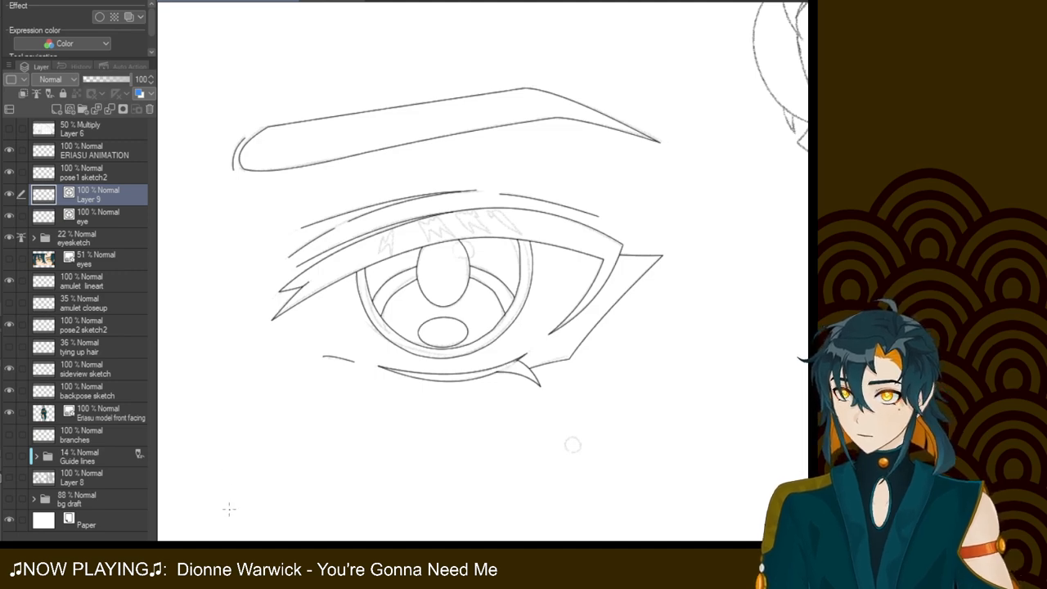
pyautogui.scroll(5, 573, 444)
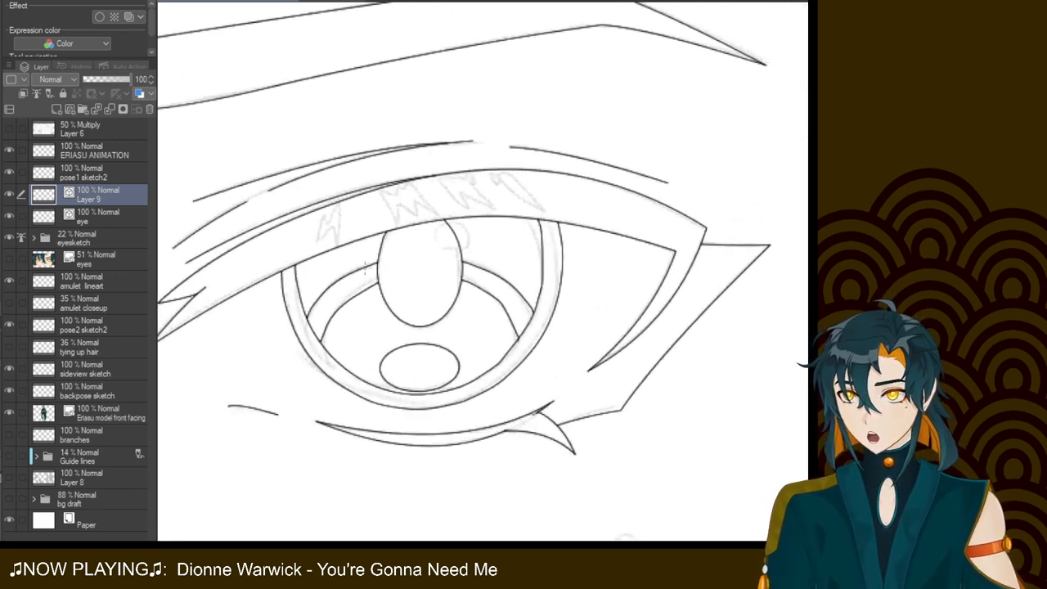
pyautogui.moveTo(439, 241)
pyautogui.mouseDown()
pyautogui.moveTo(458, 229)
pyautogui.moveTo(467, 234)
pyautogui.moveTo(454, 250)
pyautogui.moveTo(436, 246)
pyautogui.moveTo(463, 234)
pyautogui.moveTo(459, 253)
pyautogui.moveTo(437, 246)
pyautogui.moveTo(449, 228)
pyautogui.moveTo(469, 242)
pyautogui.moveTo(439, 247)
pyautogui.moveTo(440, 223)
pyautogui.moveTo(473, 239)
pyautogui.moveTo(458, 245)
pyautogui.mouseUp()
pyautogui.hotkey('ctrl', 'z')
pyautogui.hotkey('ctrl', 'z')
pyautogui.hotkey('ctrl', 'z')
pyautogui.hotkey('ctrl', 'z')
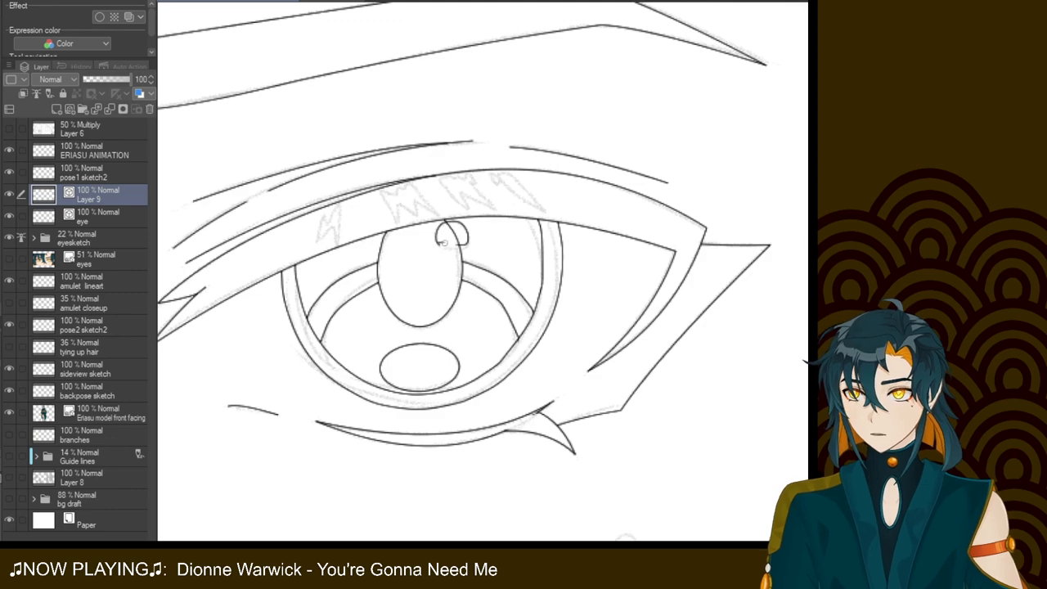
pyautogui.hotkey('ctrl', 'z')
pyautogui.hotkey('ctrl', 'y')
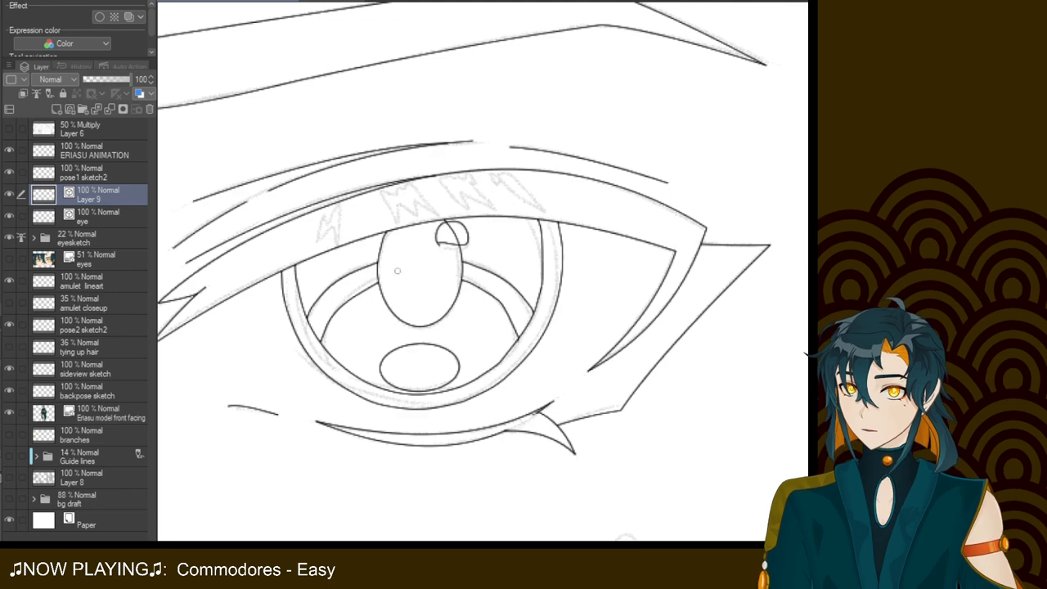
# Erase and redraw the small highlight's lower edge to close the circle, and erase the pupil outline inside it on the eye layer
pyautogui.moveTo(442, 245); pyautogui.dragTo(470, 250)
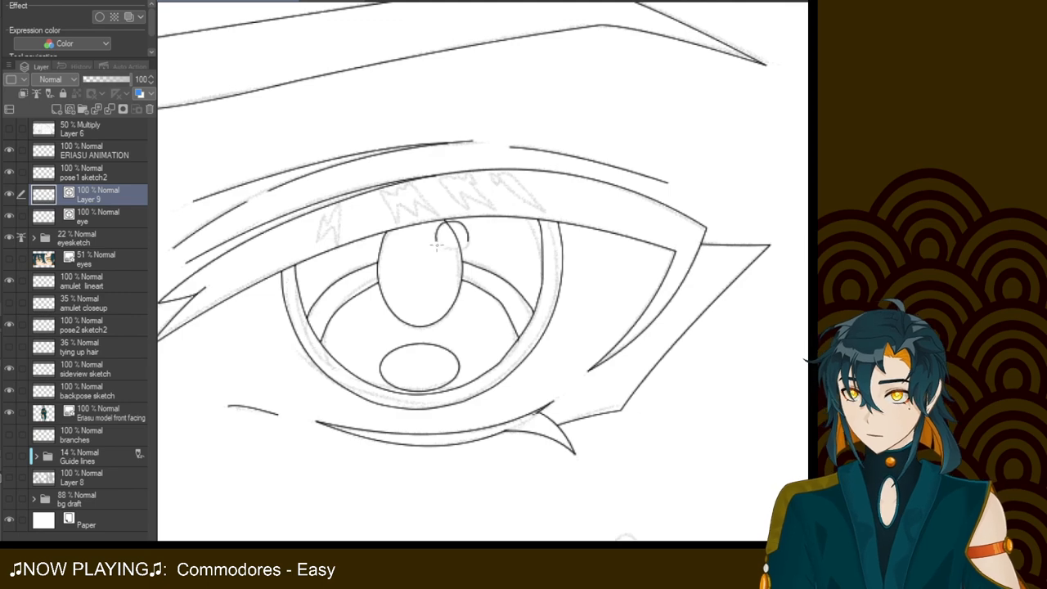
pyautogui.moveTo(437, 244); pyautogui.dragTo(457, 247)
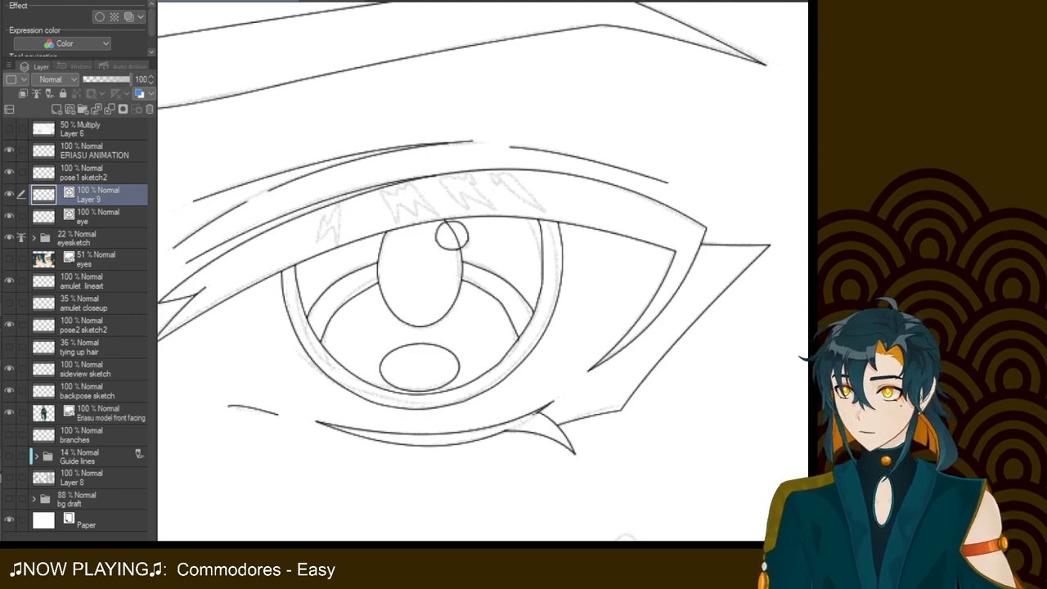
pyautogui.click(110, 218)
pyautogui.moveTo(459, 236); pyautogui.dragTo(456, 238)
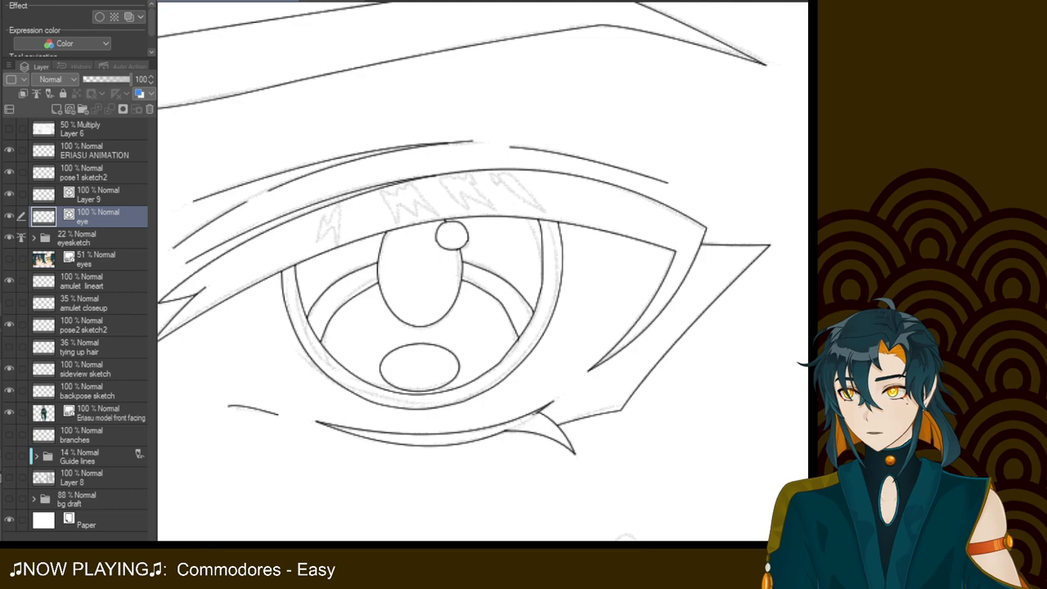
# Trace the small round mark below the eye's outer corner as a closed oval on Layer 9, undoing strokes that miss
pyautogui.scroll(-3, 625, 537)
pyautogui.scroll(1, 585, 468)
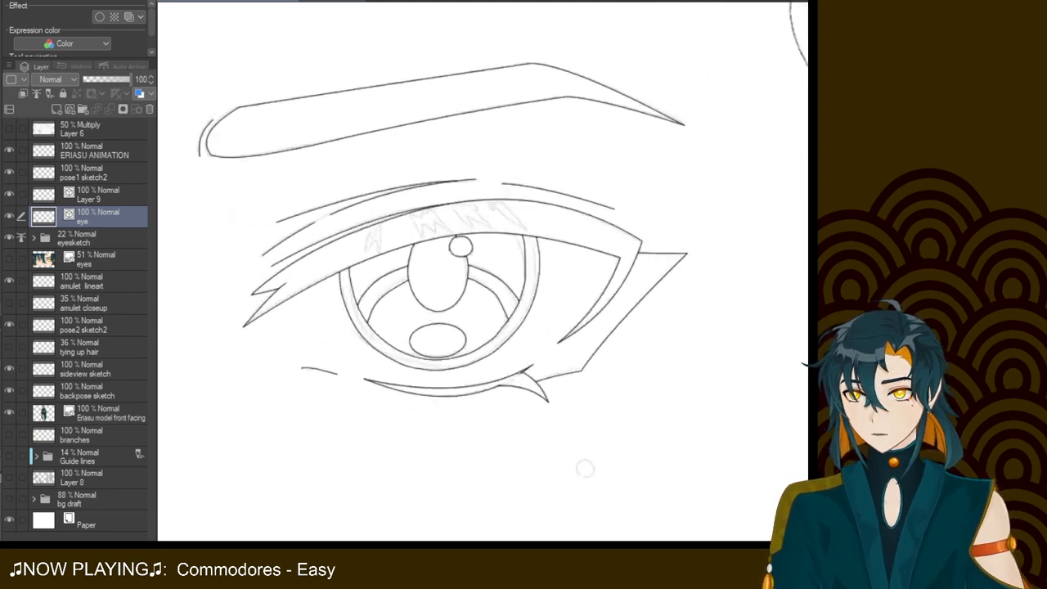
pyautogui.hotkey('alt', ']')
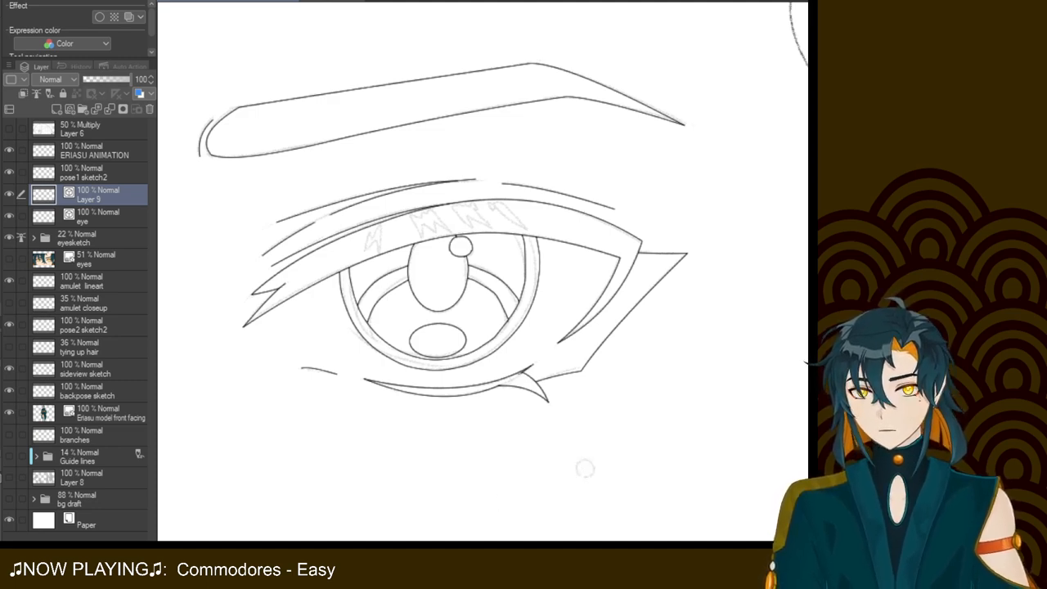
pyautogui.moveTo(584, 468); pyautogui.dragTo(446, 355)
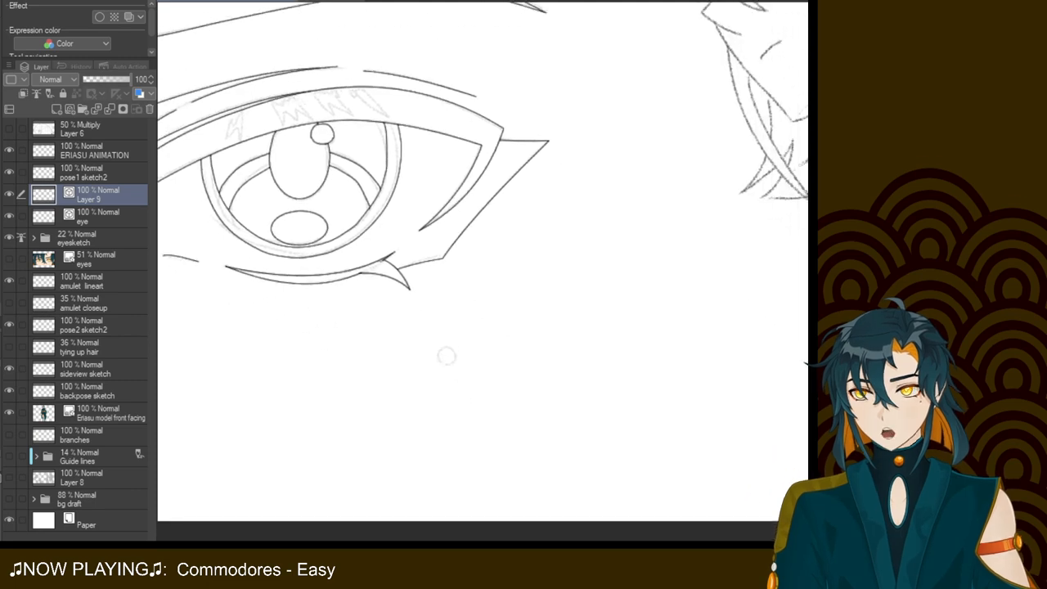
pyautogui.scroll(2, 446, 355)
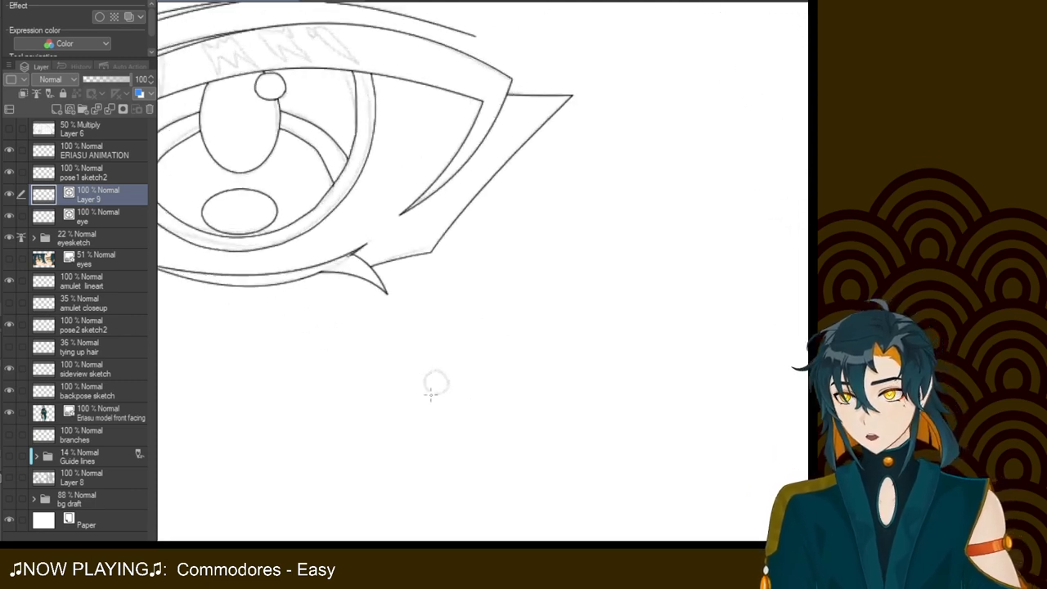
pyautogui.moveTo(435, 371)
pyautogui.mouseDown()
pyautogui.moveTo(447, 378)
pyautogui.moveTo(428, 391)
pyautogui.moveTo(444, 377)
pyautogui.moveTo(429, 391)
pyautogui.moveTo(430, 375)
pyautogui.moveTo(432, 393)
pyautogui.moveTo(427, 374)
pyautogui.moveTo(434, 392)
pyautogui.mouseUp()
pyautogui.hotkey('ctrl', 'z')
pyautogui.hotkey('ctrl', 'z')
pyautogui.hotkey('ctrl', 'z')
pyautogui.hotkey('ctrl', 'z')
pyautogui.hotkey('ctrl', 'z')
pyautogui.hotkey('ctrl', 'z')
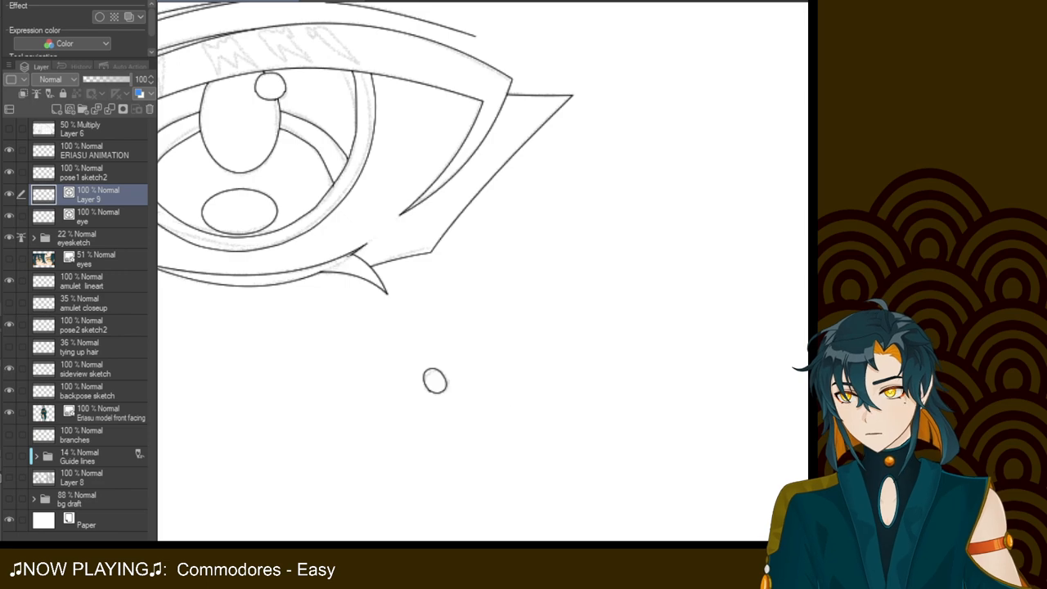
pyautogui.scroll(-6, 491, 262)
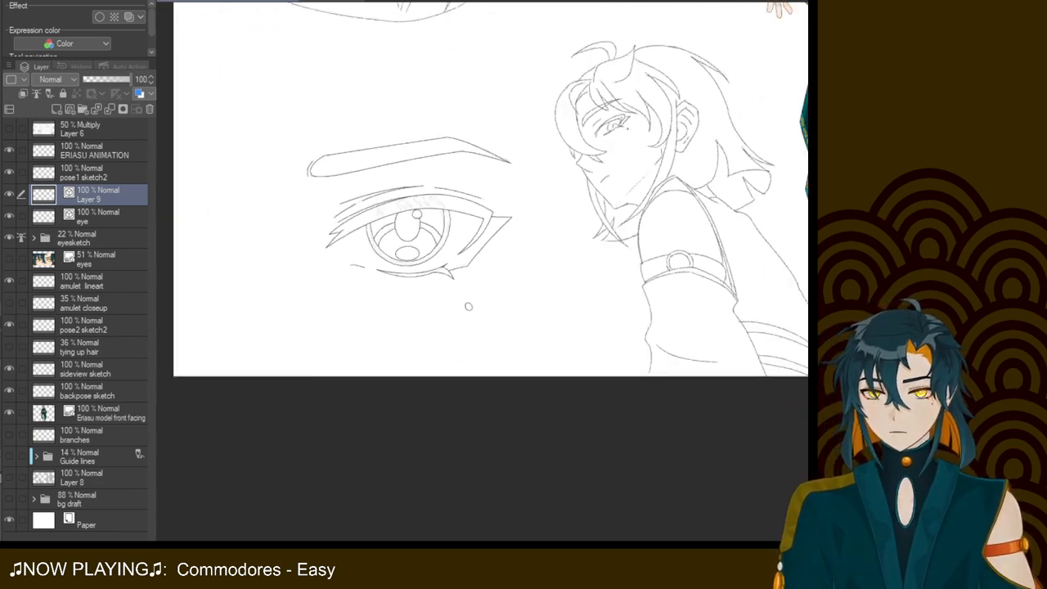
pyautogui.scroll(6, 469, 303)
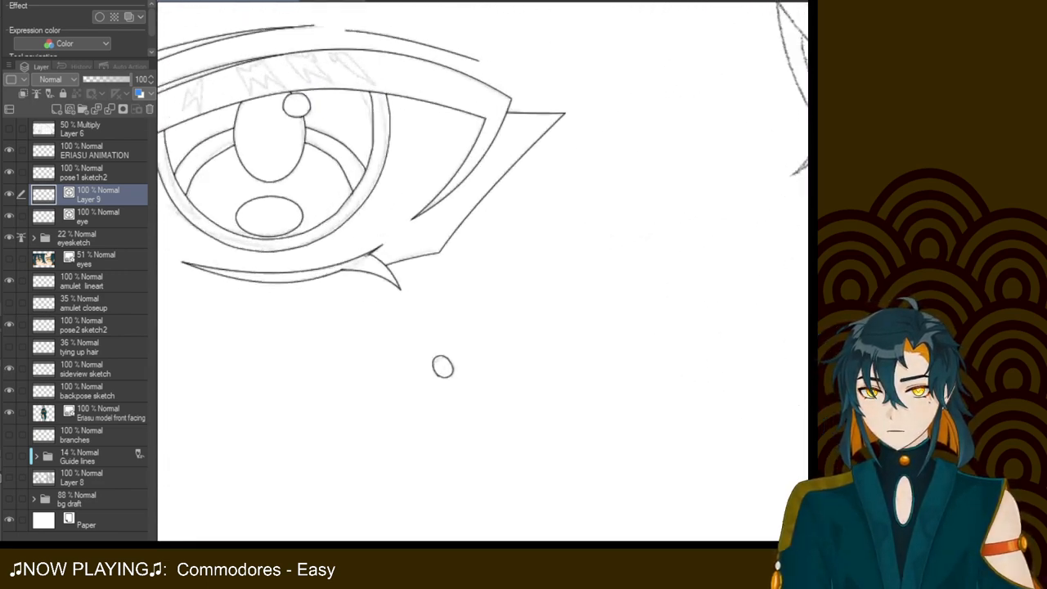
# Examine the traced eye and eyebrow line art up close and from afar alongside the surrounding sketches and character reference
pyautogui.moveTo(591, 566); pyautogui.dragTo(559, 533)
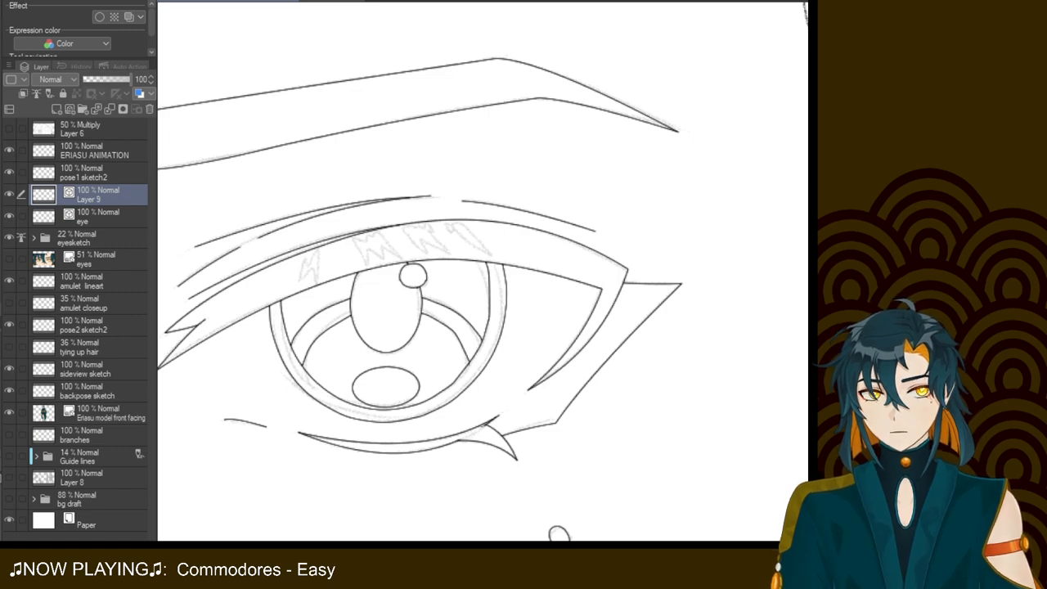
pyautogui.moveTo(458, 294)
pyautogui.mouseDown()
pyautogui.moveTo(553, 316)
pyautogui.moveTo(532, 294)
pyautogui.mouseUp()
pyautogui.scroll(-3, 633, 534)
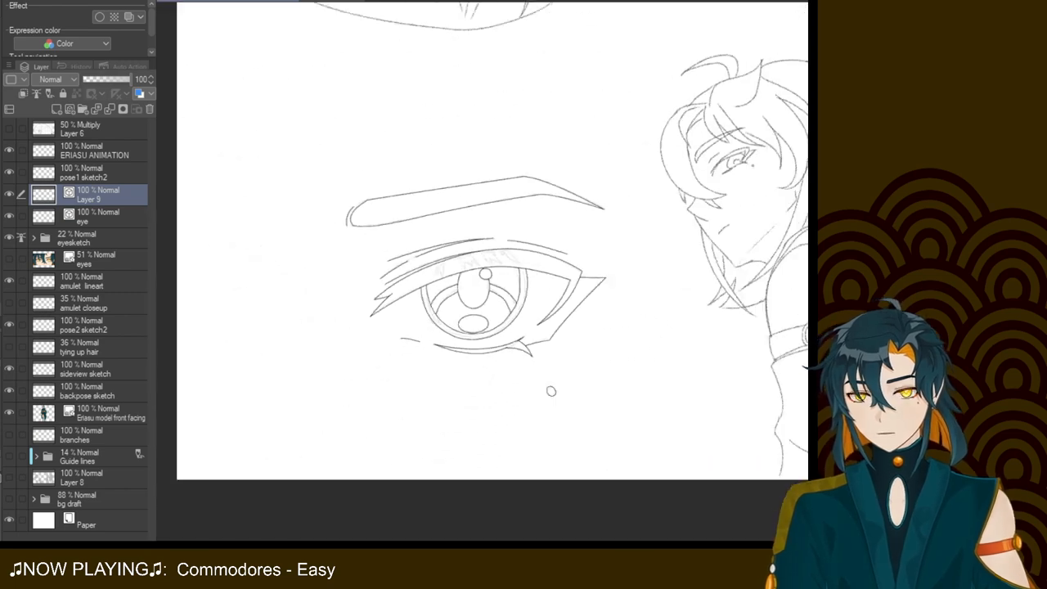
pyautogui.scroll(1, 550, 391)
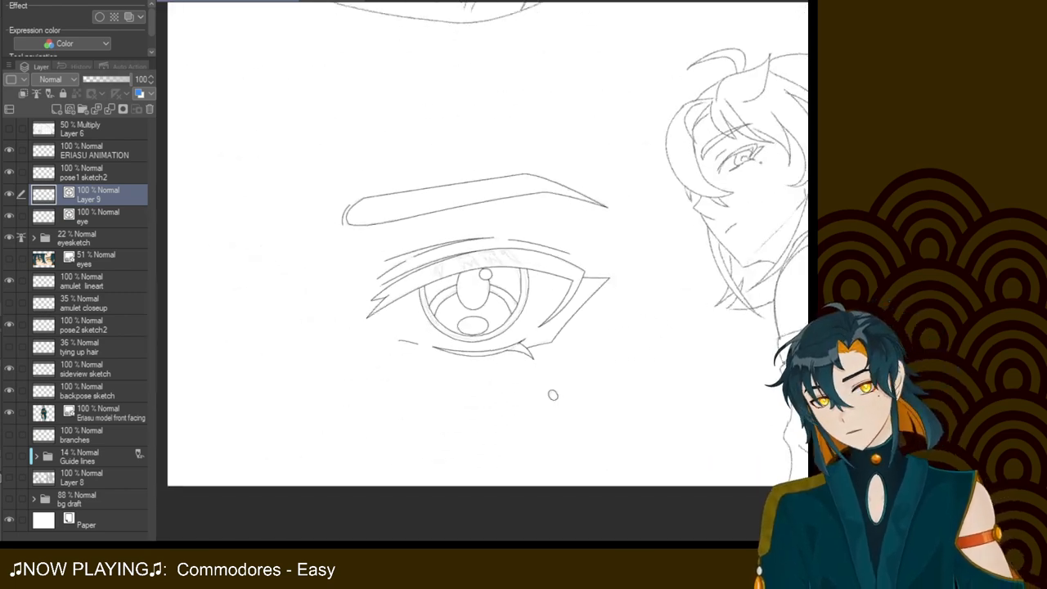
pyautogui.scroll(3, 488, 245)
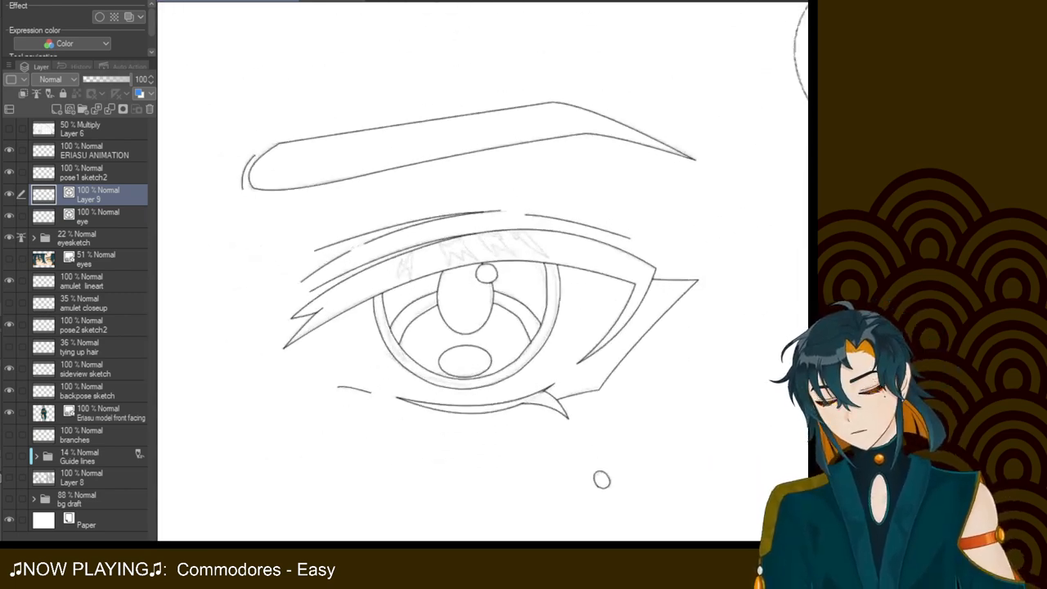
pyautogui.scroll(-5, 488, 246)
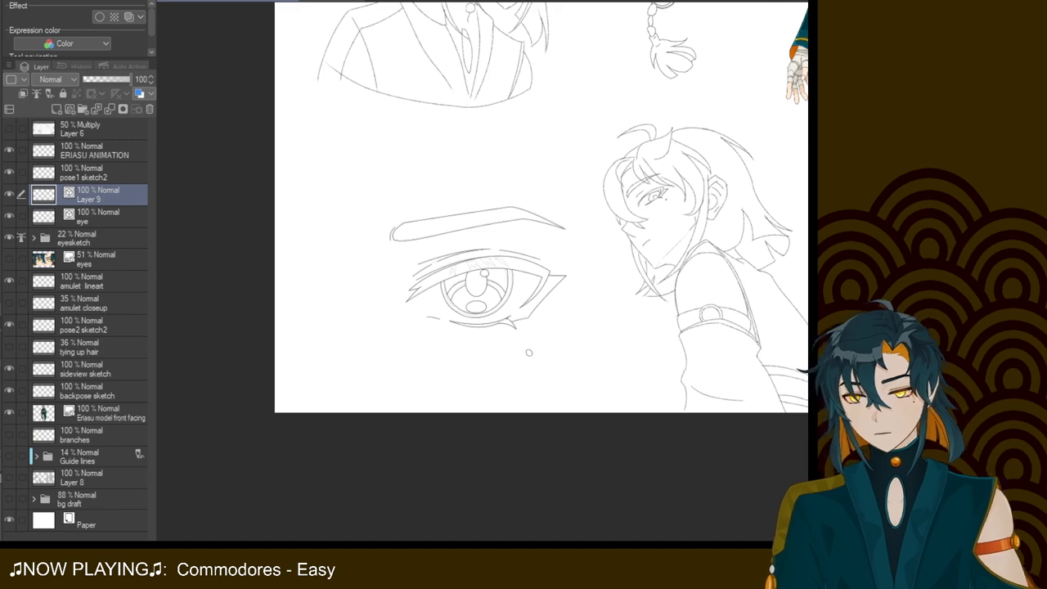
pyautogui.scroll(5, 475, 274)
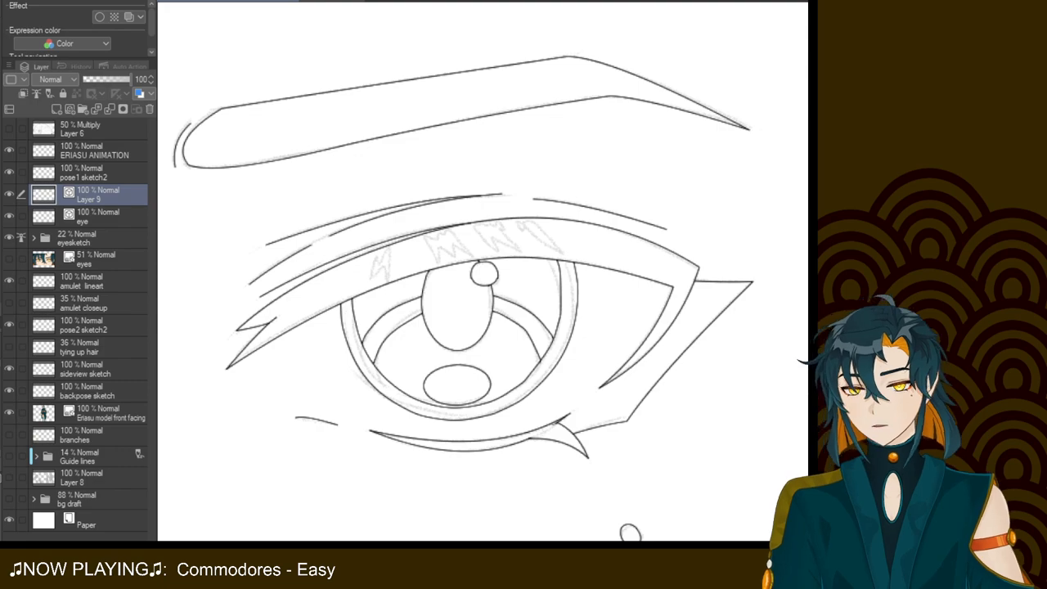
pyautogui.scroll(-6, 630, 532)
pyautogui.moveTo(572, 164)
pyautogui.mouseDown()
pyautogui.moveTo(492, 272)
pyautogui.moveTo(451, 352)
pyautogui.moveTo(333, 496)
pyautogui.mouseUp()
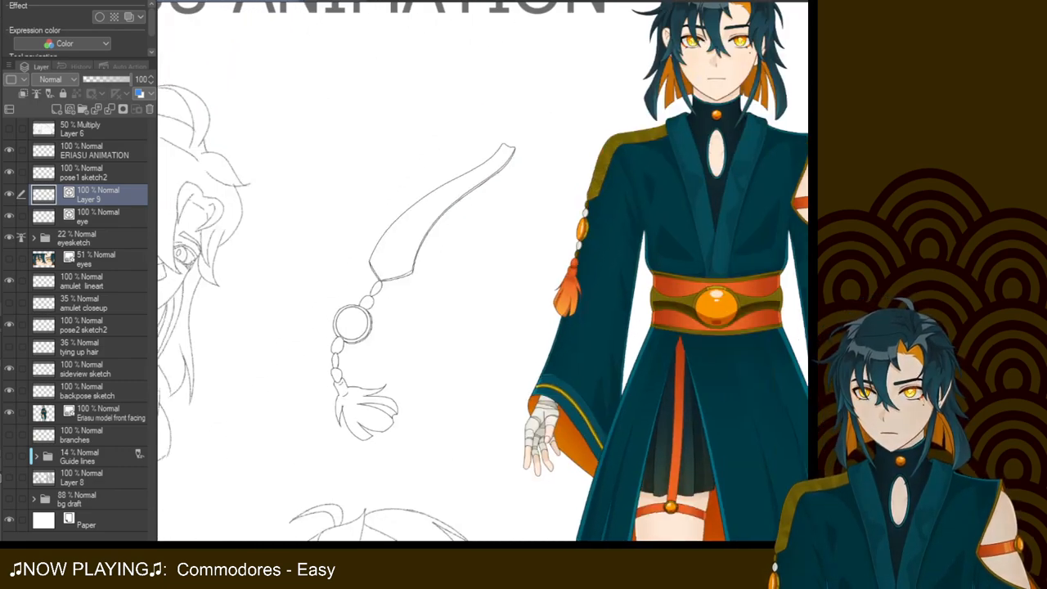
pyautogui.moveTo(262, 441); pyautogui.dragTo(422, 264)
pyautogui.moveTo(320, 588)
pyautogui.mouseDown()
pyautogui.moveTo(395, 420)
pyautogui.moveTo(407, 418)
pyautogui.mouseUp()
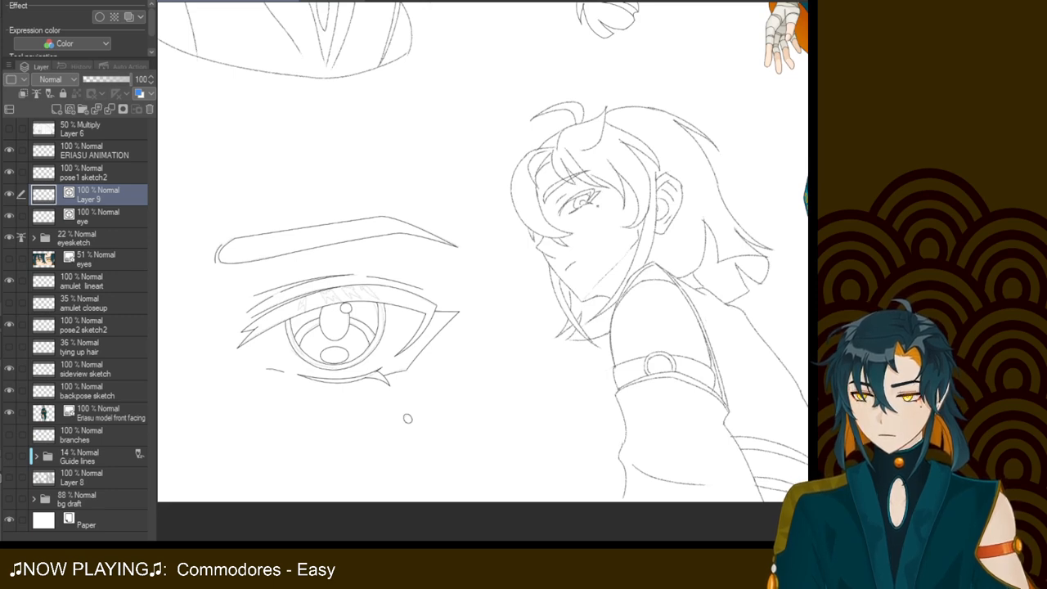
pyautogui.moveTo(407, 418); pyautogui.dragTo(352, 399)
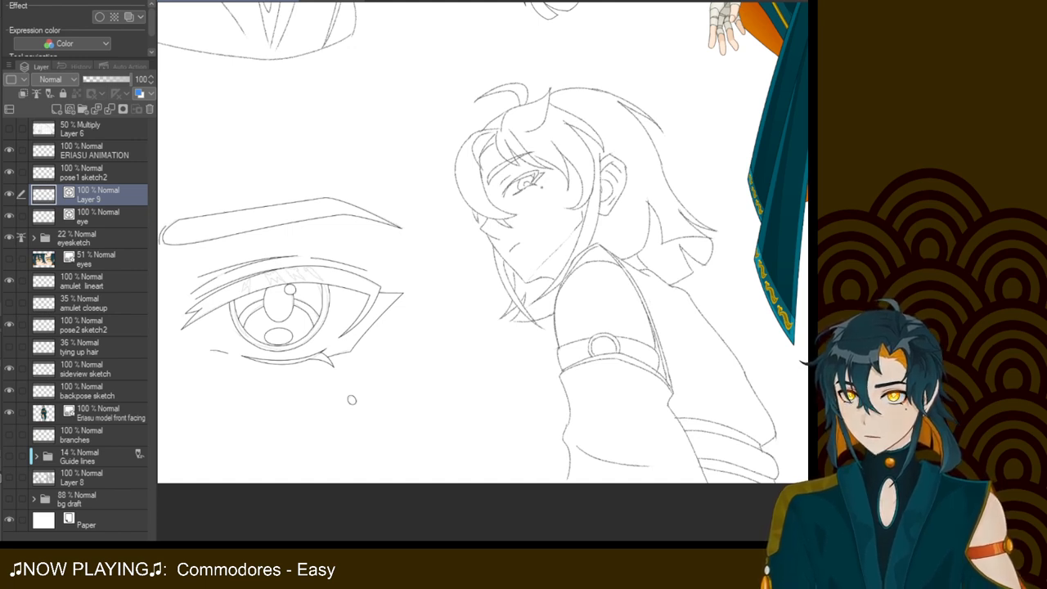
# Merge Layer 9, holding the small round mark, into the eye layer below it
pyautogui.hotkey('ctrl', 'e')
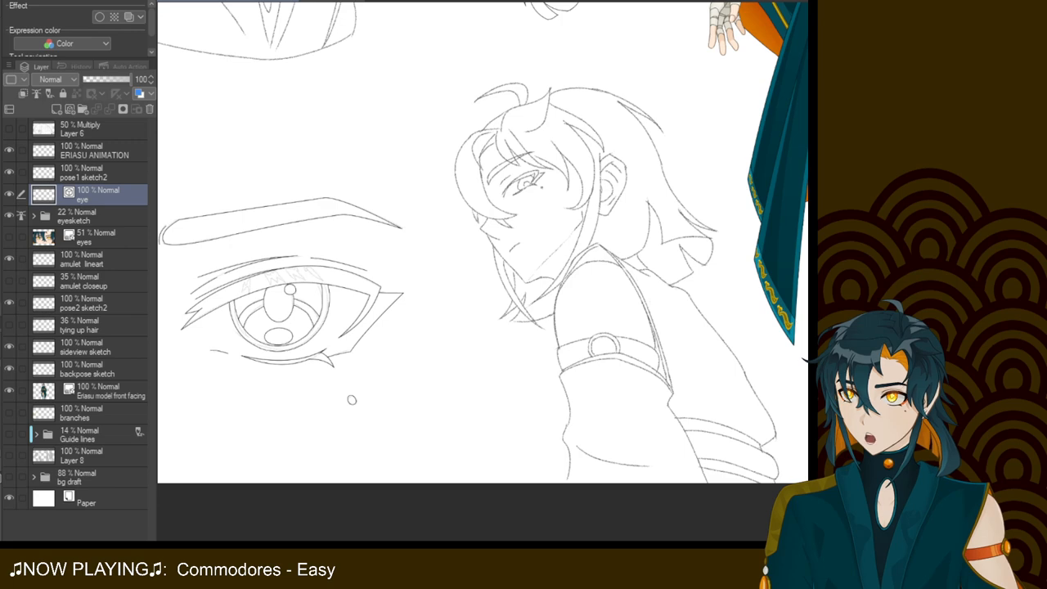
# Lower the pose2 sketch2 layer's opacity to 24% and add a vector layer named pose2 directly above it
pyautogui.click(9, 302)
pyautogui.click(9, 302)
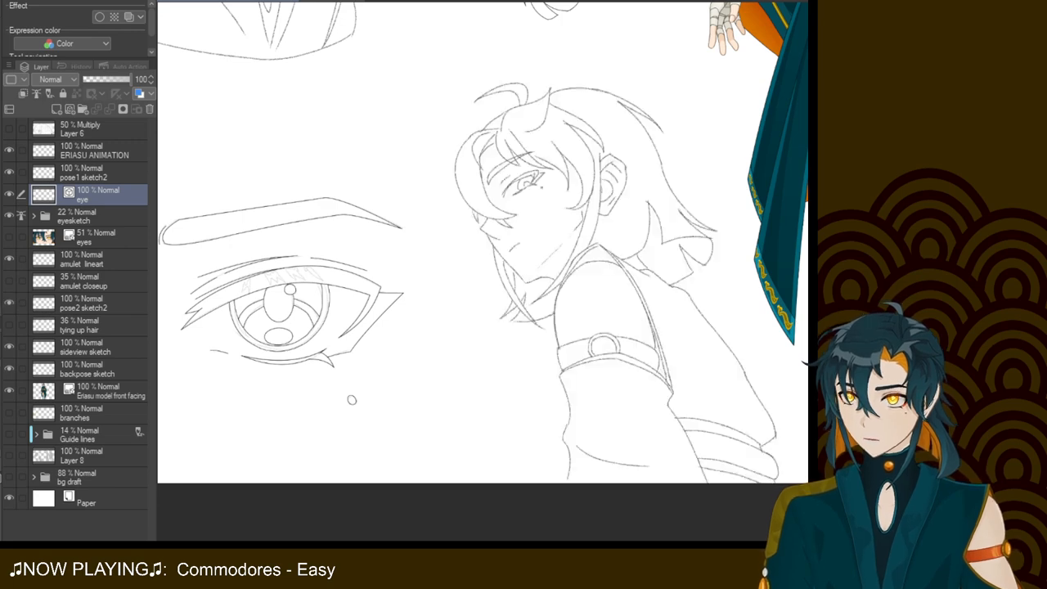
pyautogui.click(81, 302)
pyautogui.moveTo(129, 79); pyautogui.dragTo(94, 79)
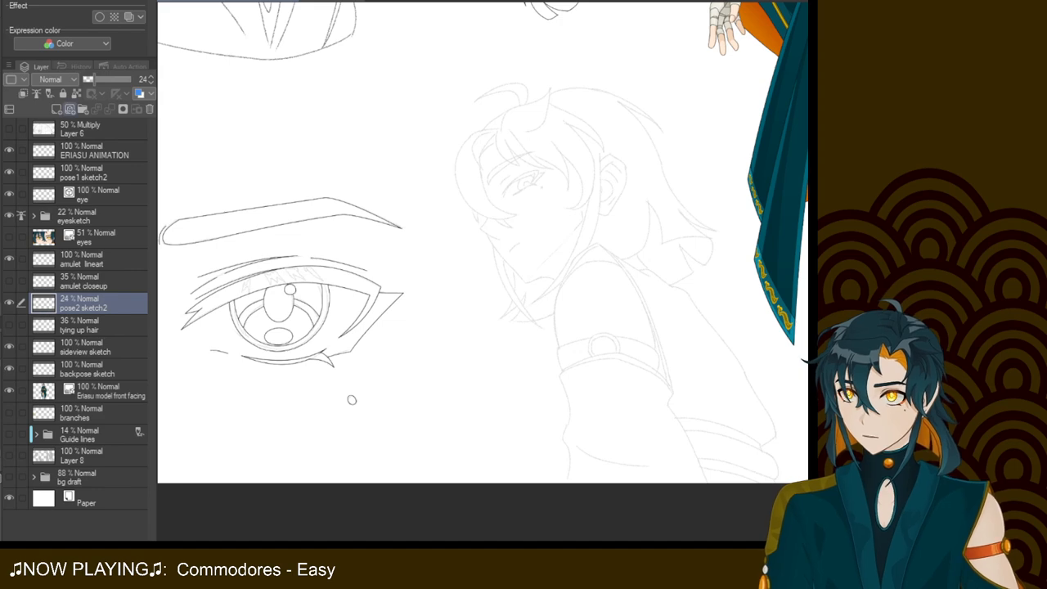
pyautogui.hotkey('ctrl', 'shift', 'n')
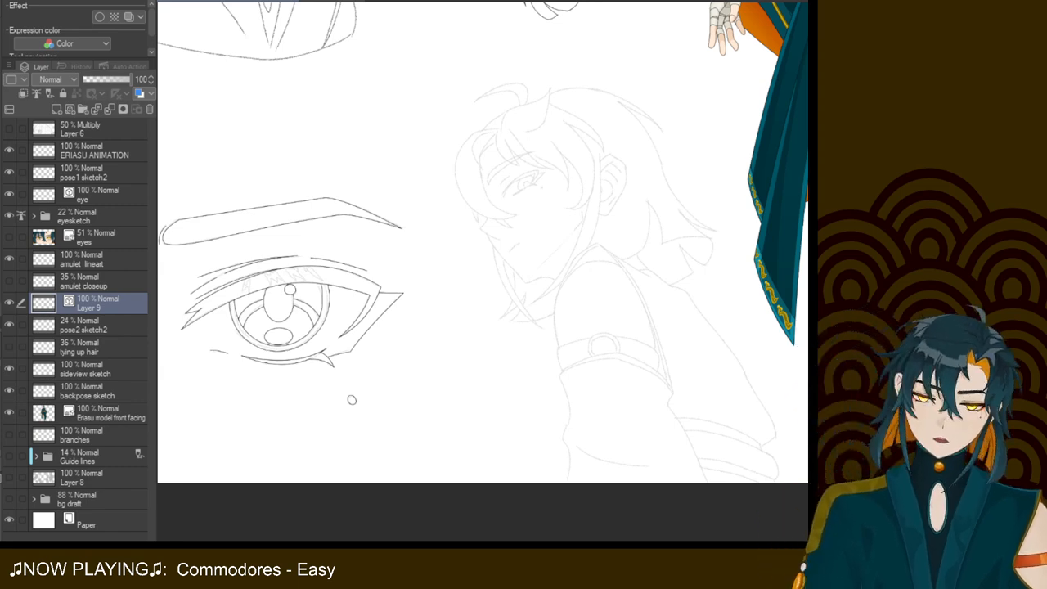
pyautogui.press('Return')
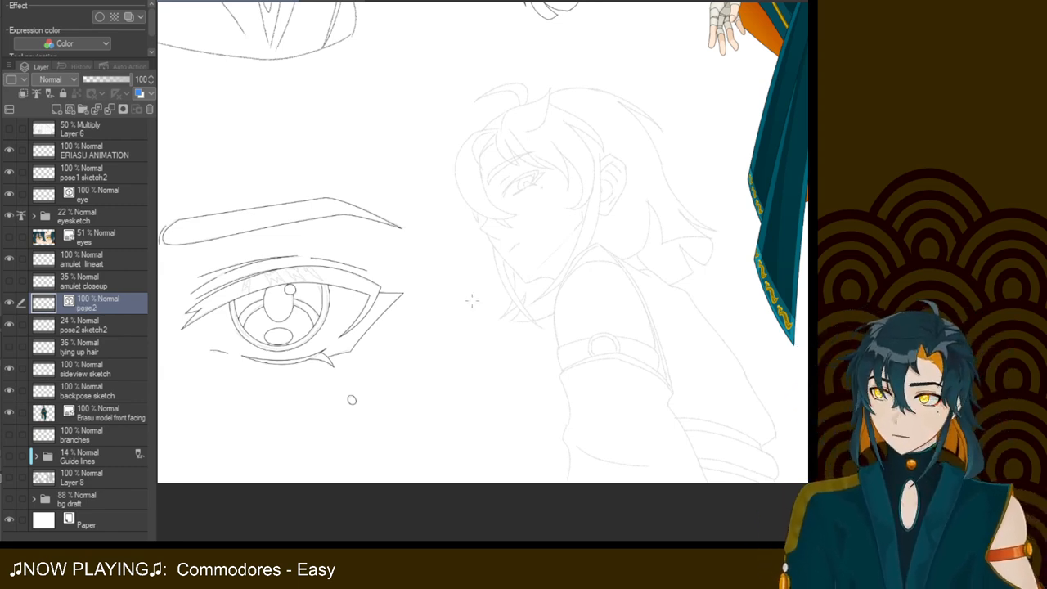
# Try to trace the sleeve's upper edge beneath the armband on the pose2 layer, undoing each stroke
pyautogui.scroll(3, 352, 400)
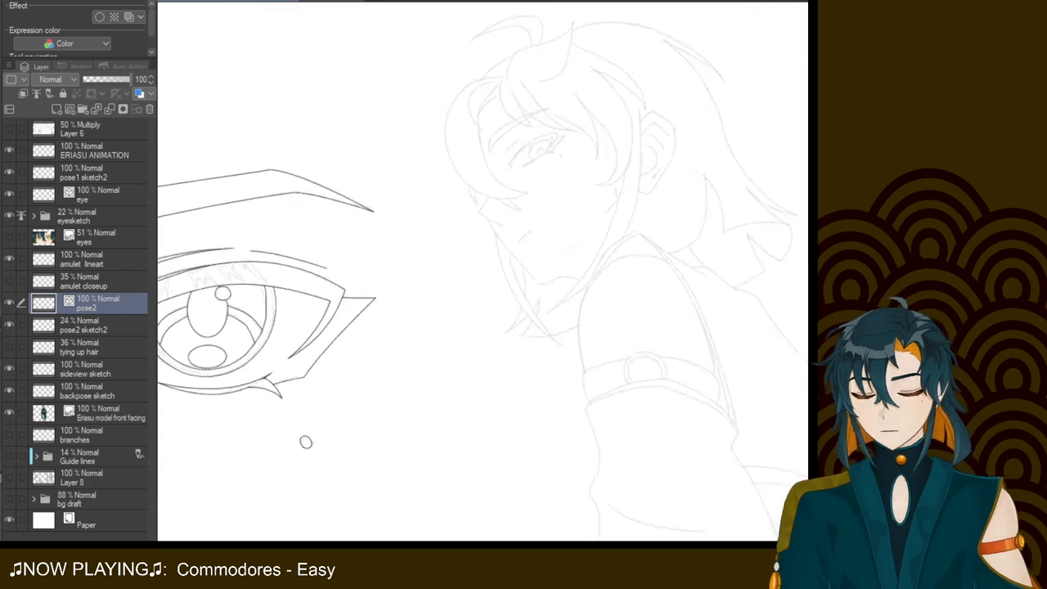
pyautogui.moveTo(305, 441)
pyautogui.mouseDown()
pyautogui.moveTo(164, 440)
pyautogui.moveTo(153, 388)
pyautogui.moveTo(168, 520)
pyautogui.mouseUp()
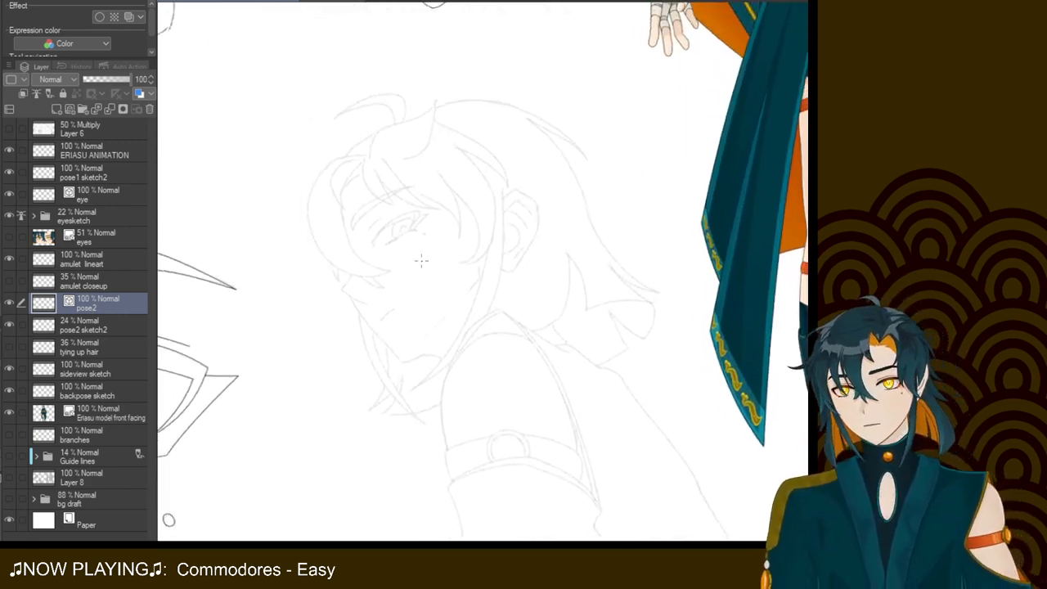
pyautogui.moveTo(168, 521)
pyautogui.mouseDown()
pyautogui.moveTo(99, 279)
pyautogui.moveTo(148, 447)
pyautogui.moveTo(148, 487)
pyautogui.moveTo(85, 309)
pyautogui.mouseUp()
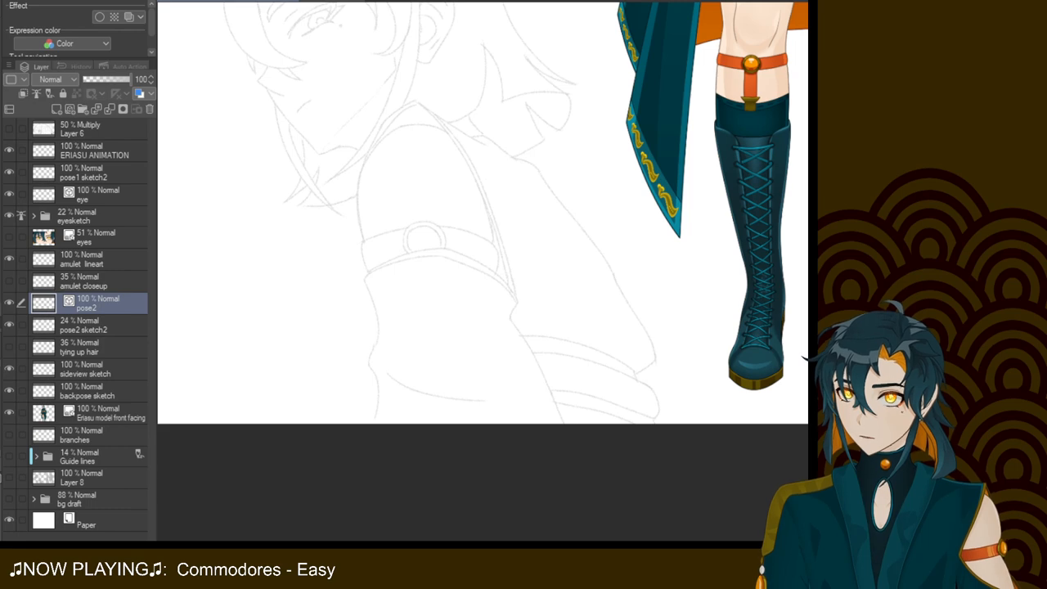
pyautogui.moveTo(364, 282); pyautogui.dragTo(517, 304)
pyautogui.click(443, 223)
pyautogui.hotkey('ctrl', 'z')
pyautogui.hotkey('ctrl', '+')
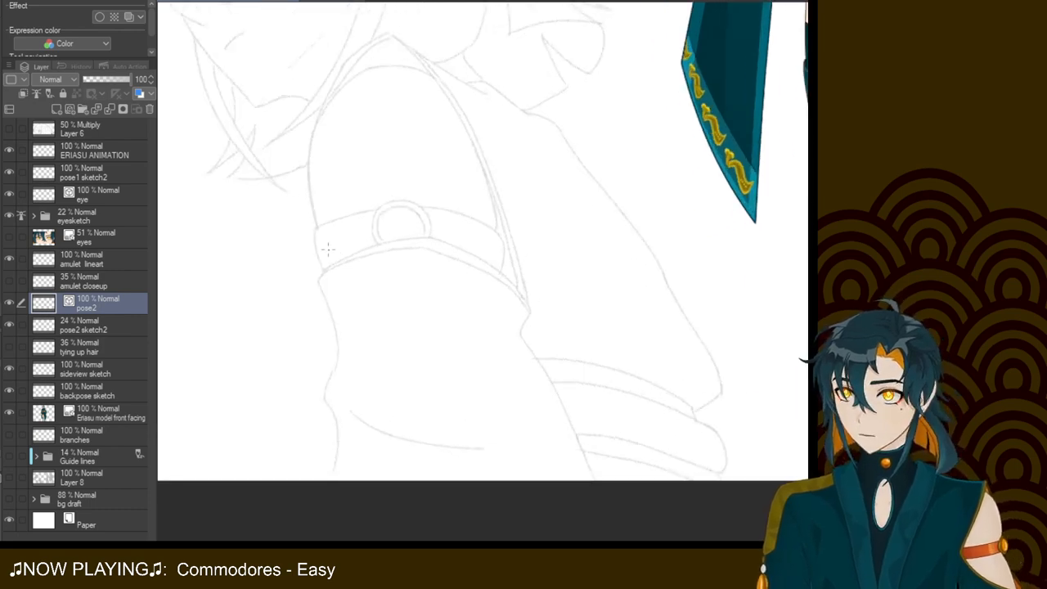
pyautogui.moveTo(317, 281); pyautogui.dragTo(441, 261)
pyautogui.hotkey('ctrl', 'z')
pyautogui.moveTo(318, 283)
pyautogui.mouseDown()
pyautogui.moveTo(329, 269)
pyautogui.moveTo(437, 258)
pyautogui.mouseUp()
pyautogui.hotkey('ctrl', 'z')
pyautogui.moveTo(318, 279); pyautogui.dragTo(447, 253)
pyautogui.hotkey('ctrl', 'z')
# Try to trace the sleeve's upper edge from its peak down to the right corner, undoing each stroke
pyautogui.moveTo(317, 281)
pyautogui.mouseDown()
pyautogui.moveTo(452, 247)
pyautogui.moveTo(523, 304)
pyautogui.mouseUp()
pyautogui.hotkey('ctrl', 'z')
pyautogui.moveTo(399, 246)
pyautogui.mouseDown()
pyautogui.moveTo(466, 262)
pyautogui.moveTo(521, 308)
pyautogui.mouseUp()
pyautogui.hotkey('ctrl', 'z')
pyautogui.moveTo(414, 244); pyautogui.dragTo(528, 322)
pyautogui.hotkey('ctrl', 'z')
pyautogui.moveTo(416, 246)
pyautogui.mouseDown()
pyautogui.moveTo(493, 285)
pyautogui.moveTo(515, 308)
pyautogui.mouseUp()
pyautogui.hotkey('ctrl', 'z')
pyautogui.hotkey('ctrl', 'z')
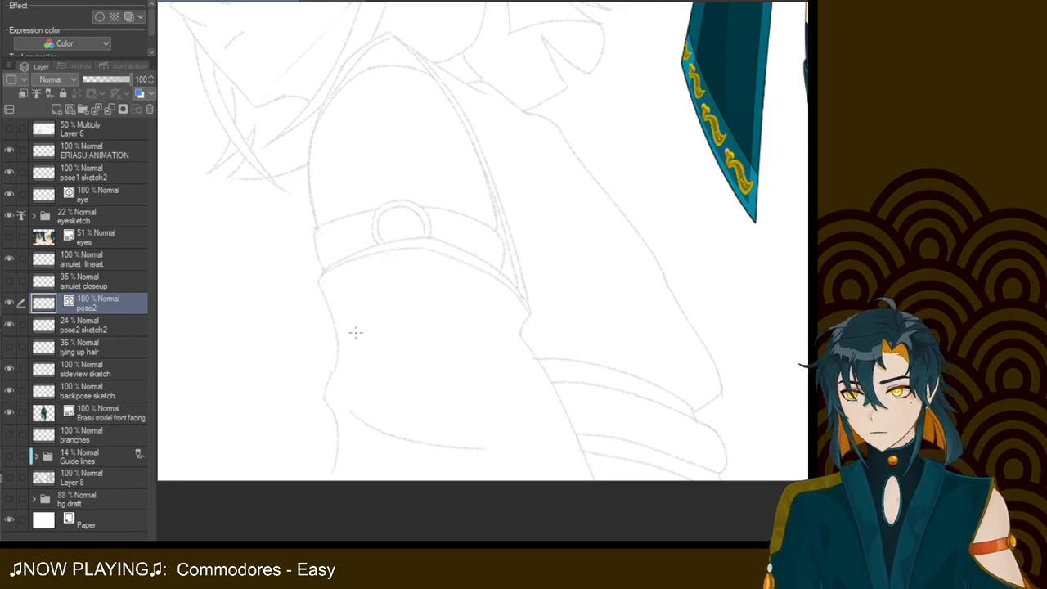
# Try to trace the sleeve's left outline upward into its top edge below the armband, undoing each stroke
pyautogui.moveTo(336, 345)
pyautogui.mouseDown()
pyautogui.moveTo(334, 314)
pyautogui.moveTo(357, 272)
pyautogui.moveTo(338, 319)
pyautogui.moveTo(319, 275)
pyautogui.moveTo(364, 260)
pyautogui.mouseUp()
pyautogui.hotkey('ctrl', 'z')
pyautogui.hotkey('ctrl', 'z')
pyautogui.hotkey('ctrl', 'z')
pyautogui.moveTo(336, 358); pyautogui.dragTo(377, 260)
pyautogui.hotkey('ctrl', 'z')
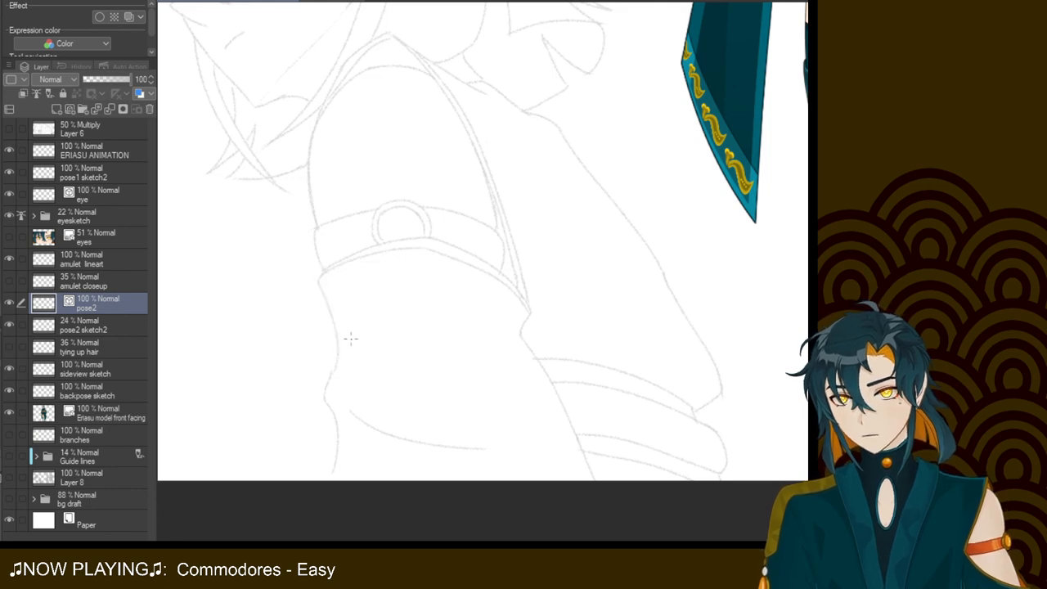
pyautogui.moveTo(336, 352)
pyautogui.mouseDown()
pyautogui.moveTo(320, 286)
pyautogui.moveTo(378, 242)
pyautogui.mouseUp()
pyautogui.hotkey('ctrl', 'z')
pyautogui.moveTo(336, 355)
pyautogui.mouseDown()
pyautogui.moveTo(323, 268)
pyautogui.moveTo(368, 258)
pyautogui.mouseUp()
pyautogui.hotkey('ctrl', 'z')
pyautogui.moveTo(382, 251); pyautogui.dragTo(331, 295)
pyautogui.hotkey('ctrl', 'z')
pyautogui.moveTo(336, 357); pyautogui.dragTo(348, 263)
pyautogui.hotkey('ctrl', 'z')
pyautogui.moveTo(337, 357)
pyautogui.mouseDown()
pyautogui.moveTo(326, 269)
pyautogui.moveTo(375, 248)
pyautogui.moveTo(337, 332)
pyautogui.moveTo(366, 338)
pyautogui.moveTo(324, 272)
pyautogui.mouseUp()
pyautogui.hotkey('ctrl', 'z')
pyautogui.hotkey('ctrl', 'z')
pyautogui.hotkey('ctrl', 'z')
pyautogui.hotkey('ctrl', 'z')
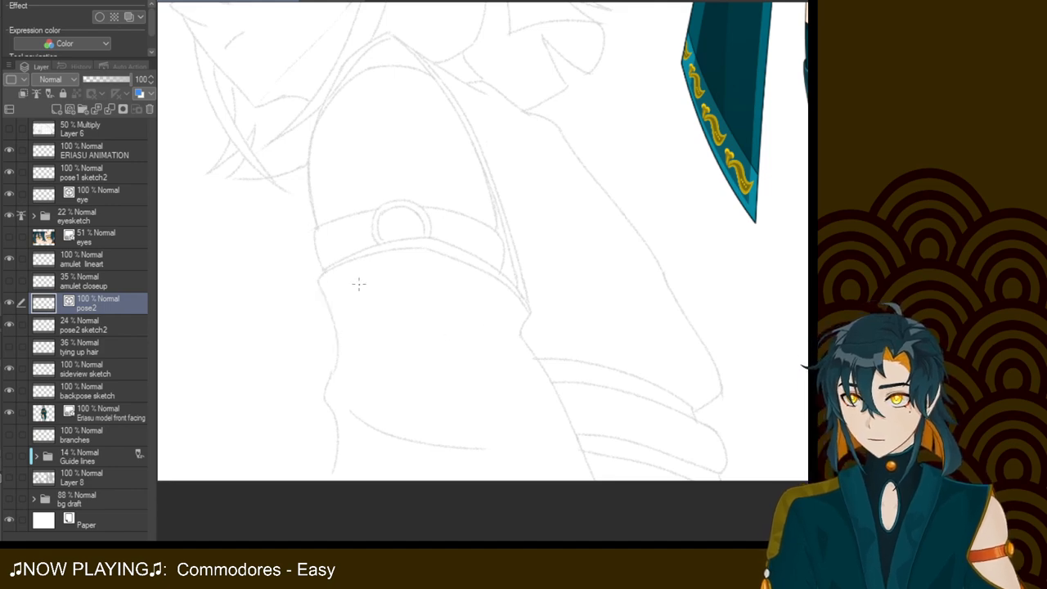
# Ink the detached sleeve's upper outer corner over the sketch, including the start of its top hem
pyautogui.moveTo(329, 310); pyautogui.dragTo(356, 260)
pyautogui.hotkey('ctrl', 'z')
pyautogui.moveTo(336, 318)
pyautogui.mouseDown()
pyautogui.moveTo(326, 282)
pyautogui.moveTo(373, 251)
pyautogui.mouseUp()
pyautogui.hotkey('ctrl', 'z')
pyautogui.moveTo(334, 316)
pyautogui.mouseDown()
pyautogui.moveTo(319, 291)
pyautogui.moveTo(367, 259)
pyautogui.mouseUp()
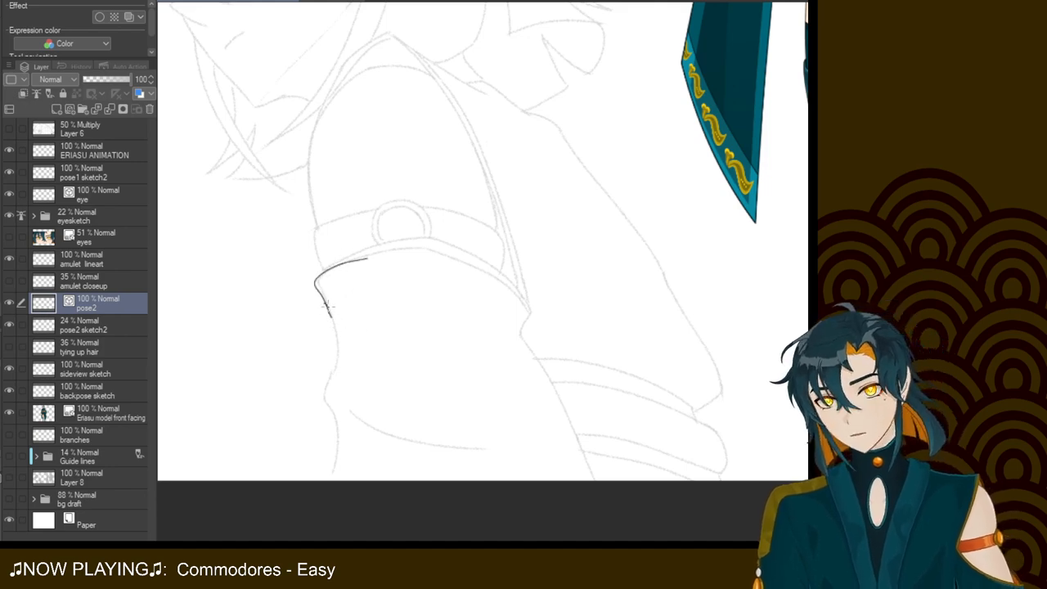
pyautogui.moveTo(327, 308); pyautogui.dragTo(324, 377)
pyautogui.hotkey('ctrl', 'z')
pyautogui.moveTo(326, 307)
pyautogui.mouseDown()
pyautogui.moveTo(333, 351)
pyautogui.moveTo(322, 384)
pyautogui.mouseUp()
pyautogui.hotkey('ctrl', 'z')
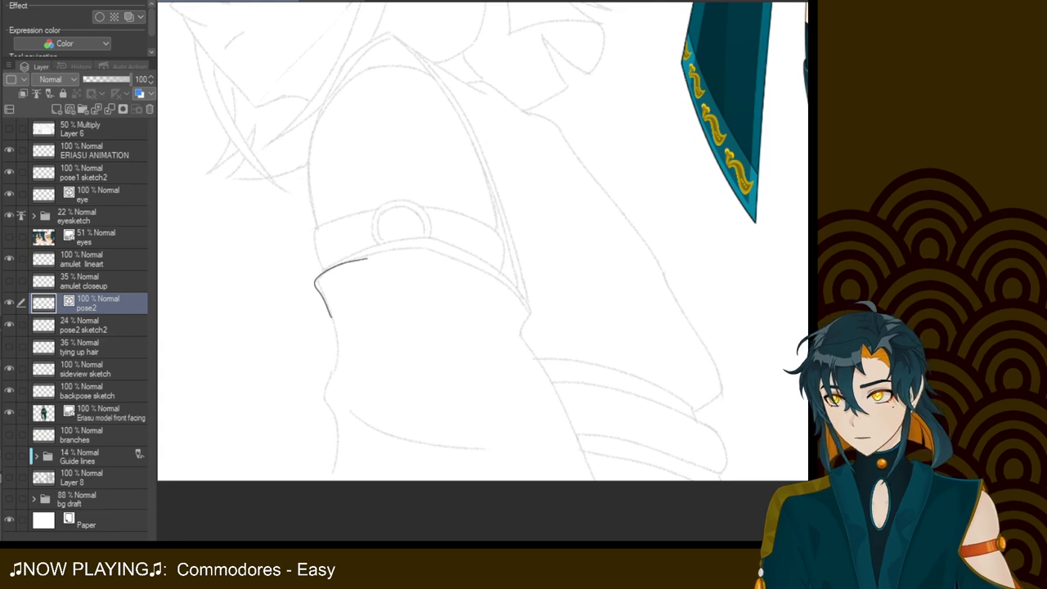
# Trim both ends of the inked line at the detached sleeve's upper corner
pyautogui.moveTo(366, 260); pyautogui.dragTo(351, 264)
pyautogui.hotkey('ctrl', 'z')
pyautogui.hotkey('ctrl', 'z')
pyautogui.hotkey('ctrl', 'y')
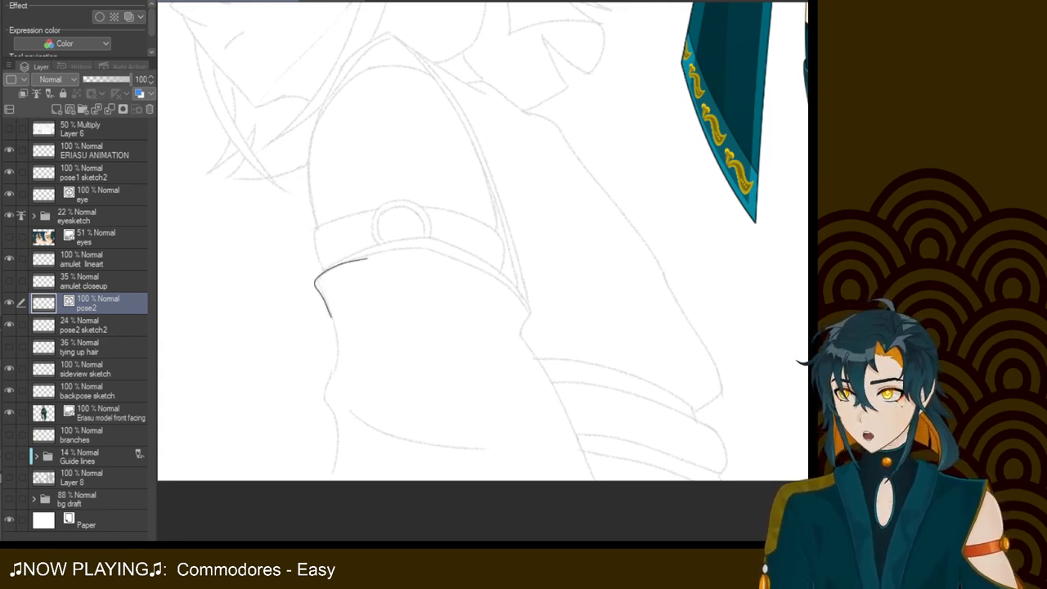
pyautogui.moveTo(342, 269); pyautogui.dragTo(373, 257)
pyautogui.moveTo(321, 304); pyautogui.dragTo(330, 326)
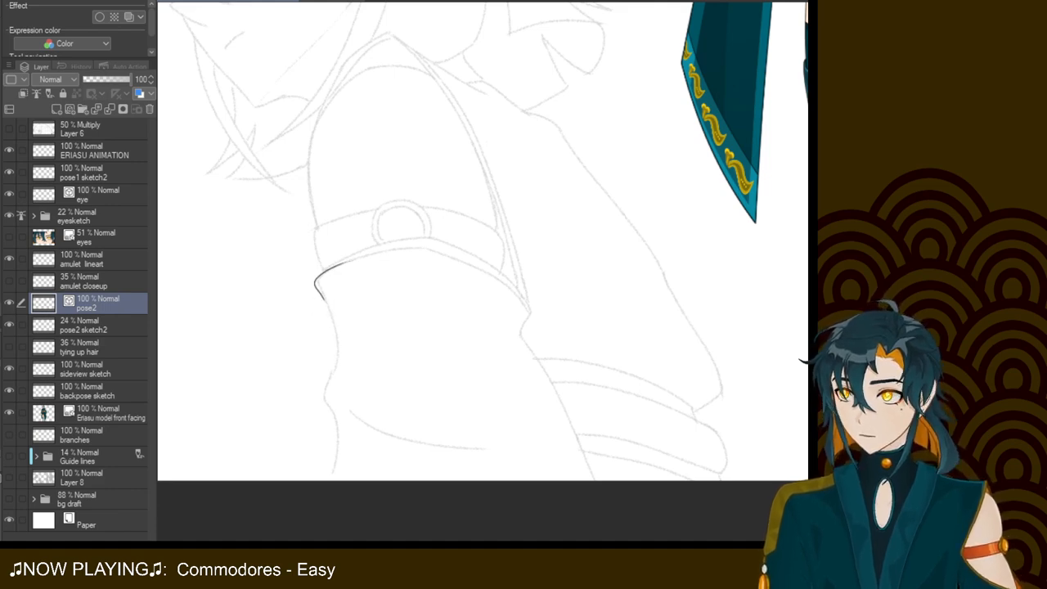
# Ink the sleeve's outer edge as one smooth curve from the upper corner down to the first fold
pyautogui.moveTo(320, 294); pyautogui.dragTo(335, 365)
pyautogui.hotkey('ctrl', 'z')
pyautogui.moveTo(320, 295); pyautogui.dragTo(328, 379)
pyautogui.hotkey('ctrl', 'z')
pyautogui.moveTo(317, 290)
pyautogui.mouseDown()
pyautogui.moveTo(333, 326)
pyautogui.moveTo(330, 372)
pyautogui.mouseUp()
pyautogui.hotkey('ctrl', 'z')
pyautogui.moveTo(320, 295); pyautogui.dragTo(327, 372)
pyautogui.hotkey('ctrl', 'z')
pyautogui.moveTo(319, 295); pyautogui.dragTo(331, 373)
pyautogui.hotkey('ctrl', 'z')
pyautogui.moveTo(319, 293); pyautogui.dragTo(330, 385)
pyautogui.hotkey('ctrl', 'z')
pyautogui.moveTo(320, 293)
pyautogui.mouseDown()
pyautogui.moveTo(316, 388)
pyautogui.moveTo(338, 417)
pyautogui.mouseUp()
pyautogui.hotkey('ctrl', 'z')
pyautogui.moveTo(320, 383)
pyautogui.mouseDown()
pyautogui.moveTo(337, 416)
pyautogui.moveTo(333, 458)
pyautogui.mouseUp()
pyautogui.hotkey('ctrl', 'z')
pyautogui.hotkey('ctrl', 'z')
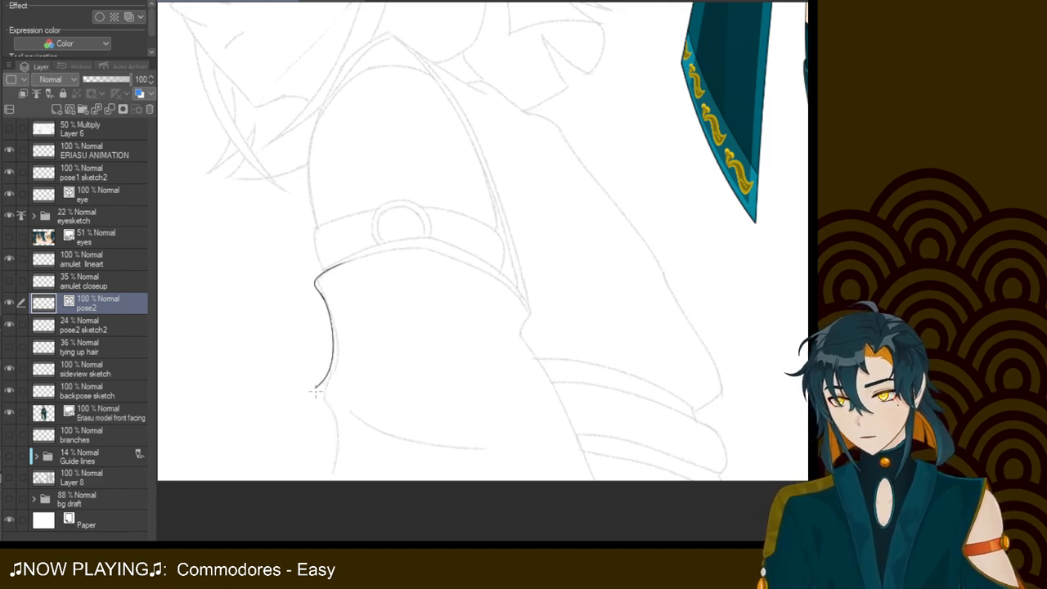
# Continue the sleeve's outer outline from the fold, bulging outward and running down to the canvas edge
pyautogui.moveTo(316, 390); pyautogui.dragTo(332, 471)
pyautogui.hotkey('ctrl', 'z')
pyautogui.moveTo(315, 387); pyautogui.dragTo(332, 476)
pyautogui.hotkey('ctrl', 'z')
pyautogui.moveTo(316, 387); pyautogui.dragTo(320, 481)
pyautogui.hotkey('ctrl', 'z')
pyautogui.moveTo(315, 386); pyautogui.dragTo(325, 482)
pyautogui.hotkey('ctrl', 'z')
pyautogui.moveTo(315, 388); pyautogui.dragTo(317, 482)
pyautogui.hotkey('ctrl', 'z')
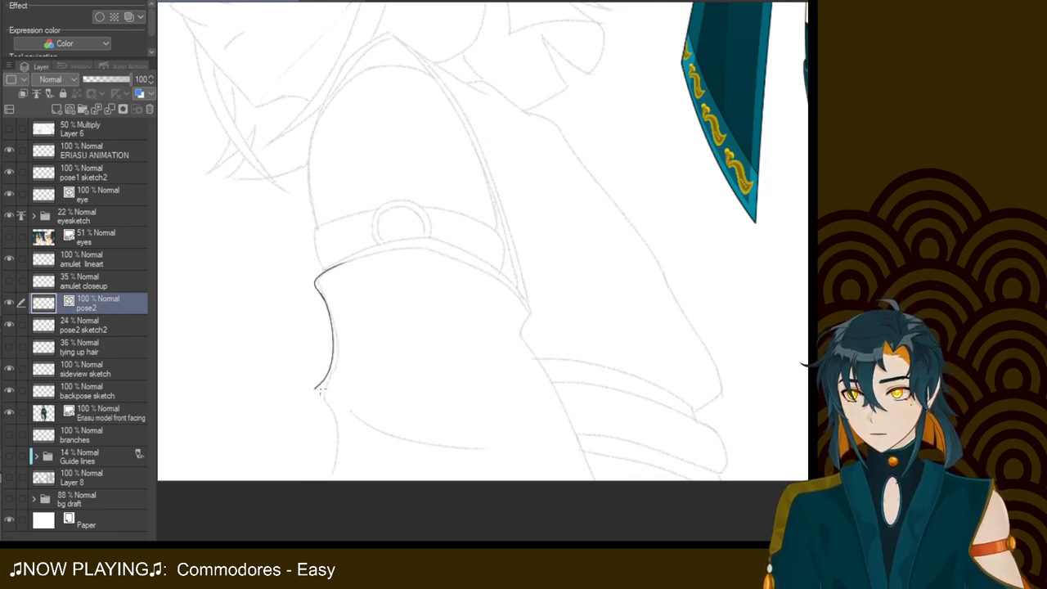
pyautogui.moveTo(317, 386); pyautogui.dragTo(331, 491)
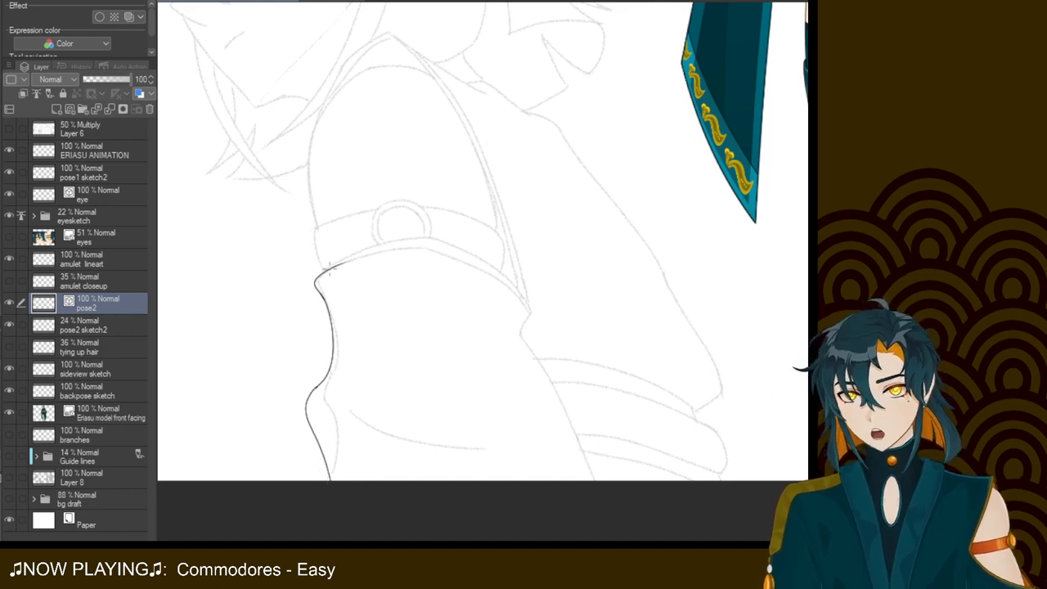
# Try to ink the sleeve's top hem from the upper corner to its peak below the armband ring
pyautogui.moveTo(342, 265)
pyautogui.mouseDown()
pyautogui.moveTo(407, 249)
pyautogui.moveTo(329, 267)
pyautogui.moveTo(418, 248)
pyautogui.mouseUp()
pyautogui.hotkey('ctrl', 'z')
pyautogui.hotkey('ctrl', 'z')
pyautogui.hotkey('ctrl', 'z')
pyautogui.moveTo(335, 266); pyautogui.dragTo(424, 248)
pyautogui.hotkey('ctrl', 'z')
pyautogui.moveTo(335, 266); pyautogui.dragTo(422, 246)
pyautogui.hotkey('ctrl', 'z')
pyautogui.moveTo(336, 266)
pyautogui.mouseDown()
pyautogui.moveTo(446, 241)
pyautogui.moveTo(350, 258)
pyautogui.mouseUp()
pyautogui.hotkey('ctrl', 'z')
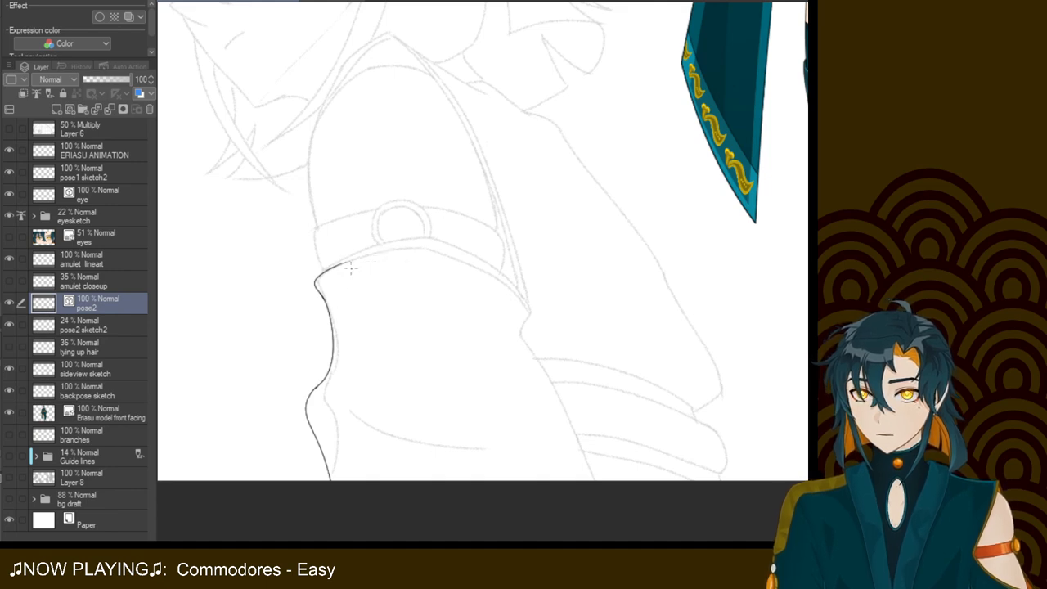
pyautogui.moveTo(338, 262); pyautogui.dragTo(423, 252)
pyautogui.hotkey('ctrl', 'z')
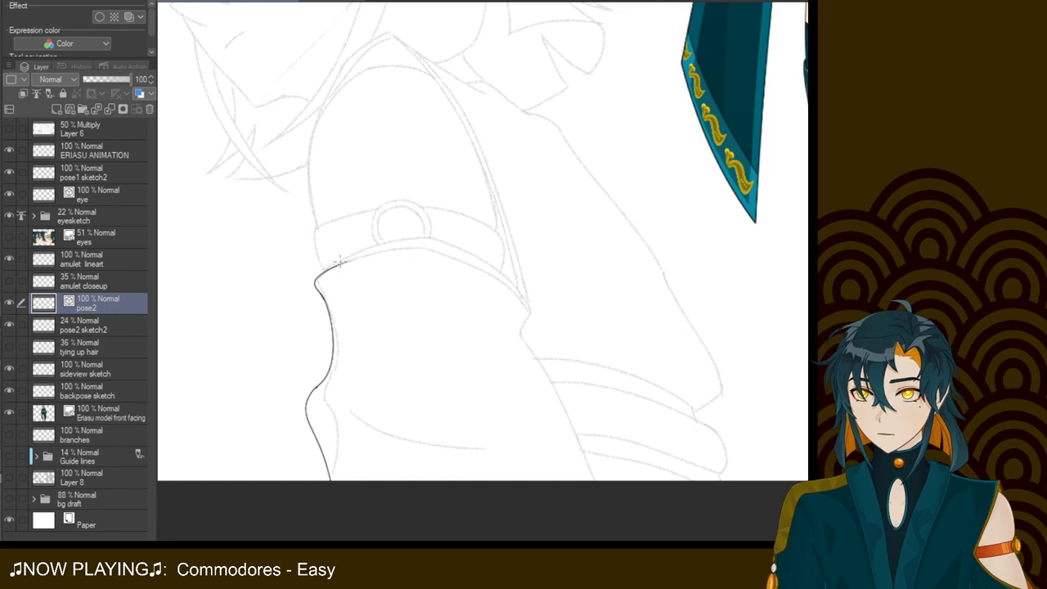
pyautogui.moveTo(338, 261); pyautogui.dragTo(424, 252)
pyautogui.hotkey('ctrl', 'z')
pyautogui.moveTo(327, 263); pyautogui.dragTo(426, 252)
pyautogui.hotkey('ctrl', 'z')
pyautogui.moveTo(330, 269); pyautogui.dragTo(425, 252)
pyautogui.hotkey('ctrl', 'z')
pyautogui.moveTo(335, 265); pyautogui.dragTo(443, 253)
pyautogui.hotkey('ctrl', 'z')
pyautogui.moveTo(334, 266); pyautogui.dragTo(439, 249)
pyautogui.hotkey('ctrl', 'z')
pyautogui.moveTo(337, 266); pyautogui.dragTo(427, 252)
pyautogui.hotkey('ctrl', 'z')
pyautogui.moveTo(316, 281); pyautogui.dragTo(440, 252)
pyautogui.hotkey('ctrl', 'z')
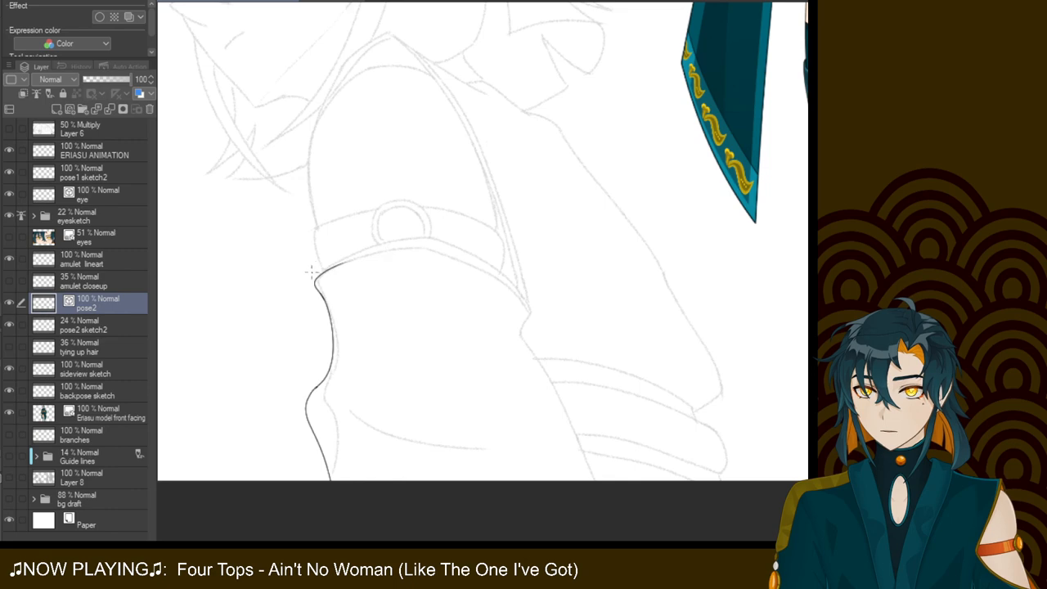
pyautogui.moveTo(318, 281); pyautogui.dragTo(428, 264)
pyautogui.hotkey('ctrl', 'z')
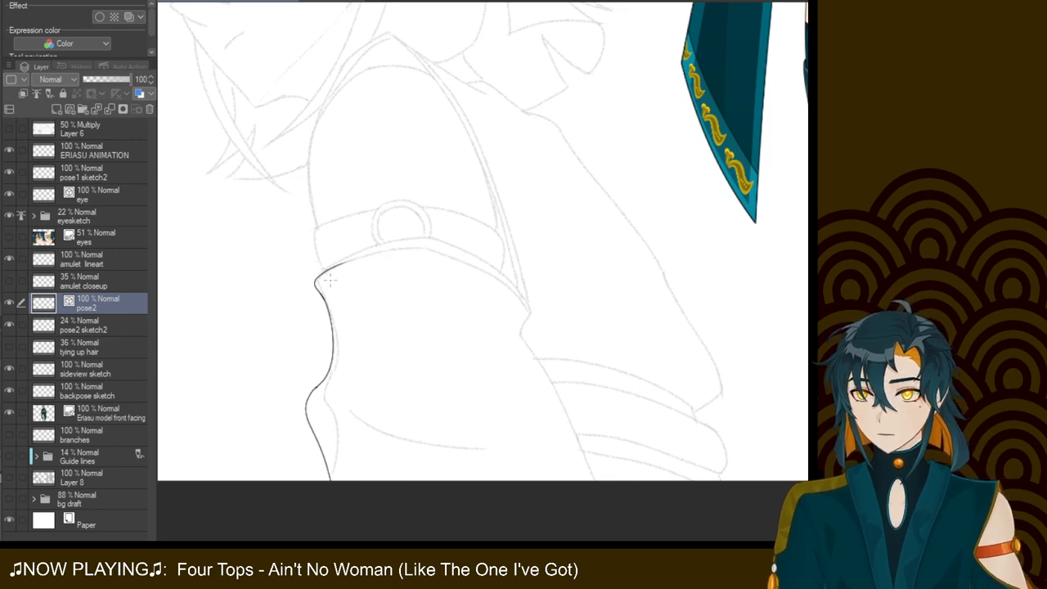
pyautogui.moveTo(331, 267); pyautogui.dragTo(444, 255)
pyautogui.hotkey('ctrl', 'z')
pyautogui.hotkey('ctrl', 'z')
pyautogui.hotkey('ctrl', 'z')
pyautogui.moveTo(333, 265); pyautogui.dragTo(423, 250)
pyautogui.hotkey('ctrl', 'z')
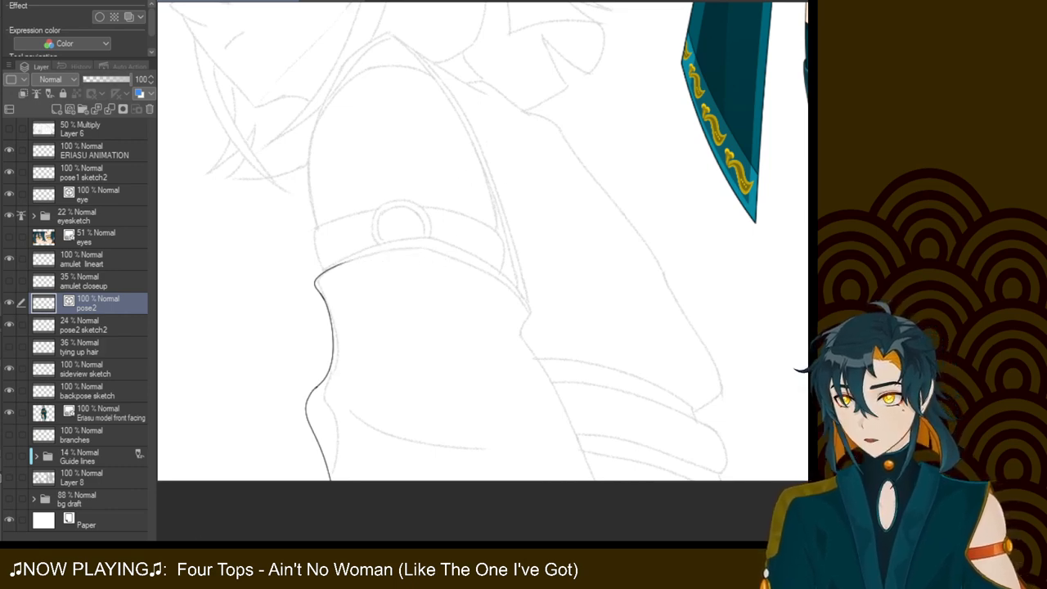
# Ink the inner line of the sleeve's top hem from the inked corner to the hem's opposite tip
pyautogui.hotkey('ctrl', '+')
pyautogui.hotkey('shift', 'space')
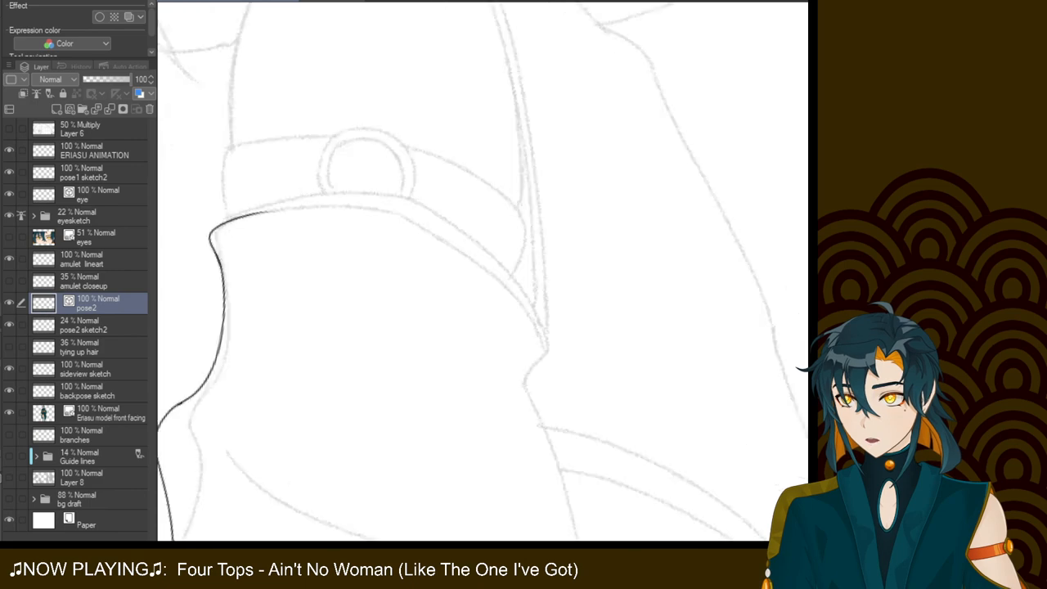
pyautogui.moveTo(436, 460); pyautogui.dragTo(356, 419)
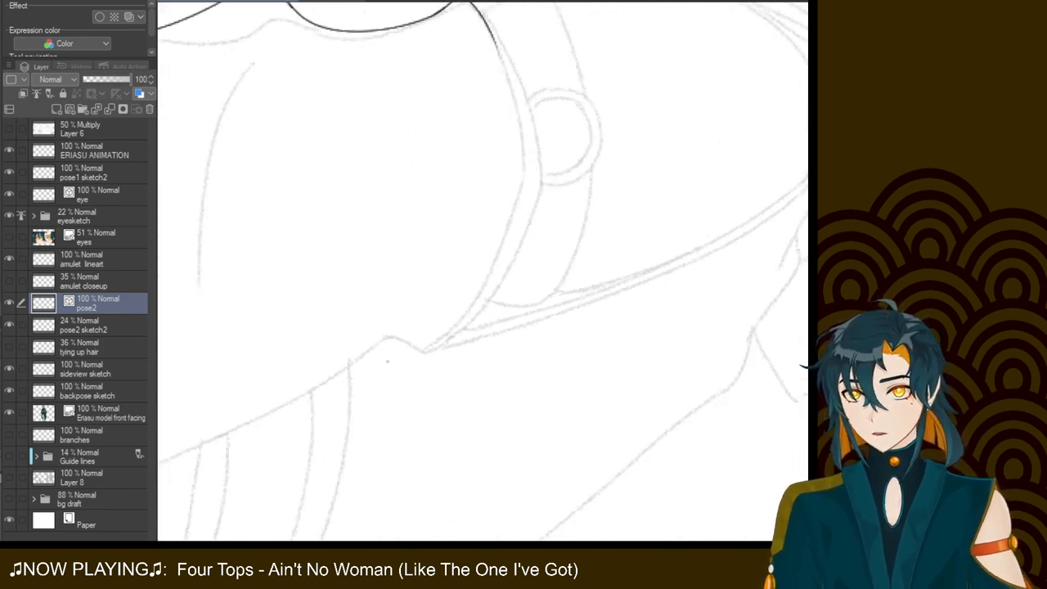
pyautogui.moveTo(493, 39)
pyautogui.mouseDown()
pyautogui.moveTo(519, 164)
pyautogui.moveTo(498, 205)
pyautogui.moveTo(418, 250)
pyautogui.moveTo(449, 313)
pyautogui.mouseUp()
pyautogui.hotkey('ctrl', 'z')
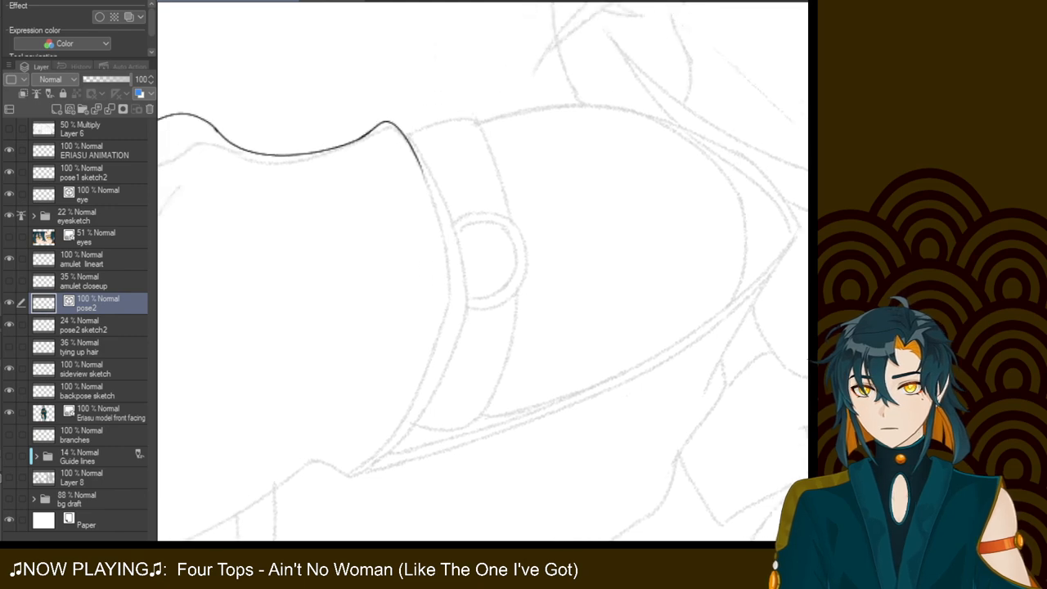
pyautogui.moveTo(421, 168); pyautogui.dragTo(452, 292)
pyautogui.hotkey('ctrl', 'z')
pyautogui.moveTo(421, 168); pyautogui.dragTo(445, 303)
pyautogui.hotkey('ctrl', 'z')
pyautogui.moveTo(418, 151); pyautogui.dragTo(450, 323)
pyautogui.hotkey('ctrl', 'z')
pyautogui.moveTo(415, 156); pyautogui.dragTo(445, 286)
pyautogui.hotkey('ctrl', 'z')
pyautogui.moveTo(412, 153); pyautogui.dragTo(452, 296)
pyautogui.hotkey('ctrl', 'z')
pyautogui.moveTo(415, 156); pyautogui.dragTo(446, 312)
pyautogui.hotkey('ctrl', 'z')
pyautogui.moveTo(417, 157); pyautogui.dragTo(447, 315)
pyautogui.hotkey('ctrl', 'z')
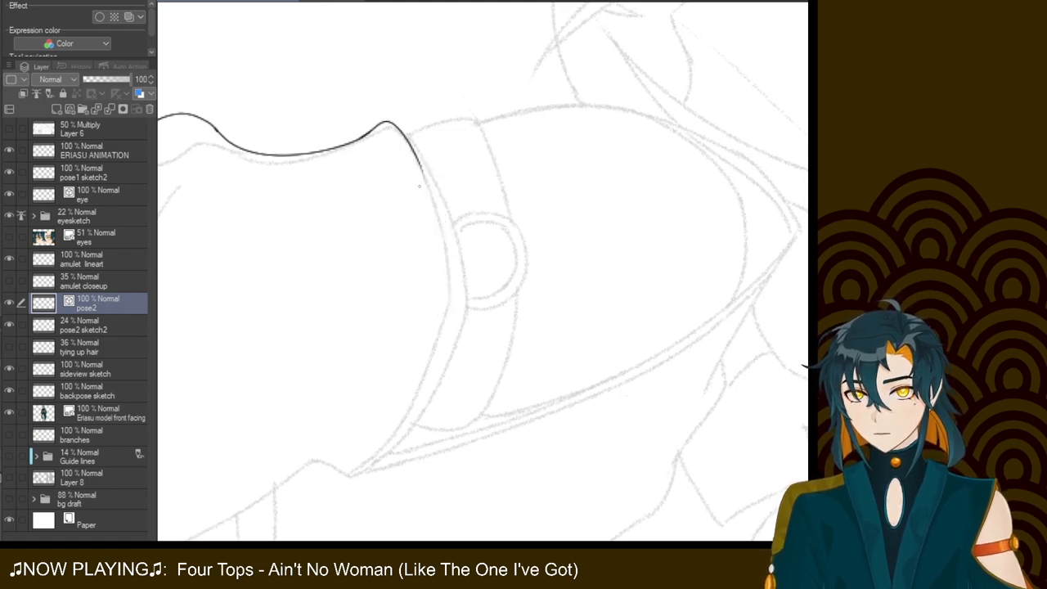
pyautogui.moveTo(422, 172)
pyautogui.mouseDown()
pyautogui.moveTo(446, 301)
pyautogui.moveTo(377, 486)
pyautogui.mouseUp()
pyautogui.hotkey('ctrl', 'z')
pyautogui.moveTo(447, 288)
pyautogui.mouseDown()
pyautogui.moveTo(441, 333)
pyautogui.moveTo(372, 463)
pyautogui.mouseUp()
pyautogui.hotkey('ctrl', 'z')
pyautogui.moveTo(447, 292); pyautogui.dragTo(363, 471)
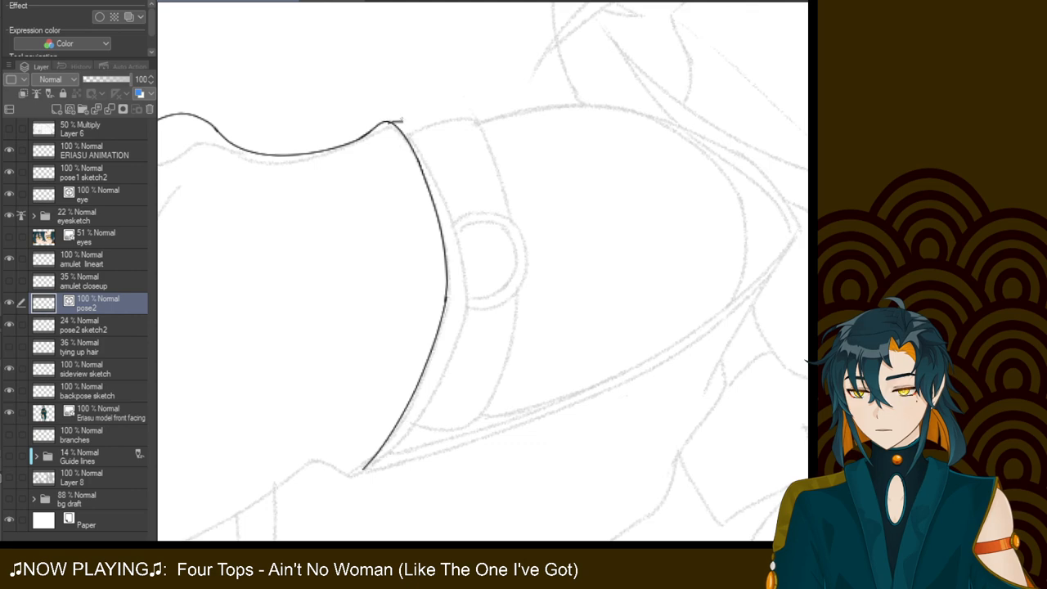
# Ink the first part of the hem's second line, from the sleeve corner to beside the armband ring
pyautogui.moveTo(388, 123); pyautogui.dragTo(447, 225)
pyautogui.hotkey('ctrl', 'z')
pyautogui.moveTo(392, 123); pyautogui.dragTo(472, 260)
pyautogui.hotkey('ctrl', 'z')
pyautogui.moveTo(393, 126)
pyautogui.mouseDown()
pyautogui.moveTo(455, 249)
pyautogui.moveTo(463, 291)
pyautogui.mouseUp()
pyautogui.hotkey('ctrl', 'z')
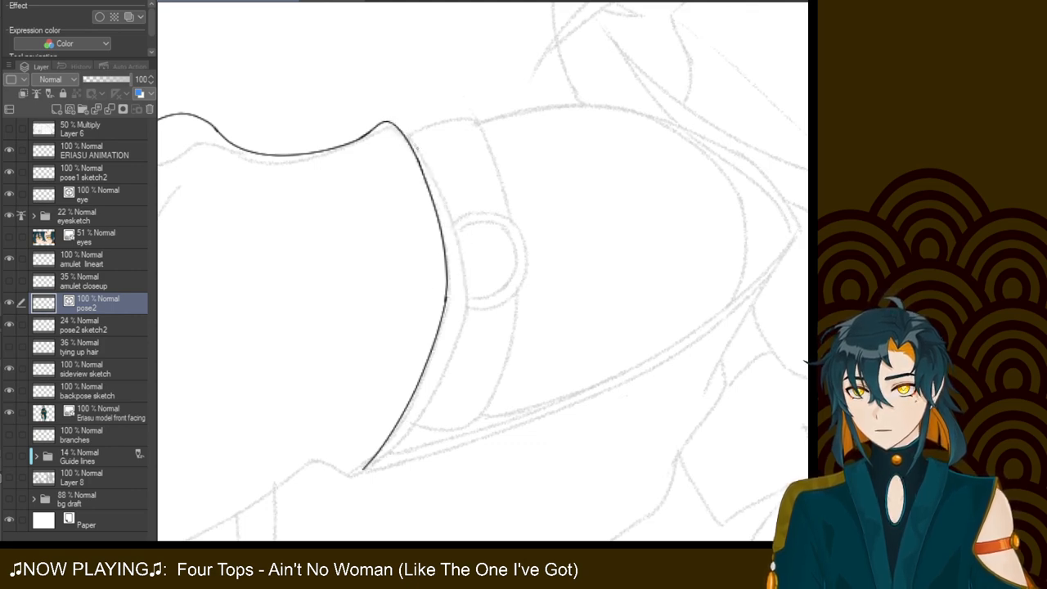
pyautogui.moveTo(396, 125); pyautogui.dragTo(466, 274)
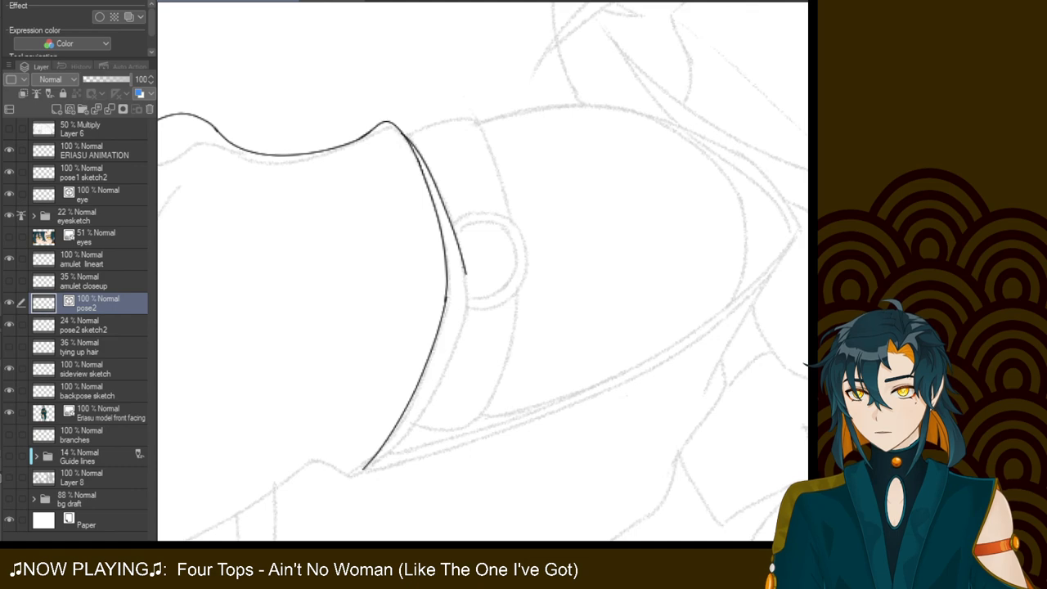
# Extend the hem's second line in a curve past the armband ring toward the sleeve's far tip
pyautogui.moveTo(465, 262); pyautogui.dragTo(454, 354)
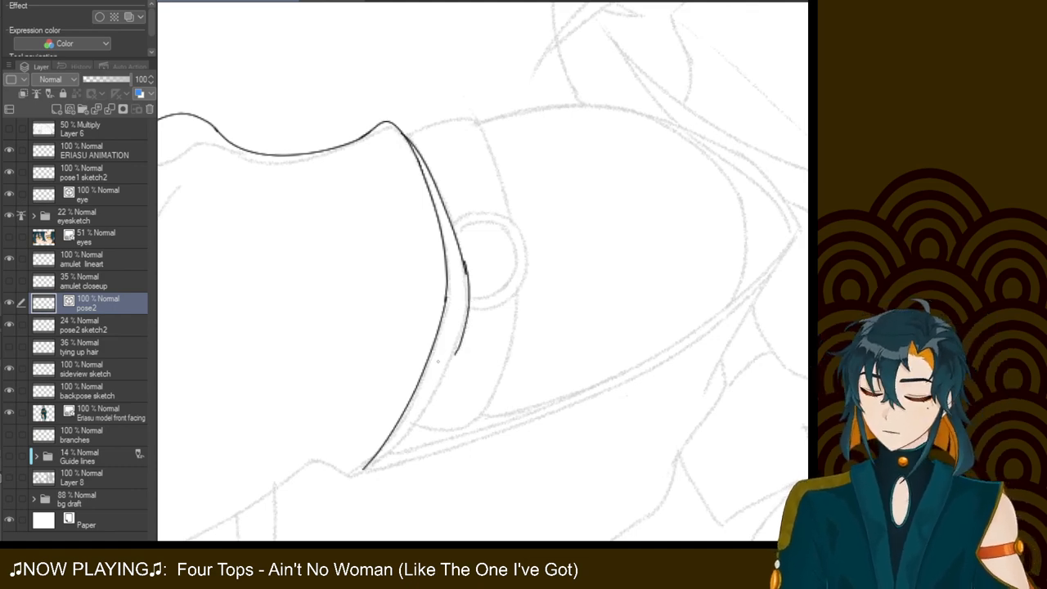
pyautogui.hotkey('ctrl', 'z')
pyautogui.moveTo(466, 266); pyautogui.dragTo(450, 375)
pyautogui.hotkey('ctrl', 'z')
pyautogui.moveTo(466, 263); pyautogui.dragTo(432, 399)
pyautogui.hotkey('ctrl', 'z')
pyautogui.moveTo(466, 265)
pyautogui.mouseDown()
pyautogui.moveTo(428, 401)
pyautogui.moveTo(374, 473)
pyautogui.mouseUp()
pyautogui.hotkey('ctrl', 'z')
pyautogui.moveTo(430, 401); pyautogui.dragTo(364, 468)
pyautogui.hotkey('ctrl', 'z')
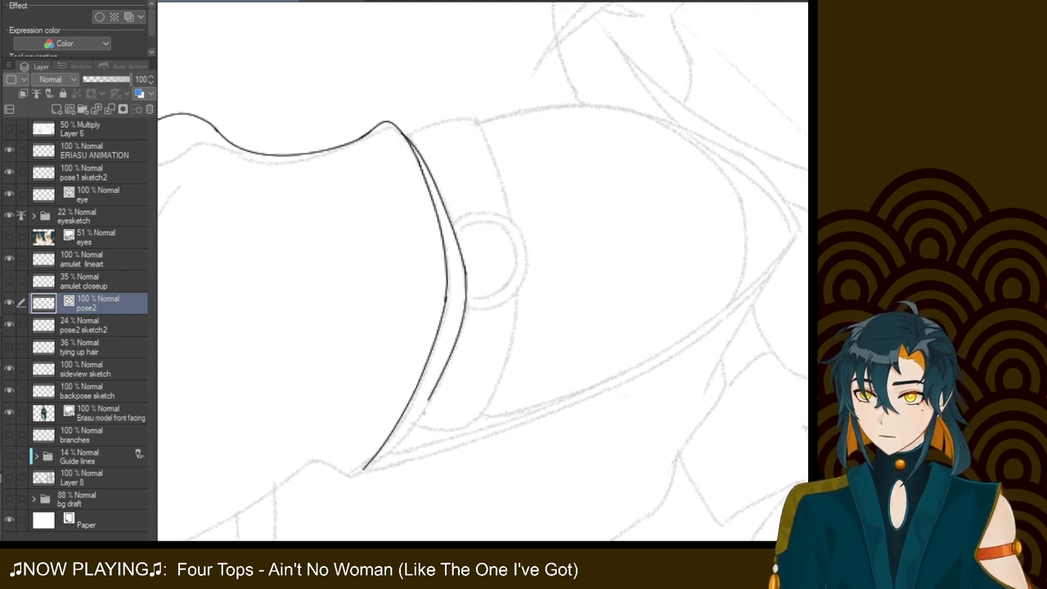
# Finish the hem's second line so it meets the inner hem line at the sleeve's far tip
pyautogui.moveTo(433, 394); pyautogui.dragTo(348, 485)
pyautogui.hotkey('ctrl', 'z')
pyautogui.moveTo(431, 394); pyautogui.dragTo(368, 463)
pyautogui.hotkey('ctrl', 'z')
pyautogui.moveTo(431, 394); pyautogui.dragTo(375, 467)
pyautogui.hotkey('ctrl', 'z')
pyautogui.moveTo(433, 394); pyautogui.dragTo(362, 479)
pyautogui.hotkey('ctrl', 'z')
pyautogui.moveTo(431, 396); pyautogui.dragTo(358, 474)
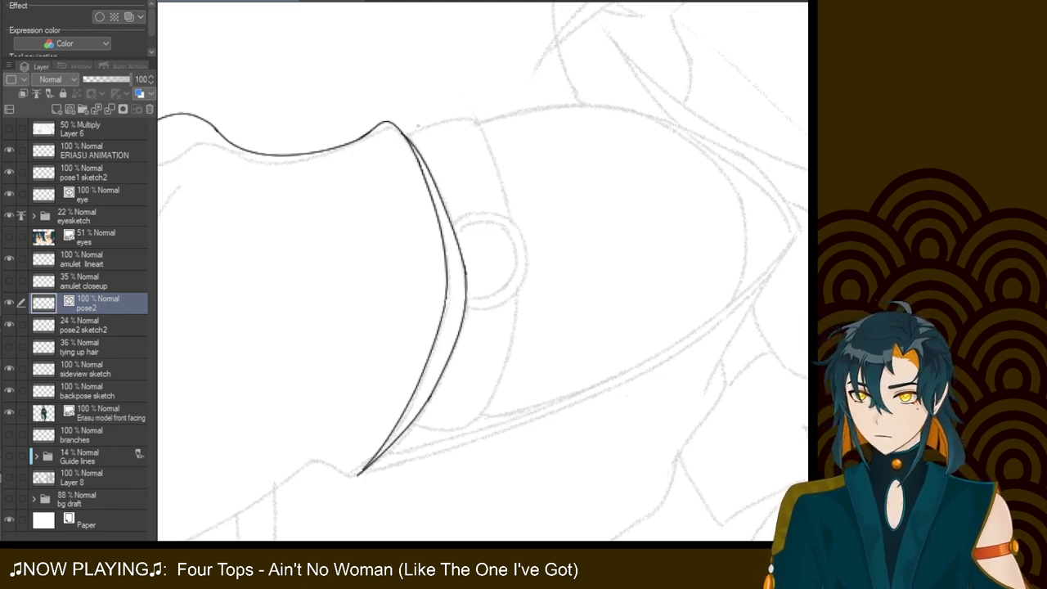
# Ink the armband's short outer edge as a curve starting from the sleeve hem near the corner
pyautogui.moveTo(407, 135); pyautogui.dragTo(456, 113)
pyautogui.hotkey('ctrl', 'z')
pyautogui.moveTo(405, 137); pyautogui.dragTo(466, 117)
pyautogui.hotkey('ctrl', 'z')
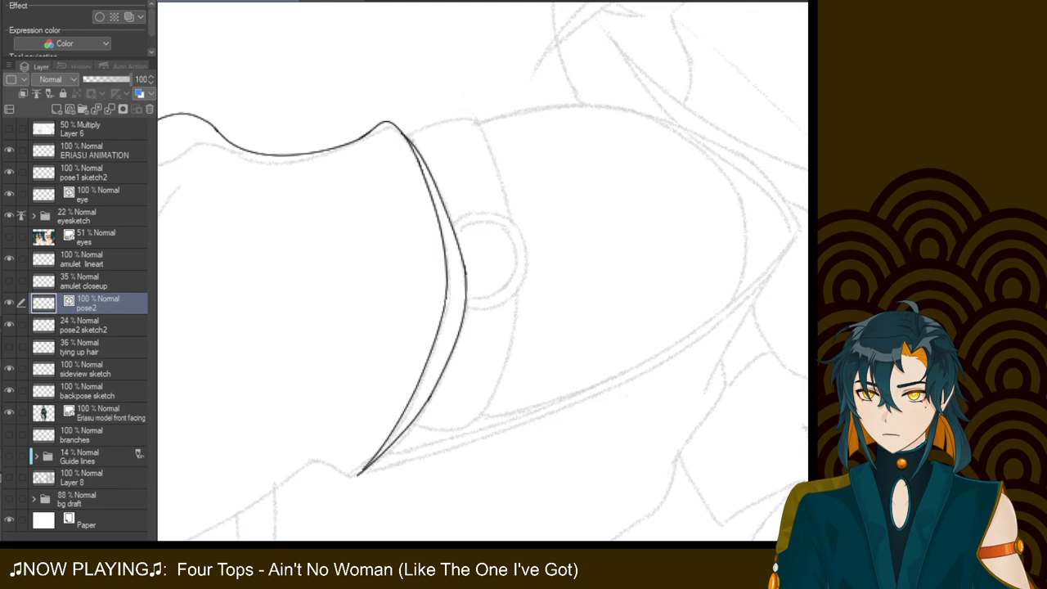
pyautogui.moveTo(405, 137); pyautogui.dragTo(479, 114)
pyautogui.hotkey('ctrl', 'z')
pyautogui.moveTo(405, 138); pyautogui.dragTo(458, 117)
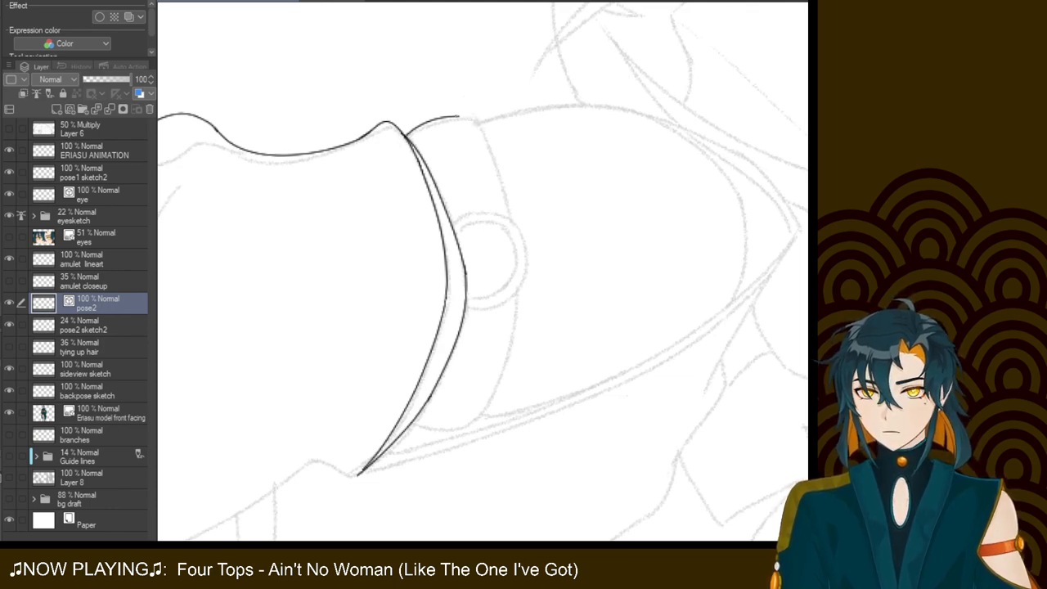
pyautogui.moveTo(458, 117); pyautogui.dragTo(483, 123)
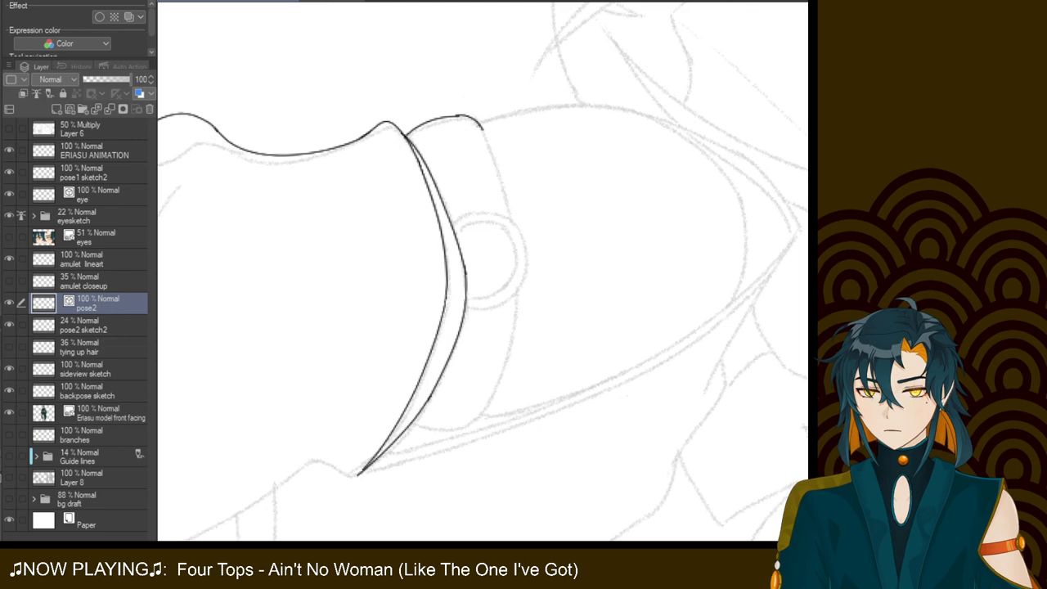
pyautogui.hotkey('ctrl', 'z')
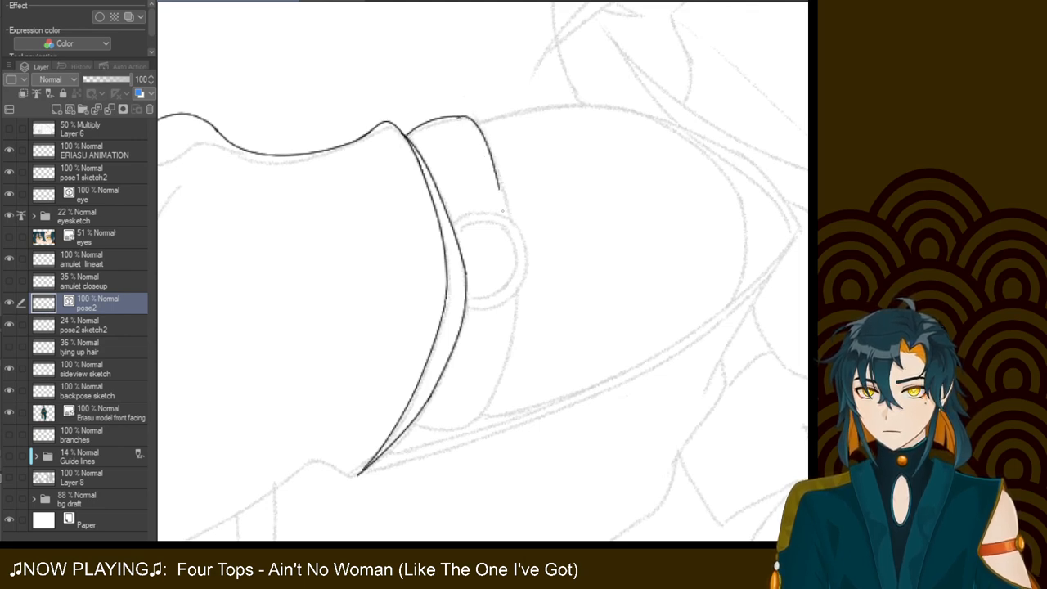
pyautogui.moveTo(472, 123); pyautogui.dragTo(491, 163)
pyautogui.hotkey('ctrl', 'z')
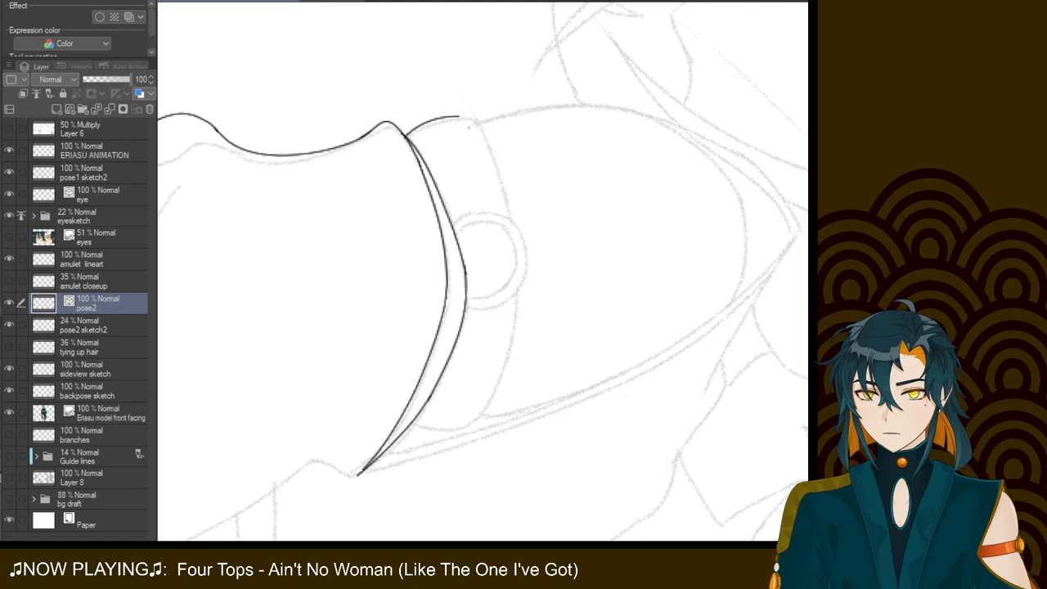
pyautogui.moveTo(459, 117); pyautogui.dragTo(503, 211)
pyautogui.hotkey('ctrl', 'z')
pyautogui.hotkey('ctrl', 'y')
pyautogui.moveTo(498, 188); pyautogui.dragTo(507, 390)
pyautogui.hotkey('ctrl', 'z')
pyautogui.hotkey('ctrl', 'y')
pyautogui.hotkey('ctrl', 'z')
pyautogui.moveTo(498, 200); pyautogui.dragTo(507, 366)
pyautogui.hotkey('ctrl', 'z')
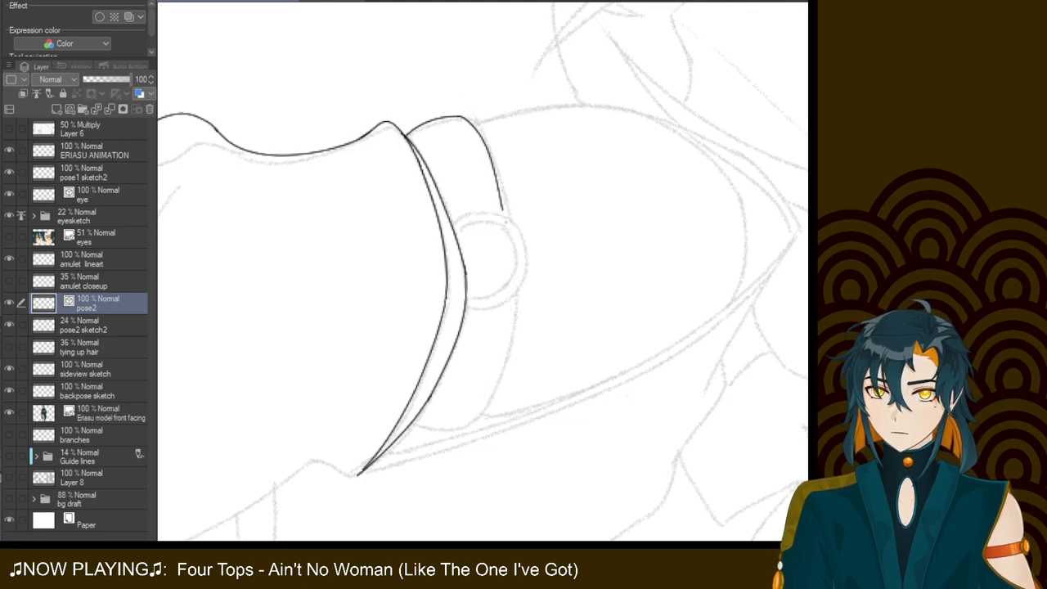
pyautogui.moveTo(498, 196)
pyautogui.mouseDown()
pyautogui.moveTo(509, 373)
pyautogui.moveTo(462, 436)
pyautogui.mouseUp()
pyautogui.hotkey('ctrl', 'z')
pyautogui.moveTo(498, 196); pyautogui.dragTo(462, 436)
pyautogui.hotkey('ctrl', 'z')
pyautogui.hotkey('ctrl', 'z')
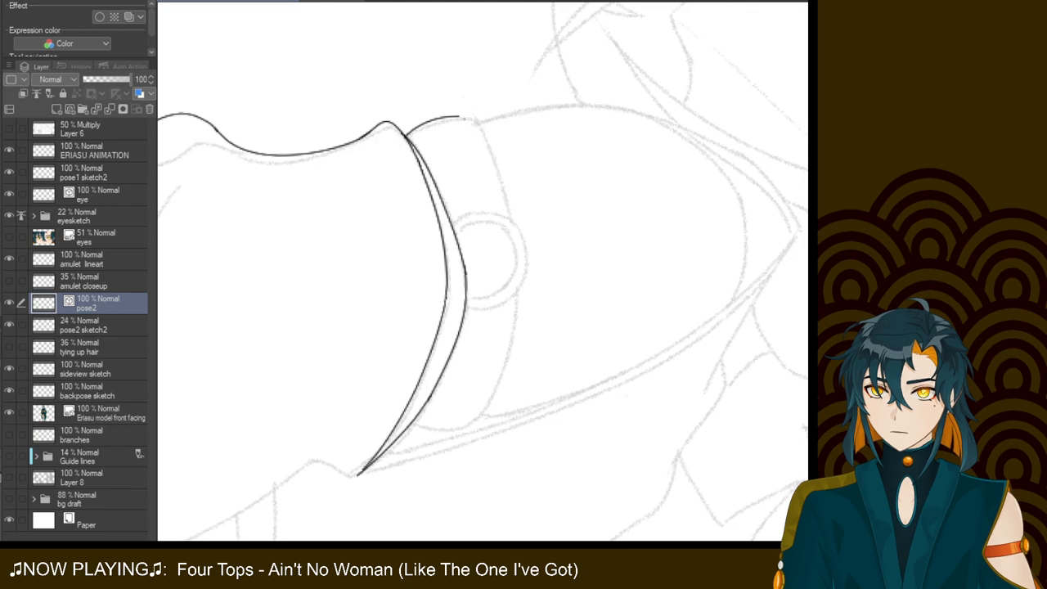
# Ink the armband's long outer edge as one smooth curve past the ring, running slightly beyond the armband's far short edge
pyautogui.moveTo(458, 116)
pyautogui.mouseDown()
pyautogui.moveTo(481, 132)
pyautogui.moveTo(494, 421)
pyautogui.mouseUp()
pyautogui.hotkey('ctrl', 'z')
pyautogui.hotkey('ctrl', 'z')
pyautogui.moveTo(476, 117); pyautogui.dragTo(491, 419)
pyautogui.hotkey('ctrl', 'z')
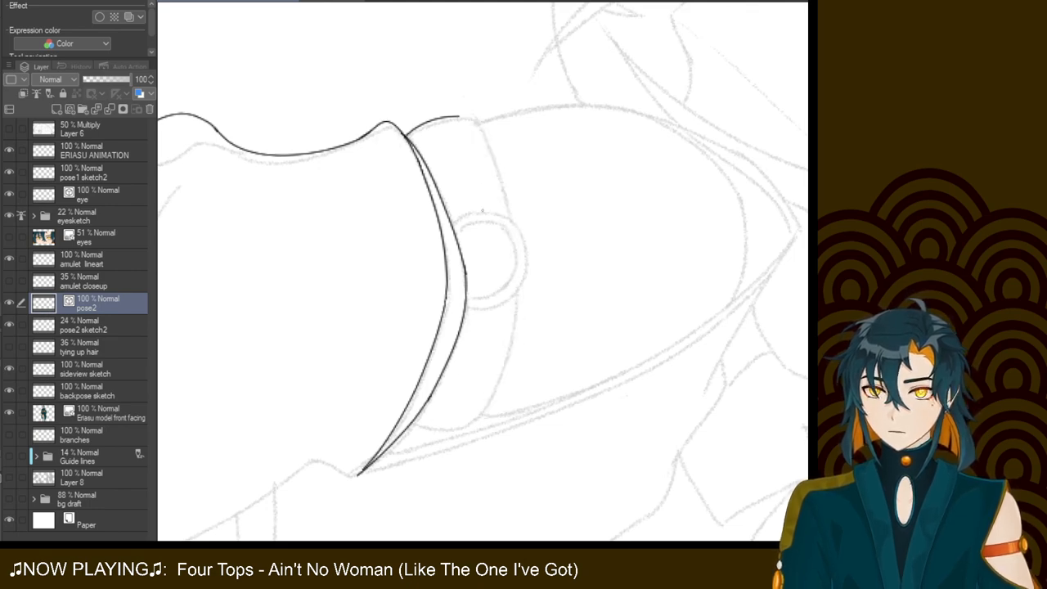
pyautogui.moveTo(482, 128); pyautogui.dragTo(466, 439)
pyautogui.hotkey('ctrl', 'z')
pyautogui.moveTo(479, 126)
pyautogui.mouseDown()
pyautogui.moveTo(514, 323)
pyautogui.moveTo(476, 421)
pyautogui.mouseUp()
pyautogui.moveTo(487, 143)
pyautogui.mouseDown()
pyautogui.moveTo(500, 172)
pyautogui.moveTo(459, 427)
pyautogui.mouseUp()
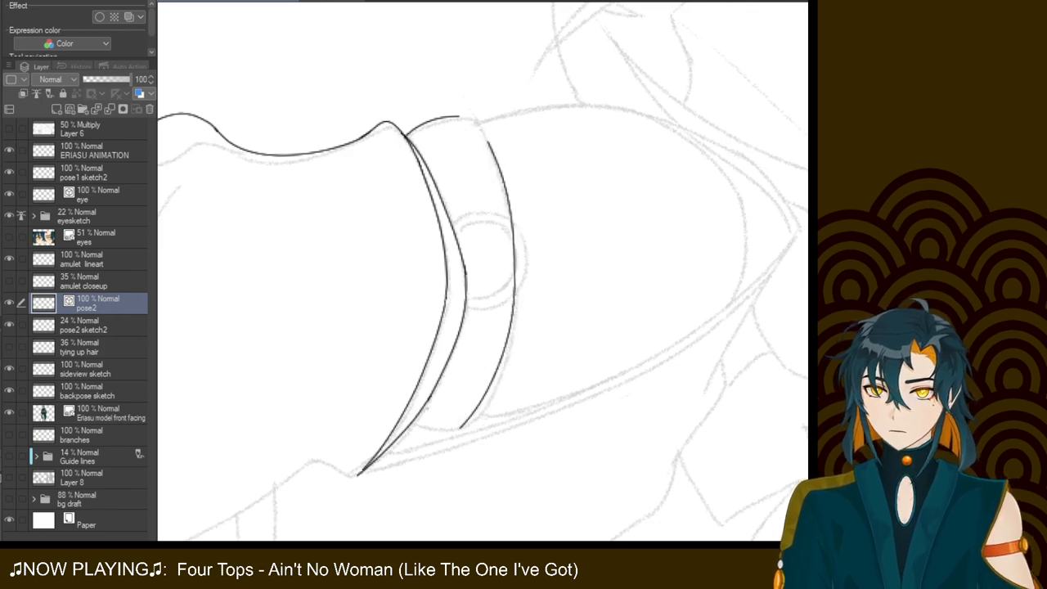
pyautogui.hotkey('ctrl', 'z')
pyautogui.moveTo(482, 118)
pyautogui.mouseDown()
pyautogui.moveTo(507, 376)
pyautogui.moveTo(487, 424)
pyautogui.mouseUp()
pyautogui.hotkey('ctrl', 'z')
pyautogui.moveTo(481, 116); pyautogui.dragTo(487, 438)
pyautogui.hotkey('ctrl', 'z')
pyautogui.moveTo(499, 146)
pyautogui.mouseDown()
pyautogui.moveTo(519, 391)
pyautogui.moveTo(512, 446)
pyautogui.mouseUp()
pyautogui.hotkey('ctrl', 'z')
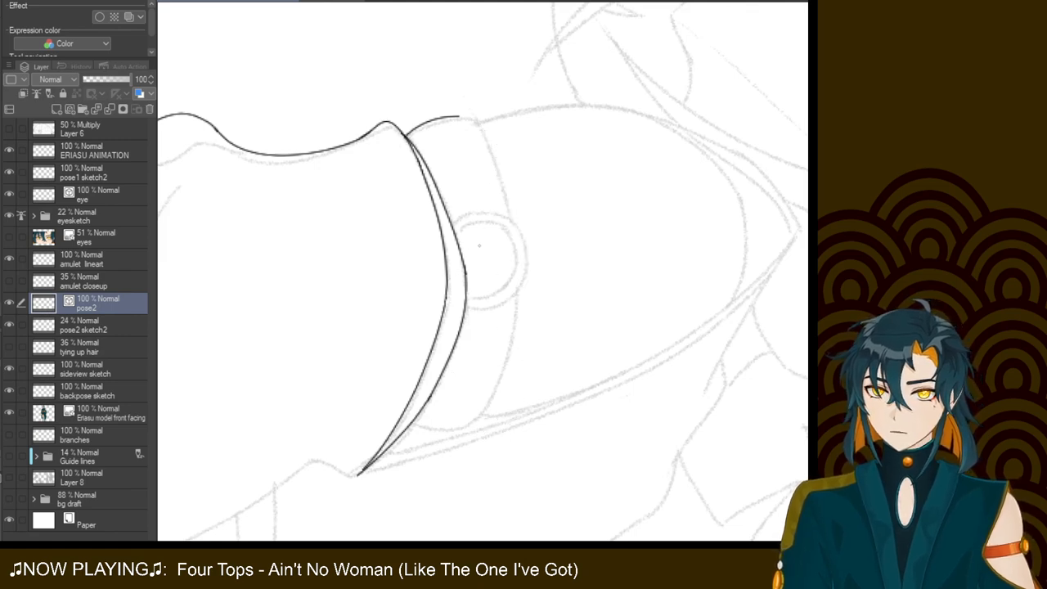
pyautogui.moveTo(487, 136)
pyautogui.mouseDown()
pyautogui.moveTo(482, 419)
pyautogui.moveTo(463, 451)
pyautogui.mouseUp()
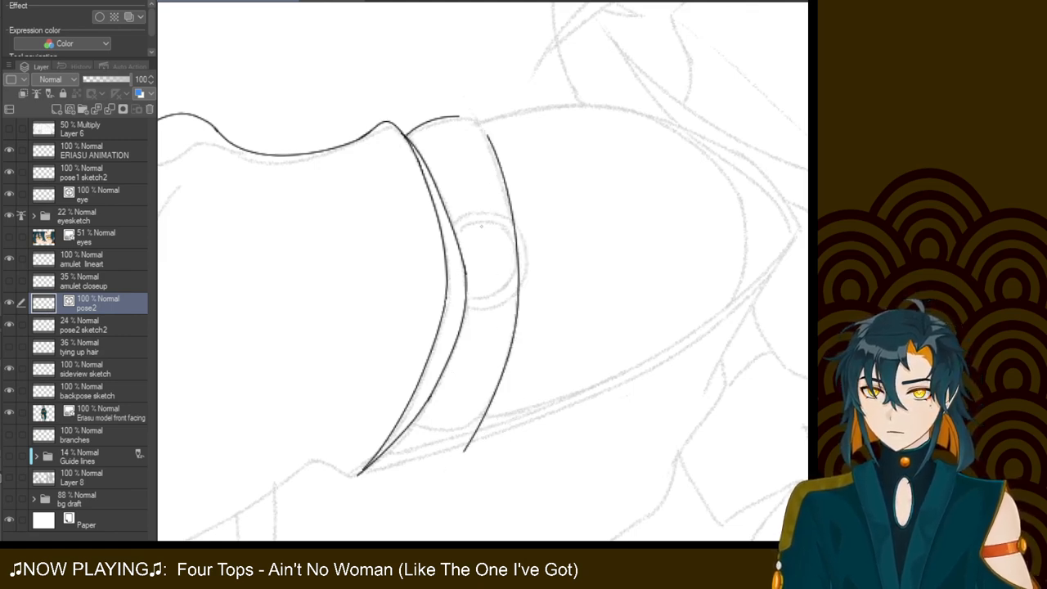
# Ink the armband's rounded corner so its short edge near the sleeve corner joins the long outer edge
pyautogui.moveTo(474, 117)
pyautogui.mouseDown()
pyautogui.moveTo(491, 142)
pyautogui.moveTo(461, 116)
pyautogui.moveTo(472, 116)
pyautogui.moveTo(488, 137)
pyautogui.moveTo(449, 117)
pyautogui.moveTo(468, 116)
pyautogui.mouseUp()
pyautogui.hotkey('ctrl', 'z')
pyautogui.hotkey('ctrl', 'z')
pyautogui.hotkey('ctrl', 'z')
pyautogui.hotkey('ctrl', 'z')
pyautogui.hotkey('ctrl', 'z')
pyautogui.hotkey('ctrl', 'z')
pyautogui.hotkey('ctrl', 'z')
pyautogui.hotkey('ctrl', 'z')
pyautogui.hotkey('ctrl', 'z')
pyautogui.hotkey('ctrl', 'z')
pyautogui.hotkey('ctrl', 'z')
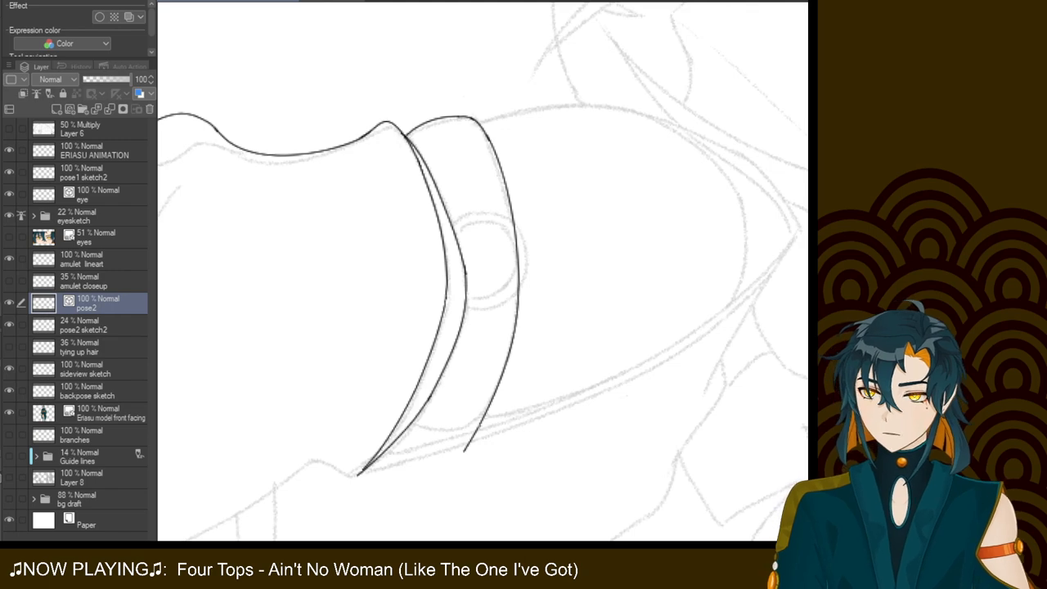
# Ink the armband's far short edge from the sleeve hem to the long outer edge, and erase the overshooting line end
pyautogui.moveTo(424, 429); pyautogui.dragTo(486, 414)
pyautogui.hotkey('ctrl', 'z')
pyautogui.moveTo(413, 426); pyautogui.dragTo(487, 416)
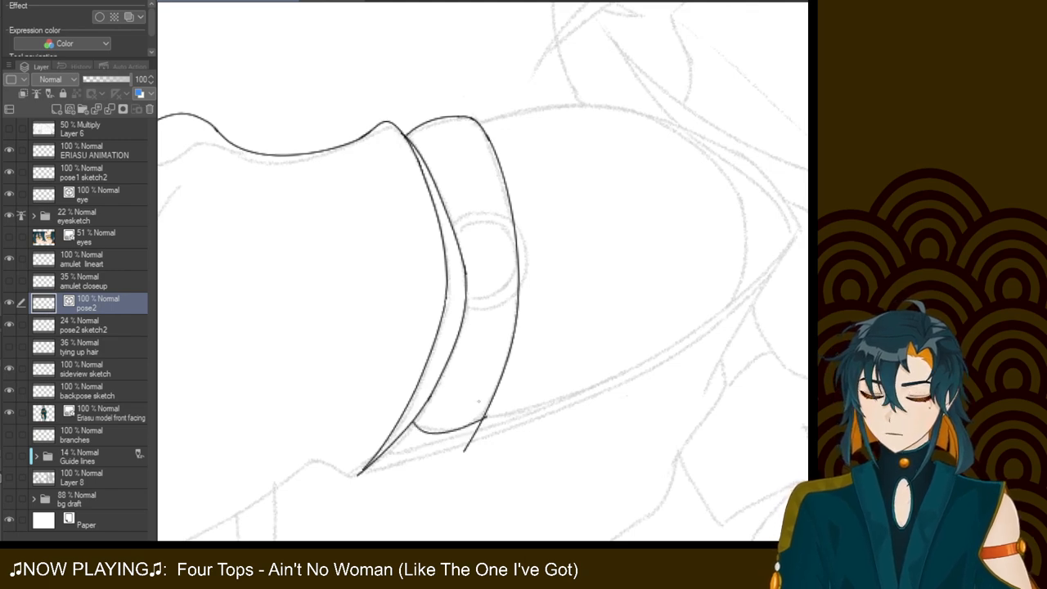
pyautogui.hotkey('ctrl', 'z')
pyautogui.moveTo(410, 436); pyautogui.dragTo(480, 417)
pyautogui.hotkey('ctrl', 'z')
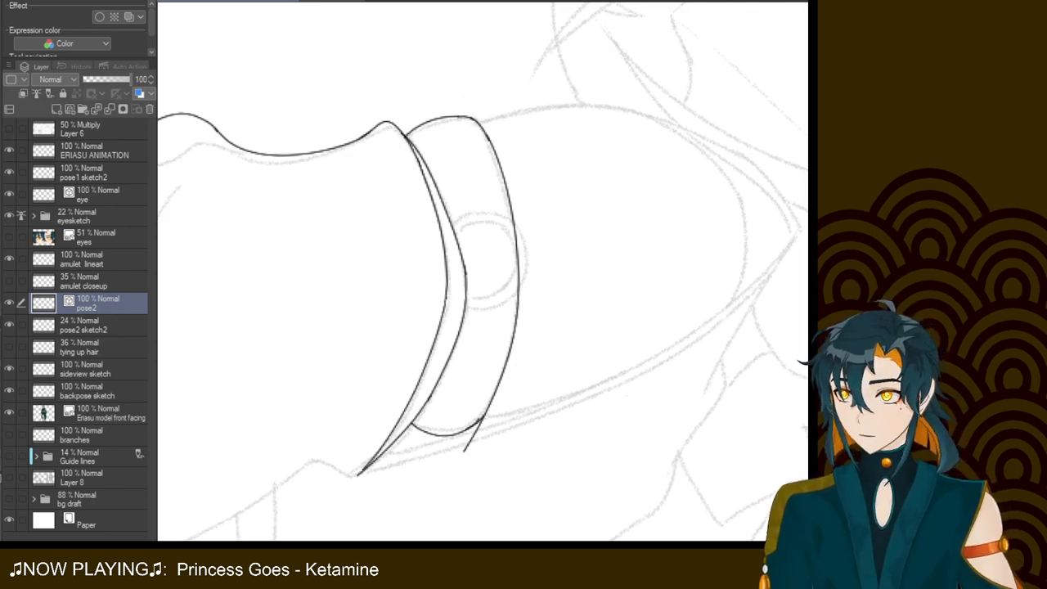
pyautogui.moveTo(471, 452); pyautogui.dragTo(472, 437)
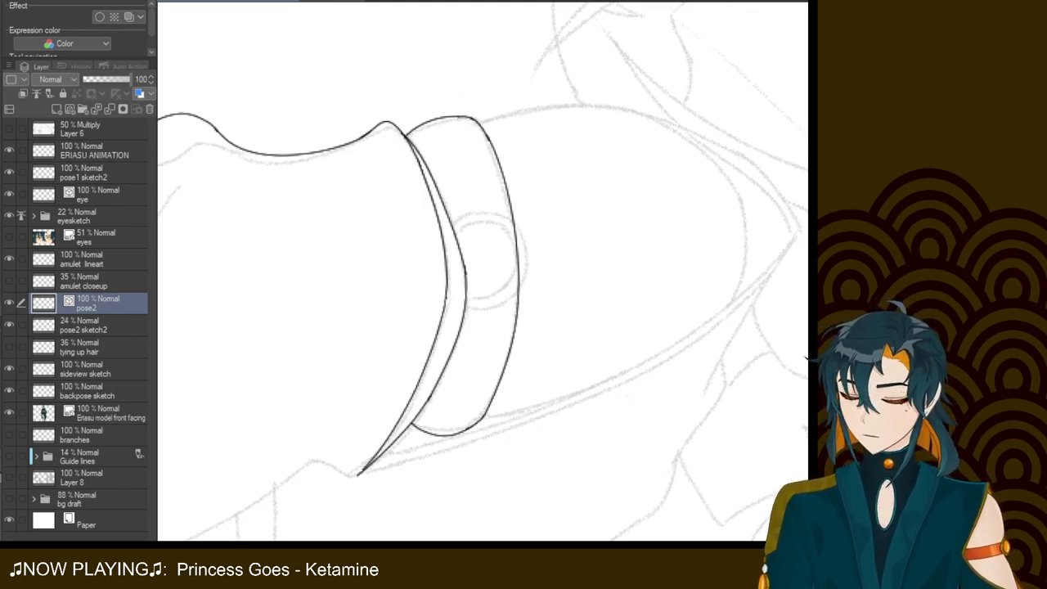
# Add a new vector layer above pose2 and draw the ring's outer circle over the armband sketch
pyautogui.moveTo(536, 303); pyautogui.dragTo(431, 208)
pyautogui.hotkey('ctrl', 'z')
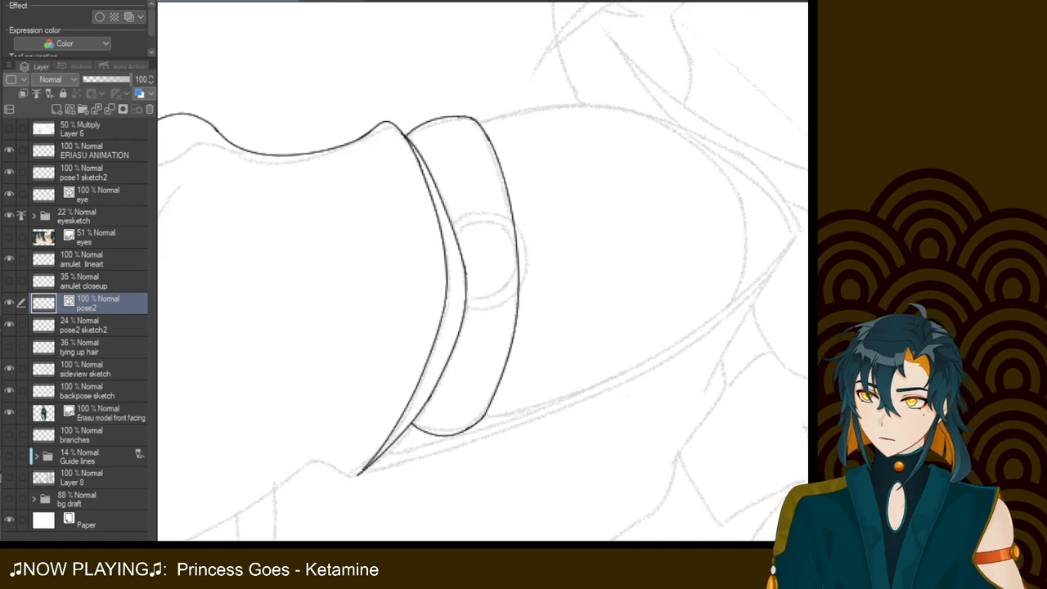
pyautogui.click(71, 109)
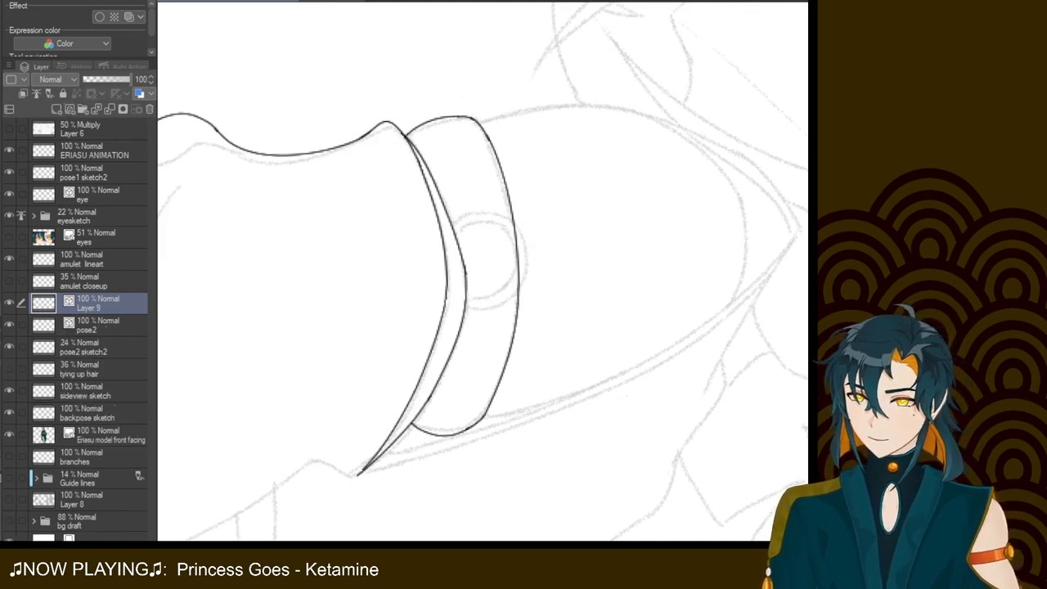
pyautogui.moveTo(531, 303); pyautogui.dragTo(433, 212)
pyautogui.hotkey('ctrl', 'z')
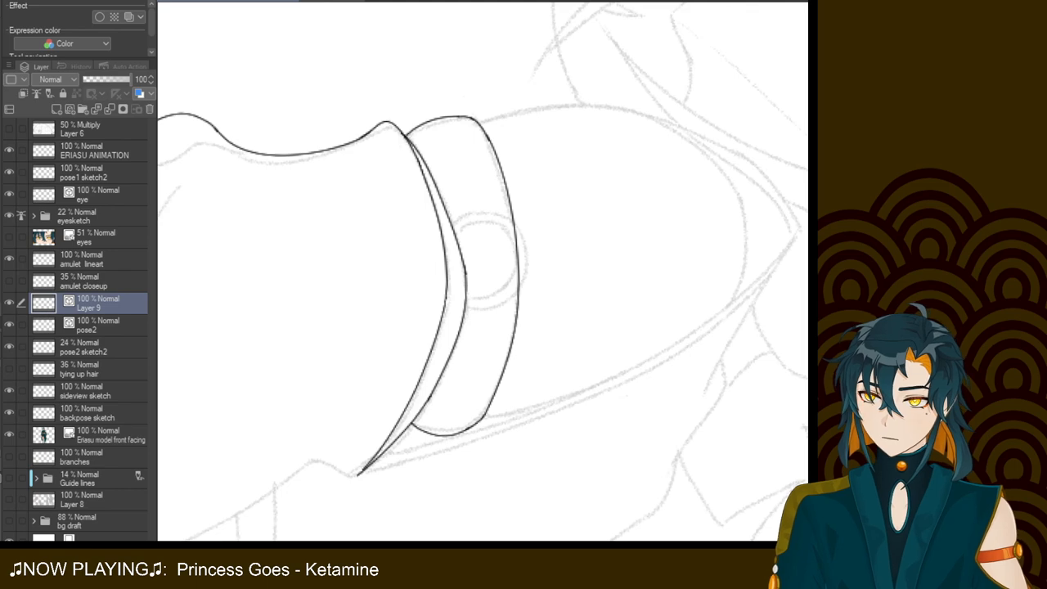
pyautogui.moveTo(572, 344); pyautogui.dragTo(557, 184)
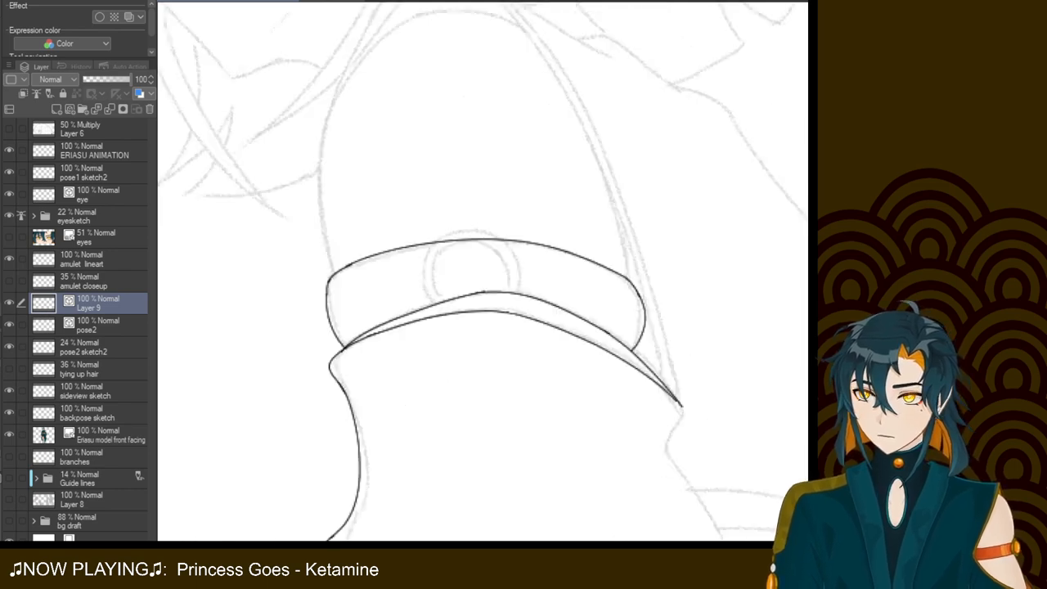
pyautogui.moveTo(414, 226); pyautogui.dragTo(524, 326)
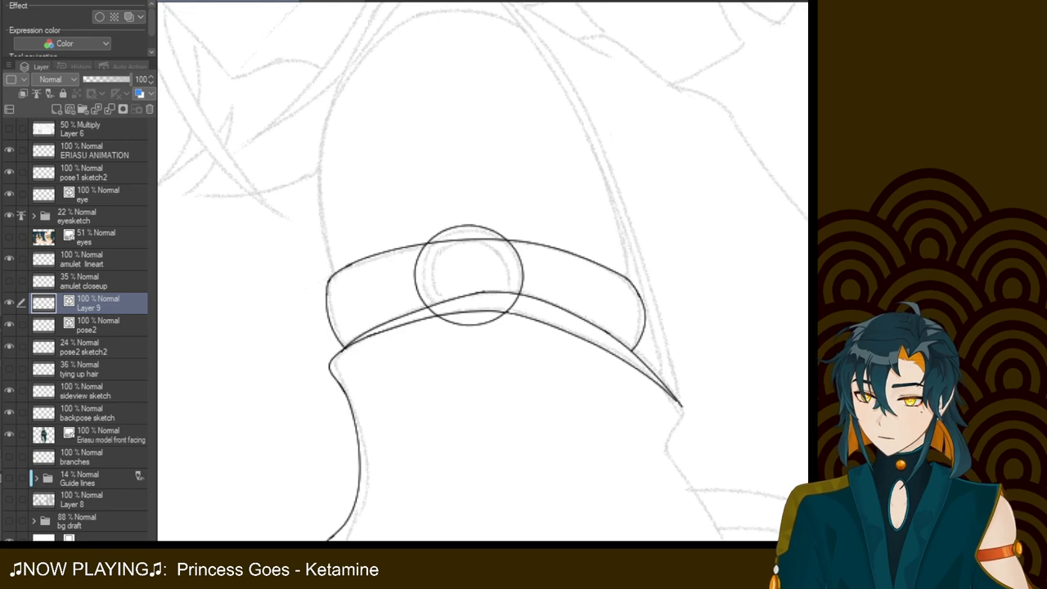
# Duplicate the circle layer and scale the copy down inside the original to form the ring's inner circle
pyautogui.hotkey('ctrl', 'j')
pyautogui.hotkey('ctrl', 't')
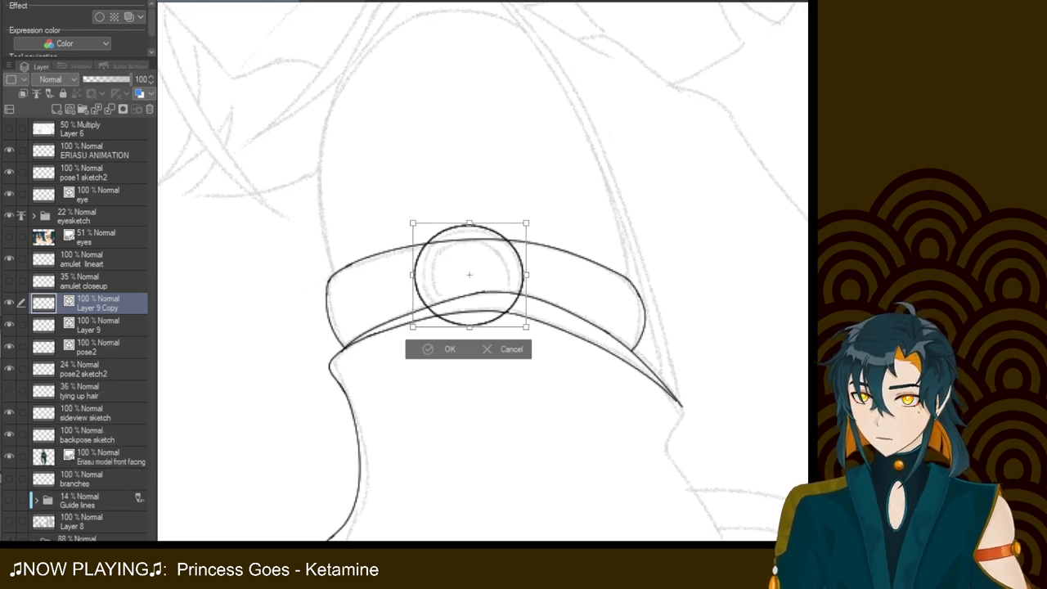
pyautogui.moveTo(526, 222); pyautogui.dragTo(513, 234)
pyautogui.moveTo(462, 280); pyautogui.dragTo(470, 276)
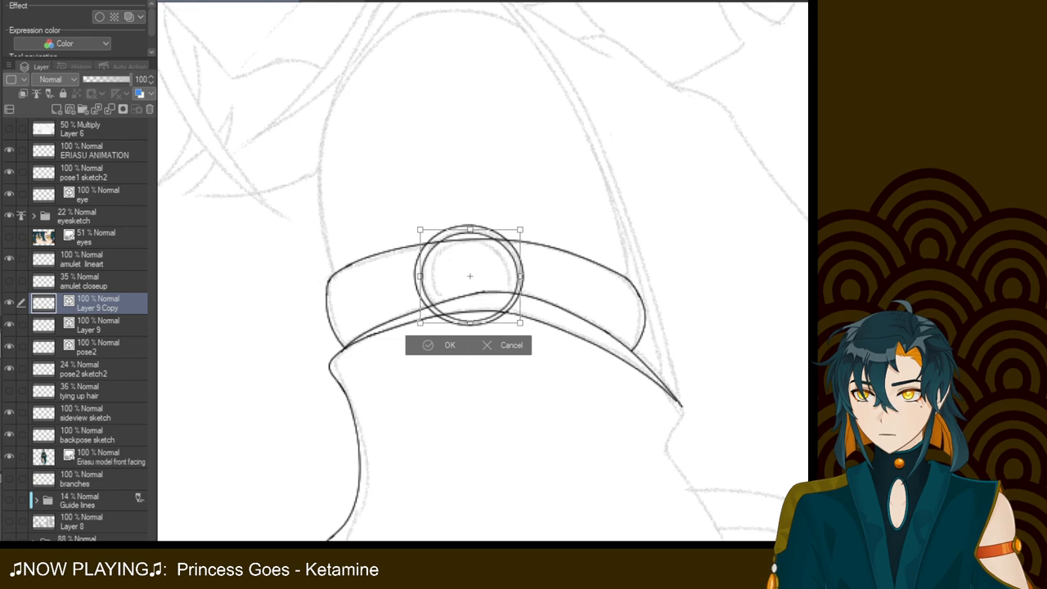
pyautogui.moveTo(520, 230); pyautogui.dragTo(514, 236)
pyautogui.moveTo(467, 280); pyautogui.dragTo(467, 272)
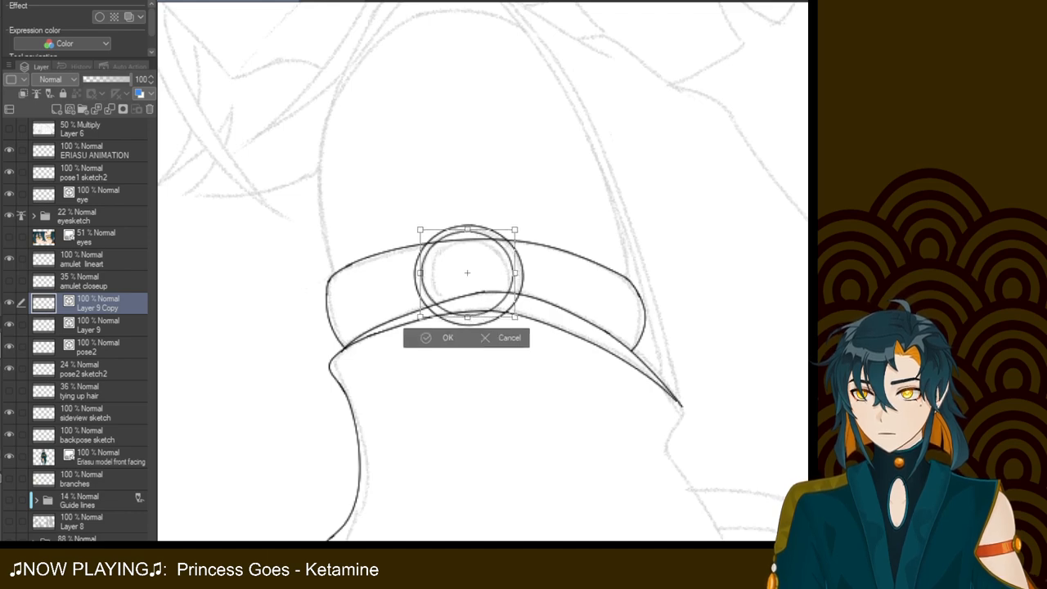
pyautogui.click(425, 338)
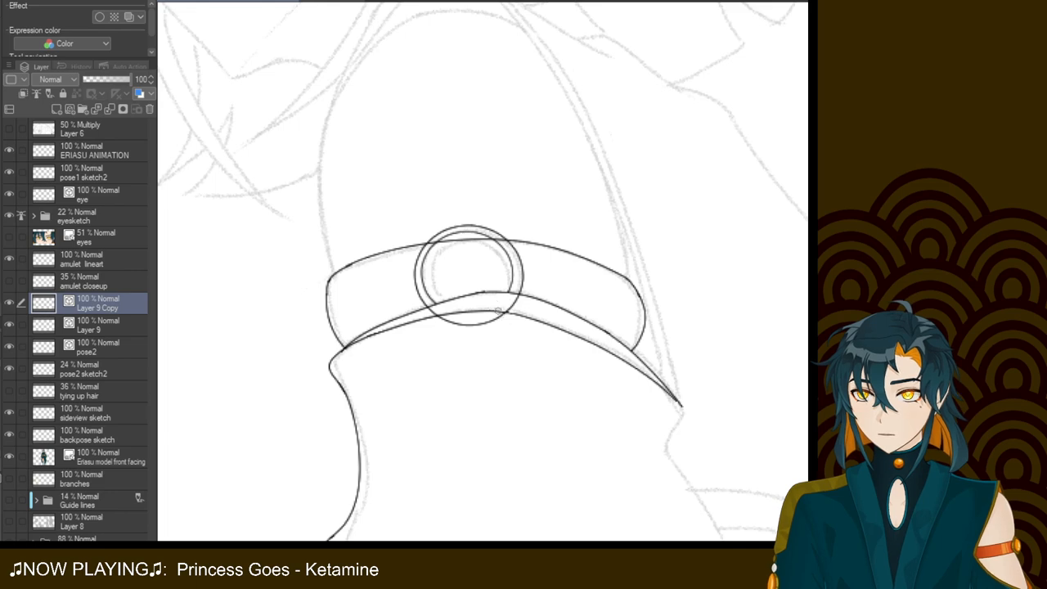
# Erase the parts of both circles that overlap the sleeve hem, and the armband line running through the ring
pyautogui.hotkey('alt', '[')
pyautogui.moveTo(505, 320)
pyautogui.mouseDown()
pyautogui.moveTo(423, 316)
pyautogui.moveTo(419, 294)
pyautogui.mouseUp()
pyautogui.moveTo(474, 314); pyautogui.dragTo(525, 307)
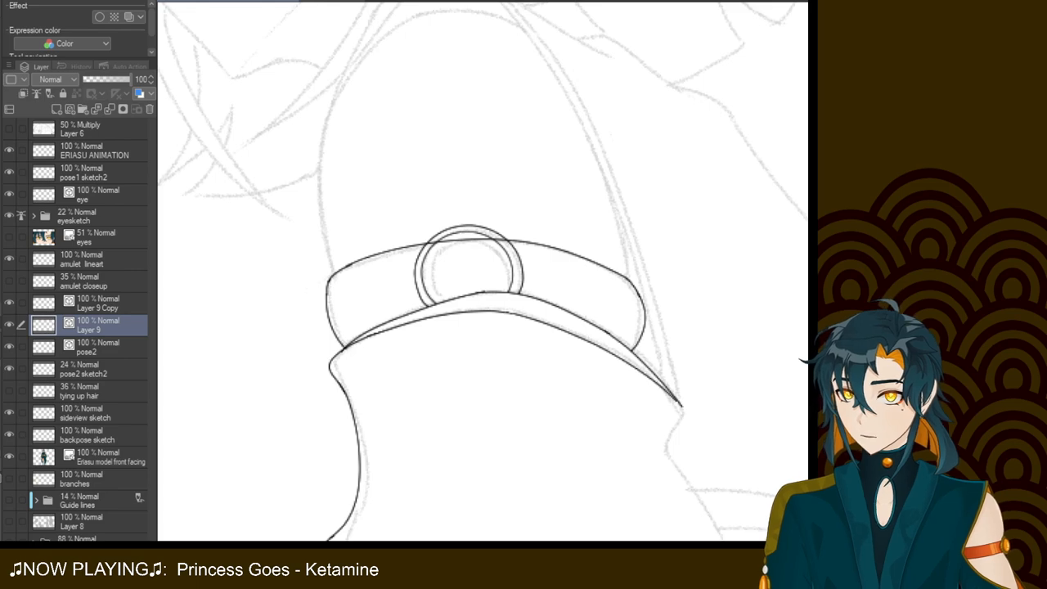
pyautogui.hotkey('alt', '[')
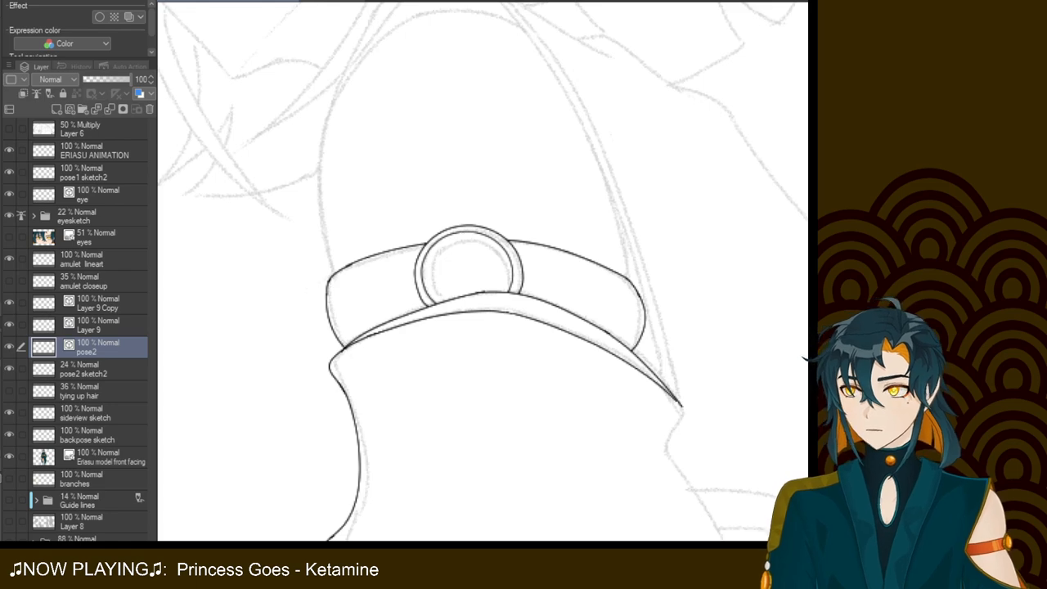
# Merge both ring circle layers down into the pose2 layer
pyautogui.hotkey('alt', ']')
pyautogui.hotkey('alt', ']')
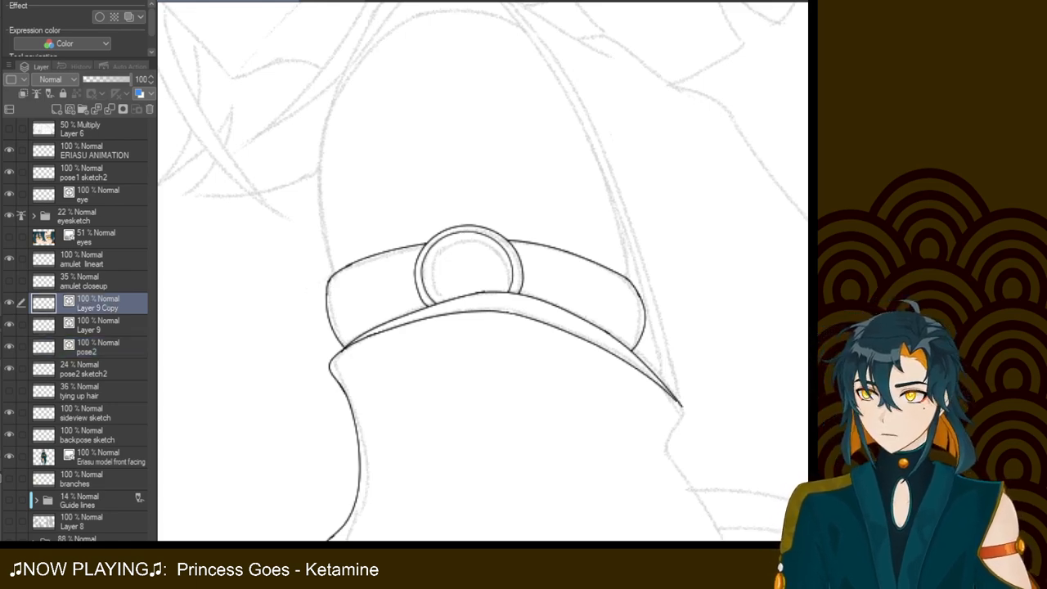
pyautogui.hotkey('ctrl', 'e')
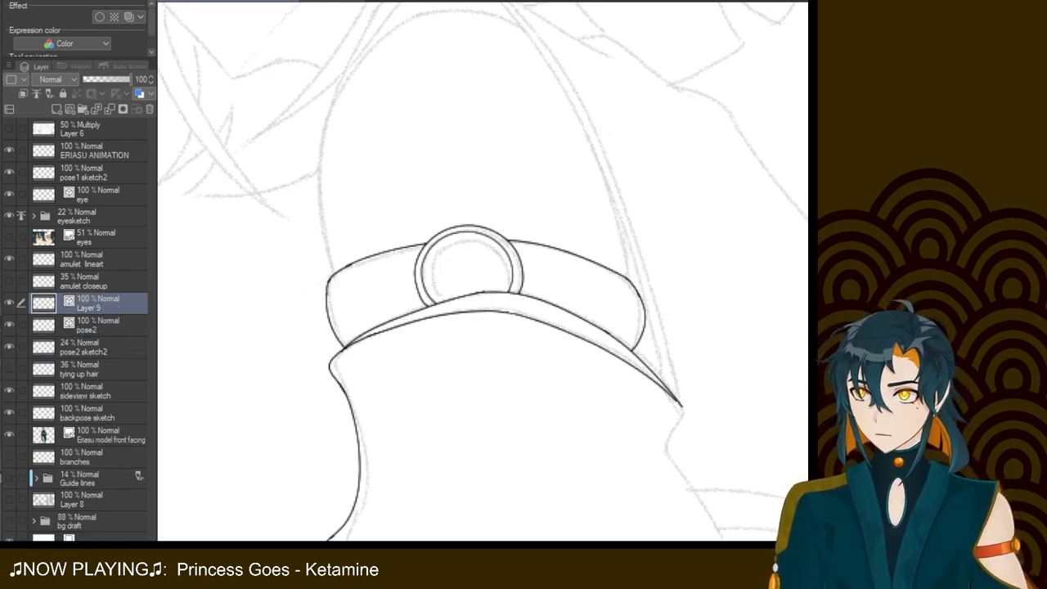
pyautogui.hotkey('ctrl', 'e')
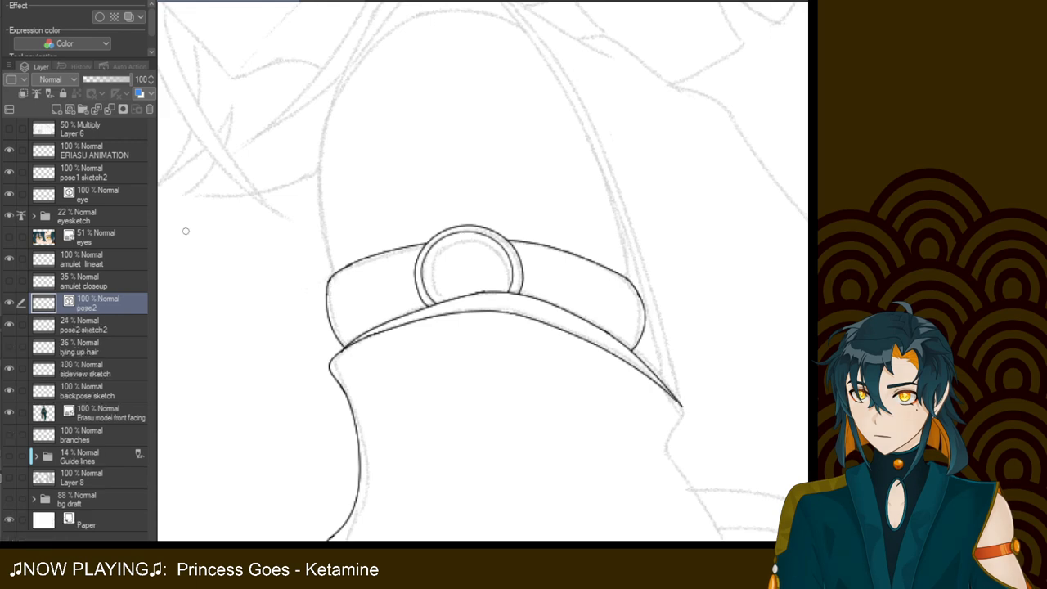
# Ink the sleeve's small rounded fold from the hem's far tip back inward to the notch in the sketch
pyautogui.moveTo(701, 323); pyautogui.dragTo(595, 102)
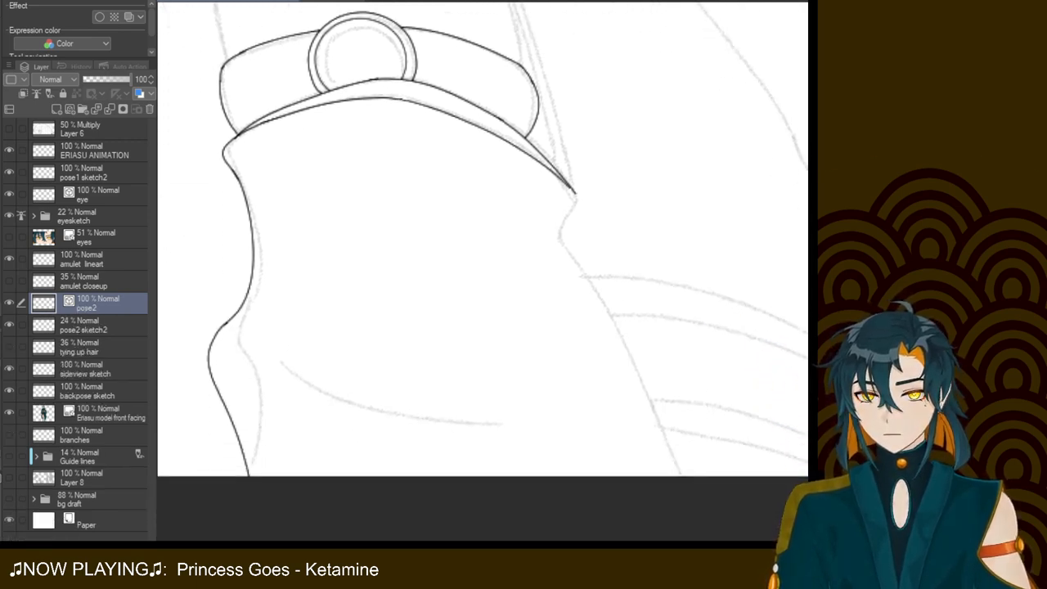
pyautogui.moveTo(473, 287); pyautogui.dragTo(433, 287)
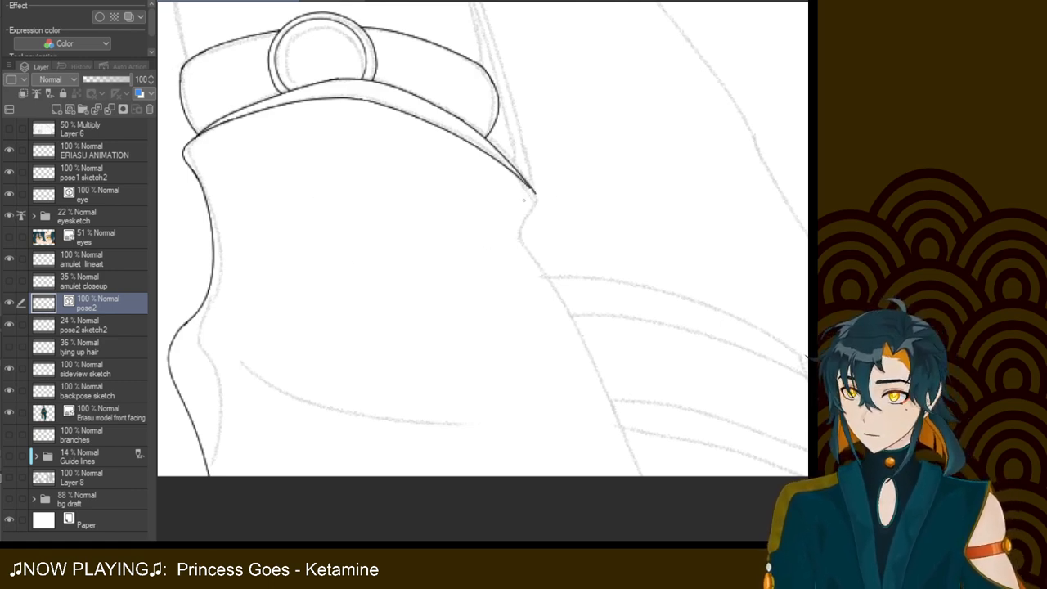
pyautogui.moveTo(531, 187); pyautogui.dragTo(516, 231)
pyautogui.hotkey('ctrl', 'z')
pyautogui.moveTo(532, 187)
pyautogui.mouseDown()
pyautogui.moveTo(535, 210)
pyautogui.moveTo(517, 231)
pyautogui.moveTo(534, 274)
pyautogui.mouseUp()
pyautogui.hotkey('ctrl', 'z')
pyautogui.moveTo(518, 229); pyautogui.dragTo(602, 445)
pyautogui.hotkey('ctrl', 'z')
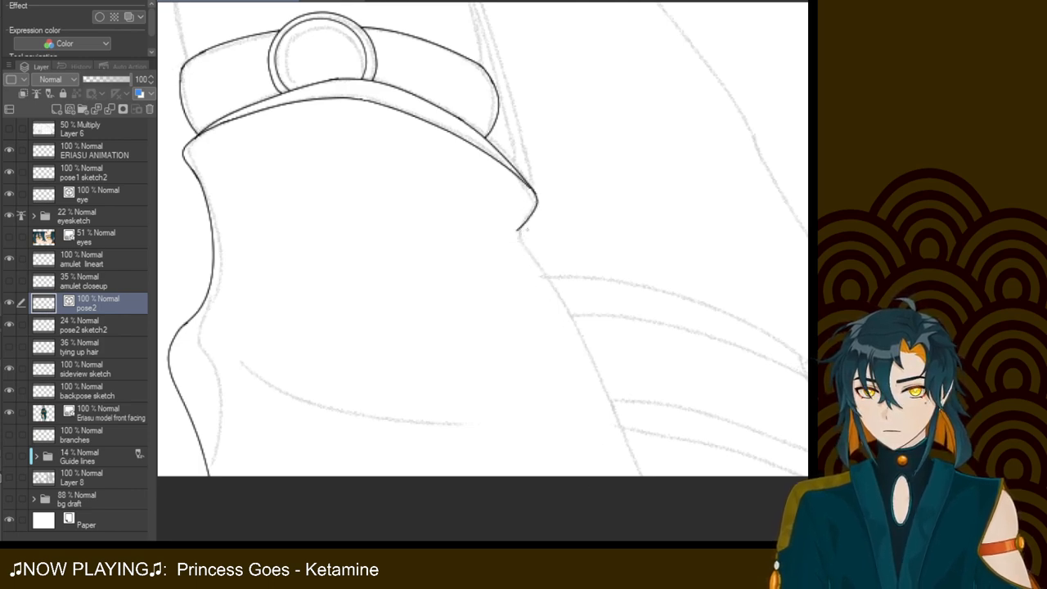
pyautogui.moveTo(517, 229); pyautogui.dragTo(628, 474)
pyautogui.hotkey('ctrl', 'z')
pyautogui.moveTo(518, 228); pyautogui.dragTo(536, 265)
pyautogui.hotkey('ctrl', 'z')
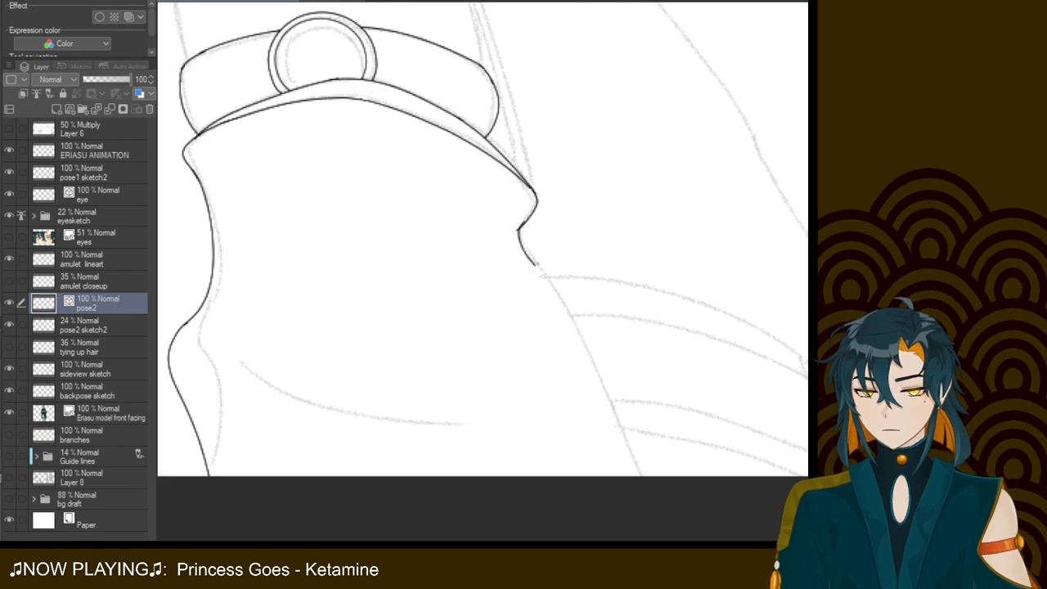
pyautogui.hotkey('ctrl', 'z')
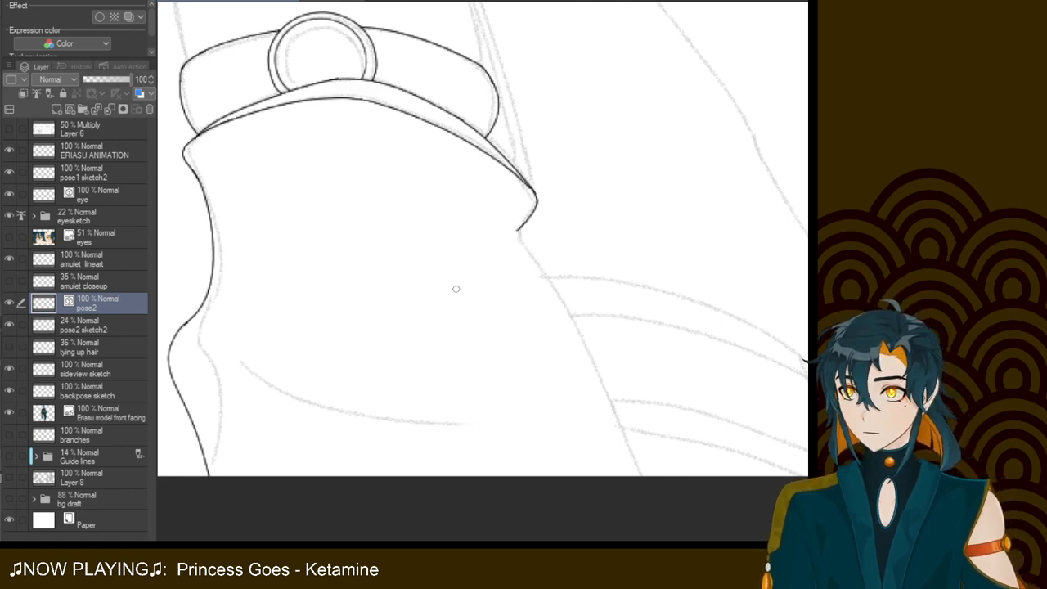
pyautogui.hotkey('ctrl', 'z')
pyautogui.hotkey('ctrl', 'y')
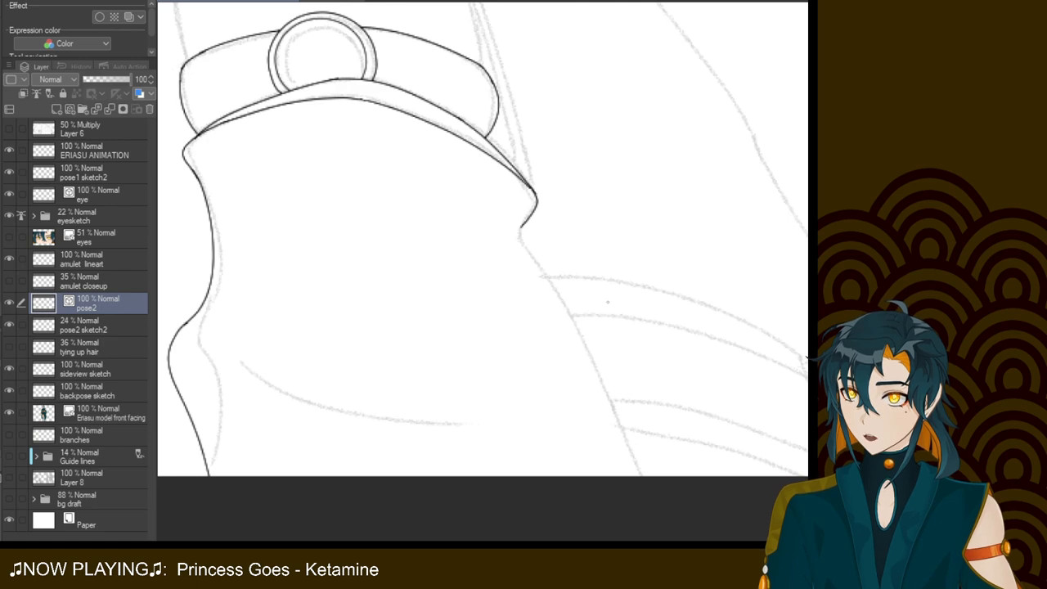
# Ink the short curve from the end of the sleeve fold to just before the first sketched line branching off the sleeve
pyautogui.moveTo(521, 227); pyautogui.dragTo(525, 258)
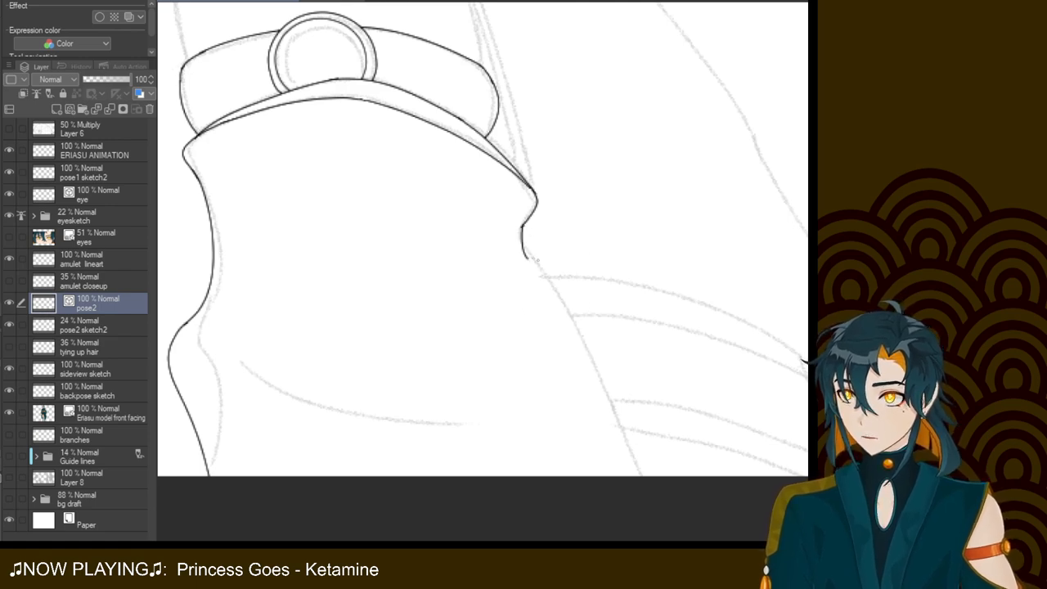
pyautogui.hotkey('ctrl', 'z')
pyautogui.hotkey('ctrl', 'y')
pyautogui.hotkey('ctrl', 'z')
pyautogui.hotkey('ctrl', 'y')
pyautogui.hotkey('ctrl', 'z')
pyautogui.hotkey('ctrl', 'y')
pyautogui.hotkey('ctrl', 'z')
pyautogui.hotkey('ctrl', 'y')
pyautogui.hotkey('ctrl', 'z')
pyautogui.moveTo(521, 223)
pyautogui.mouseDown()
pyautogui.moveTo(556, 301)
pyautogui.moveTo(618, 477)
pyautogui.mouseUp()
pyautogui.hotkey('ctrl', 'z')
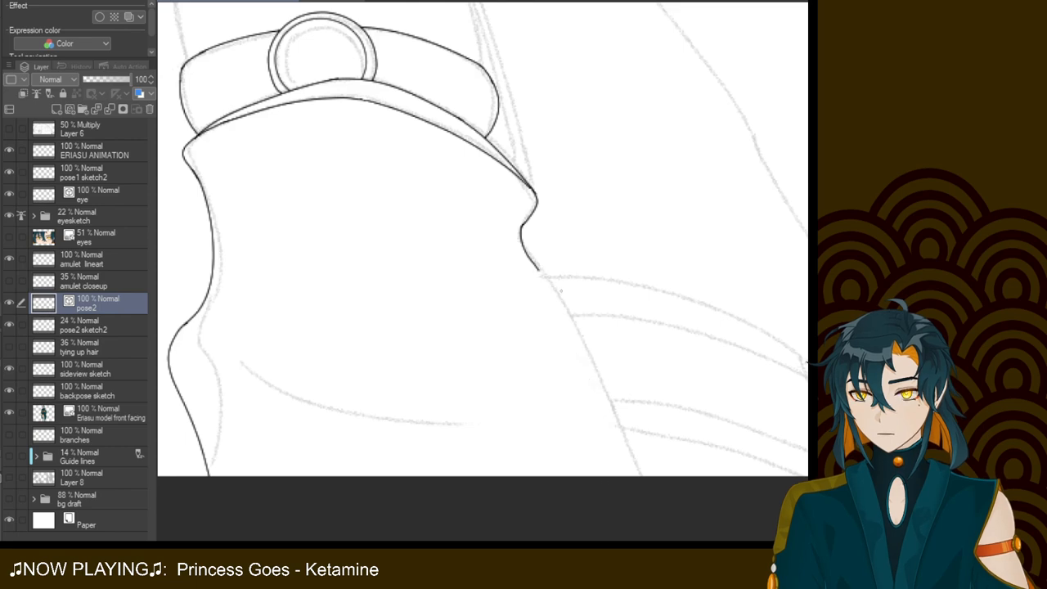
# Ink the sleeve's long outer edge from the notch below the hem fold down to the canvas's lower border
pyautogui.moveTo(538, 269); pyautogui.dragTo(609, 478)
pyautogui.hotkey('ctrl', 'z')
pyautogui.moveTo(537, 265); pyautogui.dragTo(615, 478)
pyautogui.hotkey('ctrl', 'z')
pyautogui.moveTo(538, 268); pyautogui.dragTo(615, 477)
pyautogui.hotkey('ctrl', 'z')
pyautogui.moveTo(538, 270); pyautogui.dragTo(611, 478)
pyautogui.hotkey('ctrl', 'z')
pyautogui.moveTo(533, 259); pyautogui.dragTo(615, 476)
pyautogui.hotkey('ctrl', 'z')
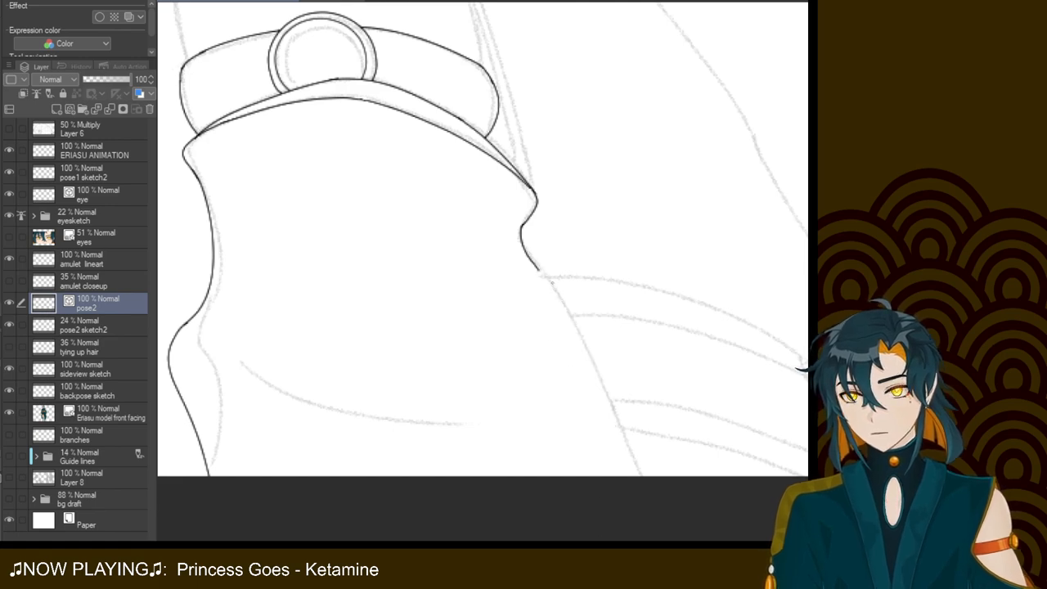
pyautogui.moveTo(538, 272); pyautogui.dragTo(626, 477)
pyautogui.hotkey('ctrl', 'z')
pyautogui.moveTo(538, 270); pyautogui.dragTo(618, 478)
pyautogui.hotkey('ctrl', 'z')
pyautogui.moveTo(537, 266); pyautogui.dragTo(618, 478)
pyautogui.hotkey('ctrl', 'z')
pyautogui.moveTo(537, 268); pyautogui.dragTo(609, 476)
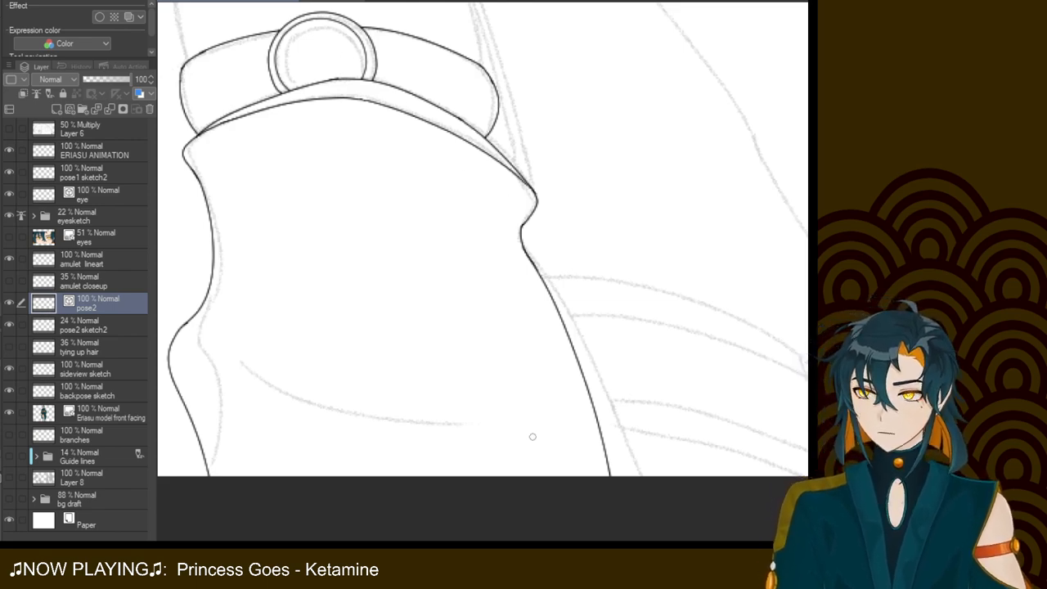
# Ink the shallow curved crease sketched across the lower part of the sleeve
pyautogui.hotkey('ctrl', '-')
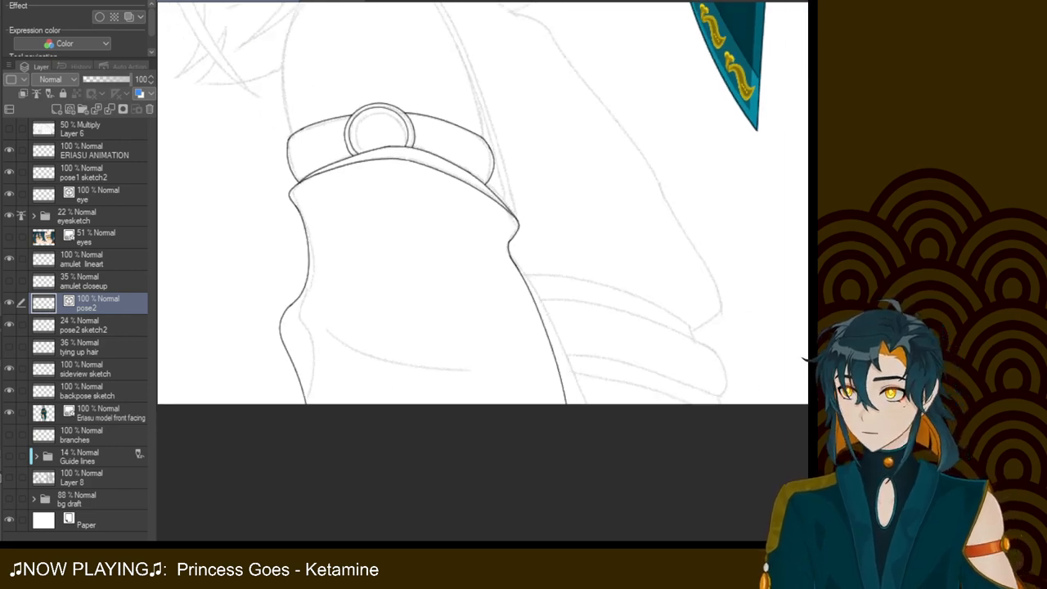
pyautogui.moveTo(321, 322); pyautogui.dragTo(465, 381)
pyautogui.hotkey('ctrl', 'z')
pyautogui.moveTo(325, 317)
pyautogui.mouseDown()
pyautogui.moveTo(405, 362)
pyautogui.moveTo(466, 376)
pyautogui.moveTo(409, 368)
pyautogui.moveTo(459, 376)
pyautogui.mouseUp()
pyautogui.hotkey('ctrl', 'z')
# Add a new vector layer directly above the pose2 layer for the upper arm lines
pyautogui.moveTo(409, 213); pyautogui.dragTo(470, 440)
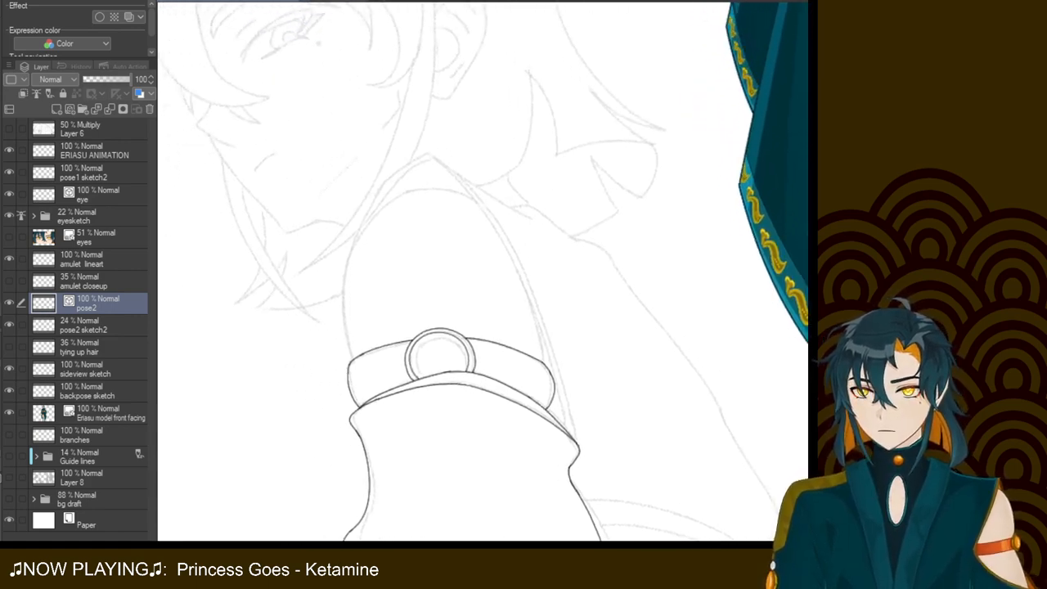
pyautogui.hotkey('ctrl', '-')
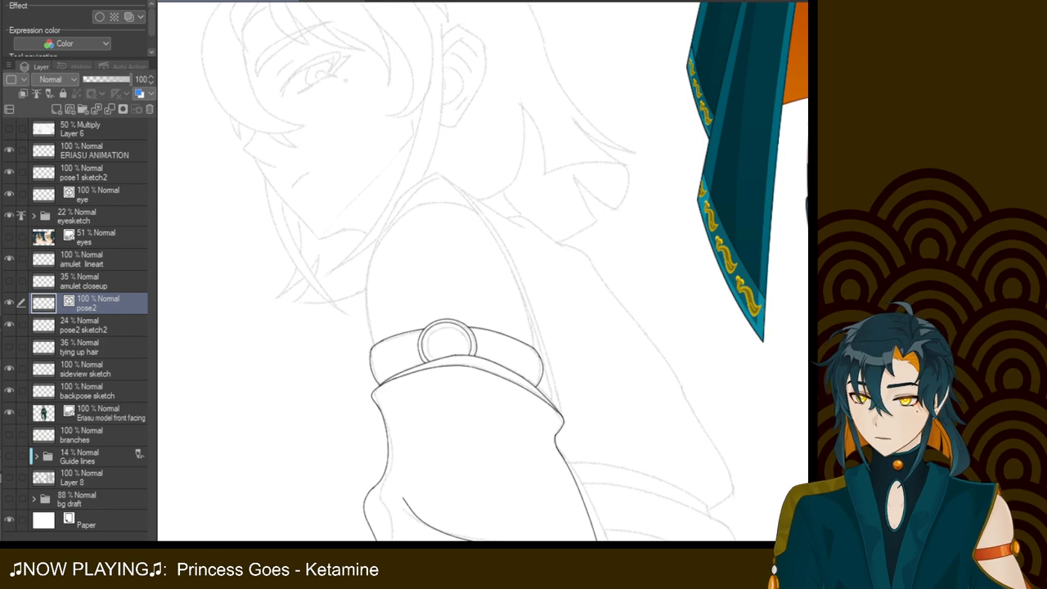
pyautogui.moveTo(483, 270); pyautogui.dragTo(504, 314)
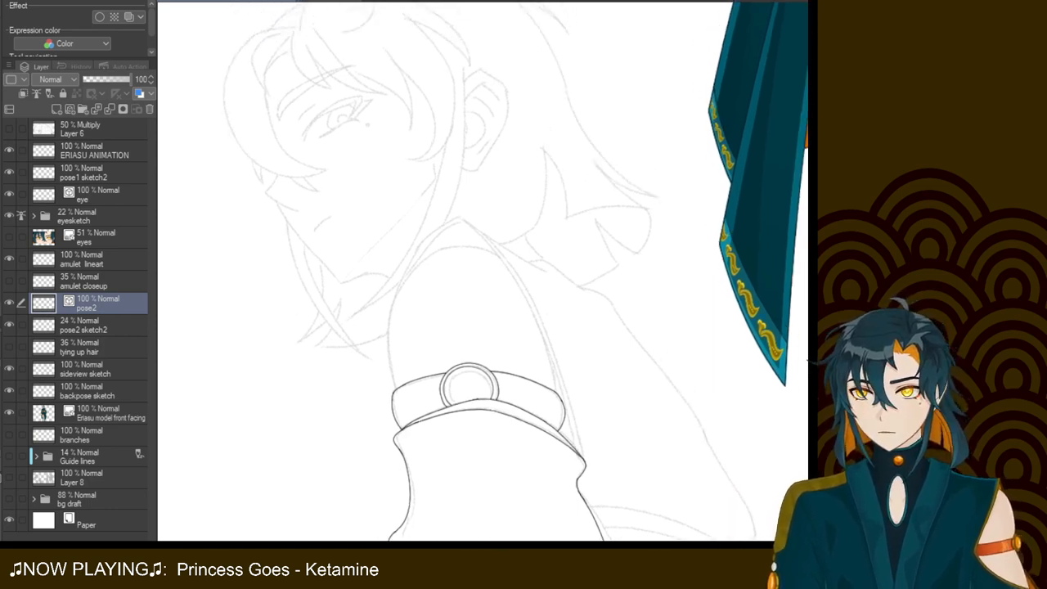
pyautogui.hotkey('ctrl', '+')
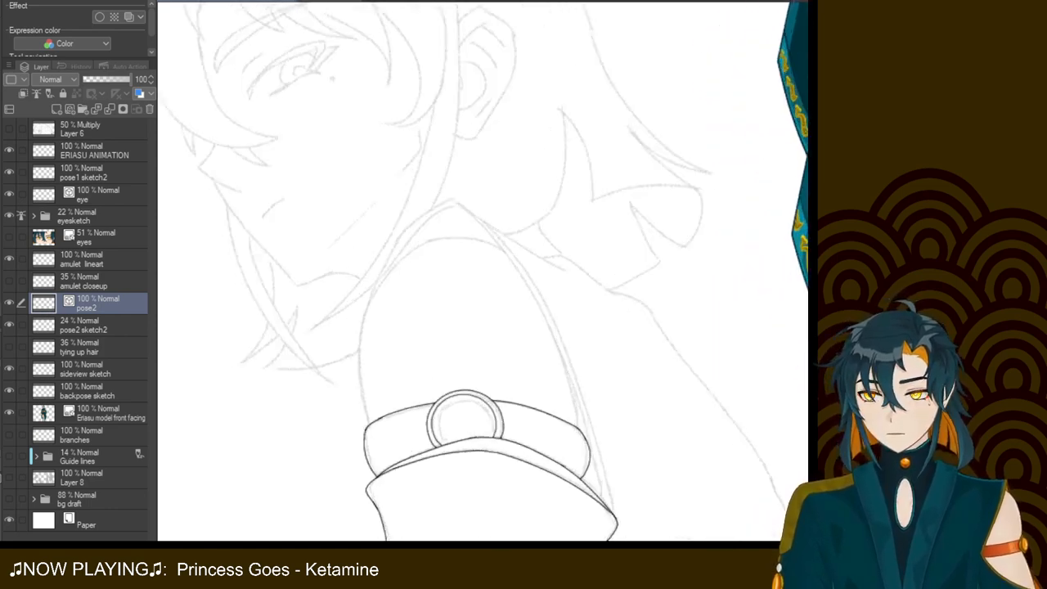
pyautogui.scroll(-3, 373, 360)
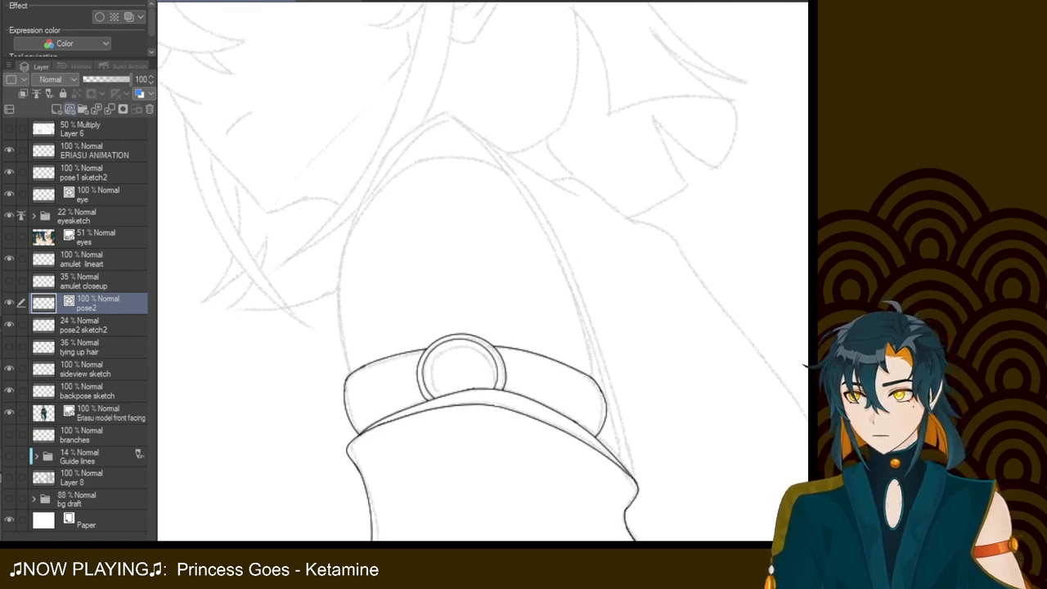
pyautogui.click(70, 108)
# Ink the front edge of the upper arm from the shoulder curve down to the armband, and erase the end overlapping the band
pyautogui.moveTo(350, 383); pyautogui.dragTo(399, 200)
pyautogui.hotkey('ctrl', 'z')
pyautogui.moveTo(353, 384)
pyautogui.mouseDown()
pyautogui.moveTo(364, 245)
pyautogui.moveTo(398, 193)
pyautogui.moveTo(344, 360)
pyautogui.moveTo(416, 170)
pyautogui.moveTo(361, 215)
pyautogui.moveTo(373, 413)
pyautogui.mouseUp()
pyautogui.hotkey('ctrl', 'z')
pyautogui.hotkey('ctrl', 'z')
pyautogui.hotkey('ctrl', 'z')
pyautogui.moveTo(407, 169)
pyautogui.mouseDown()
pyautogui.moveTo(385, 192)
pyautogui.moveTo(362, 368)
pyautogui.mouseUp()
pyautogui.hotkey('ctrl', 'z')
pyautogui.moveTo(400, 173)
pyautogui.mouseDown()
pyautogui.moveTo(378, 192)
pyautogui.moveTo(353, 391)
pyautogui.mouseUp()
pyautogui.moveTo(391, 186); pyautogui.dragTo(466, 157)
pyautogui.hotkey('ctrl', 'z')
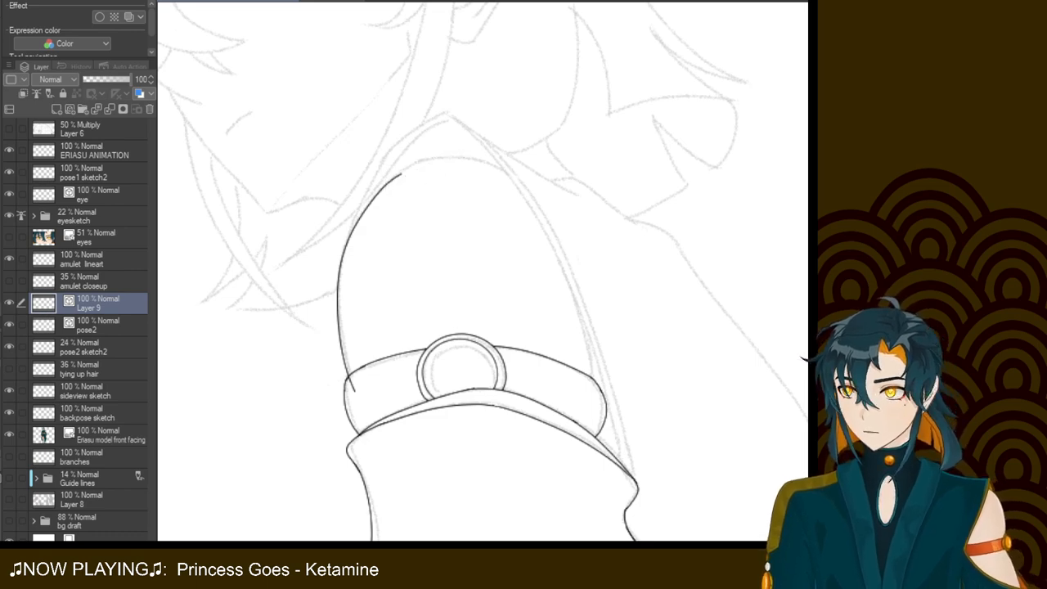
pyautogui.moveTo(362, 388); pyautogui.dragTo(345, 391)
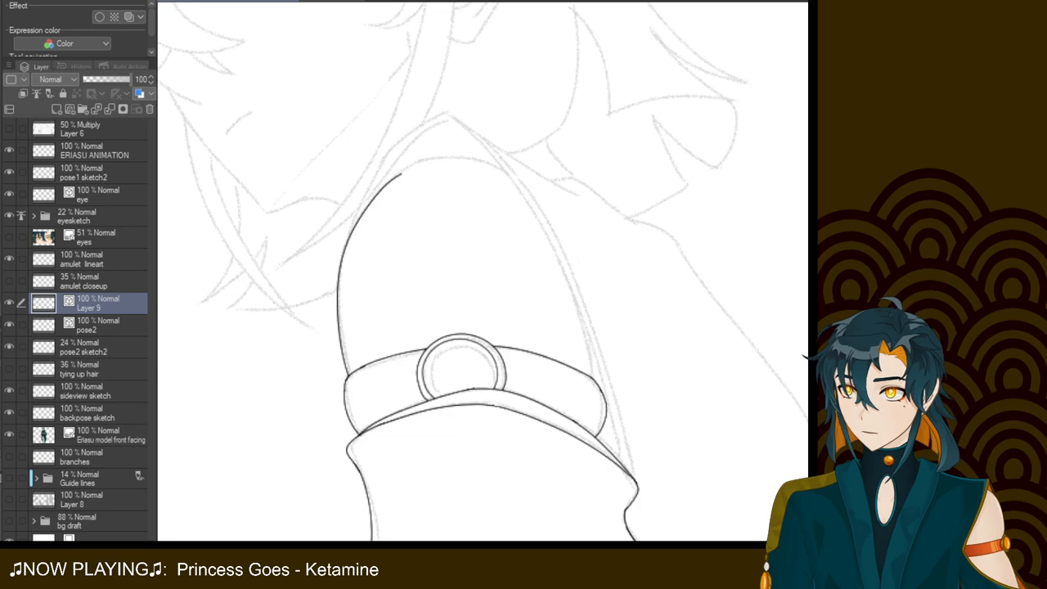
# Ink the rounded arc over the top of the shoulder, continuing from the upper end of the arm's front edge
pyautogui.moveTo(388, 183)
pyautogui.mouseDown()
pyautogui.moveTo(414, 174)
pyautogui.moveTo(475, 179)
pyautogui.mouseUp()
pyautogui.hotkey('ctrl', 'z')
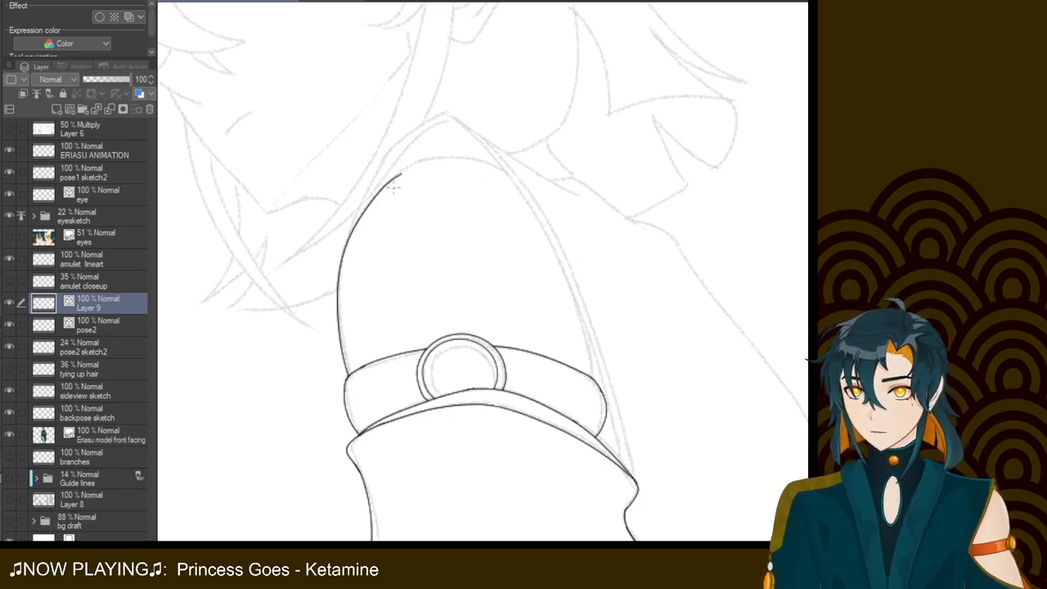
pyautogui.moveTo(386, 183)
pyautogui.mouseDown()
pyautogui.moveTo(423, 169)
pyautogui.moveTo(506, 173)
pyautogui.mouseUp()
pyautogui.hotkey('ctrl', 'z')
pyautogui.moveTo(381, 185); pyautogui.dragTo(527, 198)
pyautogui.hotkey('ctrl', 'z')
pyautogui.moveTo(399, 176); pyautogui.dragTo(505, 177)
pyautogui.hotkey('ctrl', 'z')
pyautogui.moveTo(383, 191)
pyautogui.mouseDown()
pyautogui.moveTo(455, 155)
pyautogui.moveTo(525, 182)
pyautogui.mouseUp()
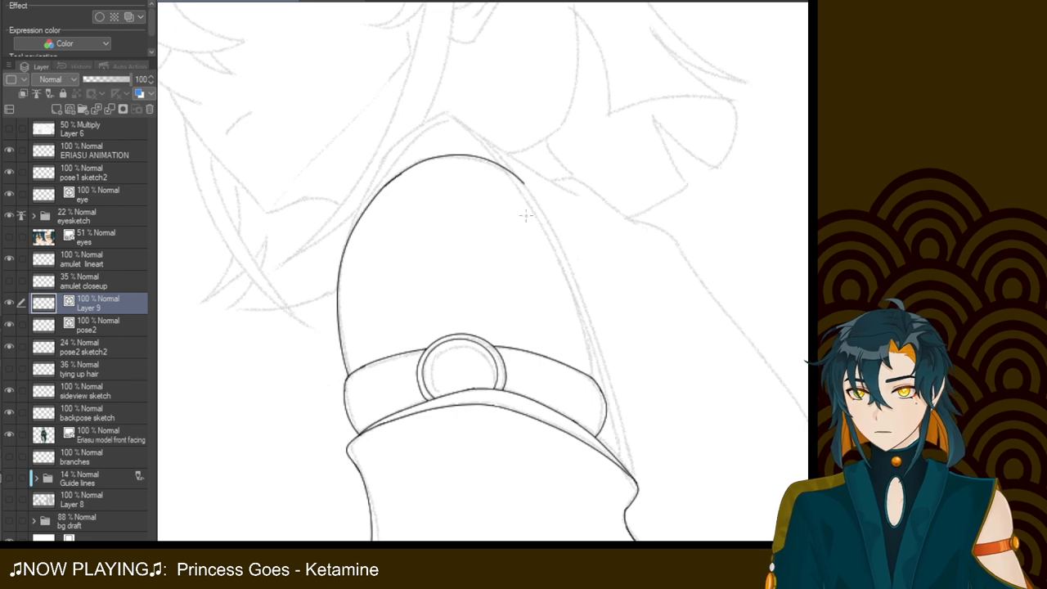
# Ink the back edge of the upper arm from the pointed peak above the shoulder down into the armband
pyautogui.moveTo(454, 117)
pyautogui.mouseDown()
pyautogui.moveTo(490, 157)
pyautogui.moveTo(586, 437)
pyautogui.mouseUp()
pyautogui.hotkey('ctrl', 'z')
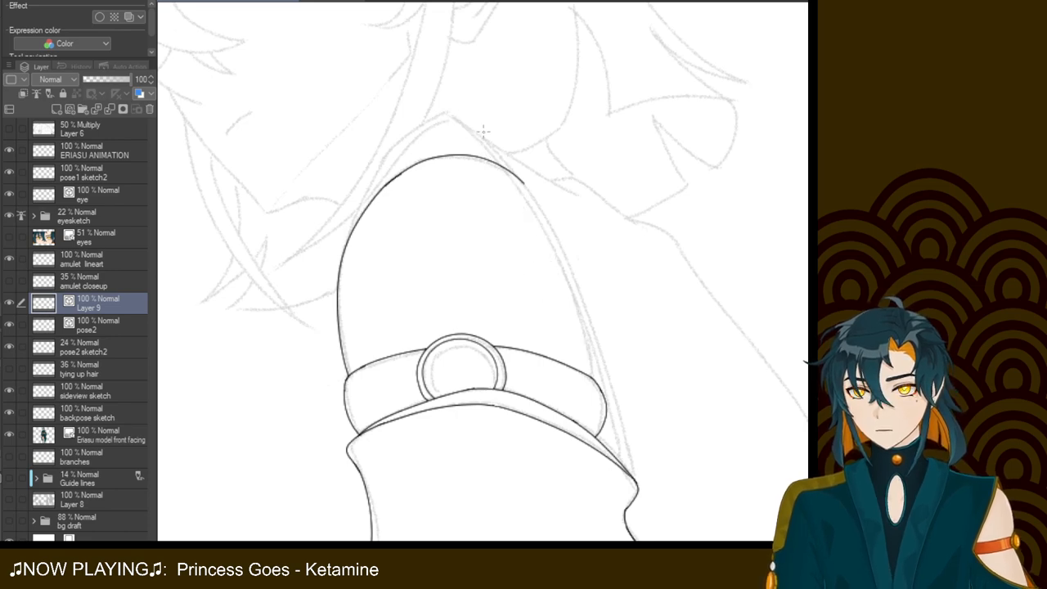
pyautogui.moveTo(442, 116); pyautogui.dragTo(588, 416)
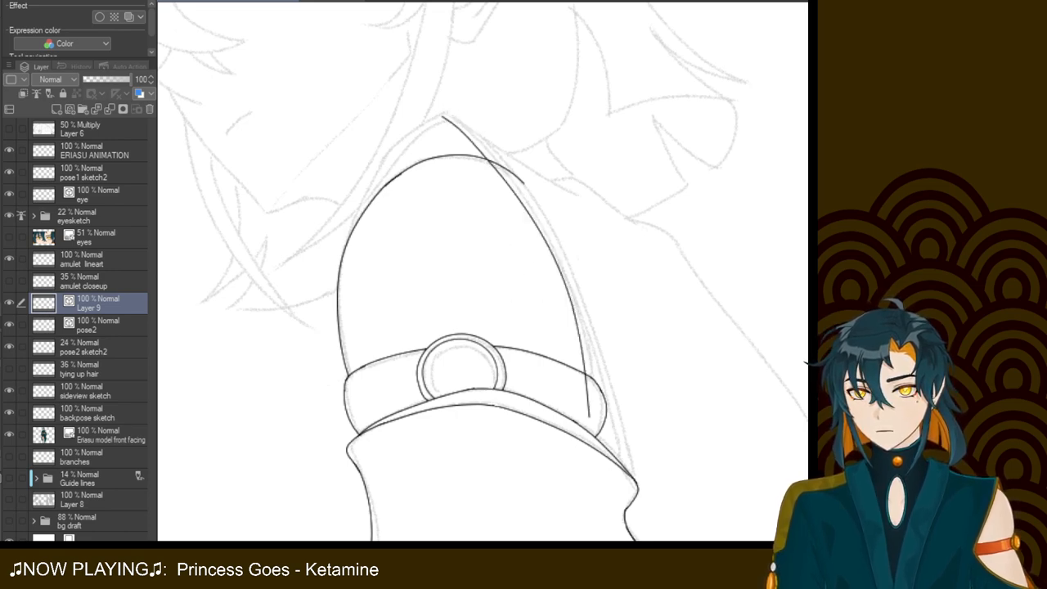
# Ink the curved line from the peak above the shoulder down the front side until it merges into the arm's front edge
pyautogui.moveTo(442, 118); pyautogui.dragTo(350, 196)
pyautogui.hotkey('ctrl', 'z')
pyautogui.moveTo(442, 119)
pyautogui.mouseDown()
pyautogui.moveTo(384, 164)
pyautogui.moveTo(339, 249)
pyautogui.mouseUp()
pyautogui.hotkey('ctrl', 'z')
pyautogui.moveTo(441, 117)
pyautogui.mouseDown()
pyautogui.moveTo(382, 161)
pyautogui.moveTo(351, 260)
pyautogui.mouseUp()
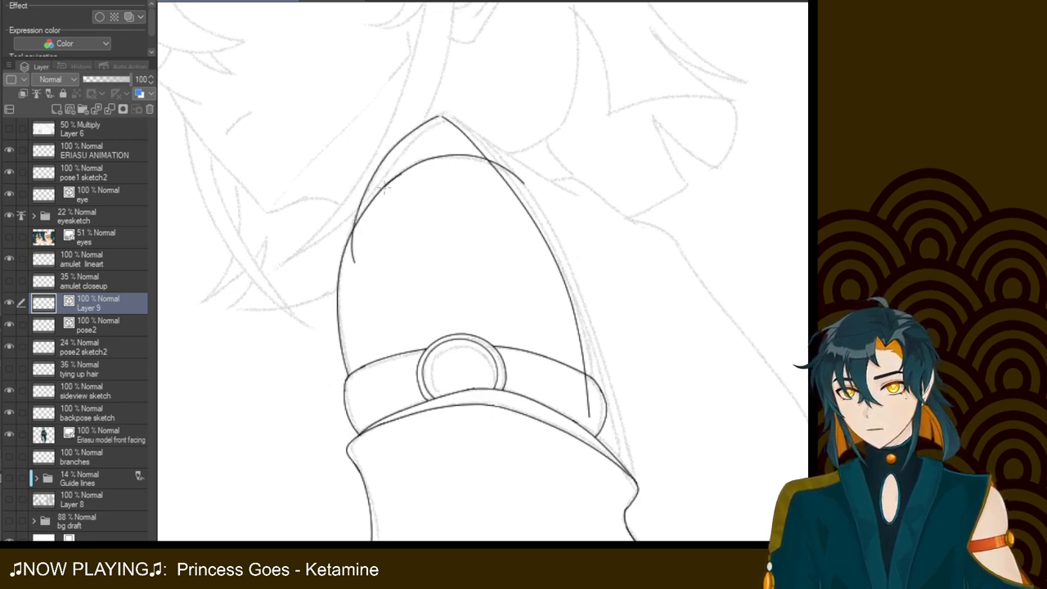
pyautogui.hotkey('ctrl', 'z')
pyautogui.moveTo(444, 121)
pyautogui.mouseDown()
pyautogui.moveTo(383, 157)
pyautogui.moveTo(333, 297)
pyautogui.mouseUp()
pyautogui.hotkey('ctrl', 'z')
pyautogui.moveTo(443, 119); pyautogui.dragTo(347, 279)
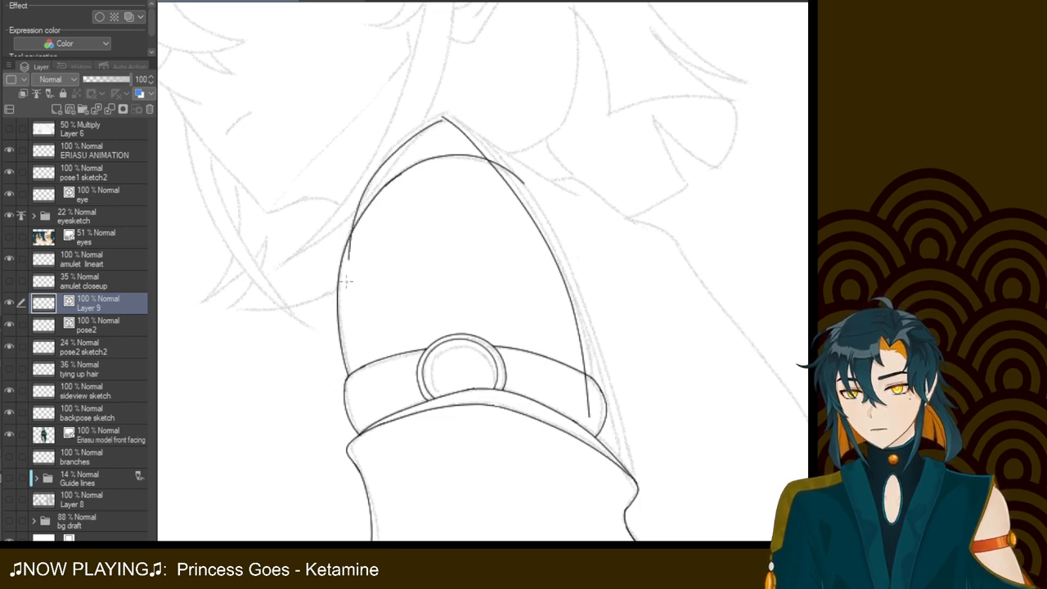
pyautogui.hotkey('ctrl', 'z')
pyautogui.moveTo(443, 119); pyautogui.dragTo(354, 284)
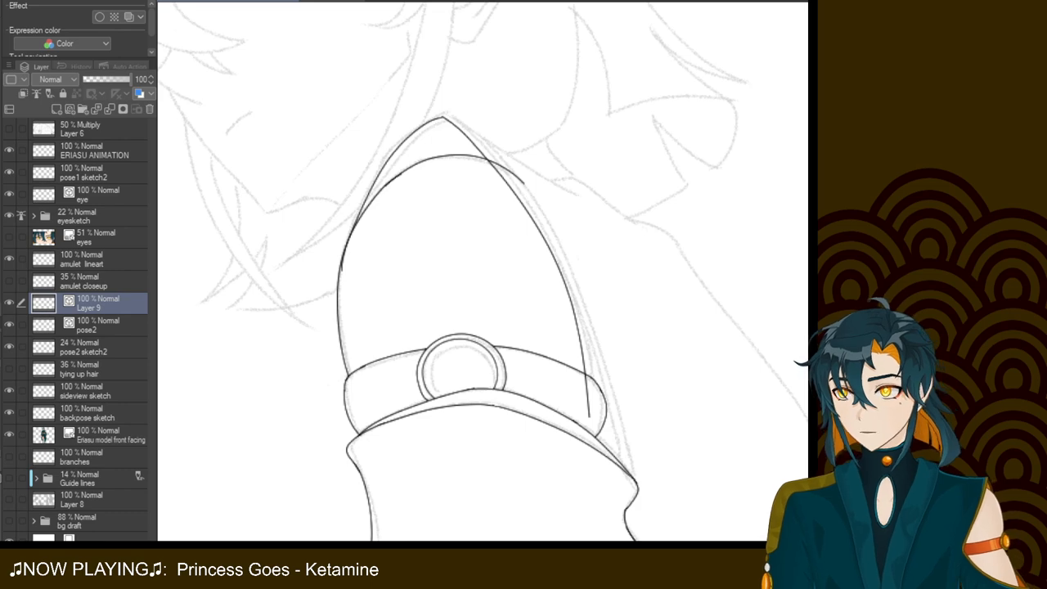
# Erase the overshooting line ends at the arm's front edge, past the shoulder arc's back end and inside the armband
pyautogui.click(344, 268)
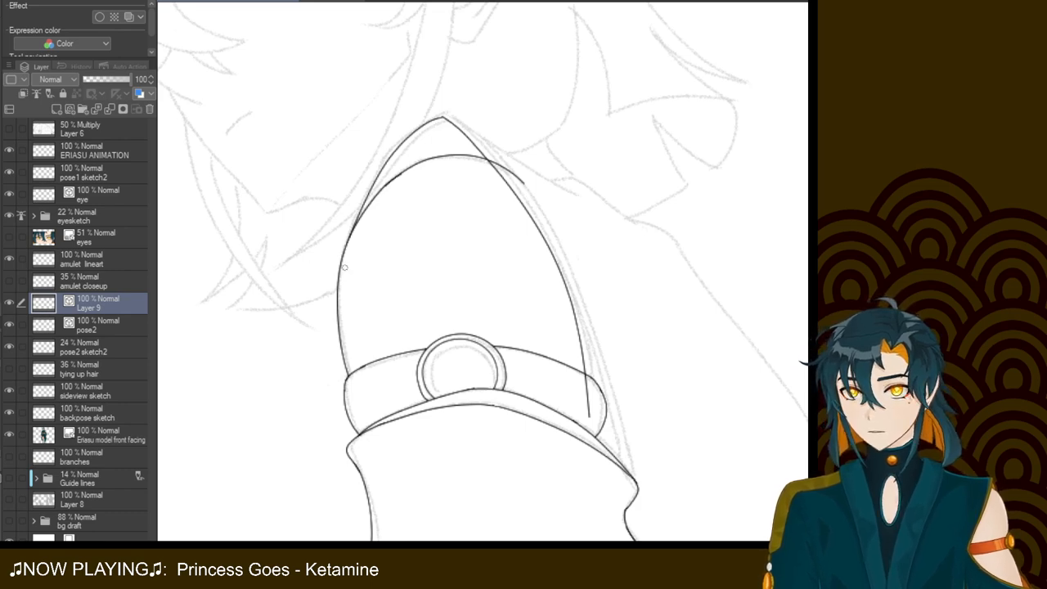
pyautogui.click(520, 175)
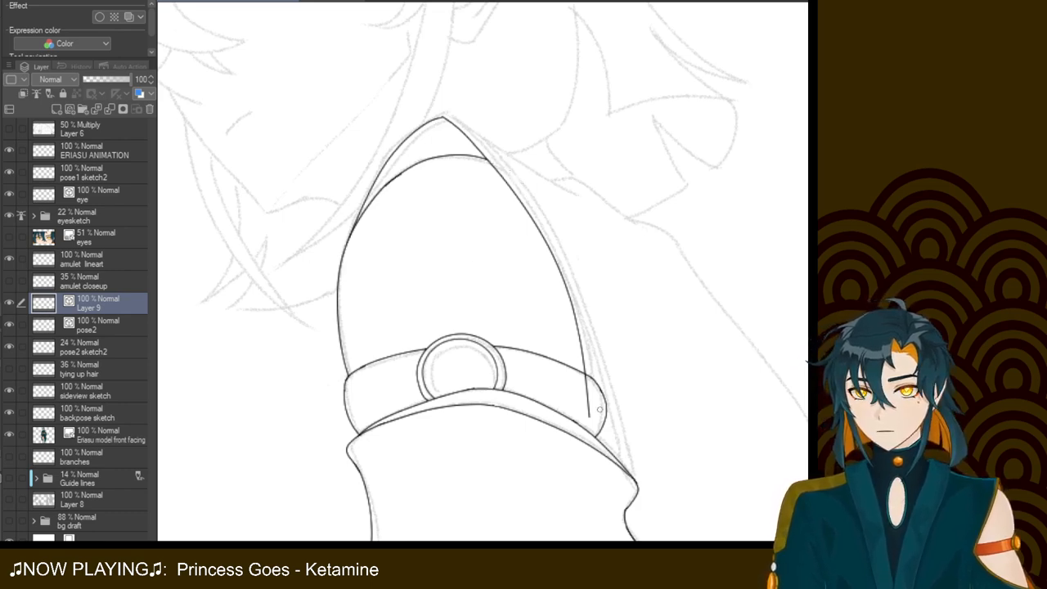
pyautogui.click(589, 405)
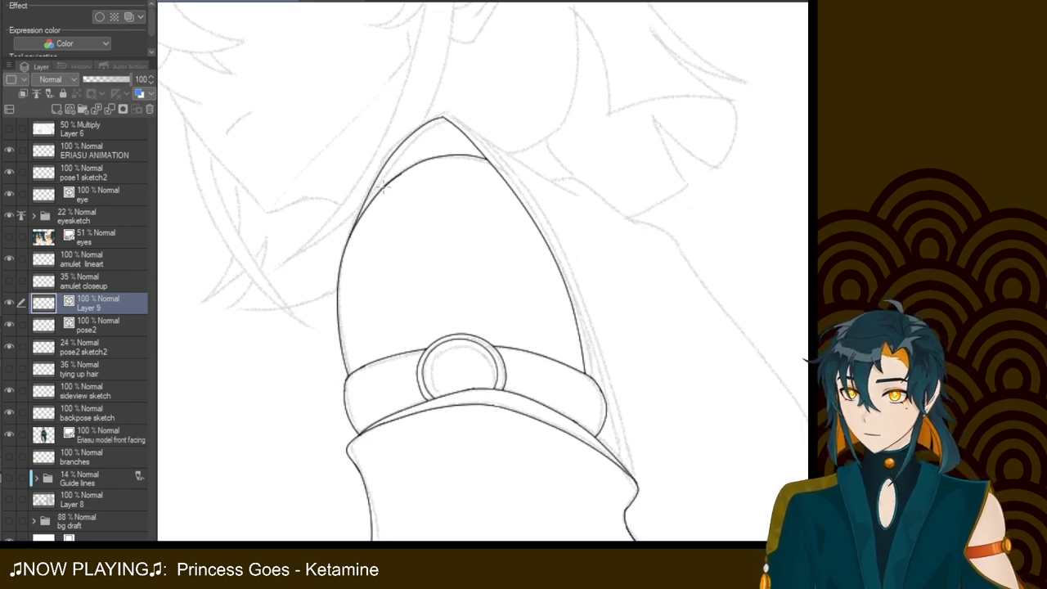
# Ink a second, inner curved line from the peak down to the front side of the shoulder arc
pyautogui.moveTo(460, 121); pyautogui.dragTo(384, 188)
pyautogui.hotkey('ctrl', 'z')
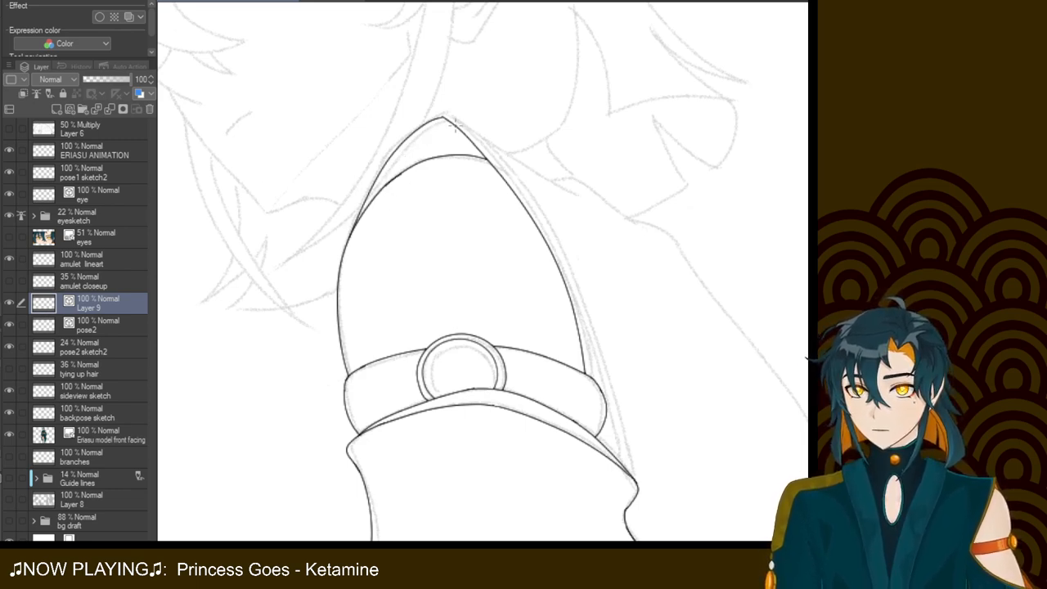
pyautogui.moveTo(458, 120); pyautogui.dragTo(354, 242)
pyautogui.hotkey('ctrl', 'z')
pyautogui.moveTo(445, 121); pyautogui.dragTo(388, 226)
pyautogui.hotkey('ctrl', 'z')
pyautogui.moveTo(455, 118); pyautogui.dragTo(388, 236)
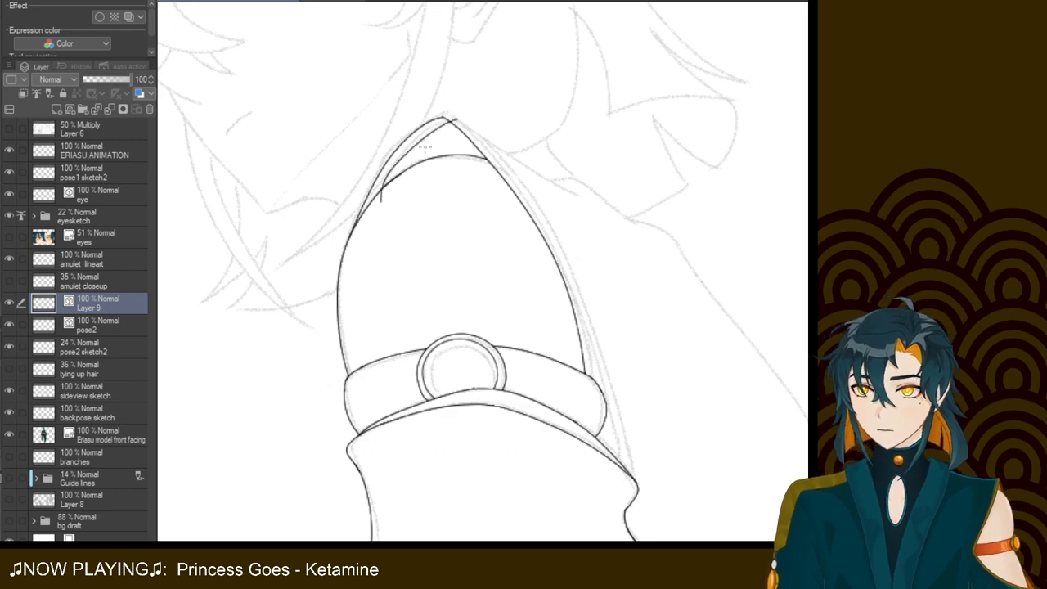
pyautogui.hotkey('ctrl', 'z')
pyautogui.moveTo(445, 118)
pyautogui.mouseDown()
pyautogui.moveTo(367, 227)
pyautogui.moveTo(465, 110)
pyautogui.mouseUp()
pyautogui.hotkey('ctrl', 'z')
pyautogui.hotkey('ctrl', 'z')
pyautogui.moveTo(367, 222)
pyautogui.mouseDown()
pyautogui.moveTo(386, 180)
pyautogui.moveTo(472, 104)
pyautogui.mouseUp()
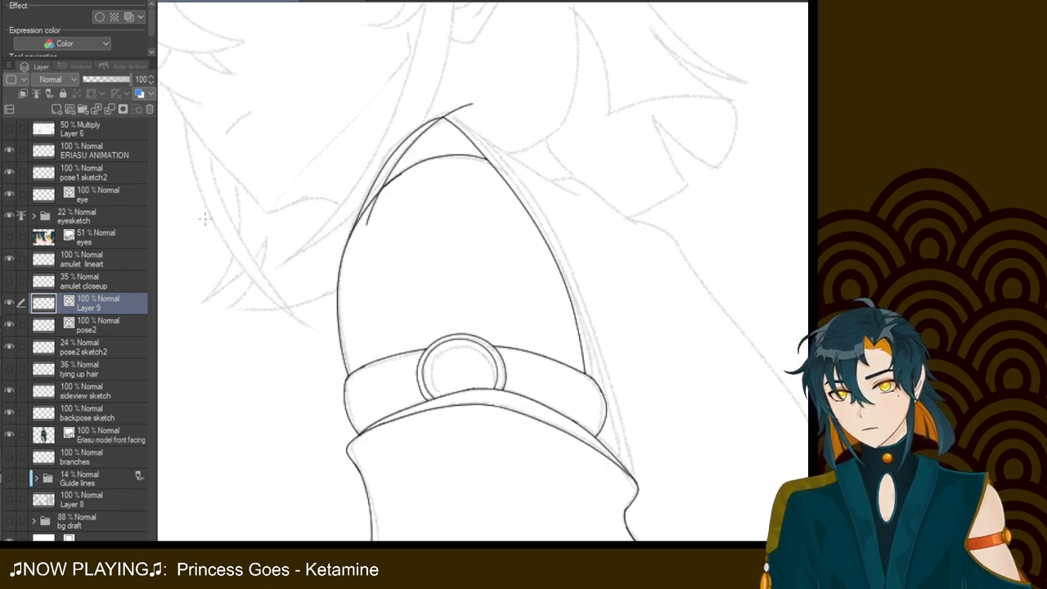
pyautogui.hotkey('ctrl', 'z')
pyautogui.hotkey('ctrl', 'z')
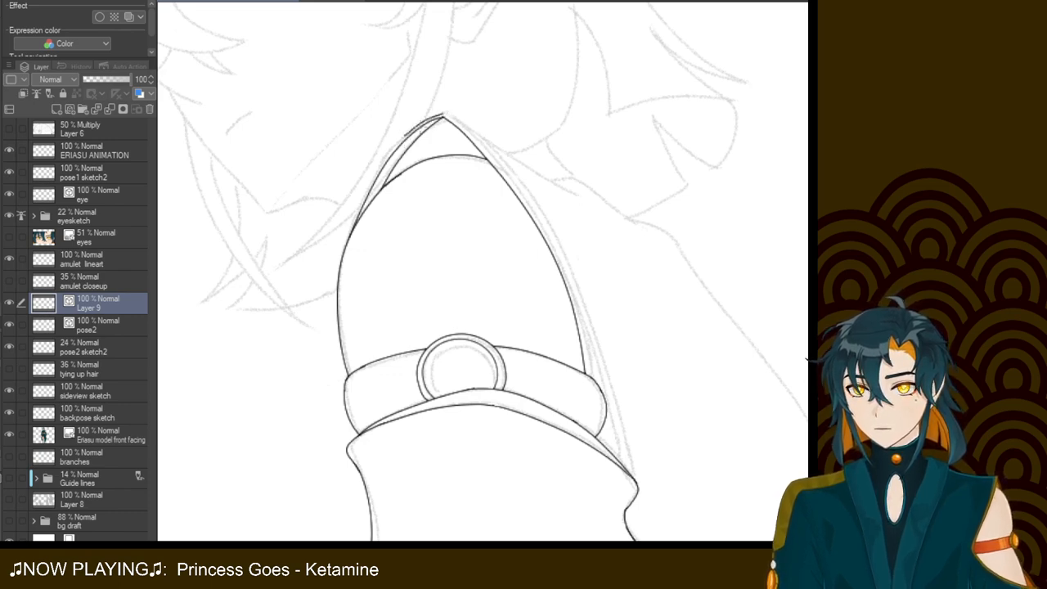
# Ink a short curve just outside the front line, from slightly above the peak down to where it meets that line
pyautogui.moveTo(446, 113); pyautogui.dragTo(402, 142)
pyautogui.hotkey('ctrl', 'z')
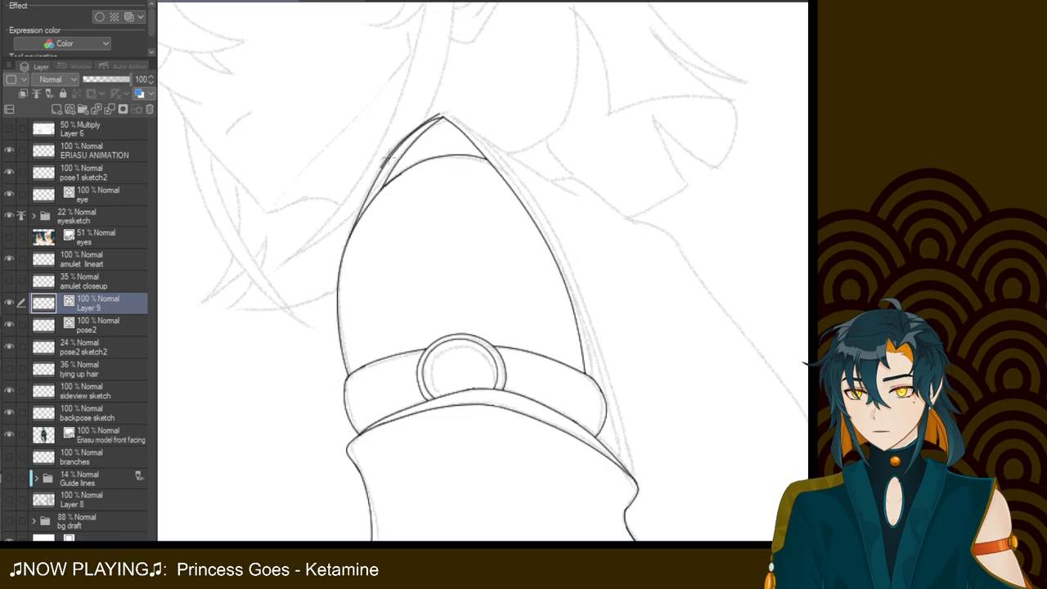
pyautogui.moveTo(444, 113); pyautogui.dragTo(368, 195)
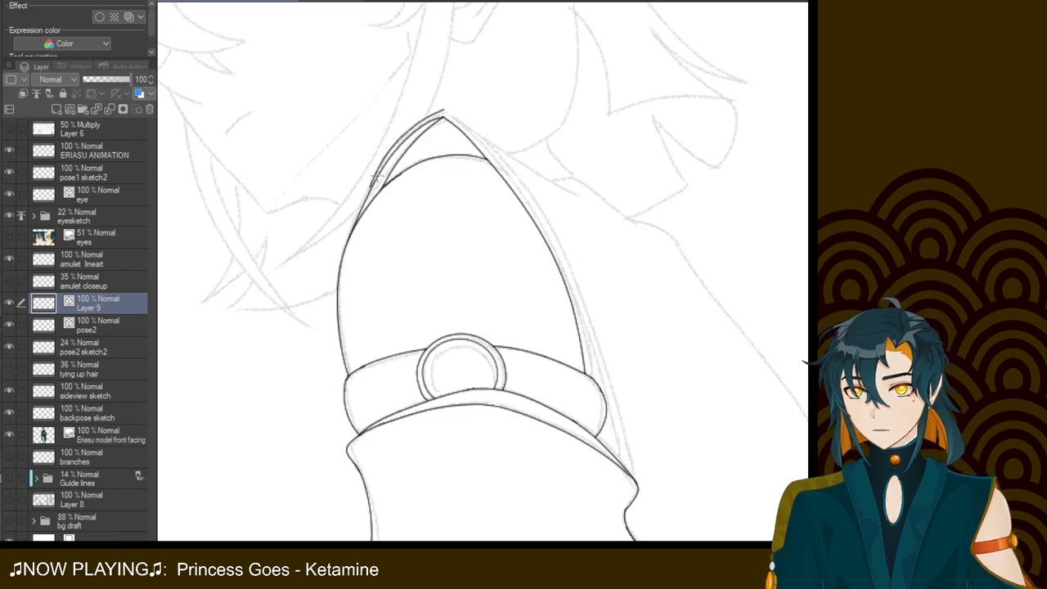
pyautogui.hotkey('ctrl', 'z')
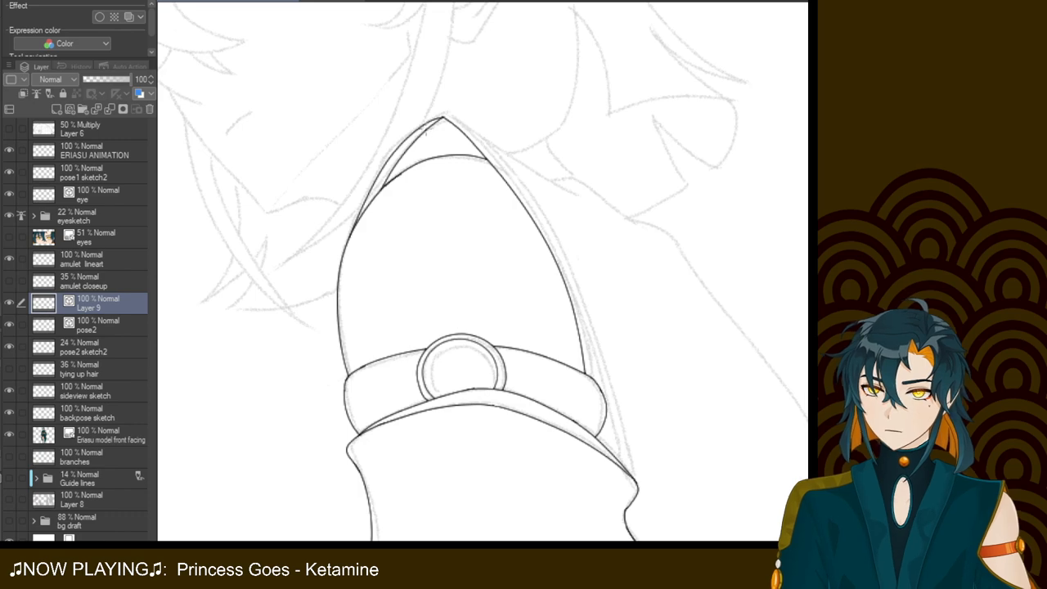
pyautogui.moveTo(442, 117); pyautogui.dragTo(381, 165)
pyautogui.hotkey('ctrl', 'z')
pyautogui.moveTo(443, 117); pyautogui.dragTo(387, 165)
pyautogui.hotkey('ctrl', 'z')
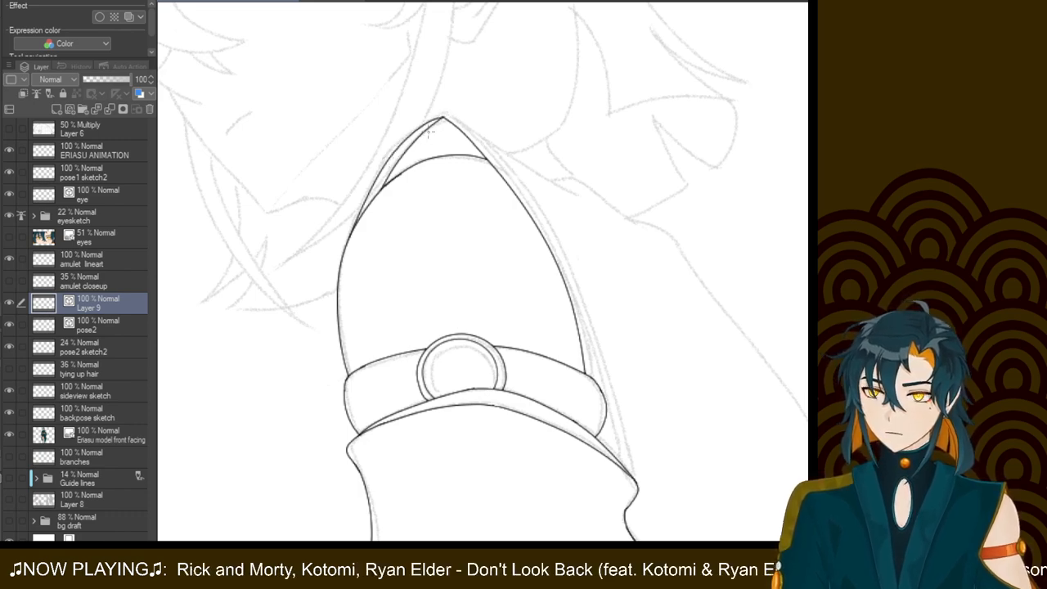
pyautogui.moveTo(443, 114); pyautogui.dragTo(391, 169)
pyautogui.moveTo(444, 113); pyautogui.dragTo(394, 150)
pyautogui.hotkey('ctrl', 'z')
pyautogui.moveTo(443, 113)
pyautogui.mouseDown()
pyautogui.moveTo(414, 126)
pyautogui.moveTo(392, 157)
pyautogui.mouseUp()
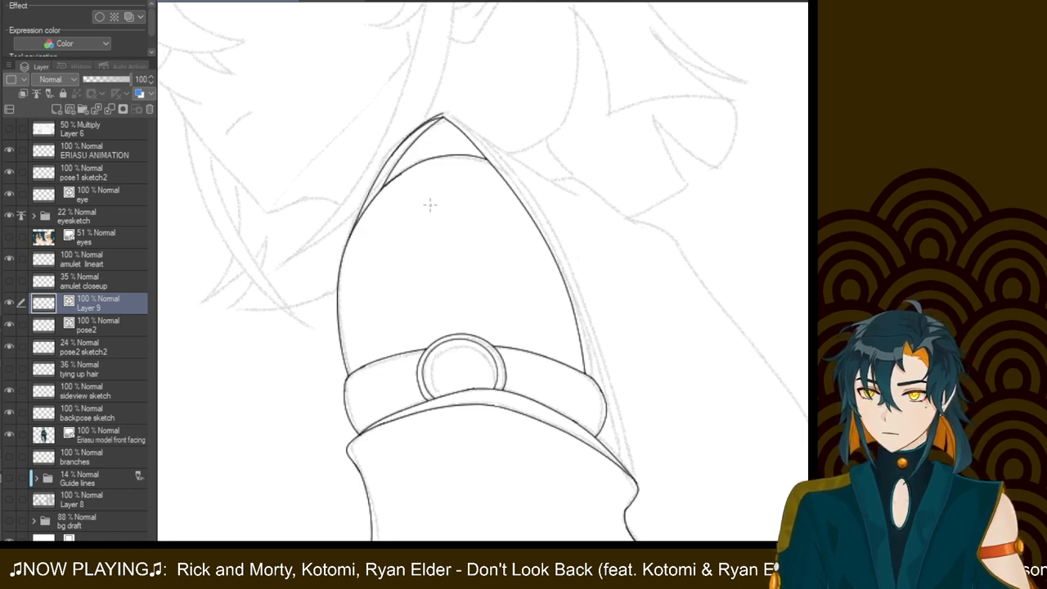
pyautogui.hotkey('ctrl', 'z')
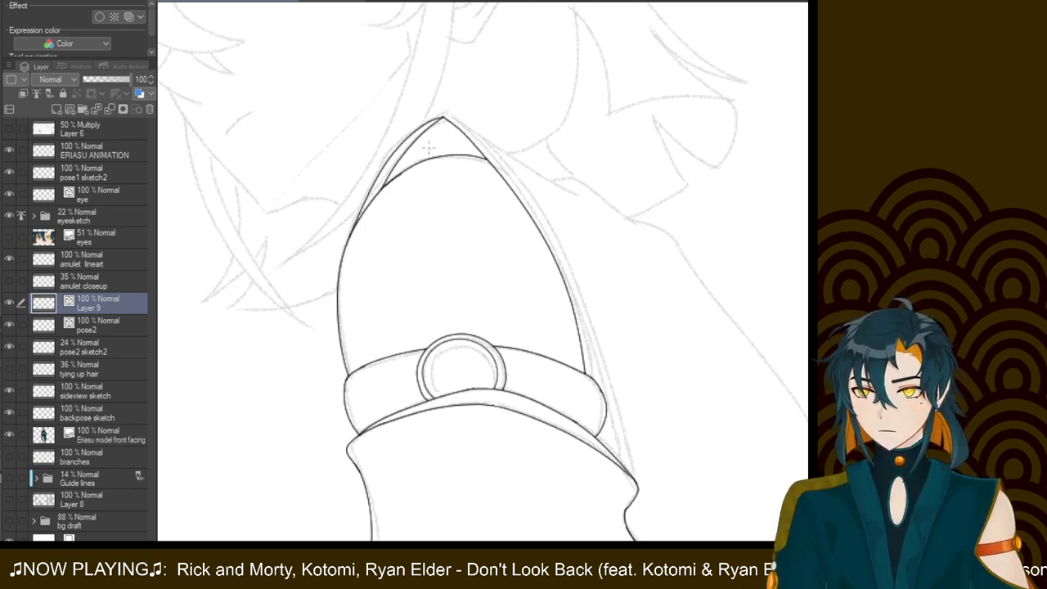
pyautogui.moveTo(446, 111); pyautogui.dragTo(391, 142)
pyautogui.hotkey('ctrl', 'z')
pyautogui.moveTo(445, 113); pyautogui.dragTo(393, 148)
pyautogui.hotkey('ctrl', 'z')
pyautogui.moveTo(447, 113); pyautogui.dragTo(386, 180)
pyautogui.hotkey('ctrl', 'z')
pyautogui.moveTo(446, 113); pyautogui.dragTo(393, 149)
pyautogui.hotkey('ctrl', 'z')
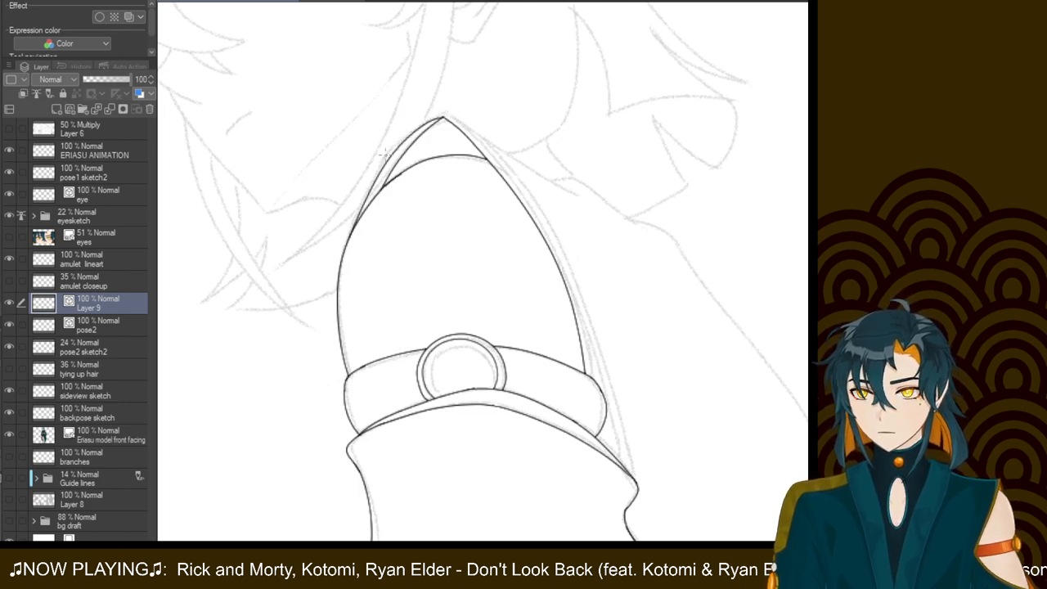
pyautogui.moveTo(446, 113); pyautogui.dragTo(389, 163)
pyautogui.hotkey('ctrl', 'z')
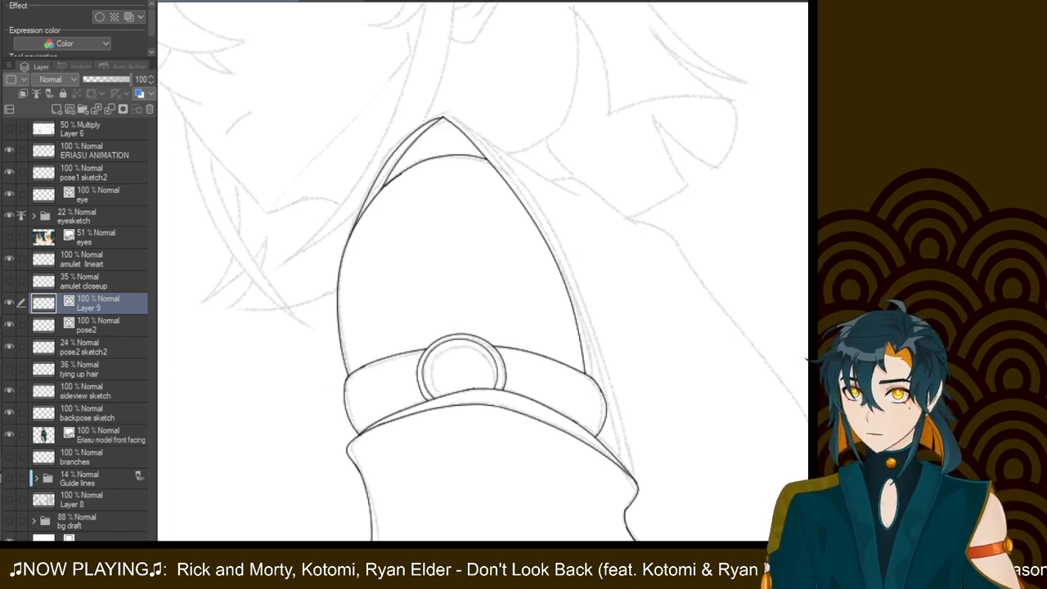
pyautogui.moveTo(450, 111); pyautogui.dragTo(389, 158)
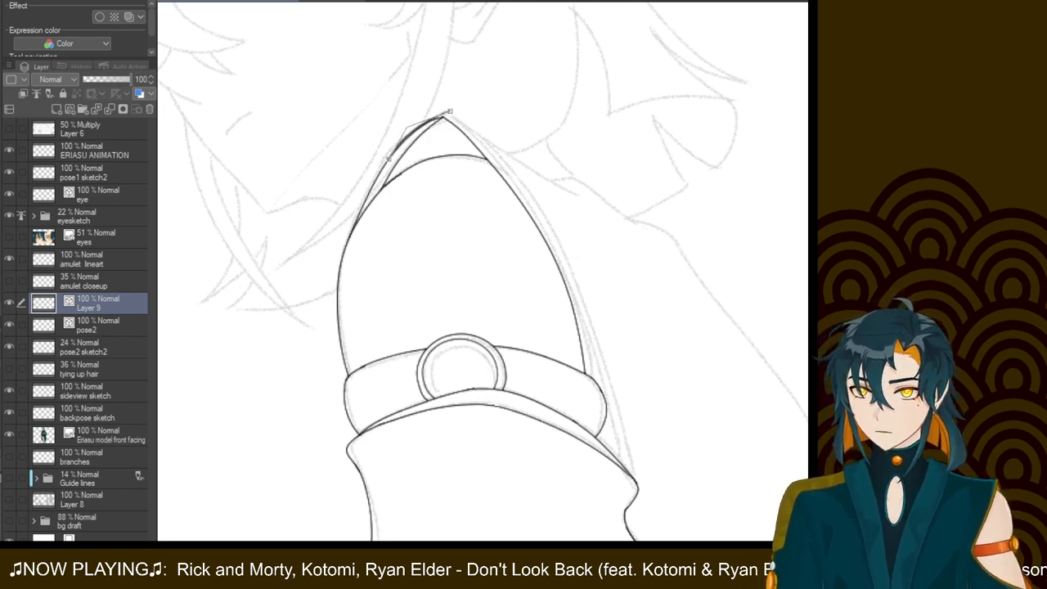
pyautogui.click(417, 115)
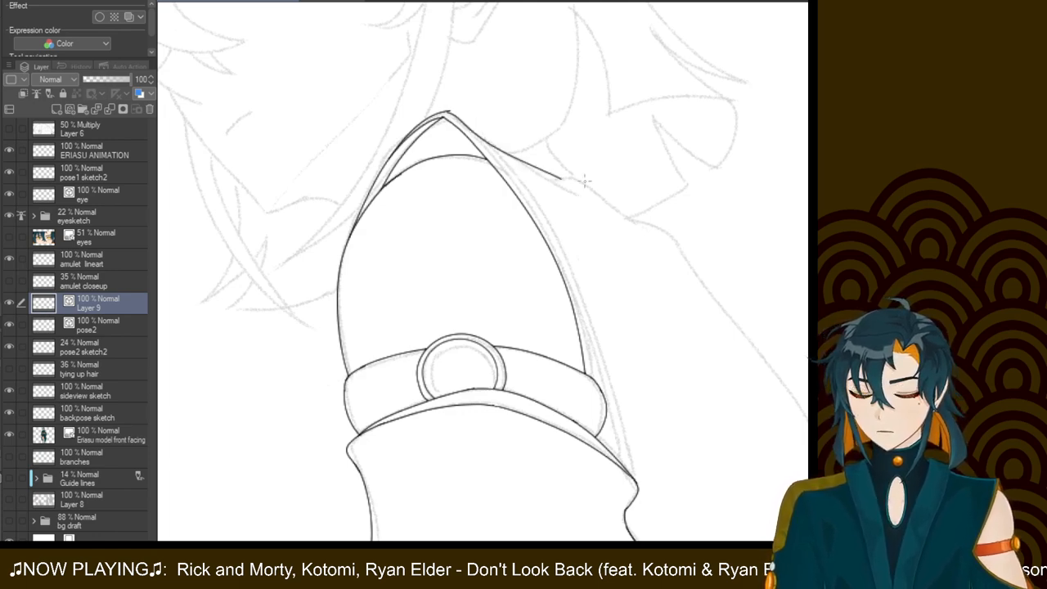
# Ink the curved line from the peak above the shoulder down the front slope to the chest
pyautogui.moveTo(449, 111); pyautogui.dragTo(574, 204)
pyautogui.hotkey('ctrl', 'z')
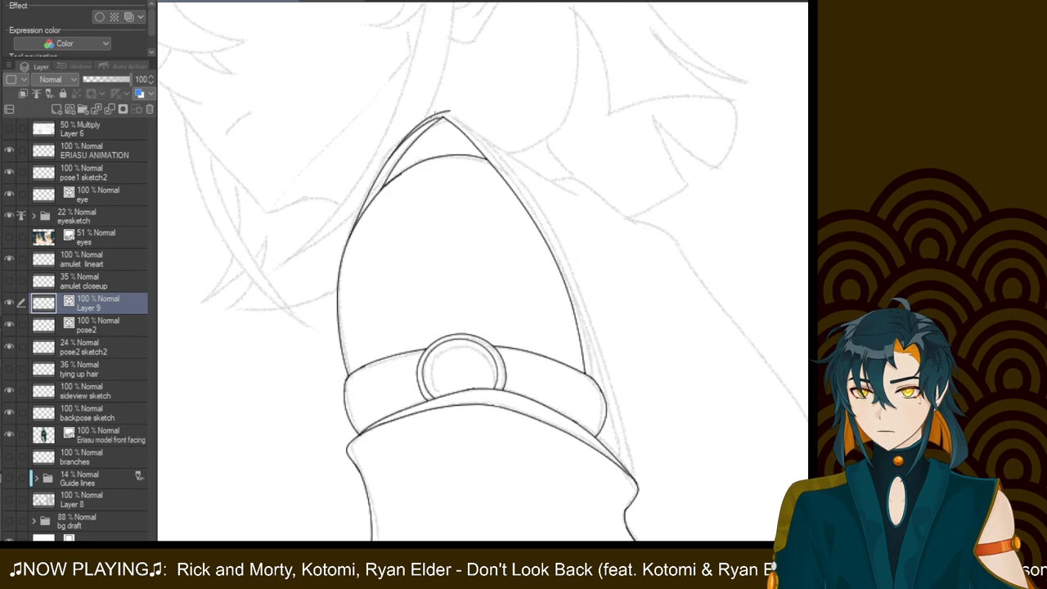
pyautogui.moveTo(449, 111)
pyautogui.mouseDown()
pyautogui.moveTo(506, 153)
pyautogui.moveTo(610, 207)
pyautogui.mouseUp()
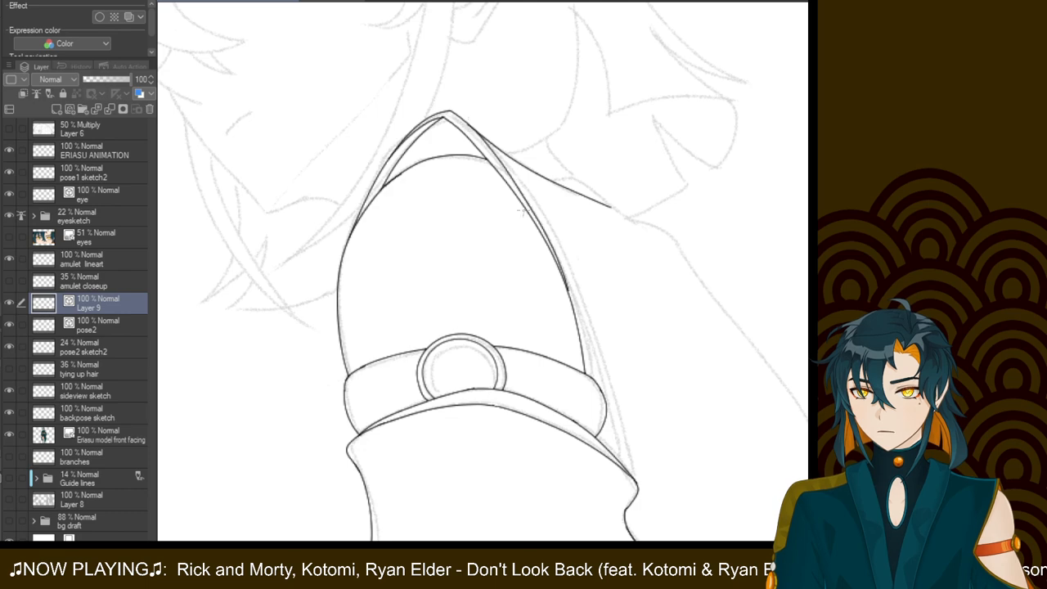
# Ink the outer edge of the armhole trim from the front slope line down to the armband, and erase its overshoot inside the band
pyautogui.moveTo(480, 136); pyautogui.dragTo(592, 393)
pyautogui.hotkey('ctrl', 'z')
pyautogui.moveTo(483, 143); pyautogui.dragTo(586, 379)
pyautogui.hotkey('ctrl', 'z')
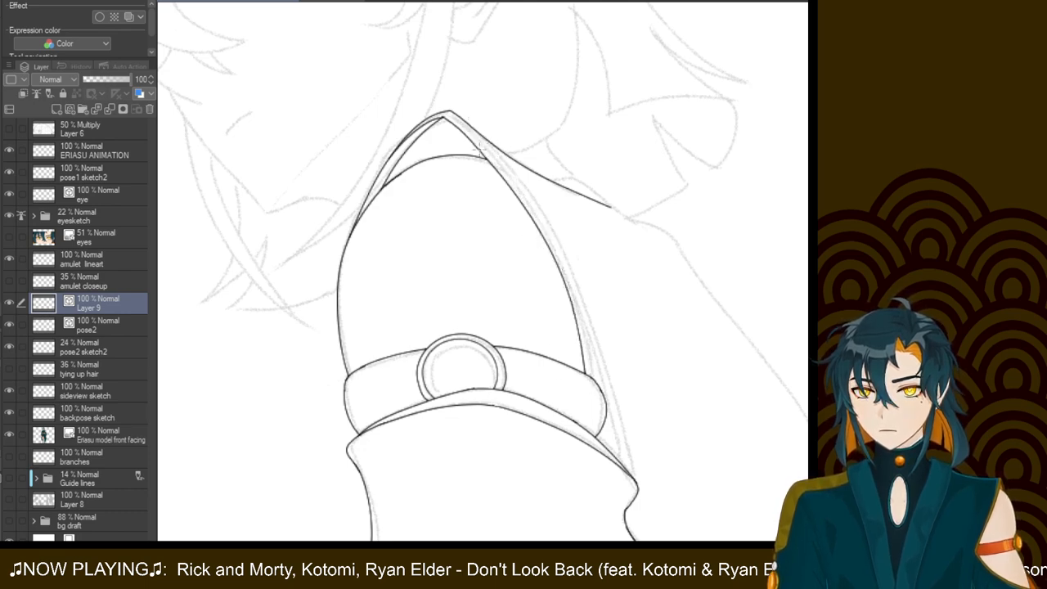
pyautogui.moveTo(479, 132); pyautogui.dragTo(591, 392)
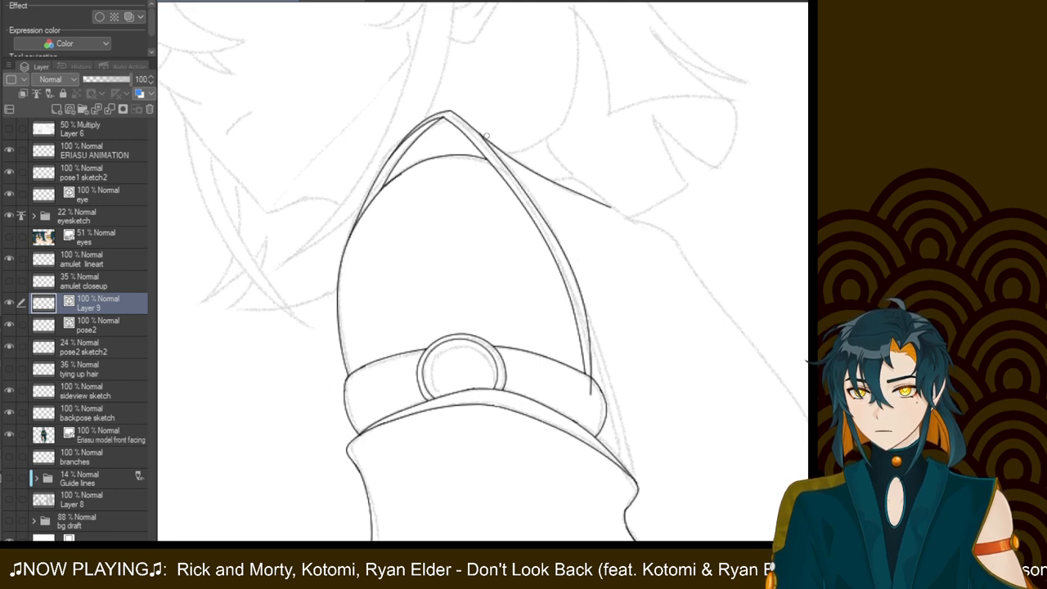
pyautogui.hotkey('ctrl', 'z')
pyautogui.hotkey('ctrl', 'y')
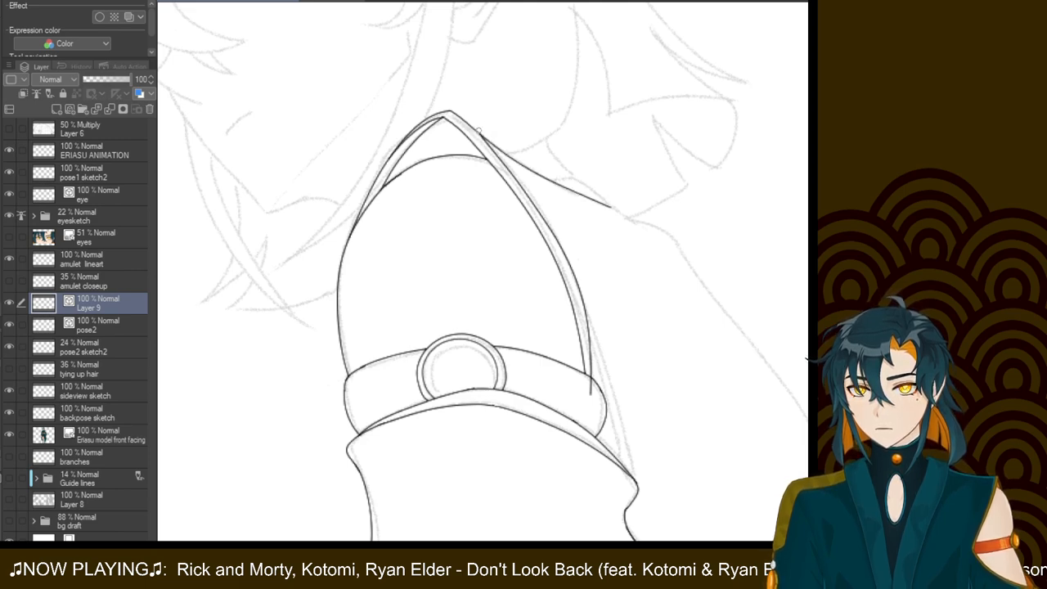
pyautogui.hotkey('ctrl', 'z')
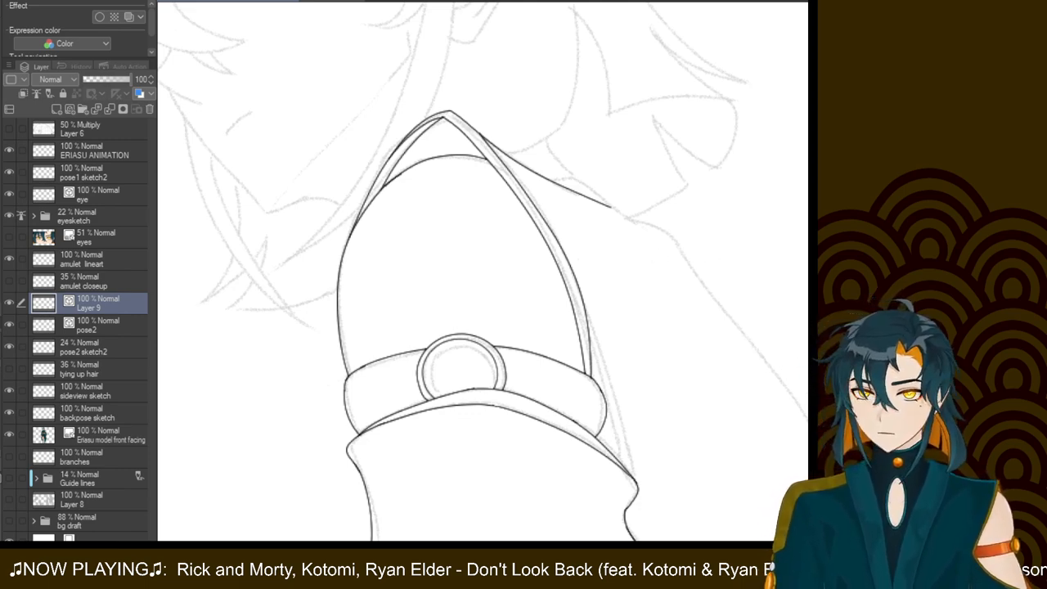
# Ink the short fold that branches off the front slope line and continues down past its end
pyautogui.moveTo(648, 244); pyautogui.dragTo(551, 223)
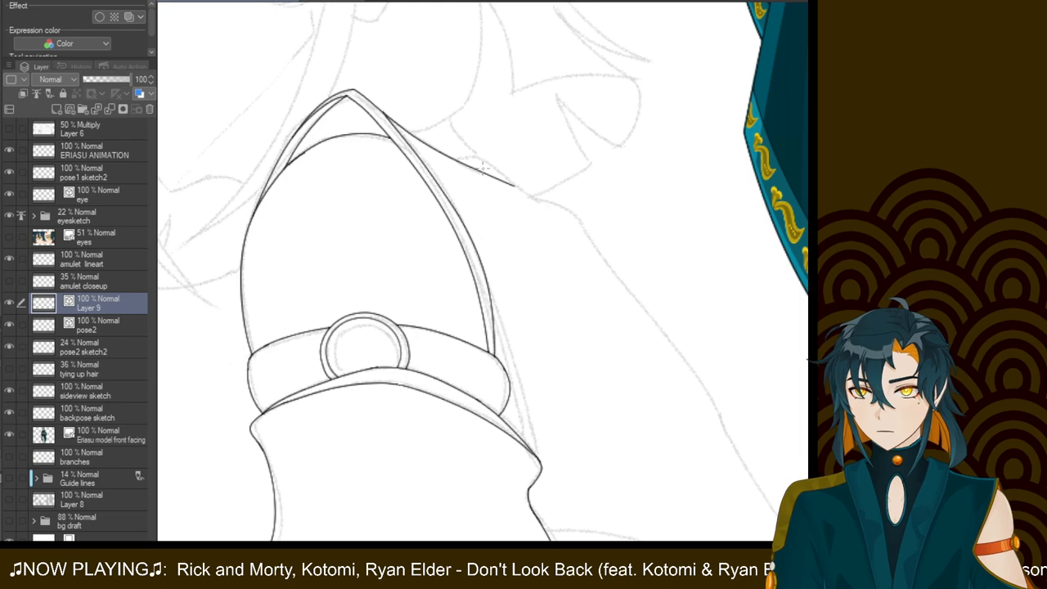
pyautogui.moveTo(455, 160)
pyautogui.mouseDown()
pyautogui.moveTo(471, 156)
pyautogui.moveTo(514, 184)
pyautogui.mouseUp()
pyautogui.hotkey('ctrl', 'z')
pyautogui.moveTo(454, 160)
pyautogui.mouseDown()
pyautogui.moveTo(468, 156)
pyautogui.moveTo(530, 190)
pyautogui.mouseUp()
pyautogui.hotkey('ctrl', 'z')
pyautogui.moveTo(447, 162)
pyautogui.mouseDown()
pyautogui.moveTo(502, 174)
pyautogui.moveTo(534, 209)
pyautogui.moveTo(474, 153)
pyautogui.moveTo(571, 217)
pyautogui.mouseUp()
pyautogui.hotkey('ctrl', 'z')
pyautogui.hotkey('ctrl', 'z')
pyautogui.moveTo(445, 162)
pyautogui.mouseDown()
pyautogui.moveTo(479, 158)
pyautogui.moveTo(546, 201)
pyautogui.mouseUp()
pyautogui.hotkey('ctrl', 'z')
pyautogui.moveTo(439, 157)
pyautogui.mouseDown()
pyautogui.moveTo(477, 155)
pyautogui.moveTo(550, 205)
pyautogui.mouseUp()
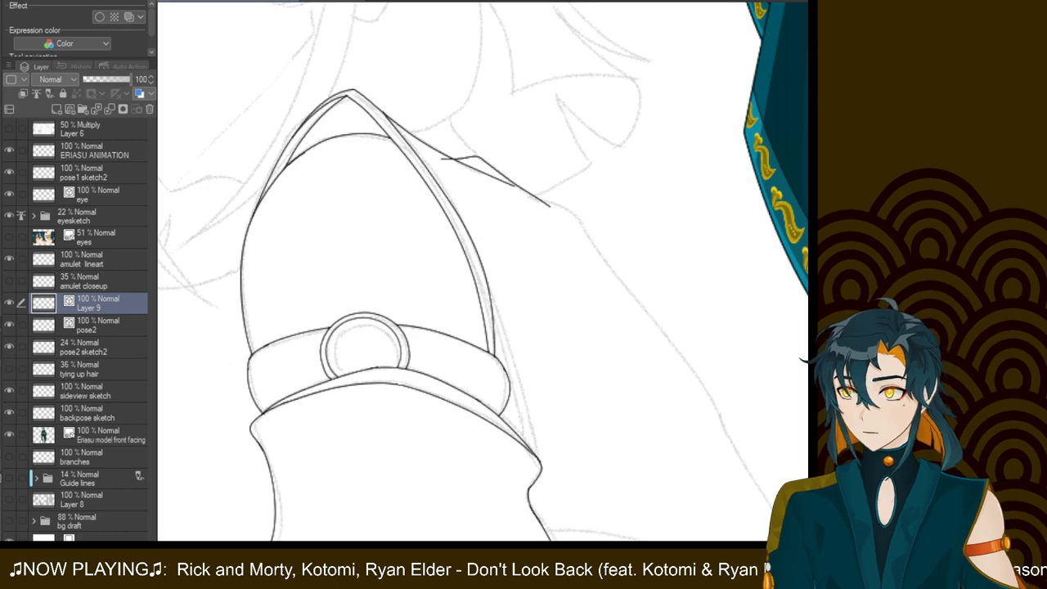
# Erase the overlapping end of the slope line below the fold and the stub where the fold begins
pyautogui.moveTo(485, 175); pyautogui.dragTo(484, 191)
pyautogui.hotkey('ctrl', 'z')
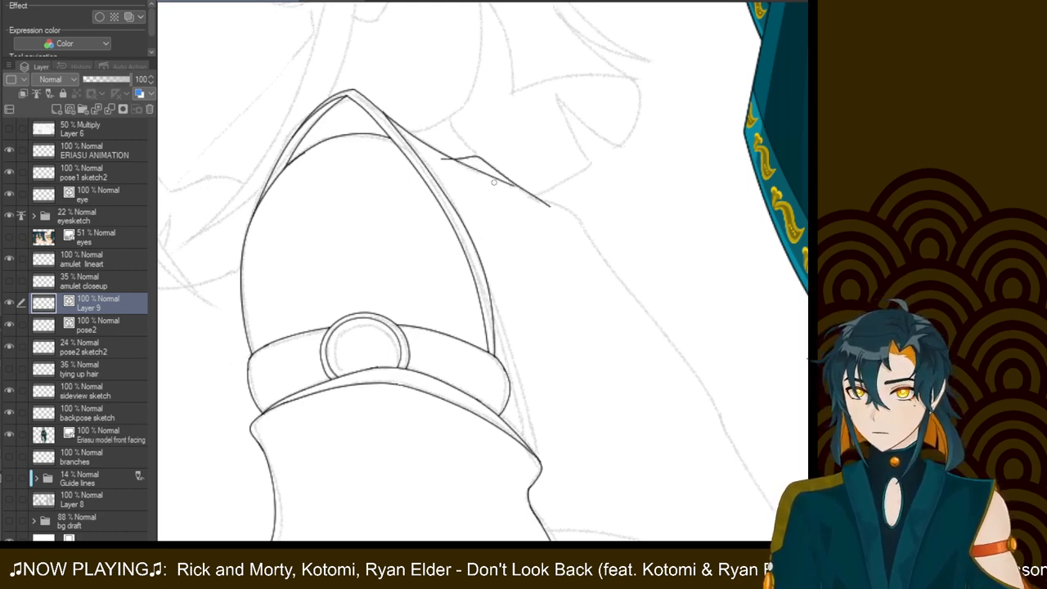
pyautogui.moveTo(485, 176); pyautogui.dragTo(501, 188)
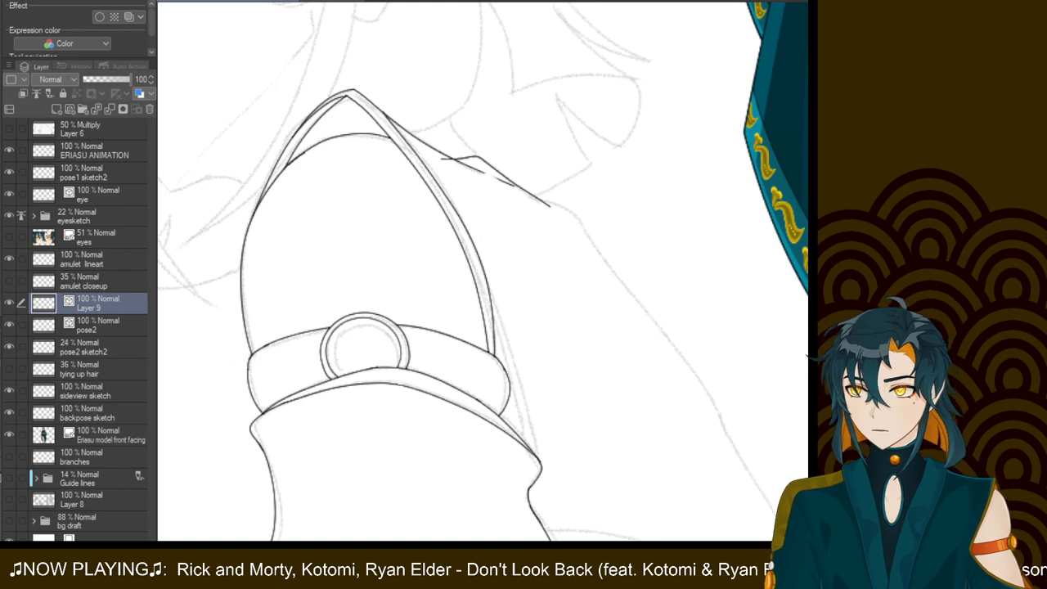
pyautogui.click(501, 186)
pyautogui.hotkey('ctrl', 'z')
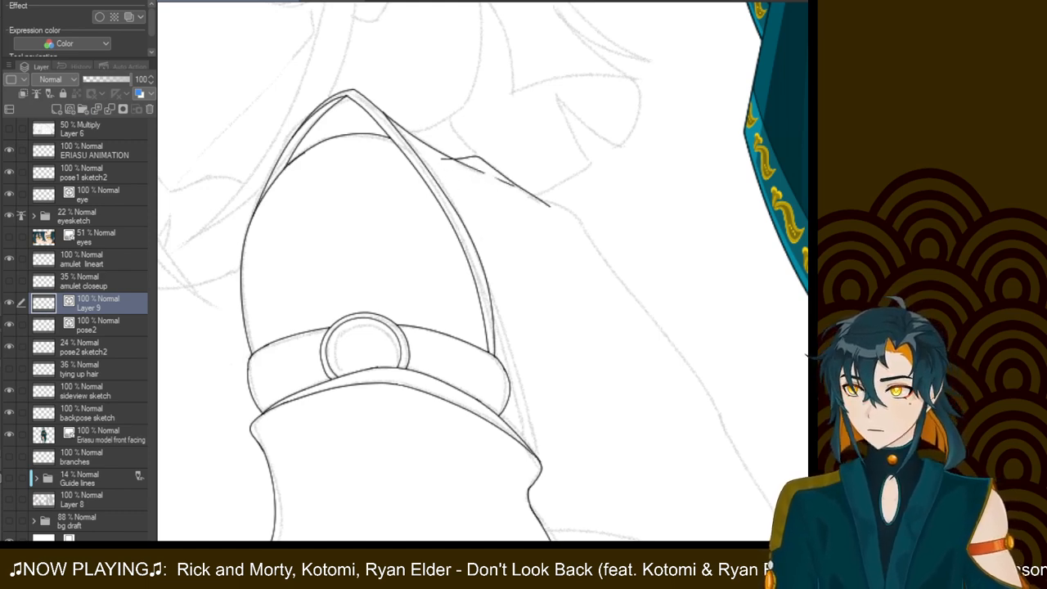
pyautogui.moveTo(494, 181); pyautogui.dragTo(514, 190)
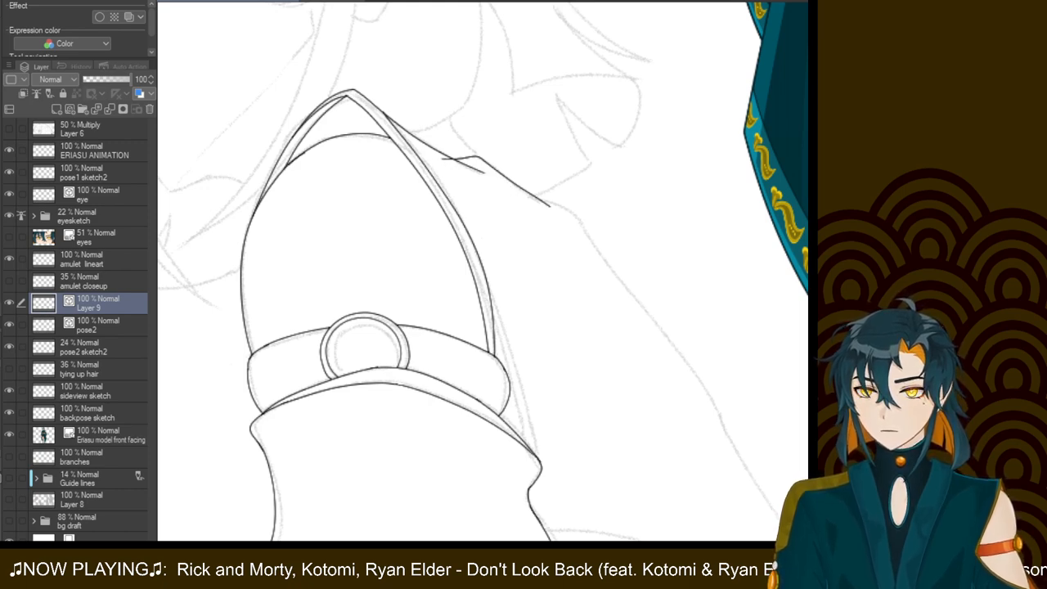
pyautogui.moveTo(439, 162); pyautogui.dragTo(451, 164)
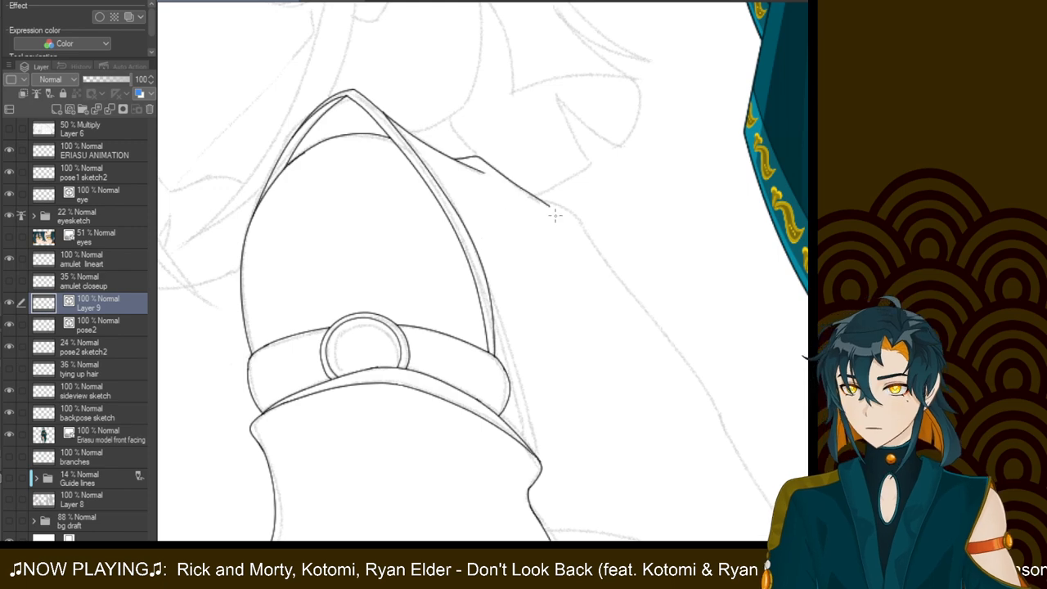
# Extend the fold's line with a short rounded curve over the bump at the chest
pyautogui.moveTo(536, 200)
pyautogui.mouseDown()
pyautogui.moveTo(475, 156)
pyautogui.moveTo(377, 143)
pyautogui.moveTo(386, 127)
pyautogui.moveTo(442, 139)
pyautogui.mouseUp()
pyautogui.hotkey('ctrl', 'z')
pyautogui.moveTo(377, 117); pyautogui.dragTo(433, 133)
pyautogui.hotkey('ctrl', 'z')
pyautogui.moveTo(360, 109)
pyautogui.mouseDown()
pyautogui.moveTo(421, 139)
pyautogui.moveTo(376, 117)
pyautogui.moveTo(433, 159)
pyautogui.mouseUp()
pyautogui.hotkey('ctrl', 'z')
pyautogui.hotkey('ctrl', 'z')
pyautogui.hotkey('ctrl', 'z')
pyautogui.moveTo(366, 115); pyautogui.dragTo(433, 159)
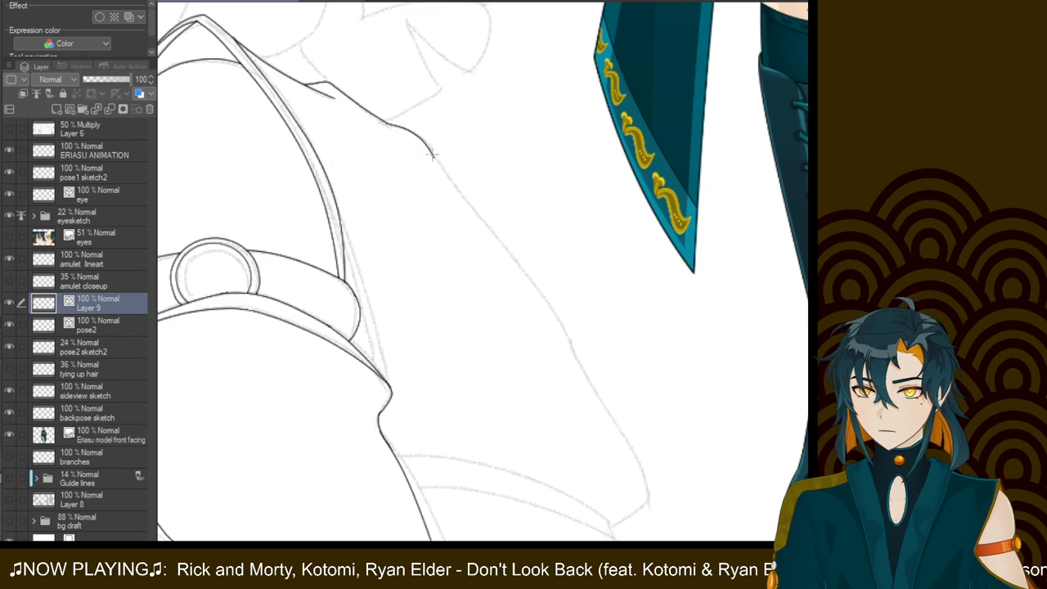
pyautogui.moveTo(432, 144); pyautogui.dragTo(532, 319)
pyautogui.hotkey('ctrl', 'z')
pyautogui.moveTo(425, 148); pyautogui.dragTo(607, 376)
pyautogui.hotkey('ctrl', 'z')
pyautogui.moveTo(433, 145); pyautogui.dragTo(620, 398)
pyautogui.hotkey('ctrl', 'z')
pyautogui.moveTo(427, 143); pyautogui.dragTo(625, 432)
pyautogui.hotkey('ctrl', 'z')
pyautogui.moveTo(427, 144); pyautogui.dragTo(609, 417)
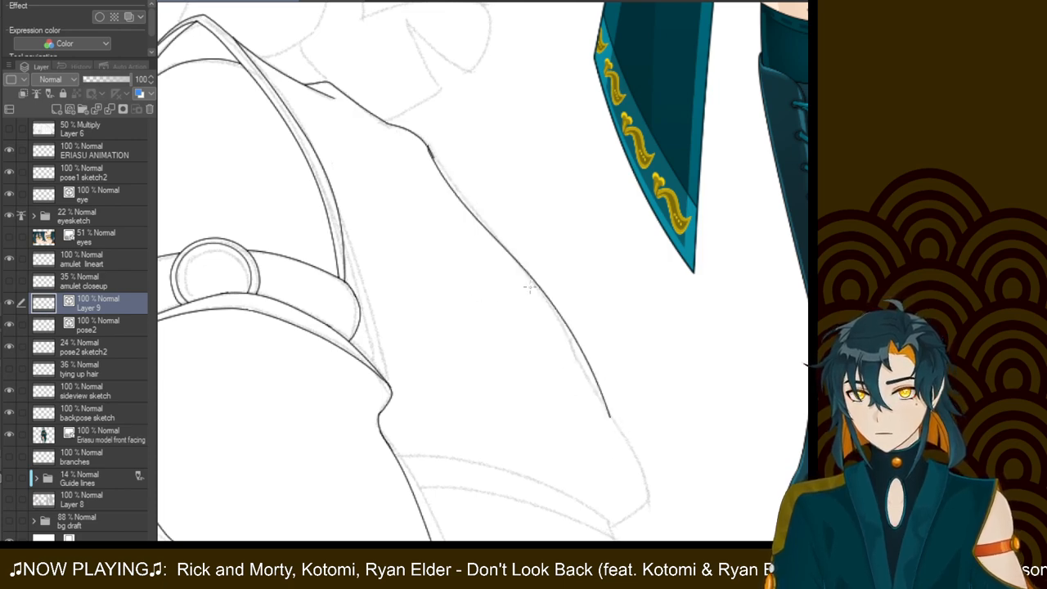
pyautogui.hotkey('ctrl', 'z')
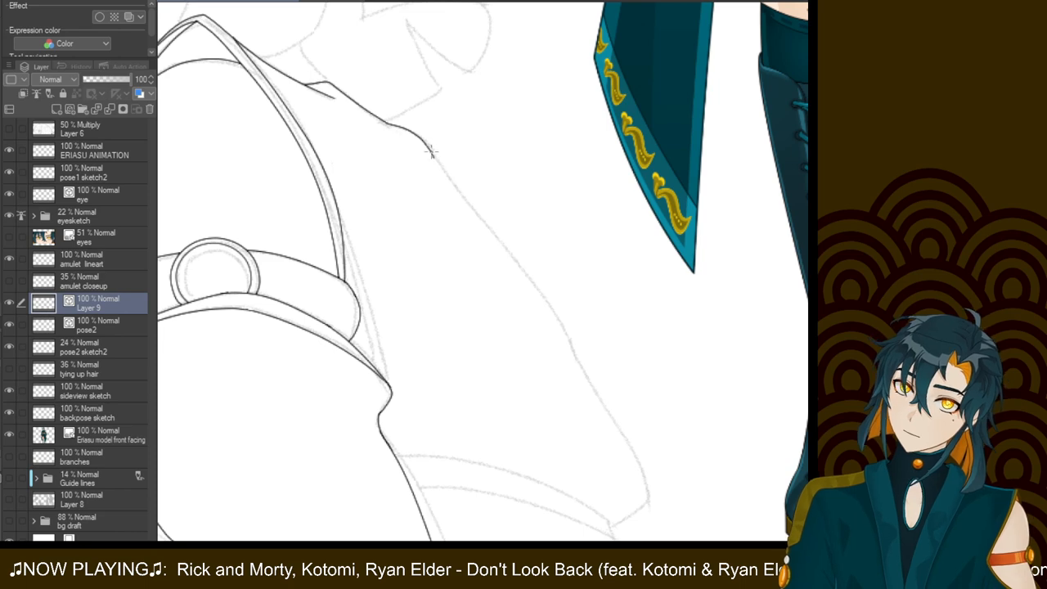
pyautogui.moveTo(428, 147); pyautogui.dragTo(625, 381)
pyautogui.hotkey('ctrl', 'z')
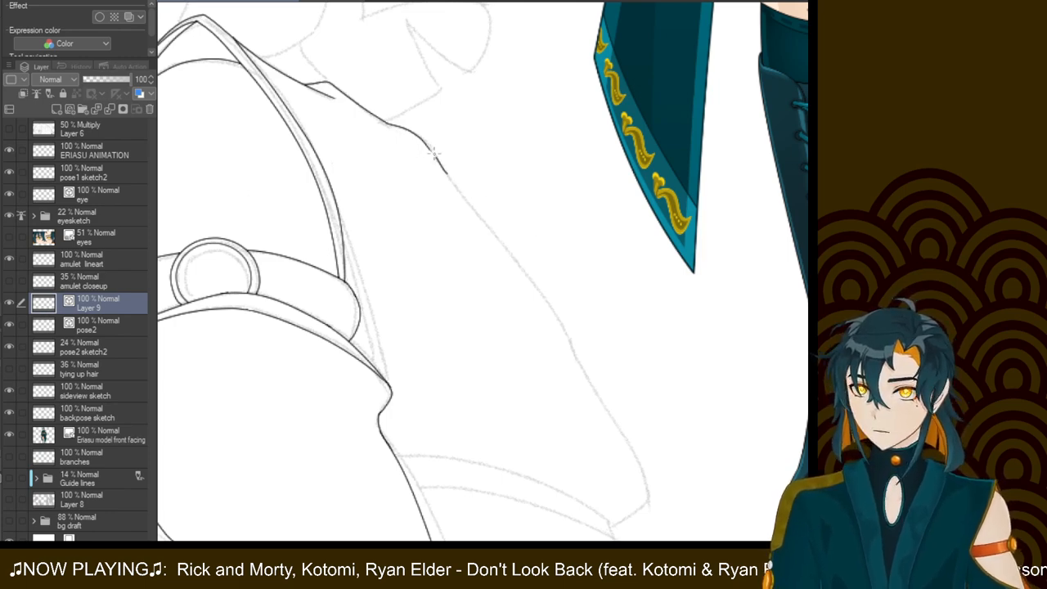
pyautogui.moveTo(425, 143)
pyautogui.mouseDown()
pyautogui.moveTo(450, 189)
pyautogui.moveTo(603, 360)
pyautogui.mouseUp()
pyautogui.hotkey('ctrl', 'z')
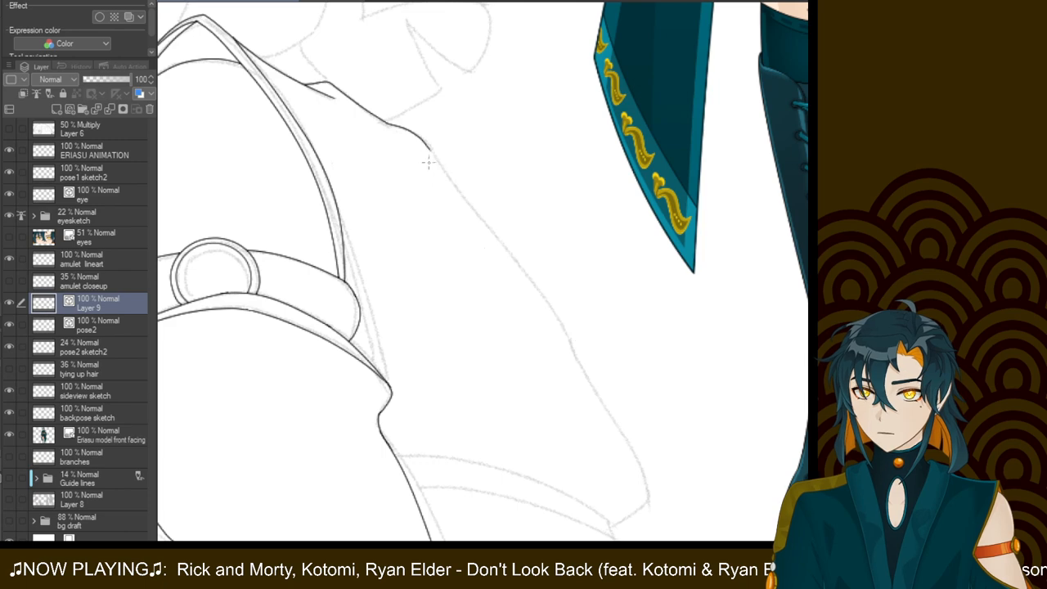
pyautogui.moveTo(426, 144); pyautogui.dragTo(572, 347)
pyautogui.hotkey('ctrl', 'z')
pyautogui.moveTo(426, 144); pyautogui.dragTo(577, 317)
pyautogui.hotkey('ctrl', 'z')
pyautogui.moveTo(426, 144); pyautogui.dragTo(573, 399)
pyautogui.hotkey('ctrl', 'z')
pyautogui.hotkey('ctrl', '-')
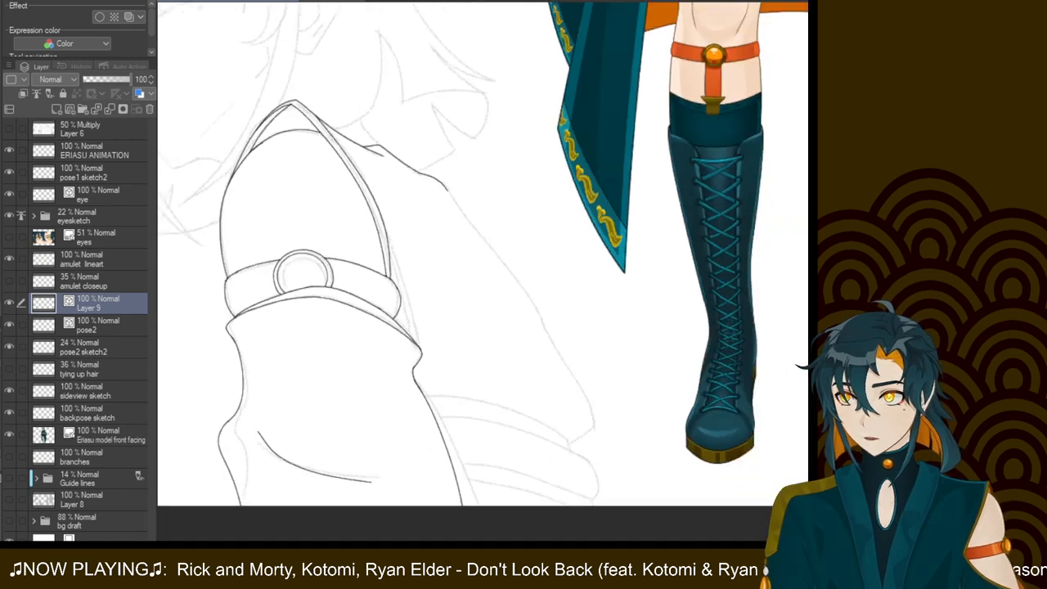
pyautogui.moveTo(449, 206); pyautogui.dragTo(577, 366)
pyautogui.hotkey('ctrl', 'z')
pyautogui.moveTo(458, 199); pyautogui.dragTo(535, 368)
pyautogui.hotkey('ctrl', 'z')
pyautogui.hotkey('ctrl', '+')
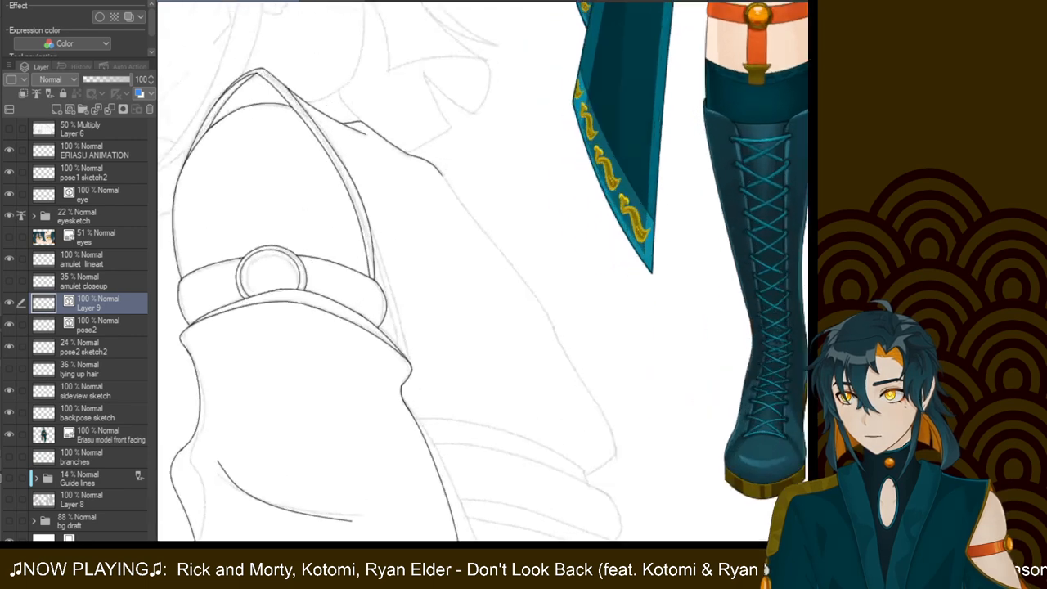
# Rotate the canvas to ink the long front contour from the chest bump down towards the sketched lower corner, and reset the rotation
pyautogui.moveTo(799, 369); pyautogui.dragTo(694, 526)
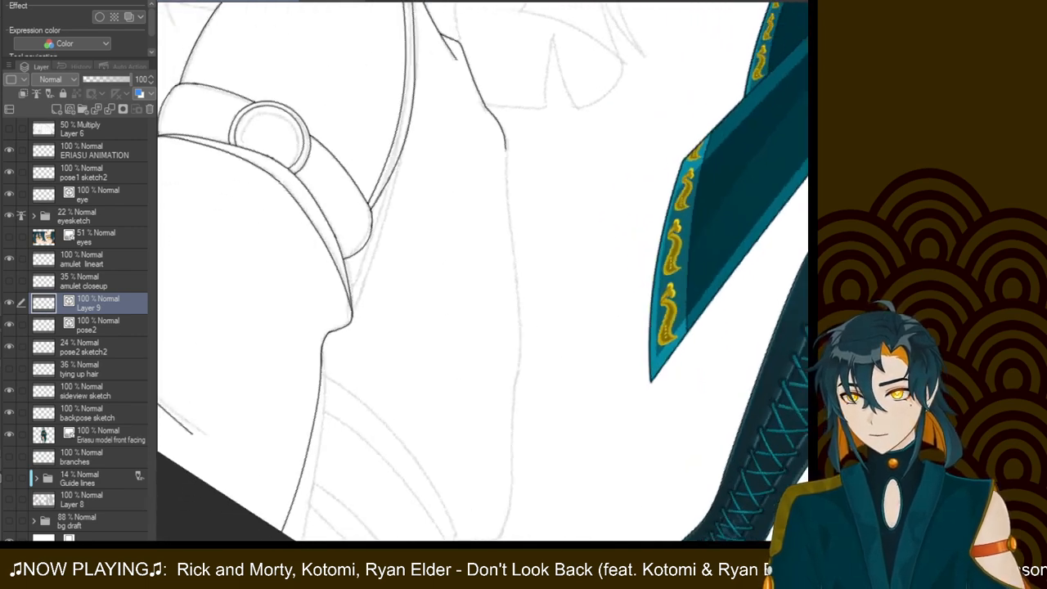
pyautogui.moveTo(507, 426); pyautogui.dragTo(498, 374)
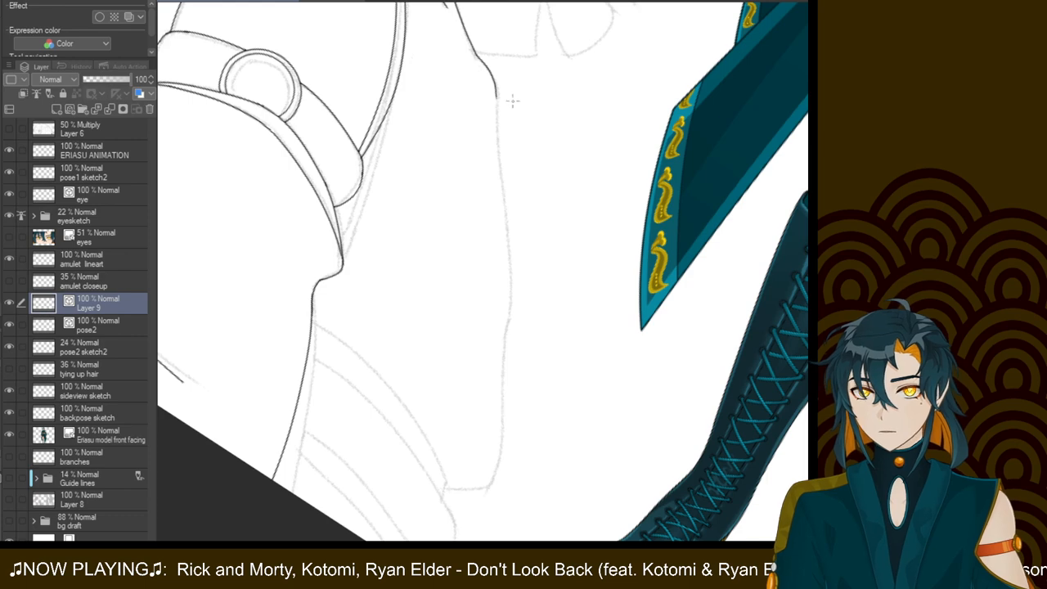
pyautogui.moveTo(494, 87); pyautogui.dragTo(489, 403)
pyautogui.hotkey('ctrl', 'z')
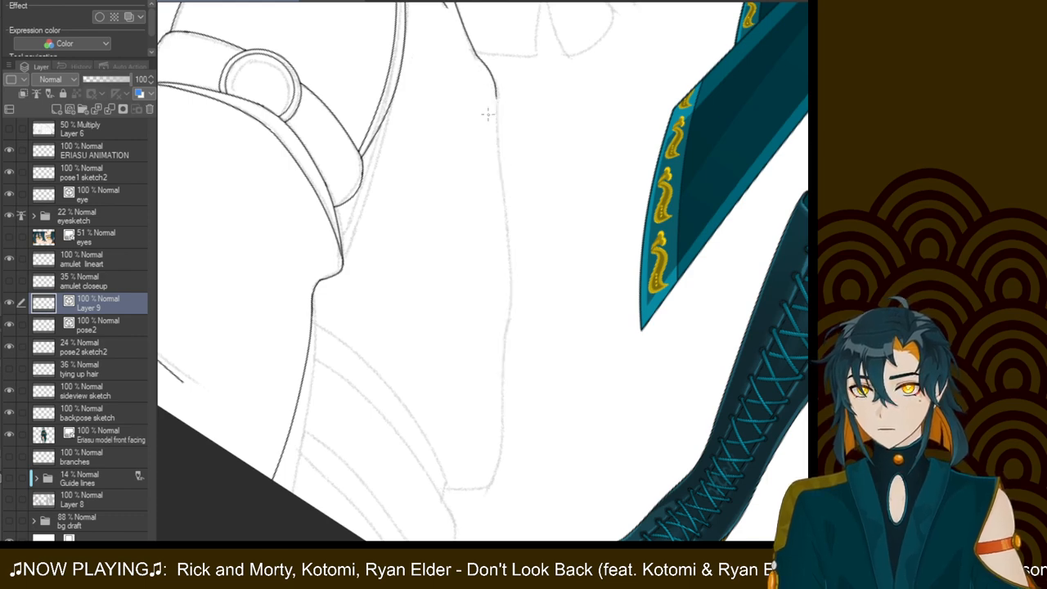
pyautogui.moveTo(494, 95); pyautogui.dragTo(501, 455)
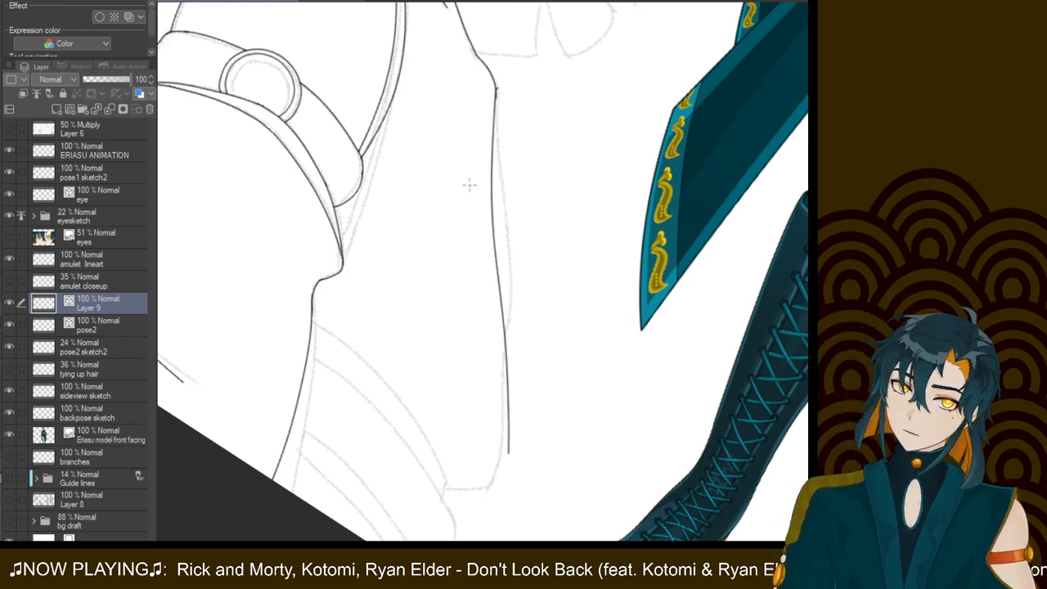
pyautogui.hotkey('ctrl', 'z')
pyautogui.moveTo(496, 90); pyautogui.dragTo(500, 392)
pyautogui.hotkey('ctrl', 'z')
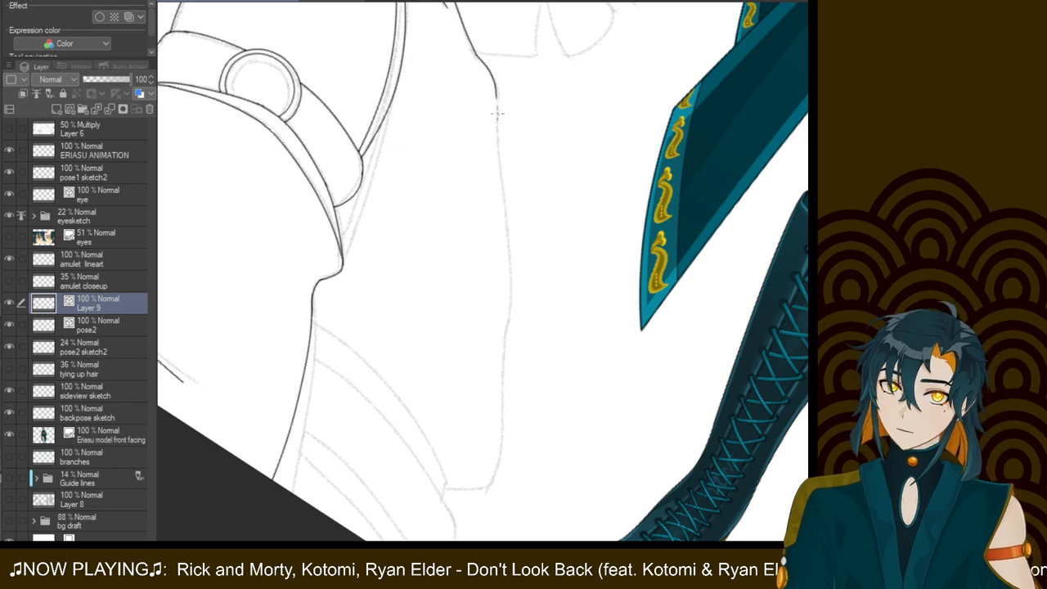
pyautogui.moveTo(495, 91); pyautogui.dragTo(500, 395)
pyautogui.hotkey('ctrl', 'z')
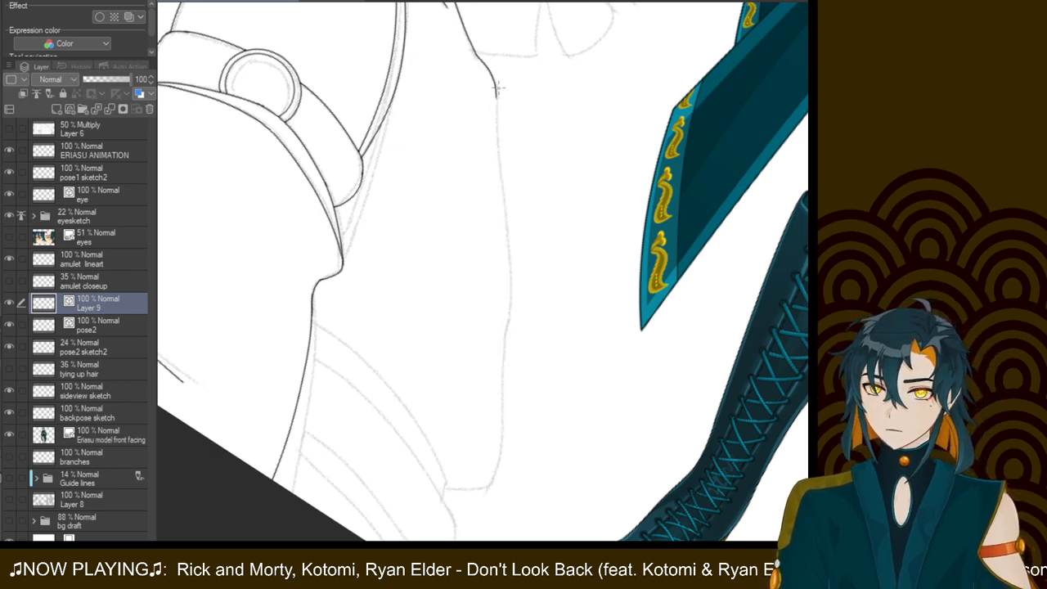
pyautogui.moveTo(494, 92); pyautogui.dragTo(491, 409)
pyautogui.hotkey('ctrl', 'z')
pyautogui.moveTo(495, 92); pyautogui.dragTo(495, 393)
pyautogui.hotkey('ctrl', 'z')
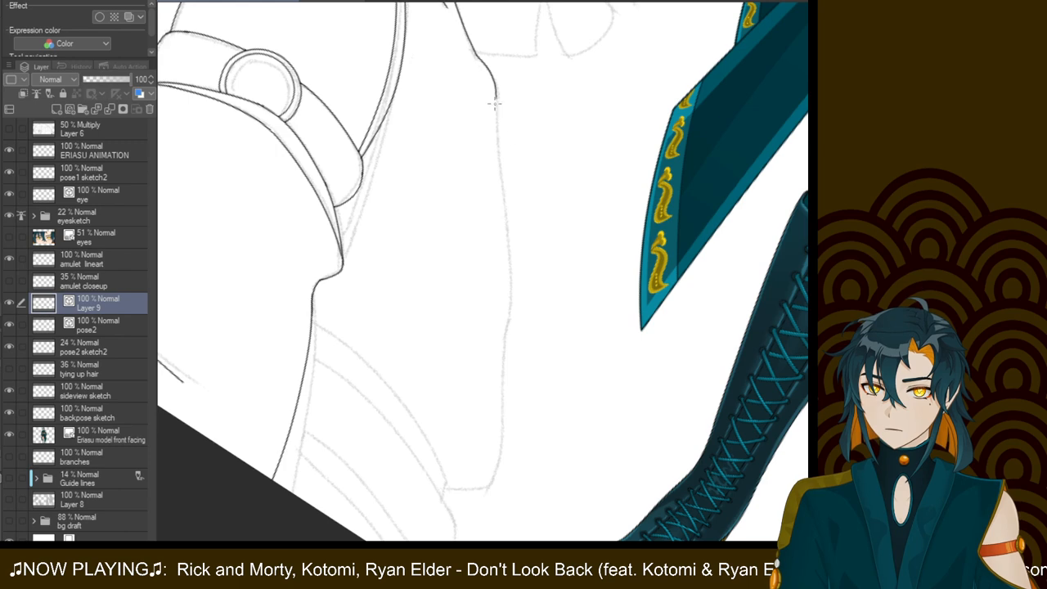
pyautogui.moveTo(495, 91); pyautogui.dragTo(505, 429)
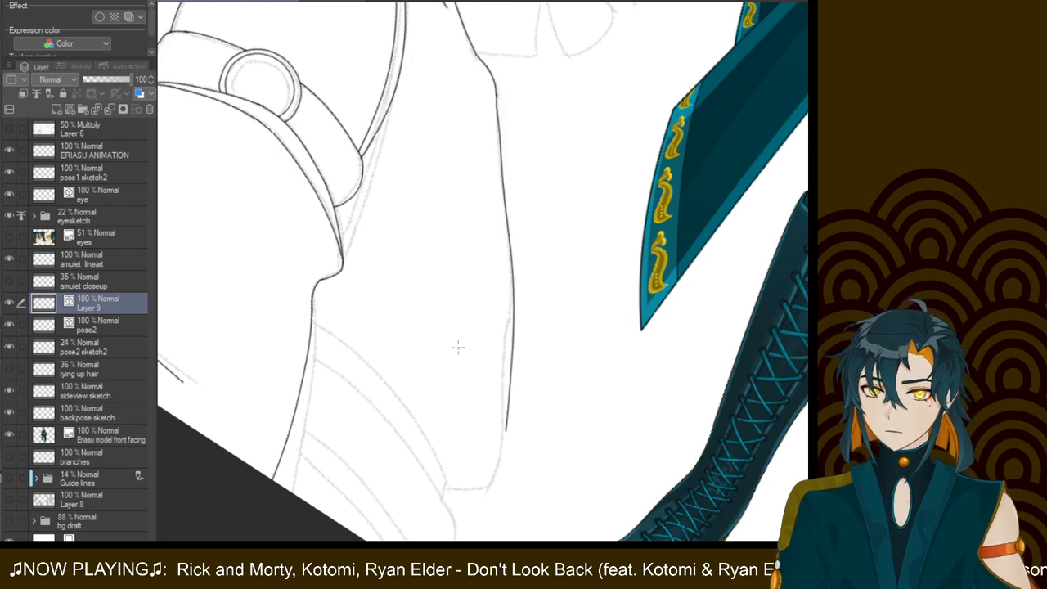
pyautogui.hotkey('ctrl', 'z')
pyautogui.moveTo(495, 93); pyautogui.dragTo(487, 455)
pyautogui.hotkey('ctrl', 'z')
pyautogui.moveTo(494, 91); pyautogui.dragTo(491, 434)
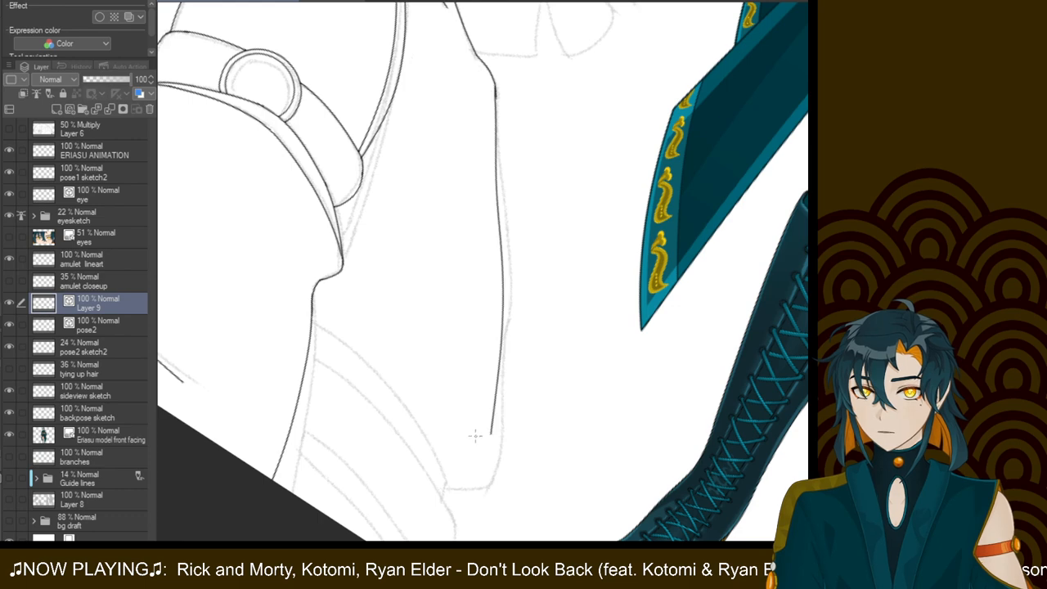
pyautogui.hotkey('ctrl', 'z')
pyautogui.moveTo(496, 91); pyautogui.dragTo(510, 424)
pyautogui.hotkey('ctrl', 'z')
pyautogui.moveTo(496, 90); pyautogui.dragTo(505, 370)
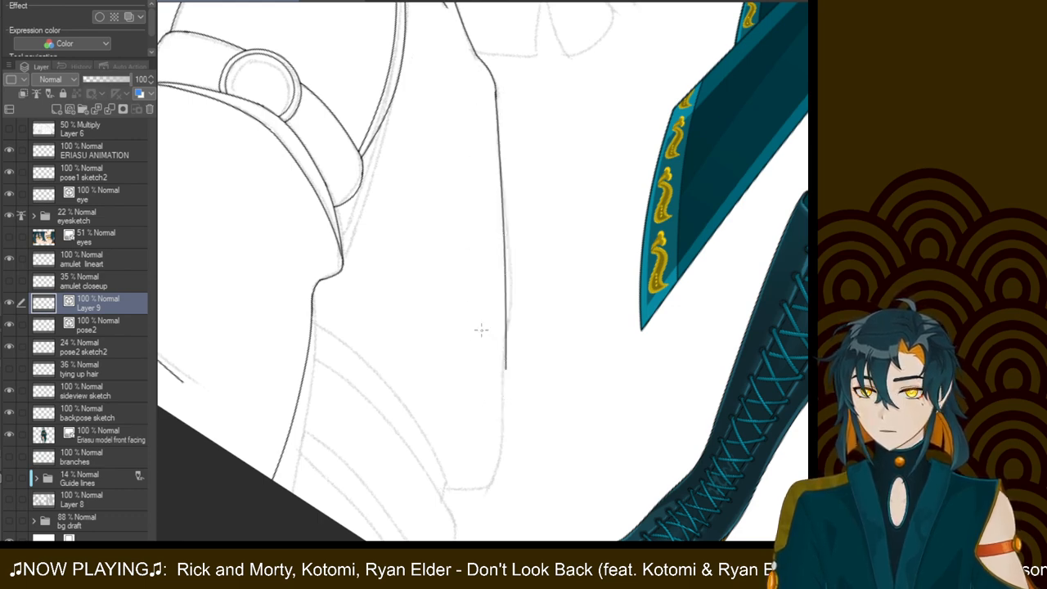
pyautogui.hotkey('ctrl', 'z')
pyautogui.moveTo(496, 92); pyautogui.dragTo(495, 451)
pyautogui.hotkey('ctrl', 'z')
pyautogui.moveTo(496, 90); pyautogui.dragTo(499, 463)
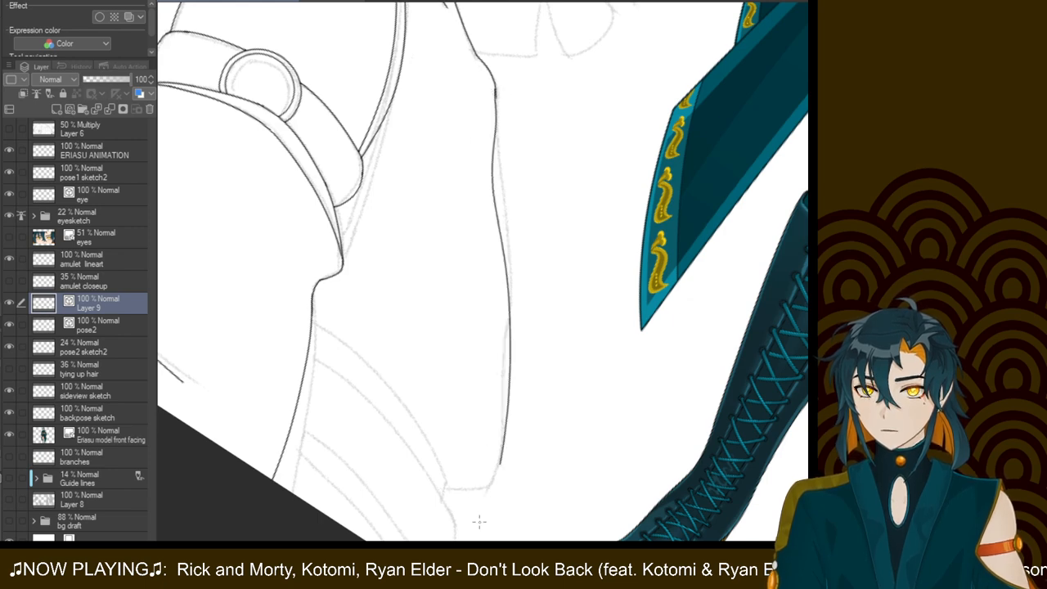
pyautogui.hotkey('ctrl', 'z')
pyautogui.moveTo(495, 91); pyautogui.dragTo(495, 443)
pyautogui.hotkey('ctrl', 'z')
pyautogui.moveTo(495, 93)
pyautogui.mouseDown()
pyautogui.moveTo(505, 383)
pyautogui.moveTo(496, 445)
pyautogui.mouseUp()
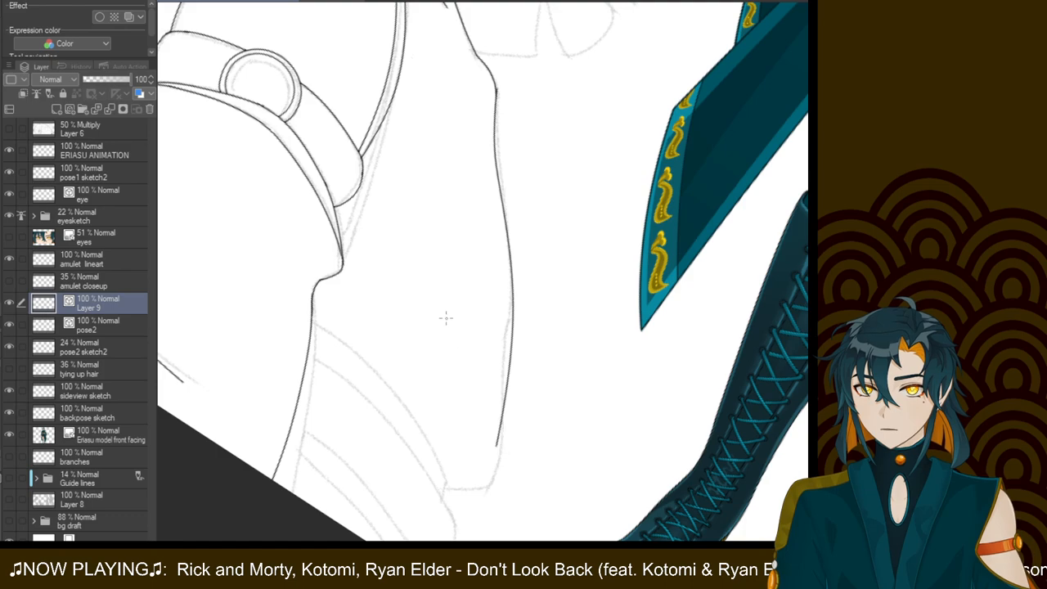
pyautogui.hotkey('ctrl', '@')
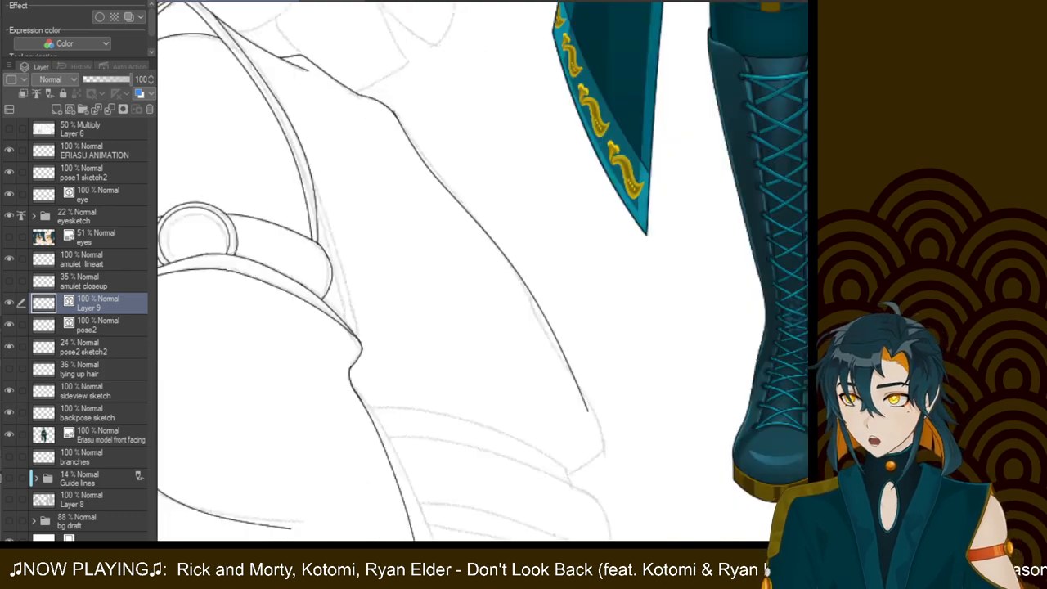
# Examine the new front contour against the sketch at different magnifications
pyautogui.hotkey('ctrl', '-')
pyautogui.hotkey('ctrl', '-')
pyautogui.hotkey('ctrl', '-')
pyautogui.hotkey('ctrl', '-')
pyautogui.hotkey('ctrl', '+')
pyautogui.hotkey('ctrl', '+')
pyautogui.hotkey('ctrl', '+')
pyautogui.hotkey('ctrl', '+')
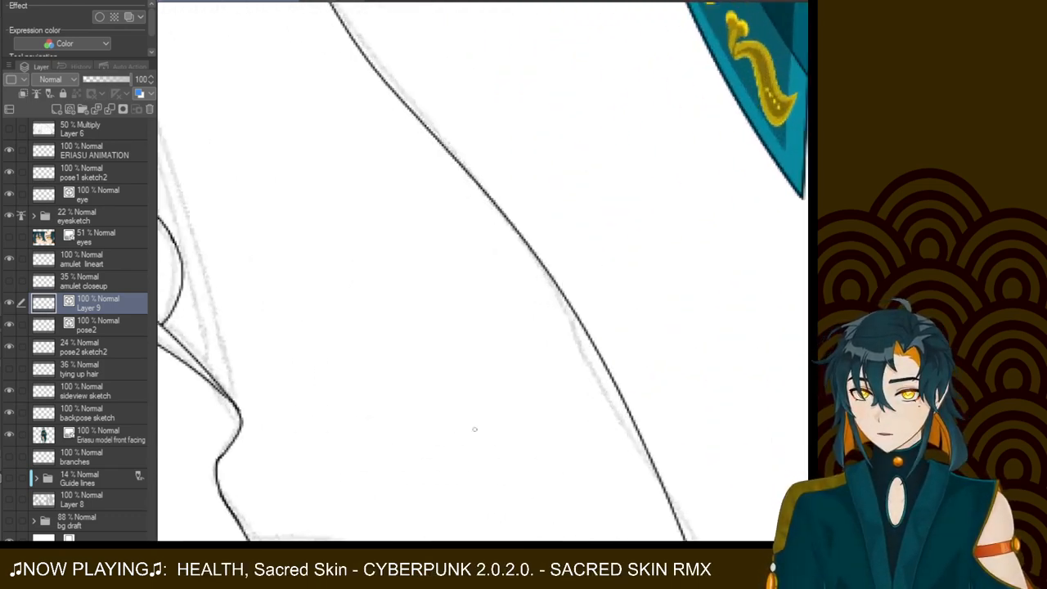
pyautogui.hotkey('ctrl', '-')
pyautogui.hotkey('ctrl', '-')
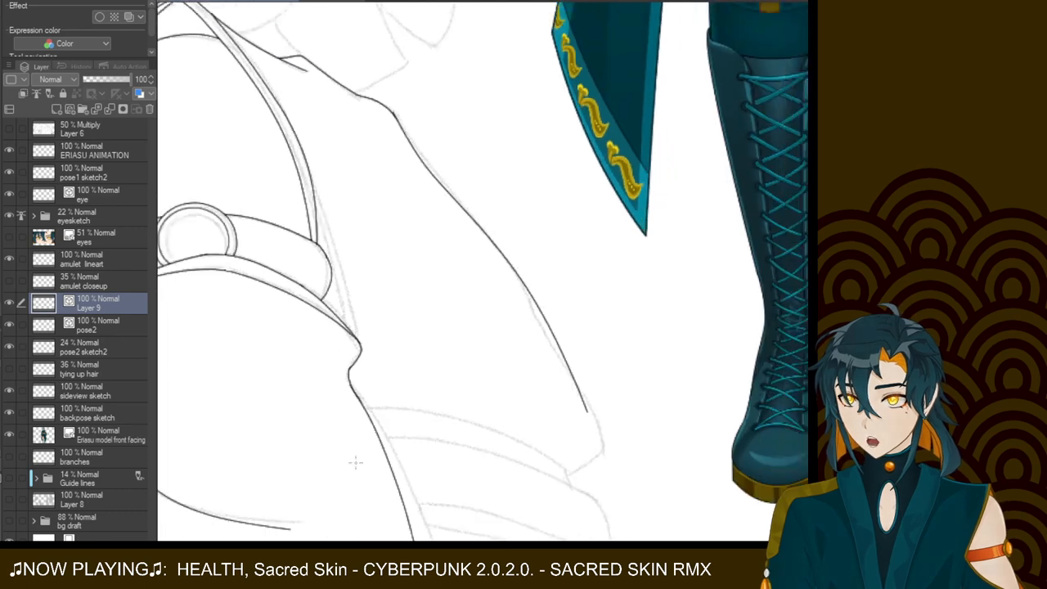
# Ink the rounded corner at the lower end of the front contour, curving it back to the start of the waistband
pyautogui.moveTo(595, 456); pyautogui.dragTo(530, 307)
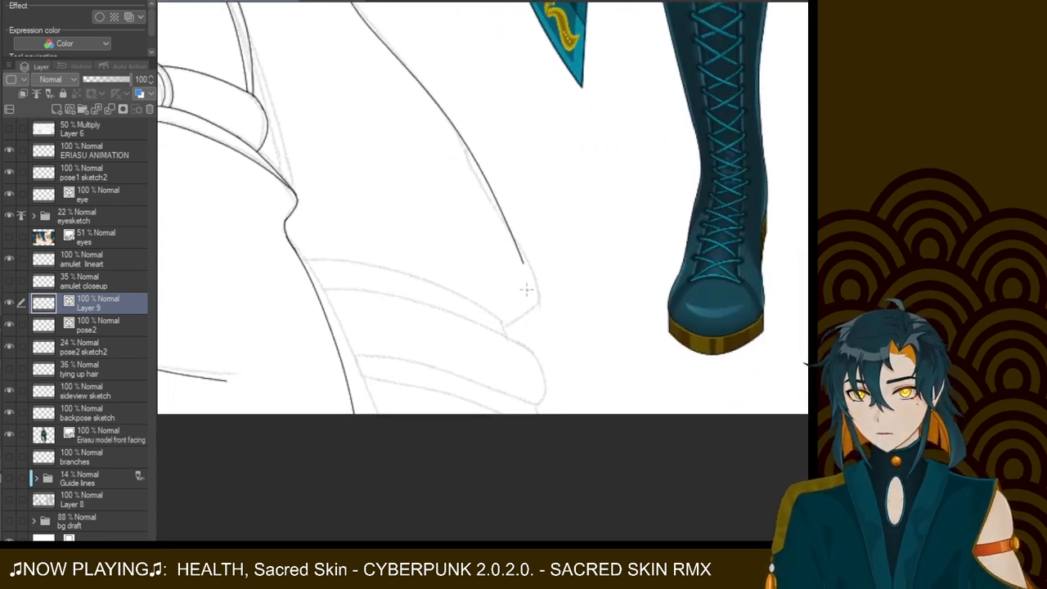
pyautogui.moveTo(523, 263); pyautogui.dragTo(527, 303)
pyautogui.hotkey('ctrl', 'z')
pyautogui.moveTo(522, 259)
pyautogui.mouseDown()
pyautogui.moveTo(523, 310)
pyautogui.moveTo(523, 285)
pyautogui.moveTo(526, 298)
pyautogui.moveTo(491, 332)
pyautogui.mouseUp()
pyautogui.hotkey('ctrl', 'z')
pyautogui.moveTo(530, 300); pyautogui.dragTo(501, 322)
pyautogui.hotkey('ctrl', 'z')
pyautogui.hotkey('ctrl', 'z')
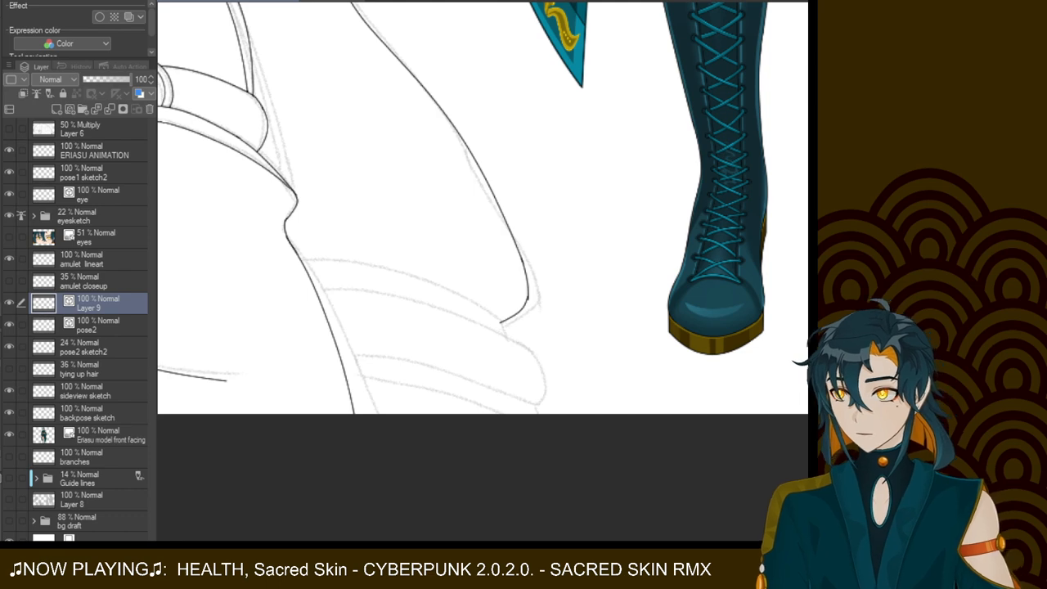
# Ink the waistband's curved upper edge from the corner to the back contour and a straight side line down to the canvas edge
pyautogui.moveTo(508, 324); pyautogui.dragTo(288, 262)
pyautogui.click(288, 262)
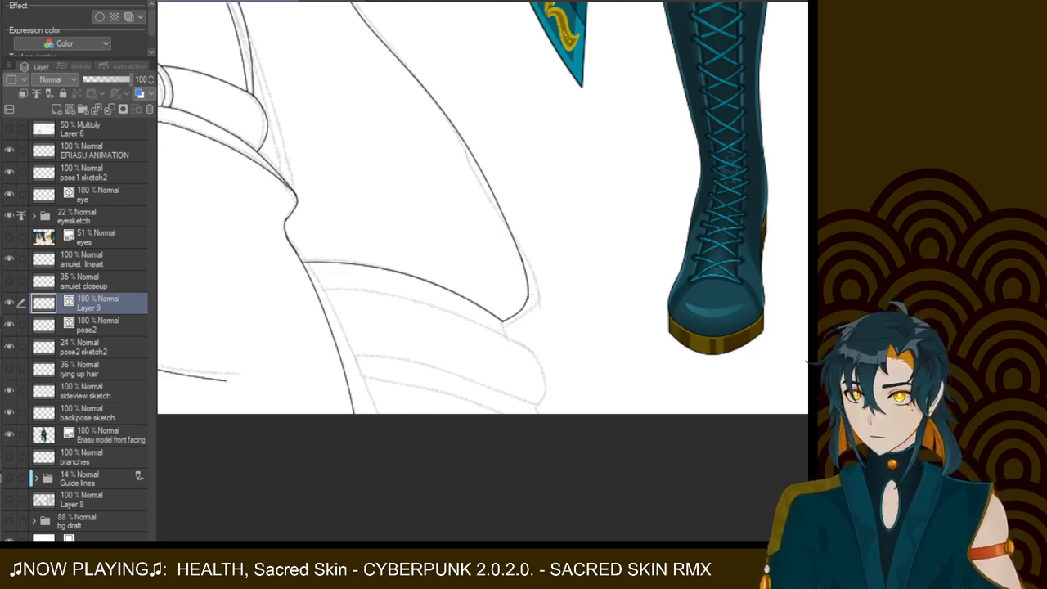
pyautogui.moveTo(502, 321); pyautogui.dragTo(536, 413)
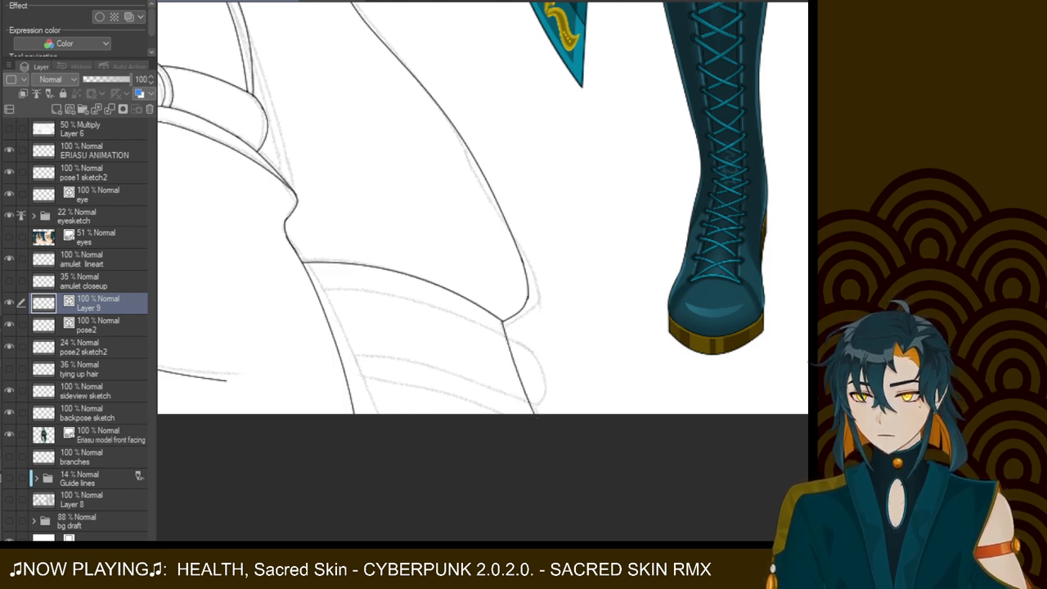
# Ink two more curved band lines across the waist below the upper edge, extending past the contours at both ends
pyautogui.moveTo(533, 353); pyautogui.dragTo(290, 290)
pyautogui.click(386, 268)
pyautogui.moveTo(294, 354); pyautogui.dragTo(555, 413)
pyautogui.click(379, 325)
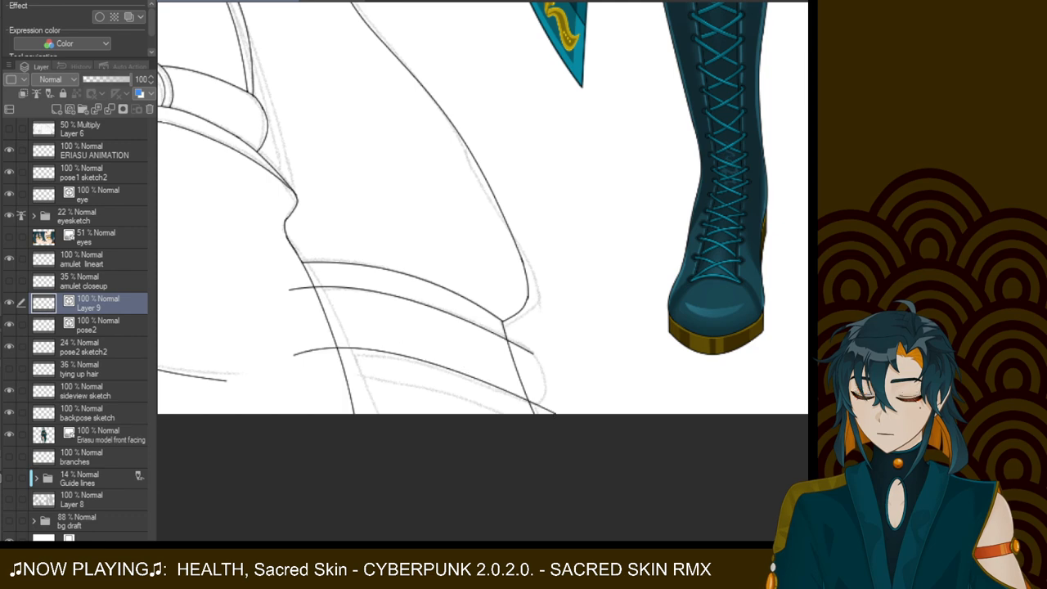
pyautogui.moveTo(517, 342); pyautogui.dragTo(539, 411)
pyautogui.click(546, 366)
pyautogui.hotkey('ctrl', 'z')
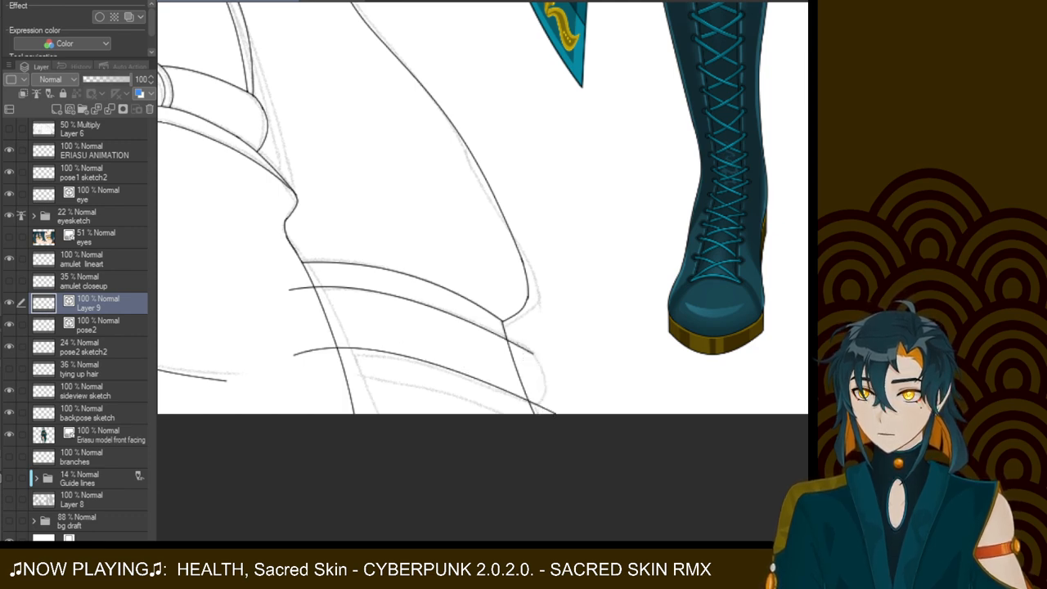
pyautogui.moveTo(499, 336); pyautogui.dragTo(530, 408)
pyautogui.click(539, 365)
pyautogui.hotkey('ctrl', 'z')
pyautogui.moveTo(505, 338); pyautogui.dragTo(530, 401)
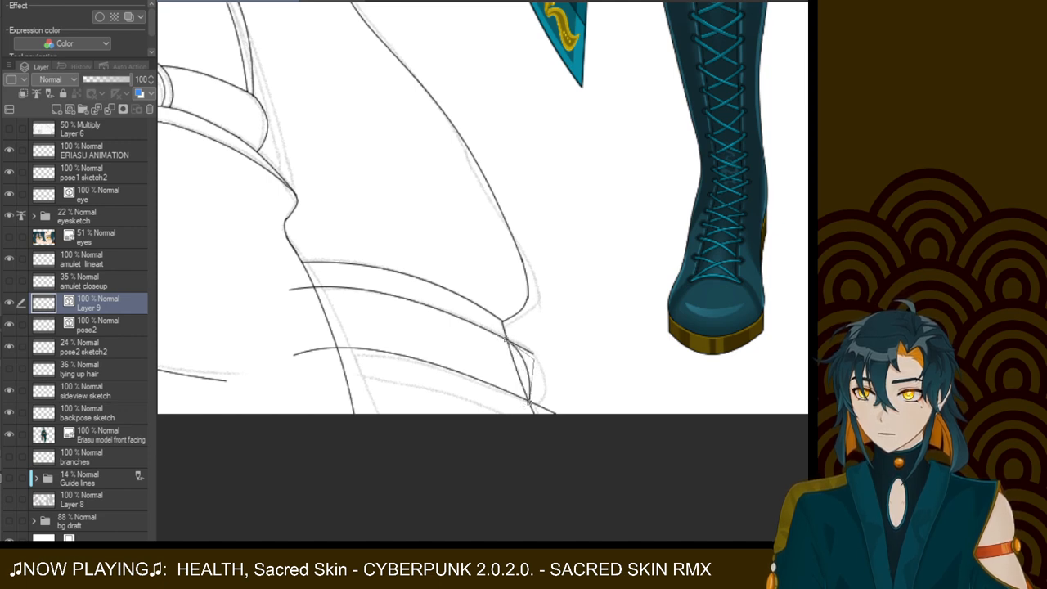
pyautogui.click(541, 367)
pyautogui.moveTo(508, 336); pyautogui.dragTo(529, 402)
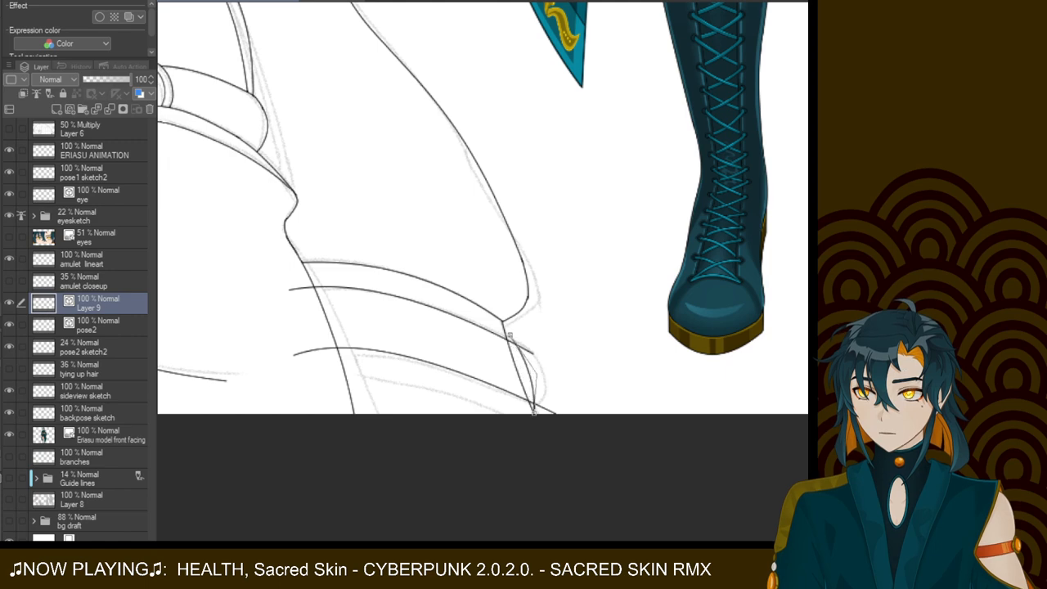
pyautogui.click(537, 360)
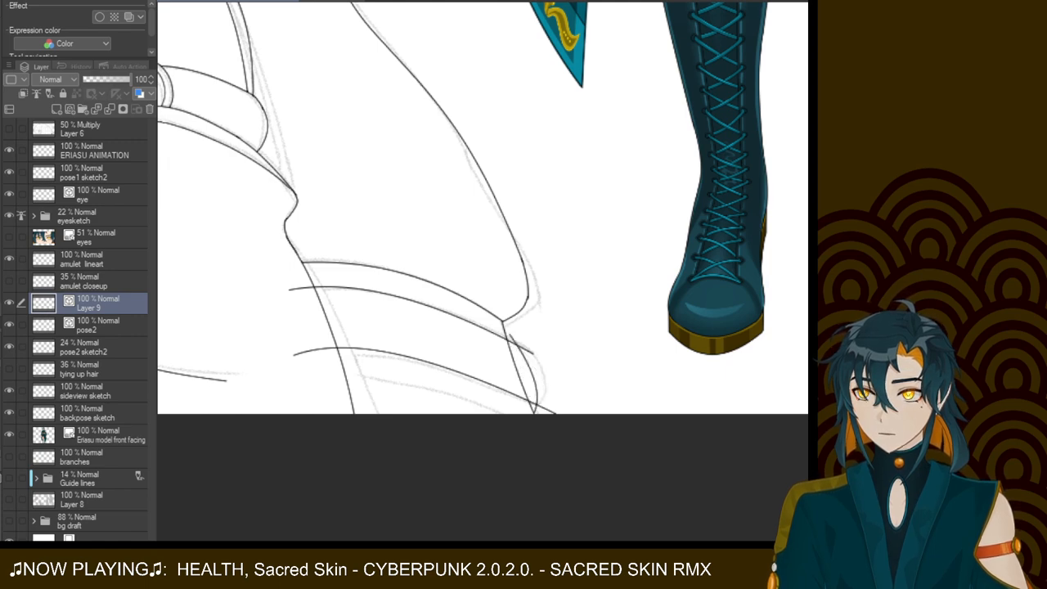
pyautogui.moveTo(524, 354); pyautogui.dragTo(524, 402)
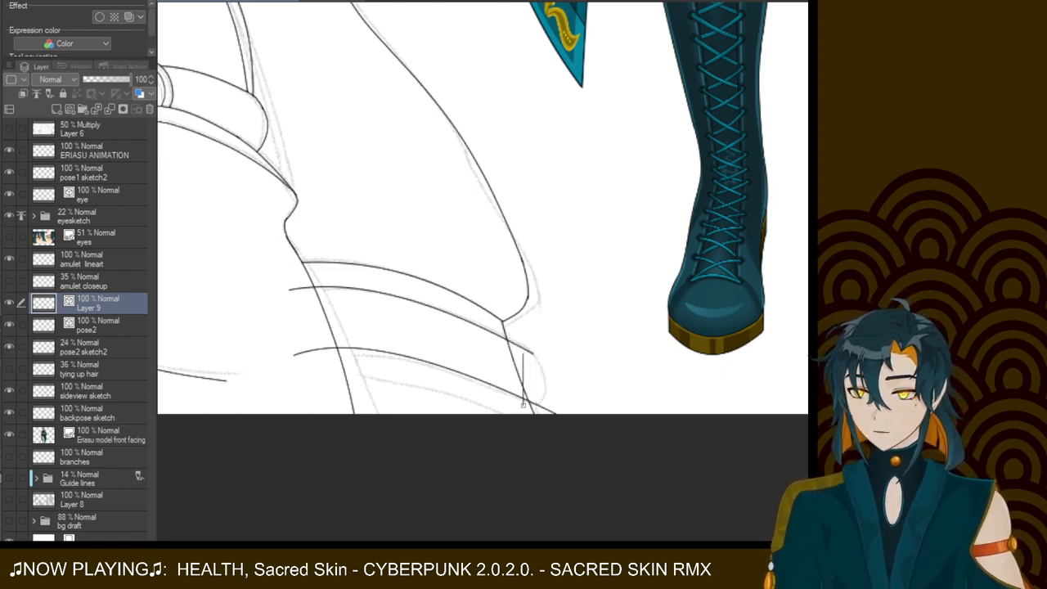
pyautogui.click(523, 404)
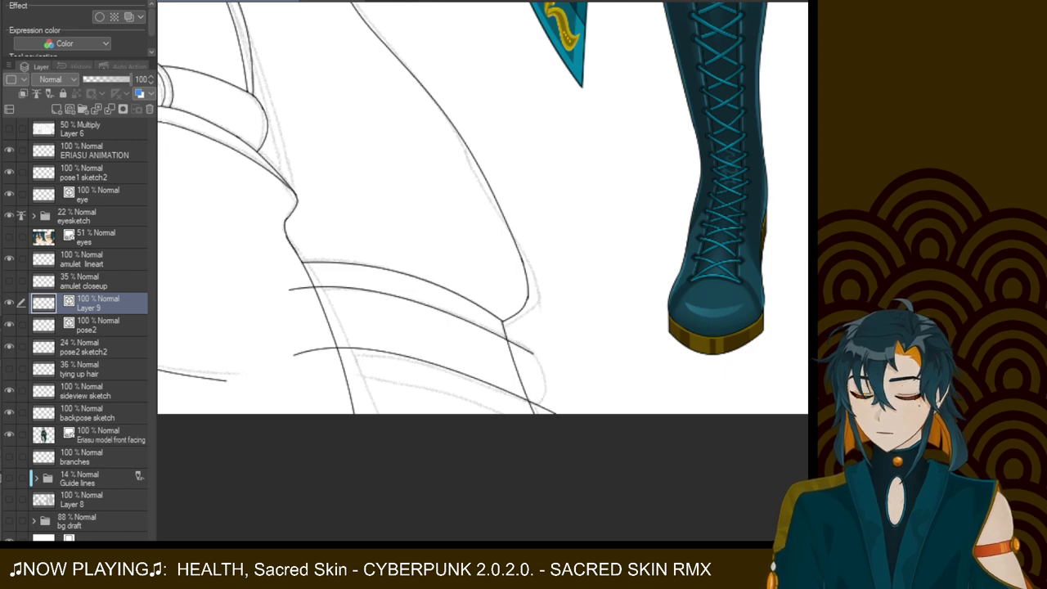
pyautogui.moveTo(507, 341); pyautogui.dragTo(530, 401)
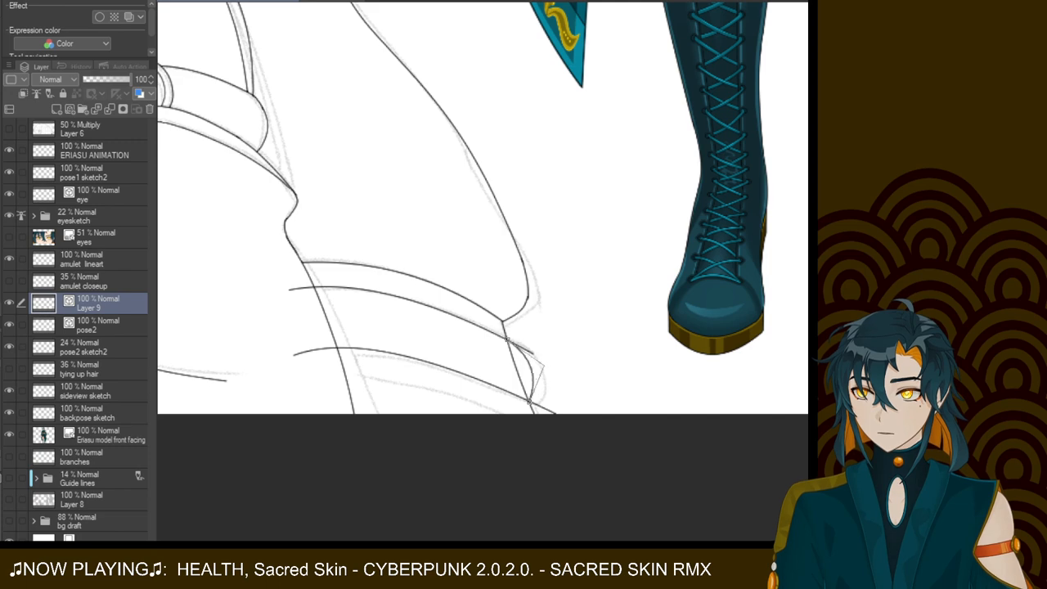
pyautogui.click(533, 378)
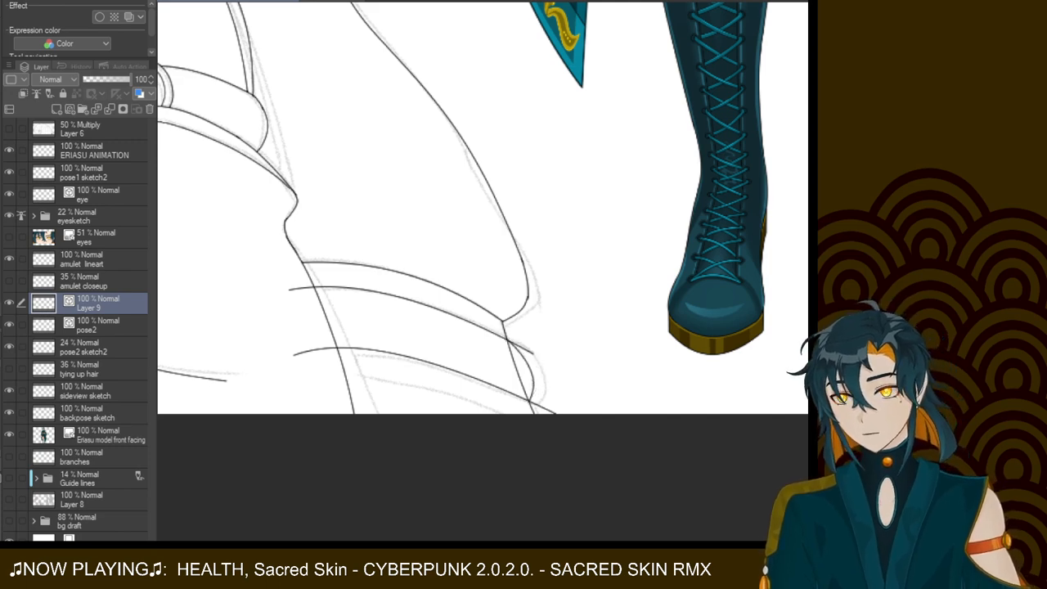
pyautogui.hotkey('ctrl', 'z')
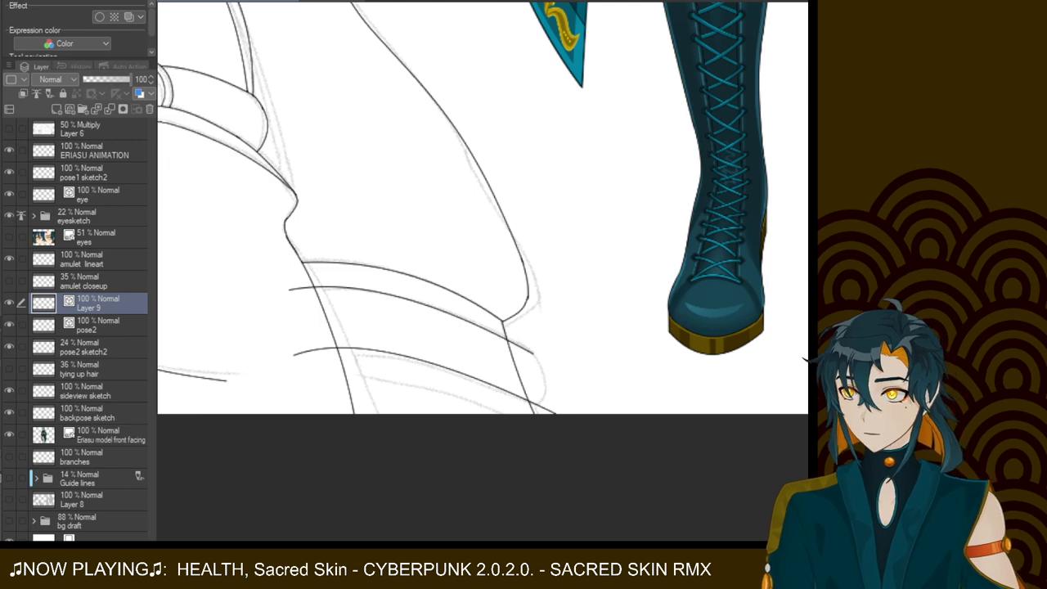
# Erase the ends of both band lines overhanging the back contour and the side line's section between the two bands
pyautogui.click(303, 353)
pyautogui.click(299, 288)
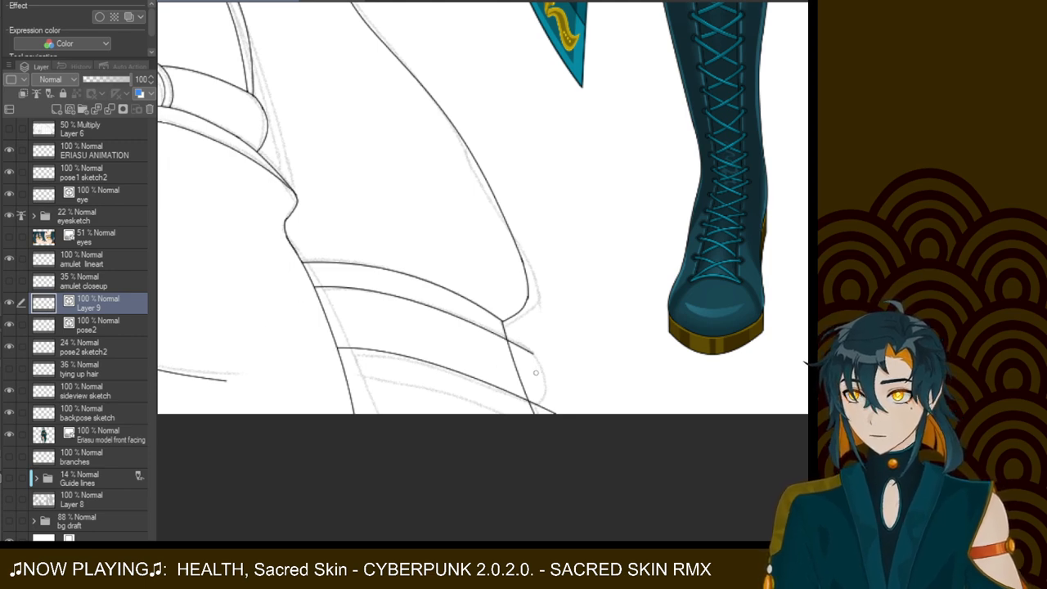
pyautogui.click(517, 375)
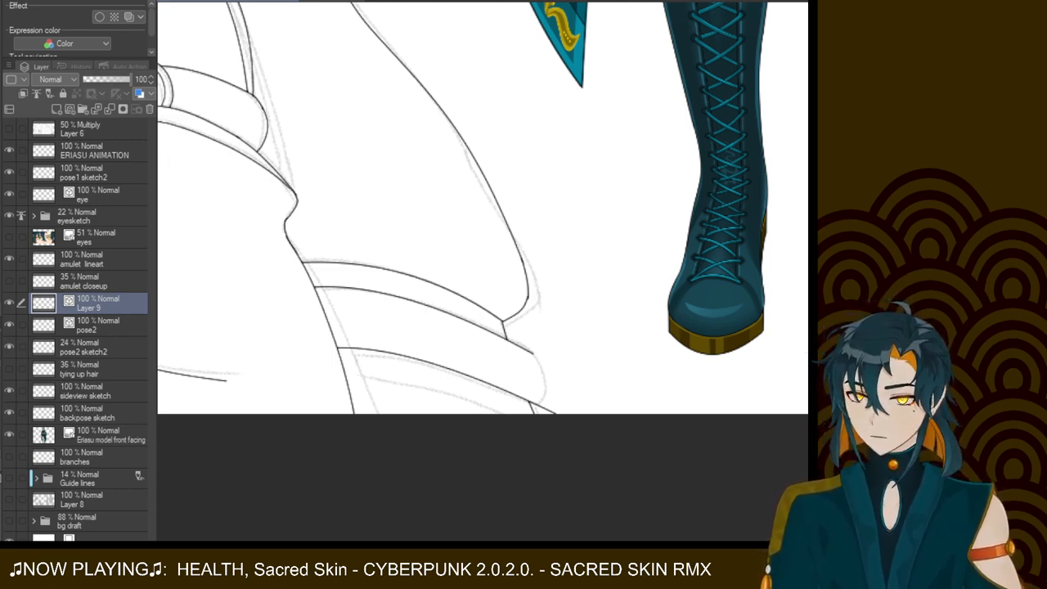
# Ink the lowest curved band line along the canvas edge and erase its end that overhangs the back contour
pyautogui.moveTo(328, 374); pyautogui.dragTo(549, 428)
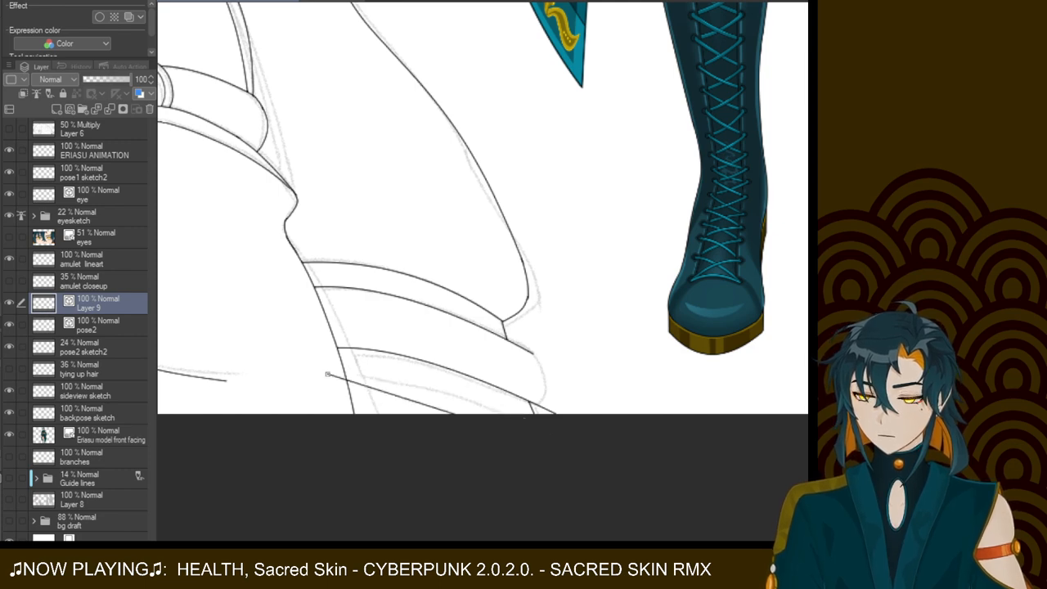
pyautogui.click(421, 377)
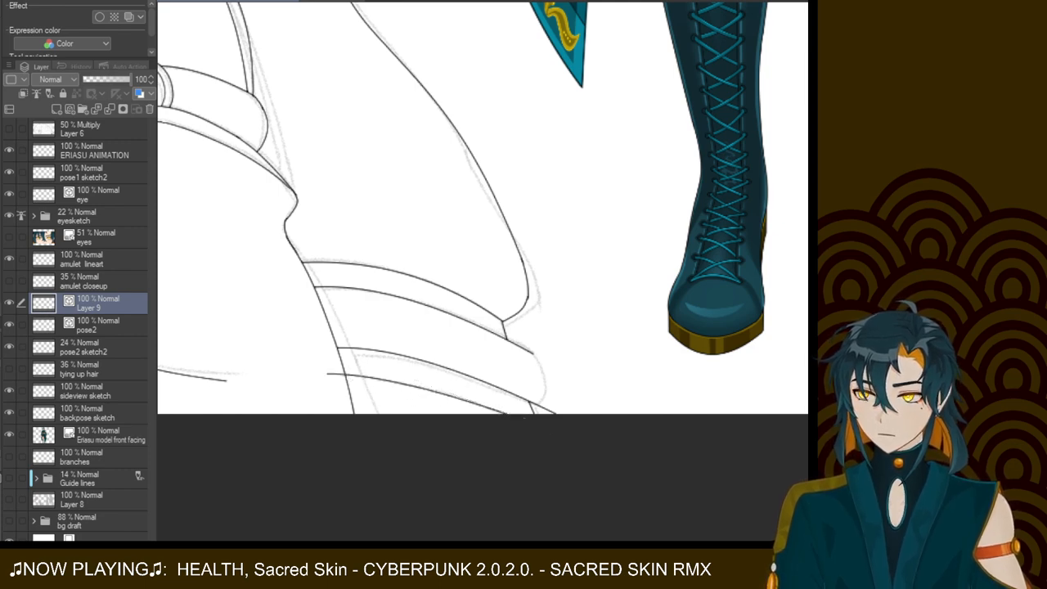
pyautogui.click(328, 377)
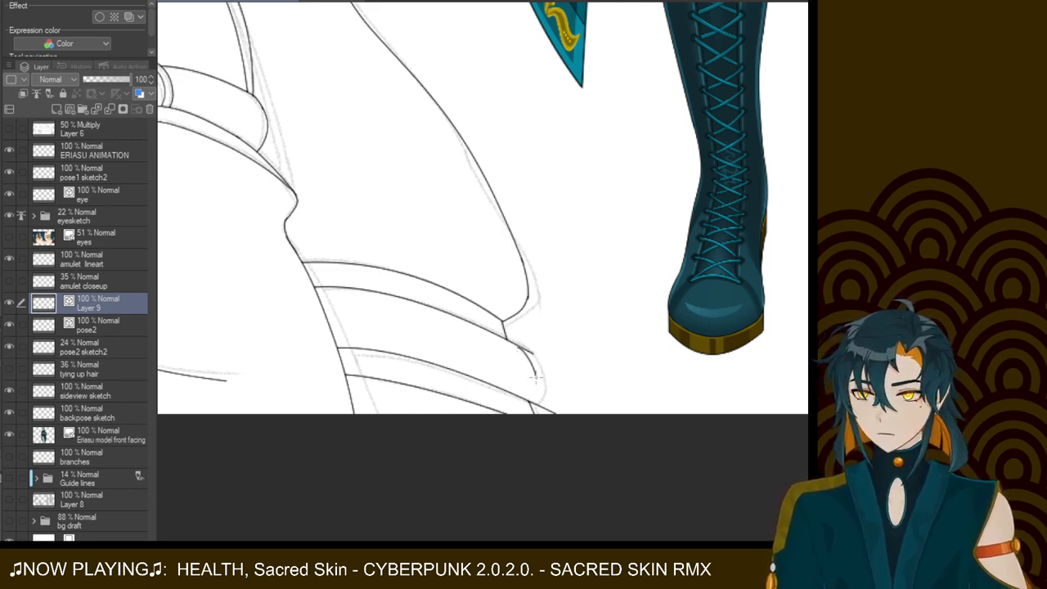
# Try several outer curves for the bulge between the waist bands, undo them, and trim the band lines' overhanging front ends
pyautogui.moveTo(517, 342); pyautogui.dragTo(524, 396)
pyautogui.hotkey('ctrl', 'z')
pyautogui.moveTo(528, 343); pyautogui.dragTo(522, 405)
pyautogui.hotkey('ctrl', 'z')
pyautogui.moveTo(520, 342)
pyautogui.mouseDown()
pyautogui.moveTo(536, 373)
pyautogui.moveTo(520, 405)
pyautogui.mouseUp()
pyautogui.hotkey('ctrl', 'z')
pyautogui.moveTo(507, 338)
pyautogui.mouseDown()
pyautogui.moveTo(524, 357)
pyautogui.moveTo(520, 407)
pyautogui.mouseUp()
pyautogui.hotkey('ctrl', 'z')
pyautogui.moveTo(508, 338); pyautogui.dragTo(525, 405)
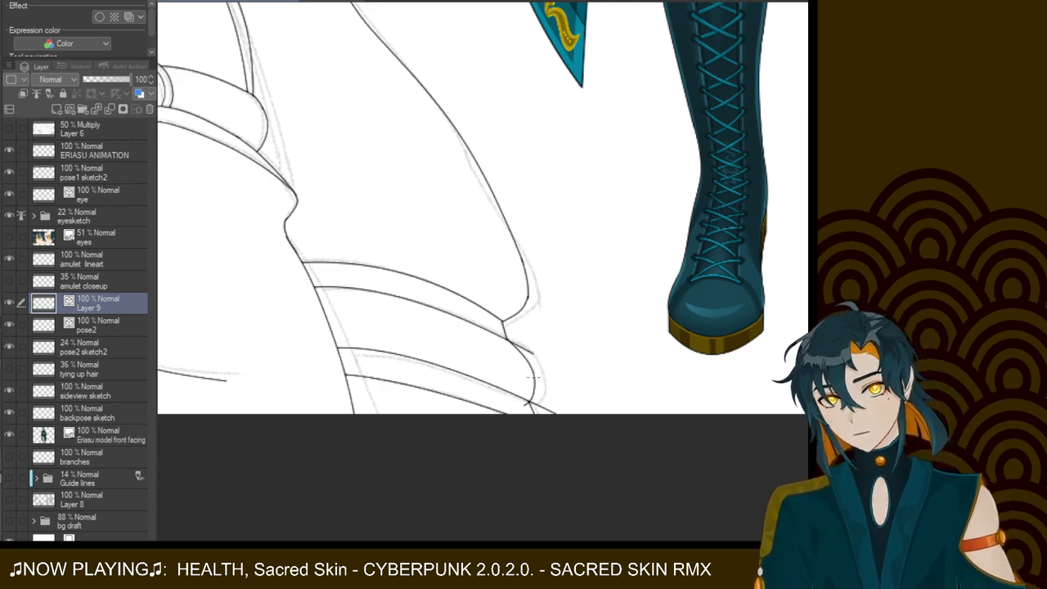
pyautogui.hotkey('ctrl', 'z')
pyautogui.moveTo(522, 352); pyautogui.dragTo(529, 412)
pyautogui.hotkey('ctrl', 'z')
pyautogui.moveTo(524, 356); pyautogui.dragTo(520, 409)
pyautogui.hotkey('ctrl', 'z')
pyautogui.moveTo(532, 354); pyautogui.dragTo(526, 413)
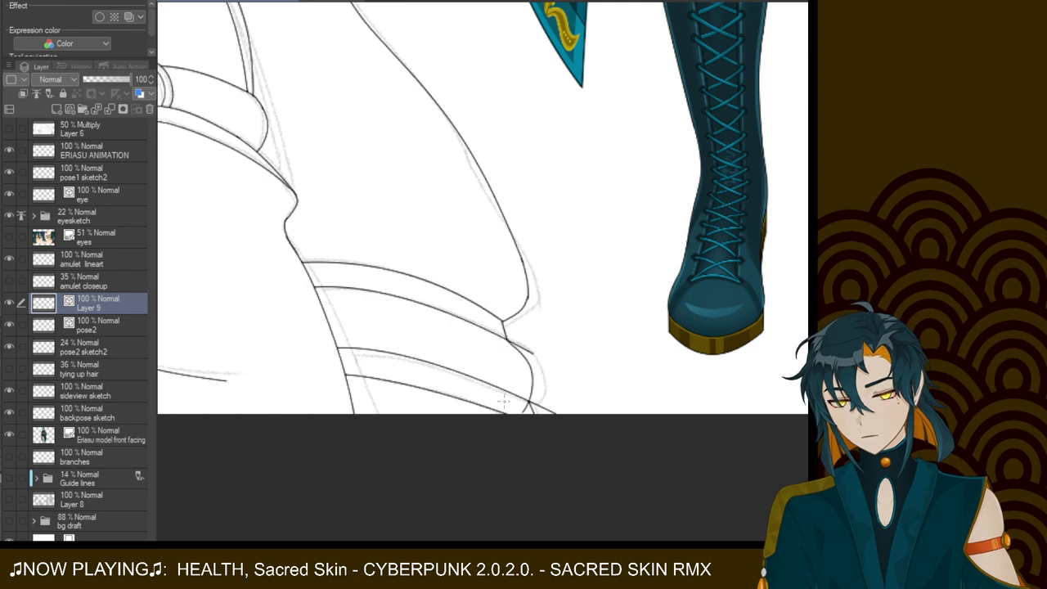
pyautogui.hotkey('ctrl', 'z')
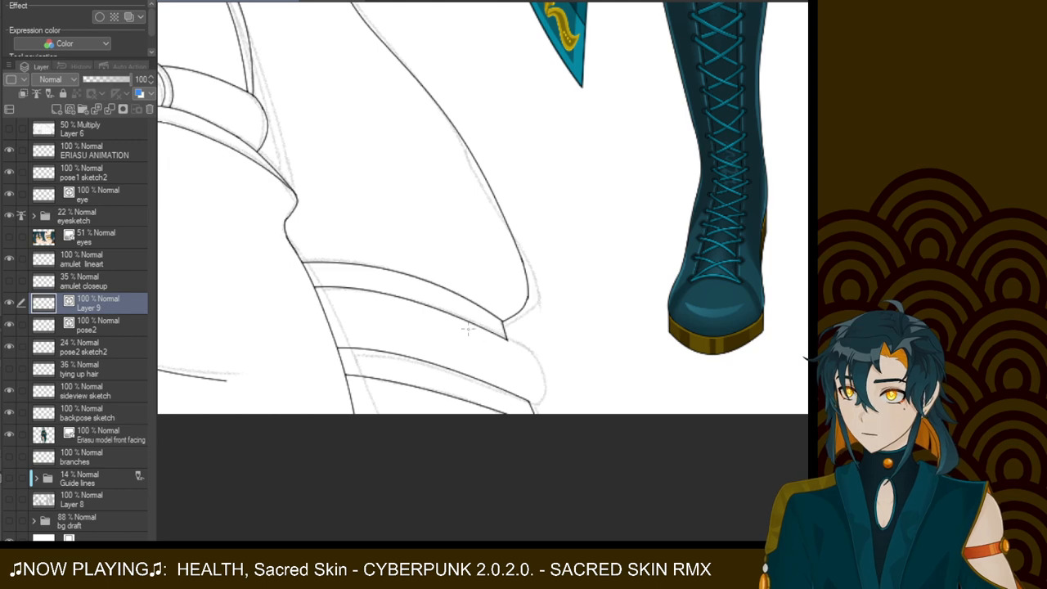
pyautogui.moveTo(507, 344); pyautogui.dragTo(517, 413)
pyautogui.hotkey('ctrl', 'z')
pyautogui.moveTo(506, 333)
pyautogui.mouseDown()
pyautogui.moveTo(529, 366)
pyautogui.moveTo(521, 400)
pyautogui.mouseUp()
pyautogui.hotkey('ctrl', 'z')
pyautogui.moveTo(506, 335); pyautogui.dragTo(517, 407)
pyautogui.hotkey('ctrl', 'z')
pyautogui.moveTo(527, 356); pyautogui.dragTo(511, 401)
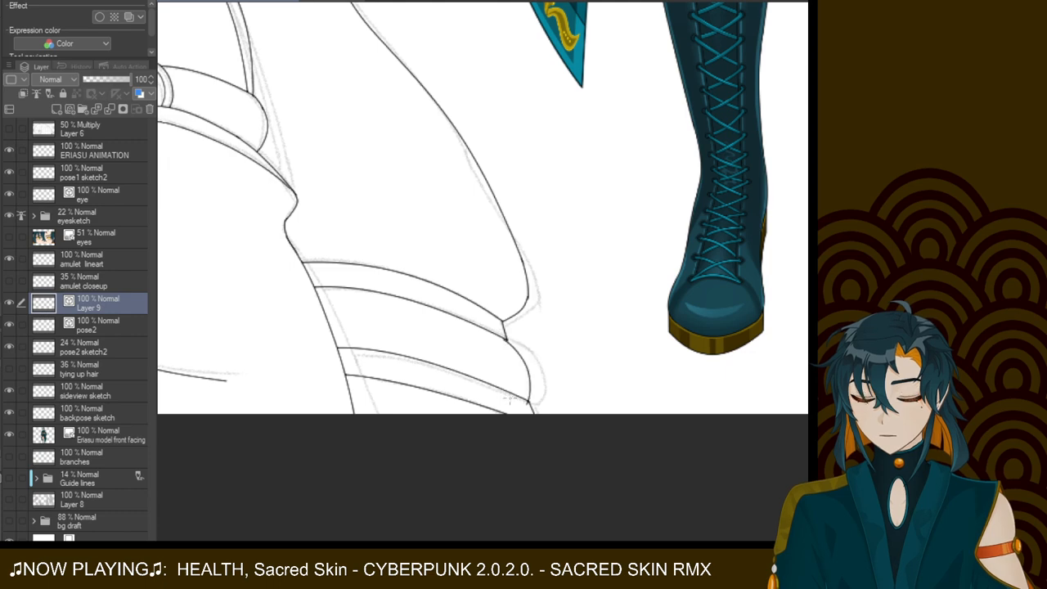
pyautogui.hotkey('ctrl', 'z')
pyautogui.moveTo(506, 334)
pyautogui.mouseDown()
pyautogui.moveTo(509, 387)
pyautogui.moveTo(508, 340)
pyautogui.moveTo(532, 405)
pyautogui.mouseUp()
pyautogui.hotkey('ctrl', 'z')
pyautogui.hotkey('ctrl', 'z')
pyautogui.moveTo(504, 335); pyautogui.dragTo(524, 409)
pyautogui.hotkey('ctrl', 'z')
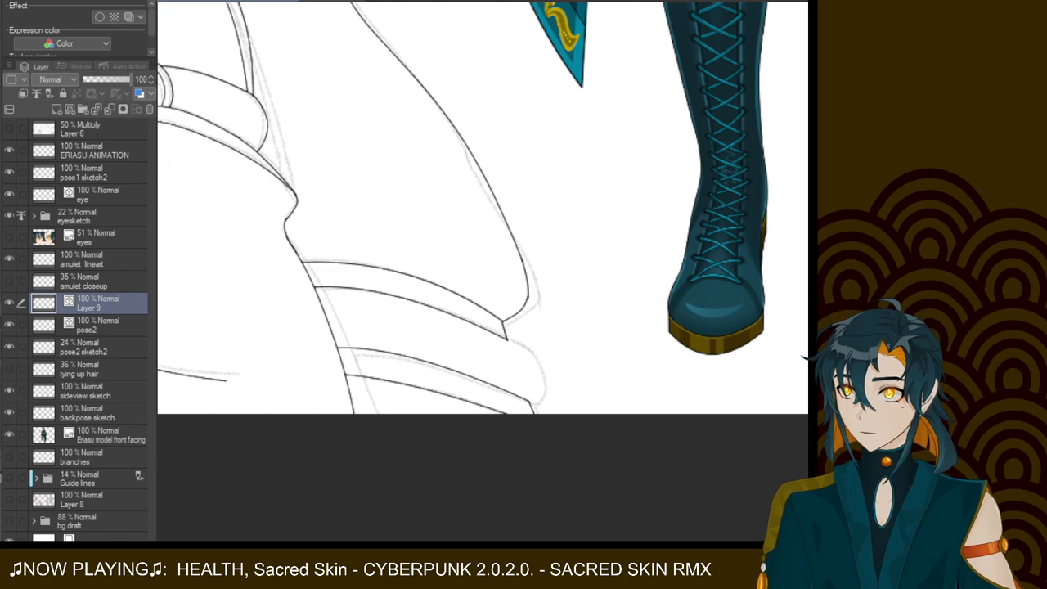
# Ink the bulge's outer edge between the waist bands as two joined curves, from the upper band's corner to the lower band's corner
pyautogui.moveTo(529, 369); pyautogui.dragTo(531, 375)
pyautogui.click(527, 349)
pyautogui.hotkey('ctrl', 'z')
pyautogui.moveTo(506, 339); pyautogui.dragTo(533, 373)
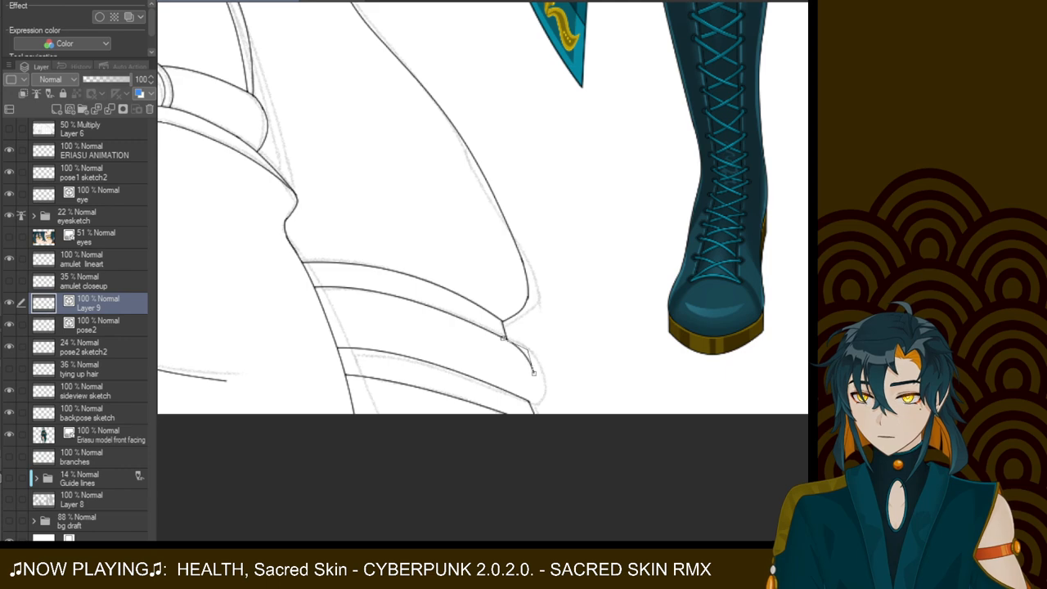
pyautogui.click(528, 349)
pyautogui.hotkey('ctrl', 'z')
pyautogui.moveTo(506, 339)
pyautogui.mouseDown()
pyautogui.moveTo(533, 375)
pyautogui.moveTo(528, 401)
pyautogui.mouseUp()
pyautogui.click(530, 349)
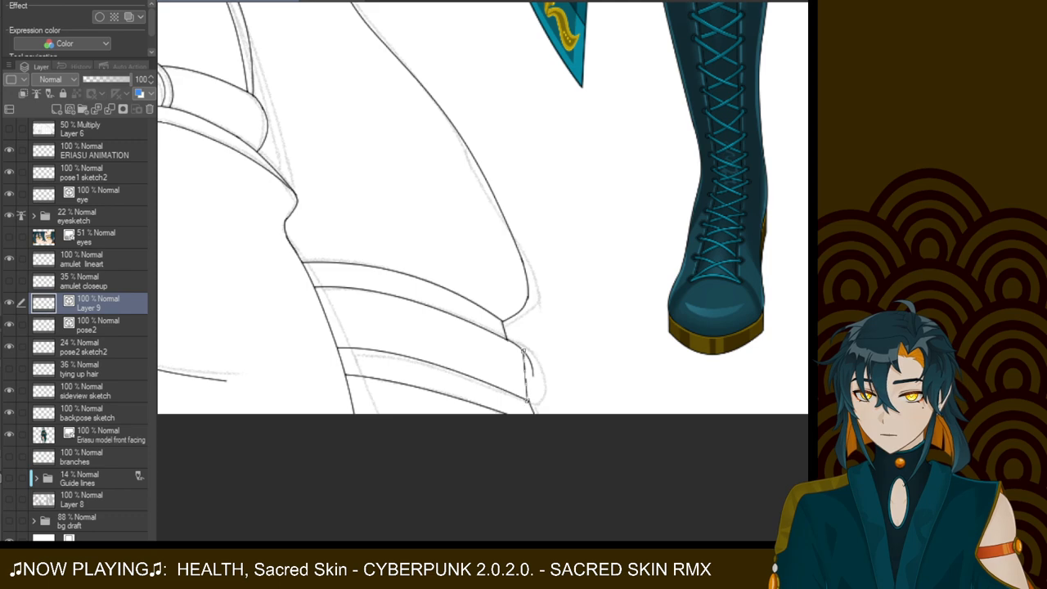
pyautogui.click(536, 378)
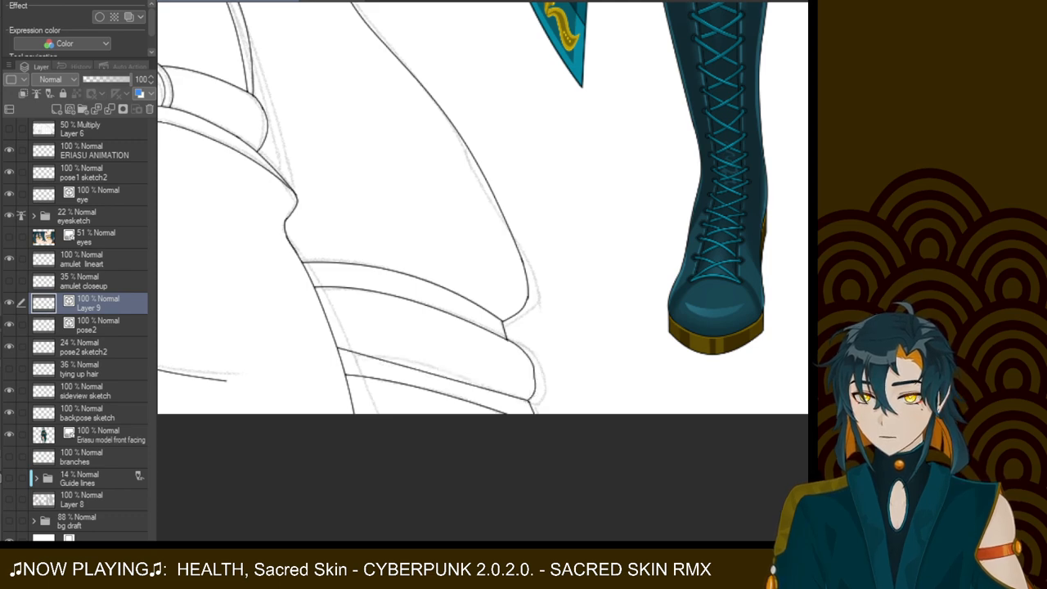
pyautogui.hotkey('ctrl', 'z')
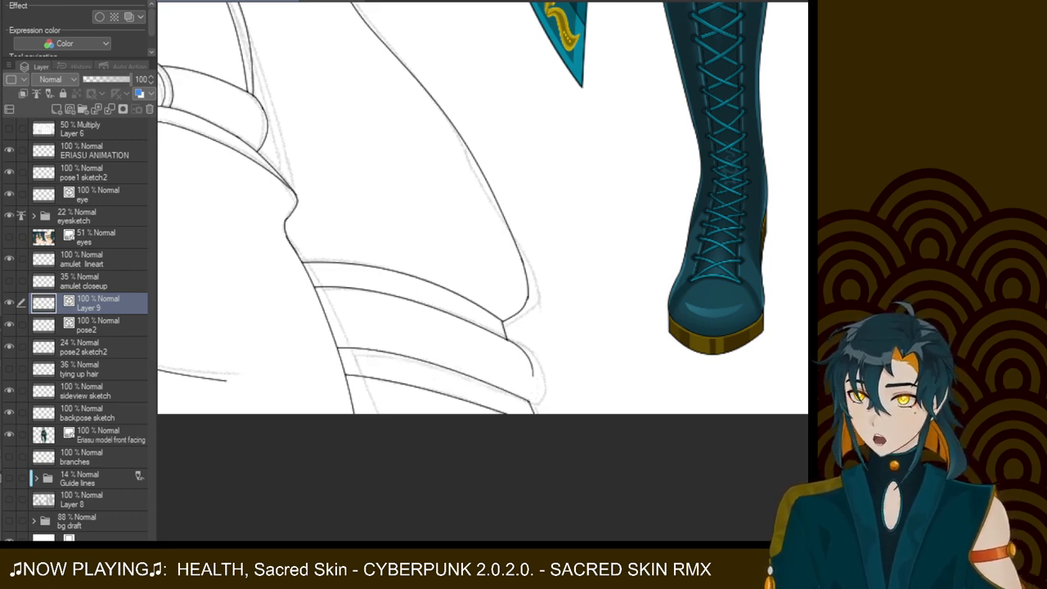
pyautogui.moveTo(530, 402)
pyautogui.mouseDown()
pyautogui.moveTo(540, 372)
pyautogui.moveTo(532, 365)
pyautogui.mouseUp()
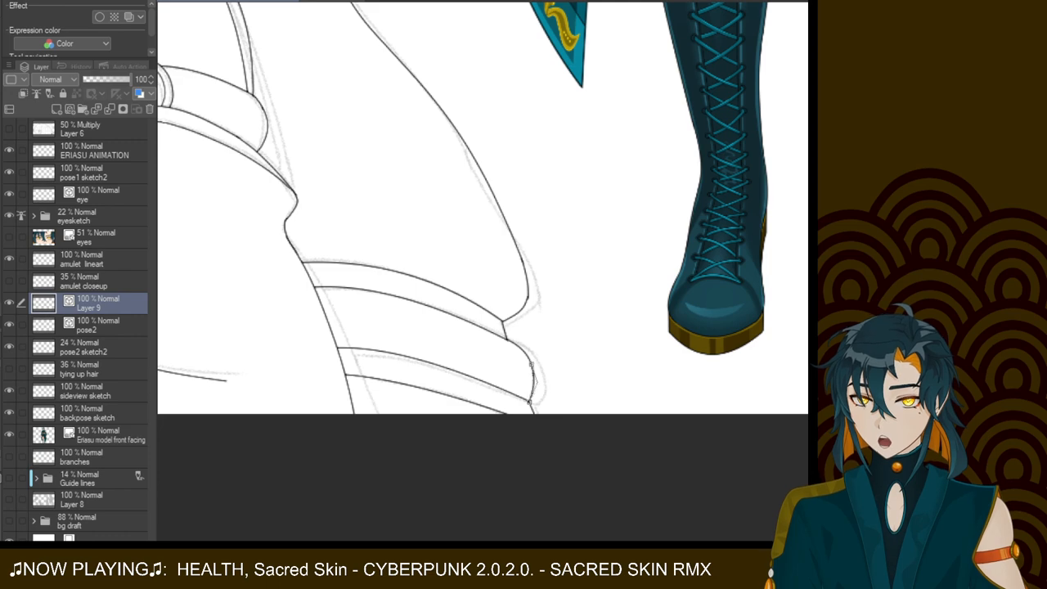
pyautogui.click(532, 365)
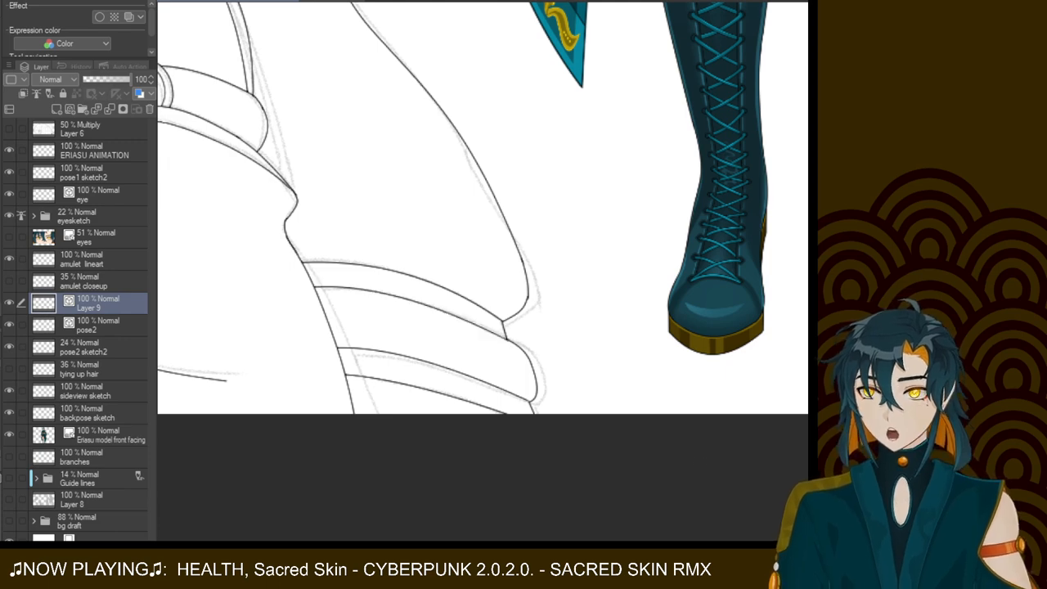
# Check the inked torso as a whole, merge Layer 9 into the pose2 layer, and add a new vector layer above it
pyautogui.hotkey('ctrl', '-')
pyautogui.moveTo(442, 205); pyautogui.dragTo(567, 438)
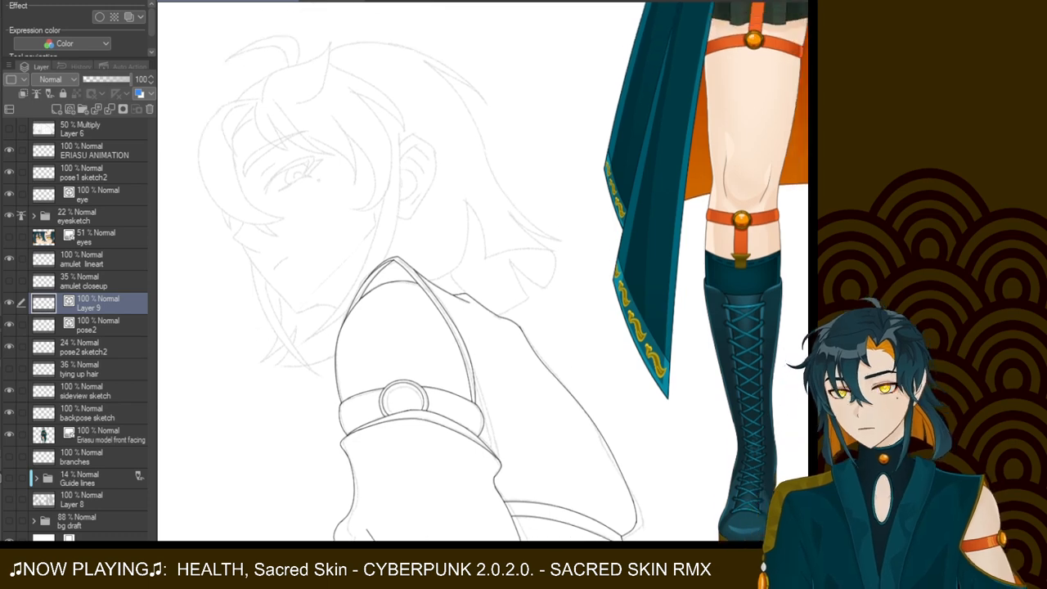
pyautogui.hotkey('ctrl', '-')
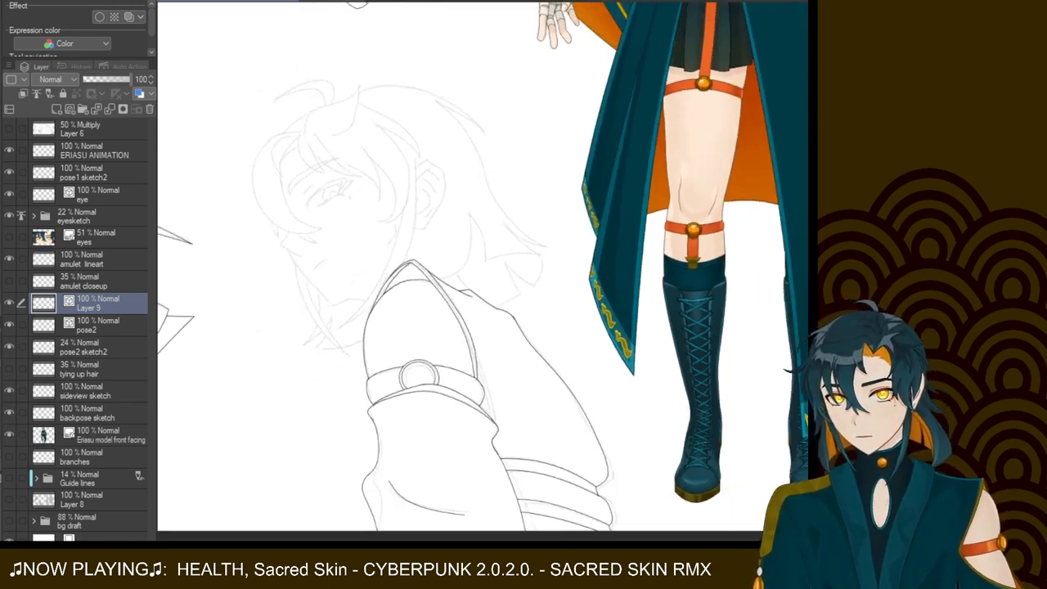
pyautogui.hotkey('ctrl', '+')
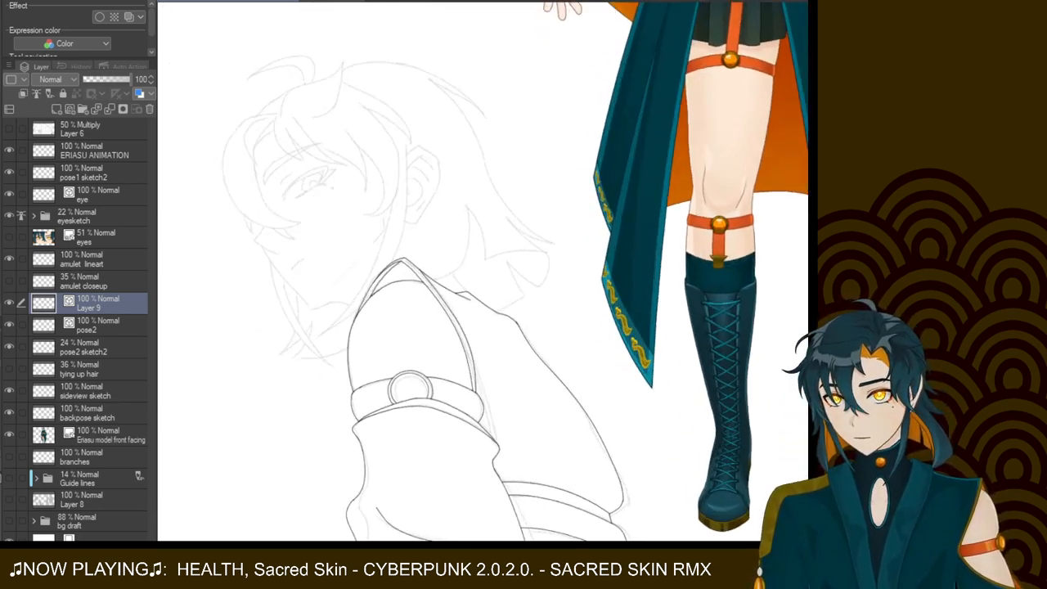
pyautogui.hotkey('ctrl', '+')
pyautogui.moveTo(442, 204); pyautogui.dragTo(590, 247)
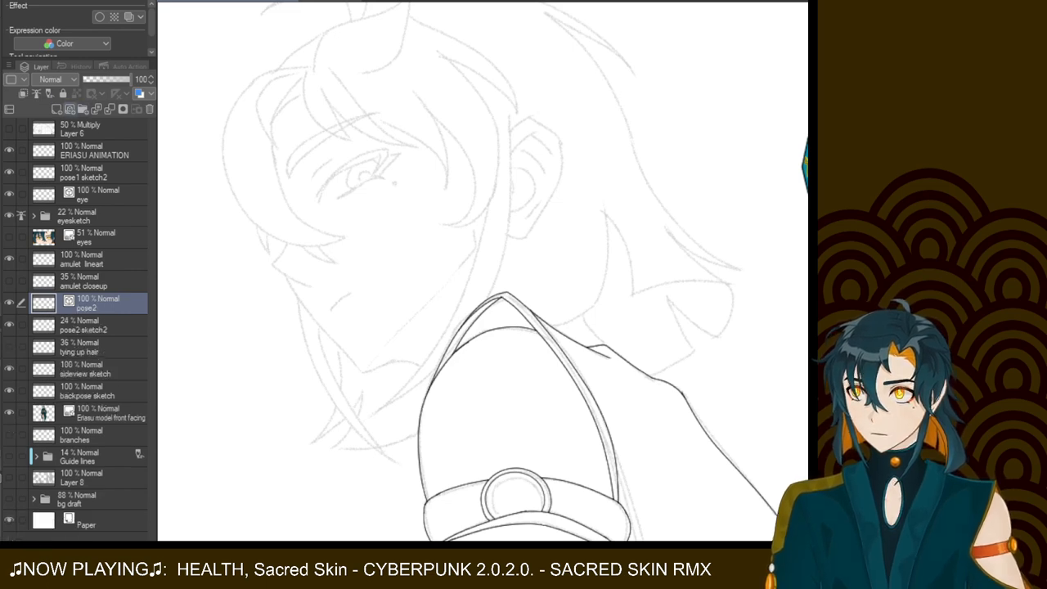
pyautogui.moveTo(507, 327); pyautogui.dragTo(490, 302)
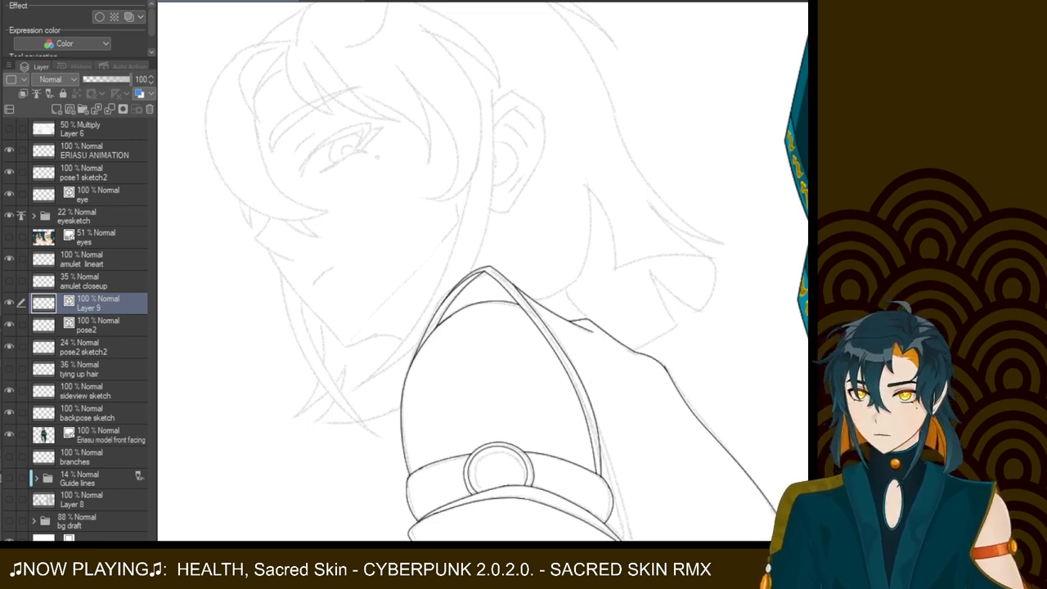
# Ink the long side lock in front of the ear with tapering curves that cross the collar and meet at its tip
pyautogui.moveTo(496, 93); pyautogui.dragTo(468, 277)
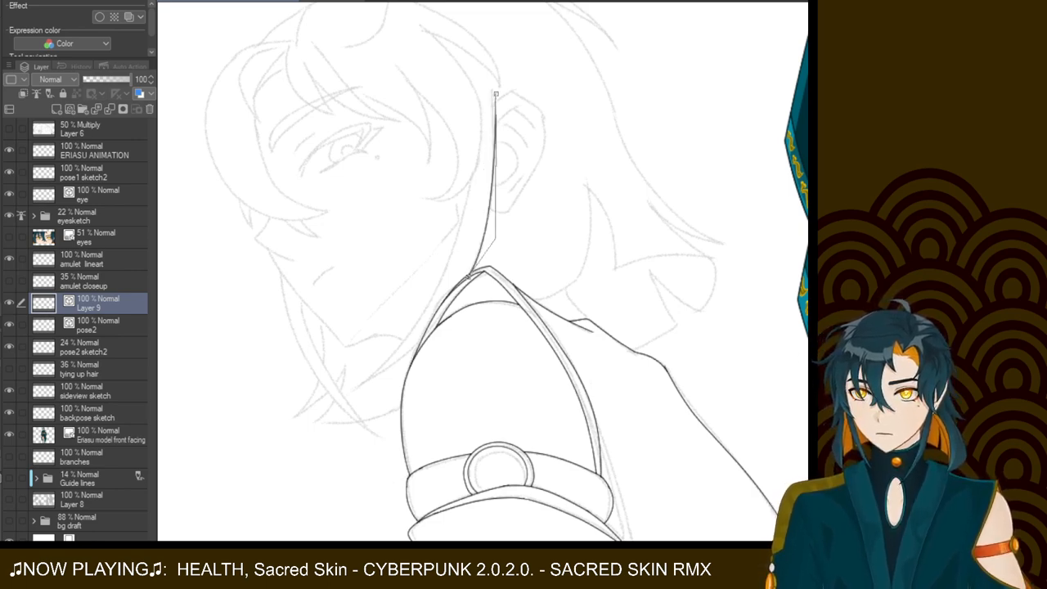
pyautogui.click(498, 238)
pyautogui.moveTo(474, 173); pyautogui.dragTo(354, 391)
pyautogui.click(448, 315)
pyautogui.moveTo(422, 342); pyautogui.dragTo(354, 390)
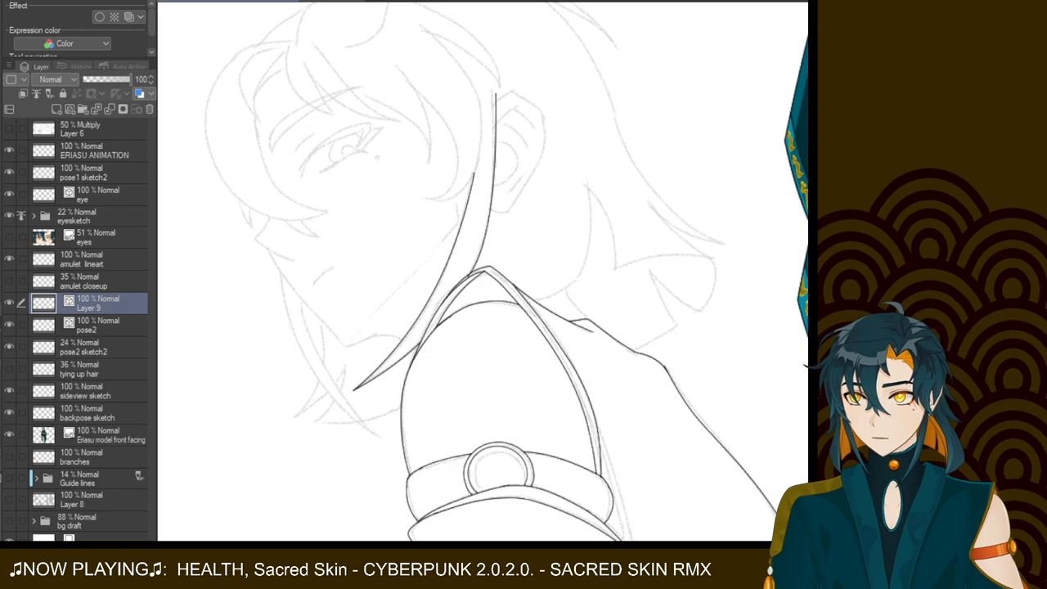
pyautogui.moveTo(379, 436); pyautogui.dragTo(300, 294)
pyautogui.hotkey('ctrl', 'z')
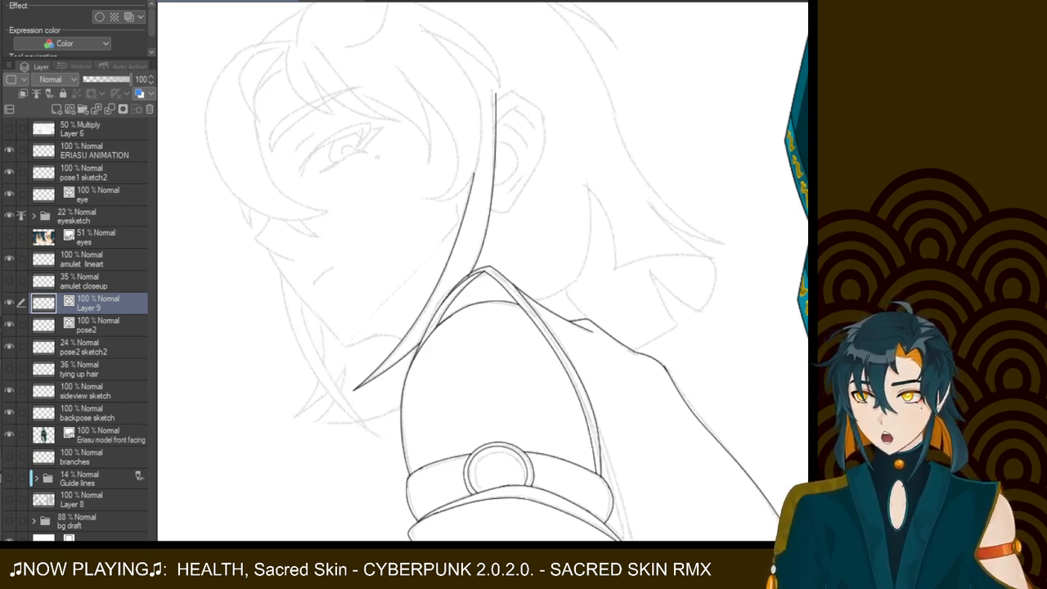
# Ink the nape hairline from the collar up to its pointed spike, and continue along the ponytail's rounded upper edge
pyautogui.moveTo(534, 303)
pyautogui.mouseDown()
pyautogui.moveTo(578, 279)
pyautogui.moveTo(590, 188)
pyautogui.moveTo(615, 270)
pyautogui.mouseUp()
pyautogui.click(571, 293)
pyautogui.click(595, 255)
pyautogui.click(618, 225)
pyautogui.moveTo(615, 269); pyautogui.dragTo(702, 310)
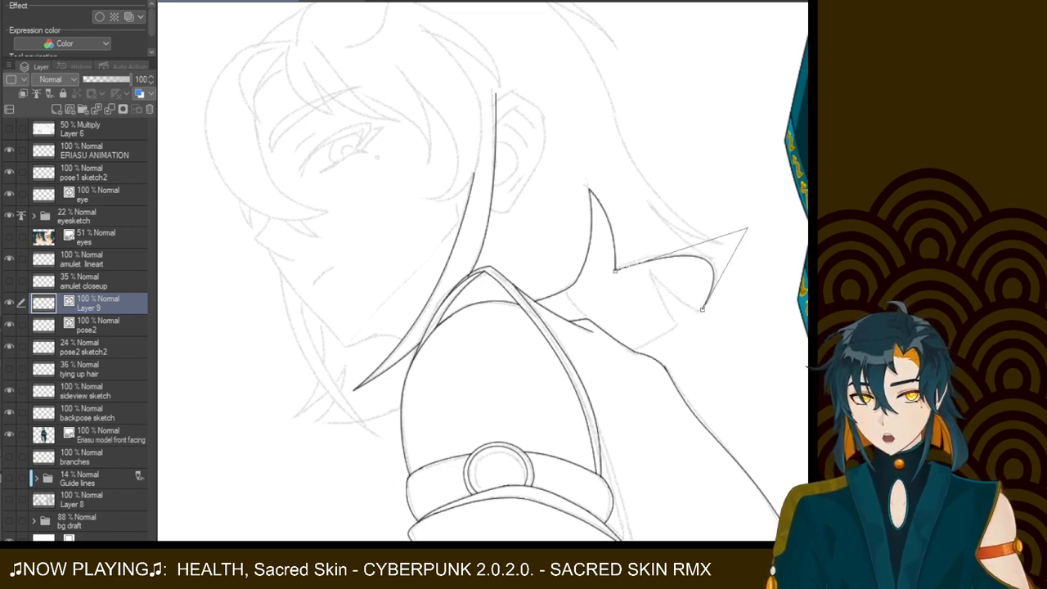
pyautogui.click(751, 223)
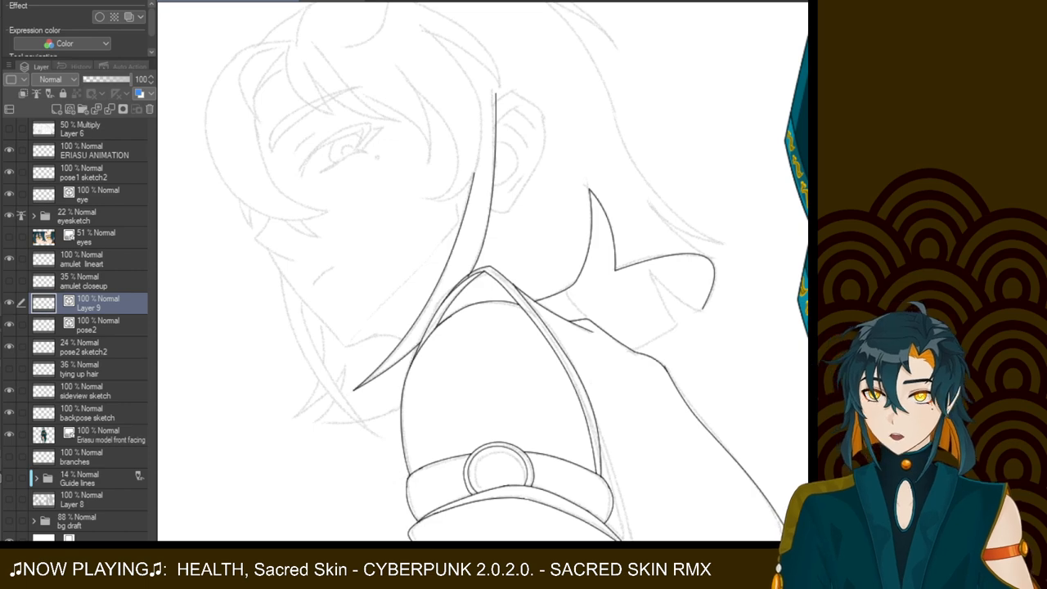
# Ink the ponytail's lower edge as pointed hair tips running back to the neck
pyautogui.moveTo(702, 309); pyautogui.dragTo(677, 325)
pyautogui.click(667, 301)
pyautogui.click(661, 301)
pyautogui.click(657, 342)
pyautogui.hotkey('ctrl', 'z')
pyautogui.click(659, 340)
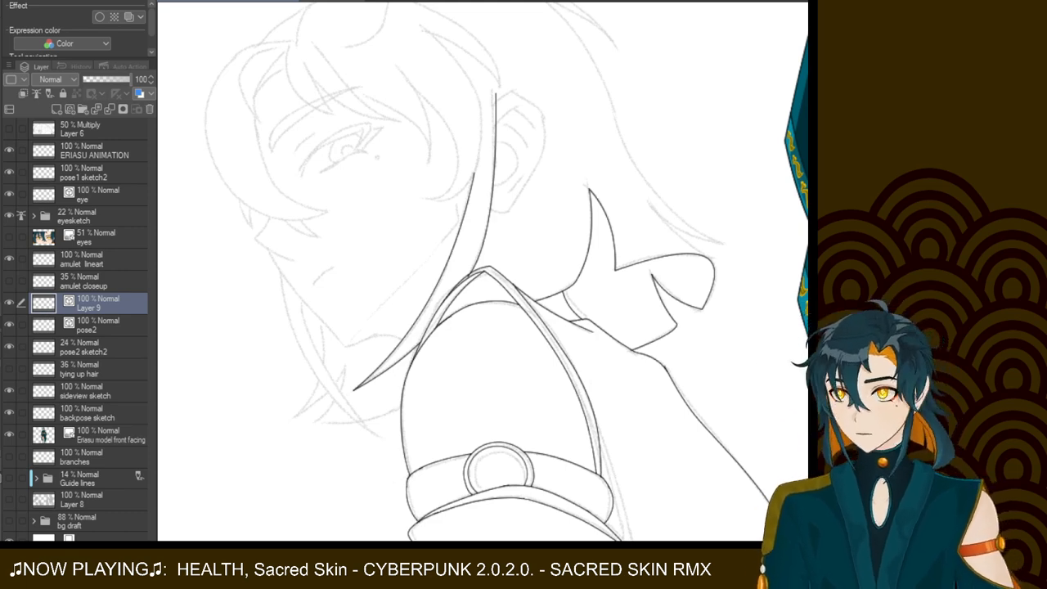
# Ink the flicked strand above the ponytail, the back-of-head contour and the inner edge of the upper stray lock
pyautogui.moveTo(562, 291)
pyautogui.mouseDown()
pyautogui.moveTo(510, 334)
pyautogui.moveTo(511, 360)
pyautogui.mouseUp()
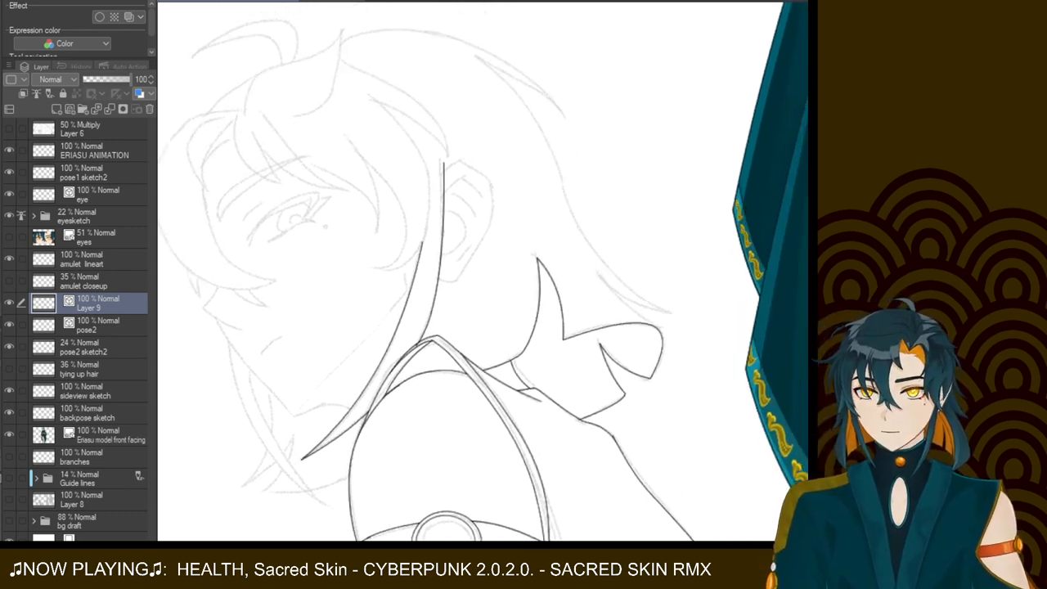
pyautogui.moveTo(657, 329)
pyautogui.mouseDown()
pyautogui.moveTo(600, 275)
pyautogui.moveTo(657, 329)
pyautogui.mouseUp()
pyautogui.moveTo(602, 275); pyautogui.dragTo(344, 42)
pyautogui.click(643, 311)
pyautogui.click(586, 299)
pyautogui.click(541, 95)
pyautogui.click(532, 82)
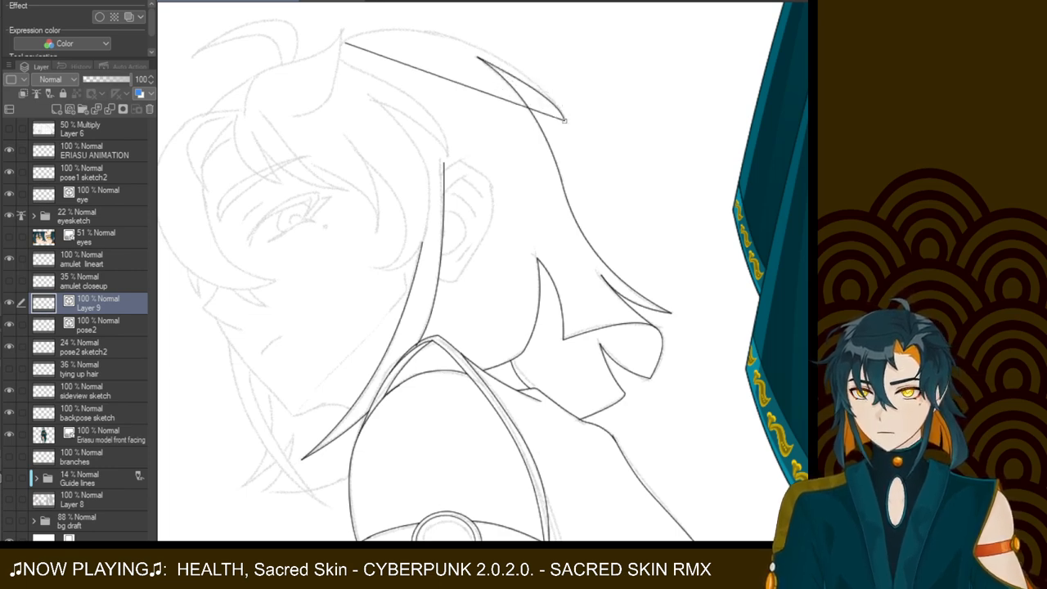
pyautogui.press('Escape')
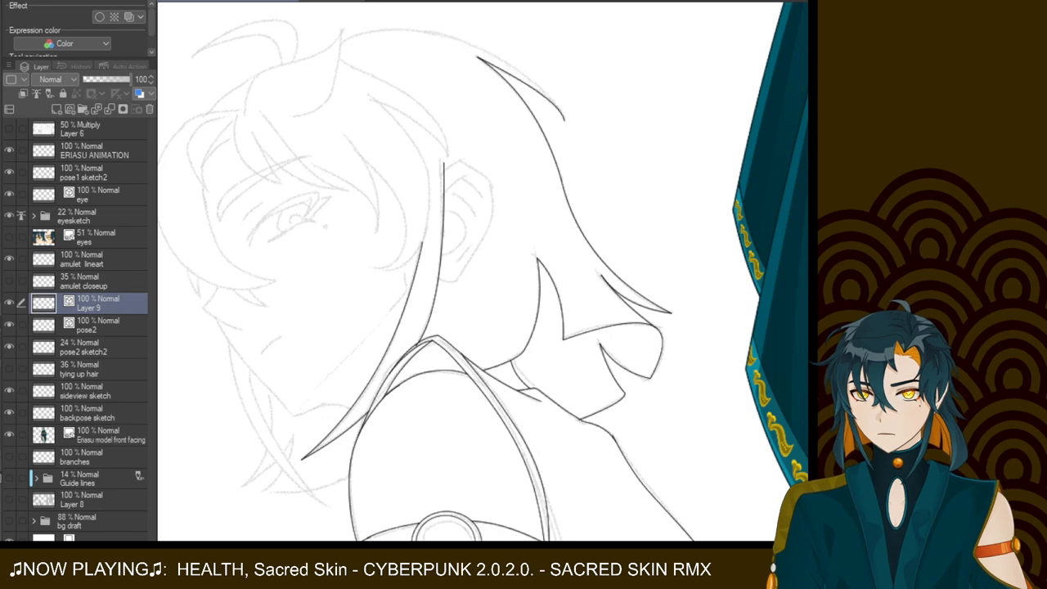
# Ink the outer edge of the upper stray lock and the rounded top of the head up to the parting
pyautogui.moveTo(459, 36); pyautogui.dragTo(564, 120)
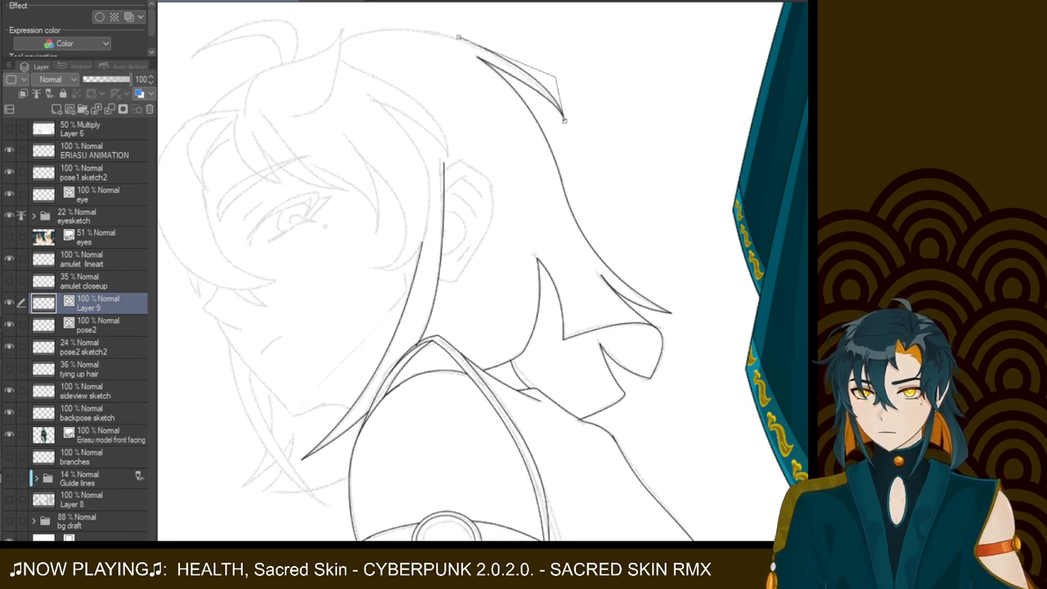
pyautogui.click(554, 83)
pyautogui.moveTo(489, 53); pyautogui.dragTo(341, 49)
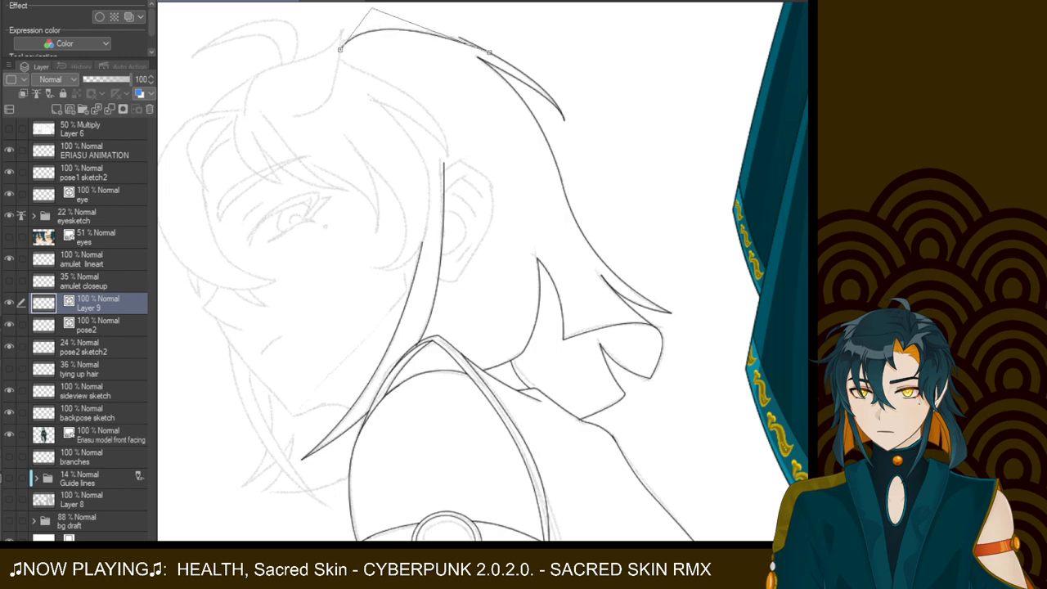
pyautogui.click(386, 9)
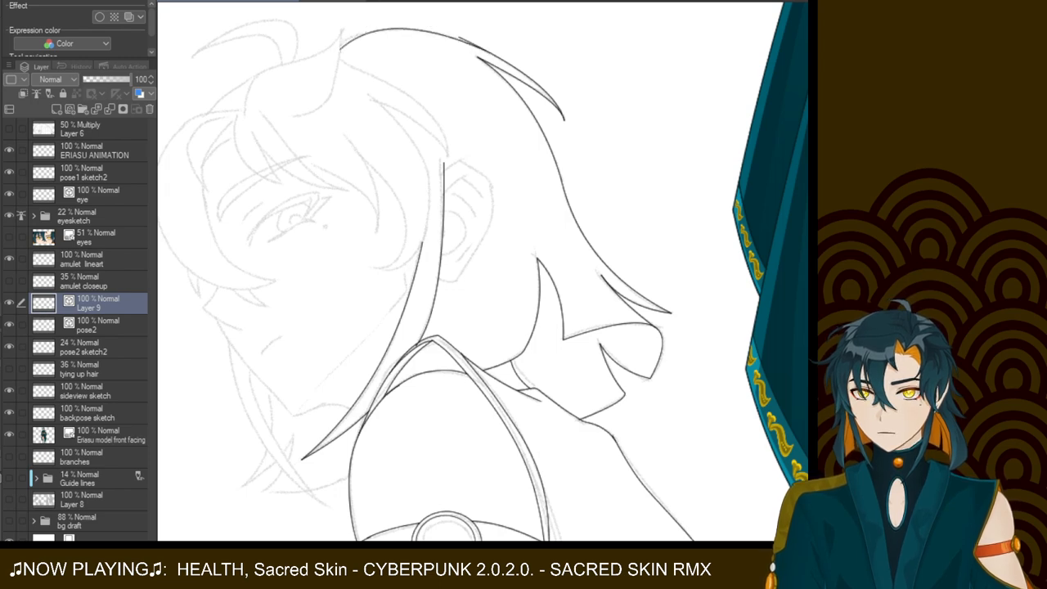
pyautogui.hotkey('ctrl', 'z')
pyautogui.moveTo(483, 245); pyautogui.dragTo(552, 324)
pyautogui.moveTo(552, 127); pyautogui.dragTo(409, 124)
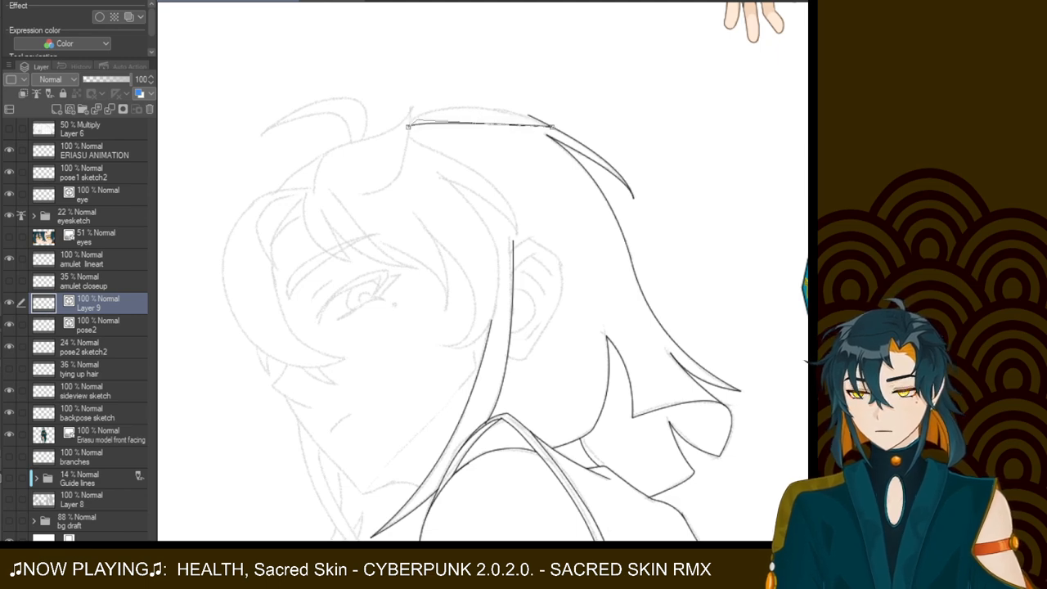
pyautogui.click(448, 85)
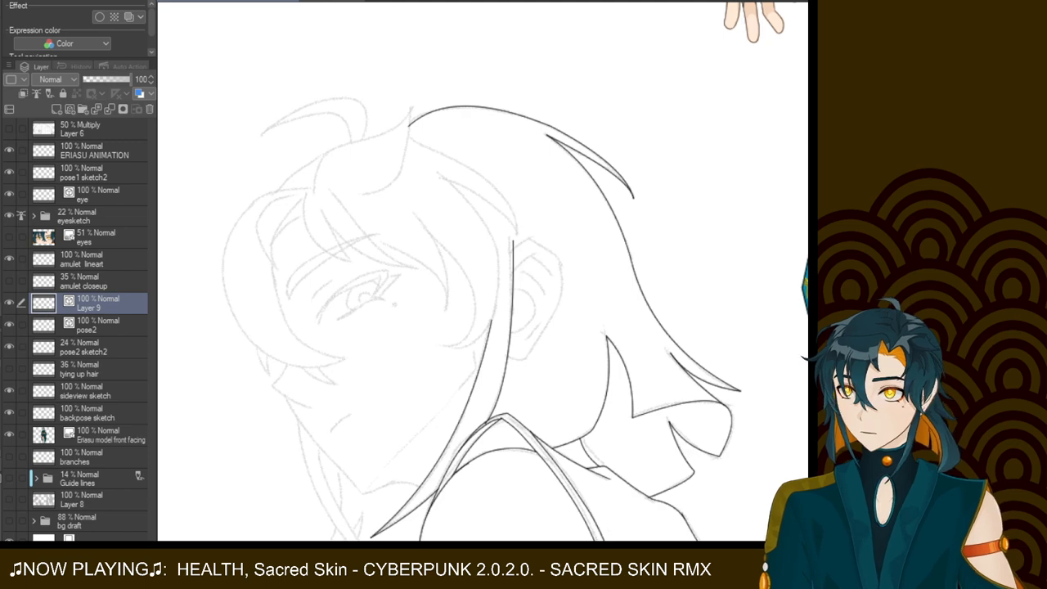
# Try repeated strokes for the outer curve of the bang beside the ear, undoing each one
pyautogui.moveTo(451, 185); pyautogui.dragTo(452, 344)
pyautogui.click(556, 311)
pyautogui.hotkey('ctrl', 'z')
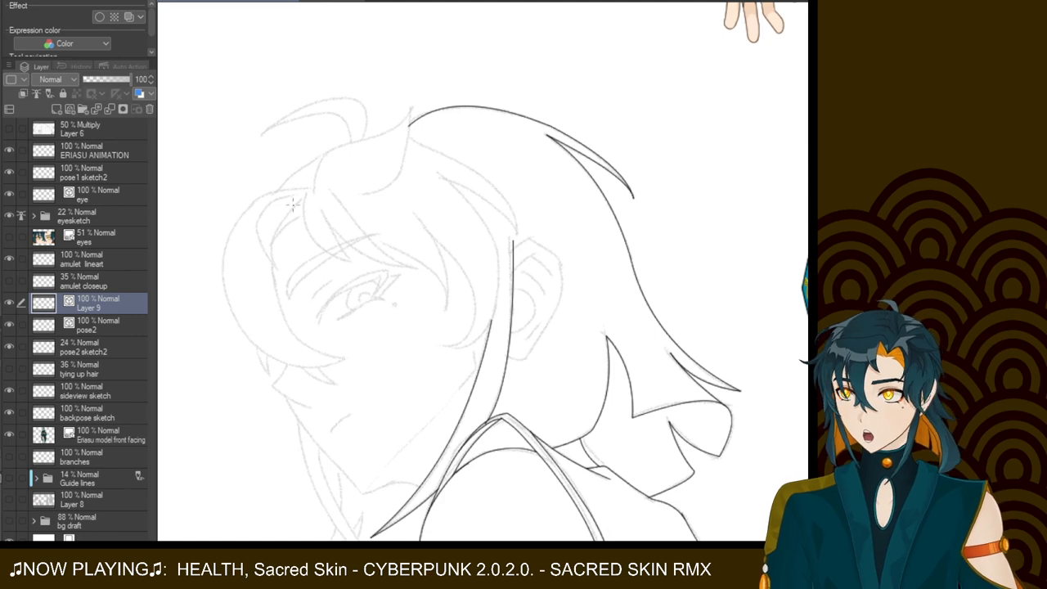
pyautogui.moveTo(451, 184)
pyautogui.mouseDown()
pyautogui.moveTo(494, 328)
pyautogui.moveTo(474, 345)
pyautogui.mouseUp()
pyautogui.hotkey('ctrl', 'z')
pyautogui.moveTo(451, 185)
pyautogui.mouseDown()
pyautogui.moveTo(462, 211)
pyautogui.moveTo(458, 344)
pyautogui.mouseUp()
pyautogui.hotkey('ctrl', 'z')
pyautogui.moveTo(446, 187); pyautogui.dragTo(447, 357)
pyautogui.hotkey('ctrl', 'z')
pyautogui.moveTo(454, 182); pyautogui.dragTo(448, 349)
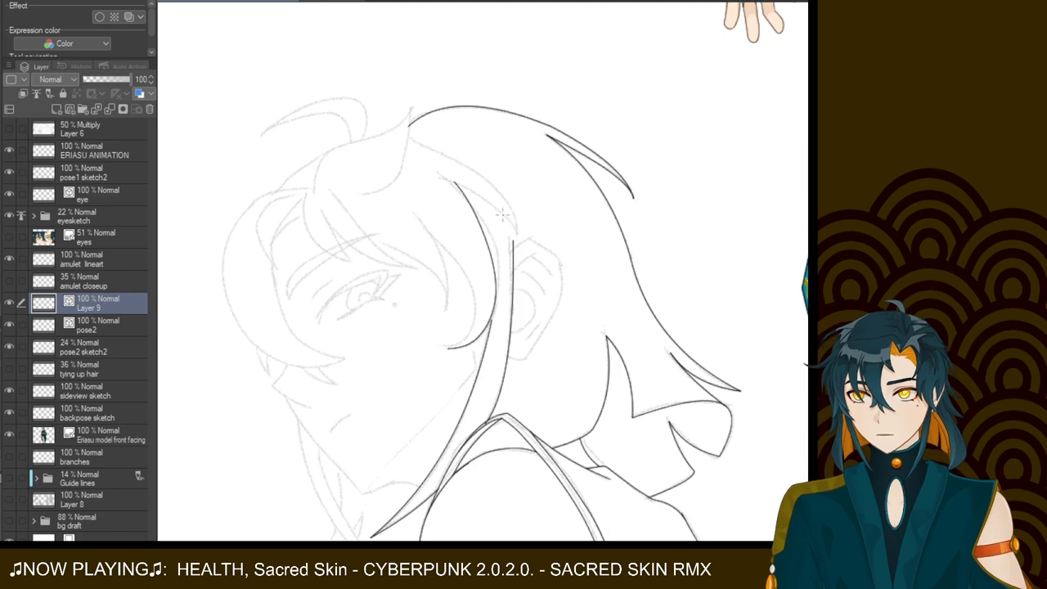
pyautogui.hotkey('ctrl', 'z')
pyautogui.moveTo(452, 184)
pyautogui.mouseDown()
pyautogui.moveTo(465, 209)
pyautogui.moveTo(448, 349)
pyautogui.mouseUp()
pyautogui.hotkey('ctrl', 'z')
pyautogui.moveTo(452, 186); pyautogui.dragTo(430, 344)
pyautogui.hotkey('ctrl', 'z')
pyautogui.moveTo(448, 173); pyautogui.dragTo(427, 350)
pyautogui.hotkey('ctrl', 'z')
pyautogui.moveTo(450, 181); pyautogui.dragTo(468, 359)
pyautogui.hotkey('ctrl', 'z')
pyautogui.moveTo(447, 180); pyautogui.dragTo(463, 364)
pyautogui.hotkey('ctrl', 'z')
pyautogui.moveTo(447, 174)
pyautogui.mouseDown()
pyautogui.moveTo(496, 308)
pyautogui.moveTo(459, 345)
pyautogui.mouseUp()
pyautogui.hotkey('ctrl', 'z')
pyautogui.moveTo(443, 170); pyautogui.dragTo(447, 356)
pyautogui.hotkey('ctrl', 'z')
pyautogui.moveTo(447, 175)
pyautogui.mouseDown()
pyautogui.moveTo(486, 221)
pyautogui.moveTo(446, 358)
pyautogui.mouseUp()
pyautogui.hotkey('ctrl', 'z')
pyautogui.moveTo(452, 181); pyautogui.dragTo(443, 366)
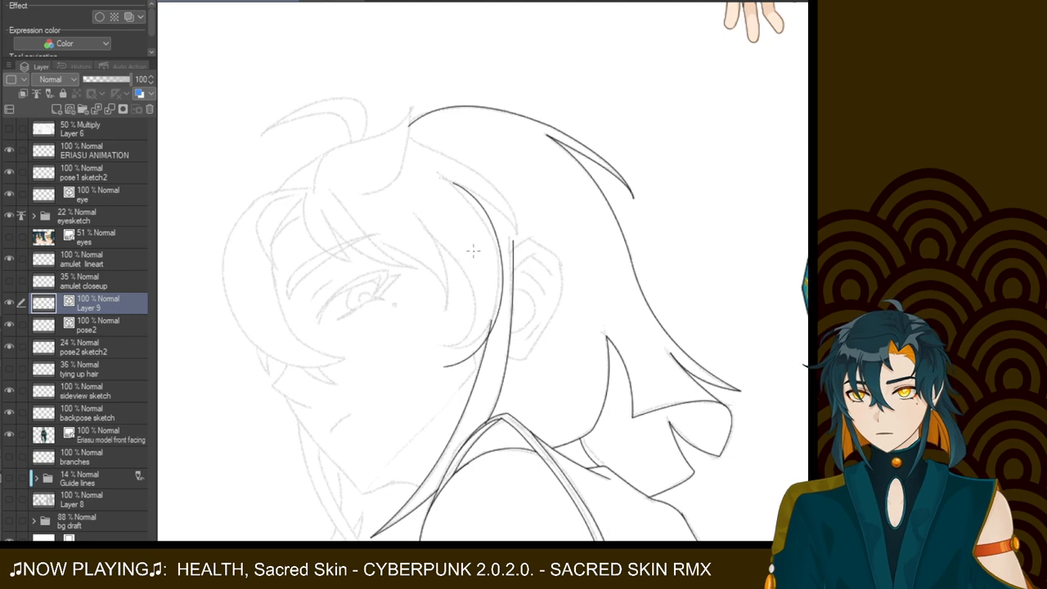
pyautogui.hotkey('ctrl', 'z')
# Ink the outer curve of the bang beside the ear, sweeping from the upper hair down to the cheek
pyautogui.moveTo(443, 174); pyautogui.dragTo(472, 350)
pyautogui.hotkey('ctrl', 'z')
pyautogui.moveTo(447, 175)
pyautogui.mouseDown()
pyautogui.moveTo(499, 268)
pyautogui.moveTo(474, 354)
pyautogui.mouseUp()
pyautogui.hotkey('ctrl', 'z')
pyautogui.moveTo(442, 173); pyautogui.dragTo(472, 352)
pyautogui.hotkey('ctrl', 'z')
pyautogui.moveTo(446, 169)
pyautogui.mouseDown()
pyautogui.moveTo(501, 244)
pyautogui.moveTo(446, 360)
pyautogui.mouseUp()
pyautogui.hotkey('ctrl', 'z')
pyautogui.moveTo(447, 169); pyautogui.dragTo(446, 359)
# Try several strokes for the inner curve of the bang beside the ear and undo them
pyautogui.moveTo(424, 214); pyautogui.dragTo(422, 360)
pyautogui.hotkey('ctrl', 'z')
pyautogui.moveTo(424, 214)
pyautogui.mouseDown()
pyautogui.moveTo(466, 286)
pyautogui.moveTo(422, 360)
pyautogui.mouseUp()
pyautogui.hotkey('ctrl', 'z')
pyautogui.moveTo(414, 214); pyautogui.dragTo(432, 377)
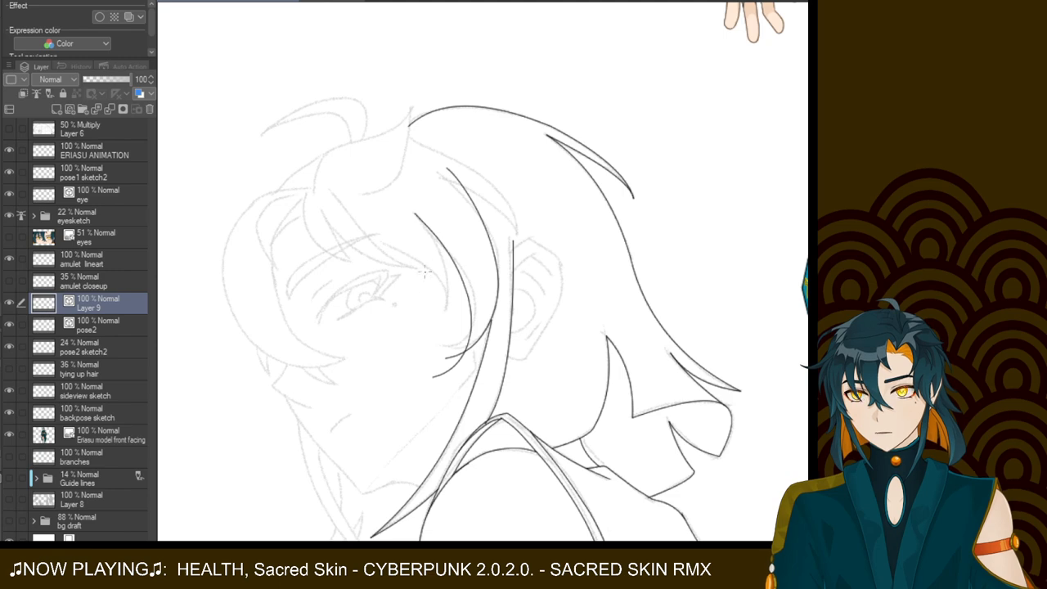
pyautogui.hotkey('ctrl', 'z')
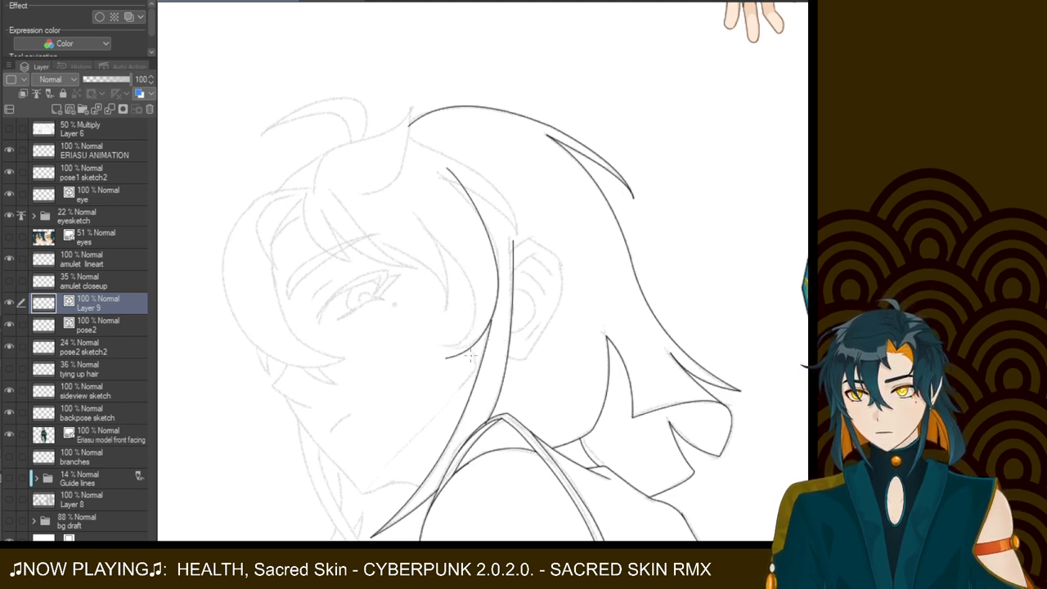
# Redraw the lower end of the bang's outer curve so it hooks inward across the cheek
pyautogui.moveTo(478, 343); pyautogui.dragTo(424, 336)
pyautogui.hotkey('ctrl', 'z')
pyautogui.moveTo(488, 337); pyautogui.dragTo(424, 353)
pyautogui.hotkey('ctrl', 'z')
pyautogui.moveTo(483, 334); pyautogui.dragTo(432, 344)
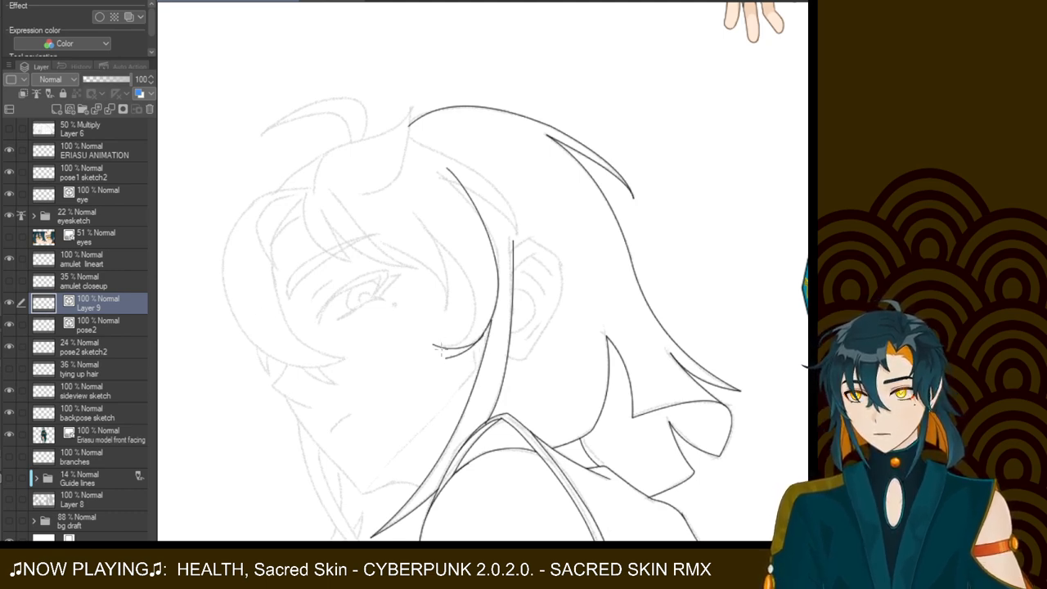
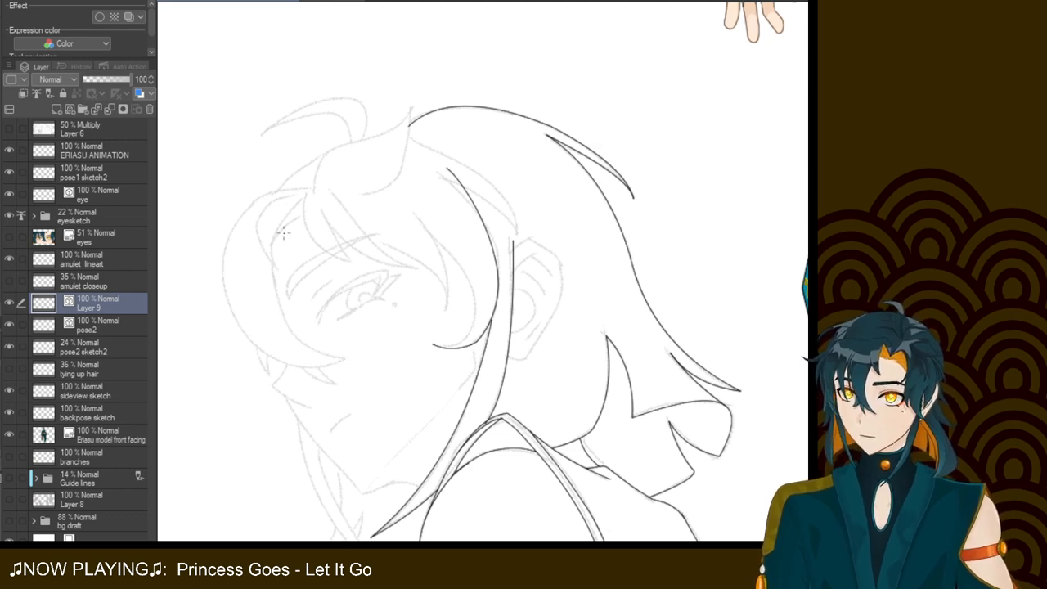
# Ink the inner curve of the bang beside the ear and erase the overhanging ends to form a pointed tip
pyautogui.moveTo(424, 228)
pyautogui.mouseDown()
pyautogui.moveTo(466, 281)
pyautogui.moveTo(426, 350)
pyautogui.moveTo(468, 309)
pyautogui.moveTo(429, 353)
pyautogui.moveTo(470, 306)
pyautogui.moveTo(426, 354)
pyautogui.mouseUp()
pyautogui.hotkey('ctrl', 'z')
pyautogui.hotkey('ctrl', 'z')
pyautogui.hotkey('ctrl', 'z')
pyautogui.hotkey('ctrl', 'z')
pyautogui.hotkey('ctrl', 'z')
pyautogui.moveTo(413, 221); pyautogui.dragTo(411, 345)
pyautogui.hotkey('ctrl', 'z')
pyautogui.moveTo(415, 222); pyautogui.dragTo(432, 357)
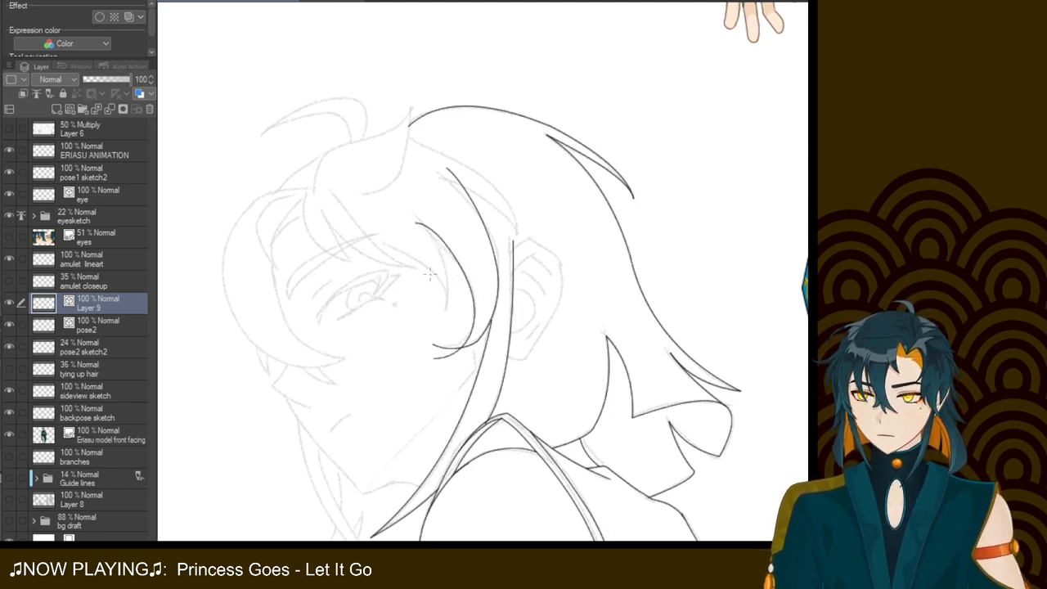
pyautogui.hotkey('ctrl', 'z')
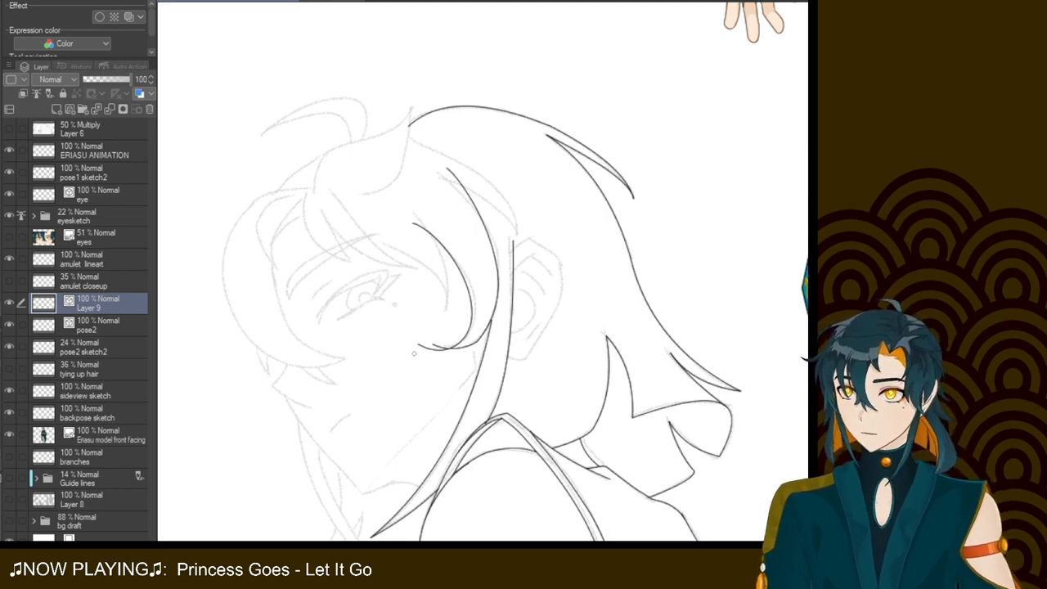
pyautogui.moveTo(437, 336); pyautogui.dragTo(430, 349)
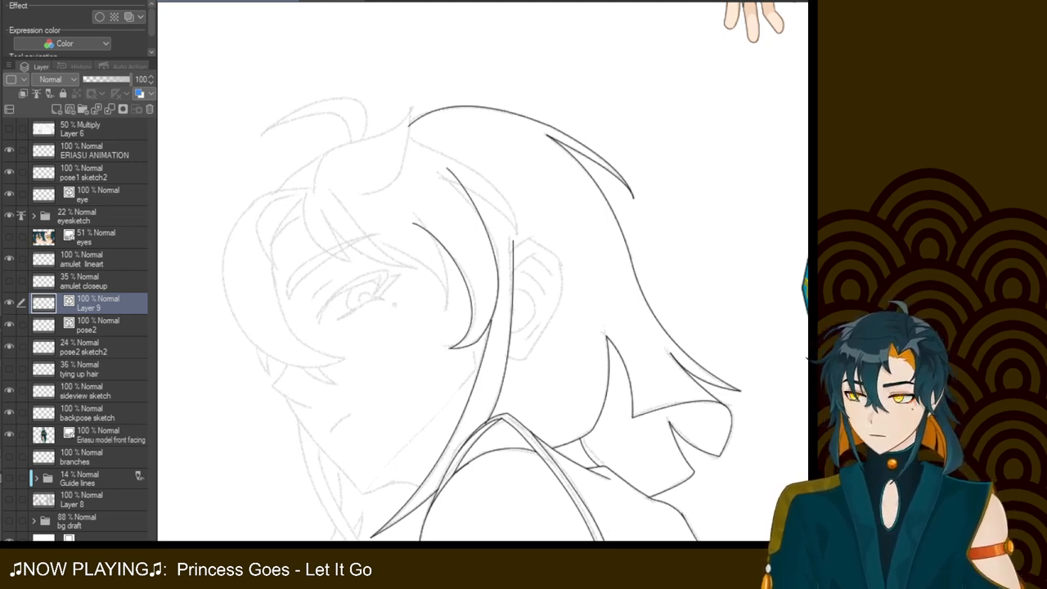
# Ink the smaller bang strand beside the eye with two curves and trim its overhanging tip
pyautogui.moveTo(400, 207)
pyautogui.mouseDown()
pyautogui.moveTo(445, 311)
pyautogui.moveTo(414, 216)
pyautogui.moveTo(440, 328)
pyautogui.moveTo(441, 262)
pyautogui.moveTo(445, 327)
pyautogui.mouseUp()
pyautogui.hotkey('ctrl', 'z')
pyautogui.hotkey('ctrl', 'z')
pyautogui.hotkey('ctrl', 'z')
pyautogui.moveTo(398, 205)
pyautogui.mouseDown()
pyautogui.moveTo(425, 223)
pyautogui.moveTo(413, 303)
pyautogui.moveTo(428, 269)
pyautogui.moveTo(415, 203)
pyautogui.moveTo(439, 323)
pyautogui.mouseUp()
pyautogui.hotkey('ctrl', 'z')
pyautogui.moveTo(373, 241); pyautogui.dragTo(446, 321)
pyautogui.hotkey('ctrl', 'z')
pyautogui.moveTo(368, 239)
pyautogui.mouseDown()
pyautogui.moveTo(440, 283)
pyautogui.moveTo(442, 329)
pyautogui.mouseUp()
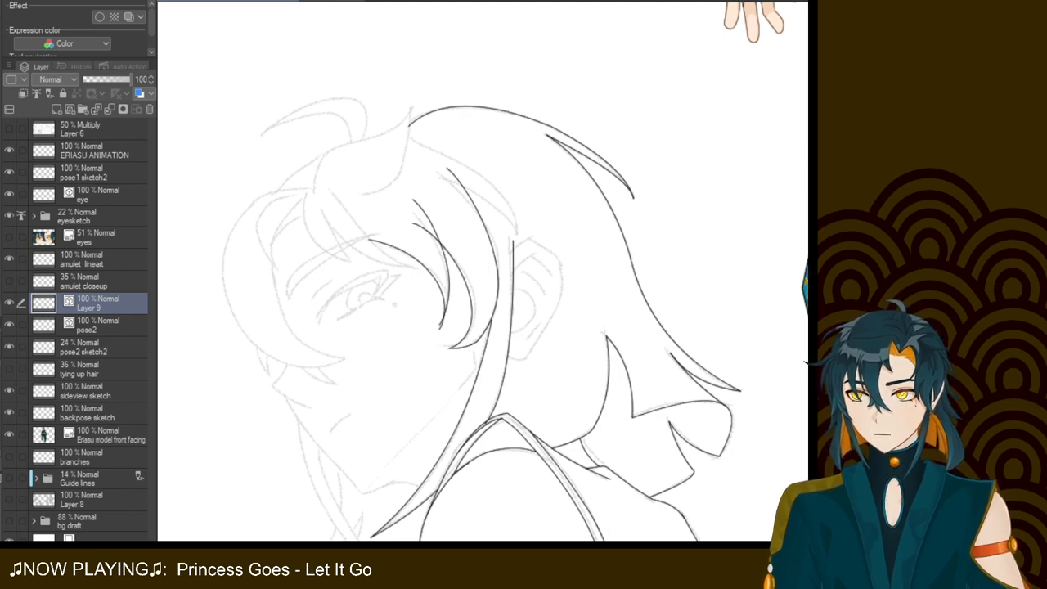
pyautogui.moveTo(445, 327); pyautogui.dragTo(440, 325)
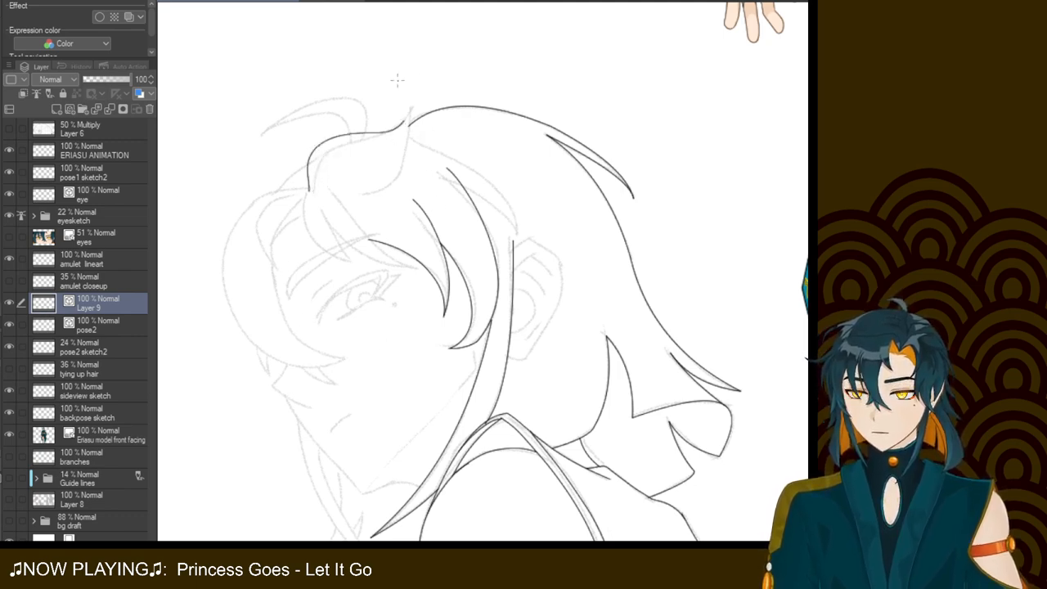
# Ink the forelock's upper contour from the forehead up to the pointed tuft at the parting
pyautogui.moveTo(312, 188); pyautogui.dragTo(430, 103)
pyautogui.hotkey('ctrl', 'z')
pyautogui.moveTo(309, 189); pyautogui.dragTo(431, 114)
pyautogui.hotkey('ctrl', 'z')
pyautogui.moveTo(315, 194); pyautogui.dragTo(435, 109)
pyautogui.hotkey('ctrl', 'z')
pyautogui.moveTo(311, 196); pyautogui.dragTo(419, 105)
# Try repeated strokes for the curve from the parting's pointed tuft down into the forelock, undoing each one
pyautogui.moveTo(360, 203); pyautogui.dragTo(413, 88)
pyautogui.hotkey('ctrl', 'z')
pyautogui.moveTo(368, 208)
pyautogui.mouseDown()
pyautogui.moveTo(423, 80)
pyautogui.moveTo(359, 206)
pyautogui.mouseUp()
pyautogui.hotkey('ctrl', 'z')
pyautogui.hotkey('ctrl', 'z')
pyautogui.moveTo(411, 95); pyautogui.dragTo(353, 201)
pyautogui.hotkey('ctrl', 'z')
pyautogui.moveTo(417, 88); pyautogui.dragTo(357, 217)
pyautogui.hotkey('ctrl', 'z')
pyautogui.moveTo(414, 100)
pyautogui.mouseDown()
pyautogui.moveTo(327, 195)
pyautogui.moveTo(400, 131)
pyautogui.mouseUp()
pyautogui.hotkey('ctrl', 'z')
pyautogui.hotkey('ctrl', 'z')
pyautogui.moveTo(359, 199)
pyautogui.mouseDown()
pyautogui.moveTo(414, 132)
pyautogui.moveTo(418, 87)
pyautogui.moveTo(352, 205)
pyautogui.mouseUp()
pyautogui.hotkey('ctrl', 'z')
pyautogui.hotkey('ctrl', 'z')
pyautogui.hotkey('ctrl', 'z')
pyautogui.moveTo(417, 92); pyautogui.dragTo(360, 201)
pyautogui.hotkey('ctrl', 'z')
pyautogui.moveTo(418, 83)
pyautogui.mouseDown()
pyautogui.moveTo(360, 193)
pyautogui.moveTo(417, 87)
pyautogui.mouseUp()
pyautogui.hotkey('ctrl', 'z')
pyautogui.hotkey('ctrl', 'z')
pyautogui.moveTo(364, 193)
pyautogui.mouseDown()
pyautogui.moveTo(407, 157)
pyautogui.moveTo(415, 85)
pyautogui.mouseUp()
pyautogui.hotkey('ctrl', 'z')
pyautogui.moveTo(364, 196); pyautogui.dragTo(418, 83)
pyautogui.hotkey('ctrl', 'z')
pyautogui.moveTo(365, 197); pyautogui.dragTo(426, 74)
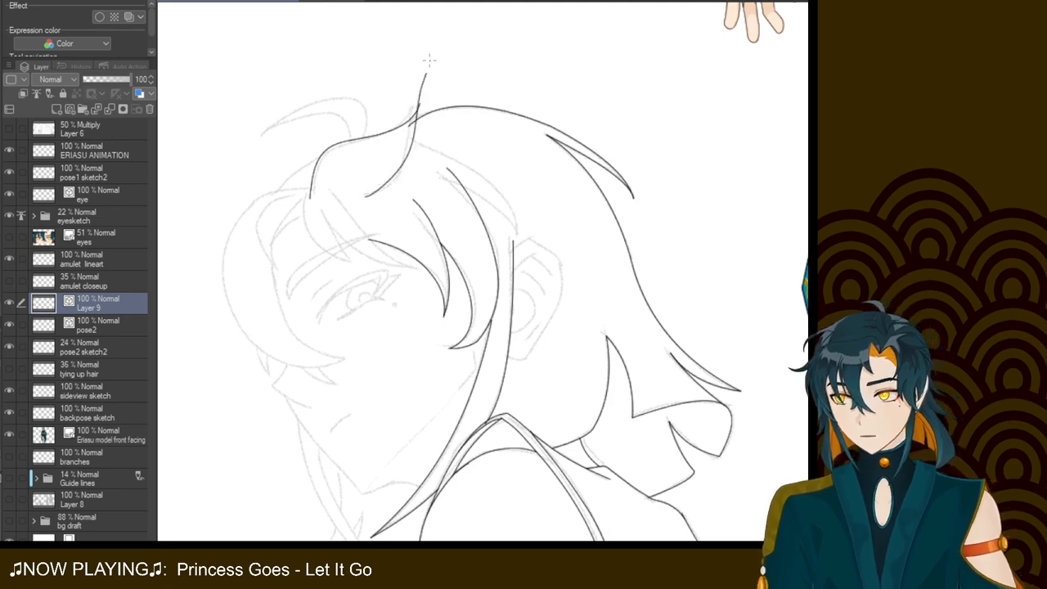
pyautogui.hotkey('ctrl', 'z')
pyautogui.moveTo(365, 196); pyautogui.dragTo(415, 107)
pyautogui.hotkey('ctrl', 'z')
pyautogui.moveTo(362, 197); pyautogui.dragTo(427, 84)
pyautogui.hotkey('ctrl', 'z')
pyautogui.moveTo(363, 199); pyautogui.dragTo(432, 83)
pyautogui.hotkey('ctrl', 'z')
pyautogui.moveTo(365, 203)
pyautogui.mouseDown()
pyautogui.moveTo(421, 82)
pyautogui.moveTo(398, 193)
pyautogui.moveTo(370, 210)
pyautogui.mouseUp()
pyautogui.hotkey('ctrl', 'z')
pyautogui.hotkey('ctrl', 'z')
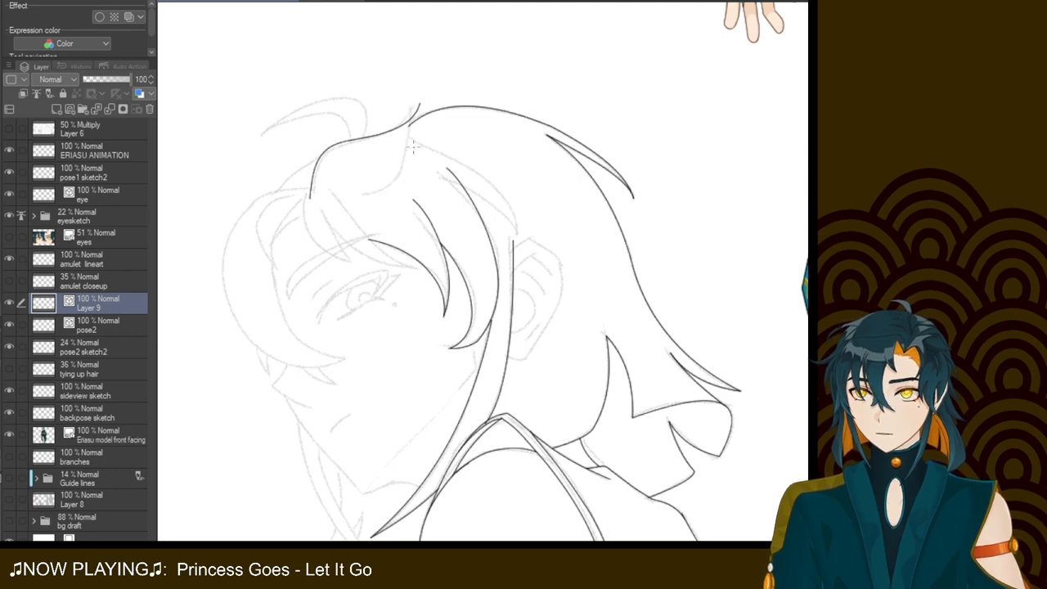
# Ink the curve from the parting's pointed tuft down into the forelock, and clean up the tuft's tip
pyautogui.moveTo(414, 103); pyautogui.dragTo(363, 187)
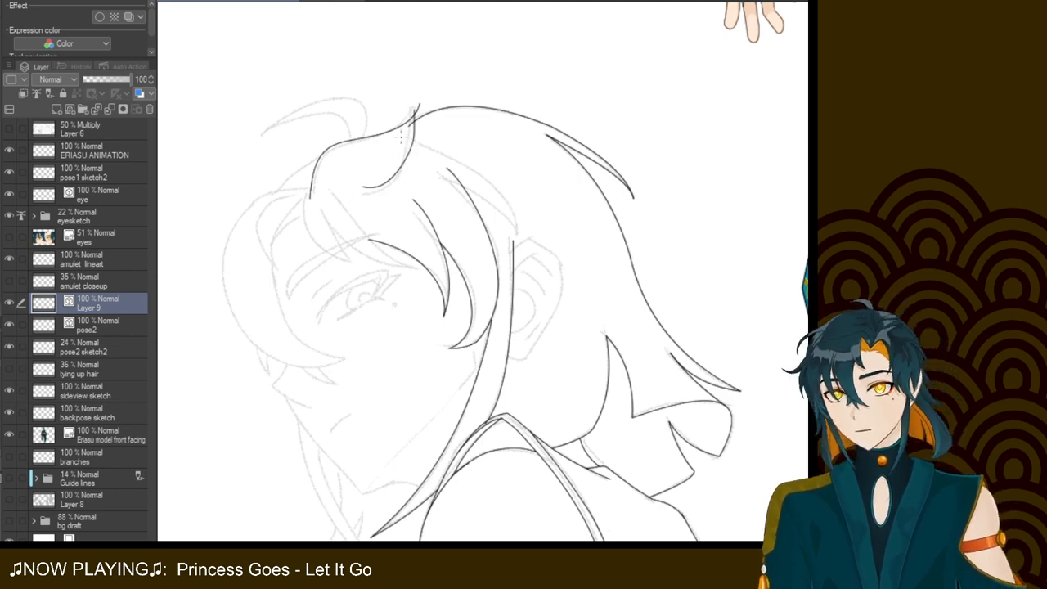
pyautogui.hotkey('ctrl', 'z')
pyautogui.moveTo(417, 93); pyautogui.dragTo(370, 187)
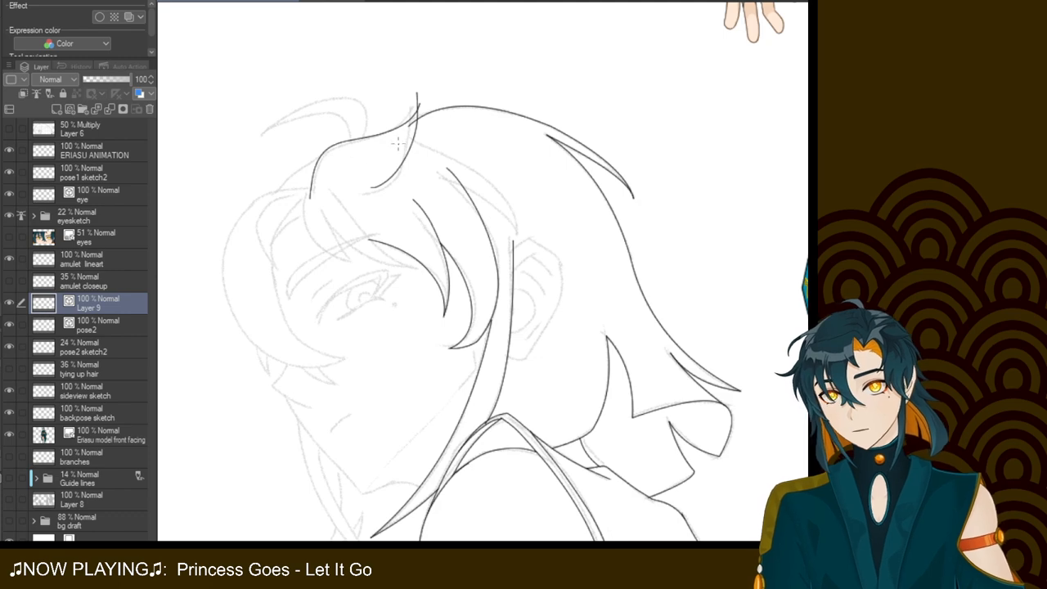
pyautogui.hotkey('ctrl', 'z')
pyautogui.moveTo(417, 103); pyautogui.dragTo(369, 193)
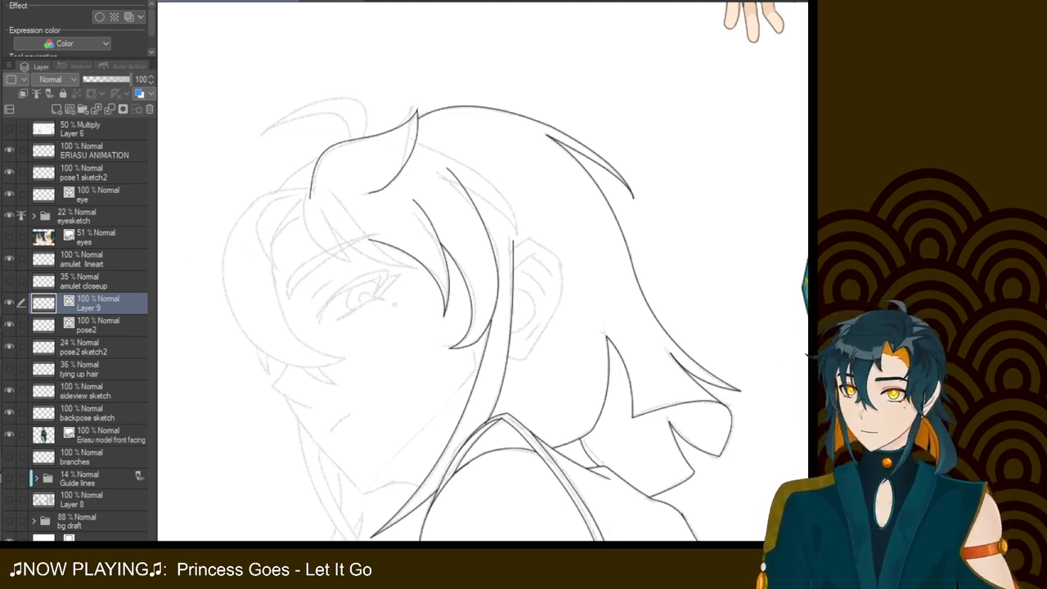
# Ink the large front bang's outer contour, curving from the forelock around the forehead to below the eye
pyautogui.moveTo(483, 327); pyautogui.dragTo(534, 233)
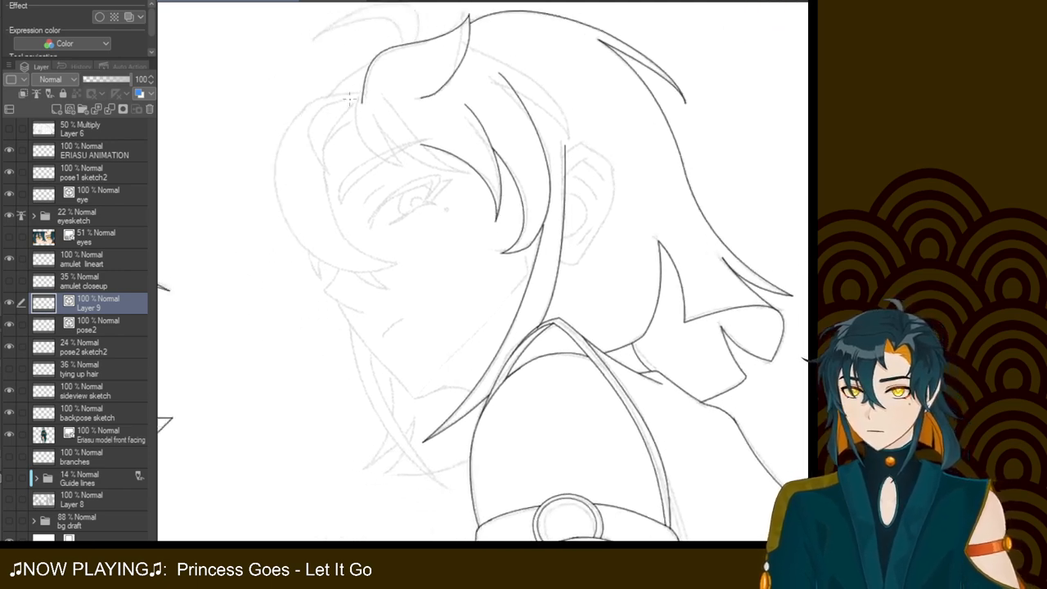
pyautogui.moveTo(365, 89); pyautogui.dragTo(366, 235)
pyautogui.hotkey('ctrl', 'z')
pyautogui.moveTo(360, 86)
pyautogui.mouseDown()
pyautogui.moveTo(270, 176)
pyautogui.moveTo(429, 254)
pyautogui.mouseUp()
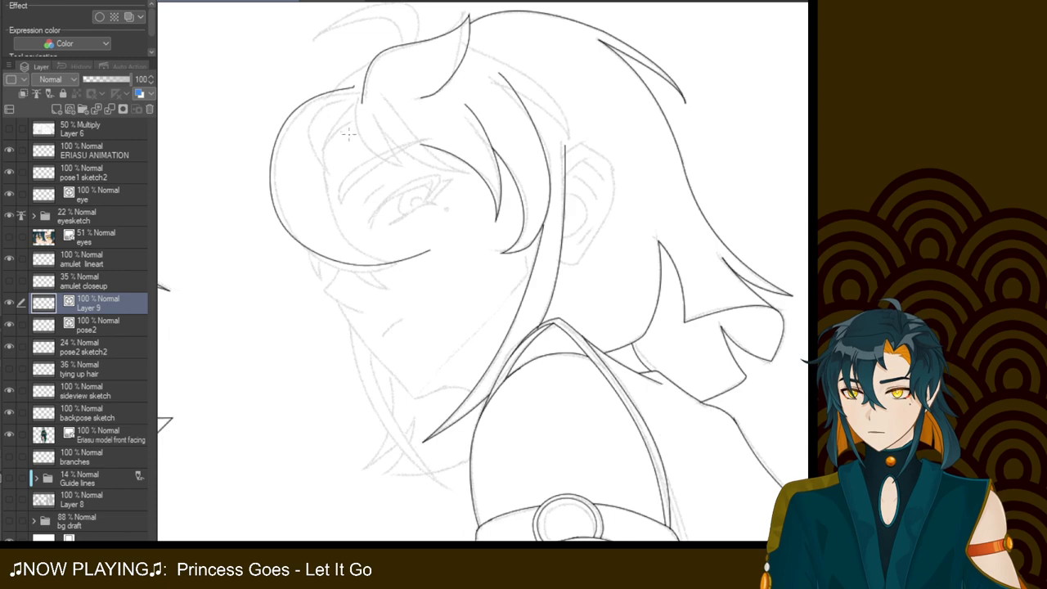
# Redraw the large front bang's outer contour from the parting around the forehead to below the eye
pyautogui.hotkey('ctrl', 'z')
pyautogui.moveTo(366, 88)
pyautogui.mouseDown()
pyautogui.moveTo(274, 212)
pyautogui.moveTo(425, 245)
pyautogui.mouseUp()
pyautogui.hotkey('ctrl', 'z')
pyautogui.moveTo(367, 95)
pyautogui.mouseDown()
pyautogui.moveTo(364, 269)
pyautogui.moveTo(393, 270)
pyautogui.mouseUp()
pyautogui.hotkey('ctrl', 'z')
pyautogui.moveTo(364, 94)
pyautogui.mouseDown()
pyautogui.moveTo(282, 133)
pyautogui.moveTo(405, 269)
pyautogui.mouseUp()
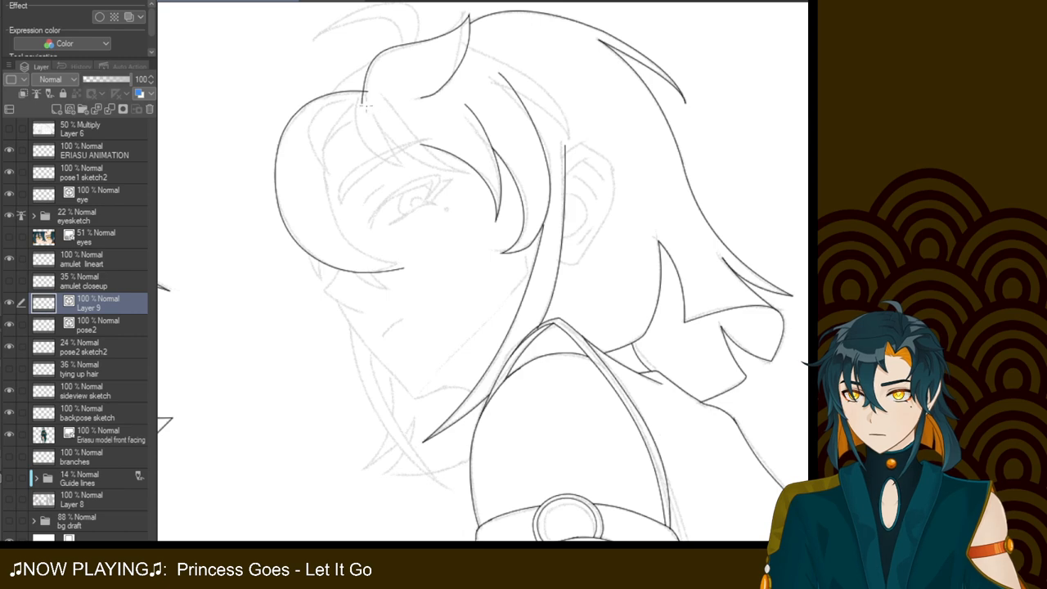
# Ink the large front bang's inner contour down past the eyebrow, and trim the crossing lines into a pointed tip
pyautogui.moveTo(353, 119)
pyautogui.mouseDown()
pyautogui.moveTo(312, 200)
pyautogui.moveTo(404, 269)
pyautogui.mouseUp()
pyautogui.hotkey('ctrl', 'z')
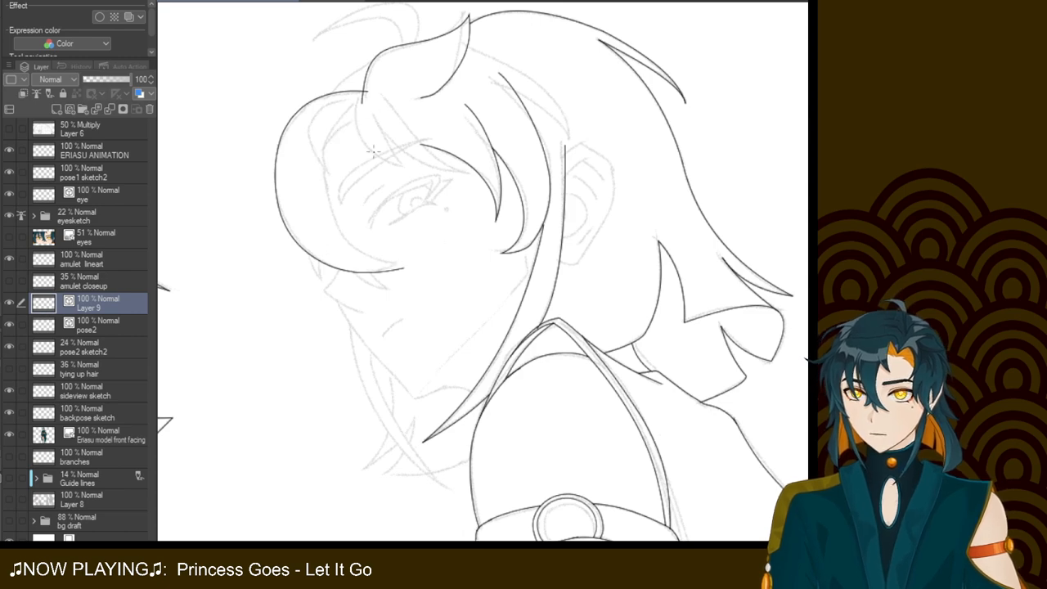
pyautogui.moveTo(354, 119)
pyautogui.mouseDown()
pyautogui.moveTo(408, 266)
pyautogui.moveTo(421, 265)
pyautogui.mouseUp()
pyautogui.hotkey('ctrl', 'z')
pyautogui.moveTo(360, 116); pyautogui.dragTo(427, 263)
pyautogui.hotkey('ctrl', 'z')
pyautogui.moveTo(365, 113); pyautogui.dragTo(433, 274)
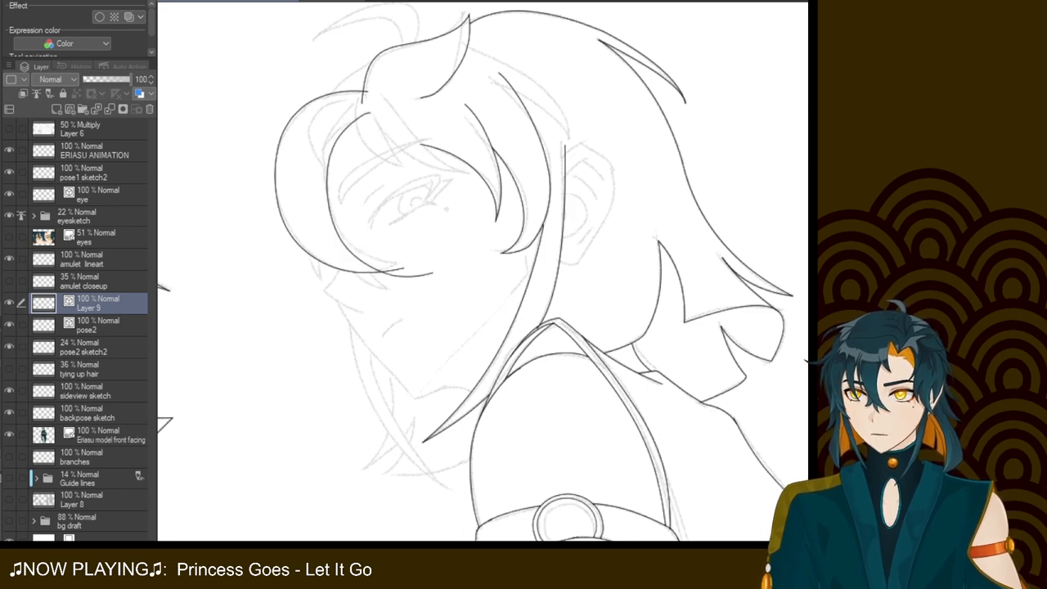
pyautogui.moveTo(401, 307); pyautogui.dragTo(401, 312)
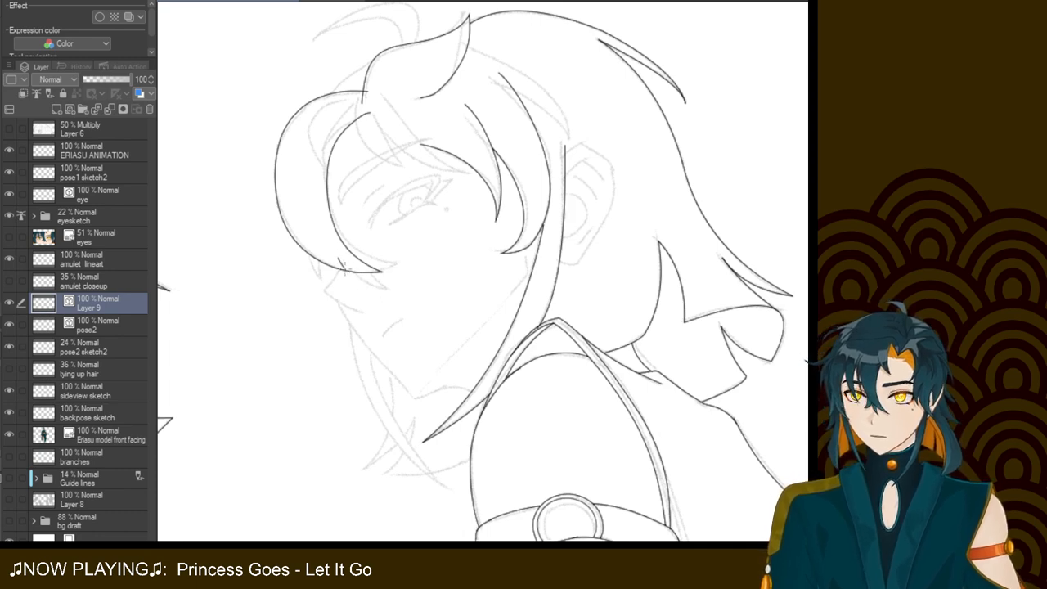
# Ink a short pointed strand beneath the front bang's tip, just above the nose
pyautogui.moveTo(351, 267); pyautogui.dragTo(379, 290)
pyautogui.moveTo(325, 254); pyautogui.dragTo(376, 295)
pyautogui.hotkey('ctrl', 'z')
pyautogui.moveTo(334, 261); pyautogui.dragTo(377, 293)
pyautogui.hotkey('ctrl', 'z')
pyautogui.moveTo(331, 259); pyautogui.dragTo(375, 288)
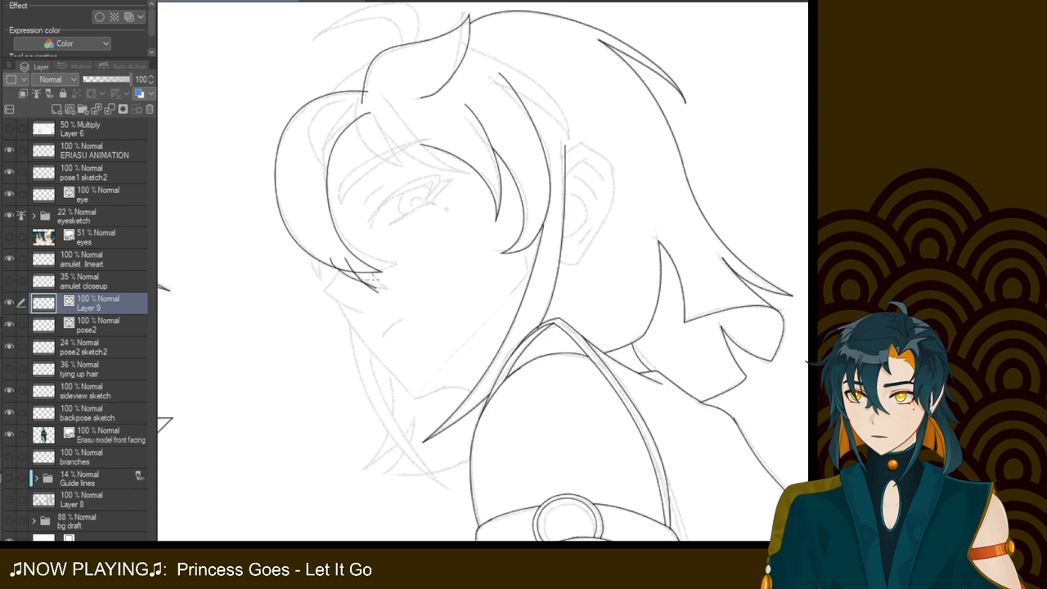
pyautogui.hotkey('ctrl', 'z')
pyautogui.moveTo(329, 260); pyautogui.dragTo(374, 285)
pyautogui.hotkey('ctrl', 'z')
pyautogui.hotkey('ctrl', 'z')
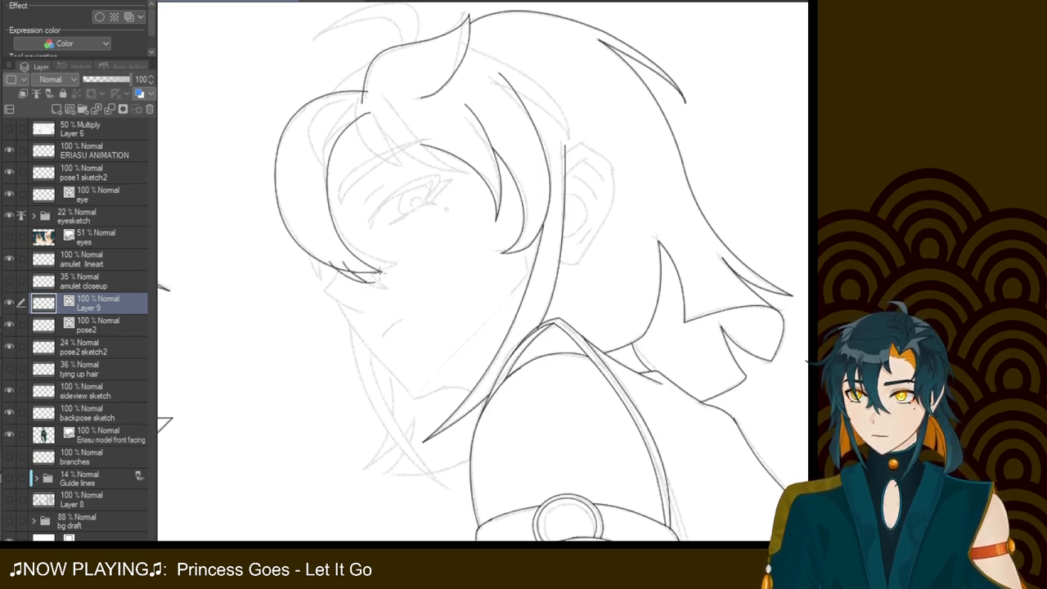
pyautogui.hotkey('ctrl', 'z')
pyautogui.moveTo(323, 257); pyautogui.dragTo(375, 283)
pyautogui.hotkey('ctrl', 'z')
pyautogui.moveTo(313, 250)
pyautogui.mouseDown()
pyautogui.moveTo(383, 278)
pyautogui.moveTo(375, 290)
pyautogui.mouseUp()
pyautogui.hotkey('ctrl', 'z')
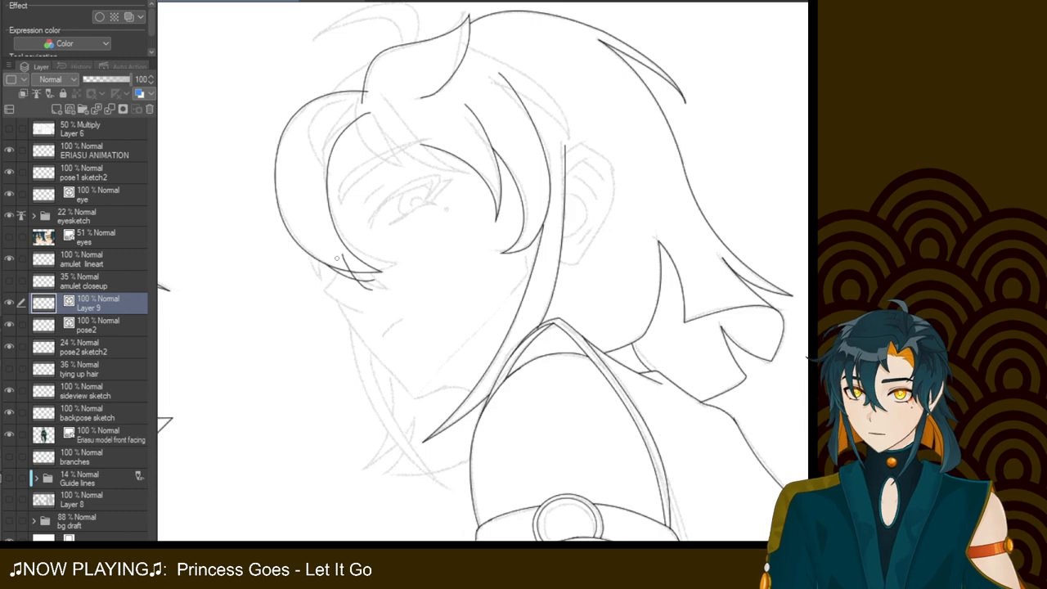
pyautogui.hotkey('ctrl', 'z')
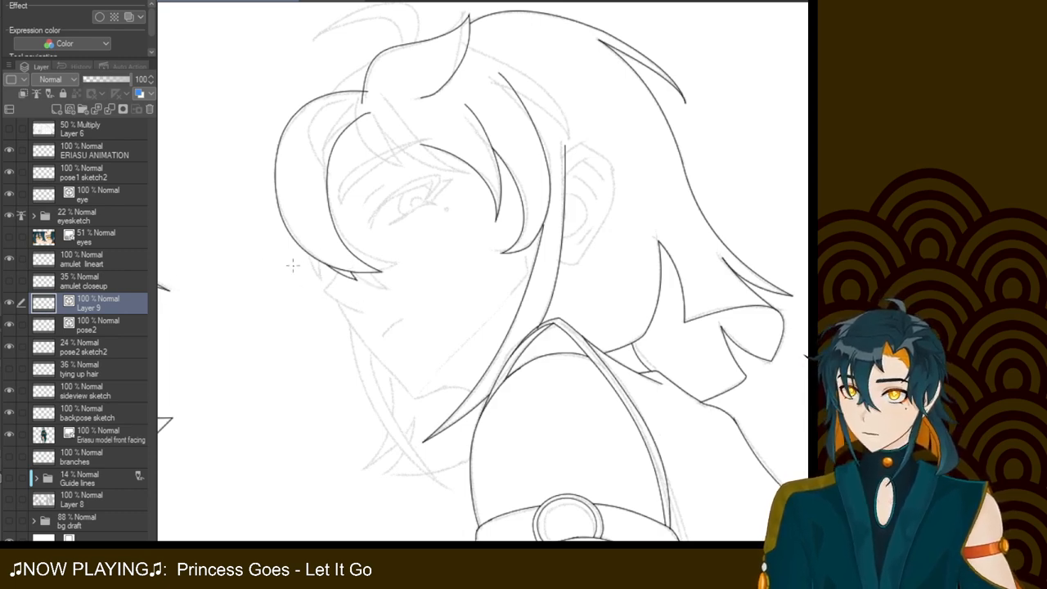
# Ink a small spike of hair on the front bang's lower outer edge, and trim its overlapping ends
pyautogui.moveTo(307, 237)
pyautogui.mouseDown()
pyautogui.moveTo(326, 281)
pyautogui.moveTo(327, 233)
pyautogui.mouseUp()
pyautogui.hotkey('ctrl', 'z')
pyautogui.moveTo(318, 288); pyautogui.dragTo(325, 238)
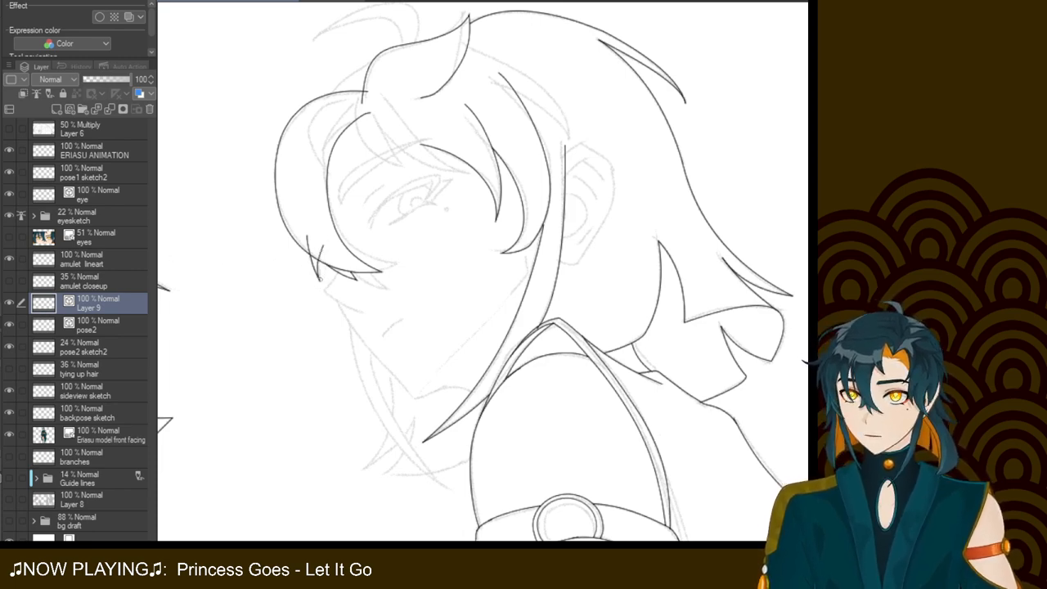
pyautogui.hotkey('ctrl', 'z')
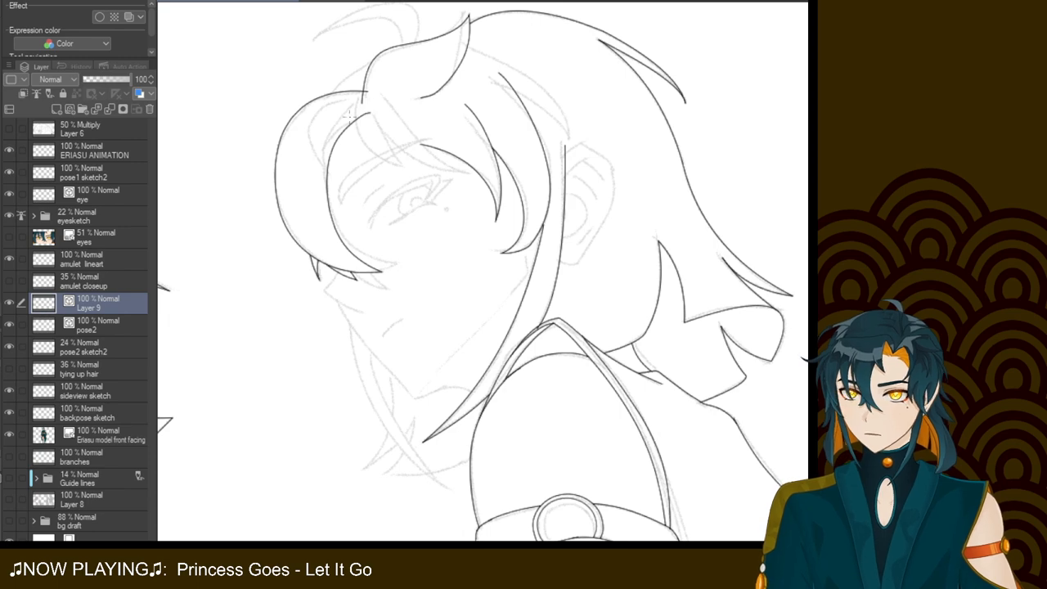
# Ink both sides of the short pointed strand hanging from the parting over the forehead
pyautogui.moveTo(361, 100); pyautogui.dragTo(402, 167)
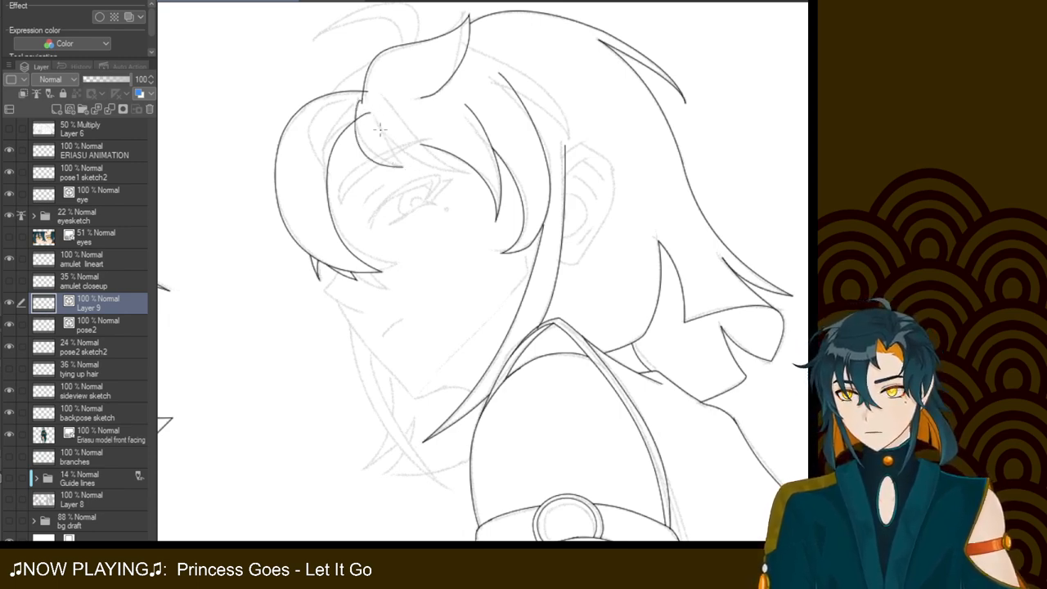
pyautogui.moveTo(372, 98); pyautogui.dragTo(404, 167)
pyautogui.hotkey('ctrl', 'z')
pyautogui.moveTo(372, 97); pyautogui.dragTo(409, 172)
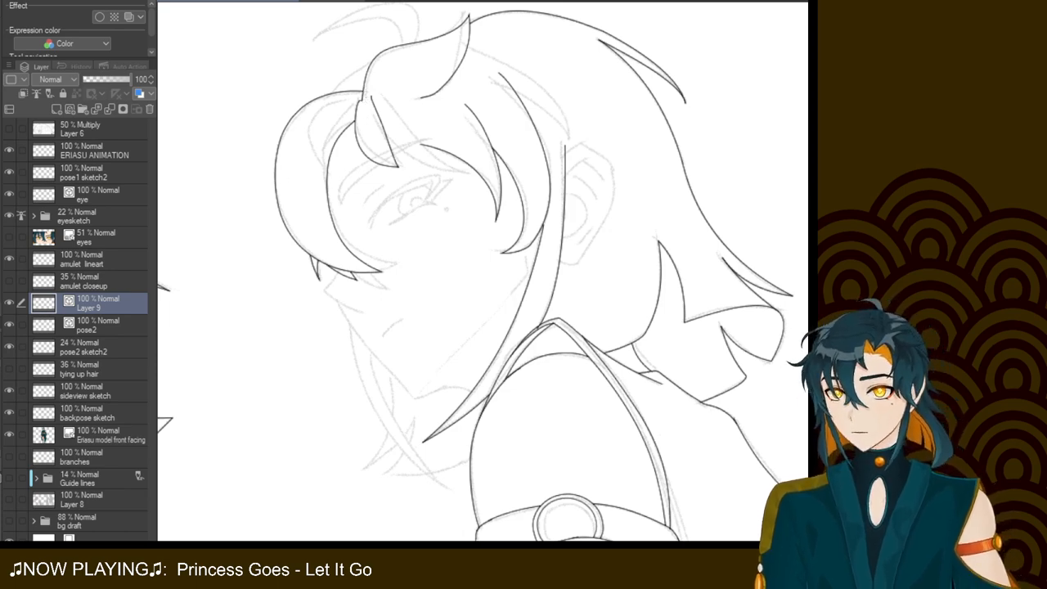
# Ink the second, longer pointed strand beside the short one, sweeping from the parting over the brow
pyautogui.moveTo(389, 96); pyautogui.dragTo(477, 181)
pyautogui.moveTo(375, 134); pyautogui.dragTo(451, 168)
pyautogui.hotkey('ctrl', 'z')
pyautogui.moveTo(378, 132); pyautogui.dragTo(482, 187)
pyautogui.hotkey('ctrl', 'z')
pyautogui.moveTo(379, 128); pyautogui.dragTo(479, 180)
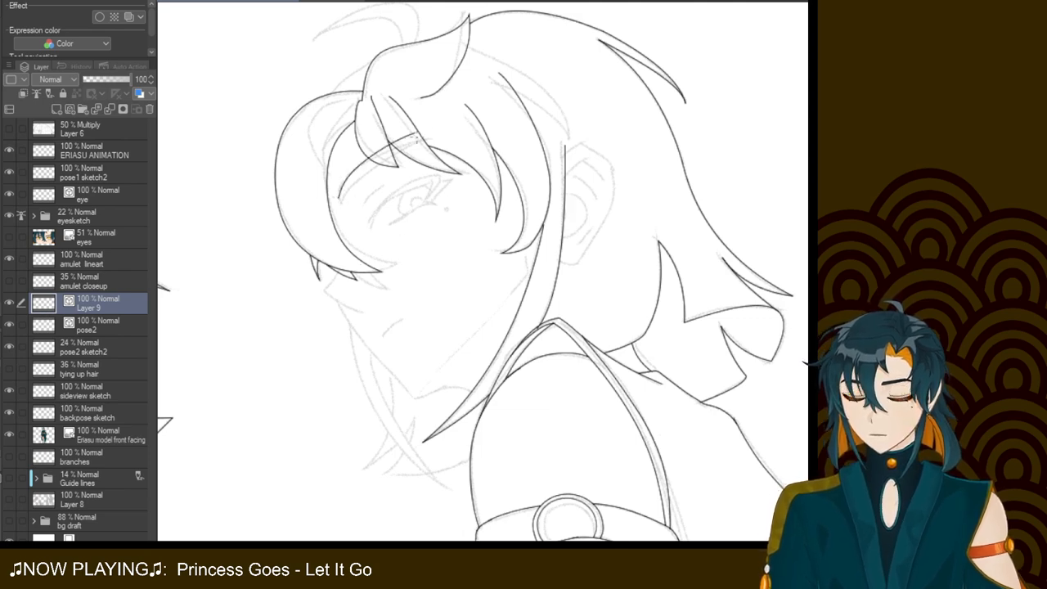
# Add a new vector layer above Layer 9, and ink the eyebrow's upper edge and rounded inner end on it
pyautogui.click(55, 109)
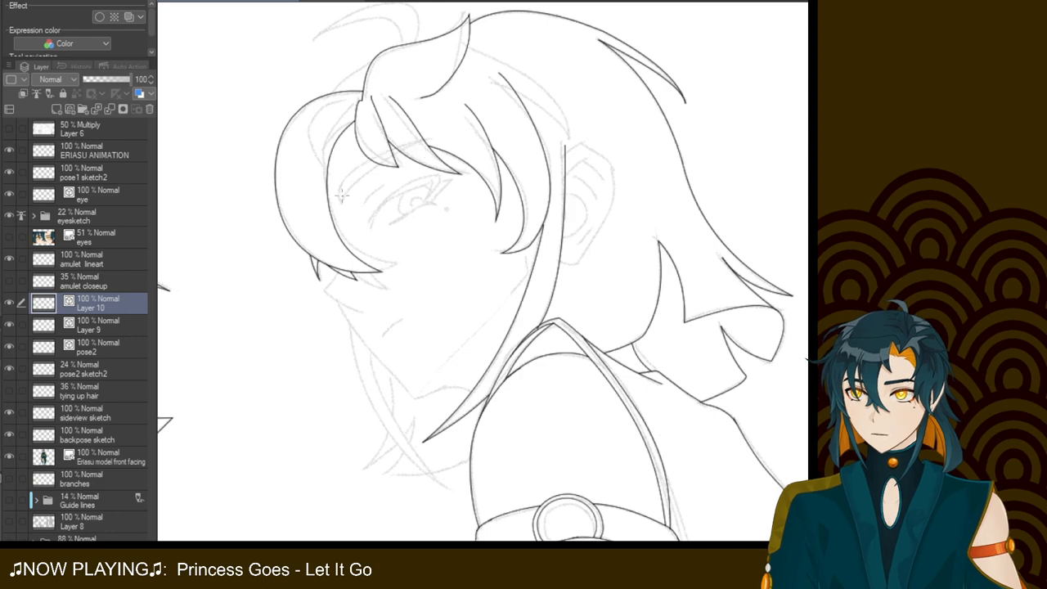
pyautogui.moveTo(336, 194); pyautogui.dragTo(425, 136)
pyautogui.moveTo(338, 189); pyautogui.dragTo(342, 207)
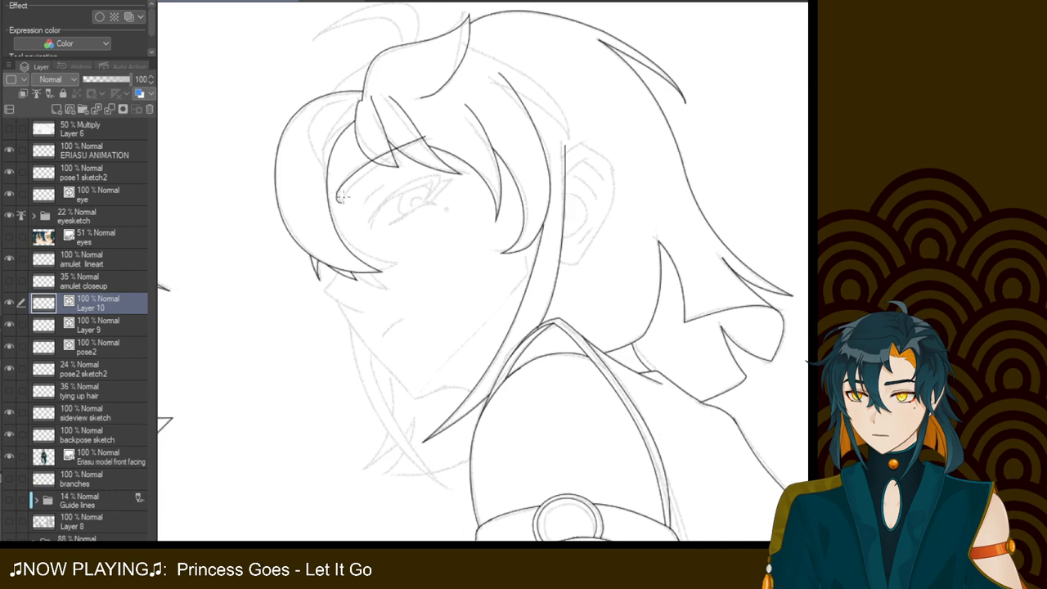
# Try repeated strokes for the eyebrow's lower edge, undoing each one
pyautogui.moveTo(357, 182); pyautogui.dragTo(415, 138)
pyautogui.hotkey('ctrl', 'z')
pyautogui.moveTo(355, 182); pyautogui.dragTo(433, 135)
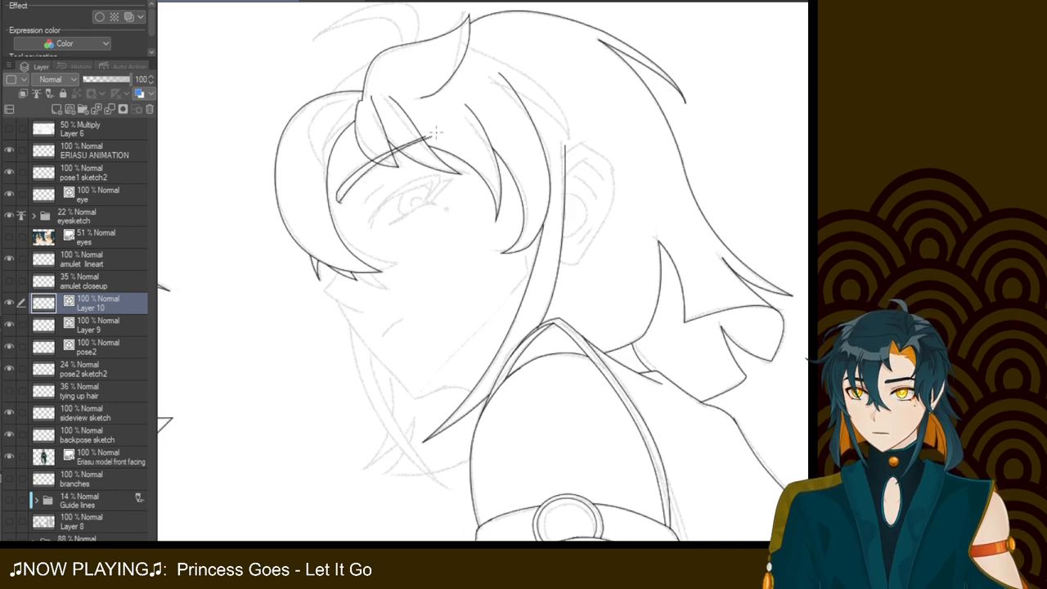
pyautogui.hotkey('ctrl', 'z')
pyautogui.moveTo(357, 181); pyautogui.dragTo(419, 139)
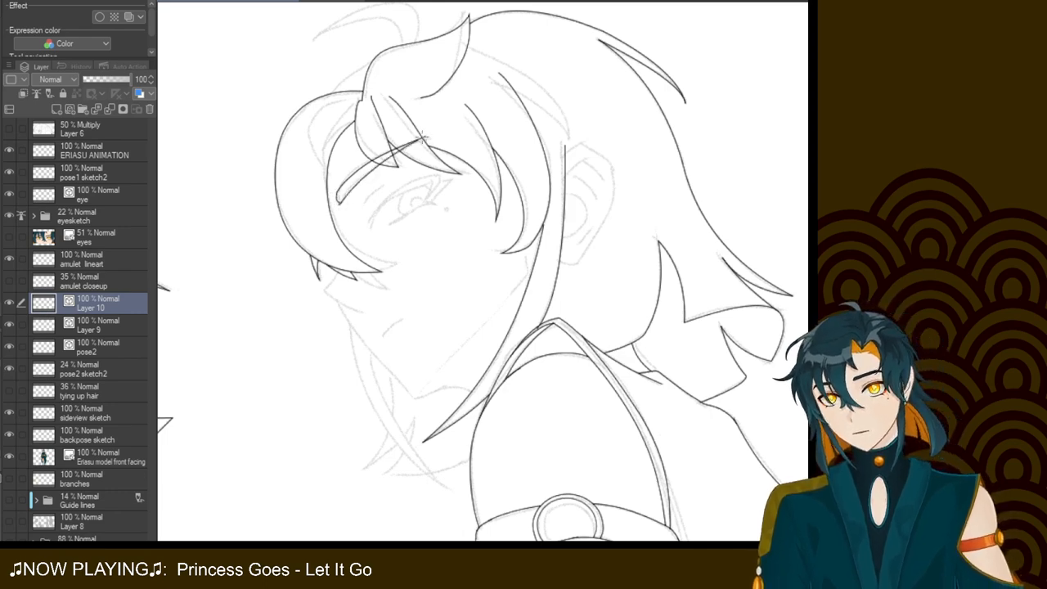
pyautogui.hotkey('ctrl', 'z')
pyautogui.moveTo(357, 182); pyautogui.dragTo(432, 129)
pyautogui.hotkey('ctrl', 'z')
pyautogui.moveTo(357, 182); pyautogui.dragTo(434, 133)
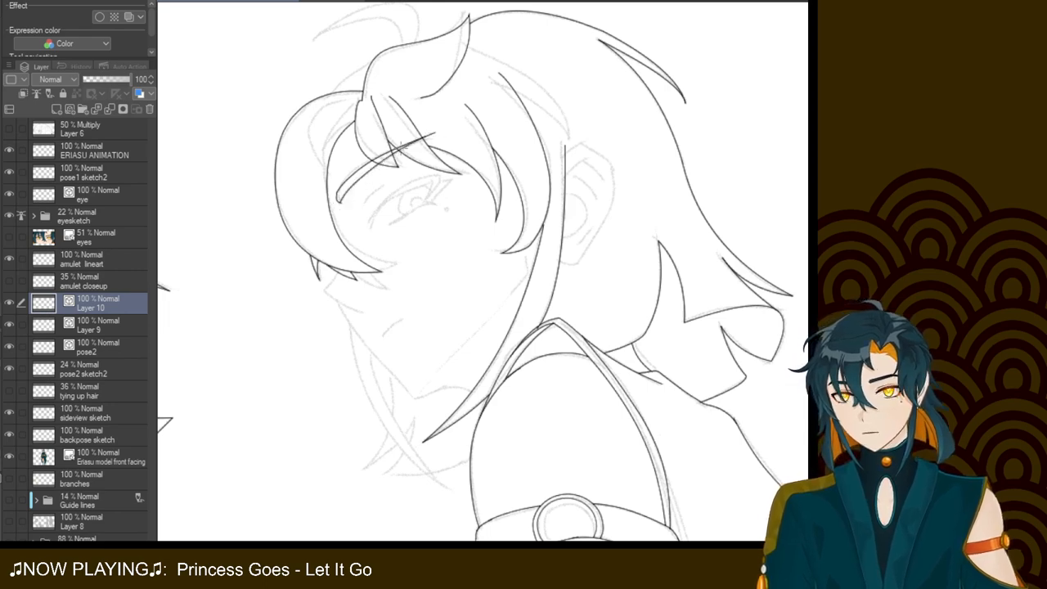
pyautogui.hotkey('ctrl', 'z')
pyautogui.moveTo(356, 182); pyautogui.dragTo(433, 134)
pyautogui.hotkey('ctrl', 'z')
pyautogui.moveTo(340, 199); pyautogui.dragTo(430, 129)
pyautogui.hotkey('ctrl', 'z')
# Ink the eyebrow's lower edge from its inner end, and trim the eyebrow lines where they cross the hair strands
pyautogui.moveTo(339, 202); pyautogui.dragTo(426, 136)
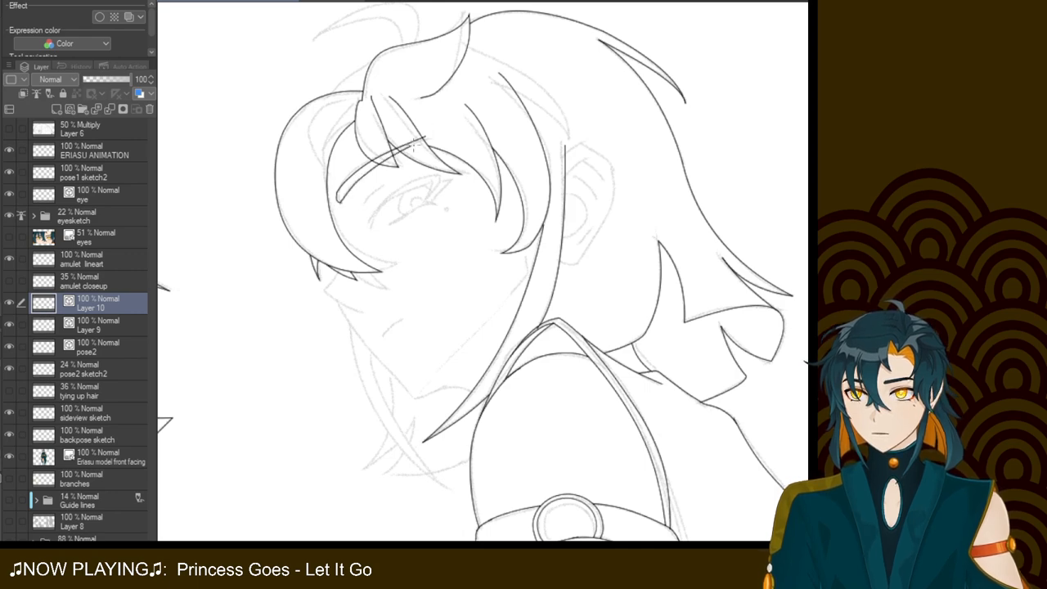
pyautogui.hotkey('ctrl', 'z')
pyautogui.moveTo(339, 201); pyautogui.dragTo(440, 136)
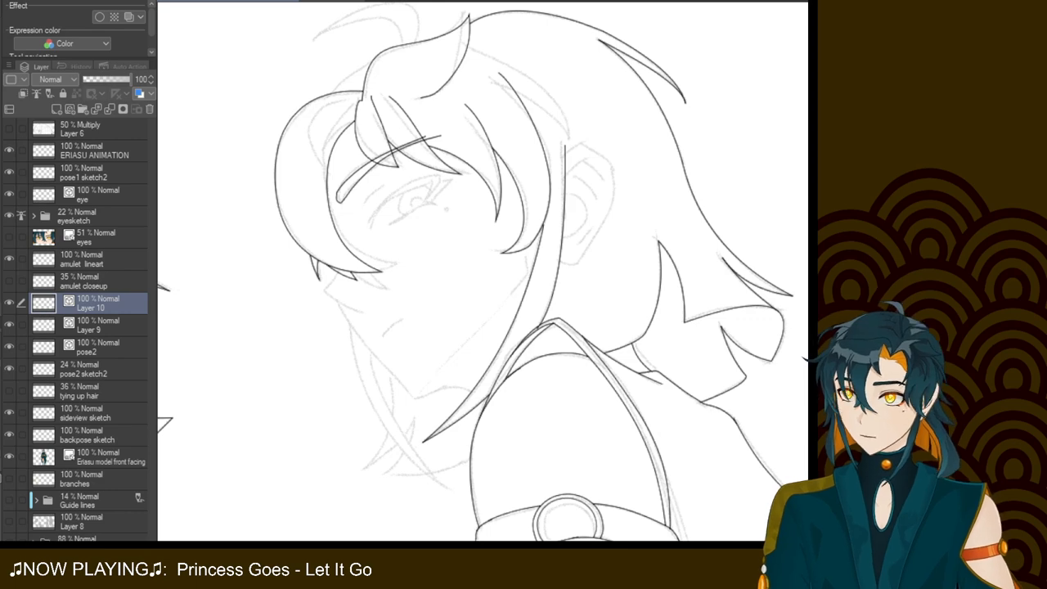
pyautogui.moveTo(432, 134); pyautogui.dragTo(433, 137)
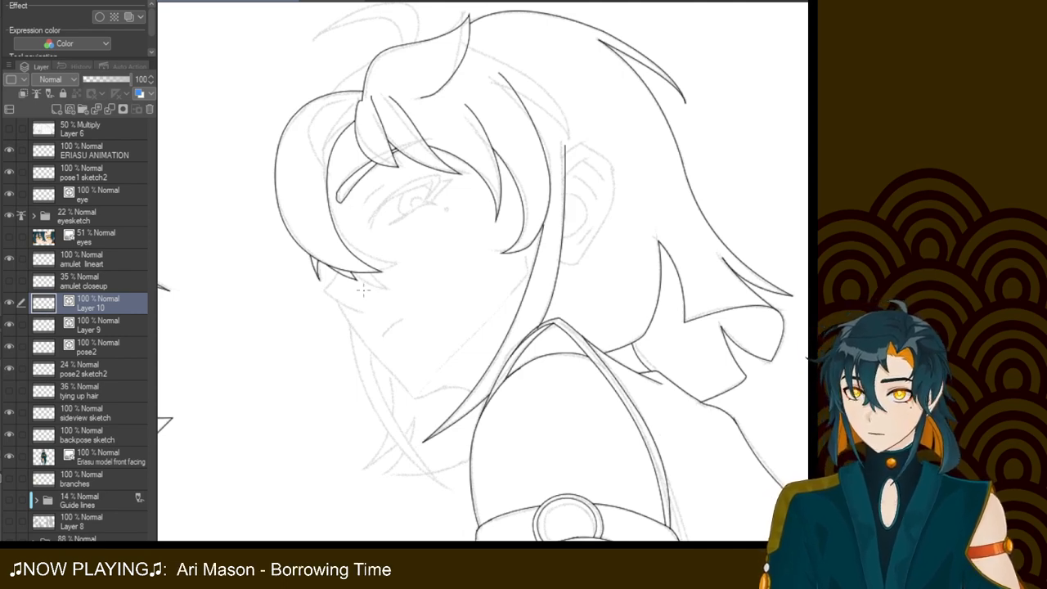
# Try repeated strokes on Layer 10 for the nose's profile and underside, undoing each one
pyautogui.hotkey('alt', '[')
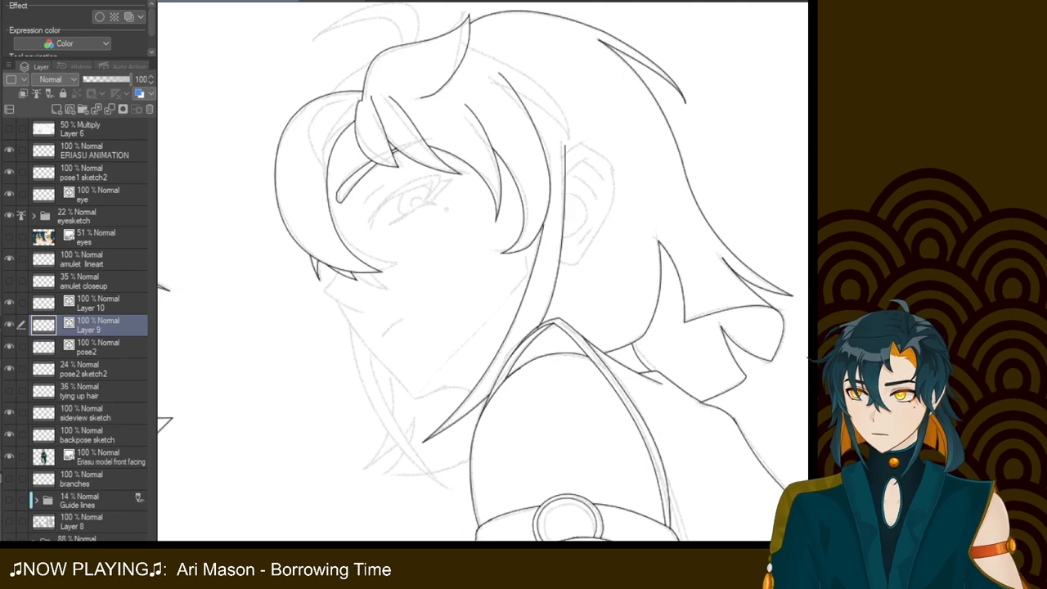
pyautogui.hotkey('alt', ']')
pyautogui.moveTo(347, 258)
pyautogui.mouseDown()
pyautogui.moveTo(326, 283)
pyautogui.moveTo(383, 315)
pyautogui.mouseUp()
pyautogui.hotkey('ctrl', 'z')
pyautogui.hotkey('ctrl', 'z')
pyautogui.moveTo(324, 290); pyautogui.dragTo(376, 314)
pyautogui.hotkey('ctrl', 'z')
pyautogui.moveTo(324, 289); pyautogui.dragTo(375, 319)
pyautogui.hotkey('ctrl', 'z')
pyautogui.moveTo(324, 289); pyautogui.dragTo(373, 316)
pyautogui.hotkey('ctrl', 'z')
pyautogui.moveTo(325, 289); pyautogui.dragTo(370, 315)
pyautogui.hotkey('ctrl', 'z')
# Ink the nose's tip and underside below the front bang
pyautogui.moveTo(325, 289); pyautogui.dragTo(372, 314)
pyautogui.hotkey('ctrl', 'z')
pyautogui.hotkey('ctrl', 'z')
pyautogui.hotkey('ctrl', 'z')
pyautogui.moveTo(325, 288); pyautogui.dragTo(364, 311)
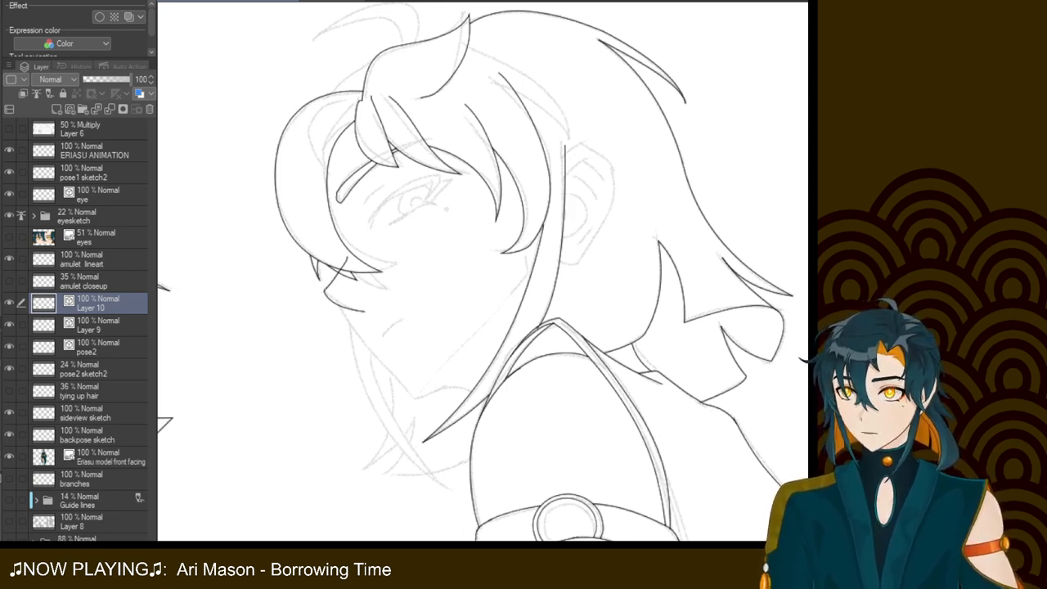
# Try repeated strokes for the face's front contour from under the nose to the chin, undoing each one
pyautogui.moveTo(342, 299); pyautogui.dragTo(406, 382)
pyautogui.hotkey('ctrl', 'z')
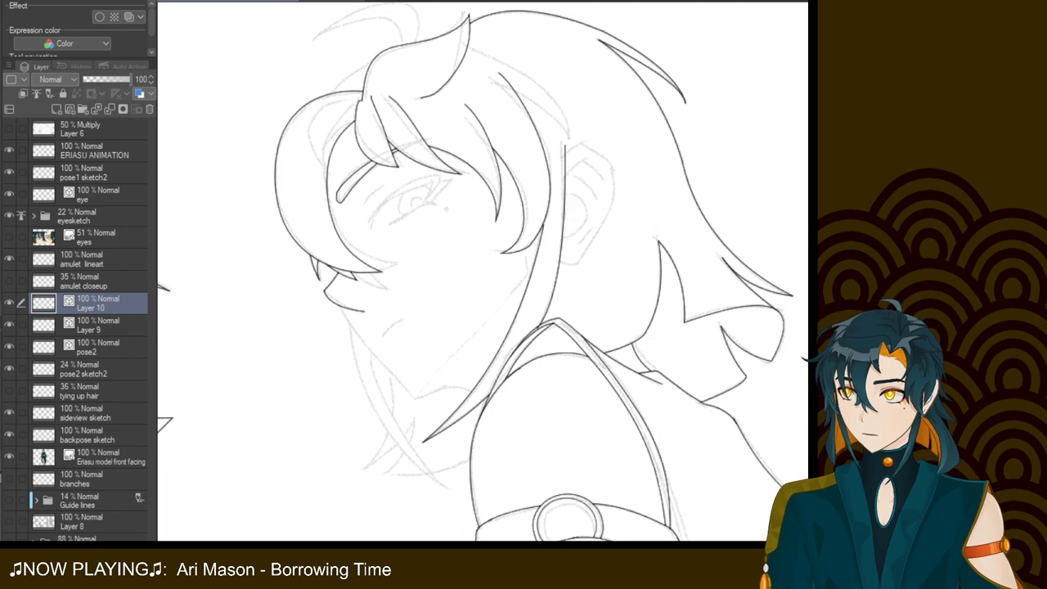
pyautogui.moveTo(342, 299)
pyautogui.mouseDown()
pyautogui.moveTo(364, 311)
pyautogui.moveTo(414, 398)
pyautogui.mouseUp()
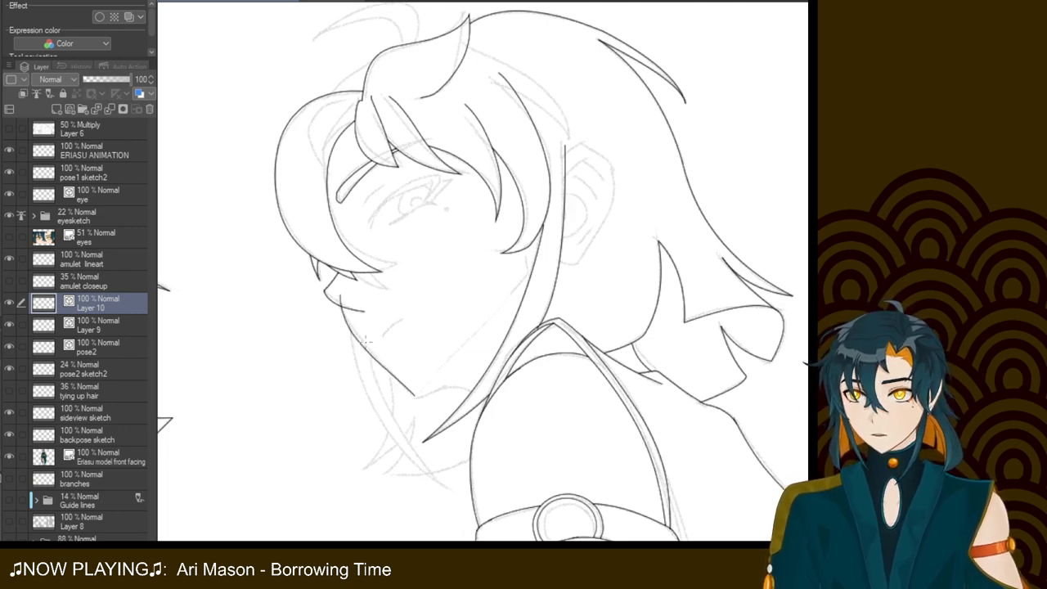
pyautogui.hotkey('ctrl', 'z')
pyautogui.moveTo(339, 296)
pyautogui.mouseDown()
pyautogui.moveTo(401, 391)
pyautogui.moveTo(344, 301)
pyautogui.moveTo(414, 384)
pyautogui.mouseUp()
pyautogui.hotkey('ctrl', 'z')
pyautogui.hotkey('ctrl', 'z')
pyautogui.moveTo(337, 293); pyautogui.dragTo(400, 386)
pyautogui.hotkey('ctrl', 'z')
pyautogui.moveTo(337, 291); pyautogui.dragTo(414, 391)
pyautogui.hotkey('ctrl', 'z')
pyautogui.moveTo(337, 296); pyautogui.dragTo(415, 392)
pyautogui.hotkey('ctrl', 'z')
pyautogui.moveTo(337, 296); pyautogui.dragTo(409, 391)
pyautogui.hotkey('ctrl', 'z')
pyautogui.moveTo(337, 289); pyautogui.dragTo(405, 381)
pyautogui.hotkey('ctrl', 'z')
# Rotate the canvas so the profile stands upright, and ink the face's front contour from under the nose to the chin
pyautogui.hotkey('ctrl', '+')
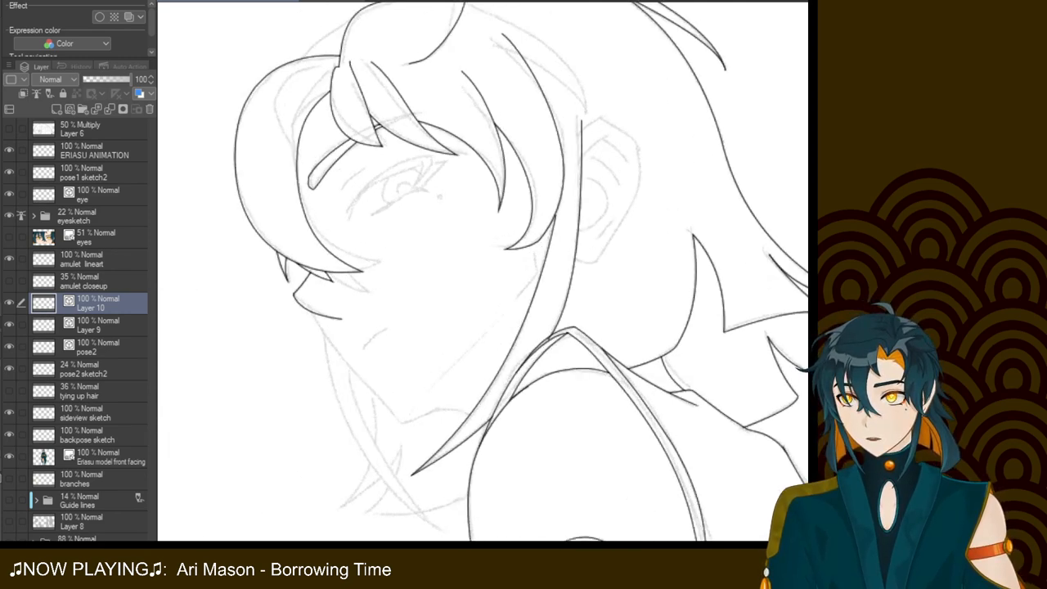
pyautogui.moveTo(396, 367)
pyautogui.mouseDown()
pyautogui.moveTo(357, 296)
pyautogui.moveTo(359, 304)
pyautogui.mouseUp()
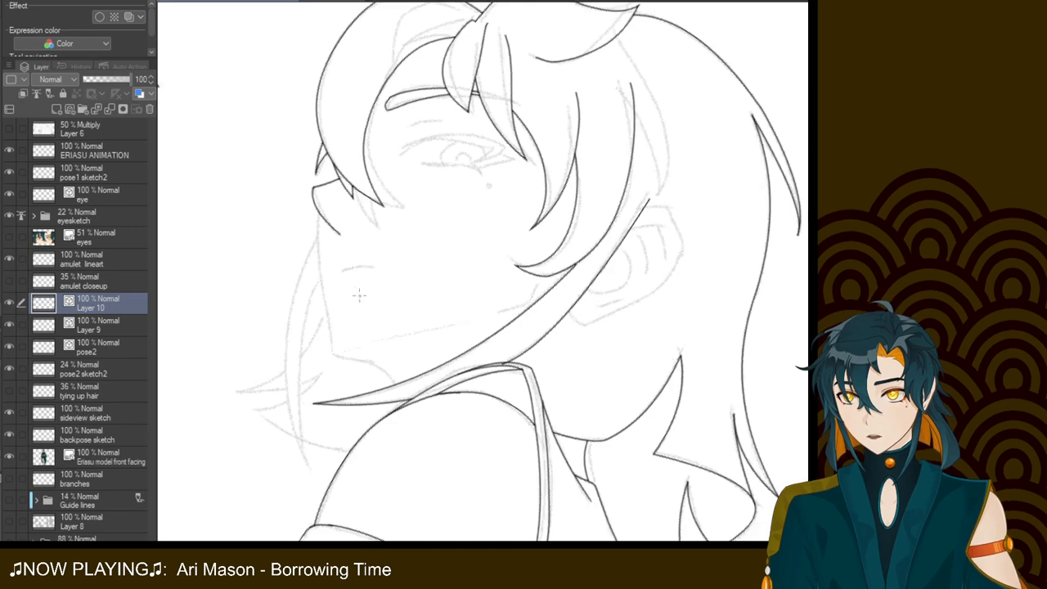
pyautogui.moveTo(327, 199); pyautogui.dragTo(335, 367)
pyautogui.hotkey('ctrl', 'z')
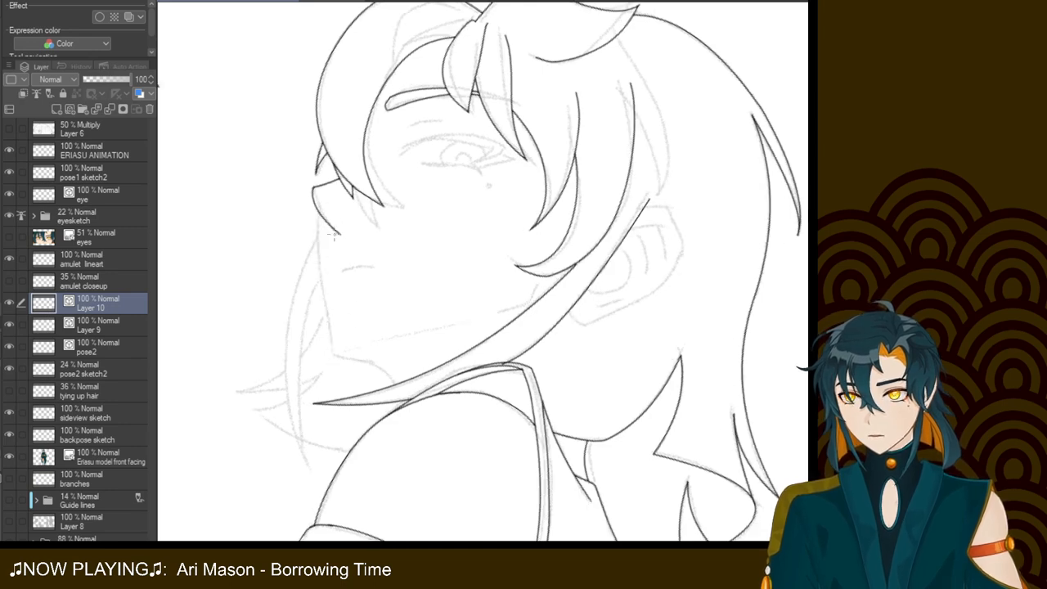
pyautogui.moveTo(324, 198); pyautogui.dragTo(331, 379)
pyautogui.hotkey('ctrl', 'z')
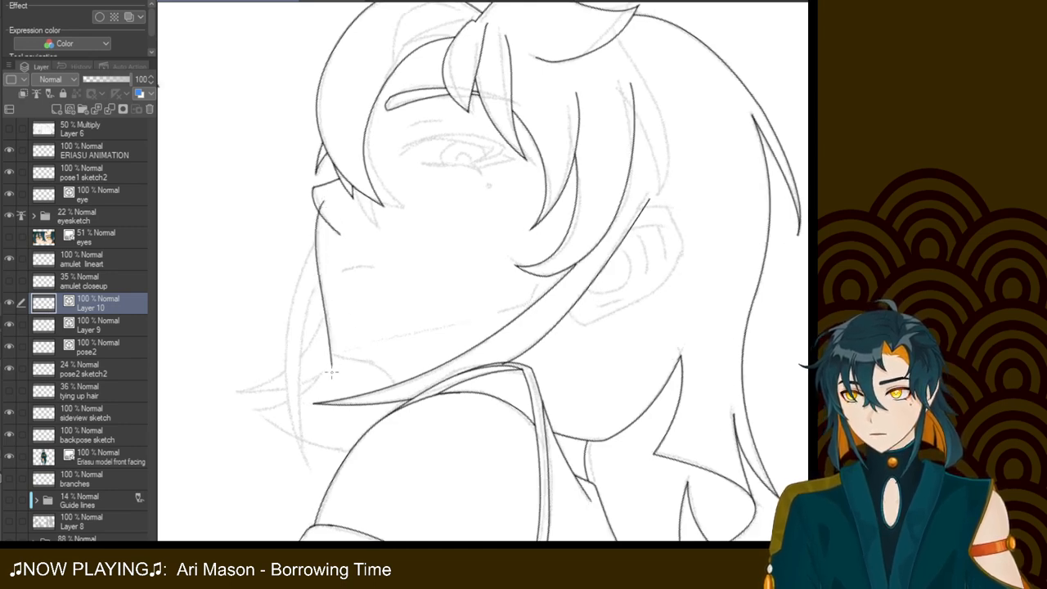
pyautogui.hotkey('ctrl', 'z')
pyautogui.moveTo(324, 199); pyautogui.dragTo(332, 374)
pyautogui.hotkey('ctrl', 'z')
pyautogui.moveTo(325, 199); pyautogui.dragTo(332, 363)
pyautogui.hotkey('ctrl', 'z')
pyautogui.moveTo(325, 197); pyautogui.dragTo(332, 372)
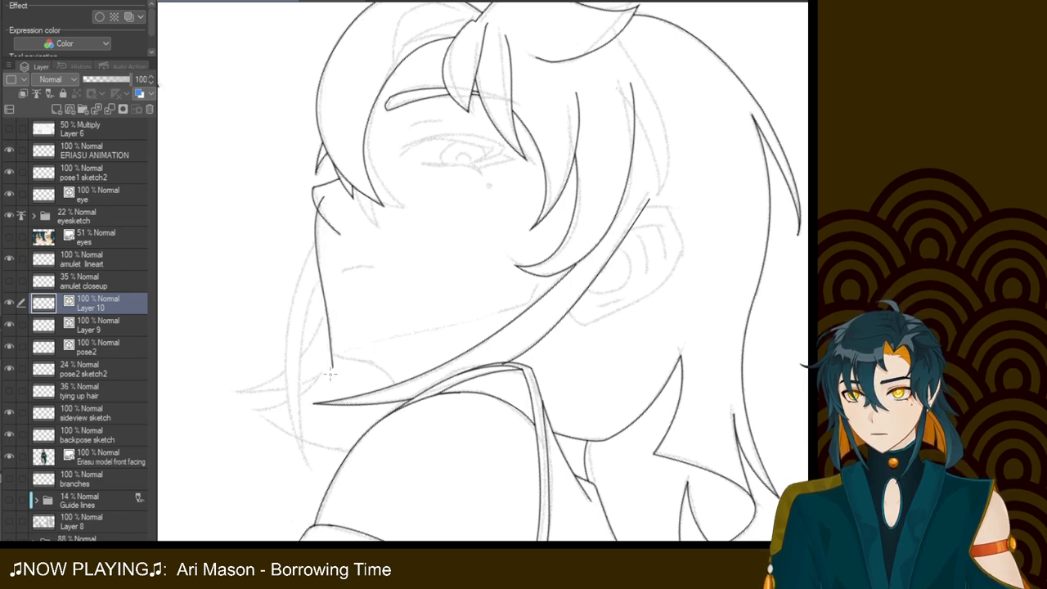
pyautogui.hotkey('ctrl', 'z')
pyautogui.hotkey('ctrl', 'y')
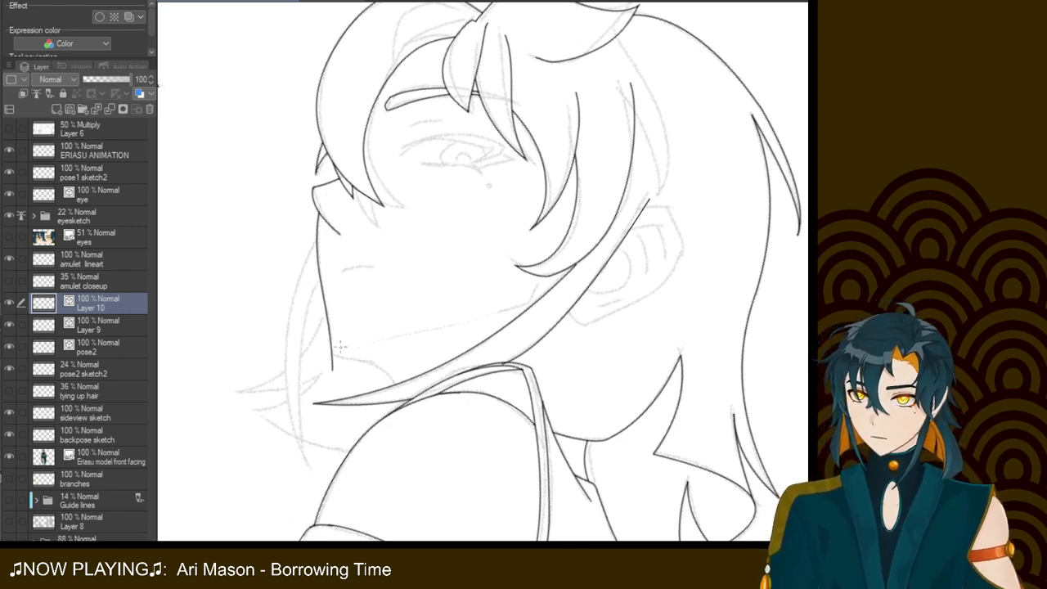
# Ink the chin's underside, curving from the front contour back toward the throat
pyautogui.moveTo(333, 357); pyautogui.dragTo(430, 324)
pyautogui.hotkey('ctrl', 'z')
pyautogui.moveTo(332, 350); pyautogui.dragTo(396, 369)
pyautogui.hotkey('ctrl', 'z')
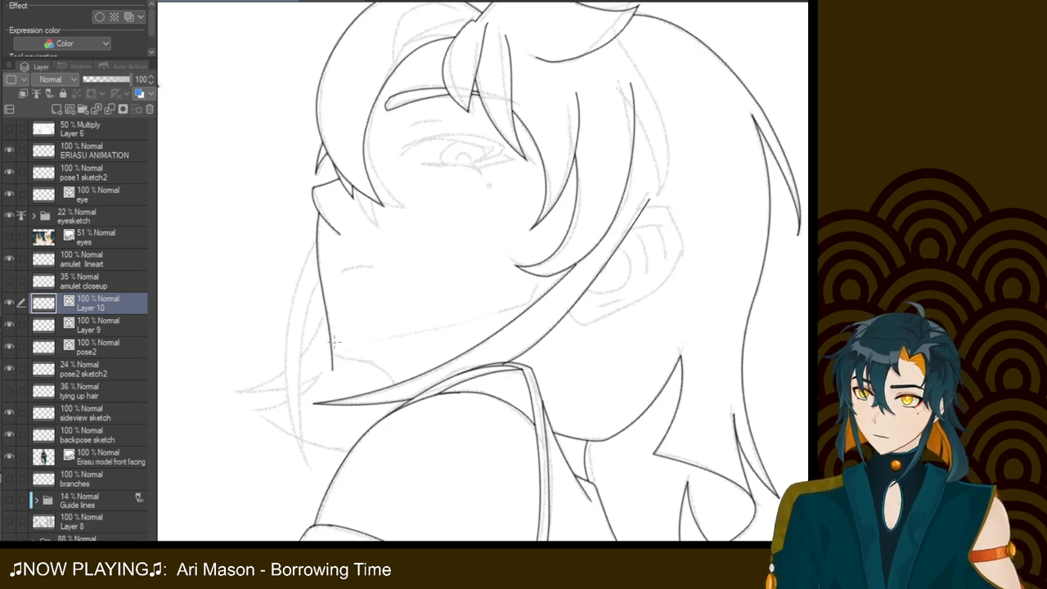
pyautogui.moveTo(332, 342)
pyautogui.mouseDown()
pyautogui.moveTo(396, 385)
pyautogui.moveTo(332, 336)
pyautogui.moveTo(335, 351)
pyautogui.moveTo(381, 370)
pyautogui.mouseUp()
pyautogui.hotkey('ctrl', 'z')
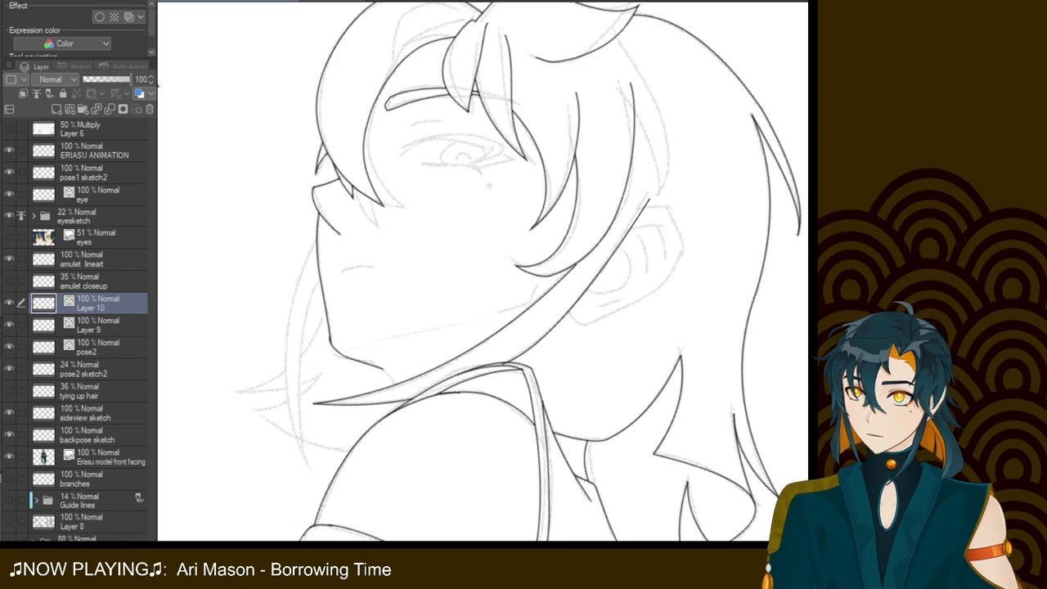
# Ink the throat line from under the chin down to the long side strand of hair
pyautogui.moveTo(338, 358); pyautogui.dragTo(397, 396)
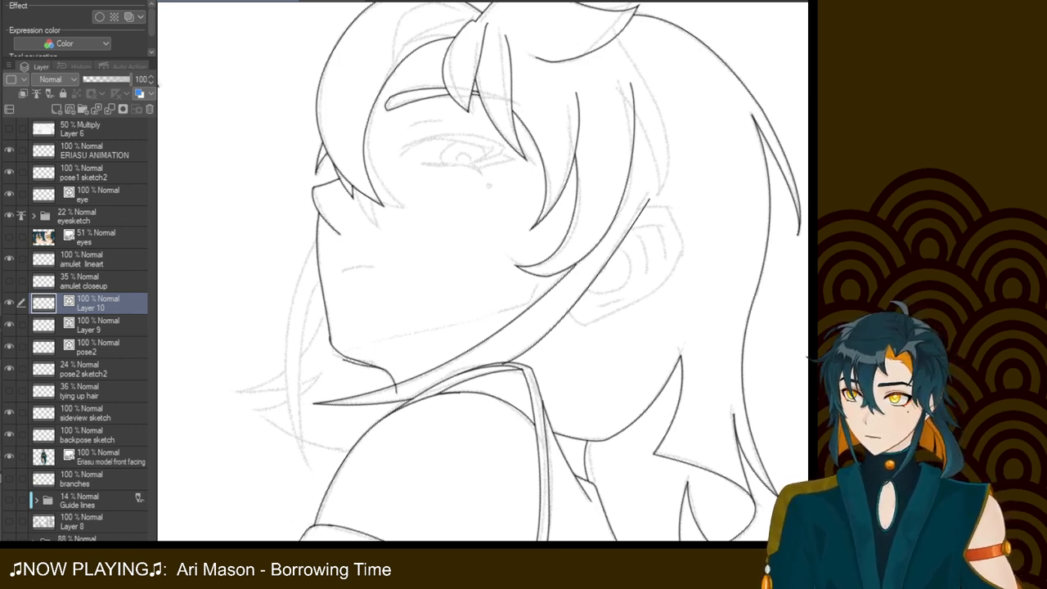
pyautogui.hotkey('ctrl', 'z')
pyautogui.hotkey('ctrl', 'y')
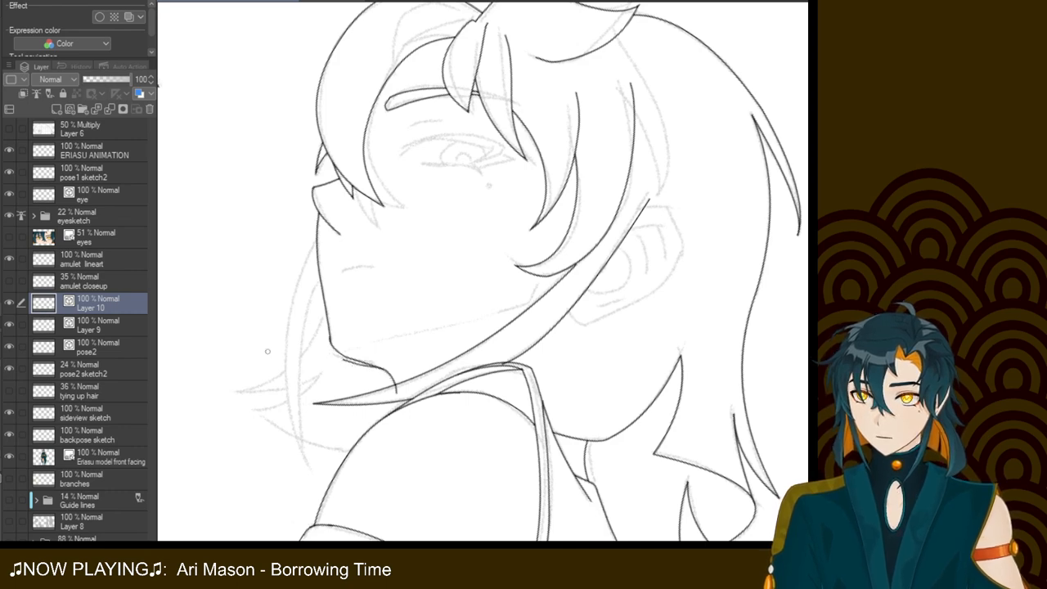
# Rework the end of the throat line so it stops at the long side strand's edge, keeping Layer 10 active
pyautogui.hotkey('ctrl', 'z')
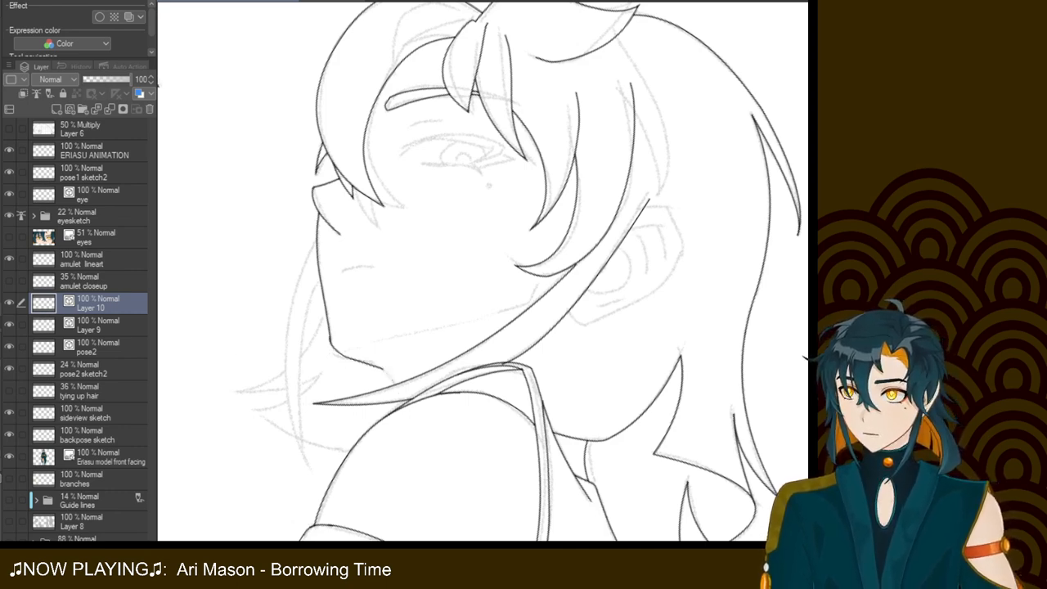
pyautogui.hotkey('ctrl', 'y')
pyautogui.hotkey('ctrl', 'z')
pyautogui.hotkey('ctrl', 'y')
pyautogui.hotkey('ctrl', 'z')
pyautogui.hotkey('ctrl', 'y')
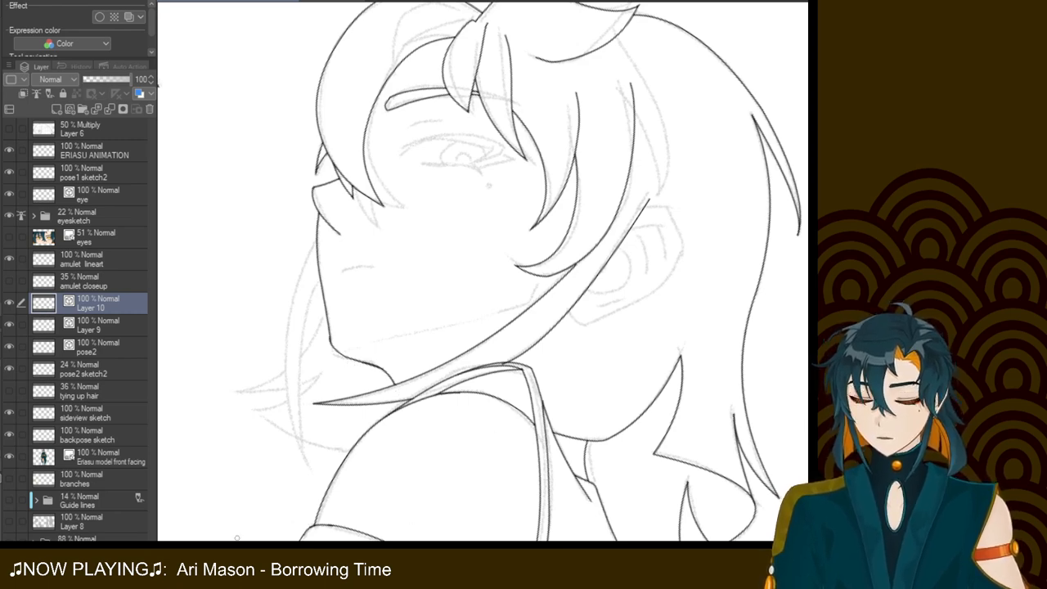
pyautogui.hotkey('ctrl', '+')
pyautogui.hotkey('ctrl', '+')
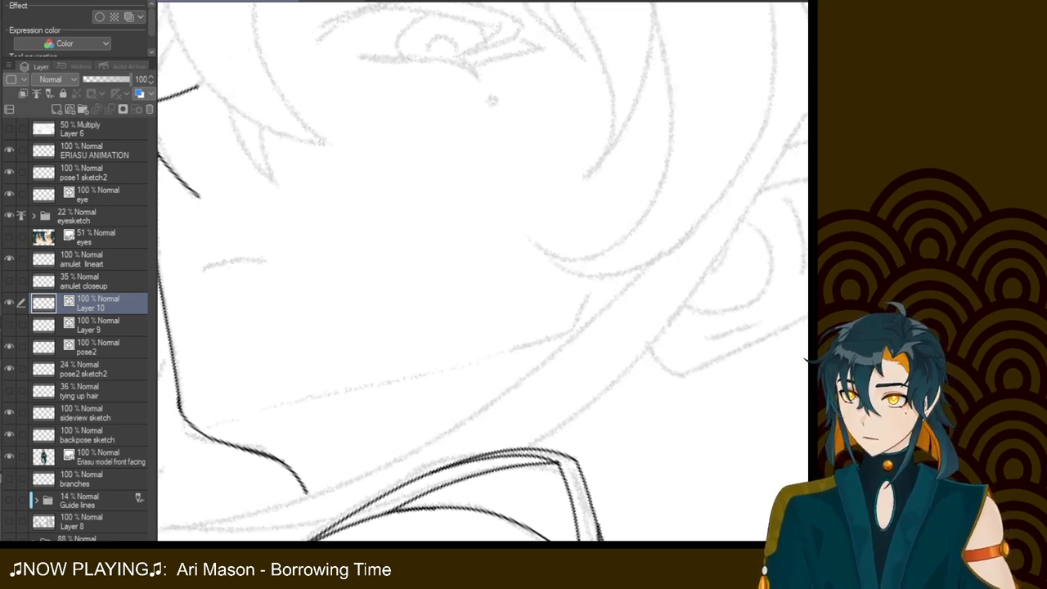
pyautogui.hotkey('alt', '[')
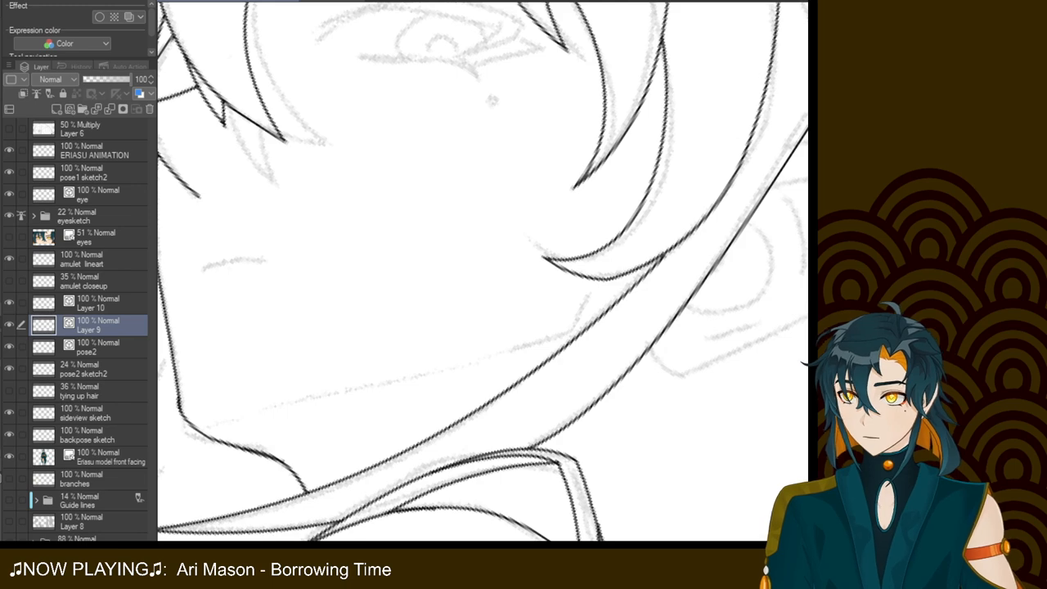
pyautogui.hotkey('ctrl', '-')
pyautogui.hotkey('ctrl', '+')
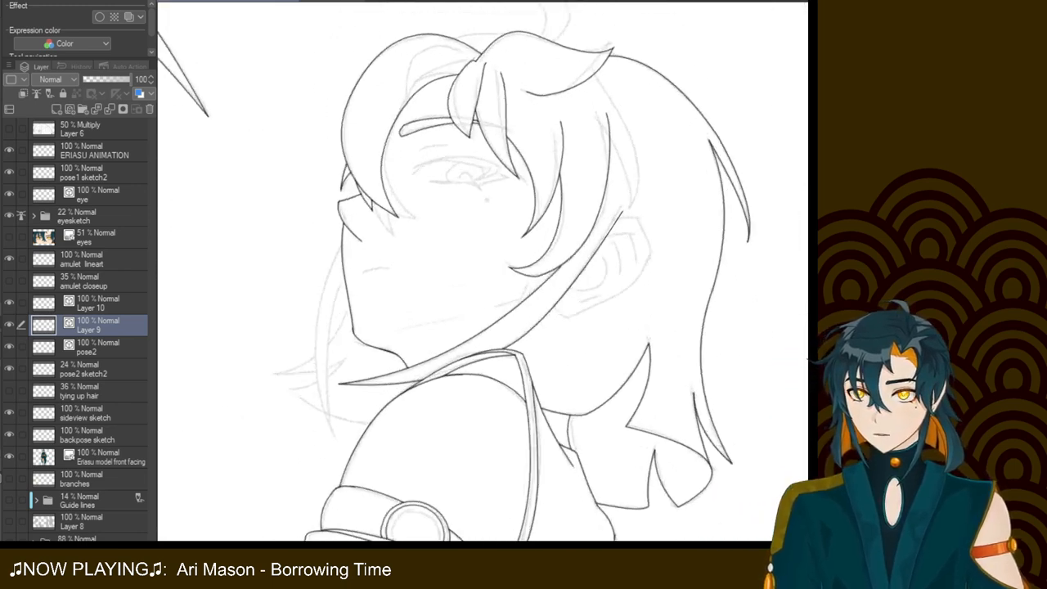
pyautogui.click(98, 302)
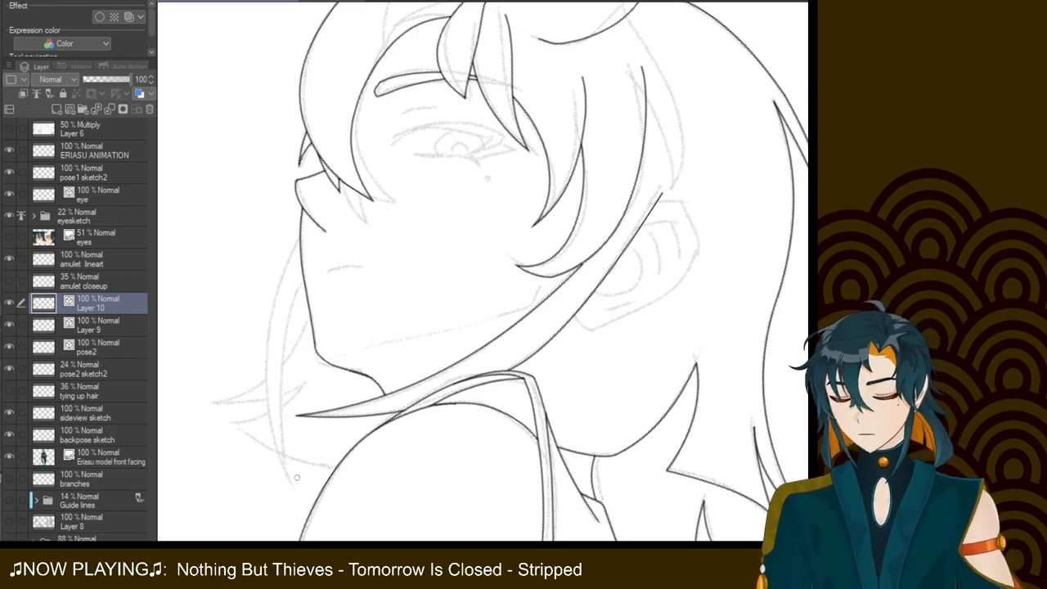
# Ink the short, slightly curved mouth line on the profile, retrying the stroke as needed
pyautogui.moveTo(409, 524); pyautogui.dragTo(559, 522)
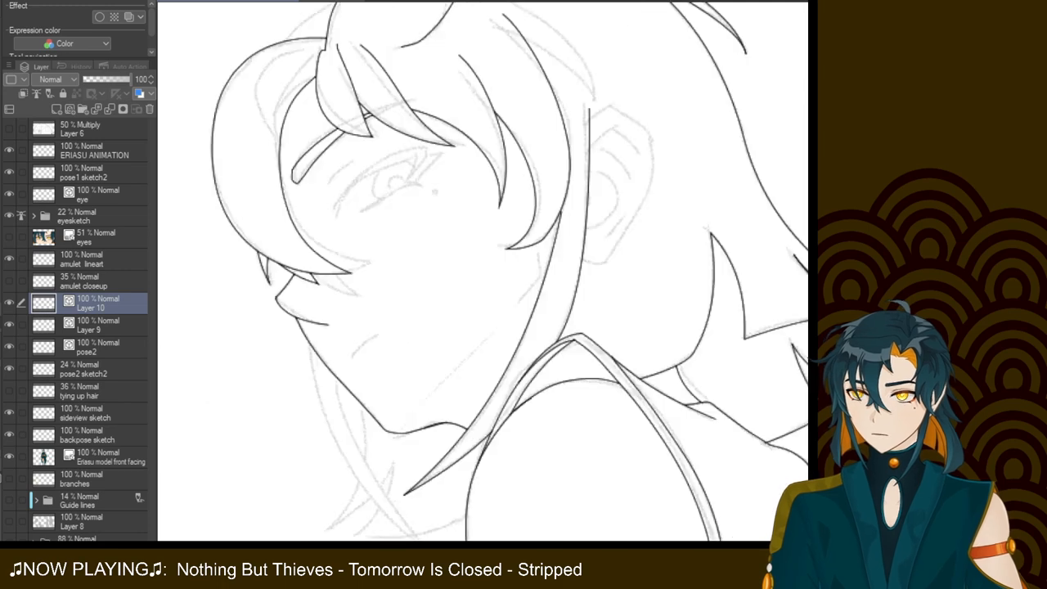
pyautogui.scroll(-3, 233, 490)
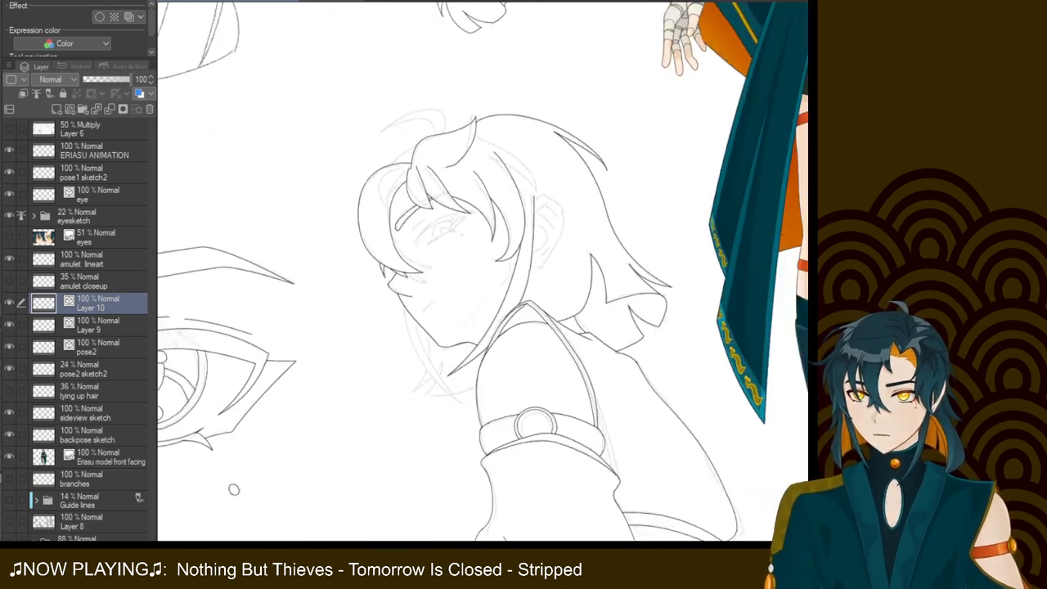
pyautogui.scroll(3, 233, 489)
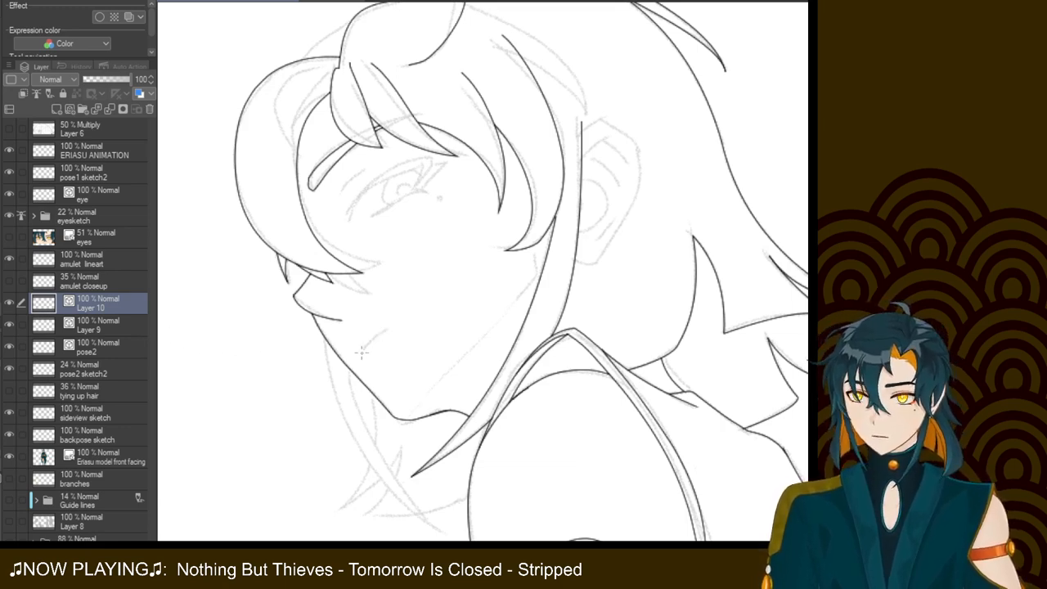
pyautogui.moveTo(364, 352); pyautogui.dragTo(389, 329)
pyautogui.hotkey('ctrl', 'z')
pyautogui.hotkey('ctrl', 'z')
pyautogui.hotkey('ctrl', 'z')
pyautogui.hotkey('ctrl', 'z')
pyautogui.hotkey('ctrl', 'z')
pyautogui.hotkey('ctrl', 'z')
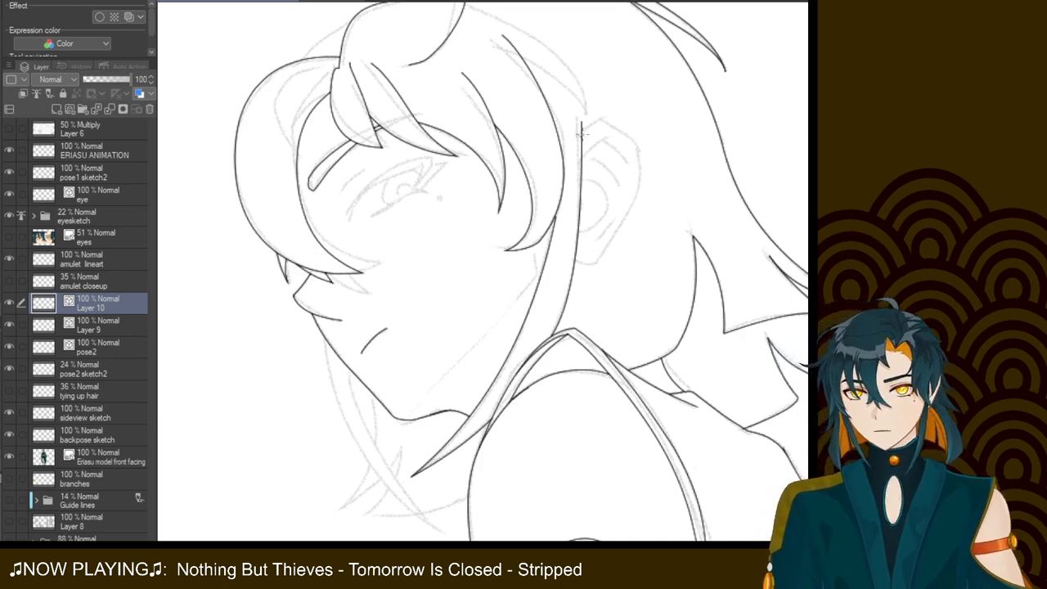
# Ink the ear's outer contour from the long side strand over the top and down around the lobe, redoing unsatisfactory strokes
pyautogui.moveTo(581, 138); pyautogui.dragTo(642, 160)
pyautogui.hotkey('ctrl', 'z')
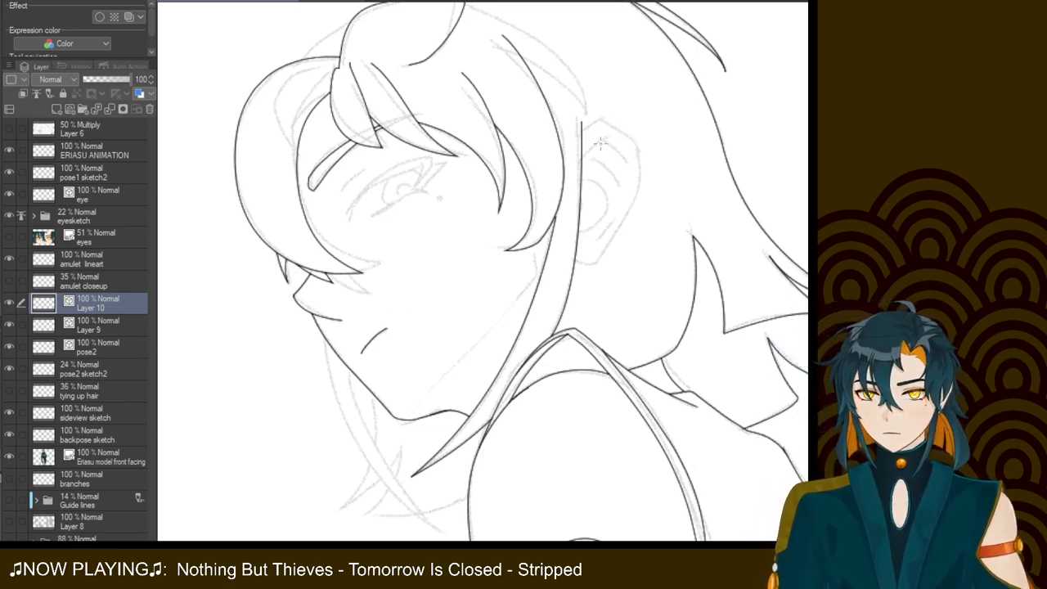
pyautogui.moveTo(582, 138)
pyautogui.mouseDown()
pyautogui.moveTo(607, 128)
pyautogui.moveTo(639, 169)
pyautogui.mouseUp()
pyautogui.hotkey('ctrl', 'z')
pyautogui.moveTo(573, 145)
pyautogui.mouseDown()
pyautogui.moveTo(639, 157)
pyautogui.moveTo(579, 263)
pyautogui.mouseUp()
pyautogui.hotkey('ctrl', 'z')
pyautogui.moveTo(573, 147)
pyautogui.mouseDown()
pyautogui.moveTo(612, 124)
pyautogui.moveTo(640, 165)
pyautogui.moveTo(583, 133)
pyautogui.moveTo(644, 179)
pyautogui.moveTo(602, 244)
pyautogui.mouseUp()
pyautogui.hotkey('ctrl', 'z')
pyautogui.hotkey('ctrl', 'z')
pyautogui.hotkey('ctrl', 'z')
pyautogui.moveTo(628, 135); pyautogui.dragTo(589, 237)
pyautogui.hotkey('ctrl', 'z')
pyautogui.moveTo(629, 142)
pyautogui.mouseDown()
pyautogui.moveTo(615, 223)
pyautogui.moveTo(591, 260)
pyautogui.moveTo(642, 180)
pyautogui.moveTo(597, 252)
pyautogui.mouseUp()
pyautogui.hotkey('ctrl', 'z')
pyautogui.moveTo(629, 211)
pyautogui.mouseDown()
pyautogui.moveTo(582, 282)
pyautogui.moveTo(573, 267)
pyautogui.moveTo(604, 257)
pyautogui.moveTo(571, 245)
pyautogui.moveTo(602, 257)
pyautogui.mouseUp()
pyautogui.hotkey('ctrl', 'z')
pyautogui.hotkey('ctrl', 'z')
pyautogui.hotkey('ctrl', 'z')
pyautogui.hotkey('ctrl', 'z')
pyautogui.hotkey('ctrl', 'z')
pyautogui.hotkey('ctrl', 'z')
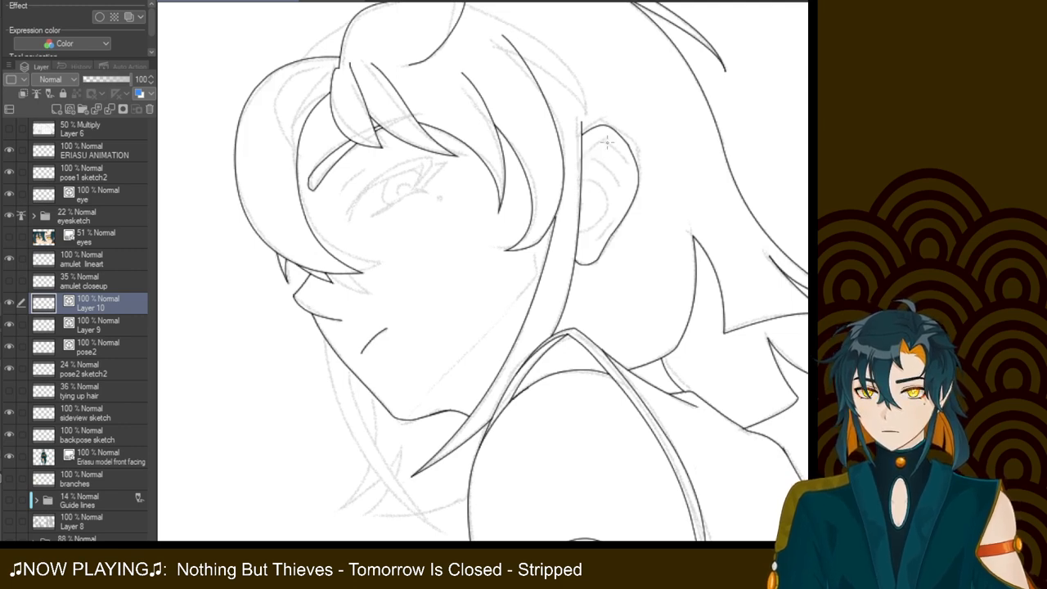
# Ink the inner ear folds, including the upper curves and the short line above the lobe
pyautogui.moveTo(612, 129); pyautogui.dragTo(575, 182)
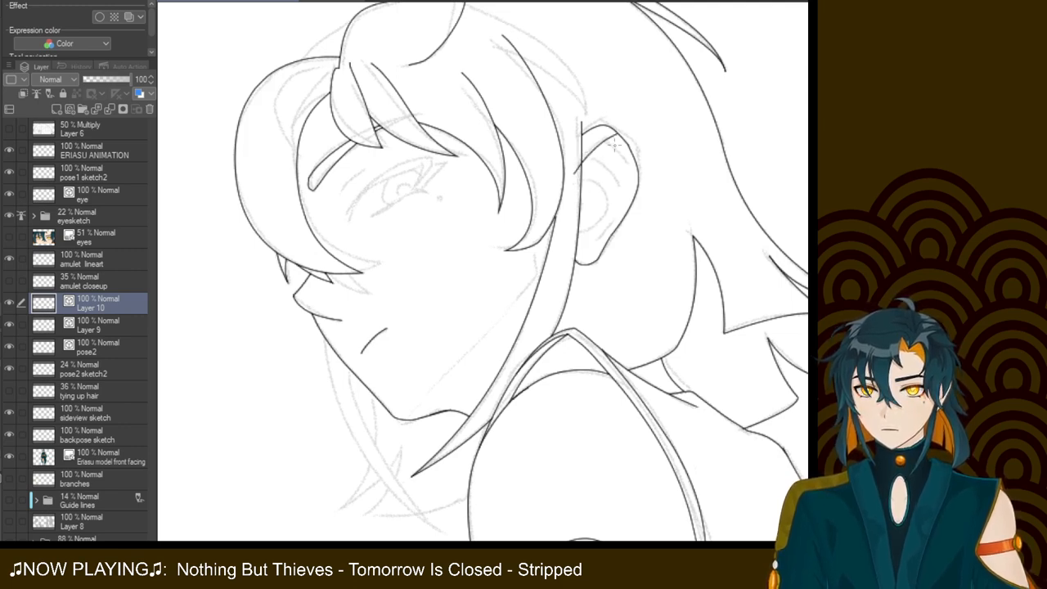
pyautogui.moveTo(607, 139); pyautogui.dragTo(575, 184)
pyautogui.moveTo(607, 139); pyautogui.dragTo(623, 167)
pyautogui.hotkey('ctrl', 'z')
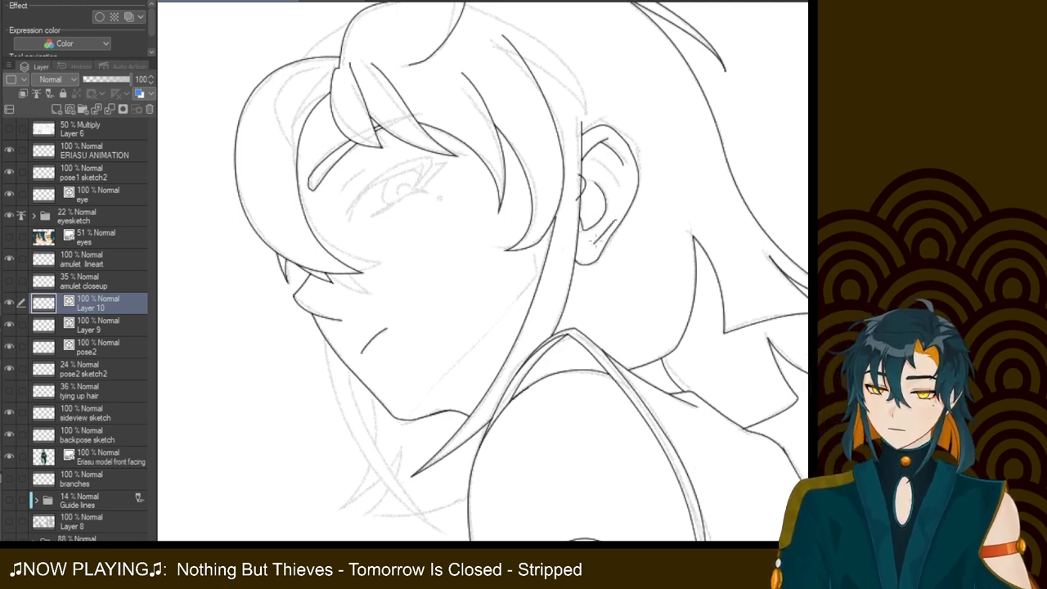
pyautogui.moveTo(596, 242); pyautogui.dragTo(611, 222)
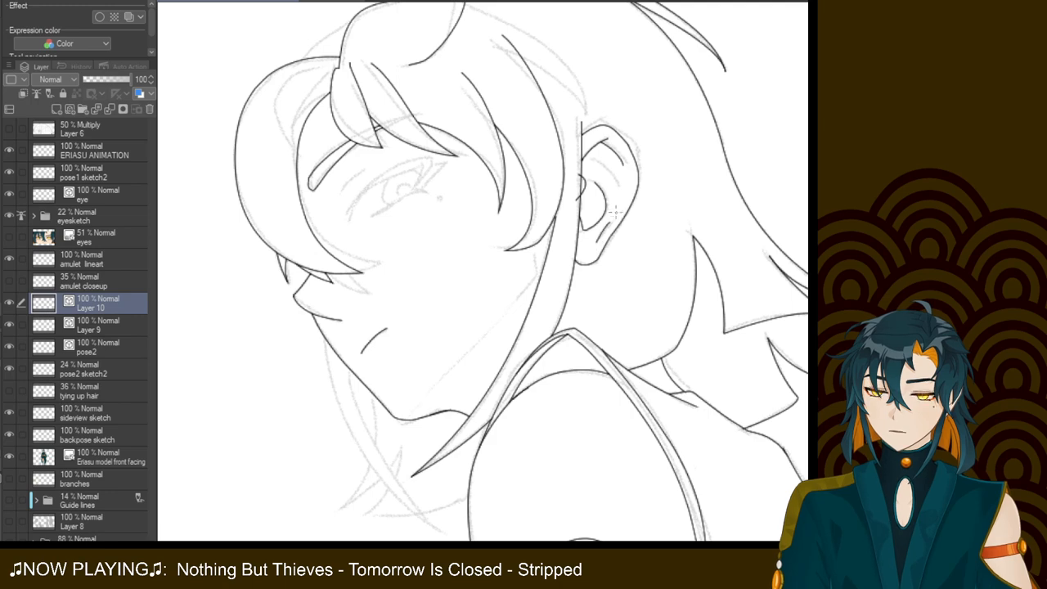
pyautogui.moveTo(590, 157); pyautogui.dragTo(621, 187)
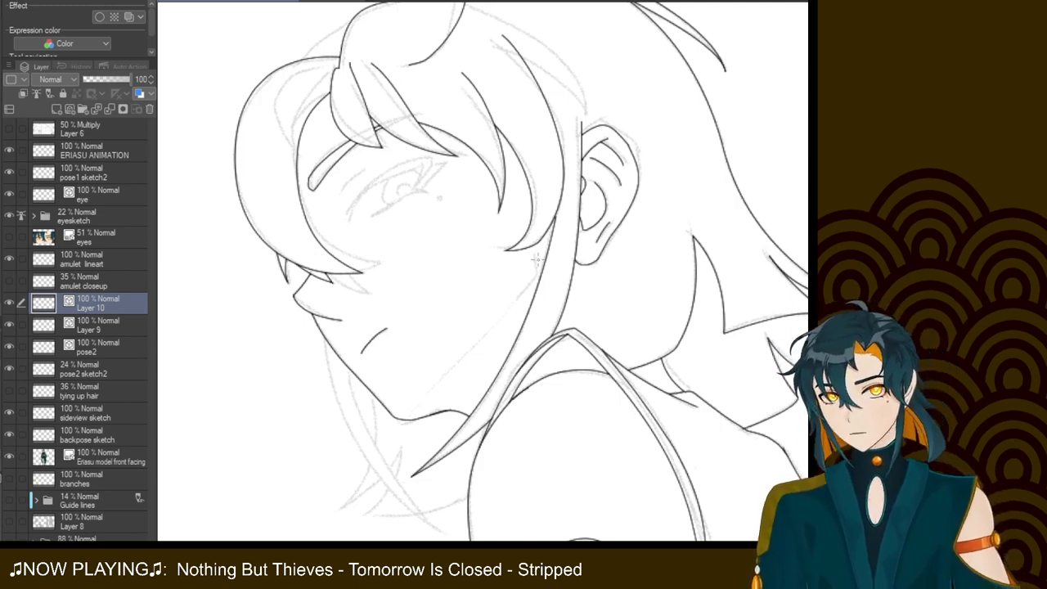
# Ink the short rear jaw curve between the side bangs' tip and the long side strand
pyautogui.hotkey('ctrl', 'z')
pyautogui.moveTo(535, 251)
pyautogui.mouseDown()
pyautogui.moveTo(535, 280)
pyautogui.moveTo(518, 305)
pyautogui.moveTo(535, 256)
pyautogui.moveTo(509, 306)
pyautogui.mouseUp()
pyautogui.hotkey('ctrl', 'z')
pyautogui.hotkey('ctrl', 'z')
pyautogui.hotkey('ctrl', 'z')
pyautogui.hotkey('ctrl', 'z')
pyautogui.moveTo(535, 251); pyautogui.dragTo(516, 305)
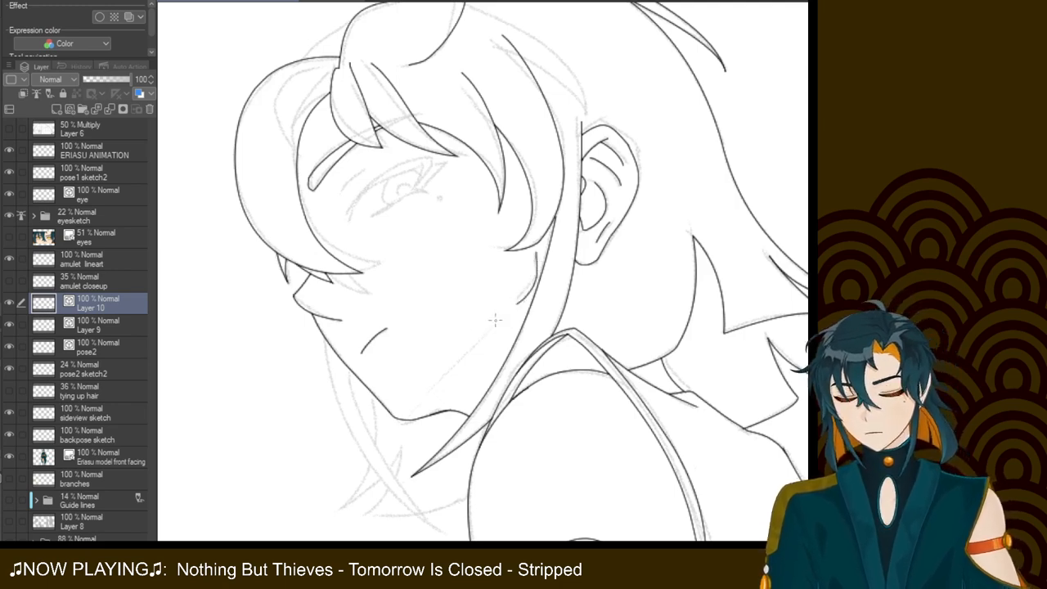
pyautogui.hotkey('ctrl', 'z')
pyautogui.moveTo(532, 252); pyautogui.dragTo(516, 302)
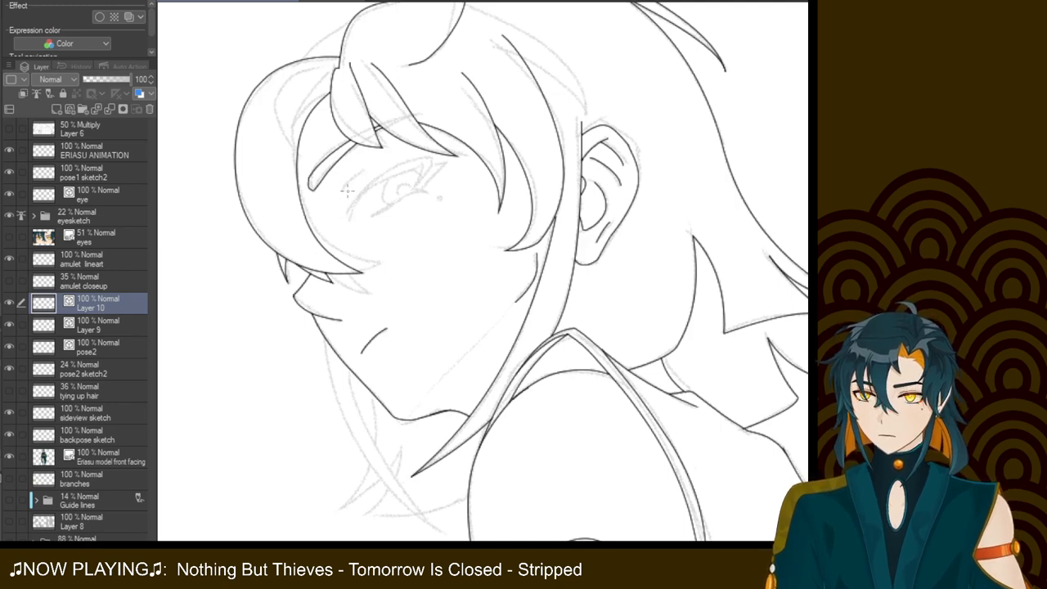
# Ink the short eyelid crease lines between the eyebrow and the sketched eye
pyautogui.moveTo(340, 196); pyautogui.dragTo(357, 175)
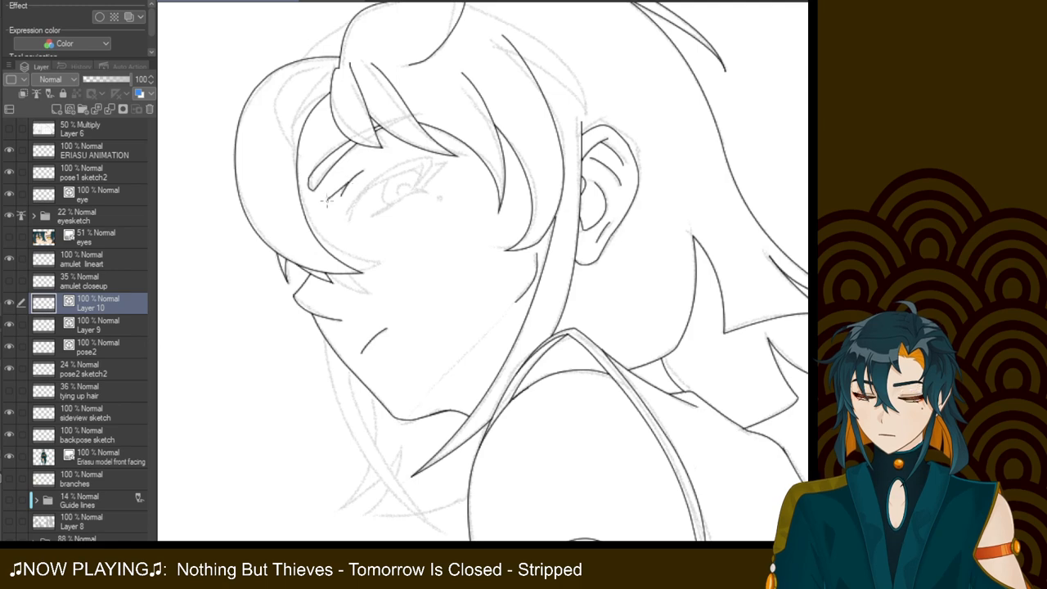
pyautogui.moveTo(350, 178); pyautogui.dragTo(338, 190)
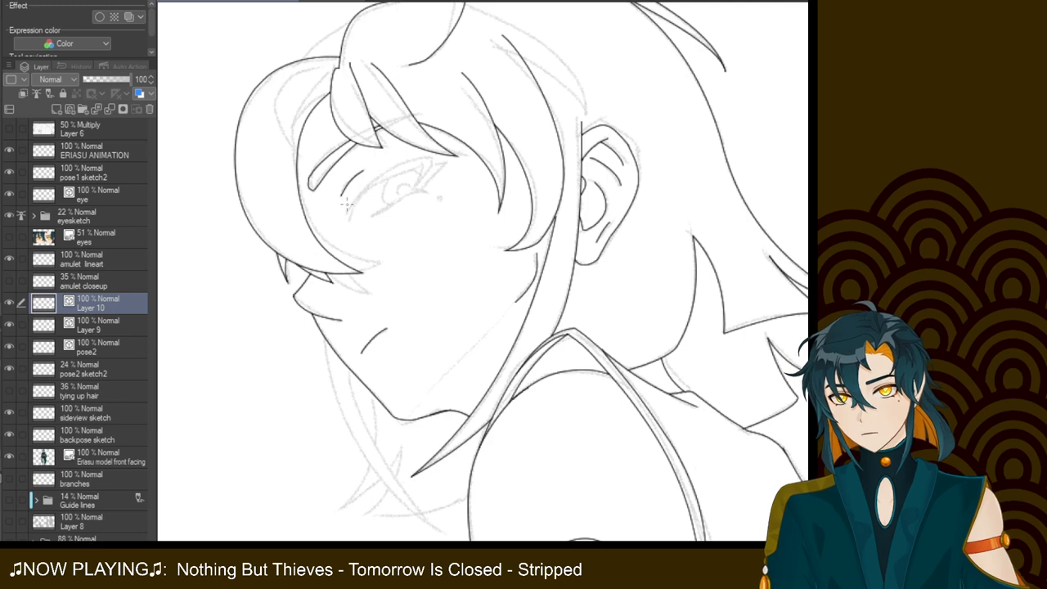
pyautogui.moveTo(350, 218)
pyautogui.mouseDown()
pyautogui.moveTo(375, 173)
pyautogui.moveTo(404, 168)
pyautogui.mouseUp()
pyautogui.hotkey('ctrl', 'z')
# Ink both edges of the pointed hair lock falling from the crown tuft toward the top of the ear
pyautogui.moveTo(604, 137); pyautogui.dragTo(539, 276)
pyautogui.moveTo(396, 159); pyautogui.dragTo(496, 237)
pyautogui.hotkey('ctrl', 'z')
pyautogui.moveTo(391, 159); pyautogui.dragTo(514, 244)
pyautogui.hotkey('ctrl', 'z')
pyautogui.moveTo(402, 168); pyautogui.dragTo(501, 265)
pyautogui.hotkey('ctrl', 'z')
pyautogui.moveTo(399, 161); pyautogui.dragTo(528, 262)
pyautogui.moveTo(455, 214); pyautogui.dragTo(529, 273)
pyautogui.hotkey('ctrl', 'z')
pyautogui.moveTo(452, 217); pyautogui.dragTo(543, 276)
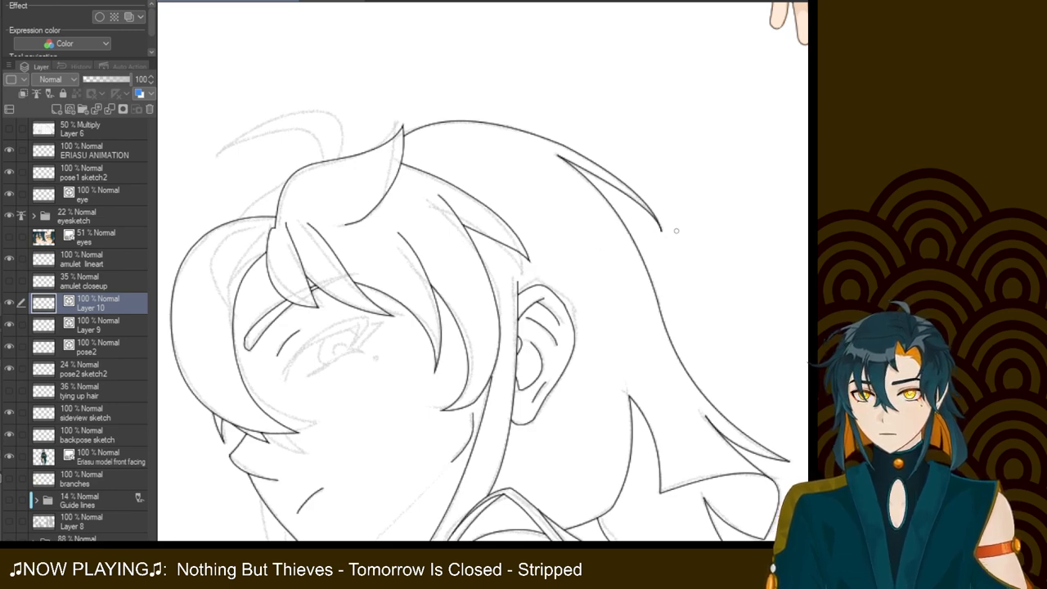
# Ink the curved loose strand rising from the crown and trim the overshooting lines at its tip and base
pyautogui.moveTo(694, 235); pyautogui.dragTo(621, 0)
pyautogui.moveTo(490, 245)
pyautogui.mouseDown()
pyautogui.moveTo(470, 212)
pyautogui.moveTo(538, 352)
pyautogui.moveTo(607, 384)
pyautogui.mouseUp()
pyautogui.moveTo(607, 327); pyautogui.dragTo(705, 524)
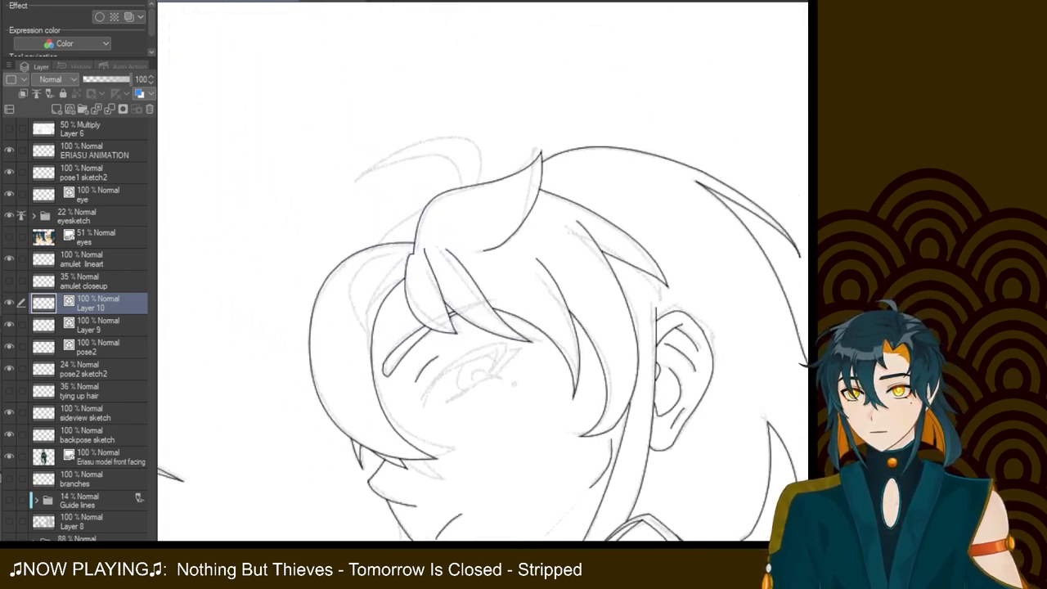
pyautogui.moveTo(353, 187)
pyautogui.mouseDown()
pyautogui.moveTo(465, 157)
pyautogui.moveTo(473, 197)
pyautogui.mouseUp()
pyautogui.hotkey('ctrl', 'z')
pyautogui.moveTo(352, 186); pyautogui.dragTo(455, 214)
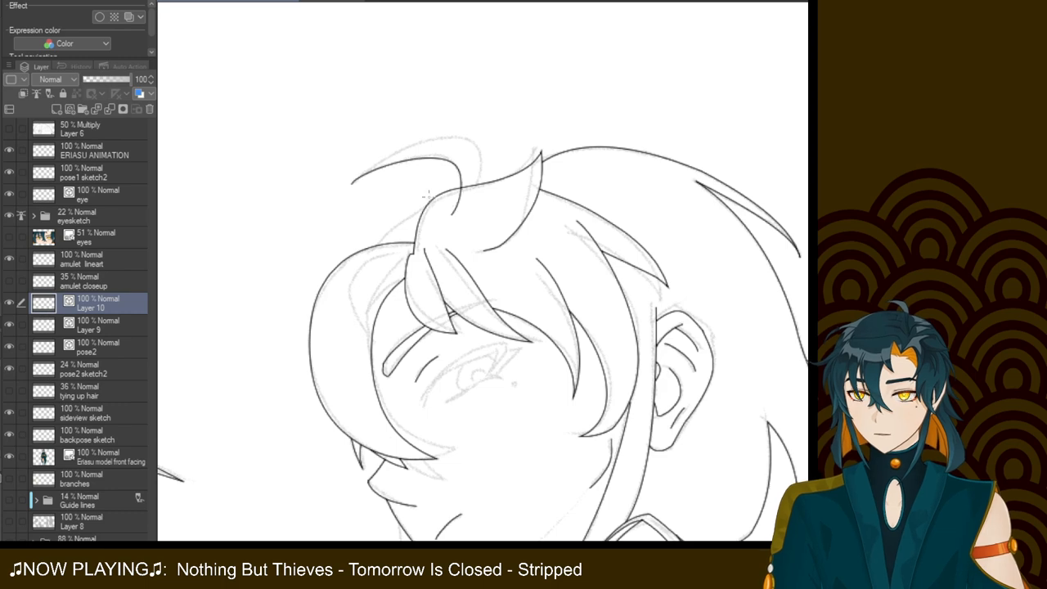
pyautogui.moveTo(353, 186)
pyautogui.mouseDown()
pyautogui.moveTo(396, 148)
pyautogui.moveTo(482, 186)
pyautogui.moveTo(361, 181)
pyautogui.moveTo(494, 181)
pyautogui.mouseUp()
pyautogui.hotkey('ctrl', 'z')
pyautogui.hotkey('ctrl', 'z')
pyautogui.moveTo(350, 189)
pyautogui.mouseDown()
pyautogui.moveTo(484, 144)
pyautogui.moveTo(471, 204)
pyautogui.mouseUp()
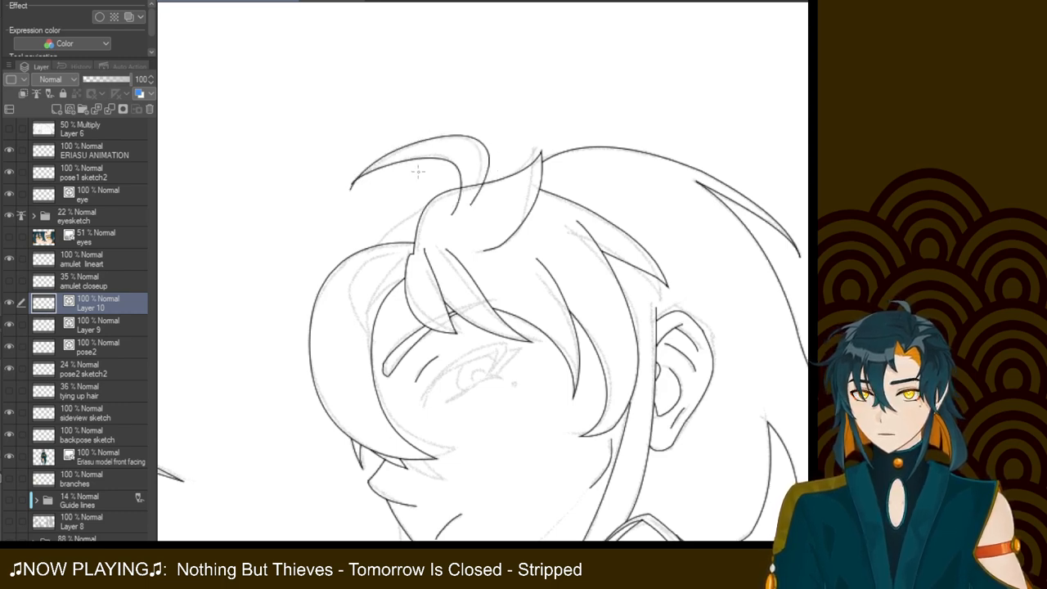
pyautogui.moveTo(348, 179); pyautogui.dragTo(362, 190)
pyautogui.moveTo(459, 204); pyautogui.dragTo(483, 195)
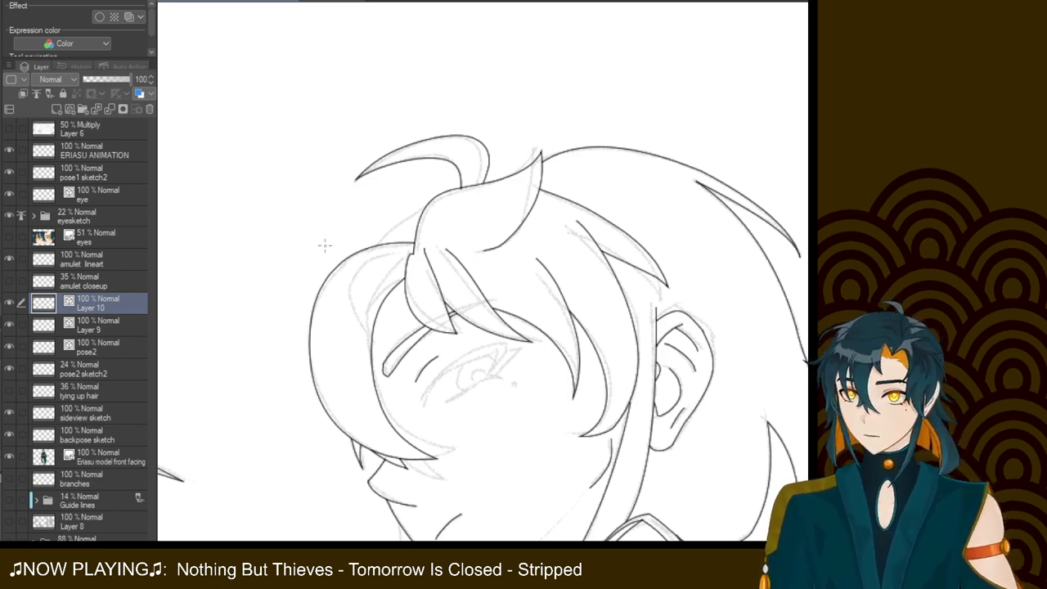
# Ink the short head-top hair contour linking the front bangs to the crown tuft
pyautogui.moveTo(365, 259); pyautogui.dragTo(452, 215)
pyautogui.hotkey('ctrl', 'z')
pyautogui.moveTo(366, 262); pyautogui.dragTo(444, 212)
pyautogui.hotkey('ctrl', 'z')
pyautogui.moveTo(365, 263)
pyautogui.mouseDown()
pyautogui.moveTo(389, 232)
pyautogui.moveTo(444, 207)
pyautogui.mouseUp()
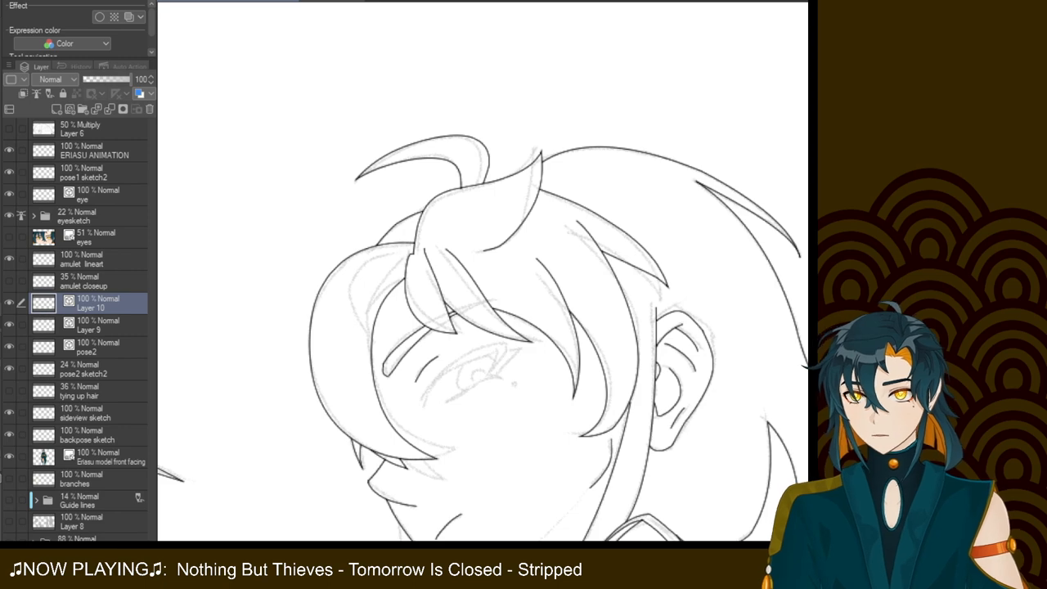
# Try inking the curved inner strands of the front bangs, then undo the outermost curve
pyautogui.scroll(-3, 614, 289)
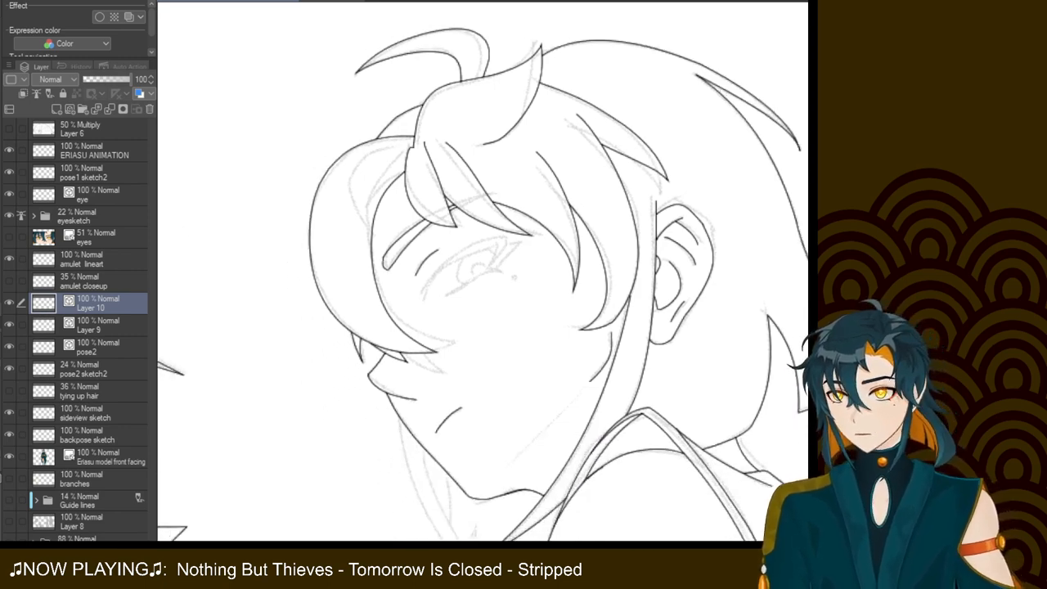
pyautogui.moveTo(404, 154)
pyautogui.mouseDown()
pyautogui.moveTo(391, 243)
pyautogui.moveTo(385, 209)
pyautogui.moveTo(380, 216)
pyautogui.moveTo(383, 240)
pyautogui.moveTo(407, 157)
pyautogui.mouseUp()
pyautogui.hotkey('ctrl', 'z')
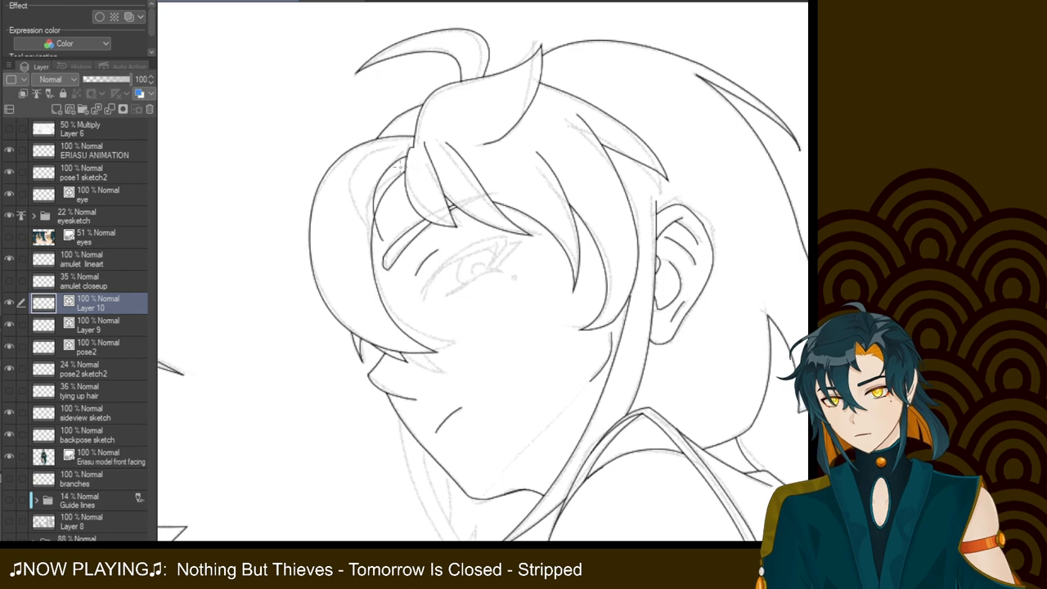
pyautogui.moveTo(386, 240); pyautogui.dragTo(354, 151)
pyautogui.hotkey('ctrl', 'z')
pyautogui.moveTo(379, 225)
pyautogui.mouseDown()
pyautogui.moveTo(370, 162)
pyautogui.moveTo(414, 162)
pyautogui.mouseUp()
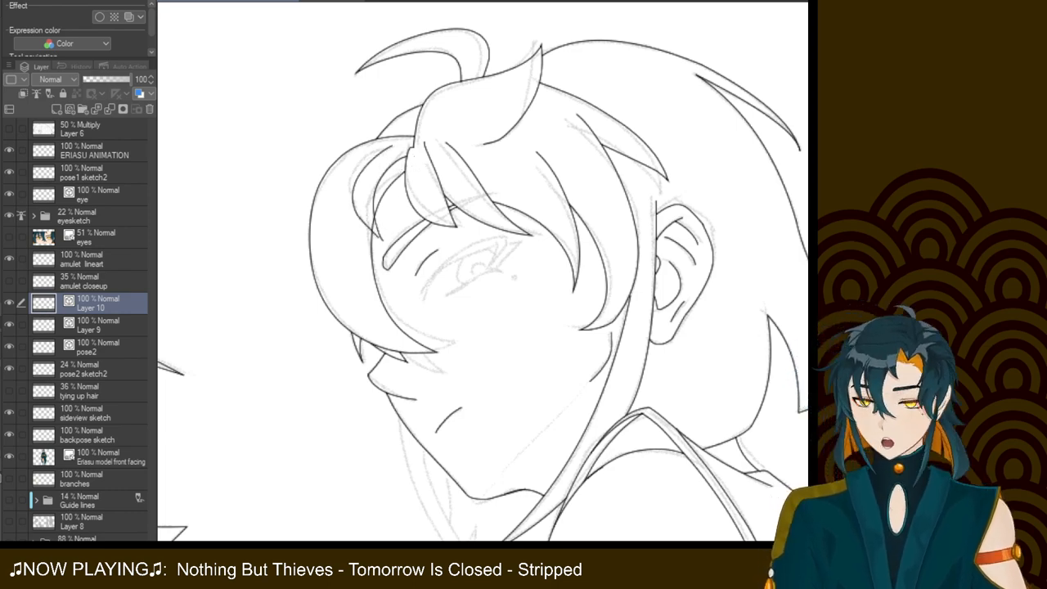
pyautogui.scroll(-5, 513, 278)
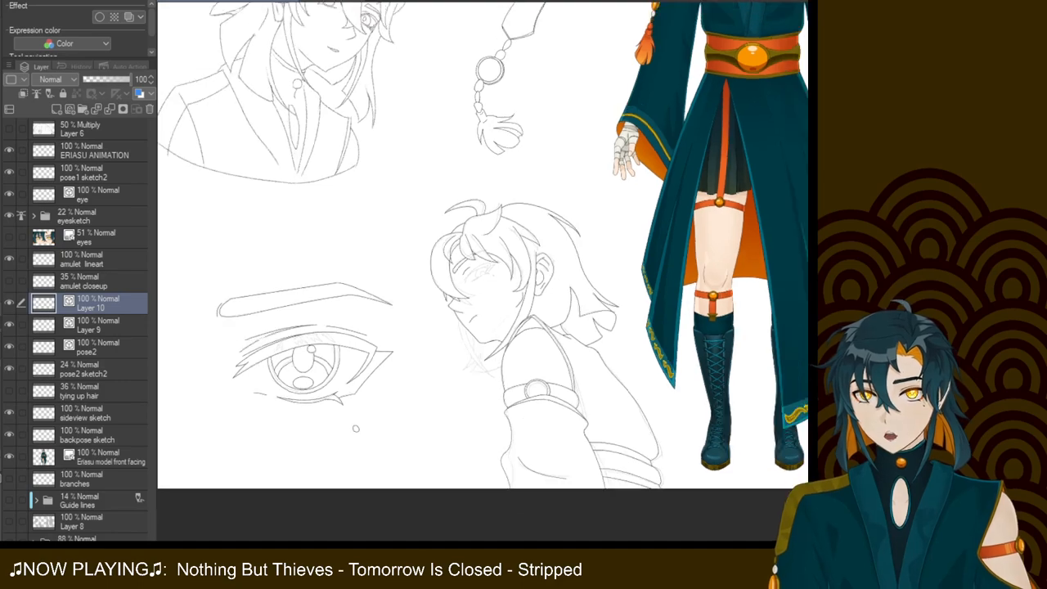
pyautogui.scroll(-1, 524, 205)
pyautogui.scroll(6, 490, 270)
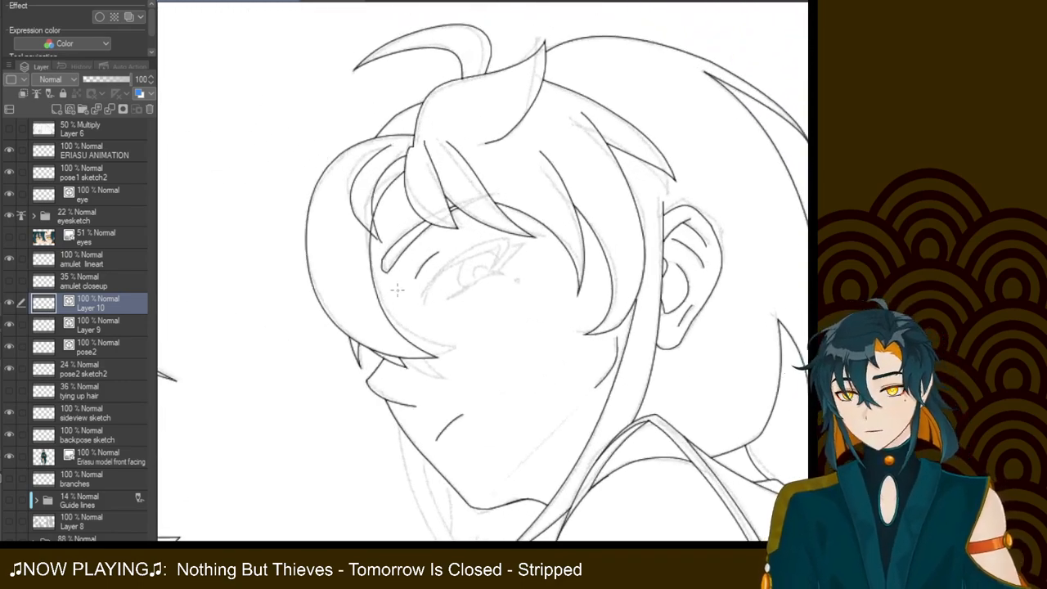
pyautogui.hotkey('ctrl', 'z')
pyautogui.hotkey('ctrl', 'z')
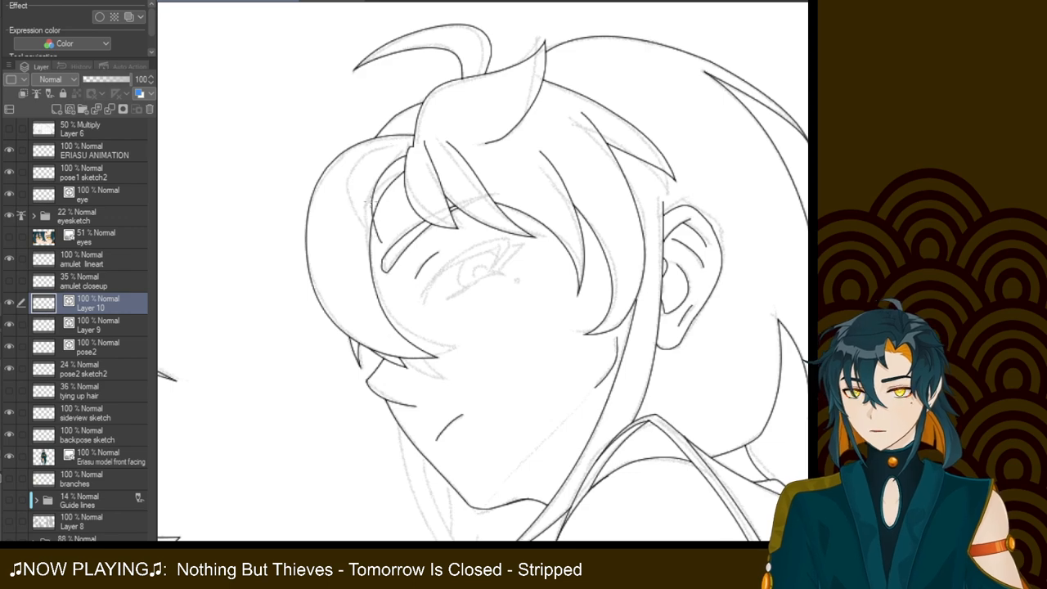
# Try redrawing the inner fold of the front bangs above the eyebrow, undoing each stroke
pyautogui.moveTo(400, 172)
pyautogui.mouseDown()
pyautogui.moveTo(394, 250)
pyautogui.moveTo(383, 226)
pyautogui.moveTo(383, 242)
pyautogui.moveTo(406, 158)
pyautogui.mouseUp()
pyautogui.hotkey('ctrl', 'z')
pyautogui.moveTo(382, 244)
pyautogui.mouseDown()
pyautogui.moveTo(404, 159)
pyautogui.moveTo(384, 245)
pyautogui.mouseUp()
pyautogui.hotkey('ctrl', 'z')
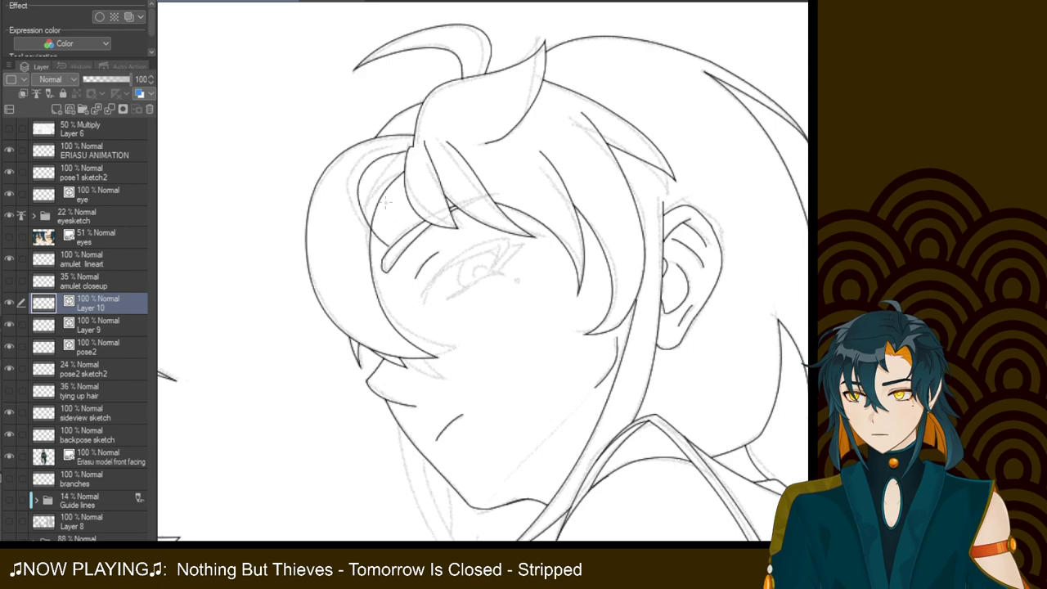
pyautogui.hotkey('ctrl', 'z')
pyautogui.moveTo(377, 202)
pyautogui.mouseDown()
pyautogui.moveTo(408, 187)
pyautogui.moveTo(407, 146)
pyautogui.moveTo(392, 147)
pyautogui.moveTo(391, 239)
pyautogui.mouseUp()
pyautogui.hotkey('ctrl', 'z')
pyautogui.hotkey('ctrl', 'z')
# Try inking the curved inner strand of the front bangs next to the brow, undoing each version
pyautogui.moveTo(401, 136)
pyautogui.mouseDown()
pyautogui.moveTo(354, 184)
pyautogui.moveTo(393, 237)
pyautogui.moveTo(378, 220)
pyautogui.moveTo(401, 168)
pyautogui.moveTo(385, 214)
pyautogui.moveTo(394, 148)
pyautogui.moveTo(354, 249)
pyautogui.mouseUp()
pyautogui.hotkey('ctrl', 'z')
pyautogui.hotkey('ctrl', 'z')
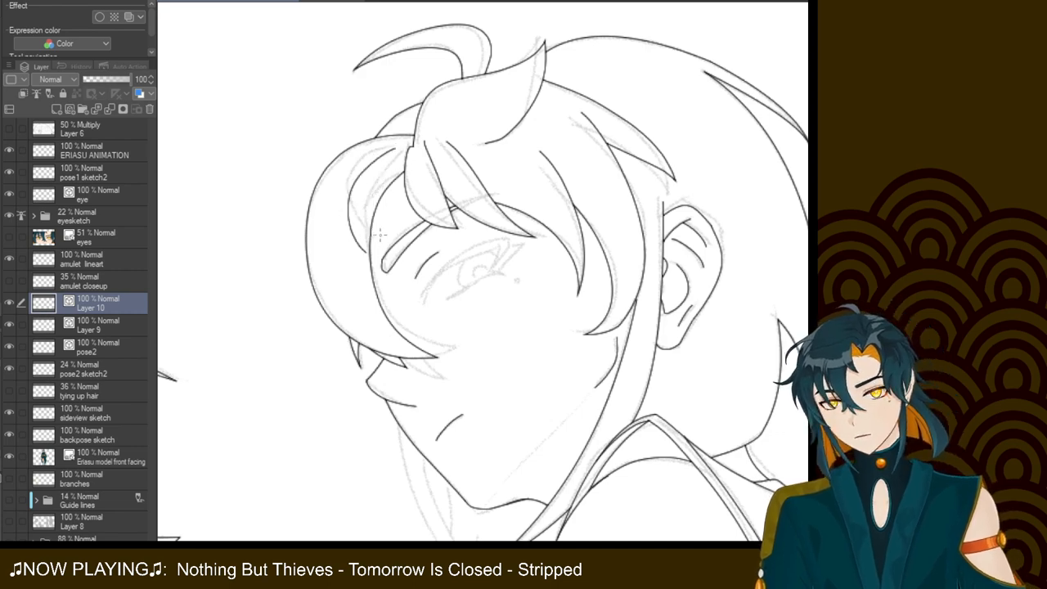
pyautogui.moveTo(405, 168); pyautogui.dragTo(361, 254)
pyautogui.hotkey('ctrl', 'z')
pyautogui.hotkey('ctrl', 'z')
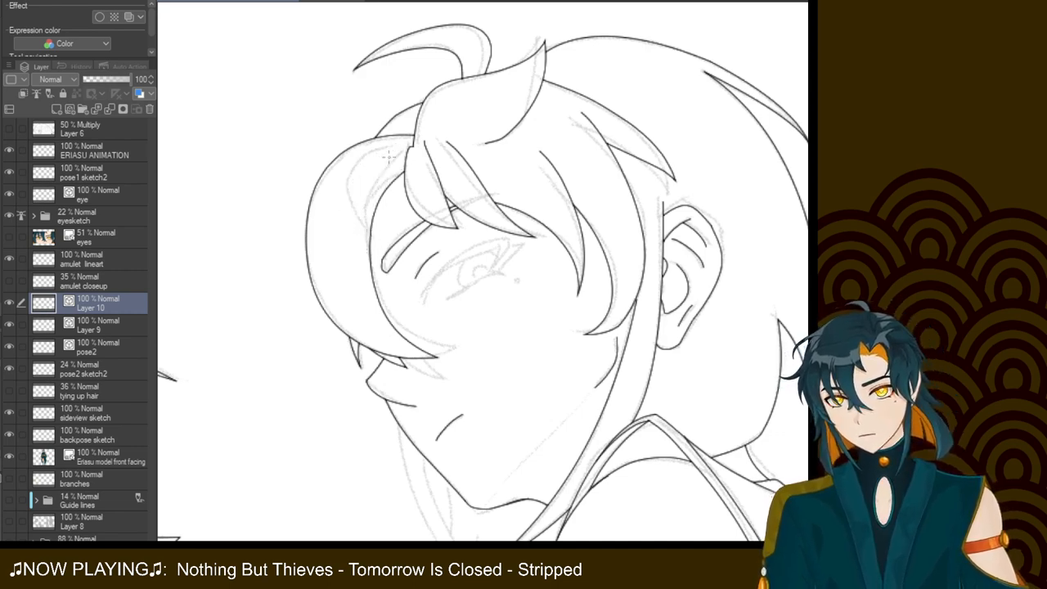
# On Layer 10, ink the small curled inner lock of the front bangs and join it to the neighbouring bang strand
pyautogui.moveTo(392, 149); pyautogui.dragTo(353, 217)
pyautogui.moveTo(404, 167); pyautogui.dragTo(378, 233)
pyautogui.hotkey('ctrl', 'z')
pyautogui.moveTo(393, 178)
pyautogui.mouseDown()
pyautogui.moveTo(376, 234)
pyautogui.moveTo(399, 166)
pyautogui.mouseUp()
pyautogui.hotkey('ctrl', 'z')
pyautogui.hotkey('ctrl', 'z')
pyautogui.moveTo(378, 226); pyautogui.dragTo(404, 167)
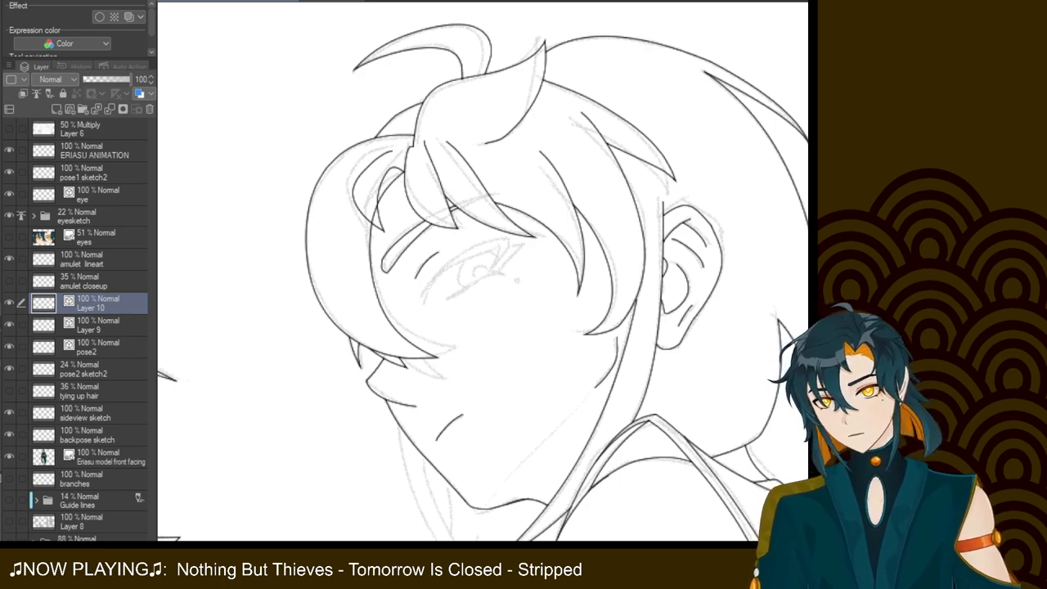
pyautogui.hotkey('alt', '[')
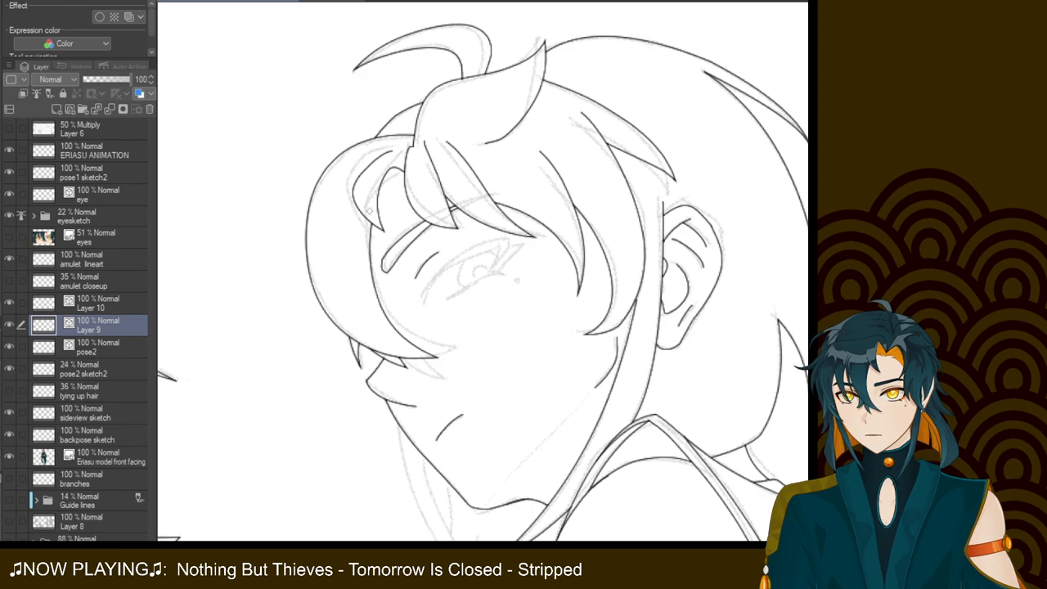
pyautogui.hotkey('alt', ']')
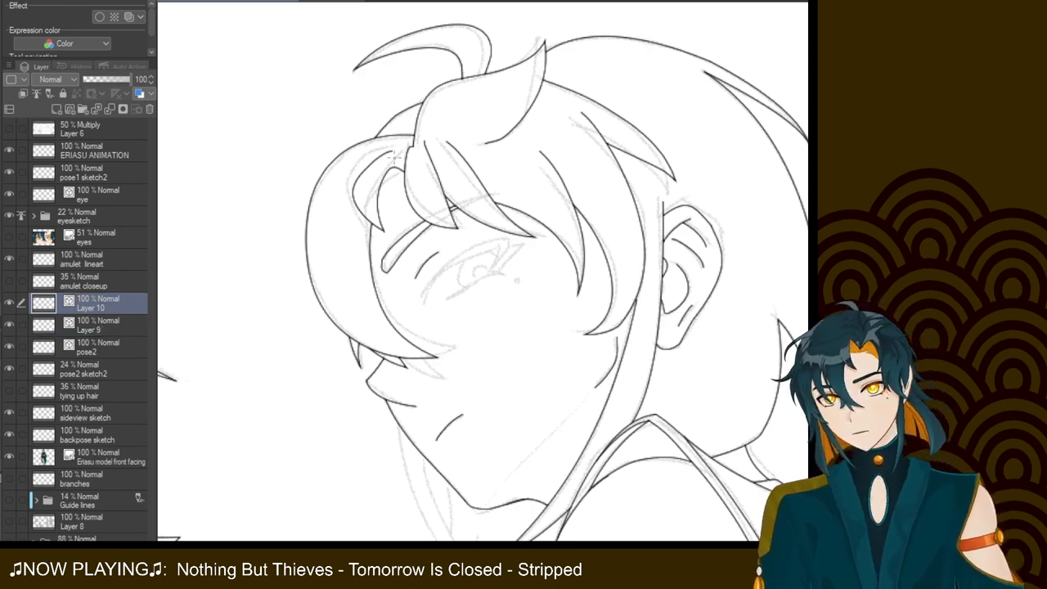
pyautogui.moveTo(394, 159); pyautogui.dragTo(412, 150)
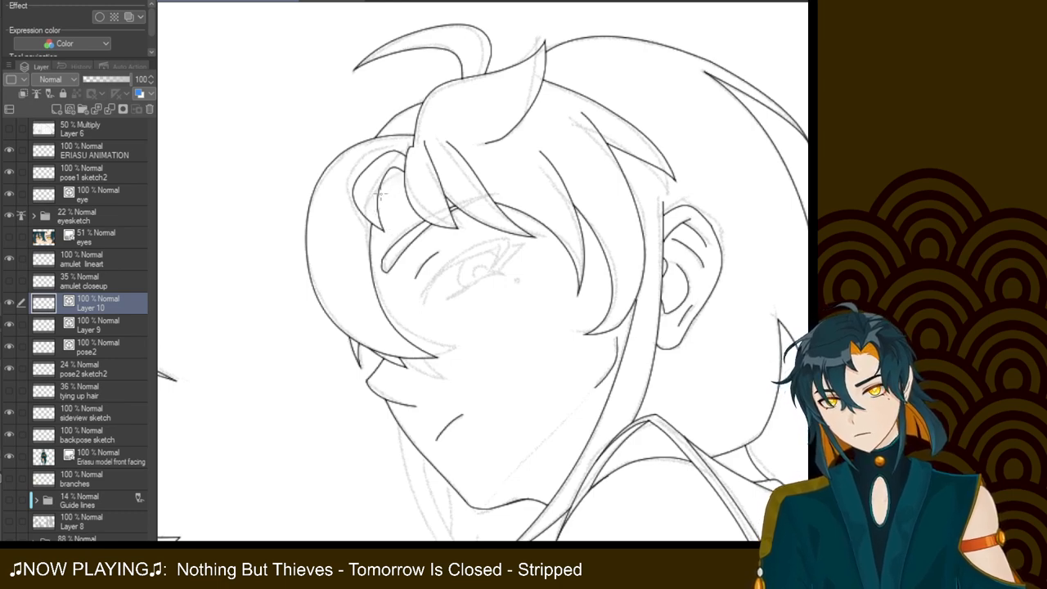
# On Layer 9, ink the short curved line running behind the curled lock to the central bangs
pyautogui.hotkey('alt', '[')
pyautogui.moveTo(373, 204); pyautogui.dragTo(419, 175)
pyautogui.hotkey('ctrl', 'z')
pyautogui.hotkey('ctrl', 'z')
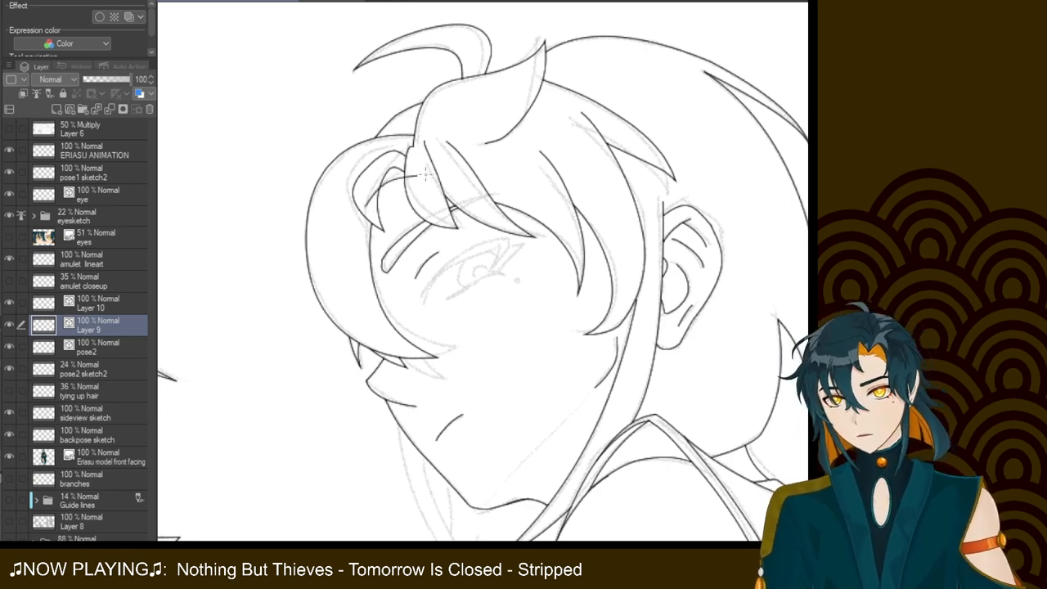
pyautogui.hotkey('ctrl', 'z')
pyautogui.moveTo(374, 211); pyautogui.dragTo(417, 176)
pyautogui.hotkey('ctrl', 'z')
pyautogui.moveTo(370, 211); pyautogui.dragTo(420, 174)
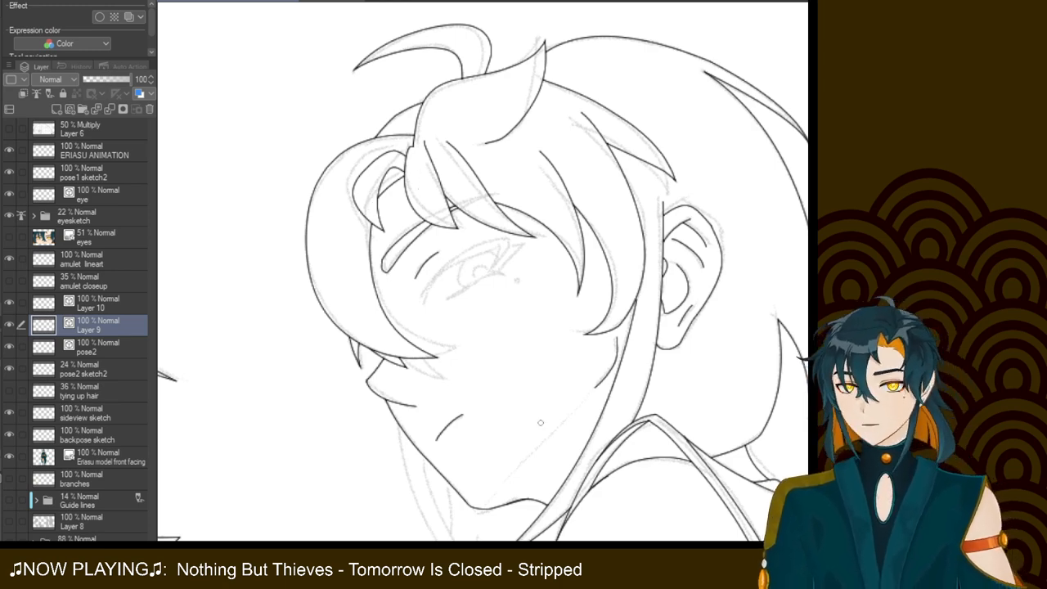
# On Layer 10, ink the long loose hair strand tapering from beside the nose down past the chin
pyautogui.scroll(-5, 499, 270)
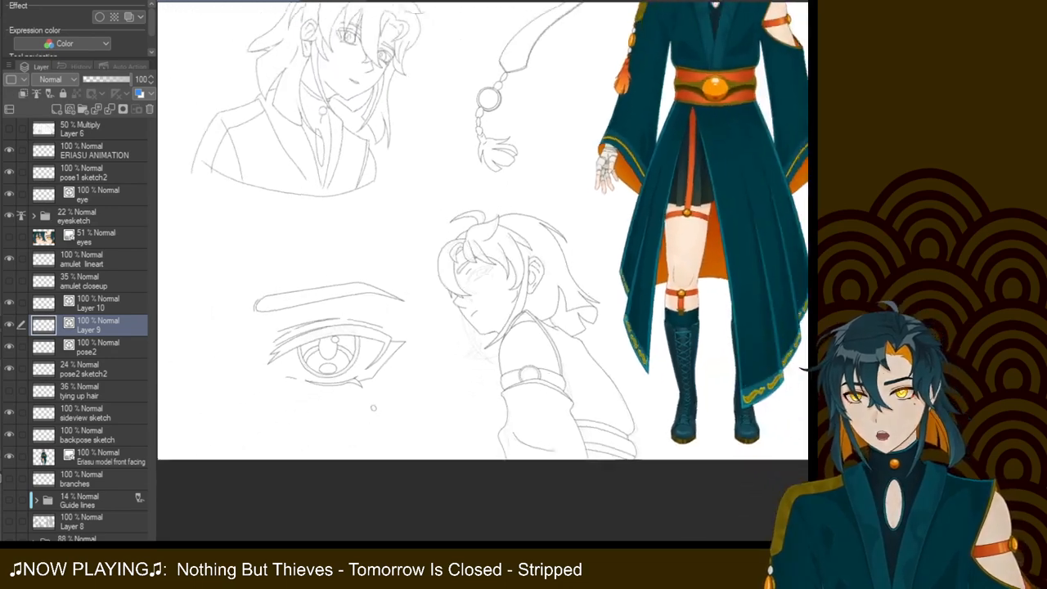
pyautogui.scroll(-4, 499, 270)
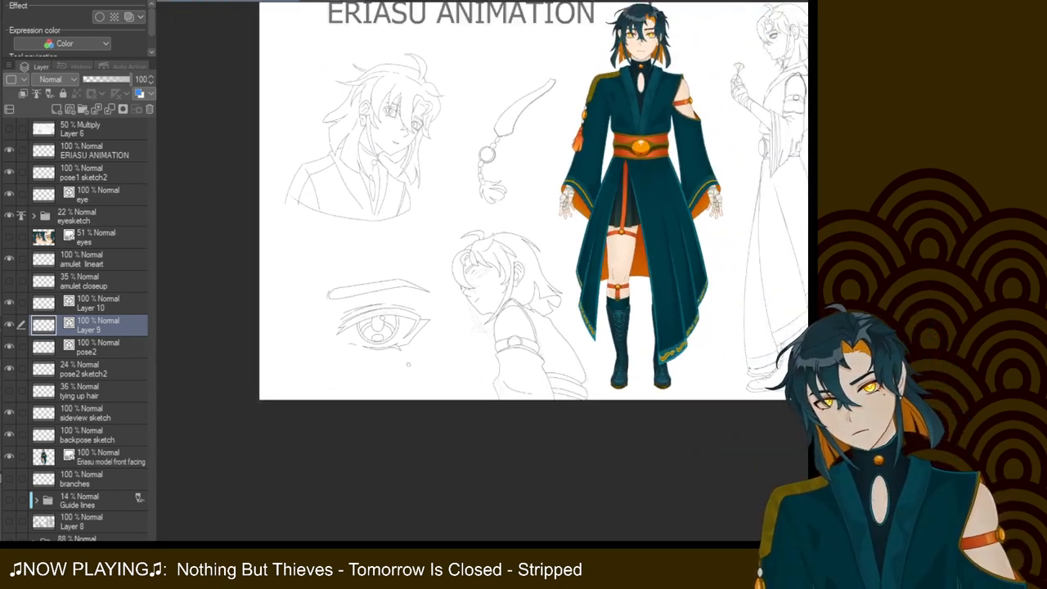
pyautogui.scroll(5, 410, 362)
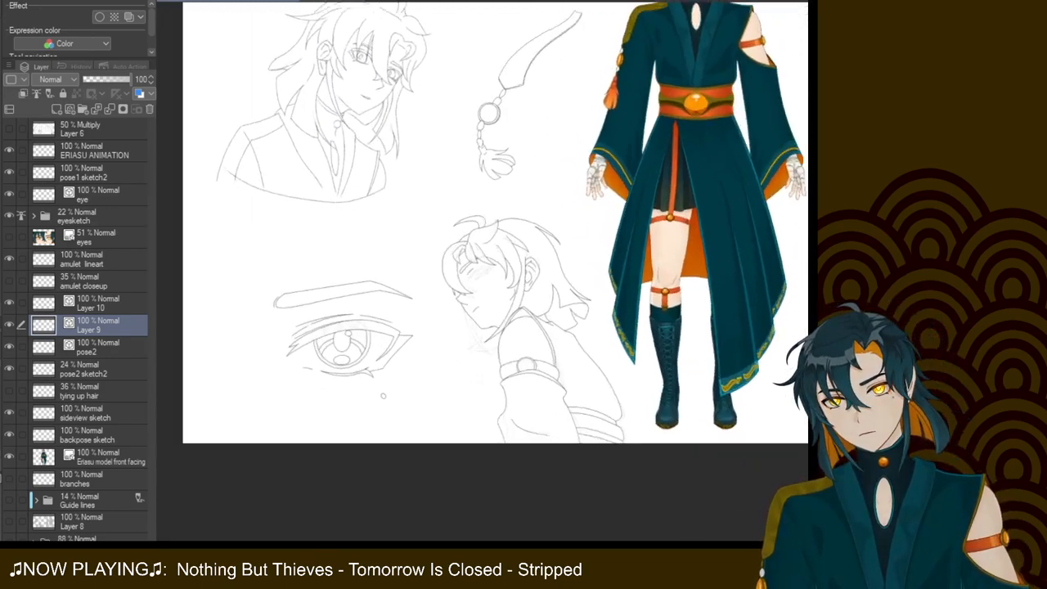
pyautogui.scroll(5, 517, 280)
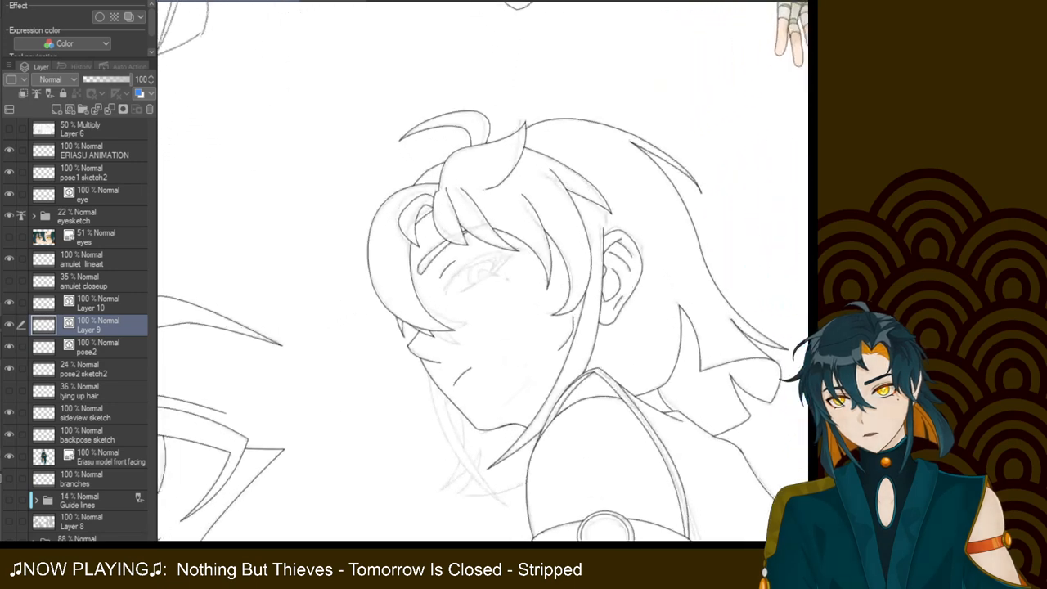
pyautogui.moveTo(507, 343); pyautogui.dragTo(487, 213)
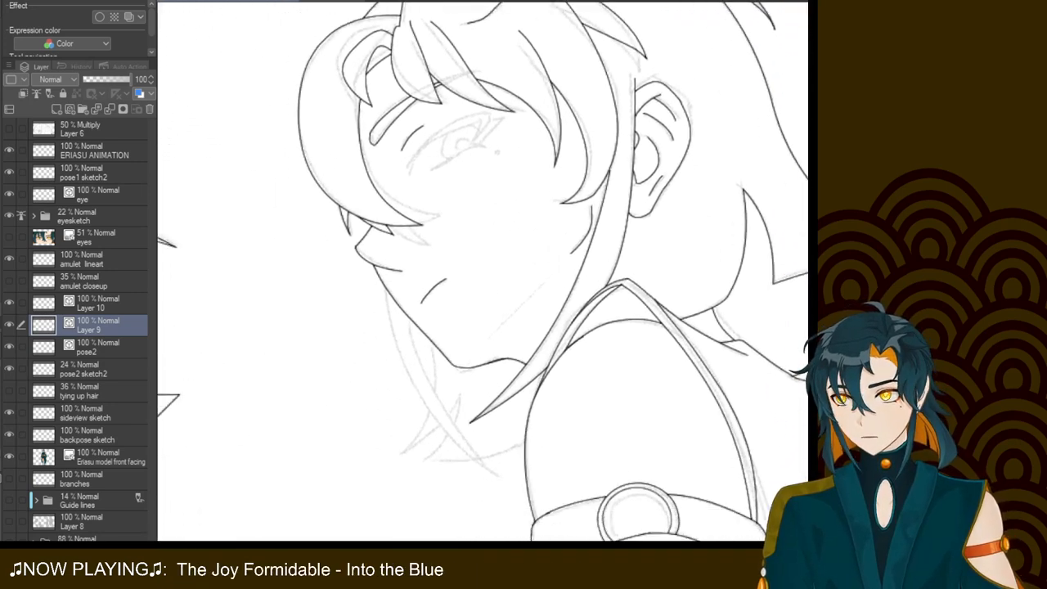
pyautogui.click(98, 304)
pyautogui.moveTo(559, 338); pyautogui.dragTo(517, 269)
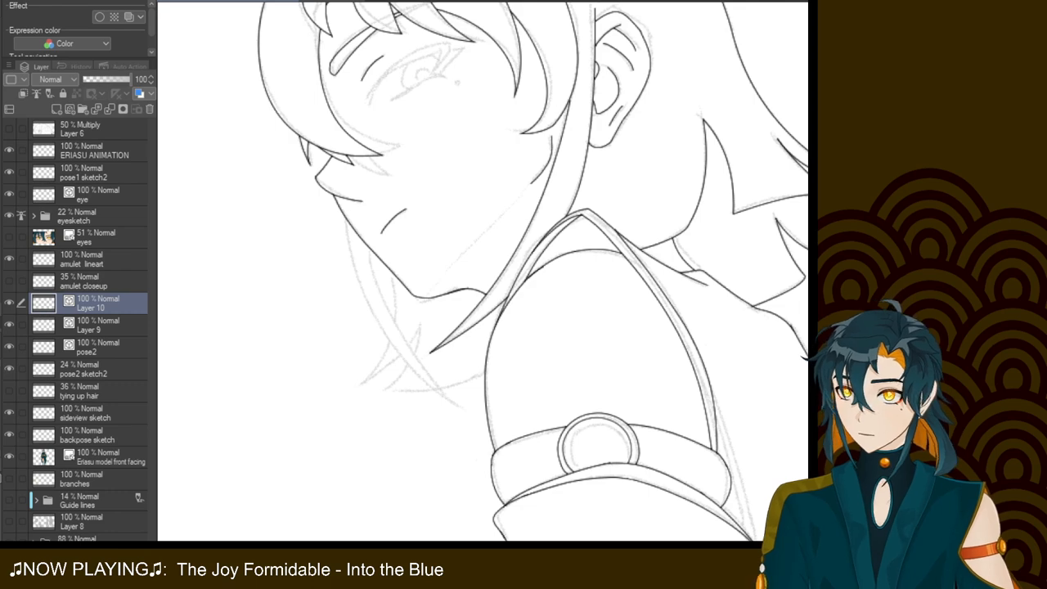
pyautogui.moveTo(342, 213)
pyautogui.mouseDown()
pyautogui.moveTo(409, 360)
pyautogui.moveTo(463, 409)
pyautogui.mouseUp()
pyautogui.click(463, 409)
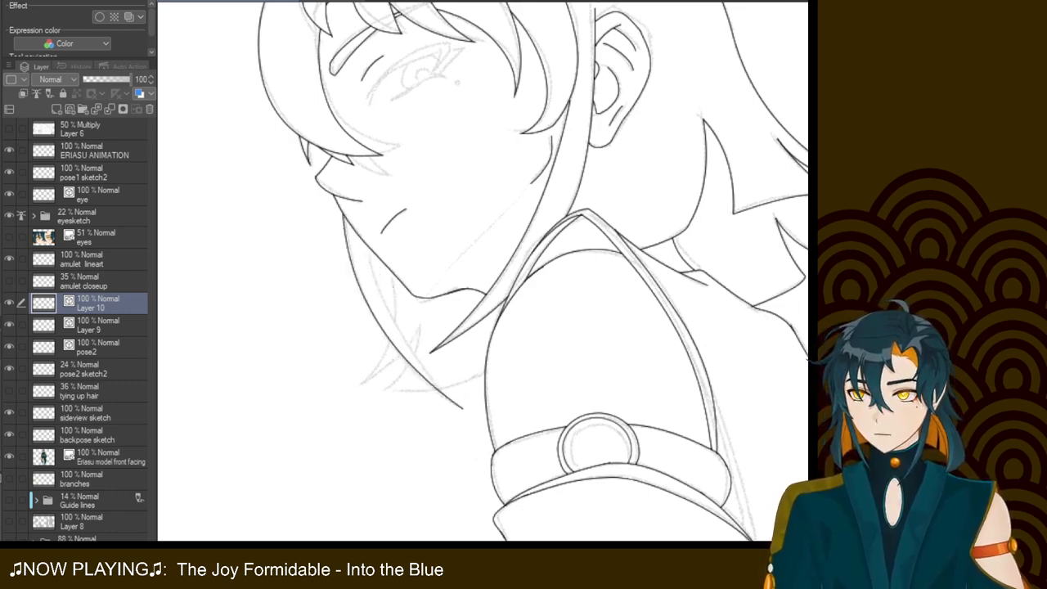
pyautogui.moveTo(369, 232); pyautogui.dragTo(453, 396)
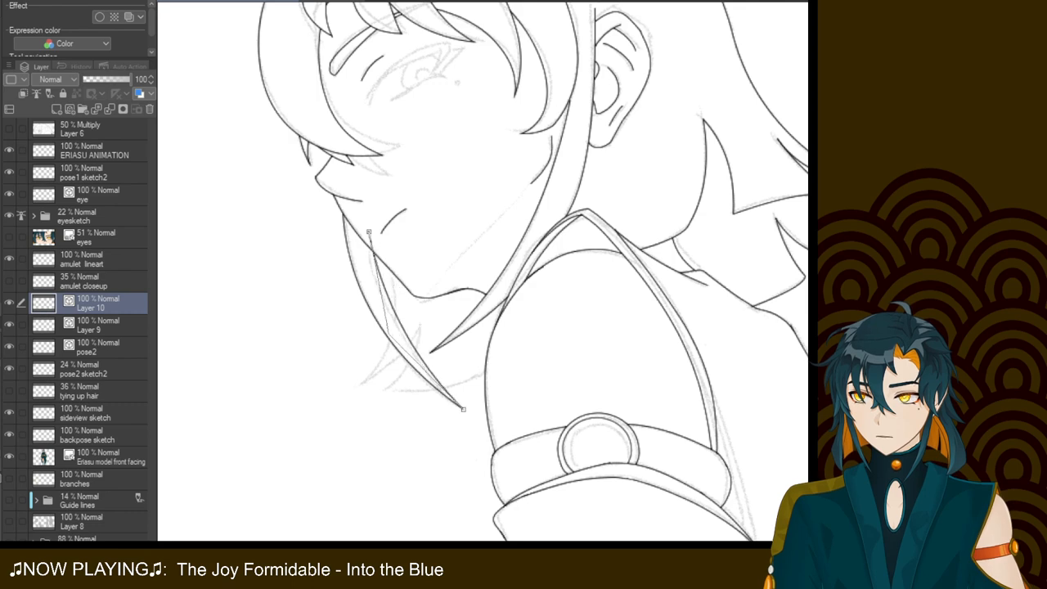
pyautogui.click(374, 316)
# Ink the shorter forked strand tips below the chin and the curved line joining them to the shoulder, clearing the crossing lines
pyautogui.moveTo(391, 256)
pyautogui.mouseDown()
pyautogui.moveTo(375, 370)
pyautogui.moveTo(360, 383)
pyautogui.mouseUp()
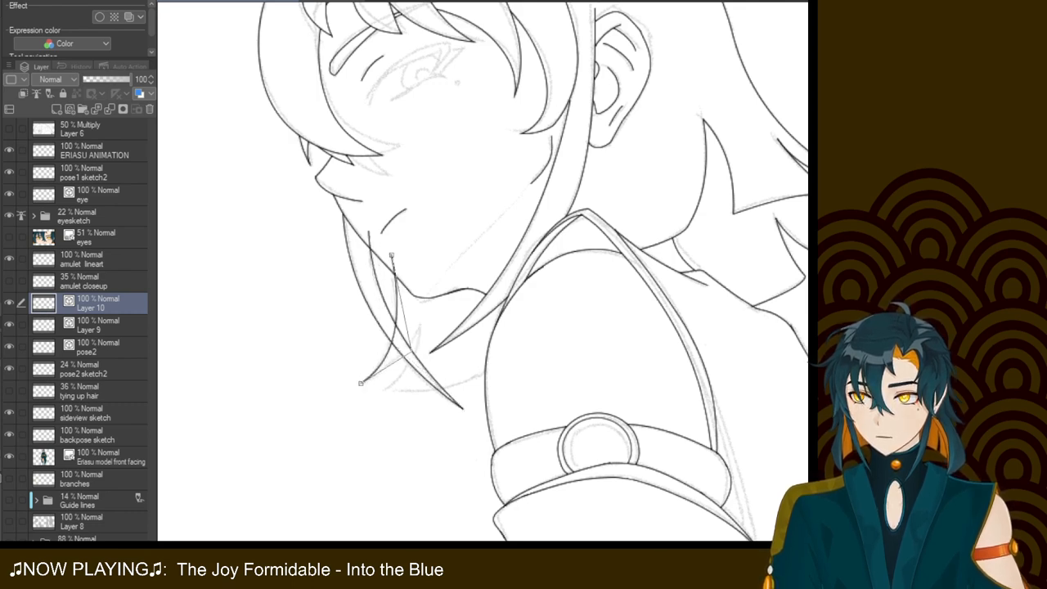
pyautogui.click(422, 321)
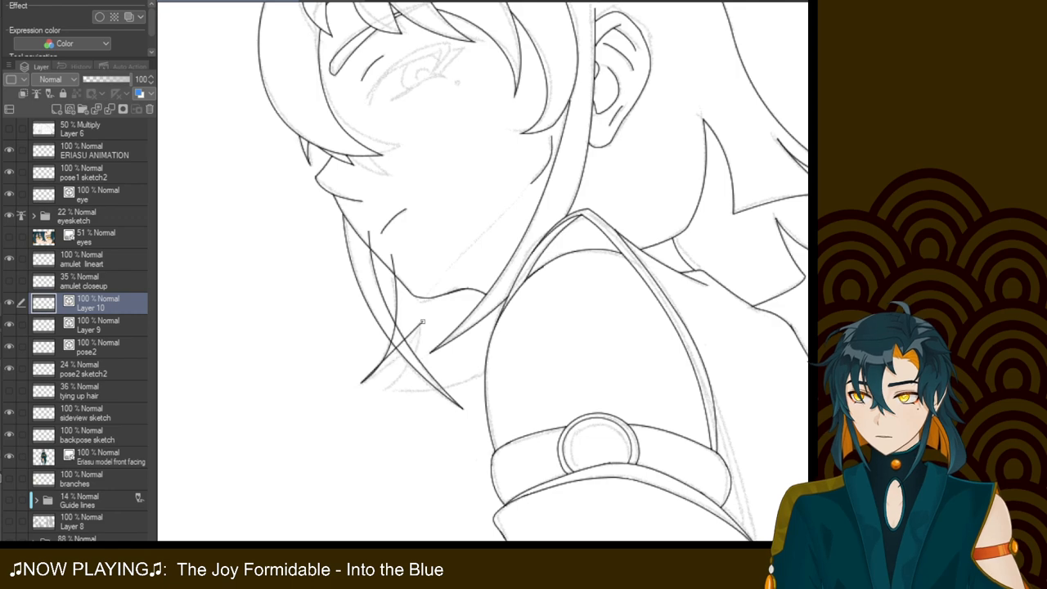
pyautogui.click(407, 366)
pyautogui.moveTo(420, 318)
pyautogui.mouseDown()
pyautogui.moveTo(388, 387)
pyautogui.moveTo(487, 369)
pyautogui.mouseUp()
pyautogui.click(421, 356)
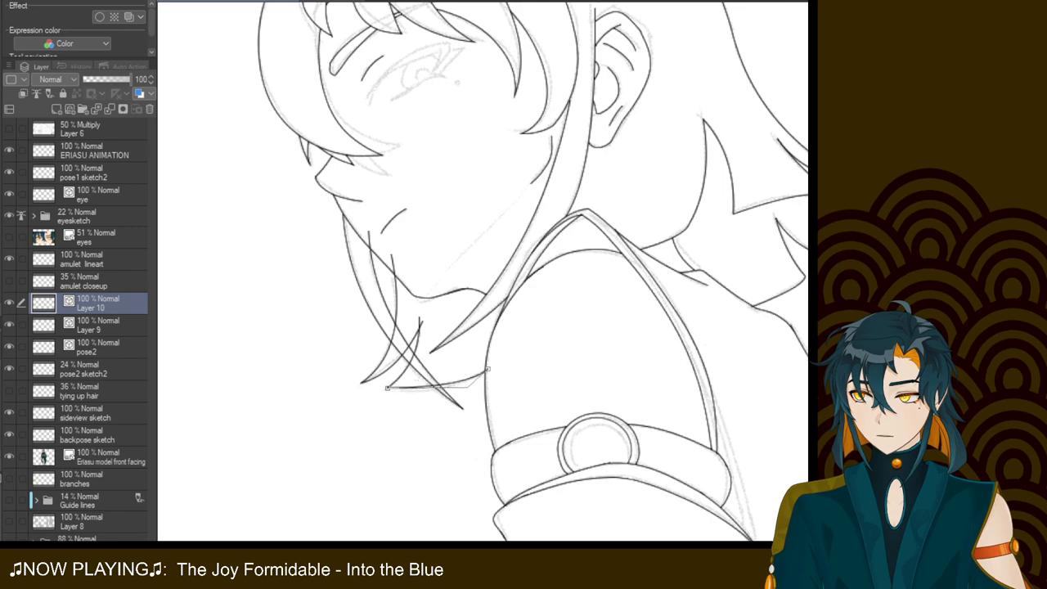
pyautogui.click(452, 397)
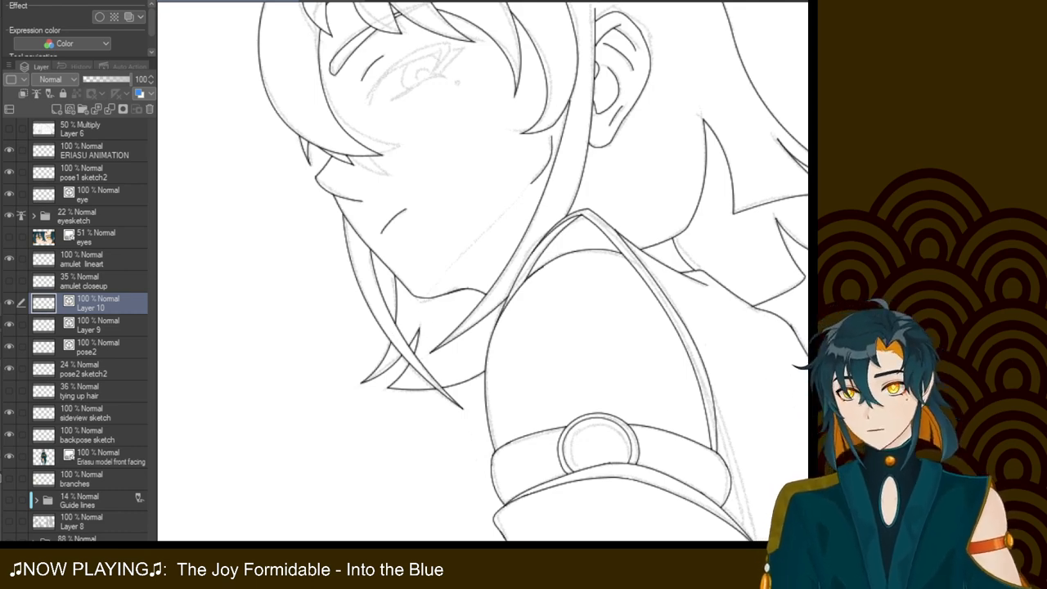
# Examine the inked head and shoulders of the pose2 figure from a distance and up close
pyautogui.scroll(-5, 310, 386)
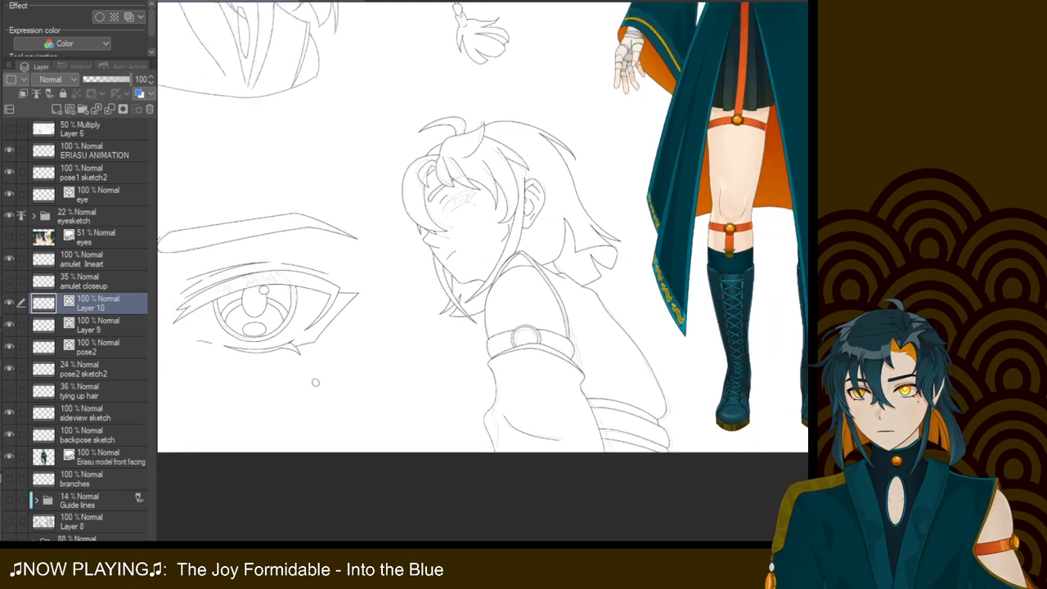
pyautogui.scroll(3, 310, 386)
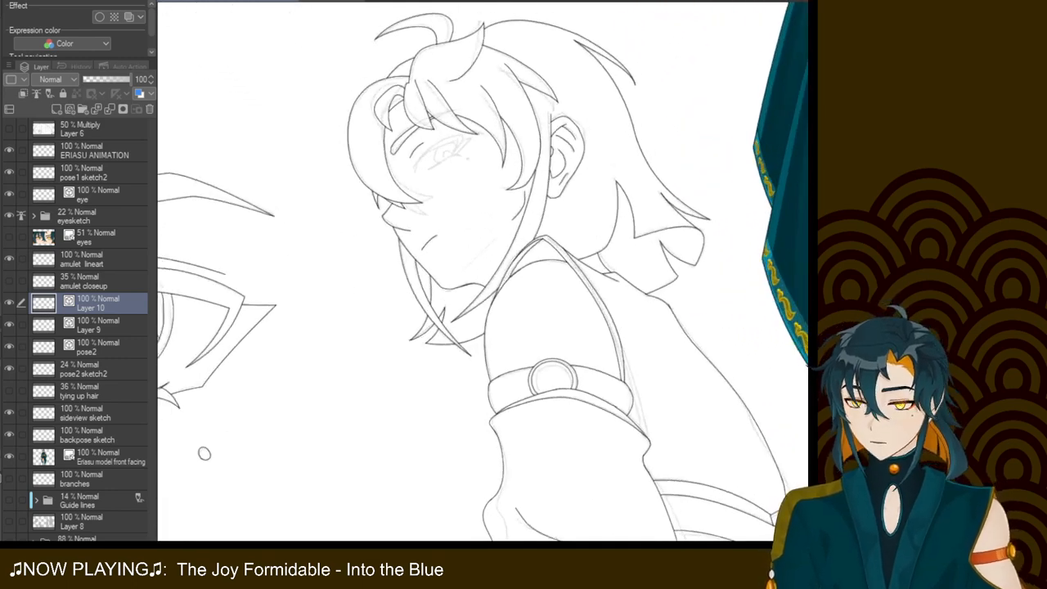
pyautogui.moveTo(204, 453); pyautogui.dragTo(216, 538)
pyautogui.scroll(4, 216, 537)
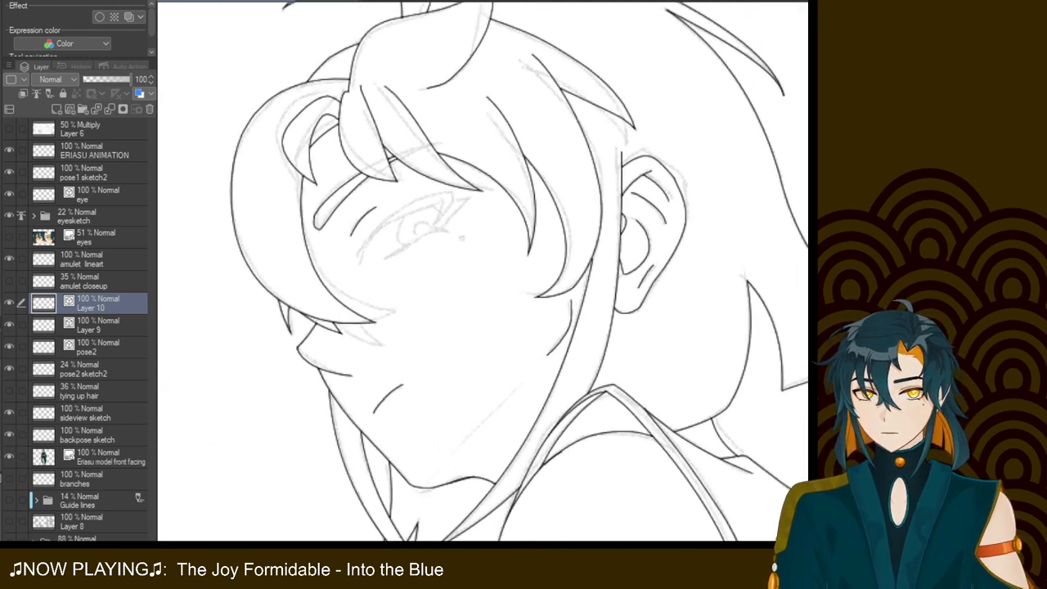
pyautogui.scroll(-3, 523, 327)
pyautogui.scroll(3, 491, 253)
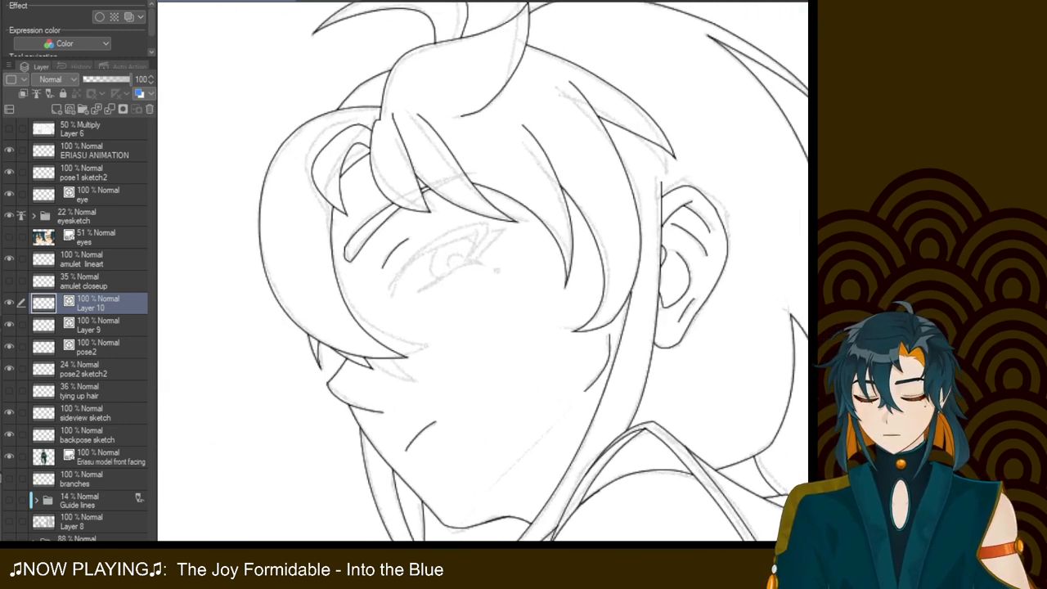
pyautogui.scroll(1, 491, 254)
pyautogui.scroll(-2, 491, 270)
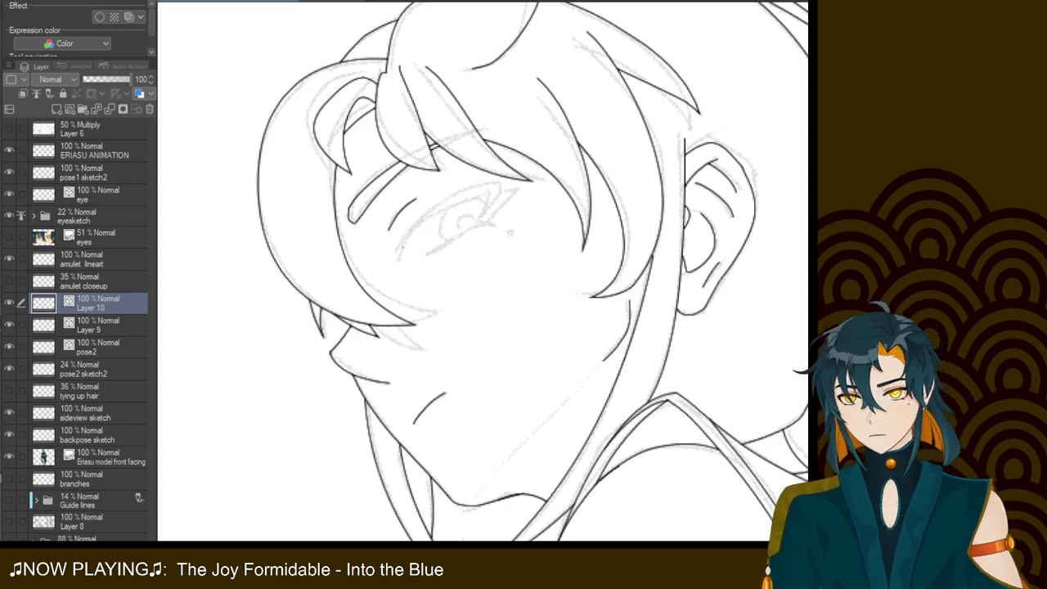
# Ink the upper eyelid curve over the eye sketch, redrawing it until it follows the sketched lid
pyautogui.moveTo(397, 260); pyautogui.dragTo(434, 206)
pyautogui.hotkey('ctrl', 'z')
pyautogui.moveTo(396, 262); pyautogui.dragTo(434, 206)
pyautogui.hotkey('ctrl', 'z')
pyautogui.moveTo(397, 263)
pyautogui.mouseDown()
pyautogui.moveTo(418, 196)
pyautogui.moveTo(478, 204)
pyautogui.mouseUp()
pyautogui.hotkey('ctrl', 'z')
pyautogui.moveTo(396, 262)
pyautogui.mouseDown()
pyautogui.moveTo(487, 193)
pyautogui.moveTo(445, 215)
pyautogui.moveTo(468, 229)
pyautogui.mouseUp()
pyautogui.hotkey('ctrl', 'z')
# Ink the slanted lower eyelid line beneath the iris, redrawing it until it fits the sketch
pyautogui.moveTo(490, 195)
pyautogui.mouseDown()
pyautogui.moveTo(469, 227)
pyautogui.moveTo(428, 254)
pyautogui.mouseUp()
pyautogui.hotkey('ctrl', 'z')
pyautogui.moveTo(471, 226); pyautogui.dragTo(420, 258)
pyautogui.hotkey('ctrl', 'z')
pyautogui.moveTo(471, 226); pyautogui.dragTo(426, 255)
pyautogui.hotkey('ctrl', 'z')
pyautogui.moveTo(472, 228); pyautogui.dragTo(424, 255)
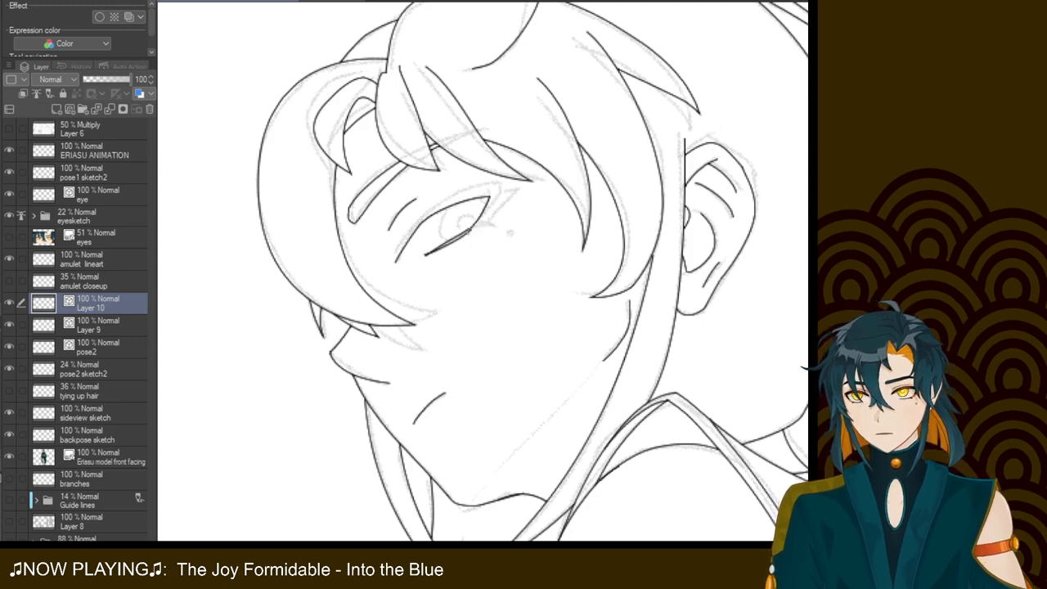
# Ink the small pointed lash at the outer eye corner and the line rising from it to the upper lash tip
pyautogui.moveTo(469, 230); pyautogui.dragTo(496, 219)
pyautogui.hotkey('ctrl', 'z')
pyautogui.hotkey('ctrl', 'z')
pyautogui.hotkey('ctrl', 'z')
pyautogui.hotkey('ctrl', 'z')
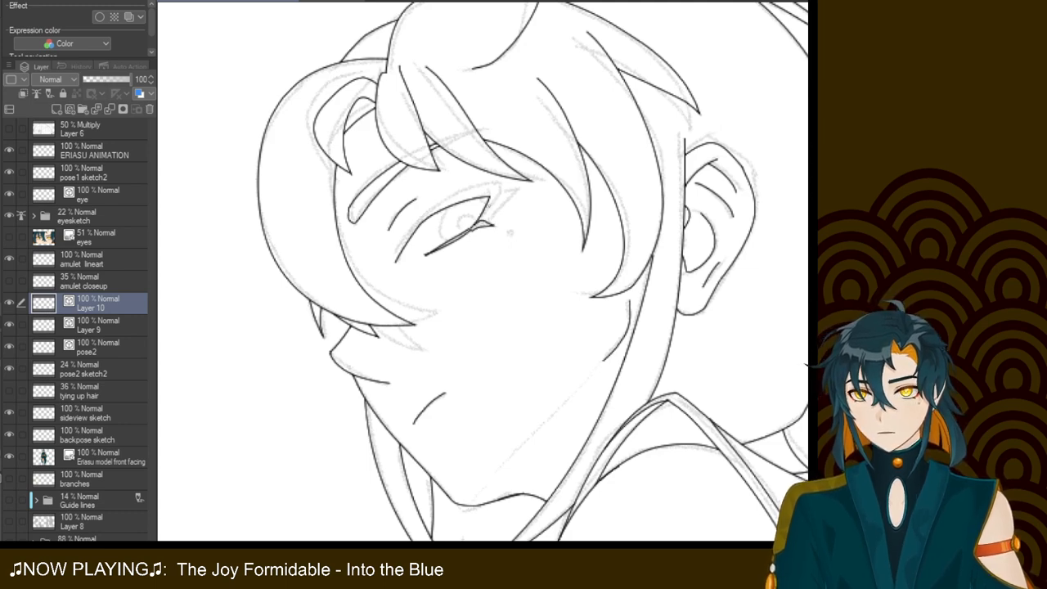
pyautogui.moveTo(501, 183); pyautogui.dragTo(476, 227)
pyautogui.hotkey('ctrl', 'z')
pyautogui.moveTo(501, 184); pyautogui.dragTo(476, 226)
# Try inking the upper lash edge from the outer lash tip back toward the inner eye corner, undoing each stroke
pyautogui.moveTo(499, 186); pyautogui.dragTo(419, 219)
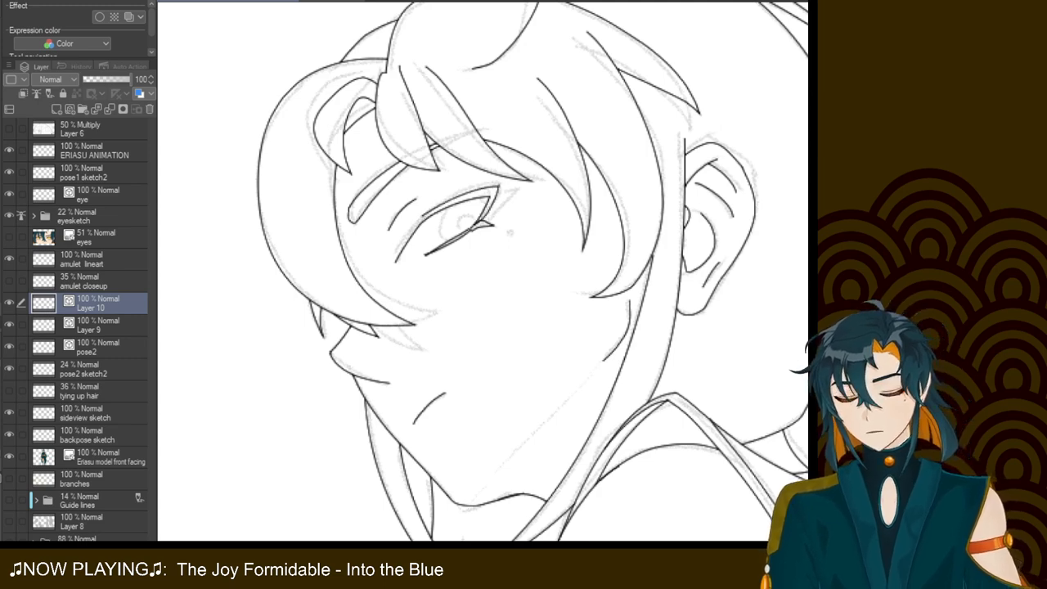
pyautogui.hotkey('ctrl', 'z')
pyautogui.moveTo(499, 187); pyautogui.dragTo(409, 226)
pyautogui.hotkey('ctrl', 'z')
pyautogui.moveTo(499, 187); pyautogui.dragTo(415, 233)
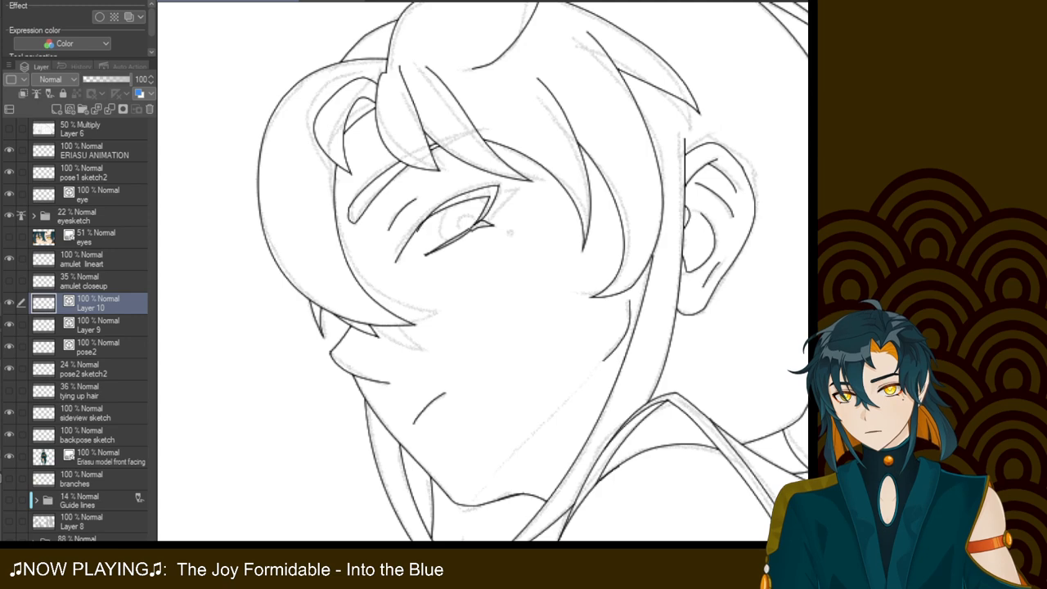
pyautogui.hotkey('ctrl', 'z')
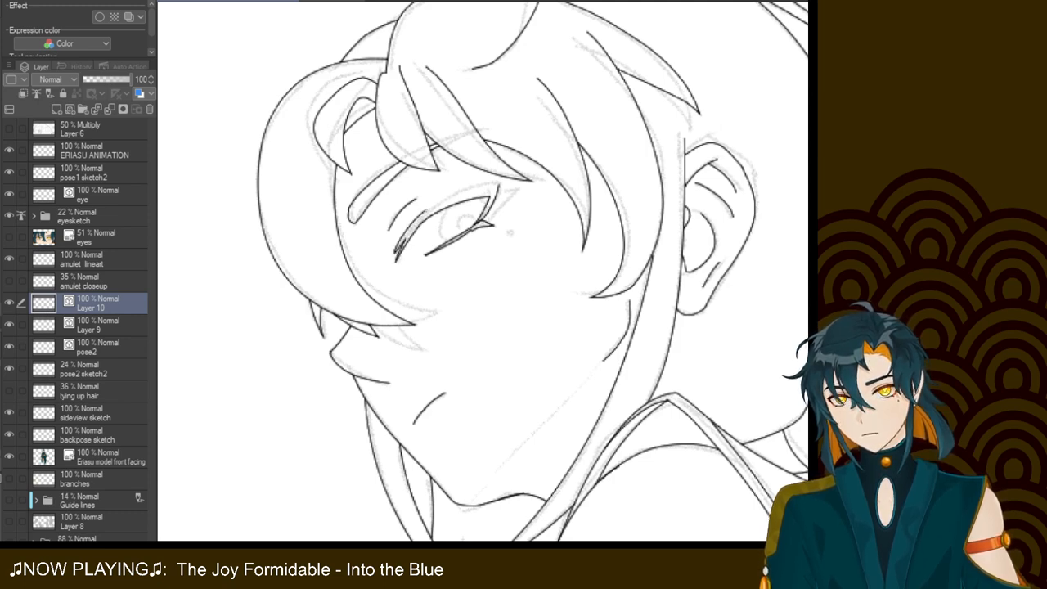
# Try inking the upper lash edge outward from the inner eye corner, undoing each stroke
pyautogui.moveTo(405, 233); pyautogui.dragTo(466, 186)
pyautogui.hotkey('ctrl', 'z')
pyautogui.moveTo(405, 234); pyautogui.dragTo(466, 190)
pyautogui.hotkey('ctrl', 'z')
pyautogui.moveTo(402, 236); pyautogui.dragTo(464, 193)
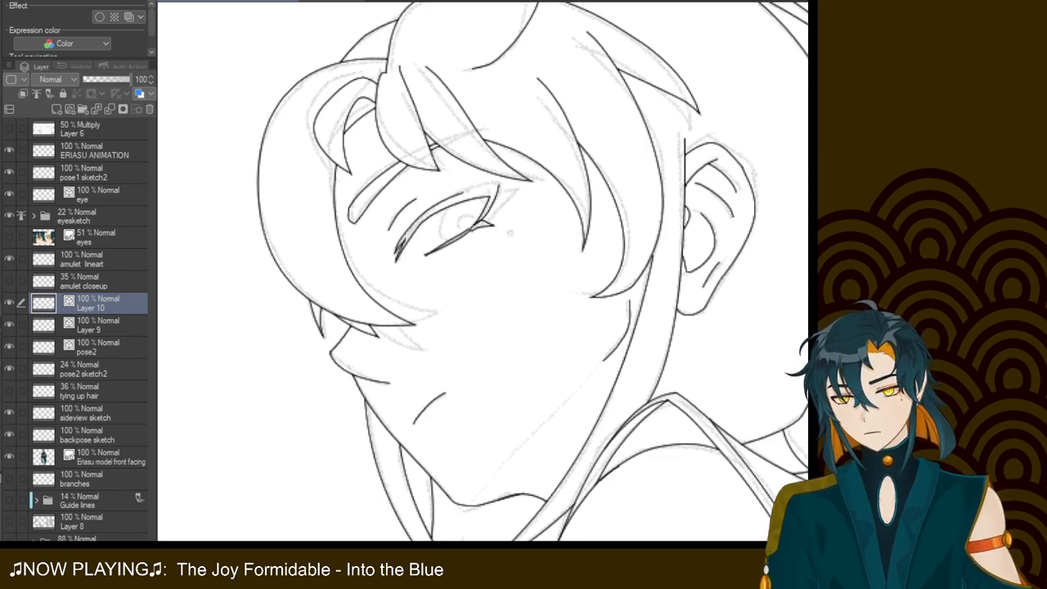
pyautogui.hotkey('ctrl', 'z')
pyautogui.moveTo(403, 235); pyautogui.dragTo(466, 188)
pyautogui.hotkey('ctrl', 'z')
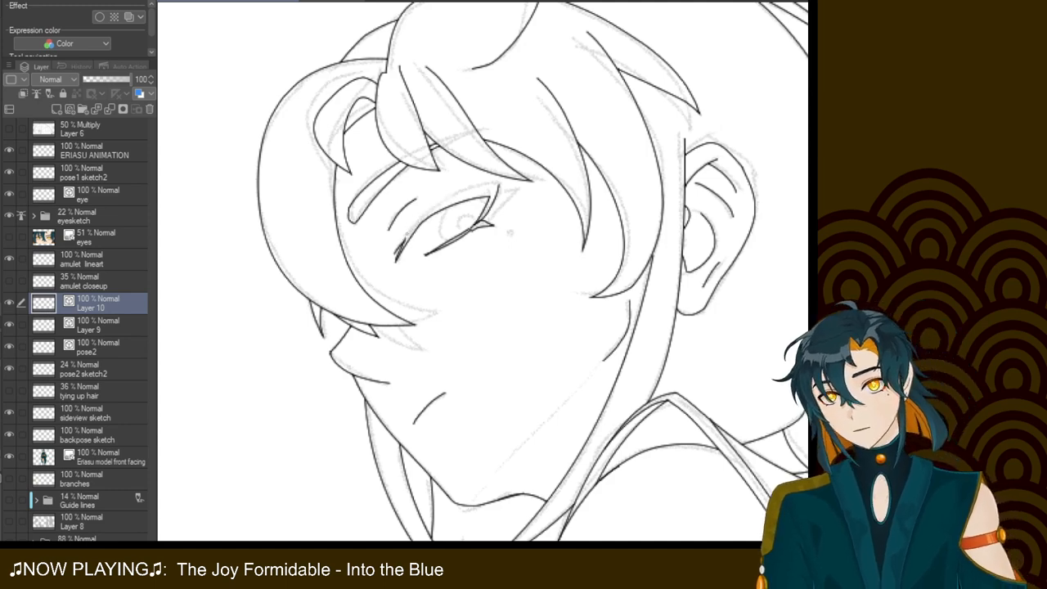
pyautogui.moveTo(407, 234); pyautogui.dragTo(456, 201)
pyautogui.hotkey('ctrl', 'z')
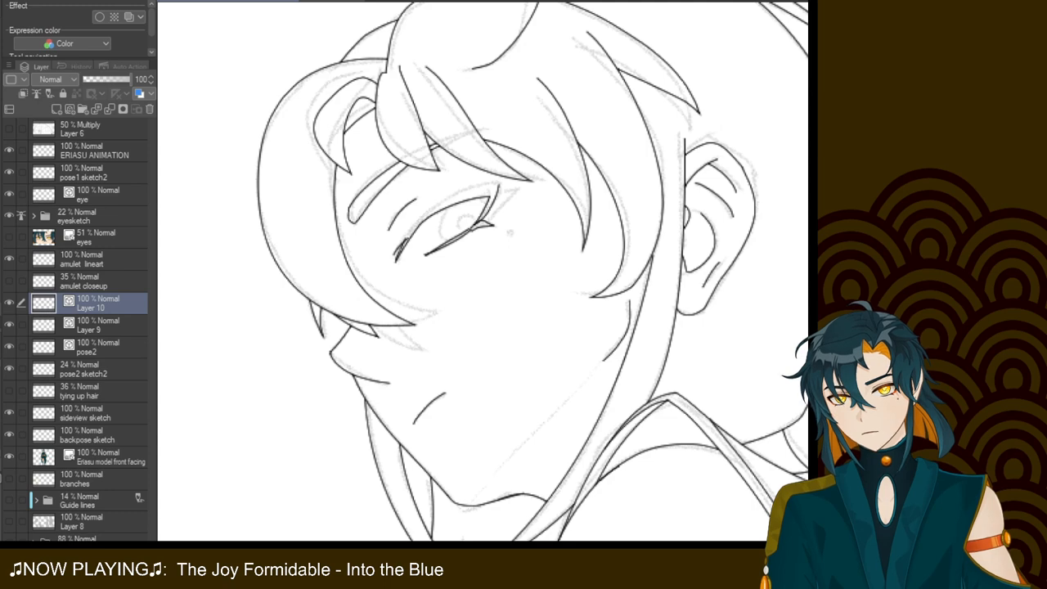
pyautogui.moveTo(406, 234); pyautogui.dragTo(462, 193)
pyautogui.hotkey('ctrl', 'z')
# Ink the upper lash edge as one longer curve from the inner eye corner nearly to the outer lash tip
pyautogui.moveTo(397, 248); pyautogui.dragTo(477, 183)
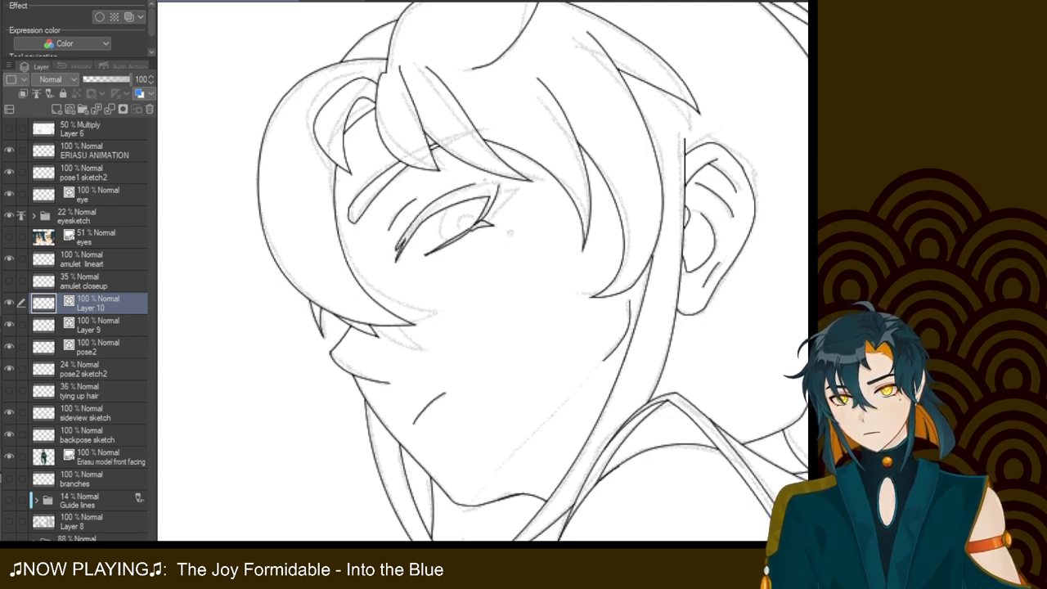
pyautogui.hotkey('ctrl', 'z')
pyautogui.moveTo(396, 252); pyautogui.dragTo(475, 189)
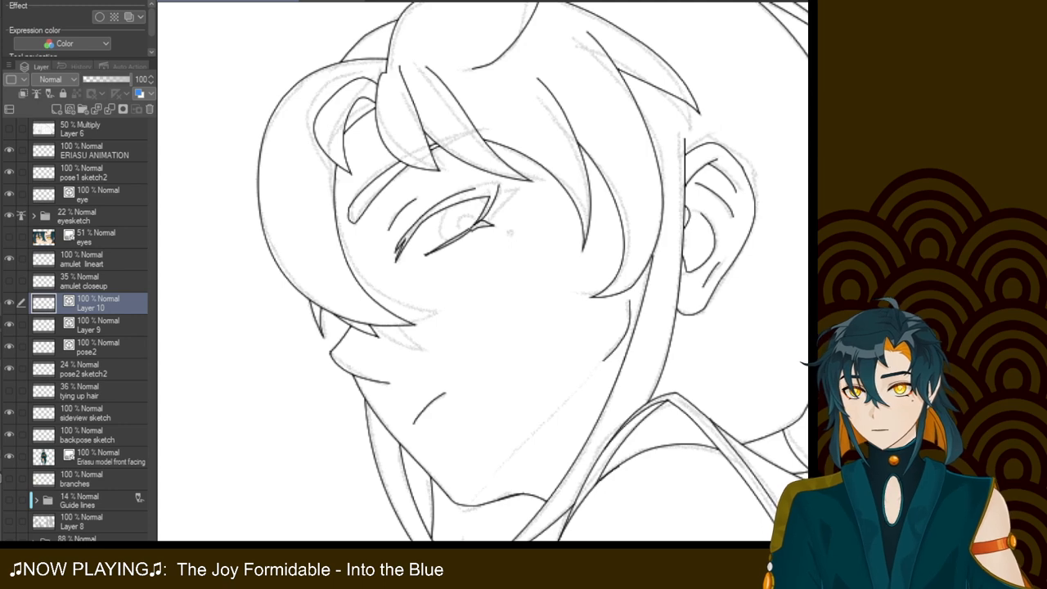
# Replace the upper lash edge with a curve running from the inner eye corner out to the outer lash tip
pyautogui.hotkey('ctrl', 'z')
pyautogui.moveTo(396, 252); pyautogui.dragTo(476, 188)
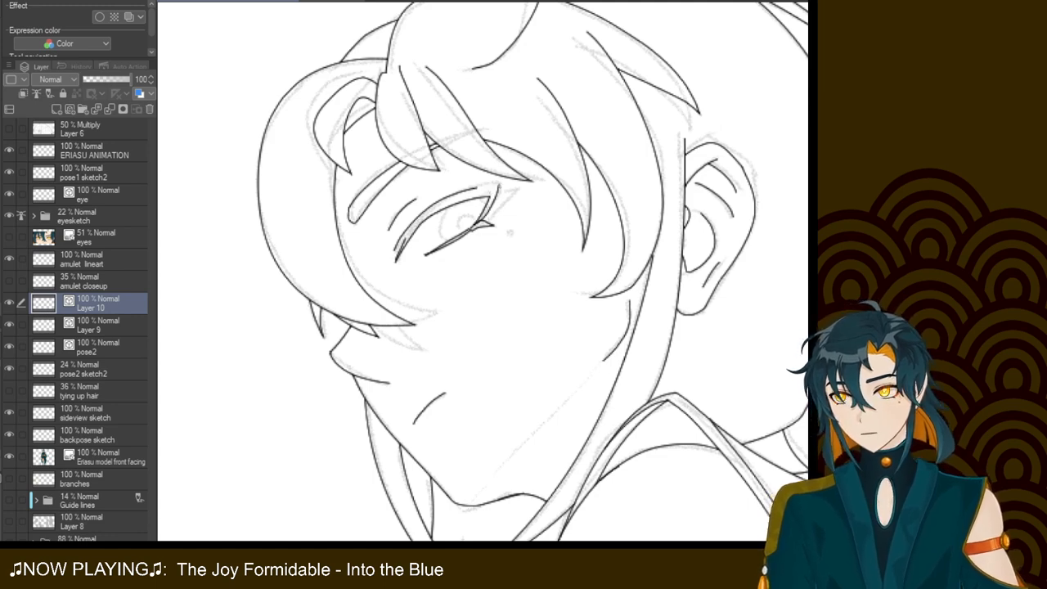
pyautogui.moveTo(459, 194); pyautogui.dragTo(498, 188)
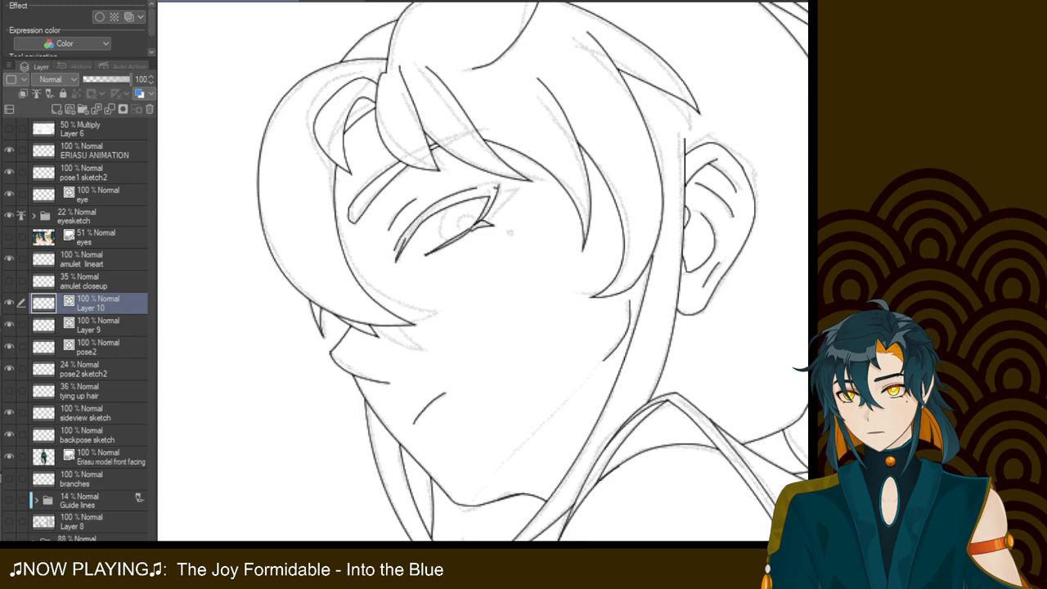
pyautogui.hotkey('ctrl', 'z')
pyautogui.moveTo(497, 187); pyautogui.dragTo(472, 191)
pyautogui.hotkey('ctrl', 'z')
pyautogui.hotkey('ctrl', 'z')
pyautogui.hotkey('ctrl', 'z')
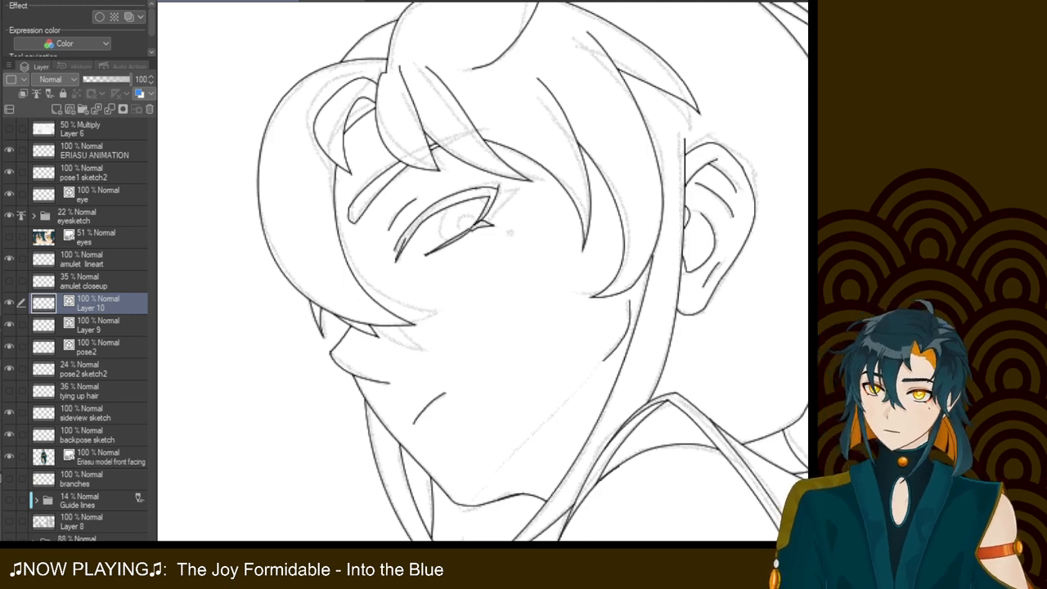
# Ink the pointed outer lash flick beyond the upper lash tip and the small beauty mark below the outer eye corner
pyautogui.moveTo(404, 239)
pyautogui.mouseDown()
pyautogui.moveTo(393, 253)
pyautogui.moveTo(404, 238)
pyautogui.mouseUp()
pyautogui.hotkey('ctrl', 'z')
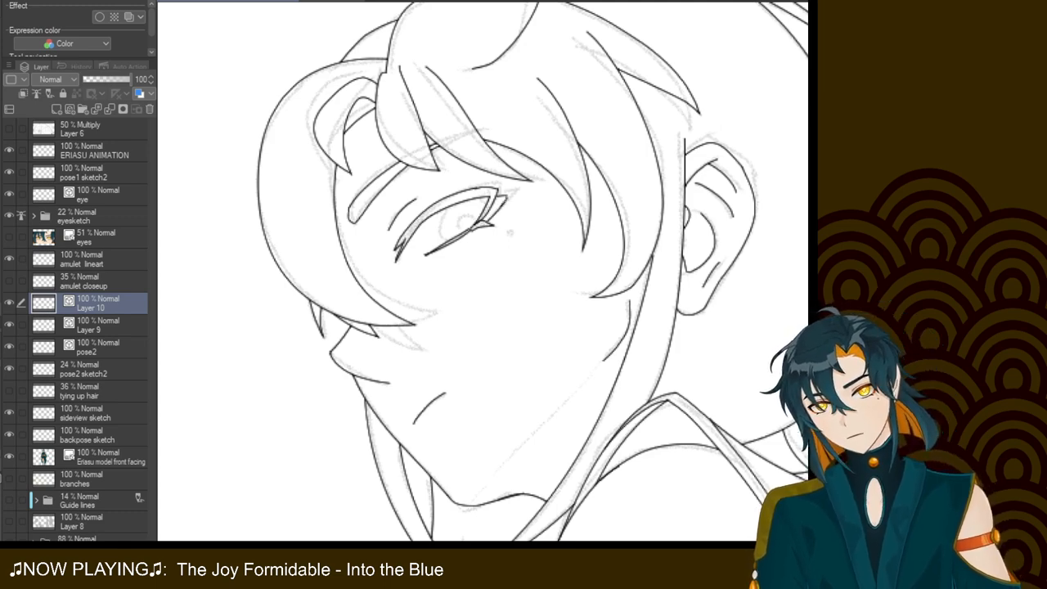
pyautogui.hotkey('ctrl', 'z')
pyautogui.moveTo(485, 222); pyautogui.dragTo(512, 195)
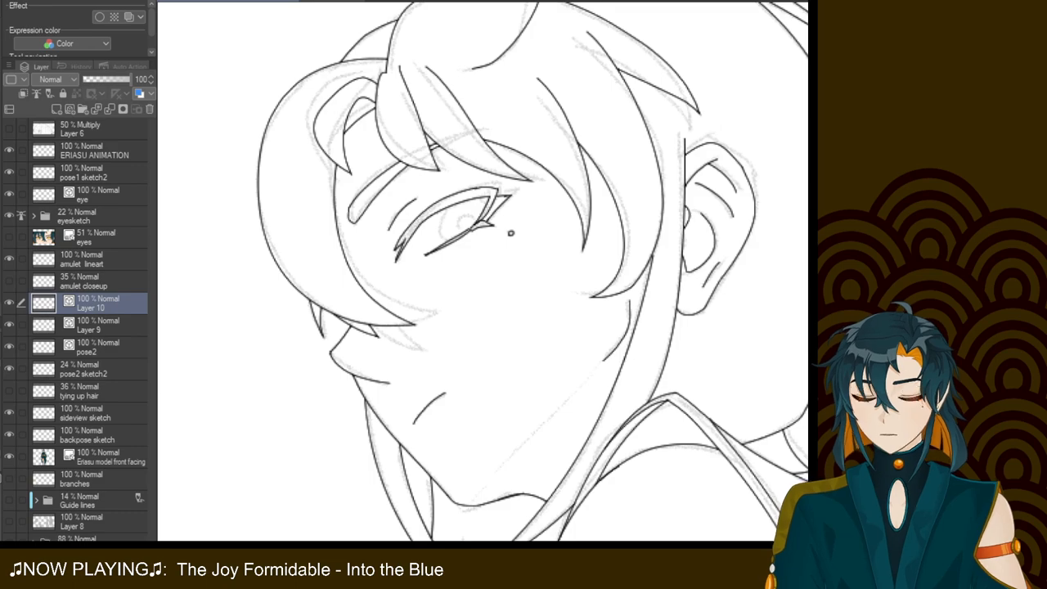
# Add a new vector layer above Layer 10 and try inking the iris outline between the upper and lower lids
pyautogui.scroll(-4, 511, 233)
pyautogui.scroll(5, 485, 272)
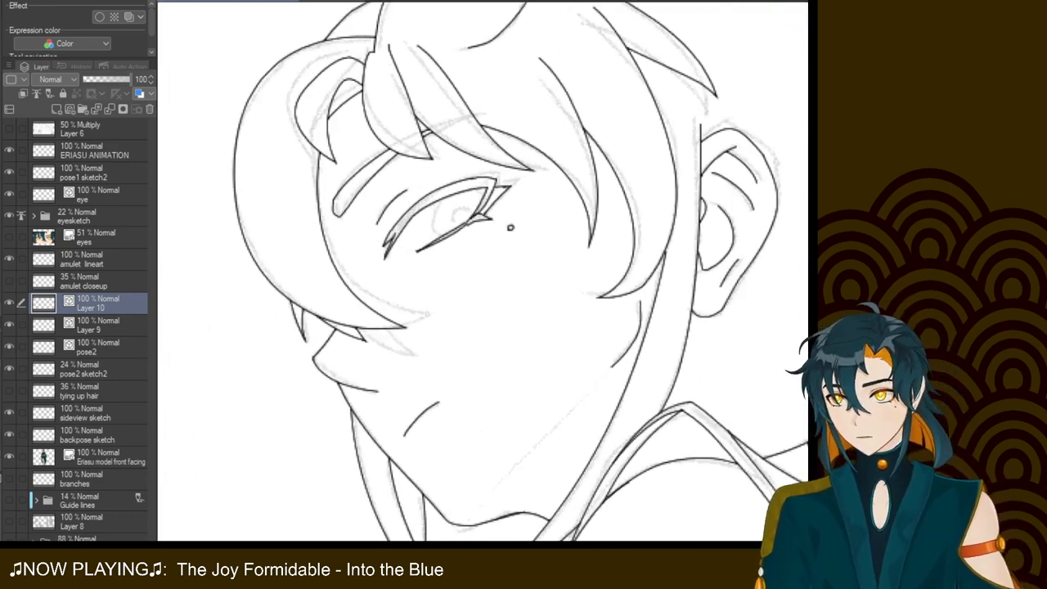
pyautogui.hotkey('ctrl', 'shift', 'n')
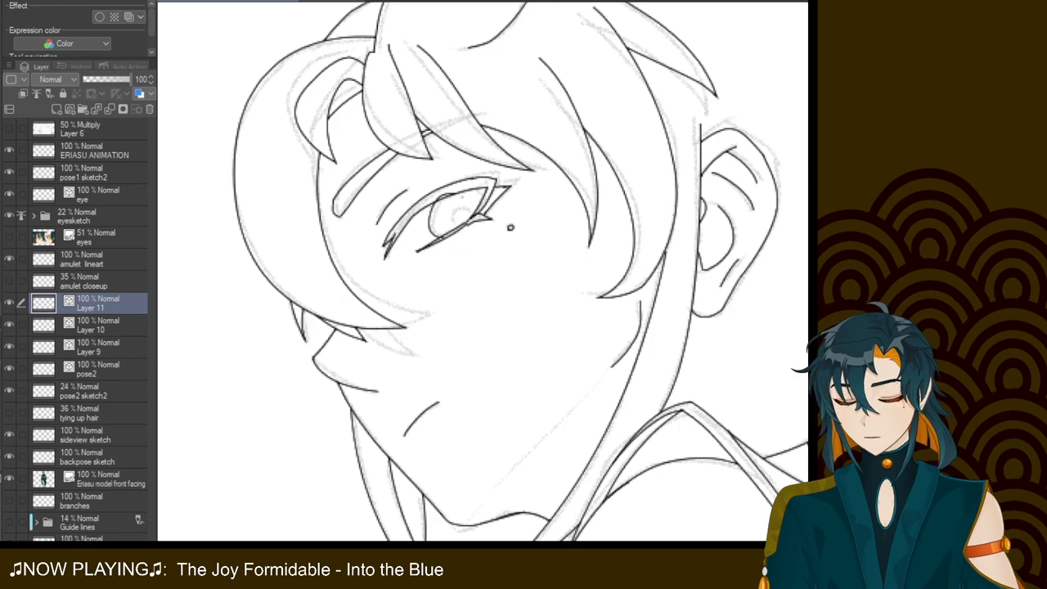
pyautogui.moveTo(450, 242)
pyautogui.mouseDown()
pyautogui.moveTo(447, 196)
pyautogui.moveTo(457, 197)
pyautogui.moveTo(446, 247)
pyautogui.mouseUp()
pyautogui.hotkey('ctrl', 'z')
pyautogui.hotkey('ctrl', 'z')
pyautogui.moveTo(452, 195); pyautogui.dragTo(442, 244)
pyautogui.hotkey('ctrl', 'z')
pyautogui.moveTo(450, 193); pyautogui.dragTo(440, 246)
pyautogui.hotkey('ctrl', 'z')
pyautogui.moveTo(447, 191); pyautogui.dragTo(441, 244)
pyautogui.hotkey('ctrl', 'z')
pyautogui.moveTo(450, 193); pyautogui.dragTo(440, 243)
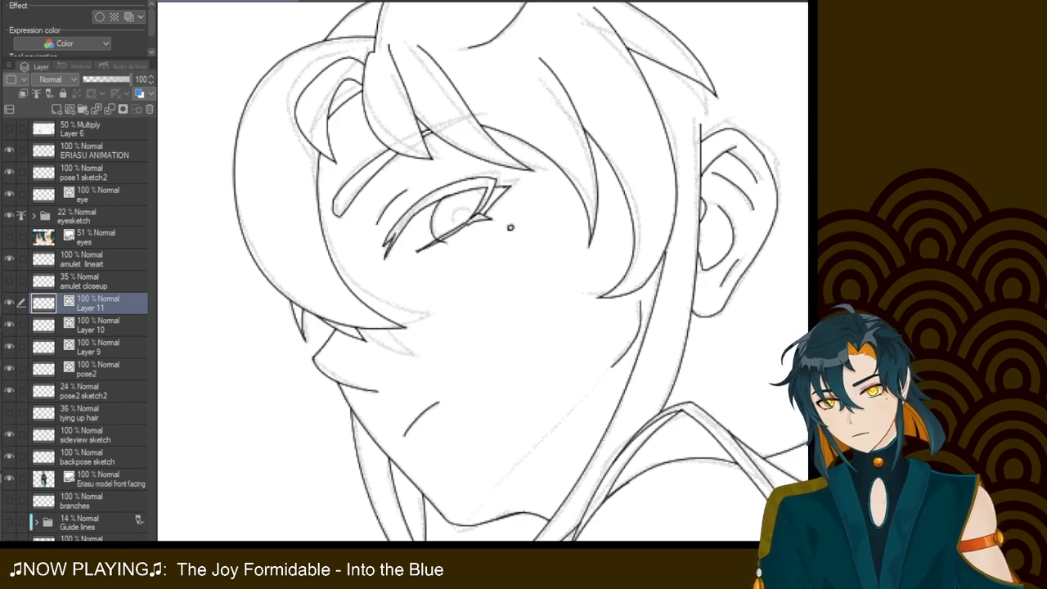
# Ink the curved iris outline from the upper lid to the lower lid and the small round pupil inside it
pyautogui.hotkey('ctrl', 'z')
pyautogui.moveTo(448, 194); pyautogui.dragTo(442, 244)
pyautogui.hotkey('ctrl', 'z')
pyautogui.moveTo(450, 193); pyautogui.dragTo(440, 244)
pyautogui.hotkey('ctrl', 'z')
pyautogui.moveTo(452, 192); pyautogui.dragTo(442, 243)
pyautogui.hotkey('ctrl', 'z')
pyautogui.moveTo(445, 193); pyautogui.dragTo(435, 242)
pyautogui.moveTo(460, 210); pyautogui.dragTo(473, 215)
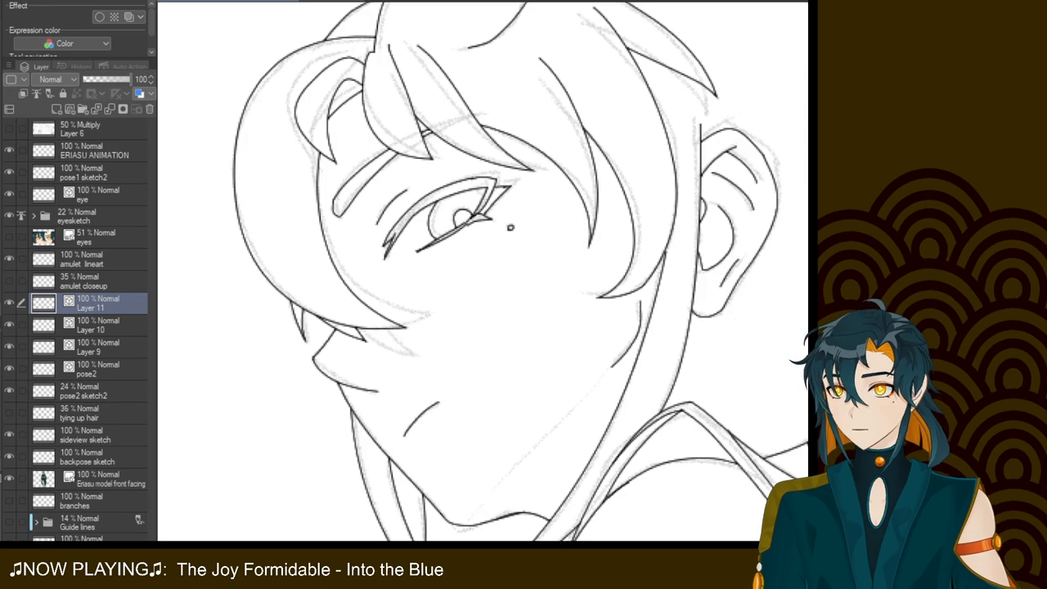
# Try inking a second curve inside the iris around the pupil, undoing each stroke
pyautogui.scroll(-5, 509, 228)
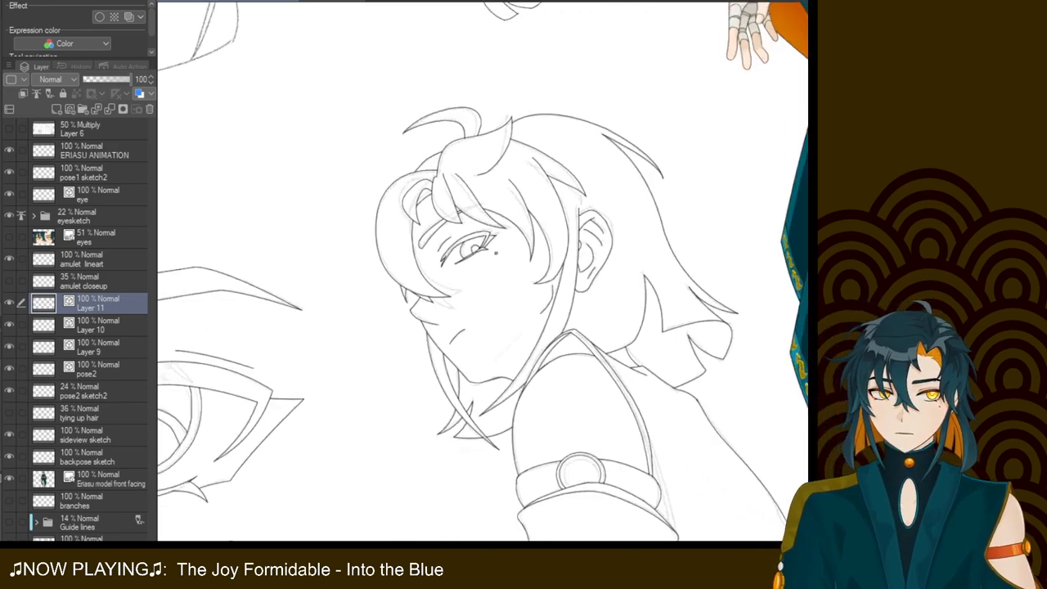
pyautogui.scroll(5, 505, 230)
pyautogui.scroll(1, 505, 230)
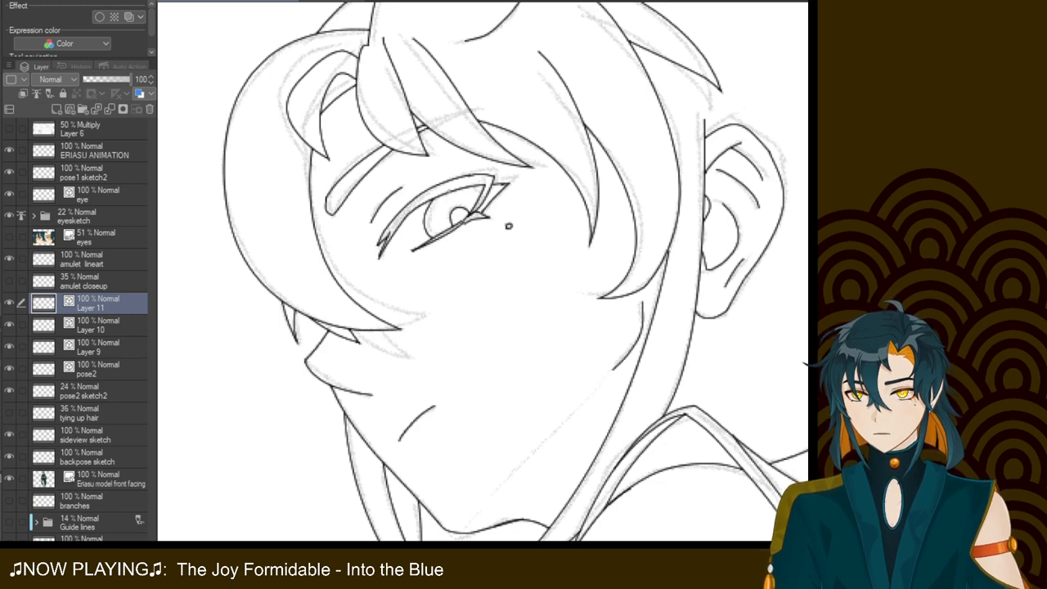
pyautogui.moveTo(438, 191); pyautogui.dragTo(454, 241)
pyautogui.hotkey('ctrl', 'z')
pyautogui.moveTo(440, 193); pyautogui.dragTo(447, 245)
pyautogui.hotkey('ctrl', 'z')
pyautogui.moveTo(439, 193); pyautogui.dragTo(445, 245)
pyautogui.hotkey('ctrl', 'z')
pyautogui.moveTo(439, 190)
pyautogui.mouseDown()
pyautogui.moveTo(446, 245)
pyautogui.moveTo(454, 178)
pyautogui.moveTo(438, 245)
pyautogui.mouseUp()
pyautogui.hotkey('ctrl', 'z')
pyautogui.hotkey('ctrl', 'z')
pyautogui.hotkey('ctrl', 'z')
# Ink the inner iris ring around the pupil, add the shadow line under the upper lid and trim the overshoot below the eye
pyautogui.moveTo(442, 188); pyautogui.dragTo(439, 239)
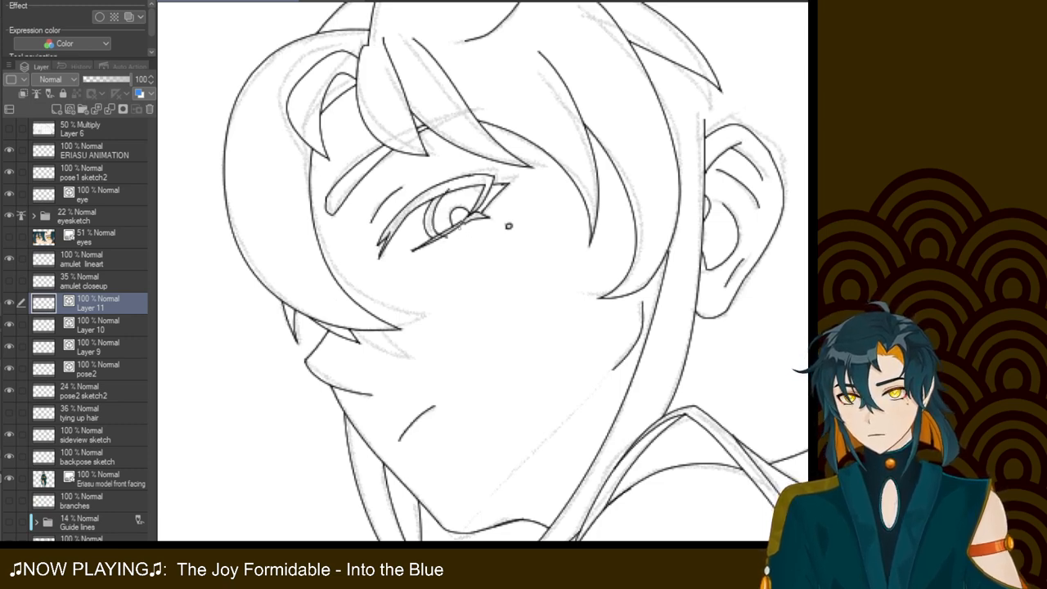
pyautogui.hotkey('ctrl', 'z')
pyautogui.moveTo(442, 190); pyautogui.dragTo(440, 243)
pyautogui.hotkey('ctrl', 'z')
pyautogui.moveTo(442, 188); pyautogui.dragTo(440, 242)
pyautogui.moveTo(432, 206); pyautogui.dragTo(444, 242)
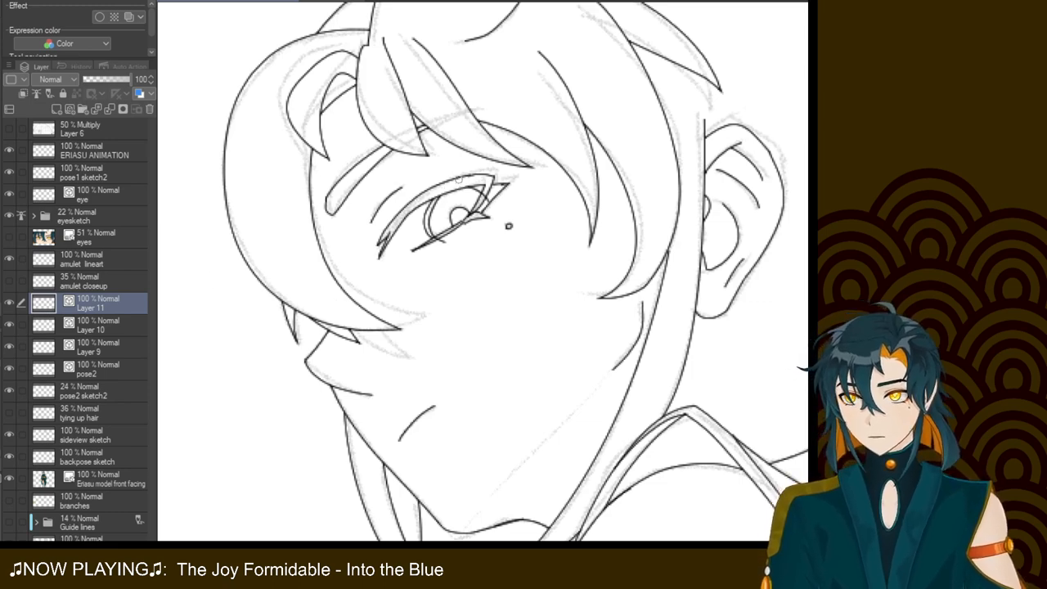
pyautogui.moveTo(444, 243); pyautogui.dragTo(421, 248)
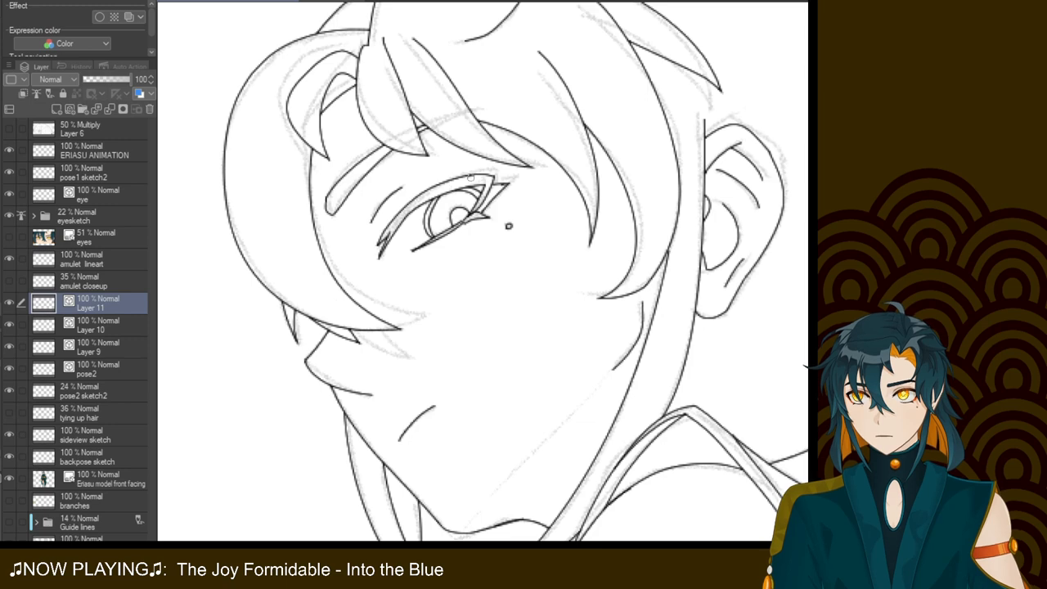
# Examine the pose2 line art from a distance alongside the other drawings on the character sheet
pyautogui.moveTo(508, 226)
pyautogui.mouseDown()
pyautogui.moveTo(509, 262)
pyautogui.moveTo(537, 261)
pyautogui.mouseUp()
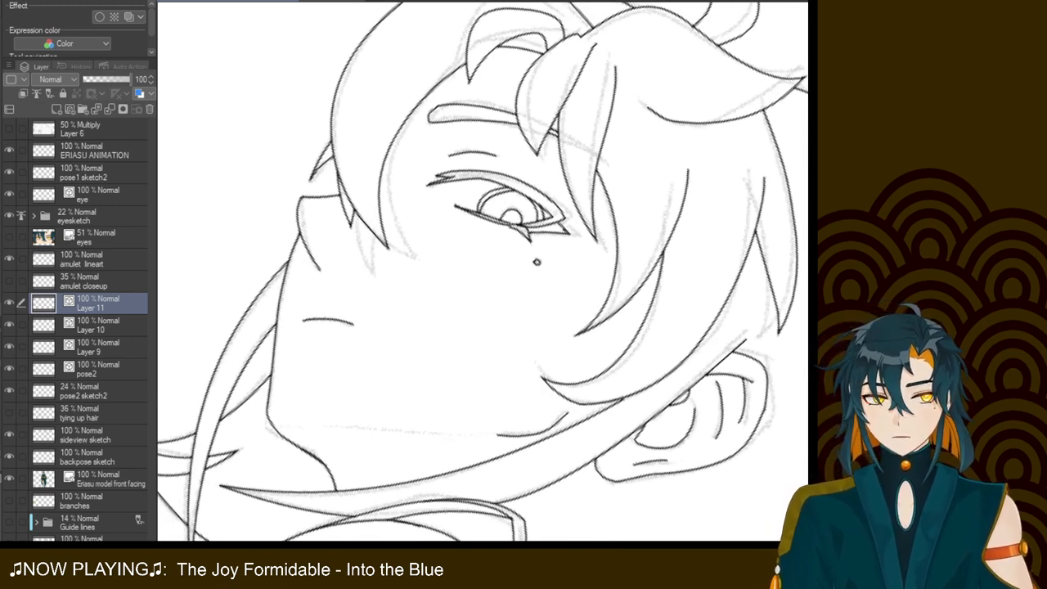
pyautogui.hotkey('ctrl', '@')
pyautogui.hotkey('ctrl', '-')
pyautogui.hotkey('ctrl', '-')
pyautogui.hotkey('ctrl', '-')
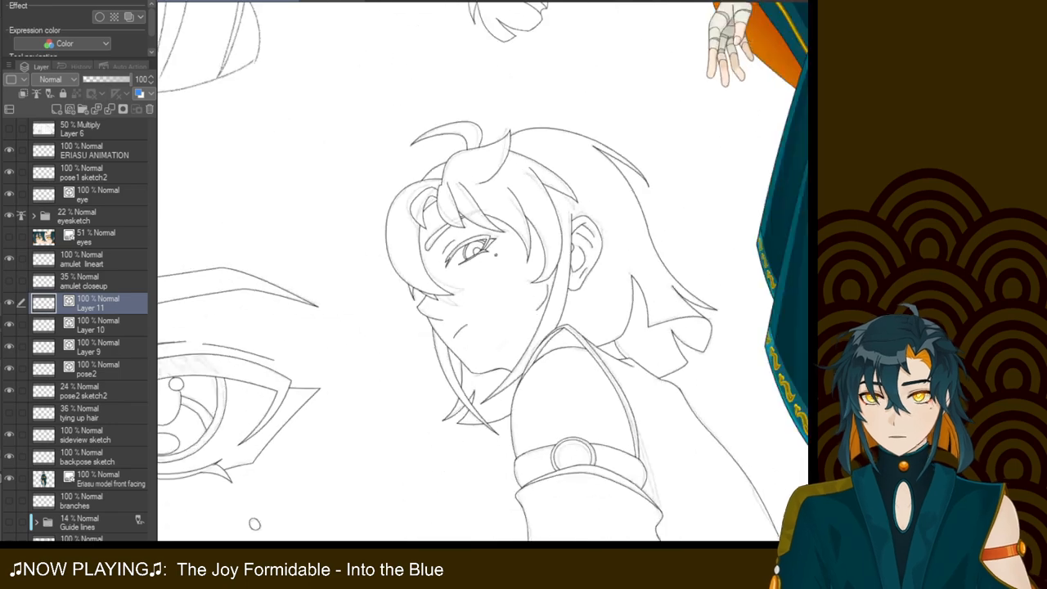
pyautogui.hotkey('ctrl', '-')
pyautogui.hotkey('ctrl', '-')
pyautogui.hotkey('ctrl', '-')
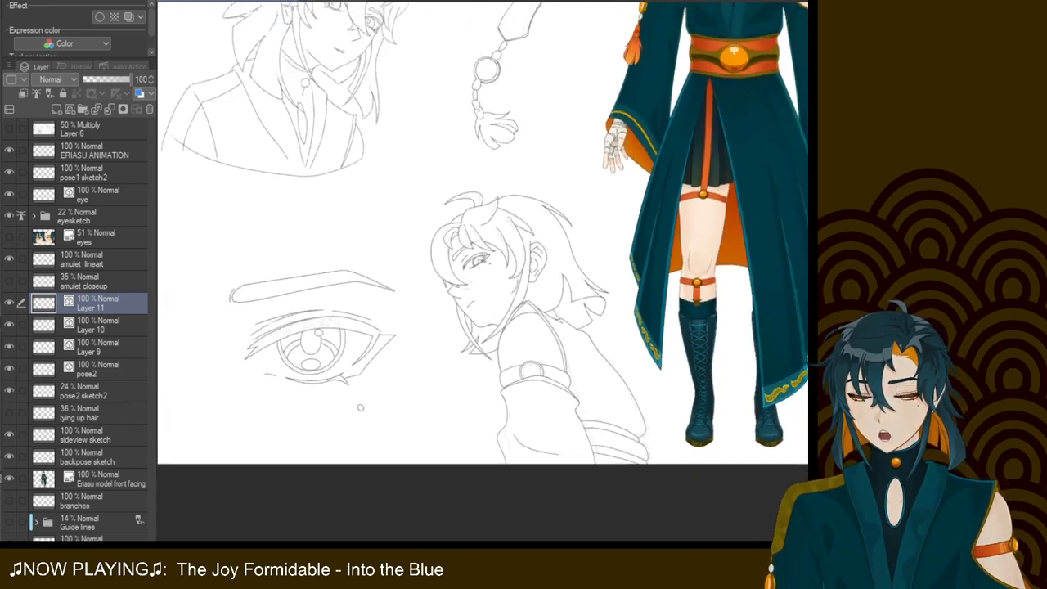
pyautogui.hotkey('ctrl', '-')
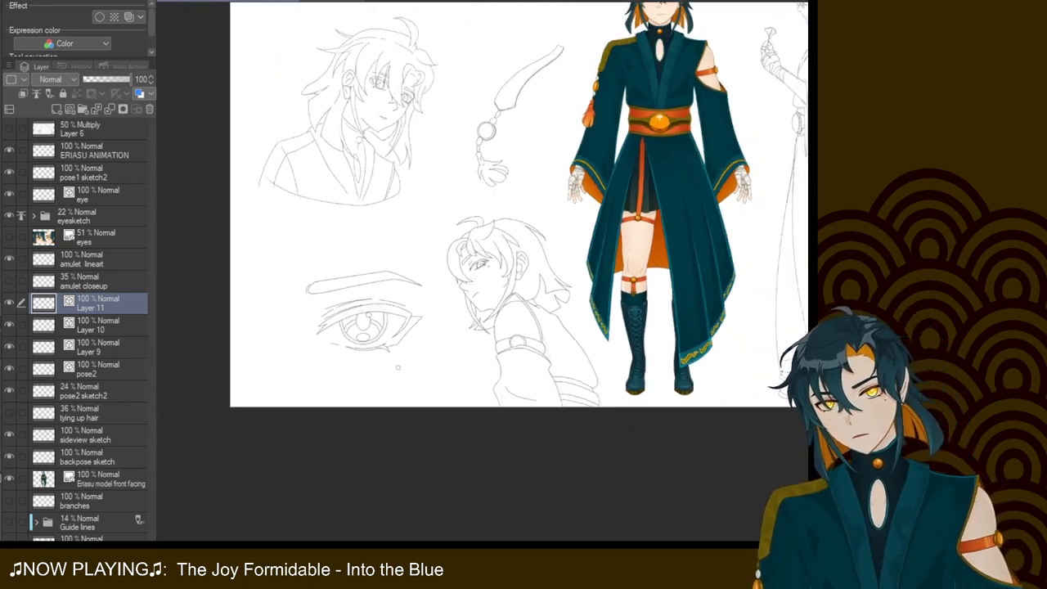
pyautogui.moveTo(573, 245)
pyautogui.mouseDown()
pyautogui.moveTo(462, 298)
pyautogui.moveTo(391, 299)
pyautogui.mouseUp()
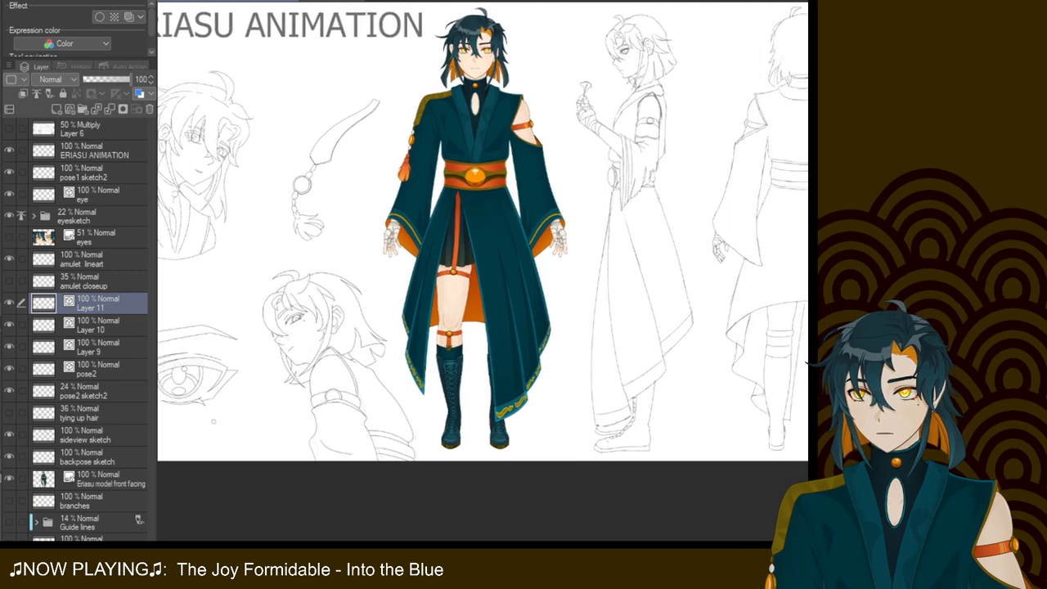
pyautogui.moveTo(482, 246)
pyautogui.mouseDown()
pyautogui.moveTo(573, 125)
pyautogui.moveTo(641, 160)
pyautogui.mouseUp()
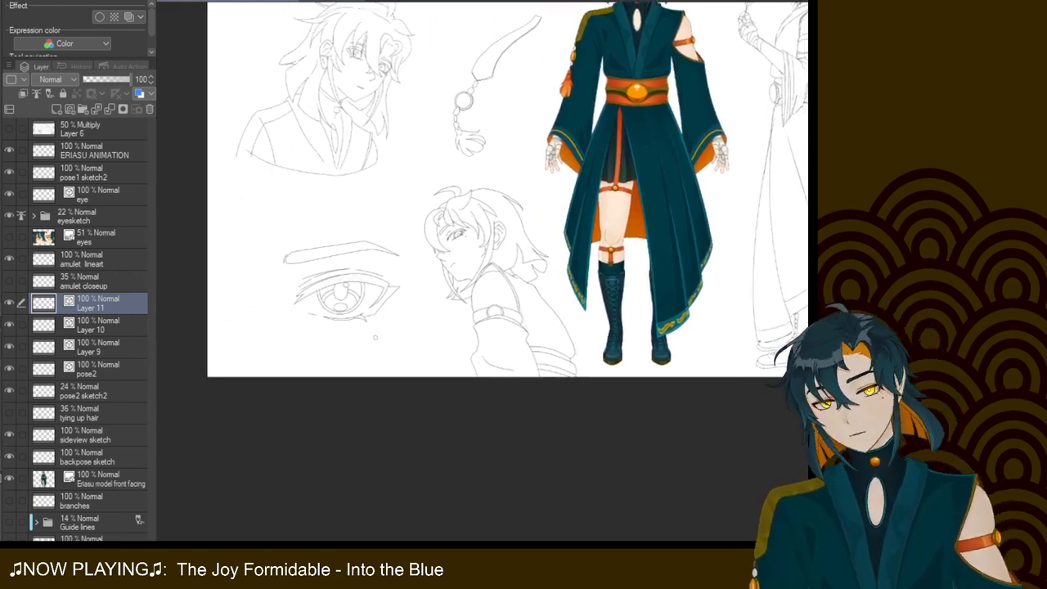
# Hide the pose2 sketch2 layer and check the clean pose2 line art in normal and mirrored views
pyautogui.press('h')
pyautogui.scroll(4, 483, 270)
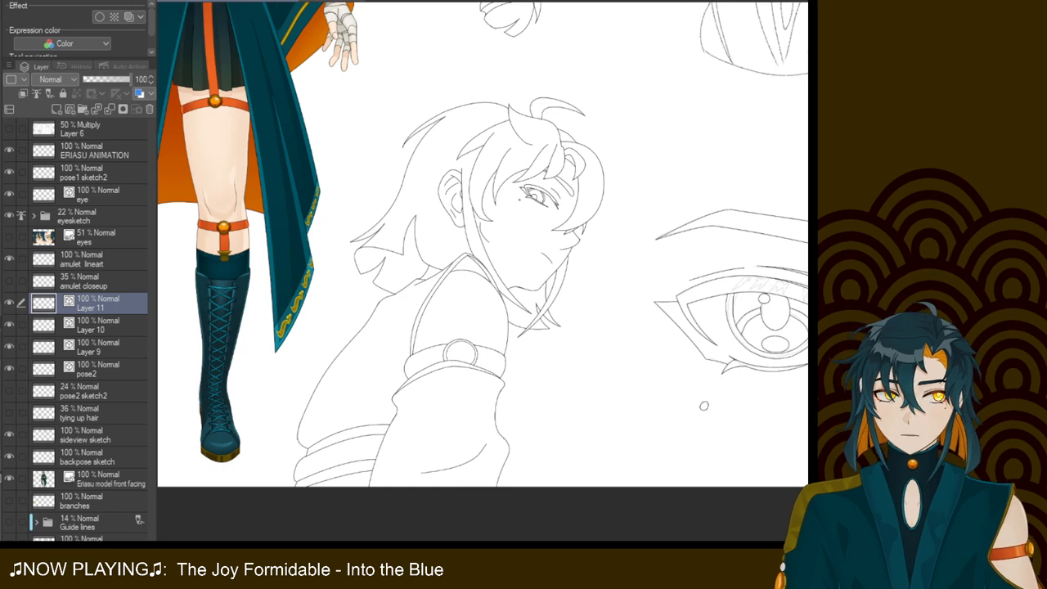
pyautogui.press('h')
pyautogui.press('h')
pyautogui.press('h')
pyautogui.press('h')
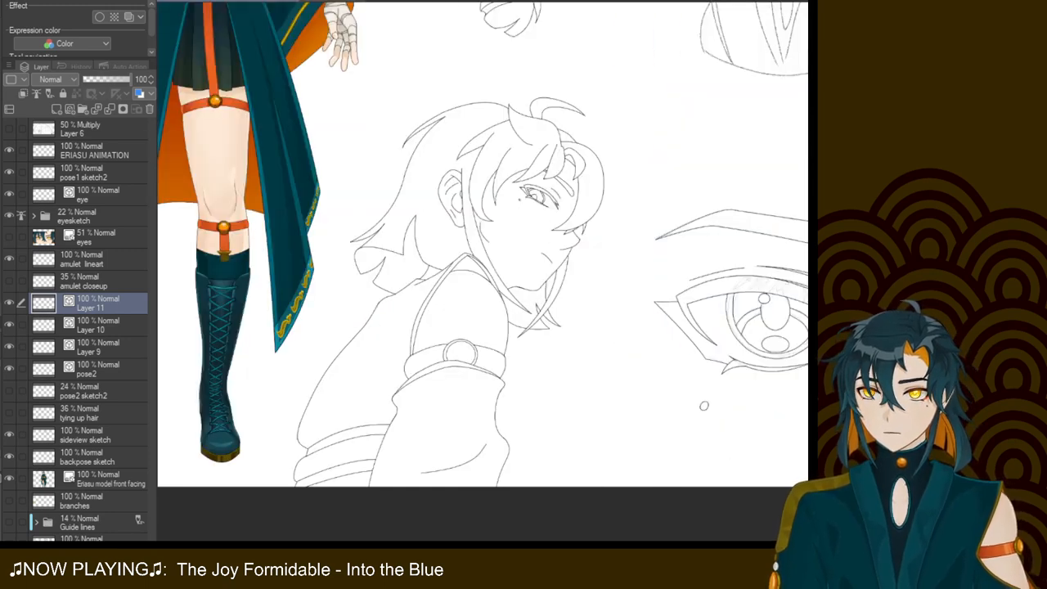
pyautogui.press('h')
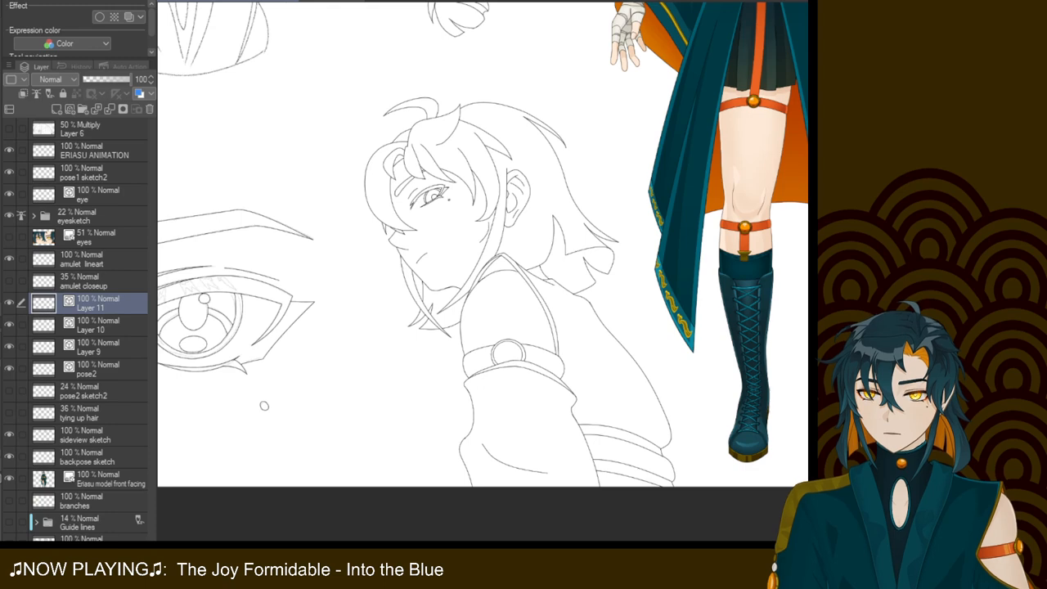
pyautogui.press('h')
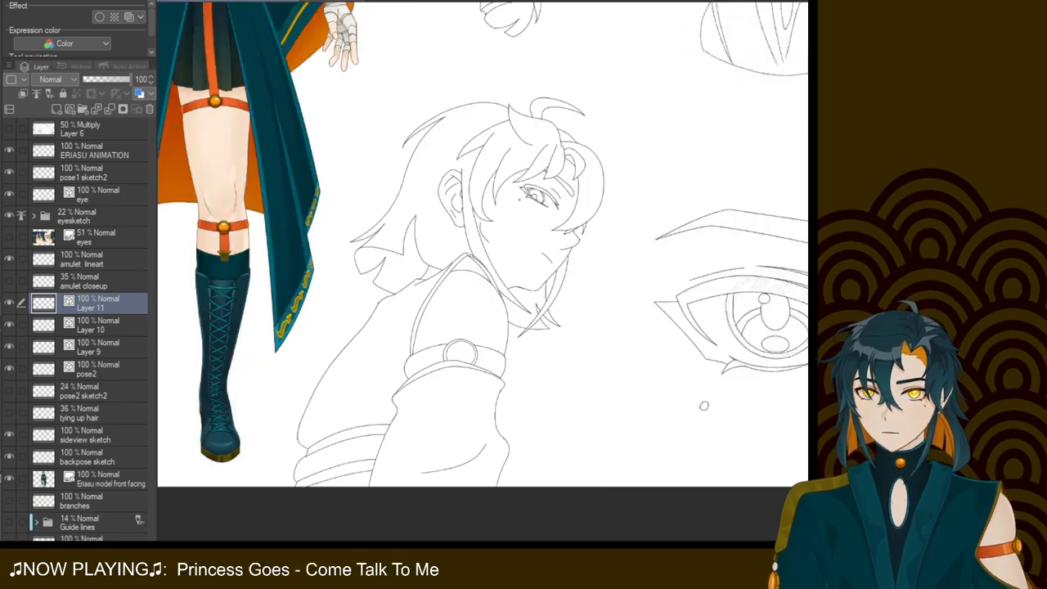
pyautogui.press('h')
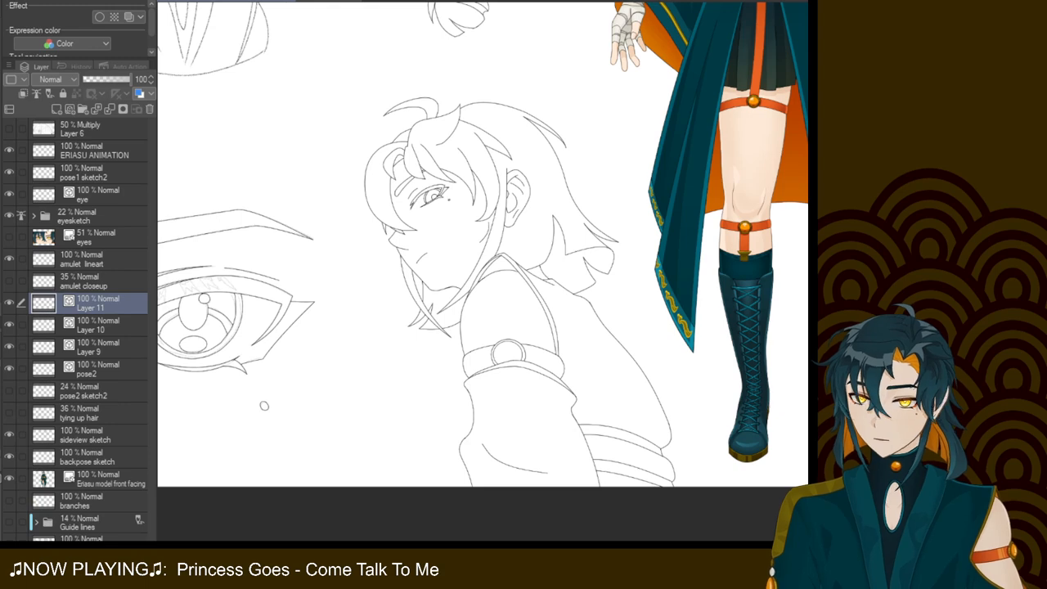
# Merge Layer 11, Layer 10 and Layer 9 down into the pose2 line art layer
pyautogui.moveTo(264, 405); pyautogui.dragTo(260, 469)
pyautogui.scroll(-3, 483, 272)
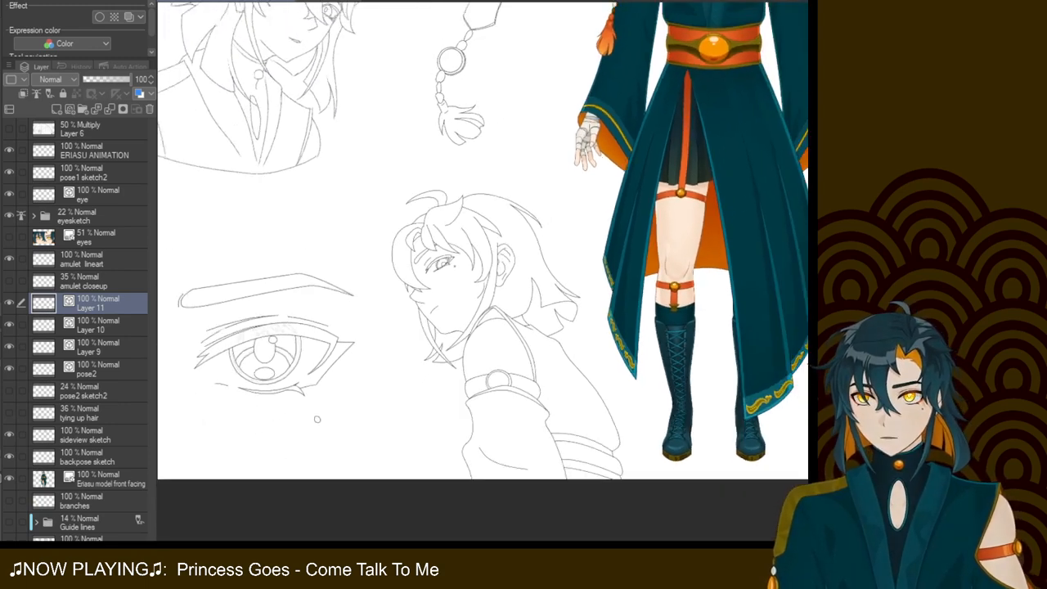
pyautogui.scroll(1, 483, 273)
pyautogui.moveTo(523, 160)
pyautogui.mouseDown()
pyautogui.moveTo(335, 396)
pyautogui.moveTo(206, 497)
pyautogui.moveTo(570, 370)
pyautogui.moveTo(678, 365)
pyautogui.moveTo(300, 238)
pyautogui.moveTo(281, 139)
pyautogui.moveTo(694, 417)
pyautogui.moveTo(486, 93)
pyautogui.moveTo(729, 321)
pyautogui.moveTo(509, 367)
pyautogui.moveTo(563, 415)
pyautogui.moveTo(596, 427)
pyautogui.moveTo(544, 263)
pyautogui.moveTo(261, 283)
pyautogui.moveTo(266, 294)
pyautogui.moveTo(523, 278)
pyautogui.moveTo(654, 254)
pyautogui.mouseUp()
pyautogui.moveTo(523, 279); pyautogui.dragTo(592, 276)
pyautogui.scroll(3, 483, 270)
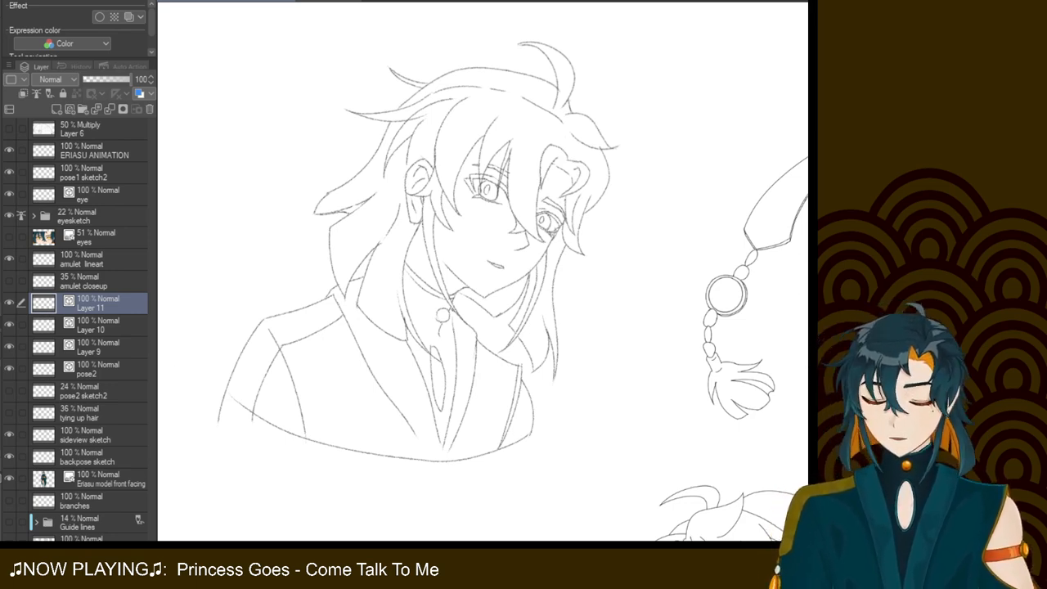
pyautogui.keyDown('shift'); pyautogui.click(98, 347); pyautogui.keyUp('shift')
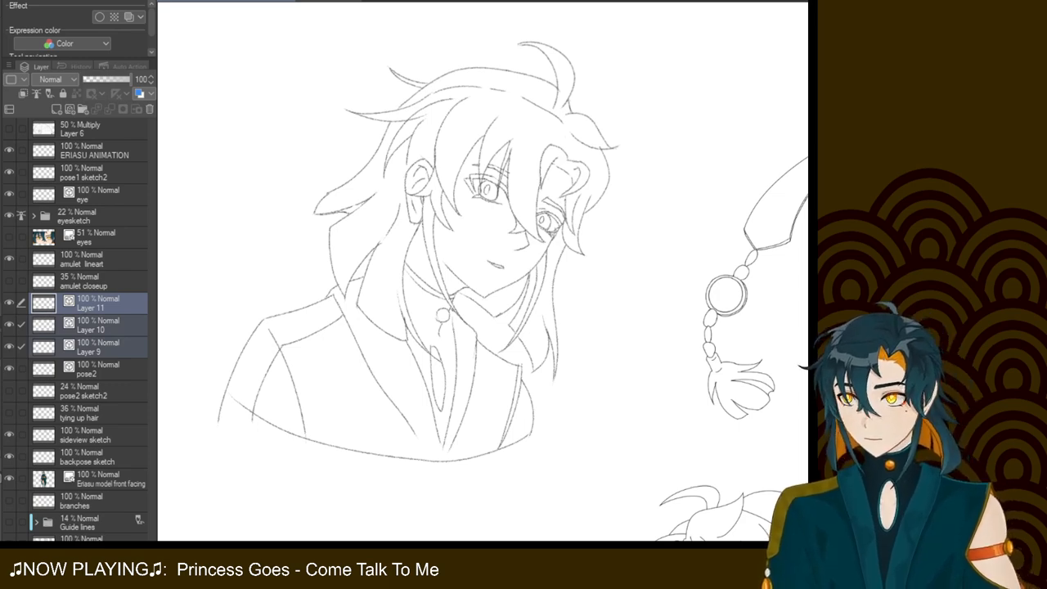
pyautogui.hotkey('ctrl', 'shift', 'e')
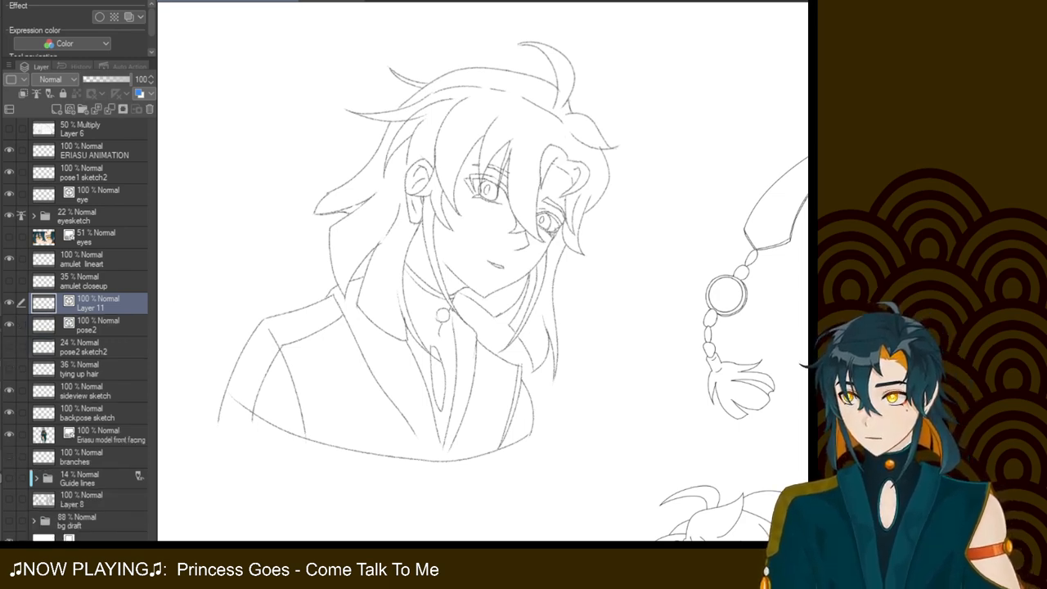
pyautogui.hotkey('ctrl', 'e')
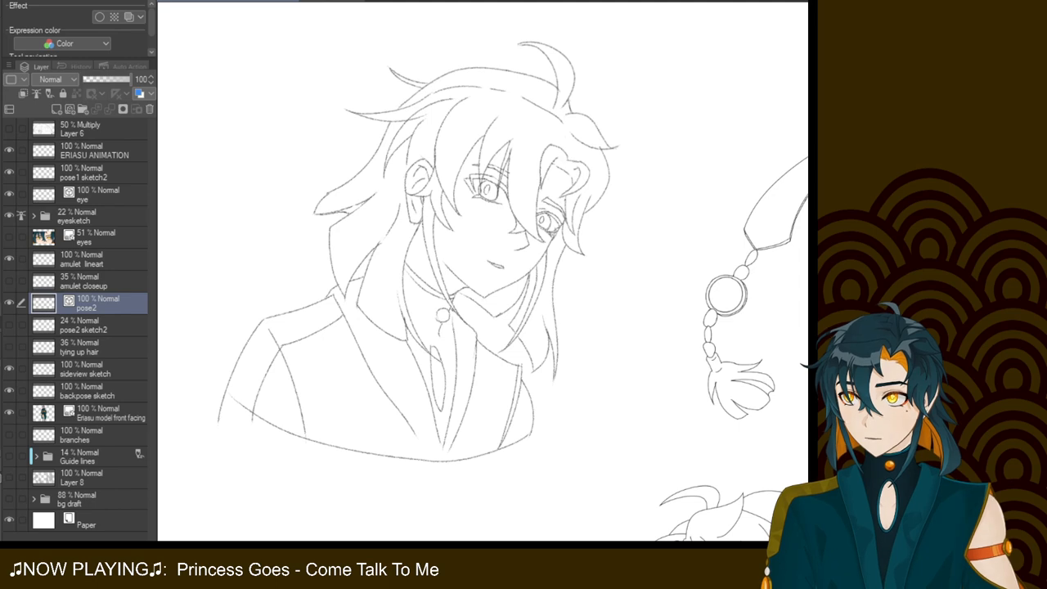
# Add a vector layer named pose1 above pose1 sketch2 and lower the sketch layer's opacity to 44%
pyautogui.click(9, 172)
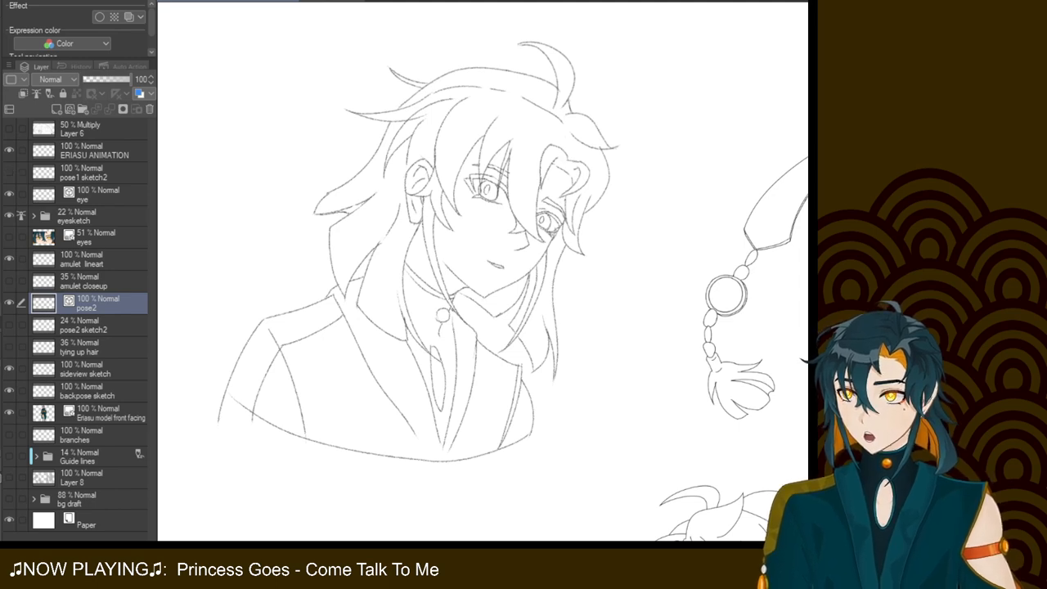
pyautogui.click(9, 173)
pyautogui.click(94, 174)
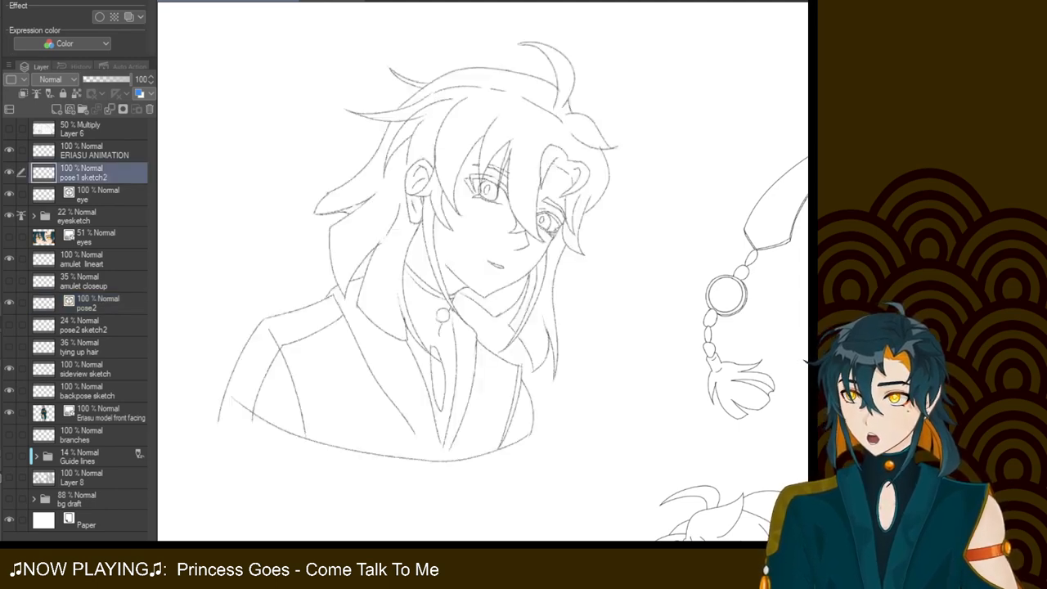
pyautogui.click(69, 109)
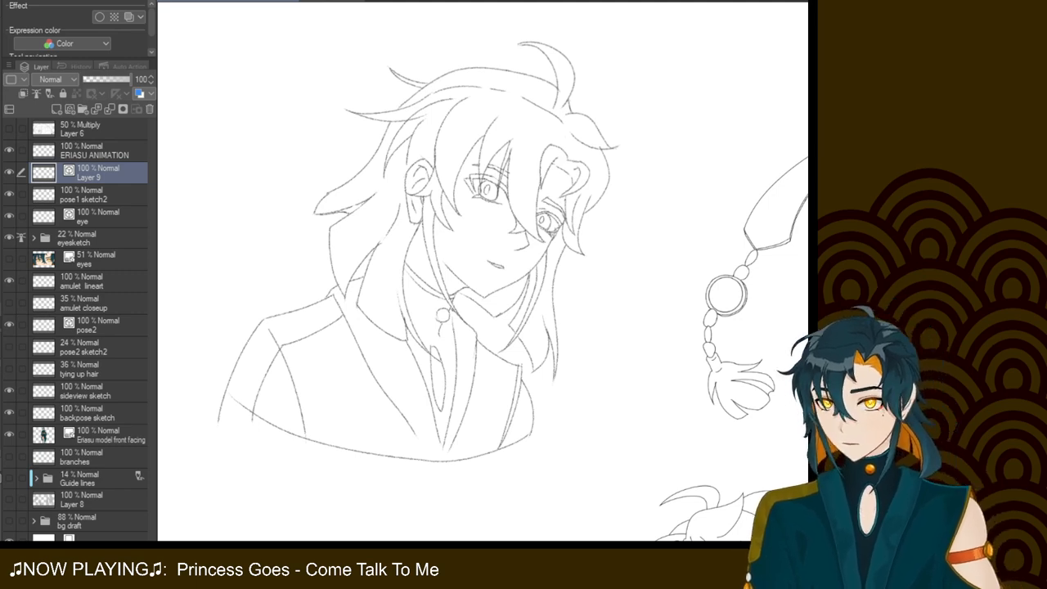
pyautogui.write('pose1')
pyautogui.press('Return')
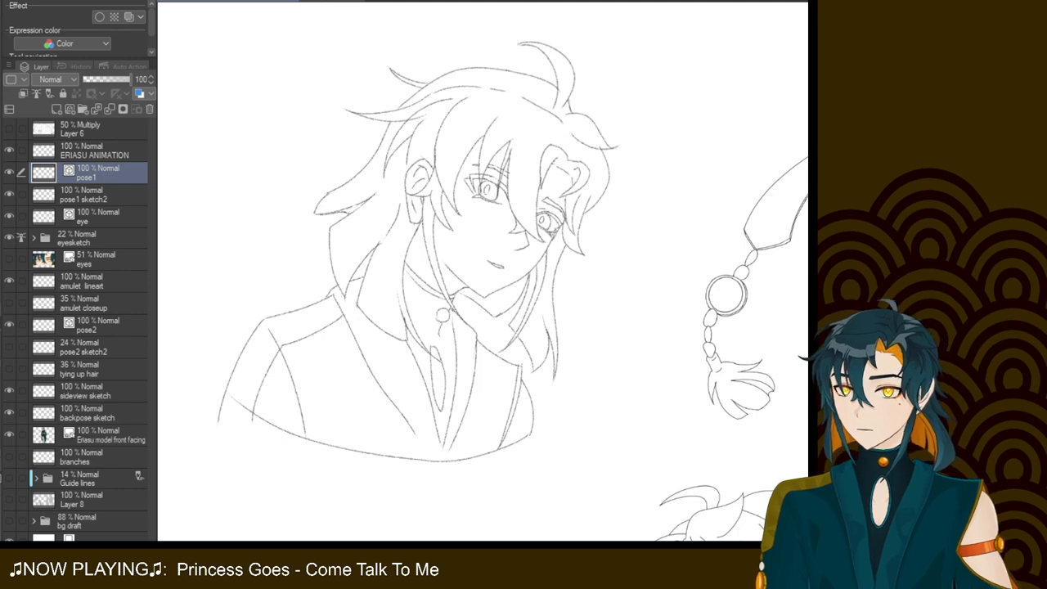
pyautogui.click(94, 195)
pyautogui.moveTo(112, 79); pyautogui.dragTo(104, 79)
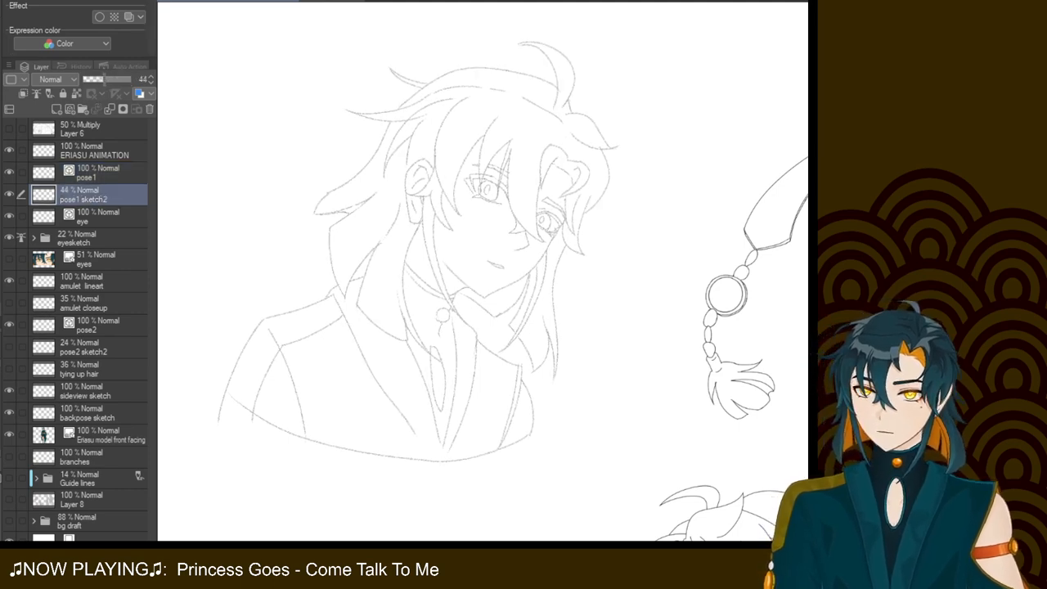
# Make the pose1 vector layer active and frame the bust sketch upright at a closer view
pyautogui.click(97, 173)
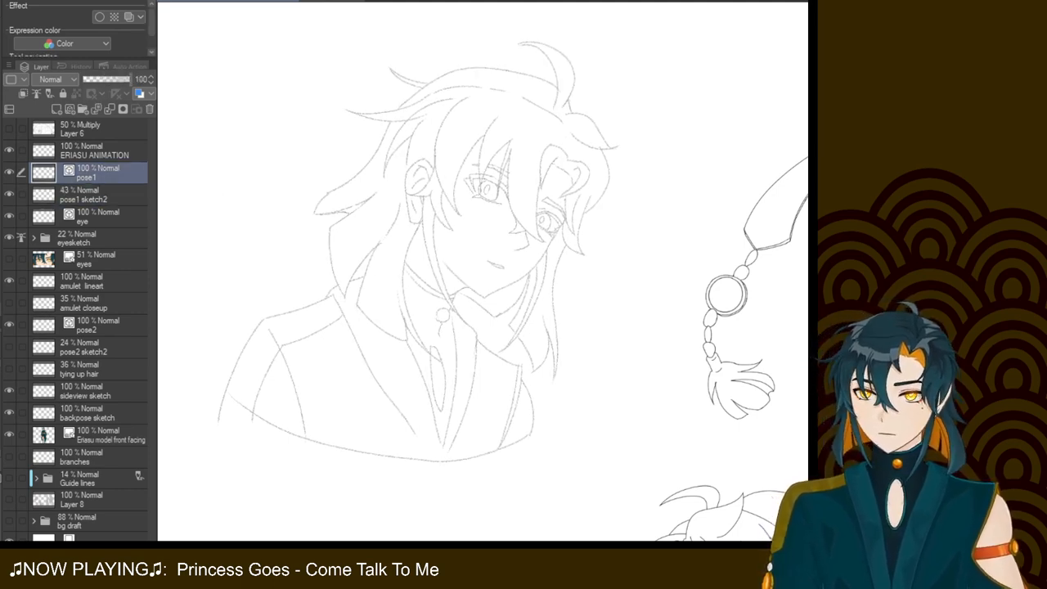
pyautogui.scroll(-1, 482, 271)
pyautogui.scroll(-10, 482, 271)
pyautogui.moveTo(360, 49)
pyautogui.mouseDown()
pyautogui.moveTo(367, 409)
pyautogui.moveTo(529, 498)
pyautogui.moveTo(675, 425)
pyautogui.moveTo(731, 423)
pyautogui.moveTo(740, 411)
pyautogui.mouseUp()
pyautogui.press('^')
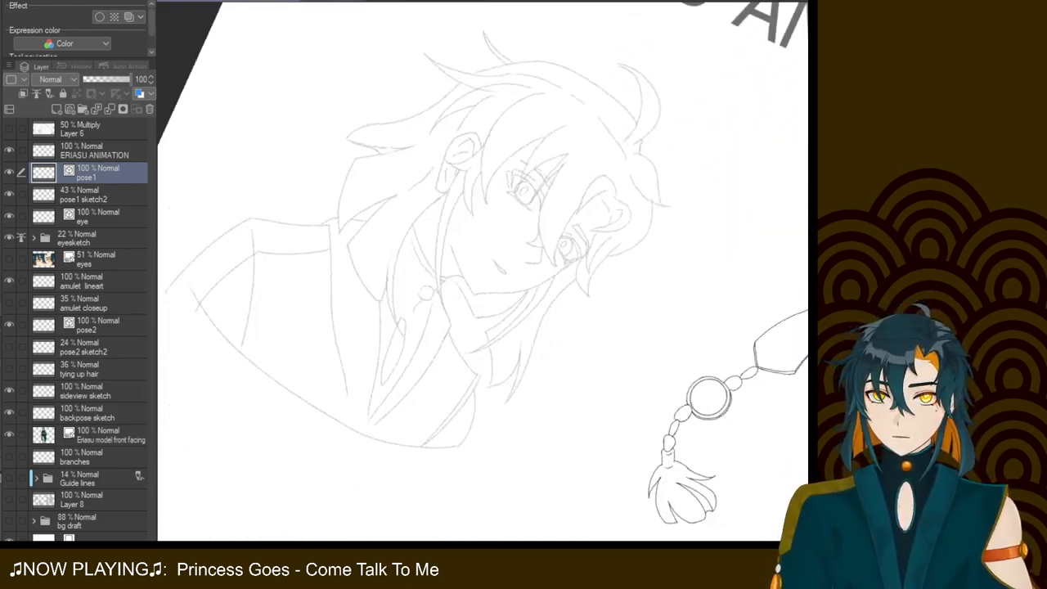
pyautogui.press('-')
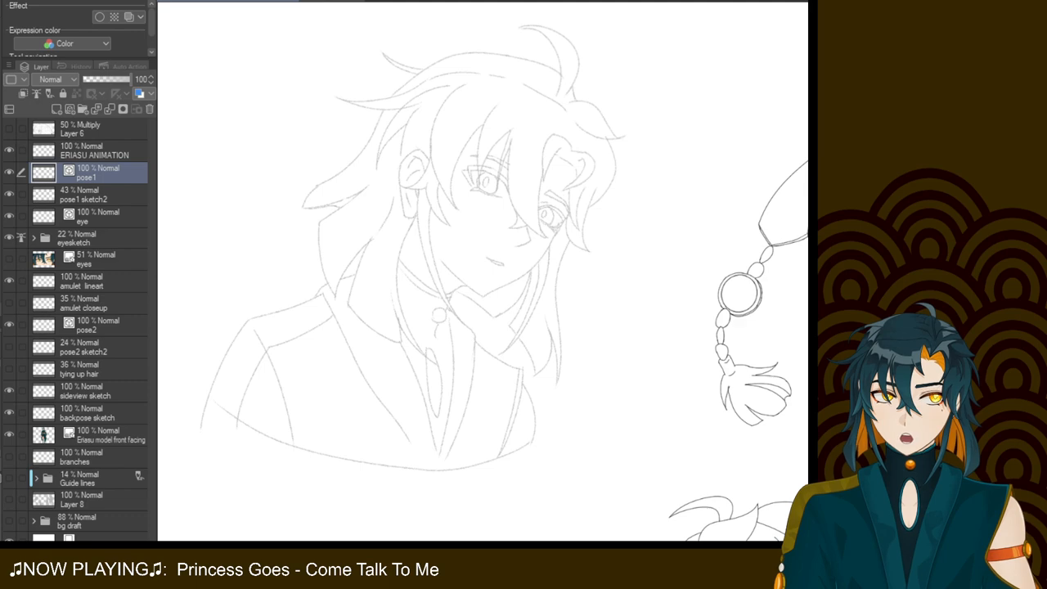
pyautogui.hotkey('ctrl', '+')
pyautogui.moveTo(483, 270); pyautogui.dragTo(488, 312)
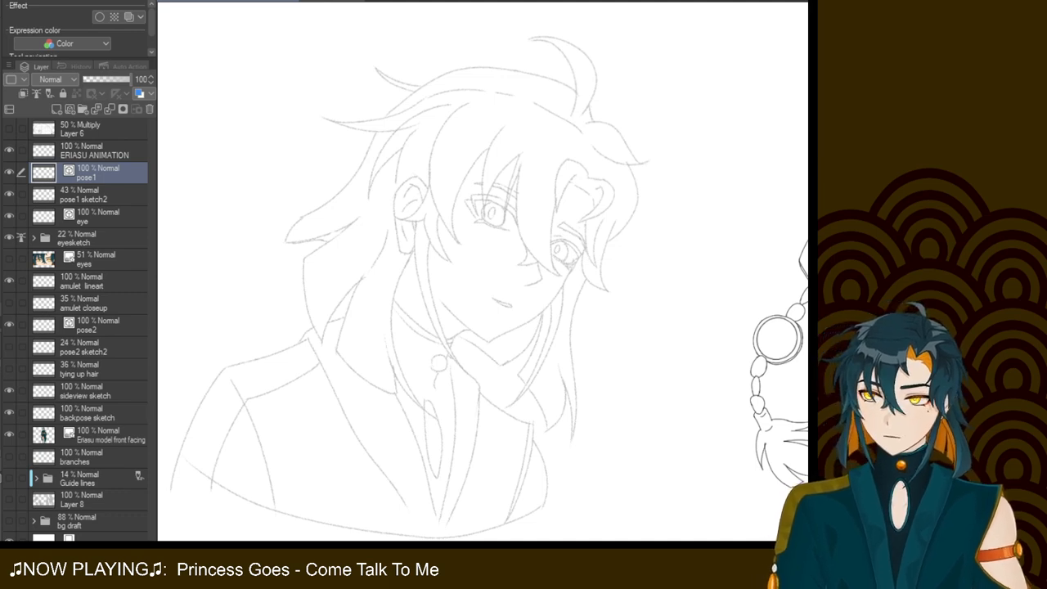
pyautogui.moveTo(463, 372); pyautogui.dragTo(429, 260)
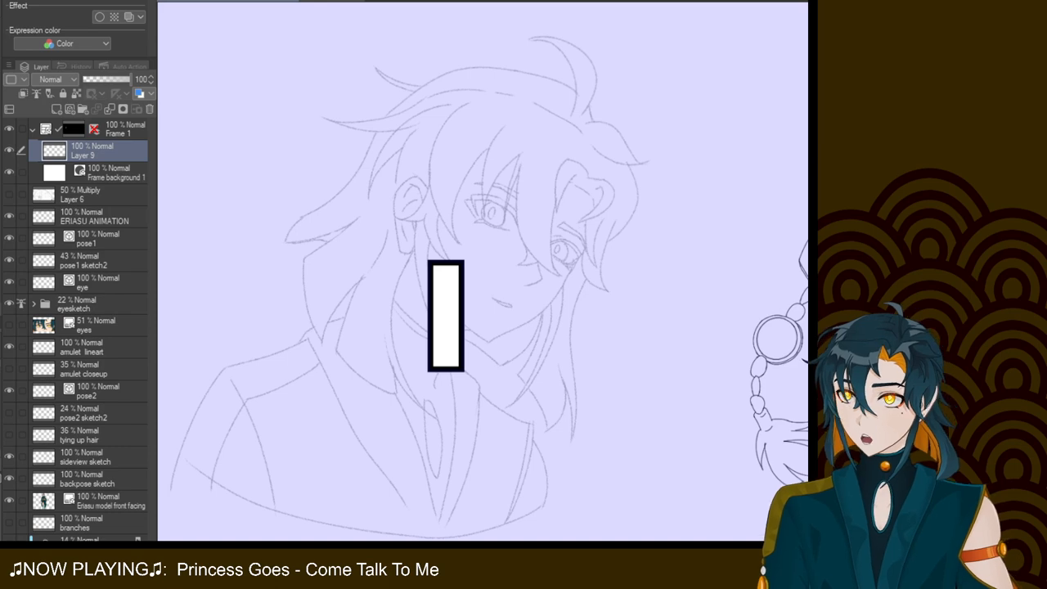
pyautogui.hotkey('ctrl', 'z')
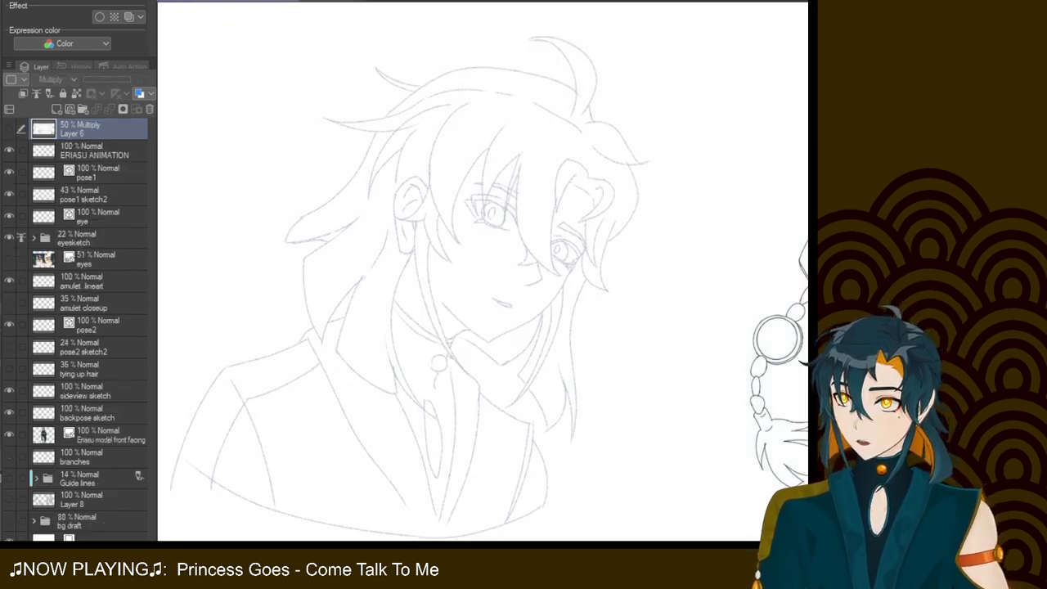
pyautogui.click(95, 152)
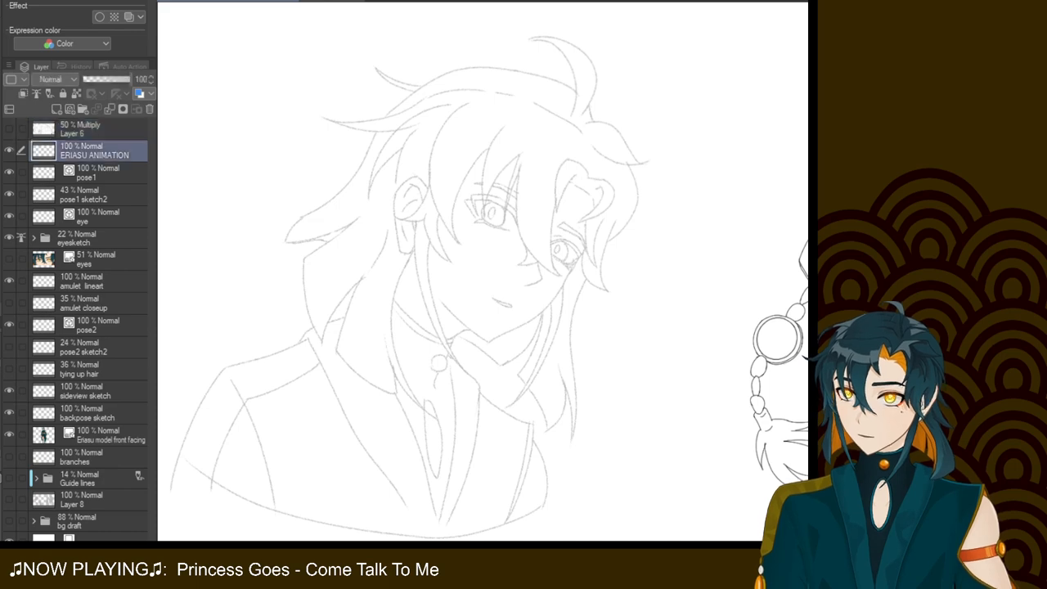
pyautogui.click(96, 173)
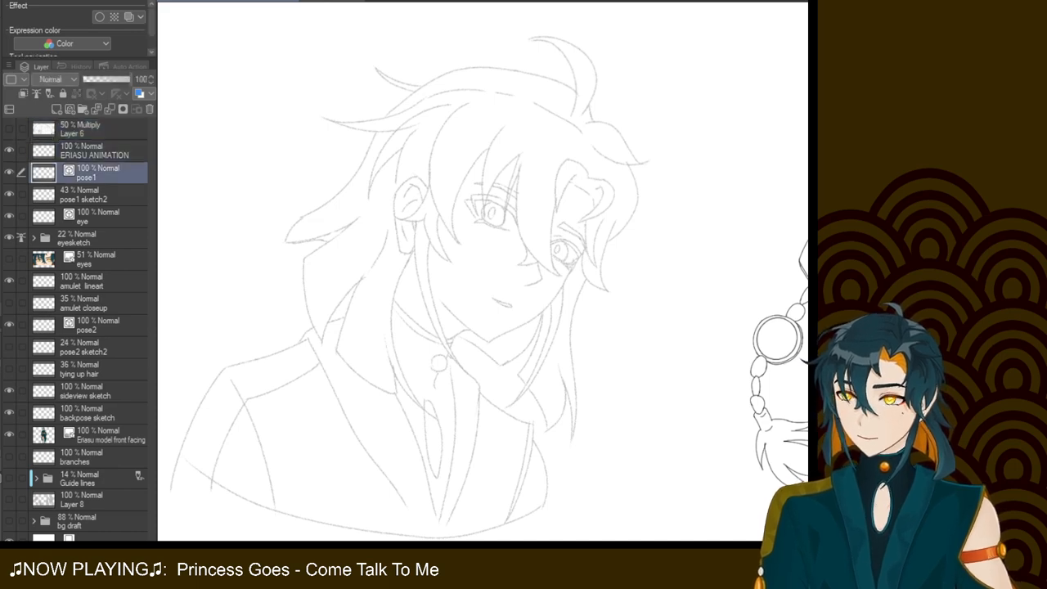
# Ink both edges of the long sidelock in front of the ear and the short pointed strand beside it
pyautogui.click(462, 368)
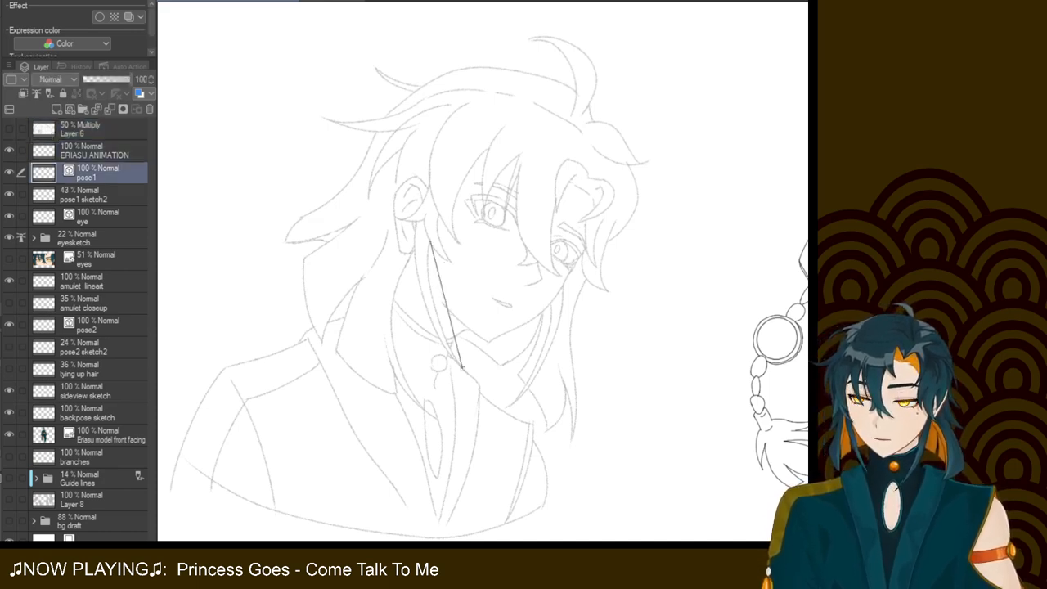
pyautogui.click(431, 239)
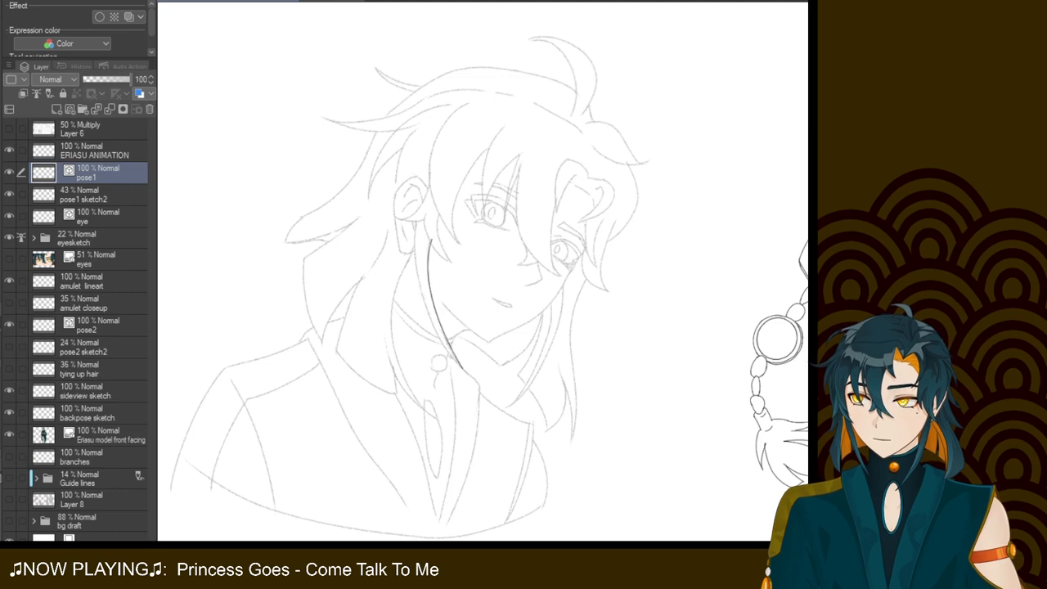
pyautogui.moveTo(462, 368); pyautogui.dragTo(417, 218)
pyautogui.click(407, 282)
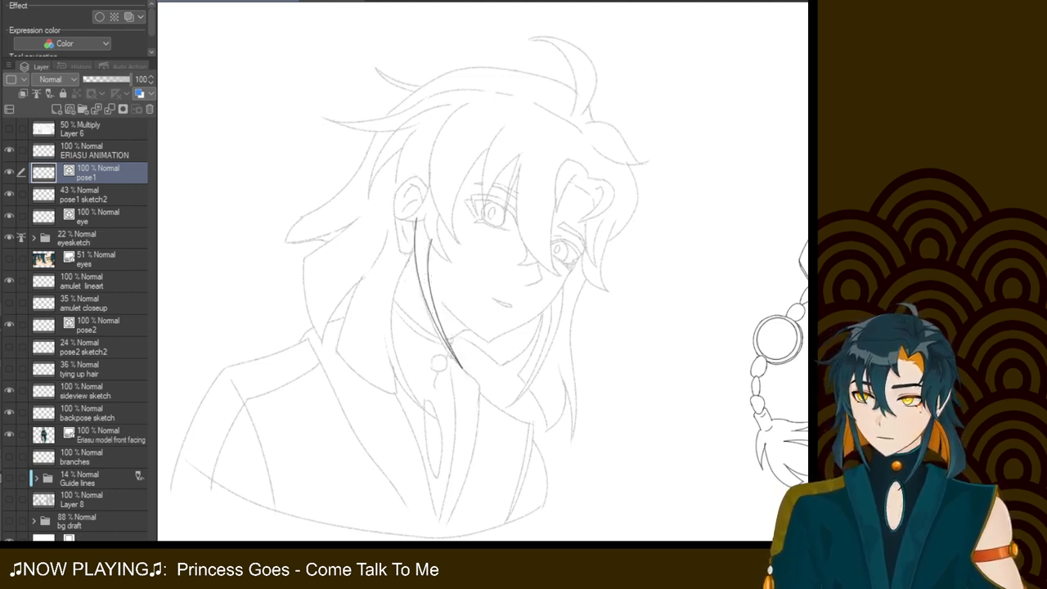
pyautogui.moveTo(425, 213); pyautogui.dragTo(443, 258)
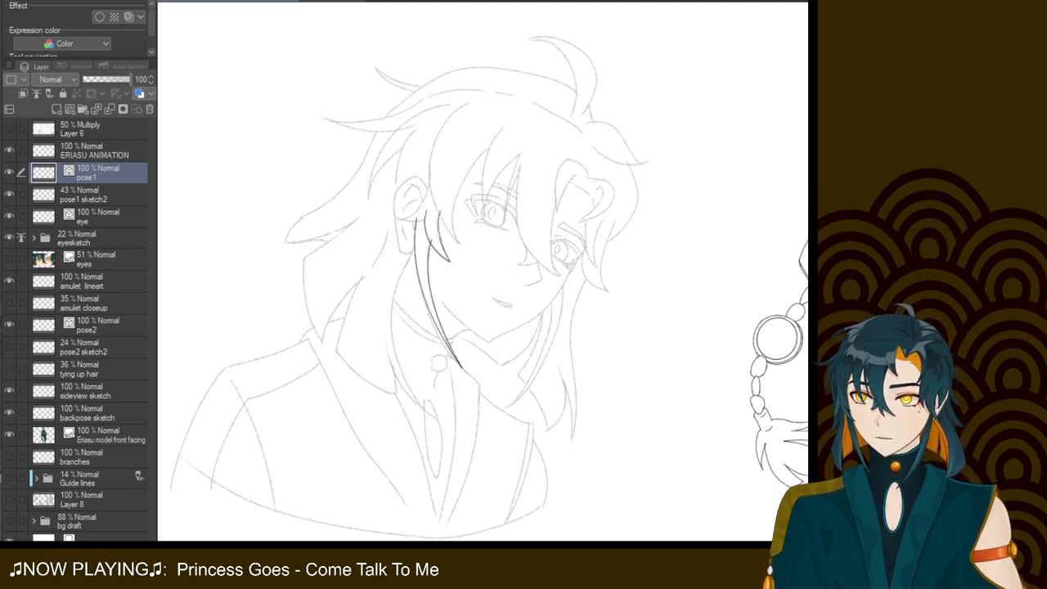
# Ink the small hair strand that crosses the ear and meets the root of the sidelock
pyautogui.scroll(2, 480, 281)
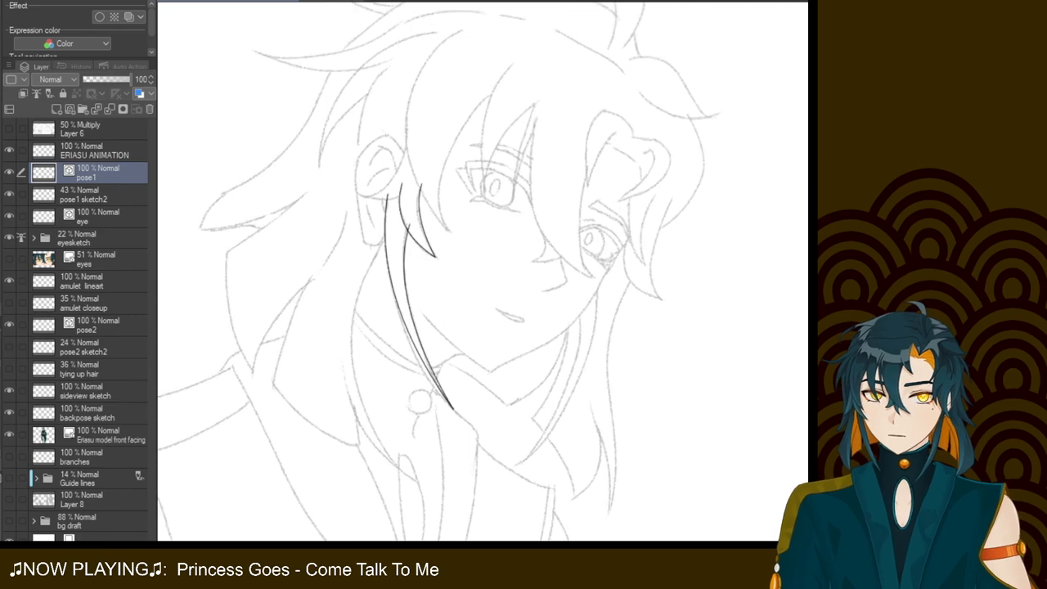
pyautogui.moveTo(450, 270); pyautogui.dragTo(507, 287)
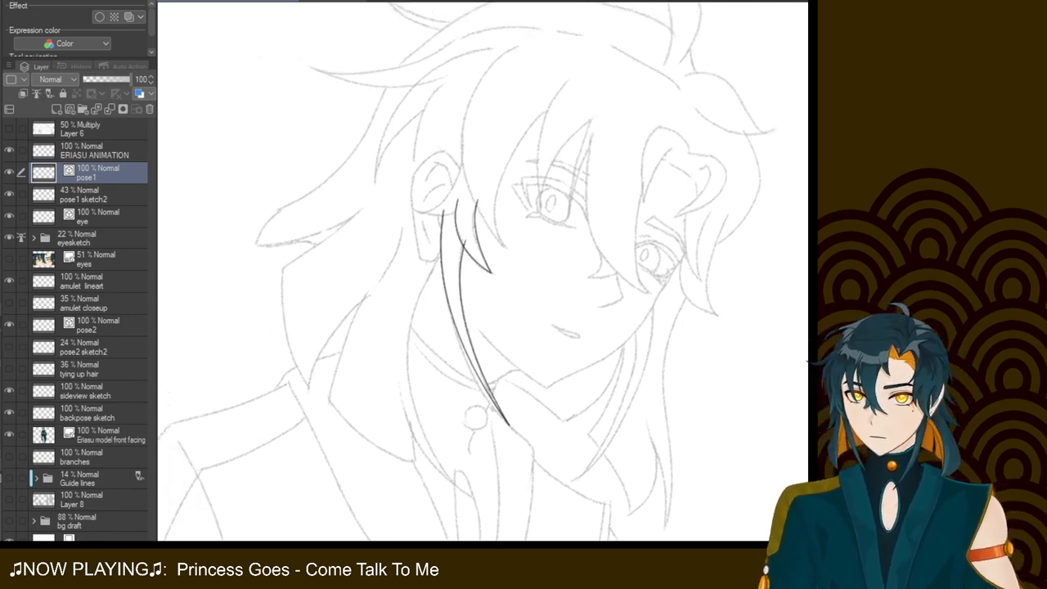
pyautogui.moveTo(457, 213)
pyautogui.mouseDown()
pyautogui.moveTo(418, 210)
pyautogui.moveTo(472, 167)
pyautogui.moveTo(467, 153)
pyautogui.mouseUp()
pyautogui.click(438, 221)
pyautogui.click(462, 206)
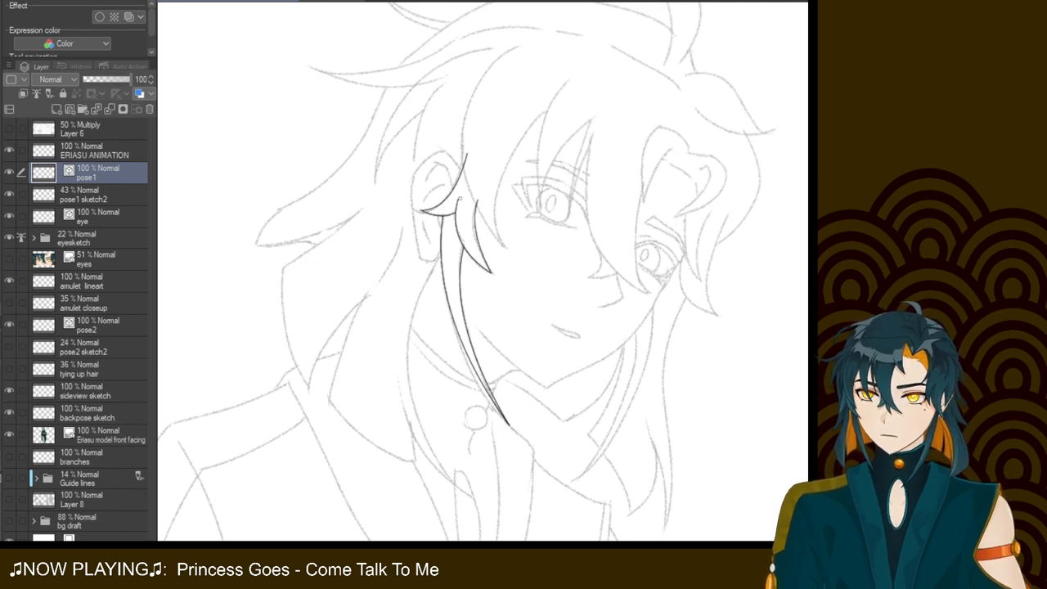
pyautogui.hotkey('ctrl', 'z')
pyautogui.hotkey('ctrl', 'y')
pyautogui.hotkey('ctrl', 'z')
pyautogui.hotkey('ctrl', 'y')
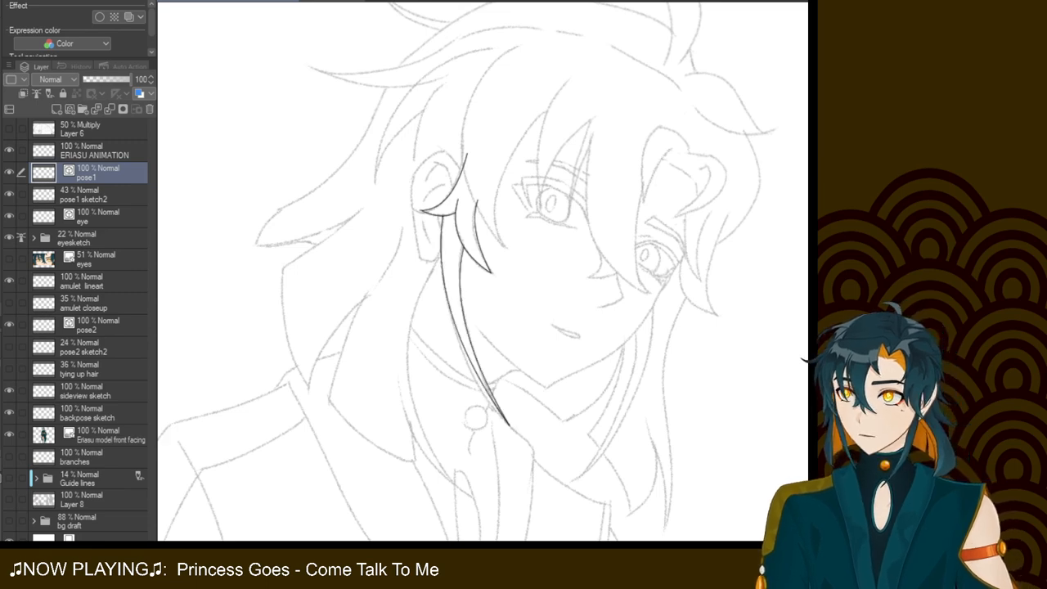
pyautogui.moveTo(505, 250); pyautogui.dragTo(515, 46)
pyautogui.click(416, 140)
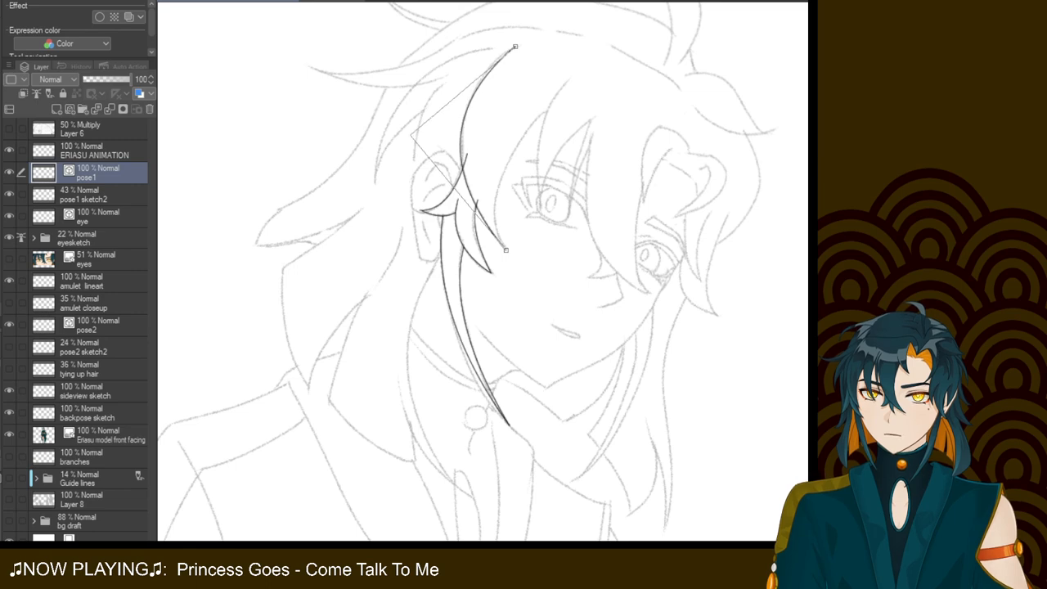
pyautogui.hotkey('ctrl', 'z')
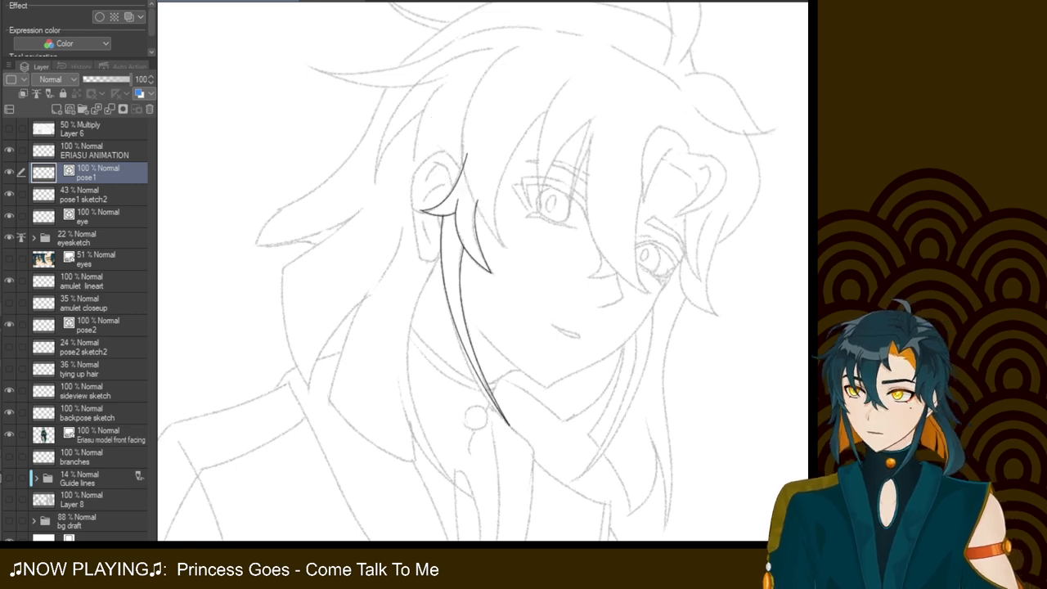
pyautogui.moveTo(504, 247)
pyautogui.mouseDown()
pyautogui.moveTo(478, 110)
pyautogui.moveTo(508, 79)
pyautogui.moveTo(489, 238)
pyautogui.moveTo(493, 71)
pyautogui.moveTo(484, 79)
pyautogui.moveTo(503, 242)
pyautogui.mouseUp()
pyautogui.hotkey('ctrl', 'z')
pyautogui.hotkey('ctrl', 'z')
pyautogui.hotkey('ctrl', 'z')
# Ink the long curved hair line from the upper head past the ear to the pointed tip on the cheek
pyautogui.moveTo(512, 48); pyautogui.dragTo(530, 262)
pyautogui.hotkey('ctrl', 'z')
pyautogui.moveTo(510, 49); pyautogui.dragTo(514, 268)
pyautogui.hotkey('ctrl', 'z')
pyautogui.moveTo(511, 47); pyautogui.dragTo(491, 247)
pyautogui.hotkey('ctrl', 'z')
pyautogui.moveTo(511, 49); pyautogui.dragTo(523, 274)
pyautogui.hotkey('ctrl', 'z')
pyautogui.moveTo(511, 51)
pyautogui.mouseDown()
pyautogui.moveTo(463, 204)
pyautogui.moveTo(523, 278)
pyautogui.mouseUp()
pyautogui.hotkey('ctrl', 'z')
pyautogui.moveTo(508, 50); pyautogui.dragTo(491, 245)
pyautogui.hotkey('ctrl', 'z')
pyautogui.moveTo(508, 49)
pyautogui.mouseDown()
pyautogui.moveTo(464, 160)
pyautogui.moveTo(512, 254)
pyautogui.mouseUp()
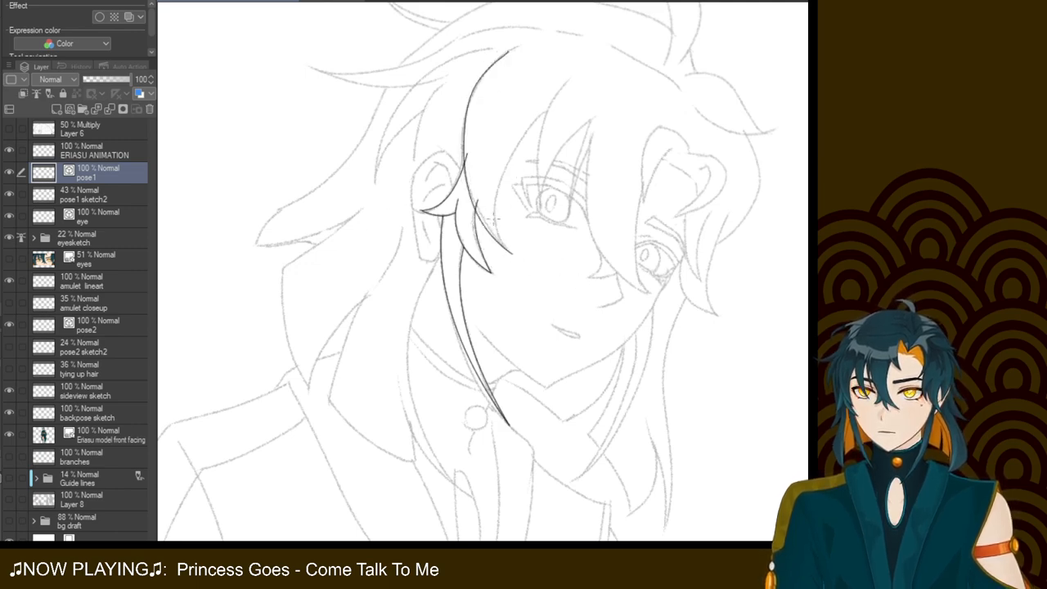
# Ink the bang's inner curve from the forehead around the outer corner of the nearer eye to the cheek
pyautogui.moveTo(553, 105); pyautogui.dragTo(513, 263)
pyautogui.hotkey('ctrl', 'z')
pyautogui.moveTo(553, 104)
pyautogui.mouseDown()
pyautogui.moveTo(507, 259)
pyautogui.moveTo(516, 270)
pyautogui.mouseUp()
pyautogui.hotkey('ctrl', 'z')
pyautogui.moveTo(555, 100); pyautogui.dragTo(517, 285)
pyautogui.hotkey('ctrl', 'z')
pyautogui.moveTo(553, 105)
pyautogui.mouseDown()
pyautogui.moveTo(503, 269)
pyautogui.moveTo(516, 283)
pyautogui.mouseUp()
pyautogui.hotkey('ctrl', 'z')
pyautogui.moveTo(555, 100); pyautogui.dragTo(524, 283)
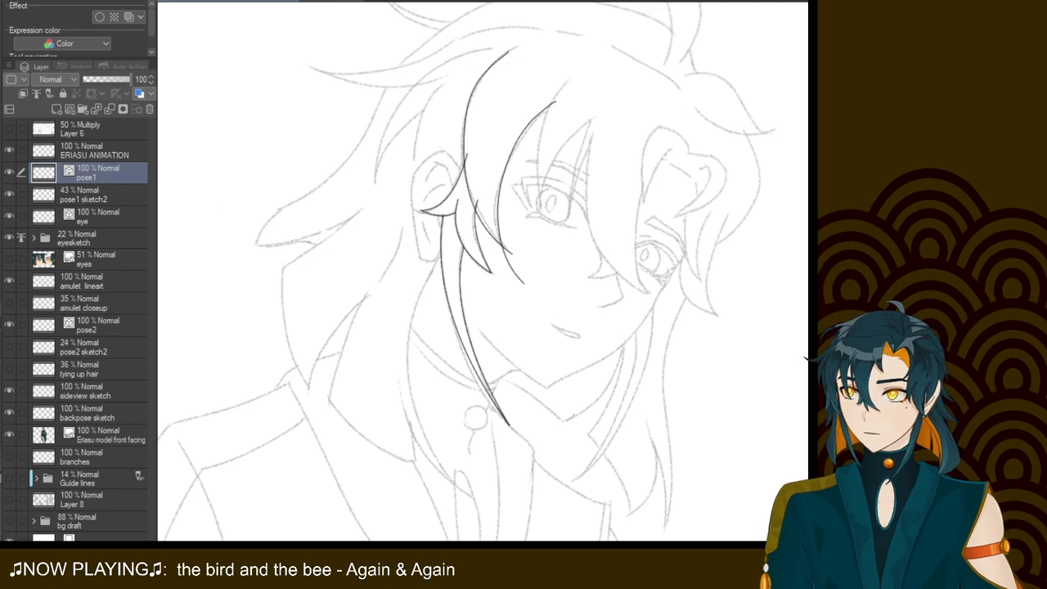
# Remove the overshooting end of the front hair lock and ink the ear's upper curve on the pose1 layer
pyautogui.hotkey('ctrl', 'z')
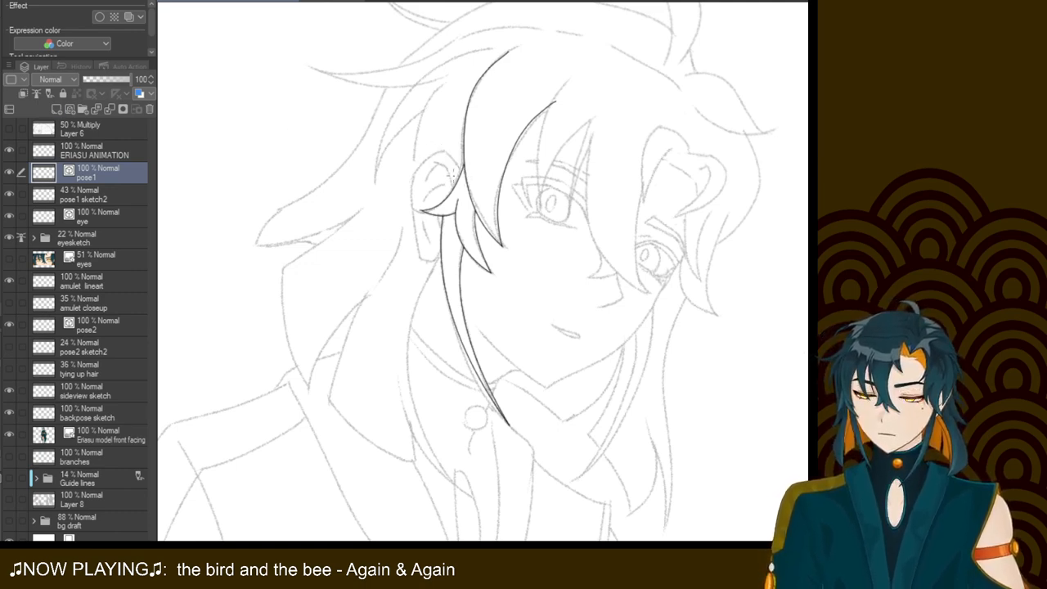
pyautogui.moveTo(460, 181)
pyautogui.mouseDown()
pyautogui.moveTo(449, 153)
pyautogui.moveTo(414, 179)
pyautogui.mouseUp()
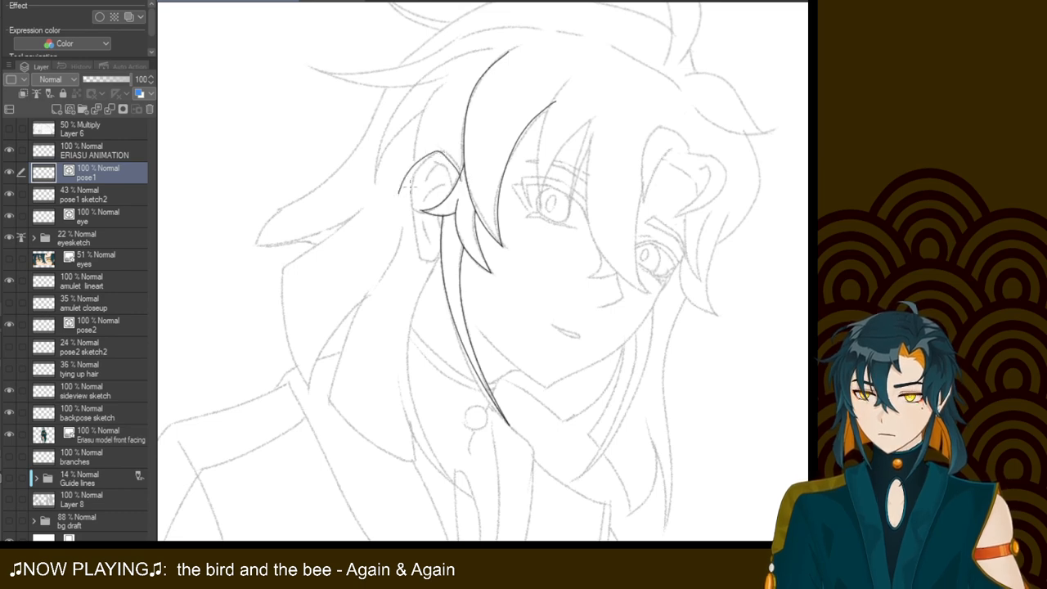
pyautogui.moveTo(409, 186)
pyautogui.mouseDown()
pyautogui.moveTo(427, 153)
pyautogui.moveTo(465, 179)
pyautogui.moveTo(413, 170)
pyautogui.moveTo(463, 168)
pyautogui.mouseUp()
pyautogui.hotkey('ctrl', 'z')
pyautogui.hotkey('ctrl', 'z')
pyautogui.hotkey('ctrl', 'z')
pyautogui.hotkey('ctrl', 'z')
pyautogui.moveTo(402, 190)
pyautogui.mouseDown()
pyautogui.moveTo(427, 154)
pyautogui.moveTo(463, 193)
pyautogui.moveTo(423, 155)
pyautogui.moveTo(462, 172)
pyautogui.moveTo(462, 193)
pyautogui.mouseUp()
pyautogui.hotkey('ctrl', 'z')
pyautogui.hotkey('ctrl', 'z')
pyautogui.hotkey('ctrl', 'z')
pyautogui.hotkey('ctrl', 'z')
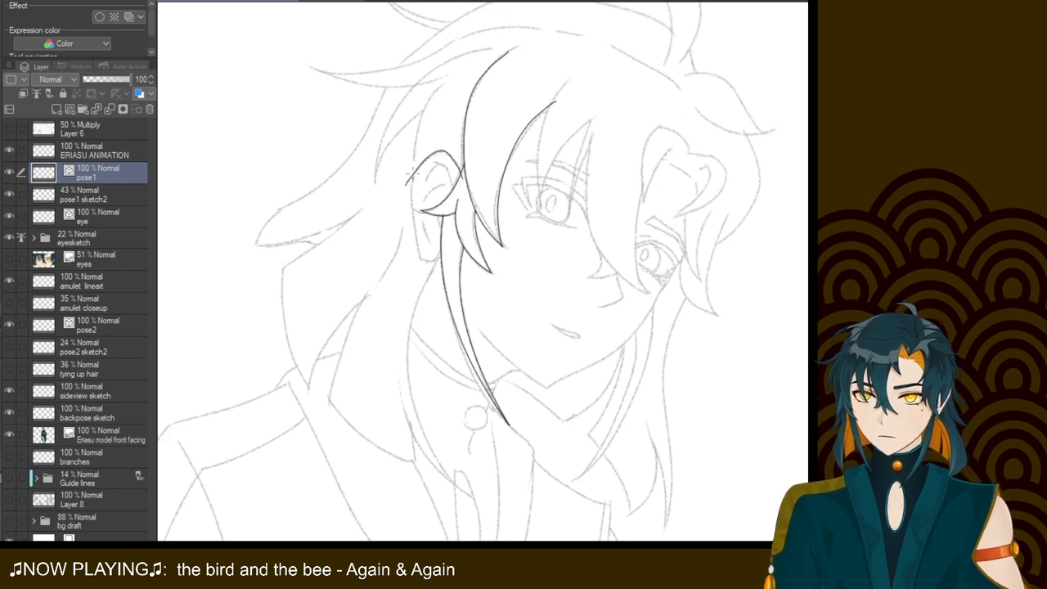
# Ink the ear's outer edge from the upper curve down around the lobe, following the sketch
pyautogui.moveTo(414, 167); pyautogui.dragTo(422, 245)
pyautogui.hotkey('ctrl', 'z')
pyautogui.moveTo(411, 168); pyautogui.dragTo(419, 263)
pyautogui.hotkey('ctrl', 'z')
pyautogui.moveTo(419, 160); pyautogui.dragTo(427, 266)
pyautogui.hotkey('ctrl', 'z')
pyautogui.moveTo(408, 160)
pyautogui.mouseDown()
pyautogui.moveTo(420, 263)
pyautogui.moveTo(432, 250)
pyautogui.mouseUp()
pyautogui.hotkey('ctrl', 'z')
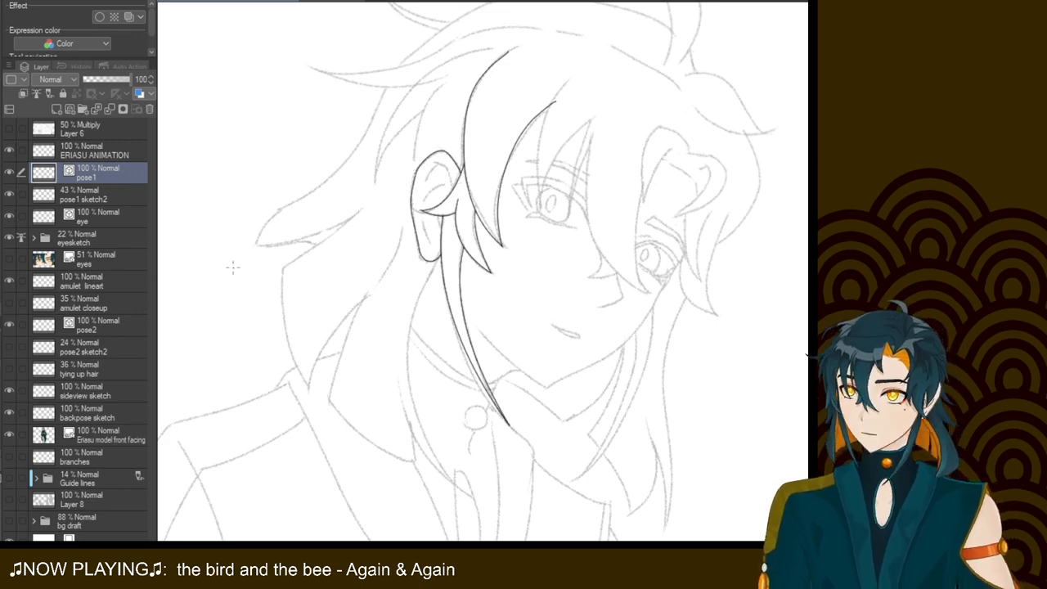
# Ink the curved inner rim line inside the upper ear
pyautogui.scroll(2, 478, 272)
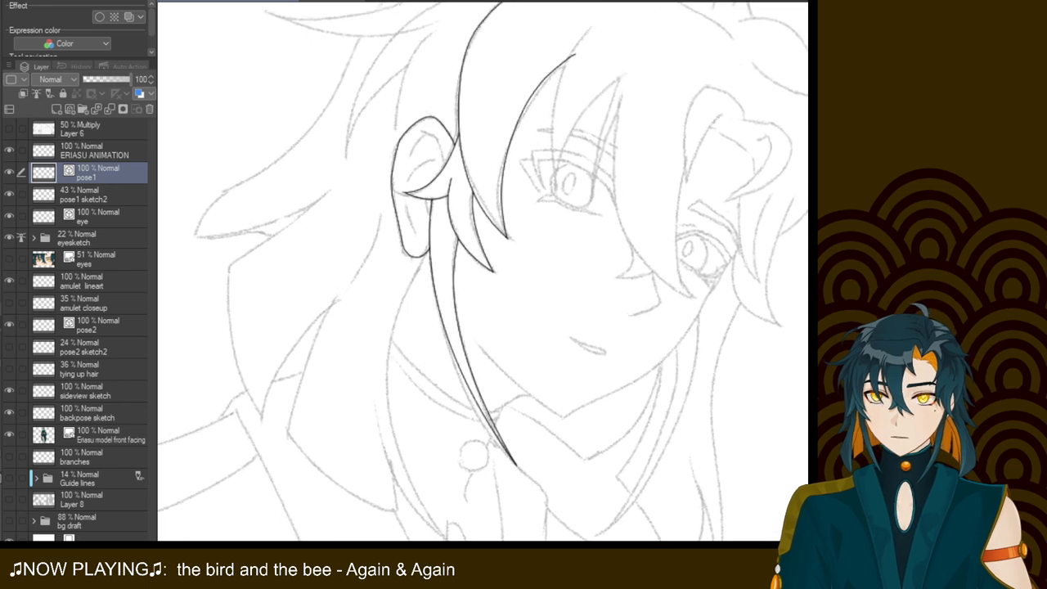
pyautogui.moveTo(477, 273); pyautogui.dragTo(537, 363)
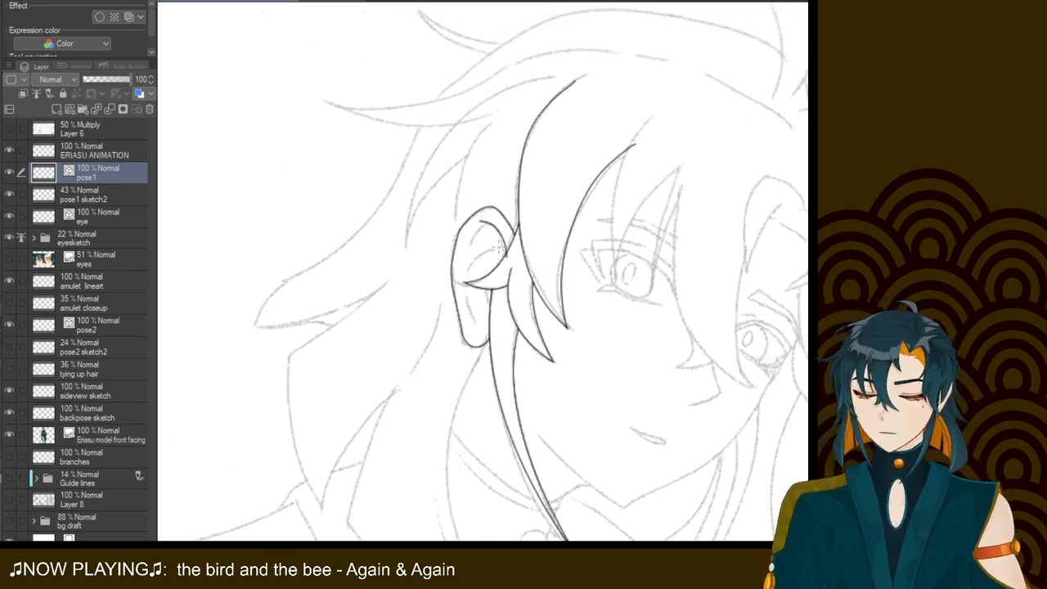
pyautogui.moveTo(480, 220); pyautogui.dragTo(505, 261)
pyautogui.hotkey('ctrl', 'z')
pyautogui.moveTo(480, 221)
pyautogui.mouseDown()
pyautogui.moveTo(505, 261)
pyautogui.moveTo(500, 235)
pyautogui.moveTo(504, 260)
pyautogui.mouseUp()
pyautogui.hotkey('ctrl', 'z')
pyautogui.hotkey('ctrl', 'z')
pyautogui.moveTo(480, 221)
pyautogui.mouseDown()
pyautogui.moveTo(500, 236)
pyautogui.moveTo(504, 260)
pyautogui.mouseUp()
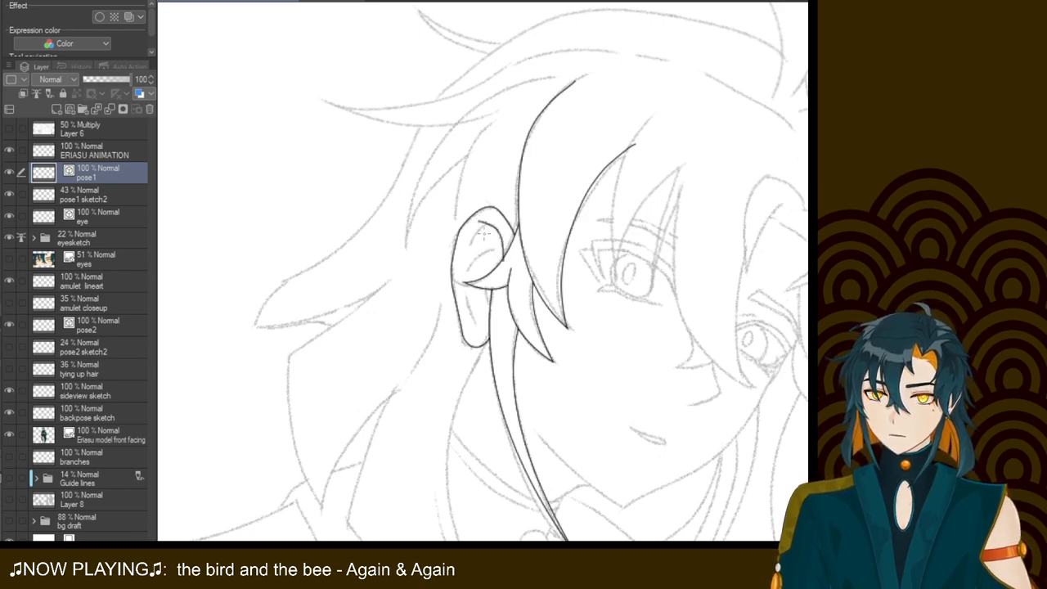
# Ink the remaining inner ear folds, the lobe's inner line and the ear's edge beside the hair strand
pyautogui.moveTo(487, 222)
pyautogui.mouseDown()
pyautogui.moveTo(477, 254)
pyautogui.moveTo(494, 227)
pyautogui.mouseUp()
pyautogui.hotkey('ctrl', 'z')
pyautogui.hotkey('ctrl', 'z')
pyautogui.hotkey('ctrl', 'z')
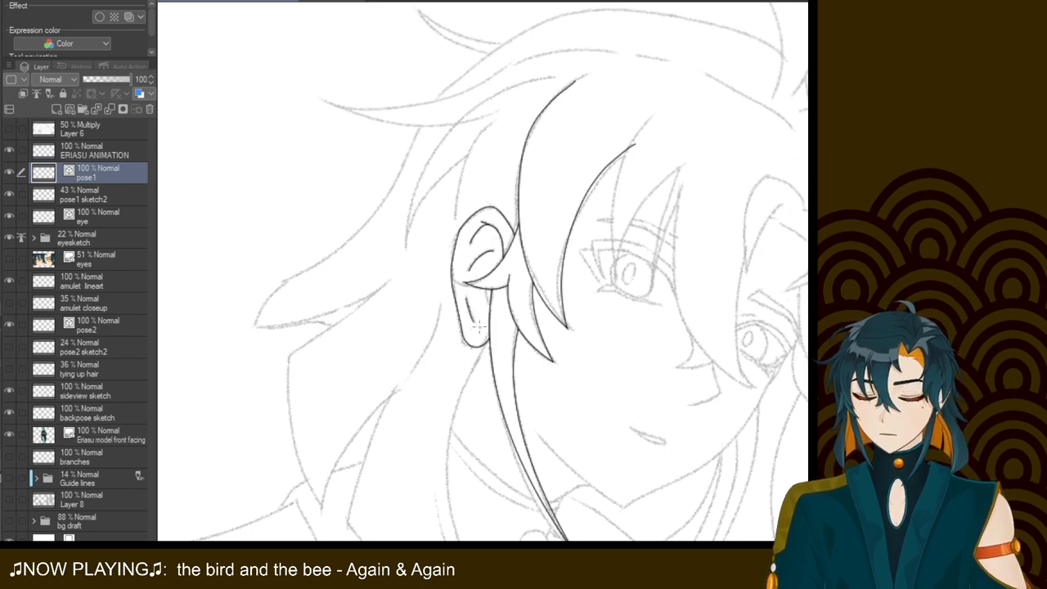
pyautogui.moveTo(488, 281); pyautogui.dragTo(496, 321)
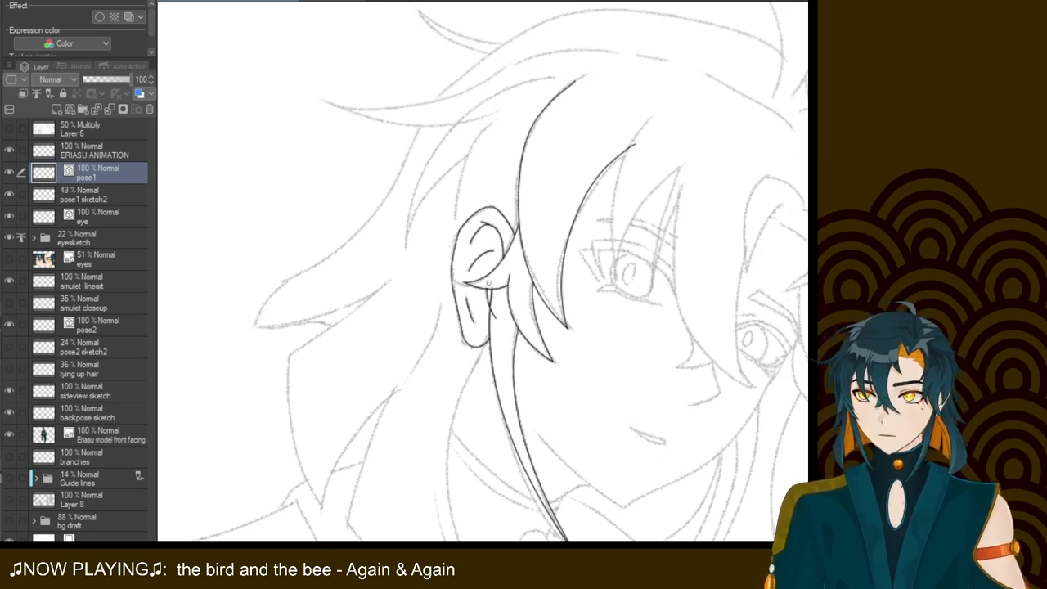
# Ink both edges of the long curved hair lock running from below the earlobe down past the neck to a point
pyautogui.moveTo(524, 344)
pyautogui.mouseDown()
pyautogui.moveTo(500, 342)
pyautogui.moveTo(473, 245)
pyautogui.moveTo(493, 214)
pyautogui.mouseUp()
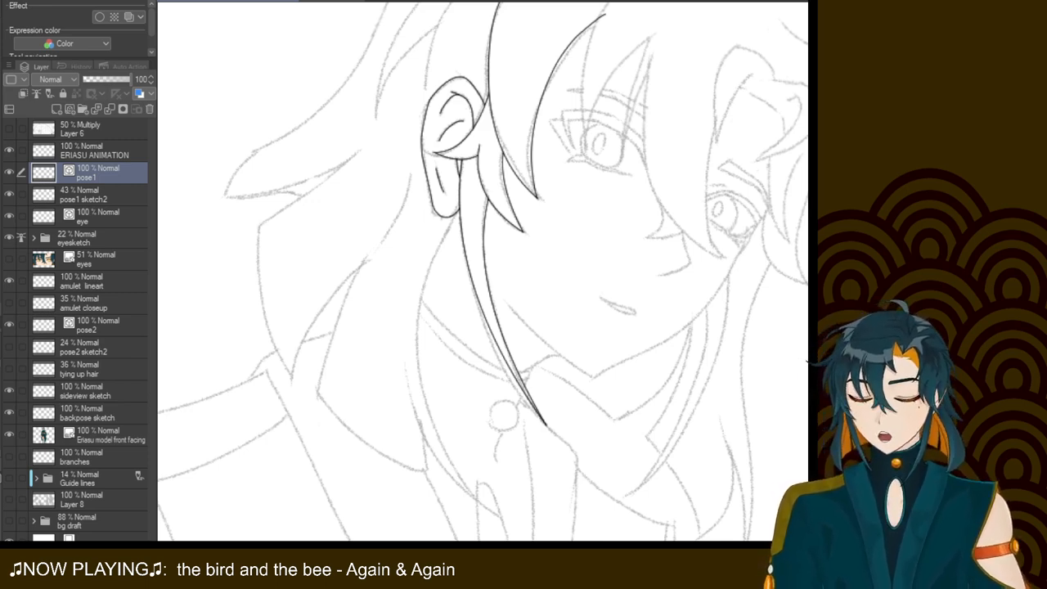
pyautogui.moveTo(557, 297); pyautogui.dragTo(566, 228)
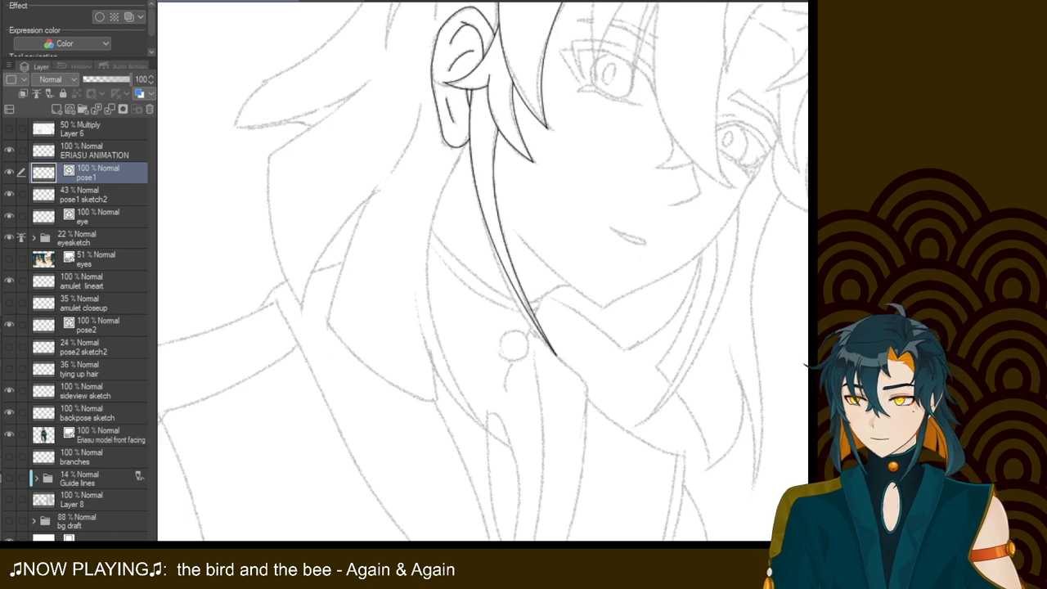
pyautogui.click(505, 447)
pyautogui.click(475, 128)
pyautogui.click(361, 290)
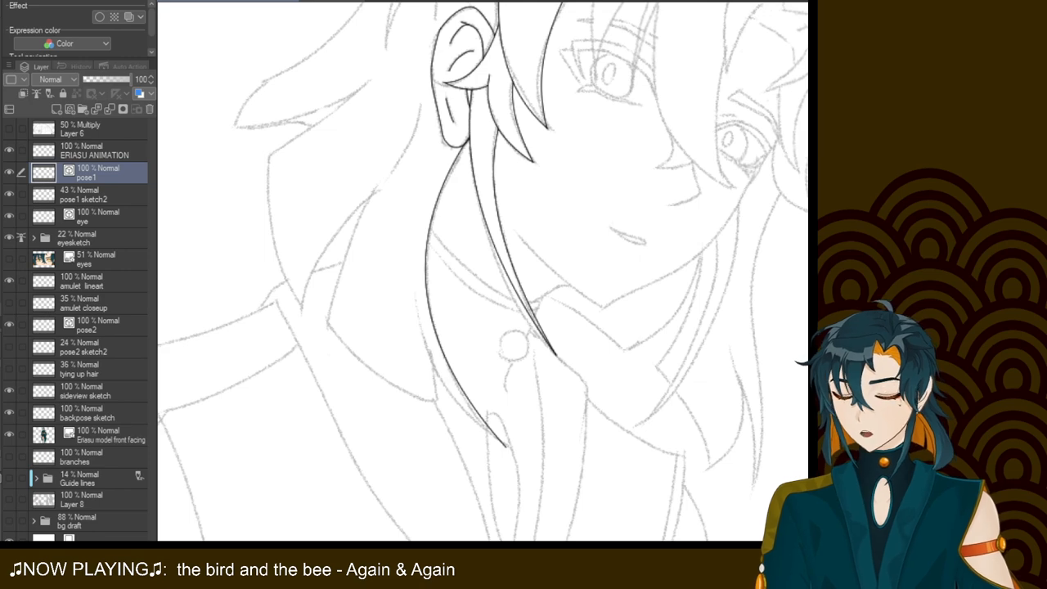
pyautogui.moveTo(506, 447); pyautogui.dragTo(414, 311)
pyautogui.click(433, 399)
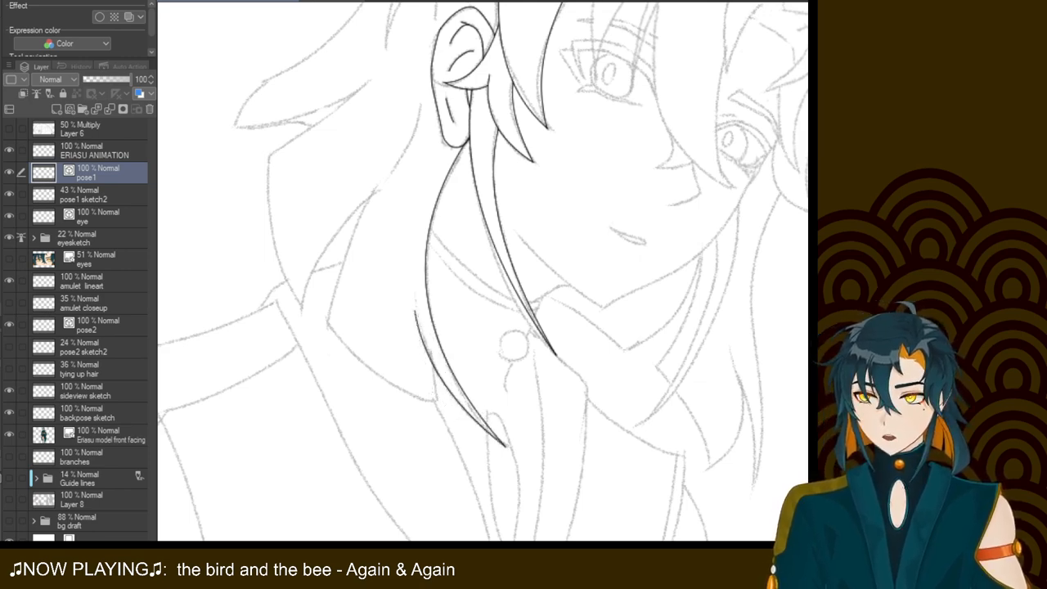
pyautogui.moveTo(420, 330); pyautogui.dragTo(421, 401)
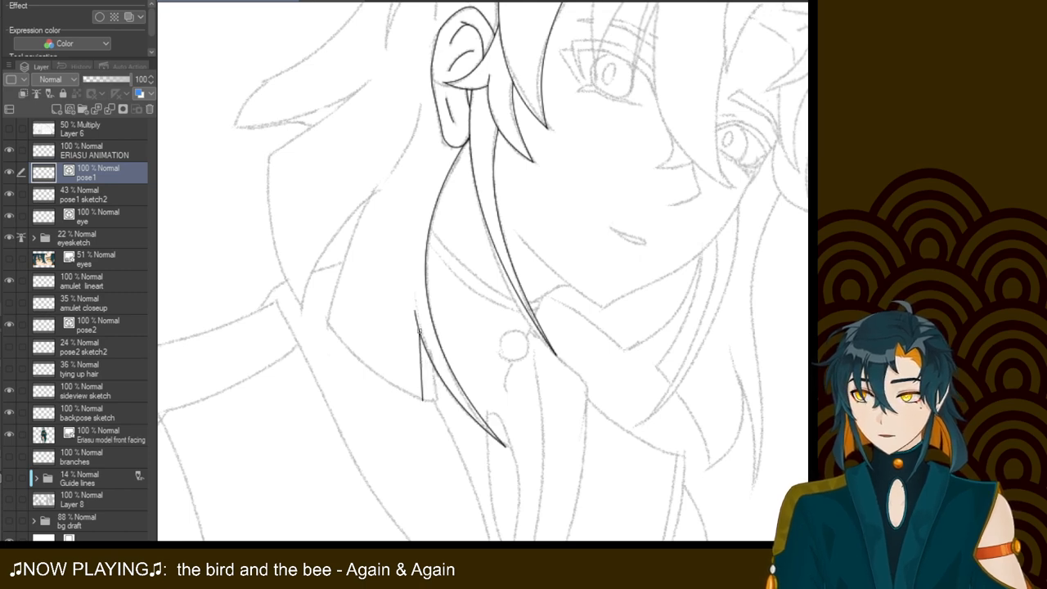
pyautogui.click(448, 413)
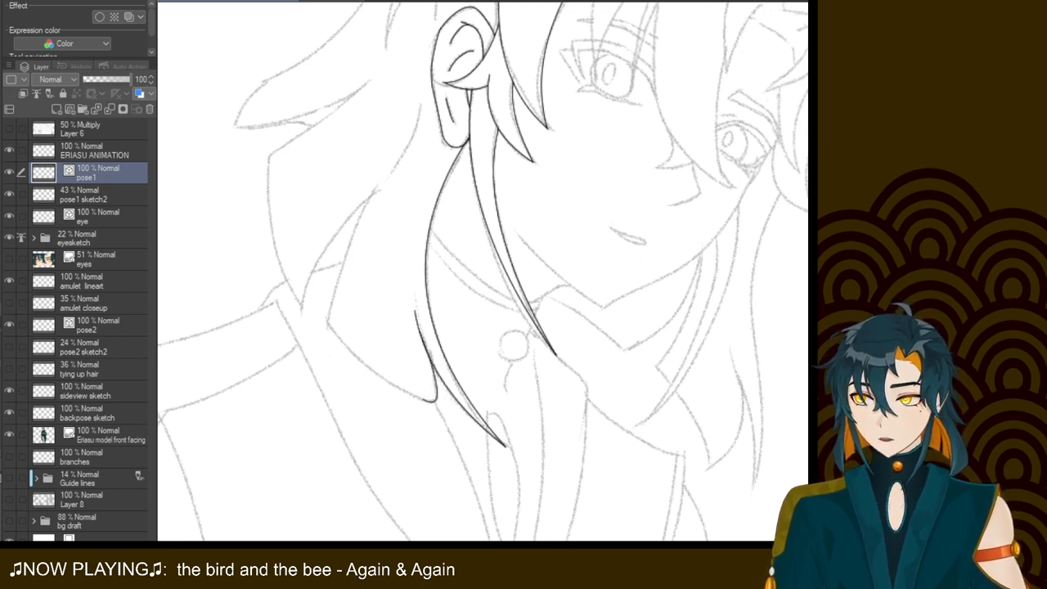
pyautogui.hotkey('ctrl', 'z')
# Ink the broad hair lock behind the neck: its short front edge, curved lower edge and rising back edge
pyautogui.moveTo(427, 327)
pyautogui.mouseDown()
pyautogui.moveTo(438, 405)
pyautogui.moveTo(415, 405)
pyautogui.moveTo(326, 321)
pyautogui.mouseUp()
pyautogui.click(439, 404)
pyautogui.click(374, 386)
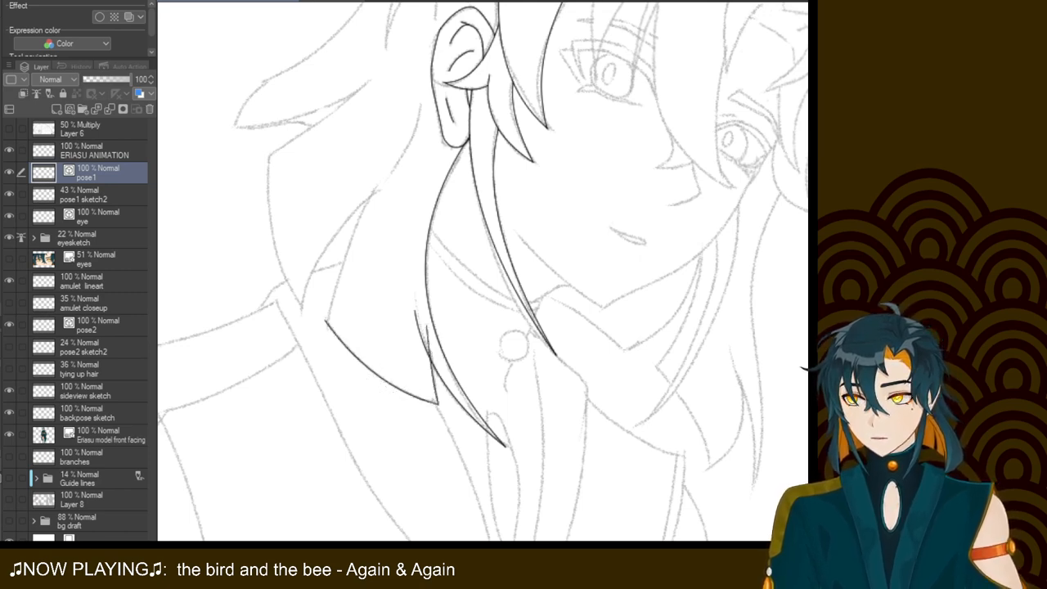
pyautogui.moveTo(326, 320); pyautogui.dragTo(375, 190)
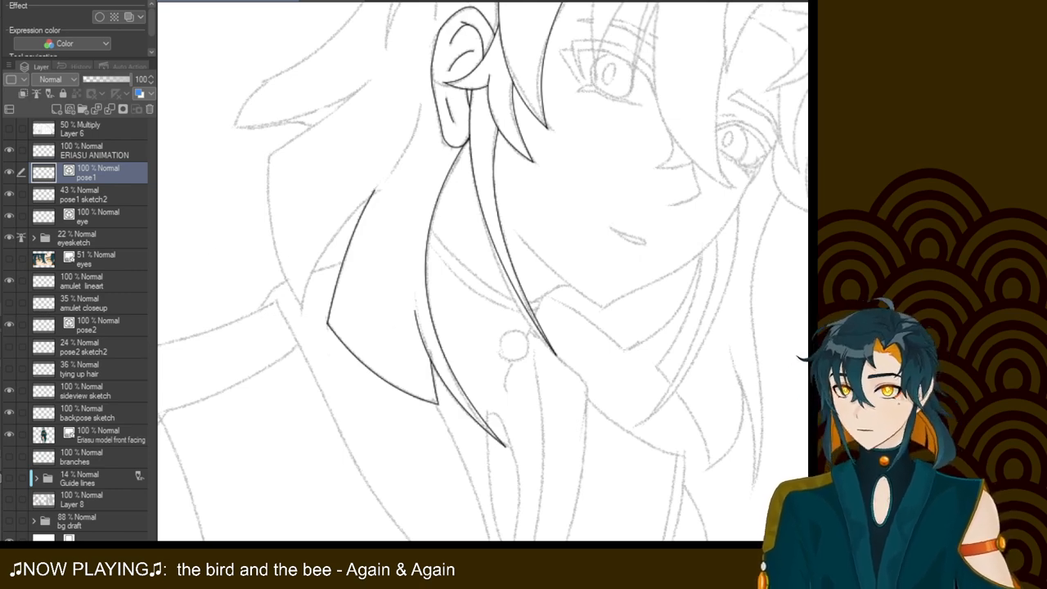
# Ink the edges of the outer back lock, from its pointed lower tip toward the back of the head
pyautogui.moveTo(301, 311)
pyautogui.mouseDown()
pyautogui.moveTo(327, 247)
pyautogui.moveTo(372, 193)
pyautogui.mouseUp()
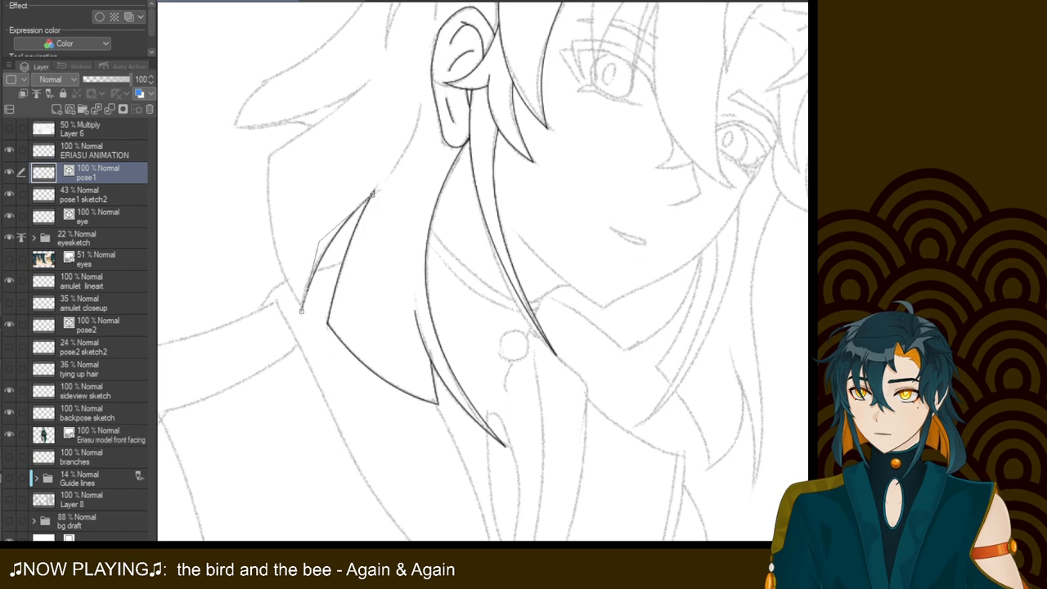
pyautogui.moveTo(301, 310)
pyautogui.mouseDown()
pyautogui.moveTo(270, 154)
pyautogui.moveTo(367, 83)
pyautogui.mouseUp()
pyautogui.click(314, 120)
pyautogui.hotkey('ctrl', 'z')
# Ink the flicked-out tuft at the back of the head above the outer lock, including its underside
pyautogui.moveTo(270, 154)
pyautogui.mouseDown()
pyautogui.moveTo(366, 84)
pyautogui.moveTo(234, 127)
pyautogui.moveTo(278, 76)
pyautogui.mouseUp()
pyautogui.click(286, 129)
pyautogui.click(248, 92)
pyautogui.moveTo(320, 123); pyautogui.dragTo(292, 121)
pyautogui.click(307, 120)
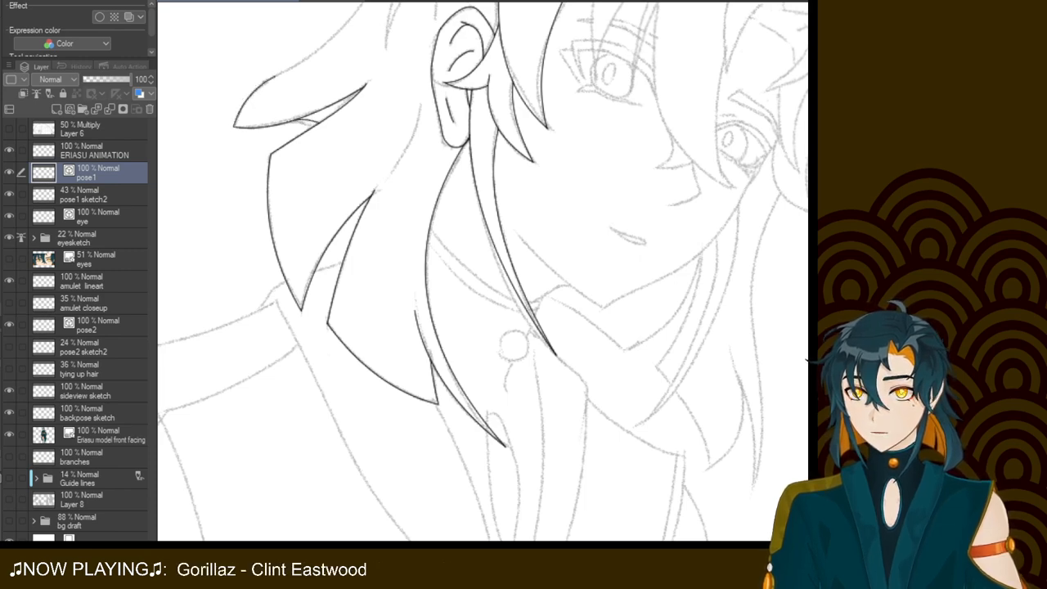
# Ink the curved back-of-head hair line from the flicked-out tuft up to the upper flyaway lock
pyautogui.moveTo(482, 245)
pyautogui.mouseDown()
pyautogui.moveTo(502, 257)
pyautogui.moveTo(357, 501)
pyautogui.moveTo(536, 369)
pyautogui.moveTo(532, 345)
pyautogui.mouseUp()
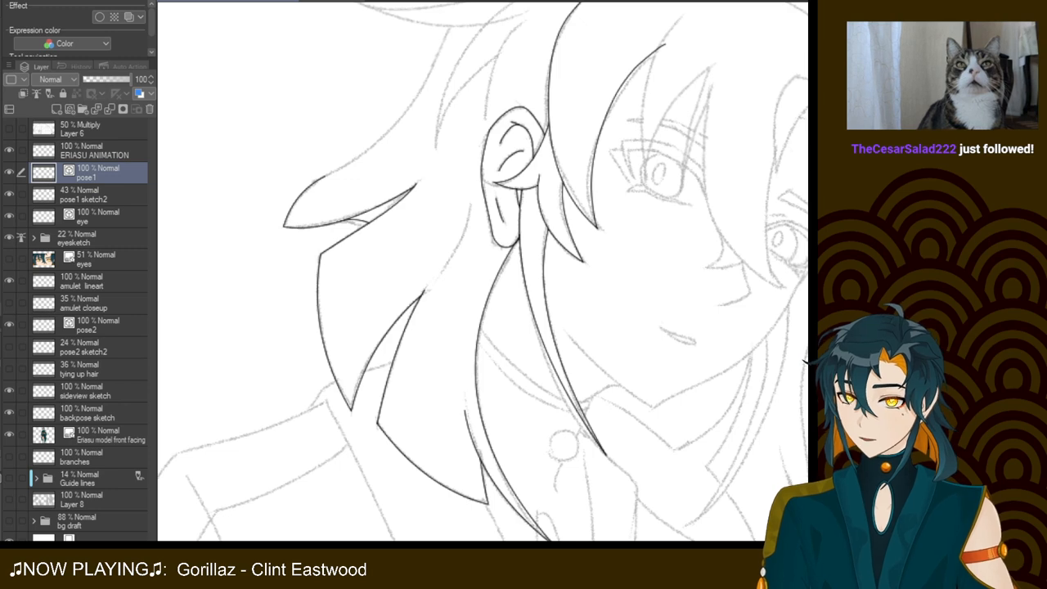
pyautogui.moveTo(491, 245)
pyautogui.mouseDown()
pyautogui.moveTo(478, 397)
pyautogui.moveTo(485, 343)
pyautogui.moveTo(498, 427)
pyautogui.mouseUp()
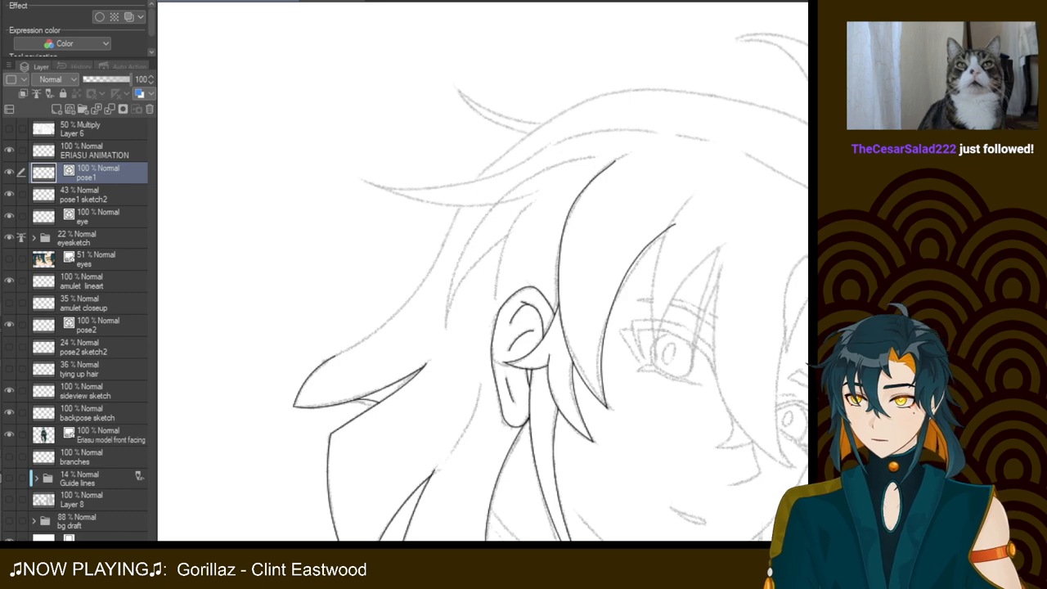
pyautogui.moveTo(335, 356); pyautogui.dragTo(460, 207)
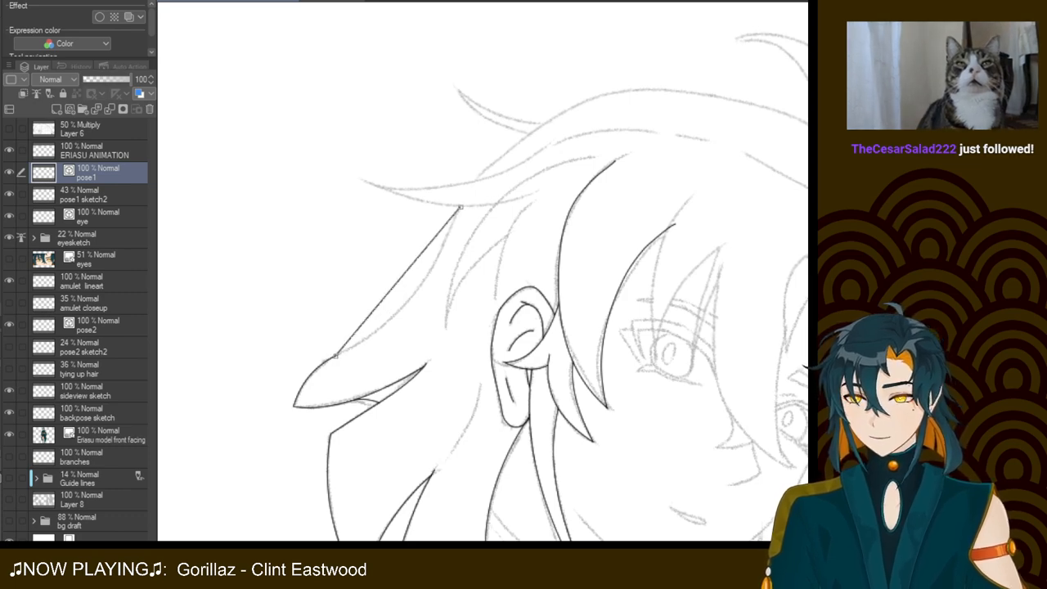
pyautogui.click(419, 314)
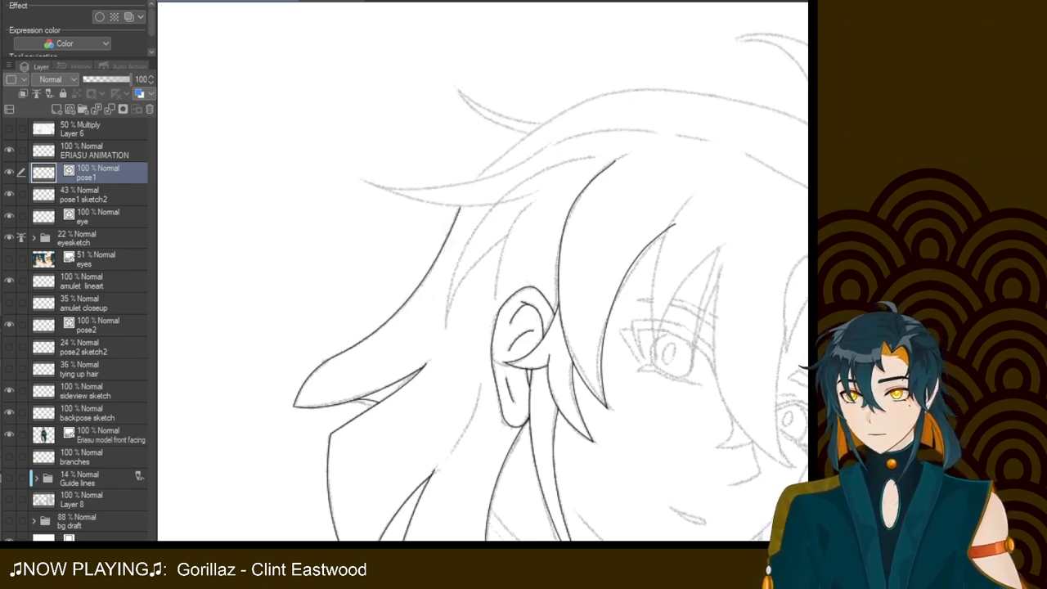
# Ink the lower and upper edges of the long flyaway lock at the upper back of the head
pyautogui.moveTo(367, 180); pyautogui.dragTo(533, 194)
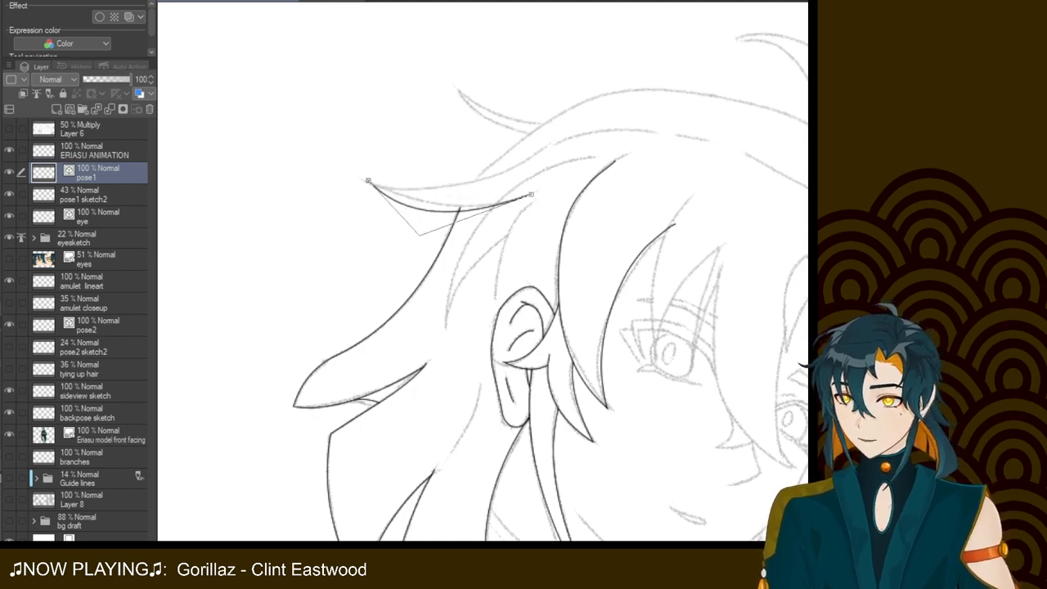
pyautogui.click(438, 219)
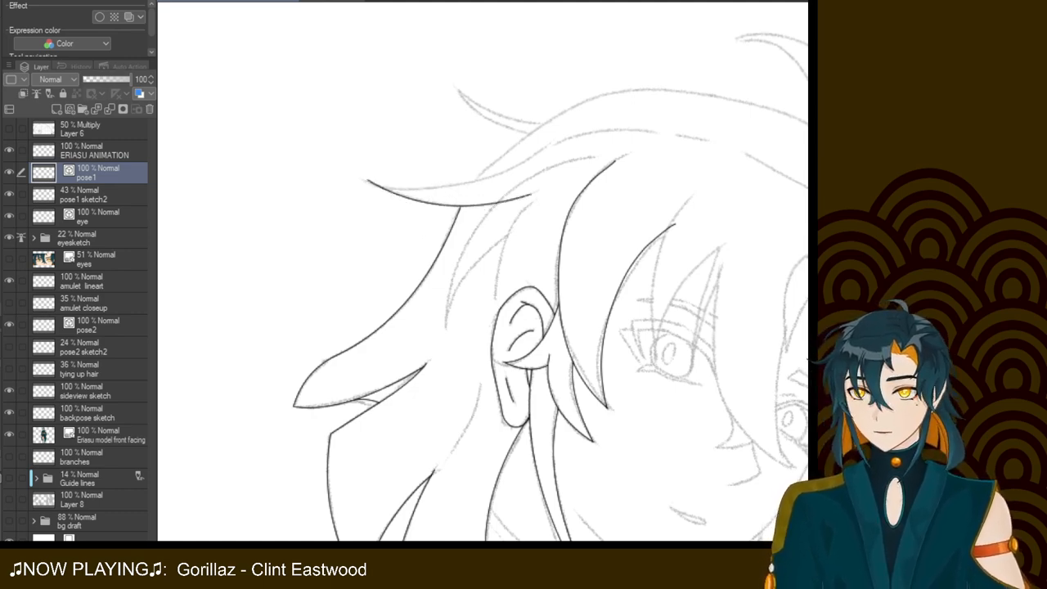
pyautogui.moveTo(369, 182); pyautogui.dragTo(549, 147)
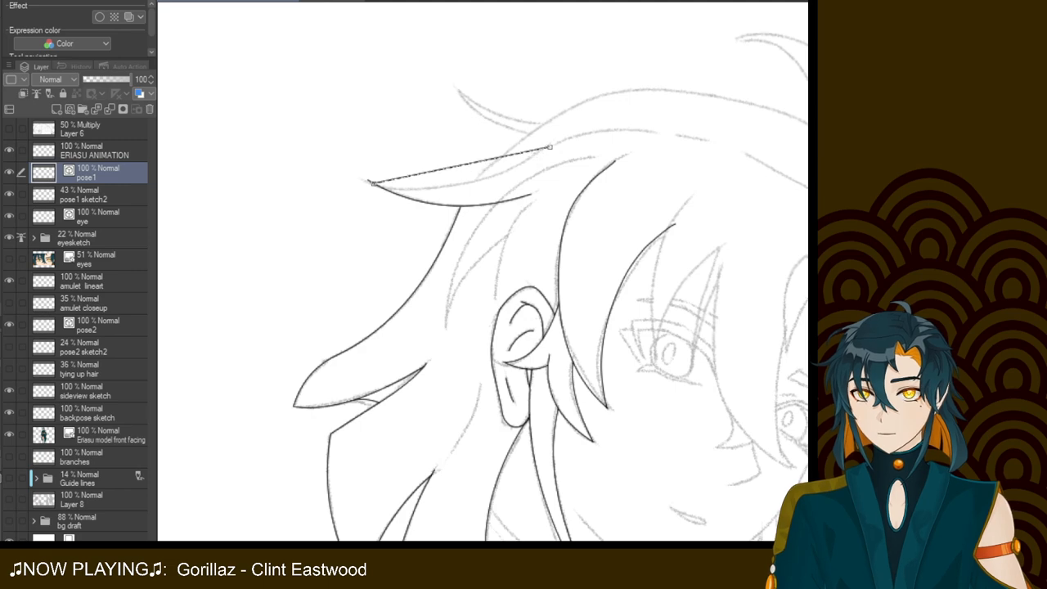
pyautogui.click(463, 203)
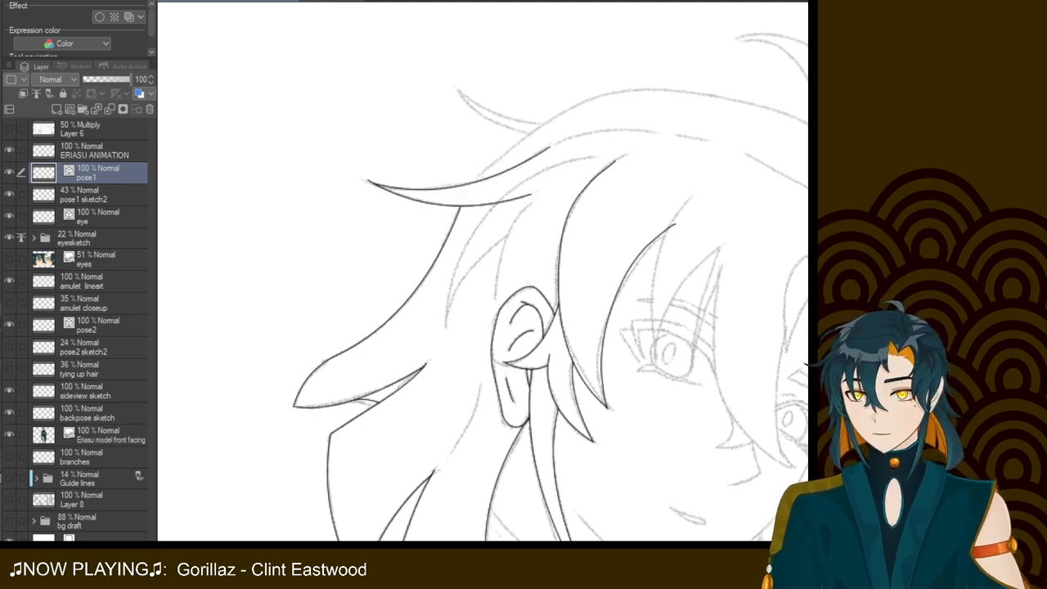
# Ink the rear part of the crown contour and both edges of the small flyaway lock crossing it
pyautogui.moveTo(470, 192); pyautogui.dragTo(667, 88)
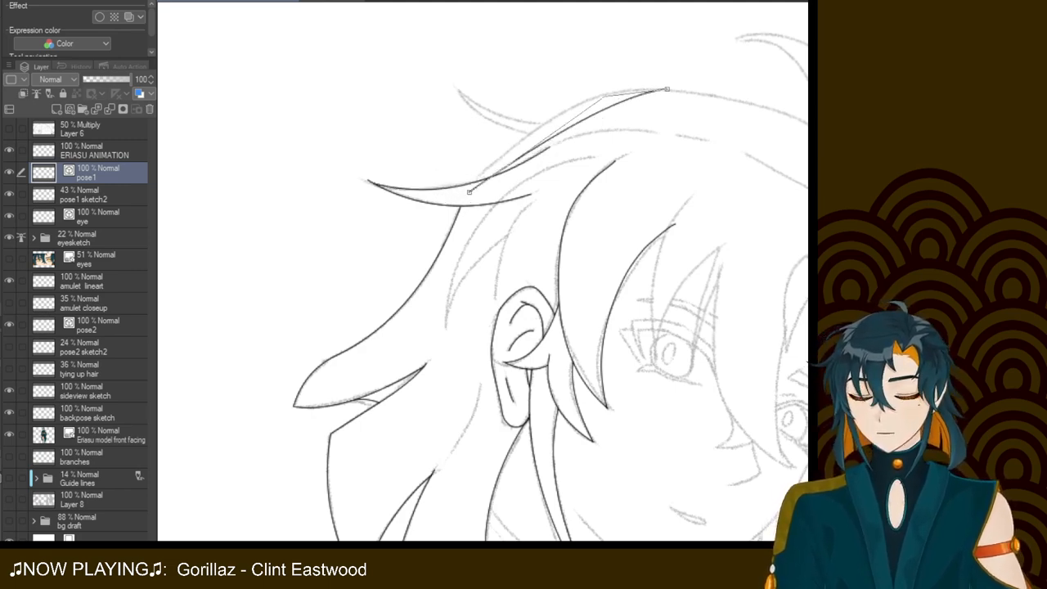
pyautogui.click(550, 73)
pyautogui.moveTo(458, 91); pyautogui.dragTo(538, 136)
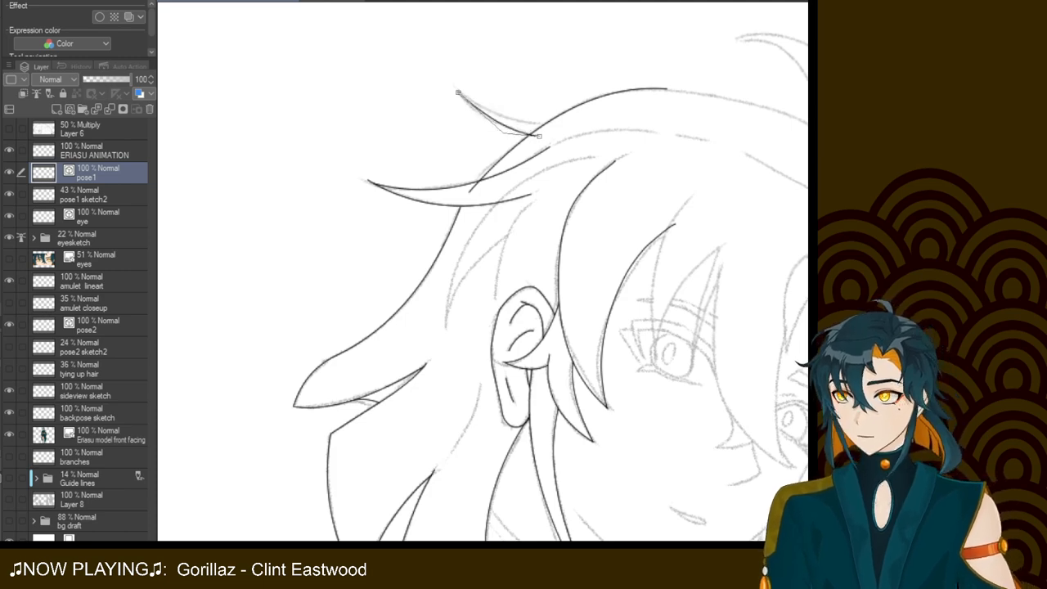
pyautogui.click(491, 131)
pyautogui.moveTo(458, 92); pyautogui.dragTo(563, 126)
pyautogui.click(490, 126)
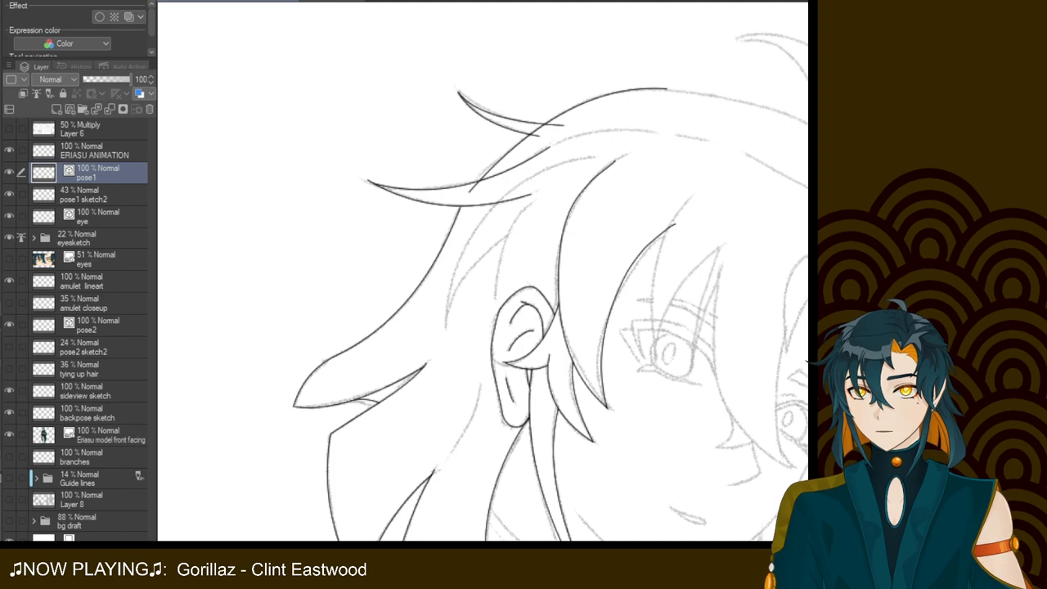
# Erase the overlapping line ends where the small flyaway lock meets the crown contour
pyautogui.hscroll(3, 483, 270)
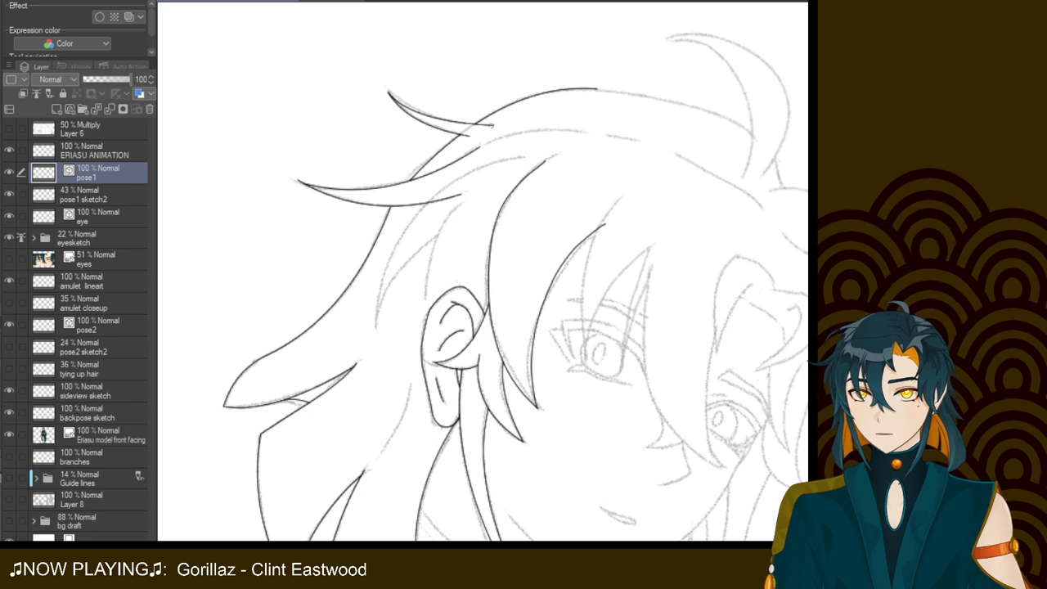
pyautogui.moveTo(478, 127); pyautogui.dragTo(464, 139)
pyautogui.hotkey('ctrl', 'z')
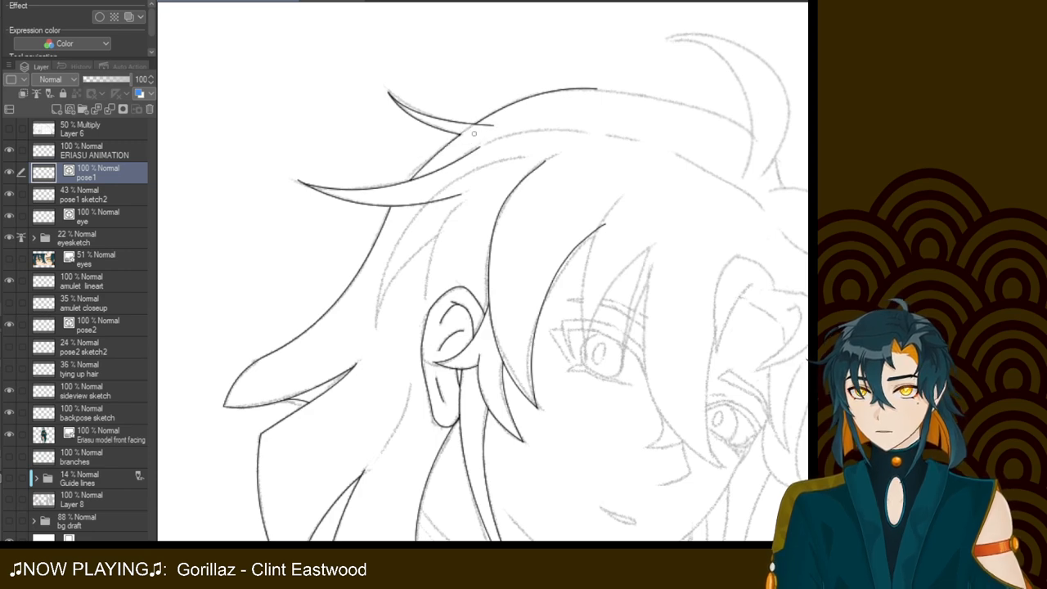
# Ink both edges of the pointed strand behind the ear and the hair line descending to the top of the ear
pyautogui.moveTo(482, 272); pyautogui.dragTo(452, 231)
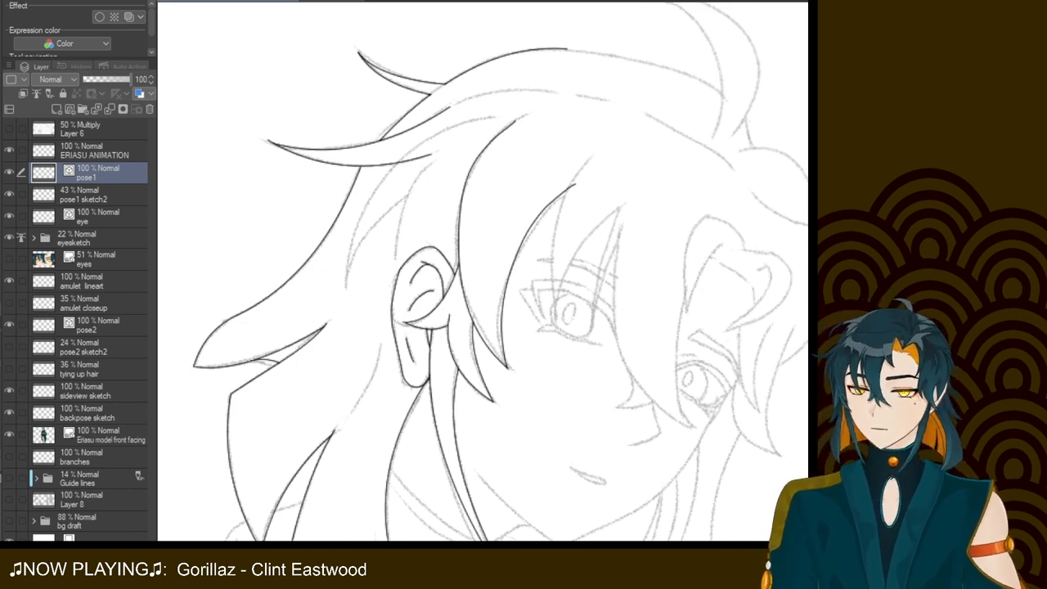
pyautogui.click(489, 116)
pyautogui.click(357, 152)
pyautogui.doubleClick(347, 285)
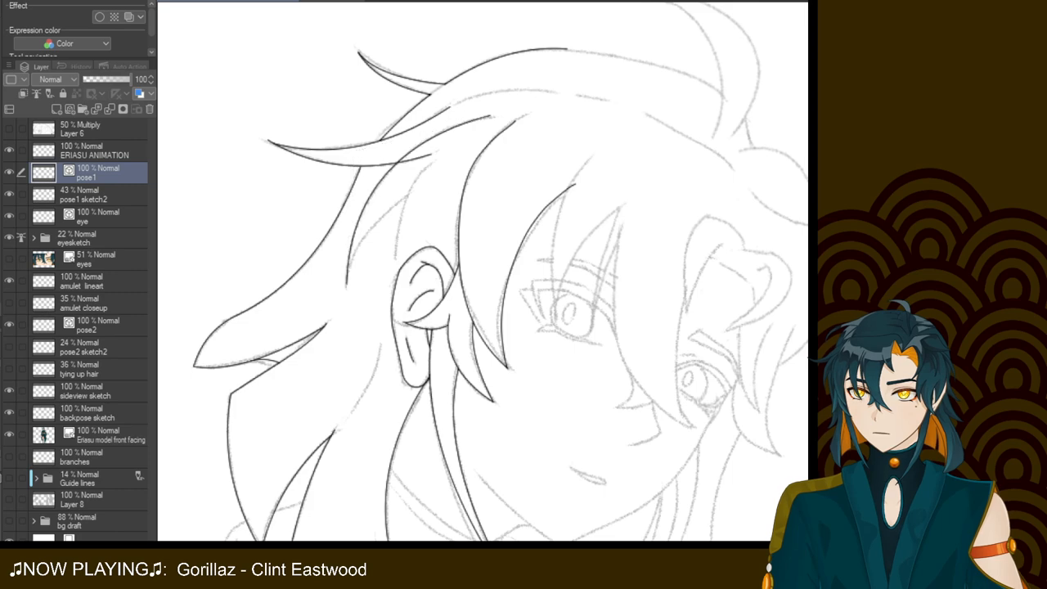
pyautogui.click(347, 285)
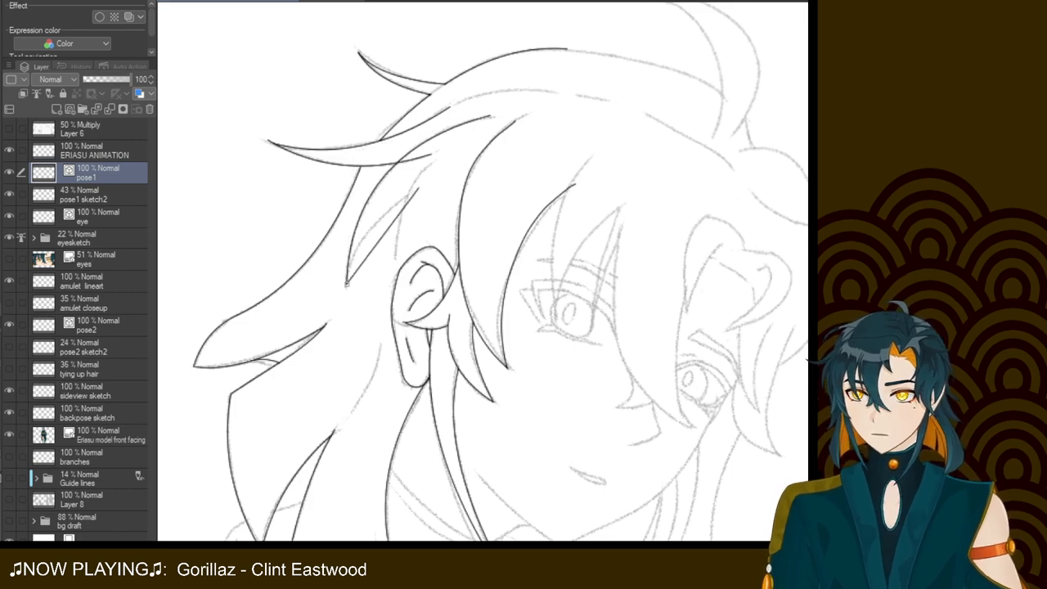
pyautogui.doubleClick(416, 190)
pyautogui.moveTo(430, 165); pyautogui.dragTo(394, 268)
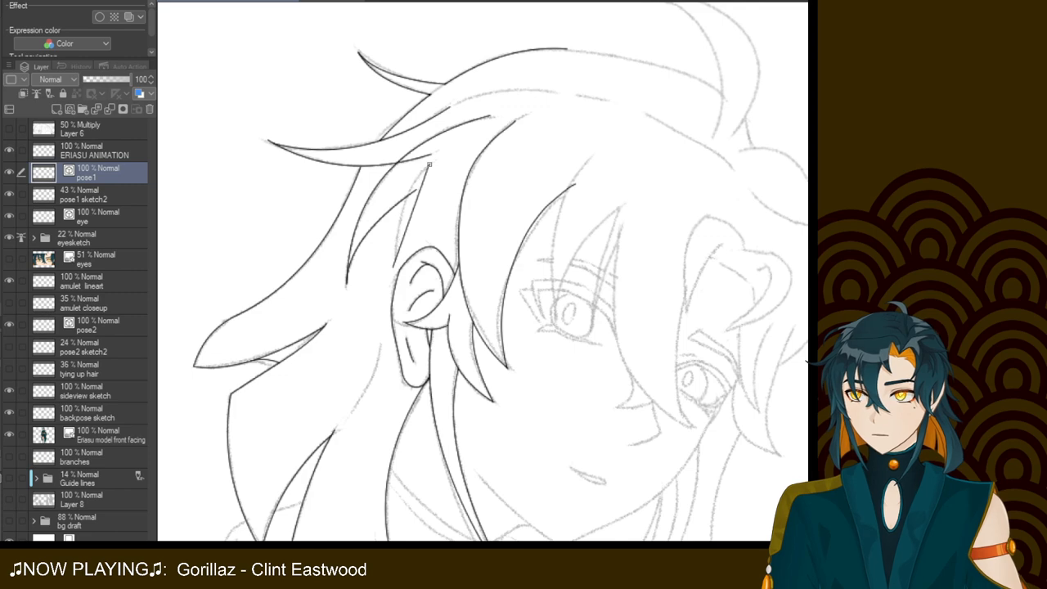
pyautogui.click(399, 186)
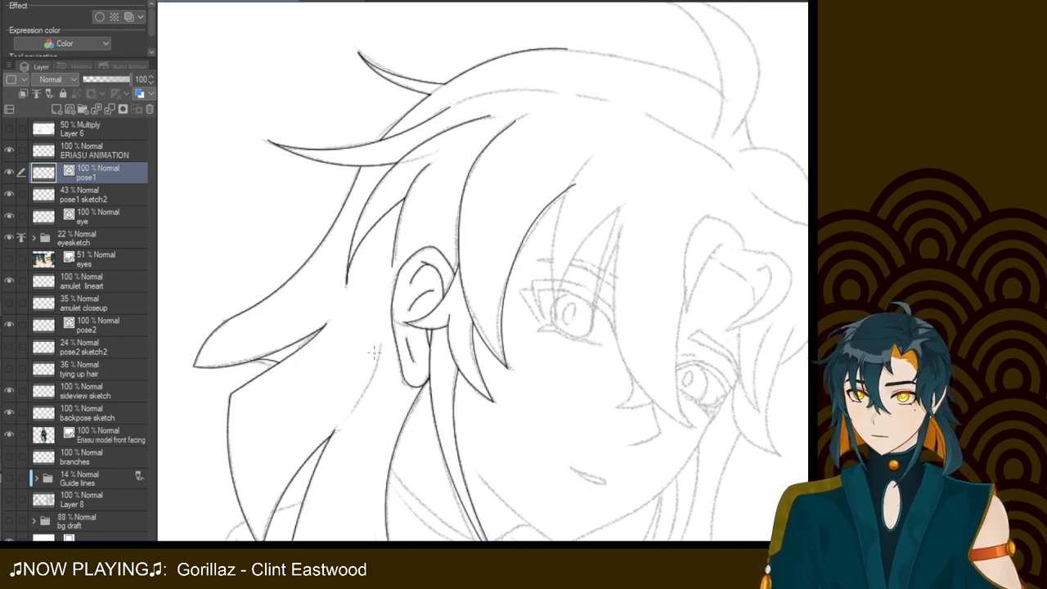
# Ink the short hair line behind the earlobe and the long inner curve running parallel beneath the crown contour
pyautogui.moveTo(381, 349); pyautogui.dragTo(343, 421)
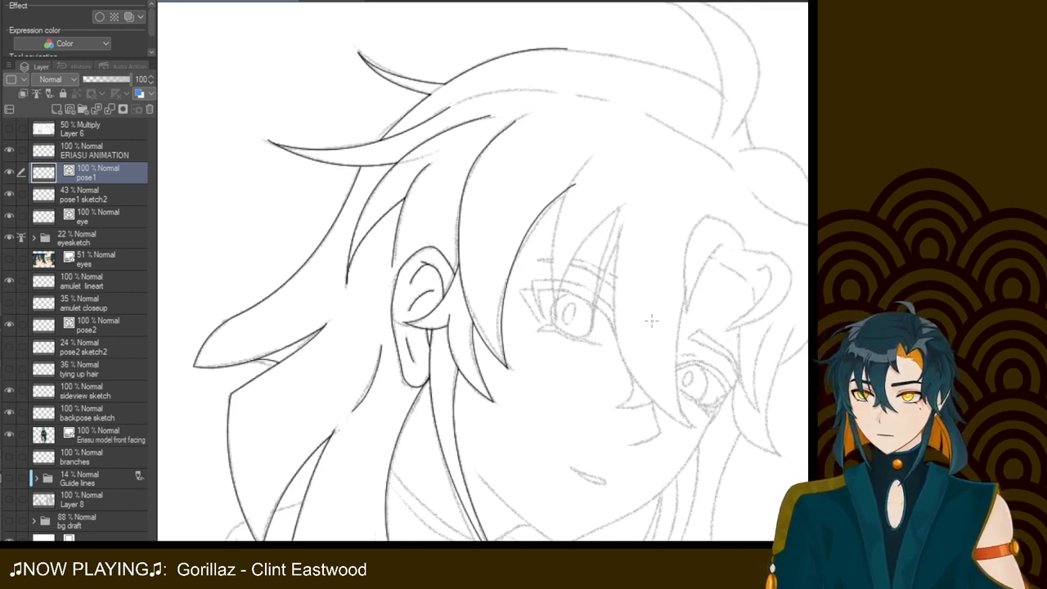
pyautogui.moveTo(491, 286); pyautogui.dragTo(311, 307)
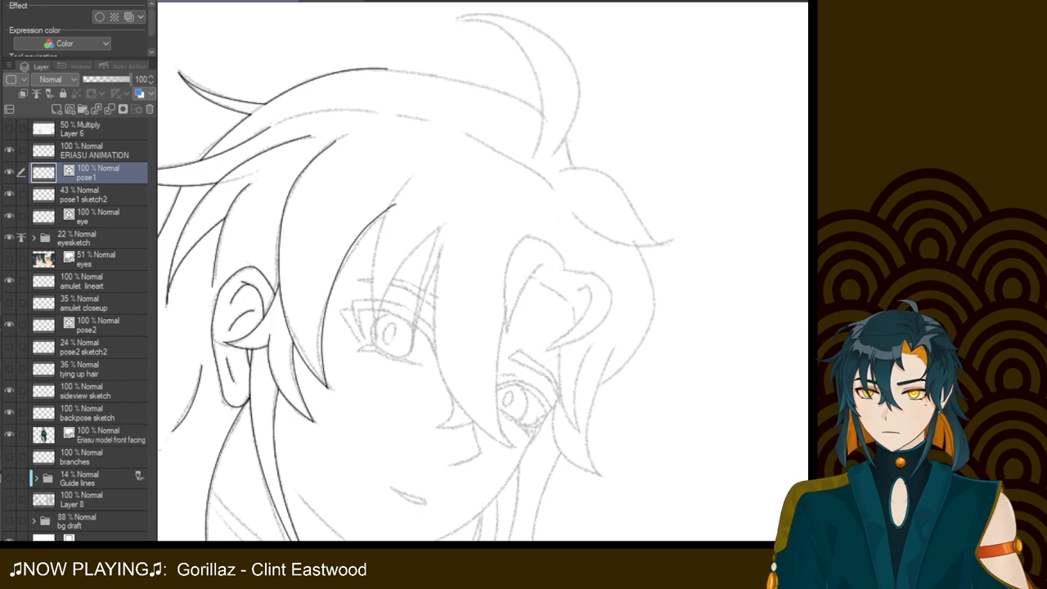
pyautogui.moveTo(266, 115); pyautogui.dragTo(435, 121)
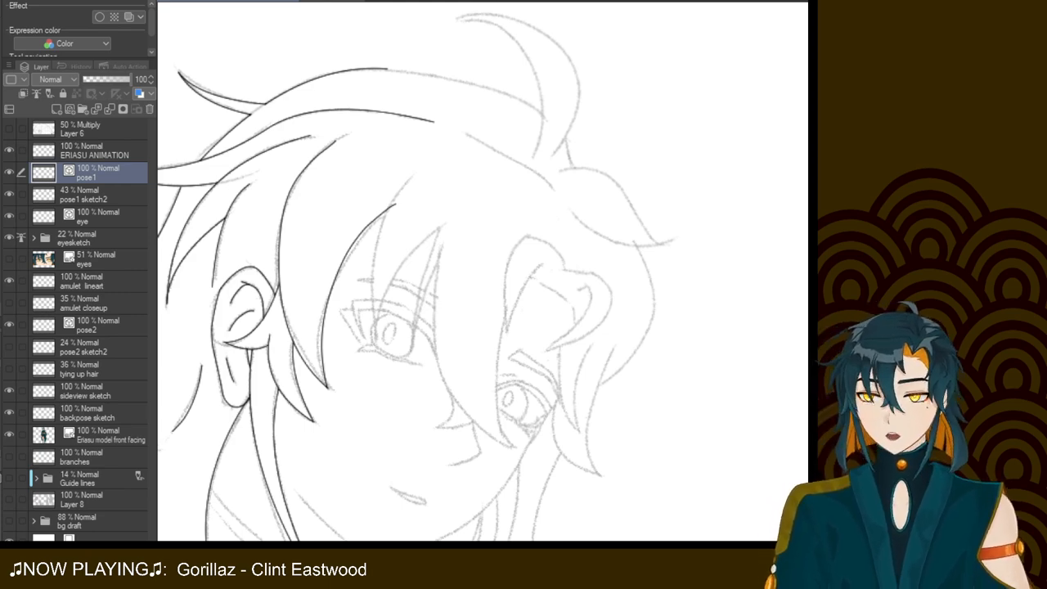
# Check the whole character sheet with the bg draft folder shown, and hide the folder again
pyautogui.scroll(-10, 466, 274)
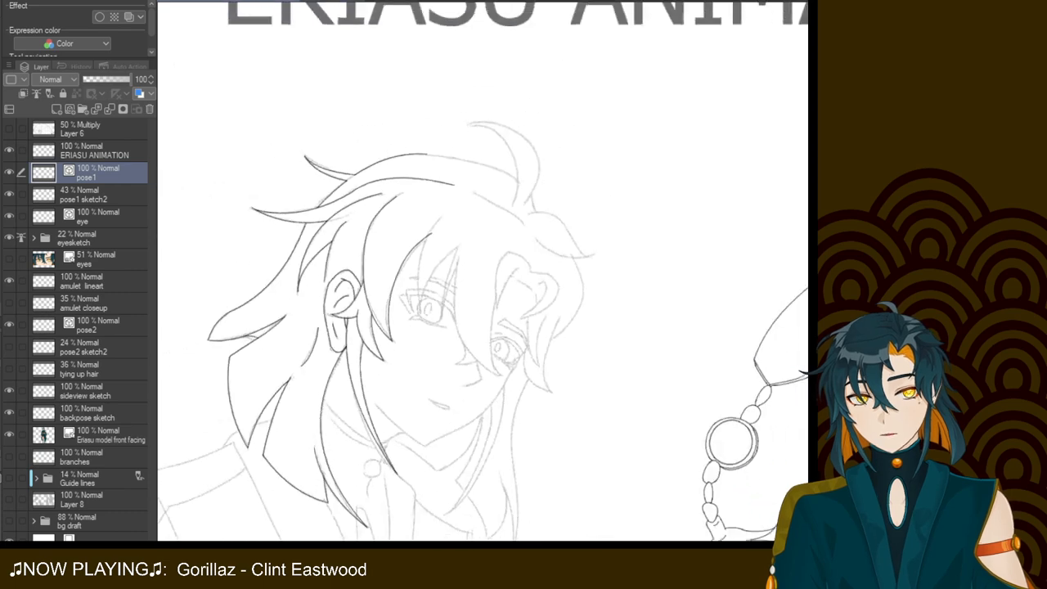
pyautogui.scroll(-1, 466, 274)
pyautogui.moveTo(467, 274); pyautogui.dragTo(270, 220)
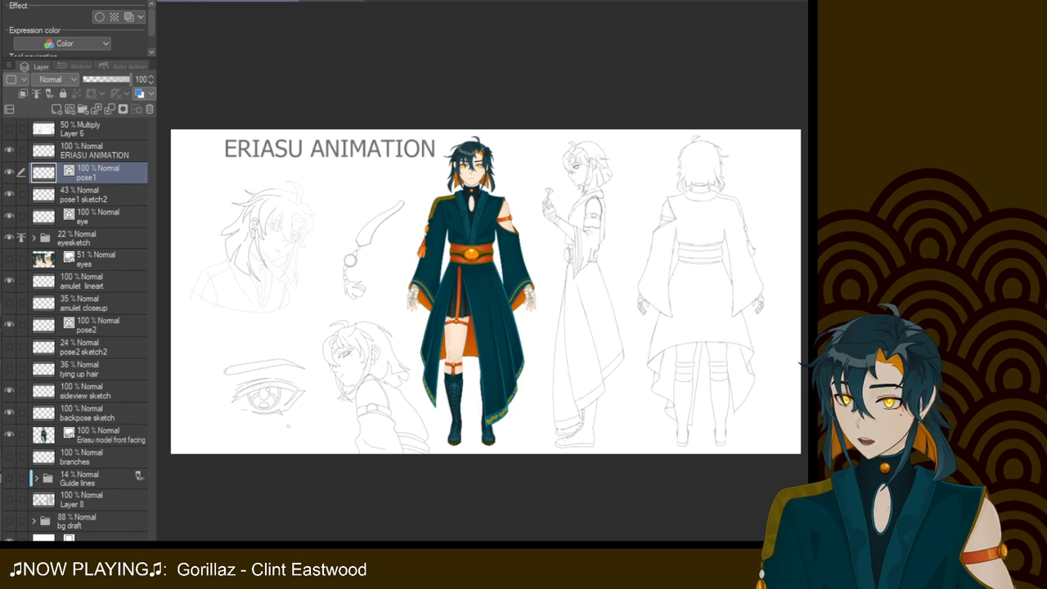
pyautogui.click(9, 520)
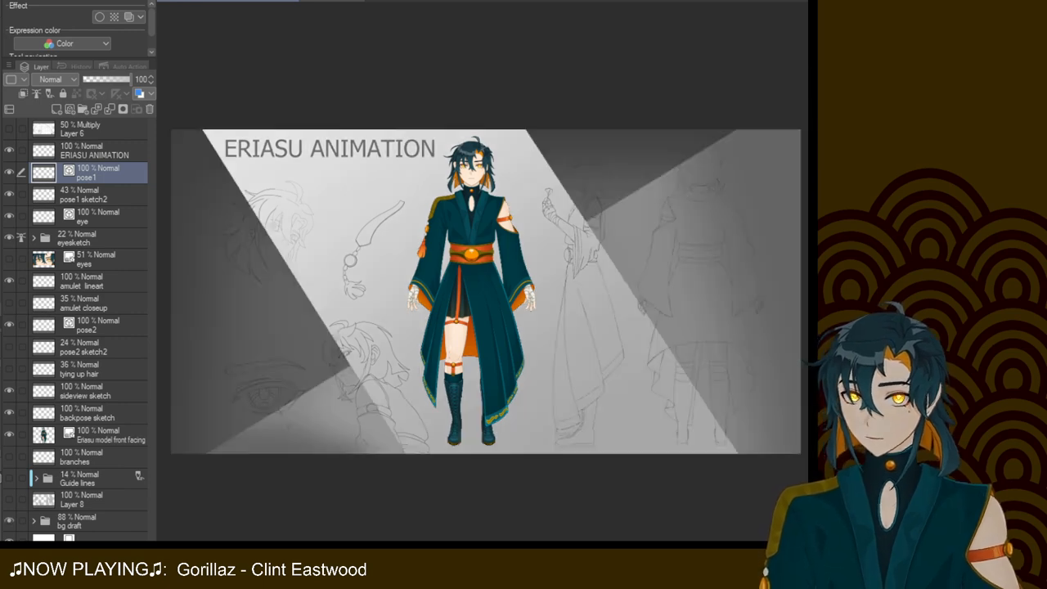
pyautogui.moveTo(458, 279); pyautogui.dragTo(460, 310)
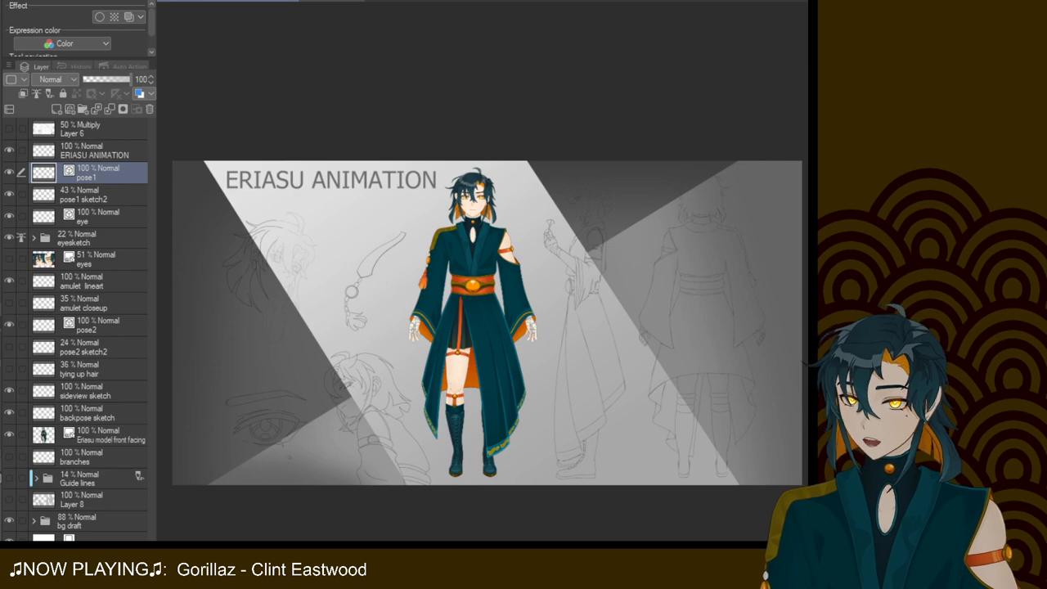
pyautogui.click(9, 521)
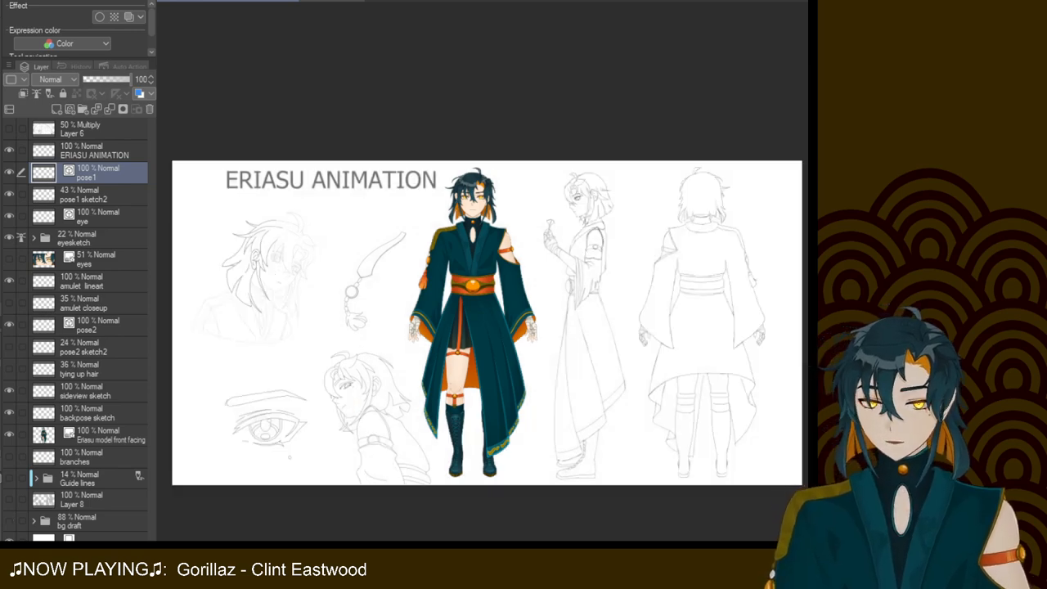
pyautogui.scroll(5, 483, 271)
pyautogui.moveTo(368, 278); pyautogui.dragTo(719, 266)
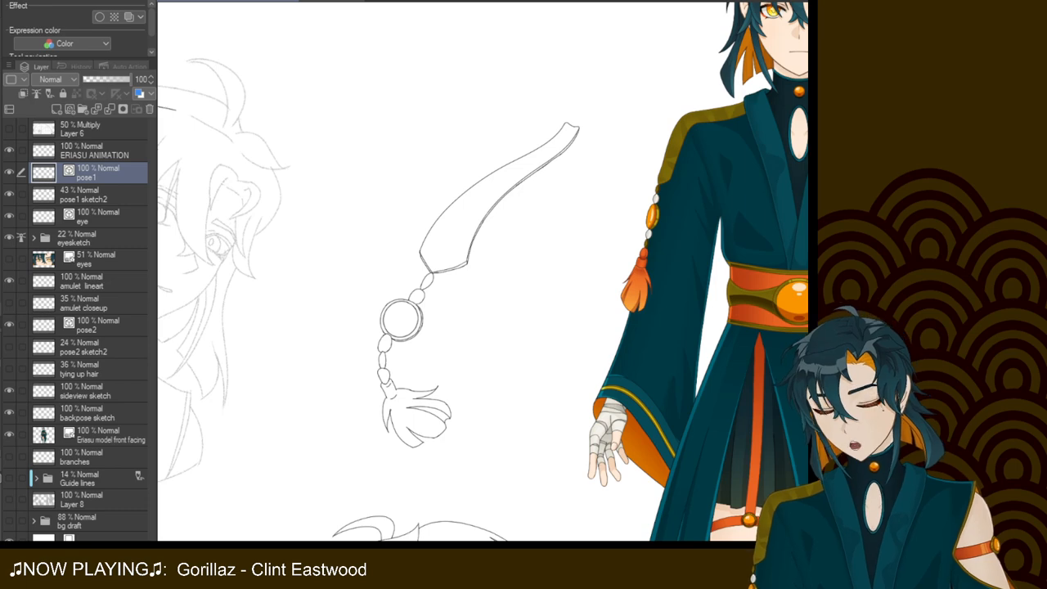
pyautogui.moveTo(654, 246)
pyautogui.mouseDown()
pyautogui.moveTo(698, 285)
pyautogui.moveTo(296, 471)
pyautogui.moveTo(313, 428)
pyautogui.moveTo(287, 442)
pyautogui.moveTo(573, 360)
pyautogui.moveTo(823, 169)
pyautogui.moveTo(943, 264)
pyautogui.mouseUp()
pyautogui.moveTo(490, 278); pyautogui.dragTo(510, 268)
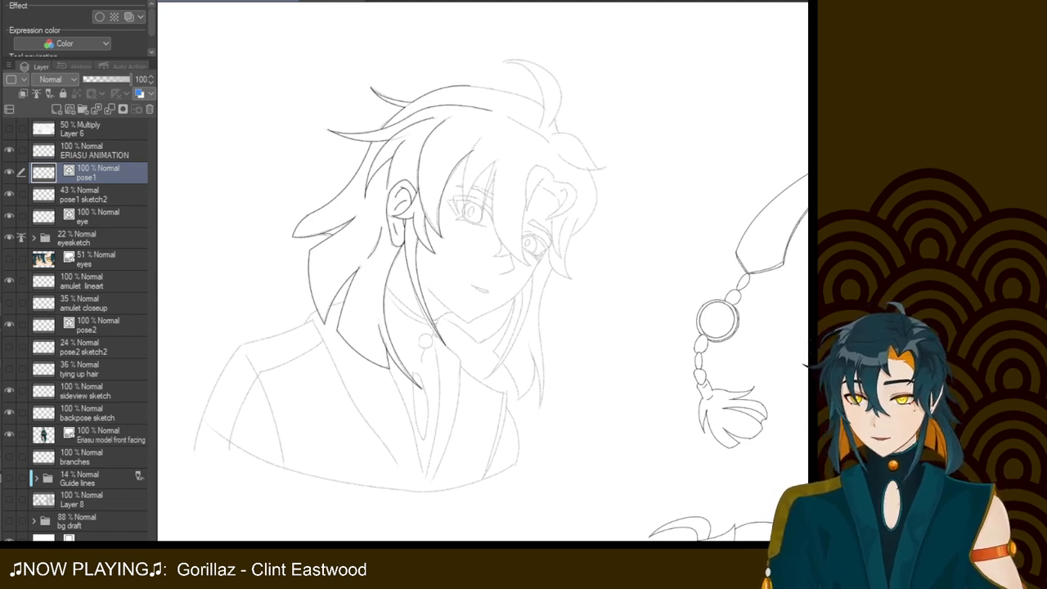
# Ink the outer edge of the pointed fringe strand that falls across the eye nearest the ear
pyautogui.scroll(2, 489, 272)
pyautogui.moveTo(490, 279)
pyautogui.mouseDown()
pyautogui.moveTo(528, 266)
pyautogui.moveTo(496, 269)
pyautogui.moveTo(503, 261)
pyautogui.mouseUp()
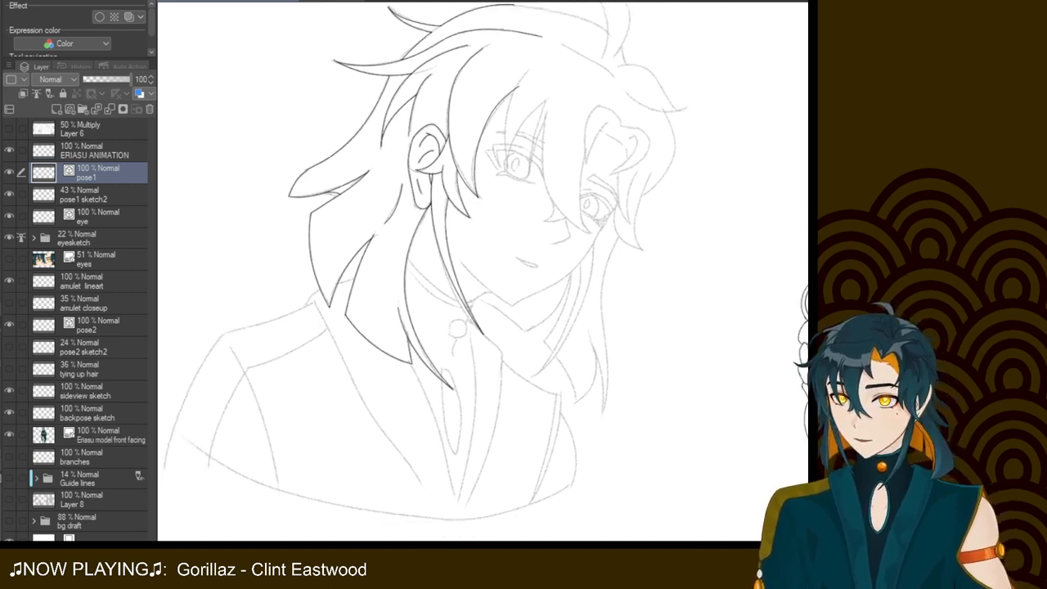
pyautogui.scroll(2, 487, 286)
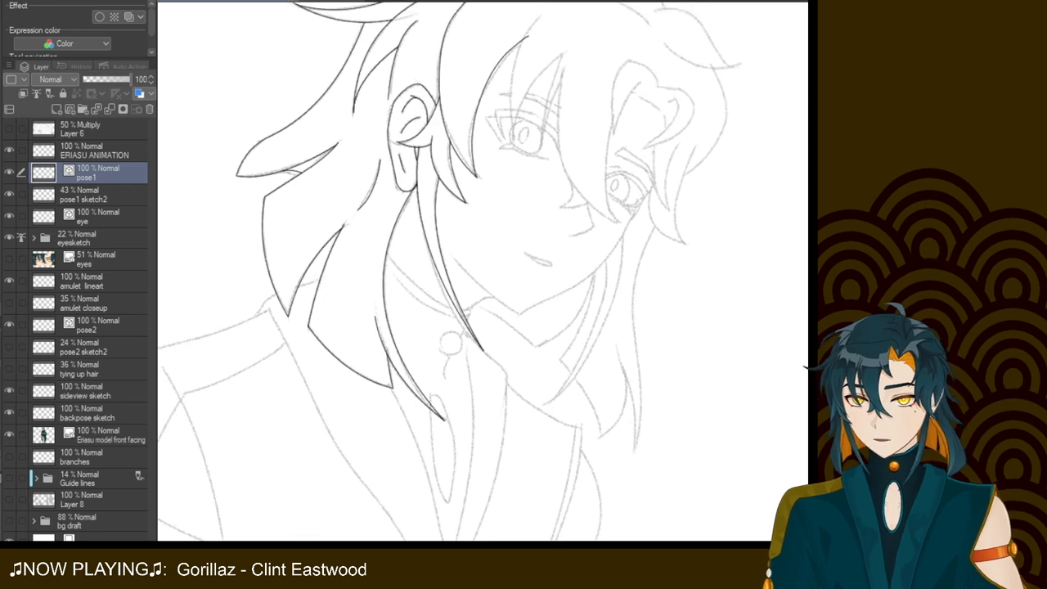
pyautogui.moveTo(491, 245); pyautogui.dragTo(435, 351)
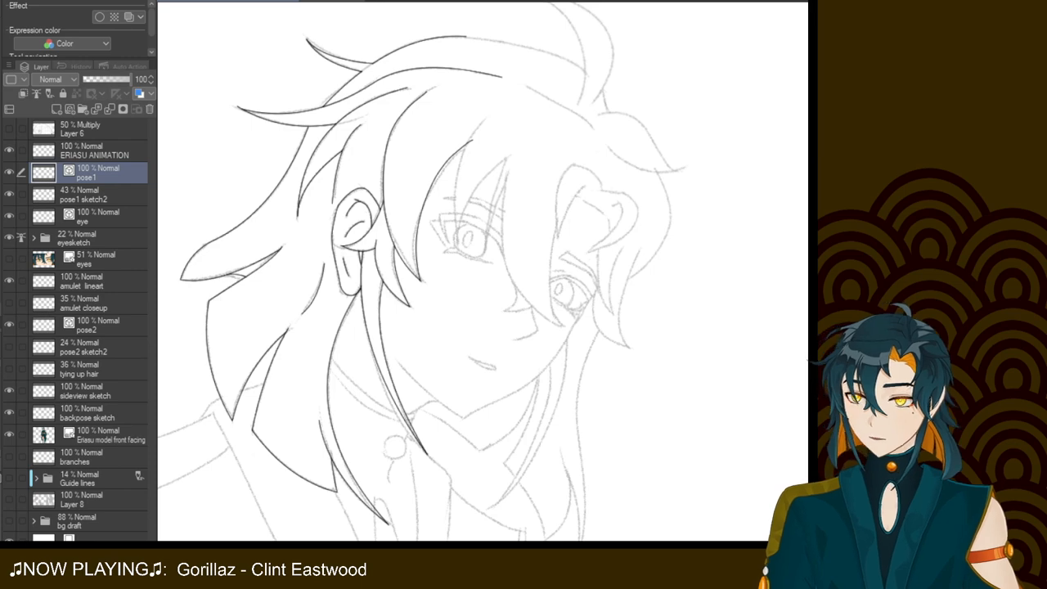
pyautogui.moveTo(483, 123); pyautogui.dragTo(458, 244)
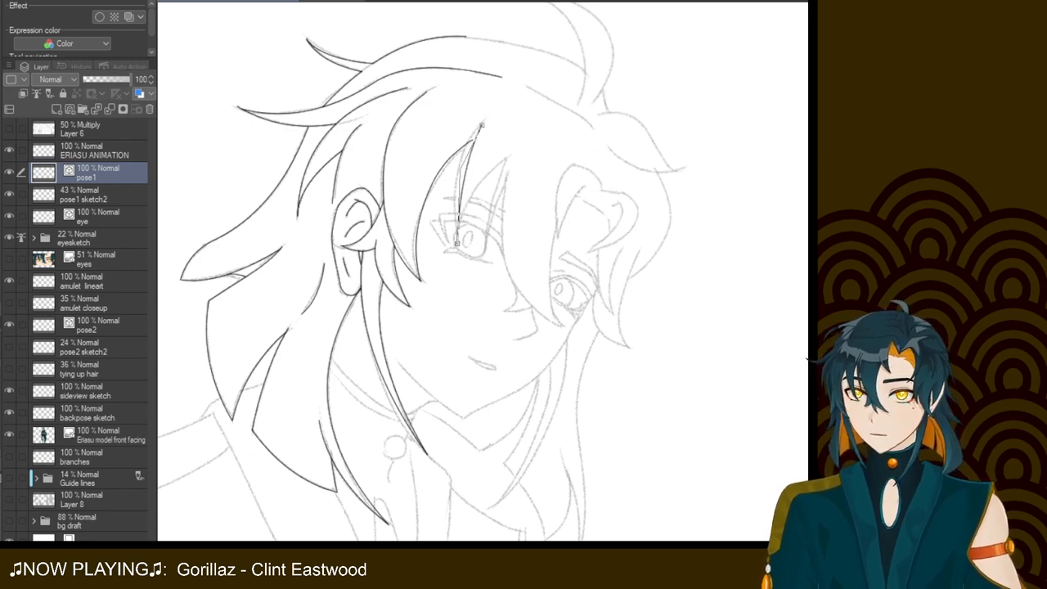
pyautogui.click(450, 151)
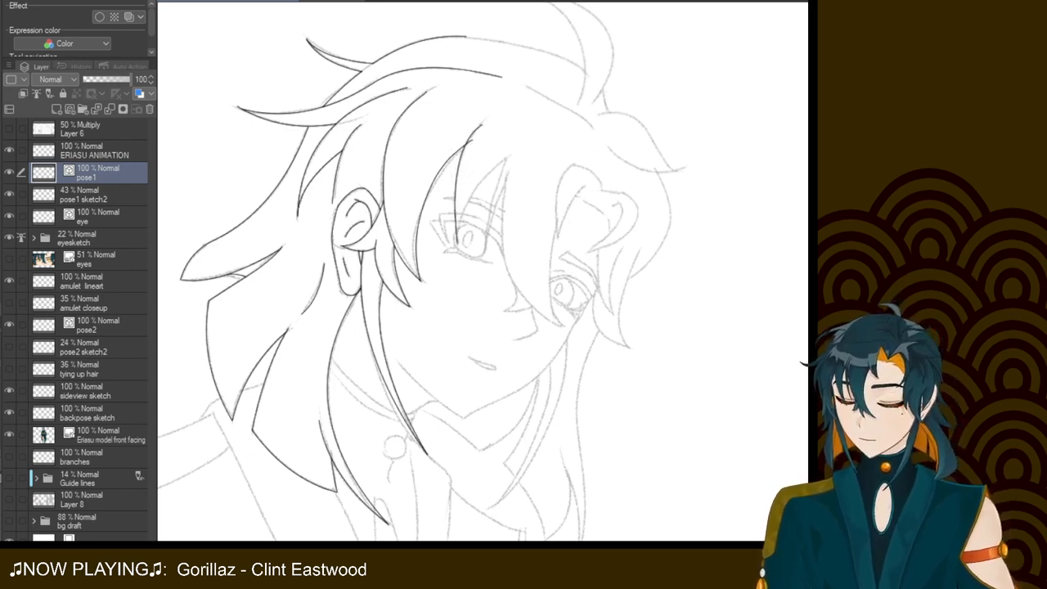
# Ink the remaining narrow fringe strands over the near eye and both edges of the large central lock up to the forehead
pyautogui.moveTo(457, 244)
pyautogui.mouseDown()
pyautogui.moveTo(511, 156)
pyautogui.moveTo(485, 252)
pyautogui.moveTo(512, 172)
pyautogui.moveTo(520, 285)
pyautogui.moveTo(562, 326)
pyautogui.mouseUp()
pyautogui.click(458, 187)
pyautogui.click(491, 184)
pyautogui.click(492, 196)
pyautogui.click(481, 276)
pyautogui.moveTo(562, 325)
pyautogui.mouseDown()
pyautogui.moveTo(550, 237)
pyautogui.moveTo(590, 167)
pyautogui.mouseUp()
pyautogui.click(536, 297)
pyautogui.click(551, 155)
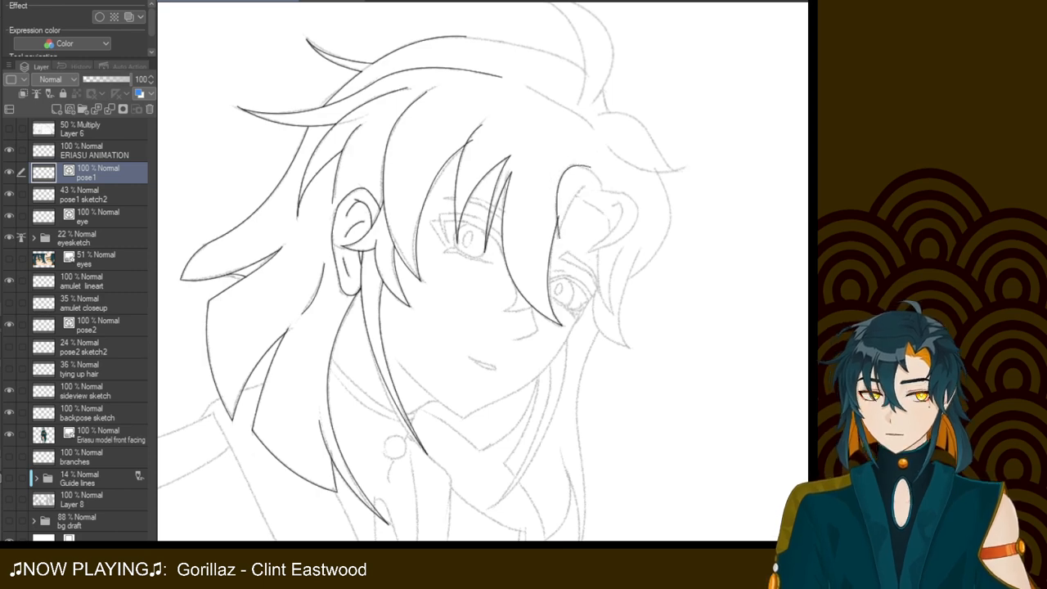
# Extend the inked crown contour forward and down to the hair parting just past the base of the ahoge
pyautogui.scroll(3, 503, 245)
pyautogui.moveTo(507, 270)
pyautogui.mouseDown()
pyautogui.moveTo(494, 320)
pyautogui.moveTo(451, 378)
pyautogui.moveTo(462, 347)
pyautogui.mouseUp()
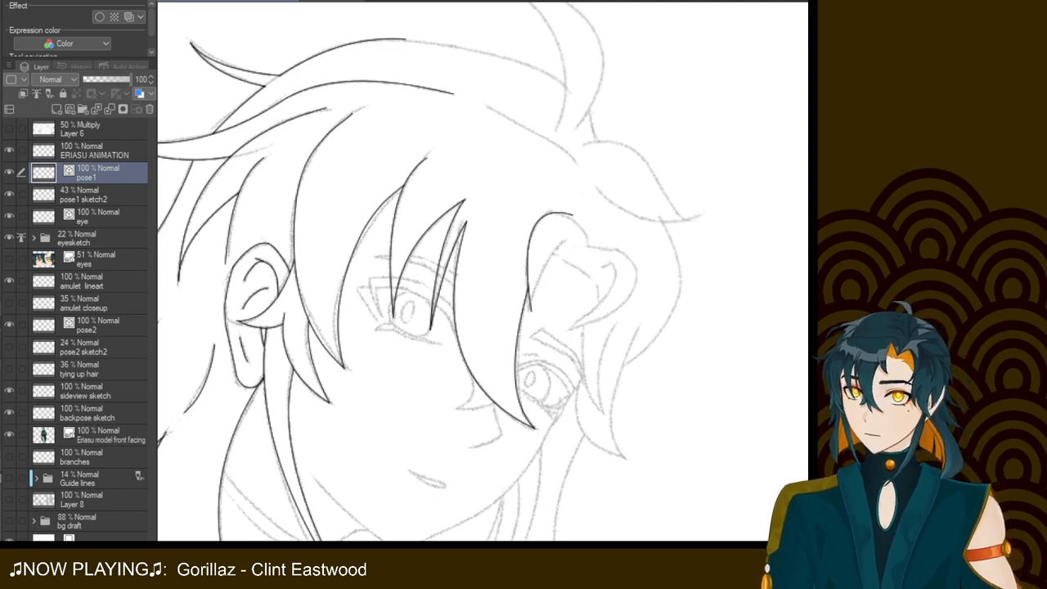
pyautogui.moveTo(406, 39)
pyautogui.mouseDown()
pyautogui.moveTo(553, 74)
pyautogui.moveTo(568, 82)
pyautogui.moveTo(595, 140)
pyautogui.mouseUp()
pyautogui.click(594, 82)
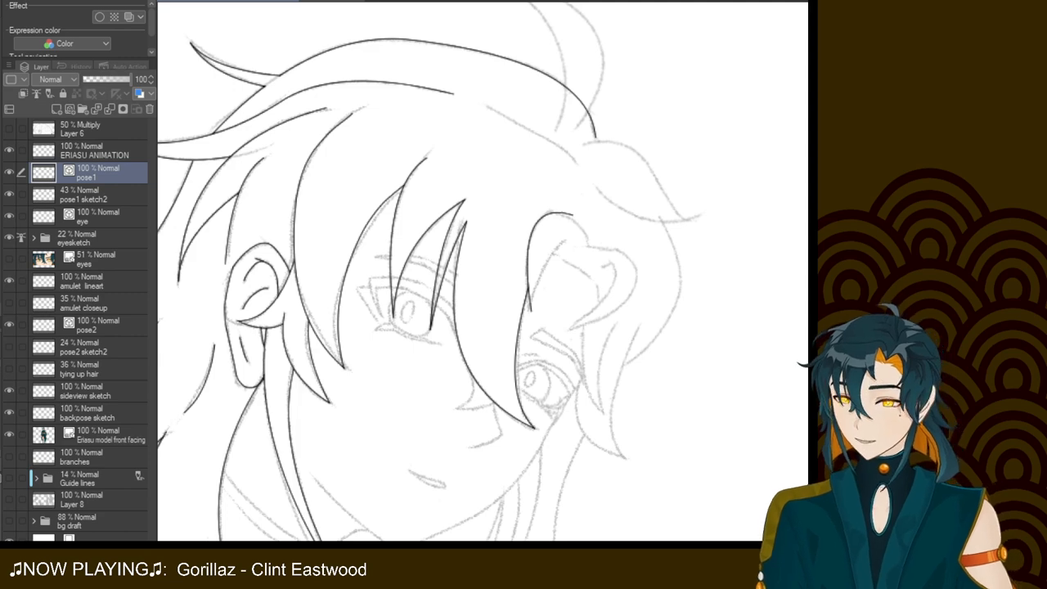
# Ink the inner edge of the curved ahoge from its tip down through the crown contour
pyautogui.scroll(3, 483, 270)
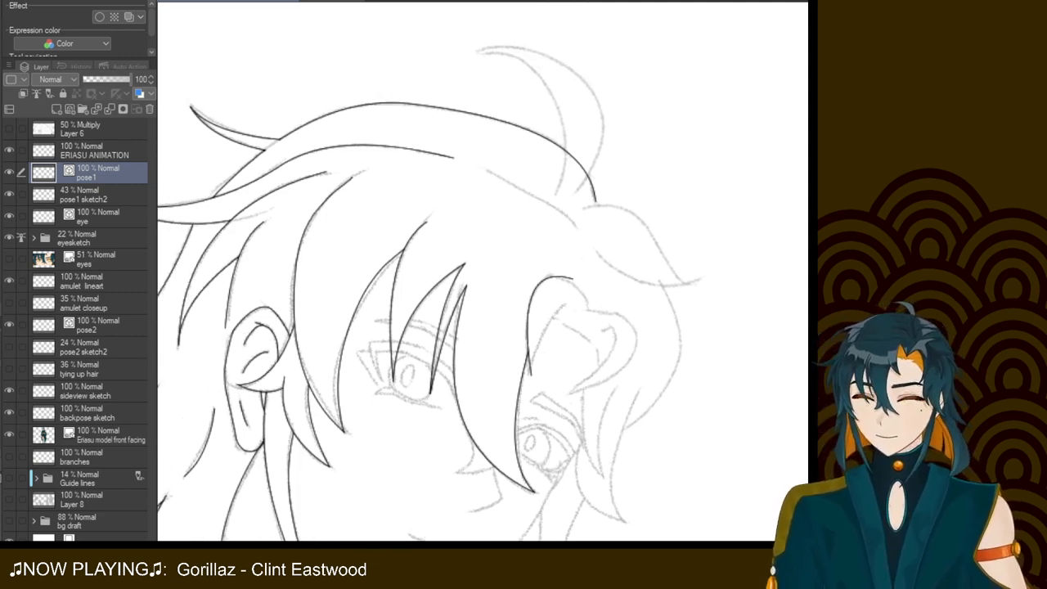
pyautogui.moveTo(477, 51)
pyautogui.mouseDown()
pyautogui.moveTo(565, 167)
pyautogui.moveTo(556, 193)
pyautogui.mouseUp()
pyautogui.click(589, 56)
pyautogui.moveTo(475, 54)
pyautogui.mouseDown()
pyautogui.moveTo(563, 64)
pyautogui.moveTo(580, 191)
pyautogui.mouseUp()
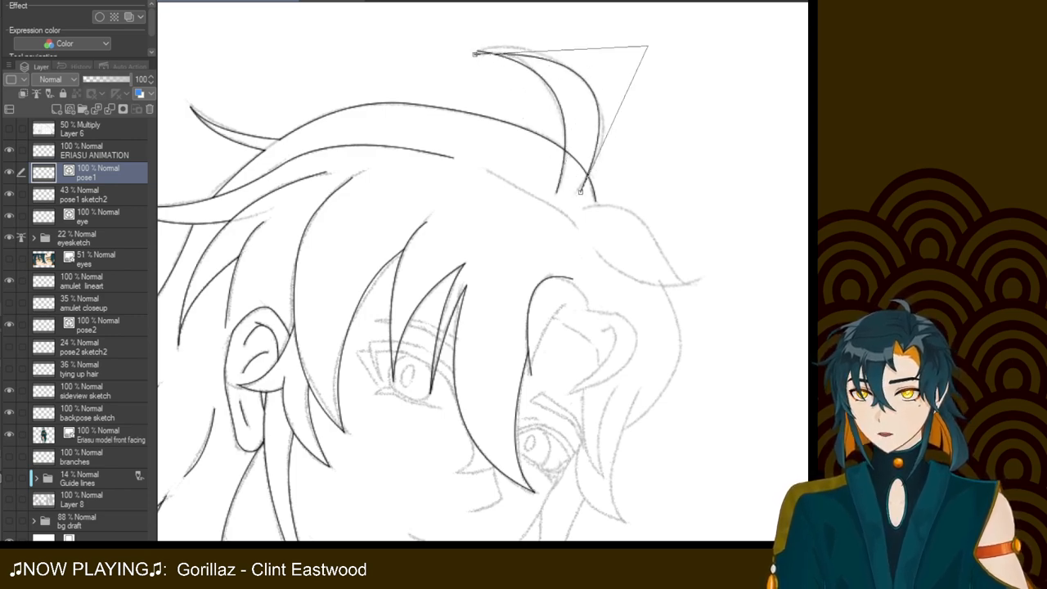
pyautogui.click(645, 50)
pyautogui.hotkey('ctrl', 'z')
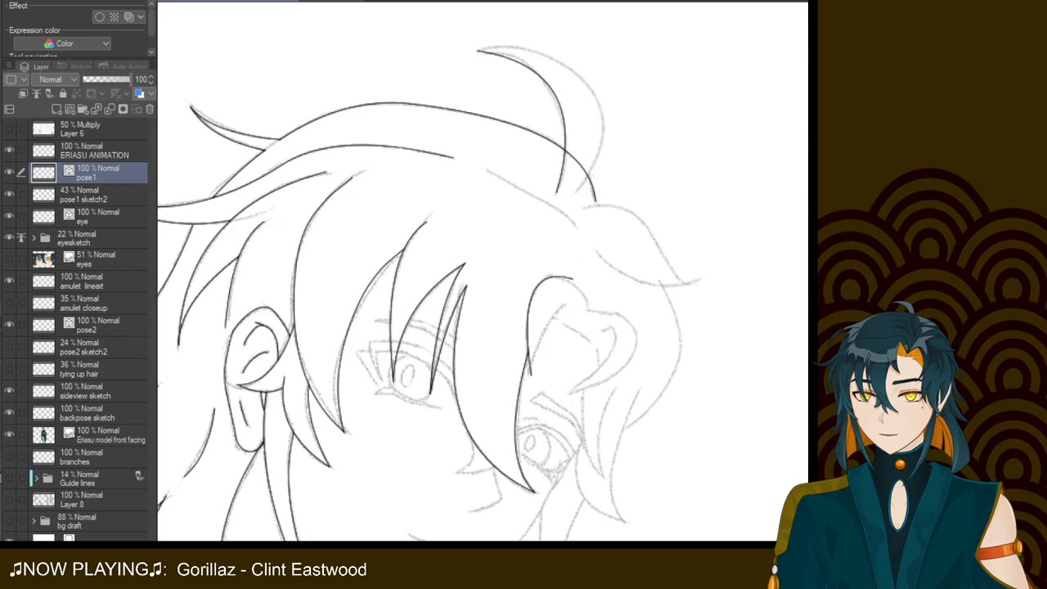
# Ink the outer edge of the ahoge from the tip to its base and erase the crown contour crossing inside it
pyautogui.moveTo(476, 51)
pyautogui.mouseDown()
pyautogui.moveTo(565, 140)
pyautogui.moveTo(579, 193)
pyautogui.mouseUp()
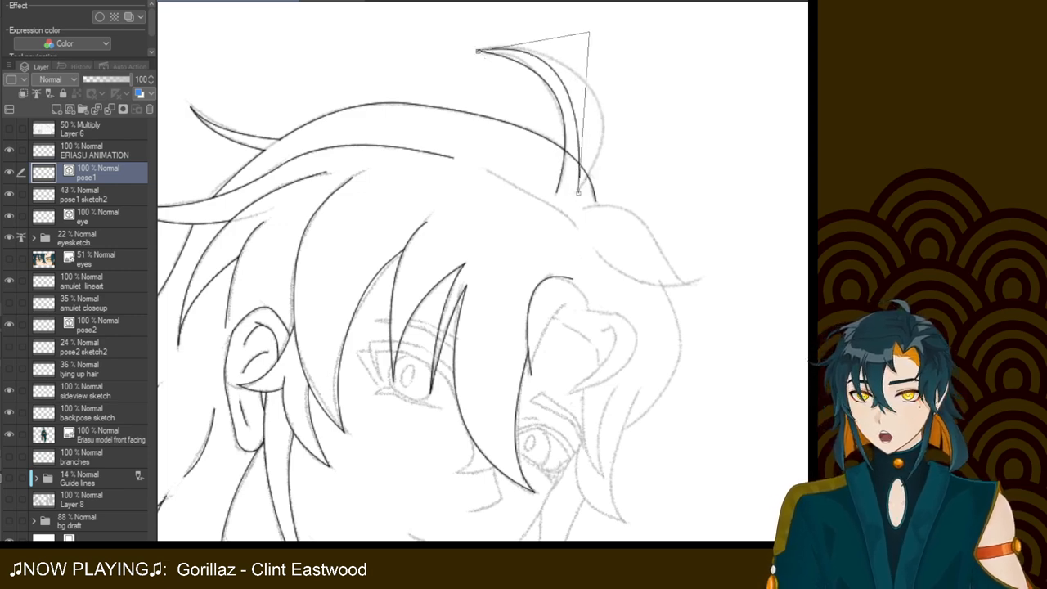
pyautogui.click(619, 47)
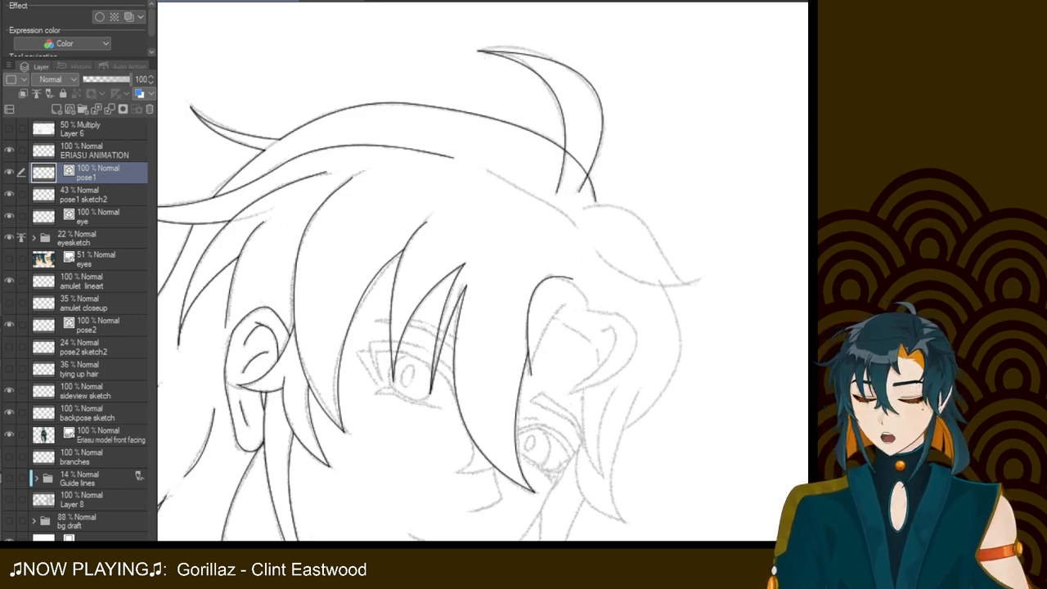
pyautogui.moveTo(628, 192); pyautogui.dragTo(565, 160)
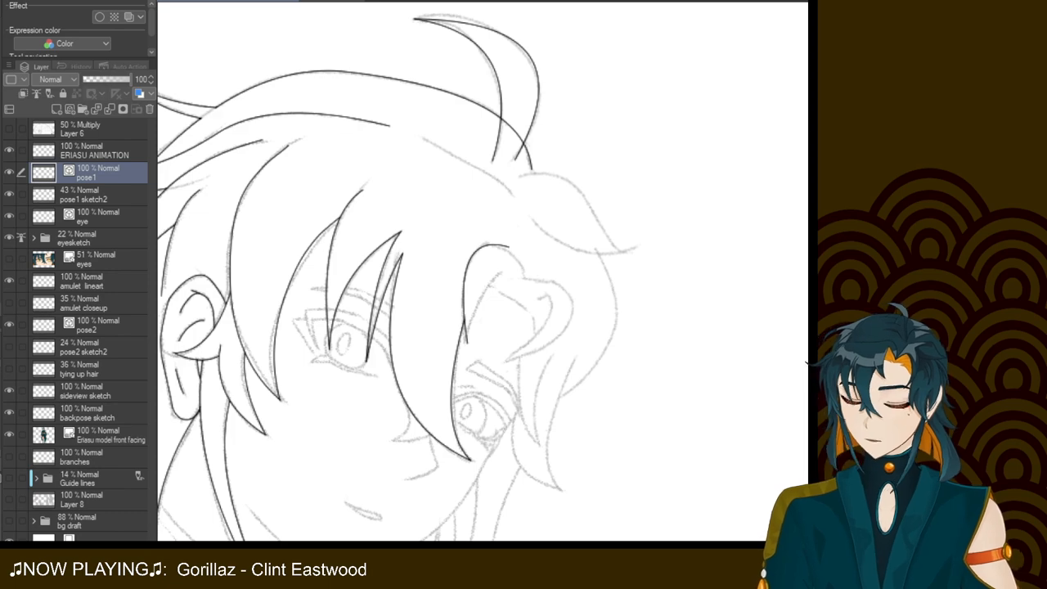
pyautogui.moveTo(483, 279); pyautogui.dragTo(461, 320)
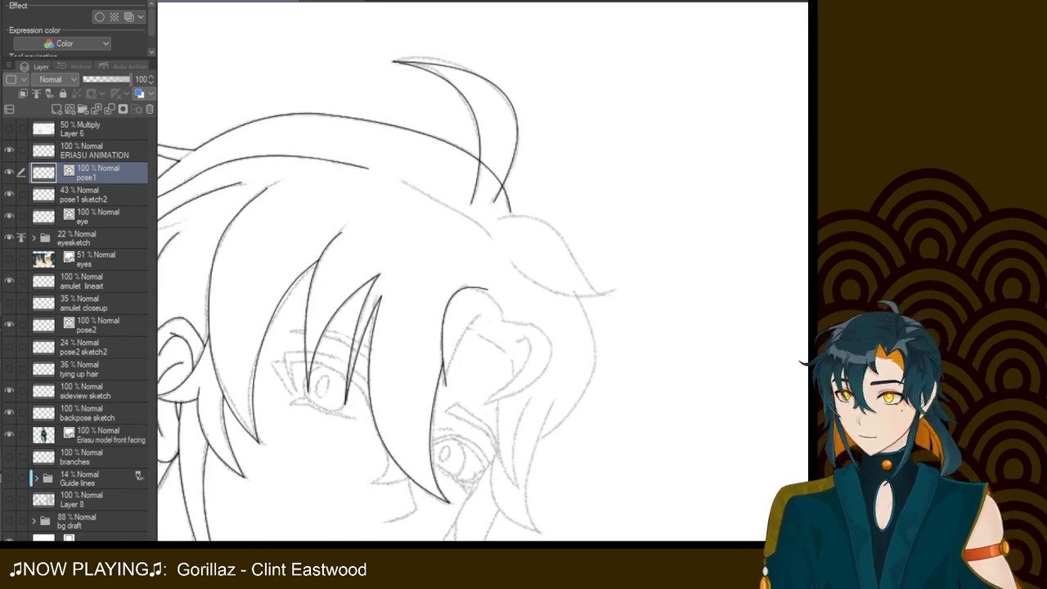
pyautogui.moveTo(492, 161); pyautogui.dragTo(485, 196)
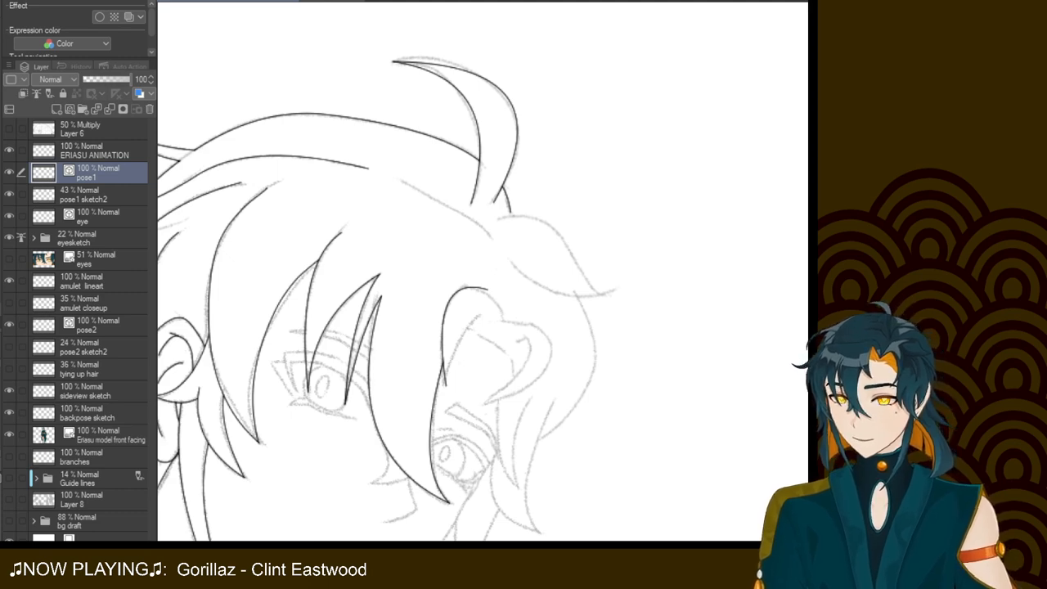
# Ink the curved parting line sweeping from the top of the hair down to just beneath the base of the ahoge
pyautogui.moveTo(483, 327); pyautogui.dragTo(504, 274)
pyautogui.moveTo(491, 327); pyautogui.dragTo(470, 285)
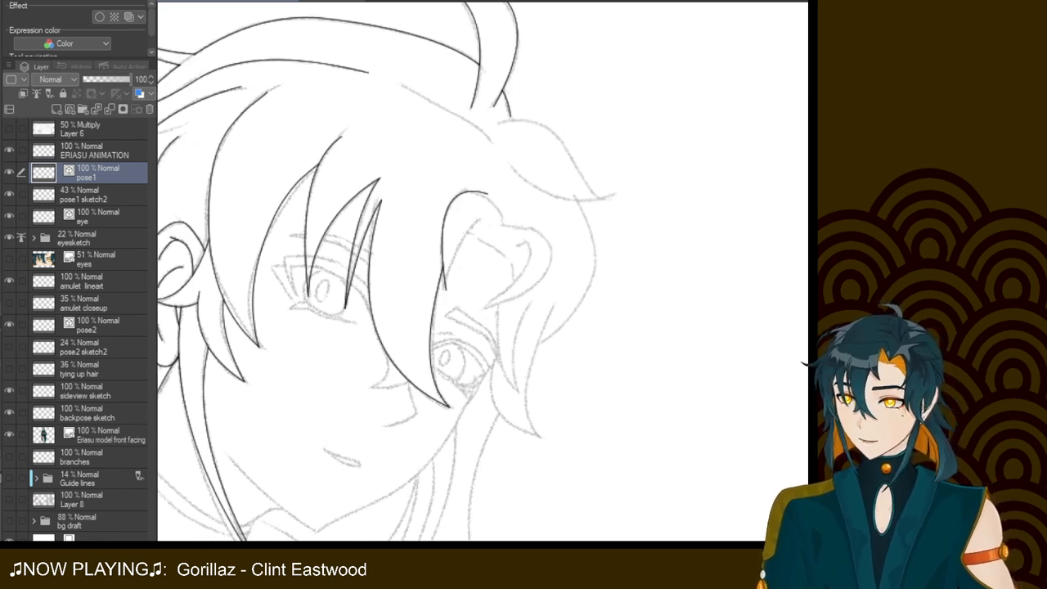
pyautogui.moveTo(490, 270); pyautogui.dragTo(501, 323)
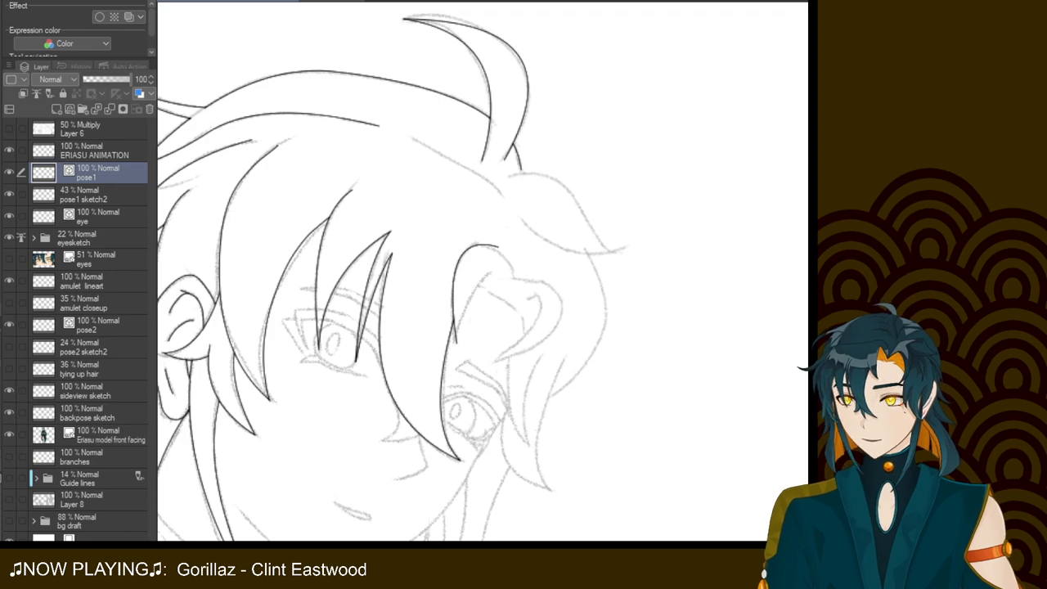
pyautogui.moveTo(413, 139); pyautogui.dragTo(506, 198)
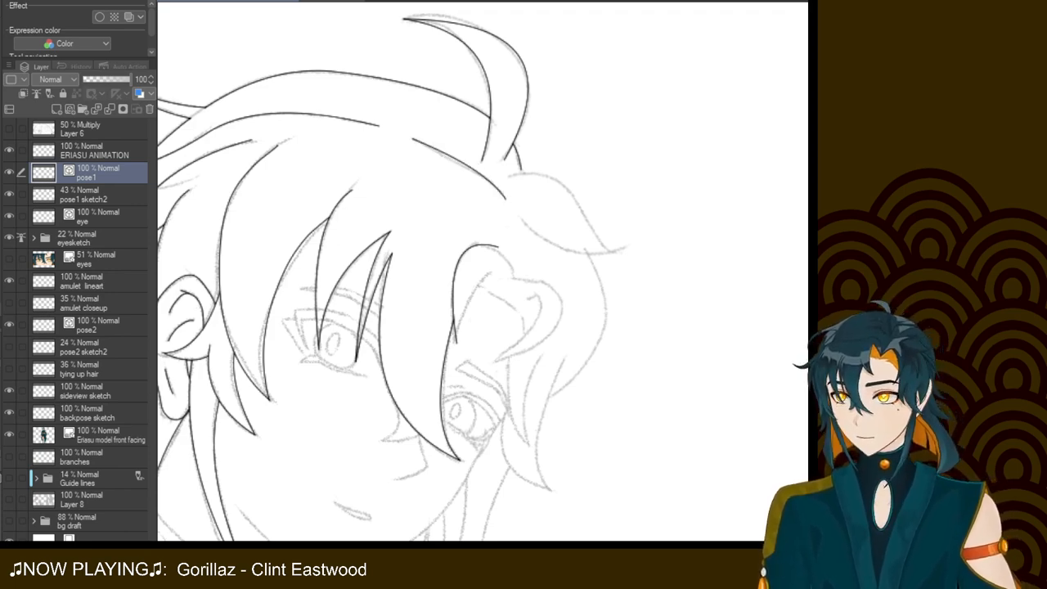
pyautogui.moveTo(505, 179); pyautogui.dragTo(608, 247)
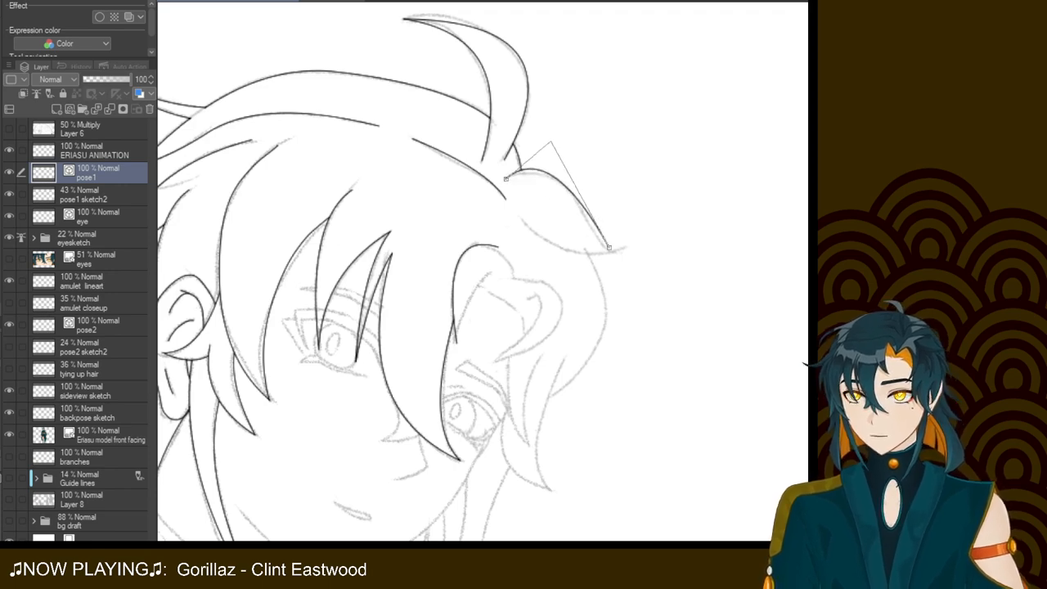
pyautogui.hotkey('ctrl', 'z')
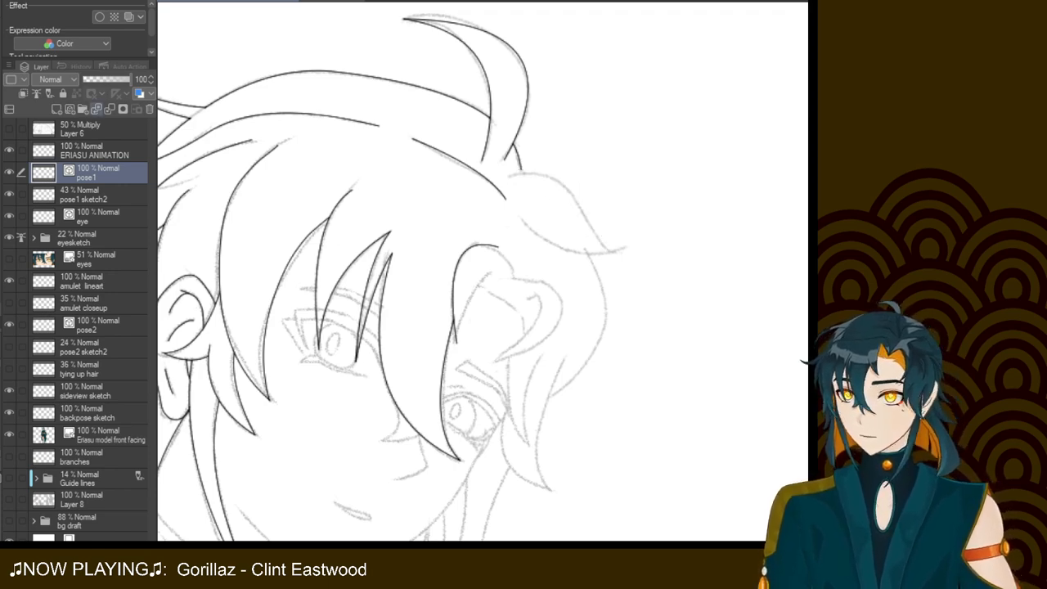
pyautogui.moveTo(517, 175); pyautogui.dragTo(589, 226)
pyautogui.hotkey('ctrl', 'z')
pyautogui.moveTo(505, 172); pyautogui.dragTo(613, 242)
pyautogui.hotkey('ctrl', 'z')
pyautogui.moveTo(505, 165); pyautogui.dragTo(591, 243)
pyautogui.hotkey('ctrl', 'z')
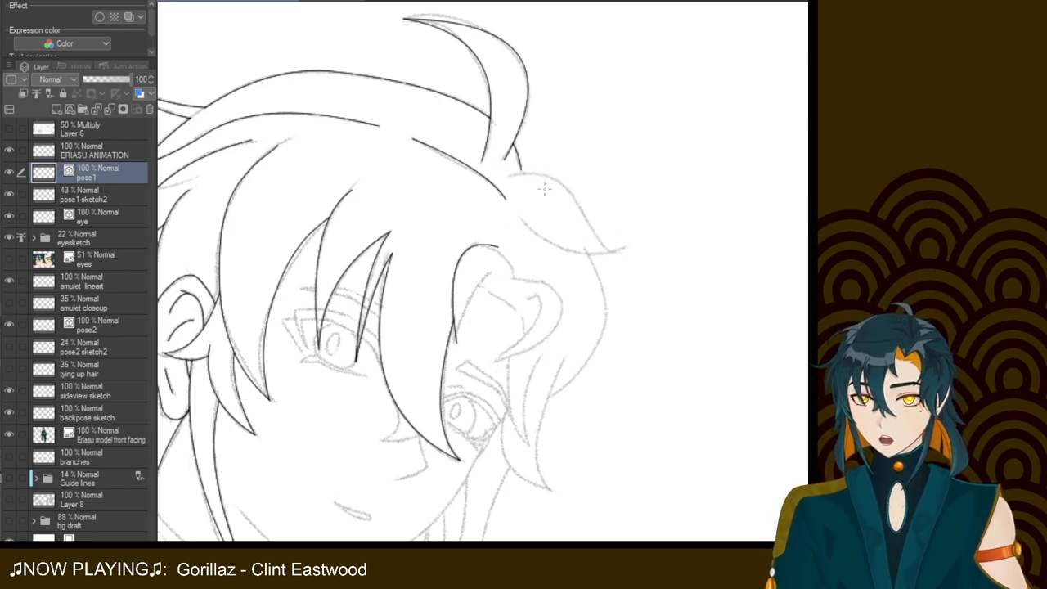
pyautogui.moveTo(502, 172); pyautogui.dragTo(605, 230)
pyautogui.hotkey('ctrl', 'z')
pyautogui.moveTo(498, 174); pyautogui.dragTo(585, 226)
pyautogui.hotkey('ctrl', 'z')
pyautogui.moveTo(509, 172); pyautogui.dragTo(582, 234)
pyautogui.hotkey('ctrl', 'z')
pyautogui.moveTo(507, 173); pyautogui.dragTo(589, 239)
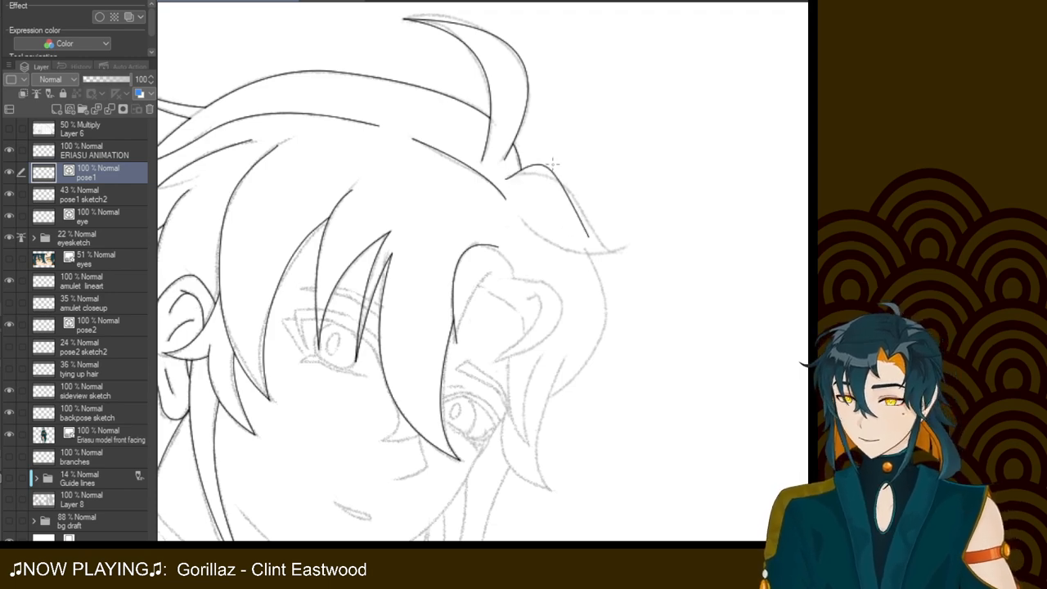
pyautogui.hotkey('ctrl', 'z')
pyautogui.moveTo(507, 174); pyautogui.dragTo(568, 211)
pyautogui.hotkey('ctrl', 'z')
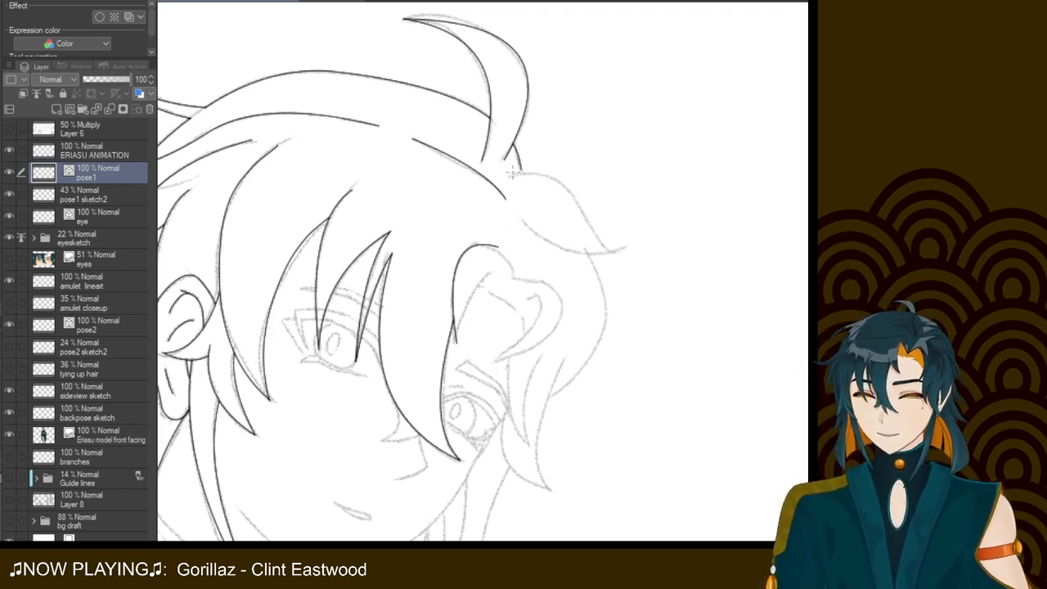
pyautogui.moveTo(540, 169); pyautogui.dragTo(579, 221)
pyautogui.hotkey('ctrl', 'z')
pyautogui.moveTo(533, 163); pyautogui.dragTo(597, 225)
pyautogui.hotkey('ctrl', 'z')
pyautogui.moveTo(507, 173)
pyautogui.mouseDown()
pyautogui.moveTo(584, 214)
pyautogui.moveTo(586, 235)
pyautogui.moveTo(541, 169)
pyautogui.moveTo(589, 233)
pyautogui.mouseUp()
pyautogui.hotkey('ctrl', 'z')
pyautogui.hotkey('ctrl', 'z')
pyautogui.moveTo(511, 173); pyautogui.dragTo(587, 233)
pyautogui.hotkey('ctrl', 'z')
pyautogui.moveTo(509, 172); pyautogui.dragTo(597, 209)
pyautogui.hotkey('ctrl', 'z')
pyautogui.moveTo(508, 173)
pyautogui.mouseDown()
pyautogui.moveTo(583, 233)
pyautogui.moveTo(584, 208)
pyautogui.moveTo(594, 235)
pyautogui.moveTo(556, 173)
pyautogui.moveTo(609, 242)
pyautogui.mouseUp()
pyautogui.hotkey('ctrl', 'z')
pyautogui.hotkey('ctrl', 'z')
pyautogui.hotkey('ctrl', 'z')
# Ink the upper and lower edges of the pointed tuft that sweeps outward from the parting beside the ahoge
pyautogui.moveTo(507, 173); pyautogui.dragTo(598, 234)
pyautogui.moveTo(524, 216); pyautogui.dragTo(626, 252)
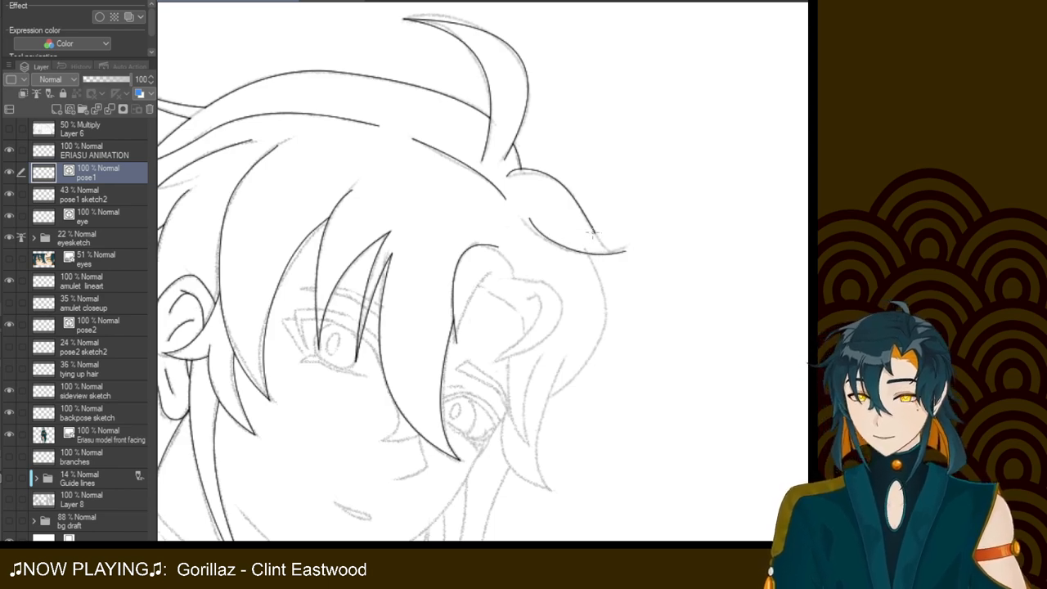
pyautogui.hotkey('ctrl', 'z')
pyautogui.moveTo(523, 219); pyautogui.dragTo(624, 254)
pyautogui.hotkey('ctrl', 'z')
pyautogui.moveTo(522, 221)
pyautogui.mouseDown()
pyautogui.moveTo(601, 254)
pyautogui.moveTo(635, 235)
pyautogui.mouseUp()
pyautogui.hotkey('ctrl', 'z')
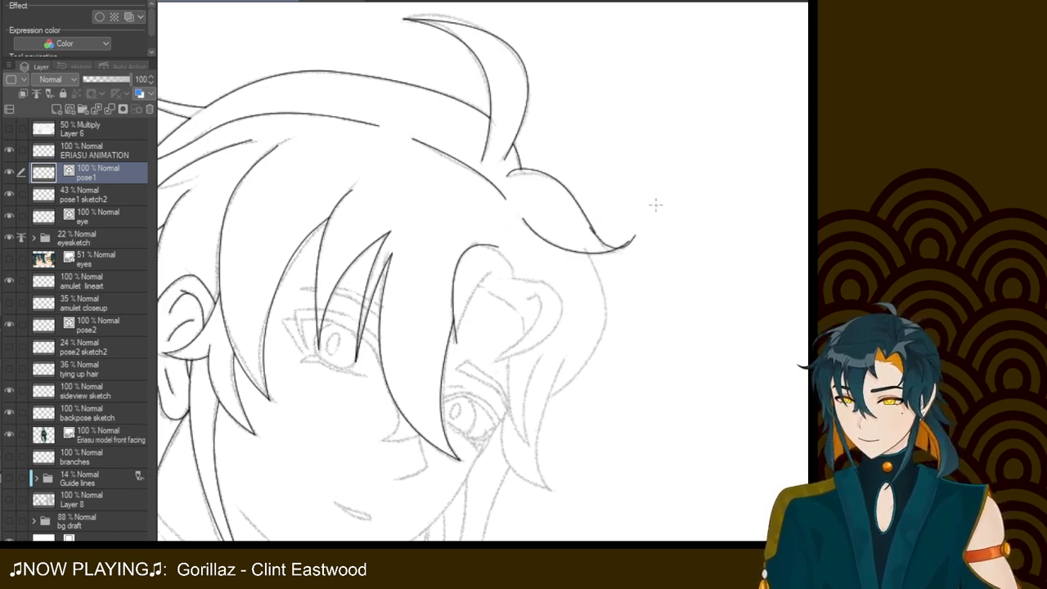
# Rework the tip of the outward tuft so its upper and lower edges meet in one clean point
pyautogui.hotkey('ctrl', 'z')
pyautogui.moveTo(594, 247); pyautogui.dragTo(643, 236)
pyautogui.hotkey('ctrl', 'z')
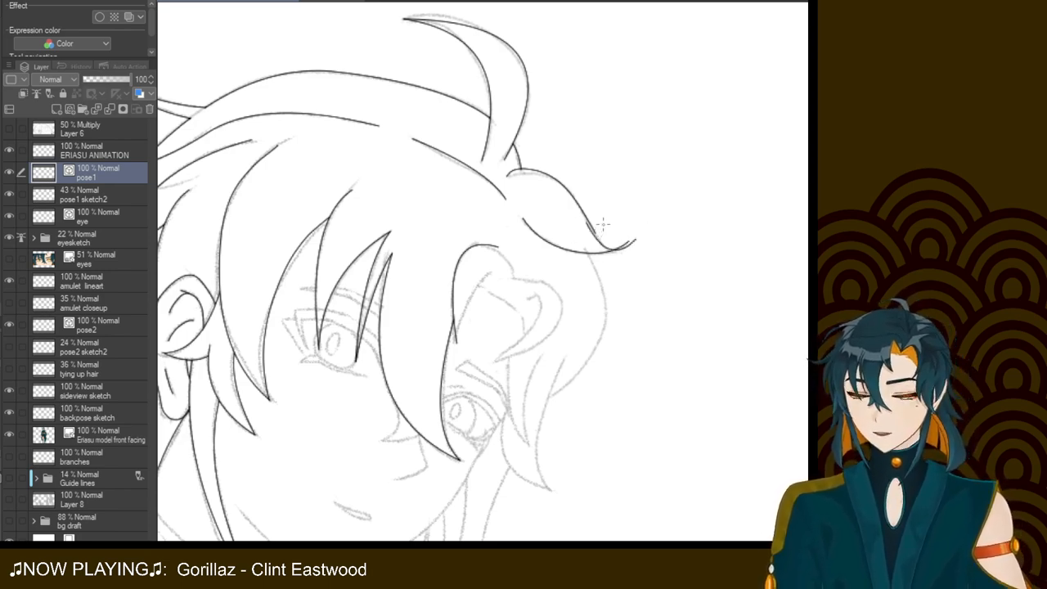
pyautogui.hotkey('ctrl', 'z')
pyautogui.moveTo(593, 246)
pyautogui.mouseDown()
pyautogui.moveTo(635, 237)
pyautogui.moveTo(618, 227)
pyautogui.moveTo(636, 234)
pyautogui.moveTo(615, 253)
pyautogui.moveTo(635, 243)
pyautogui.mouseUp()
pyautogui.hotkey('ctrl', 'z')
pyautogui.hotkey('ctrl', 'z')
pyautogui.hotkey('ctrl', 'z')
pyautogui.hotkey('ctrl', 'z')
pyautogui.hotkey('ctrl', 'z')
pyautogui.hotkey('ctrl', 'z')
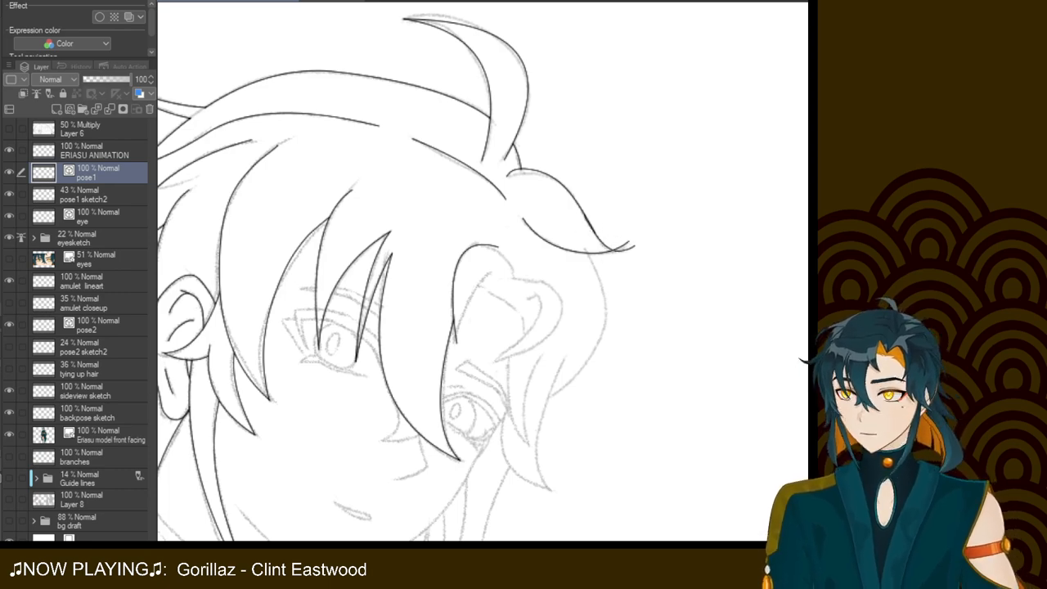
pyautogui.hotkey('ctrl', 'z')
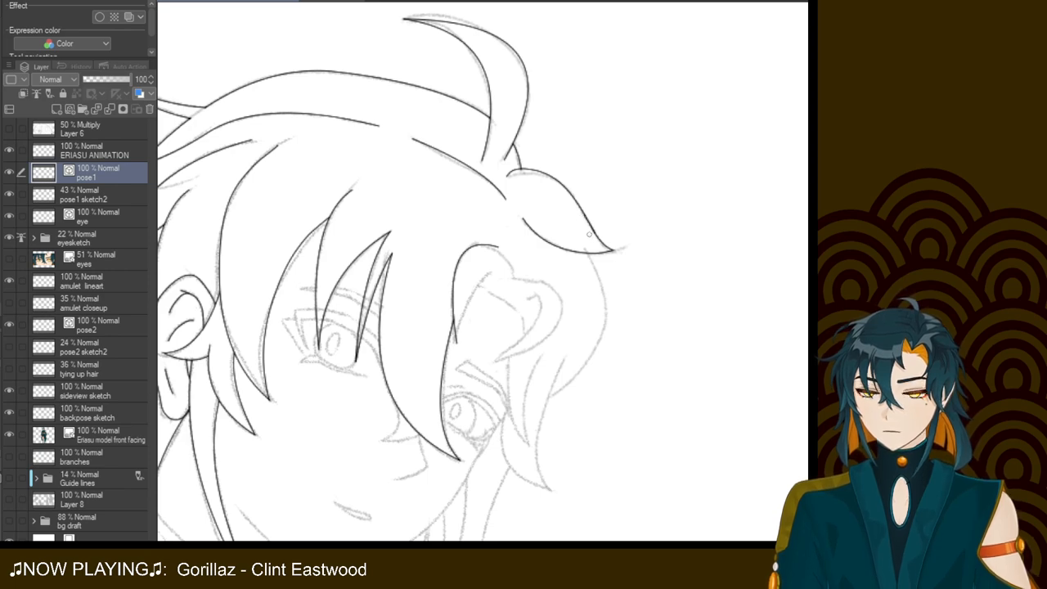
# Ink the outer hair contour from beneath the tuft and the outer edge of the pointed lock beside the far eye
pyautogui.moveTo(626, 246); pyautogui.dragTo(634, 154)
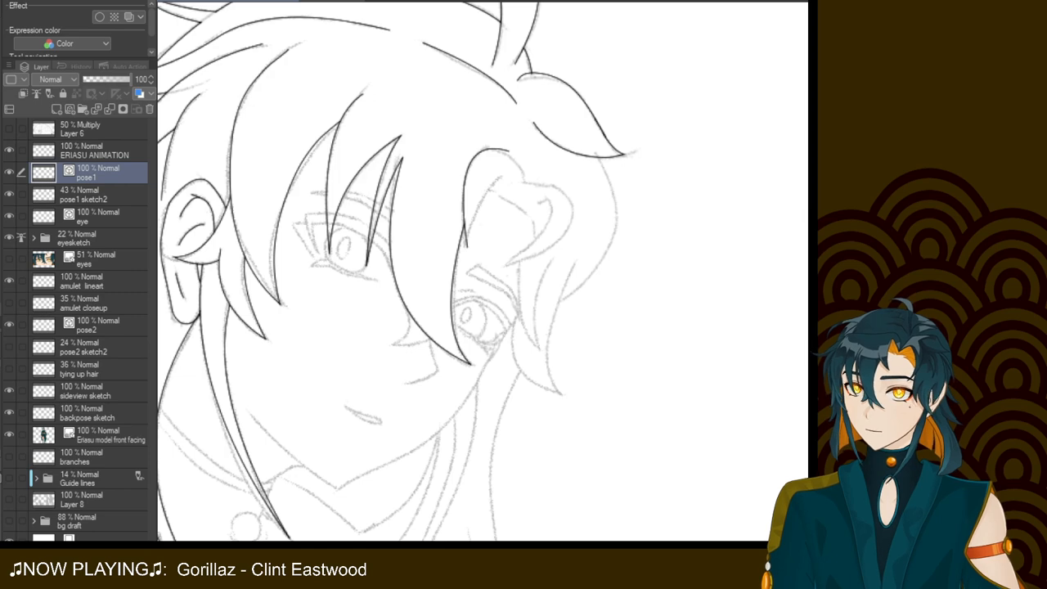
pyautogui.moveTo(601, 157); pyautogui.dragTo(559, 302)
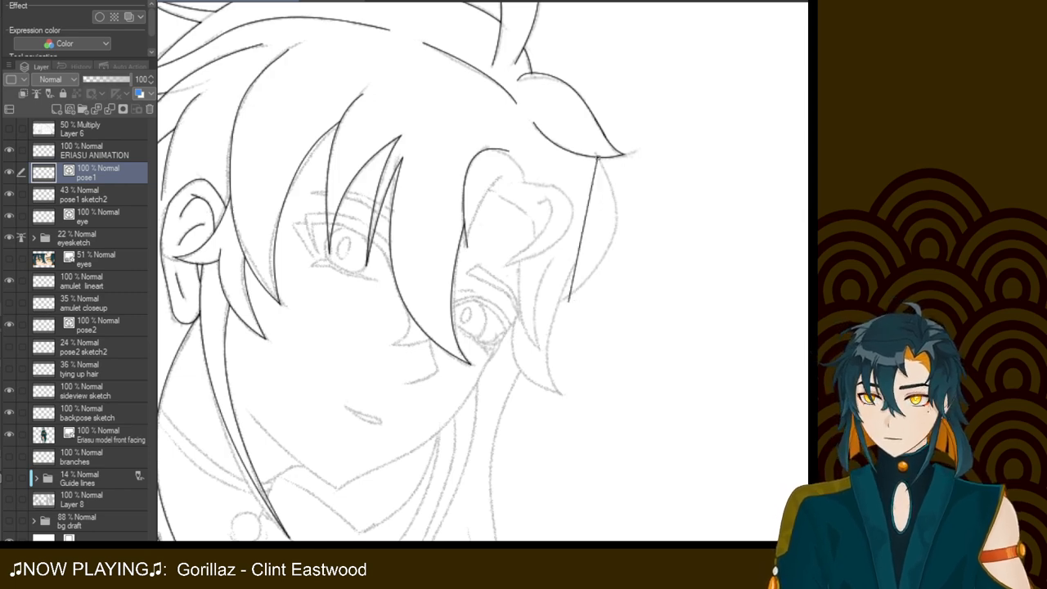
pyautogui.click(557, 303)
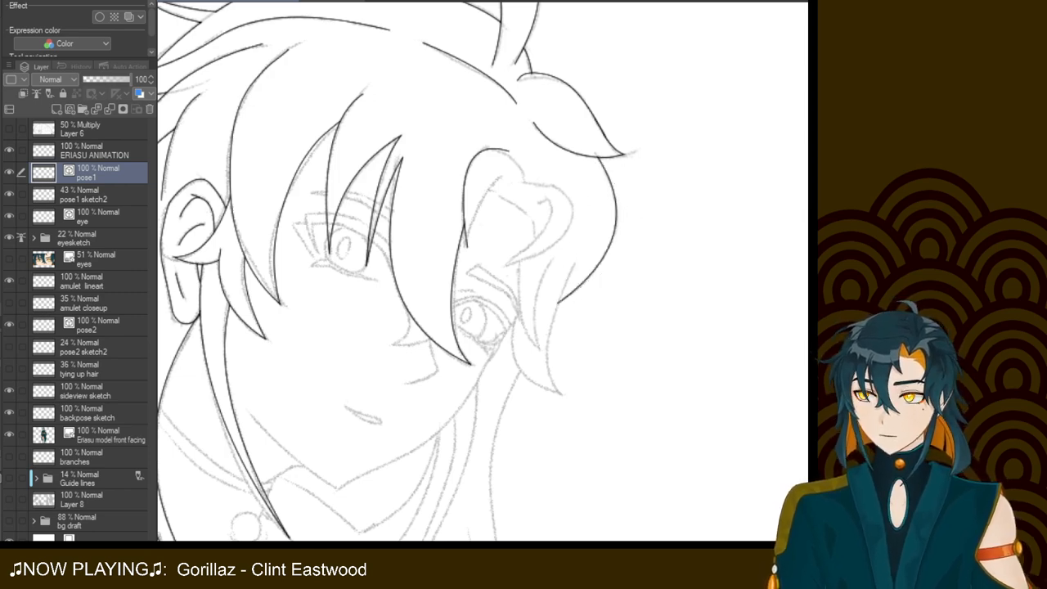
pyautogui.moveTo(578, 263); pyautogui.dragTo(560, 394)
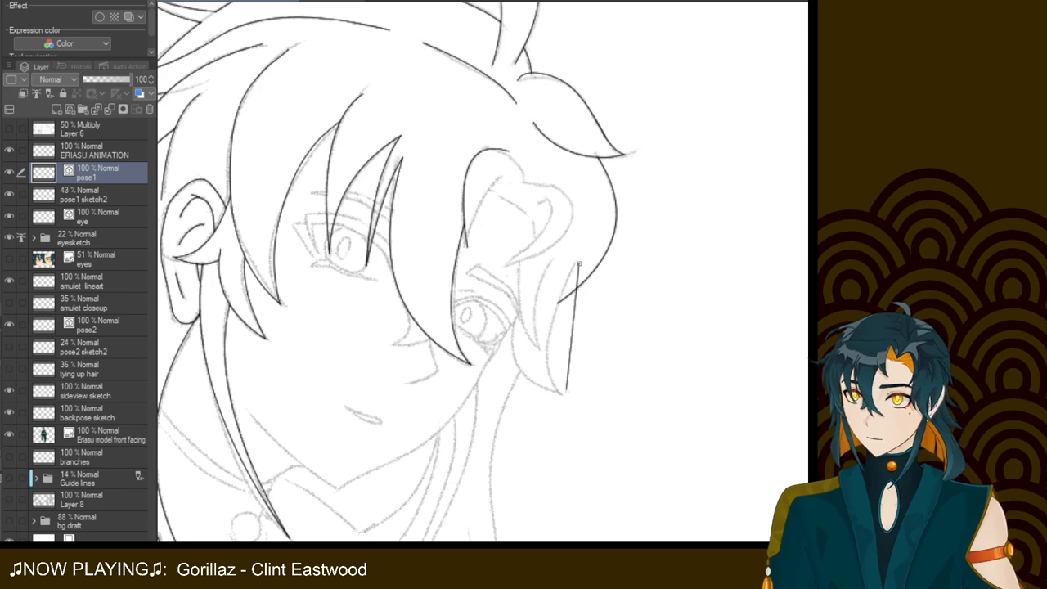
pyautogui.click(536, 354)
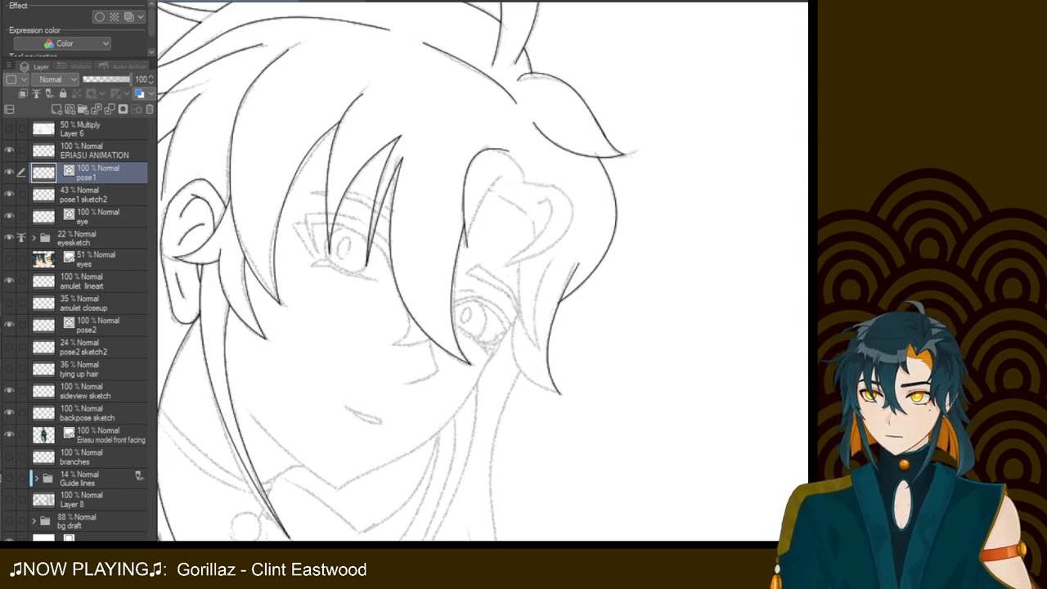
# Ink the inner edge of the lock beside the far eye and the strand lines rising inside it
pyautogui.moveTo(561, 394); pyautogui.dragTo(517, 309)
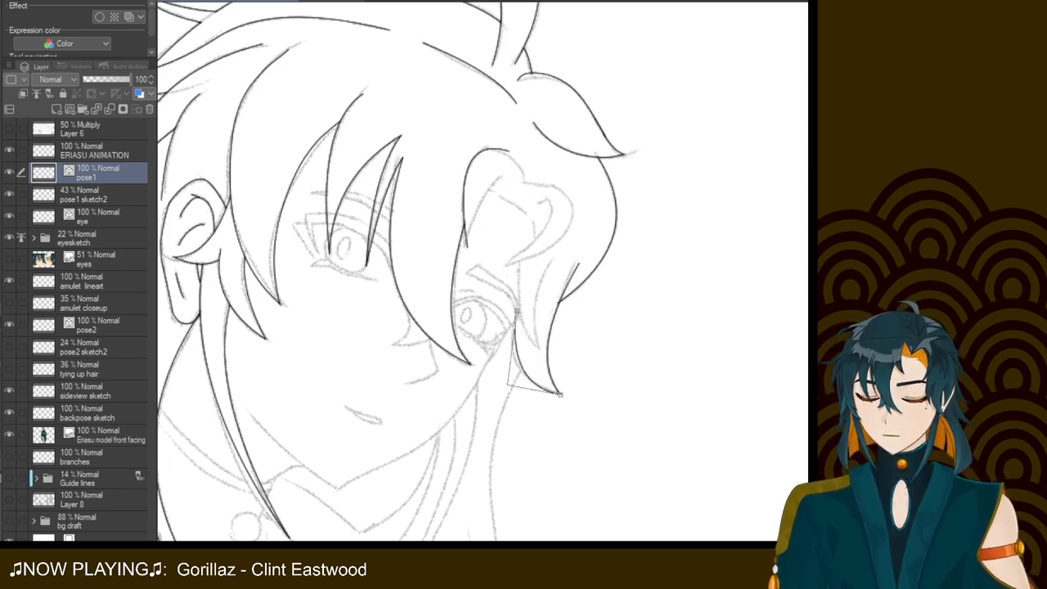
pyautogui.click(499, 376)
pyautogui.moveTo(540, 348); pyautogui.dragTo(553, 256)
pyautogui.click(523, 310)
pyautogui.moveTo(522, 305)
pyautogui.mouseDown()
pyautogui.moveTo(540, 348)
pyautogui.moveTo(522, 257)
pyautogui.mouseUp()
pyautogui.click(507, 320)
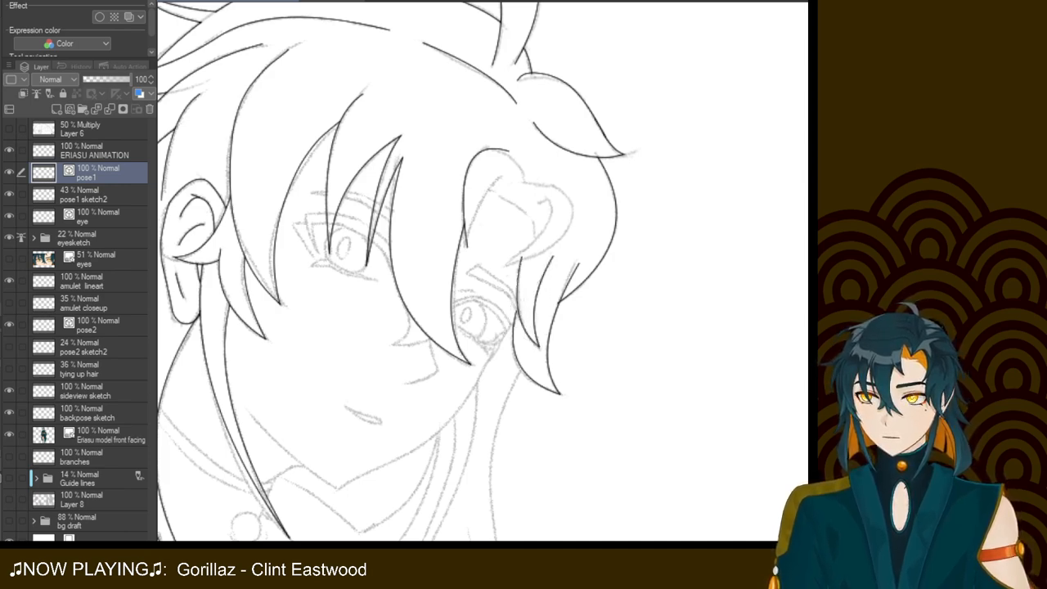
pyautogui.moveTo(540, 348); pyautogui.dragTo(536, 220)
pyautogui.click(499, 293)
pyautogui.moveTo(534, 202); pyautogui.dragTo(507, 263)
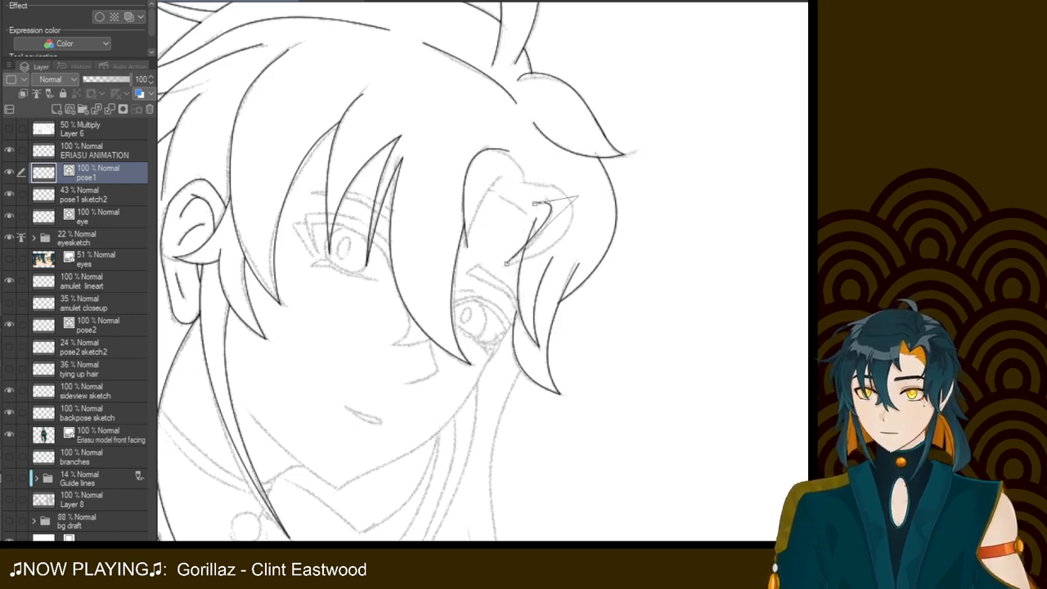
pyautogui.click(578, 205)
pyautogui.hotkey('ctrl', 'z')
# Ink the outer curve of the forehead curl on the far side and join it to the arch of the central lock
pyautogui.moveTo(506, 267); pyautogui.dragTo(558, 189)
pyautogui.click(605, 231)
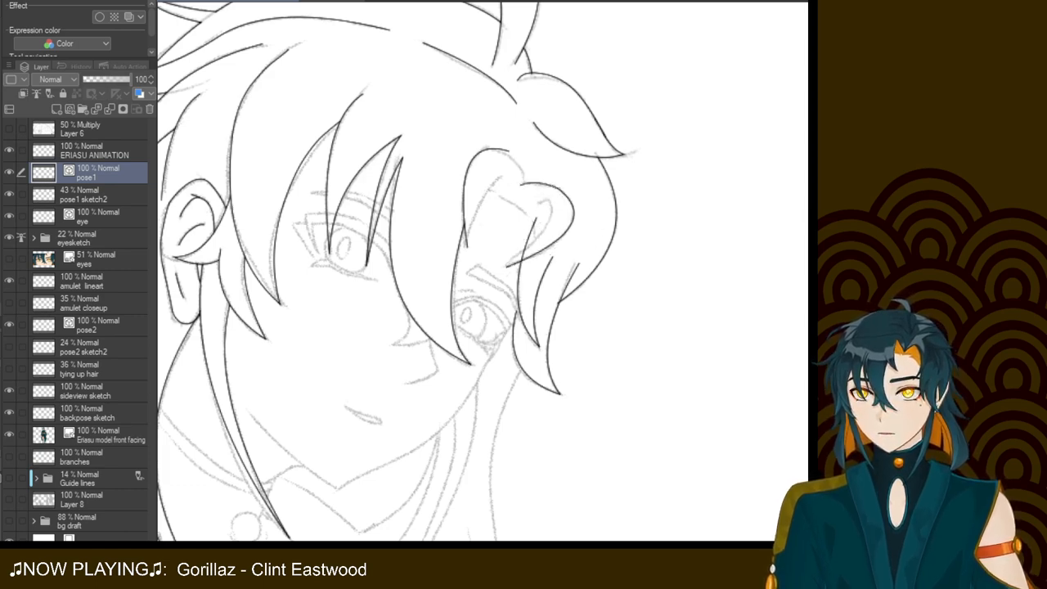
pyautogui.moveTo(523, 185); pyautogui.dragTo(508, 151)
pyautogui.click(534, 169)
pyautogui.hotkey('ctrl', 'z')
pyautogui.moveTo(520, 184); pyautogui.dragTo(506, 151)
pyautogui.click(531, 165)
# Ink the inner edges of the central lock's arch and of the forehead curl down to their tips
pyautogui.moveTo(503, 178); pyautogui.dragTo(467, 243)
pyautogui.click(472, 185)
pyautogui.moveTo(538, 201); pyautogui.dragTo(506, 266)
pyautogui.click(574, 214)
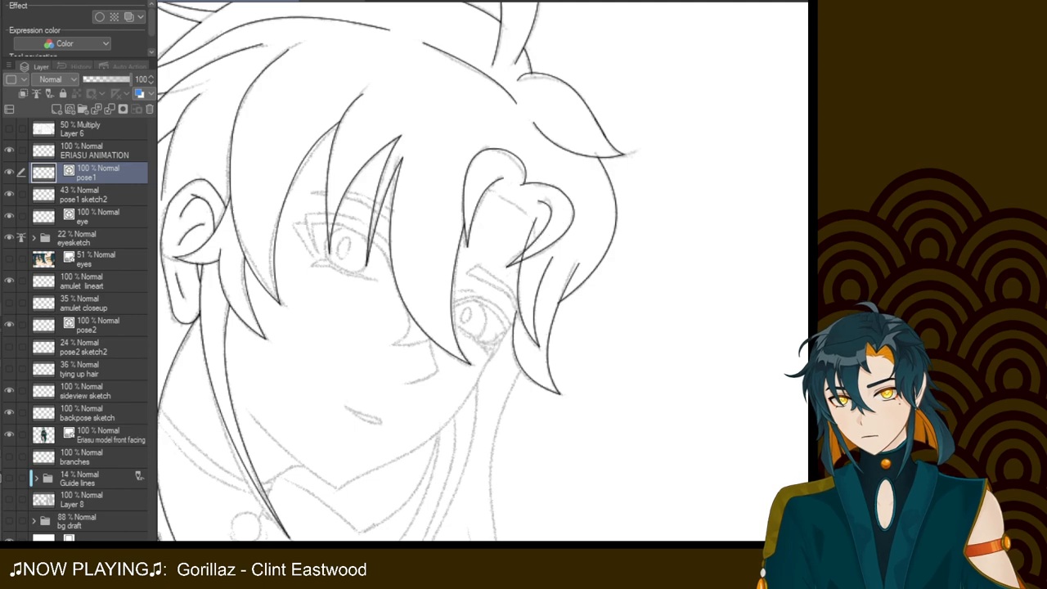
pyautogui.hotkey('ctrl', 'z')
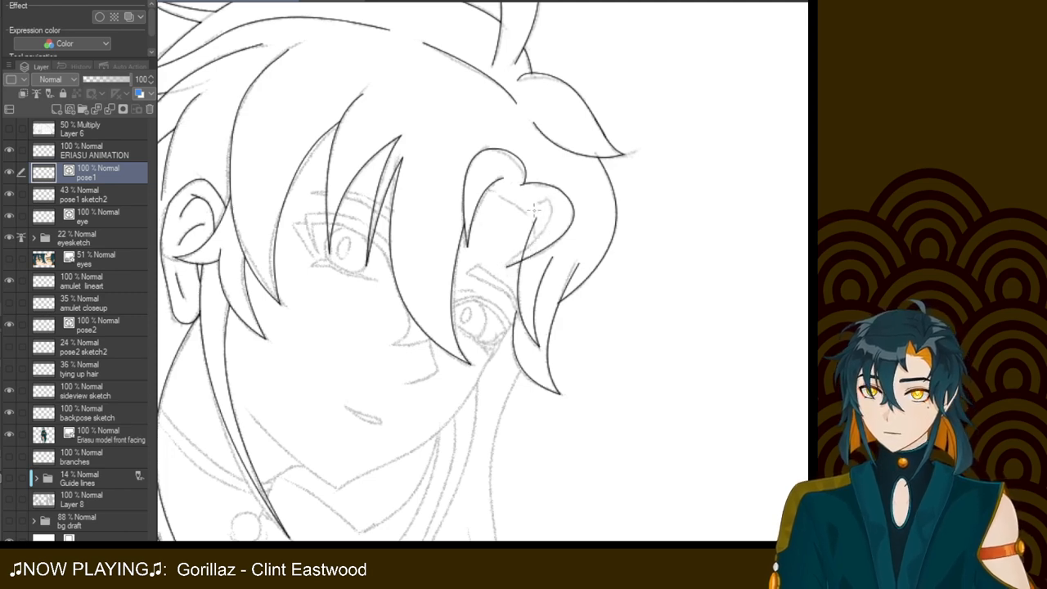
pyautogui.moveTo(534, 204)
pyautogui.mouseDown()
pyautogui.moveTo(533, 246)
pyautogui.moveTo(516, 258)
pyautogui.mouseUp()
pyautogui.hotkey('ctrl', 'z')
pyautogui.moveTo(533, 204); pyautogui.dragTo(507, 267)
pyautogui.moveTo(555, 204); pyautogui.dragTo(504, 267)
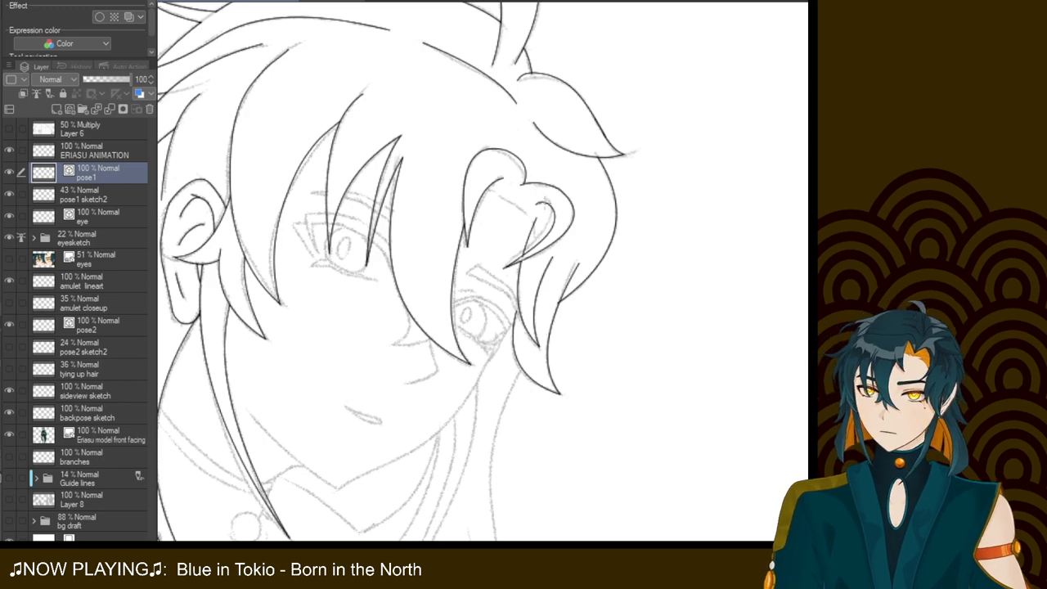
# Ink the notched hairline across the forehead, connecting the inner edges of the central arch and the curl
pyautogui.moveTo(473, 198)
pyautogui.mouseDown()
pyautogui.moveTo(504, 203)
pyautogui.moveTo(529, 225)
pyautogui.mouseUp()
pyautogui.hotkey('ctrl', 'z')
pyautogui.hotkey('ctrl', 'z')
pyautogui.hotkey('ctrl', 'z')
pyautogui.hotkey('ctrl', 'z')
pyautogui.moveTo(478, 185)
pyautogui.mouseDown()
pyautogui.moveTo(537, 220)
pyautogui.moveTo(535, 235)
pyautogui.mouseUp()
pyautogui.hotkey('ctrl', 'z')
pyautogui.hotkey('ctrl', 'z')
pyautogui.hotkey('ctrl', 'z')
pyautogui.hotkey('ctrl', 'z')
pyautogui.hotkey('ctrl', 'z')
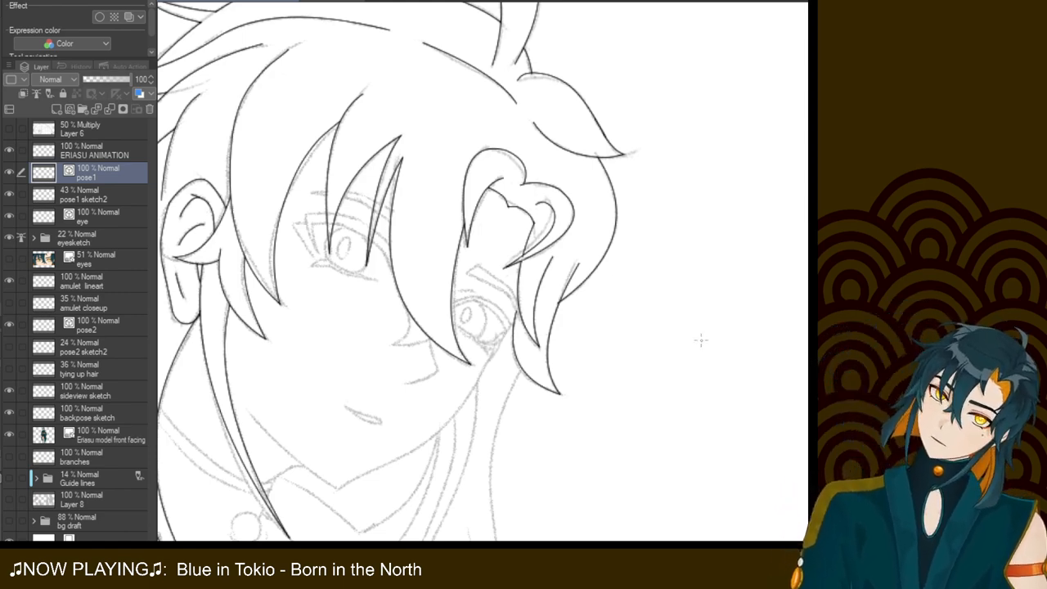
# Examine the inked head as a whole and the uninked face, far-side hair and collar sketch up close
pyautogui.scroll(-4, 483, 270)
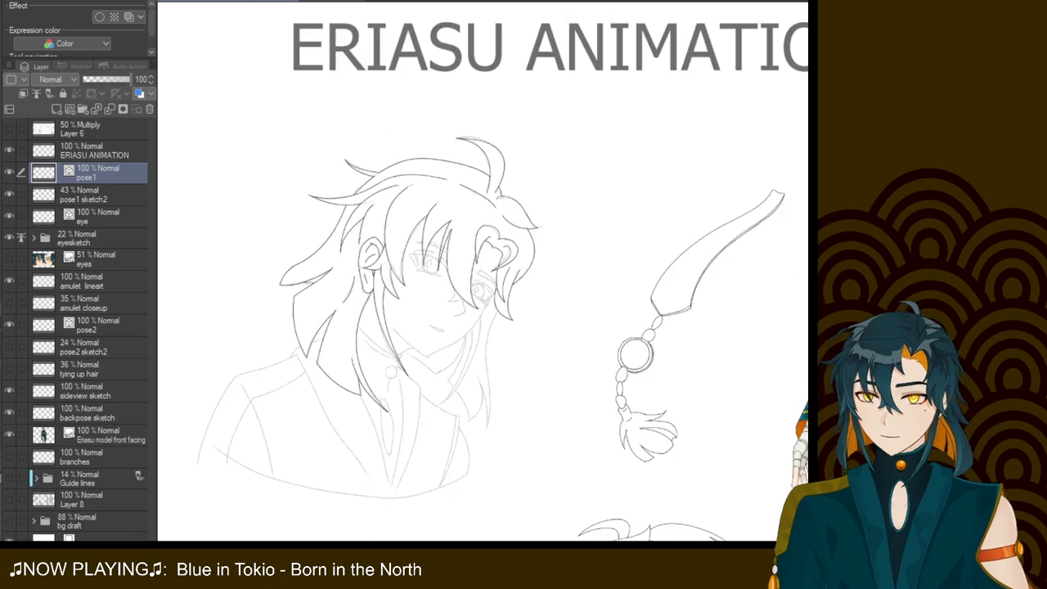
pyautogui.scroll(5, 489, 273)
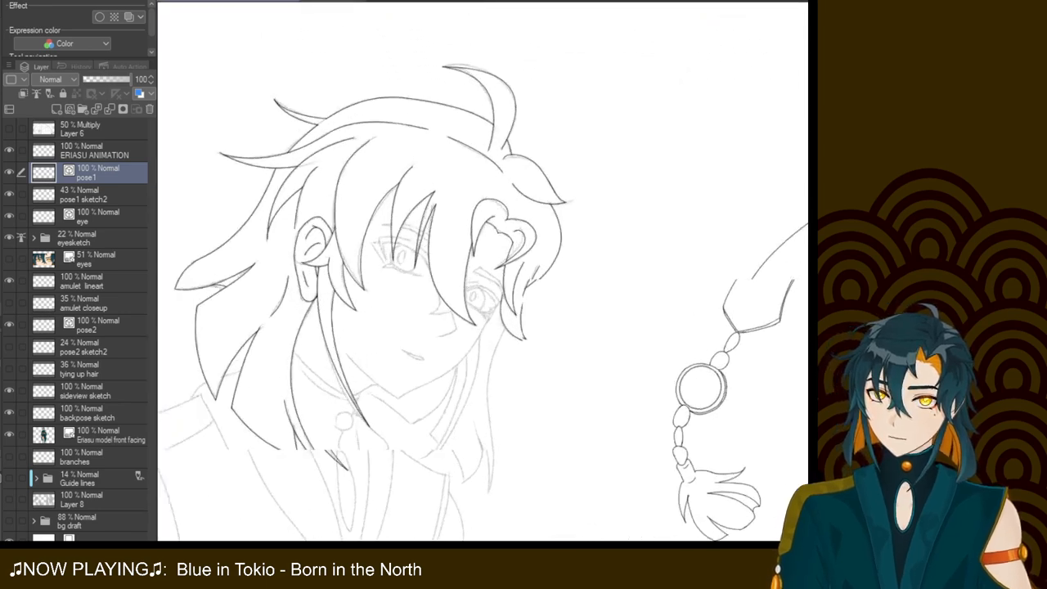
pyautogui.scroll(-4, 482, 269)
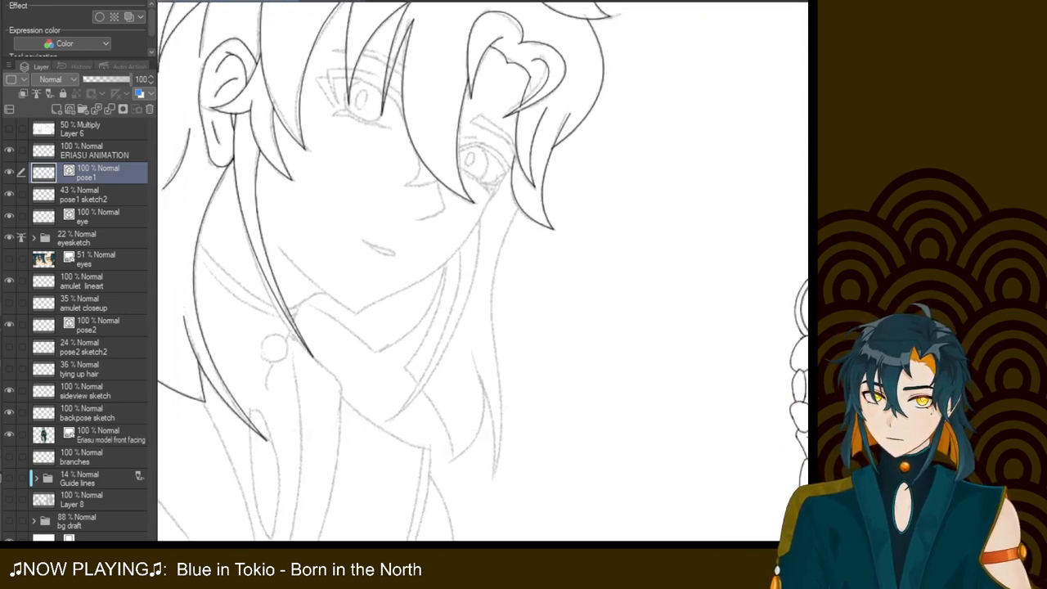
pyautogui.scroll(3, 483, 270)
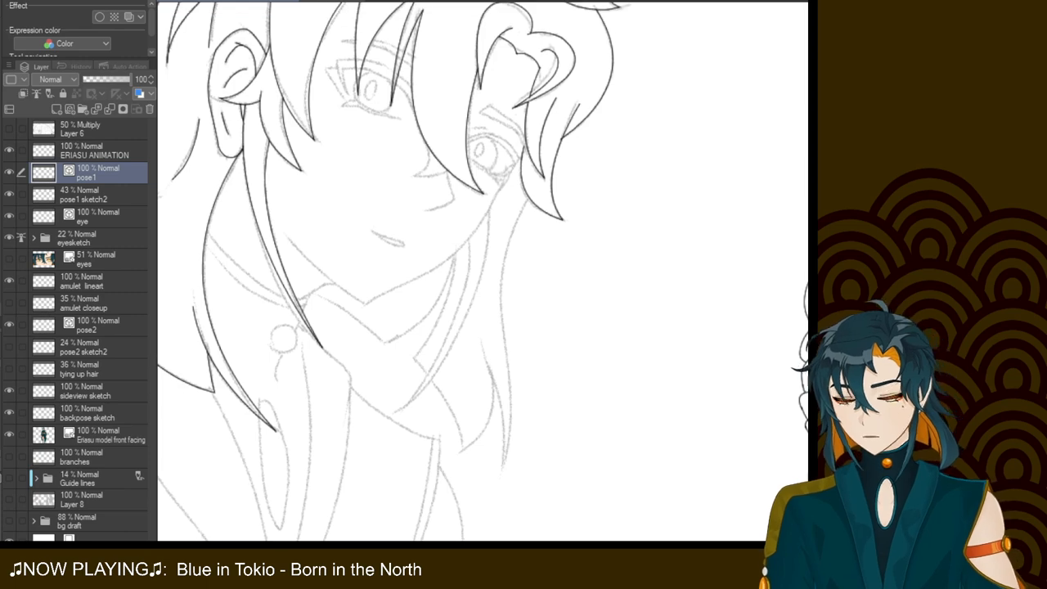
pyautogui.scroll(3, 482, 270)
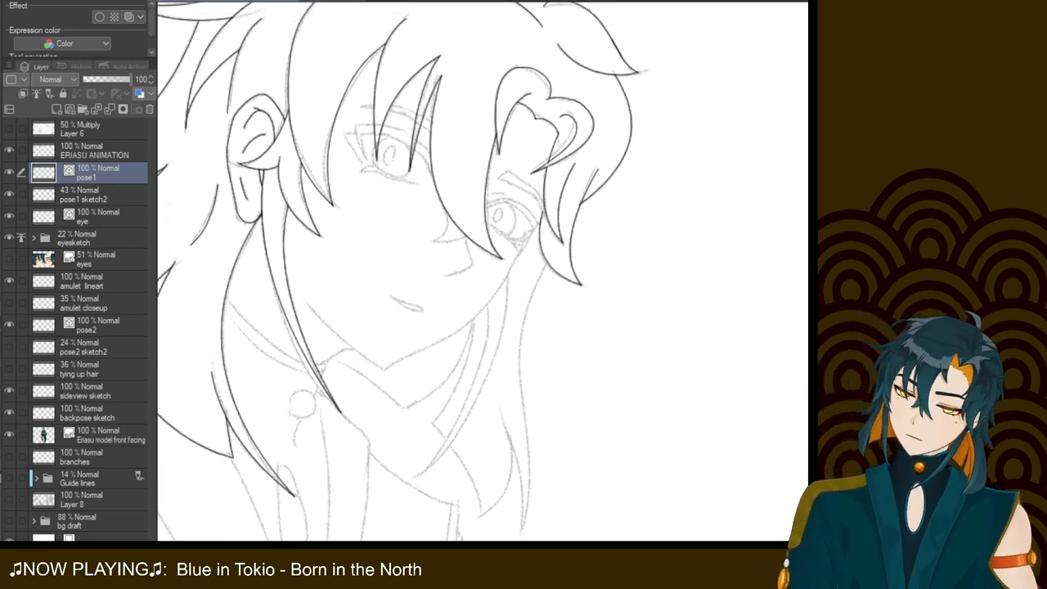
pyautogui.scroll(1, 588, 175)
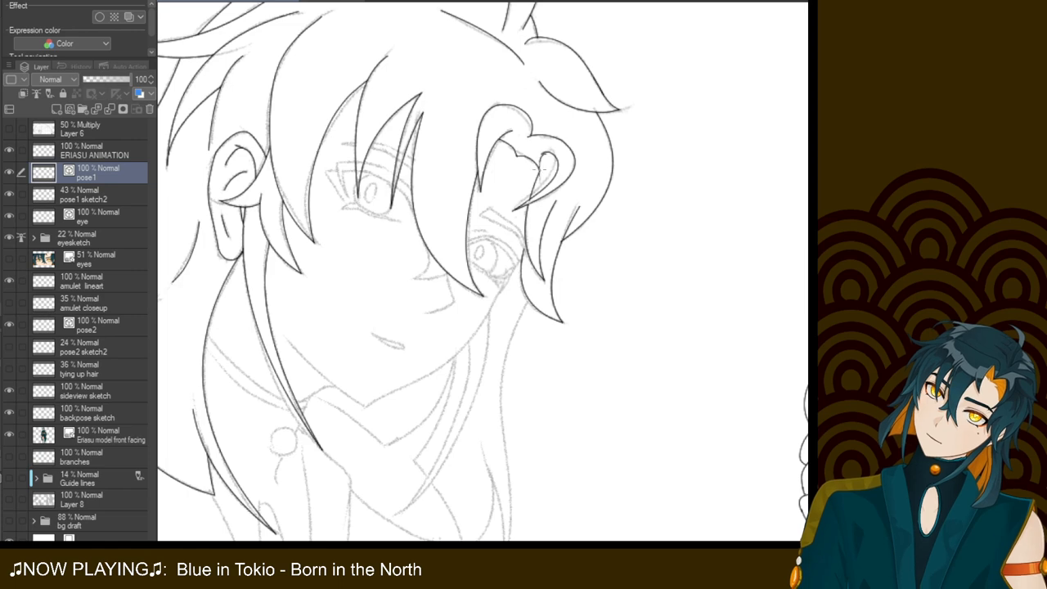
pyautogui.moveTo(753, 265); pyautogui.dragTo(777, 134)
pyautogui.scroll(1, 483, 270)
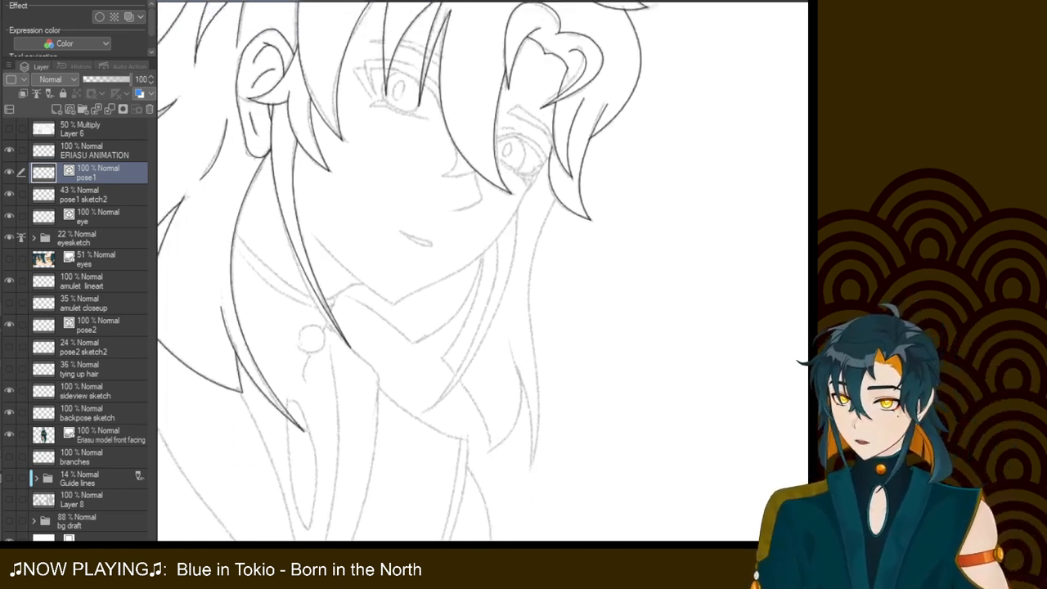
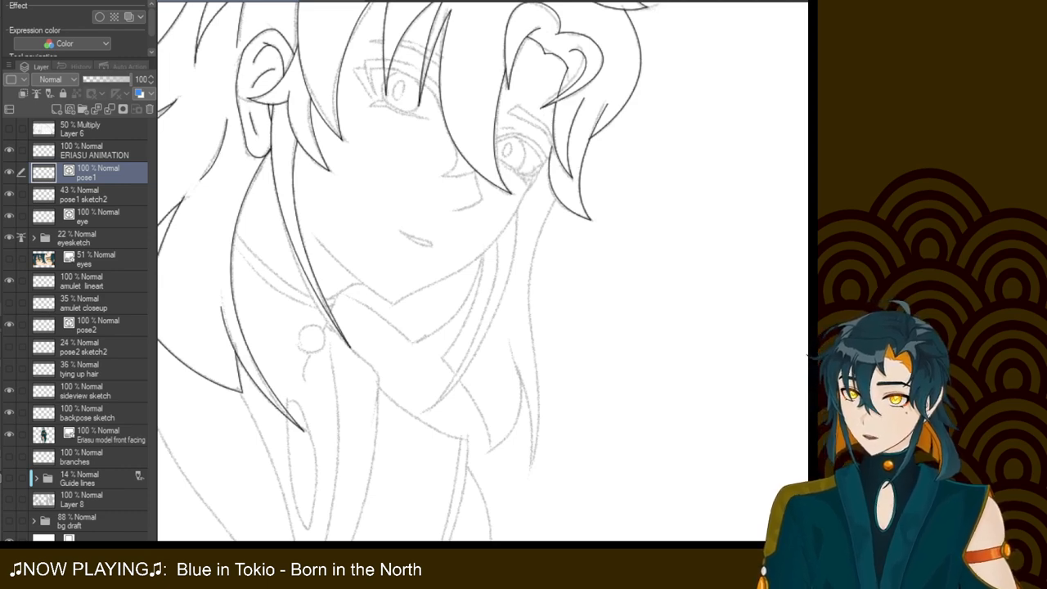
pyautogui.scroll(2, 483, 270)
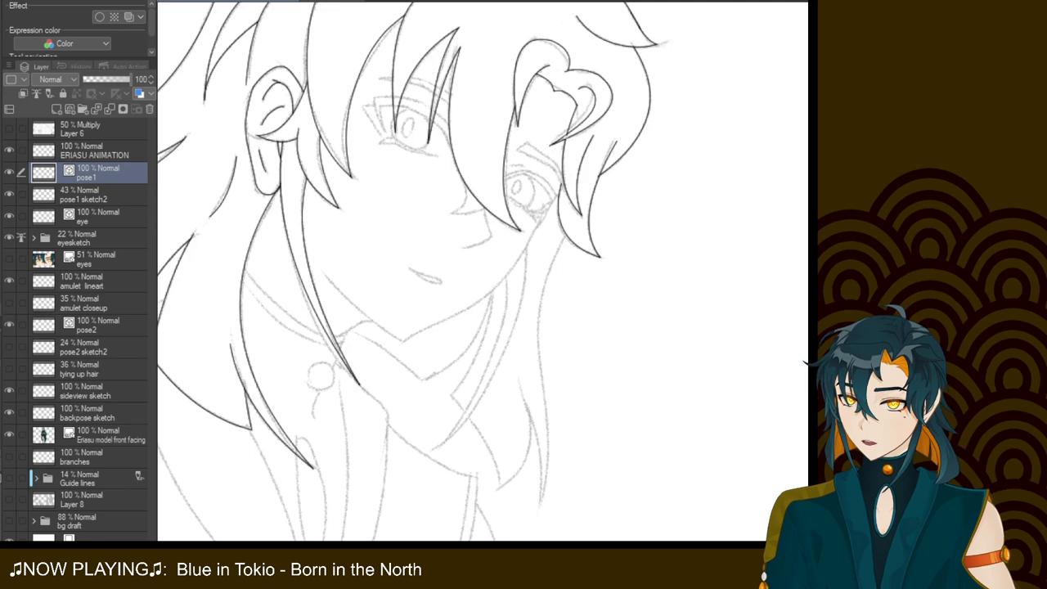
# Ink the outer edge of the long far-side lock from below the fringe to its tip, and its short inner edge
pyautogui.moveTo(483, 270)
pyautogui.mouseDown()
pyautogui.moveTo(475, 223)
pyautogui.moveTo(455, 204)
pyautogui.moveTo(464, 254)
pyautogui.moveTo(493, 270)
pyautogui.mouseUp()
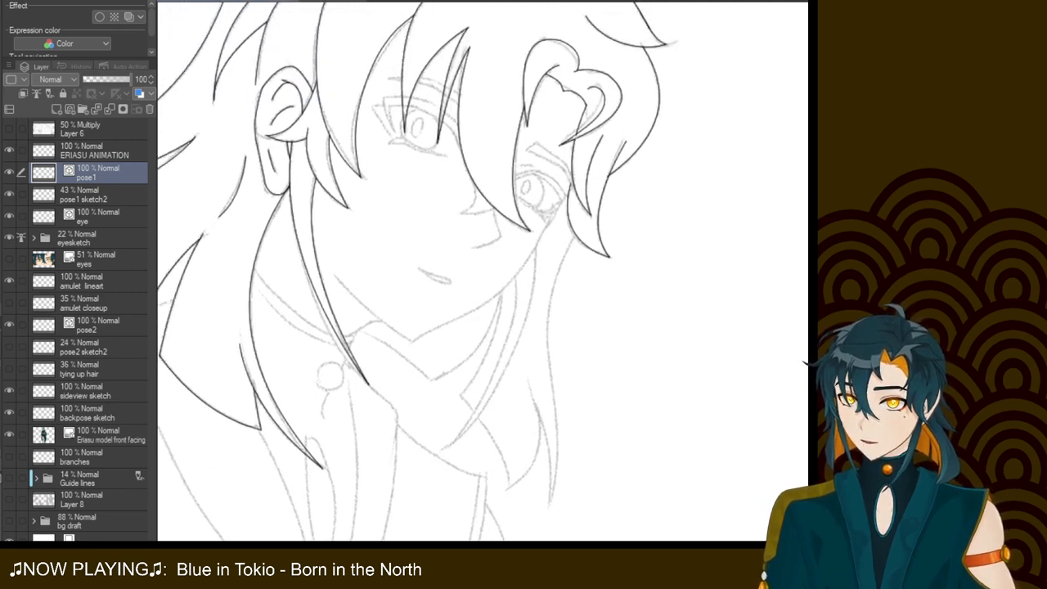
pyautogui.moveTo(492, 270); pyautogui.dragTo(474, 268)
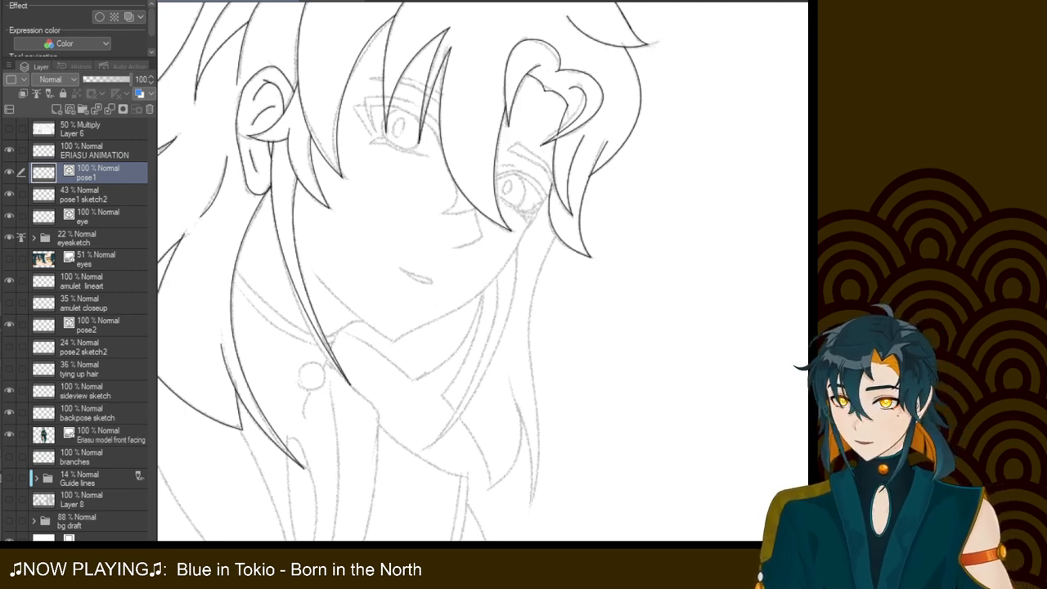
pyautogui.moveTo(475, 268); pyautogui.dragTo(493, 232)
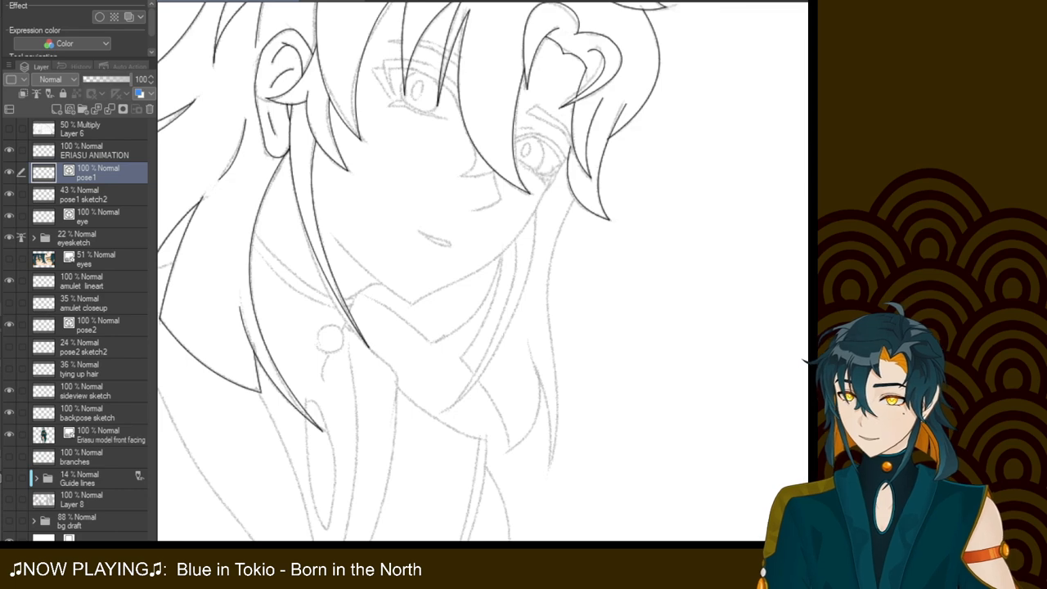
pyautogui.moveTo(579, 185); pyautogui.dragTo(548, 468)
pyautogui.click(532, 286)
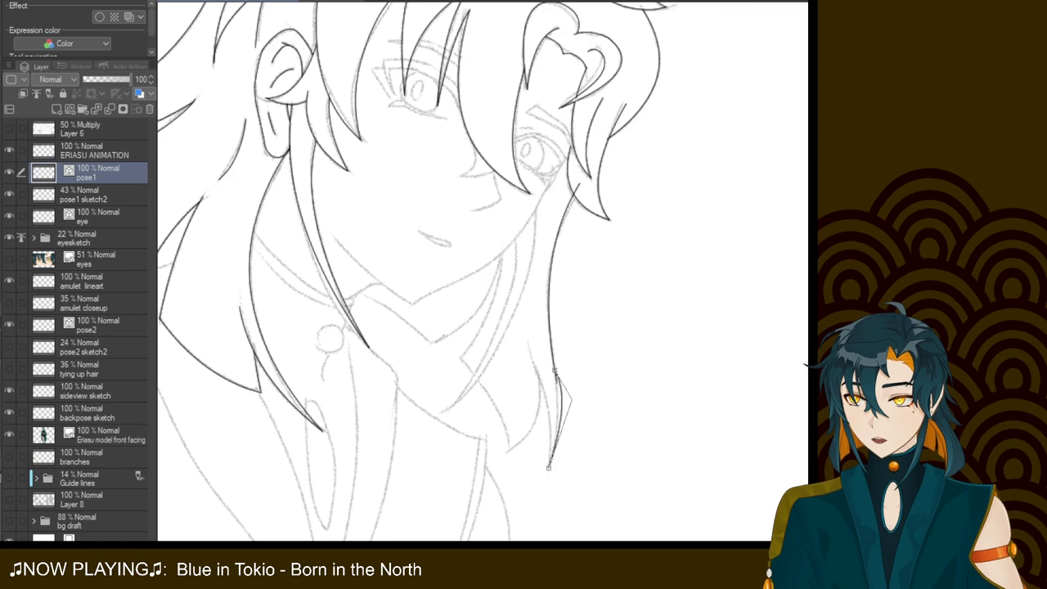
pyautogui.click(563, 415)
pyautogui.moveTo(532, 352); pyautogui.dragTo(549, 468)
pyautogui.click(558, 401)
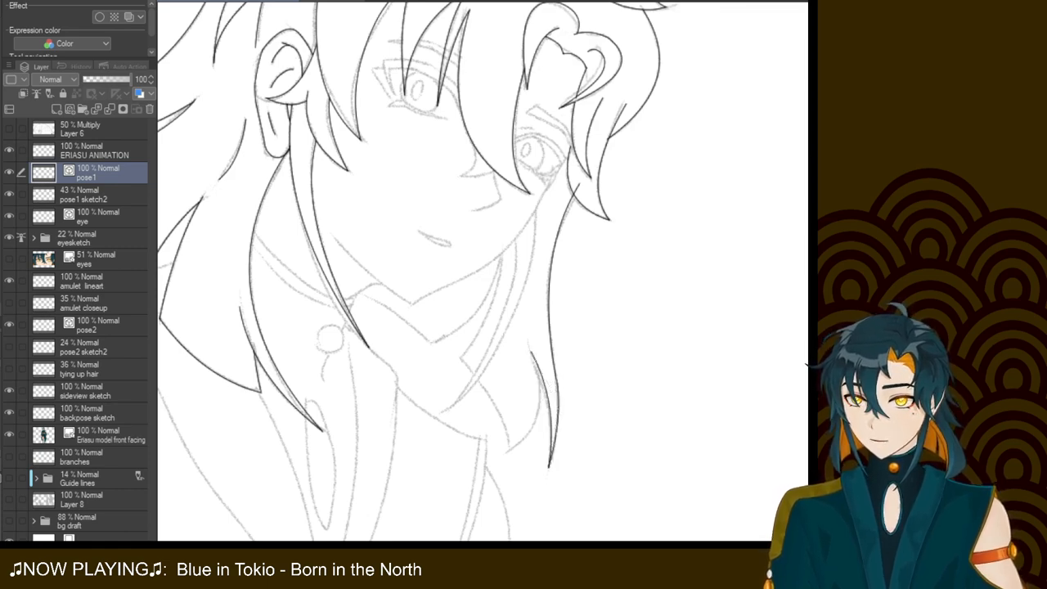
# Ink the shorter hair tip beside the long far-side lock and its inner edge up to the corner near the collar
pyautogui.moveTo(532, 351); pyautogui.dragTo(509, 448)
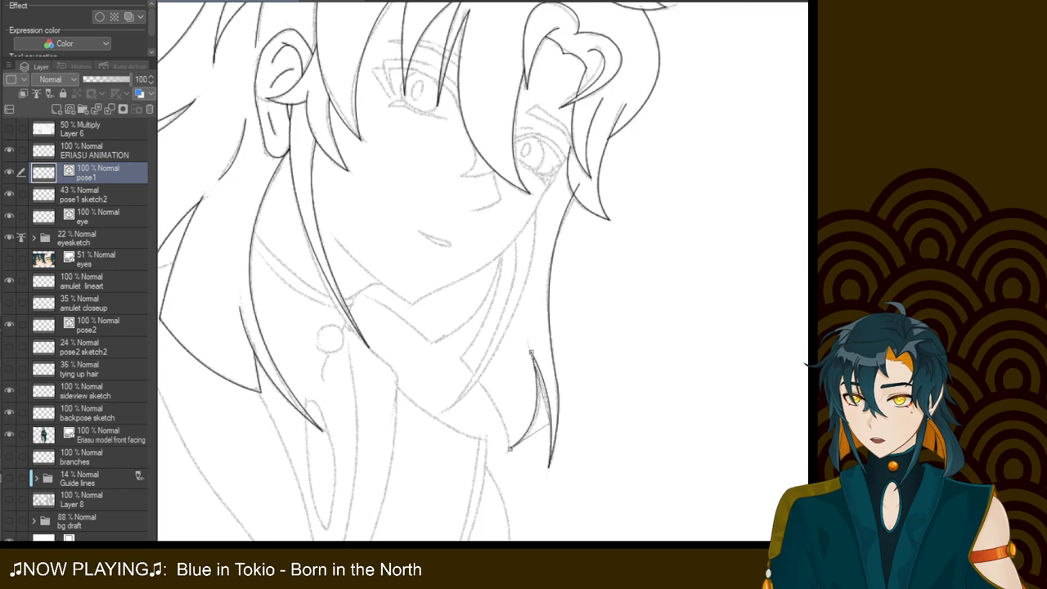
pyautogui.click(556, 419)
pyautogui.moveTo(508, 449)
pyautogui.mouseDown()
pyautogui.moveTo(461, 358)
pyautogui.moveTo(504, 256)
pyautogui.moveTo(432, 342)
pyautogui.mouseUp()
pyautogui.click(461, 358)
# Ink the V-shaped collar edge beneath the chin, from the far-side hair down to its point and across the neck
pyautogui.click(504, 256)
pyautogui.click(431, 342)
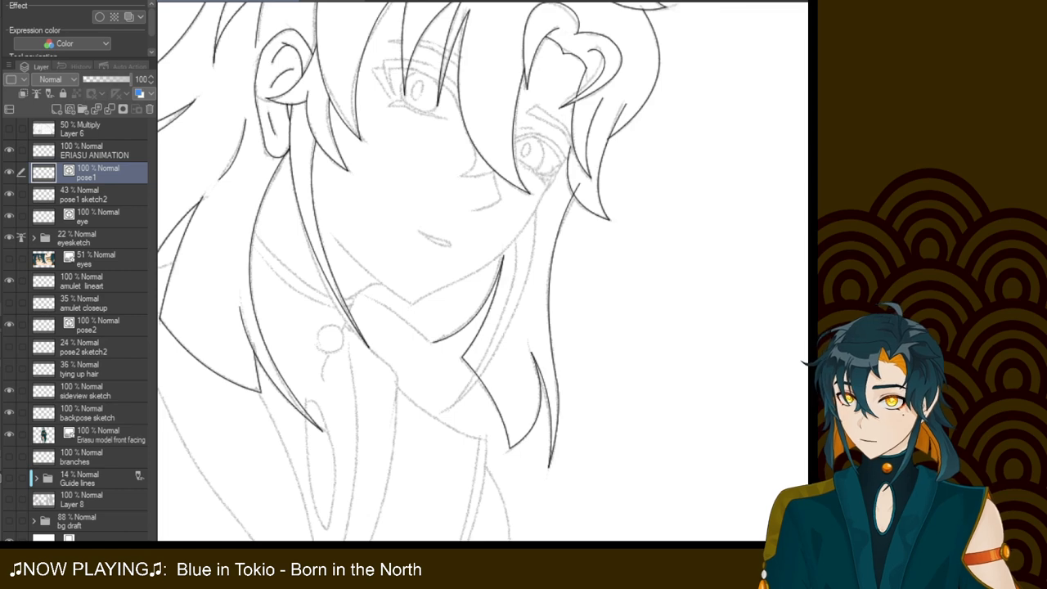
pyautogui.moveTo(434, 342); pyautogui.dragTo(350, 289)
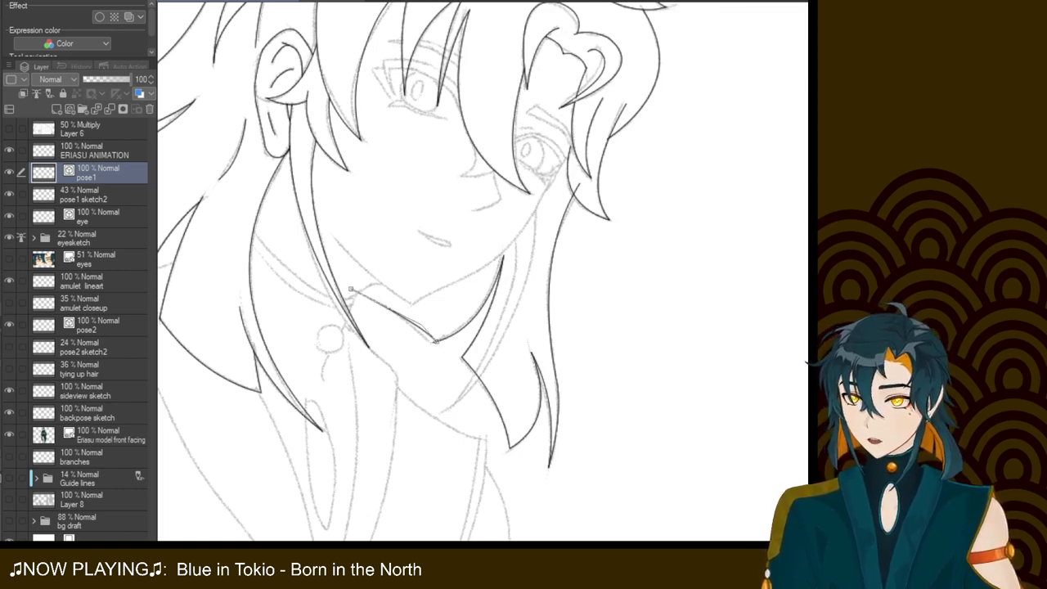
pyautogui.click(350, 288)
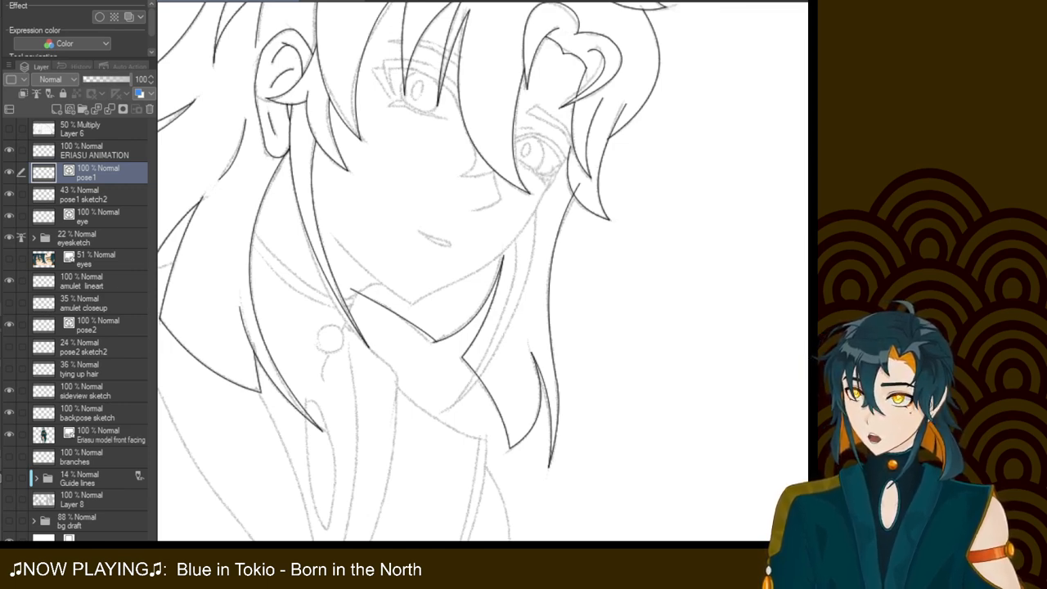
pyautogui.moveTo(351, 291); pyautogui.dragTo(406, 298)
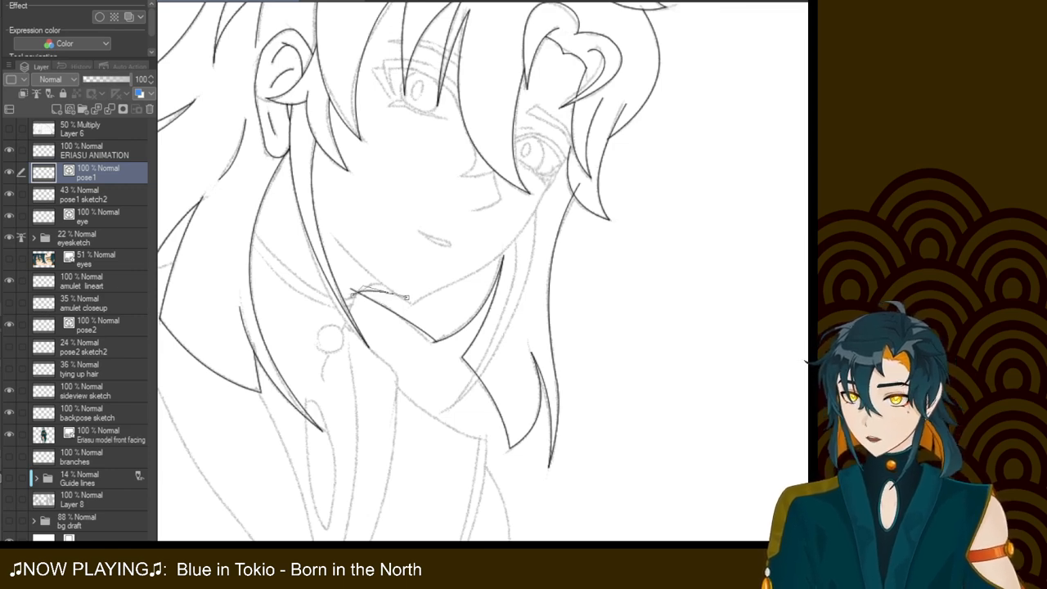
pyautogui.click(407, 297)
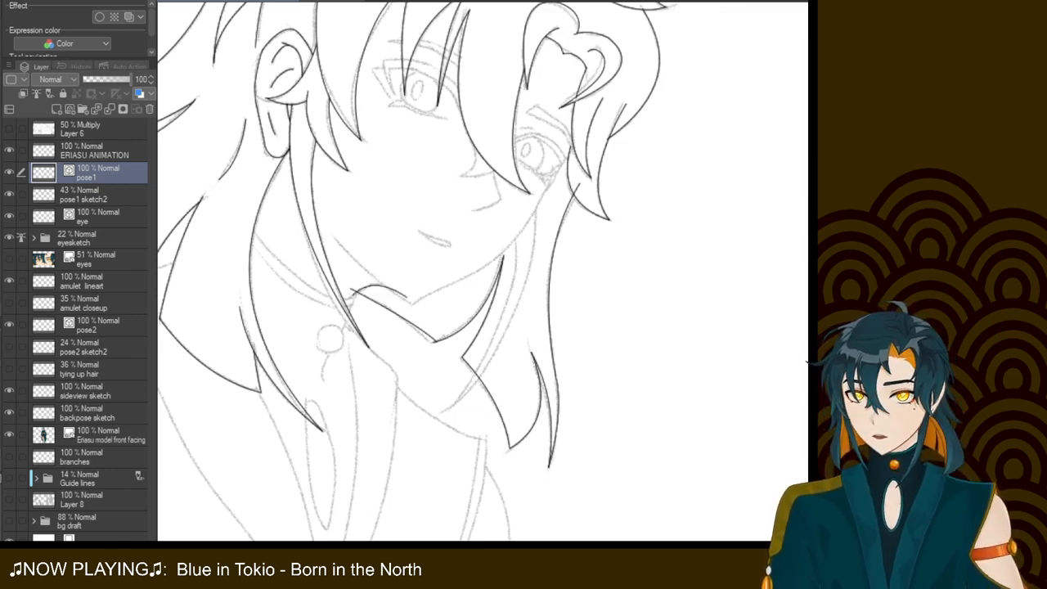
pyautogui.hotkey('ctrl', 'z')
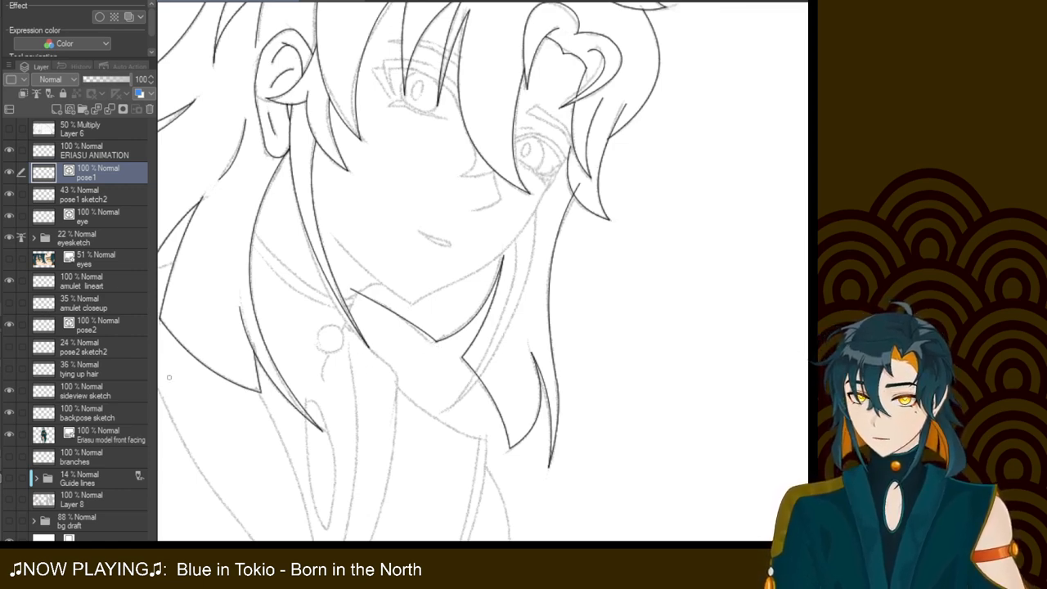
# Ink both edges of the slender lock falling from the far cheek over the collar to its pointed tip
pyautogui.moveTo(518, 222)
pyautogui.mouseDown()
pyautogui.moveTo(473, 404)
pyautogui.moveTo(443, 414)
pyautogui.mouseUp()
pyautogui.moveTo(536, 195); pyautogui.dragTo(444, 414)
pyautogui.click(527, 344)
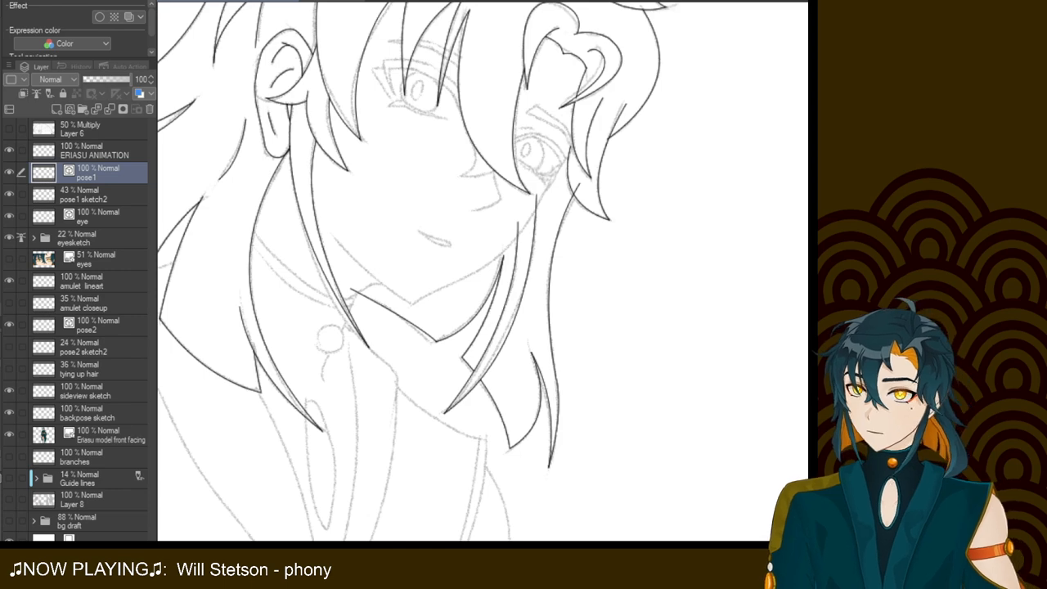
# Ink the jawline from the far cheek down to the chin and up to the near-side cheek
pyautogui.moveTo(550, 178)
pyautogui.mouseDown()
pyautogui.moveTo(515, 239)
pyautogui.moveTo(471, 275)
pyautogui.moveTo(546, 181)
pyautogui.moveTo(467, 277)
pyautogui.moveTo(412, 305)
pyautogui.moveTo(481, 270)
pyautogui.mouseUp()
pyautogui.click(528, 249)
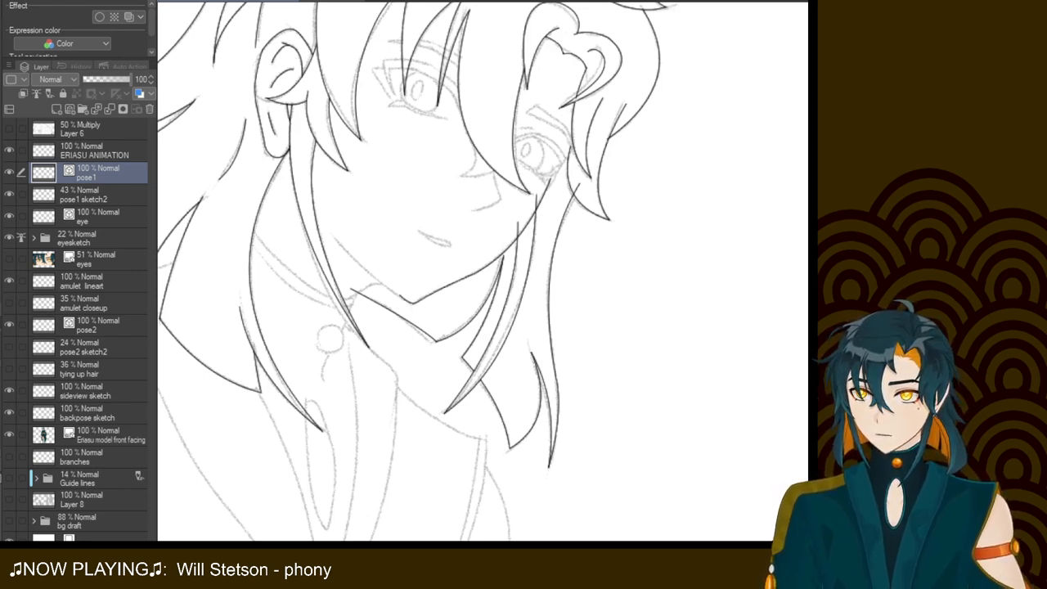
pyautogui.moveTo(400, 295)
pyautogui.mouseDown()
pyautogui.moveTo(352, 272)
pyautogui.moveTo(338, 239)
pyautogui.mouseUp()
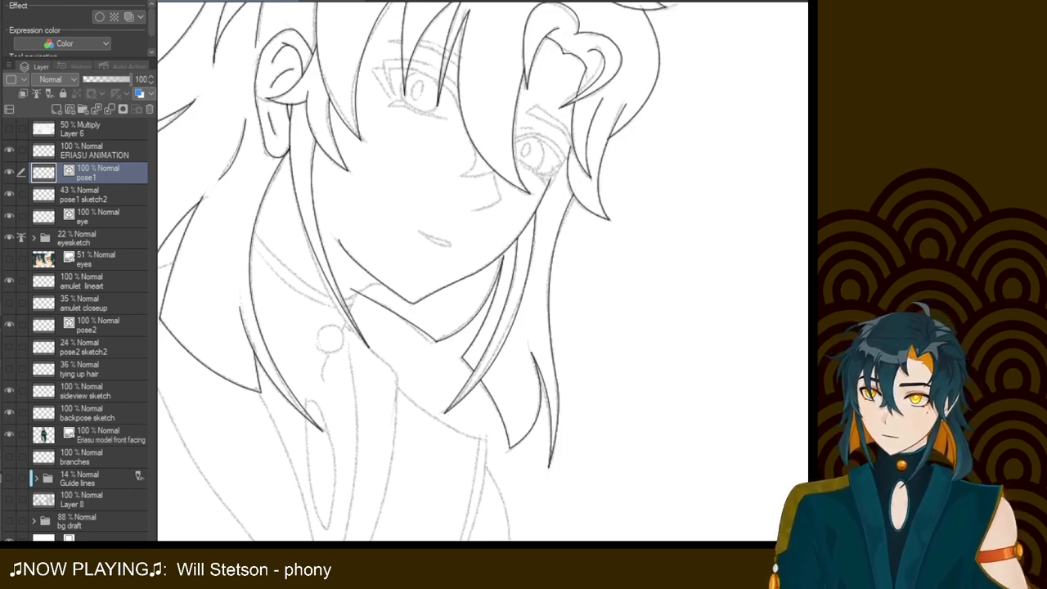
# Ink the small arched collar fold beneath the jaw and the two parallel curves of the neckband running behind the side lock
pyautogui.moveTo(395, 291); pyautogui.dragTo(353, 299)
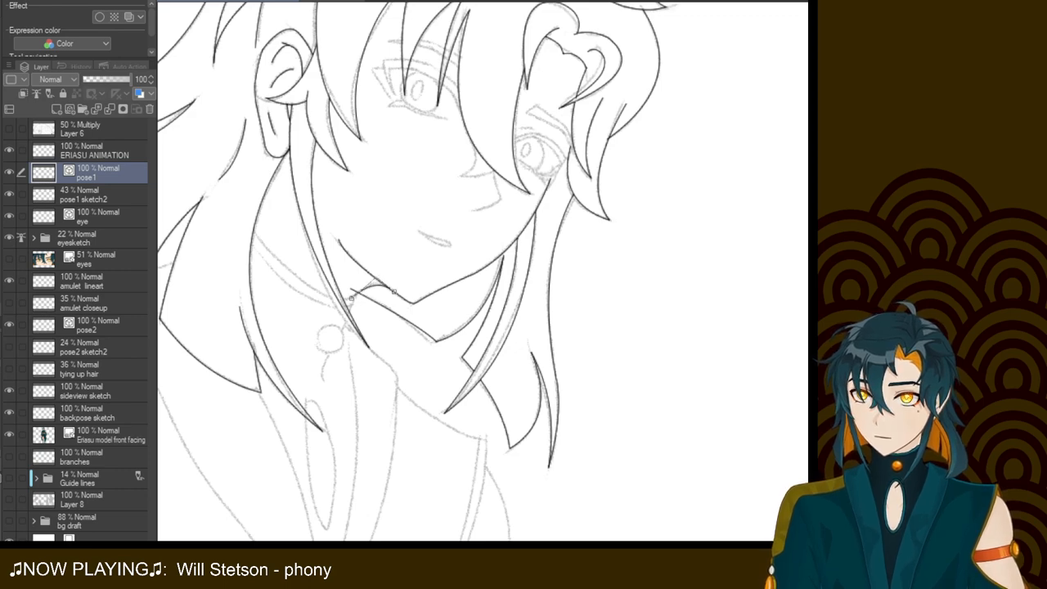
pyautogui.click(373, 283)
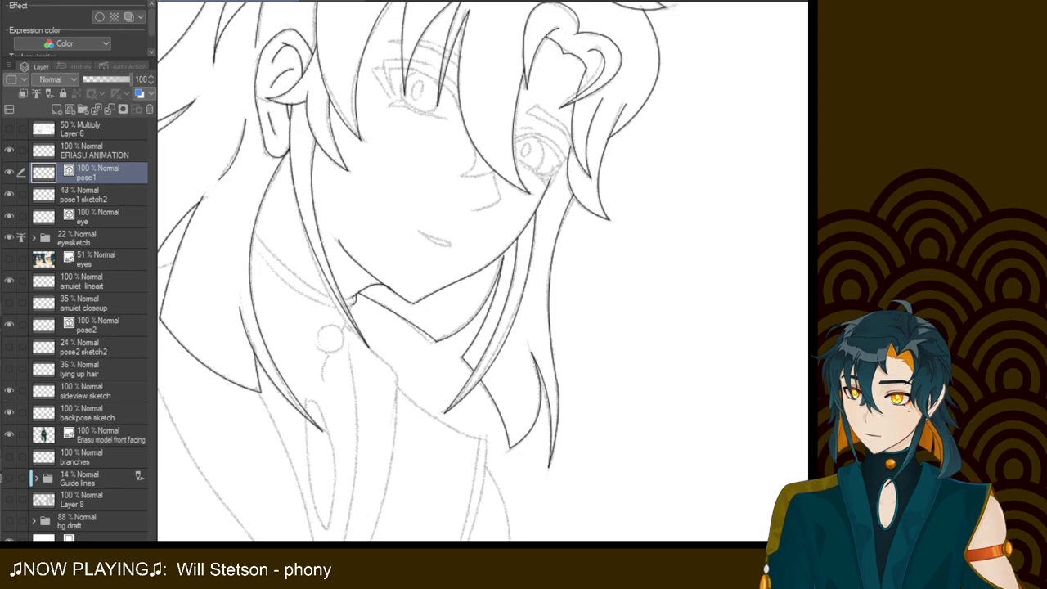
pyautogui.moveTo(353, 303)
pyautogui.mouseDown()
pyautogui.moveTo(255, 256)
pyautogui.moveTo(251, 243)
pyautogui.mouseUp()
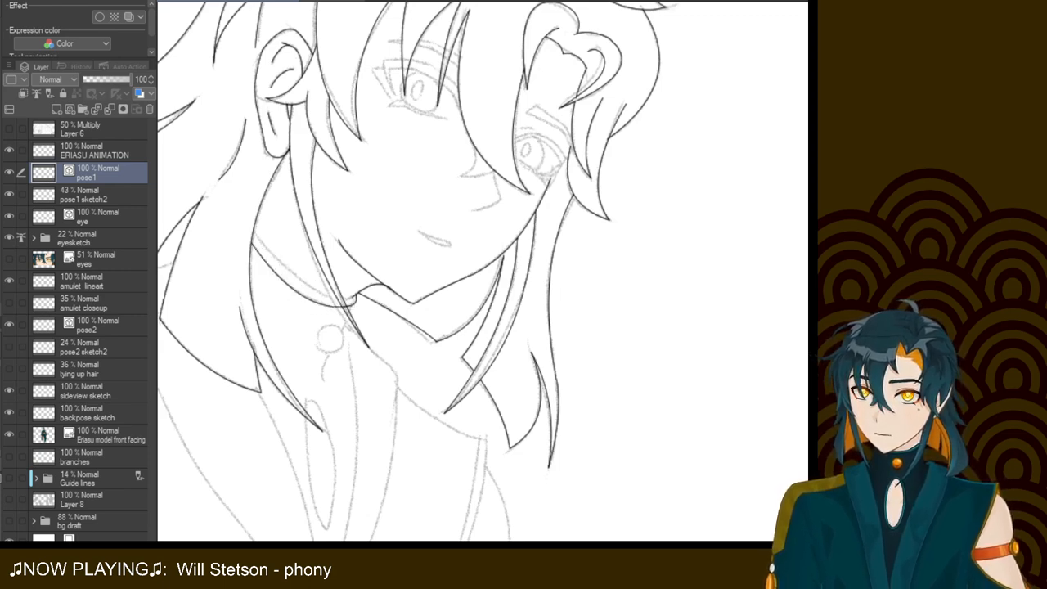
pyautogui.moveTo(358, 298)
pyautogui.mouseDown()
pyautogui.moveTo(307, 296)
pyautogui.moveTo(250, 262)
pyautogui.mouseUp()
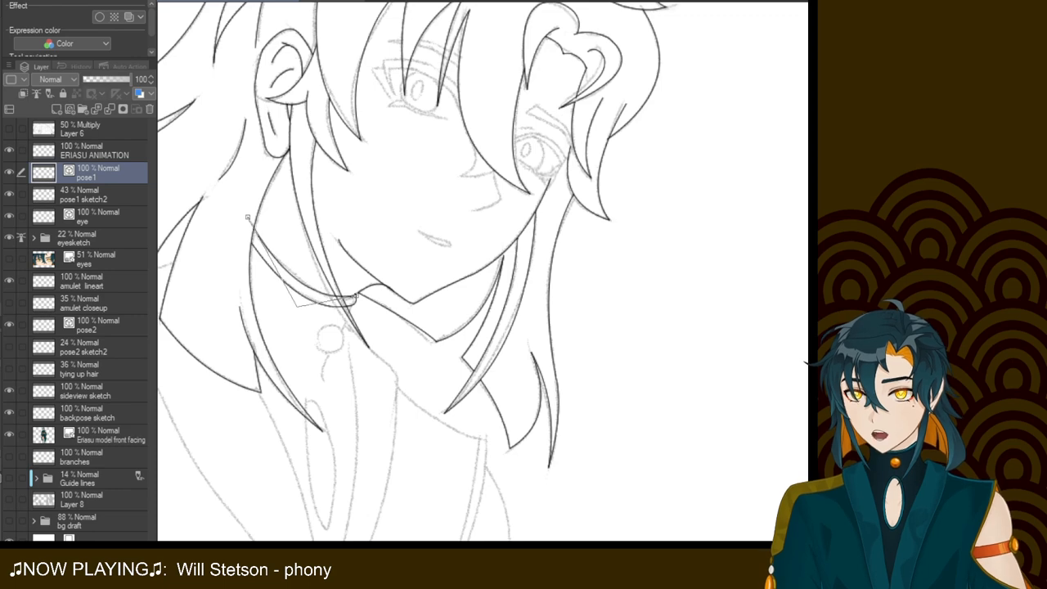
pyautogui.click(300, 307)
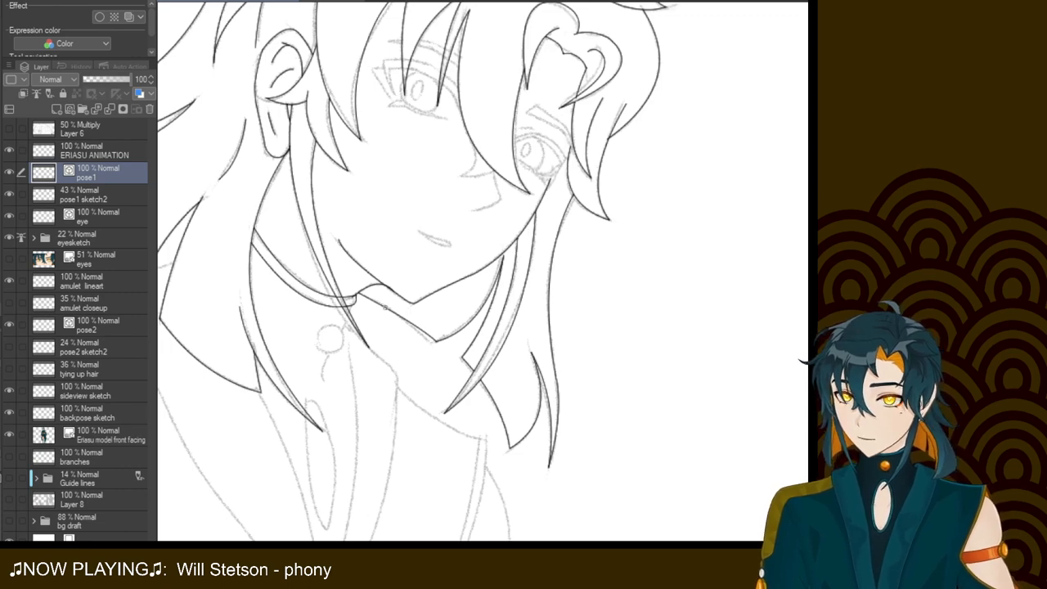
# Examine the inked collar and neck up close, comparing the drawing with and without the last stroke
pyautogui.moveTo(481, 350)
pyautogui.mouseDown()
pyautogui.moveTo(482, 367)
pyautogui.moveTo(529, 340)
pyautogui.mouseUp()
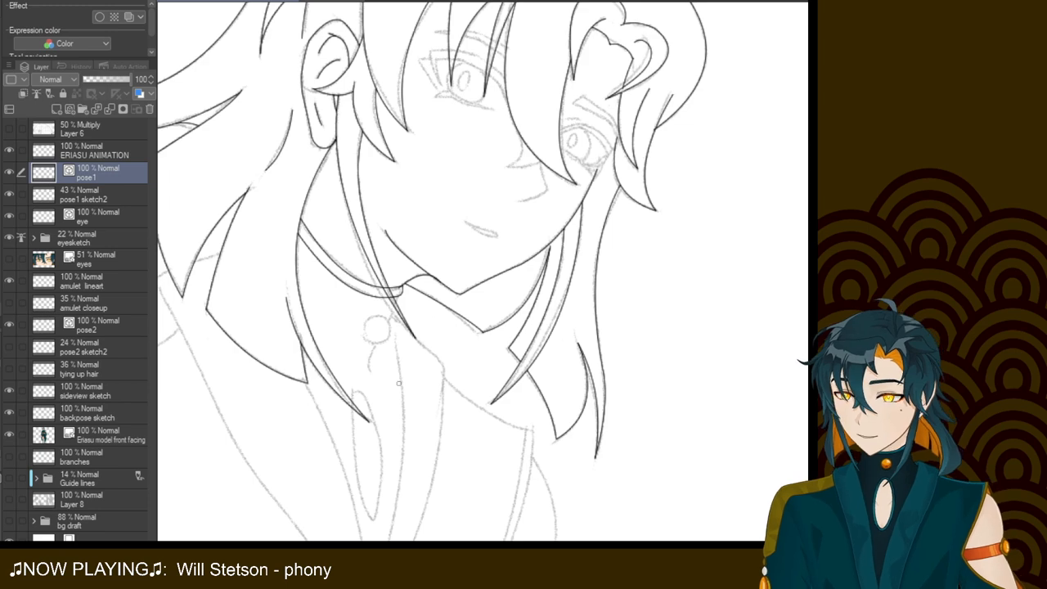
pyautogui.scroll(3, 493, 272)
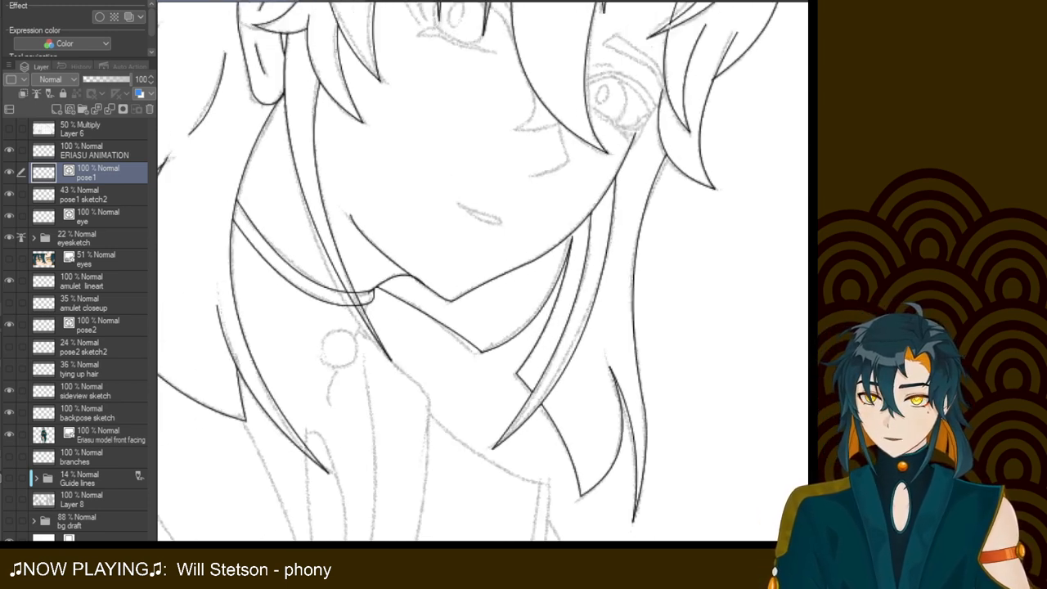
pyautogui.moveTo(443, 329); pyautogui.dragTo(520, 305)
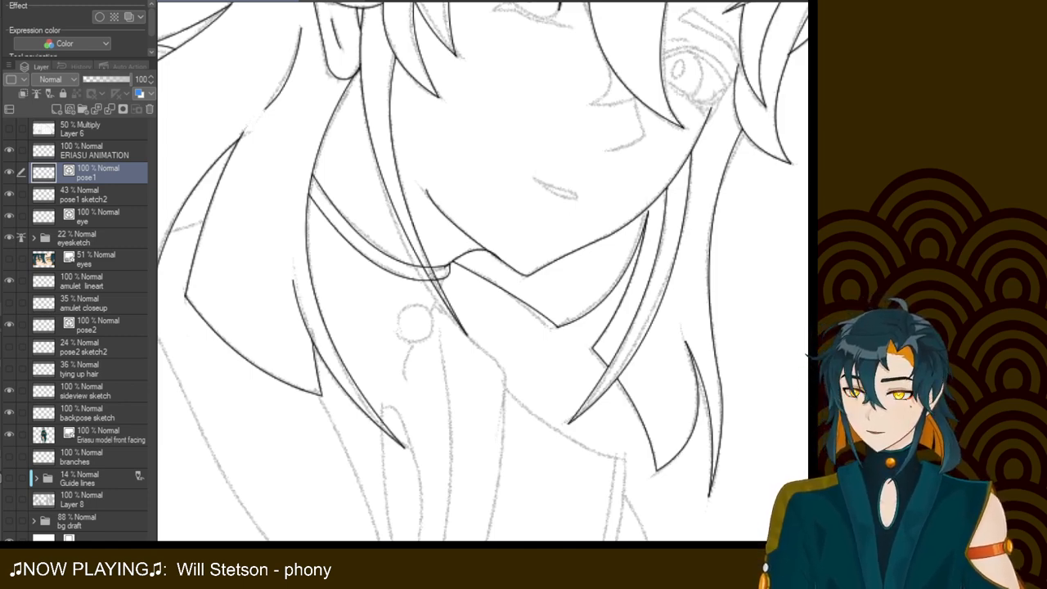
pyautogui.hotkey('ctrl', 'z')
pyautogui.hotkey('ctrl', 'y')
pyautogui.hotkey('ctrl', 'z')
pyautogui.hotkey('ctrl', 'y')
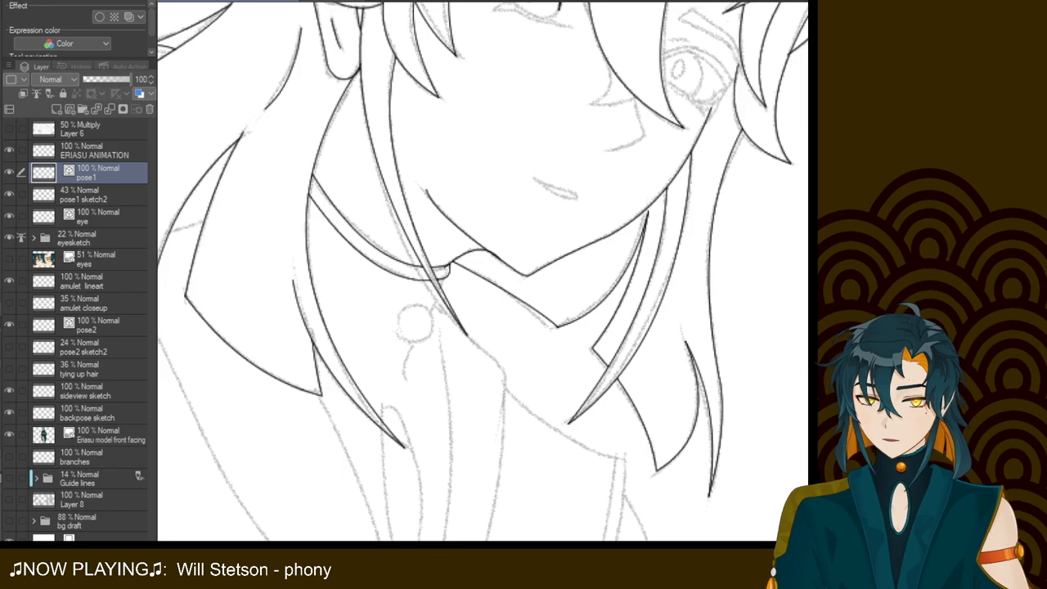
pyautogui.scroll(-6, 482, 270)
pyautogui.scroll(6, 482, 270)
pyautogui.scroll(1, 482, 271)
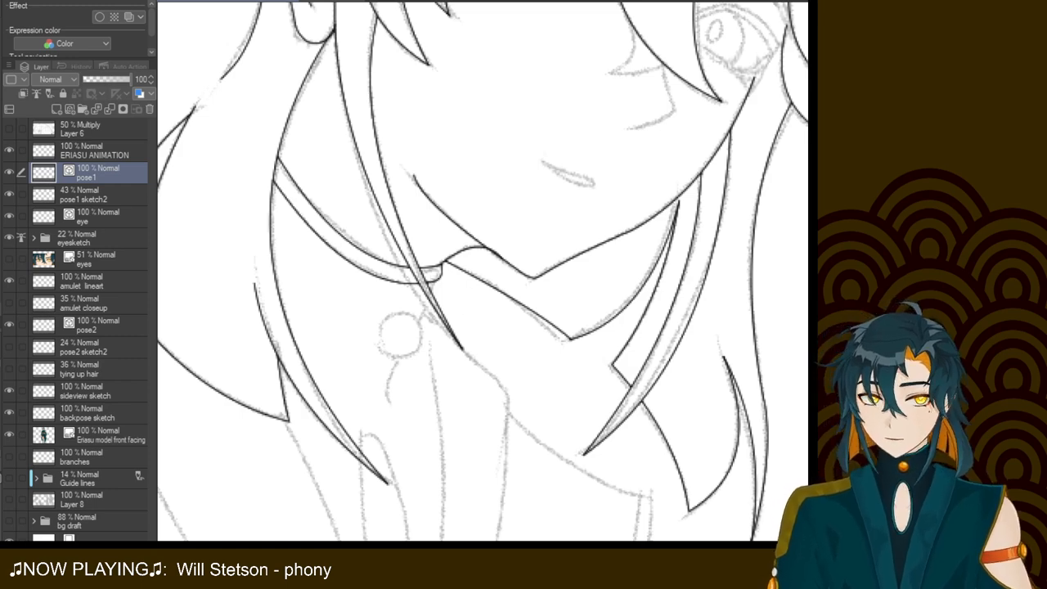
# Ink the nose with a curved bridge, a short line beneath it, and the tip's angled underside
pyautogui.scroll(-5, 483, 271)
pyautogui.scroll(1, 483, 272)
pyautogui.moveTo(483, 271); pyautogui.dragTo(440, 367)
pyautogui.scroll(2, 486, 265)
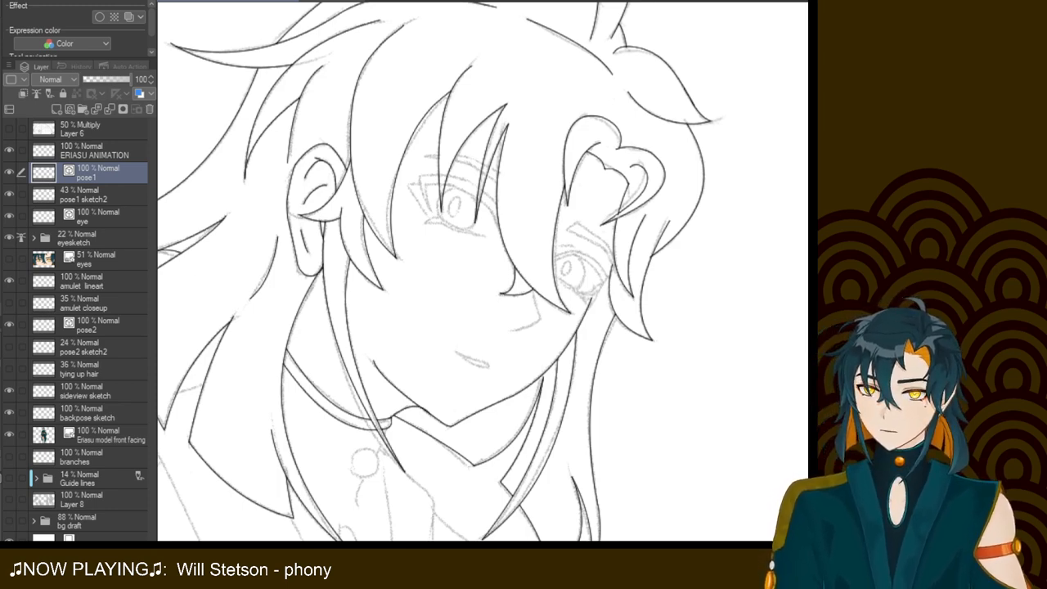
pyautogui.moveTo(534, 283)
pyautogui.mouseDown()
pyautogui.moveTo(540, 317)
pyautogui.moveTo(514, 331)
pyautogui.mouseUp()
pyautogui.hotkey('ctrl', 'z')
pyautogui.hotkey('ctrl', 'z')
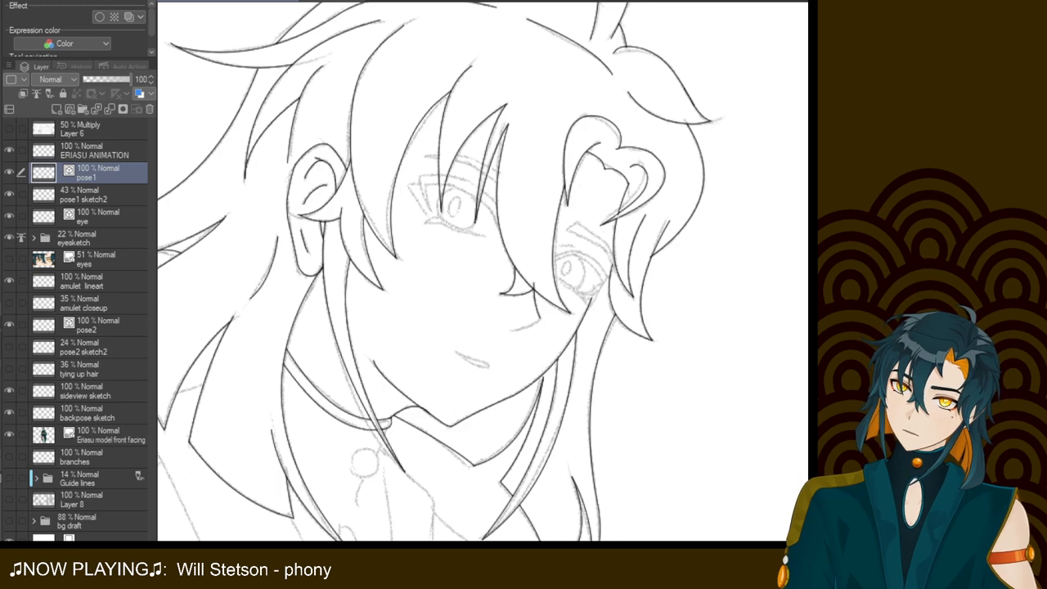
pyautogui.moveTo(540, 320); pyautogui.dragTo(513, 330)
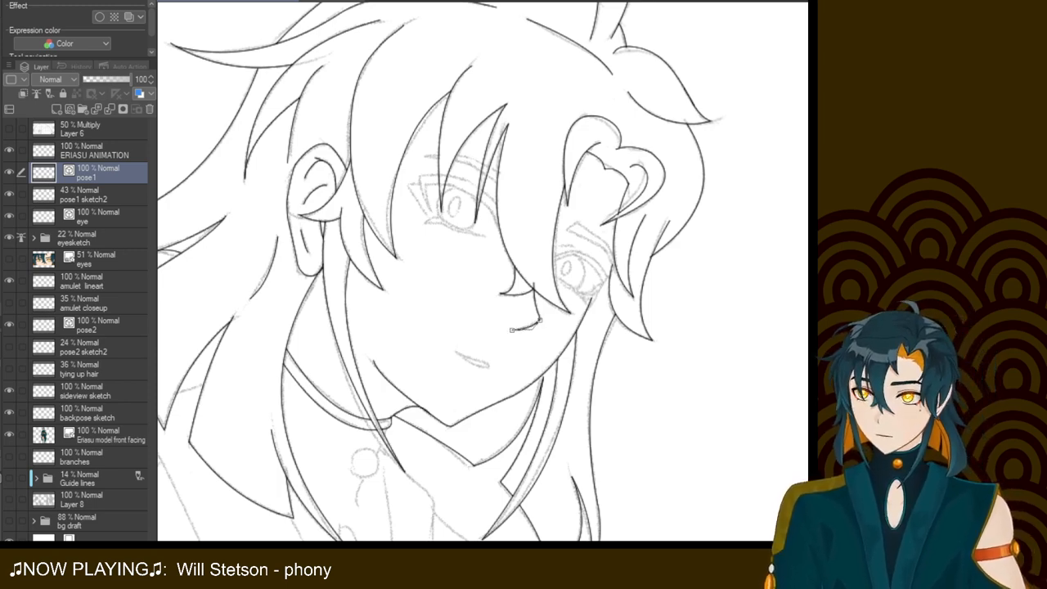
pyautogui.click(534, 329)
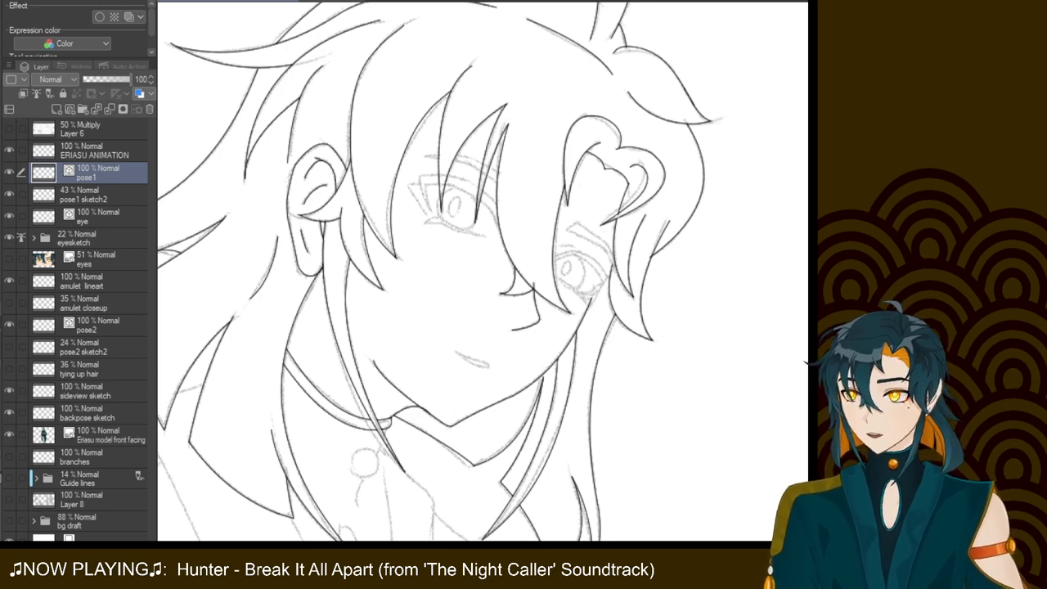
# Ink the two arched lines of the near eye's upper lid, from the outer corner to the central lock
pyautogui.moveTo(483, 270)
pyautogui.mouseDown()
pyautogui.moveTo(444, 336)
pyautogui.moveTo(464, 298)
pyautogui.mouseUp()
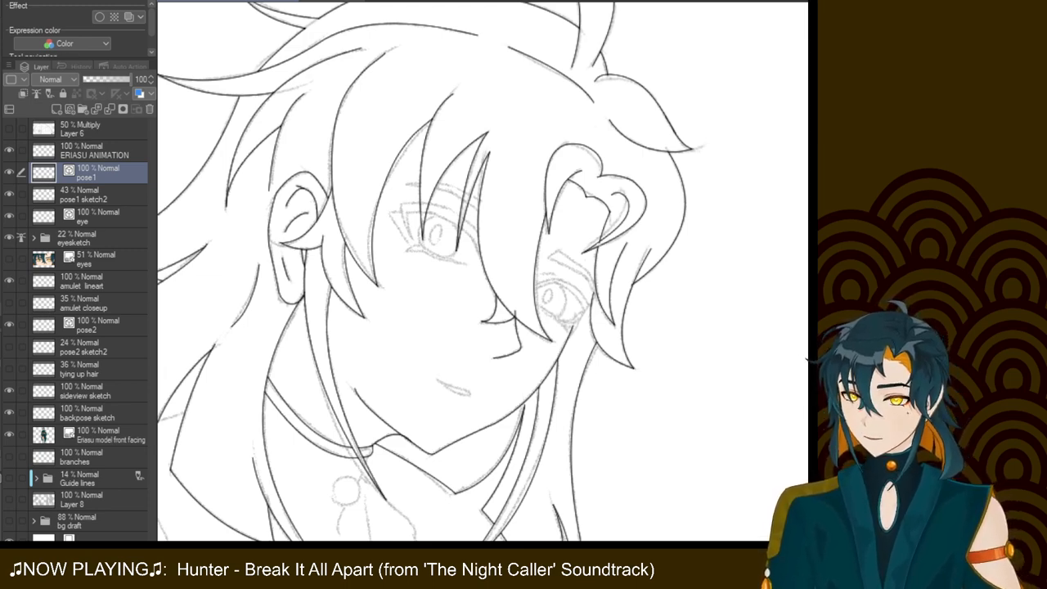
pyautogui.moveTo(463, 298)
pyautogui.mouseDown()
pyautogui.moveTo(454, 251)
pyautogui.moveTo(463, 273)
pyautogui.mouseUp()
pyautogui.scroll(2, 491, 279)
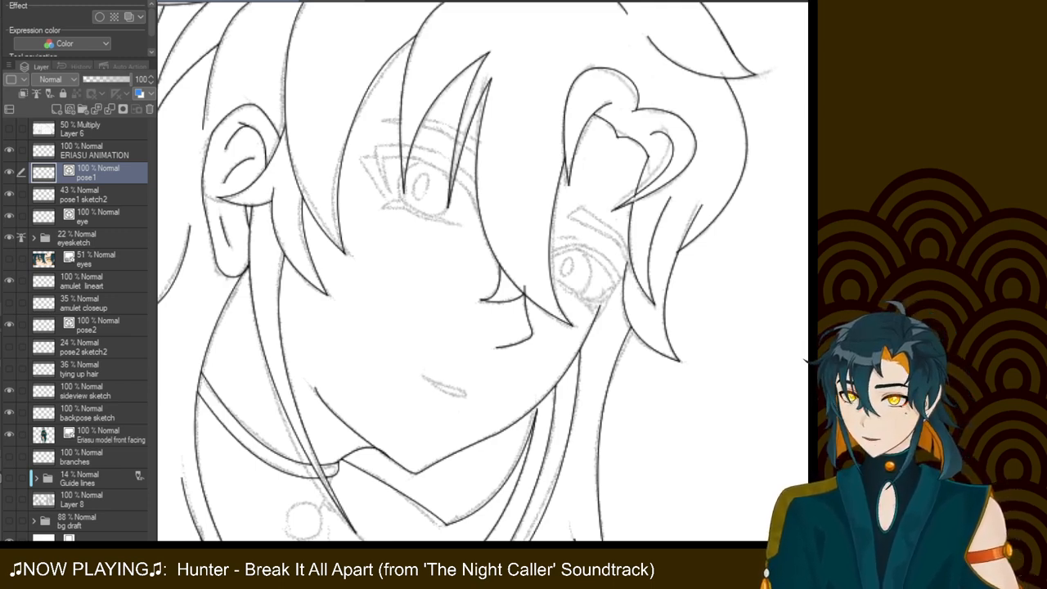
pyautogui.moveTo(385, 156)
pyautogui.mouseDown()
pyautogui.moveTo(485, 211)
pyautogui.moveTo(454, 168)
pyautogui.moveTo(374, 148)
pyautogui.moveTo(486, 194)
pyautogui.mouseUp()
pyautogui.click(445, 153)
pyautogui.click(429, 162)
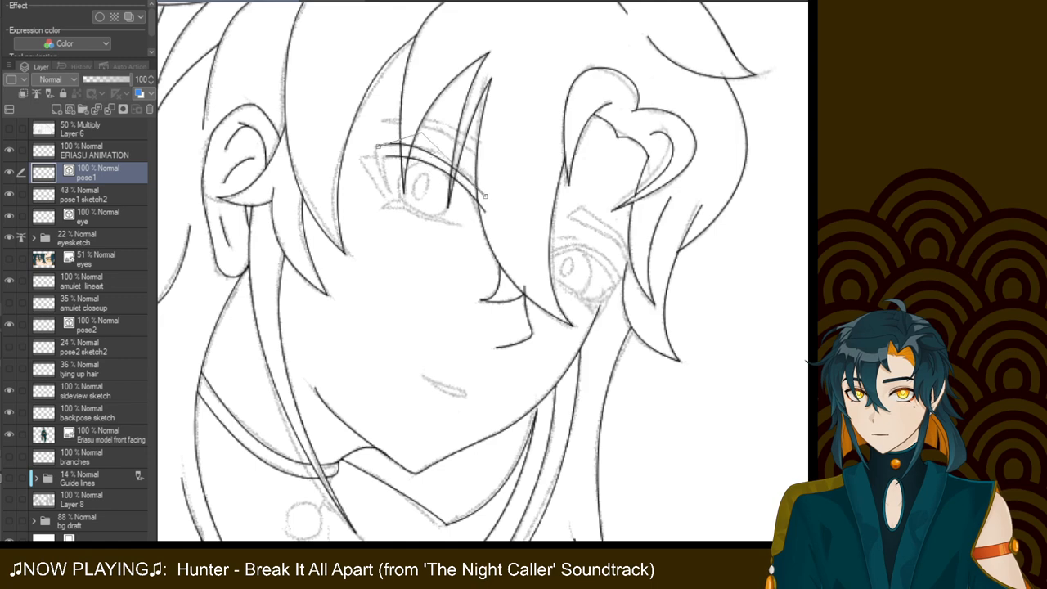
pyautogui.click(432, 151)
# Ink two short strokes down the near eye's outer corner and trim the lid lines where they overrun the central lock
pyautogui.moveTo(376, 147); pyautogui.dragTo(389, 192)
pyautogui.click(377, 171)
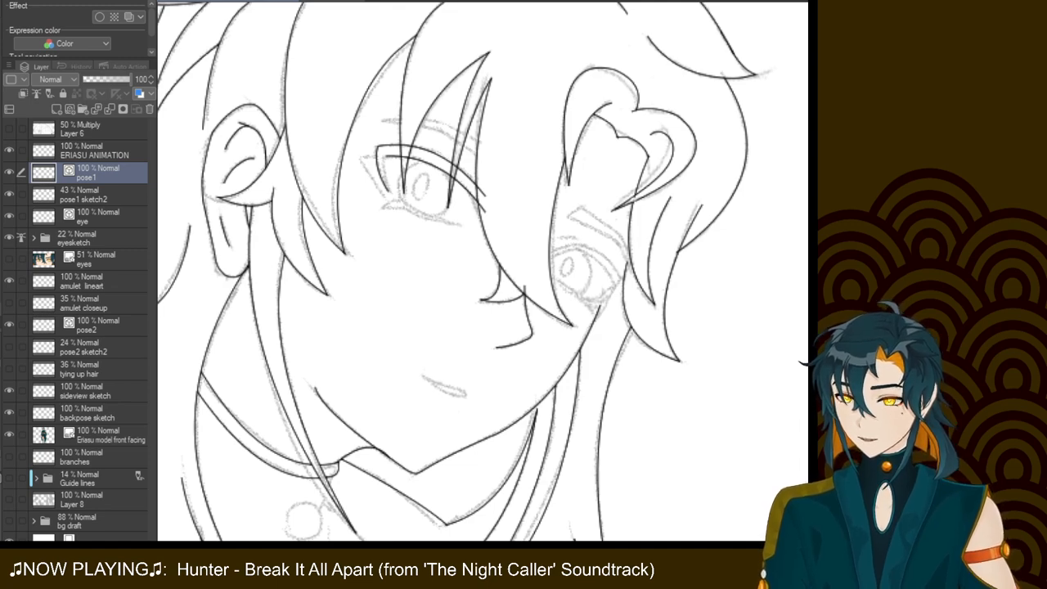
pyautogui.moveTo(386, 155); pyautogui.dragTo(389, 193)
pyautogui.hotkey('ctrl', 'z')
pyautogui.click(384, 169)
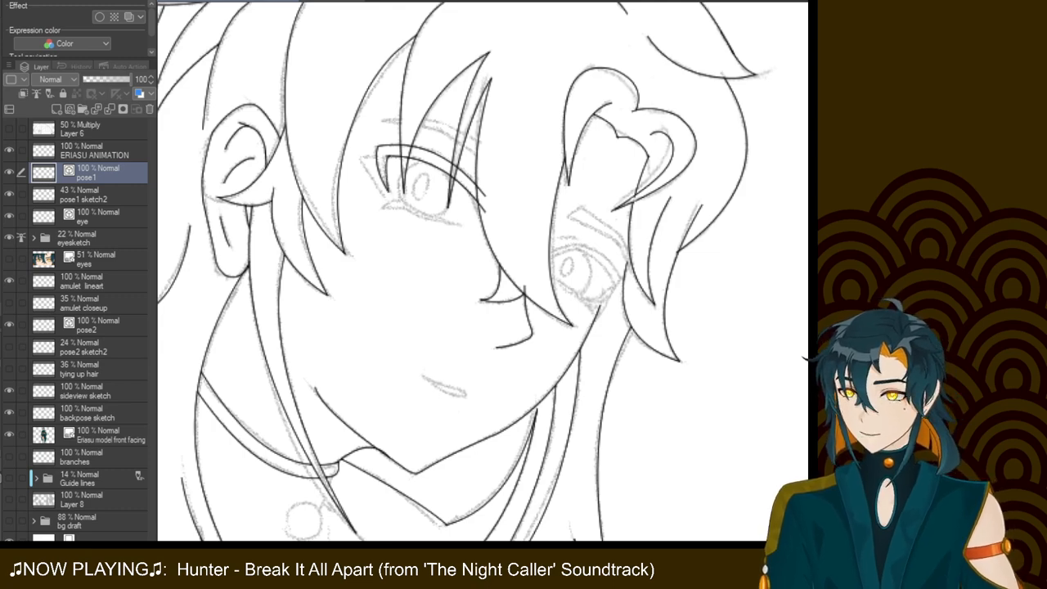
pyautogui.hotkey('ctrl', 'z')
pyautogui.hotkey('ctrl', 'y')
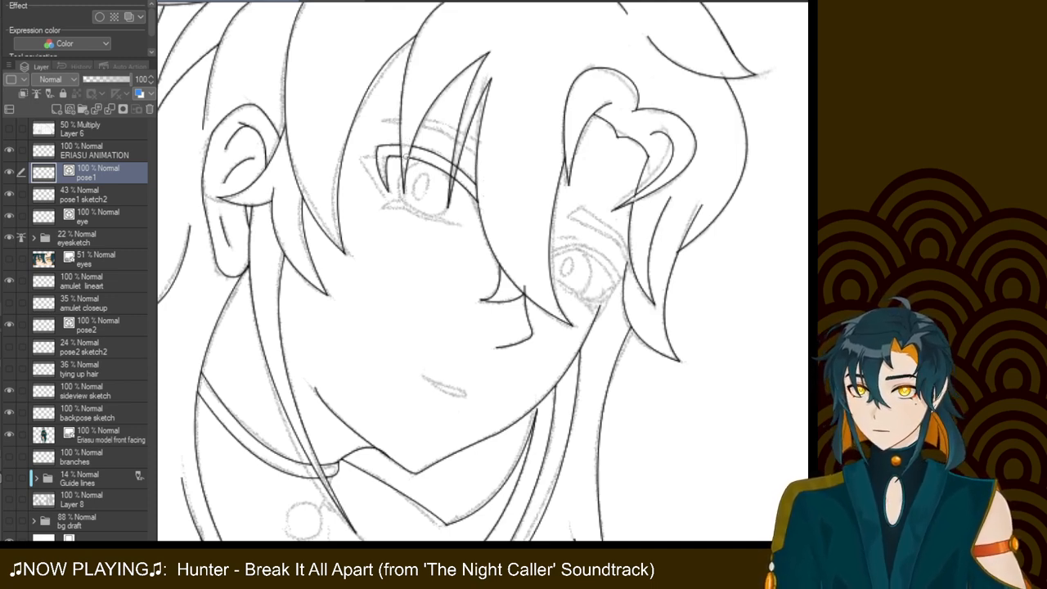
pyautogui.moveTo(457, 163); pyautogui.dragTo(449, 189)
pyautogui.hotkey('ctrl', 'z')
pyautogui.hotkey('ctrl', 'z')
pyautogui.hotkey('ctrl', 'y')
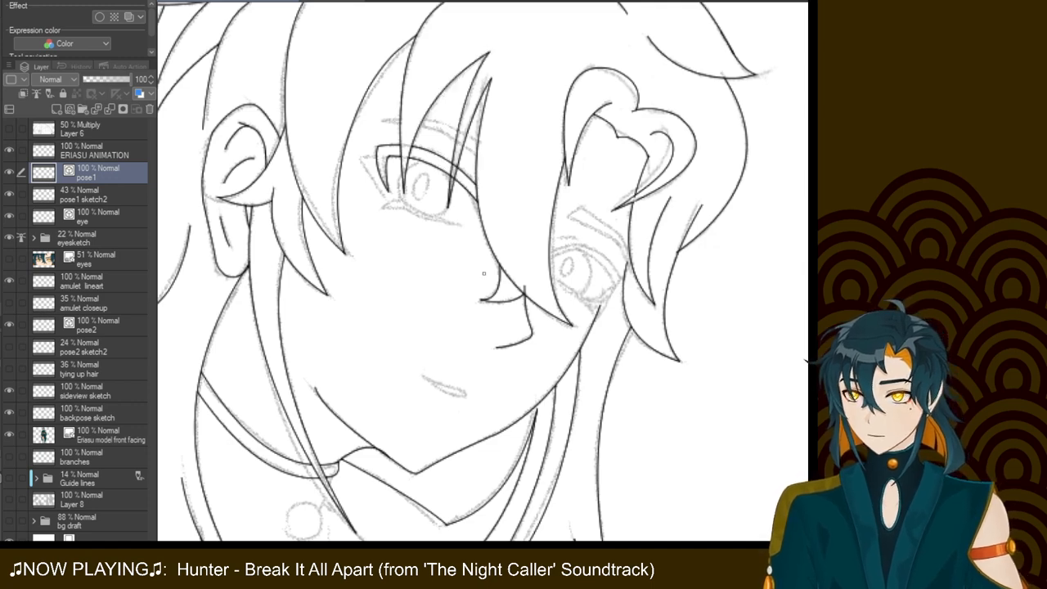
pyautogui.moveTo(453, 173); pyautogui.dragTo(451, 183)
pyautogui.hotkey('ctrl', 'z')
pyautogui.hotkey('ctrl', 'z')
pyautogui.hotkey('ctrl', 'z')
pyautogui.hotkey('ctrl', 'z')
pyautogui.hotkey('ctrl', 'z')
pyautogui.hotkey('ctrl', 'z')
pyautogui.hotkey('ctrl', 'z')
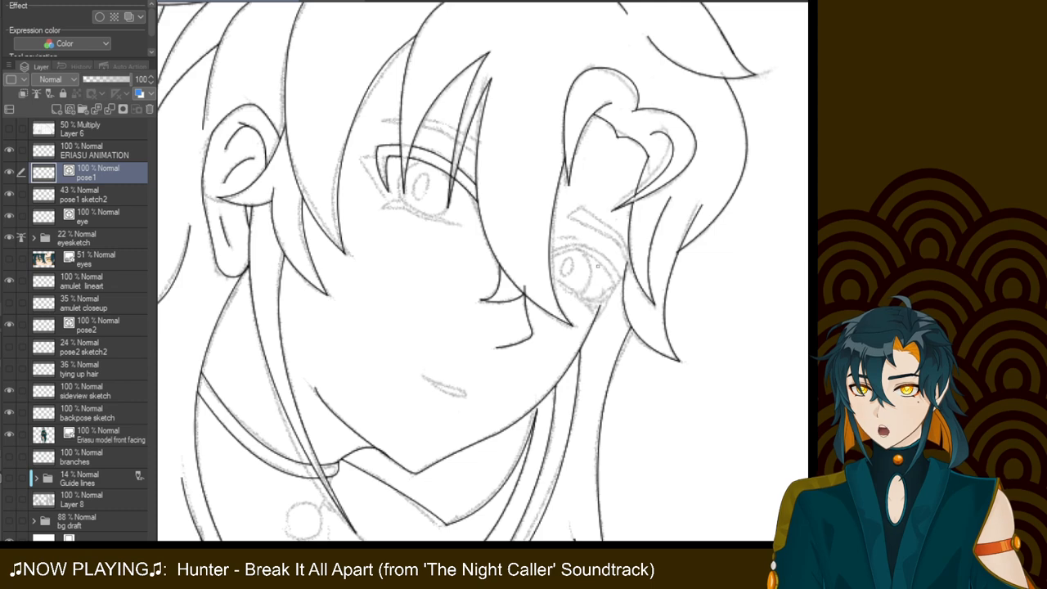
# Ink the near eye's lower lid with a thin curve that hooks at the outer corner
pyautogui.hotkey('ctrl', '+')
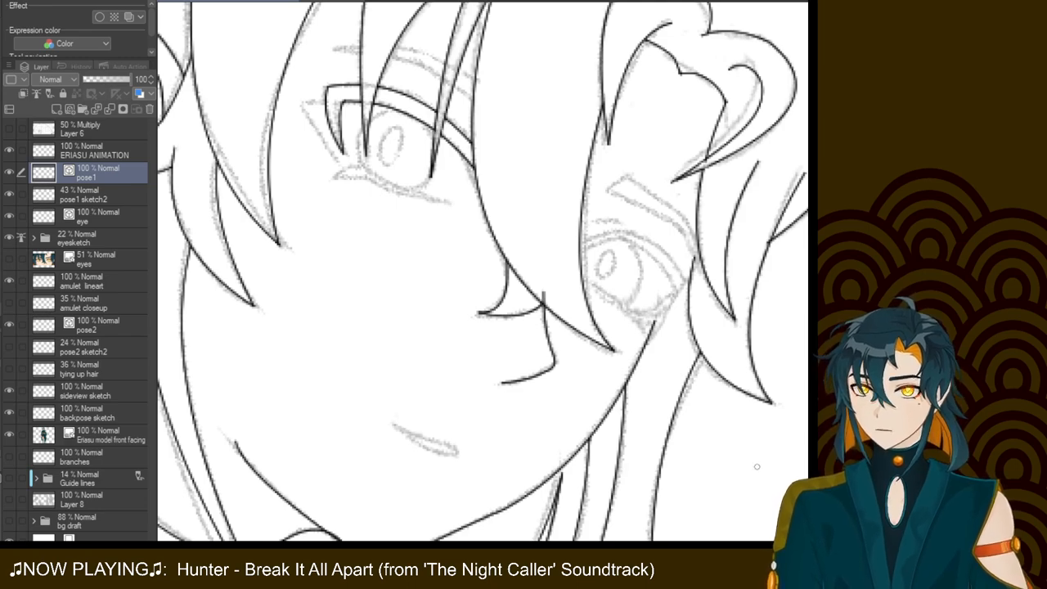
pyautogui.hotkey('ctrl', '-')
pyautogui.hotkey('ctrl', '-')
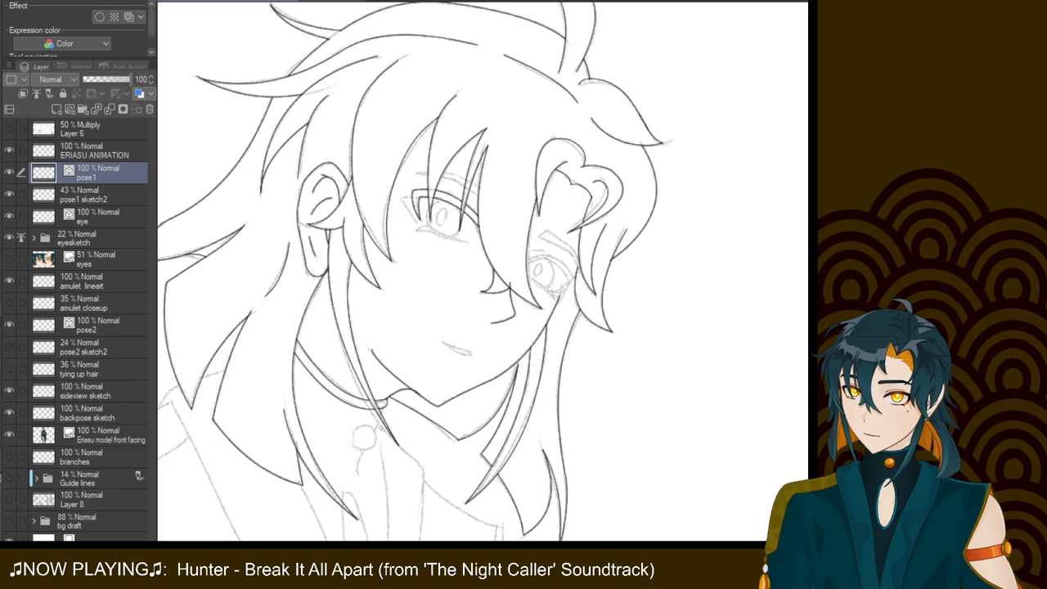
pyautogui.scroll(1, 482, 271)
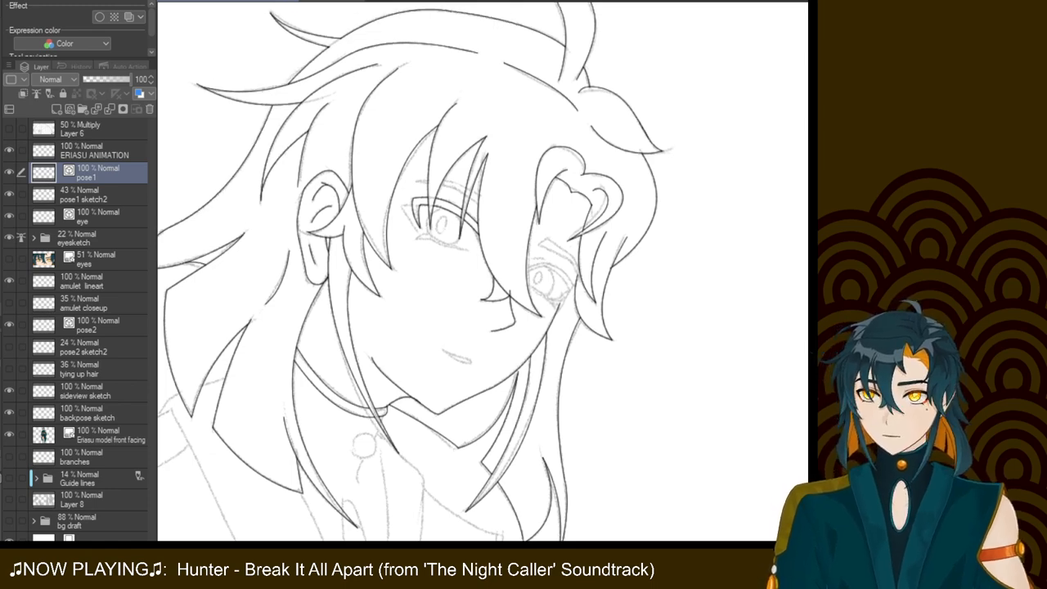
pyautogui.scroll(2, 496, 261)
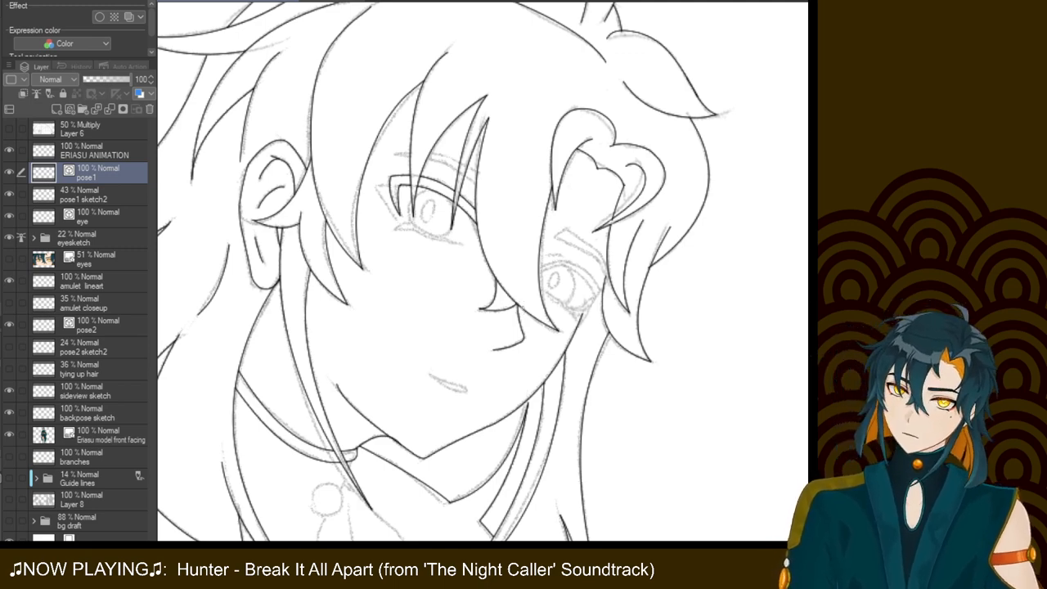
pyautogui.moveTo(495, 280); pyautogui.dragTo(479, 310)
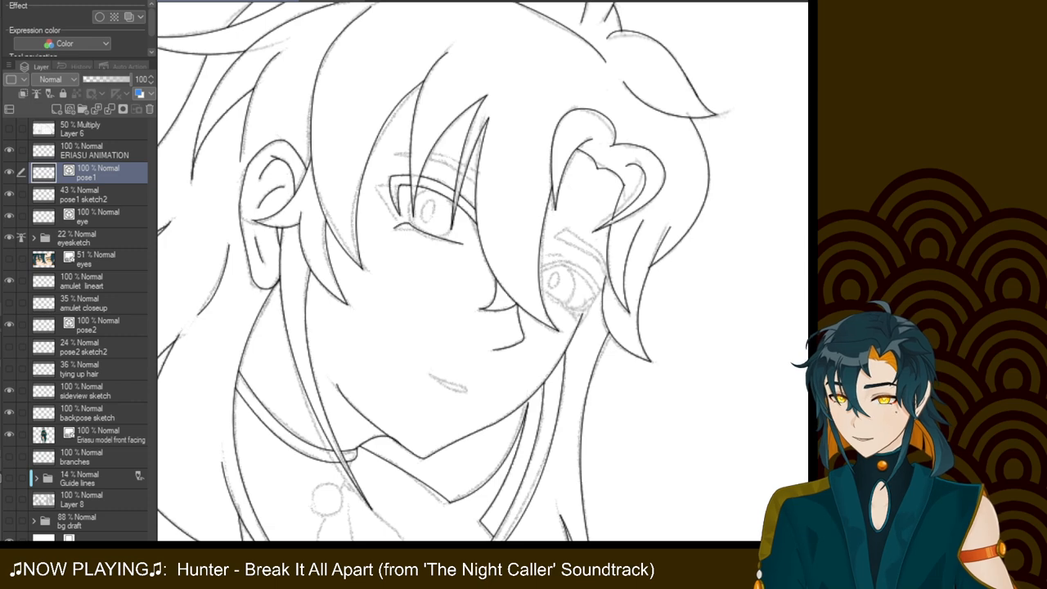
# Ink the slightly parted mouth as a narrow slanted sliver over the sketch lines
pyautogui.moveTo(482, 295)
pyautogui.mouseDown()
pyautogui.moveTo(481, 243)
pyautogui.moveTo(493, 252)
pyautogui.mouseUp()
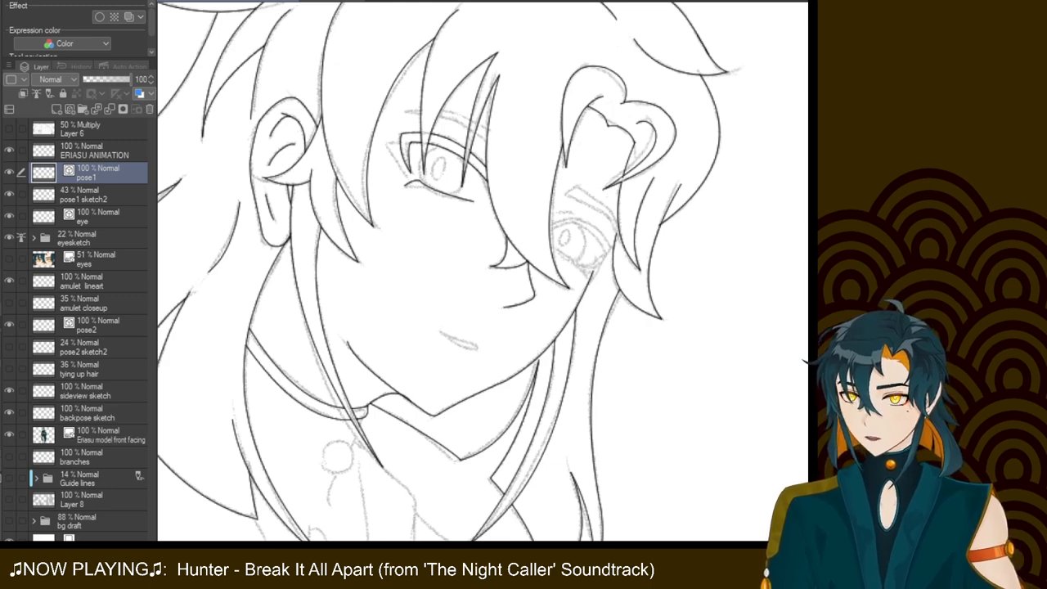
pyautogui.moveTo(482, 269)
pyautogui.mouseDown()
pyautogui.moveTo(485, 292)
pyautogui.moveTo(536, 270)
pyautogui.mouseUp()
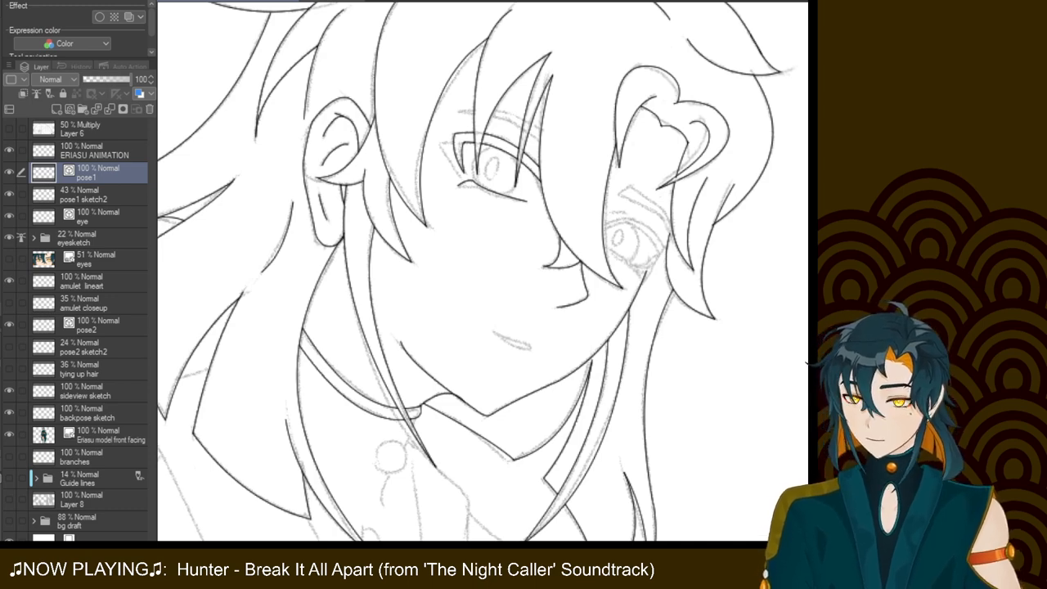
pyautogui.moveTo(483, 286); pyautogui.dragTo(483, 255)
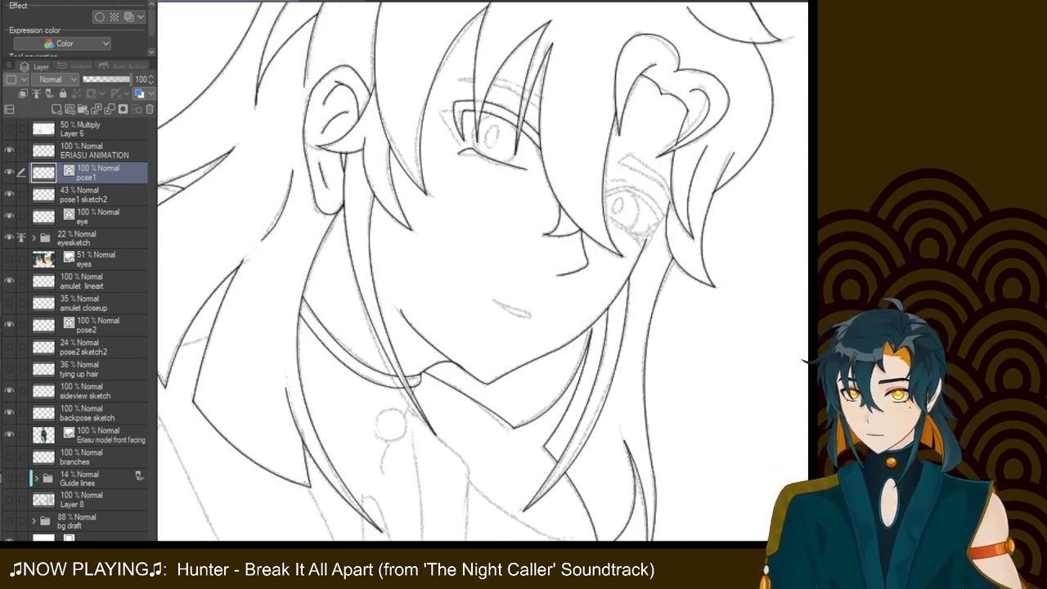
pyautogui.moveTo(496, 303); pyautogui.dragTo(530, 318)
pyautogui.click(530, 315)
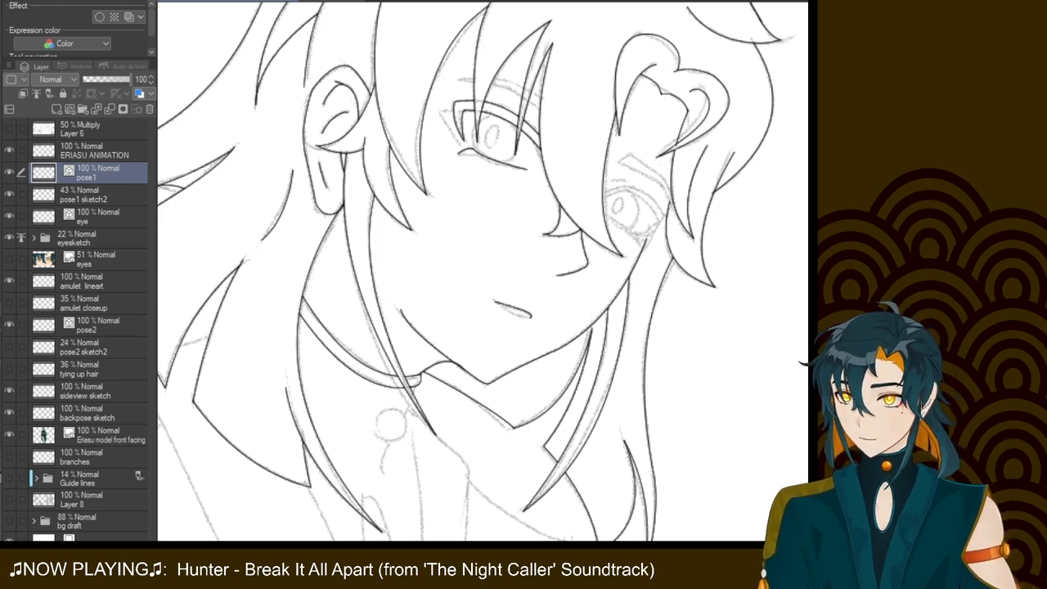
pyautogui.moveTo(496, 303)
pyautogui.mouseDown()
pyautogui.moveTo(531, 318)
pyautogui.moveTo(429, 323)
pyautogui.moveTo(429, 334)
pyautogui.mouseUp()
pyautogui.hotkey('ctrl', 'z')
pyautogui.hotkey('ctrl', 'z')
pyautogui.click(531, 318)
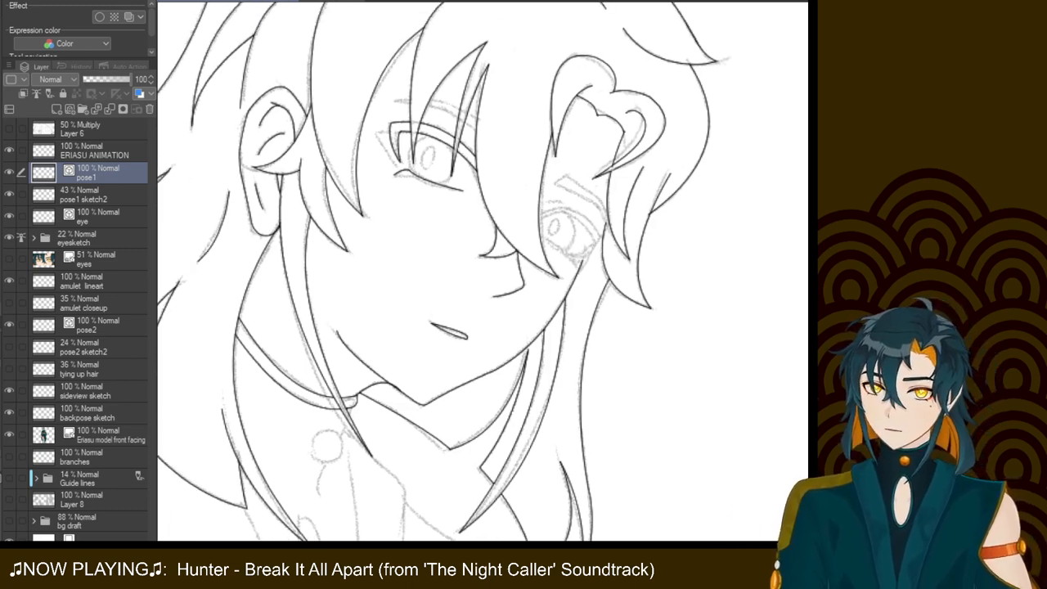
# Thicken the near eye's lower lid with a second line and ink the pointed lash shape at its outer corner
pyautogui.moveTo(395, 175); pyautogui.dragTo(463, 191)
pyautogui.hotkey('ctrl', 'z')
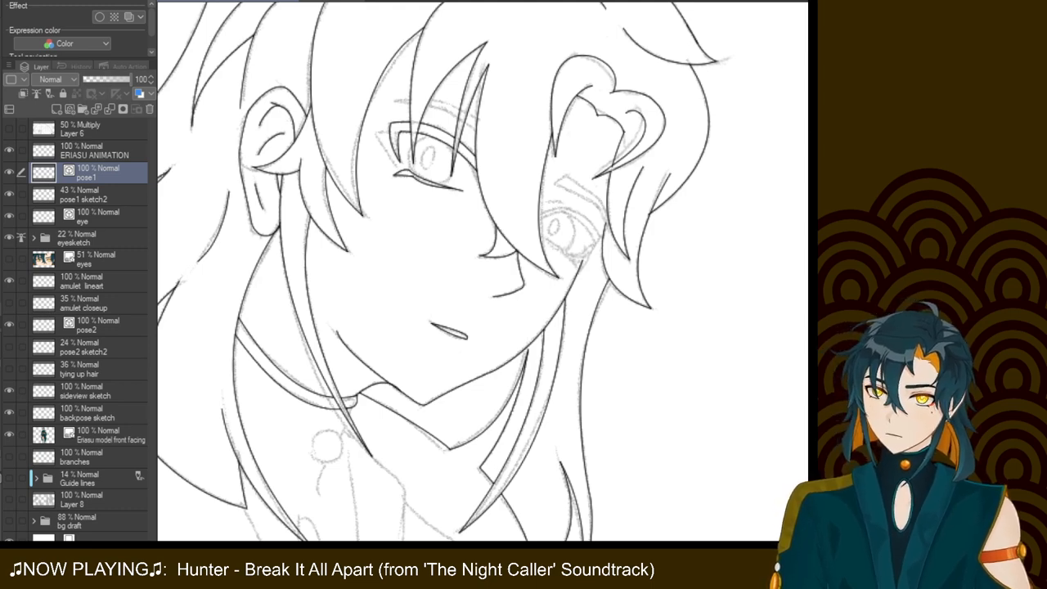
pyautogui.moveTo(390, 131); pyautogui.dragTo(374, 135)
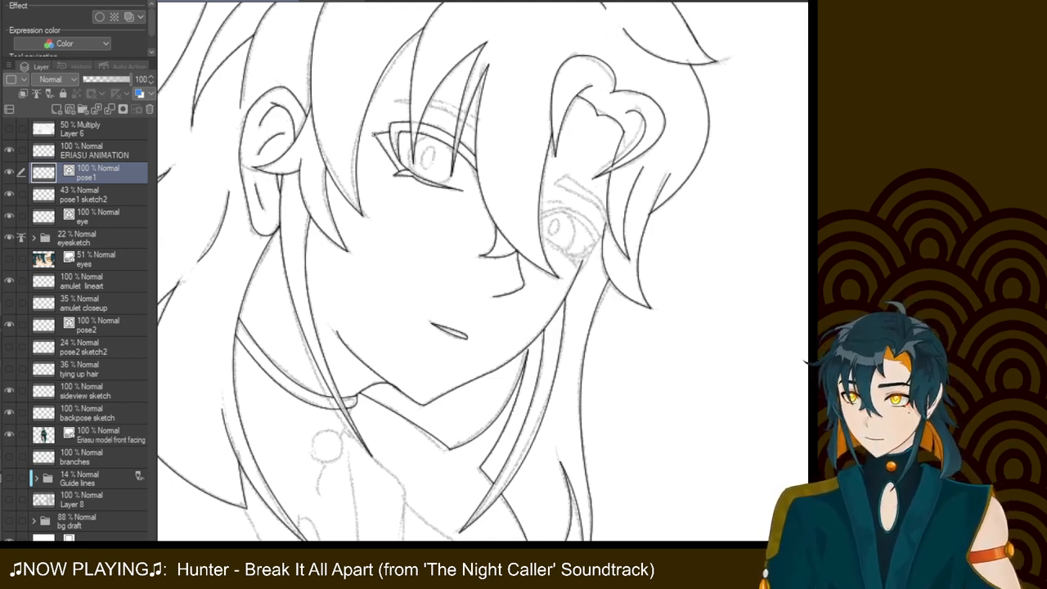
pyautogui.moveTo(374, 133); pyautogui.dragTo(398, 169)
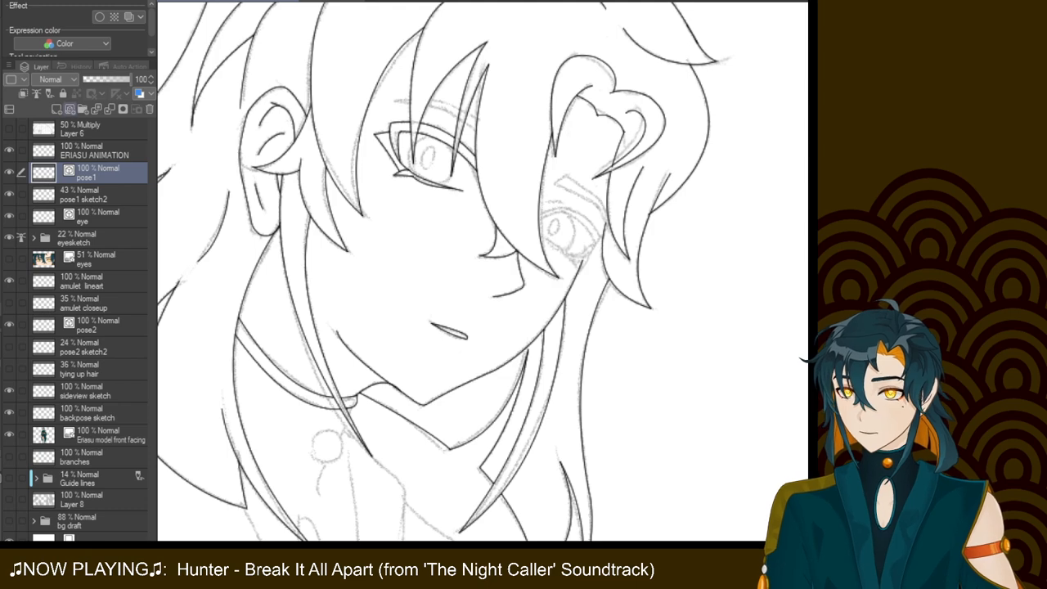
# Add a new vector layer, ink the near eyebrow as two arched lines, and trim them where they cross the hair
pyautogui.hotkey('ctrl', 'shift', 'n')
pyautogui.moveTo(476, 131); pyautogui.dragTo(397, 102)
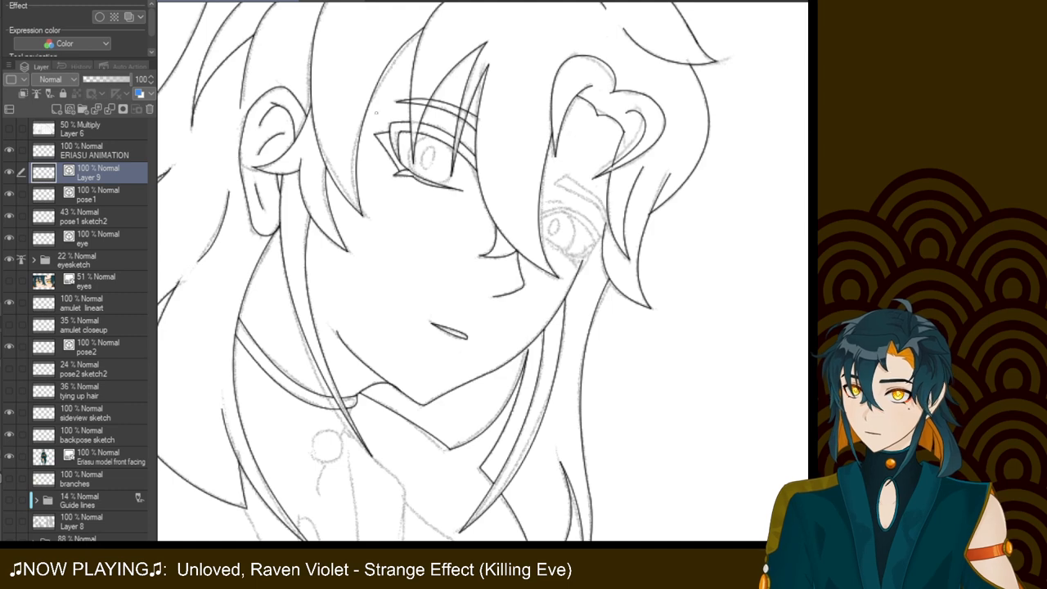
pyautogui.moveTo(418, 95)
pyautogui.mouseDown()
pyautogui.moveTo(422, 109)
pyautogui.moveTo(465, 113)
pyautogui.moveTo(461, 132)
pyautogui.mouseUp()
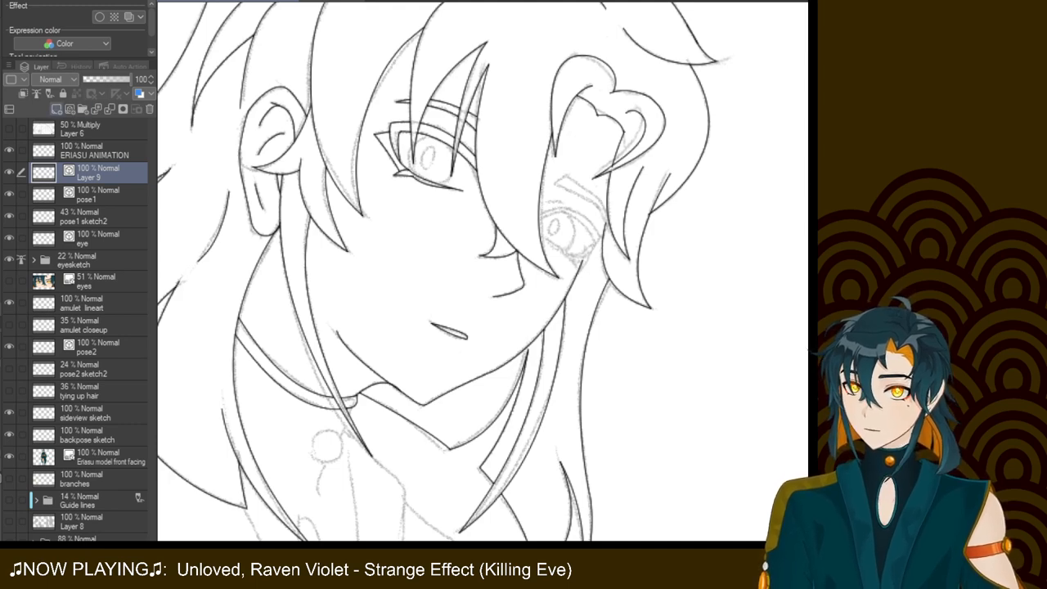
# Add another layer and ink the near eye's round iris outline between the lids, redrawing it until the curve fits
pyautogui.click(55, 109)
pyautogui.moveTo(448, 144)
pyautogui.mouseDown()
pyautogui.moveTo(434, 190)
pyautogui.moveTo(413, 141)
pyautogui.moveTo(417, 188)
pyautogui.moveTo(452, 136)
pyautogui.mouseUp()
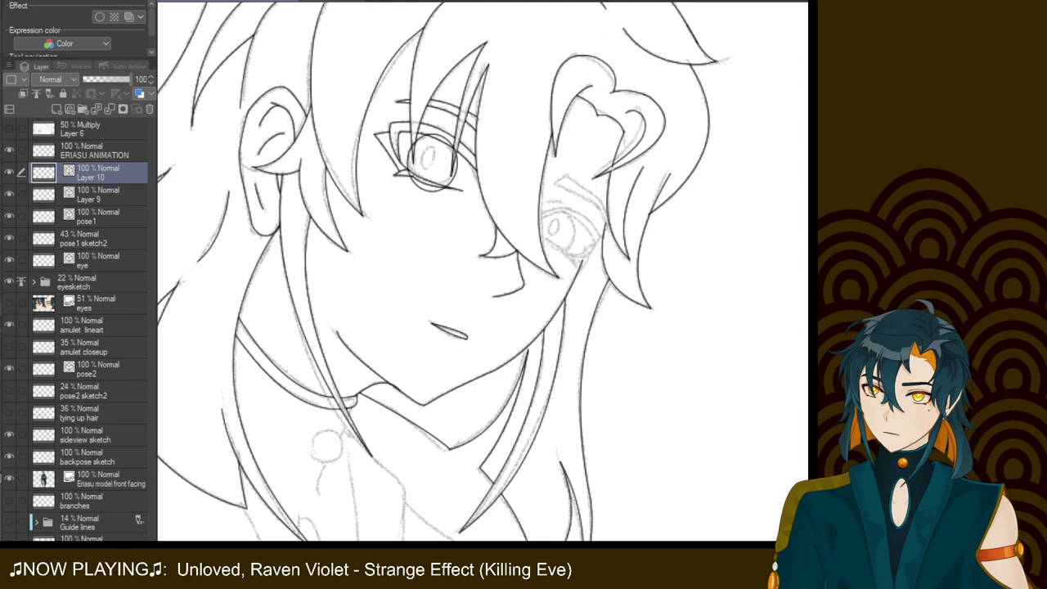
pyautogui.hotkey('ctrl', 'z')
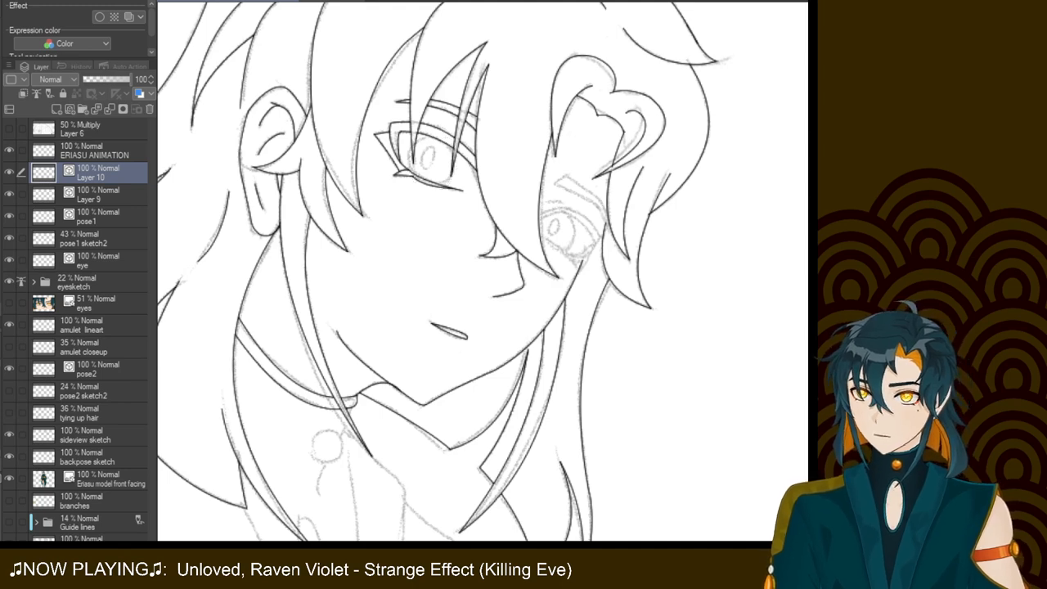
pyautogui.moveTo(407, 131)
pyautogui.mouseDown()
pyautogui.moveTo(413, 167)
pyautogui.moveTo(458, 187)
pyautogui.mouseUp()
pyautogui.moveTo(450, 137)
pyautogui.mouseDown()
pyautogui.moveTo(413, 182)
pyautogui.moveTo(452, 136)
pyautogui.moveTo(455, 184)
pyautogui.mouseUp()
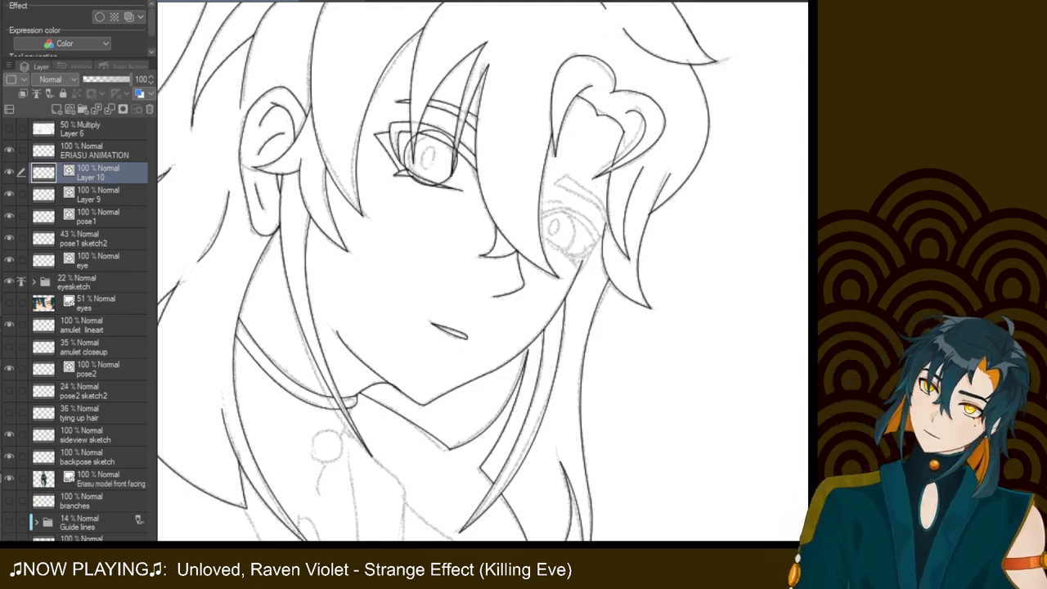
pyautogui.hotkey('ctrl', 'z')
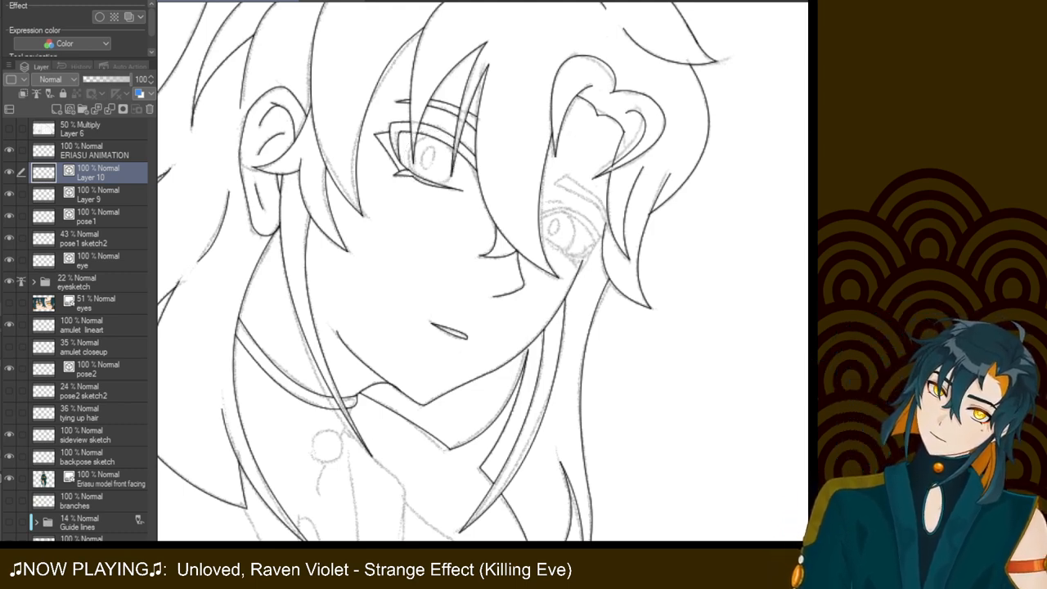
pyautogui.moveTo(413, 138)
pyautogui.mouseDown()
pyautogui.moveTo(439, 146)
pyautogui.moveTo(417, 187)
pyautogui.moveTo(411, 166)
pyautogui.moveTo(440, 142)
pyautogui.mouseUp()
pyautogui.hotkey('ctrl', 'z')
pyautogui.hotkey('ctrl', 'z')
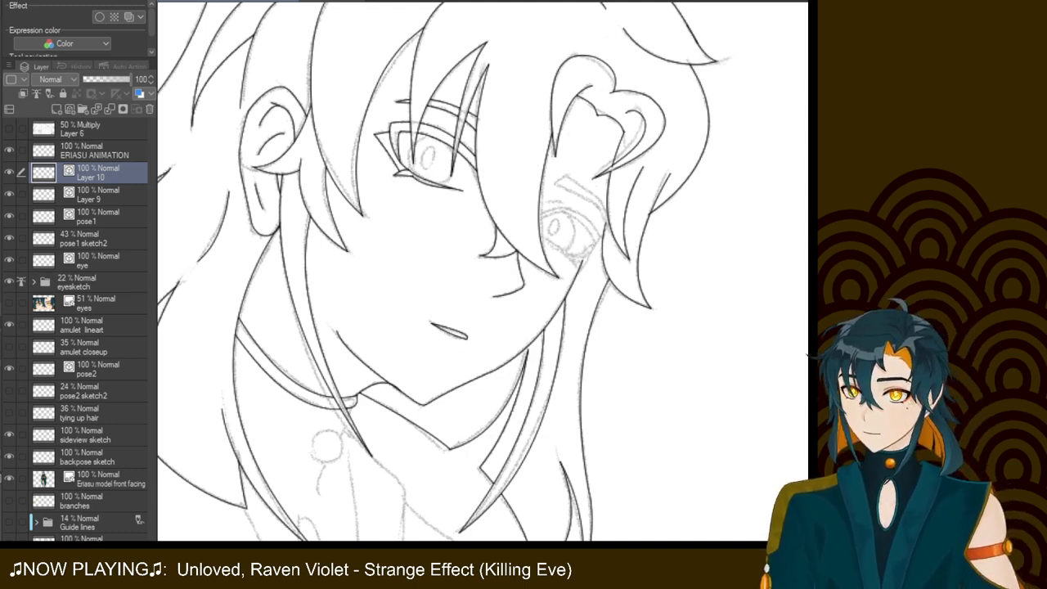
pyautogui.moveTo(414, 134)
pyautogui.mouseDown()
pyautogui.moveTo(409, 146)
pyautogui.moveTo(447, 176)
pyautogui.mouseUp()
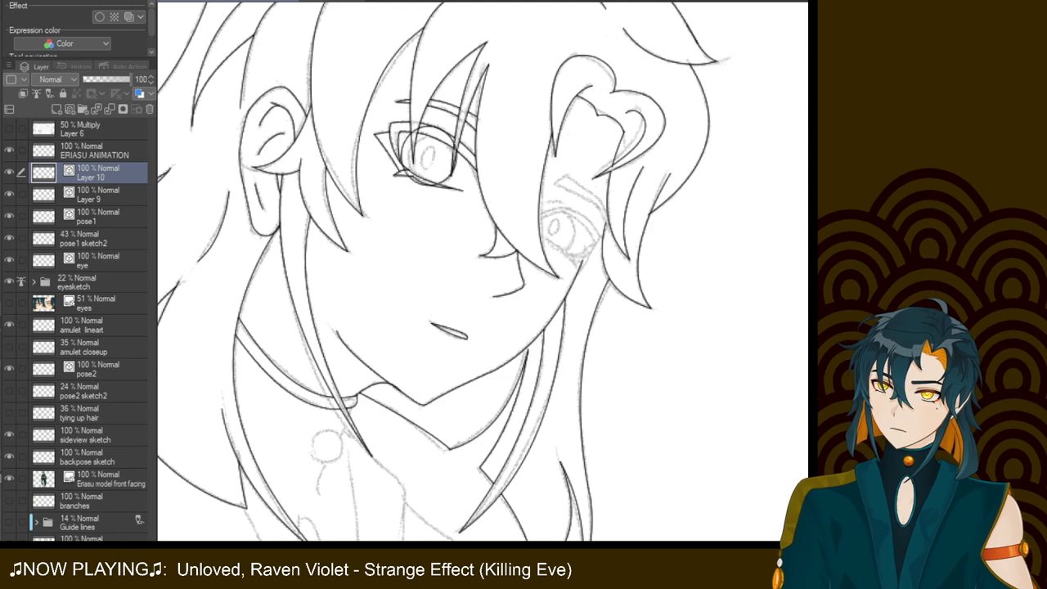
pyautogui.hotkey('ctrl', 'z')
pyautogui.moveTo(415, 133)
pyautogui.mouseDown()
pyautogui.moveTo(430, 178)
pyautogui.moveTo(453, 159)
pyautogui.moveTo(426, 181)
pyautogui.moveTo(449, 173)
pyautogui.mouseUp()
pyautogui.hotkey('ctrl', 'z')
pyautogui.hotkey('ctrl', 'z')
pyautogui.moveTo(415, 133)
pyautogui.mouseDown()
pyautogui.moveTo(415, 167)
pyautogui.moveTo(454, 160)
pyautogui.moveTo(450, 176)
pyautogui.mouseUp()
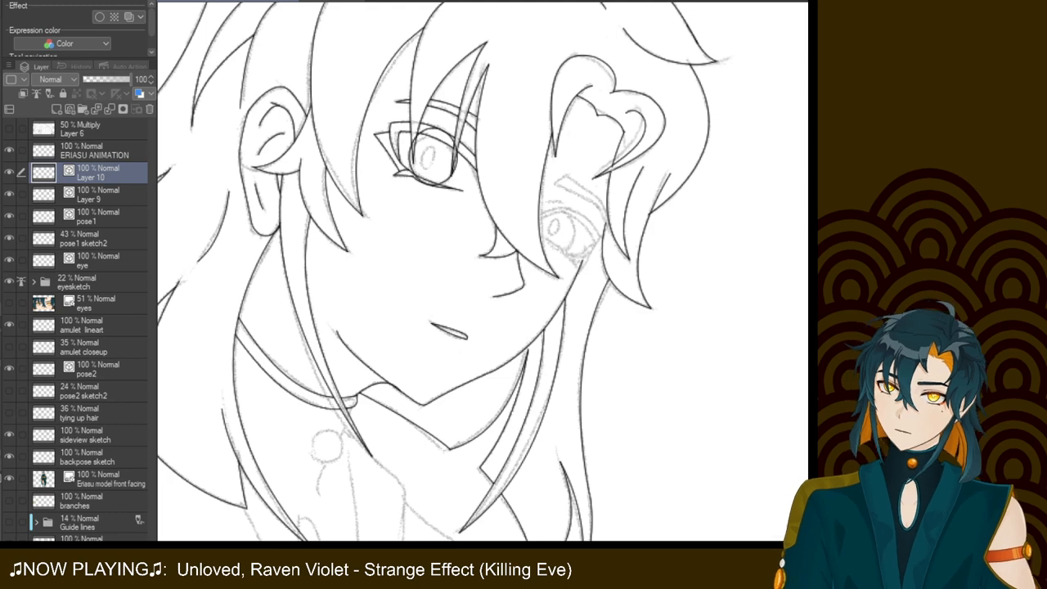
pyautogui.hotkey('ctrl', 'z')
pyautogui.moveTo(454, 133)
pyautogui.mouseDown()
pyautogui.moveTo(448, 180)
pyautogui.moveTo(413, 171)
pyautogui.moveTo(415, 133)
pyautogui.moveTo(401, 135)
pyautogui.mouseUp()
pyautogui.hotkey('ctrl', 'z')
pyautogui.hotkey('ctrl', 'z')
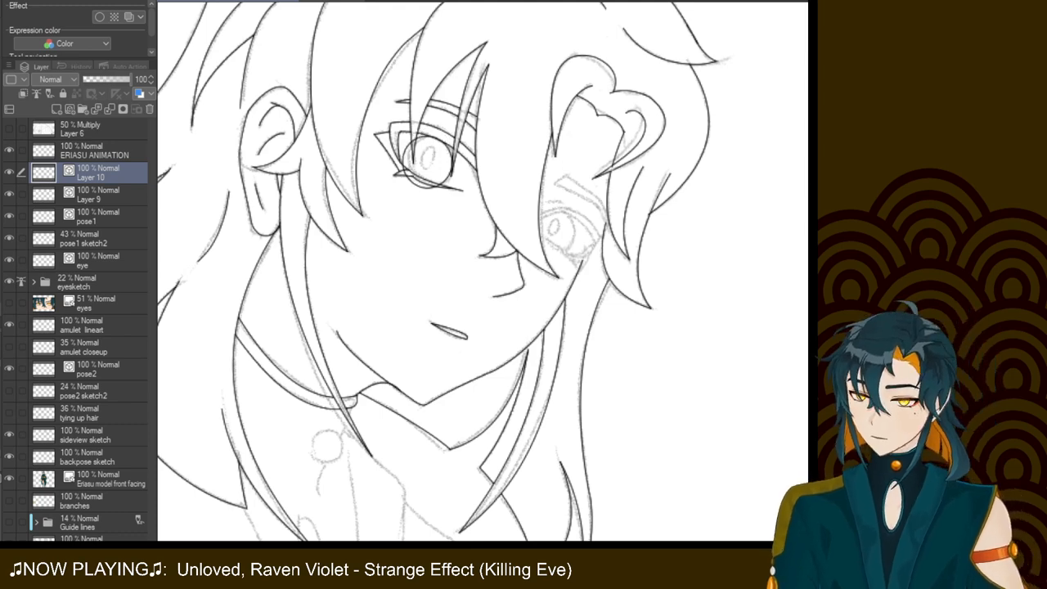
# Transform the near eye's iris outline, shifting it slightly to sit between the upper and lower lids
pyautogui.hotkey('ctrl', 't')
pyautogui.moveTo(425, 162); pyautogui.dragTo(431, 159)
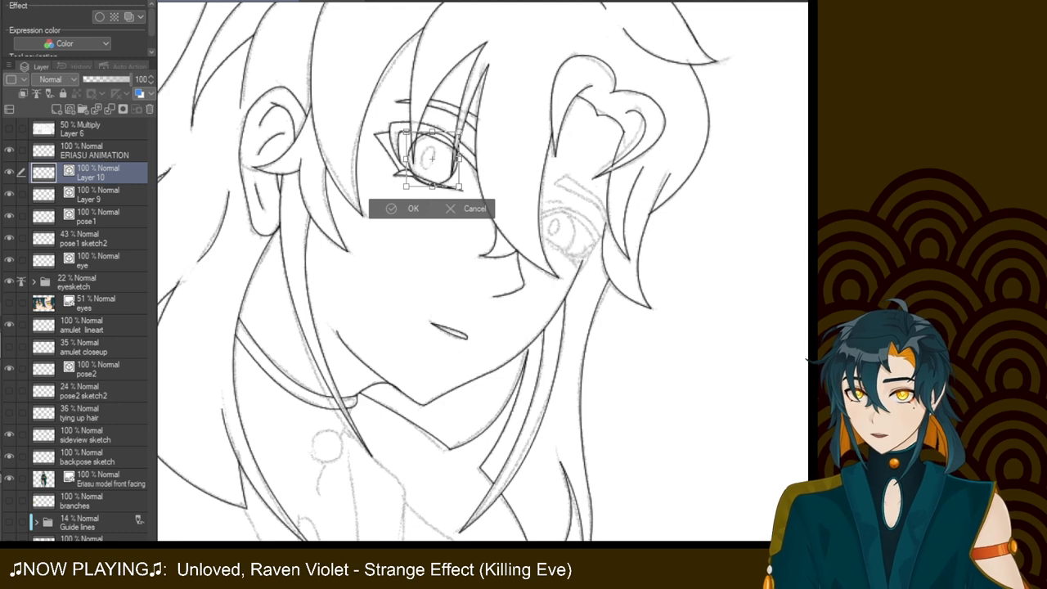
pyautogui.moveTo(458, 246); pyautogui.dragTo(490, 310)
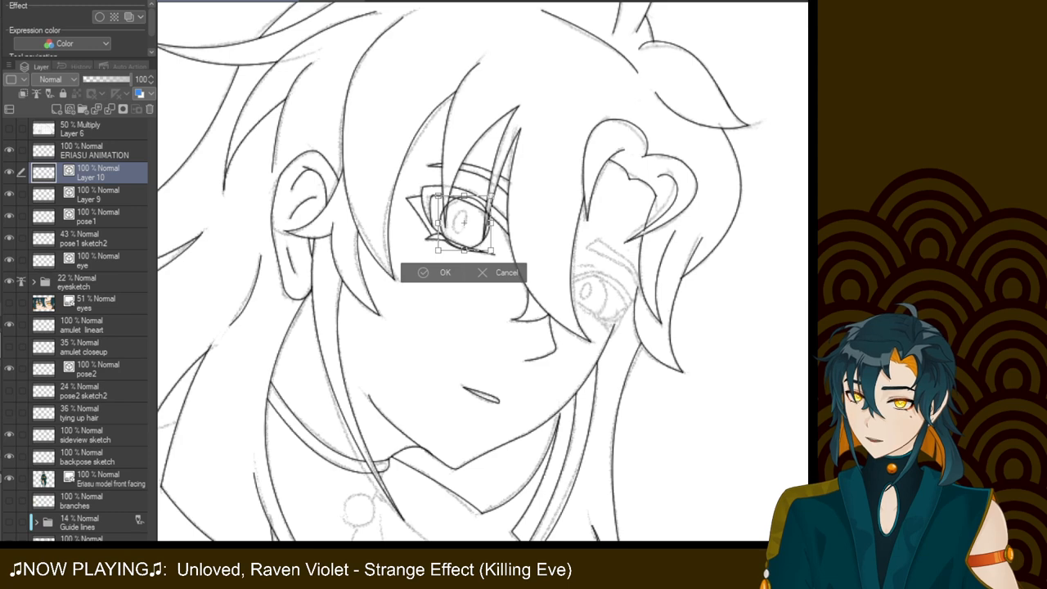
pyautogui.moveTo(464, 222)
pyautogui.mouseDown()
pyautogui.moveTo(485, 224)
pyautogui.moveTo(486, 233)
pyautogui.moveTo(497, 202)
pyautogui.moveTo(466, 180)
pyautogui.moveTo(485, 190)
pyautogui.moveTo(475, 223)
pyautogui.mouseUp()
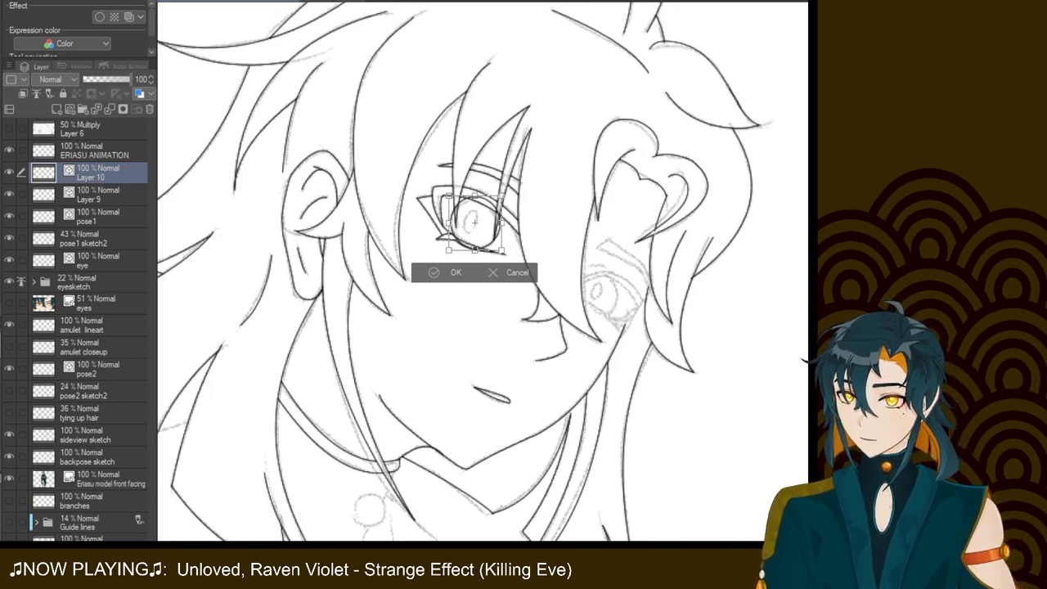
pyautogui.moveTo(475, 222); pyautogui.dragTo(496, 244)
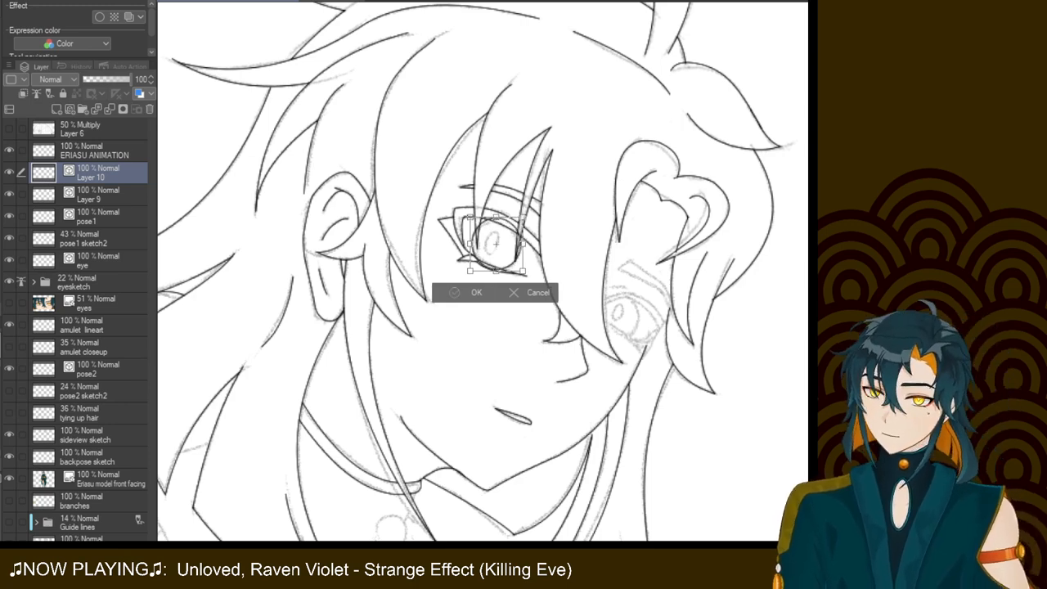
pyautogui.press('Return')
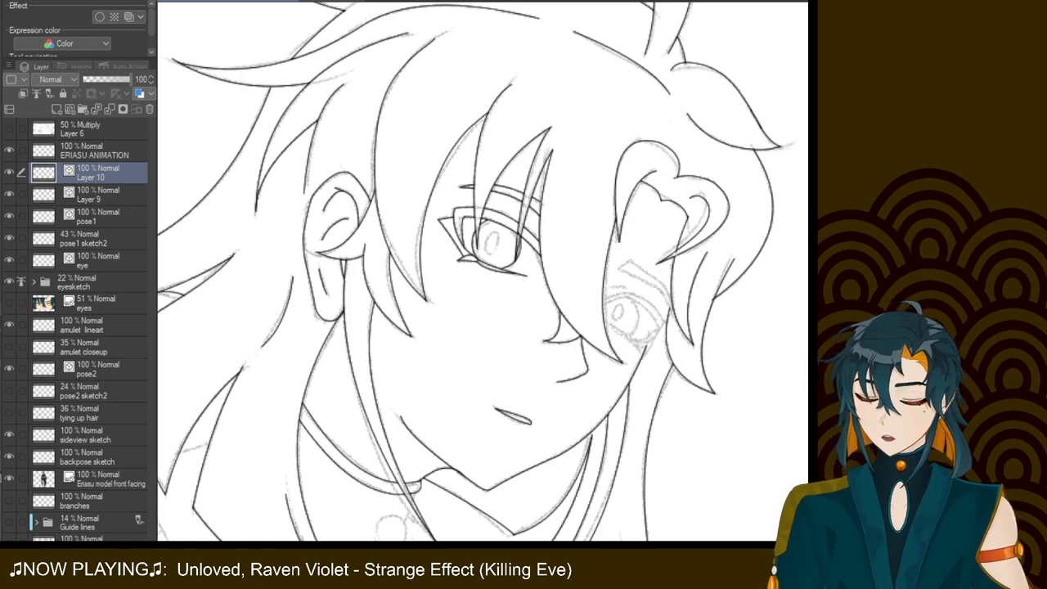
# Duplicate the near eye's iris outline layer and shrink the copy slightly, centring it inside the original outline
pyautogui.scroll(2, 479, 269)
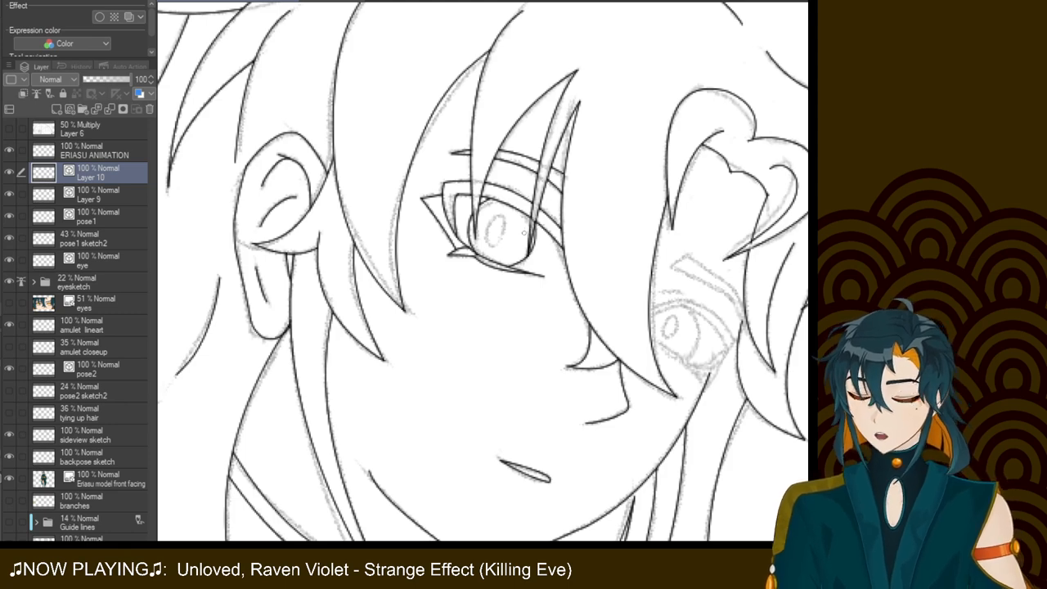
pyautogui.click(100, 195)
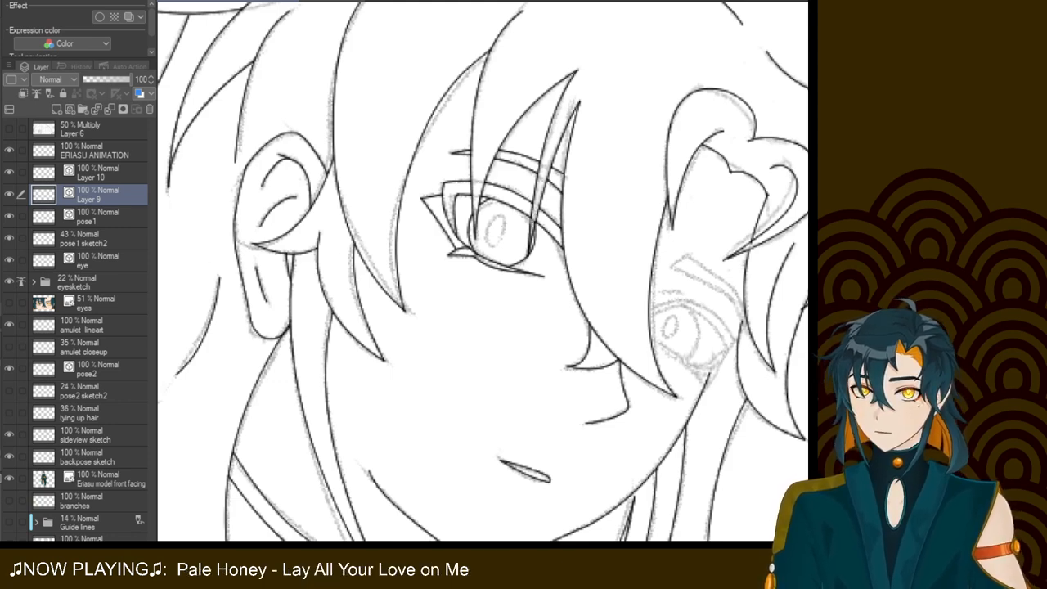
pyautogui.click(99, 173)
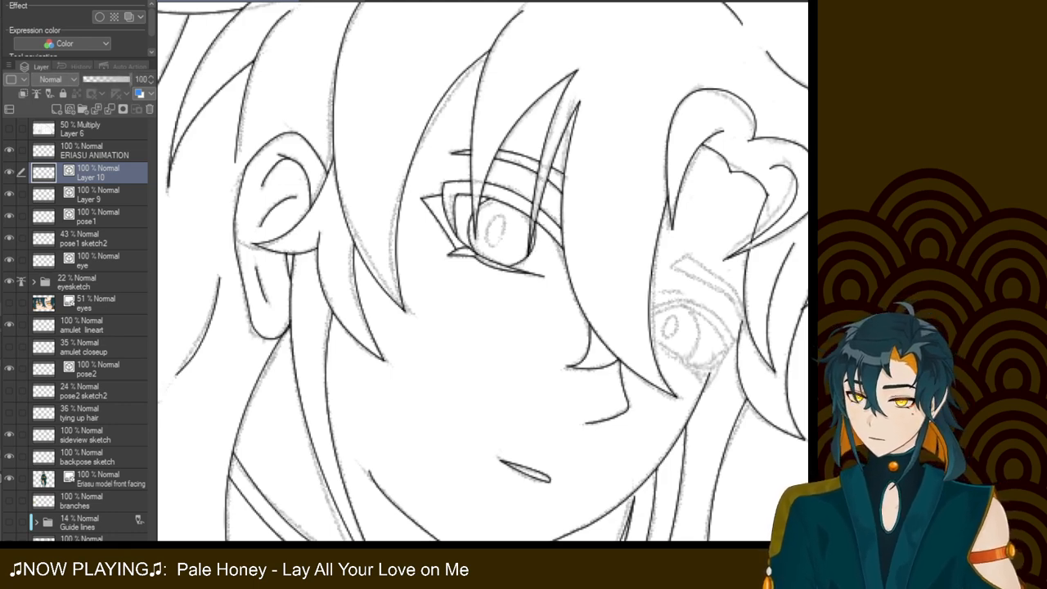
pyautogui.hotkey('ctrl', 'c')
pyautogui.hotkey('ctrl', 'v')
pyautogui.hotkey('ctrl', 't')
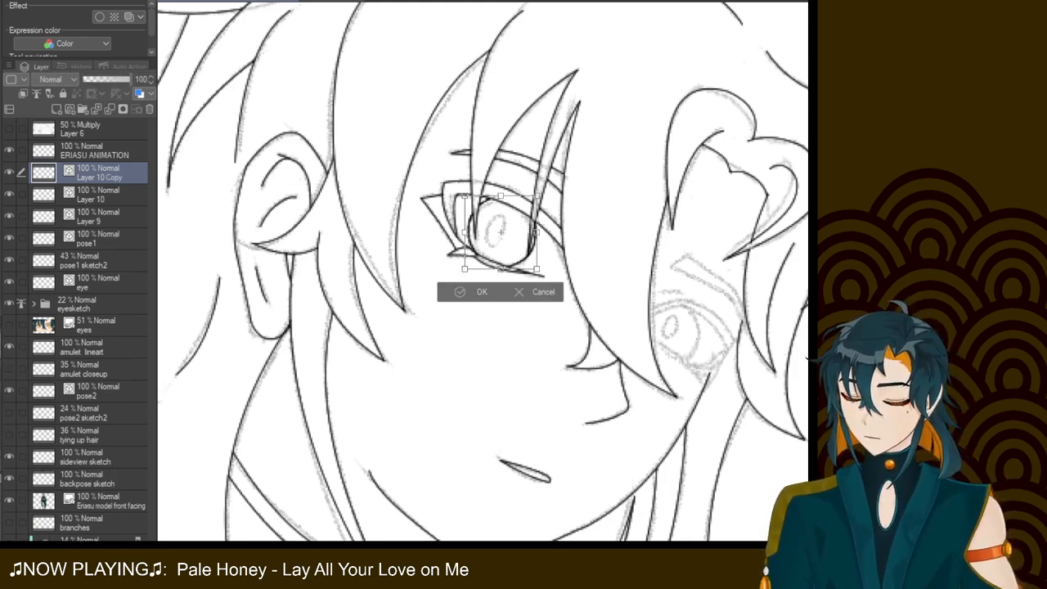
pyautogui.moveTo(539, 194); pyautogui.dragTo(528, 204)
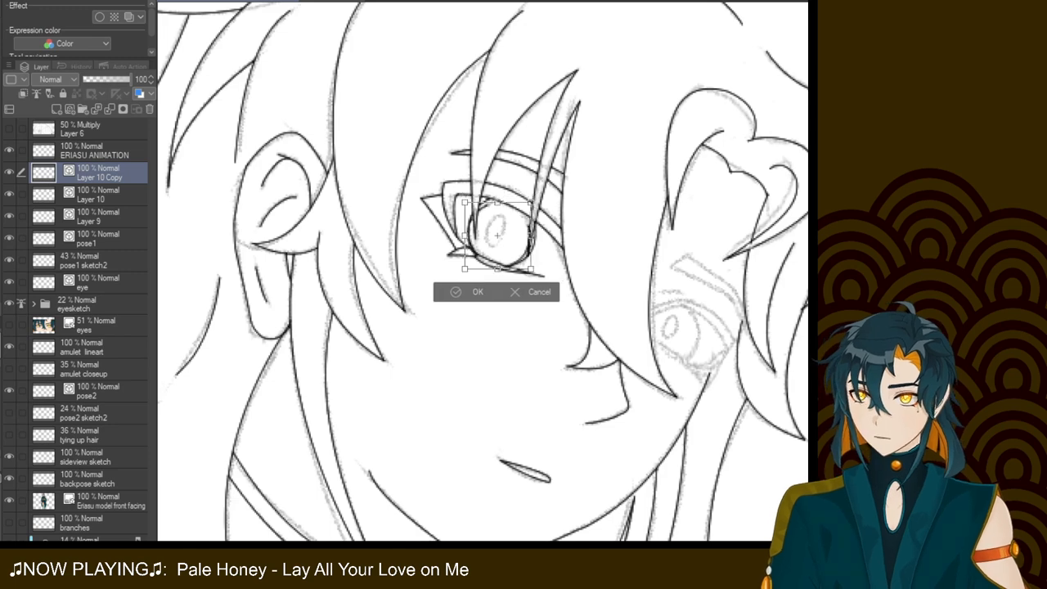
pyautogui.moveTo(496, 237); pyautogui.dragTo(499, 234)
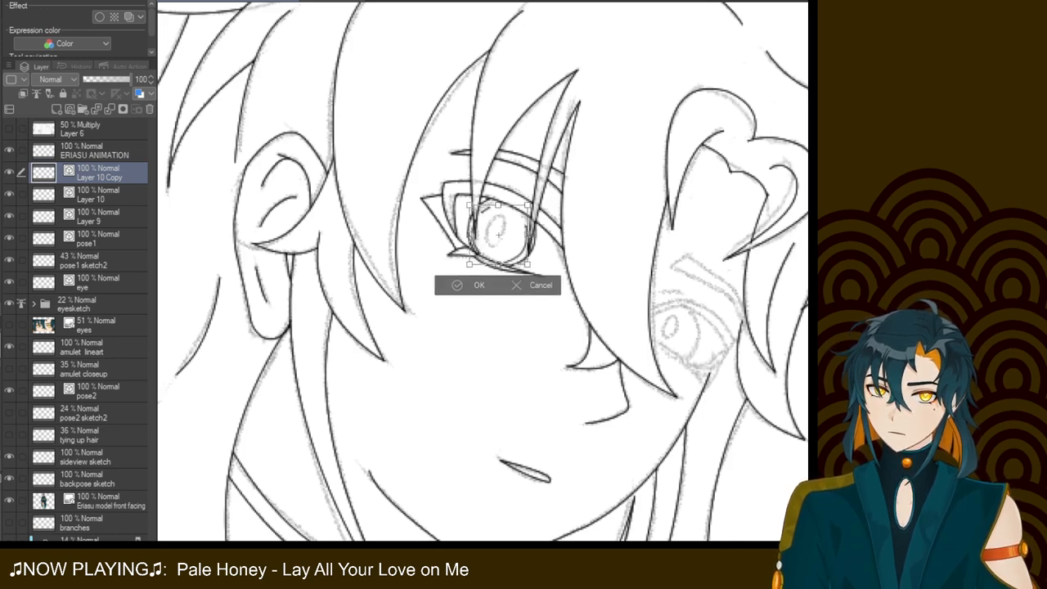
pyautogui.moveTo(498, 235); pyautogui.dragTo(500, 233)
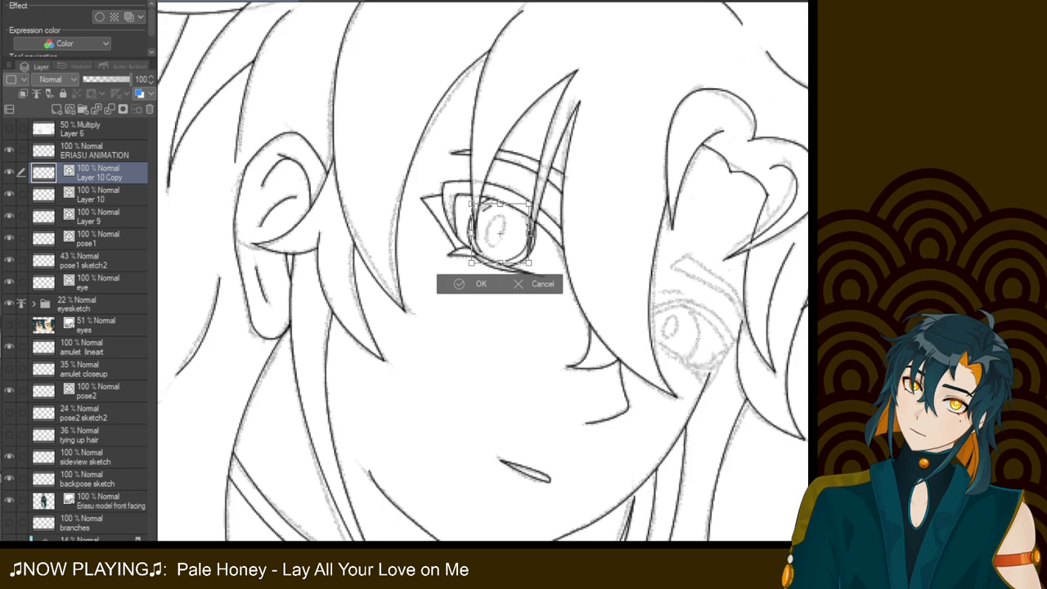
pyautogui.click(460, 284)
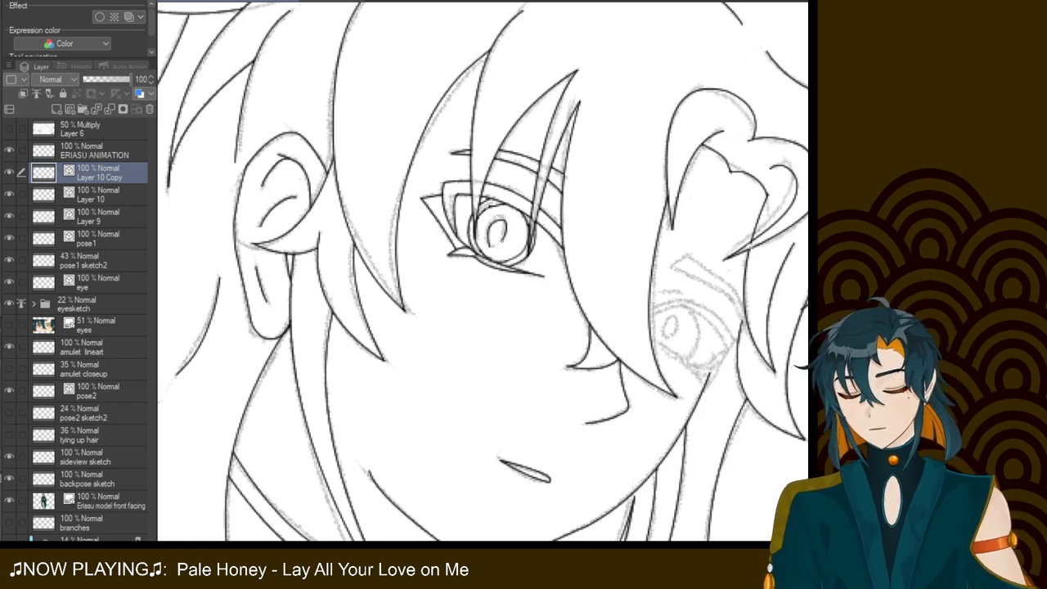
# Ink the oval pupil in the near eye and a short line at its inner corner, and make the pose1 layer active
pyautogui.moveTo(489, 243)
pyautogui.mouseDown()
pyautogui.moveTo(506, 233)
pyautogui.moveTo(491, 246)
pyautogui.mouseUp()
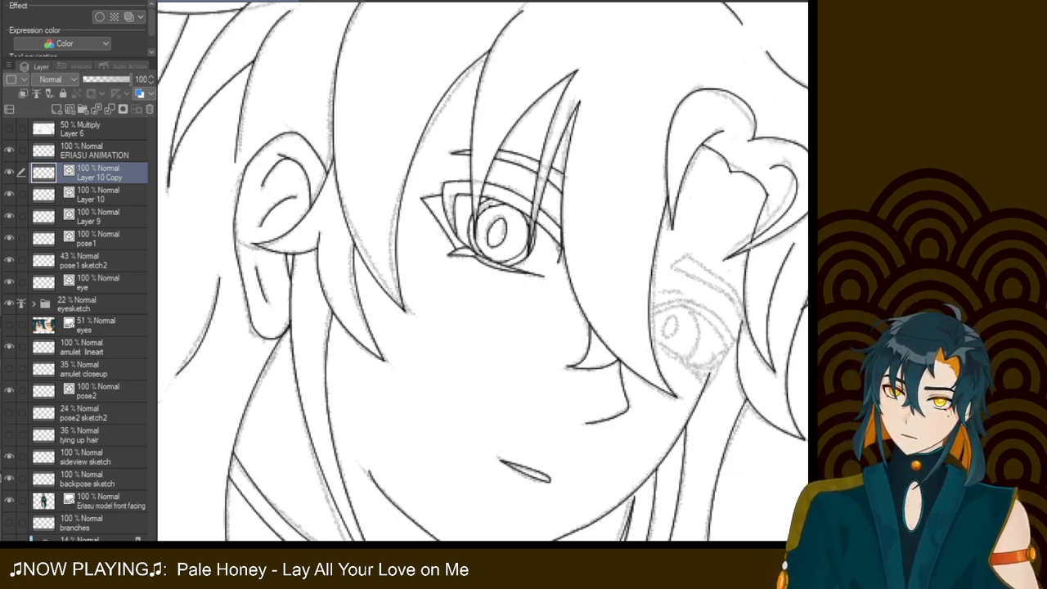
pyautogui.click(99, 195)
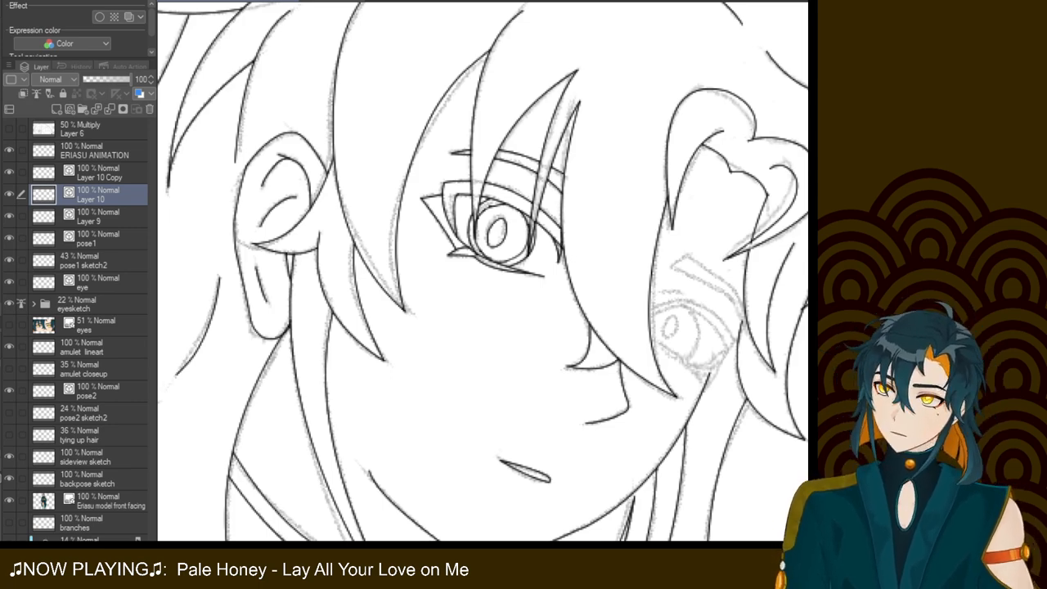
pyautogui.click(100, 216)
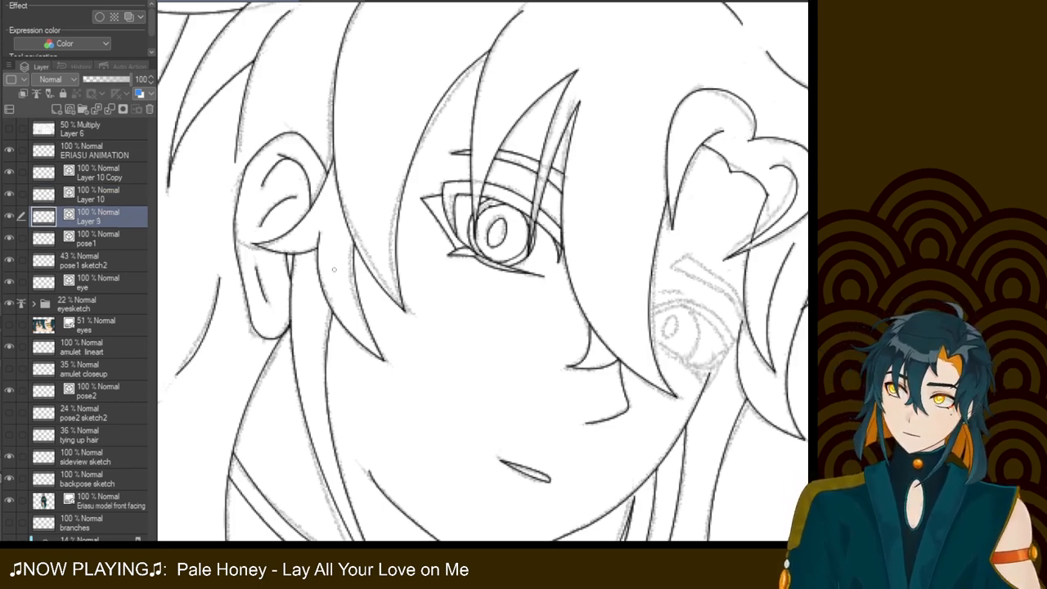
pyautogui.hotkey('alt', ']')
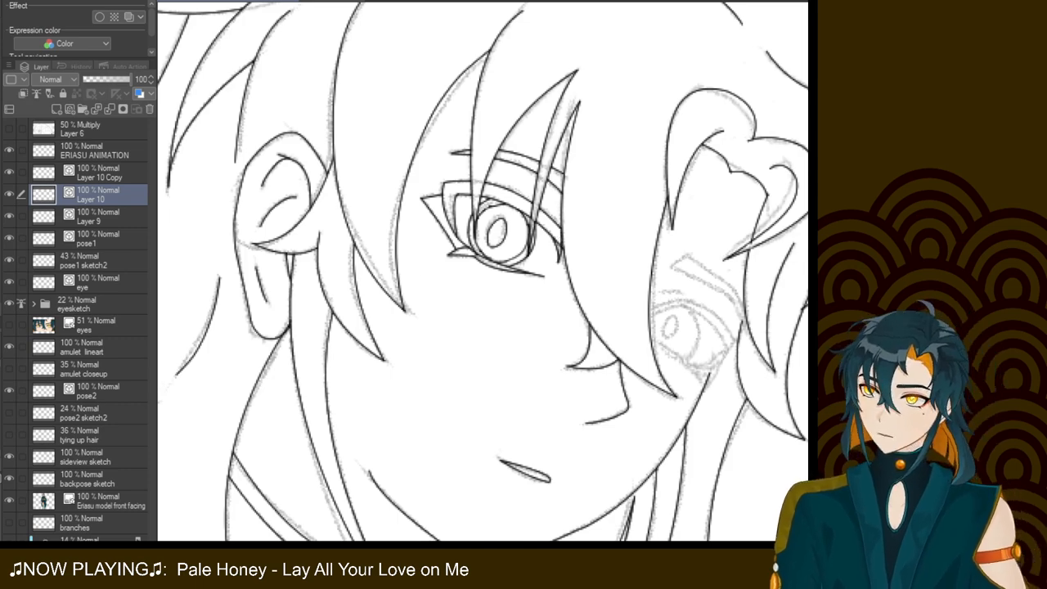
pyautogui.hotkey('alt', '[')
pyautogui.hotkey('alt', '[')
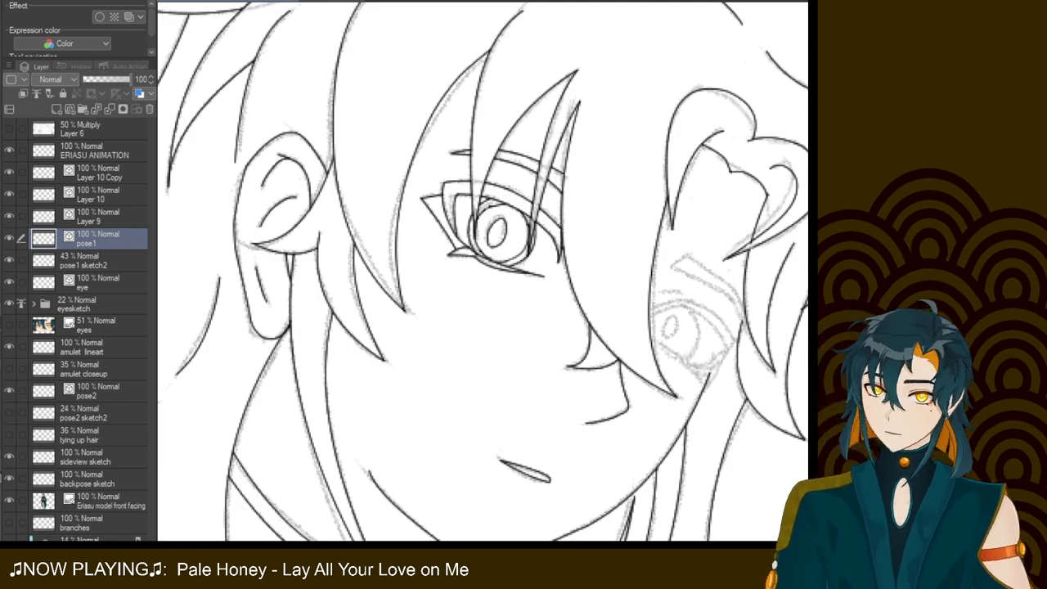
# Examine the near eye at full-sheet and close-up views, comparing it with and without the inner iris and pupil layer
pyautogui.scroll(-10, 482, 273)
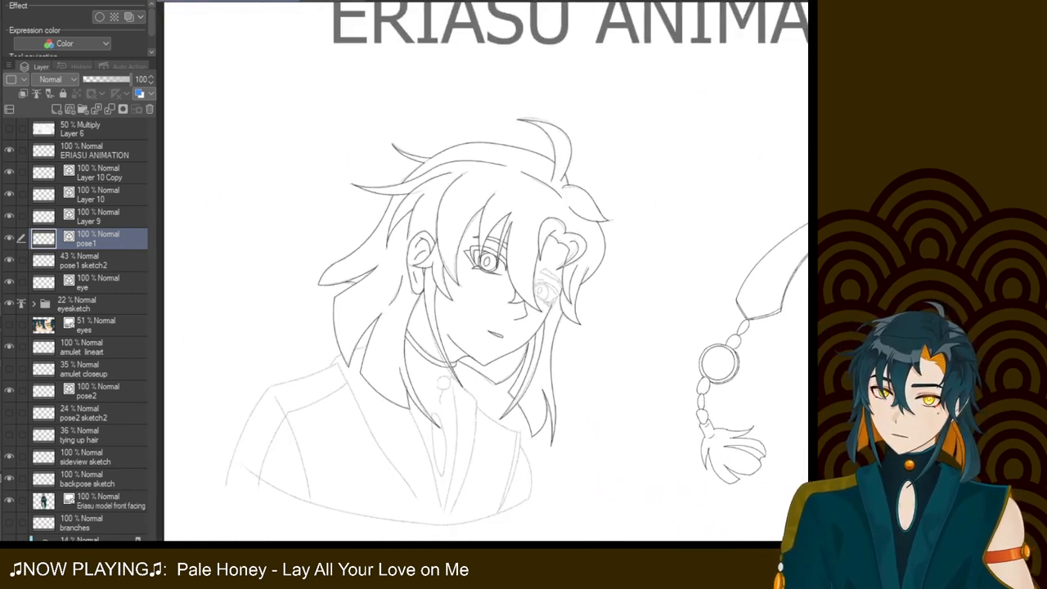
pyautogui.scroll(2, 491, 520)
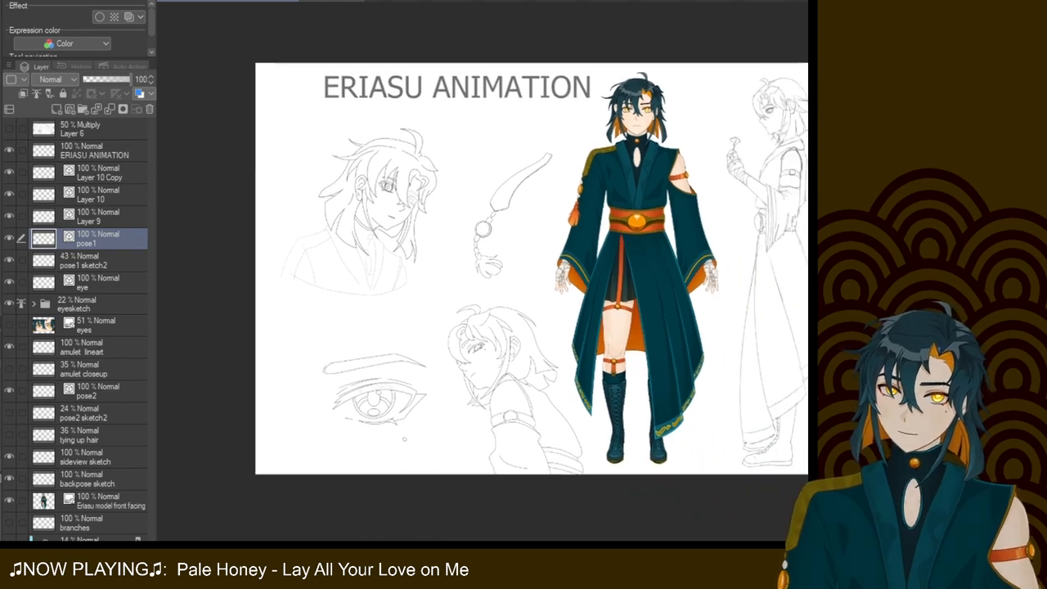
pyautogui.scroll(-2, 491, 520)
pyautogui.moveTo(491, 520); pyautogui.dragTo(521, 552)
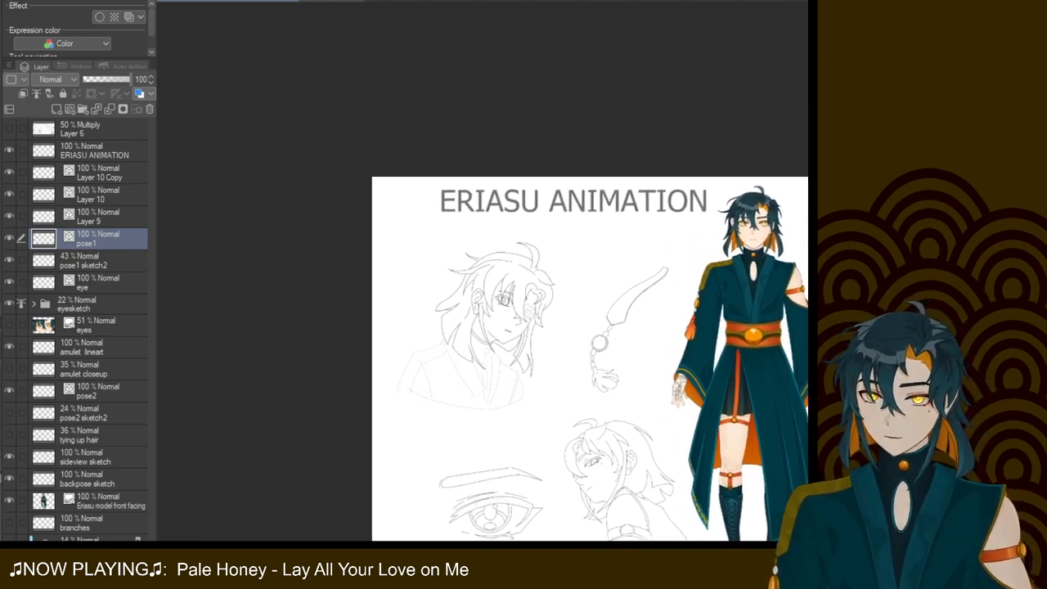
pyautogui.scroll(10, 479, 269)
pyautogui.moveTo(655, 491); pyautogui.dragTo(350, 143)
pyautogui.moveTo(777, 180); pyautogui.dragTo(172, 393)
pyautogui.moveTo(736, 246)
pyautogui.mouseDown()
pyautogui.moveTo(287, 384)
pyautogui.moveTo(273, 427)
pyautogui.moveTo(736, 245)
pyautogui.mouseUp()
pyautogui.moveTo(368, 360)
pyautogui.mouseDown()
pyautogui.moveTo(616, 228)
pyautogui.moveTo(616, 177)
pyautogui.mouseUp()
pyautogui.moveTo(491, 491)
pyautogui.mouseDown()
pyautogui.moveTo(458, 98)
pyautogui.moveTo(545, 279)
pyautogui.mouseUp()
pyautogui.moveTo(490, 123); pyautogui.dragTo(507, 490)
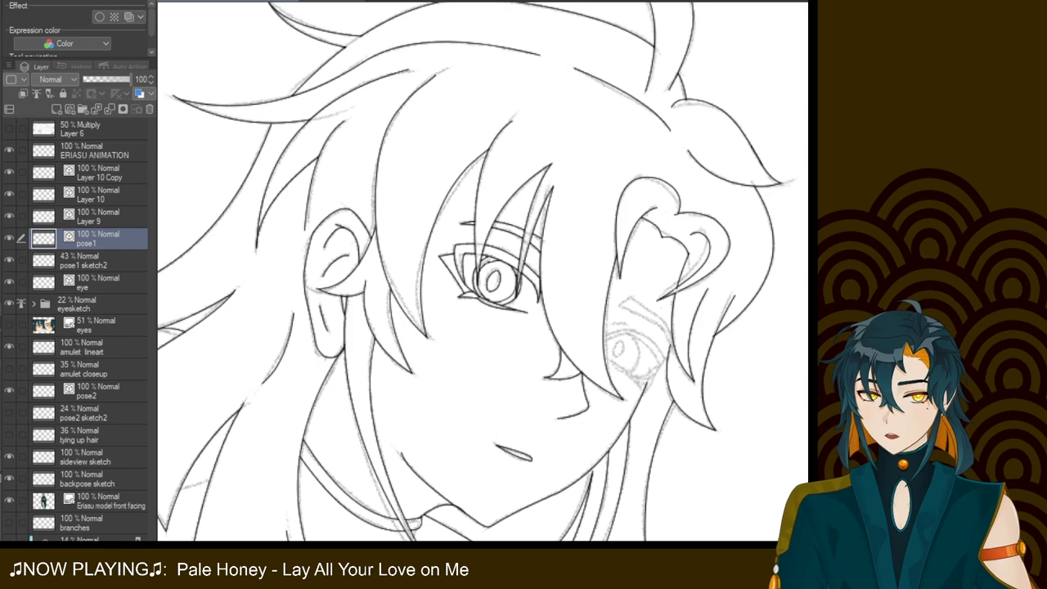
pyautogui.scroll(3, 491, 274)
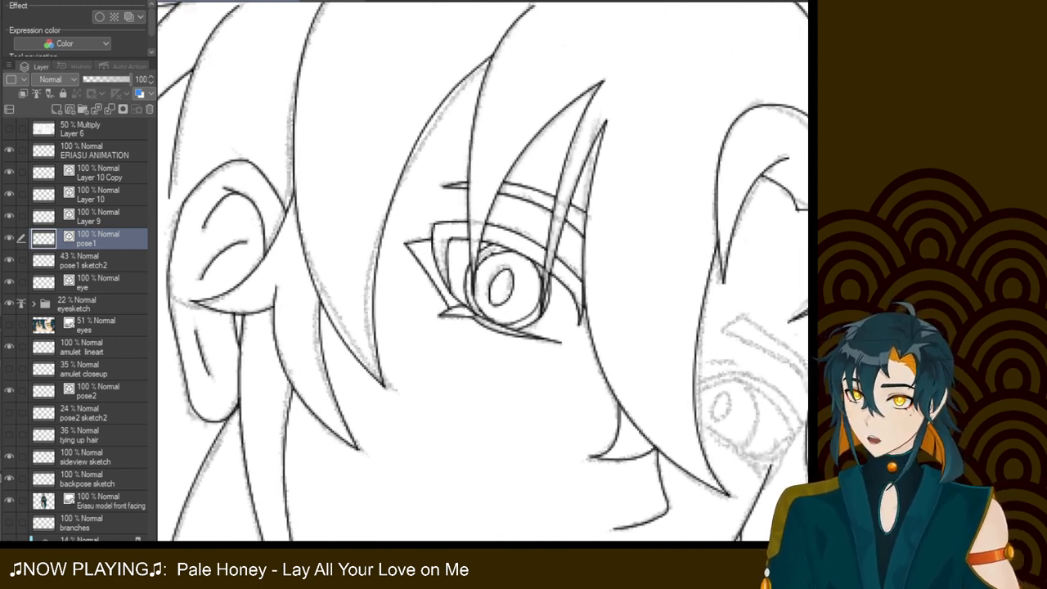
pyautogui.hotkey('ctrl', 'z')
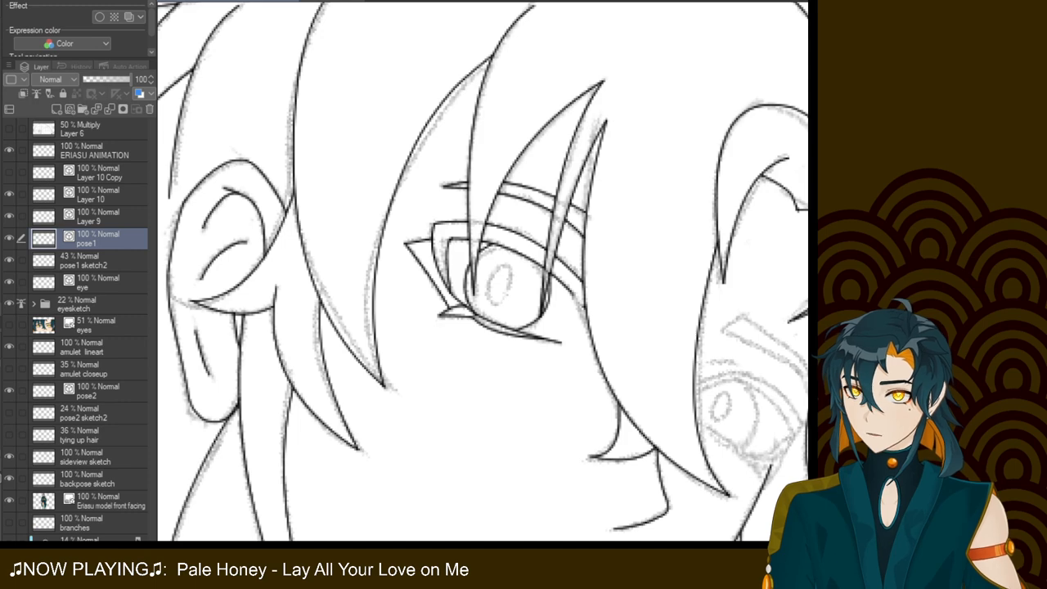
pyautogui.hotkey('ctrl', 'y')
# Select the inner iris ring and pupil on Layer 10 Copy, enlarge them slightly and recentre them within the near eye
pyautogui.click(100, 173)
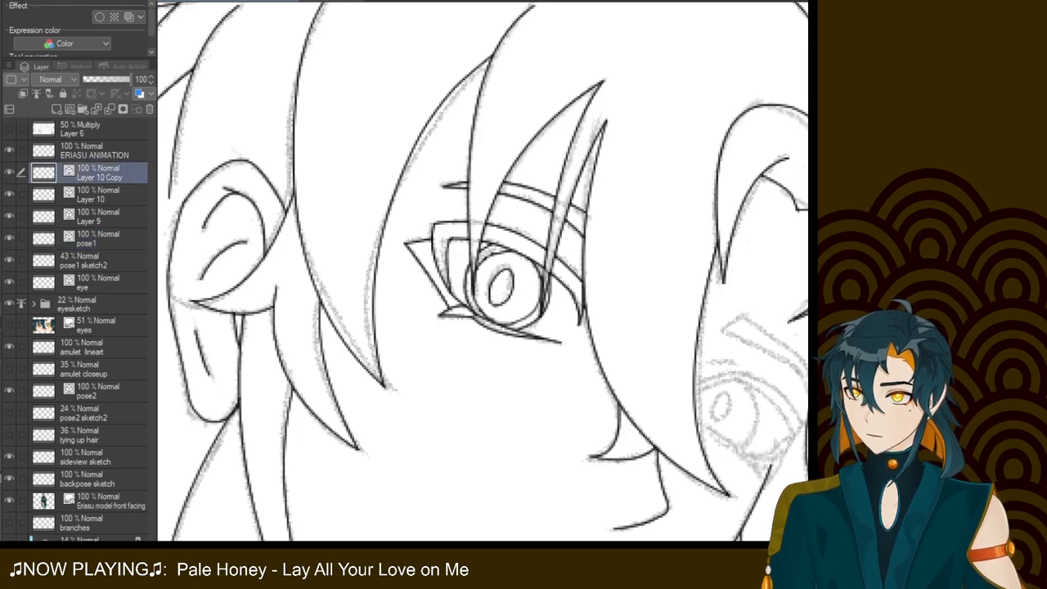
pyautogui.moveTo(491, 373)
pyautogui.mouseDown()
pyautogui.moveTo(434, 286)
pyautogui.moveTo(560, 262)
pyautogui.moveTo(491, 373)
pyautogui.mouseUp()
pyautogui.hotkey('ctrl', 't')
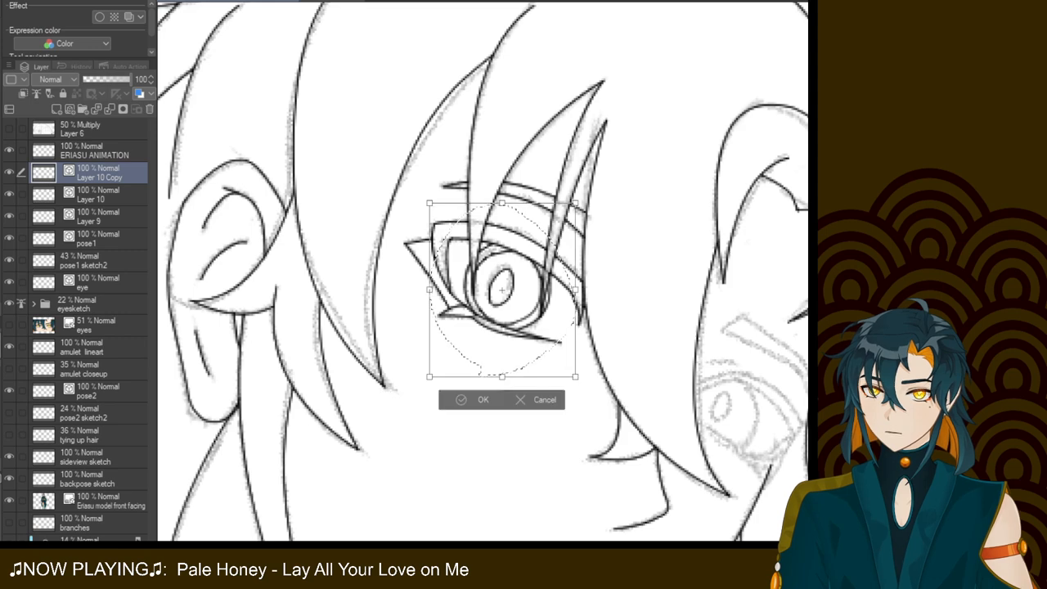
pyautogui.moveTo(575, 376); pyautogui.dragTo(580, 383)
pyautogui.moveTo(507, 294); pyautogui.dragTo(500, 291)
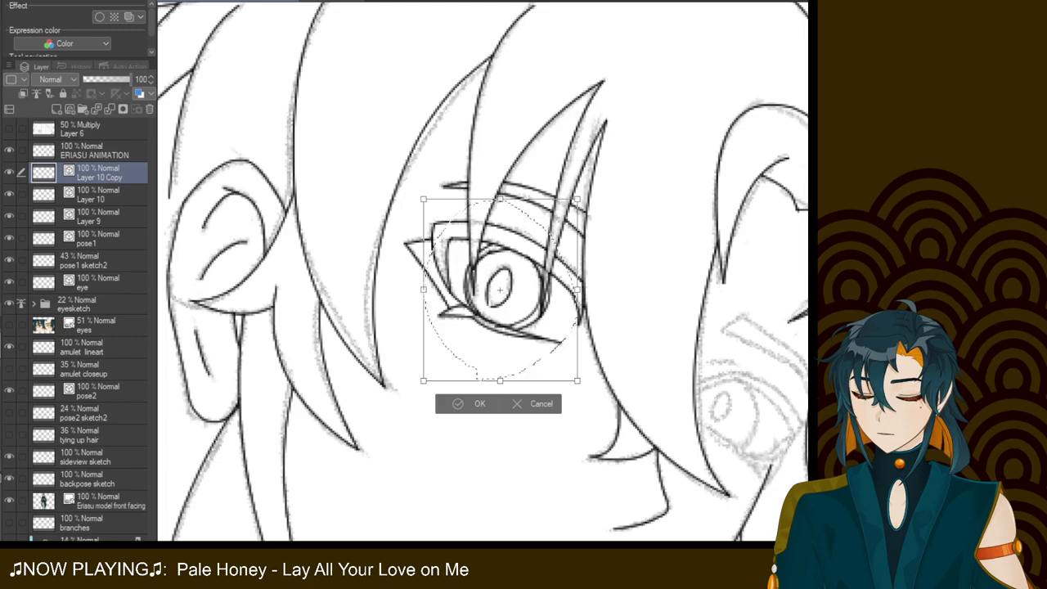
pyautogui.scroll(-8, 499, 290)
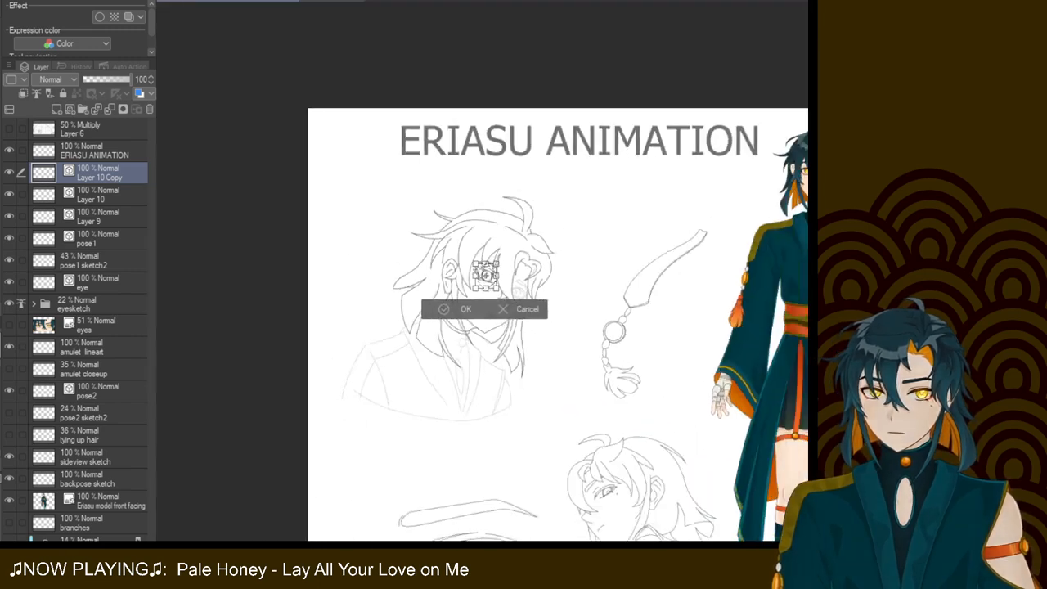
pyautogui.scroll(8, 486, 276)
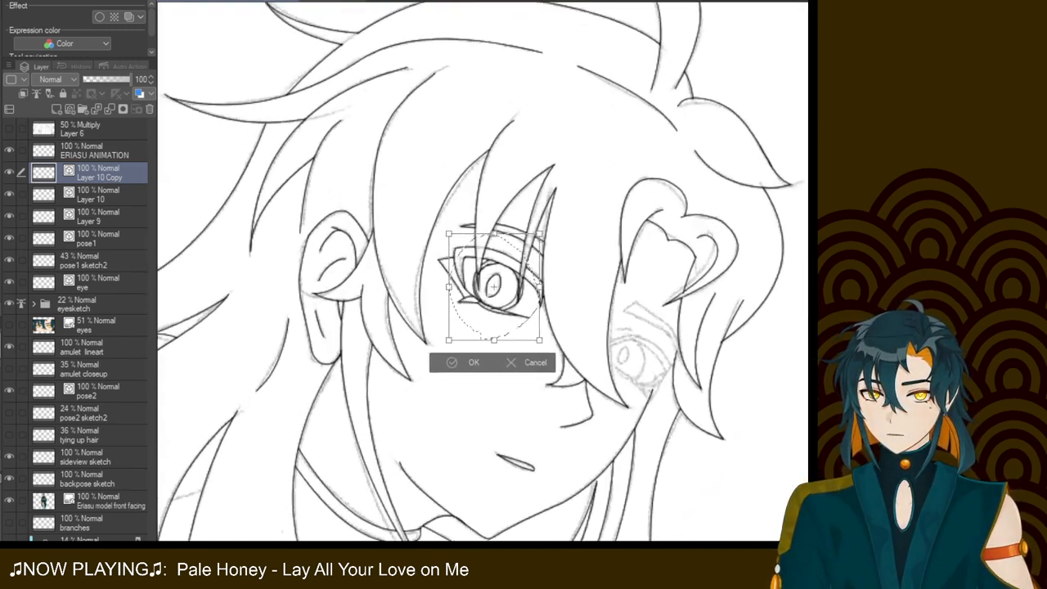
pyautogui.moveTo(498, 292); pyautogui.dragTo(500, 292)
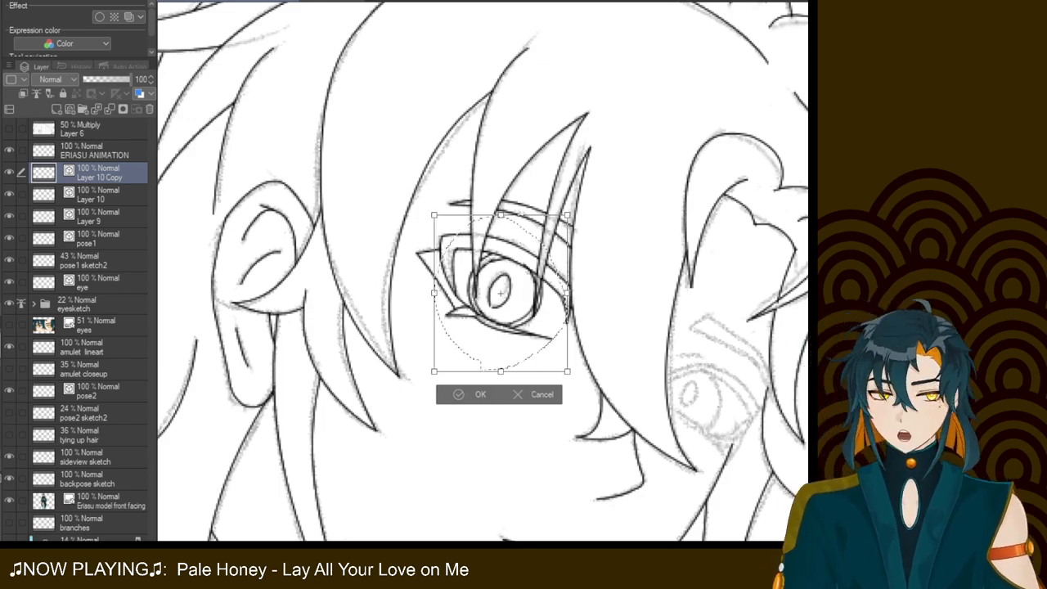
pyautogui.scroll(-6, 501, 292)
pyautogui.moveTo(500, 292); pyautogui.dragTo(474, 252)
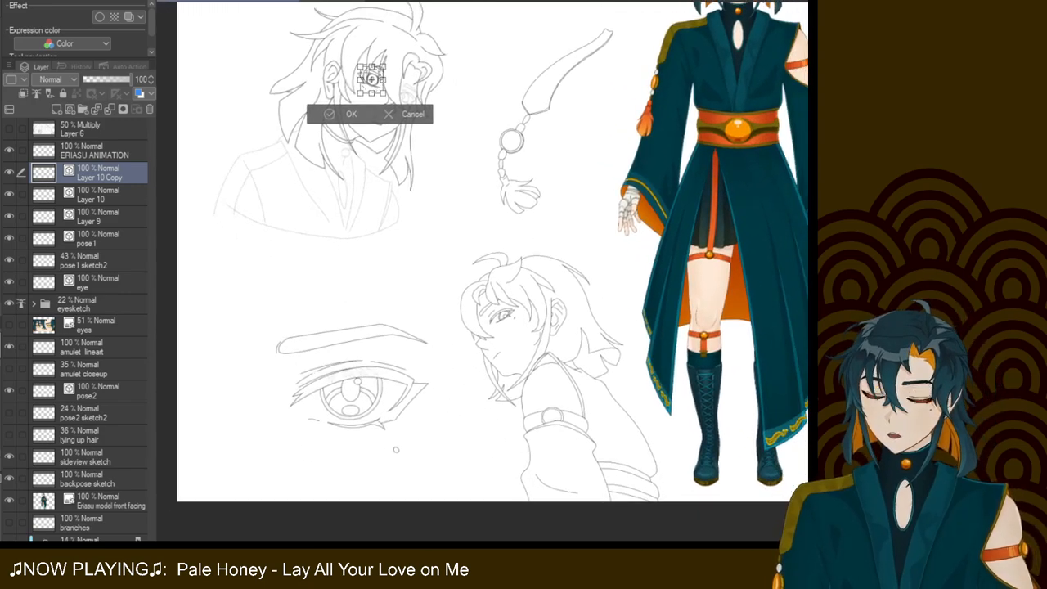
pyautogui.scroll(4, 507, 315)
pyautogui.scroll(-4, 507, 315)
pyautogui.moveTo(507, 315); pyautogui.dragTo(611, 544)
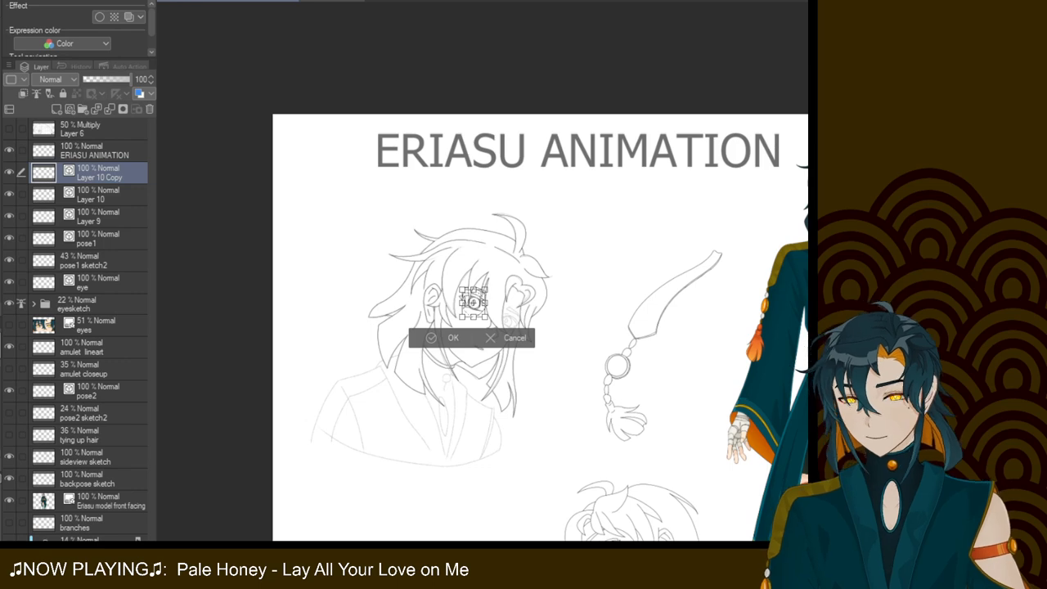
pyautogui.scroll(4, 487, 263)
pyautogui.moveTo(449, 377); pyautogui.dragTo(508, 256)
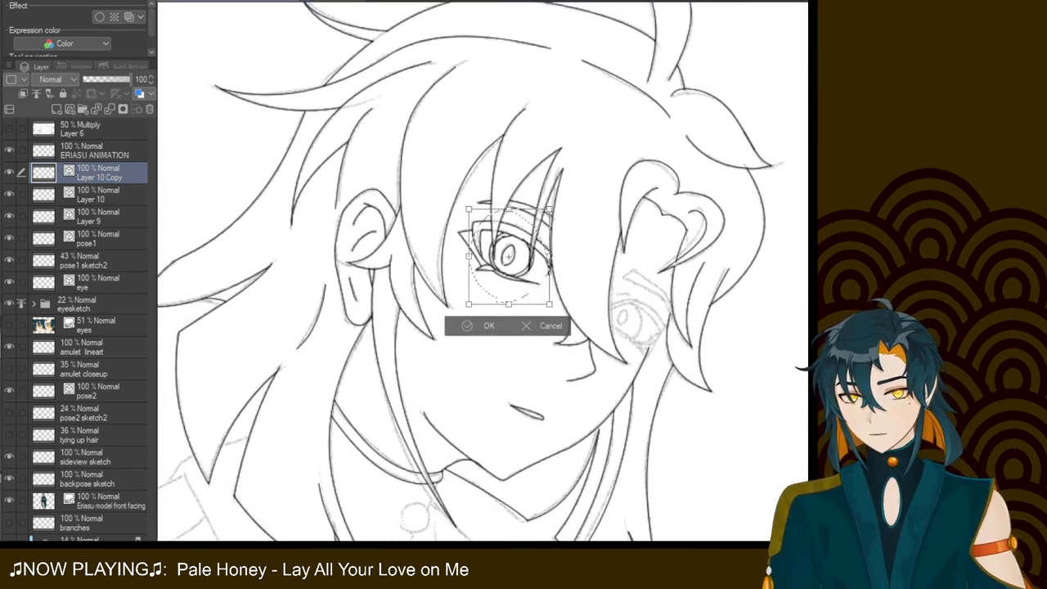
pyautogui.click(467, 325)
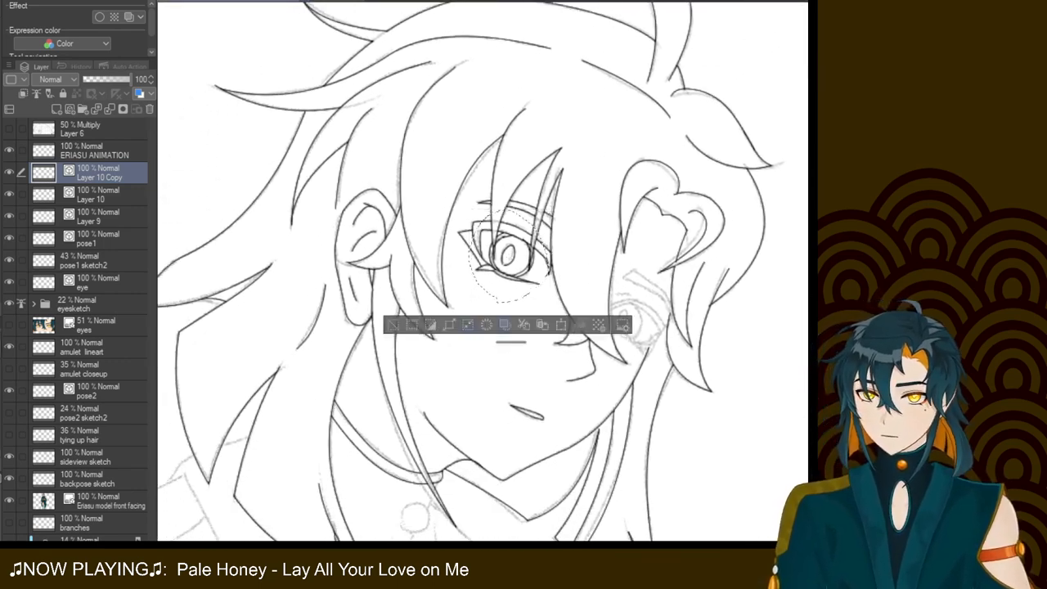
pyautogui.hotkey('ctrl', 'd')
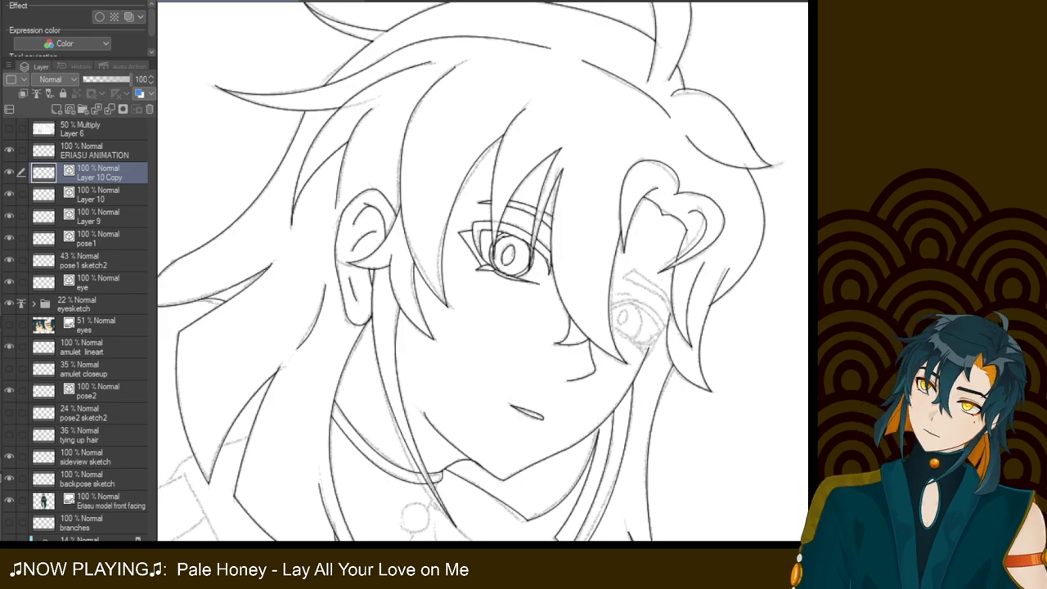
# Select the pupil inside the near eye's iris and delete it, keeping the surrounding iris ring
pyautogui.scroll(-6, 483, 270)
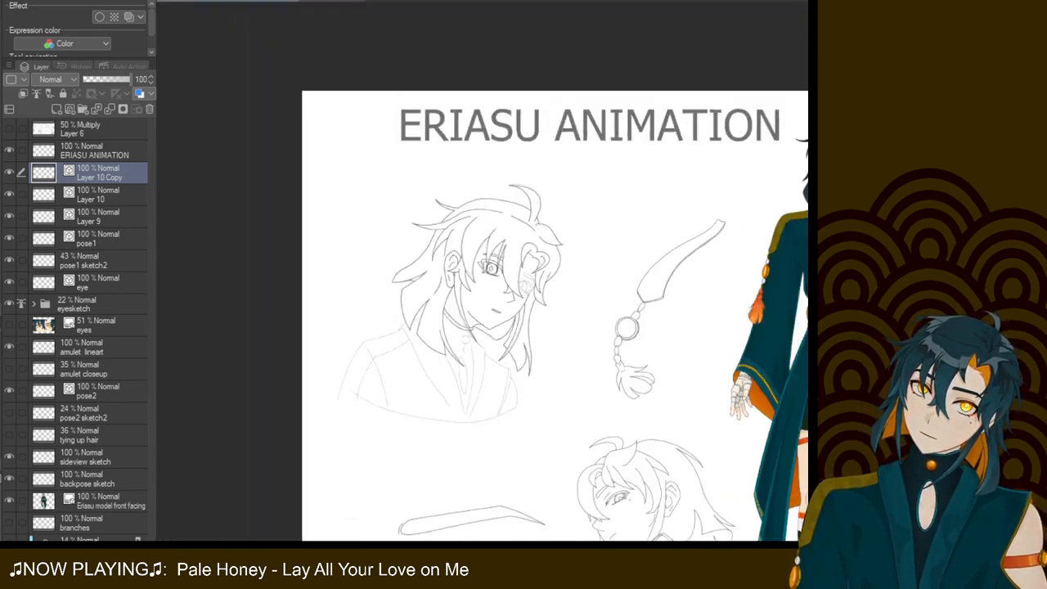
pyautogui.scroll(6, 482, 270)
pyautogui.moveTo(483, 269); pyautogui.dragTo(387, 232)
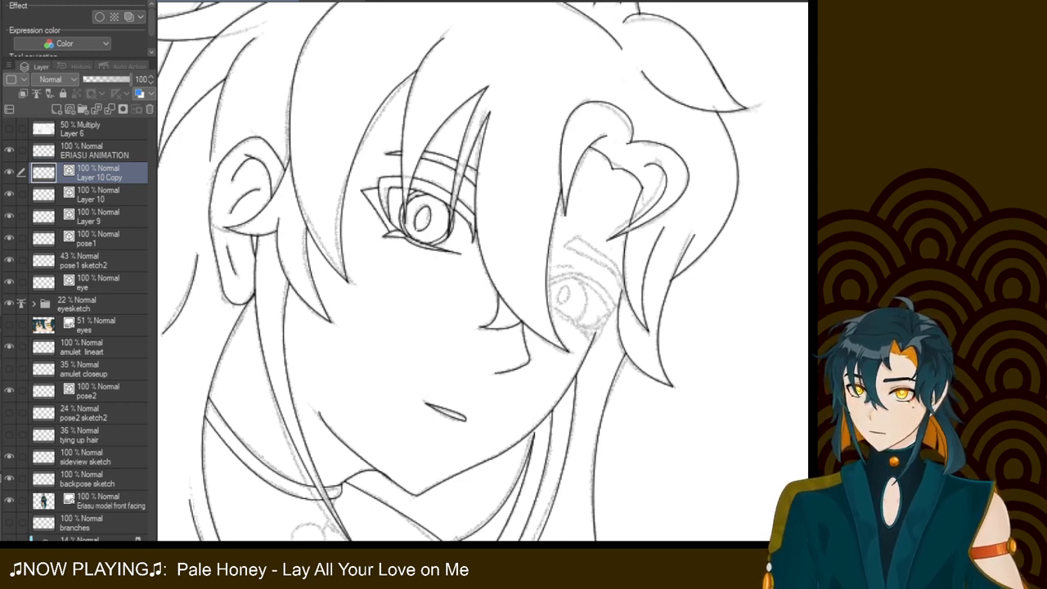
pyautogui.moveTo(413, 232)
pyautogui.mouseDown()
pyautogui.moveTo(411, 210)
pyautogui.moveTo(431, 203)
pyautogui.moveTo(435, 226)
pyautogui.moveTo(417, 235)
pyautogui.mouseUp()
pyautogui.click(400, 256)
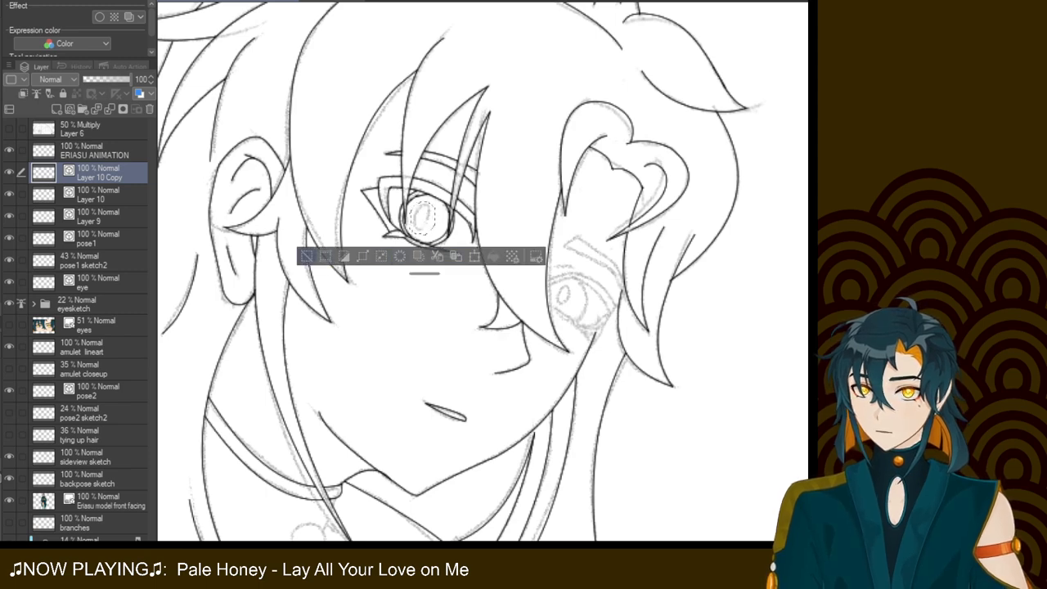
pyautogui.hotkey('ctrl', 'd')
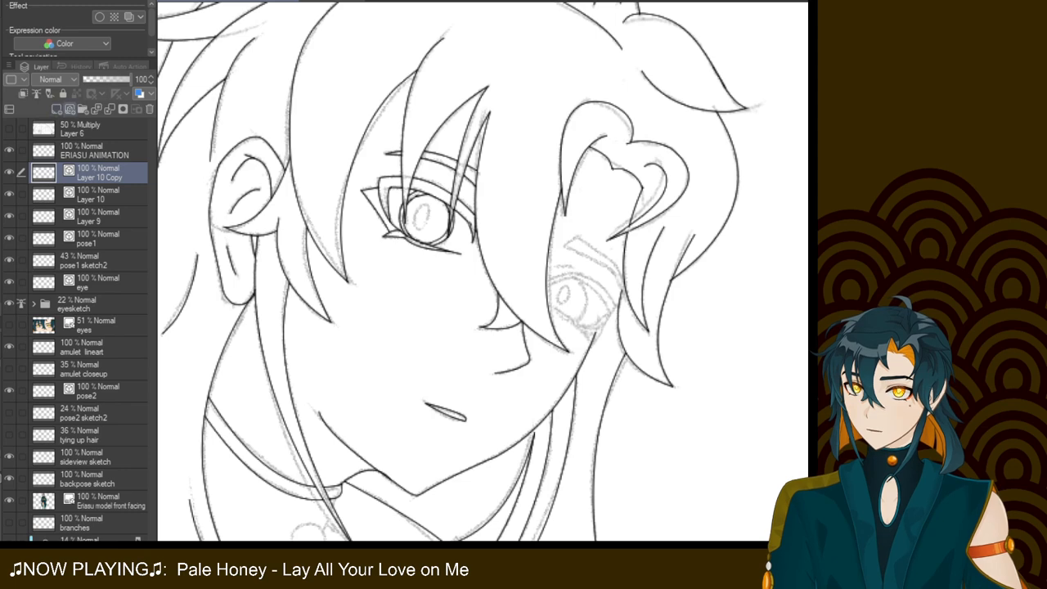
# Add a new vector layer above Layer 10 Copy and try an oval pupil inside the near eye's iris
pyautogui.hotkey('ctrl', 'shift', 'n')
pyautogui.moveTo(426, 233)
pyautogui.mouseDown()
pyautogui.moveTo(429, 212)
pyautogui.moveTo(416, 205)
pyautogui.moveTo(414, 231)
pyautogui.moveTo(423, 203)
pyautogui.moveTo(426, 233)
pyautogui.moveTo(424, 203)
pyautogui.moveTo(411, 220)
pyautogui.moveTo(432, 207)
pyautogui.mouseUp()
pyautogui.hotkey('ctrl', 'z')
pyautogui.hotkey('ctrl', 'z')
pyautogui.hotkey('ctrl', 'z')
pyautogui.hotkey('ctrl', 'z')
pyautogui.hotkey('ctrl', 'z')
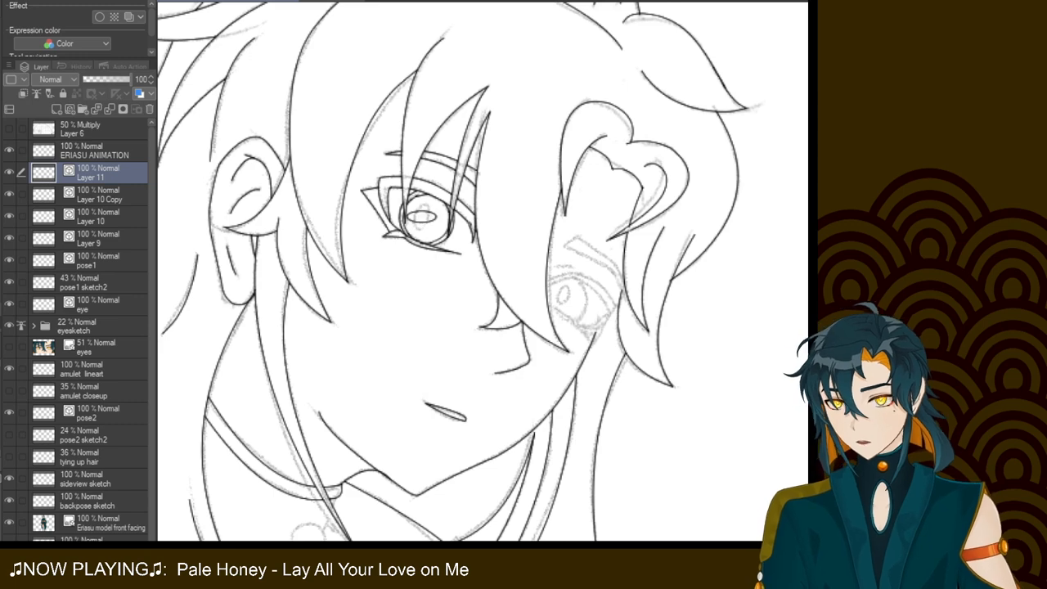
pyautogui.hotkey('ctrl', 'z')
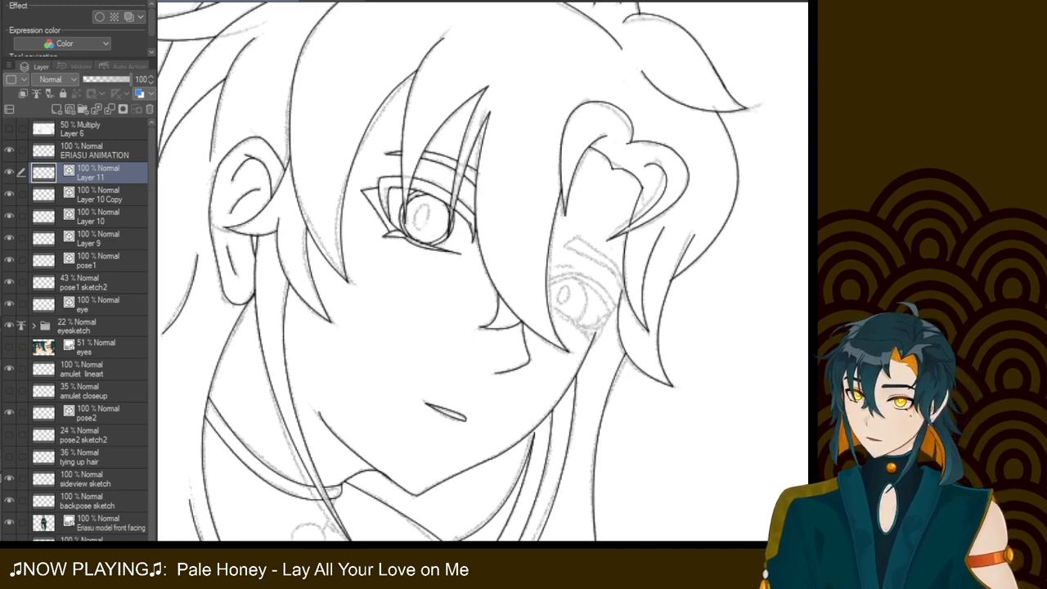
# Ink a narrow, slightly tilted oval pupil in the centre of the near eye's iris
pyautogui.moveTo(432, 201); pyautogui.dragTo(416, 231)
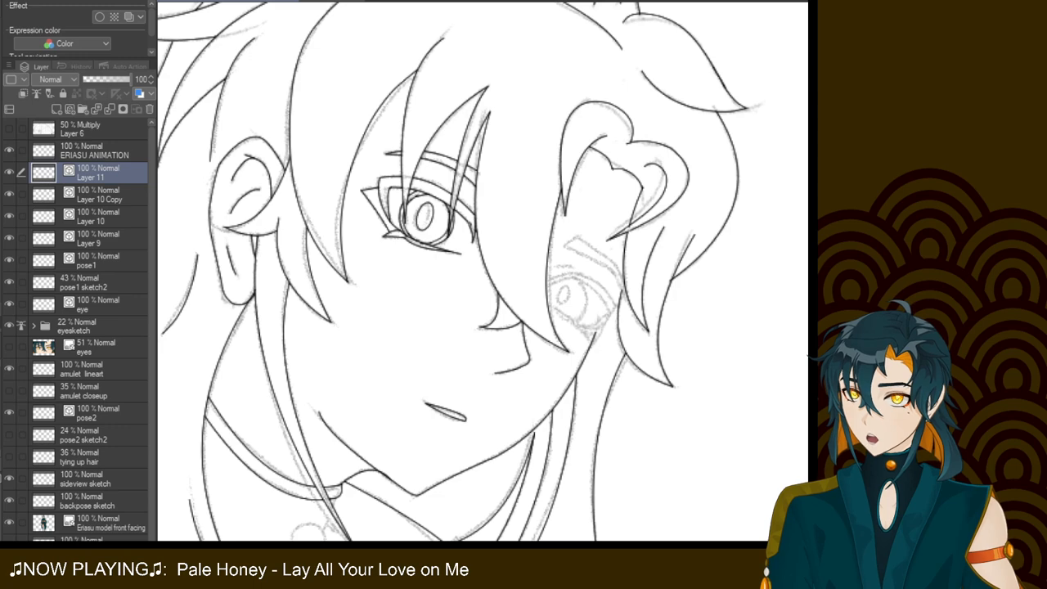
pyautogui.hotkey('ctrl', 'z')
pyautogui.hotkey('ctrl', 'y')
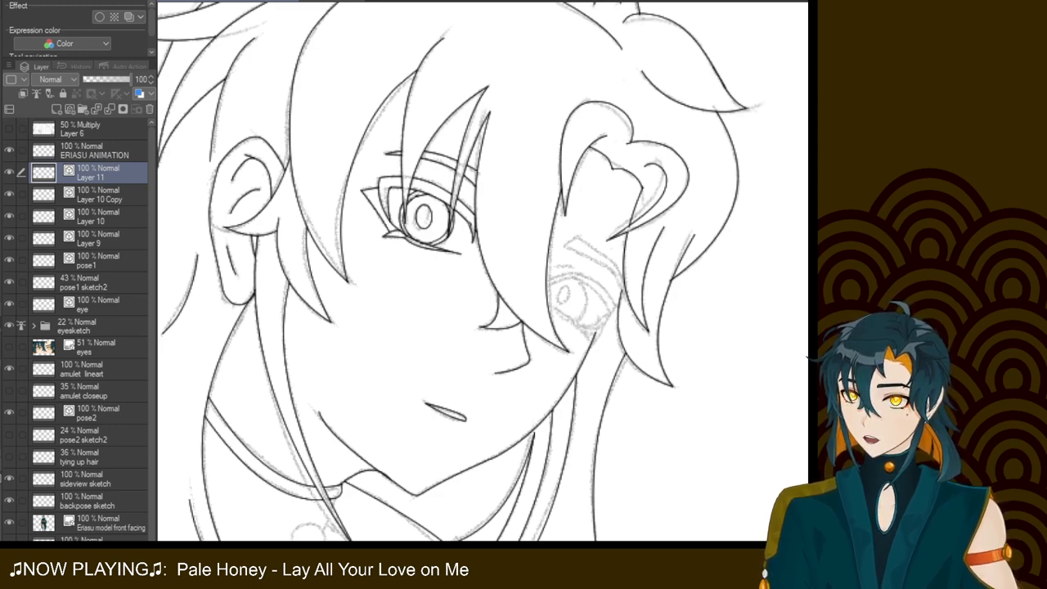
pyautogui.hotkey('ctrl', 'z')
pyautogui.hotkey('ctrl', 'y')
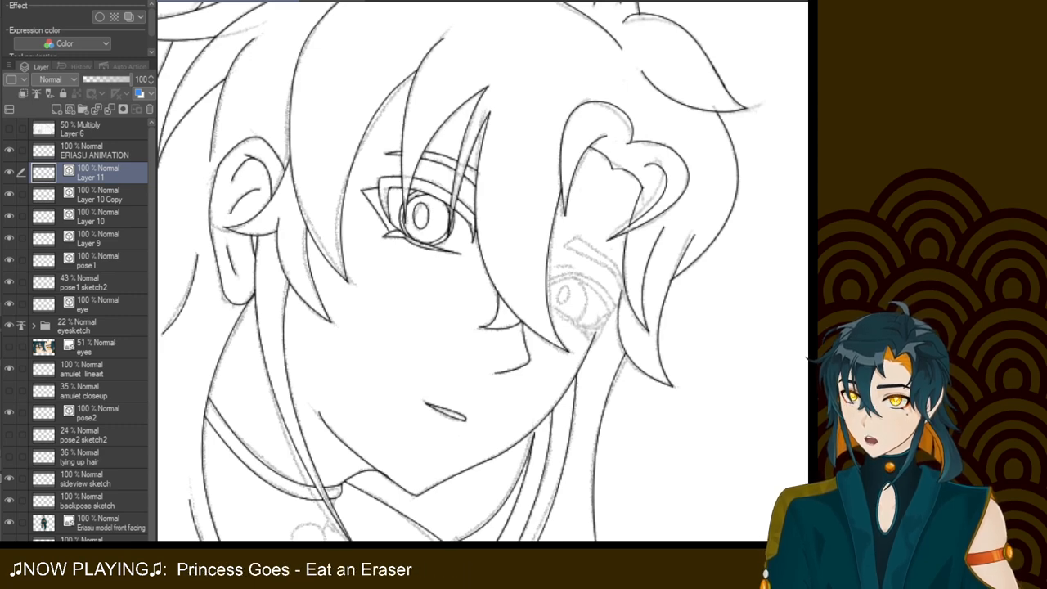
pyautogui.hotkey('ctrl', 'z')
pyautogui.moveTo(424, 226)
pyautogui.mouseDown()
pyautogui.moveTo(410, 232)
pyautogui.moveTo(422, 231)
pyautogui.moveTo(431, 210)
pyautogui.moveTo(424, 232)
pyautogui.moveTo(420, 205)
pyautogui.mouseUp()
pyautogui.hotkey('ctrl', 'z')
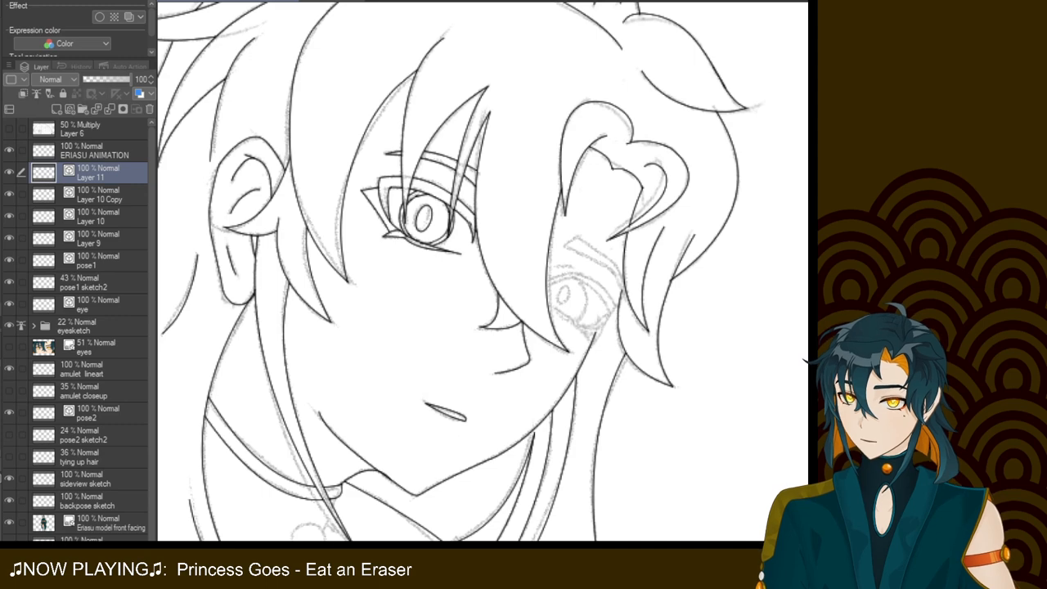
# Merge Layer 11, Layer 10 Copy, Layer 10 and Layer 9 into one layer holding the near eye's line art
pyautogui.moveTo(540, 286)
pyautogui.mouseDown()
pyautogui.moveTo(505, 310)
pyautogui.moveTo(432, 239)
pyautogui.mouseUp()
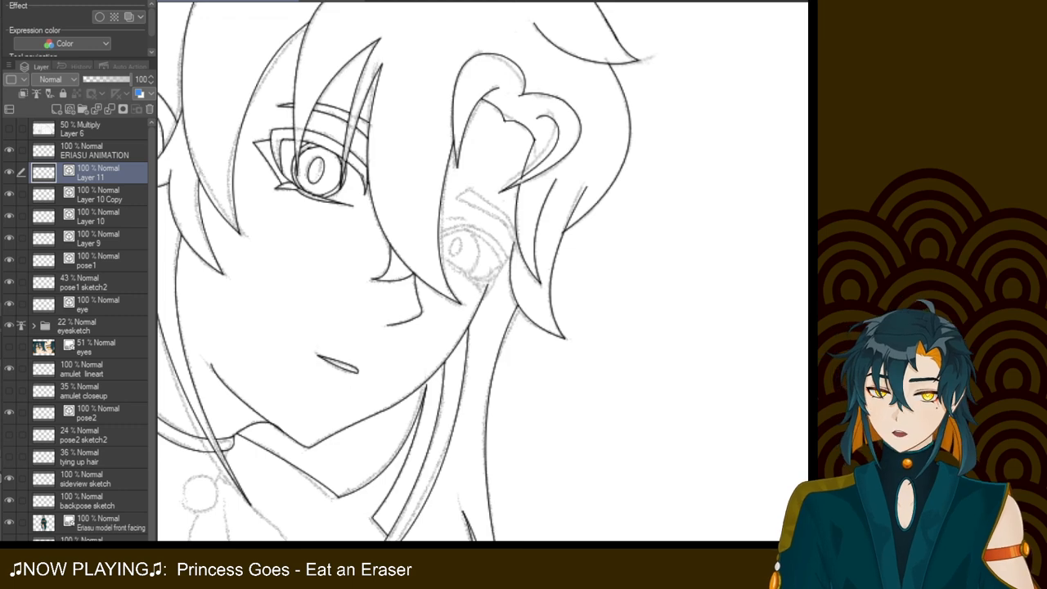
pyautogui.scroll(2, 497, 278)
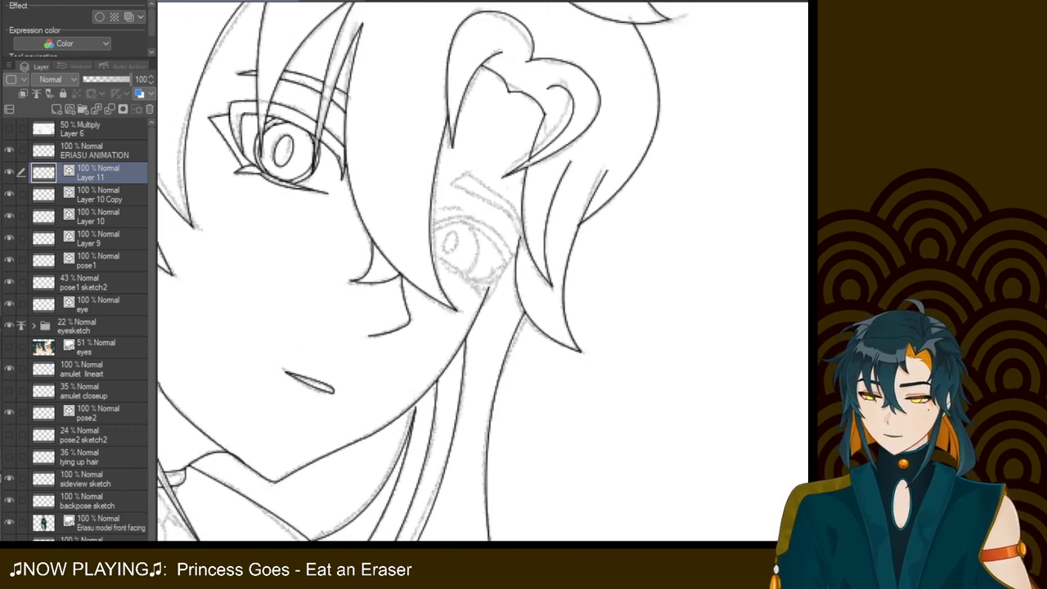
pyautogui.moveTo(467, 262)
pyautogui.mouseDown()
pyautogui.moveTo(527, 296)
pyautogui.moveTo(510, 335)
pyautogui.mouseUp()
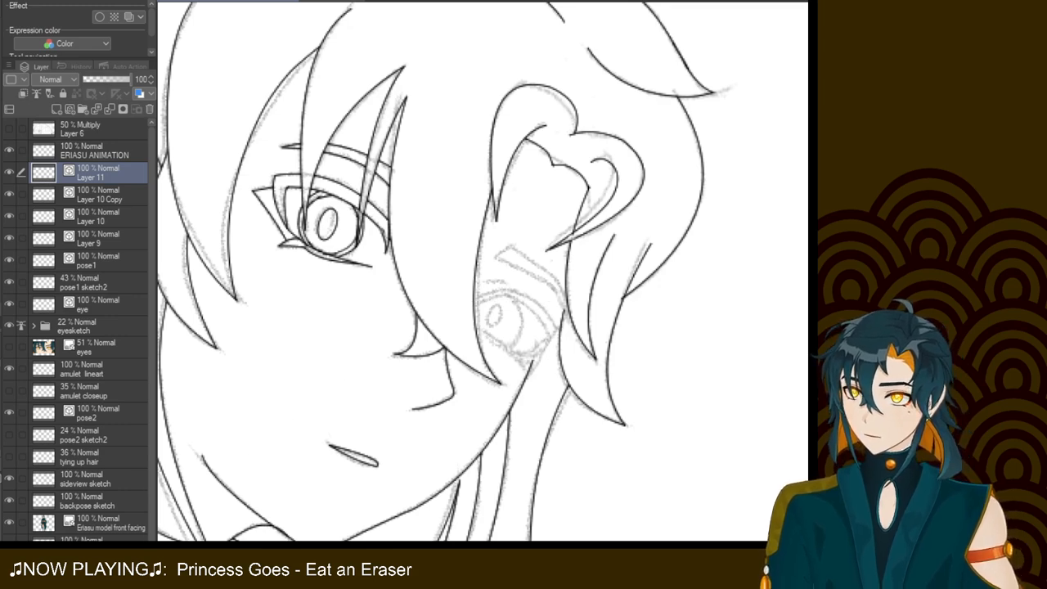
pyautogui.keyDown('shift'); pyautogui.click(99, 239); pyautogui.keyUp('shift')
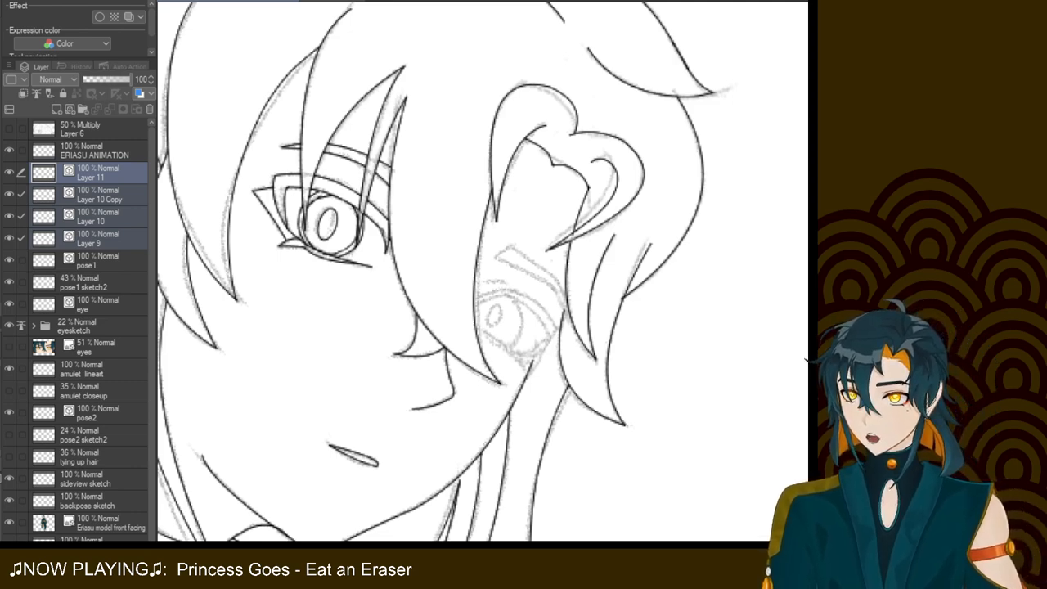
pyautogui.hotkey('shift', 'alt', 'e')
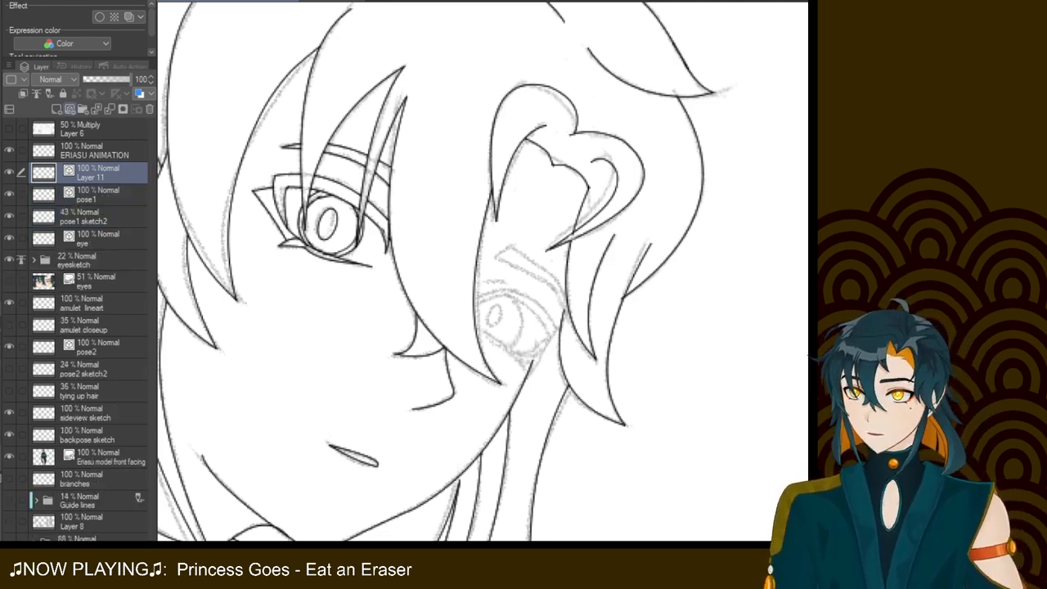
# Add a new vector layer and ink the curved upper edge of the far eyebrow over the sketch
pyautogui.hotkey('ctrl', 'shift', 'n')
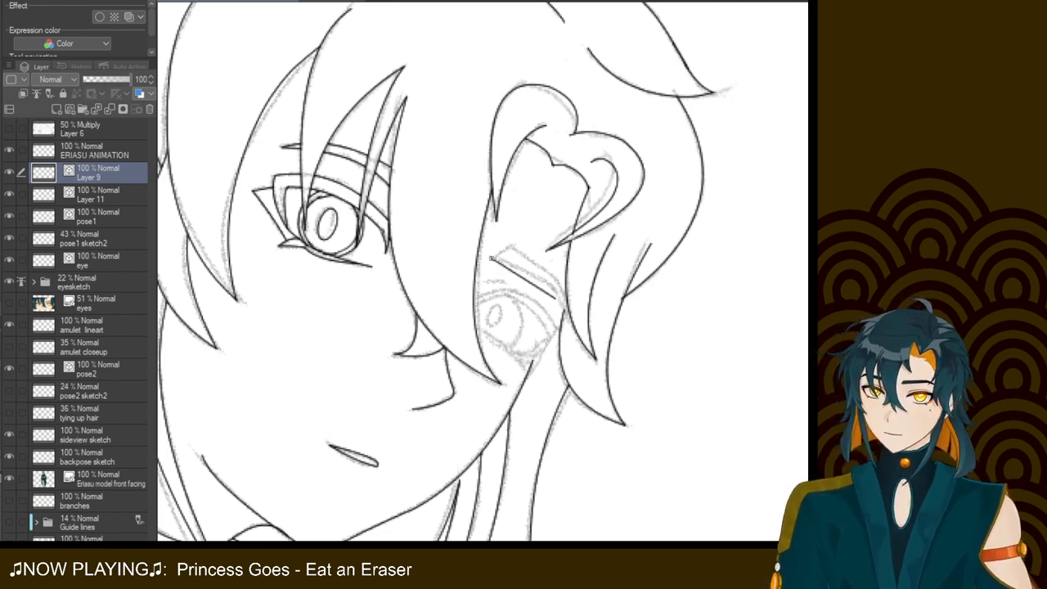
pyautogui.moveTo(561, 283)
pyautogui.mouseDown()
pyautogui.moveTo(491, 258)
pyautogui.moveTo(512, 247)
pyautogui.moveTo(545, 270)
pyautogui.moveTo(568, 312)
pyautogui.mouseUp()
pyautogui.hotkey('ctrl', 'z')
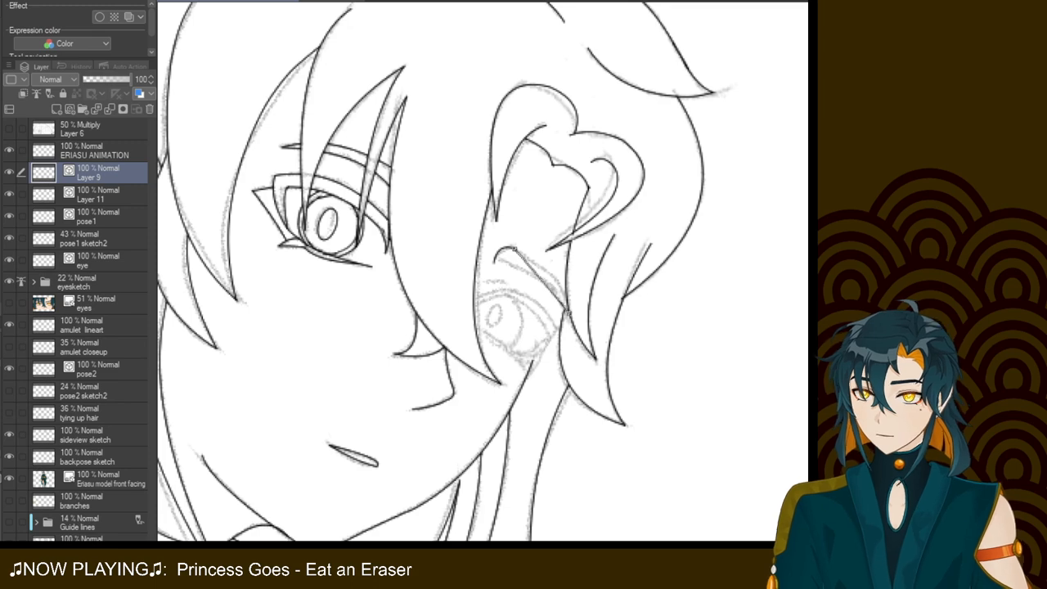
pyautogui.click(552, 263)
pyautogui.hotkey('ctrl', 'z')
pyautogui.moveTo(514, 248); pyautogui.dragTo(562, 289)
pyautogui.click(546, 264)
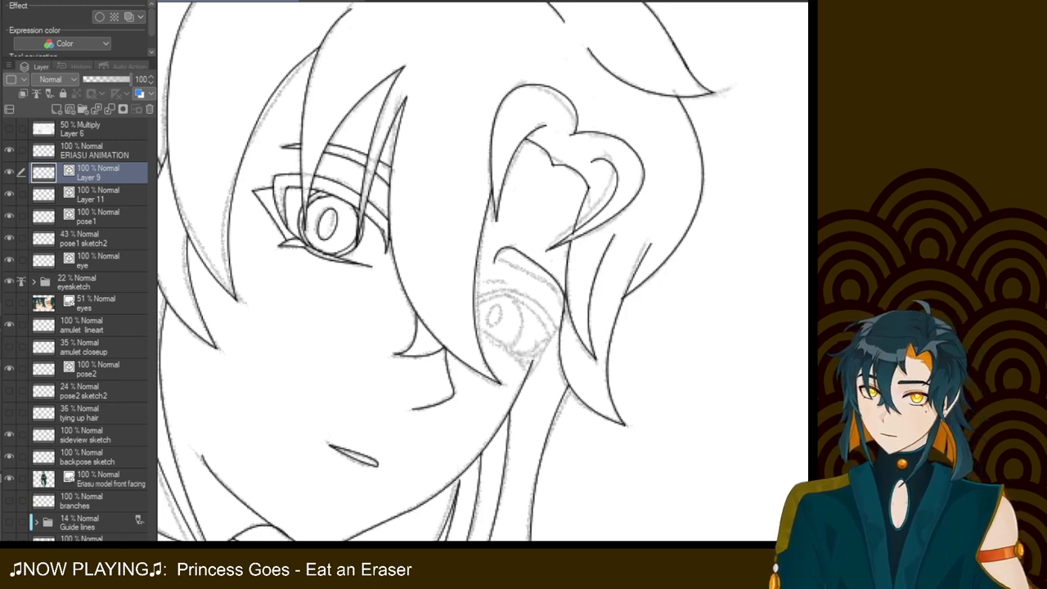
# Close the far eyebrow with its lower edge and ink a short crease line just above the far eye
pyautogui.moveTo(493, 262); pyautogui.dragTo(550, 286)
pyautogui.hotkey('ctrl', 'z')
pyautogui.hotkey('ctrl', 'z')
pyautogui.moveTo(499, 250); pyautogui.dragTo(554, 288)
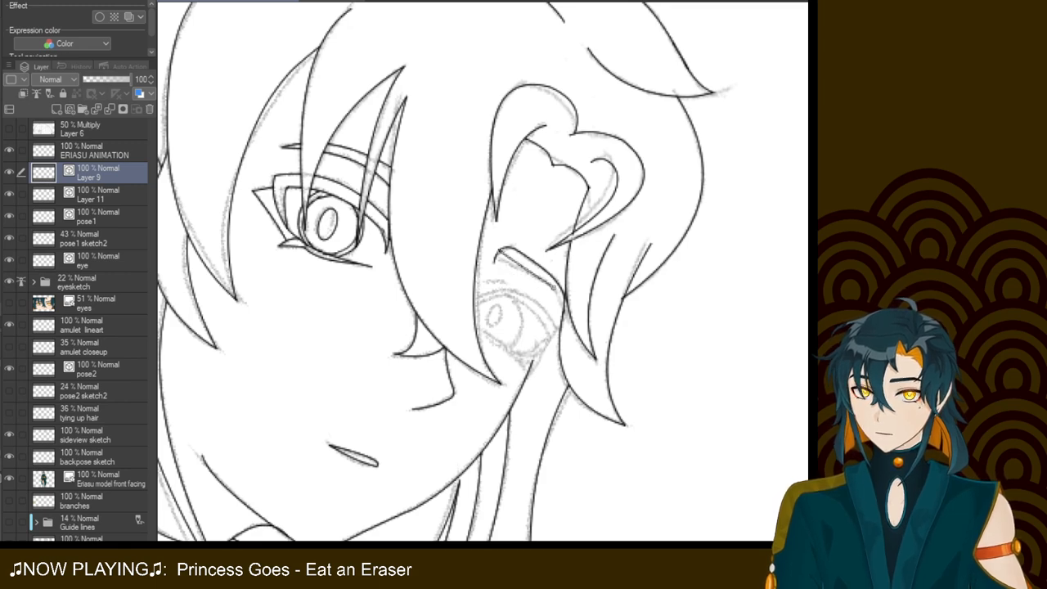
pyautogui.click(535, 263)
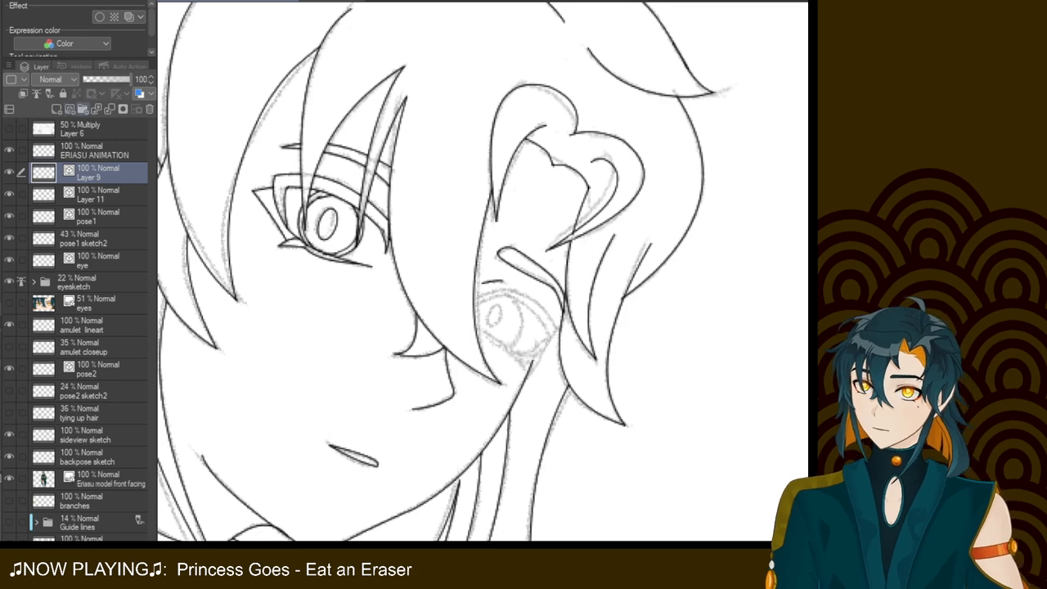
# Add another vector layer and ink the arched upper lid line of the far eye over the sketch
pyautogui.click(69, 109)
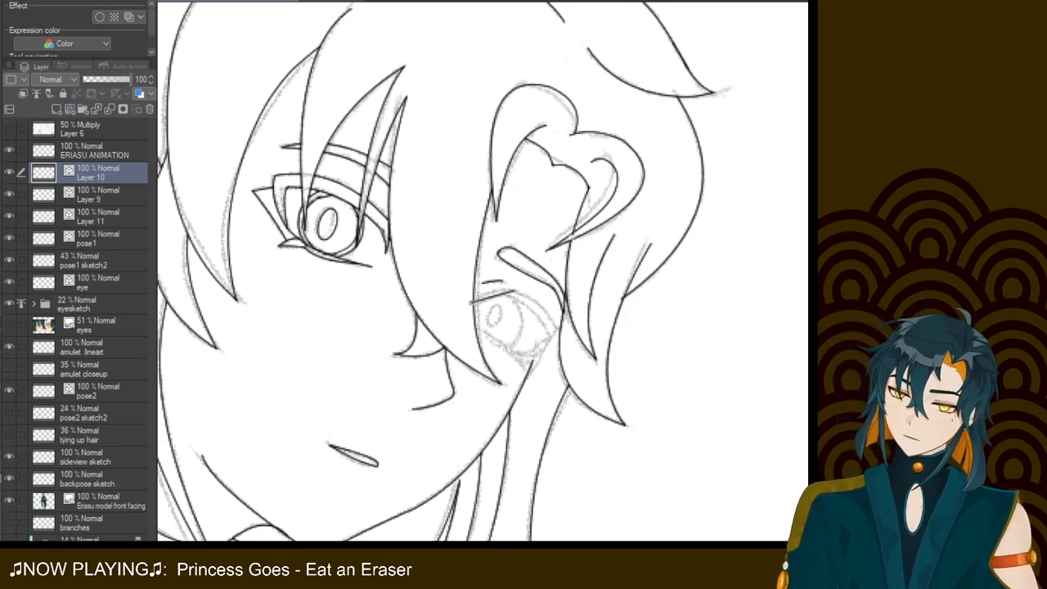
pyautogui.moveTo(472, 301)
pyautogui.mouseDown()
pyautogui.moveTo(536, 308)
pyautogui.moveTo(556, 325)
pyautogui.mouseUp()
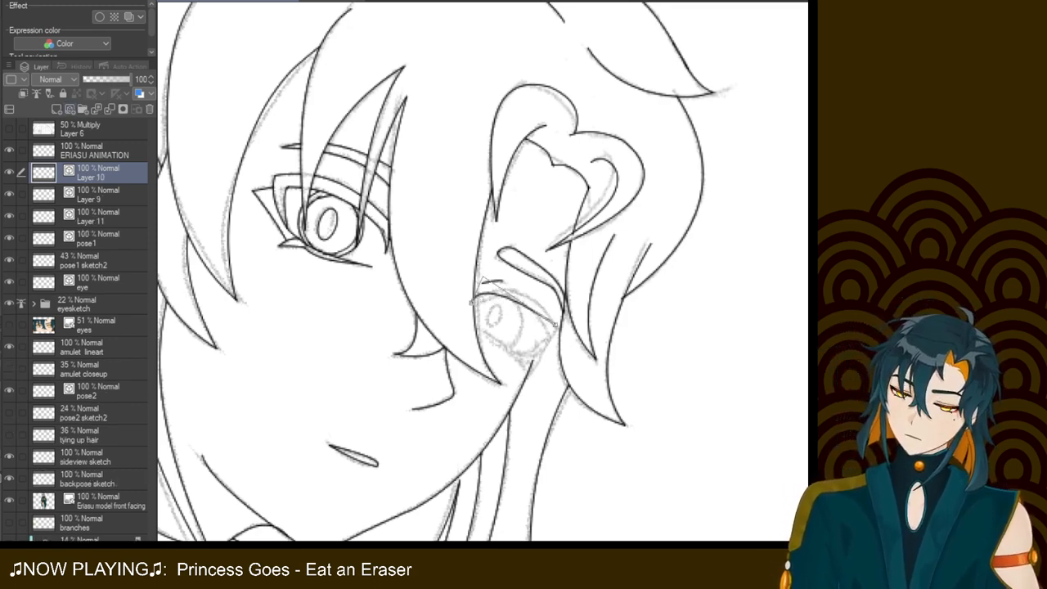
pyautogui.click(525, 271)
pyautogui.hotkey('ctrl', 'z')
pyautogui.moveTo(469, 301); pyautogui.dragTo(547, 312)
pyautogui.click(507, 278)
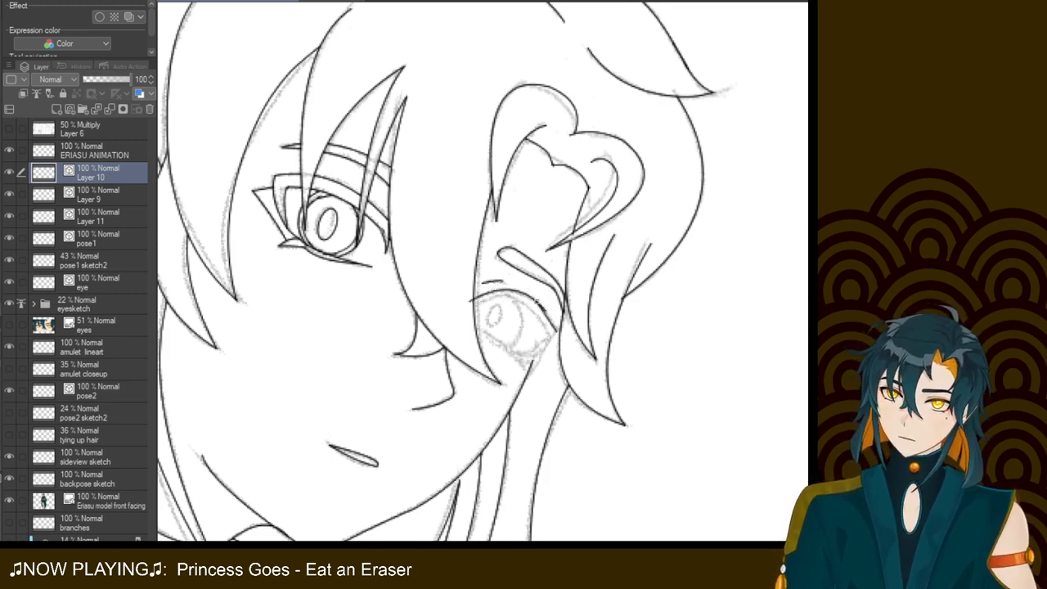
# Ink a second lid line below the far eye's upper lid, curving down to the outer corner
pyautogui.moveTo(463, 304); pyautogui.dragTo(544, 320)
pyautogui.click(544, 320)
pyautogui.hotkey('ctrl', 'z')
pyautogui.moveTo(471, 311); pyautogui.dragTo(534, 316)
pyautogui.click(504, 282)
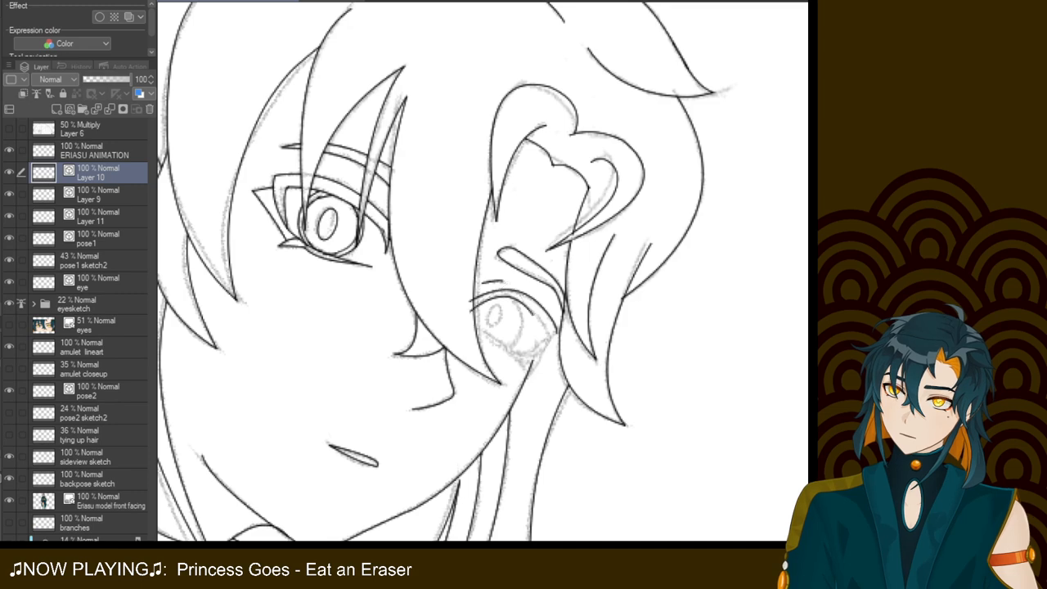
pyautogui.hotkey('ctrl', 'z')
pyautogui.moveTo(468, 308); pyautogui.dragTo(540, 321)
pyautogui.click(507, 286)
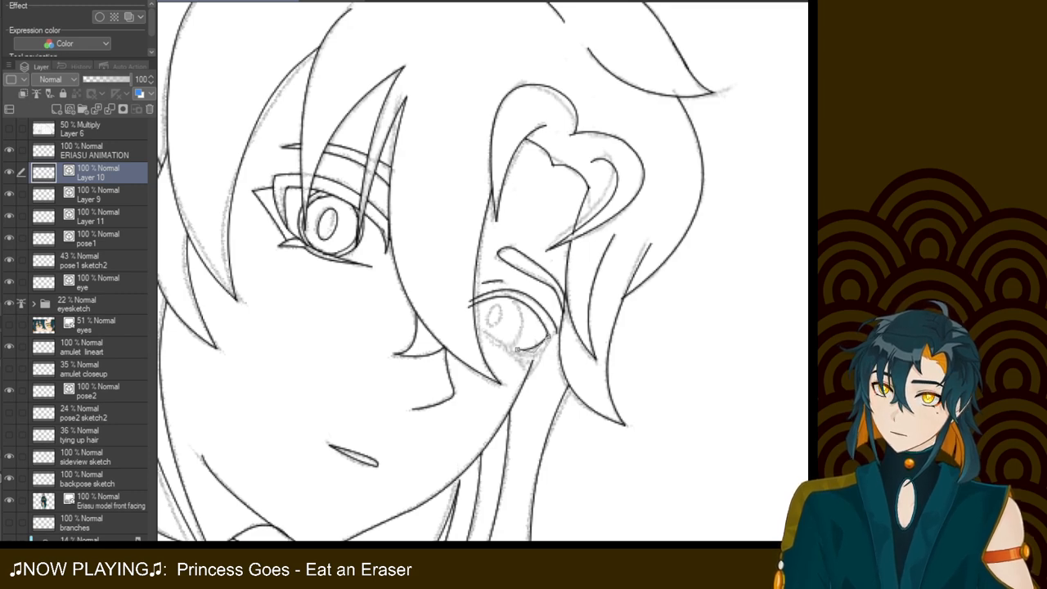
# Ink the far eye's lower lid line with a small lash mark beneath it
pyautogui.moveTo(556, 336)
pyautogui.mouseDown()
pyautogui.moveTo(524, 360)
pyautogui.moveTo(520, 352)
pyautogui.mouseUp()
pyautogui.hotkey('ctrl', 'z')
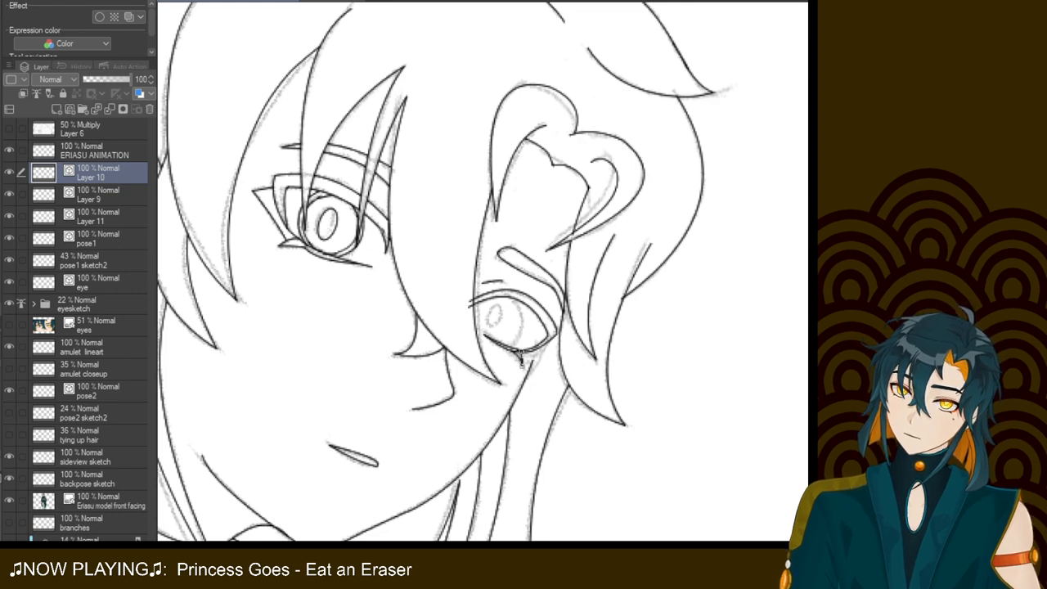
pyautogui.moveTo(522, 357)
pyautogui.mouseDown()
pyautogui.moveTo(545, 350)
pyautogui.moveTo(525, 344)
pyautogui.moveTo(540, 351)
pyautogui.moveTo(530, 368)
pyautogui.mouseUp()
pyautogui.hotkey('ctrl', 'z')
pyautogui.hotkey('ctrl', 'z')
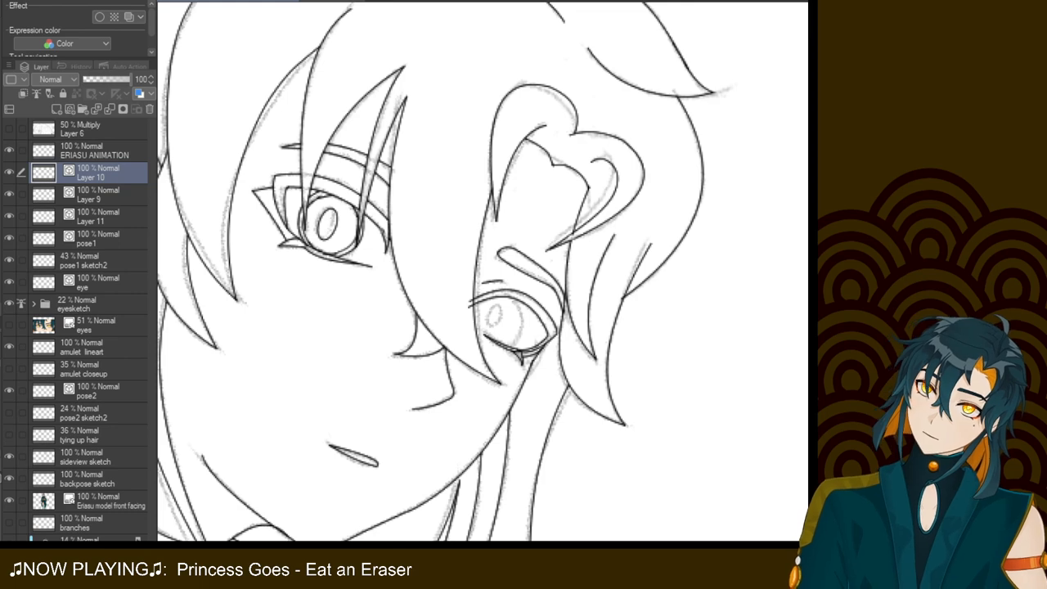
pyautogui.moveTo(513, 298); pyautogui.dragTo(511, 350)
pyautogui.hotkey('ctrl', 'z')
pyautogui.hotkey('ctrl', 'z')
pyautogui.hotkey('ctrl', 'z')
pyautogui.moveTo(512, 299); pyautogui.dragTo(512, 349)
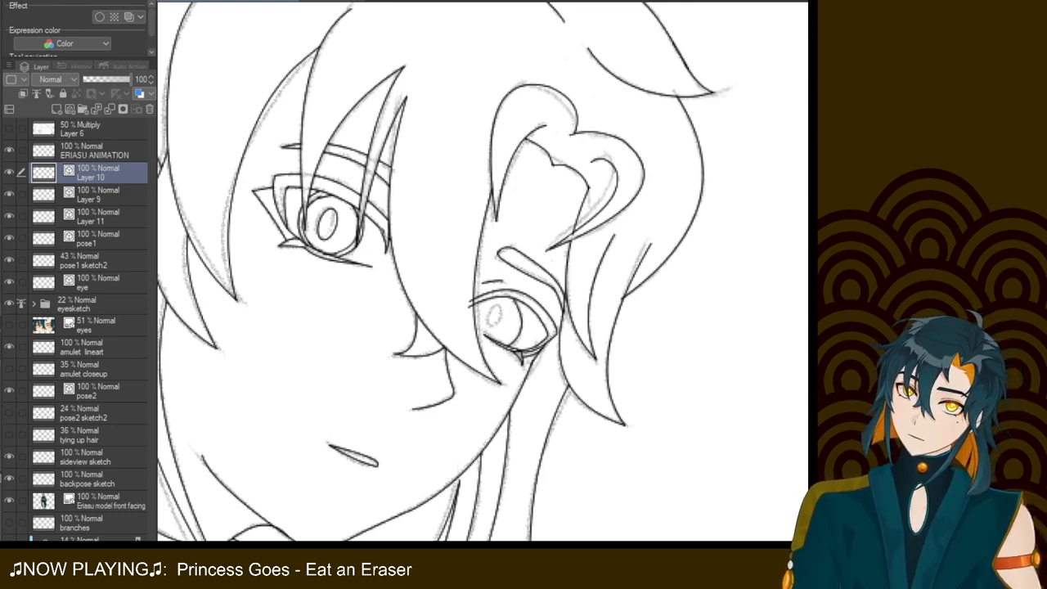
pyautogui.hotkey('ctrl', 'z')
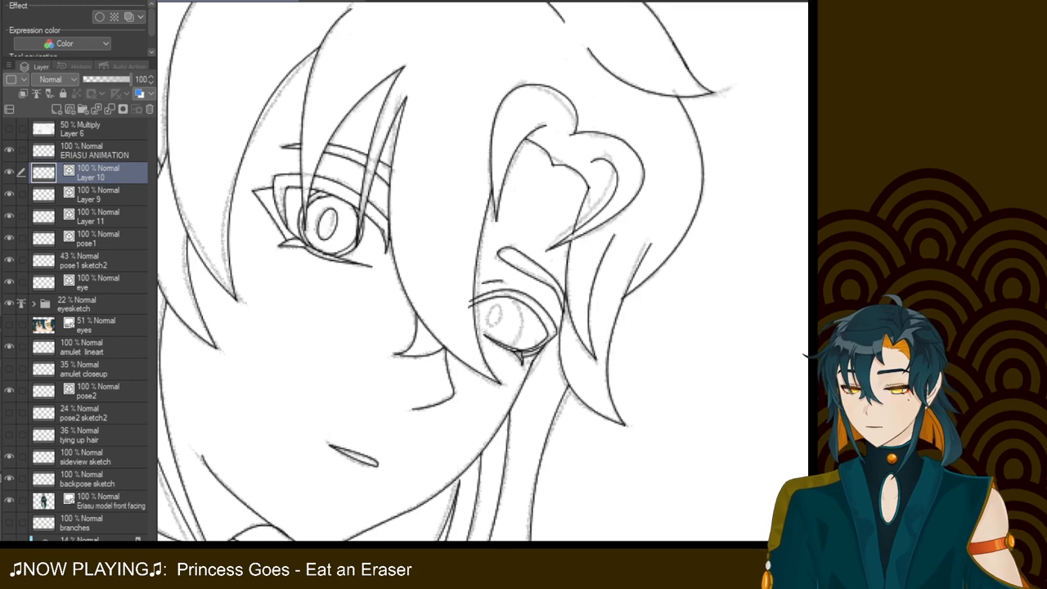
# Ink the far eye's iris as a full circle on a new vector layer
pyautogui.click(69, 109)
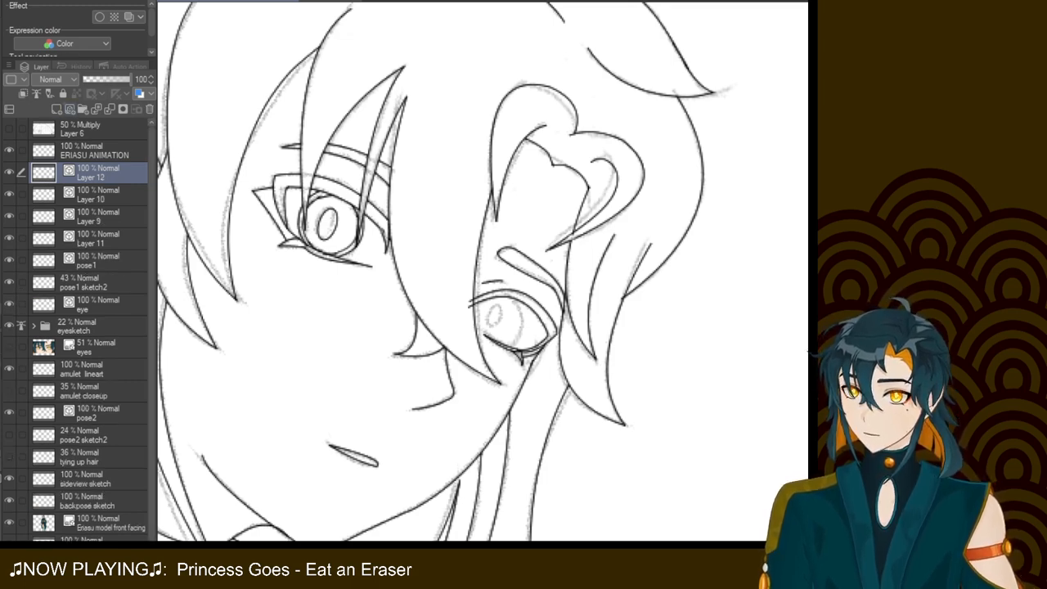
pyautogui.moveTo(541, 301); pyautogui.dragTo(467, 350)
pyautogui.hotkey('ctrl', 'z')
pyautogui.moveTo(475, 266); pyautogui.dragTo(521, 353)
pyautogui.hotkey('ctrl', 'z')
pyautogui.moveTo(470, 285); pyautogui.dragTo(529, 352)
pyautogui.hotkey('ctrl', 'z')
pyautogui.moveTo(468, 285); pyautogui.dragTo(524, 352)
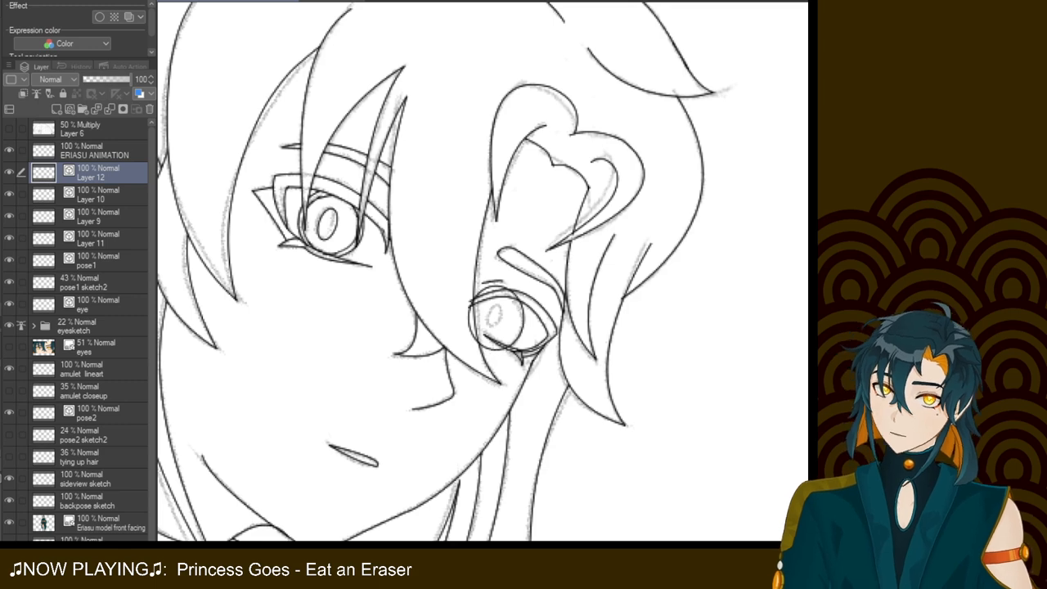
pyautogui.hotkey('ctrl', 'z')
pyautogui.moveTo(469, 282); pyautogui.dragTo(527, 344)
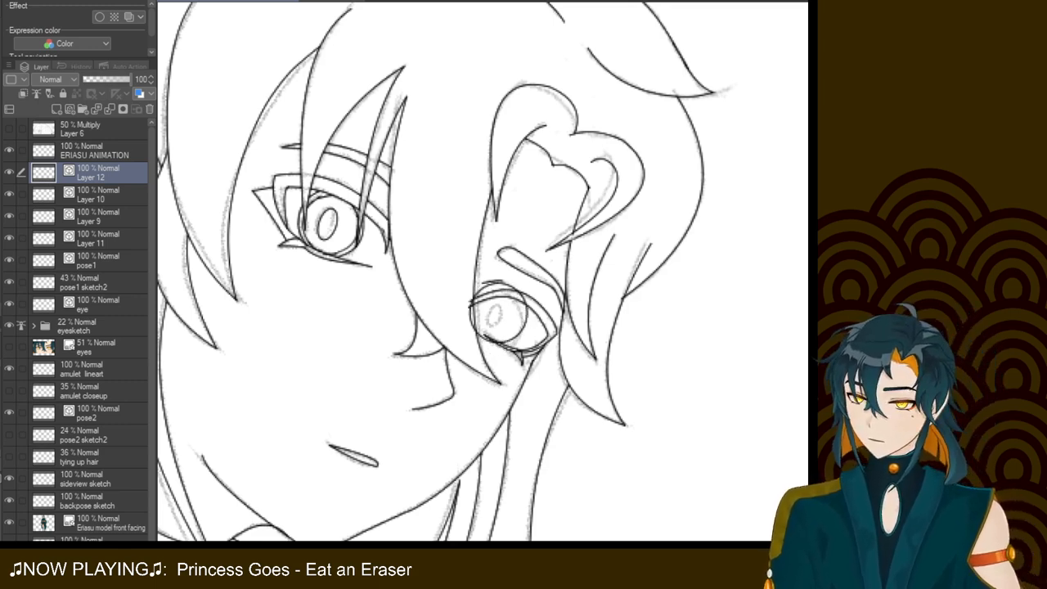
# Shift the far eye's iris circle slightly down toward the nose and erase the parts outside the visible eye
pyautogui.hotkey('ctrl', 't')
pyautogui.moveTo(500, 313); pyautogui.dragTo(495, 318)
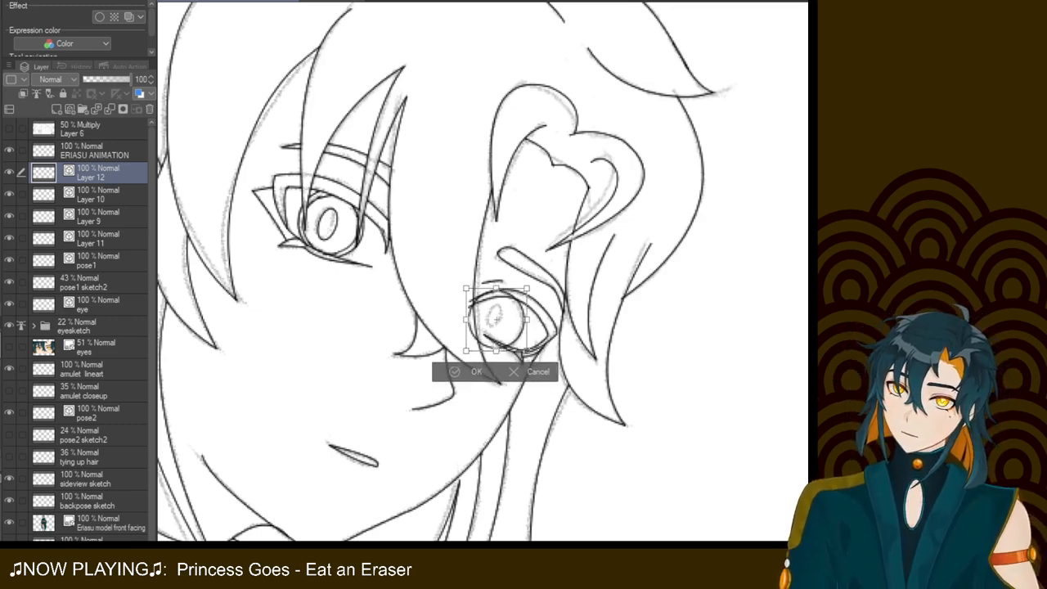
pyautogui.press('Return')
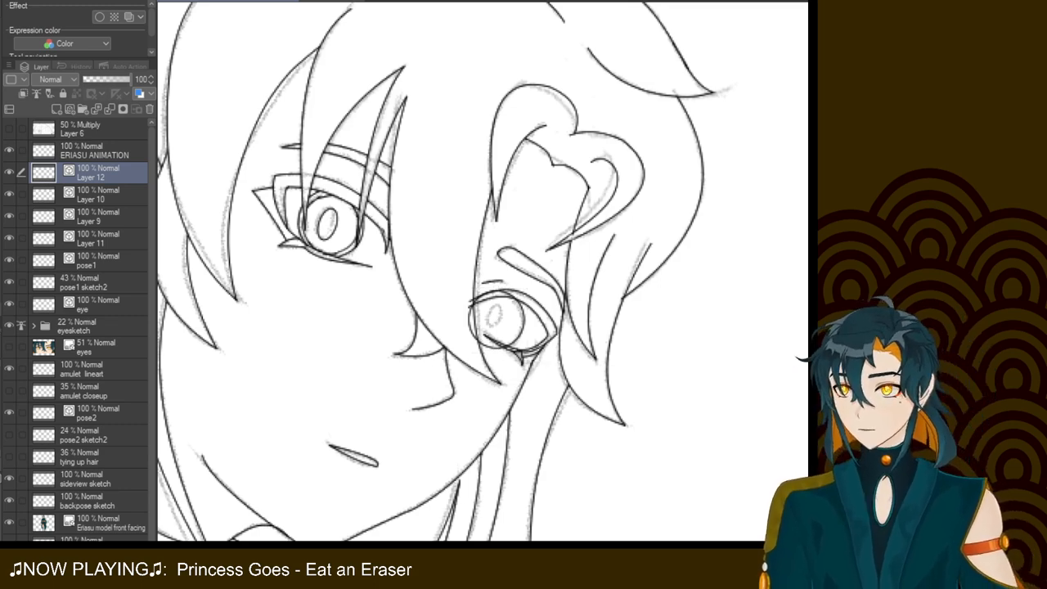
pyautogui.moveTo(487, 344)
pyautogui.mouseDown()
pyautogui.moveTo(497, 355)
pyautogui.moveTo(470, 319)
pyautogui.moveTo(492, 292)
pyautogui.moveTo(514, 295)
pyautogui.moveTo(520, 308)
pyautogui.mouseUp()
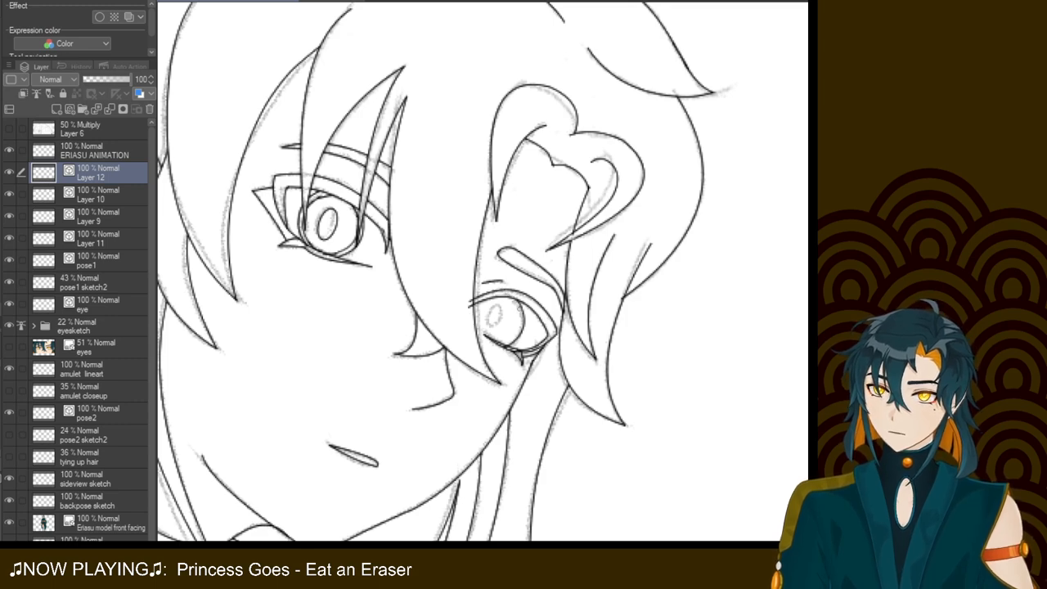
# Duplicate the far eye's iris line and scale the copy down slightly to form an inner iris ring
pyautogui.hotkey('ctrl', 'v')
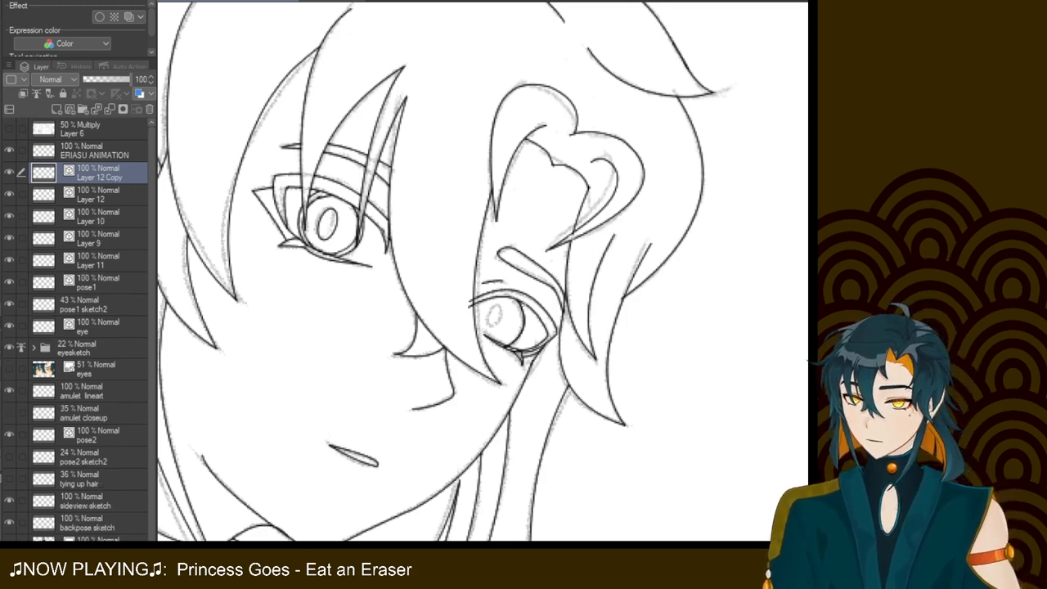
pyautogui.hotkey('ctrl', 't')
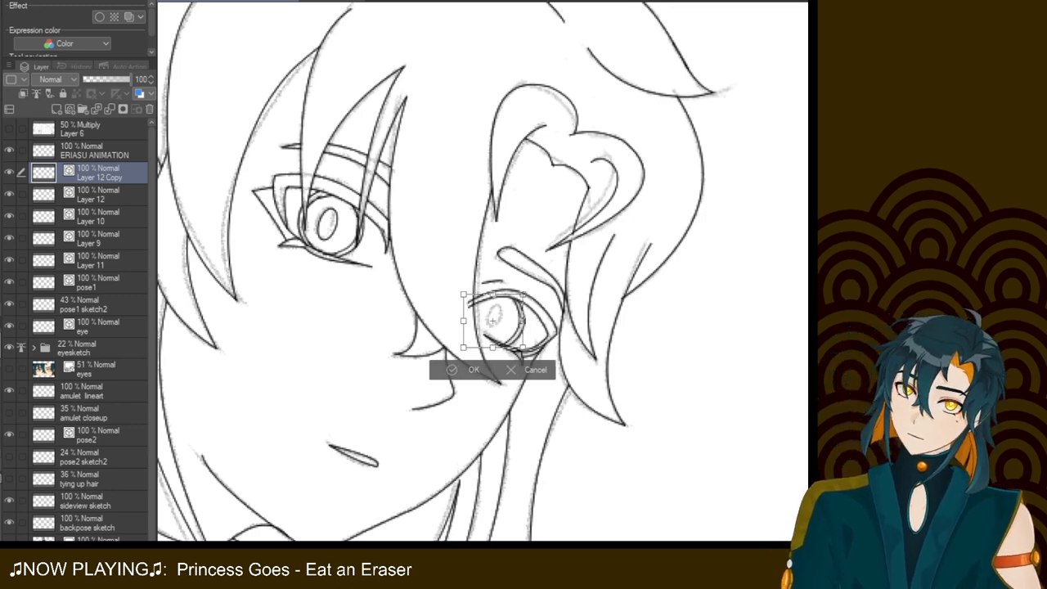
pyautogui.click(448, 373)
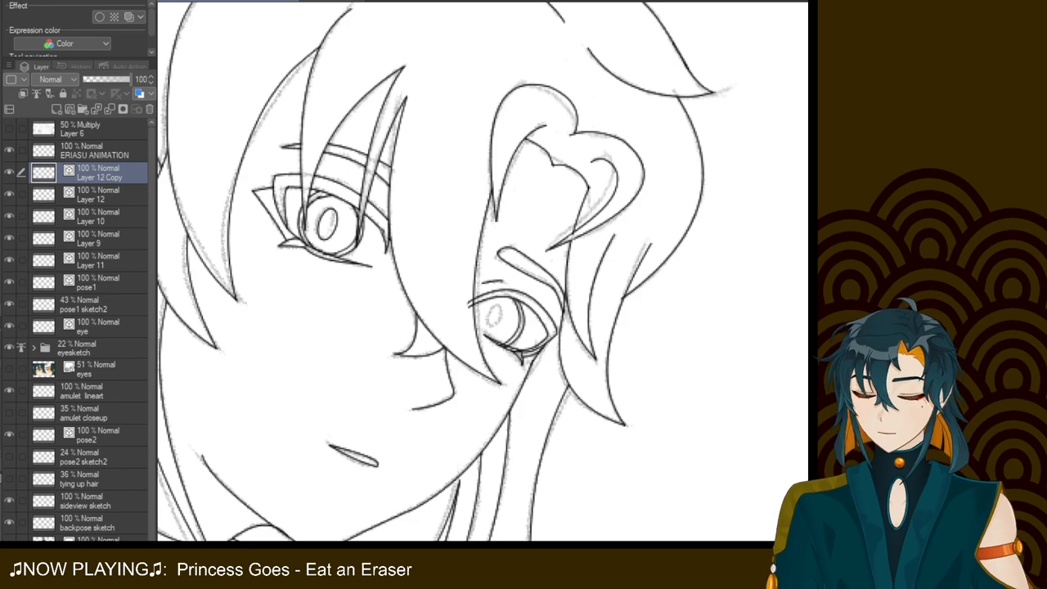
pyautogui.scroll(-5, 482, 274)
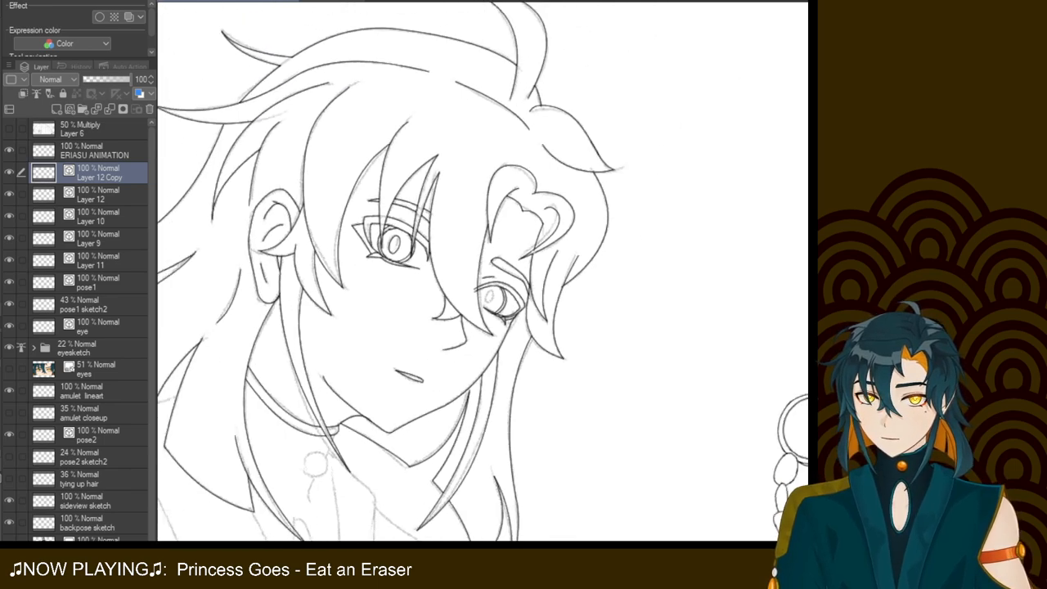
# Ink the far eye's pupil as a small tilted oval inside the iris, redoing the stroke until it follows the sketch
pyautogui.scroll(5, 489, 277)
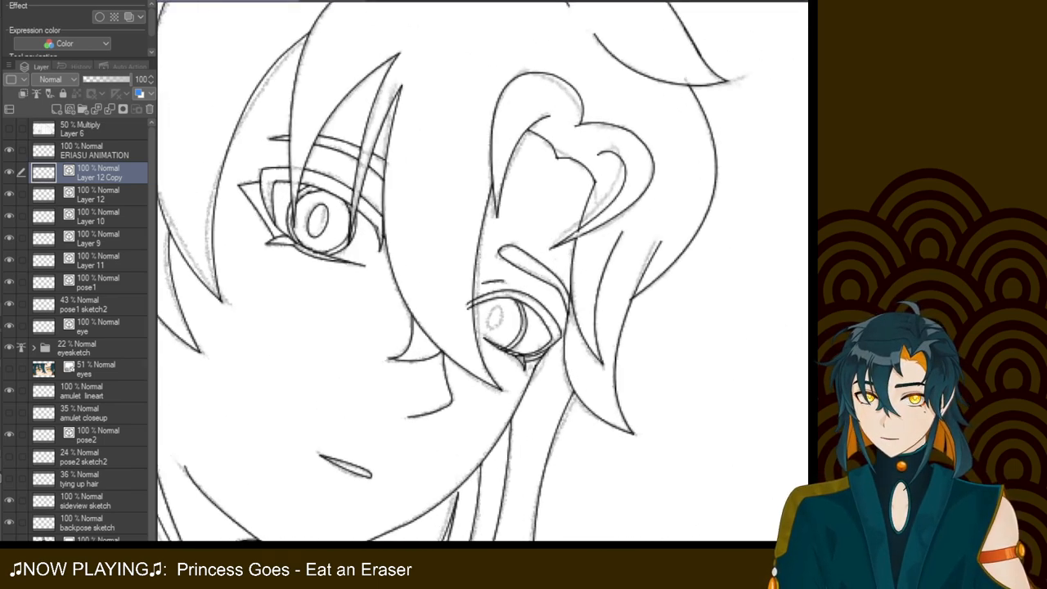
pyautogui.moveTo(571, 238); pyautogui.dragTo(602, 193)
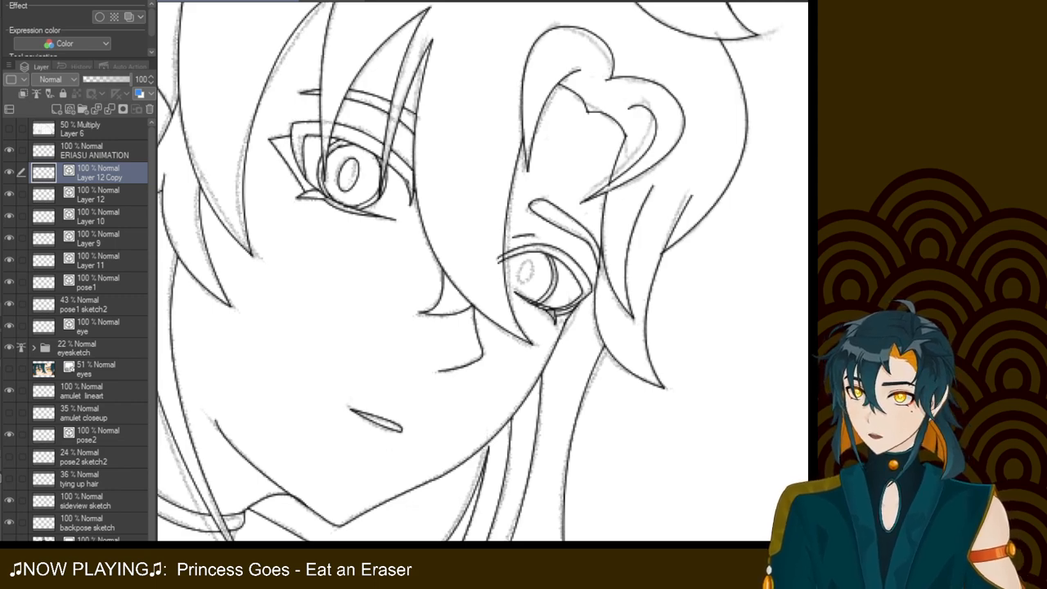
pyautogui.moveTo(536, 267); pyautogui.dragTo(533, 265)
pyautogui.hotkey('ctrl', 'z')
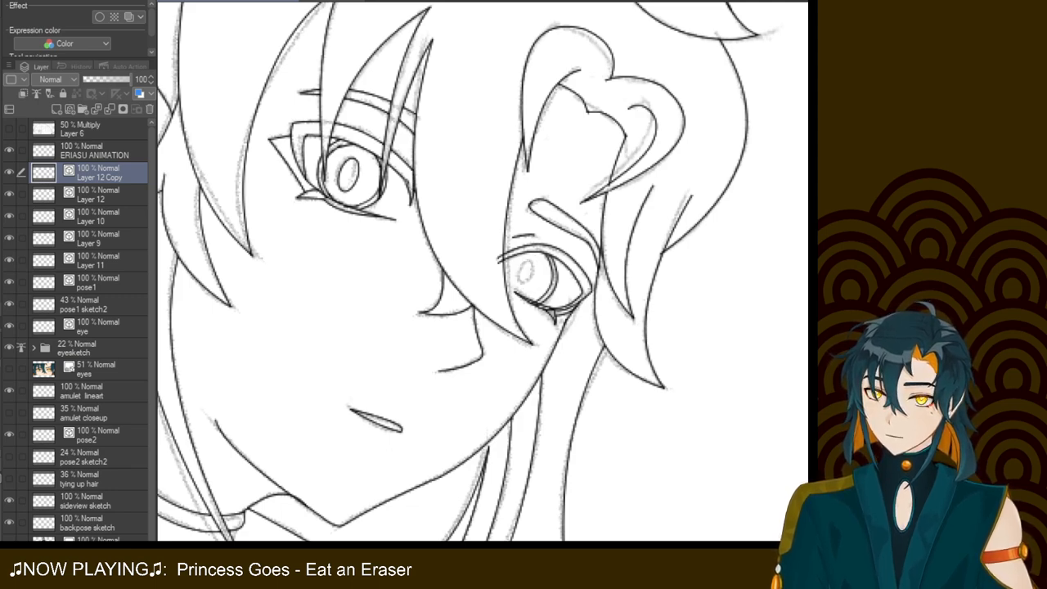
pyautogui.moveTo(521, 257)
pyautogui.mouseDown()
pyautogui.moveTo(524, 283)
pyautogui.moveTo(532, 263)
pyautogui.mouseUp()
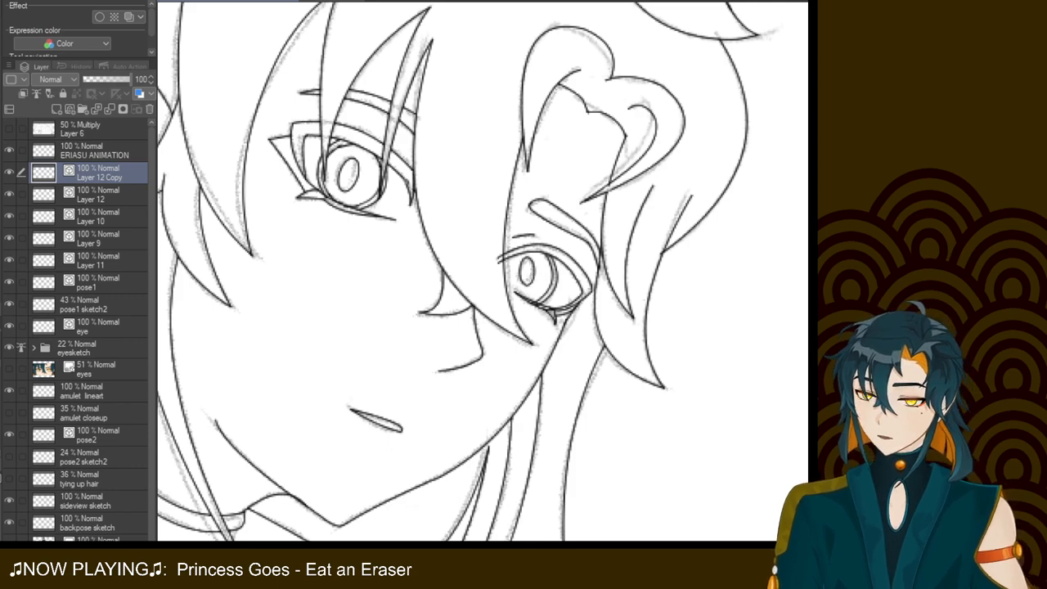
pyautogui.hotkey('ctrl', 'z')
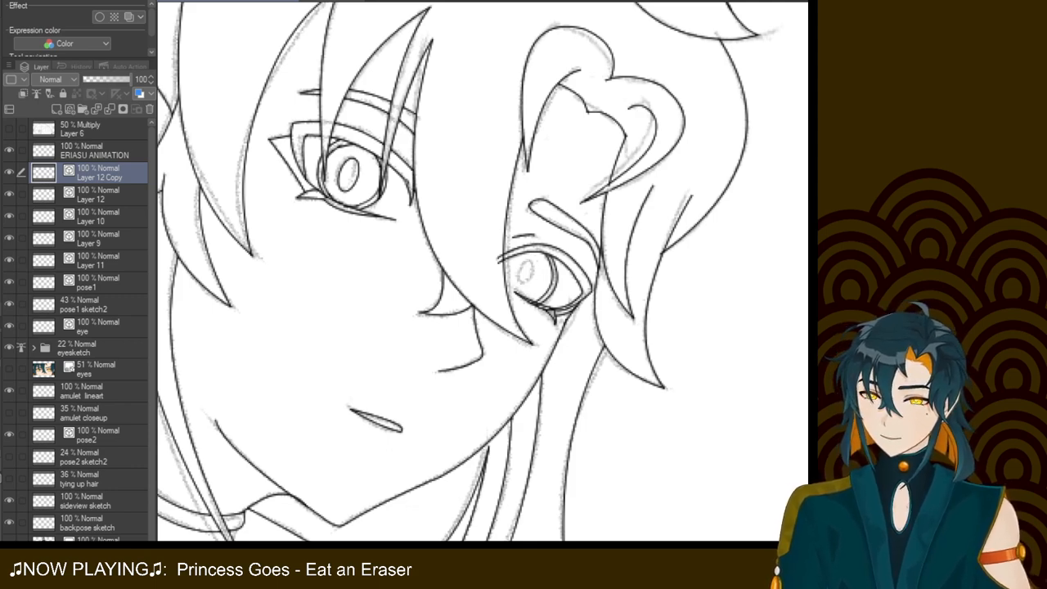
pyautogui.moveTo(521, 259)
pyautogui.mouseDown()
pyautogui.moveTo(534, 283)
pyautogui.moveTo(520, 263)
pyautogui.mouseUp()
pyautogui.hotkey('ctrl', 'z')
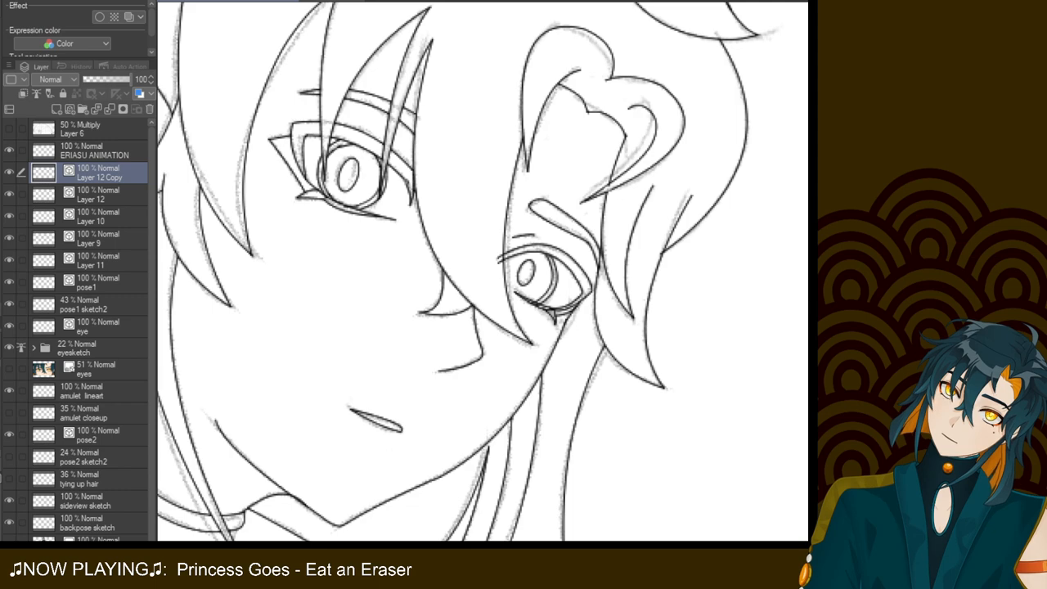
# Hide the pose1 sketch2 layer and erase the far eye's lid line where it overlaps the hair strand beside the nose
pyautogui.click(9, 304)
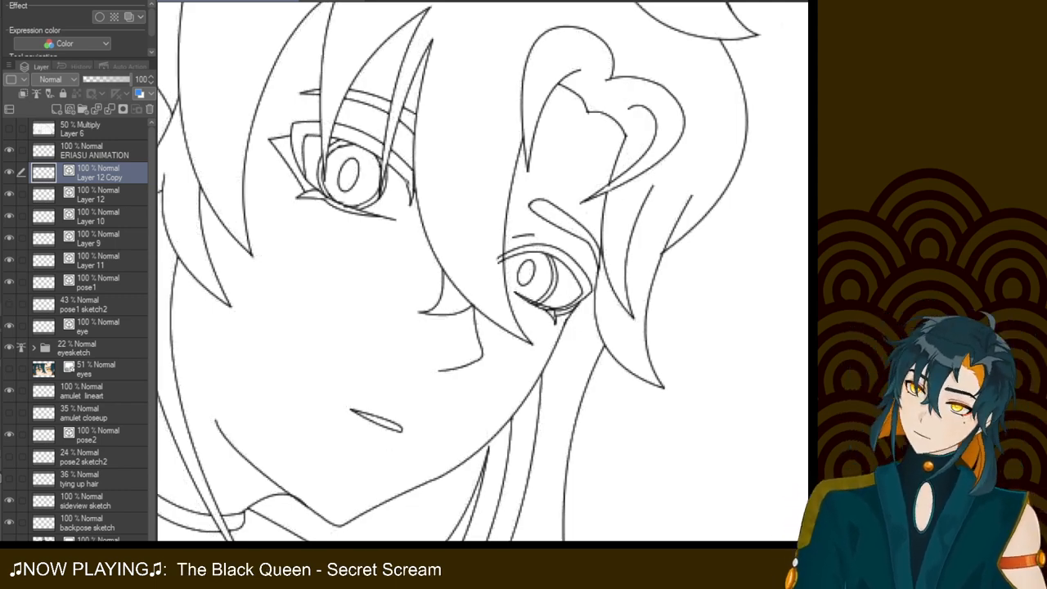
pyautogui.click(98, 238)
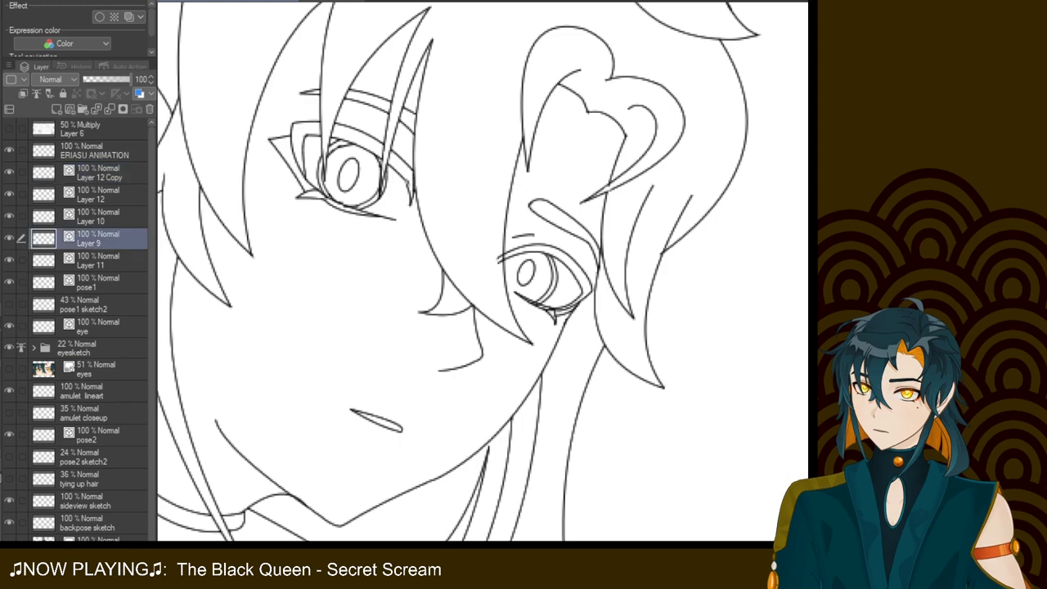
pyautogui.hotkey('alt', ']')
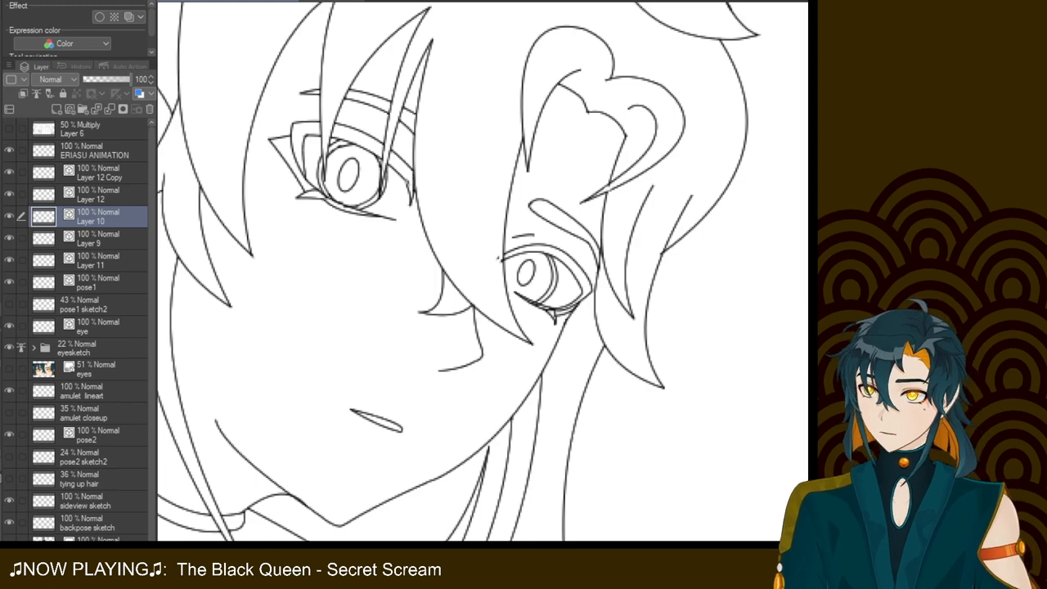
pyautogui.hotkey('alt', ']')
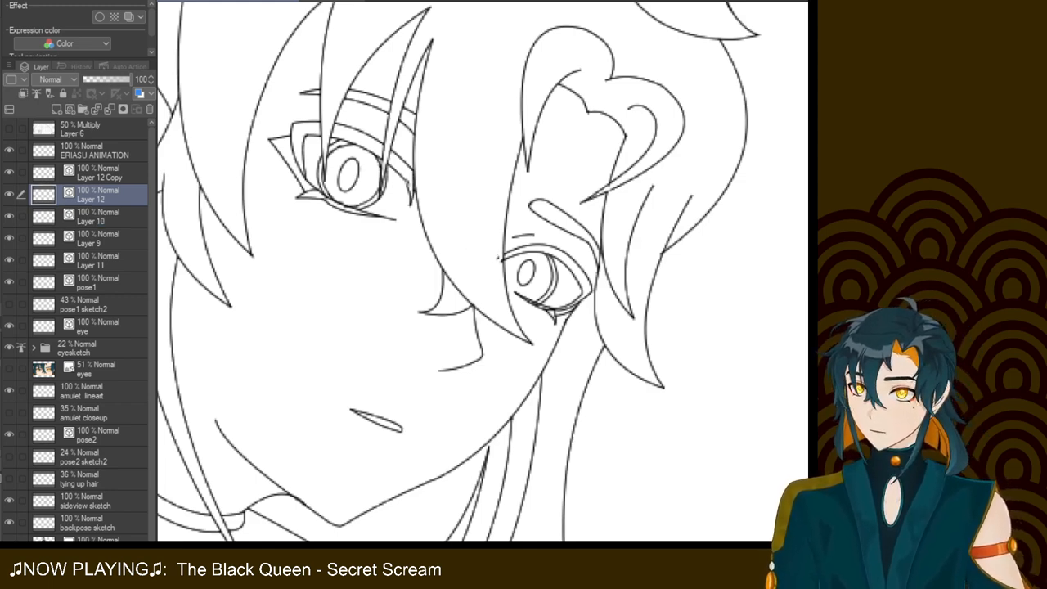
pyautogui.hotkey('alt', '[')
pyautogui.hotkey('alt', '[')
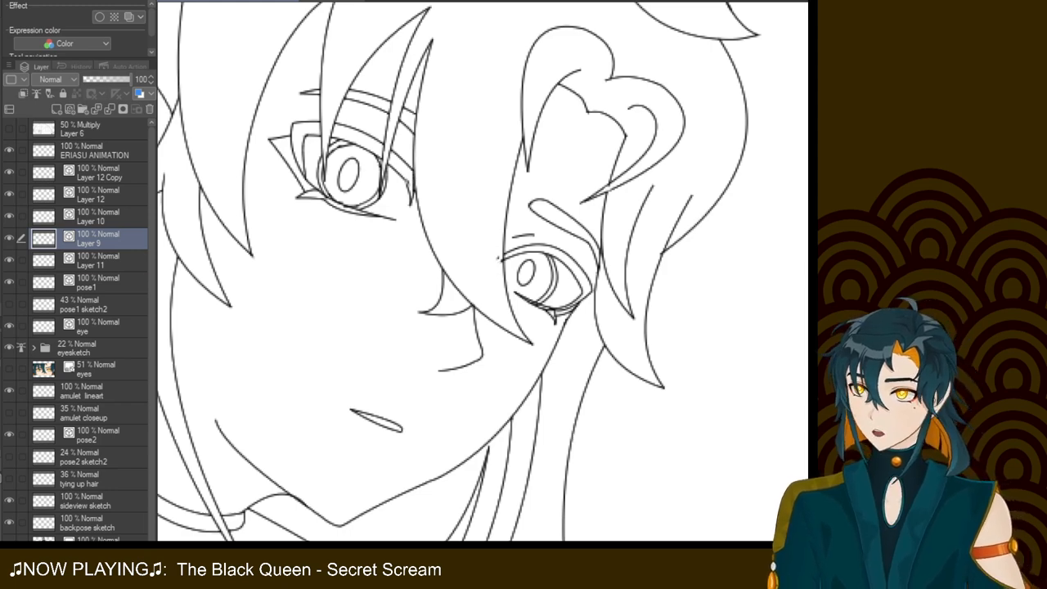
pyautogui.hotkey('alt', '[')
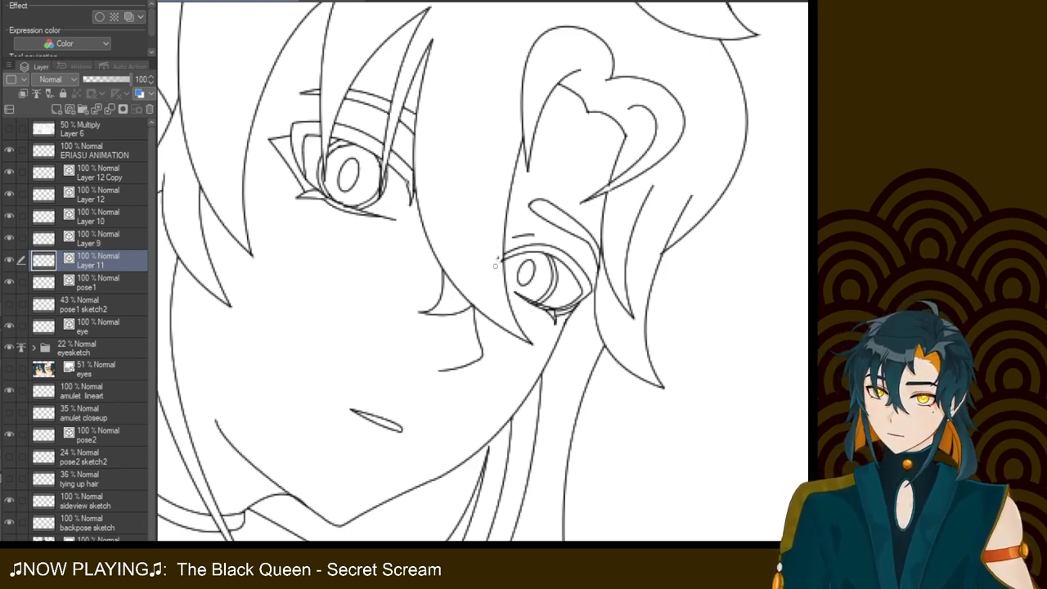
pyautogui.hotkey('alt', '[')
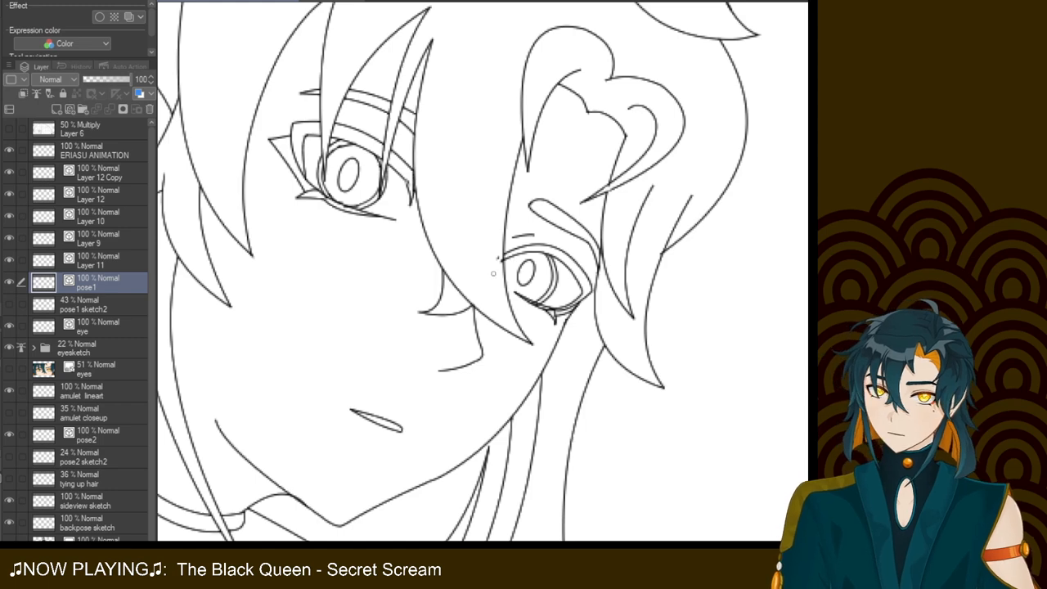
# Merge the line art layers from Layer 12 Copy down to pose1 into a single vector layer
pyautogui.click(100, 173)
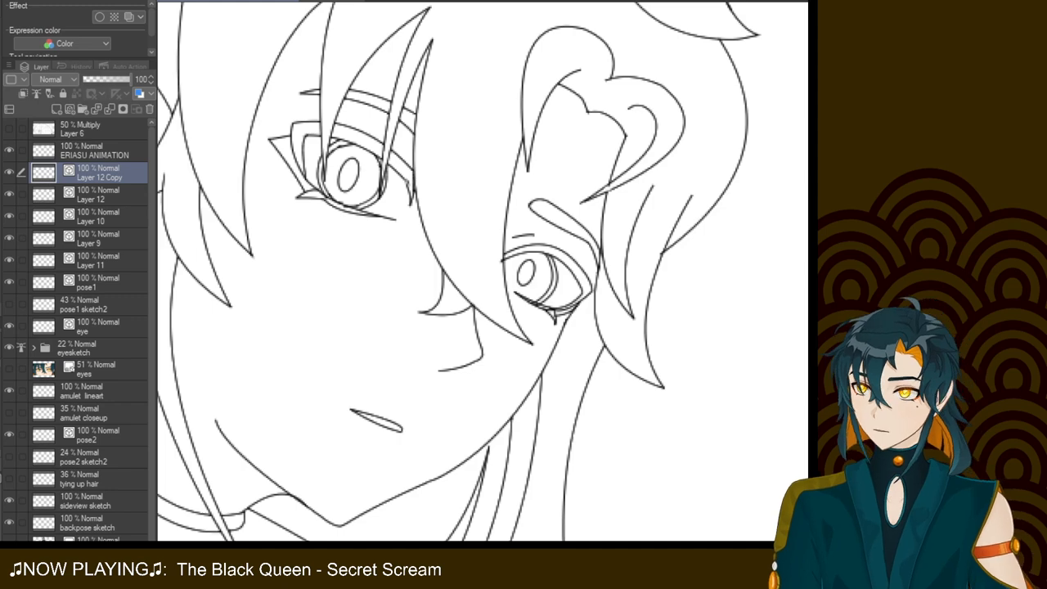
pyautogui.keyDown('shift'); pyautogui.click(98, 282); pyautogui.keyUp('shift')
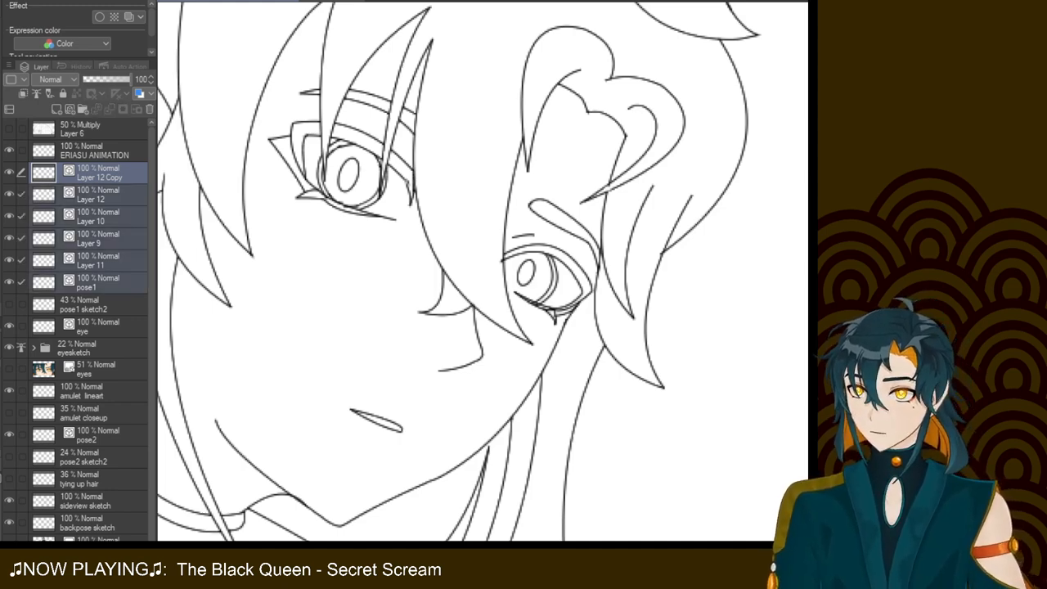
pyautogui.hotkey('ctrl', 'shift', 'alt', 'e')
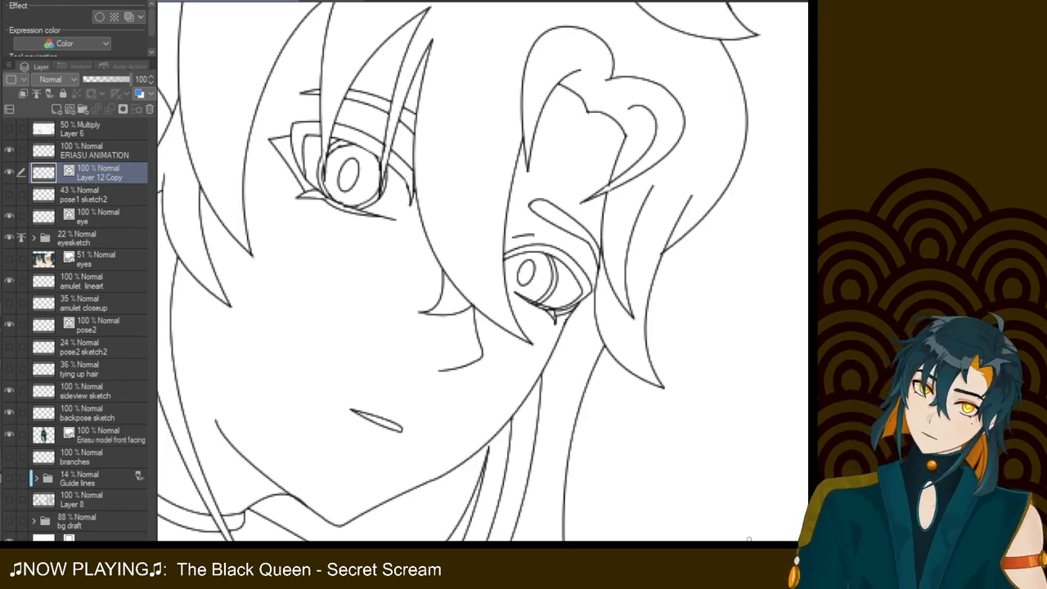
# Examine the merged head line art up close, as a whole and horizontally mirrored to check the proportions
pyautogui.hotkey('ctrl', '+')
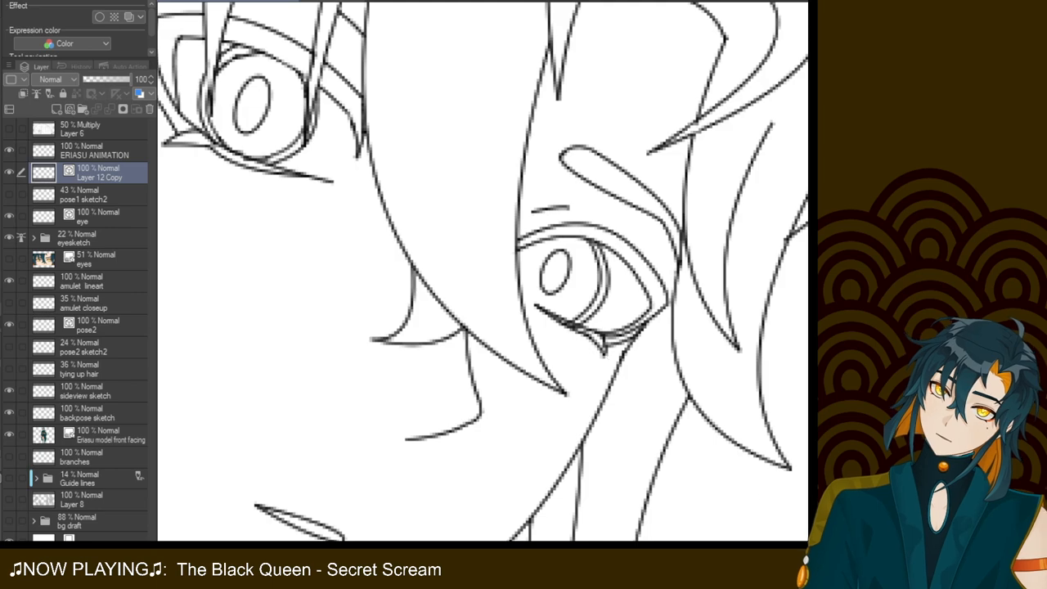
pyautogui.scroll(-10, 483, 274)
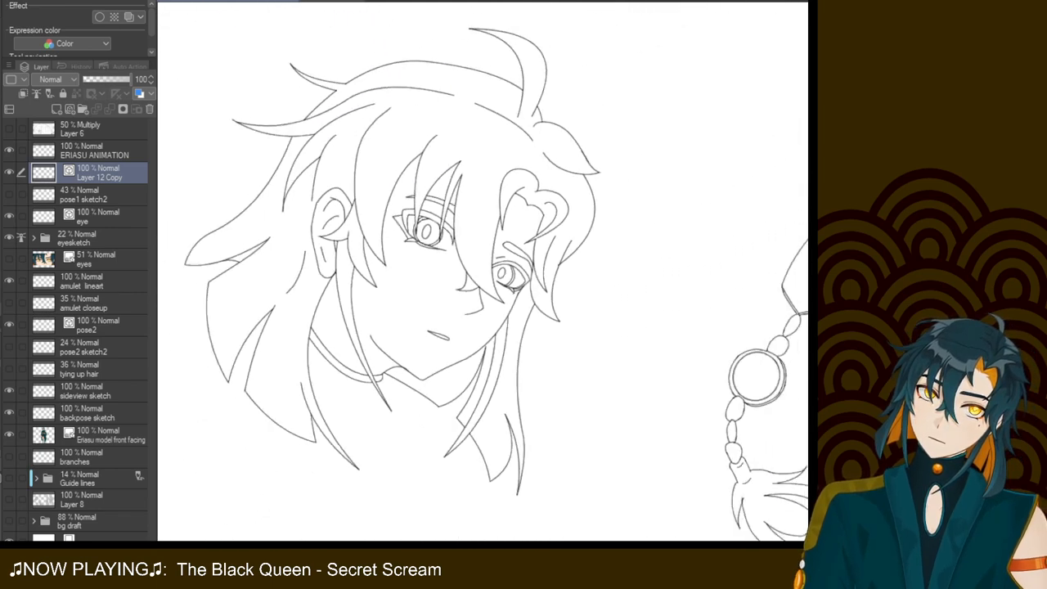
pyautogui.scroll(1, 484, 273)
pyautogui.scroll(1, 481, 269)
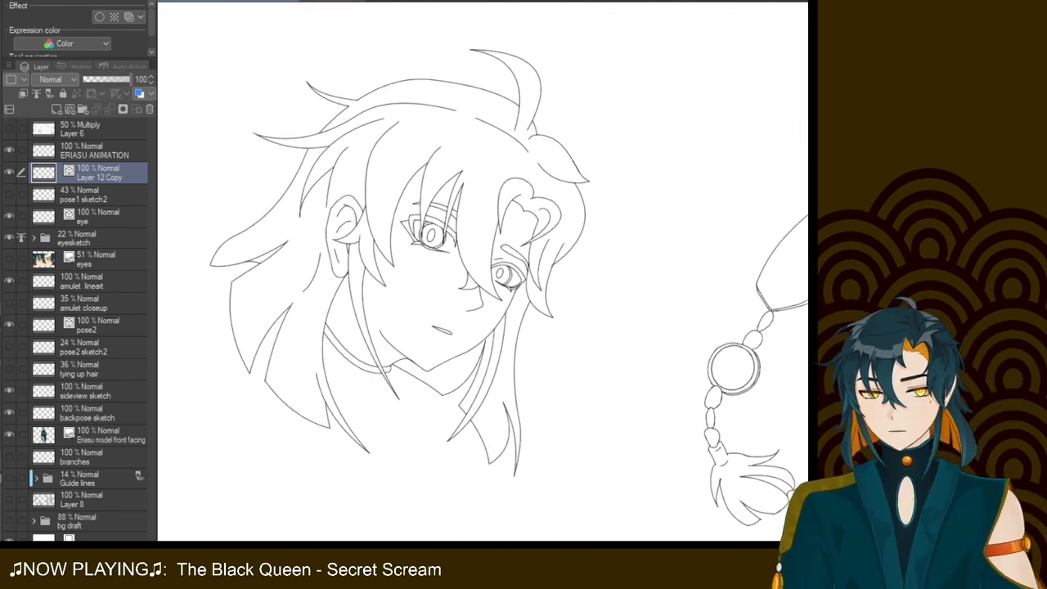
pyautogui.press('h')
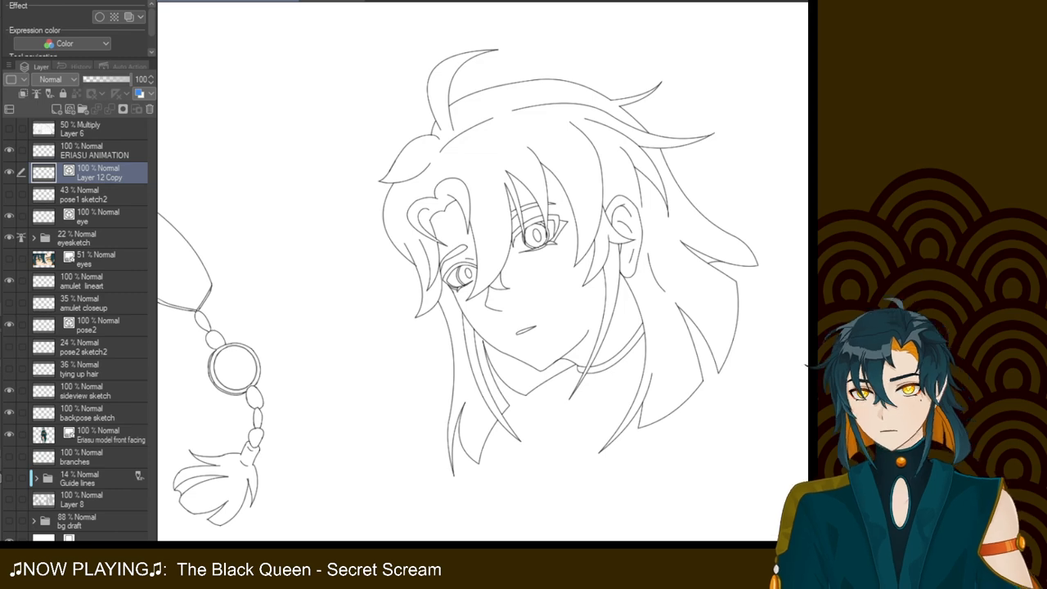
pyautogui.press('h')
pyautogui.press('h')
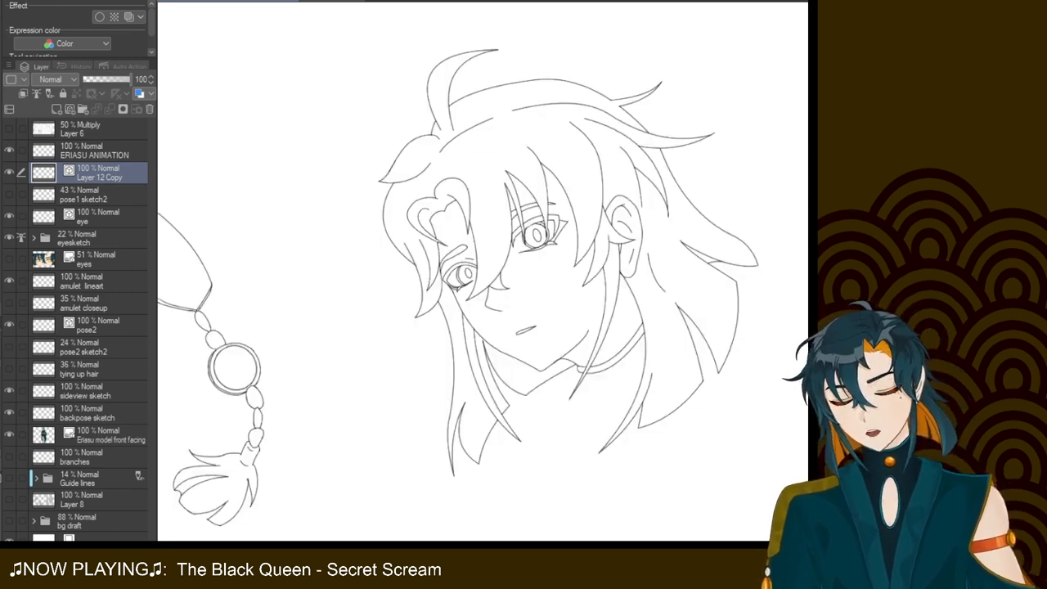
pyautogui.press('h')
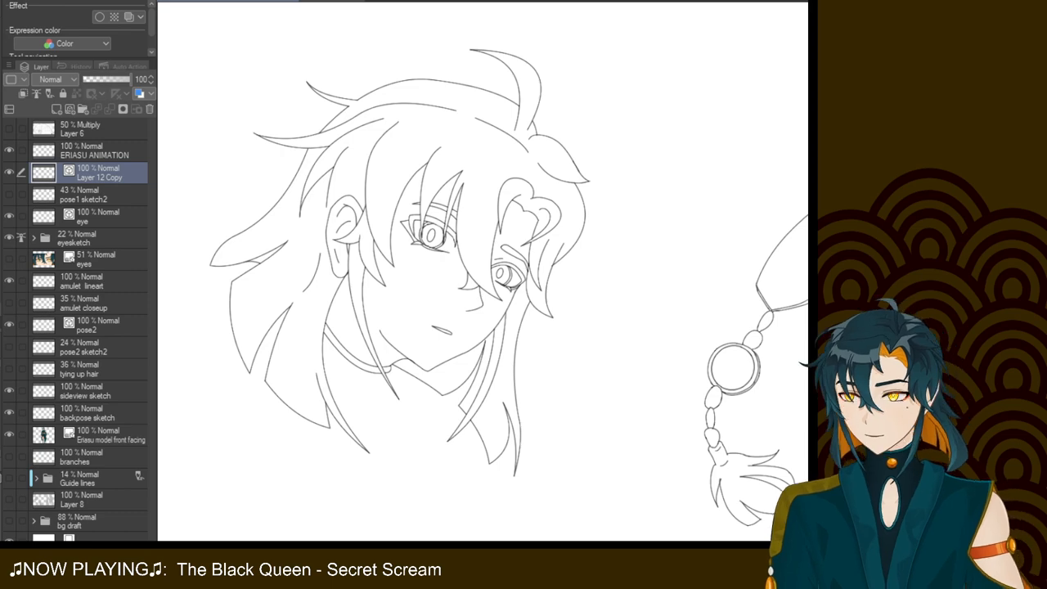
# Show the pose1 sketch2 layer again and look over the uninked shoulders and coat, including in the mirrored view
pyautogui.click(9, 195)
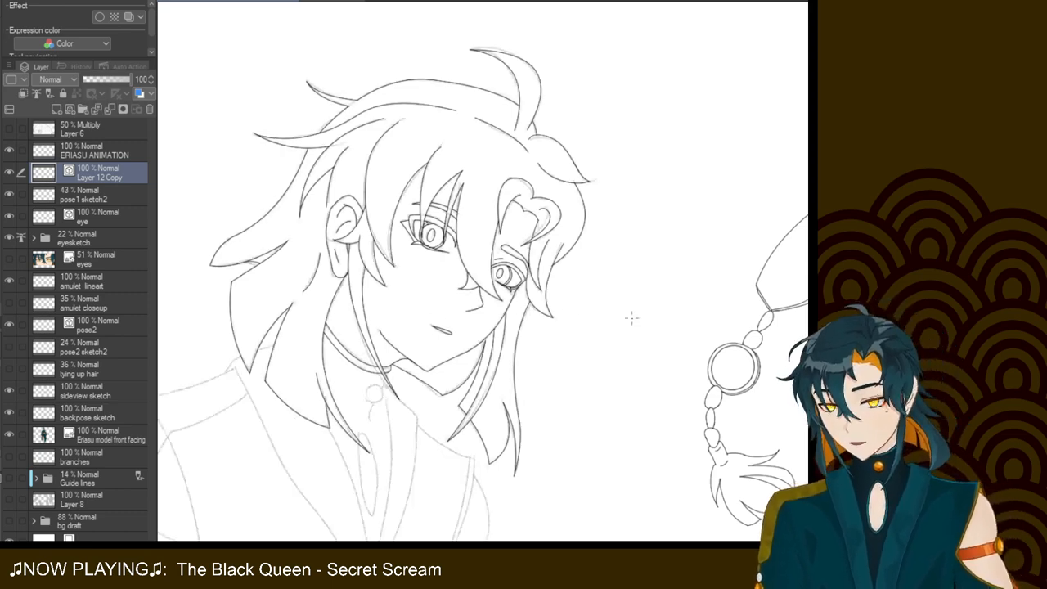
pyautogui.moveTo(458, 319)
pyautogui.mouseDown()
pyautogui.moveTo(537, 235)
pyautogui.moveTo(523, 193)
pyautogui.moveTo(542, 164)
pyautogui.mouseUp()
pyautogui.scroll(3, 486, 275)
pyautogui.scroll(-1, 485, 275)
pyautogui.moveTo(483, 270)
pyautogui.mouseDown()
pyautogui.moveTo(517, 252)
pyautogui.moveTo(552, 264)
pyautogui.mouseUp()
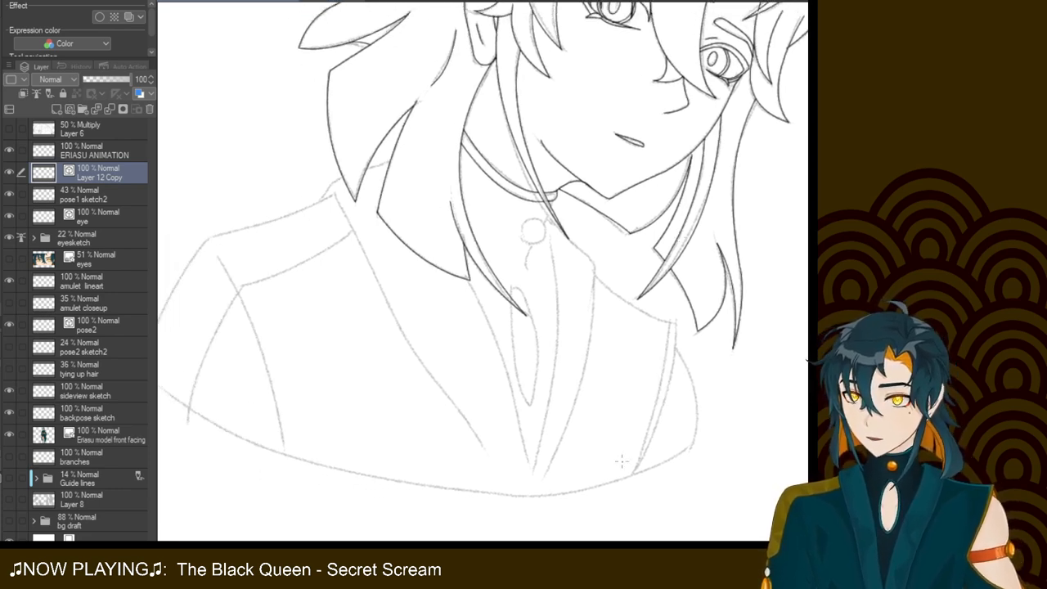
pyautogui.scroll(-3, 482, 270)
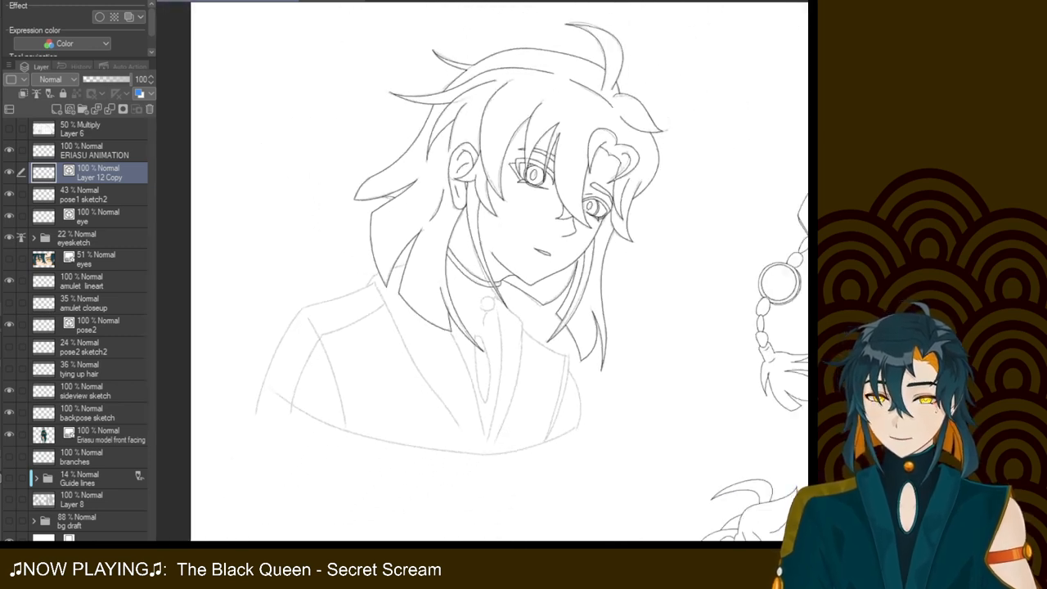
pyautogui.press('h')
pyautogui.press('h')
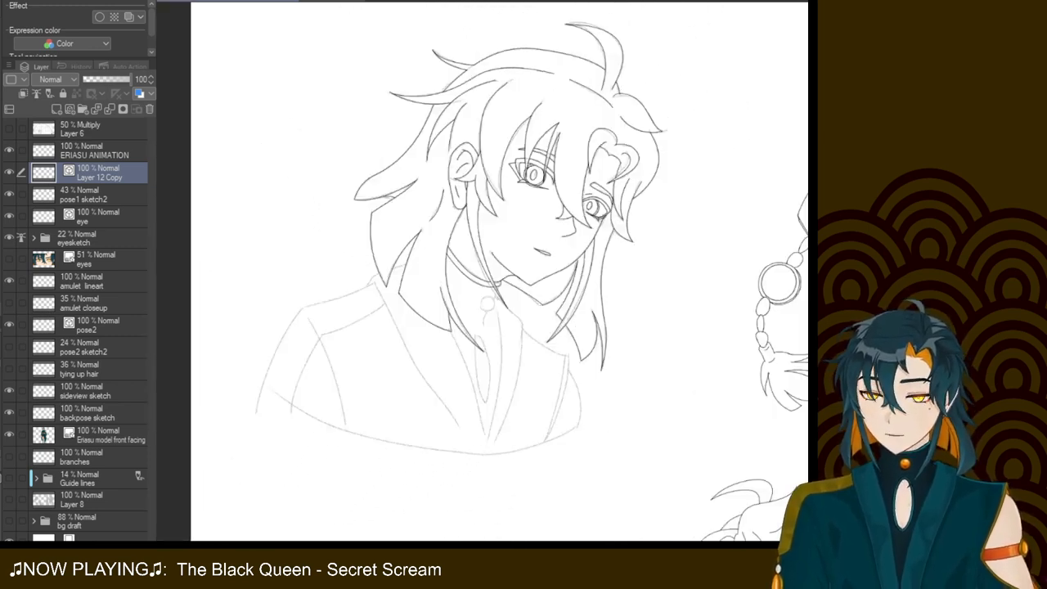
# Ink the round ornament below the collar as a small circle over the sketch
pyautogui.scroll(2, 479, 274)
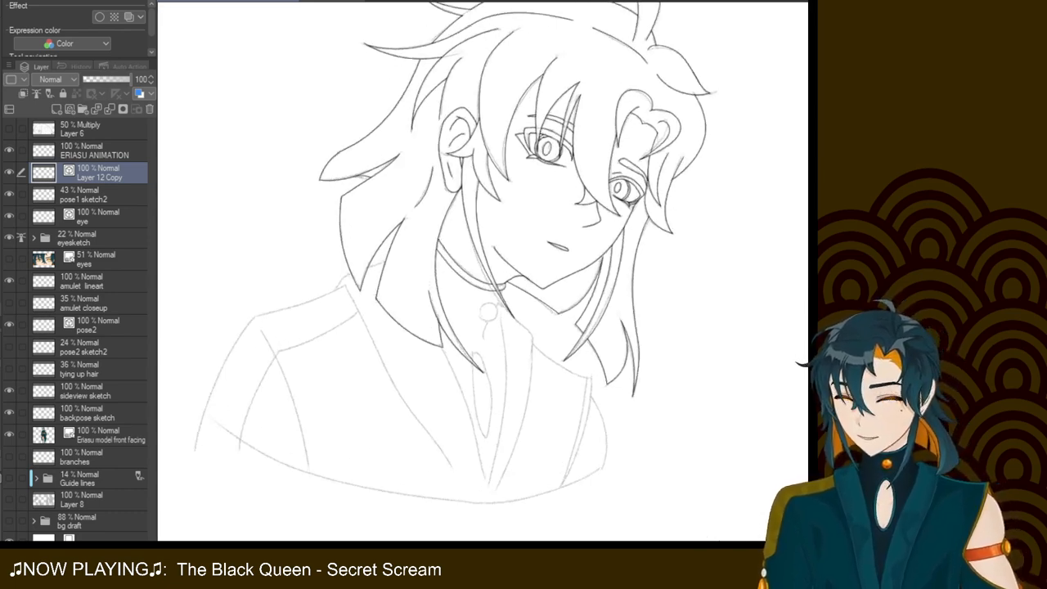
pyautogui.moveTo(479, 273)
pyautogui.mouseDown()
pyautogui.moveTo(463, 339)
pyautogui.moveTo(505, 177)
pyautogui.mouseUp()
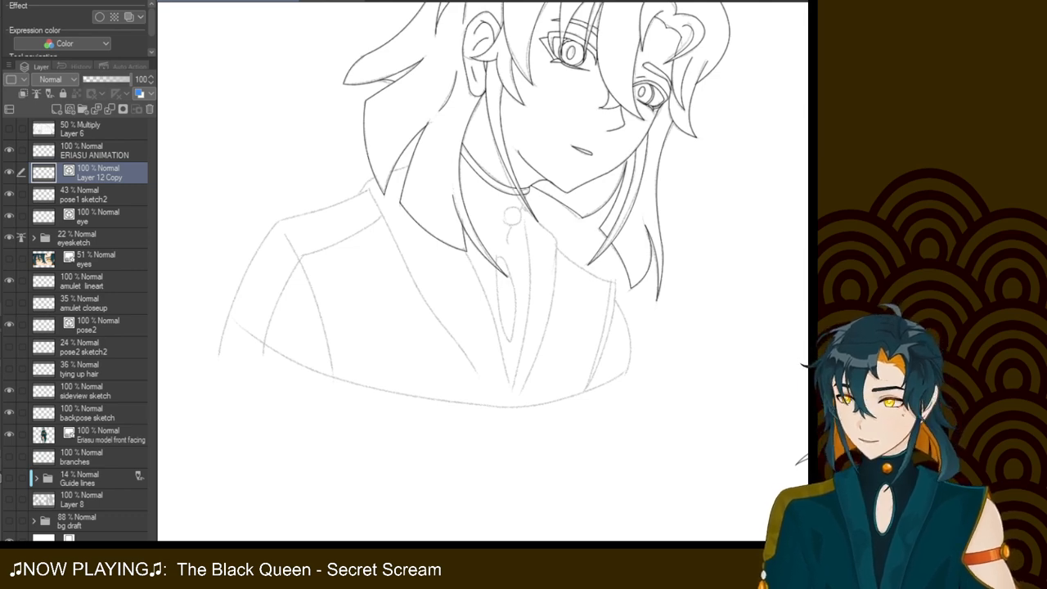
pyautogui.moveTo(491, 246); pyautogui.dragTo(461, 250)
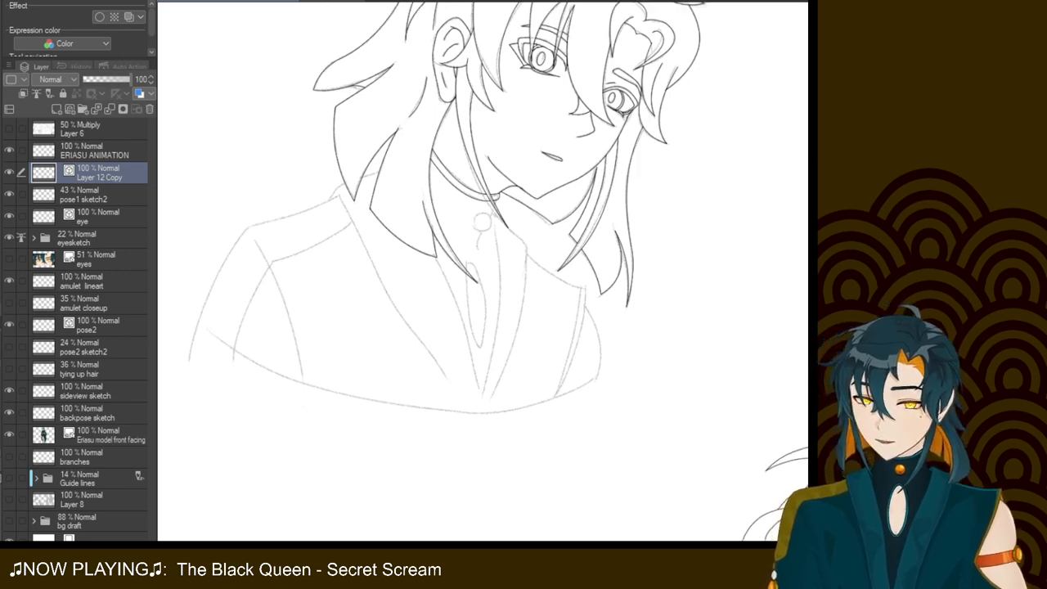
pyautogui.moveTo(483, 246); pyautogui.dragTo(483, 329)
pyautogui.scroll(5, 487, 270)
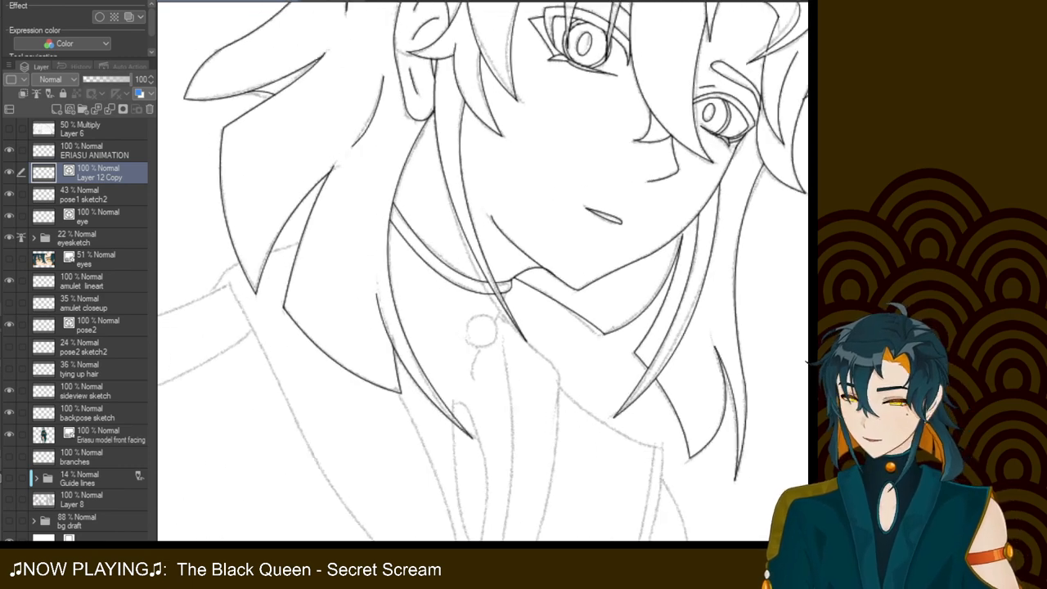
pyautogui.moveTo(483, 327); pyautogui.dragTo(461, 189)
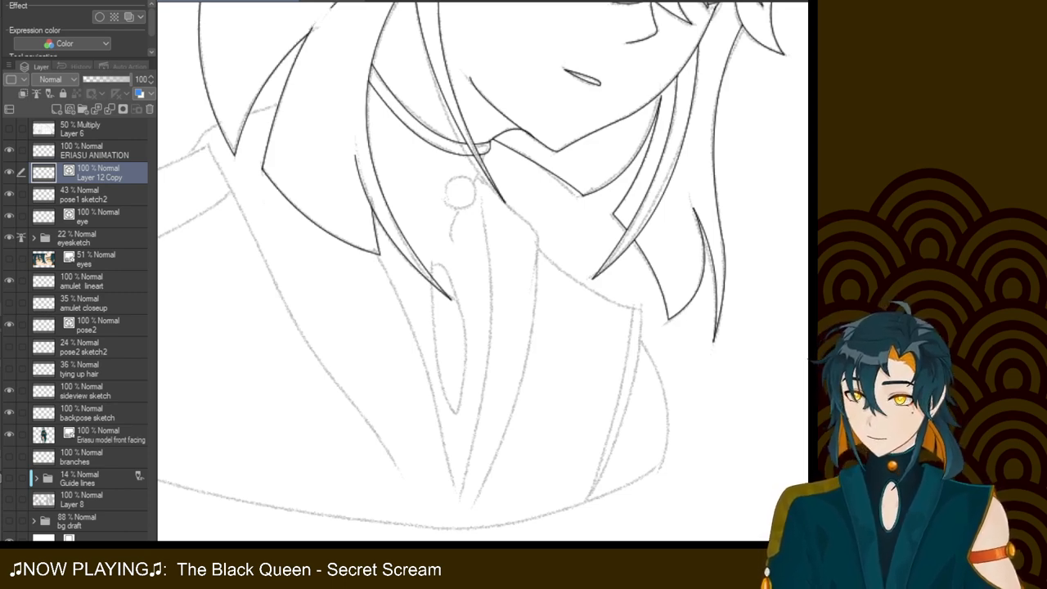
pyautogui.moveTo(452, 178)
pyautogui.mouseDown()
pyautogui.moveTo(442, 186)
pyautogui.moveTo(470, 208)
pyautogui.moveTo(450, 178)
pyautogui.mouseUp()
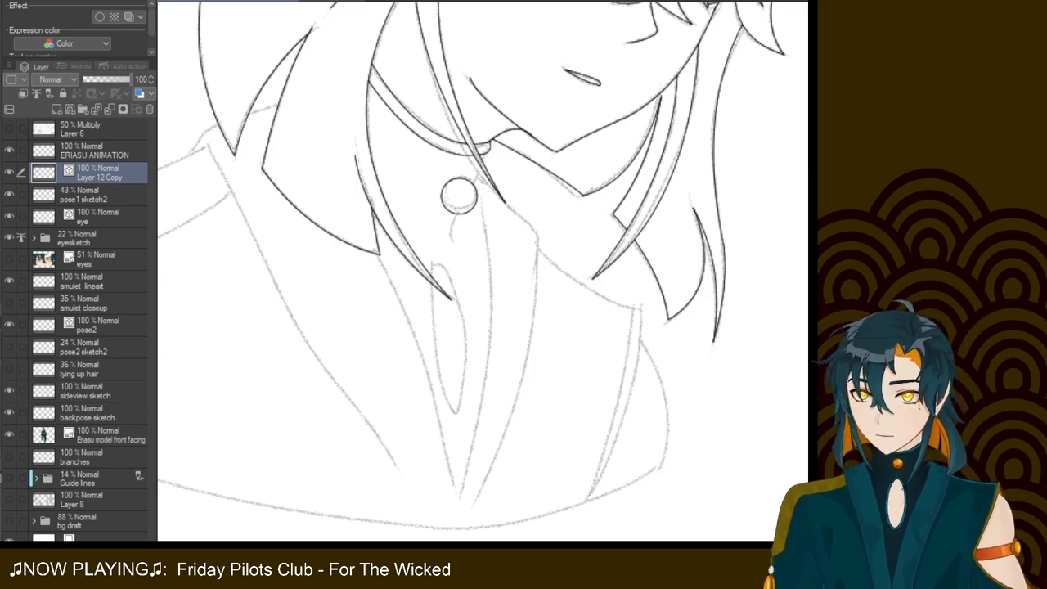
# Ink the short cord running from the collar through the round ornament and erase the part inside the circle
pyautogui.moveTo(483, 270); pyautogui.dragTo(515, 249)
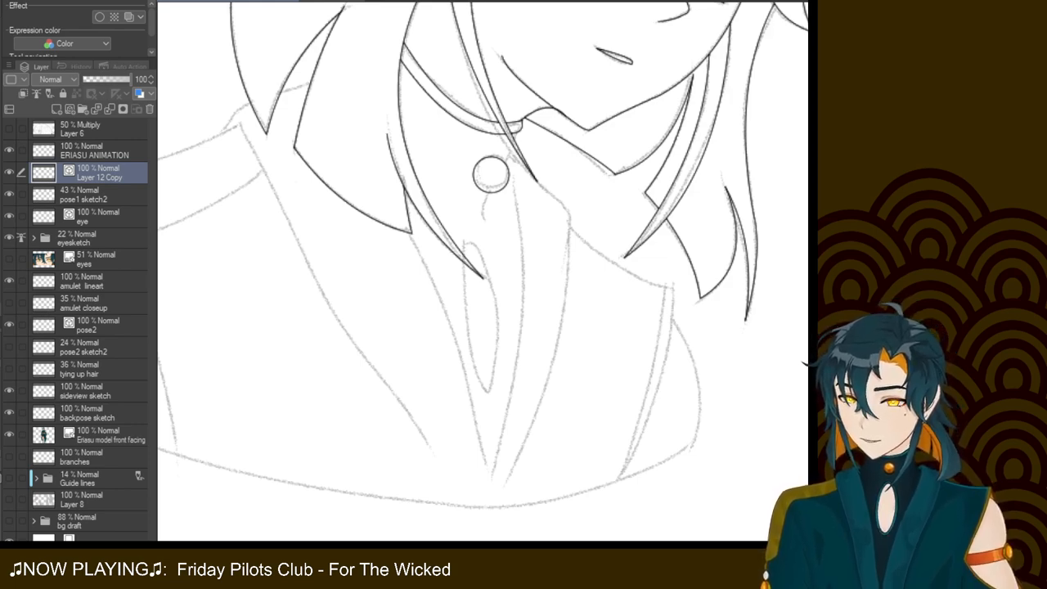
pyautogui.moveTo(482, 270)
pyautogui.mouseDown()
pyautogui.moveTo(472, 281)
pyautogui.moveTo(493, 248)
pyautogui.mouseUp()
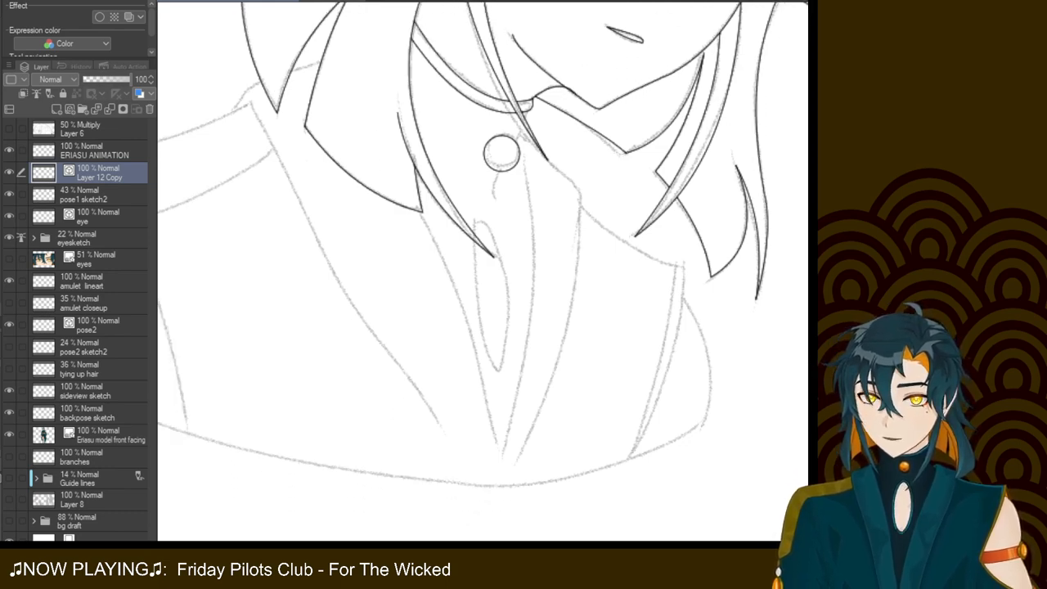
pyautogui.moveTo(528, 108); pyautogui.dragTo(494, 199)
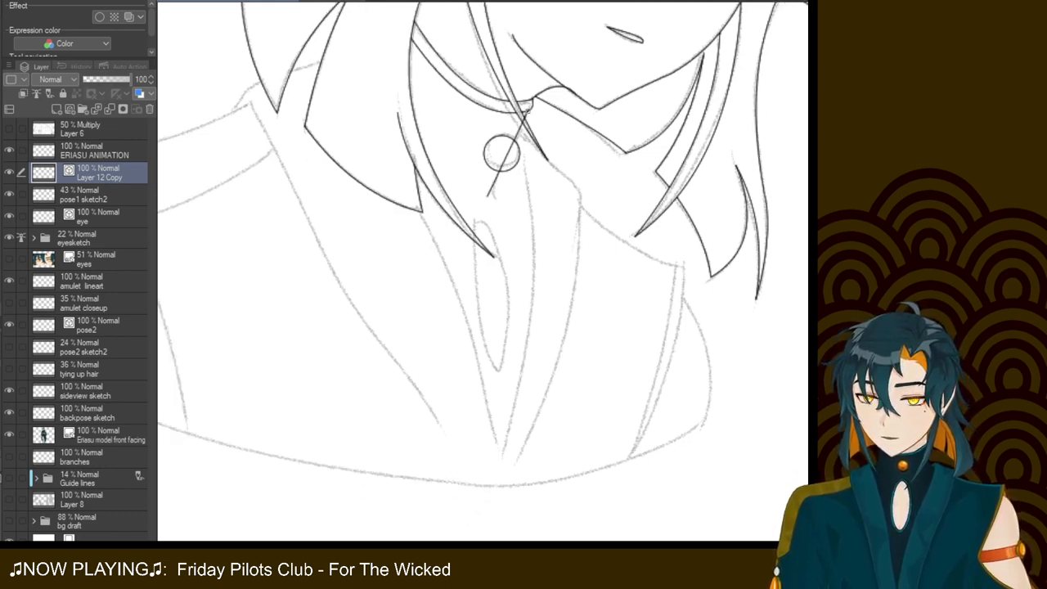
pyautogui.moveTo(502, 153); pyautogui.dragTo(502, 153)
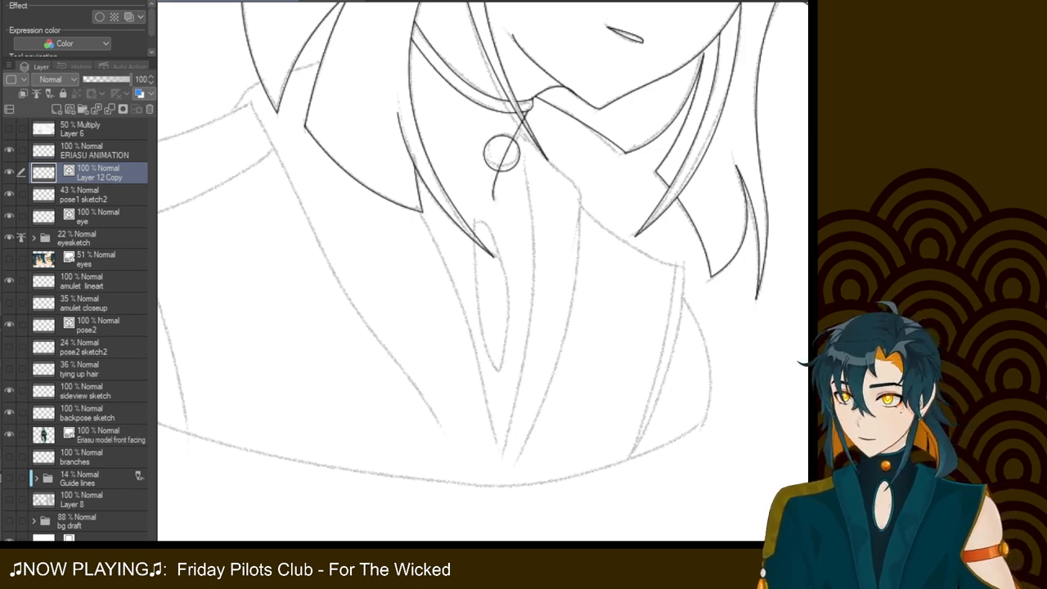
pyautogui.click(501, 157)
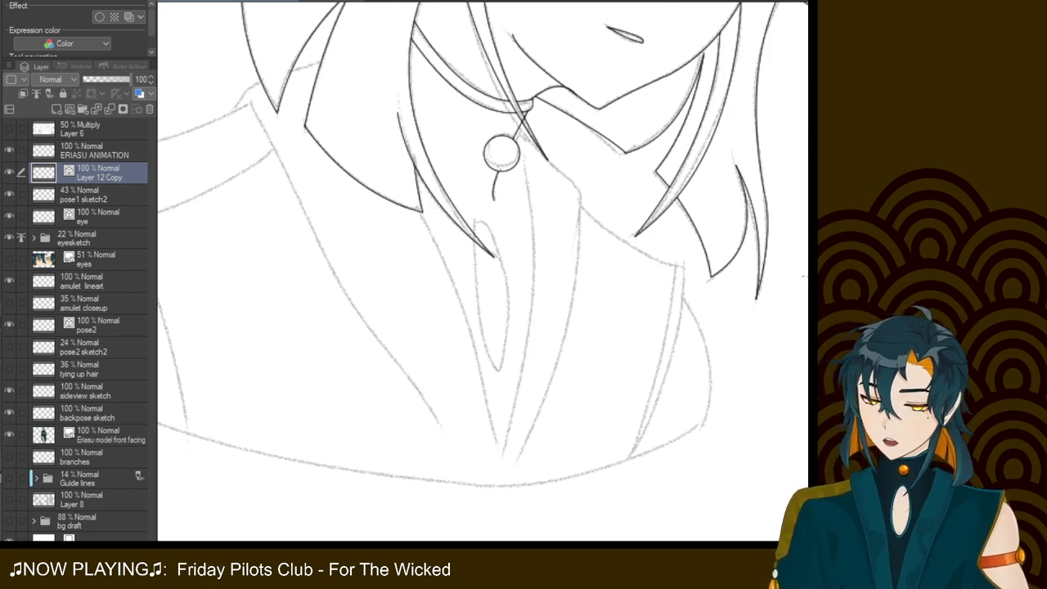
# Ink the folded top edge of the lapel as curved strokes from the round ornament to the lapel's outer corner
pyautogui.moveTo(501, 154)
pyautogui.mouseDown()
pyautogui.moveTo(469, 195)
pyautogui.moveTo(425, 89)
pyautogui.moveTo(459, 110)
pyautogui.mouseUp()
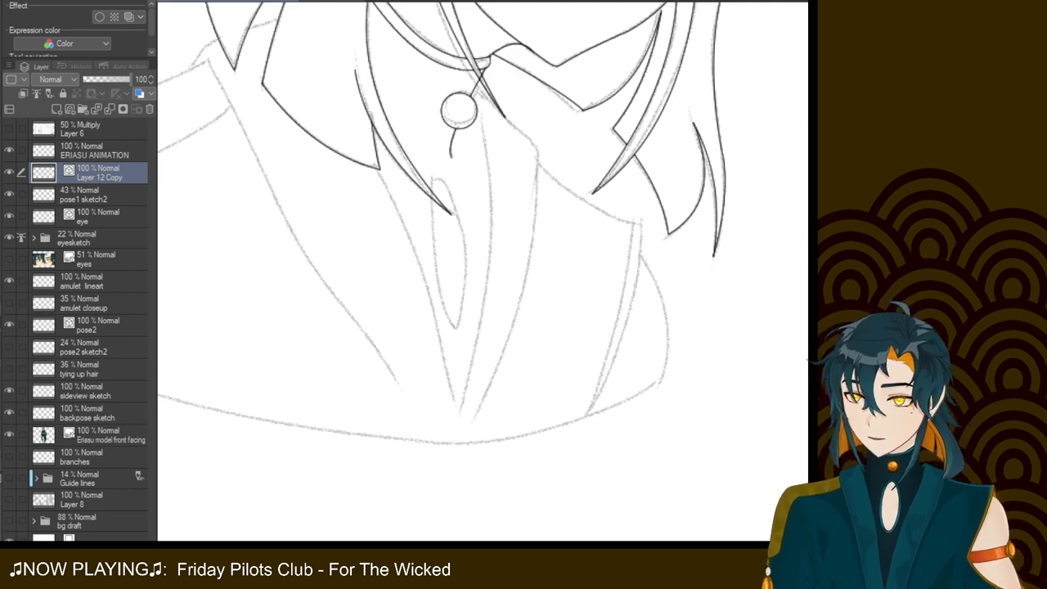
pyautogui.moveTo(466, 94); pyautogui.dragTo(540, 159)
pyautogui.moveTo(463, 88); pyautogui.dragTo(537, 164)
pyautogui.hotkey('ctrl', 'z')
pyautogui.moveTo(505, 117); pyautogui.dragTo(539, 168)
pyautogui.click(543, 143)
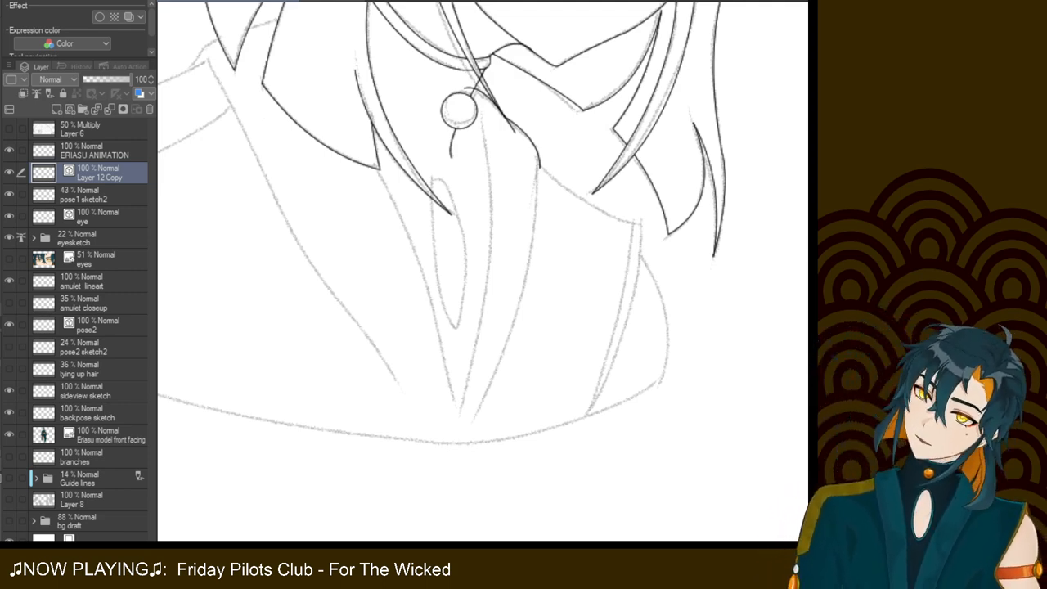
pyautogui.hotkey('ctrl', 'z')
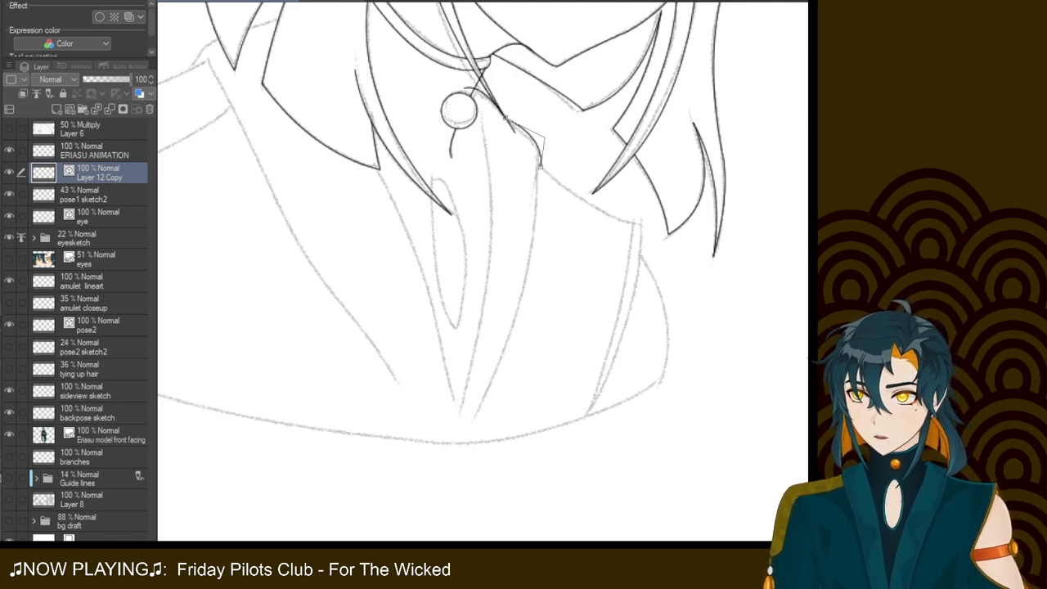
pyautogui.click(536, 137)
pyautogui.hotkey('ctrl', 'z')
pyautogui.moveTo(498, 122); pyautogui.dragTo(538, 164)
pyautogui.click(543, 132)
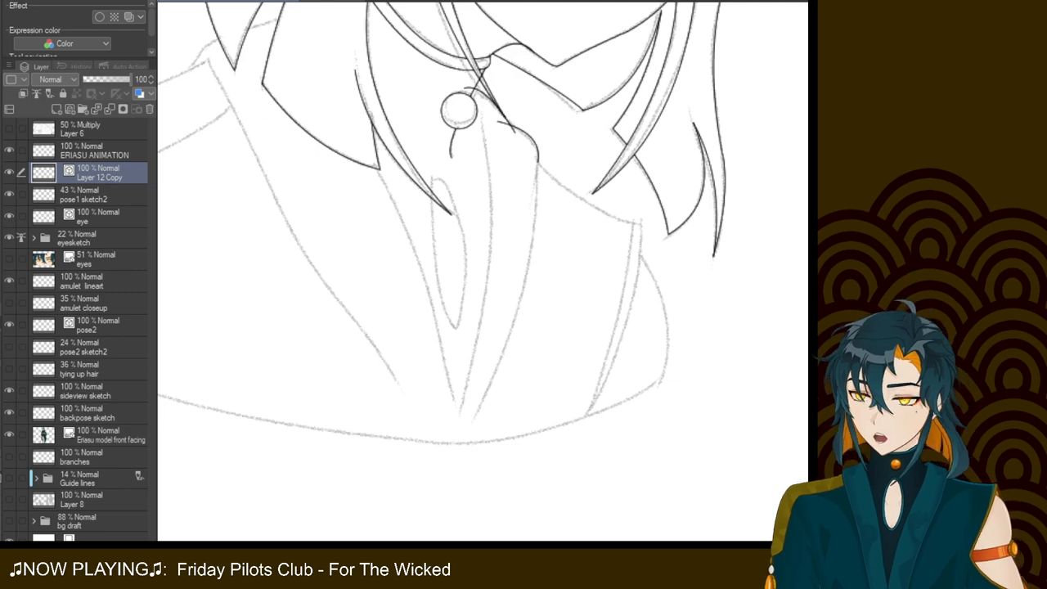
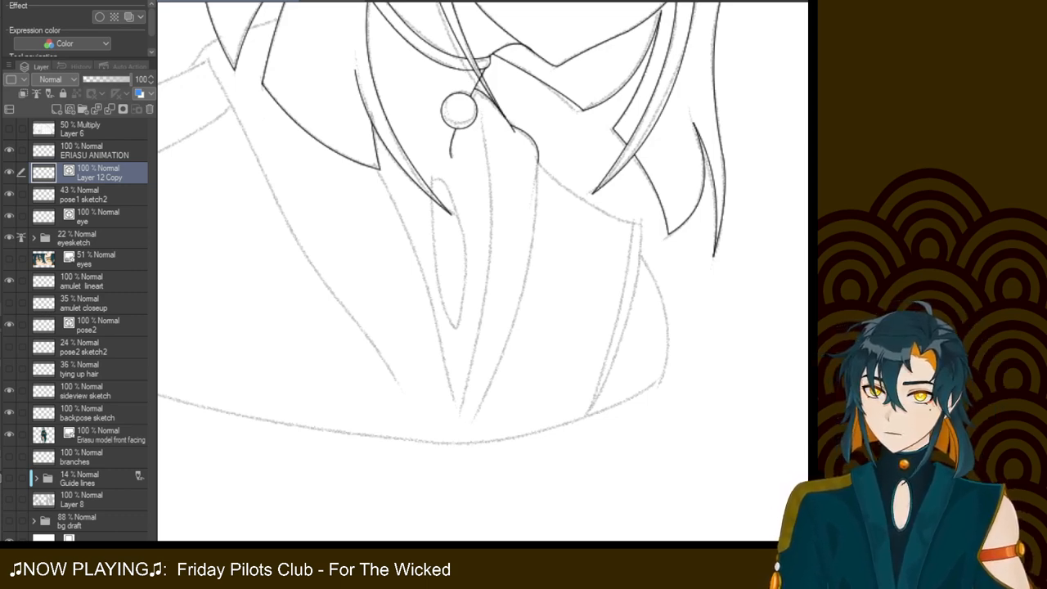
# Ink the two long curved edges of the lapel on the drawing's right side, down to the point at the chest
pyautogui.moveTo(479, 106); pyautogui.dragTo(464, 412)
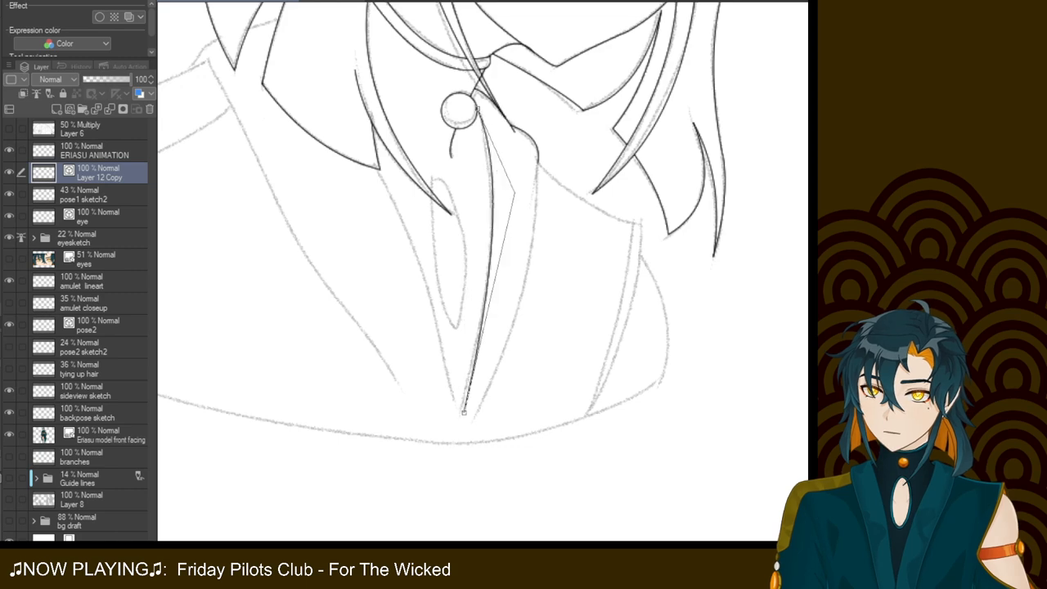
pyautogui.click(513, 187)
pyautogui.moveTo(538, 158); pyautogui.dragTo(473, 421)
pyautogui.click(537, 273)
# Ink the shoulder line, the double-edged armhole trim and the bare arm's outer curve on the drawing's right side
pyautogui.moveTo(532, 157); pyautogui.dragTo(641, 223)
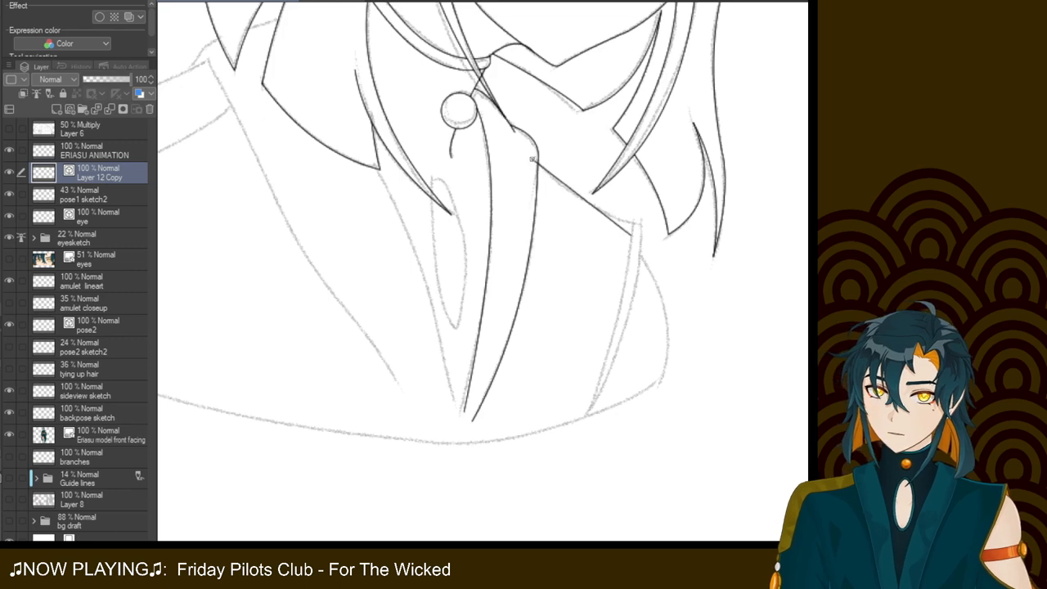
pyautogui.moveTo(641, 225)
pyautogui.mouseDown()
pyautogui.moveTo(608, 367)
pyautogui.moveTo(578, 423)
pyautogui.mouseUp()
pyautogui.moveTo(633, 222); pyautogui.dragTo(578, 420)
pyautogui.click(617, 353)
pyautogui.moveTo(639, 255); pyautogui.dragTo(658, 394)
pyautogui.click(687, 292)
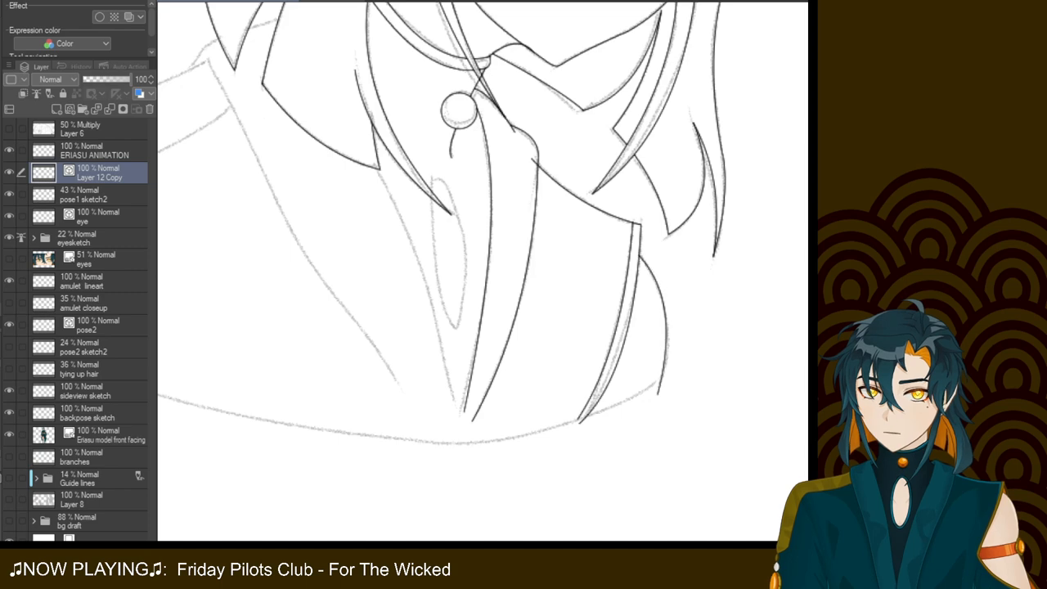
# Ink the back collar line behind the hair on the drawing's left side and erase the part crossing the hair lock
pyautogui.moveTo(483, 270); pyautogui.dragTo(750, 364)
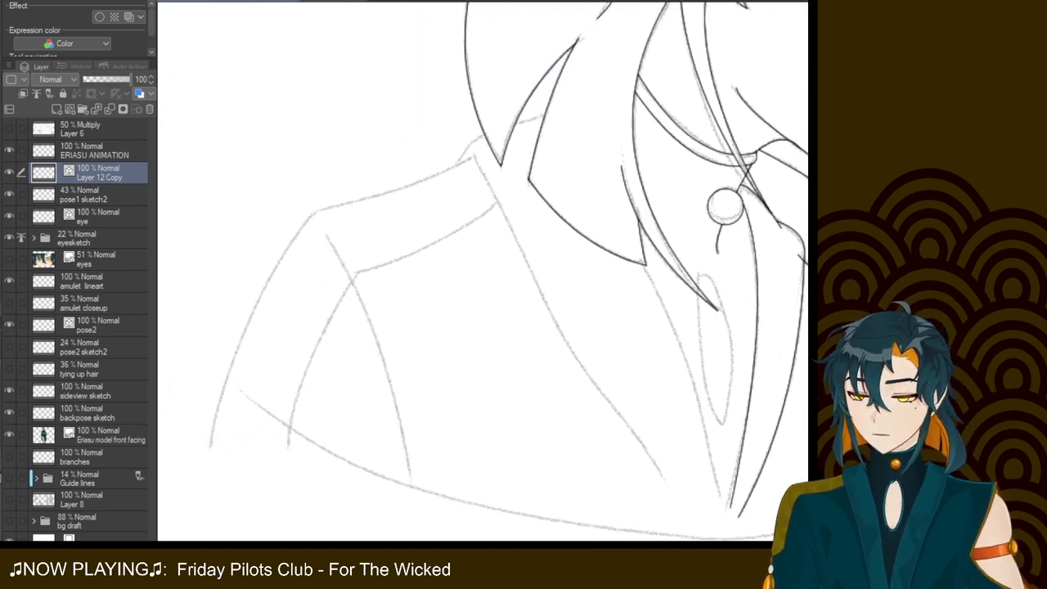
pyautogui.moveTo(552, 109)
pyautogui.mouseDown()
pyautogui.moveTo(458, 146)
pyautogui.moveTo(452, 161)
pyautogui.mouseUp()
pyautogui.click(484, 127)
pyautogui.hotkey('ctrl', 'z')
pyautogui.moveTo(451, 169); pyautogui.dragTo(547, 112)
pyautogui.click(473, 129)
pyautogui.hotkey('ctrl', 'z')
pyautogui.moveTo(466, 144); pyautogui.dragTo(554, 113)
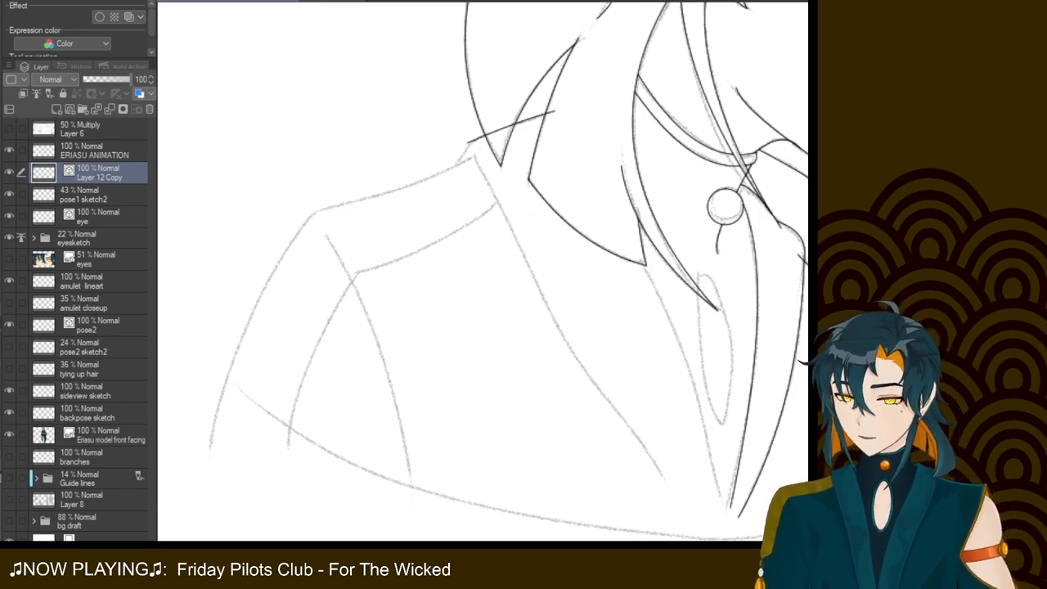
pyautogui.moveTo(572, 246)
pyautogui.mouseDown()
pyautogui.moveTo(339, 289)
pyautogui.moveTo(425, 320)
pyautogui.moveTo(466, 310)
pyautogui.moveTo(510, 256)
pyautogui.mouseUp()
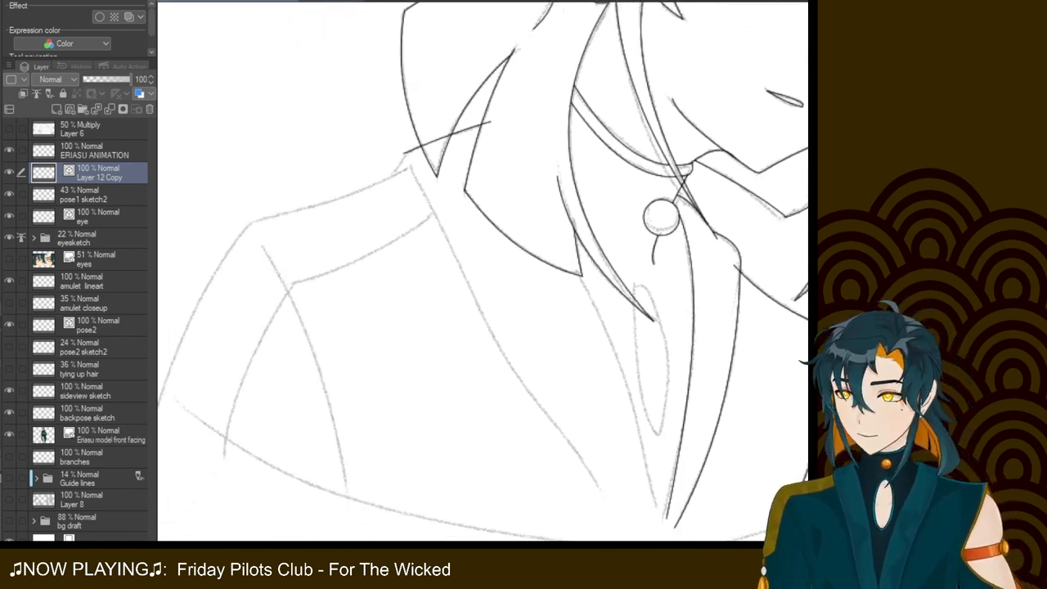
pyautogui.moveTo(366, 99)
pyautogui.mouseDown()
pyautogui.moveTo(260, 116)
pyautogui.moveTo(57, 35)
pyautogui.moveTo(435, 205)
pyautogui.moveTo(566, 213)
pyautogui.moveTo(467, 212)
pyautogui.mouseUp()
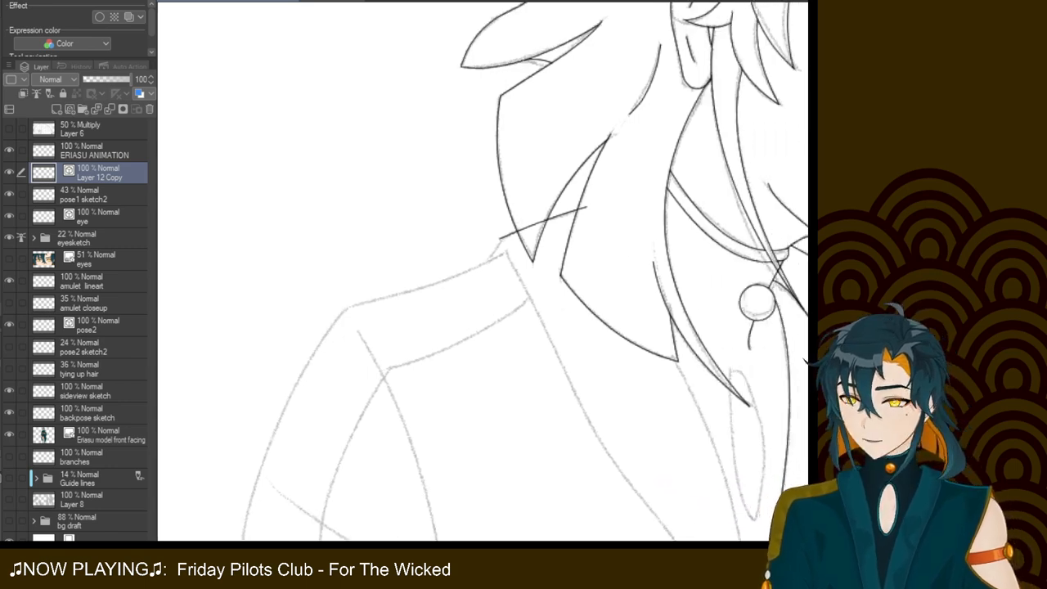
pyautogui.moveTo(545, 220); pyautogui.dragTo(515, 234)
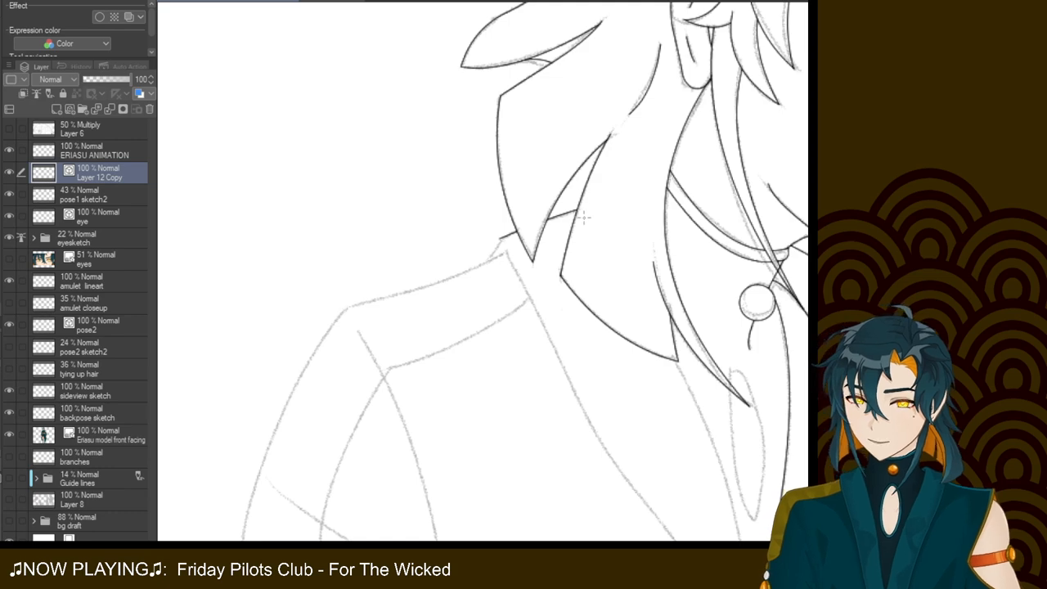
# Ink the collar's outer corner, the top of the shoulder and the outer sleeve edge on the drawing's left side
pyautogui.moveTo(732, 309); pyautogui.dragTo(668, 298)
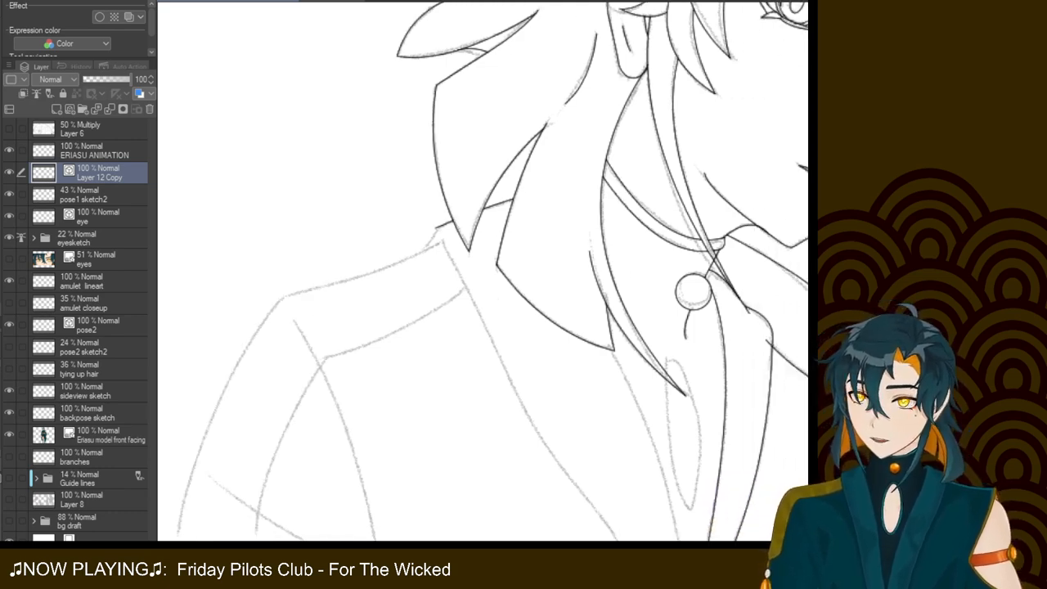
pyautogui.moveTo(439, 226); pyautogui.dragTo(421, 254)
pyautogui.hotkey('ctrl', 'z')
pyautogui.moveTo(490, 327)
pyautogui.mouseDown()
pyautogui.moveTo(478, 231)
pyautogui.moveTo(501, 221)
pyautogui.mouseUp()
pyautogui.moveTo(456, 131)
pyautogui.mouseDown()
pyautogui.moveTo(283, 192)
pyautogui.moveTo(205, 370)
pyautogui.mouseUp()
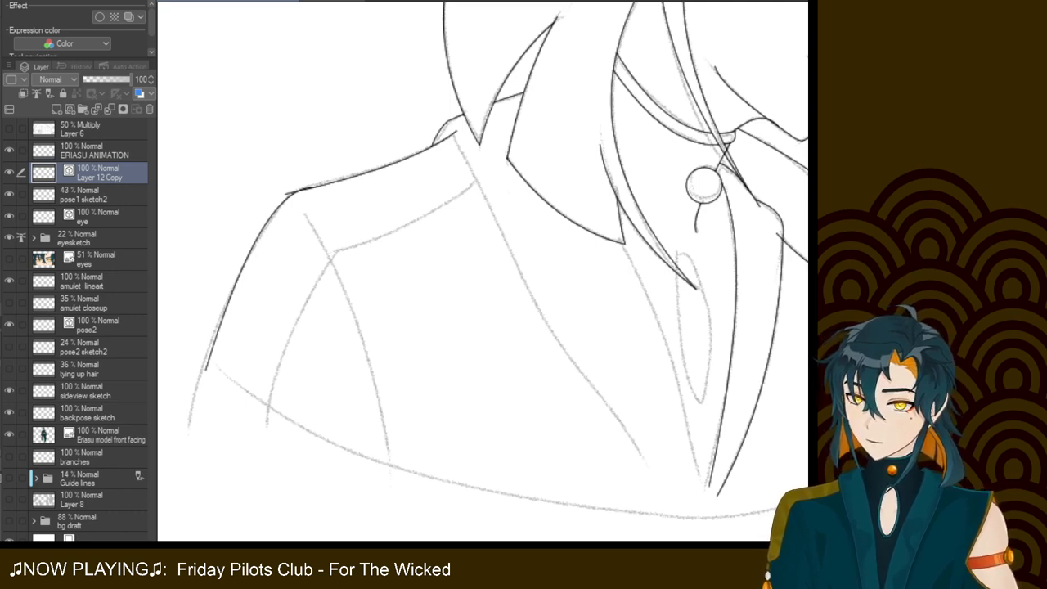
# Ink the armhole curve and the inner edge of the shoulder and sleeve trim, erasing the overshooting line ends at their crossing
pyautogui.moveTo(307, 211); pyautogui.dragTo(391, 466)
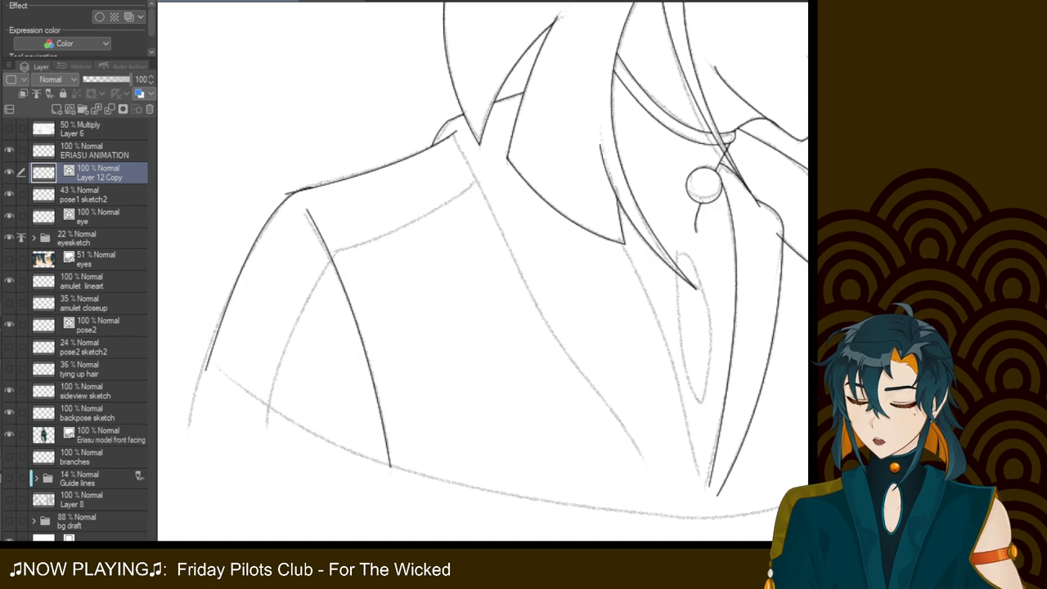
pyautogui.moveTo(483, 174); pyautogui.dragTo(303, 244)
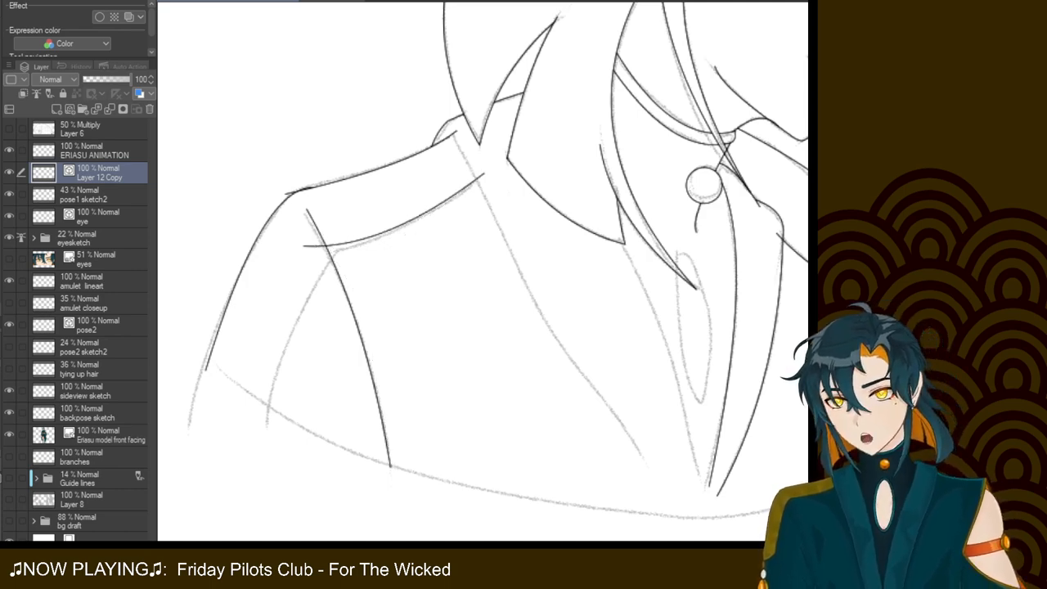
pyautogui.moveTo(337, 233); pyautogui.dragTo(276, 435)
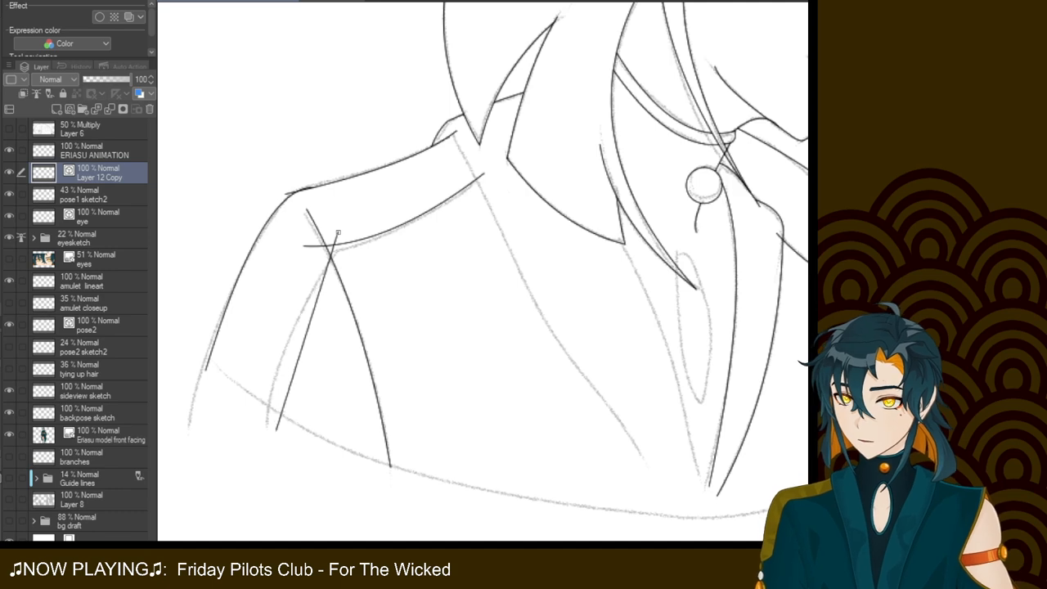
pyautogui.click(288, 278)
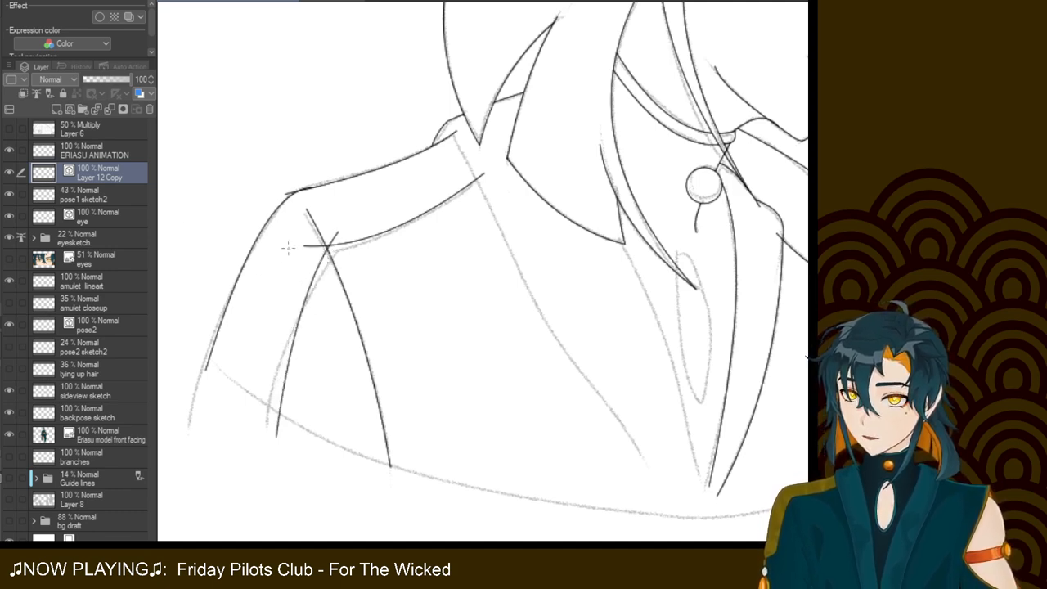
pyautogui.moveTo(306, 251); pyautogui.dragTo(345, 237)
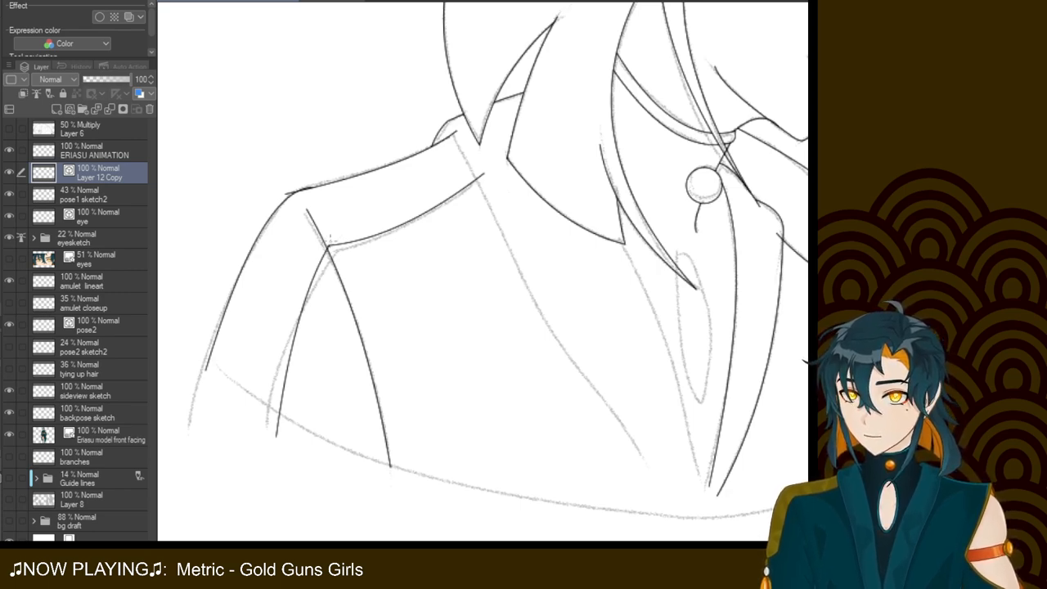
pyautogui.hotkey('ctrl', 'z')
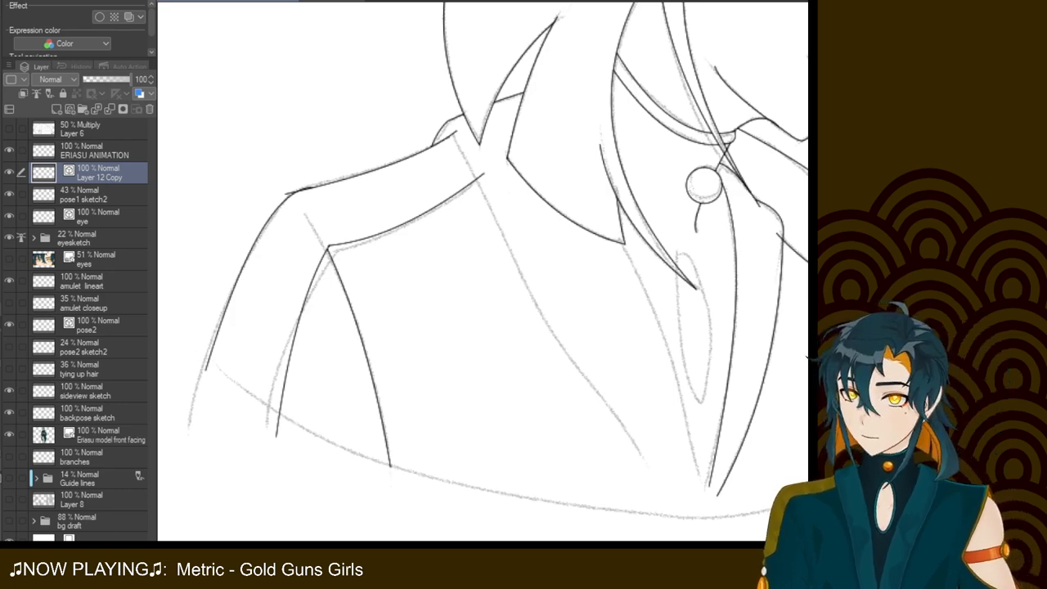
# Ink a short seam from the outer shoulder corner toward the inner corner of the shoulder trim
pyautogui.moveTo(293, 200); pyautogui.dragTo(327, 255)
pyautogui.hotkey('ctrl', 'z')
pyautogui.hotkey('ctrl', 'z')
pyautogui.hotkey('ctrl', 'z')
pyautogui.moveTo(291, 207); pyautogui.dragTo(326, 252)
pyautogui.hotkey('ctrl', 'z')
pyautogui.hotkey('ctrl', 'z')
pyautogui.moveTo(291, 202); pyautogui.dragTo(316, 232)
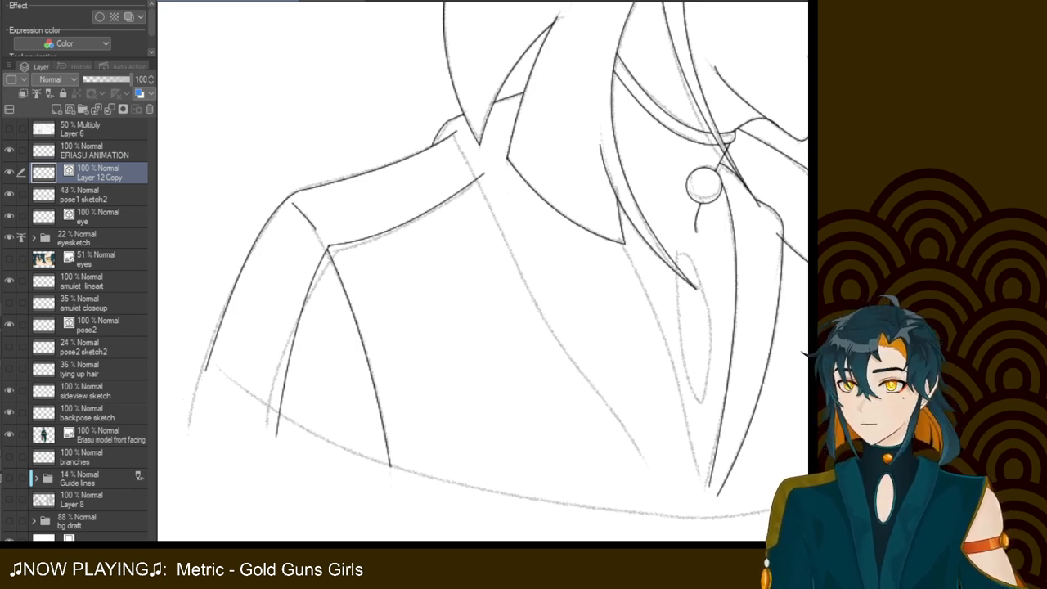
# Ink the outer and inner edges of the coat's lapel on the drawing's left side, from collar and hair to chest
pyautogui.moveTo(454, 135)
pyautogui.mouseDown()
pyautogui.moveTo(460, 164)
pyautogui.moveTo(597, 389)
pyautogui.mouseUp()
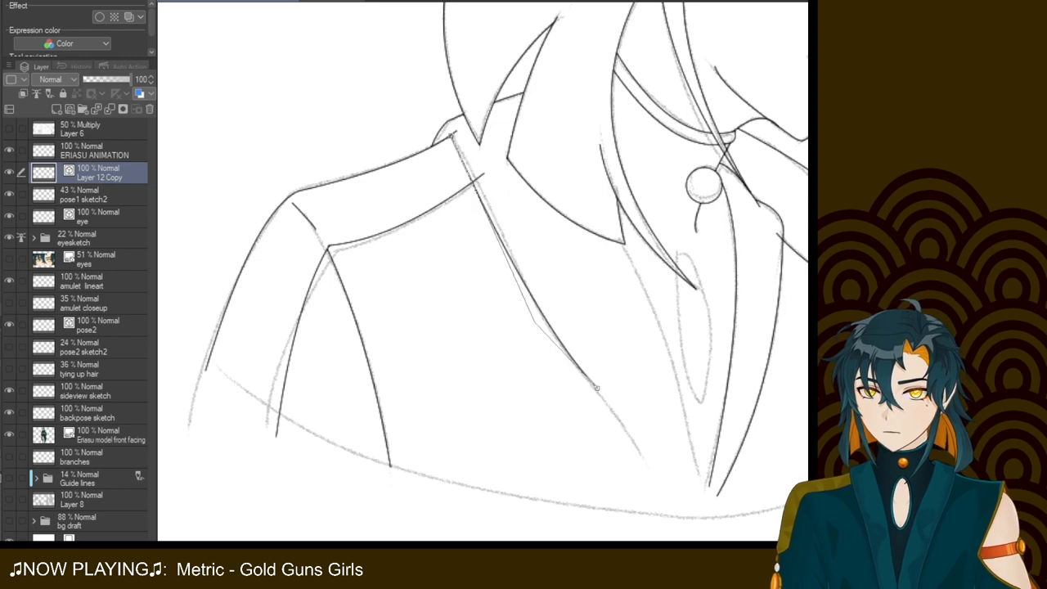
pyautogui.hotkey('ctrl', 'z')
pyautogui.moveTo(450, 136)
pyautogui.mouseDown()
pyautogui.moveTo(478, 202)
pyautogui.moveTo(670, 493)
pyautogui.mouseUp()
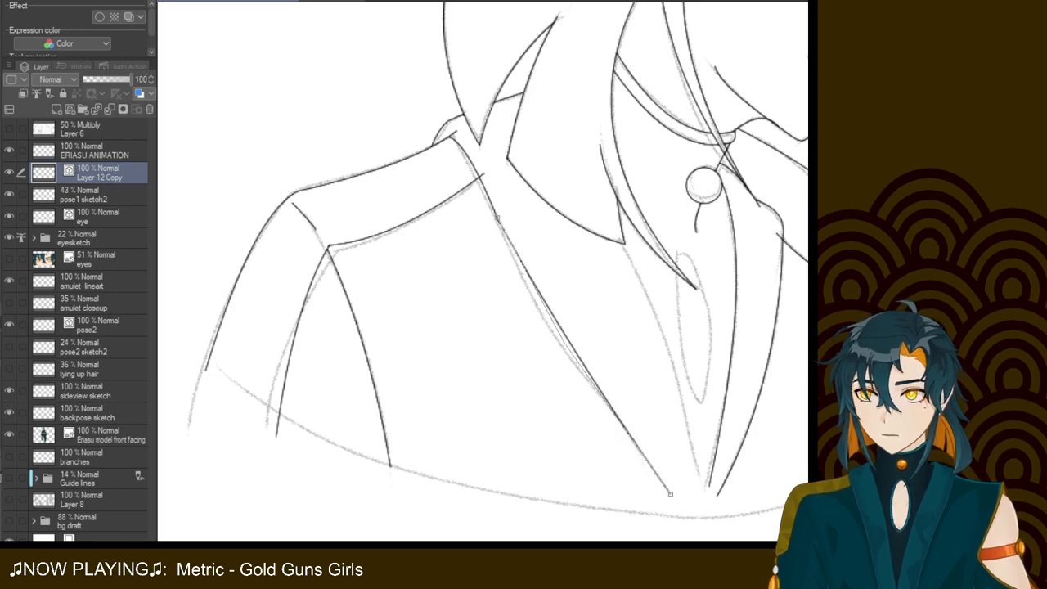
pyautogui.moveTo(615, 231); pyautogui.dragTo(710, 509)
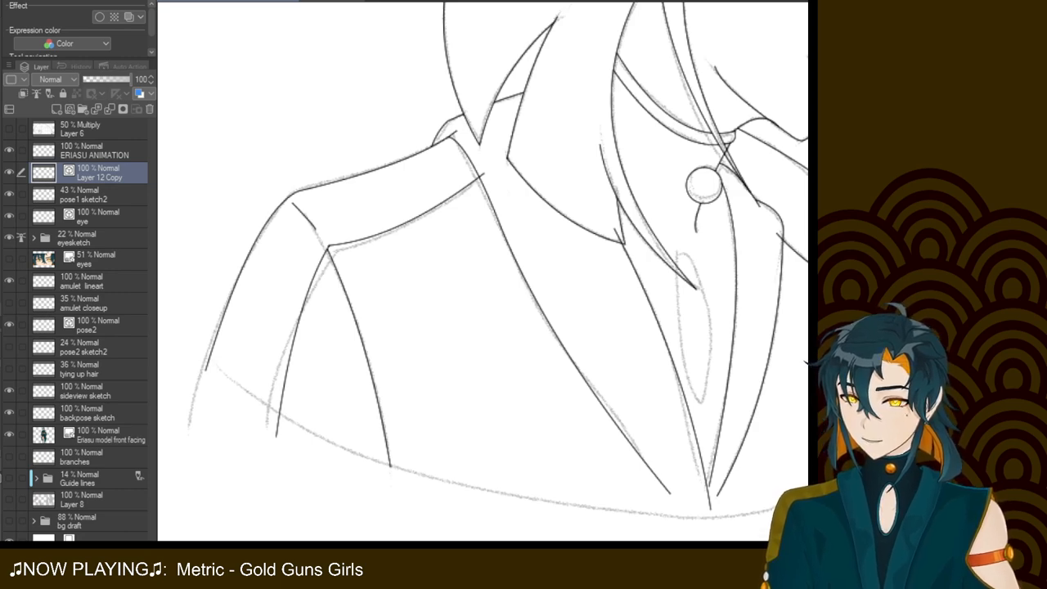
pyautogui.moveTo(540, 295)
pyautogui.mouseDown()
pyautogui.moveTo(433, 283)
pyautogui.moveTo(423, 240)
pyautogui.mouseUp()
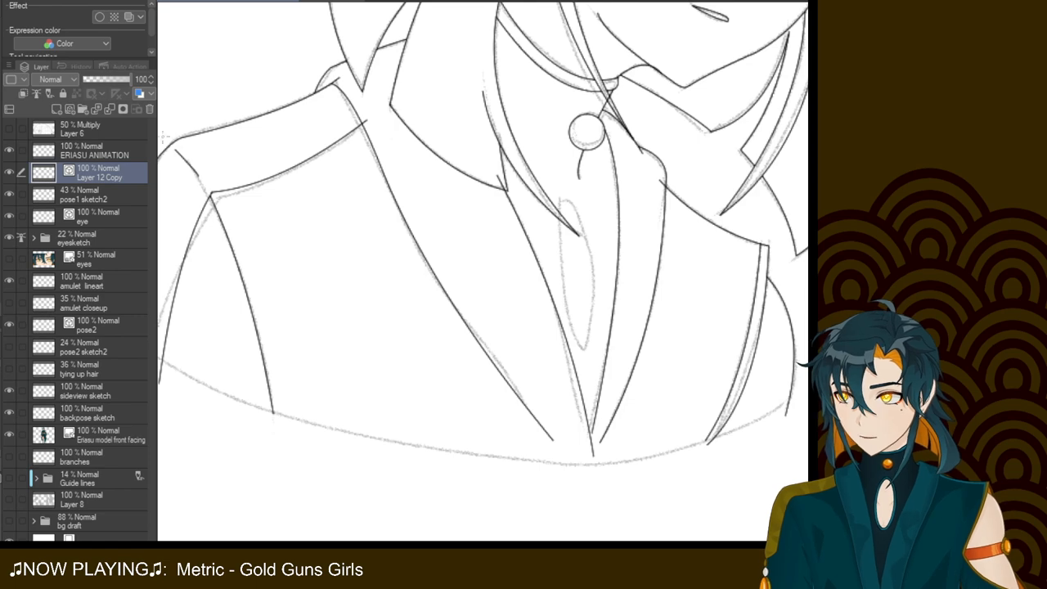
pyautogui.click(372, 148)
pyautogui.hotkey('ctrl', 'z')
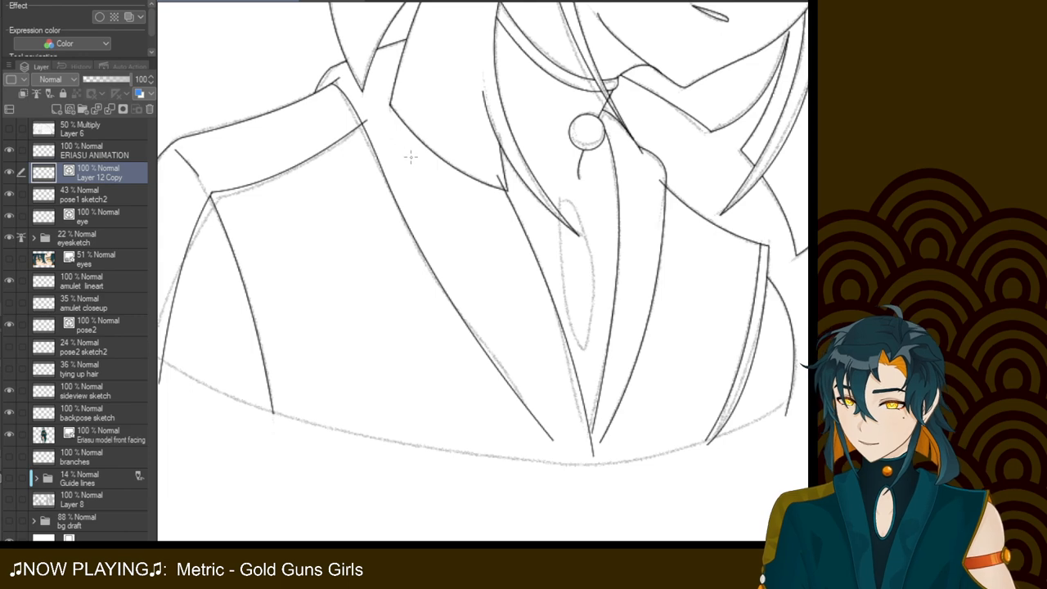
pyautogui.moveTo(483, 246)
pyautogui.mouseDown()
pyautogui.moveTo(431, 373)
pyautogui.moveTo(451, 310)
pyautogui.mouseUp()
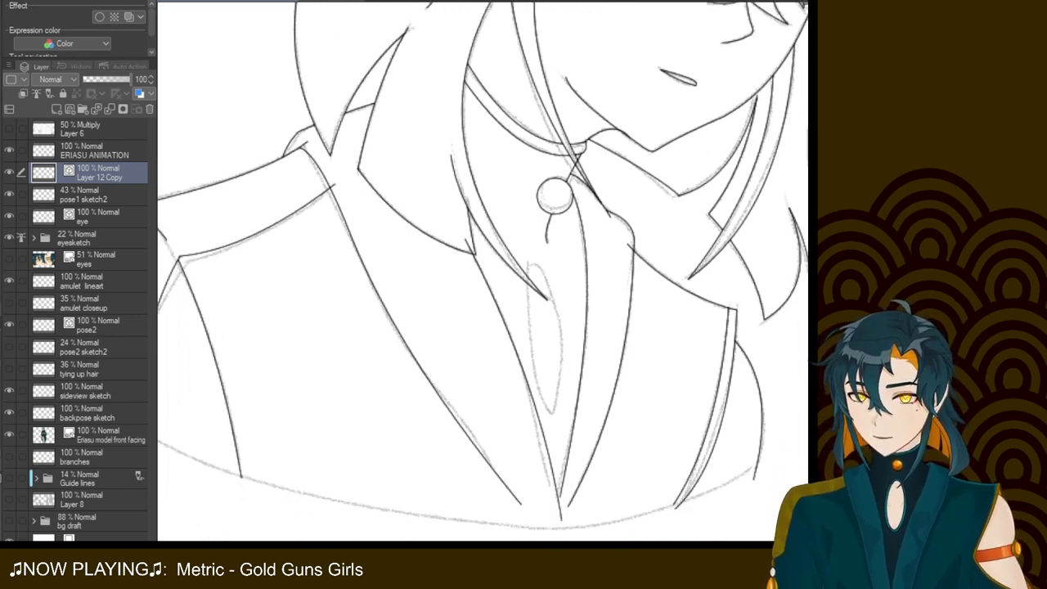
pyautogui.scroll(-3, 483, 265)
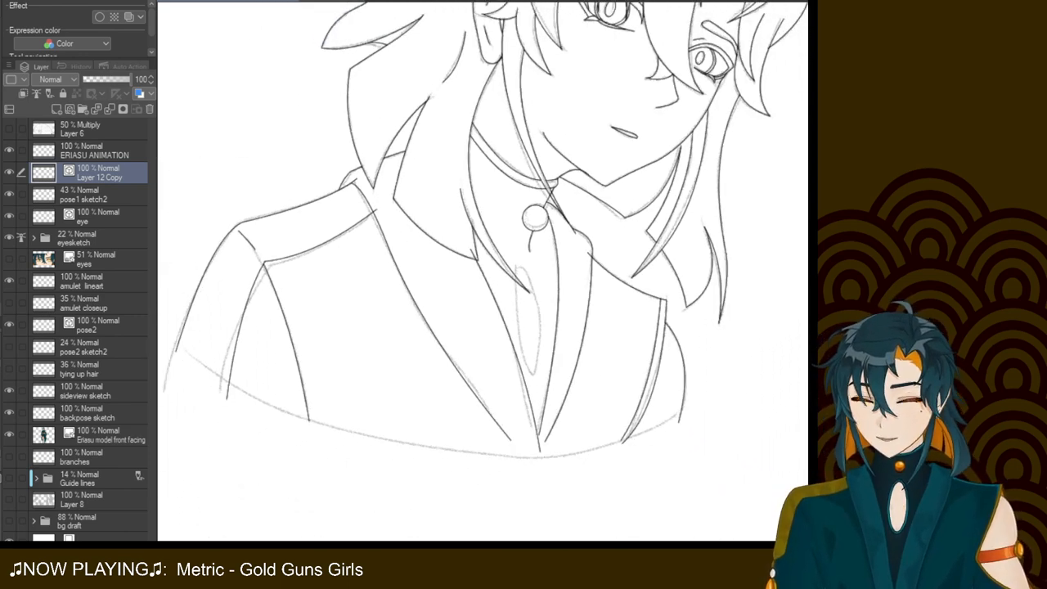
pyautogui.moveTo(482, 270); pyautogui.dragTo(515, 270)
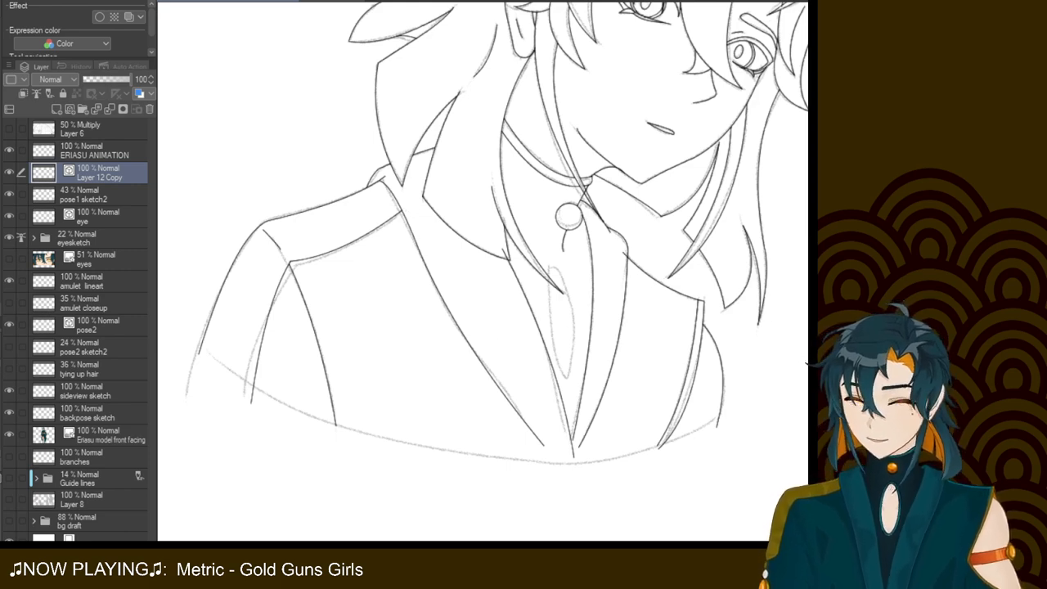
# Ink short downward extensions of both lapel edges past the sketch's bottom curve at the centre of the chest
pyautogui.moveTo(507, 278); pyautogui.dragTo(483, 238)
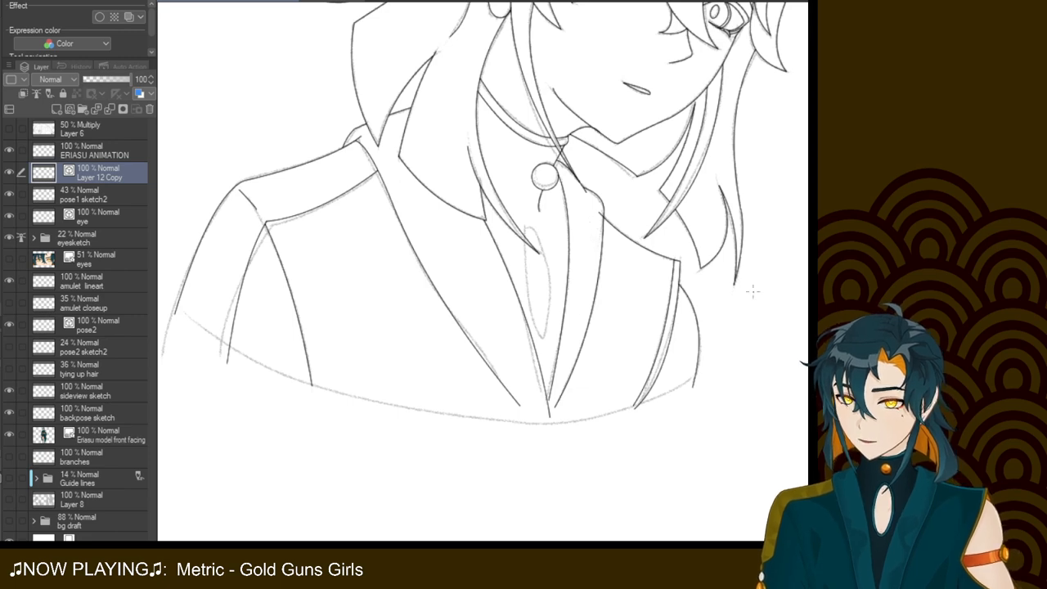
pyautogui.moveTo(589, 219)
pyautogui.mouseDown()
pyautogui.moveTo(582, 205)
pyautogui.moveTo(549, 220)
pyautogui.mouseUp()
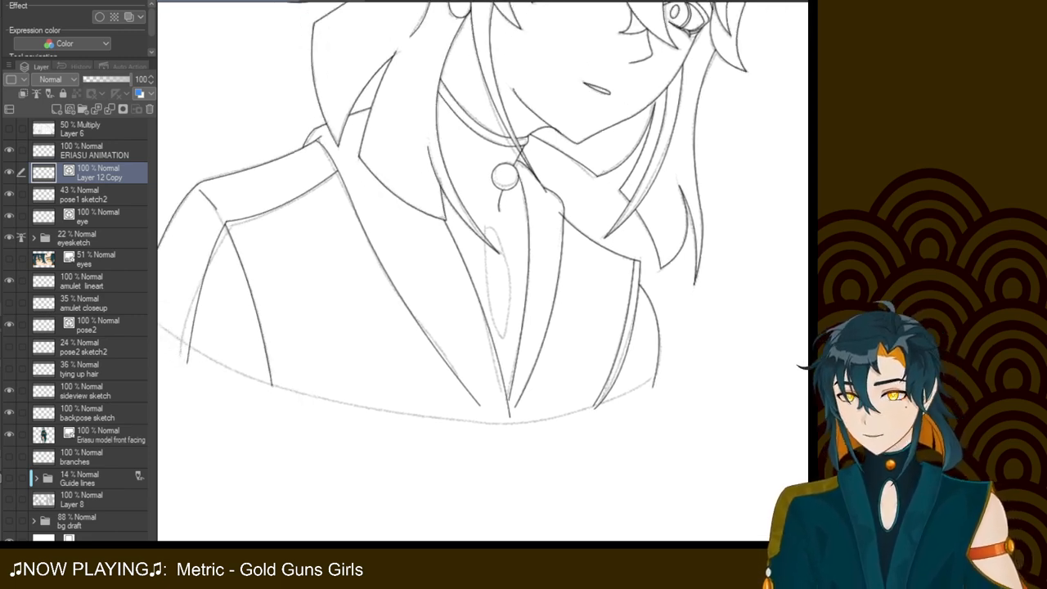
pyautogui.moveTo(196, 278); pyautogui.dragTo(237, 241)
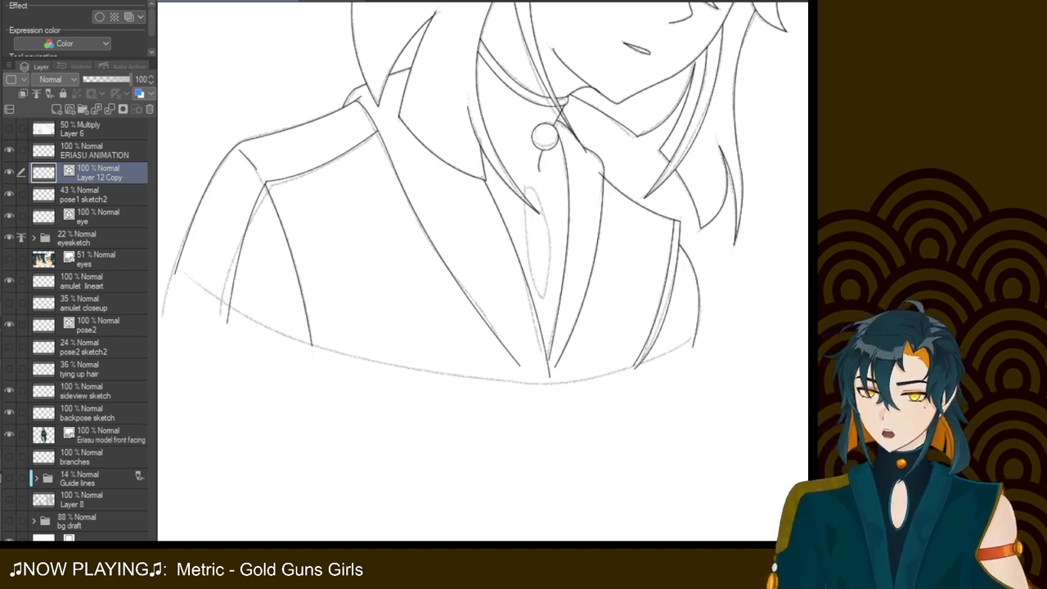
pyautogui.moveTo(751, 252)
pyautogui.mouseDown()
pyautogui.moveTo(726, 260)
pyautogui.moveTo(743, 248)
pyautogui.moveTo(743, 258)
pyautogui.mouseUp()
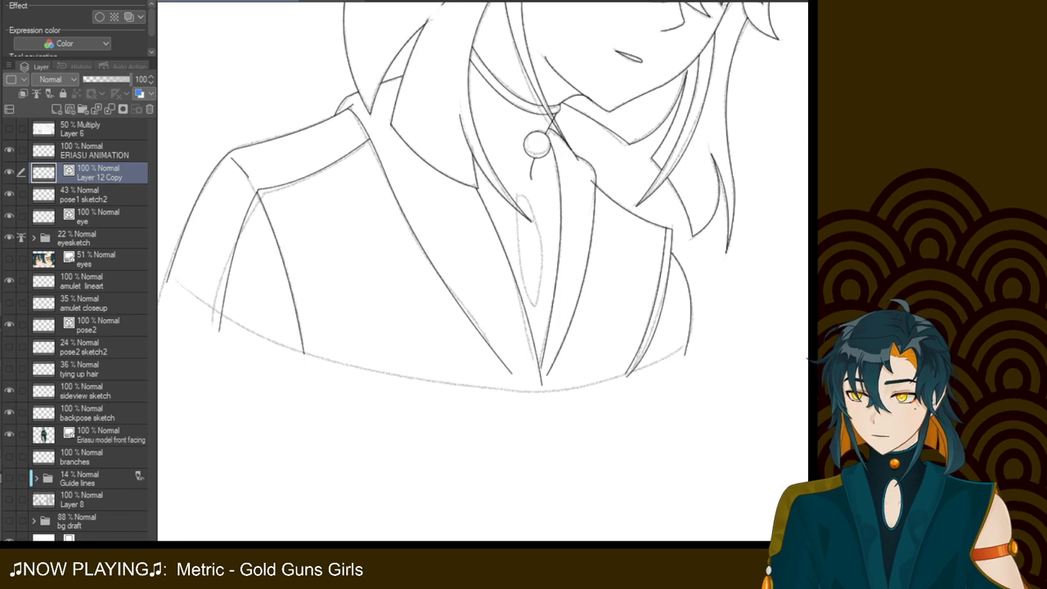
pyautogui.moveTo(474, 327); pyautogui.dragTo(518, 403)
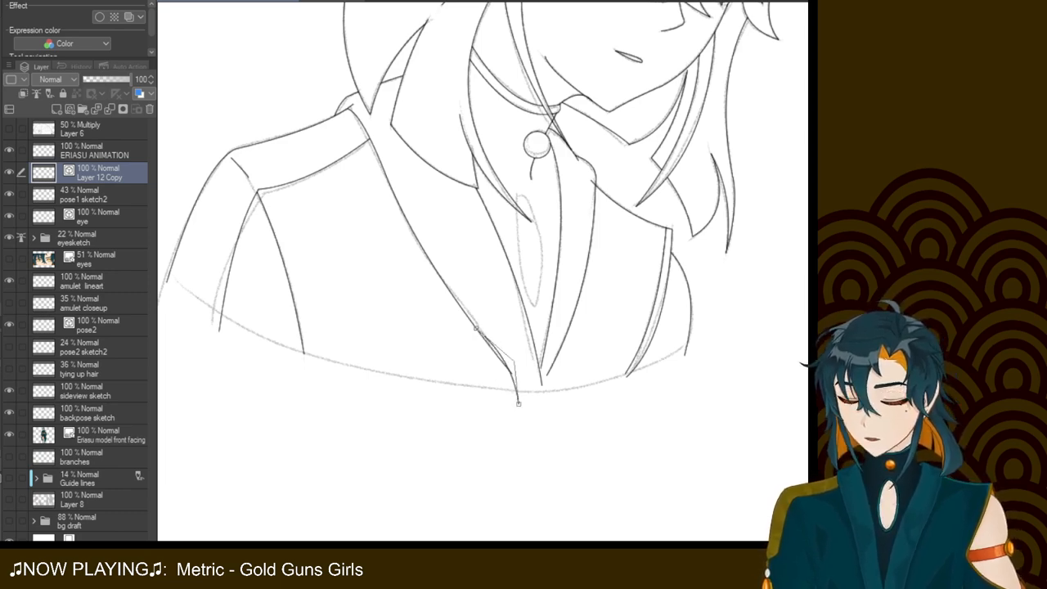
pyautogui.click(512, 372)
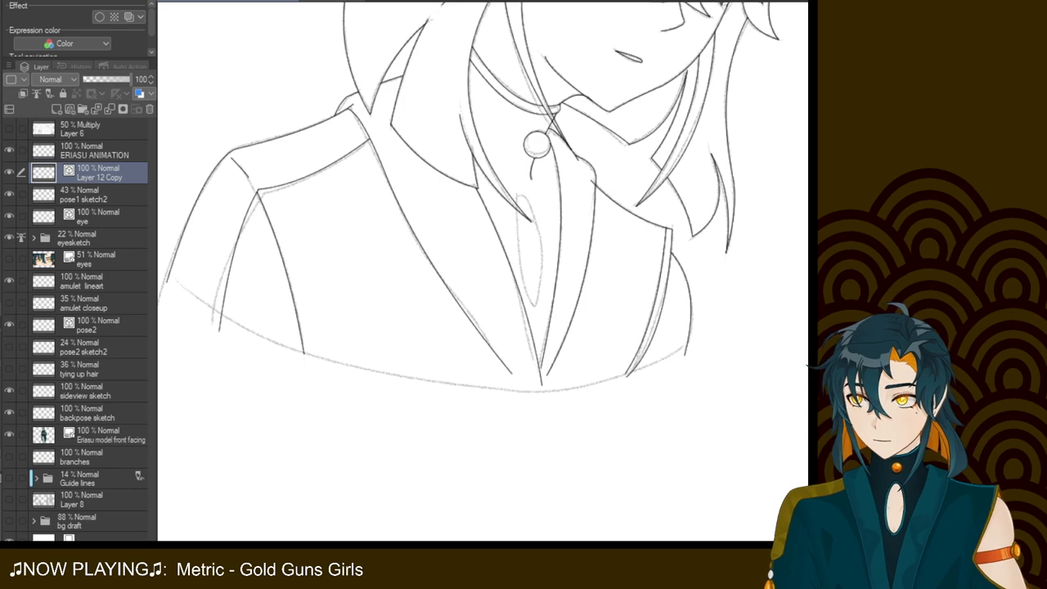
pyautogui.moveTo(477, 329); pyautogui.dragTo(517, 401)
pyautogui.hotkey('ctrl', 'z')
pyautogui.moveTo(480, 333); pyautogui.dragTo(517, 403)
pyautogui.click(513, 373)
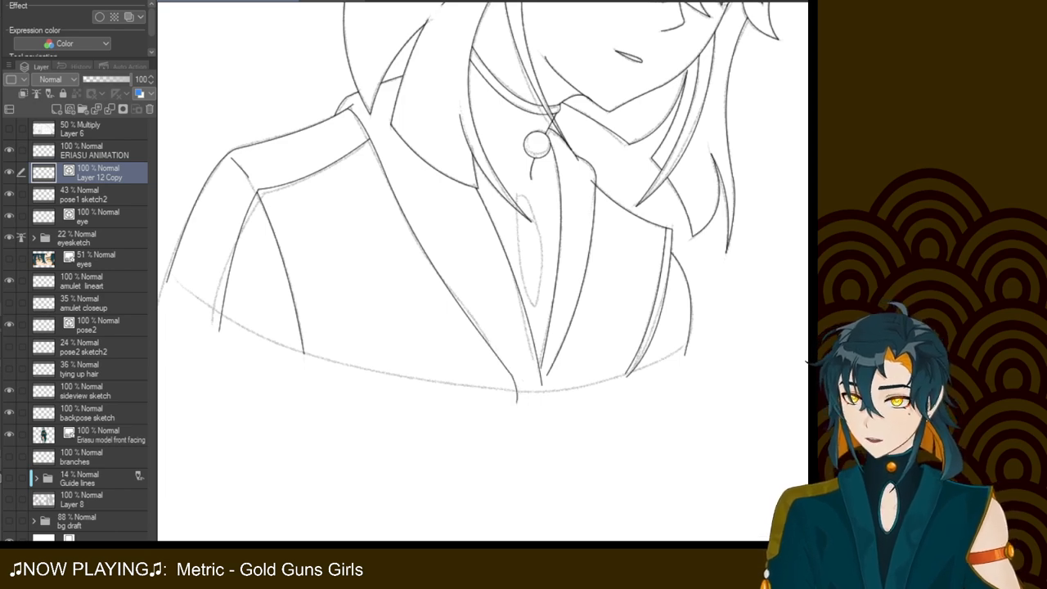
pyautogui.moveTo(540, 360); pyautogui.dragTo(543, 414)
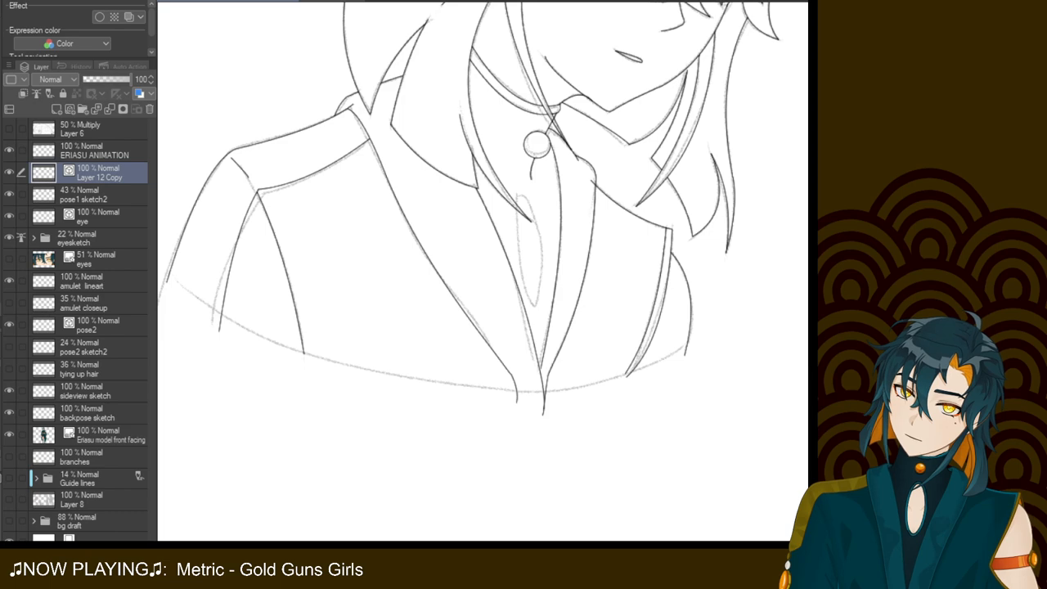
# Add two new vector layers above the Layer 12 Copy line art layer
pyautogui.scroll(5, 480, 279)
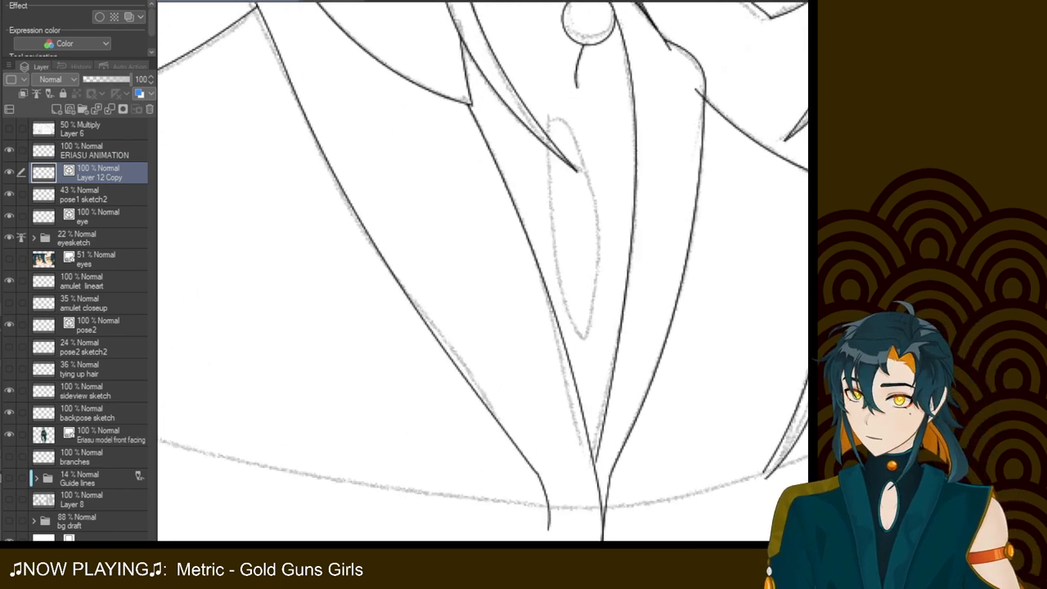
pyautogui.moveTo(409, 328)
pyautogui.mouseDown()
pyautogui.moveTo(695, 290)
pyautogui.moveTo(516, 230)
pyautogui.moveTo(260, 215)
pyautogui.mouseUp()
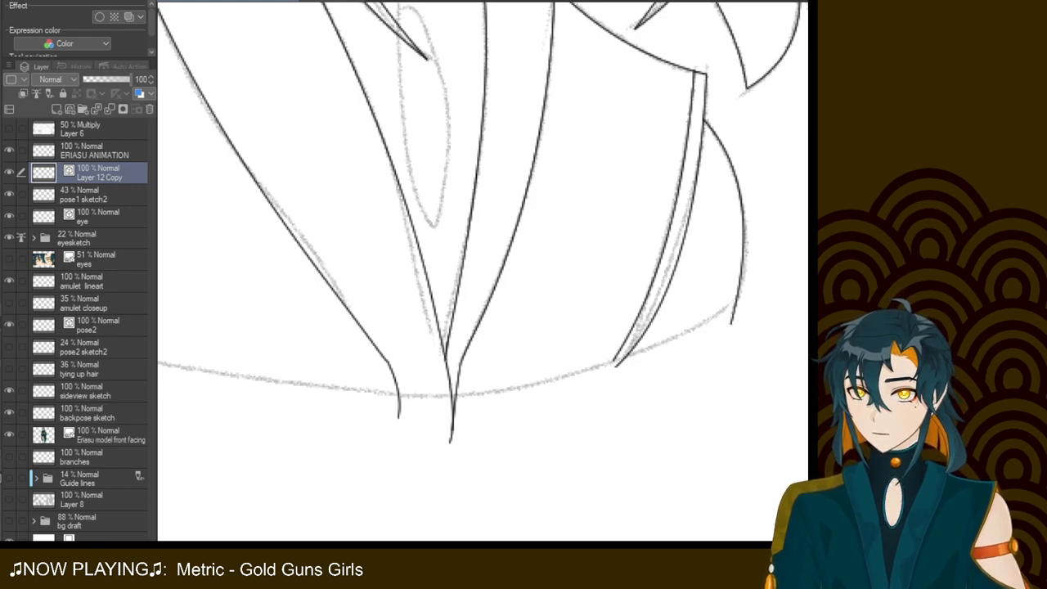
pyautogui.scroll(-5, 483, 270)
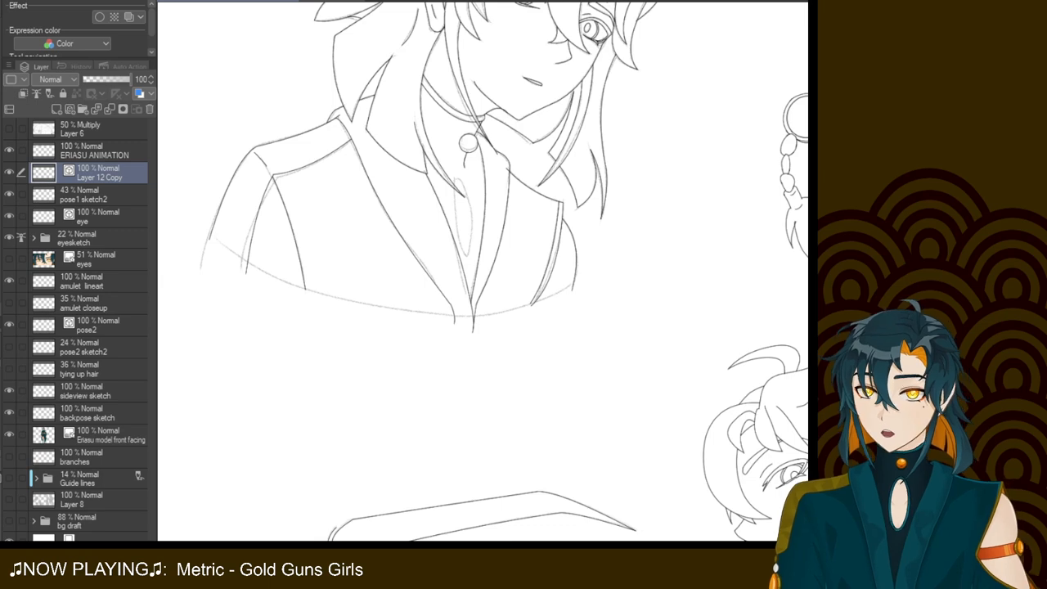
pyautogui.scroll(4, 482, 270)
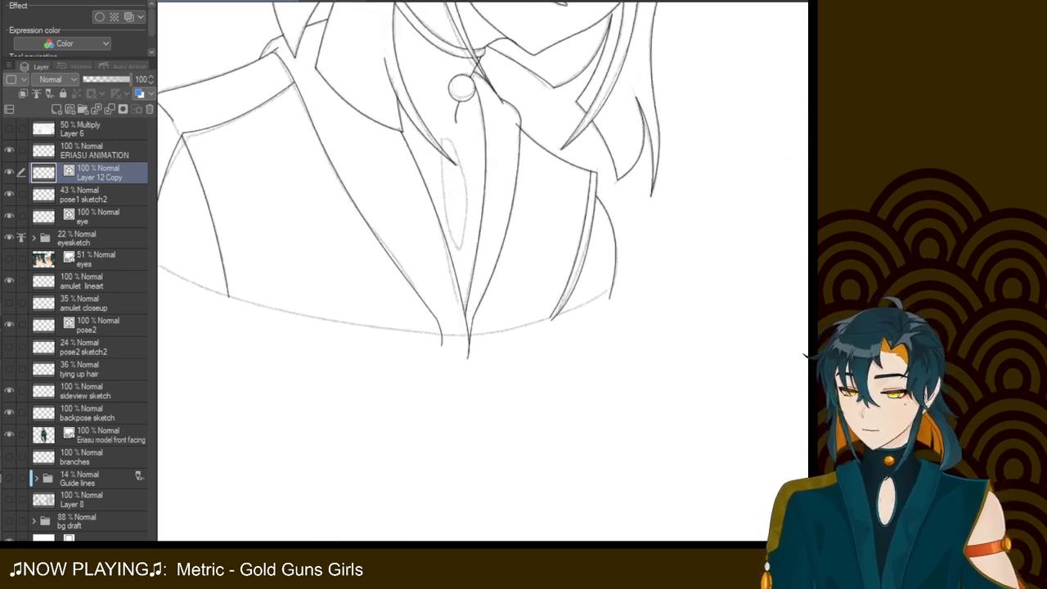
pyautogui.scroll(3, 729, 267)
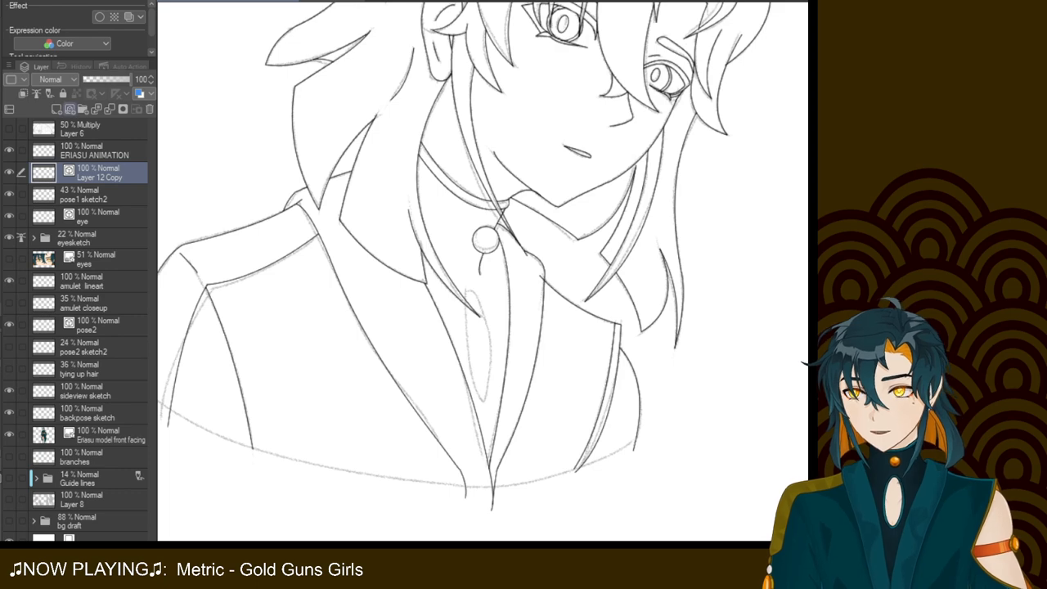
pyautogui.click(70, 109)
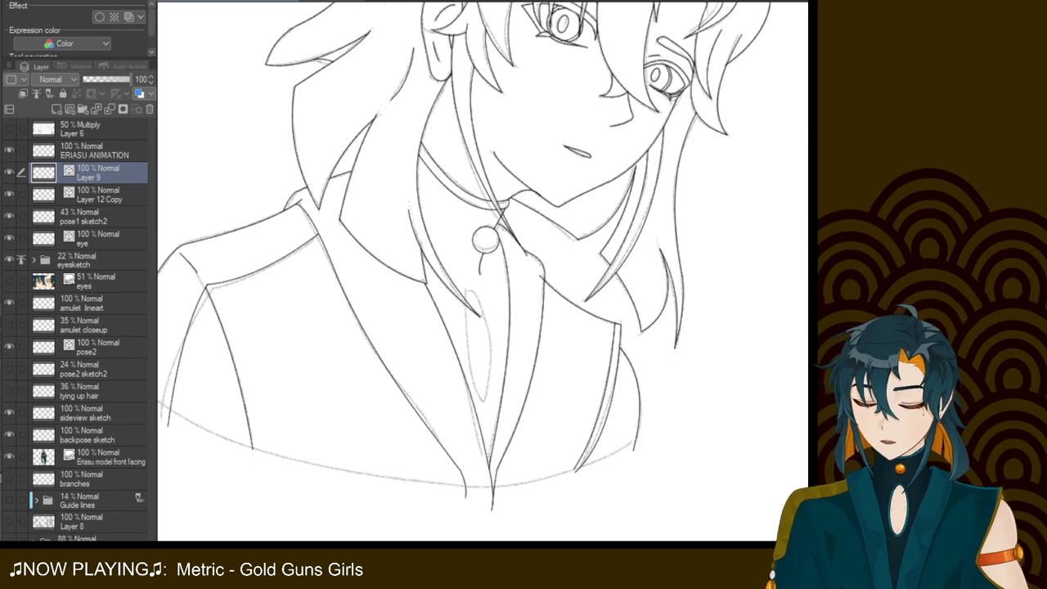
pyautogui.scroll(-2, 464, 257)
pyautogui.moveTo(482, 270)
pyautogui.mouseDown()
pyautogui.moveTo(491, 206)
pyautogui.moveTo(482, 278)
pyautogui.mouseUp()
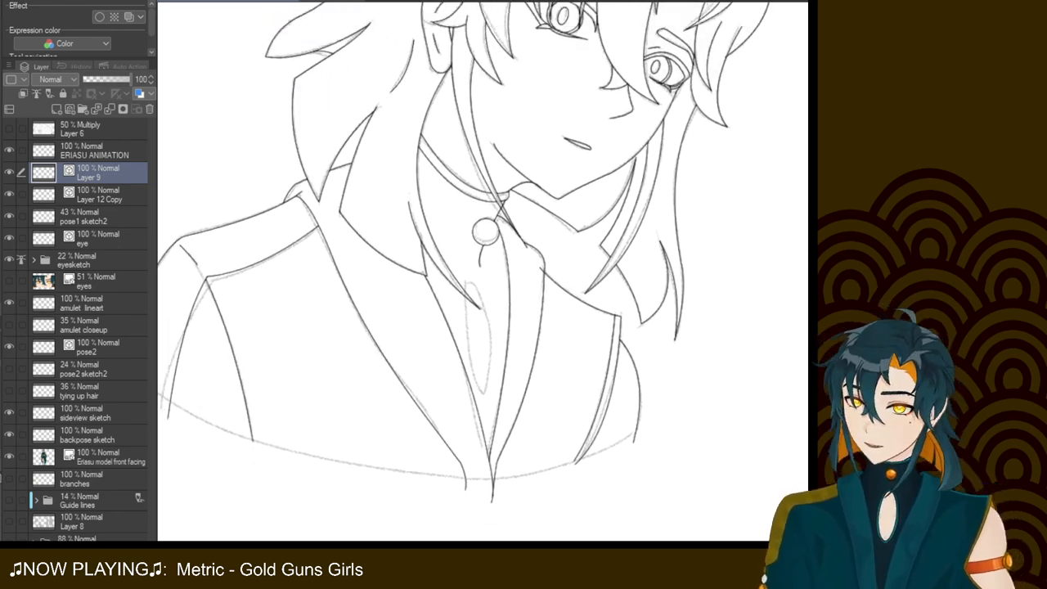
pyautogui.moveTo(483, 270); pyautogui.dragTo(458, 302)
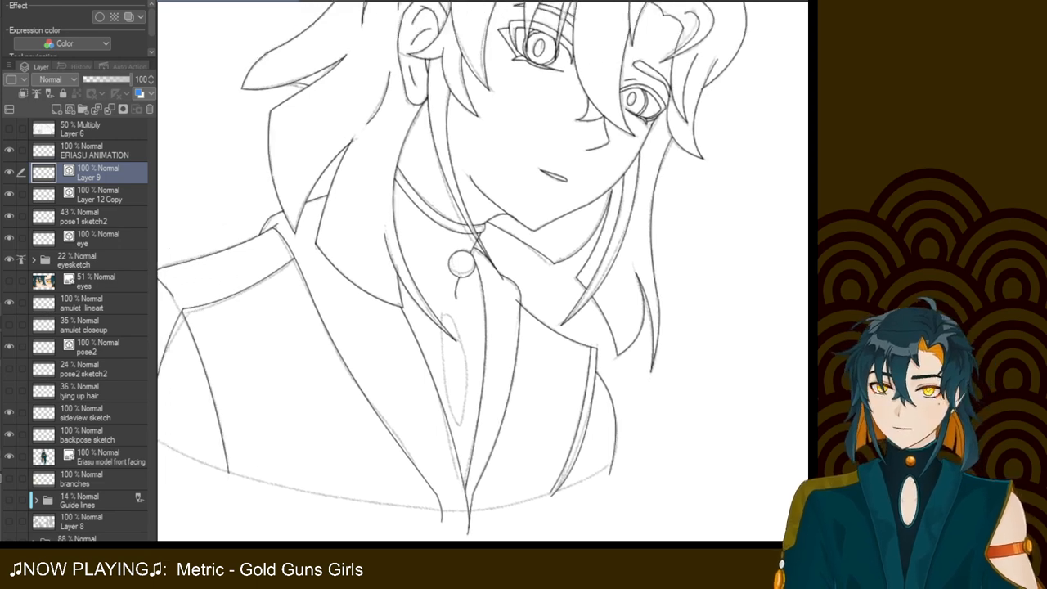
pyautogui.scroll(-2, 465, 270)
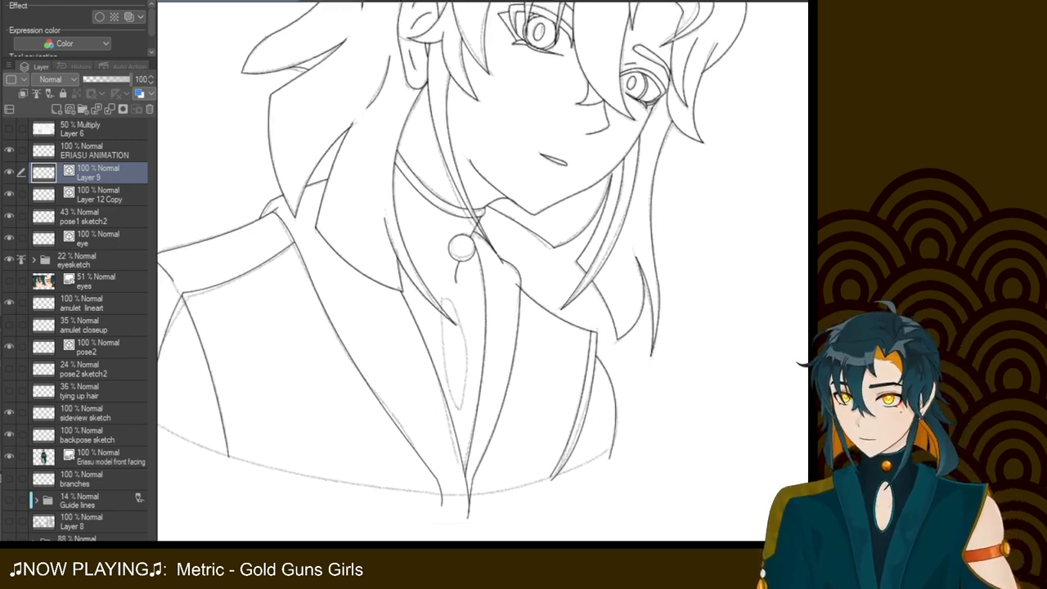
pyautogui.moveTo(483, 270); pyautogui.dragTo(506, 215)
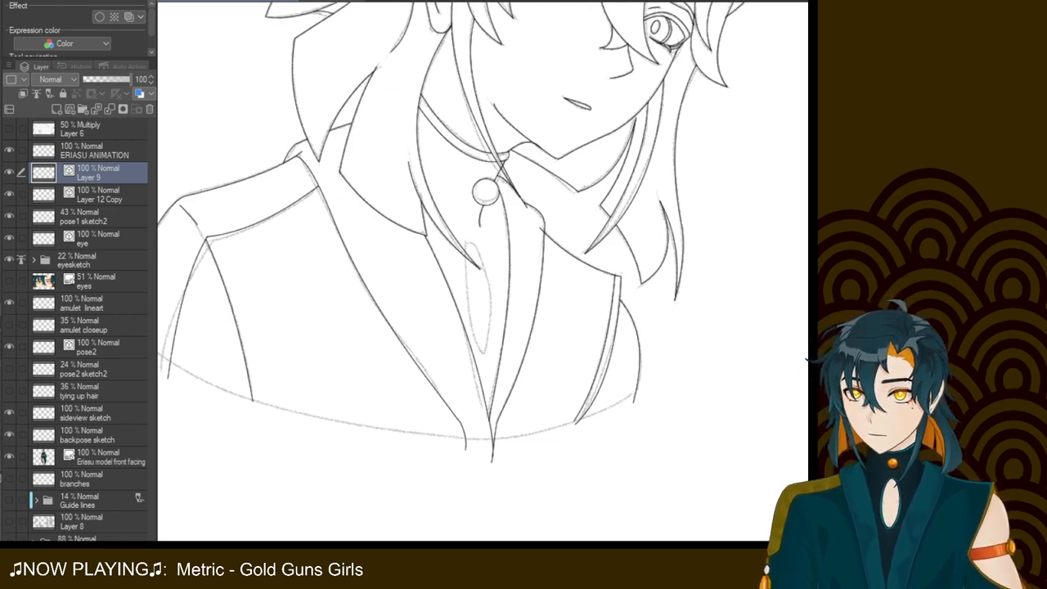
pyautogui.click(70, 109)
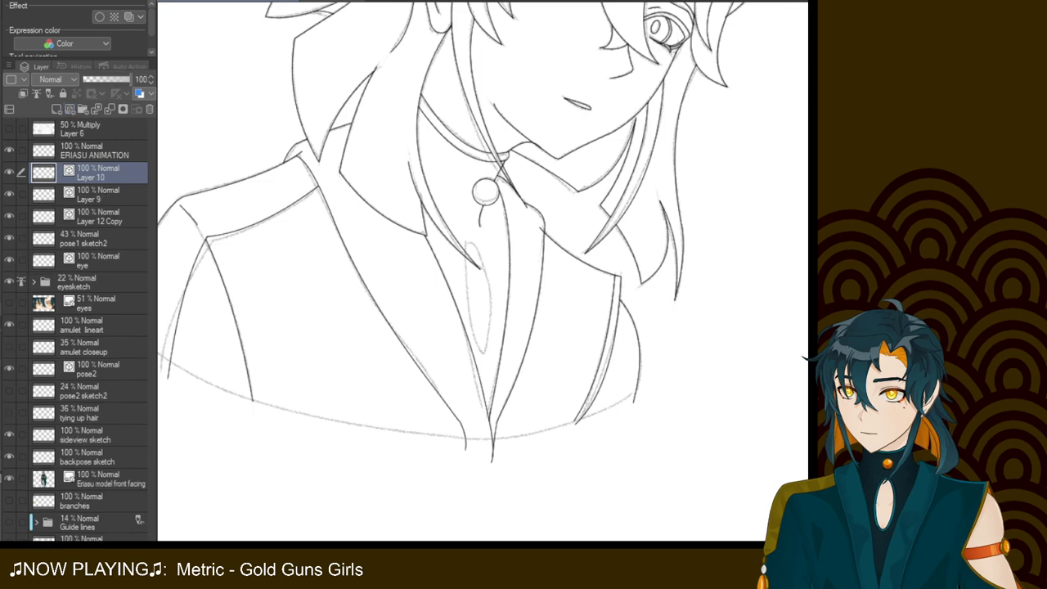
# Try to outline the elongated chest opening between the lapels with a narrow ellipse on Layer 10
pyautogui.moveTo(471, 242)
pyautogui.mouseDown()
pyautogui.moveTo(482, 338)
pyautogui.moveTo(497, 262)
pyautogui.moveTo(474, 244)
pyautogui.moveTo(473, 334)
pyautogui.moveTo(495, 269)
pyautogui.moveTo(485, 245)
pyautogui.mouseUp()
pyautogui.hotkey('ctrl', 'z')
pyautogui.moveTo(494, 345); pyautogui.dragTo(495, 342)
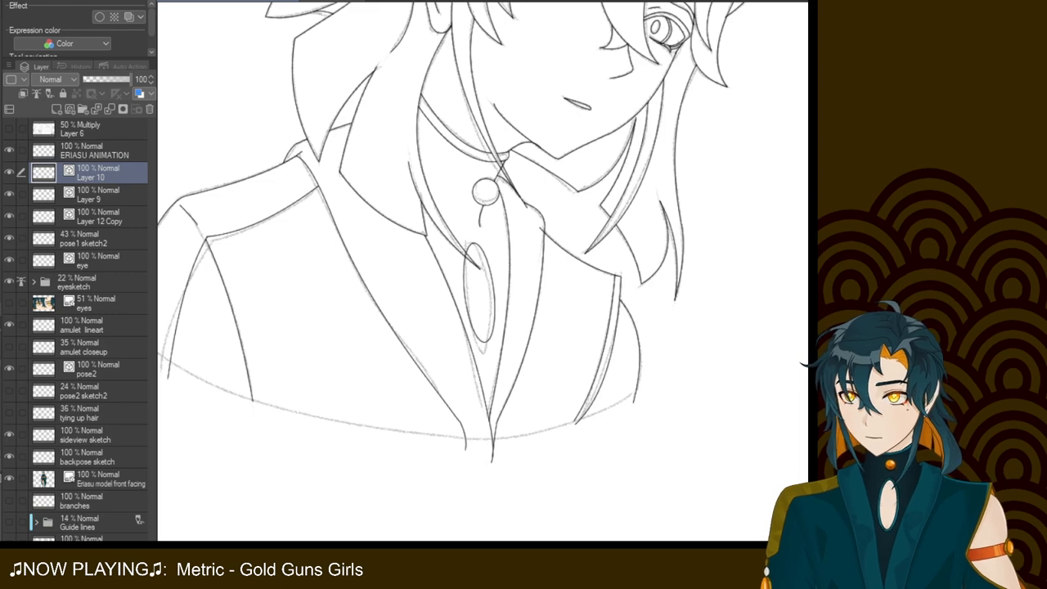
pyautogui.hotkey('ctrl', 'z')
pyautogui.moveTo(474, 236)
pyautogui.mouseDown()
pyautogui.moveTo(464, 324)
pyautogui.moveTo(494, 245)
pyautogui.mouseUp()
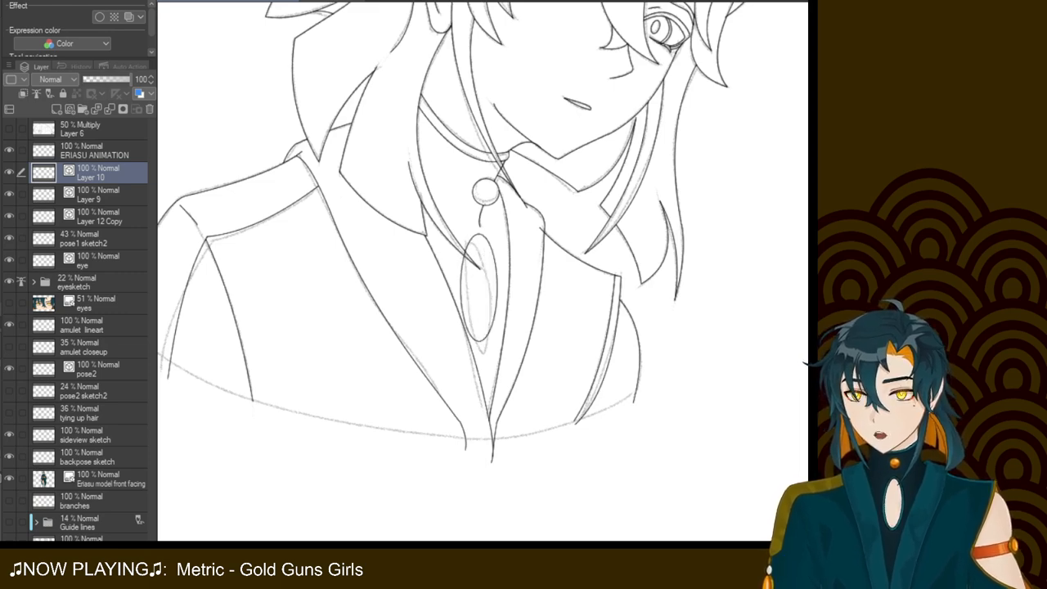
pyautogui.hotkey('ctrl', 'z')
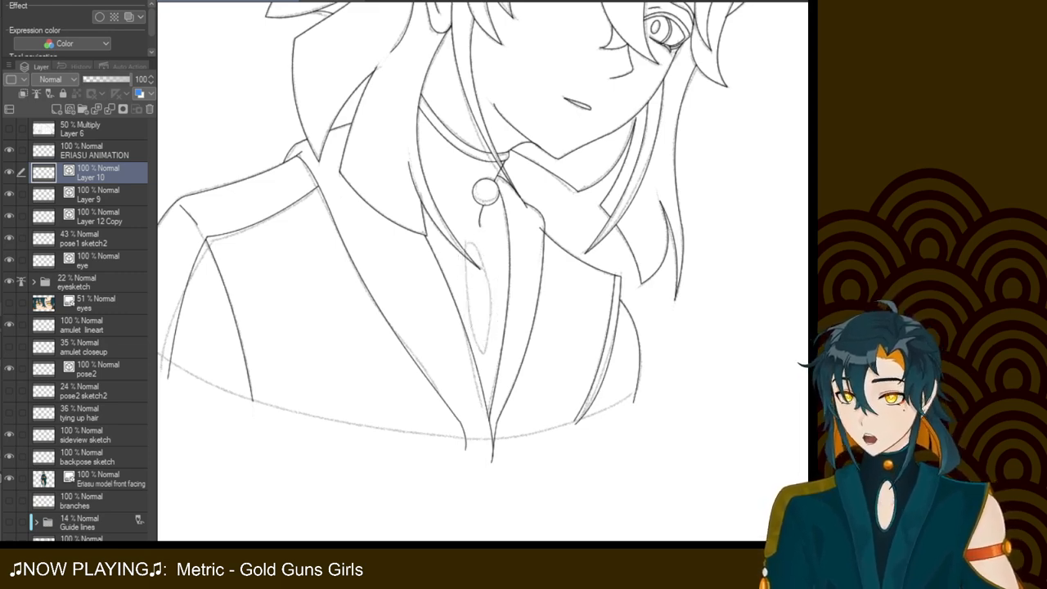
pyautogui.moveTo(462, 240); pyautogui.dragTo(505, 353)
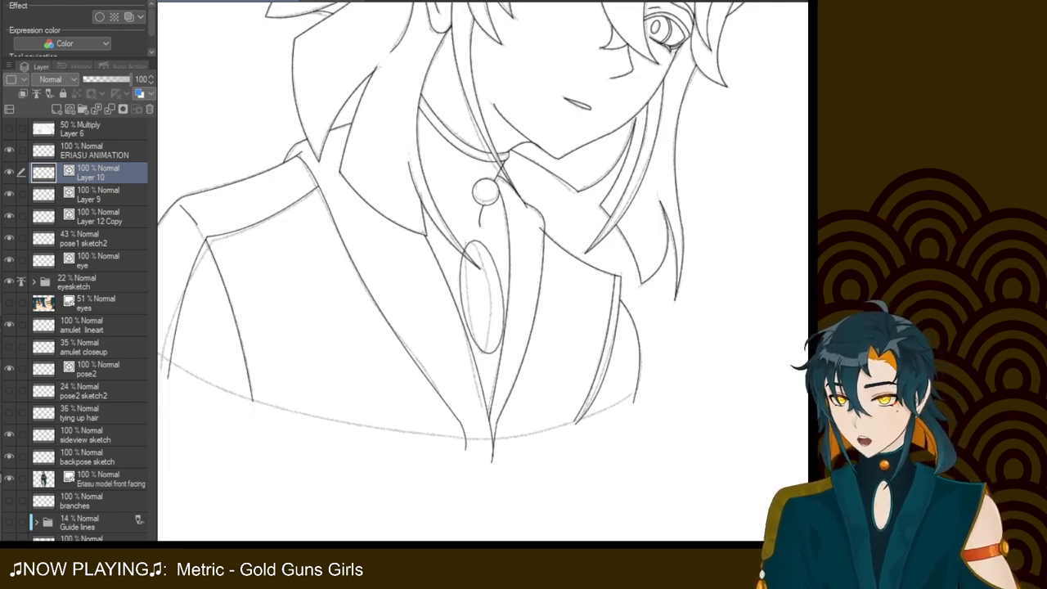
pyautogui.hotkey('ctrl', 'z')
pyautogui.moveTo(463, 239); pyautogui.dragTo(500, 351)
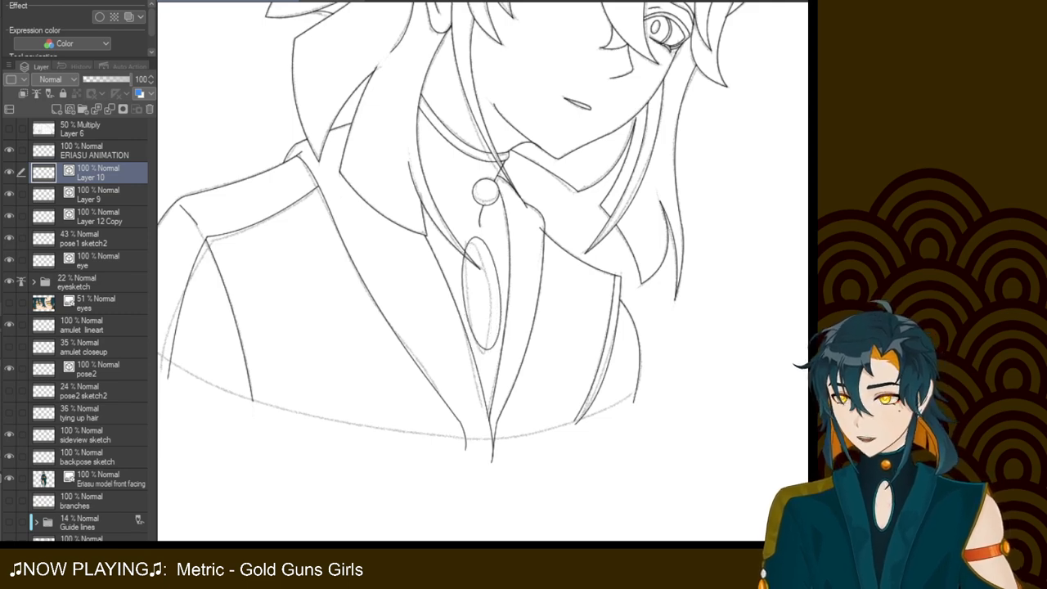
pyautogui.hotkey('ctrl', 'z')
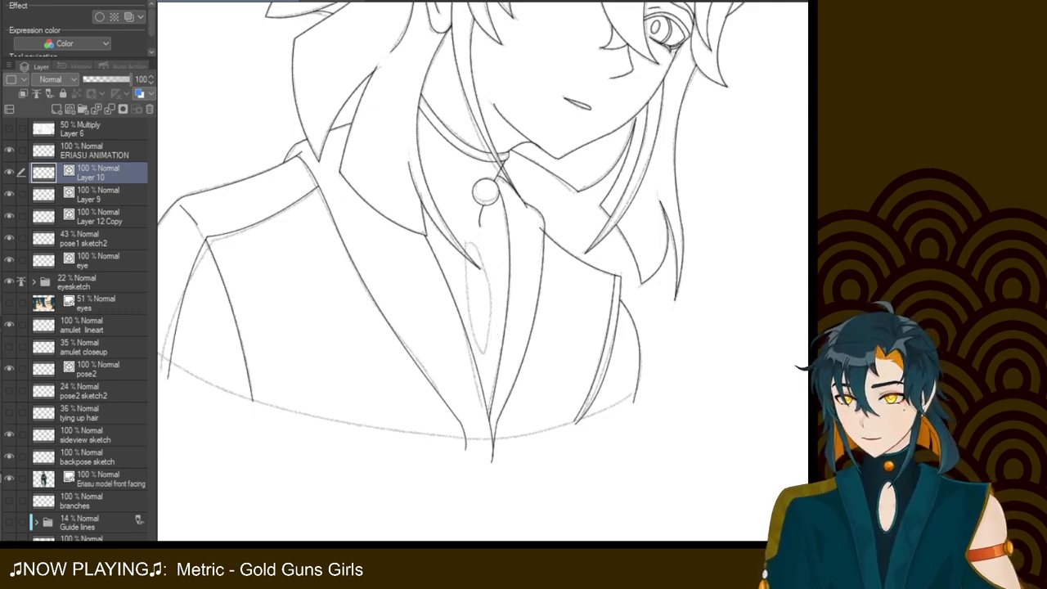
pyautogui.moveTo(460, 239)
pyautogui.mouseDown()
pyautogui.moveTo(502, 347)
pyautogui.moveTo(489, 348)
pyautogui.mouseUp()
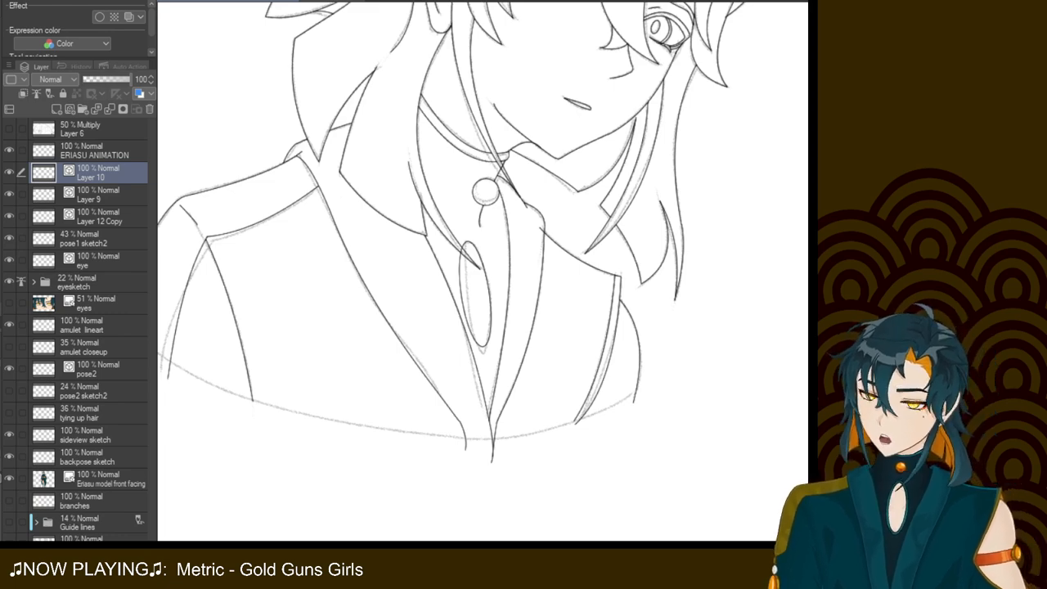
pyautogui.moveTo(483, 269); pyautogui.dragTo(467, 302)
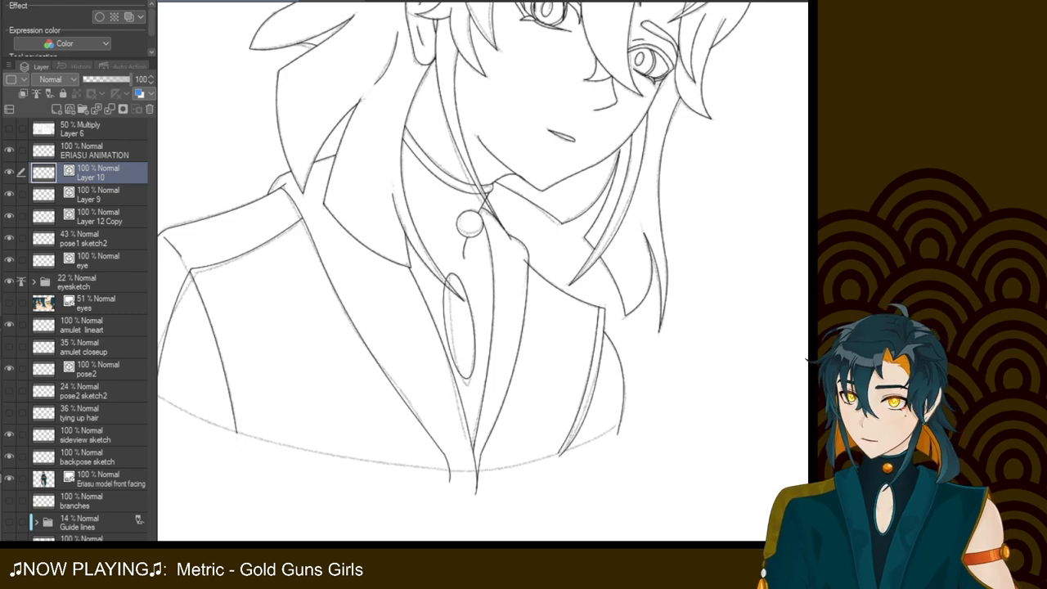
pyautogui.moveTo(466, 269)
pyautogui.mouseDown()
pyautogui.moveTo(500, 194)
pyautogui.moveTo(489, 203)
pyautogui.moveTo(474, 286)
pyautogui.moveTo(490, 315)
pyautogui.moveTo(509, 245)
pyautogui.moveTo(491, 201)
pyautogui.mouseUp()
pyautogui.moveTo(507, 314); pyautogui.dragTo(494, 310)
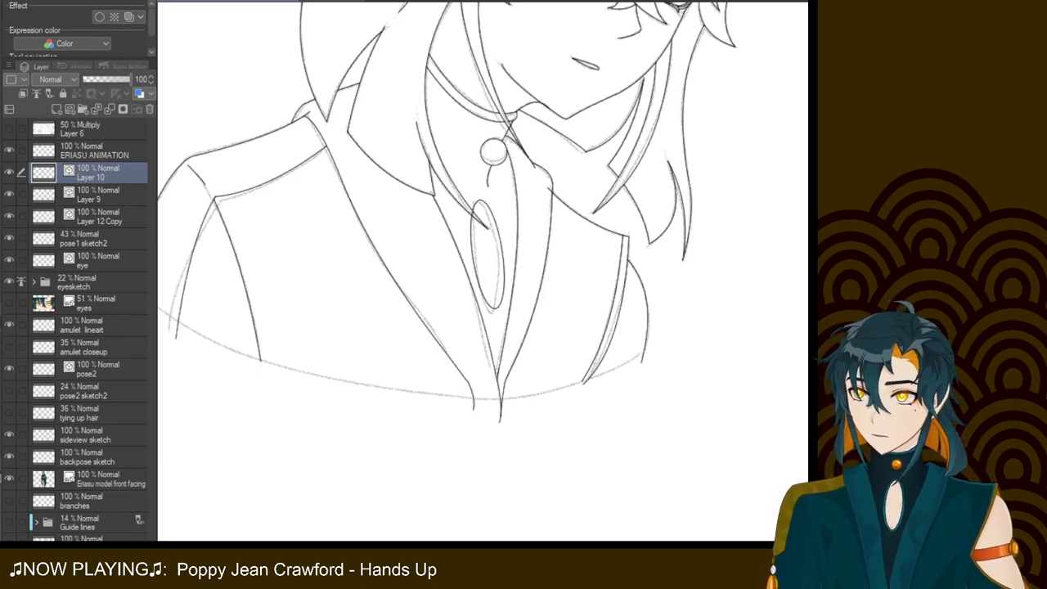
# Replace the ellipse with an outline on a raster Layer 10 that follows the sketched chest opening
pyautogui.click(9, 171)
pyautogui.click(9, 172)
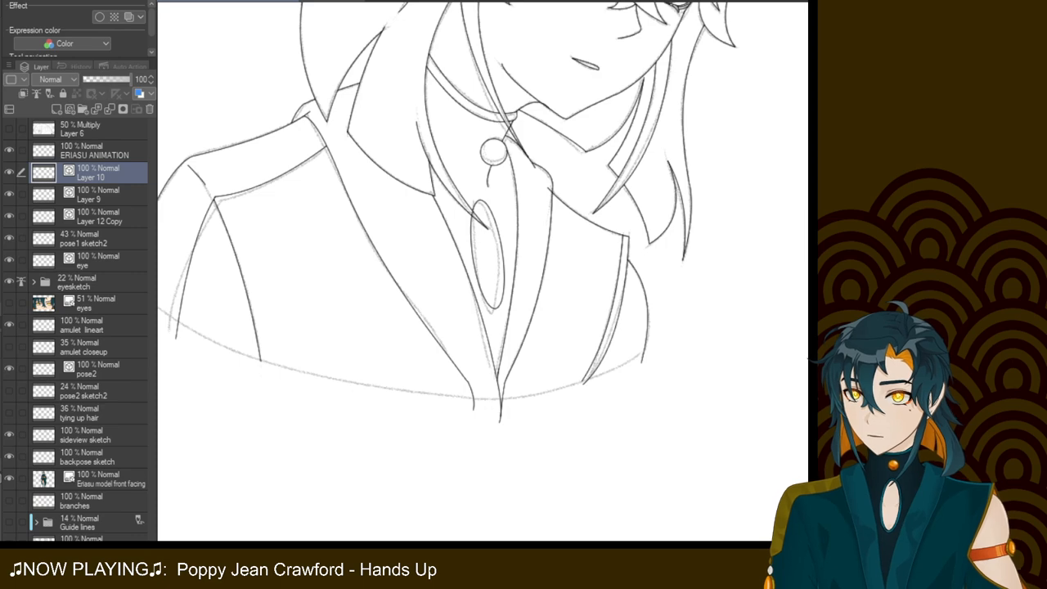
pyautogui.click(189, 360)
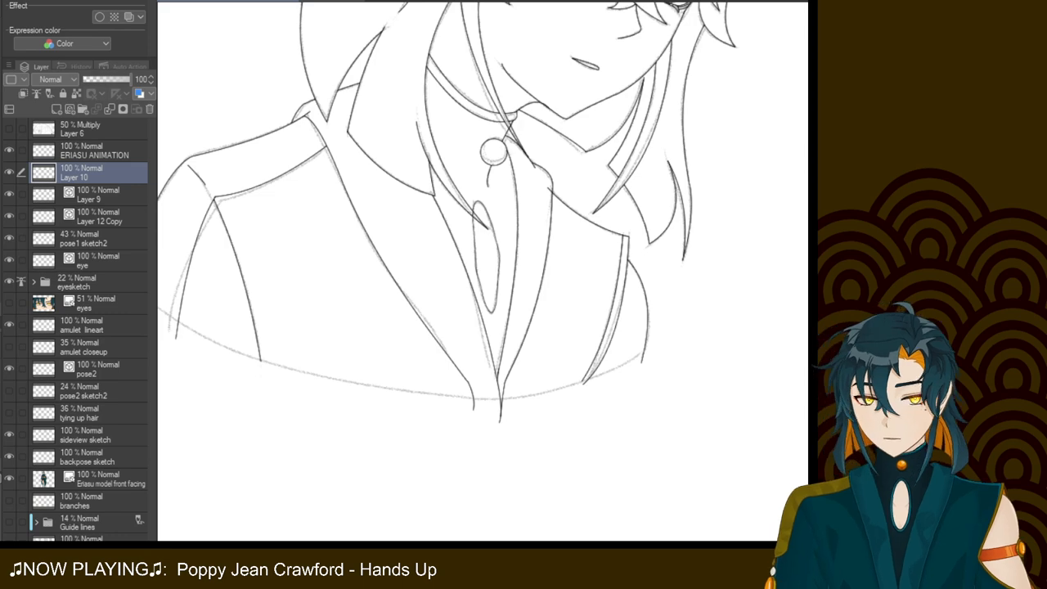
pyautogui.hotkey('ctrl', '-')
pyautogui.hotkey('ctrl', '-')
pyautogui.hotkey('ctrl', '-')
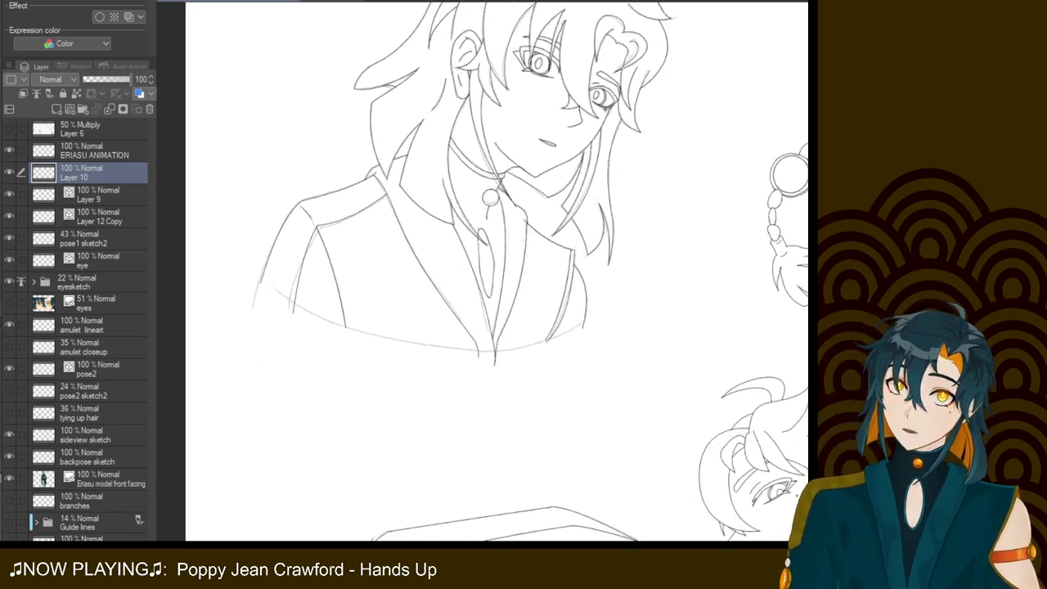
pyautogui.hotkey('ctrl', '-')
pyautogui.hotkey('ctrl', '+')
pyautogui.hotkey('ctrl', '+')
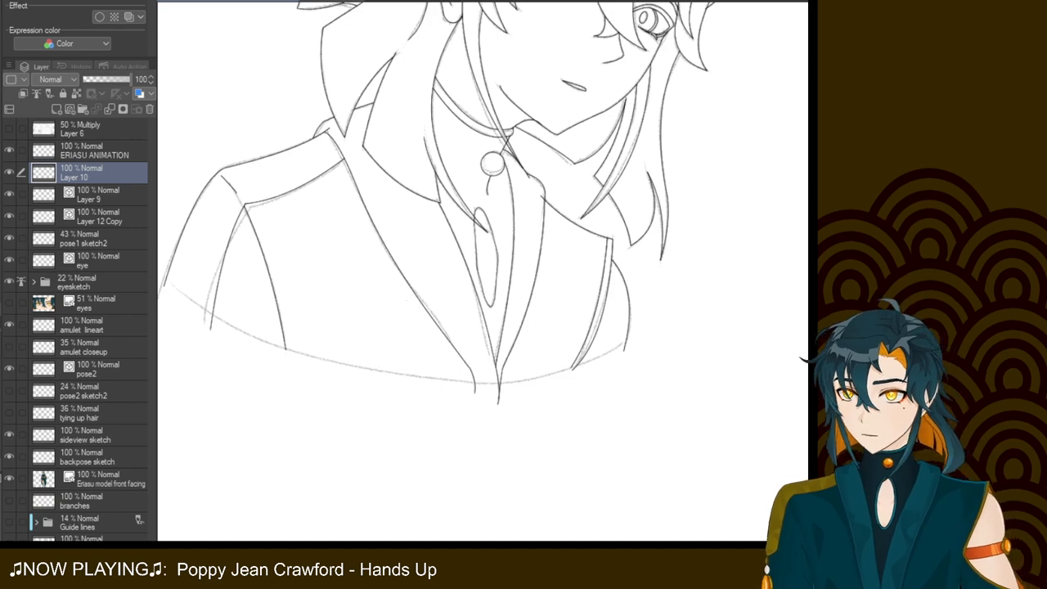
# Ink the bust's curved bottom edge on Layer 9, running from the outer sleeve across both lapels to the opposite arm
pyautogui.click(100, 195)
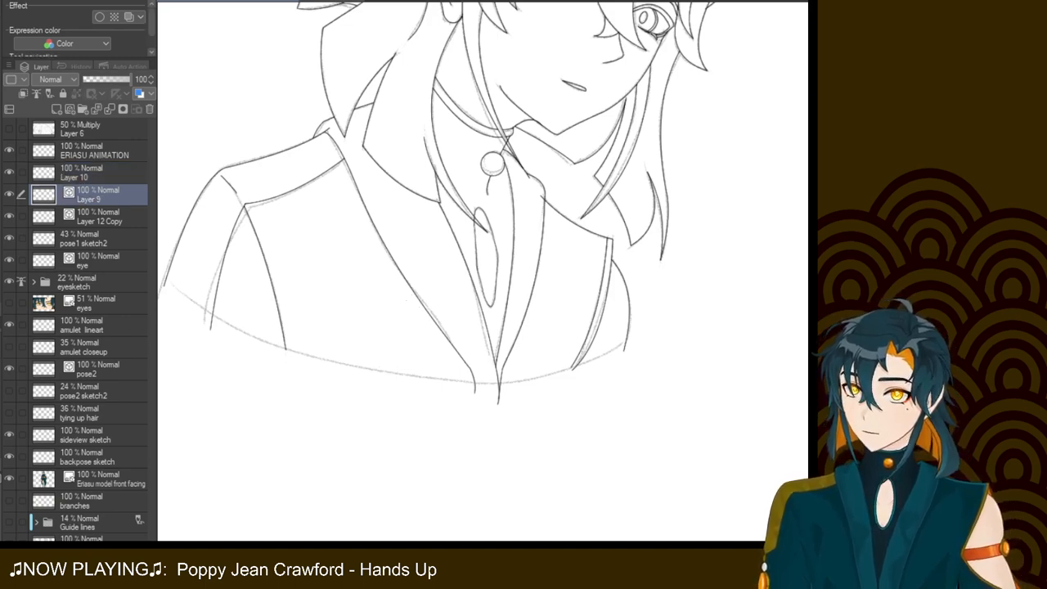
pyautogui.click(164, 285)
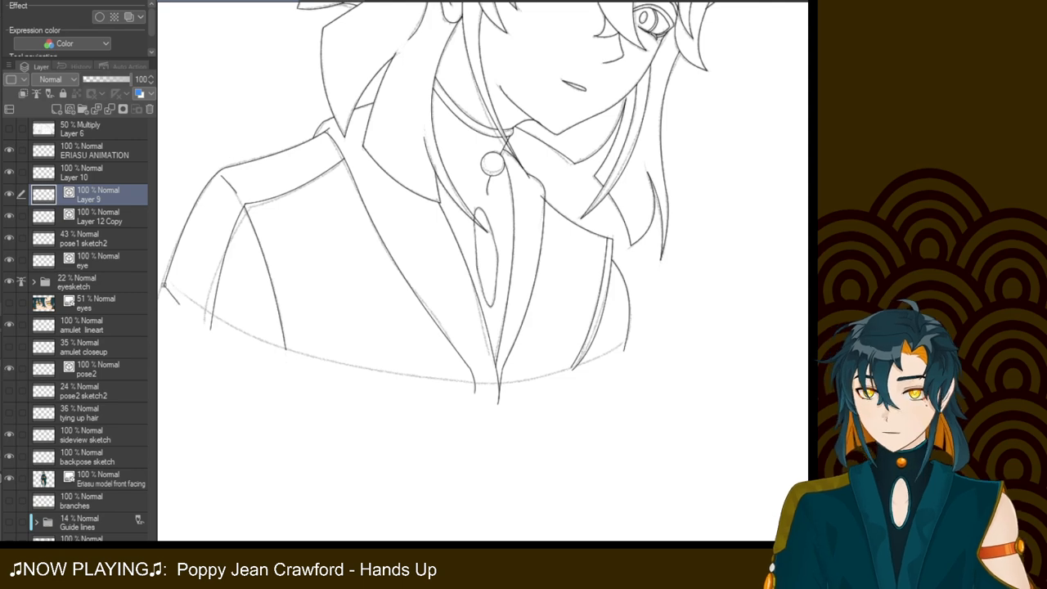
pyautogui.moveTo(261, 343); pyautogui.dragTo(285, 348)
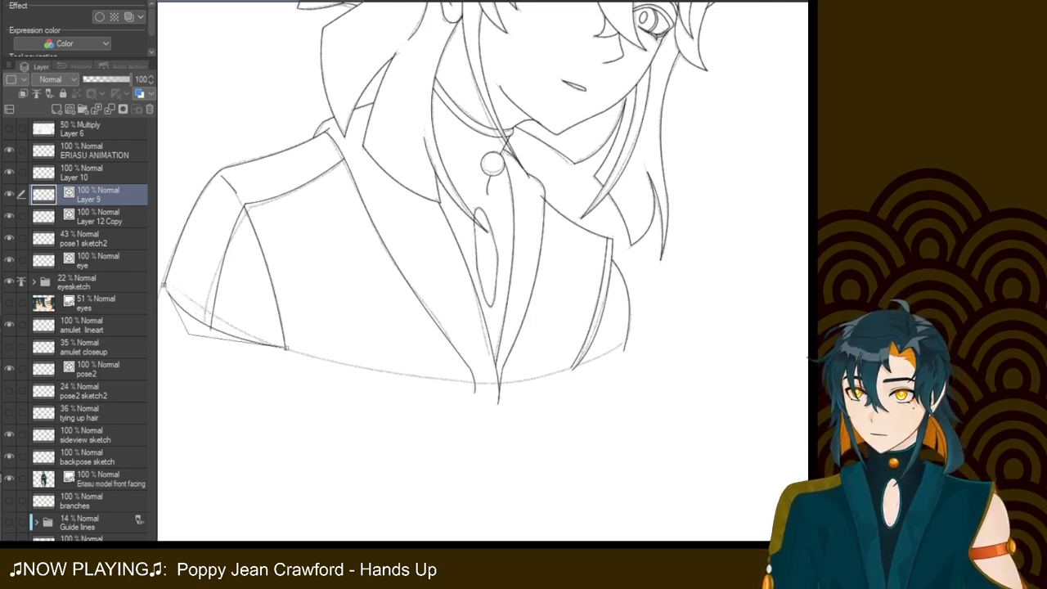
pyautogui.click(184, 335)
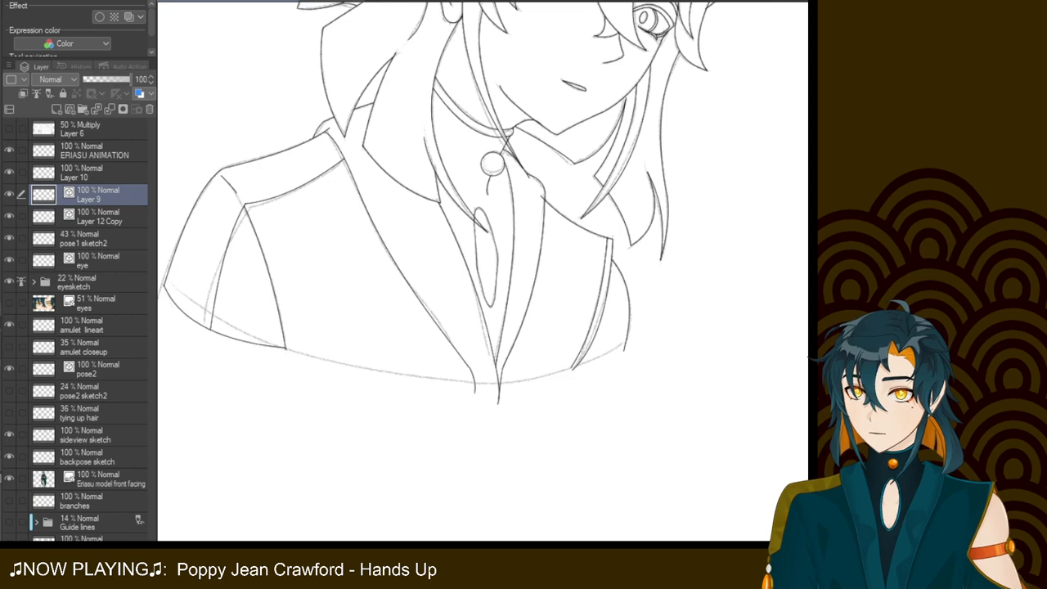
pyautogui.moveTo(286, 349)
pyautogui.mouseDown()
pyautogui.moveTo(472, 394)
pyautogui.moveTo(625, 349)
pyautogui.mouseUp()
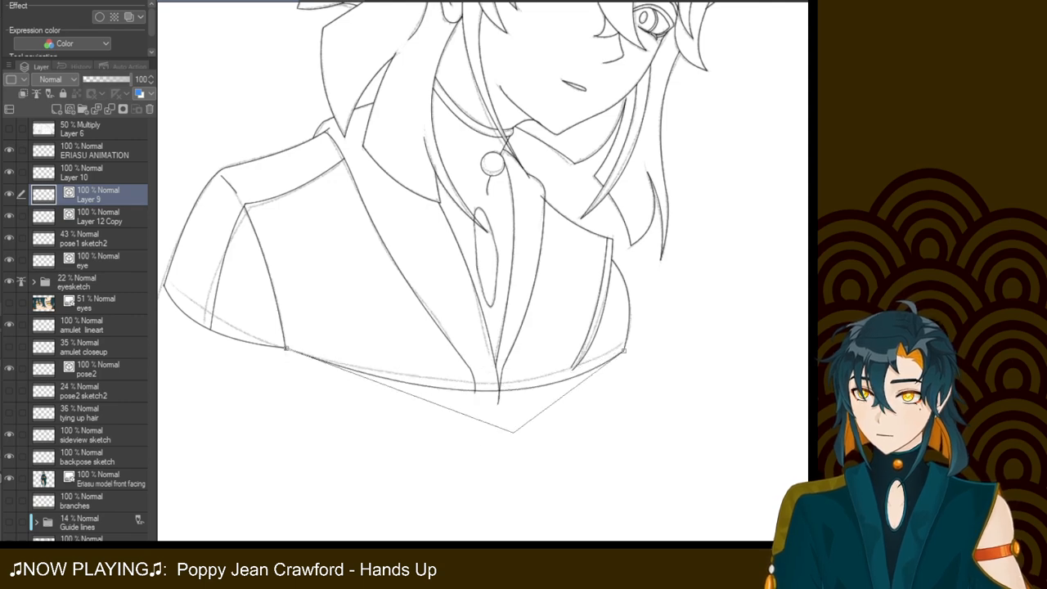
pyautogui.click(514, 420)
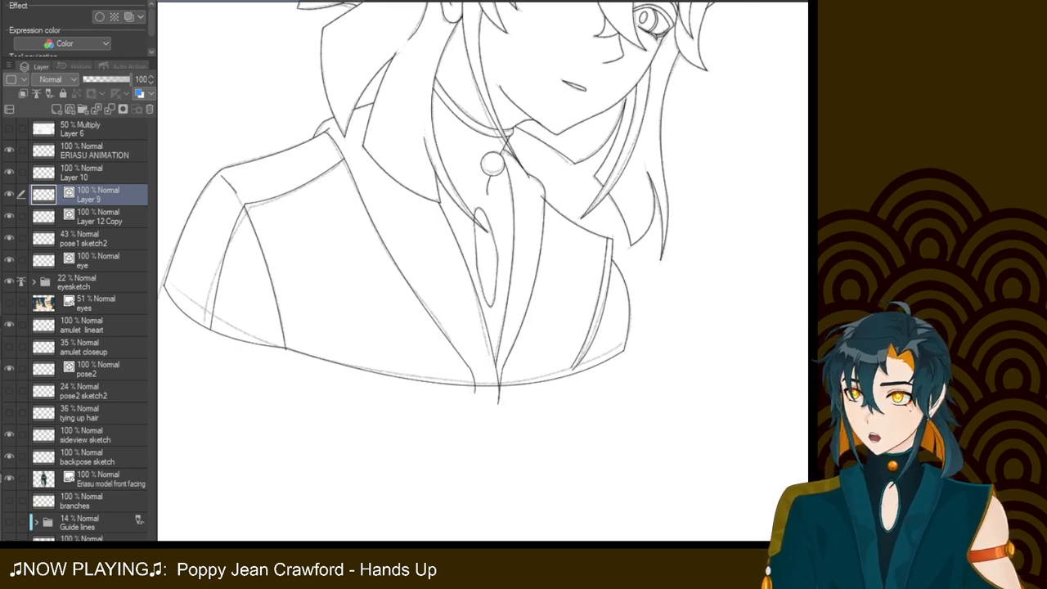
# Clean up the lapel, sleeve and coat line ends on Layer 12 Copy so they meet the bust's bottom curve
pyautogui.click(98, 216)
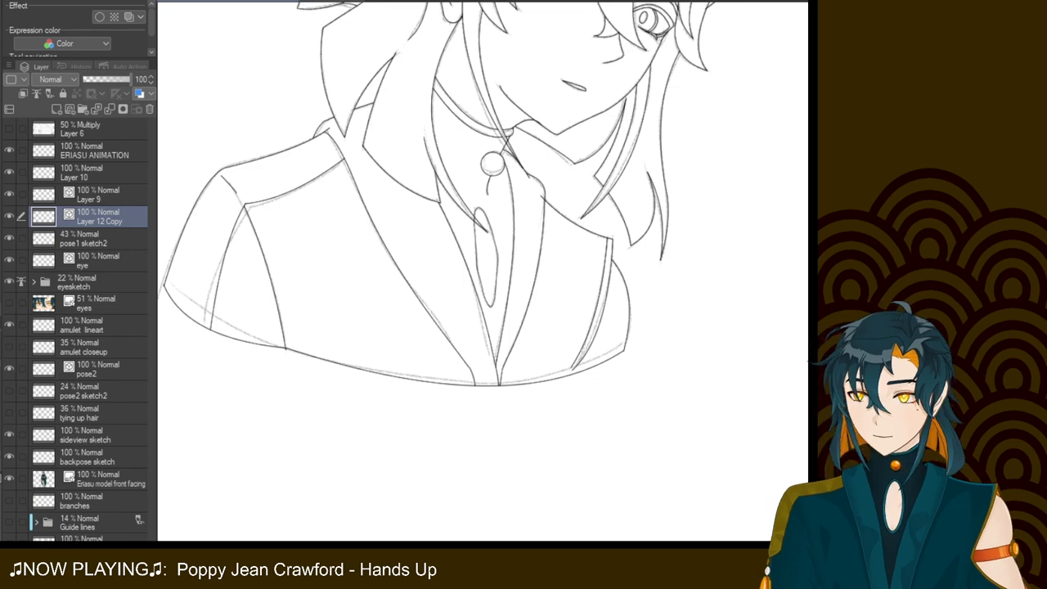
pyautogui.moveTo(482, 270)
pyautogui.mouseDown()
pyautogui.moveTo(556, 314)
pyautogui.moveTo(628, 292)
pyautogui.moveTo(615, 292)
pyautogui.moveTo(614, 270)
pyautogui.moveTo(386, 176)
pyautogui.moveTo(640, 329)
pyautogui.moveTo(716, 329)
pyautogui.moveTo(755, 313)
pyautogui.mouseUp()
pyautogui.scroll(2, 485, 271)
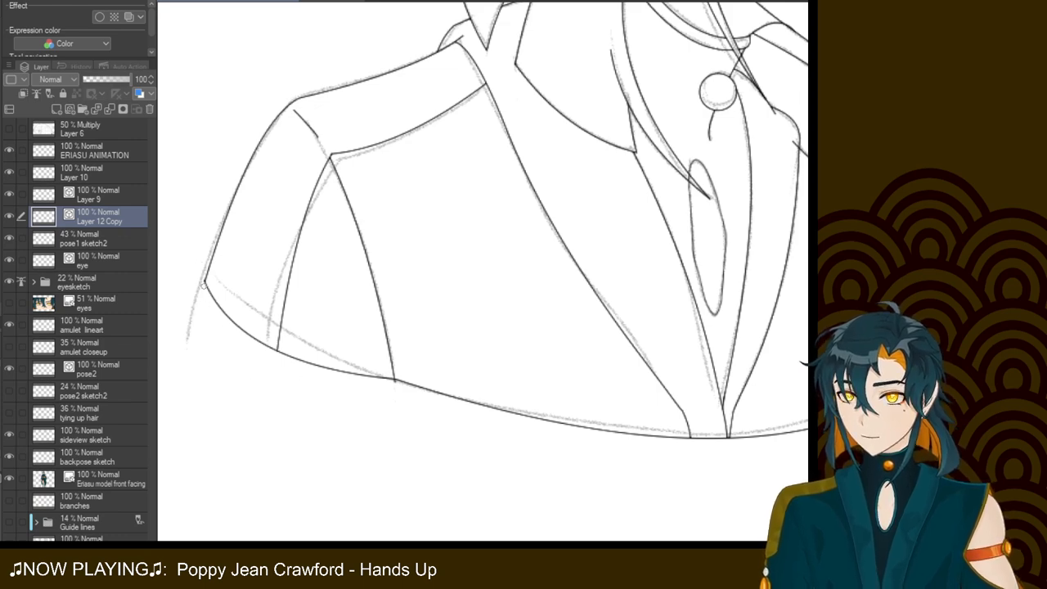
pyautogui.click(98, 194)
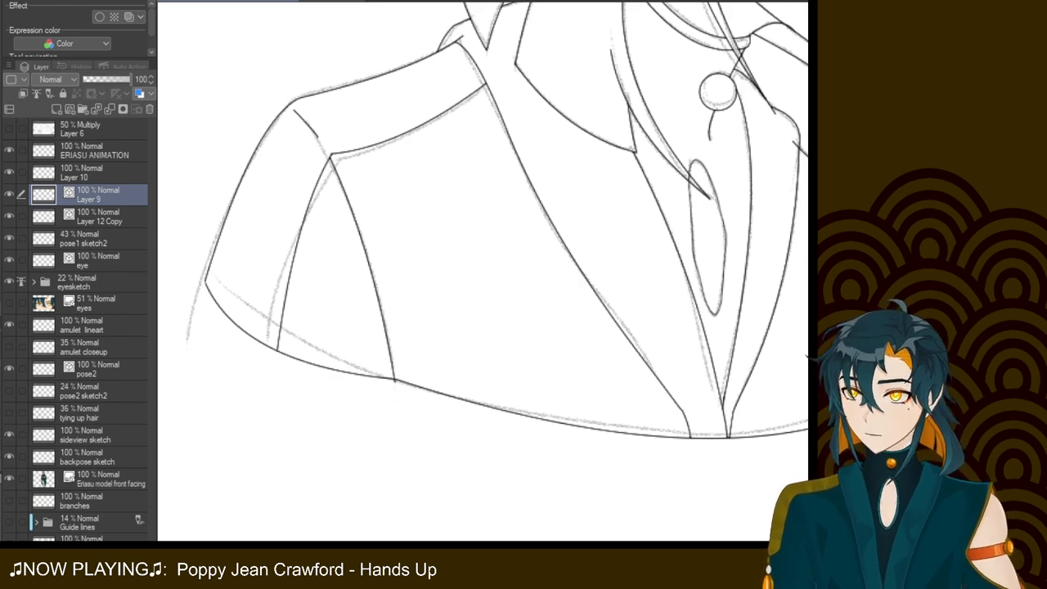
pyautogui.click(98, 217)
pyautogui.moveTo(399, 385); pyautogui.dragTo(391, 382)
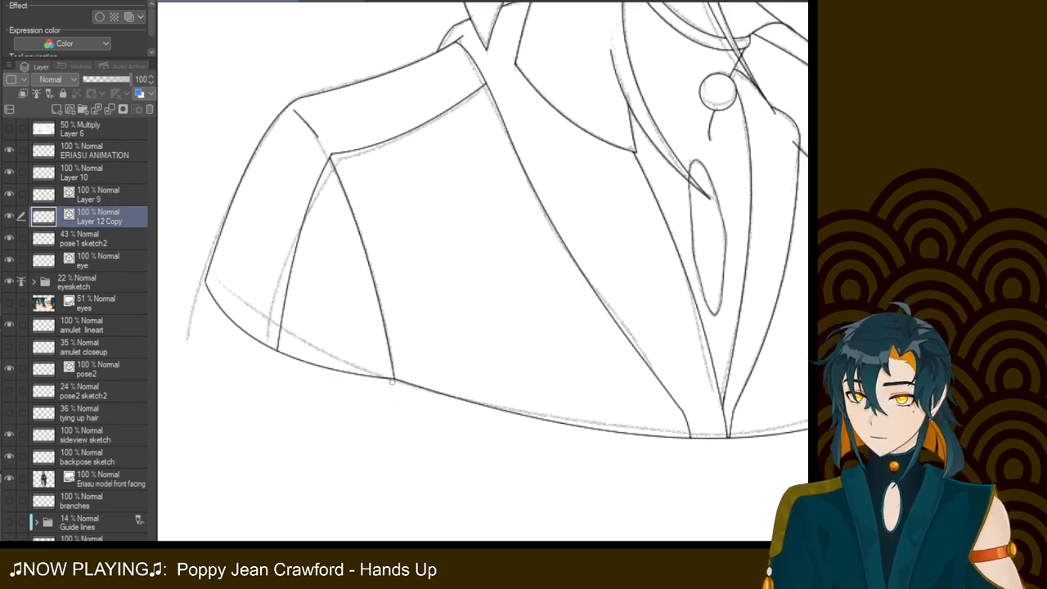
pyautogui.moveTo(629, 240)
pyautogui.mouseDown()
pyautogui.moveTo(321, 207)
pyautogui.moveTo(330, 217)
pyautogui.mouseUp()
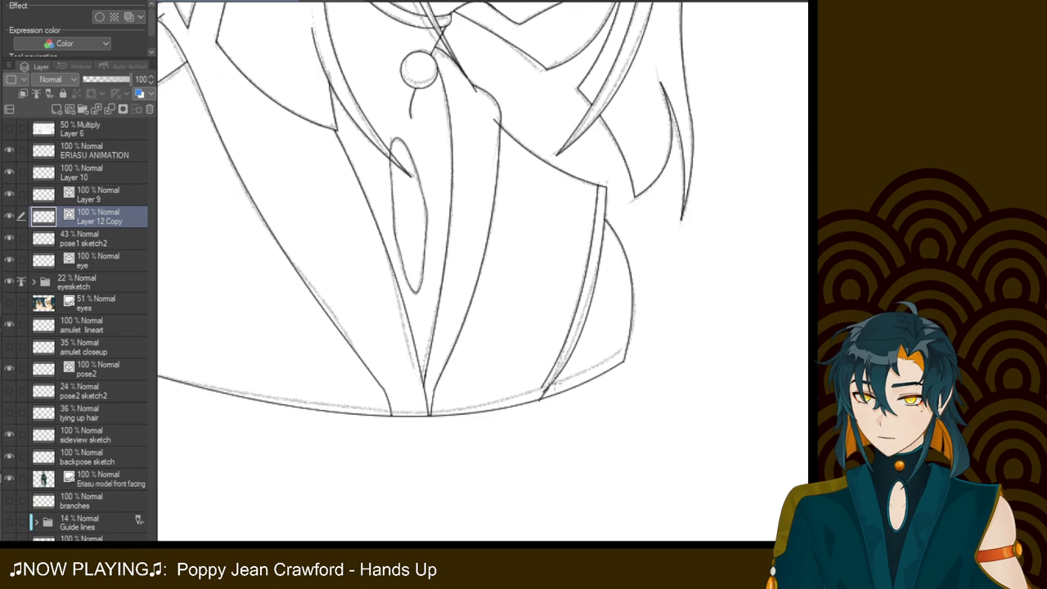
pyautogui.moveTo(541, 398); pyautogui.dragTo(548, 388)
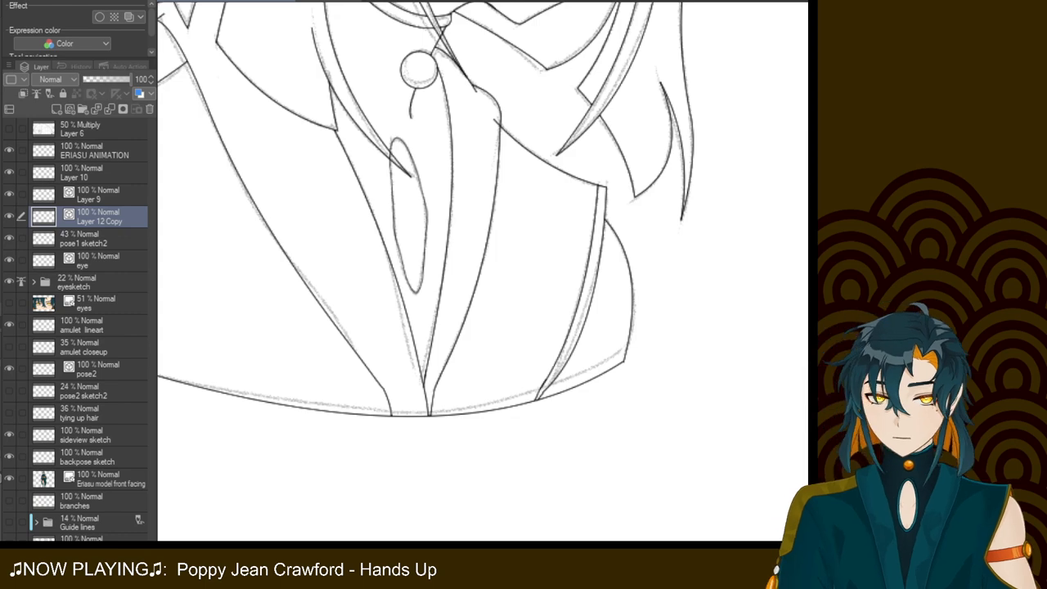
# Hide the pose1 sketch2 layer and check the bust line art by flipping the canvas view horizontally and back
pyautogui.scroll(-5, 806, 360)
pyautogui.scroll(-4, 488, 270)
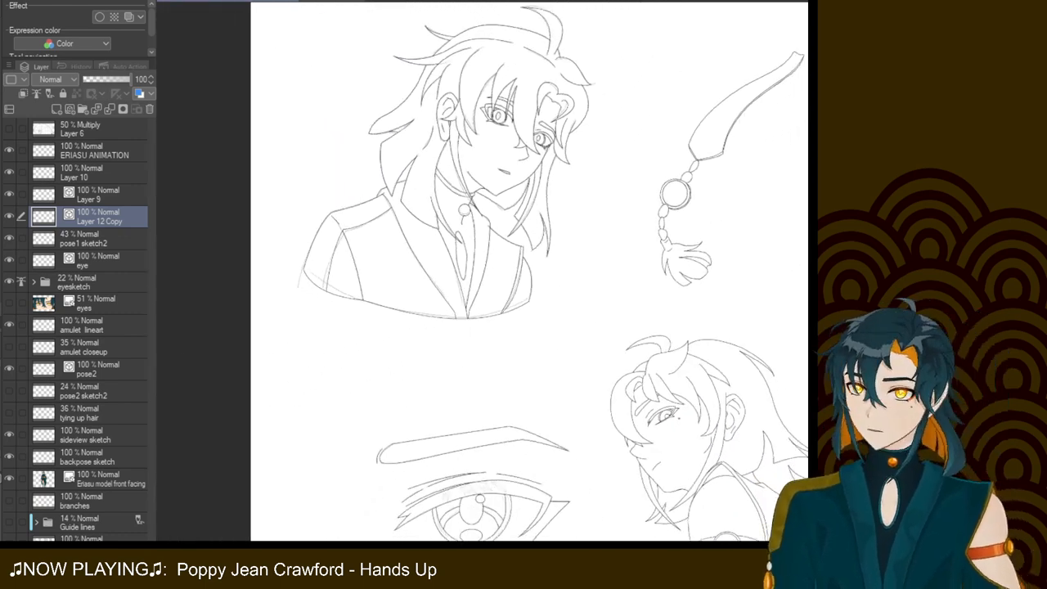
pyautogui.moveTo(524, 270)
pyautogui.mouseDown()
pyautogui.moveTo(514, 310)
pyautogui.moveTo(526, 307)
pyautogui.moveTo(533, 327)
pyautogui.mouseUp()
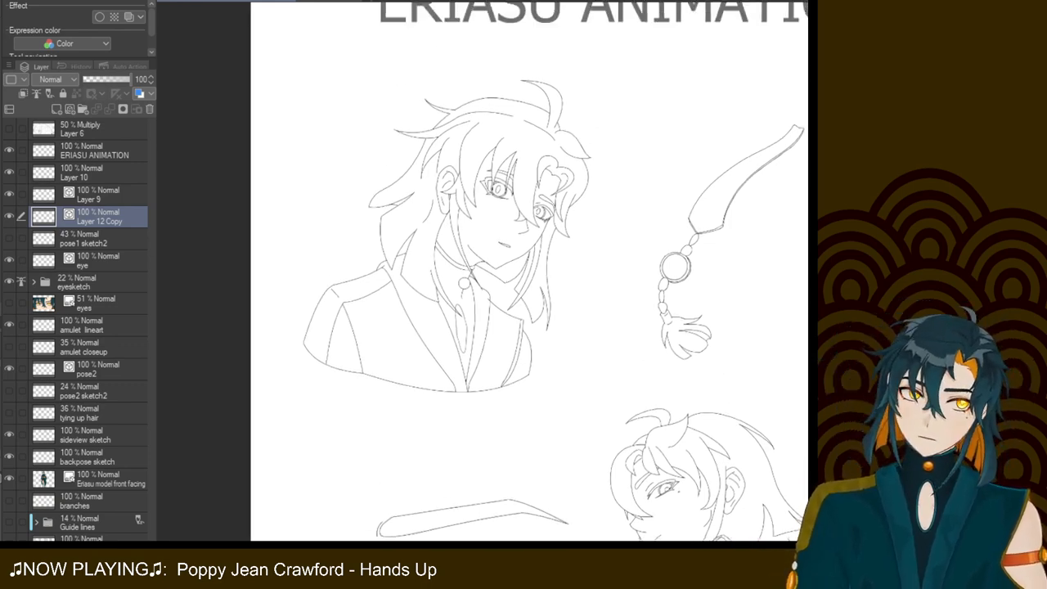
pyautogui.press('h')
pyautogui.press('h')
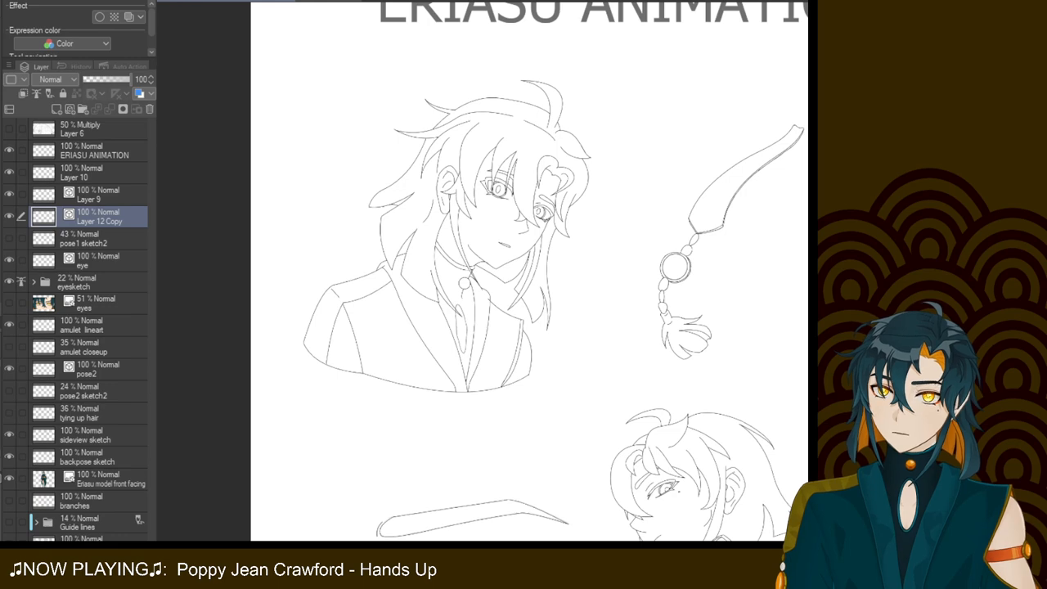
pyautogui.press('h')
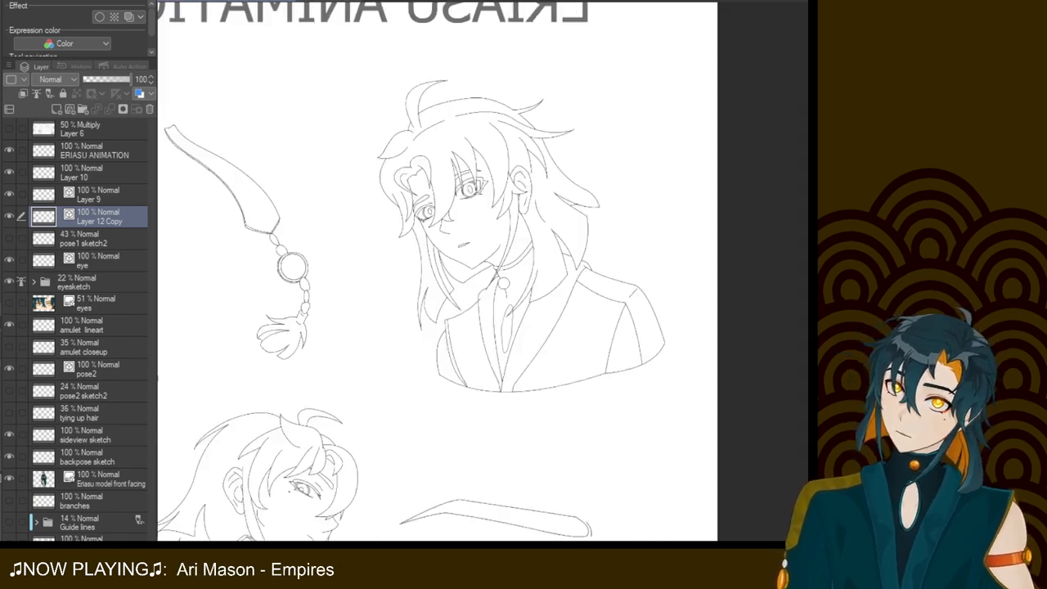
pyautogui.press('h')
pyautogui.press('h')
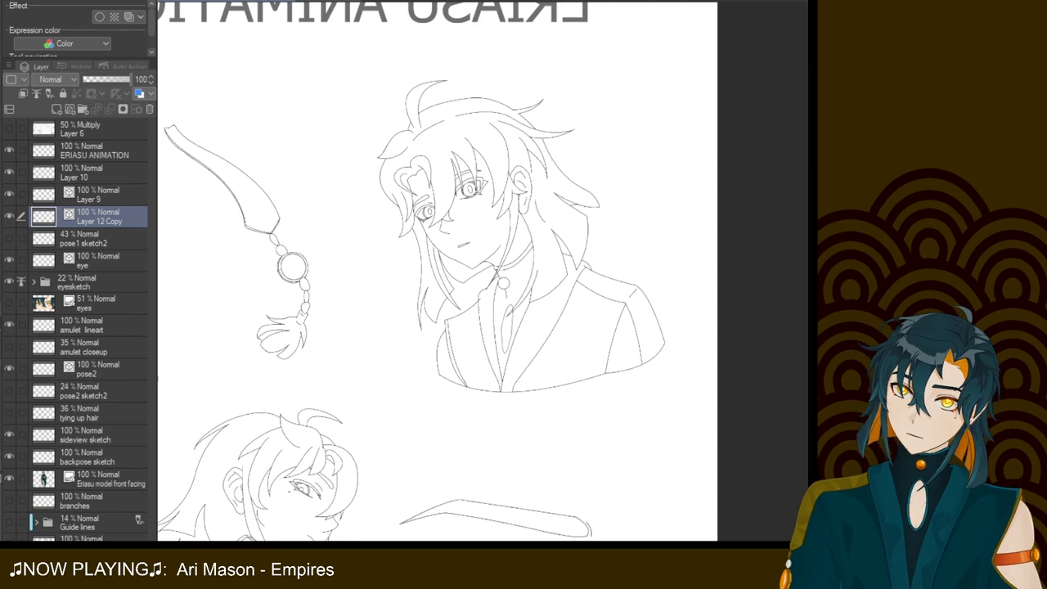
pyautogui.press('h')
# Examine the whole character sheet, comparing the bust, eye, amulet and second pose line art with the full-body figures
pyautogui.scroll(-5, 488, 272)
pyautogui.hscroll(5, 588, 307)
pyautogui.hscroll(6, 482, 286)
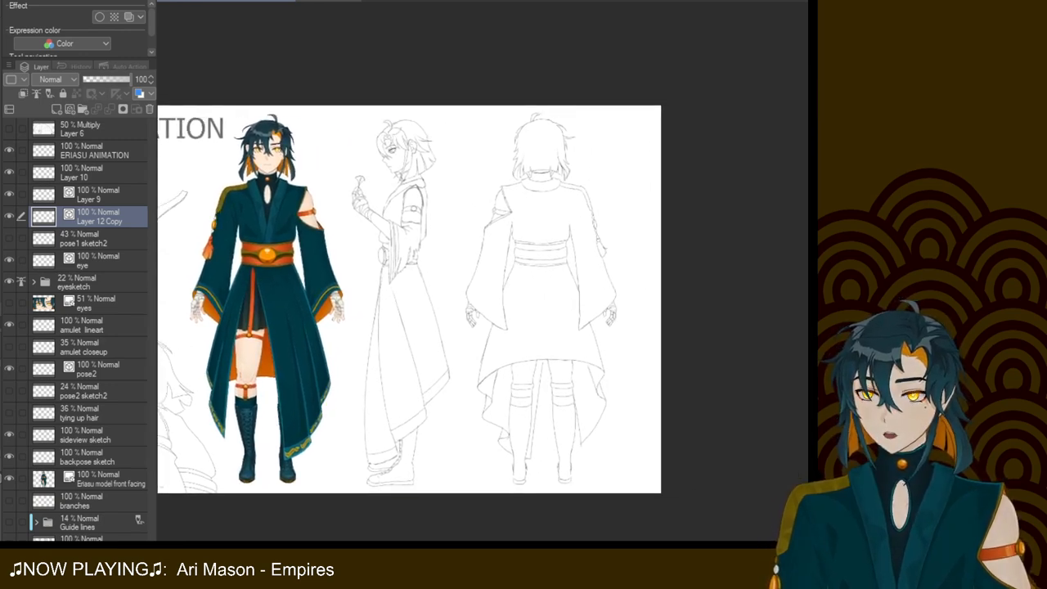
pyautogui.scroll(4, 482, 287)
pyautogui.moveTo(287, 246); pyautogui.dragTo(324, 225)
pyautogui.scroll(-8, 483, 269)
pyautogui.moveTo(409, 20); pyautogui.dragTo(782, 469)
pyautogui.moveTo(245, 425); pyautogui.dragTo(771, 109)
pyautogui.moveTo(433, 475); pyautogui.dragTo(441, 503)
pyautogui.scroll(-5, 441, 503)
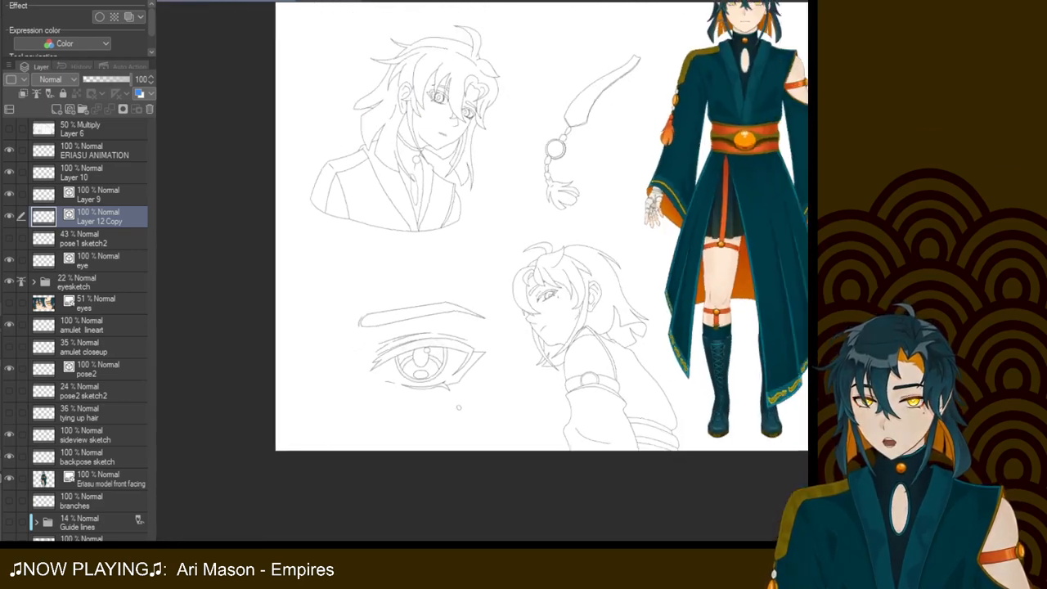
pyautogui.moveTo(438, 462); pyautogui.dragTo(435, 468)
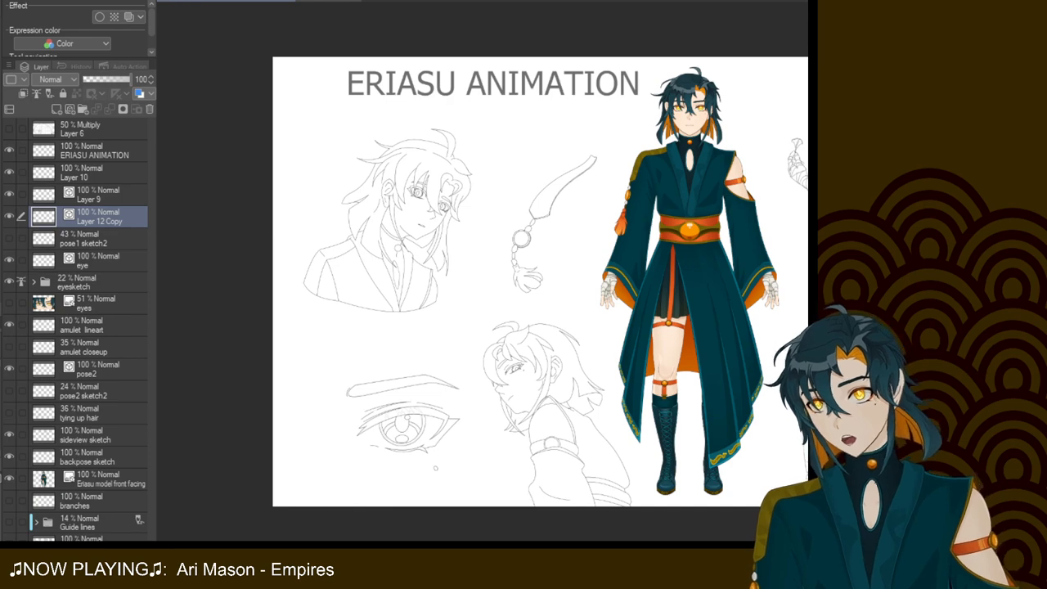
pyautogui.moveTo(435, 468); pyautogui.dragTo(385, 481)
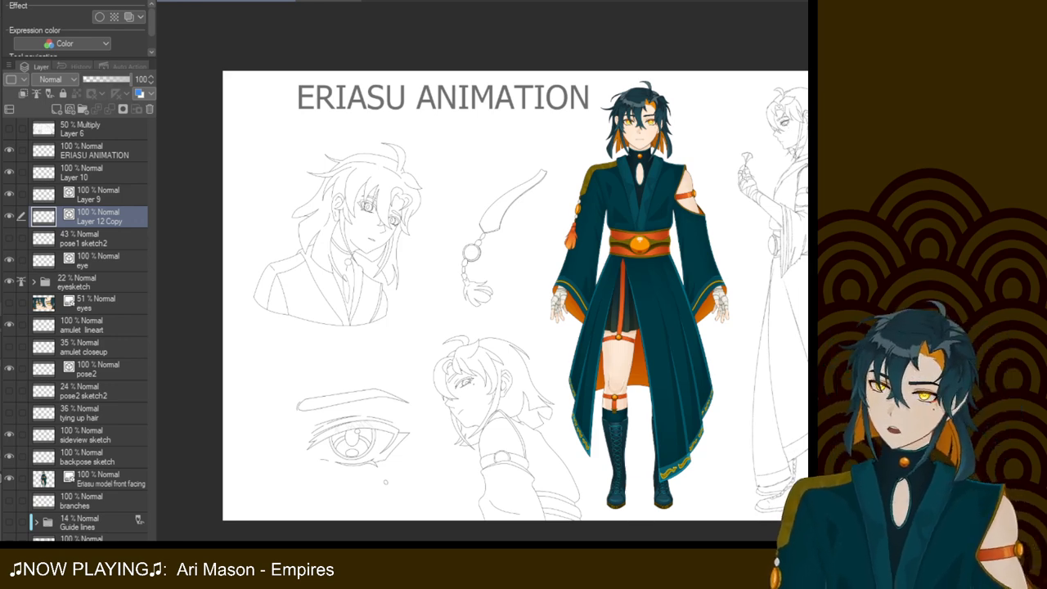
pyautogui.moveTo(524, 294)
pyautogui.mouseDown()
pyautogui.moveTo(440, 270)
pyautogui.moveTo(369, 277)
pyautogui.moveTo(446, 283)
pyautogui.mouseUp()
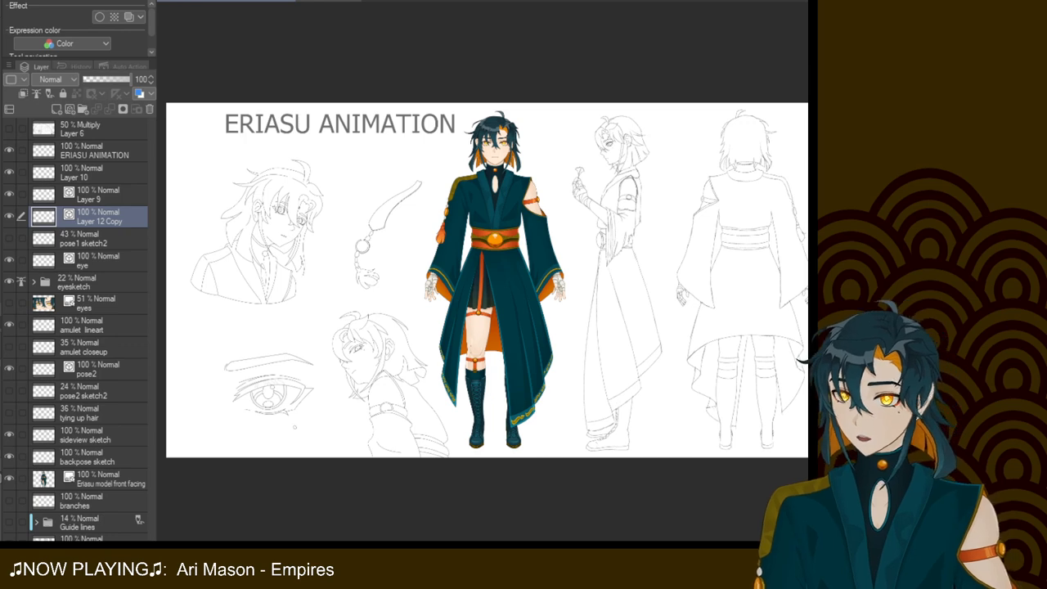